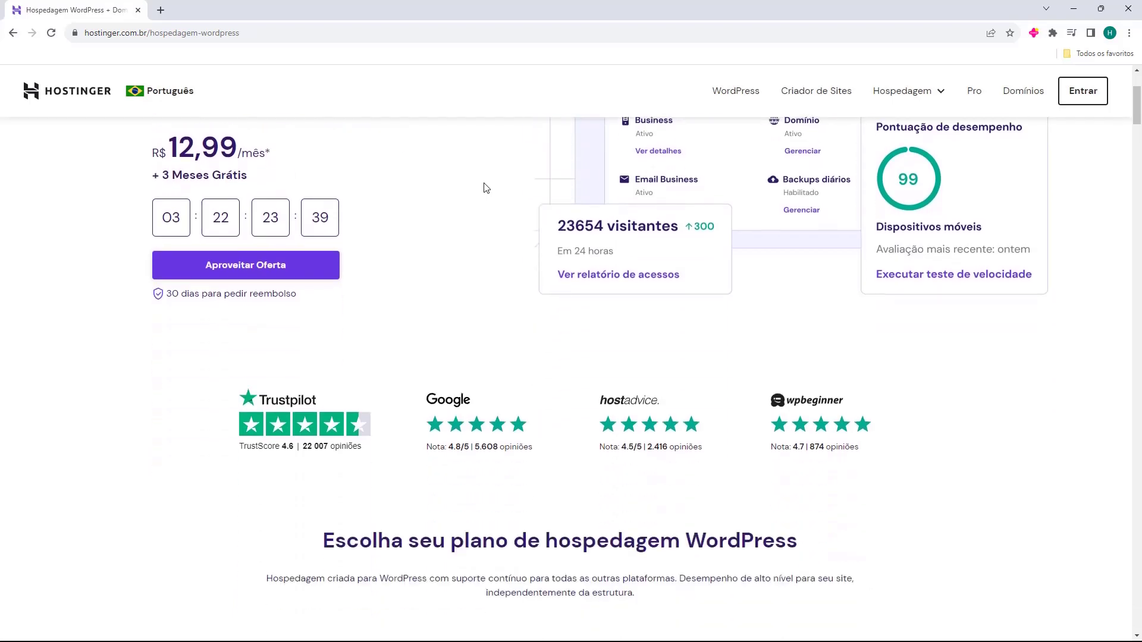
Scroll through the Hostinger WordPress hosting page to compare the plan cards
scroll(418, 209, down, 20)
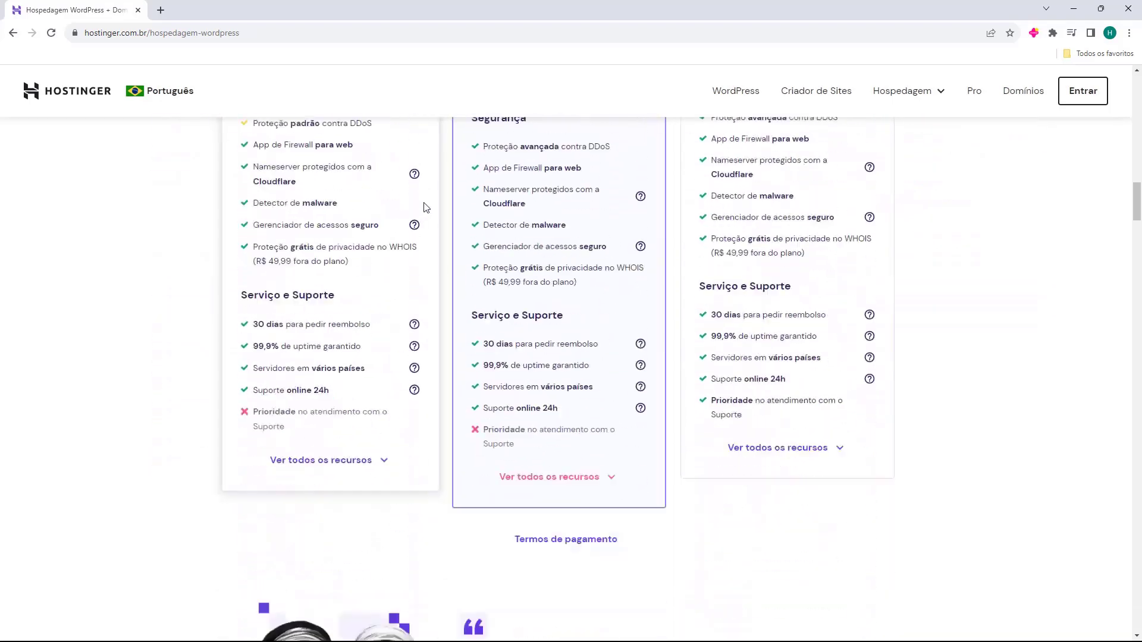
scroll(464, 207, down, 15)
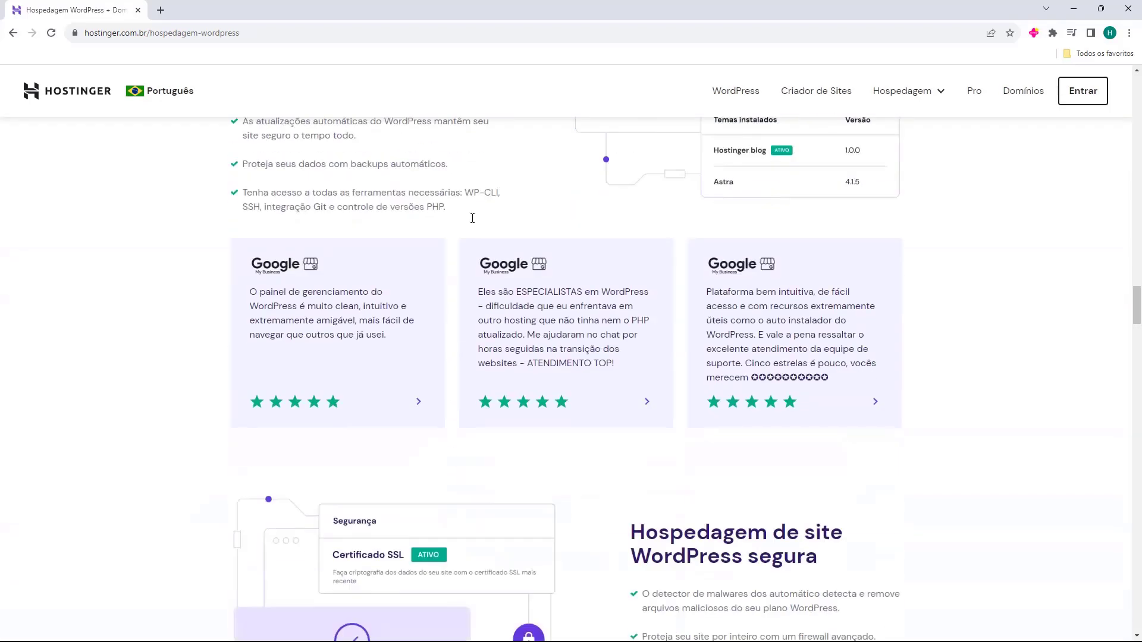
scroll(484, 256, up, 20)
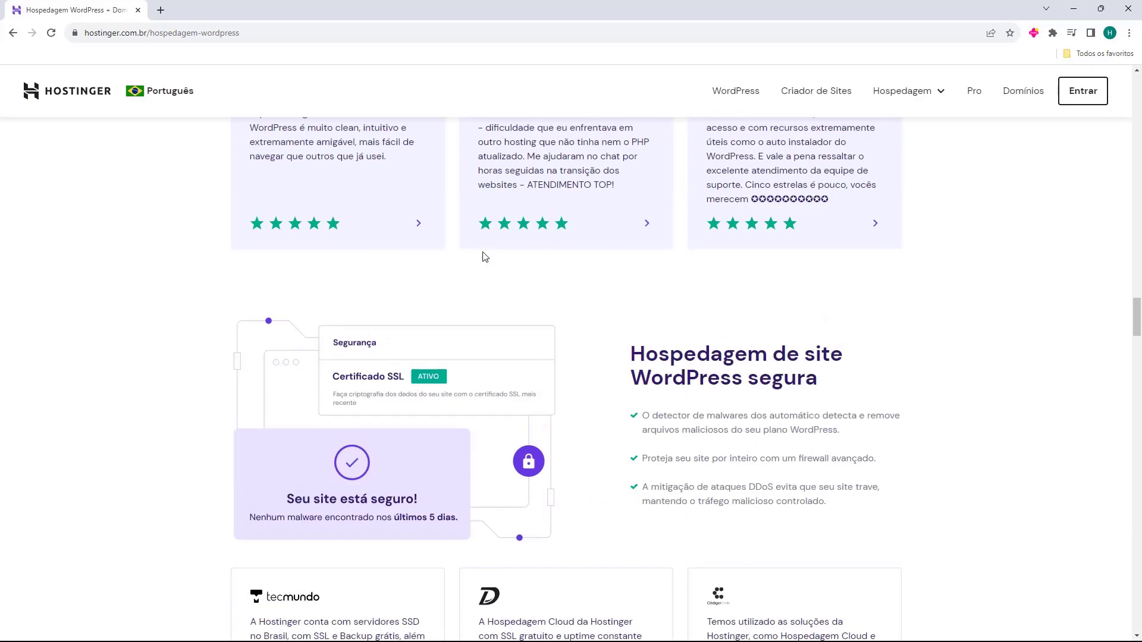
scroll(474, 257, up, 12)
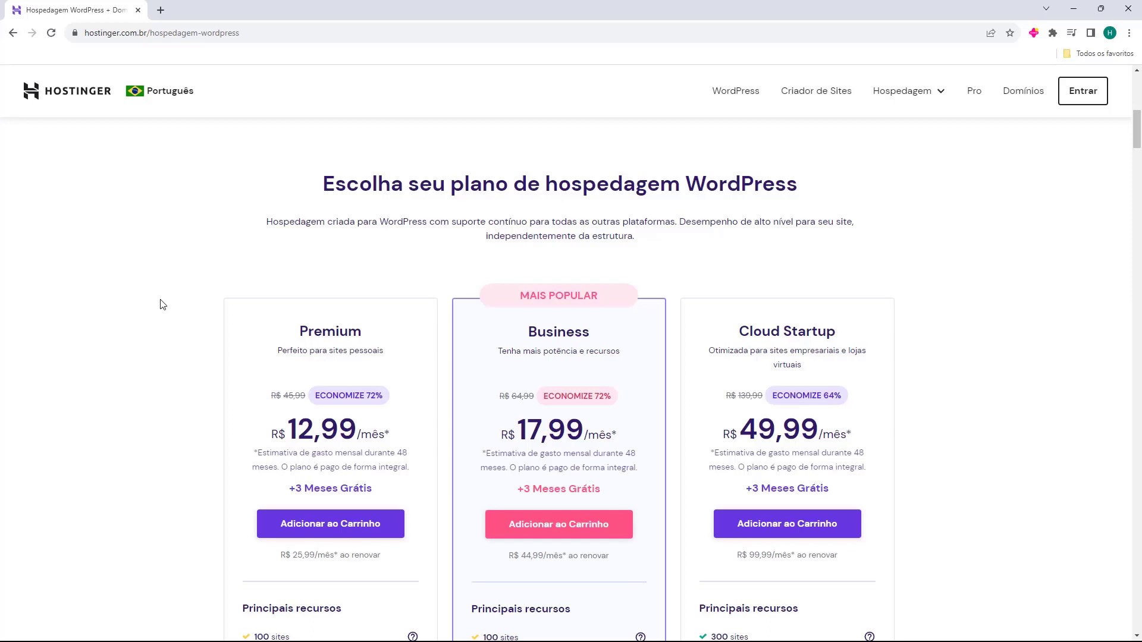
scroll(527, 240, down, 1)
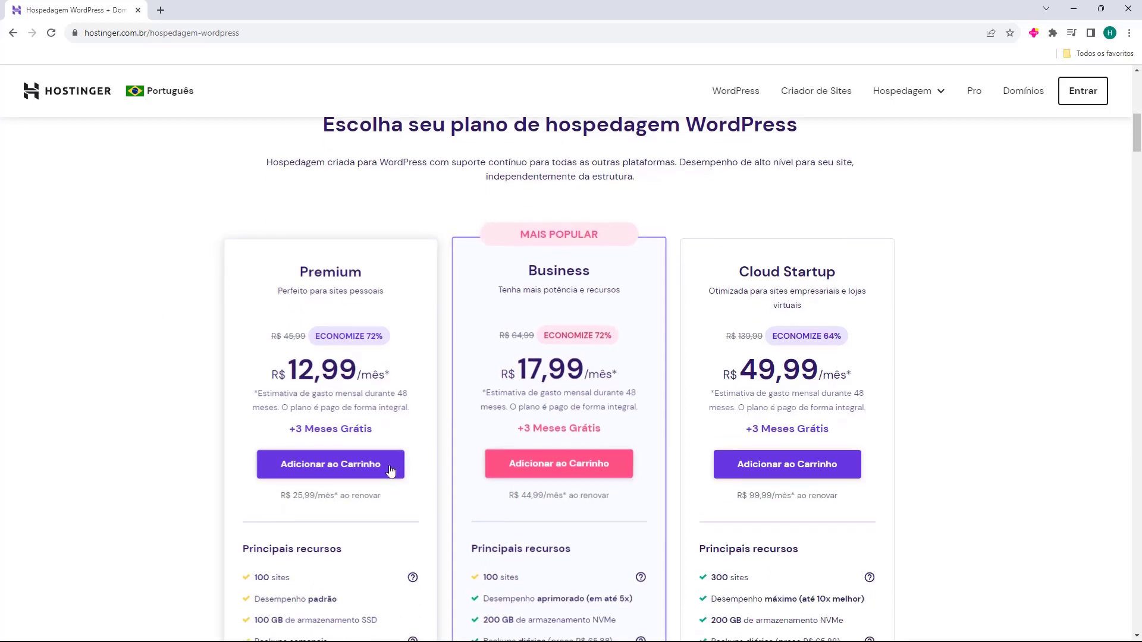
scroll(438, 362, up, 10)
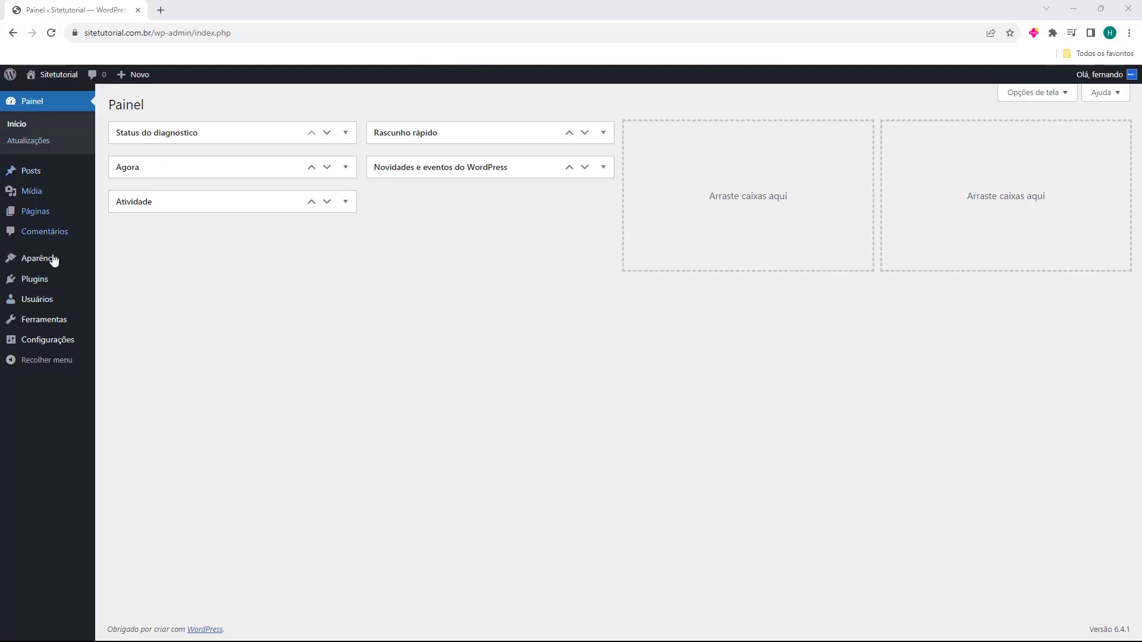
Search the plugin directory for 'elementor' from Plugins > Adicionar plugin
mouse_move(14, 285)
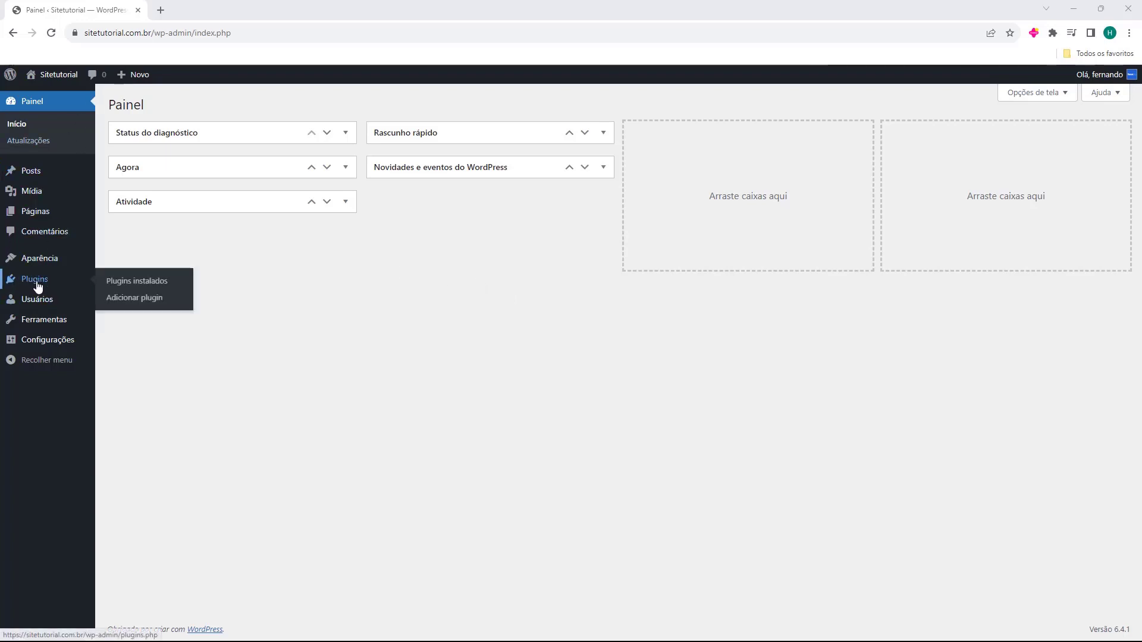
click(37, 285)
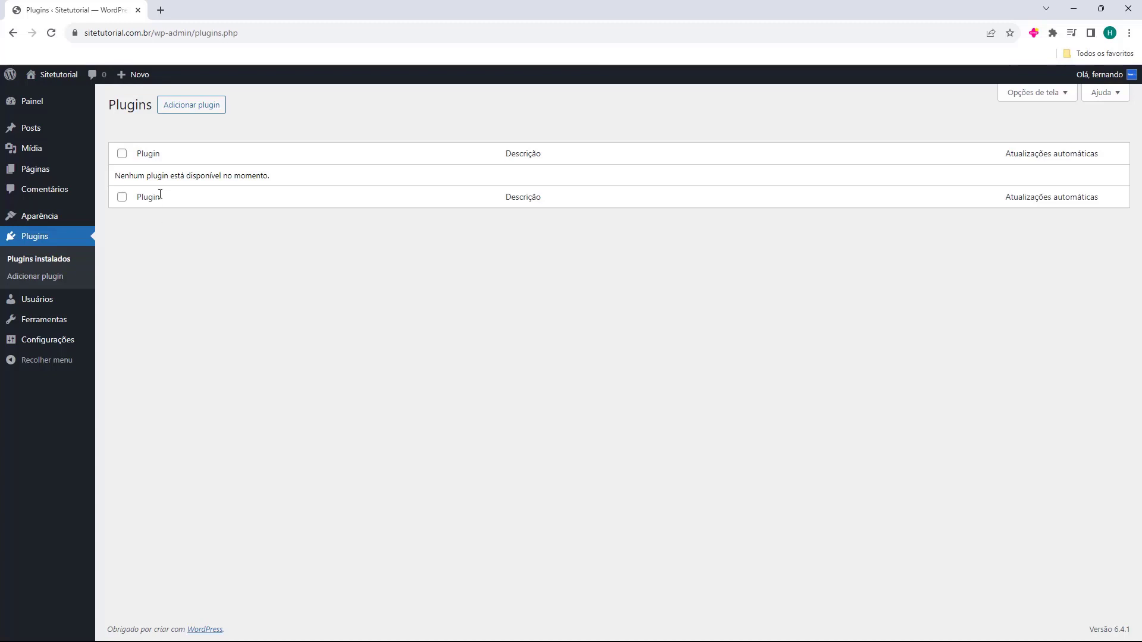
click(192, 110)
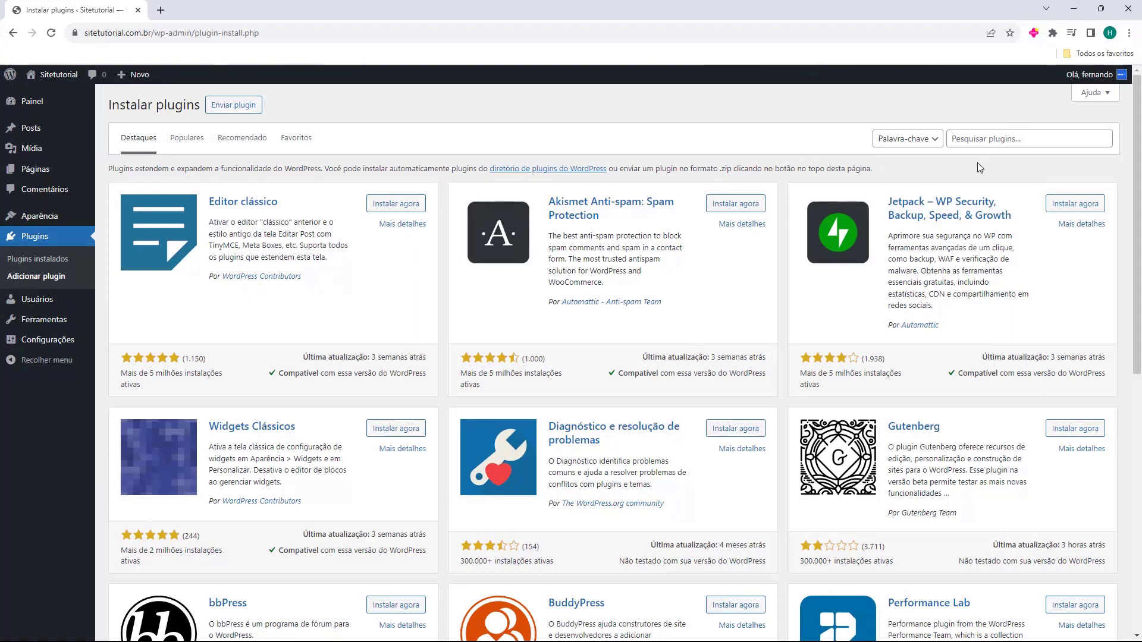
click(993, 146)
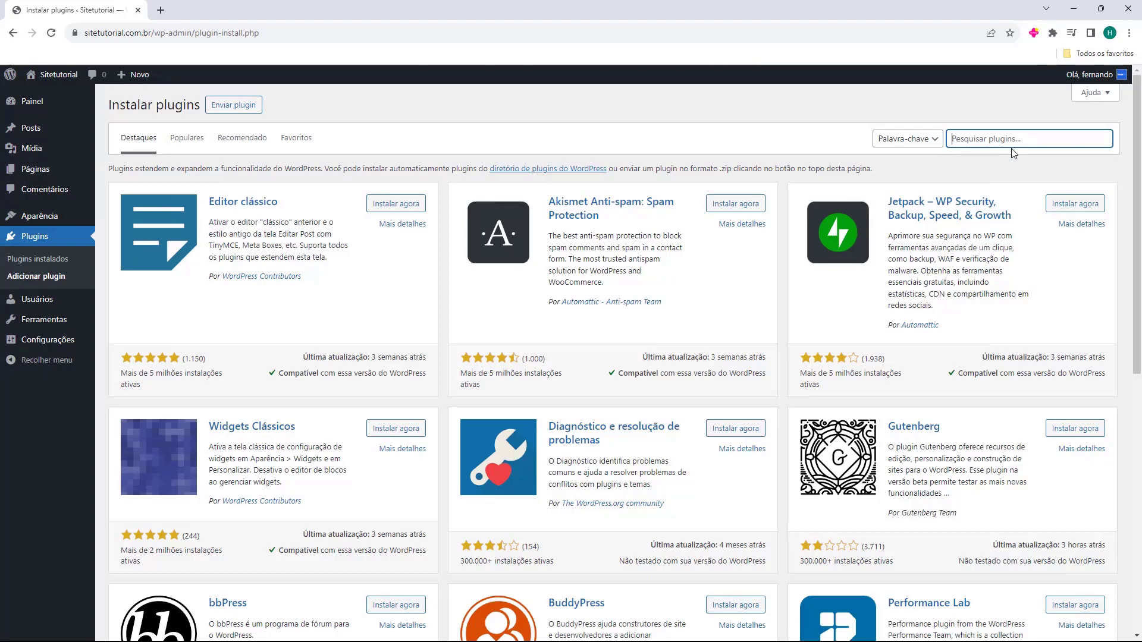
text(elementor)
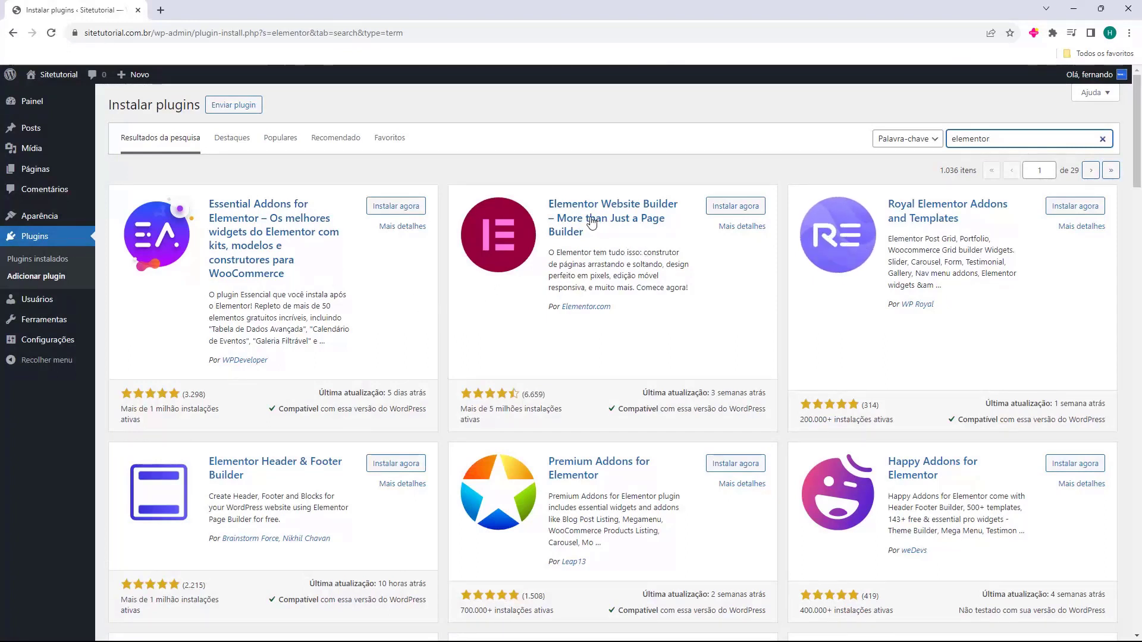
Install the Elementor Website Builder plugin with Instalar agora, then activate it
click(736, 213)
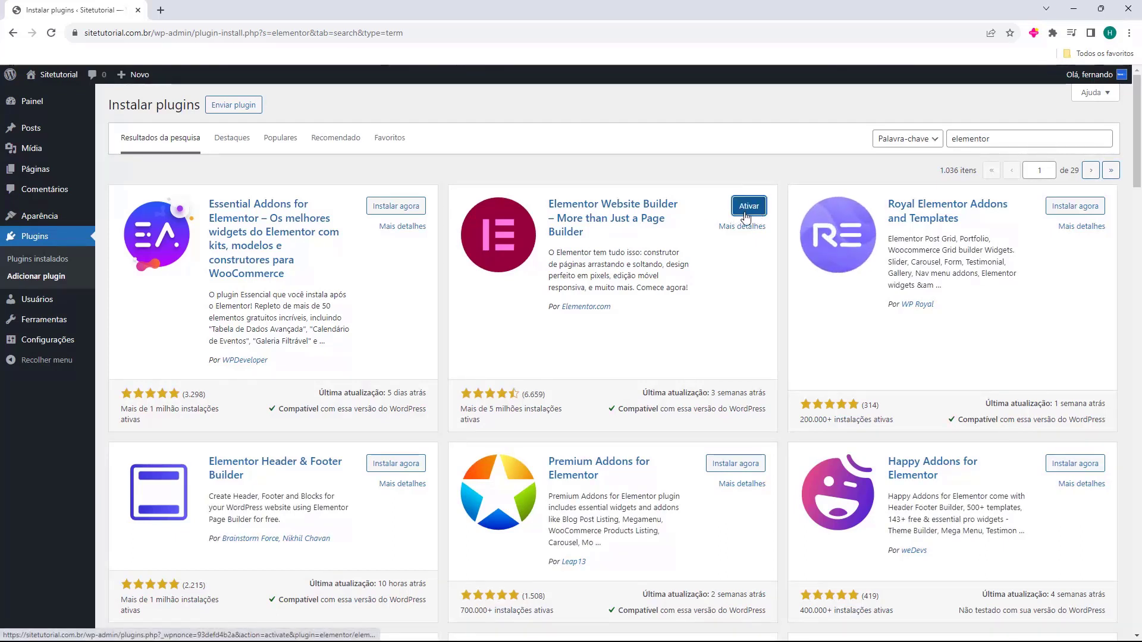
click(747, 209)
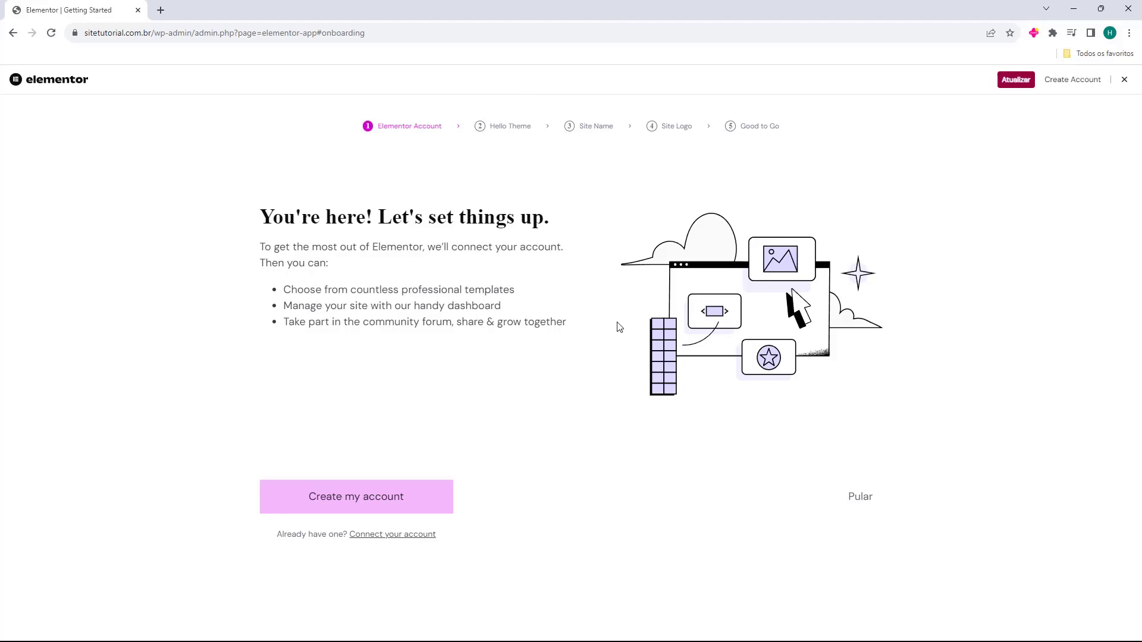
Skip Elementor onboarding, collapse its overview widget, confirm Elementor 3.17.3 is active, then return to Adicionar plugin
click(1124, 81)
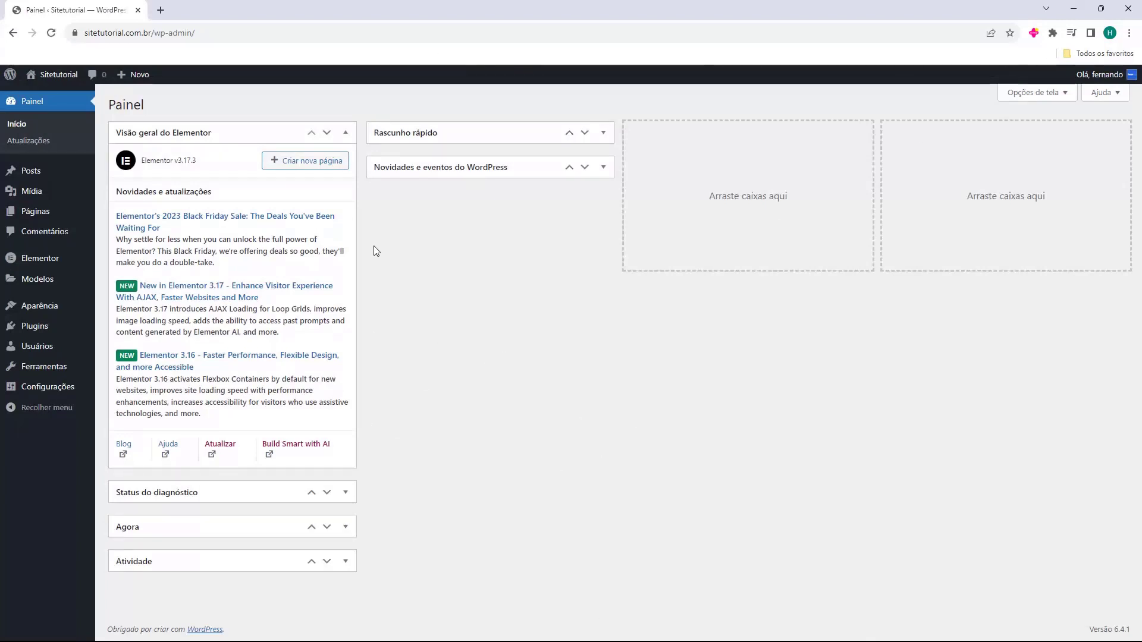
click(345, 132)
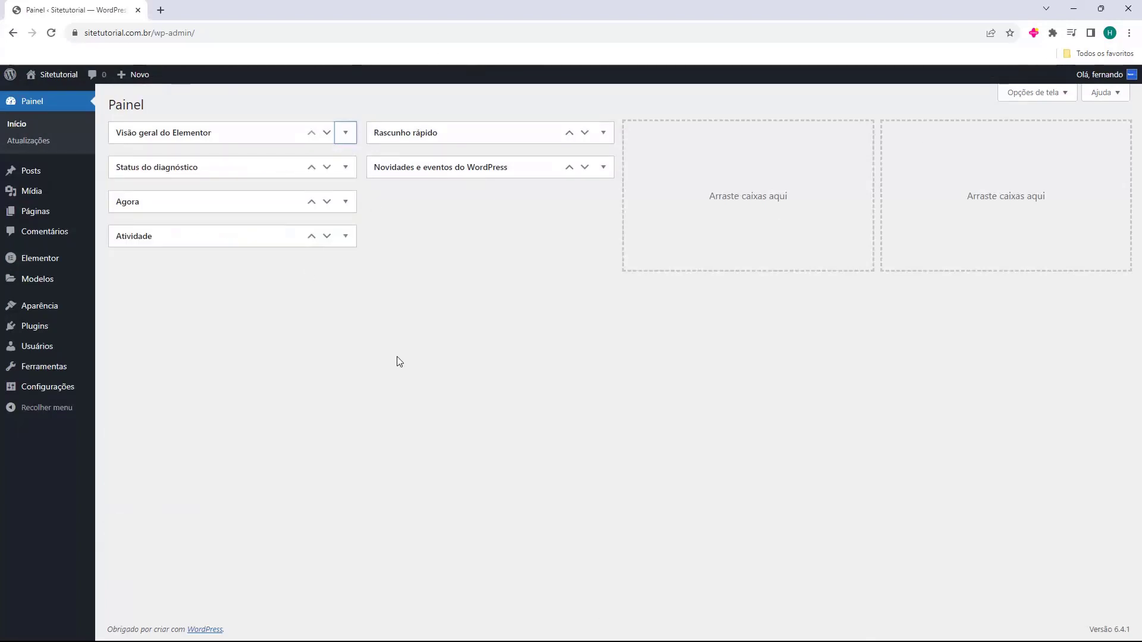
click(32, 332)
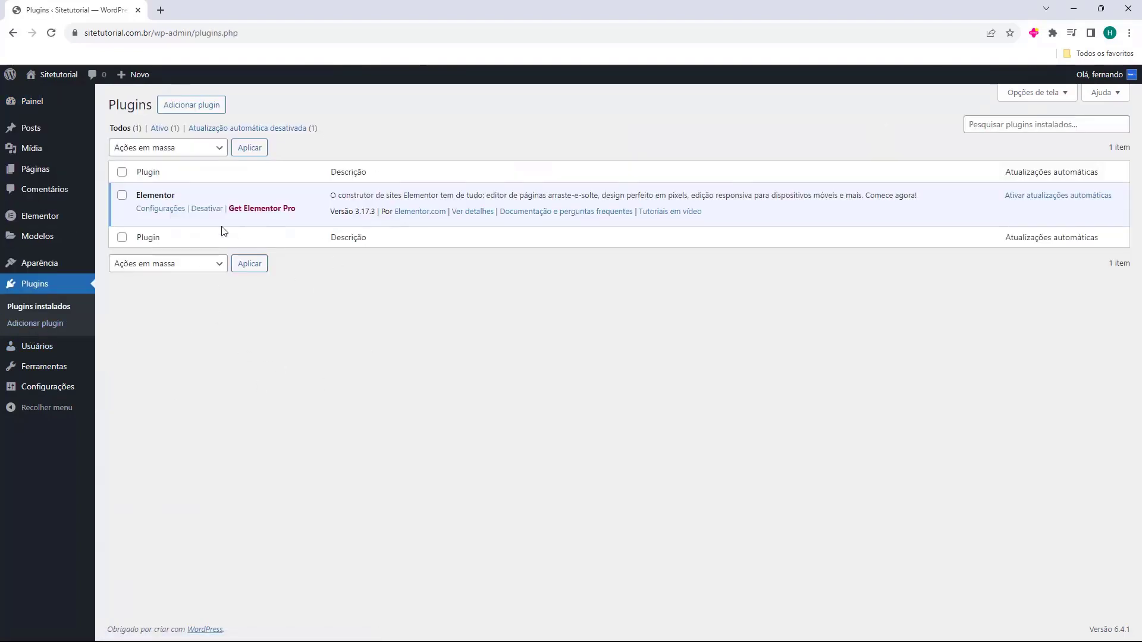
drag(136, 196, 184, 197)
click(161, 195)
click(185, 113)
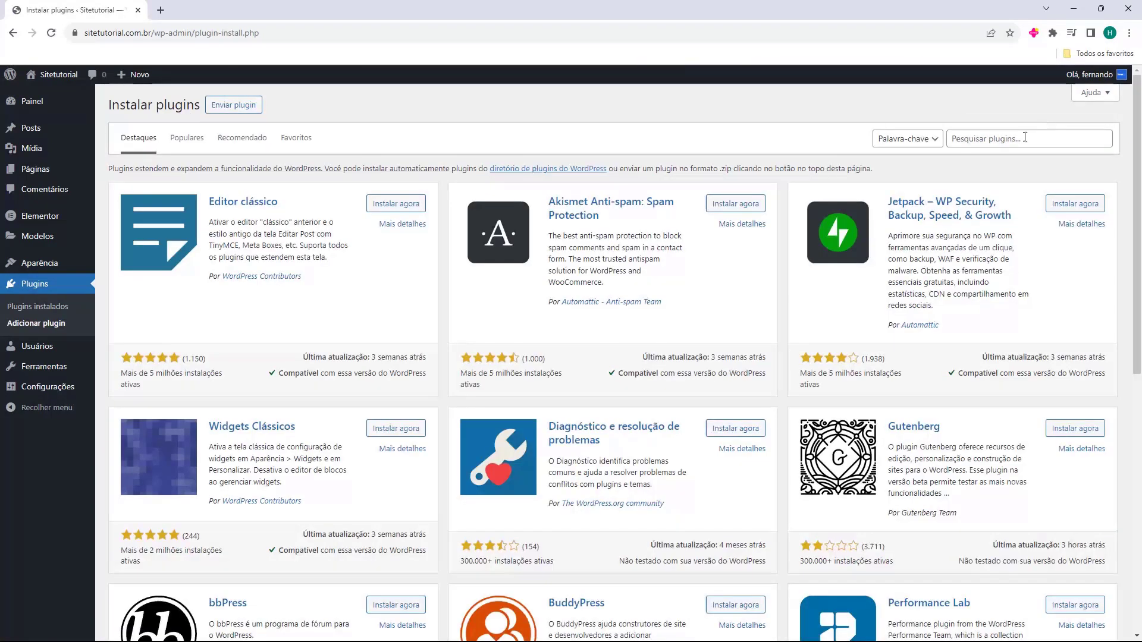
click(1023, 138)
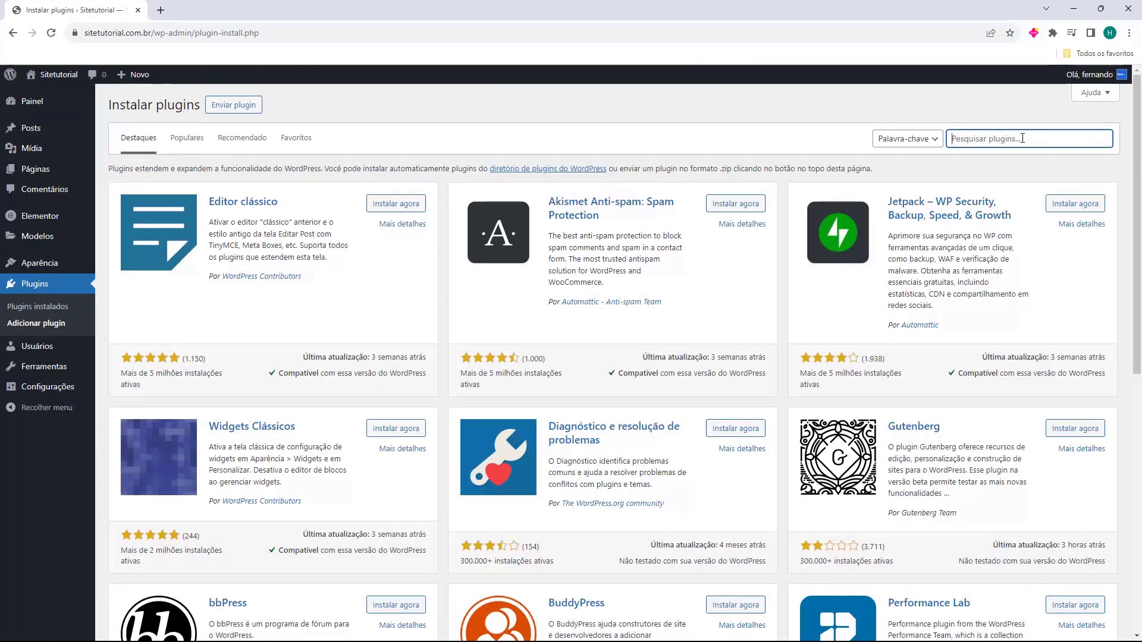
Search 'elementor' again, then install and activate Essential Addons for Elementor
text(elementor)
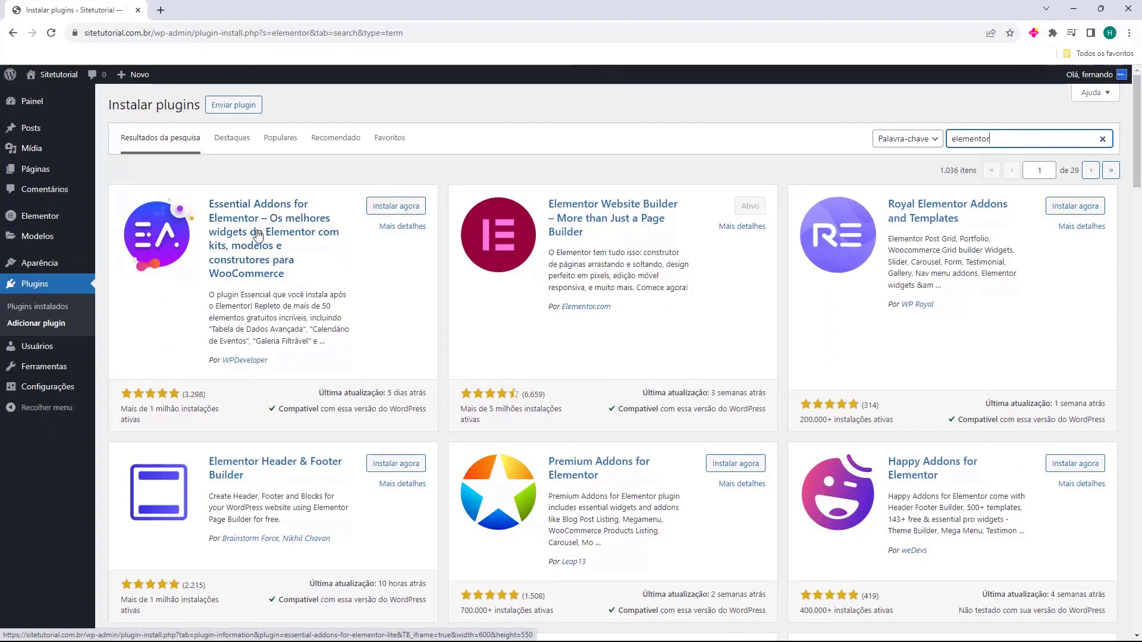
click(386, 208)
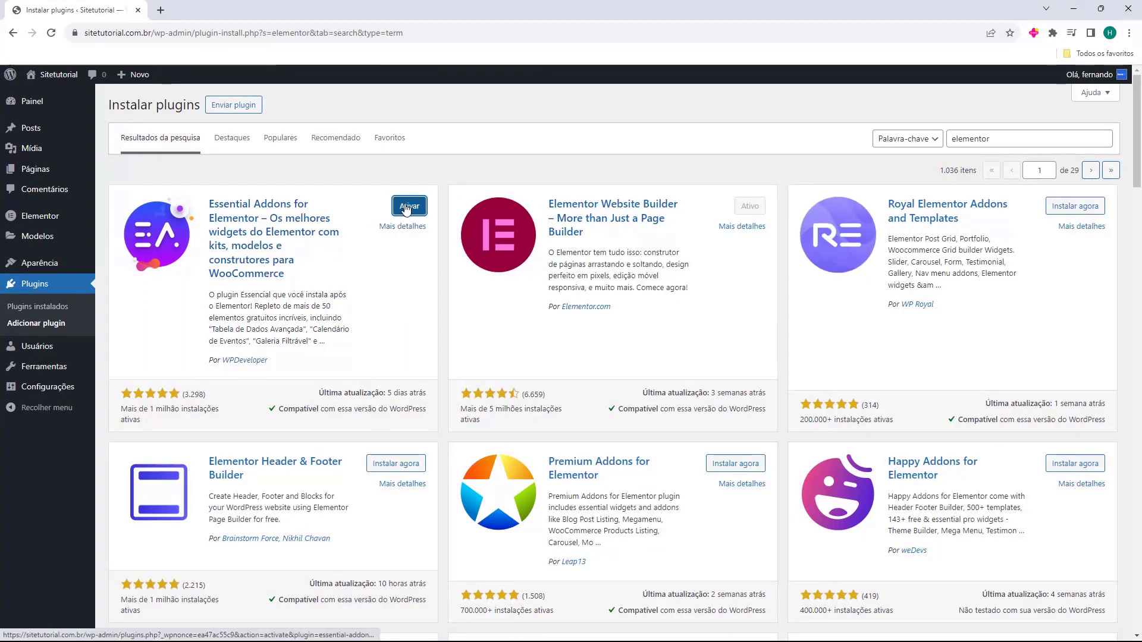
click(409, 208)
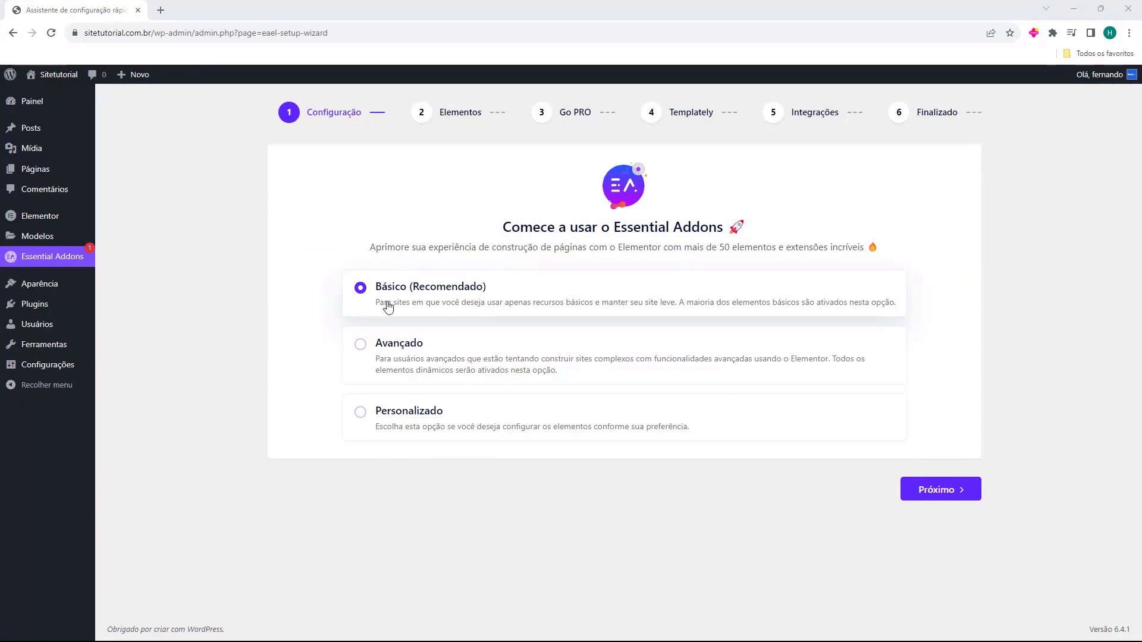
Advance the wizard to the Elementos step and turn on the Grade de posts element
click(929, 490)
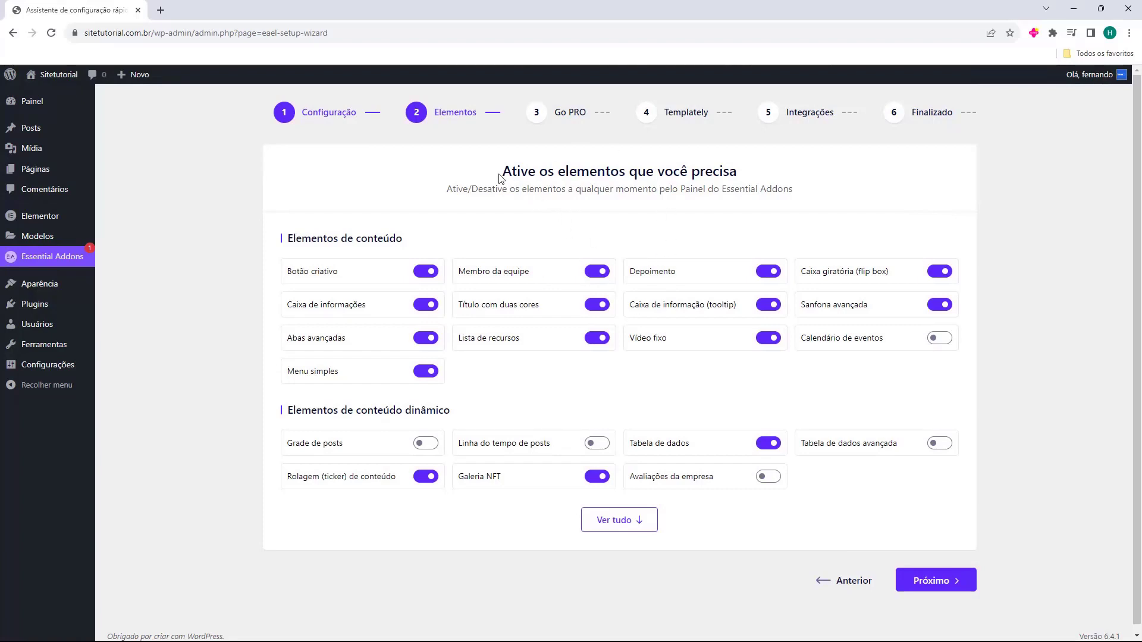
drag(499, 177, 627, 192)
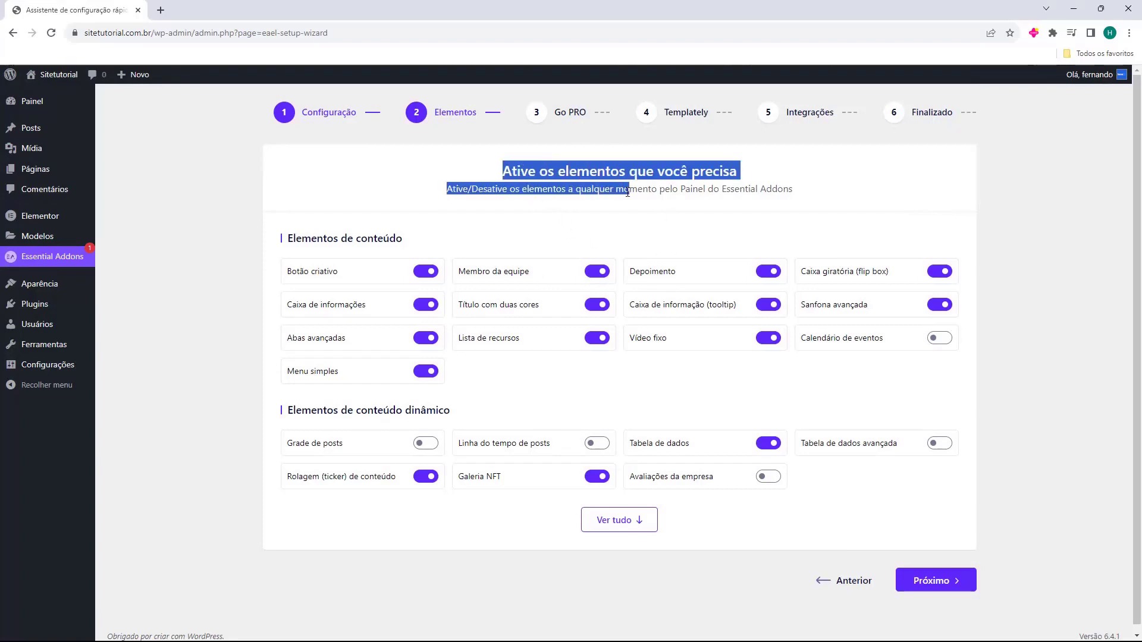
click(657, 176)
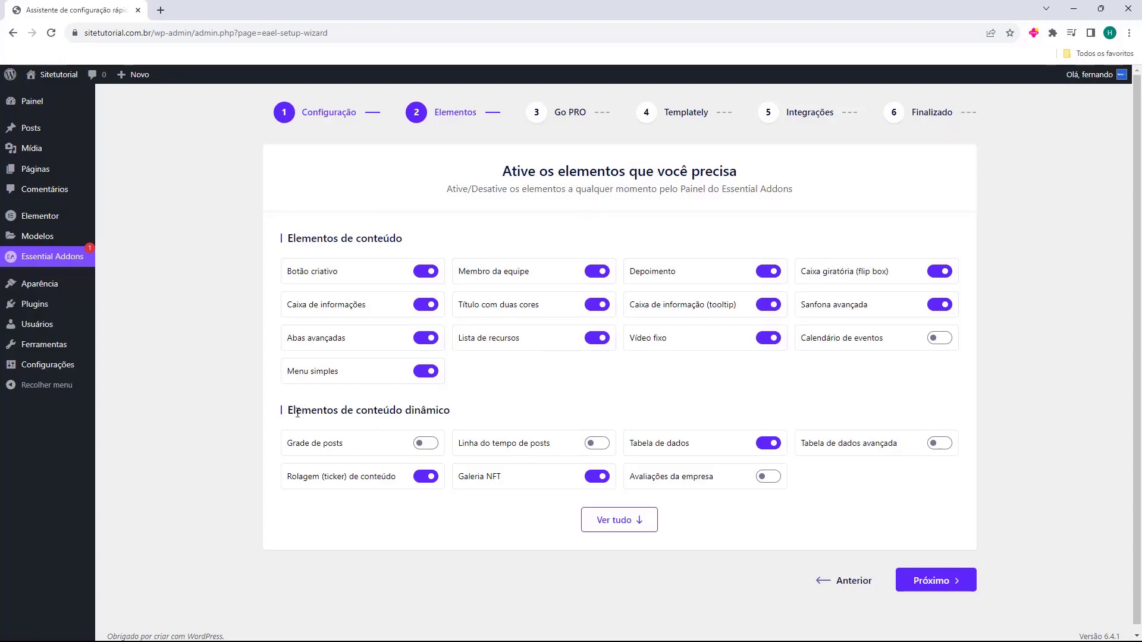
drag(289, 415, 438, 410)
click(296, 444)
drag(288, 450, 418, 448)
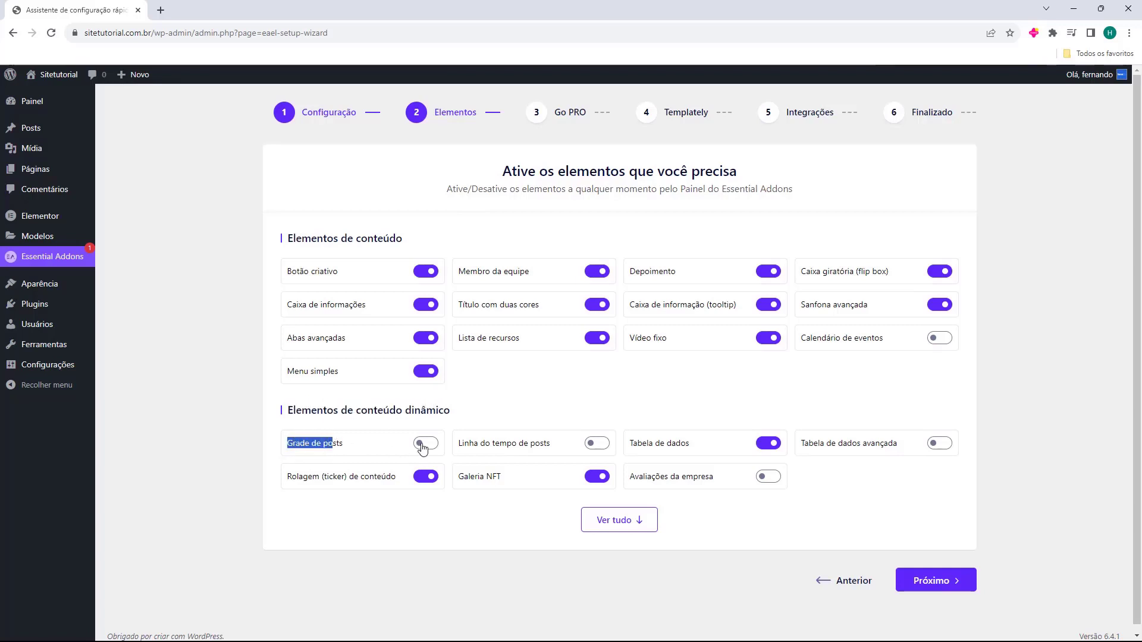
click(422, 445)
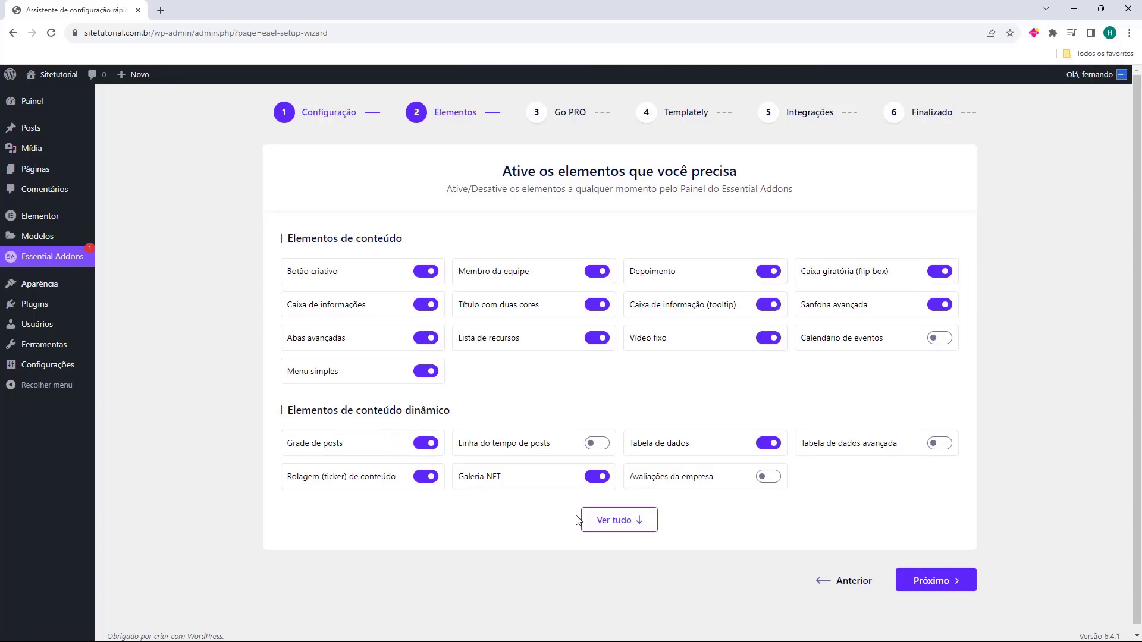
Expand the full elements list, review it, and continue to the Go PRO step
click(593, 523)
scroll(524, 426, down, 5)
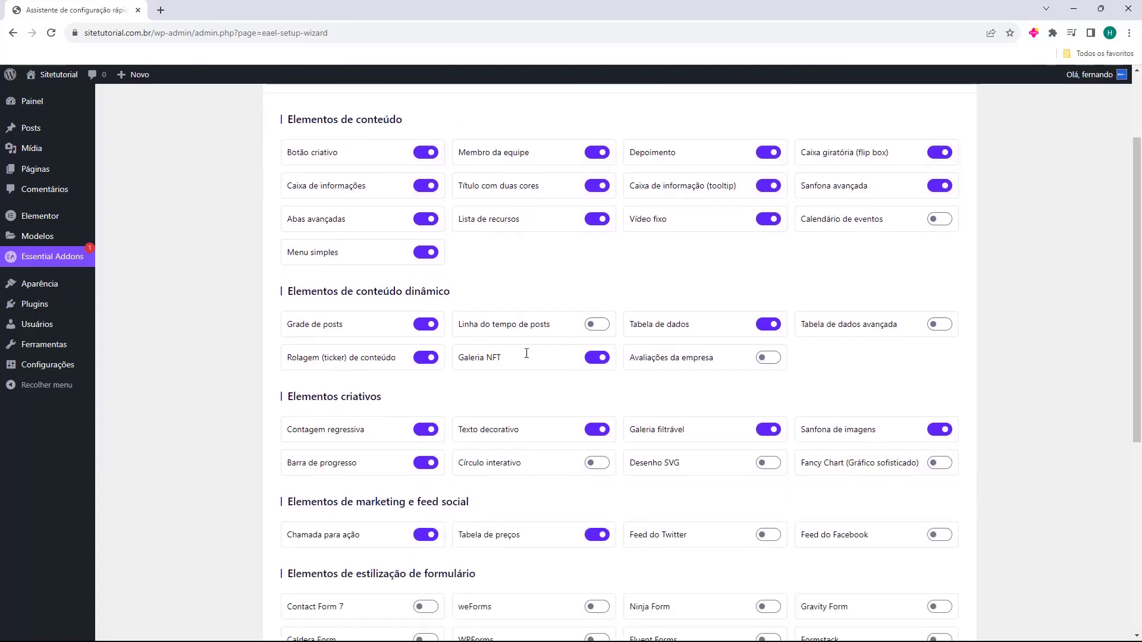
scroll(406, 311, down, 3)
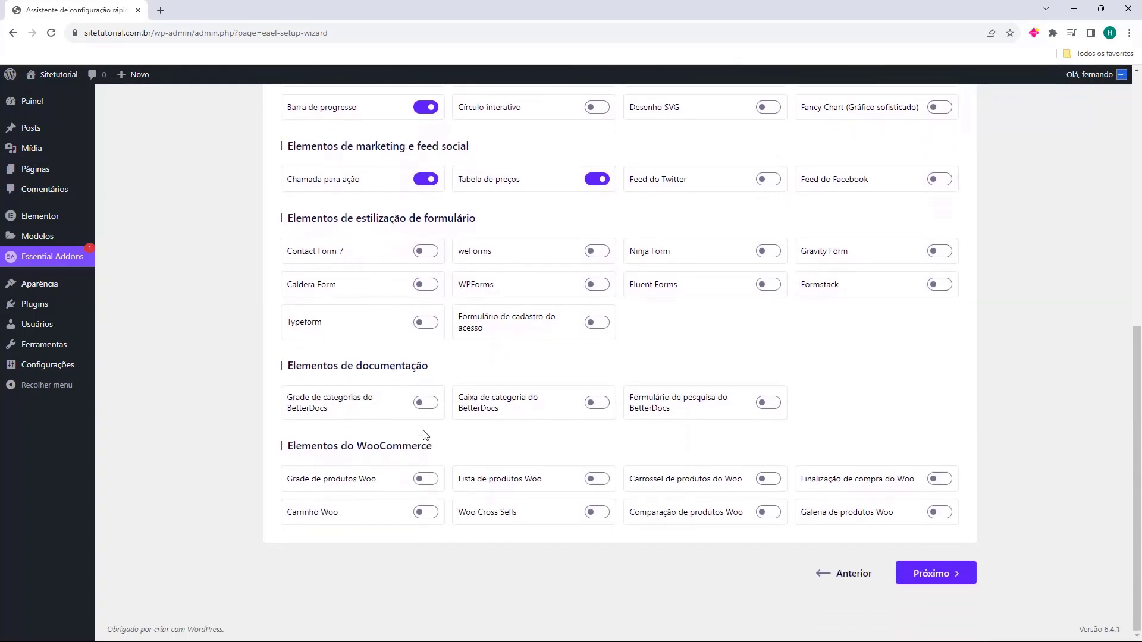
scroll(641, 342, up, 8)
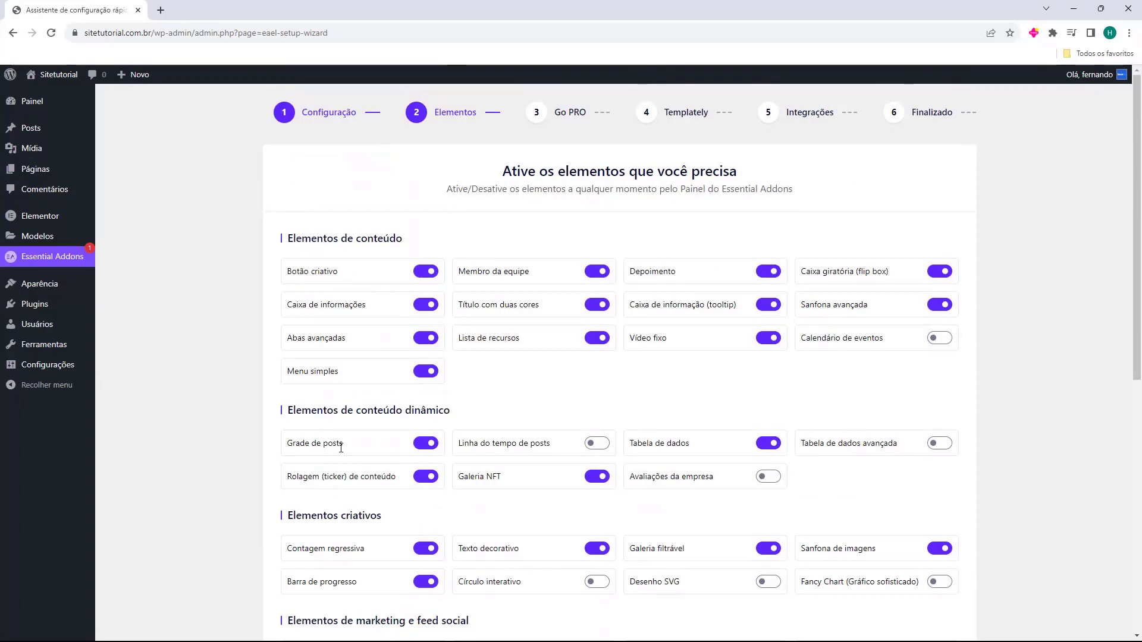
scroll(585, 354, down, 8)
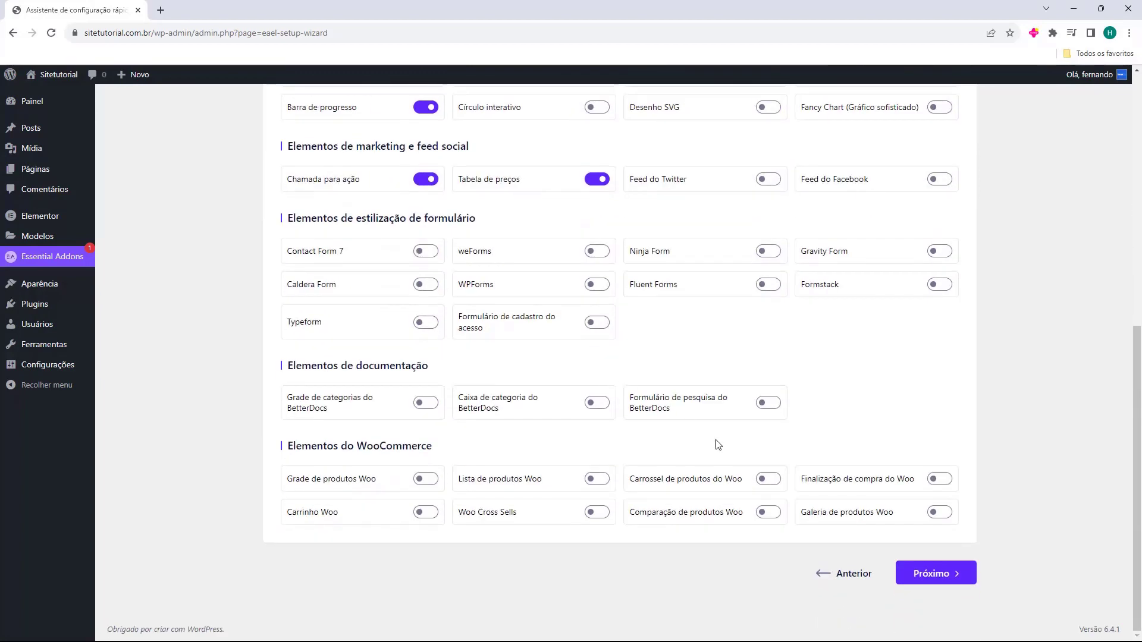
click(936, 580)
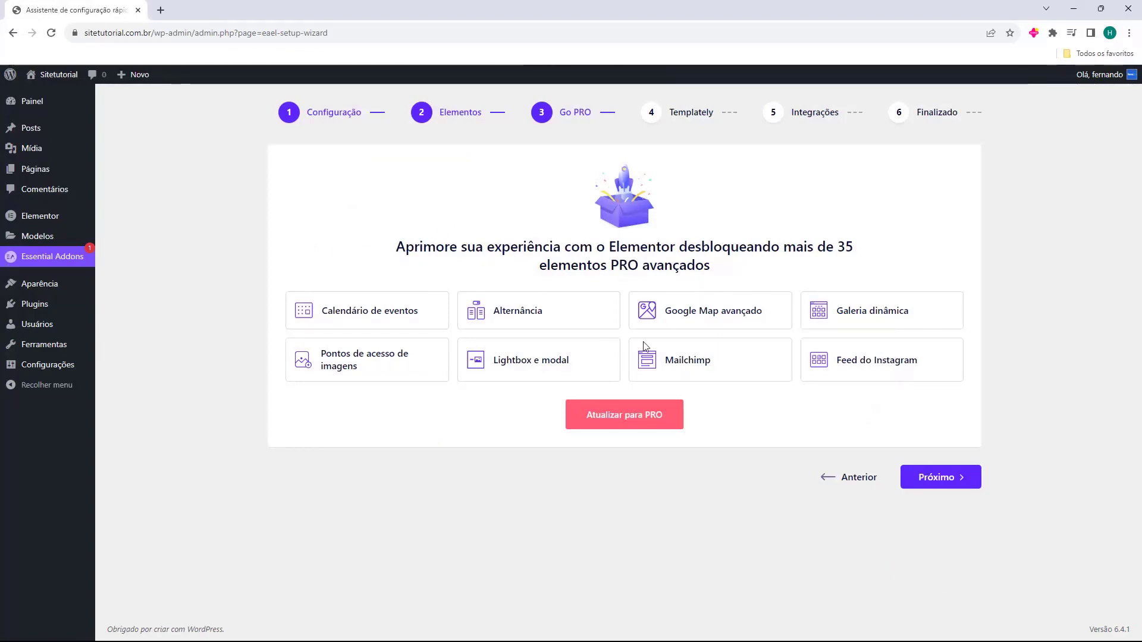
Pass Go PRO, skip Templately, finish the wizard, and decline diagnostic data sharing
click(937, 480)
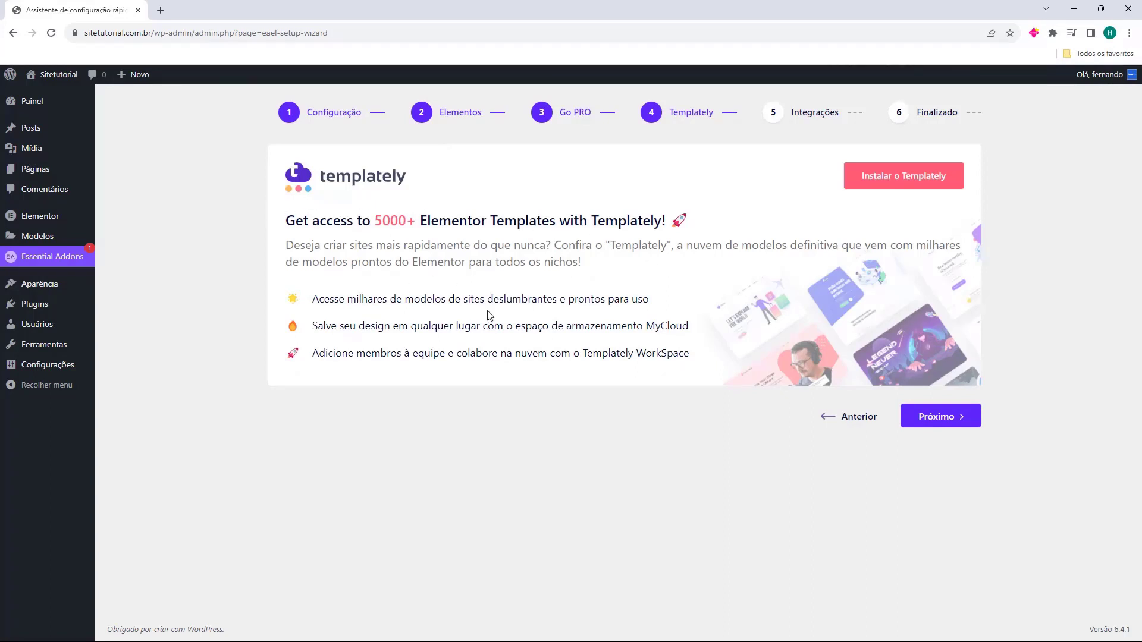
click(932, 419)
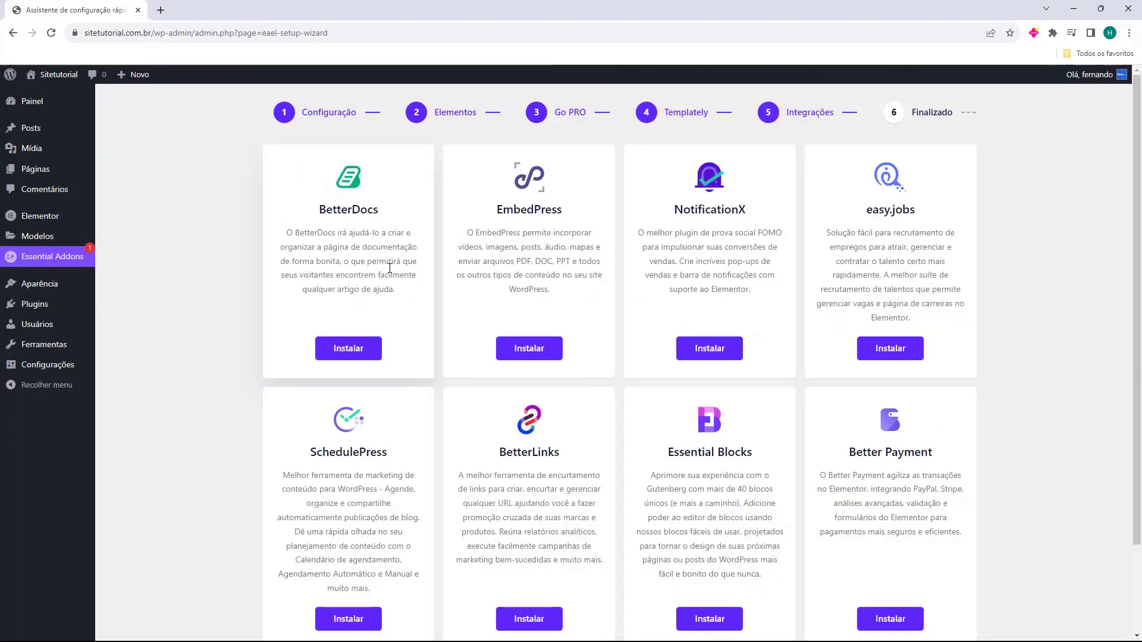
scroll(830, 292, down, 2)
scroll(851, 334, up, 1)
scroll(876, 323, down, 1)
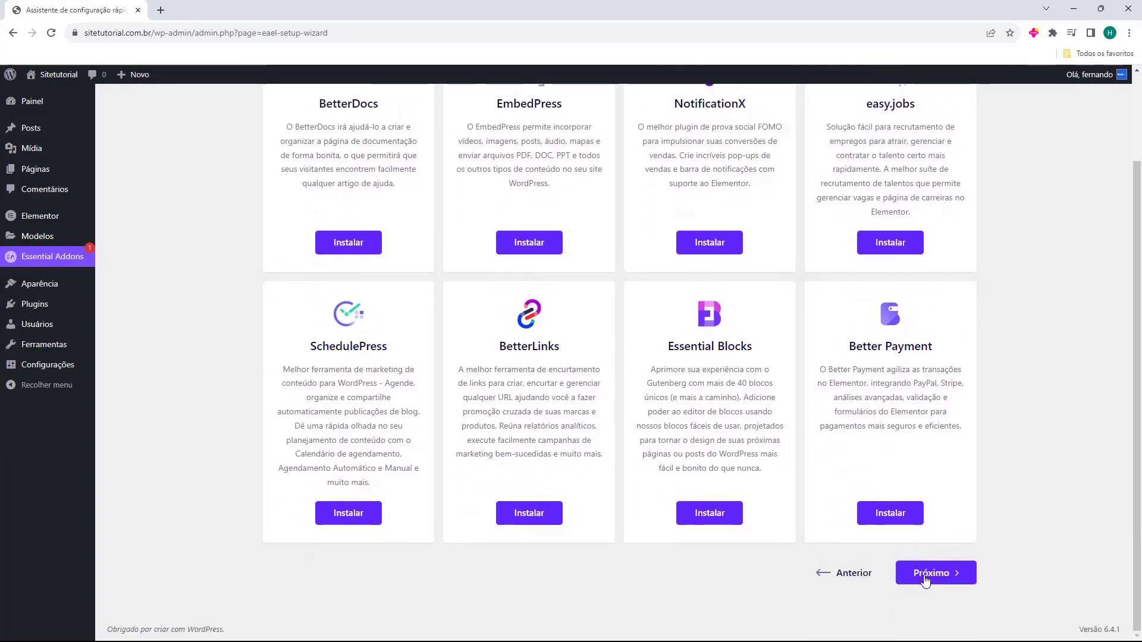
click(925, 580)
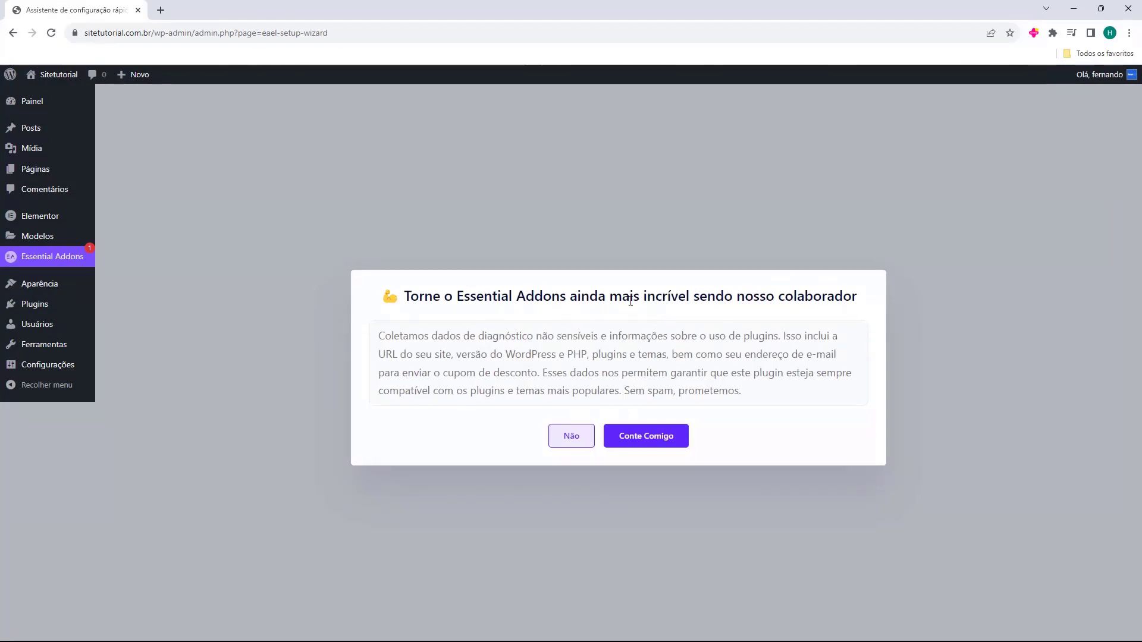
click(568, 439)
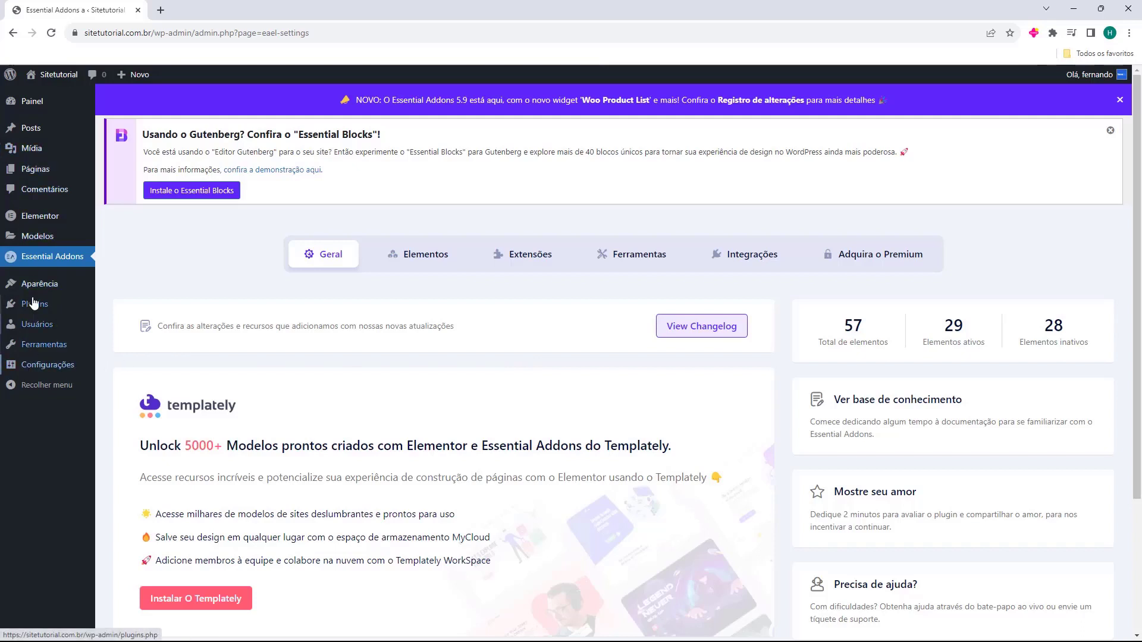
Open Aparência > Temas and preview the live site in a new tab before closing it
mouse_move(14, 290)
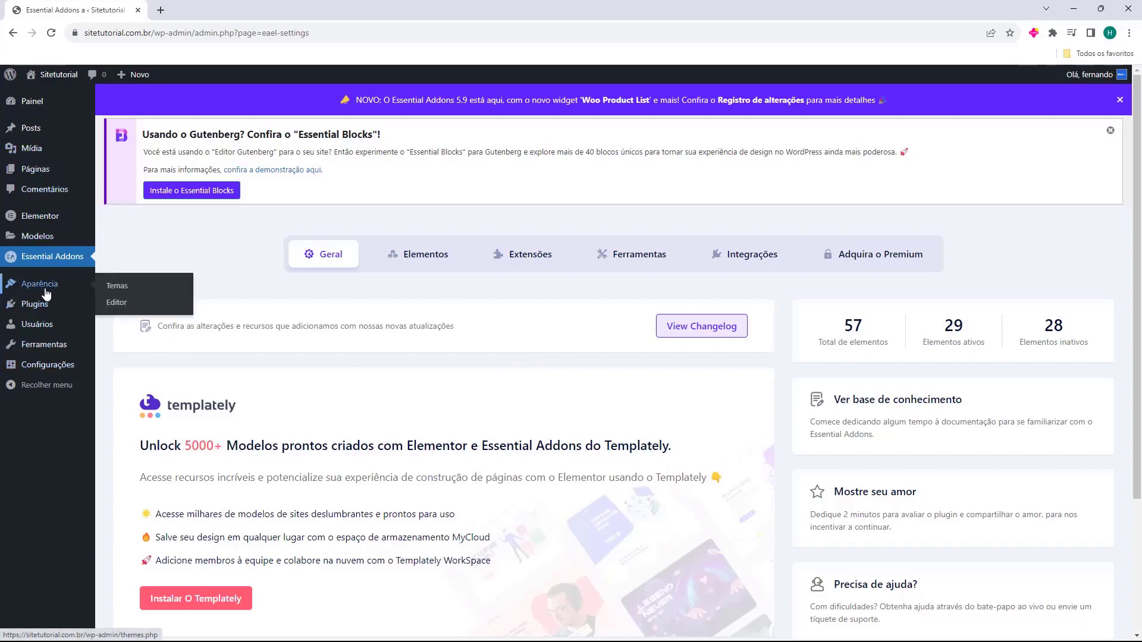
click(43, 292)
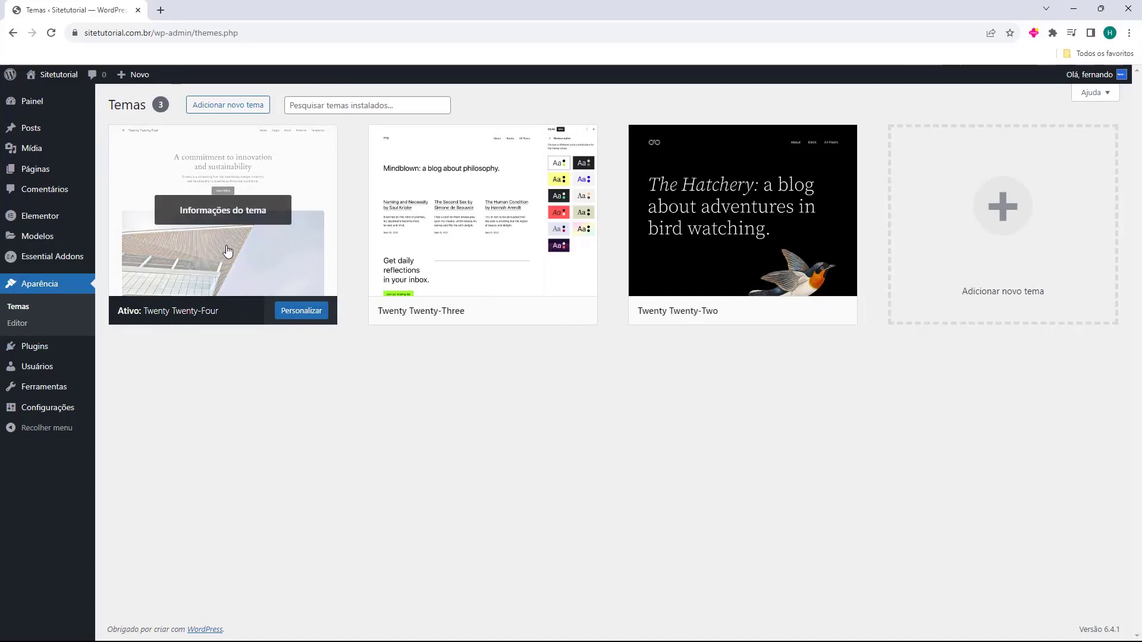
middle_click(45, 94)
click(216, 13)
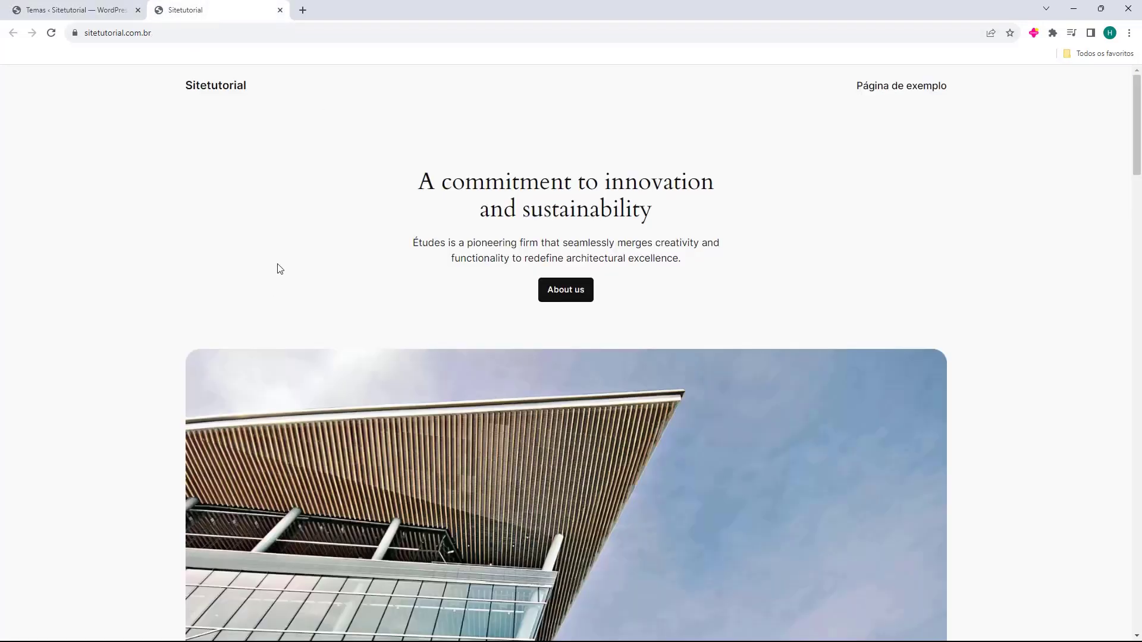
scroll(271, 280, down, 10)
scroll(602, 283, down, 15)
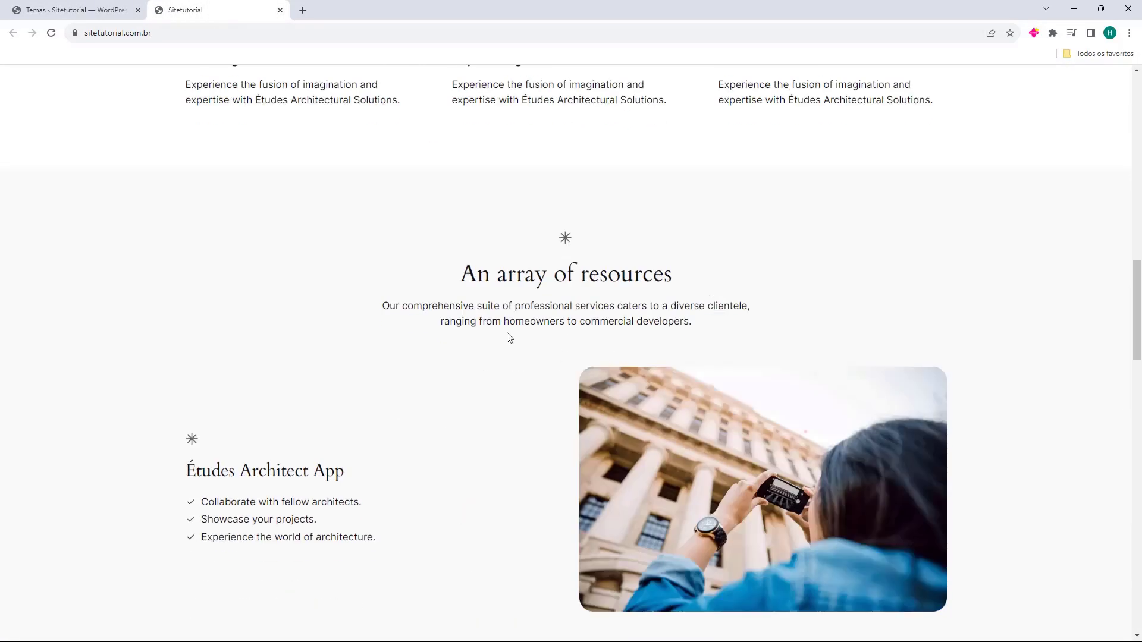
scroll(566, 399, up, 6)
scroll(566, 399, up, 10)
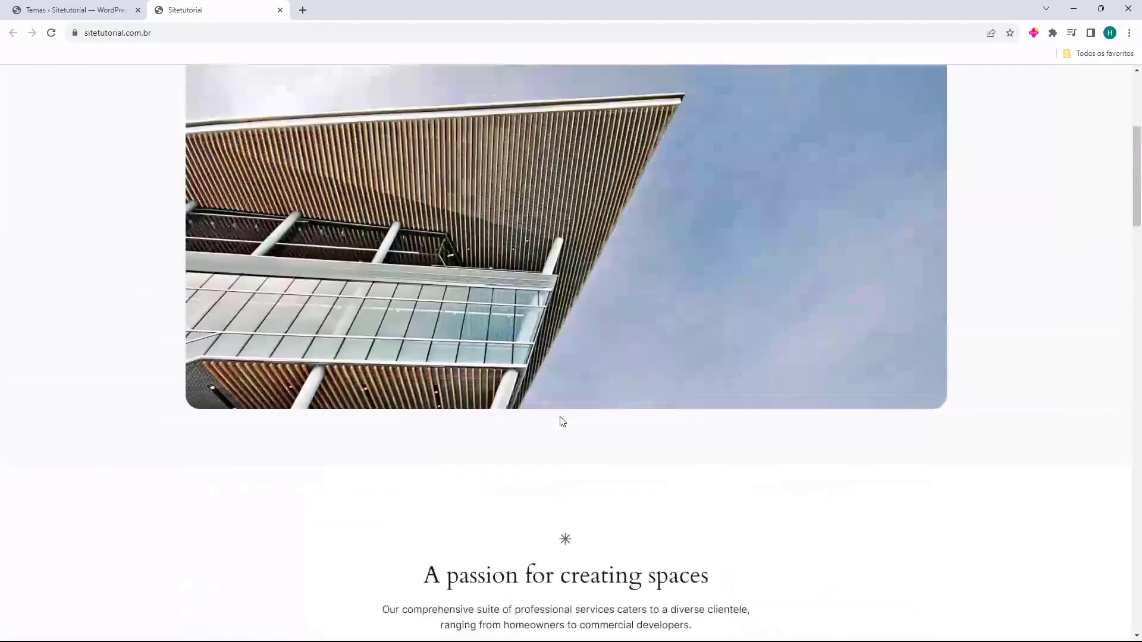
click(280, 9)
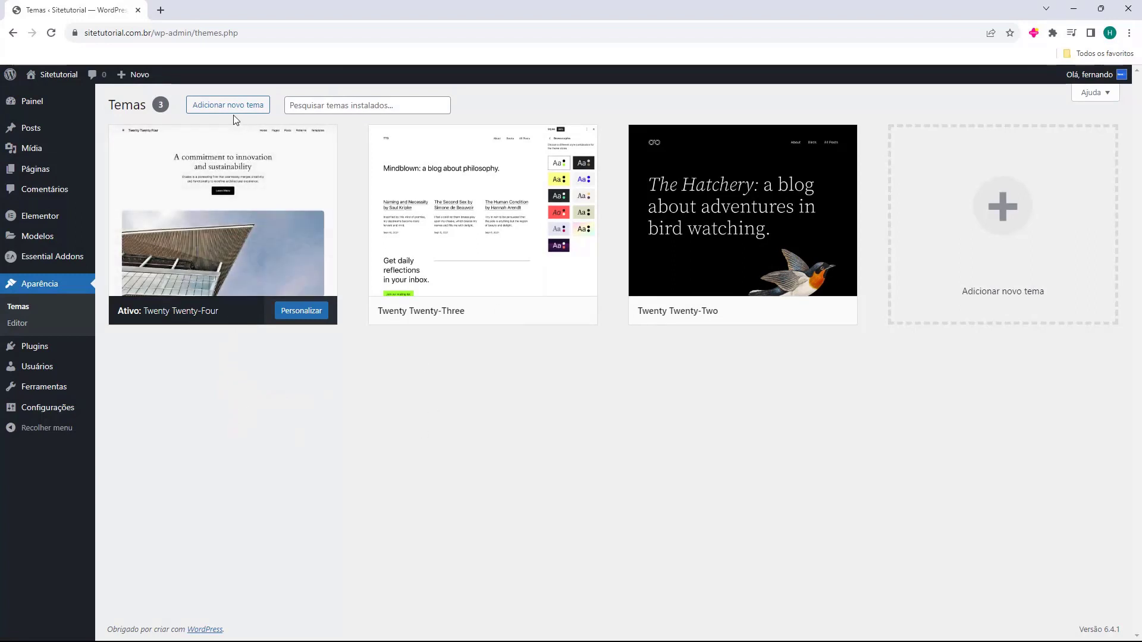
Open Adicionar novo tema and browse the Populares grid: Hello Elementor, Astra, OceanWP, Neve
click(213, 106)
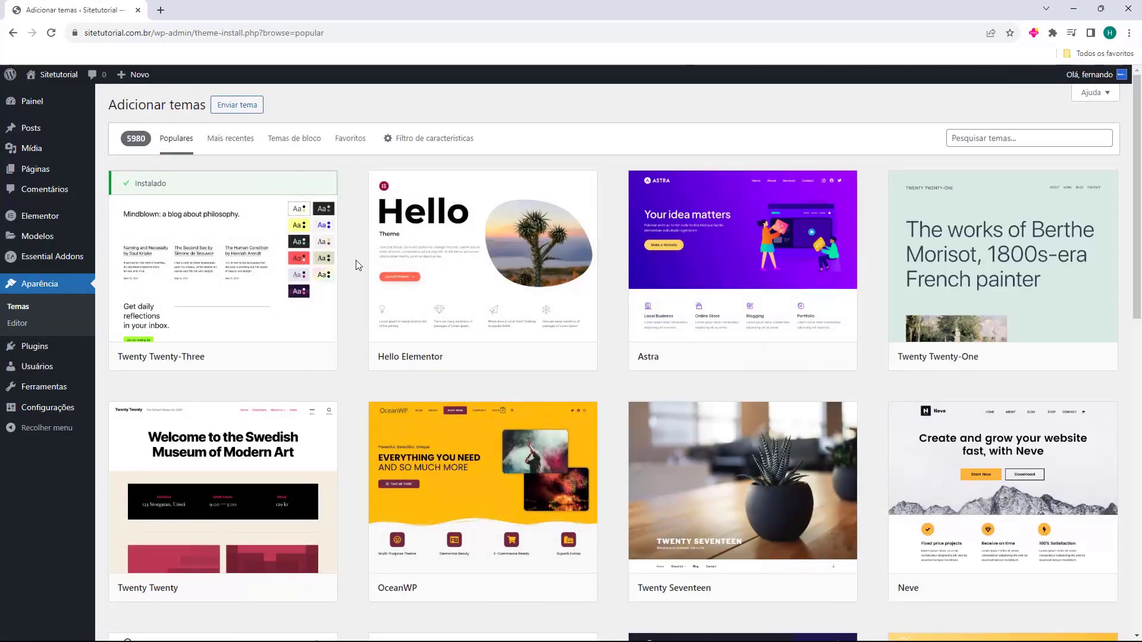
scroll(359, 265, down, 10)
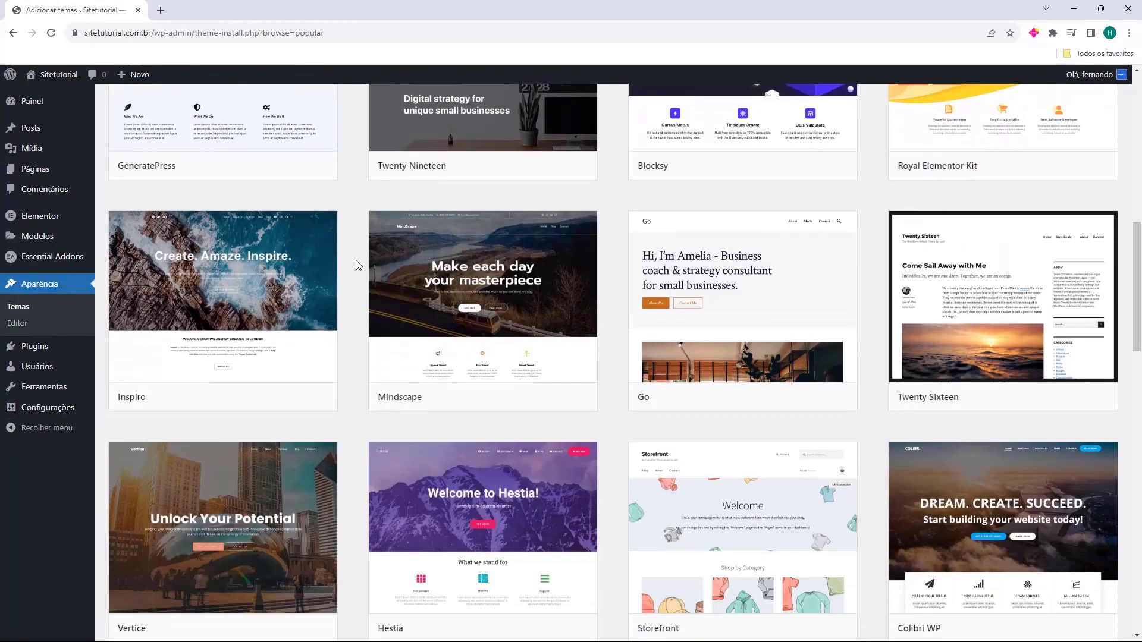
scroll(356, 262, down, 18)
scroll(356, 259, down, 20)
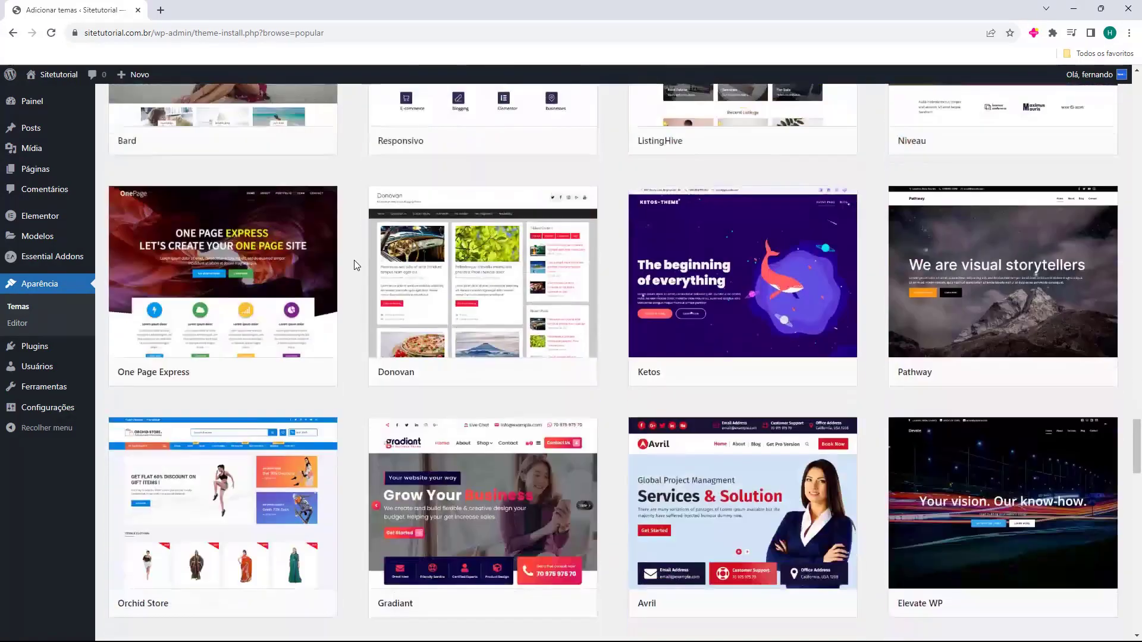
scroll(354, 259, down, 7)
scroll(355, 273, up, 4)
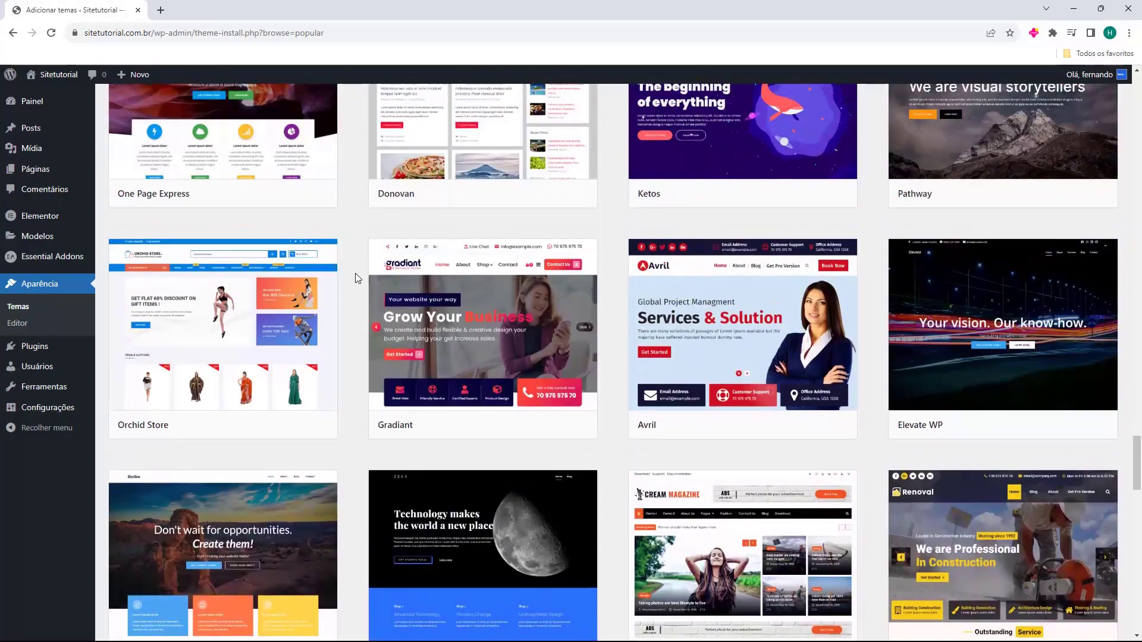
scroll(354, 273, up, 1)
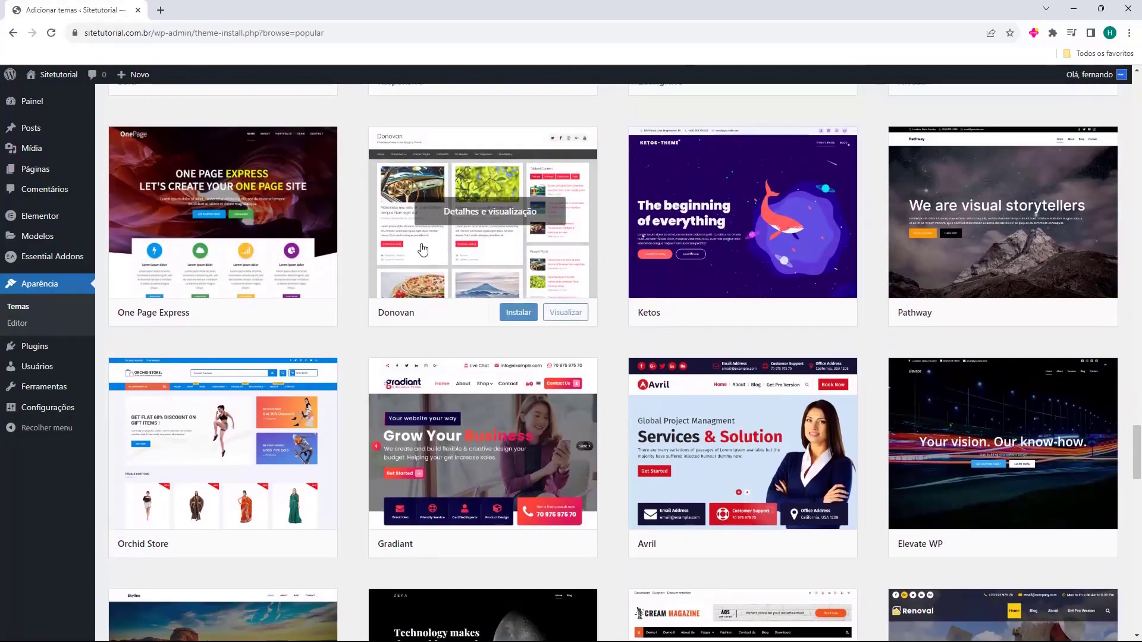
scroll(607, 306, down, 13)
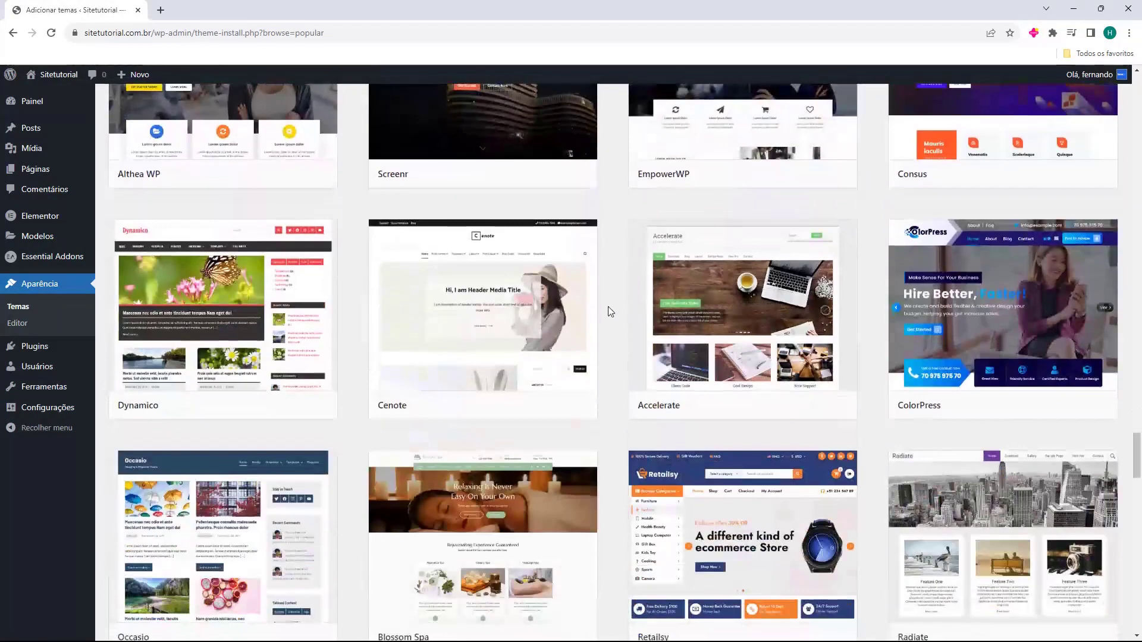
scroll(604, 305, down, 2)
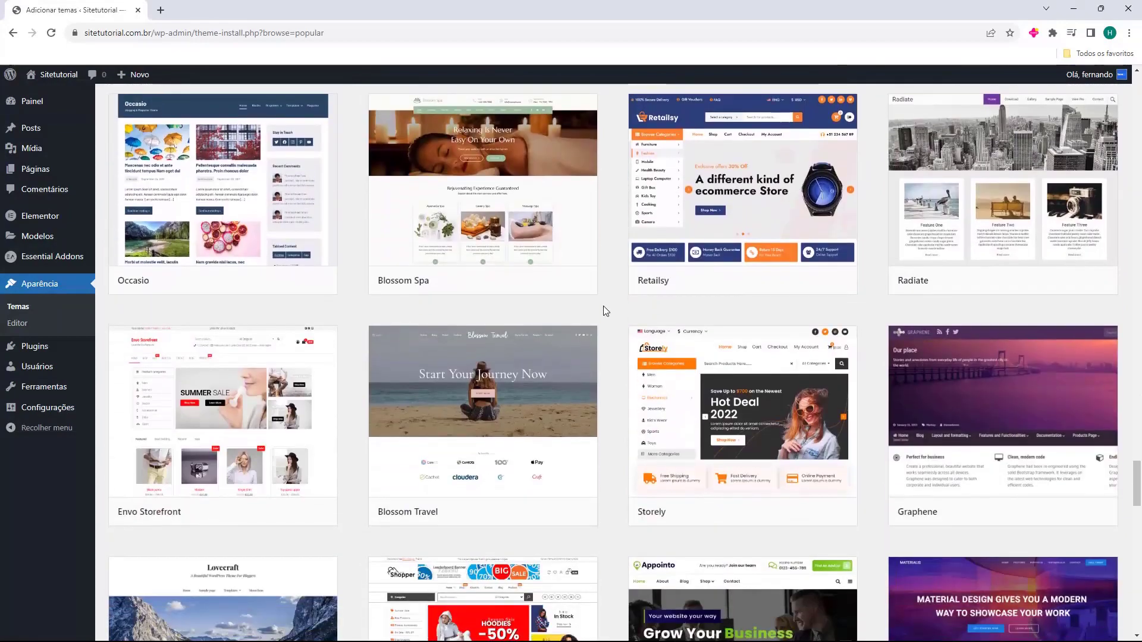
scroll(607, 304, down, 10)
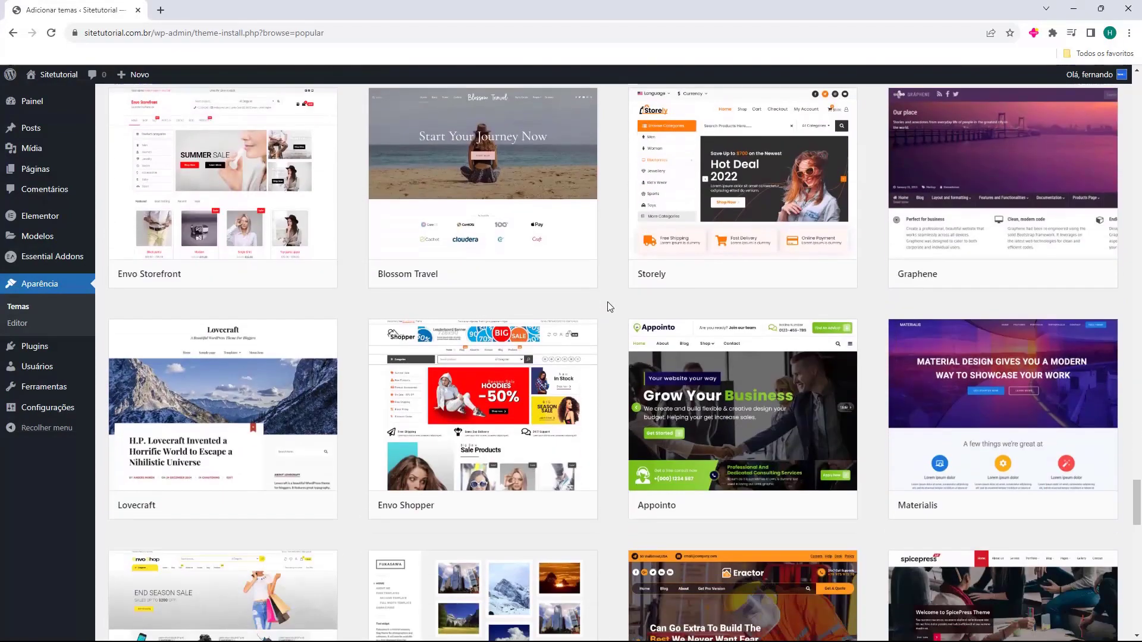
scroll(608, 307, up, 20)
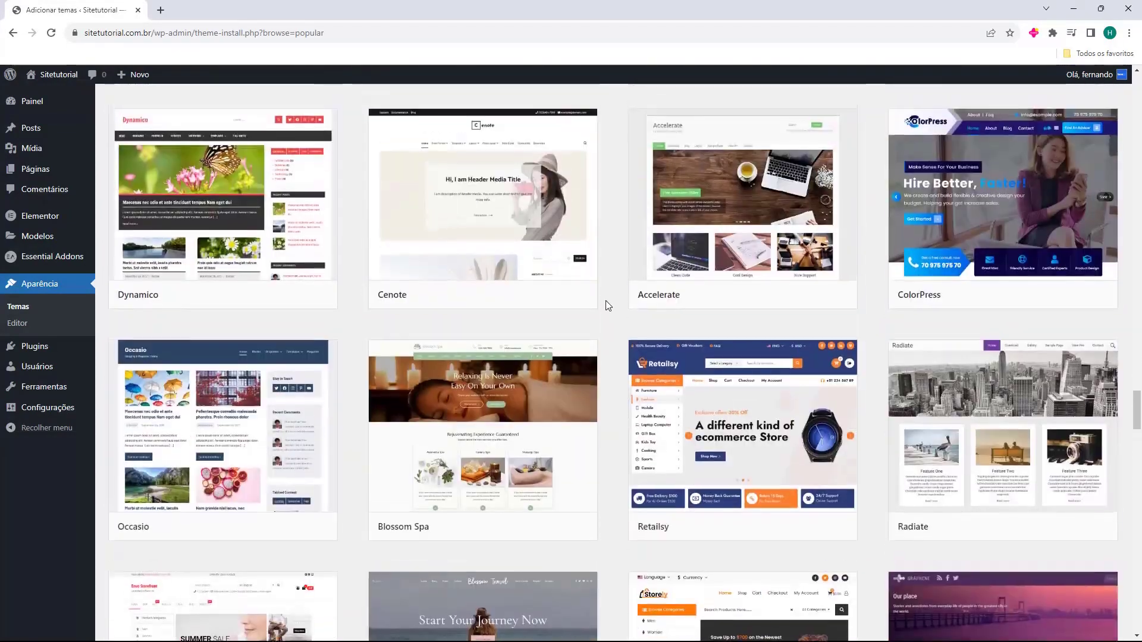
scroll(608, 316, up, 20)
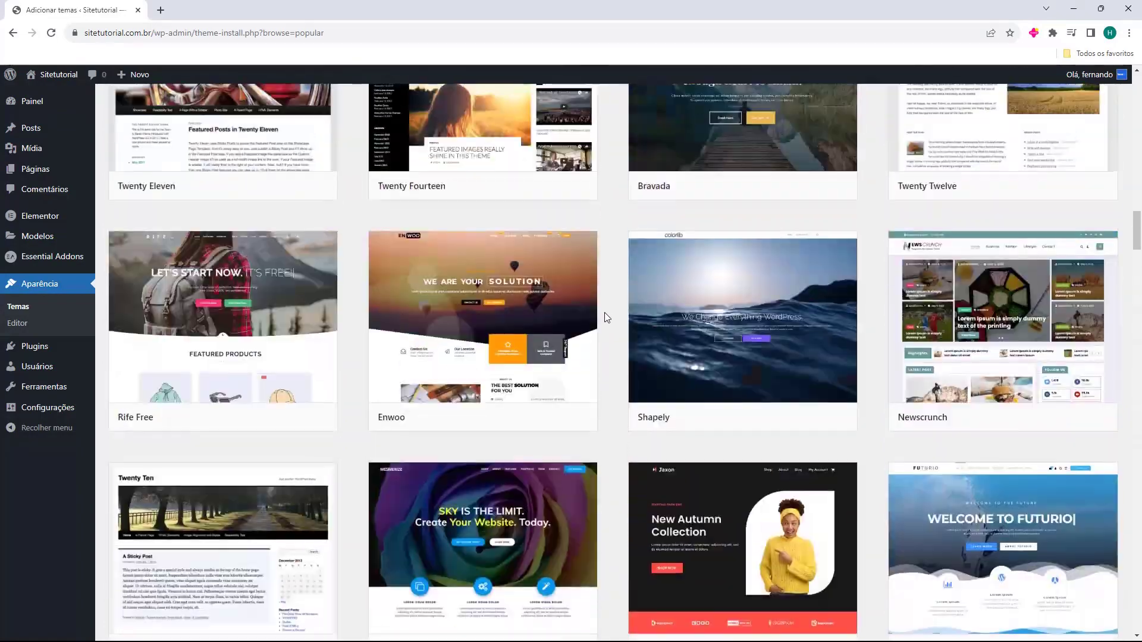
scroll(612, 317, up, 15)
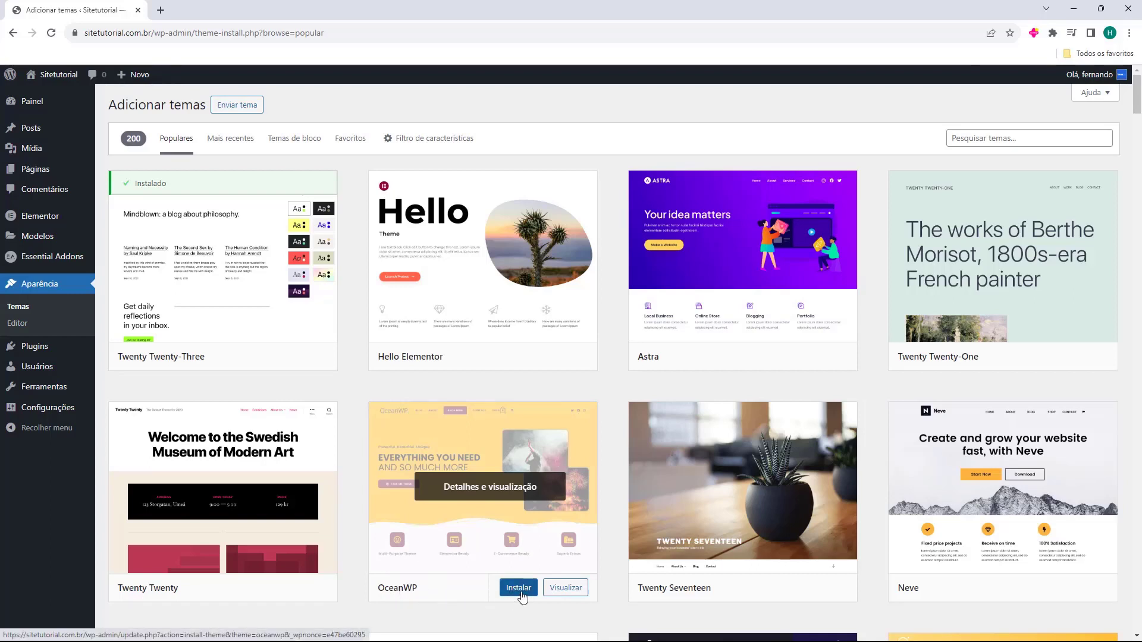
Install and activate the OceanWP theme, then view the live site in a new tab
click(519, 592)
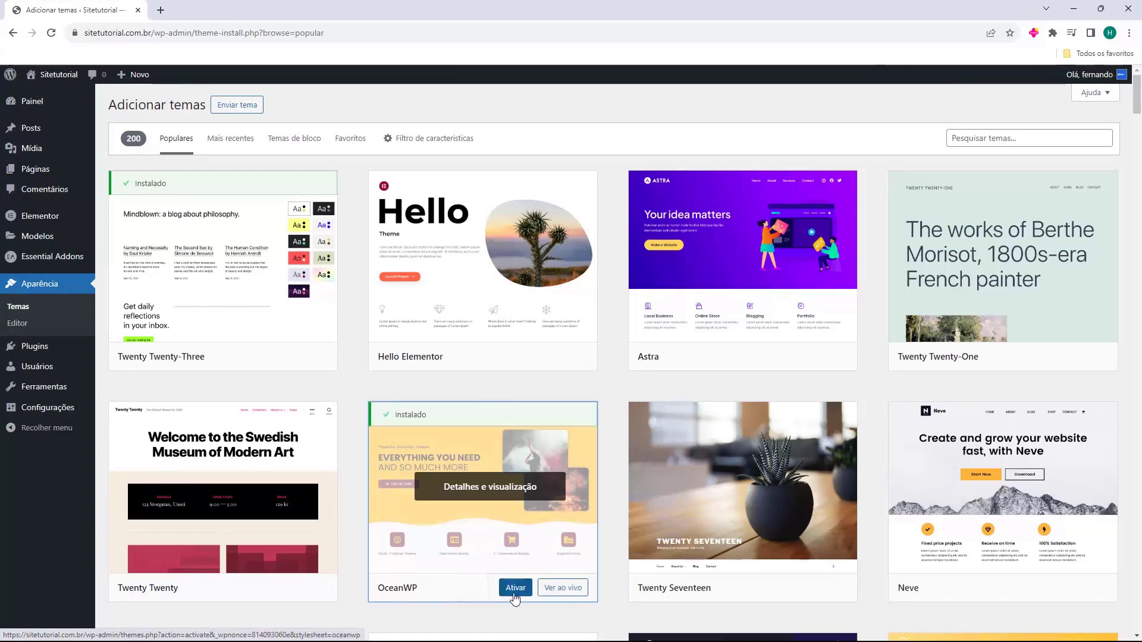
click(512, 590)
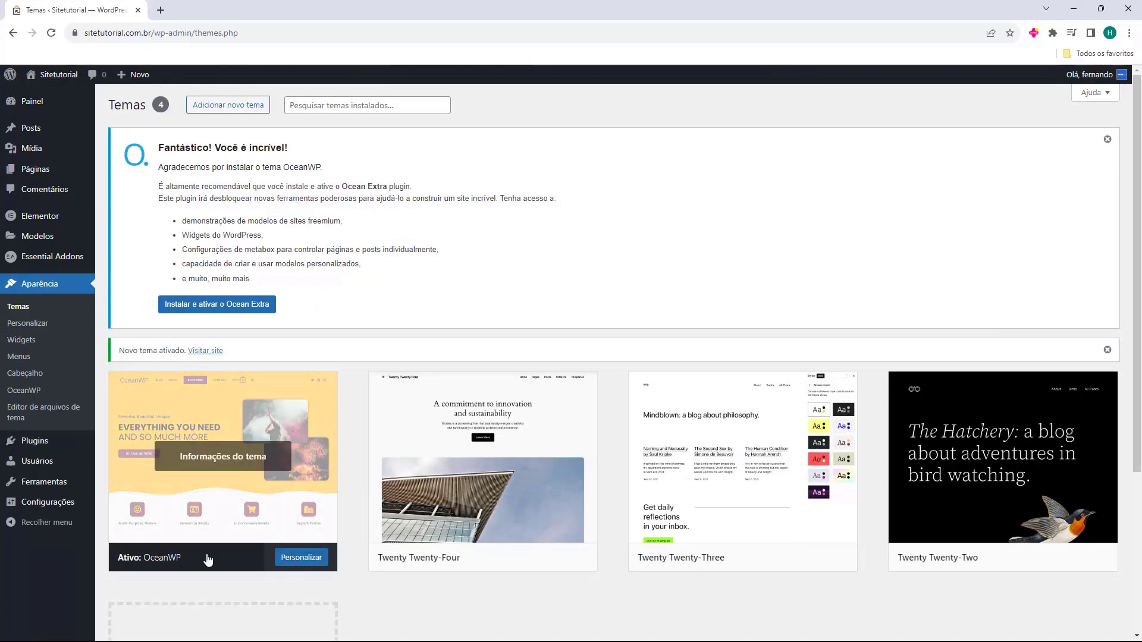
click(65, 89)
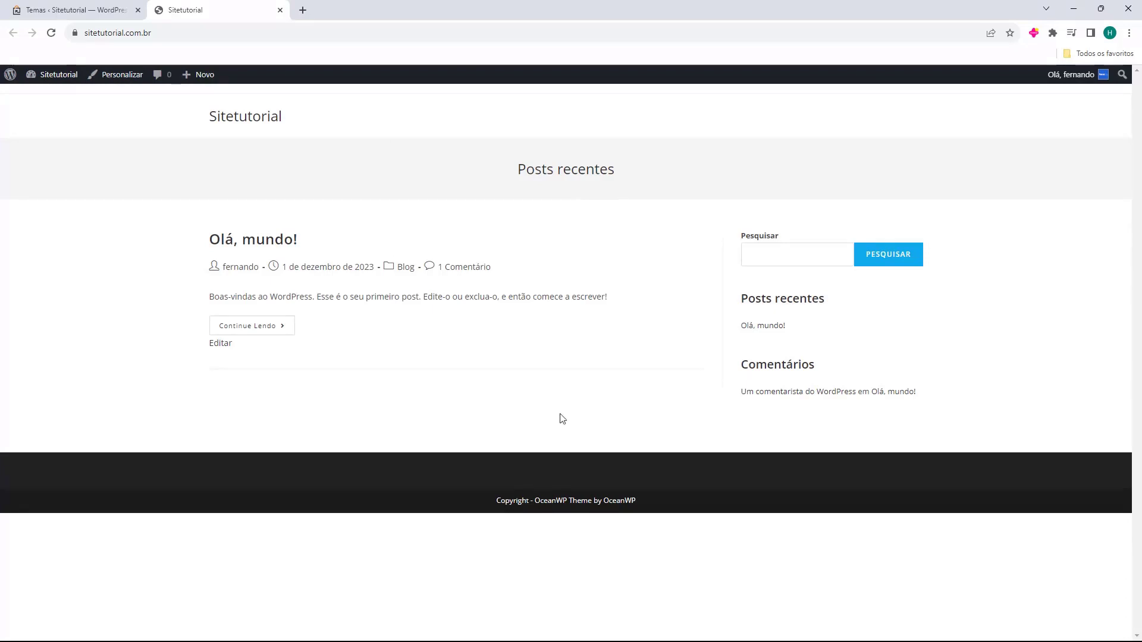
Close the Sitetutorial tab to get back to the Themes page with OceanWP active
middle_click(214, 15)
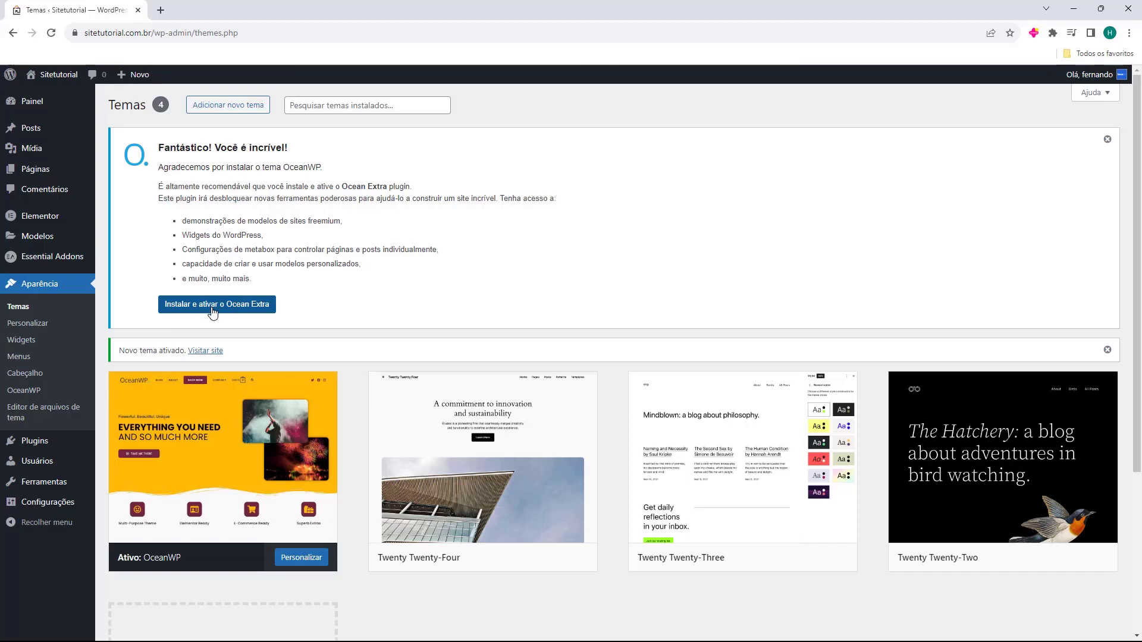
Install and activate the Ocean Extra 2.2.3 plugin, then open the OceanWP theme panel
click(211, 308)
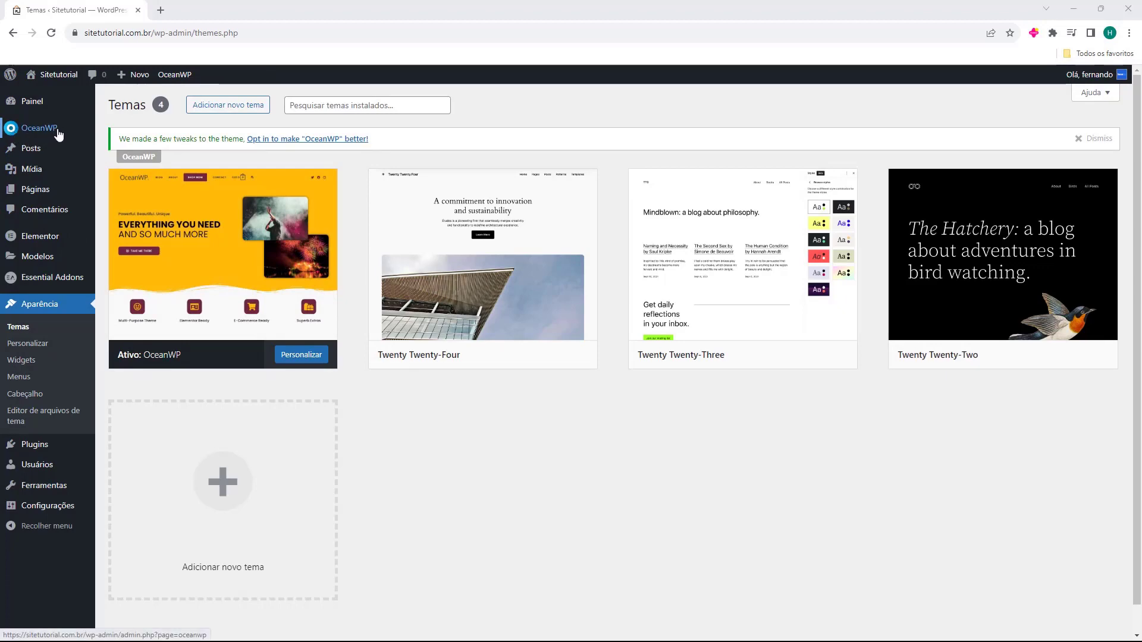
click(36, 447)
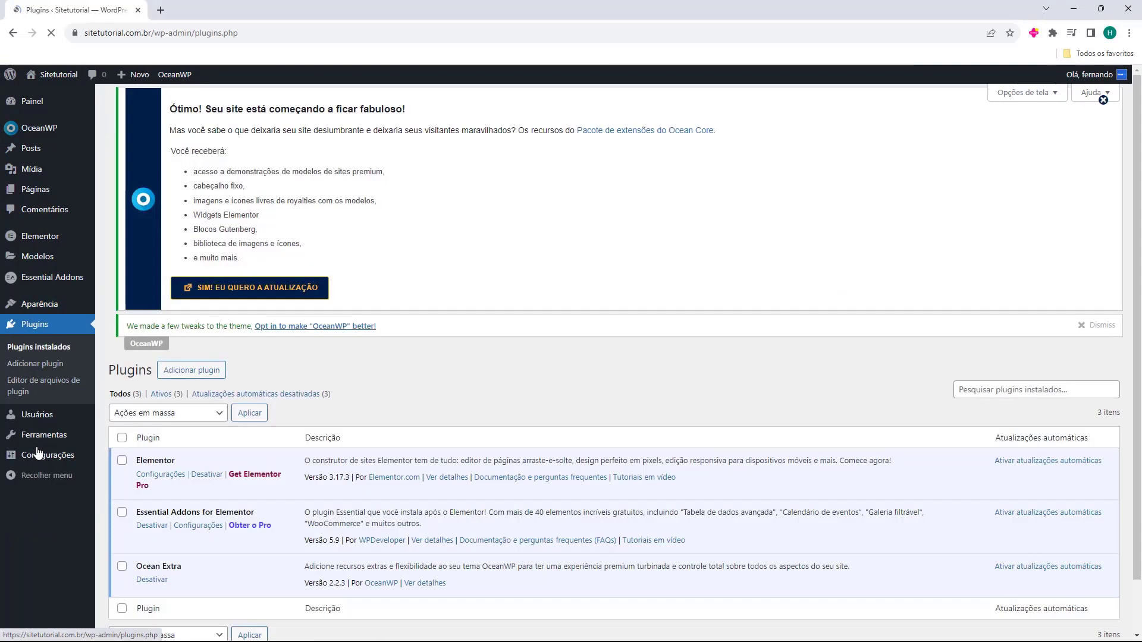
click(304, 361)
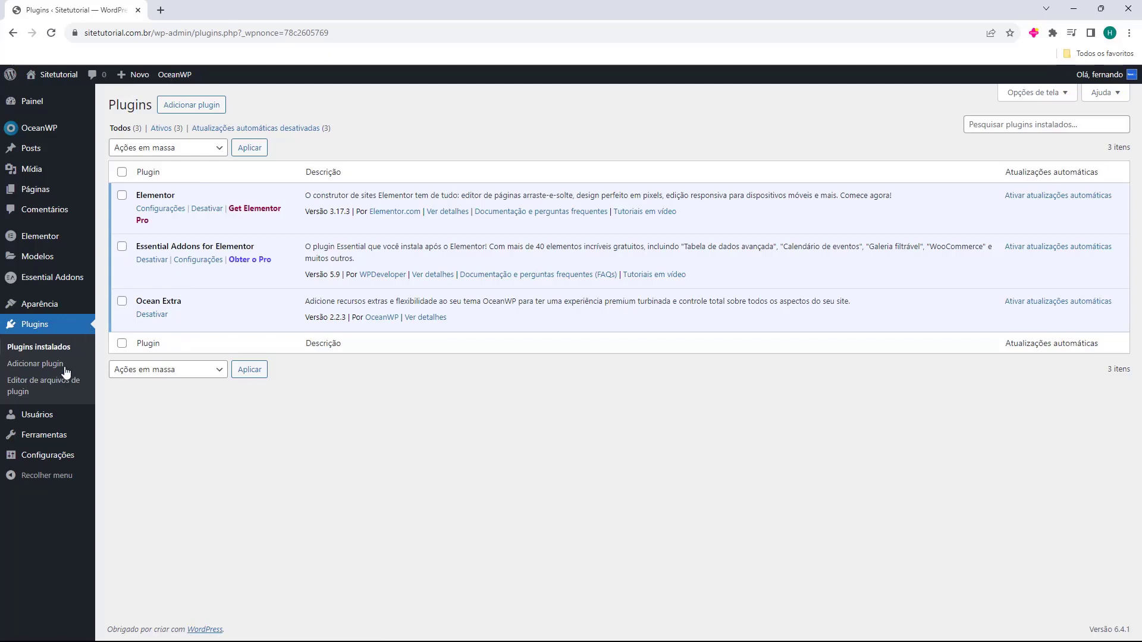
click(44, 133)
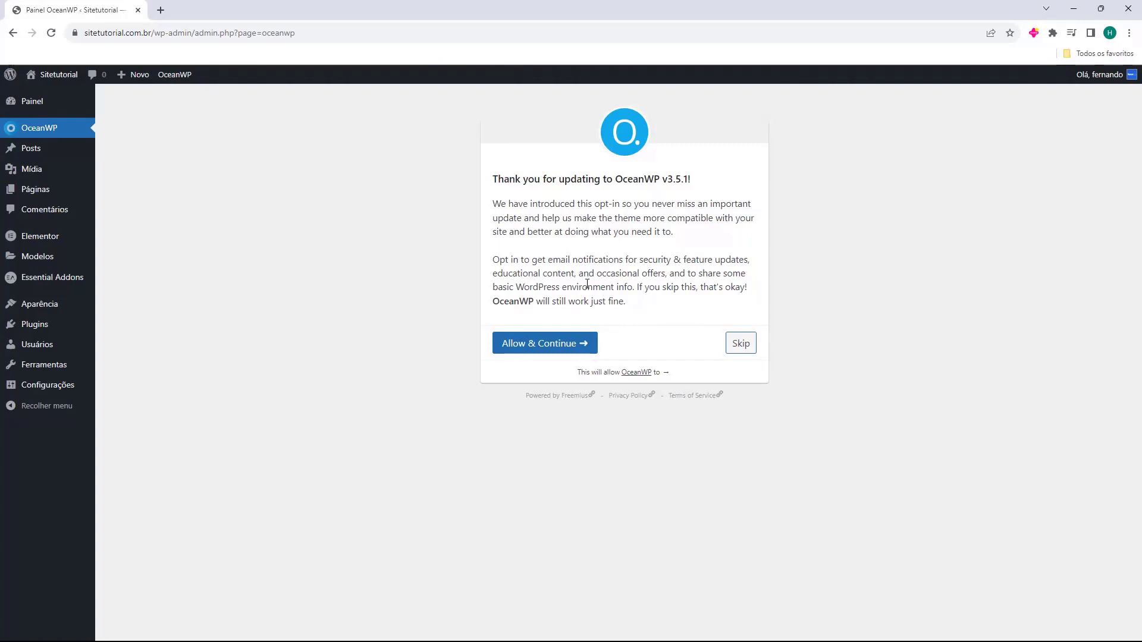
Skip the OceanWP v3.5.1 update opt-in and look through the Início dashboard page
click(739, 346)
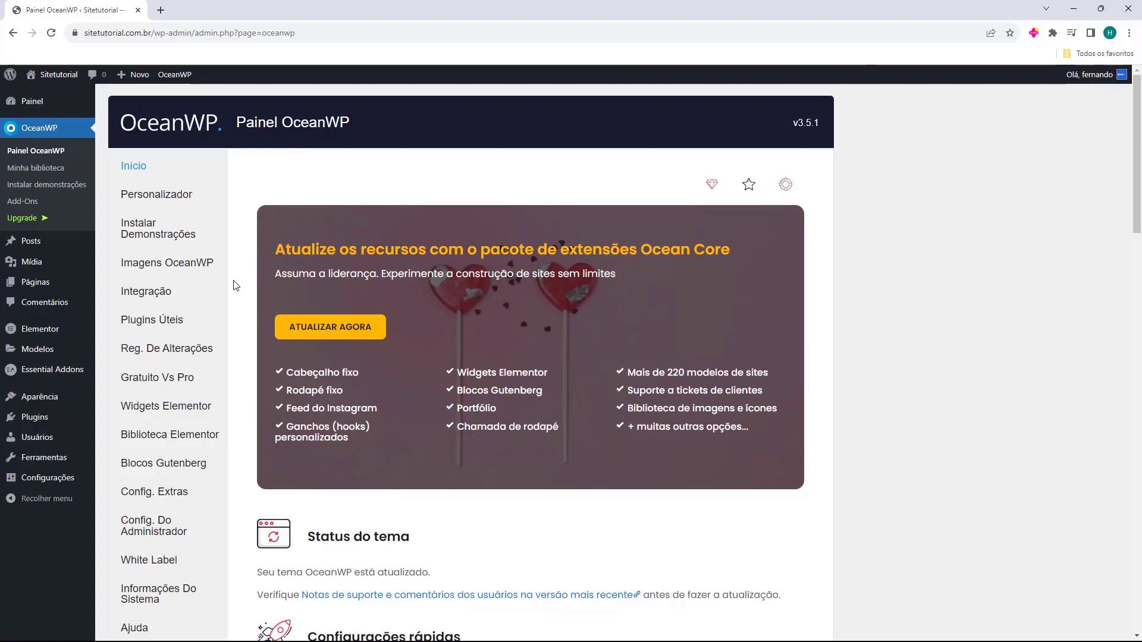
scroll(236, 278, down, 20)
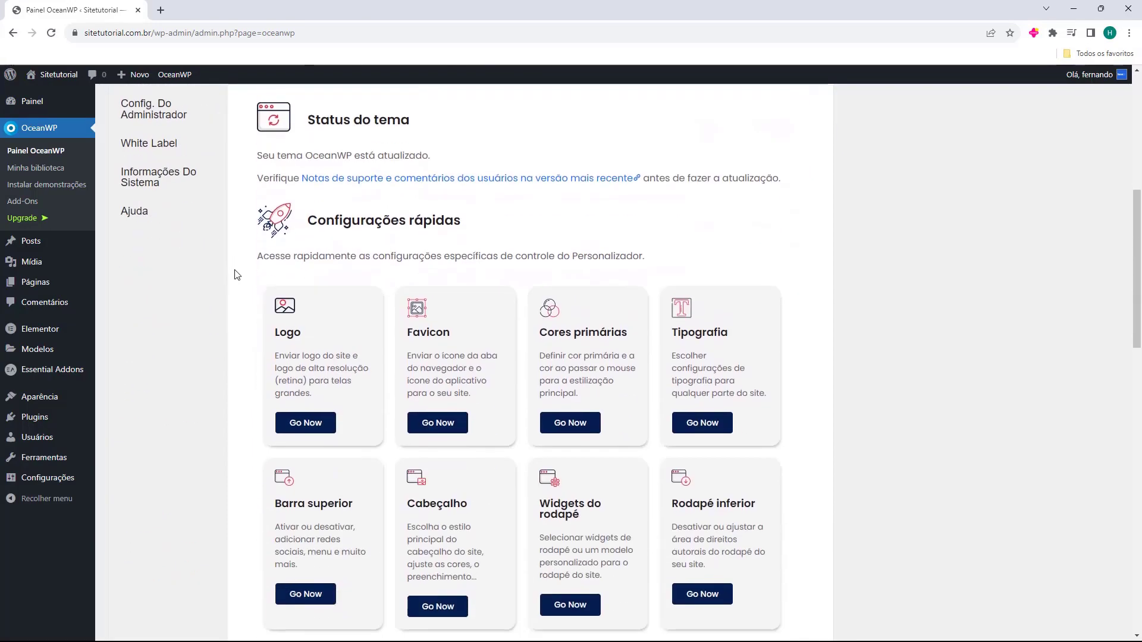
scroll(236, 275, down, 3)
scroll(236, 275, up, 20)
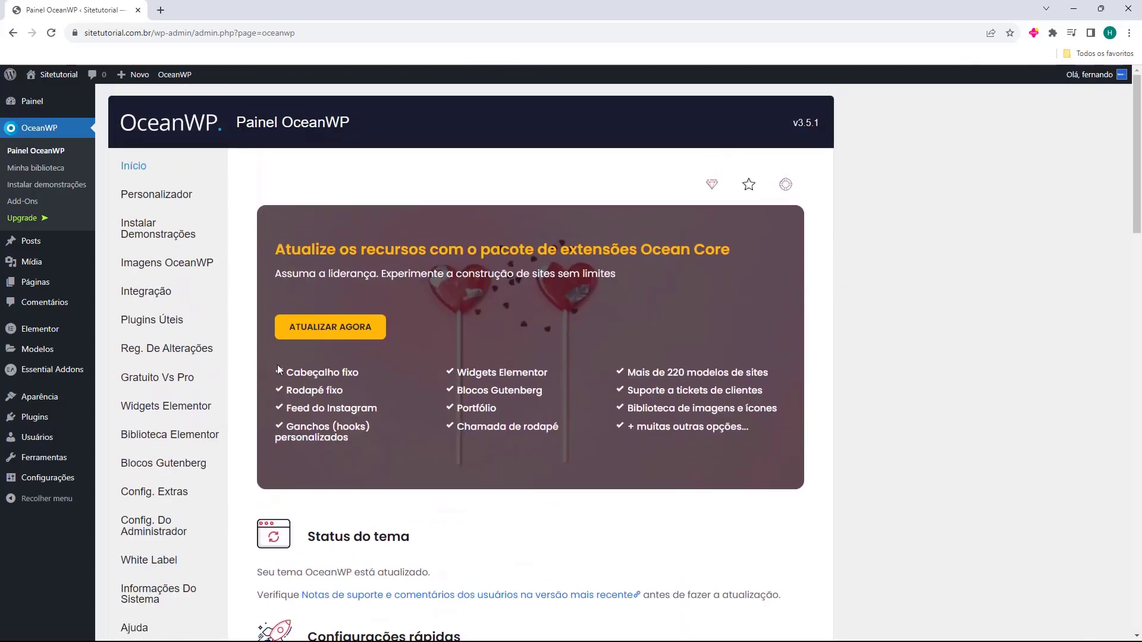
scroll(450, 293, down, 4)
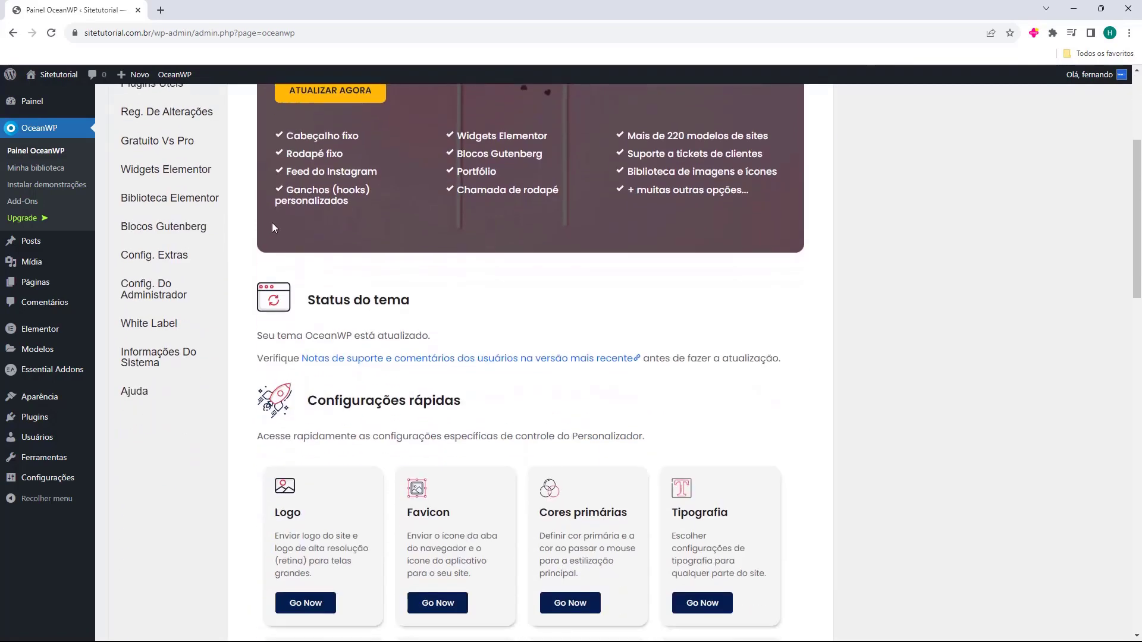
scroll(450, 294, down, 2)
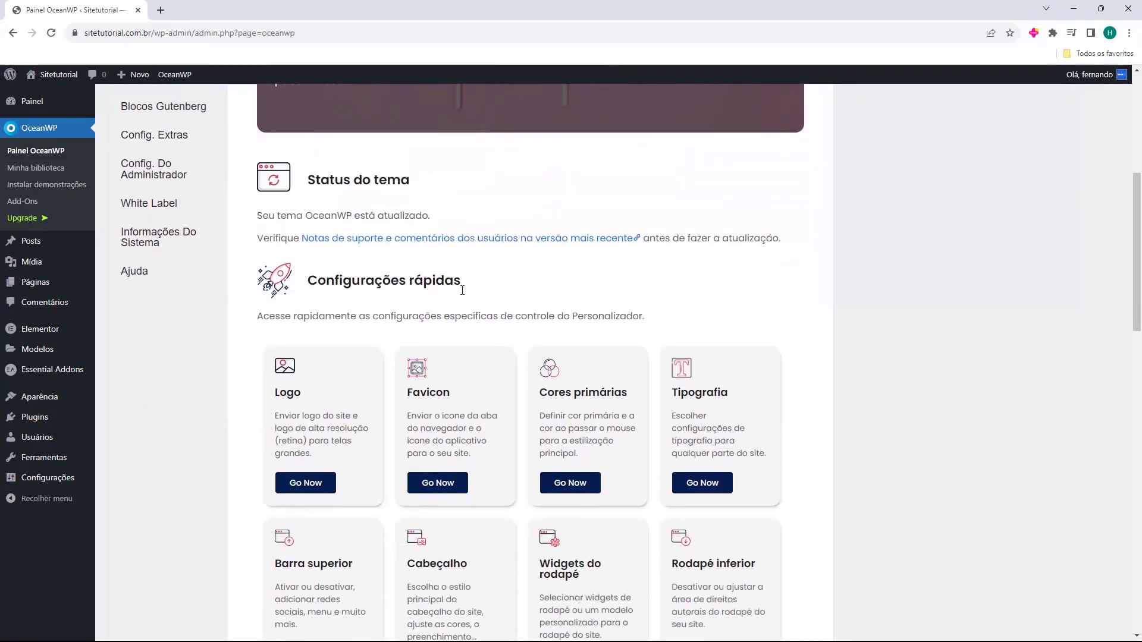
scroll(369, 250, down, 2)
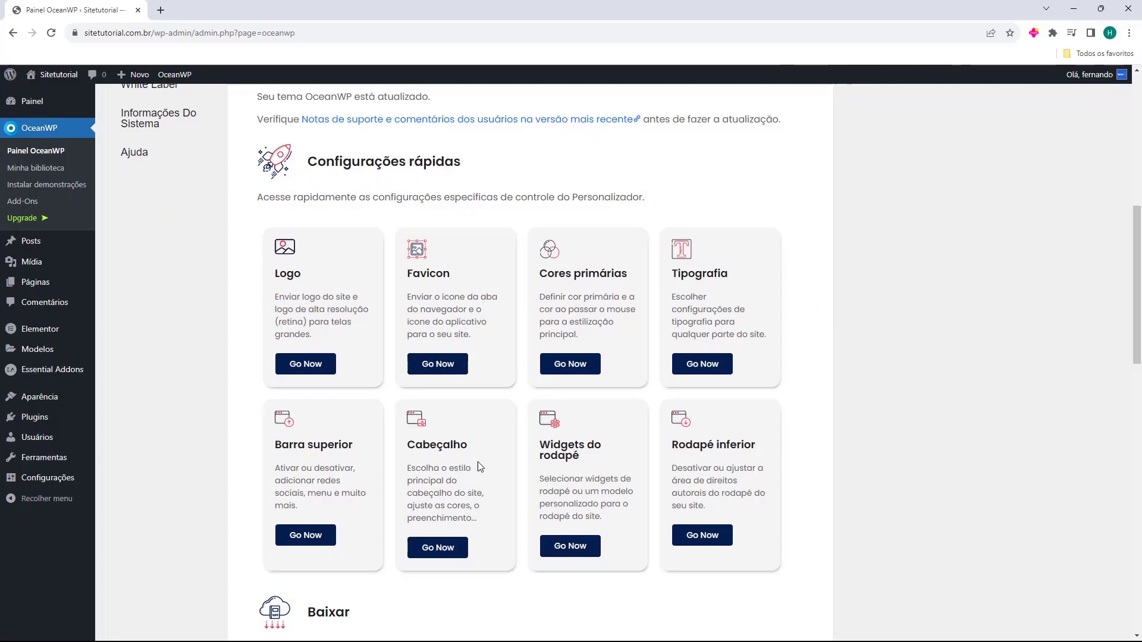
scroll(665, 467, down, 5)
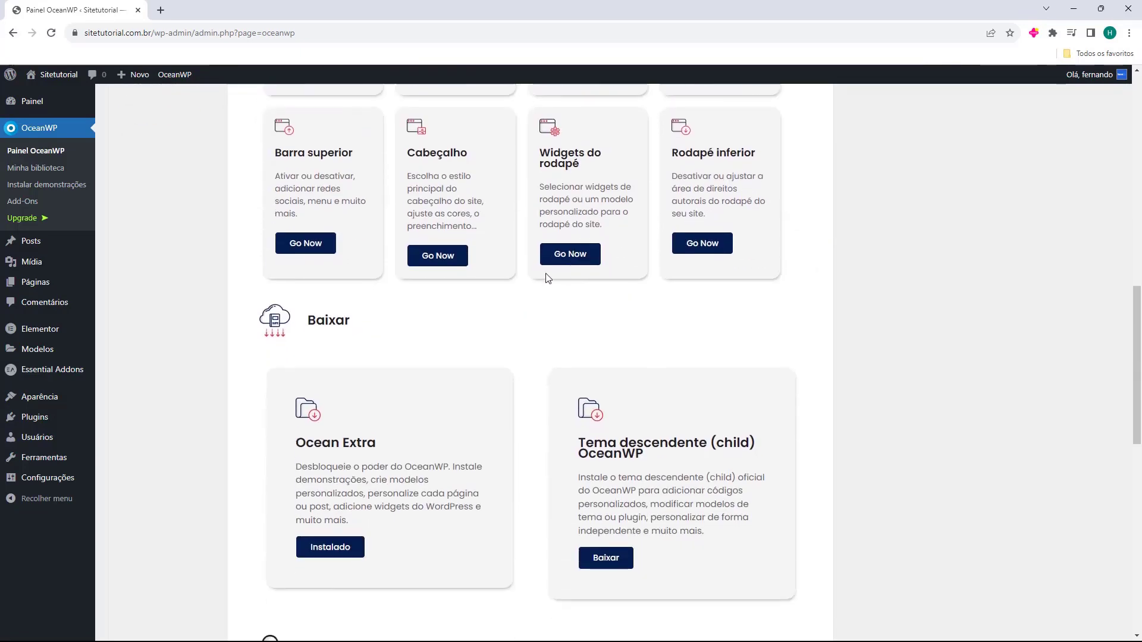
scroll(311, 329, down, 2)
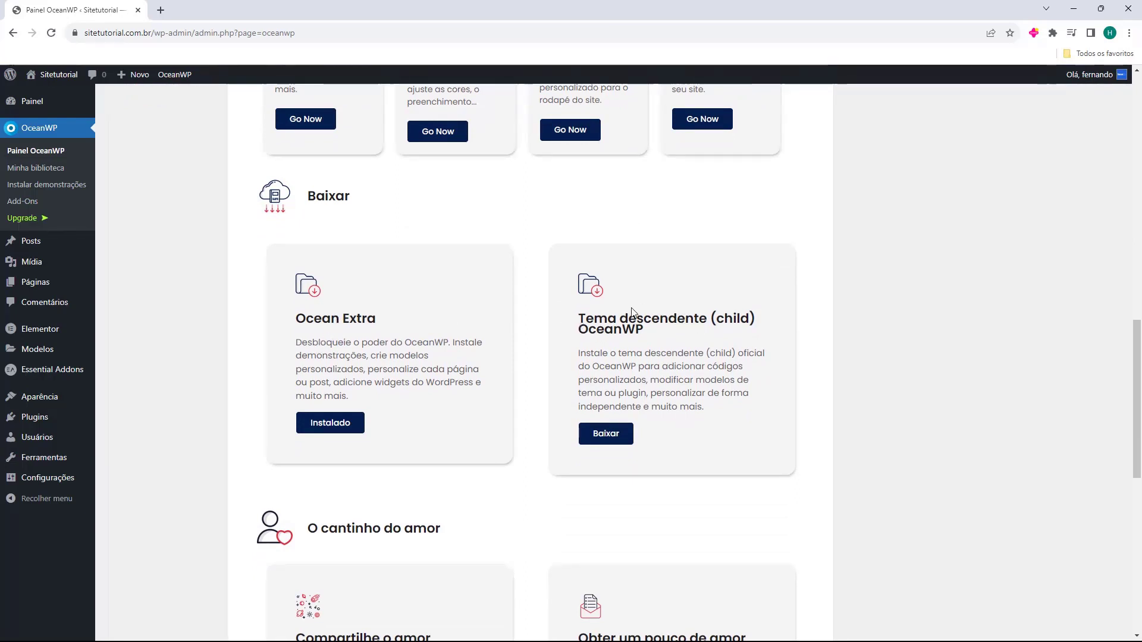
scroll(625, 313, down, 9)
scroll(498, 306, up, 11)
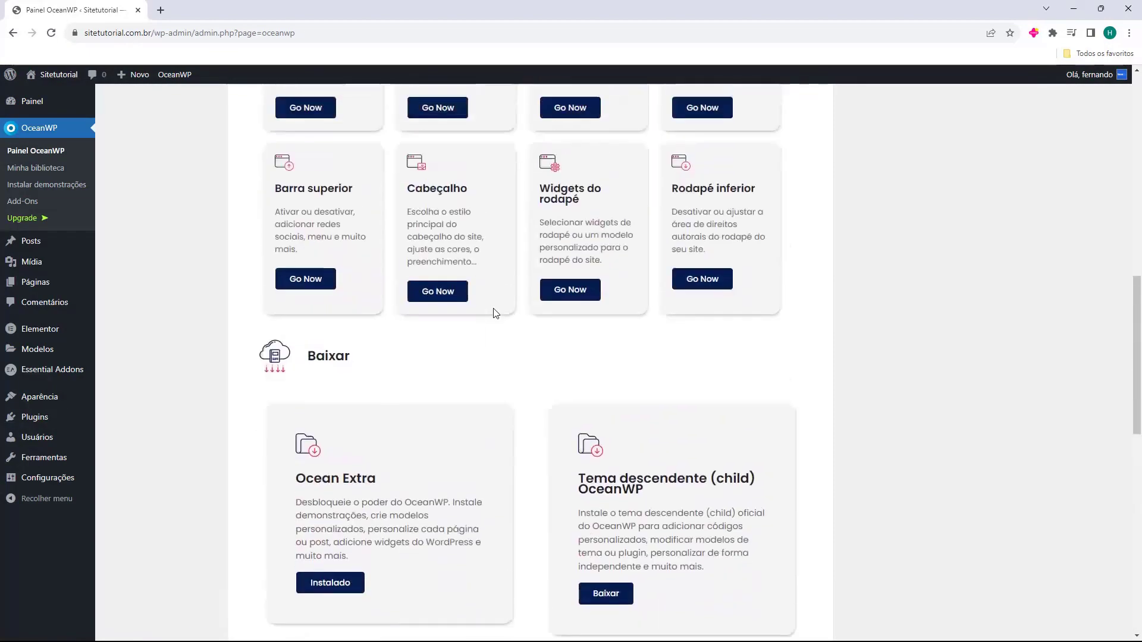
scroll(496, 313, up, 13)
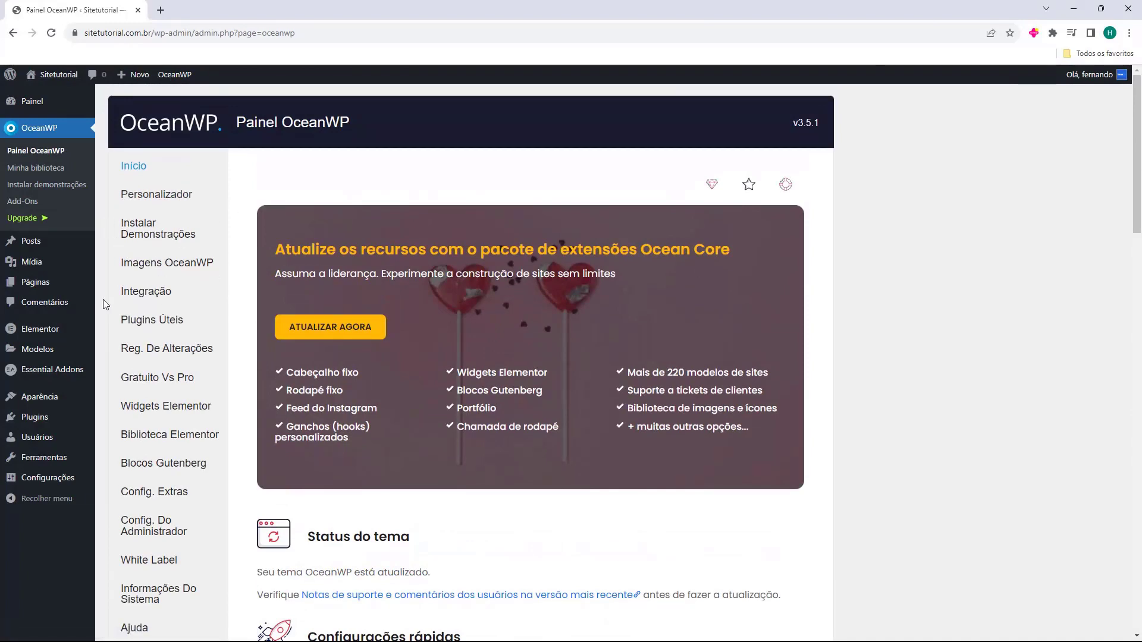
scroll(226, 357, down, 4)
scroll(202, 449, up, 4)
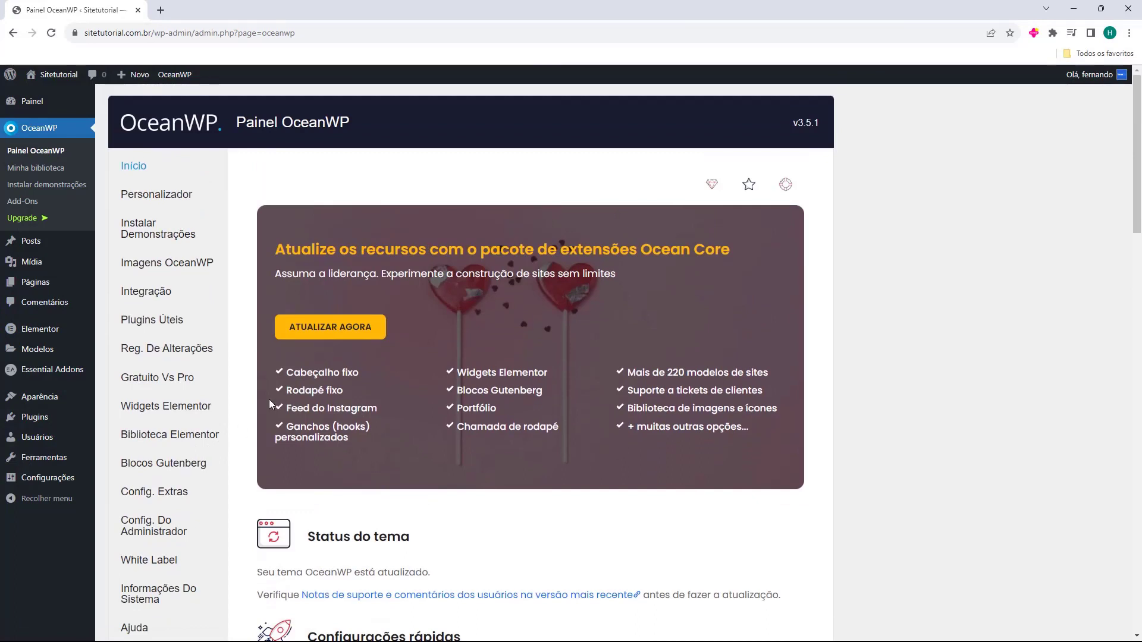
Open OceanWP's Install Demos page and filter the demo grid to the Blog category
click(145, 234)
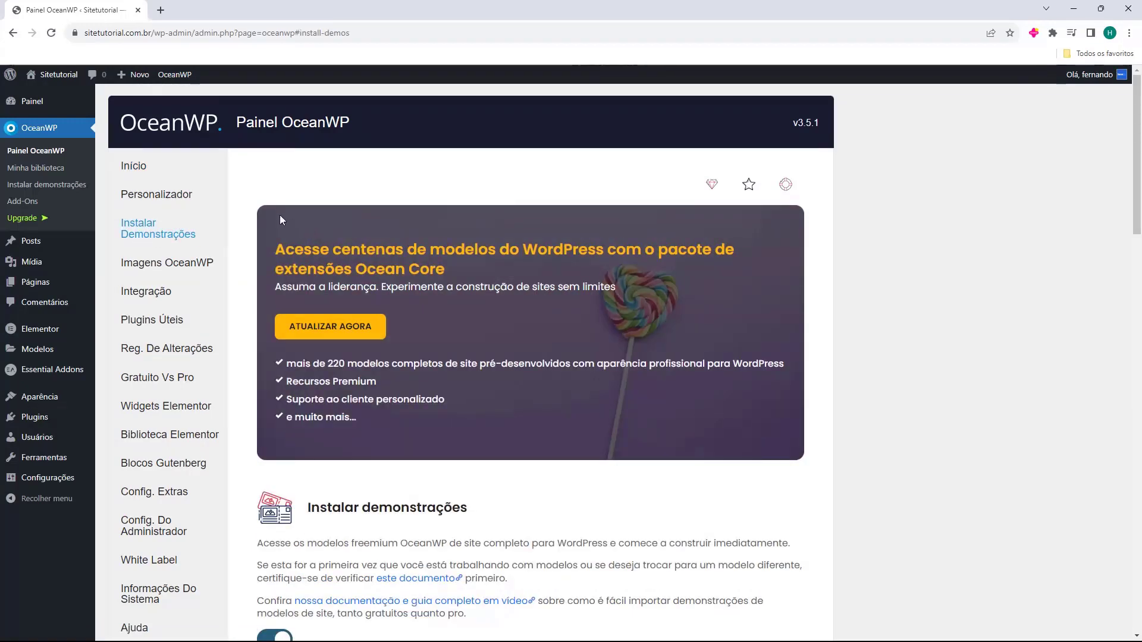
scroll(270, 212, down, 5)
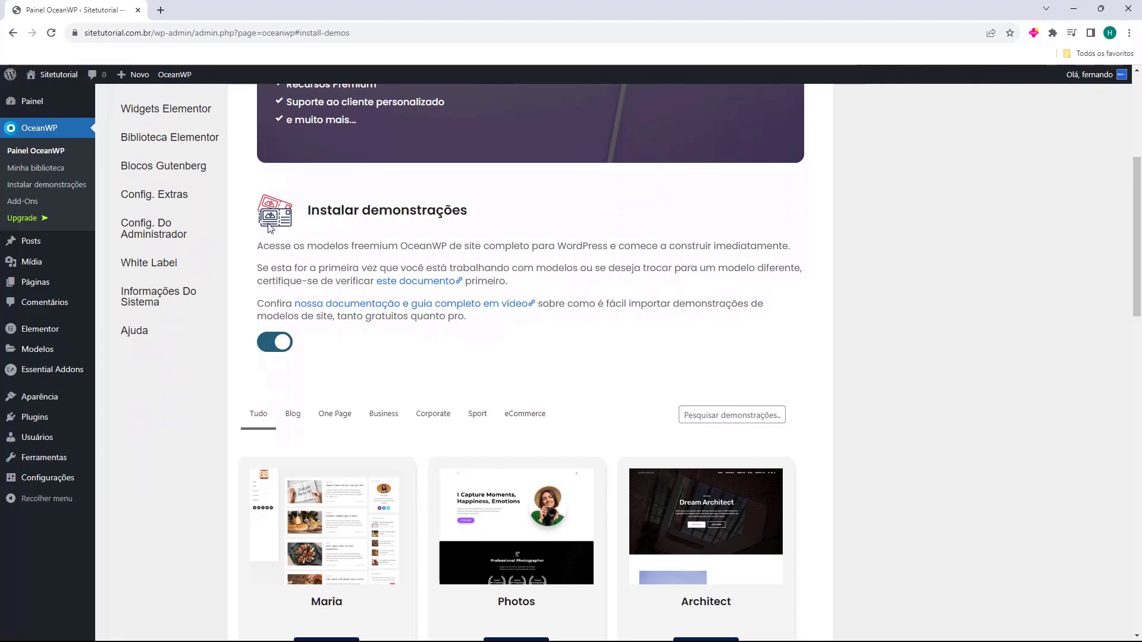
scroll(271, 226, down, 3)
scroll(241, 224, down, 2)
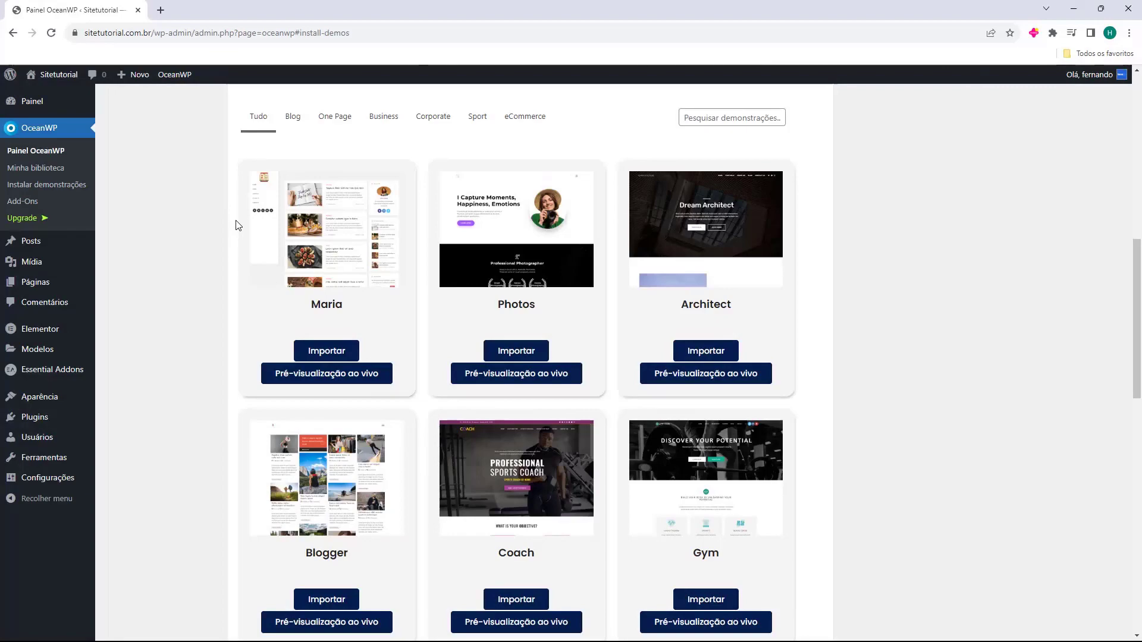
scroll(235, 225, down, 14)
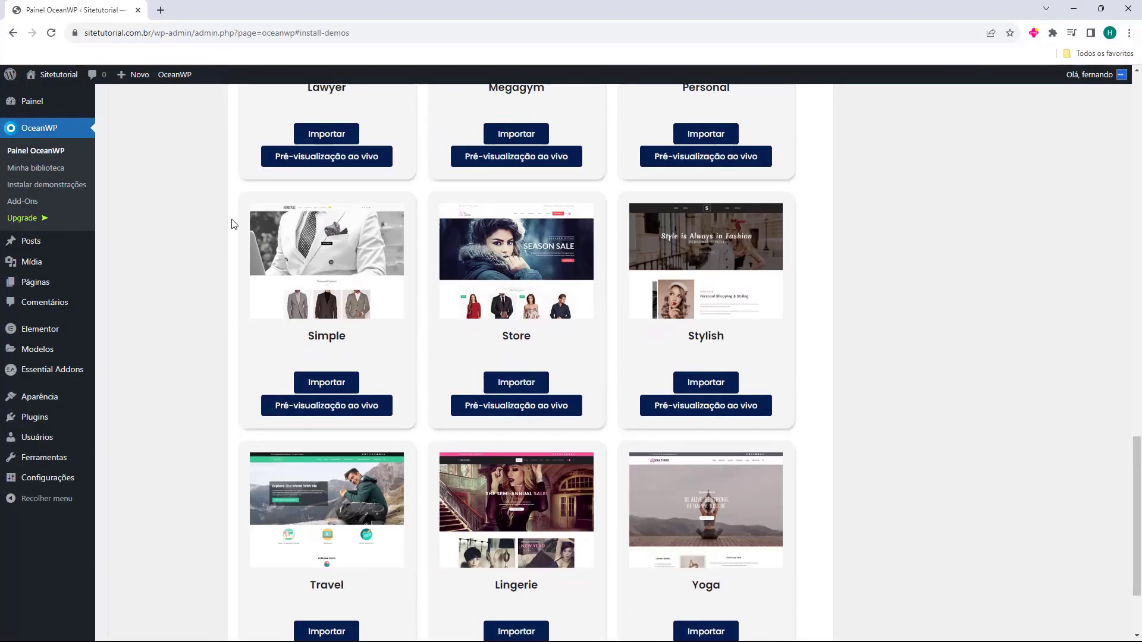
scroll(229, 222, up, 14)
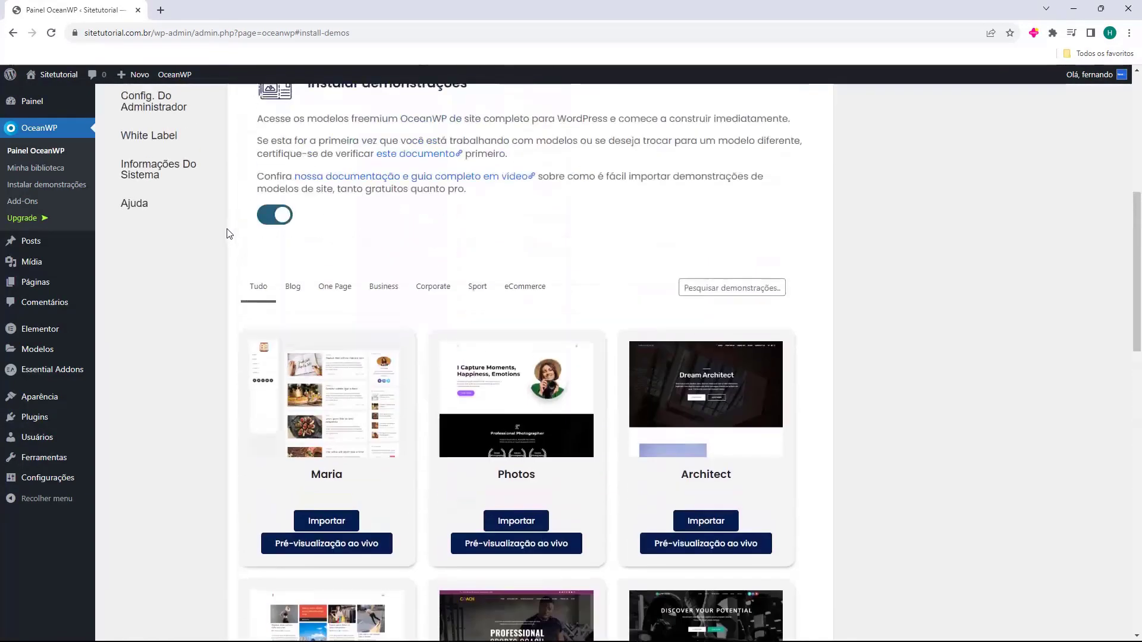
click(293, 289)
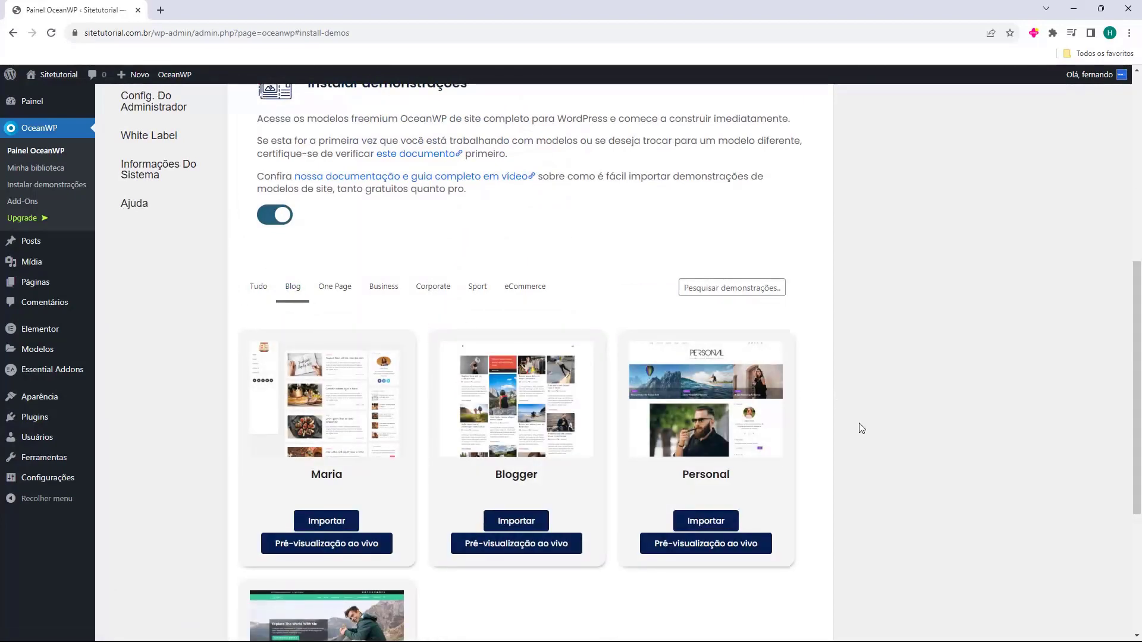
scroll(831, 430, down, 3)
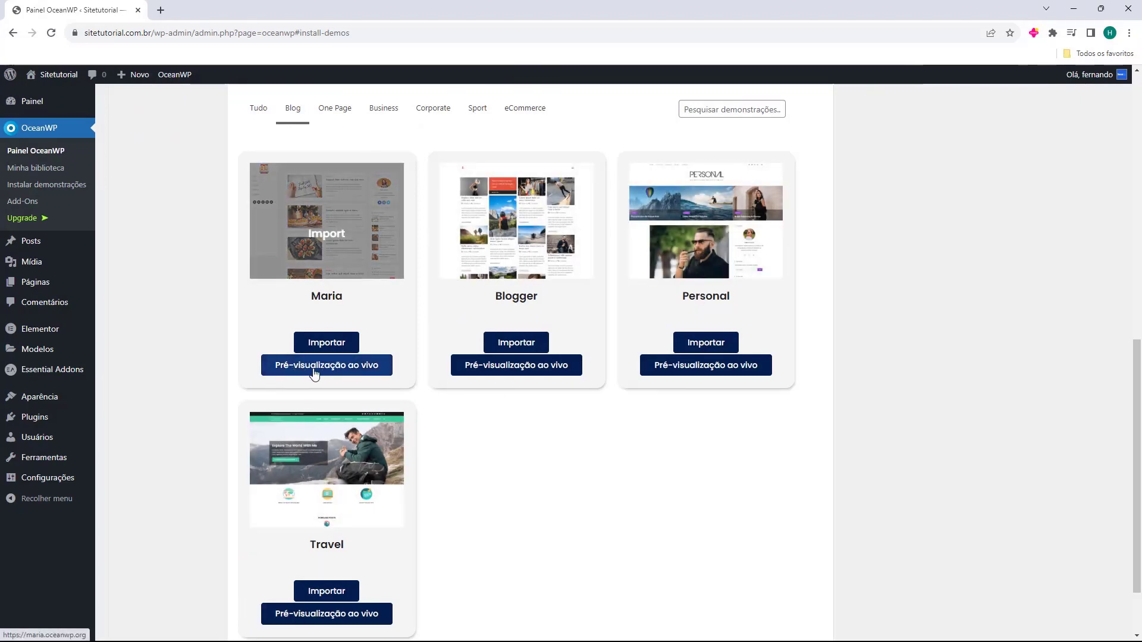
Open the Maria, Travel and Personal demo previews in new tabs, skim them, then close them
middle_click(314, 373)
middle_click(292, 613)
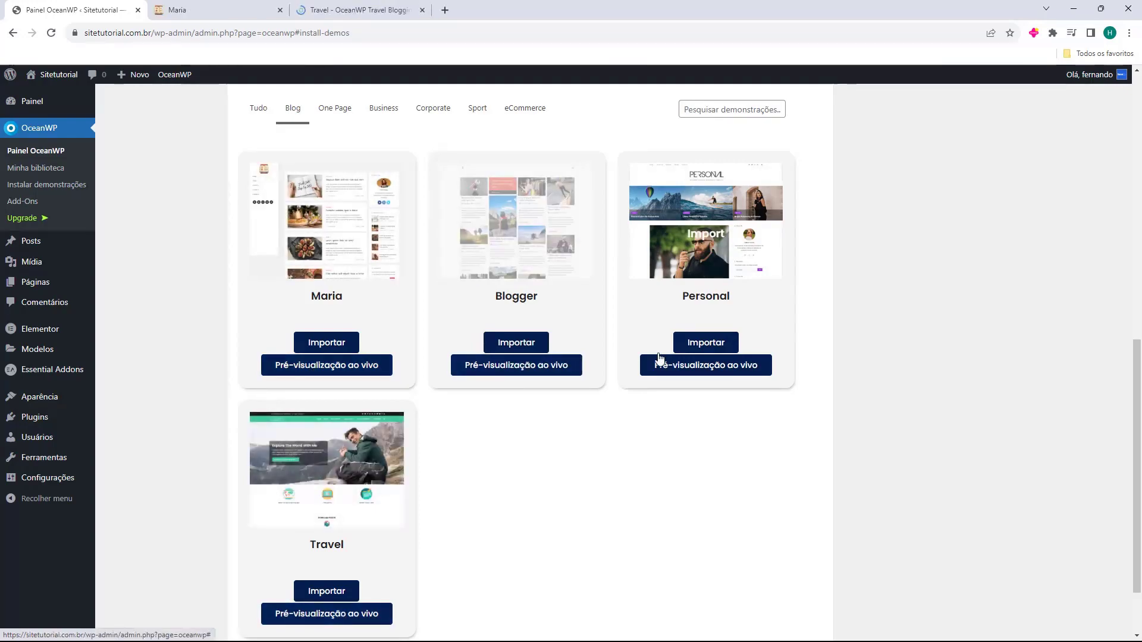
middle_click(689, 366)
key(ctrl+Tab)
scroll(256, 360, up, 10)
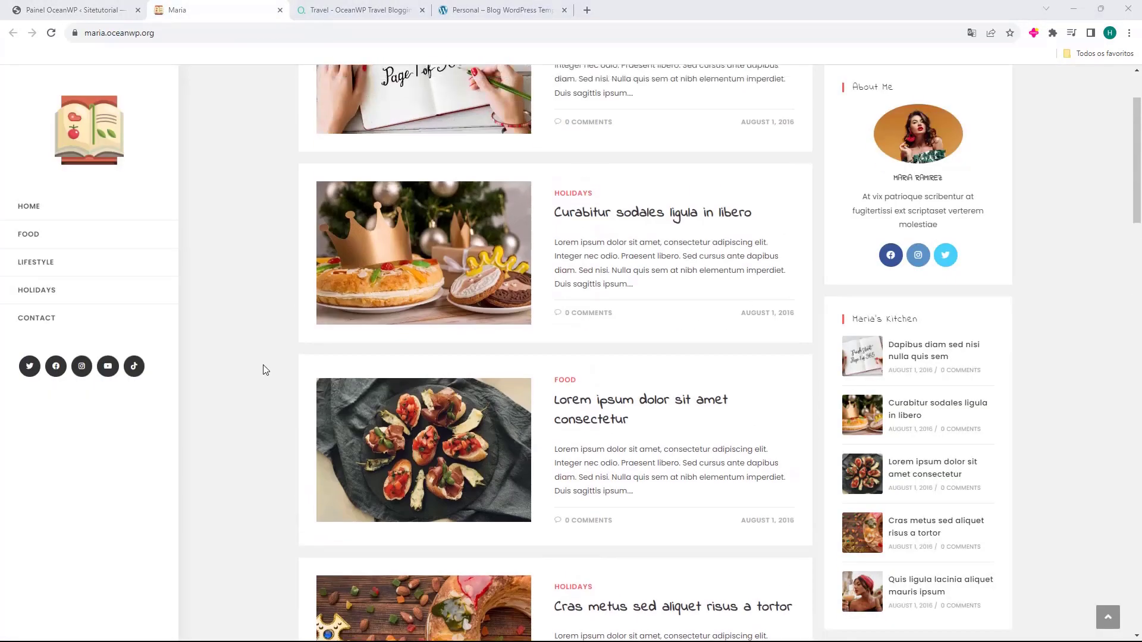
scroll(309, 201, down, 20)
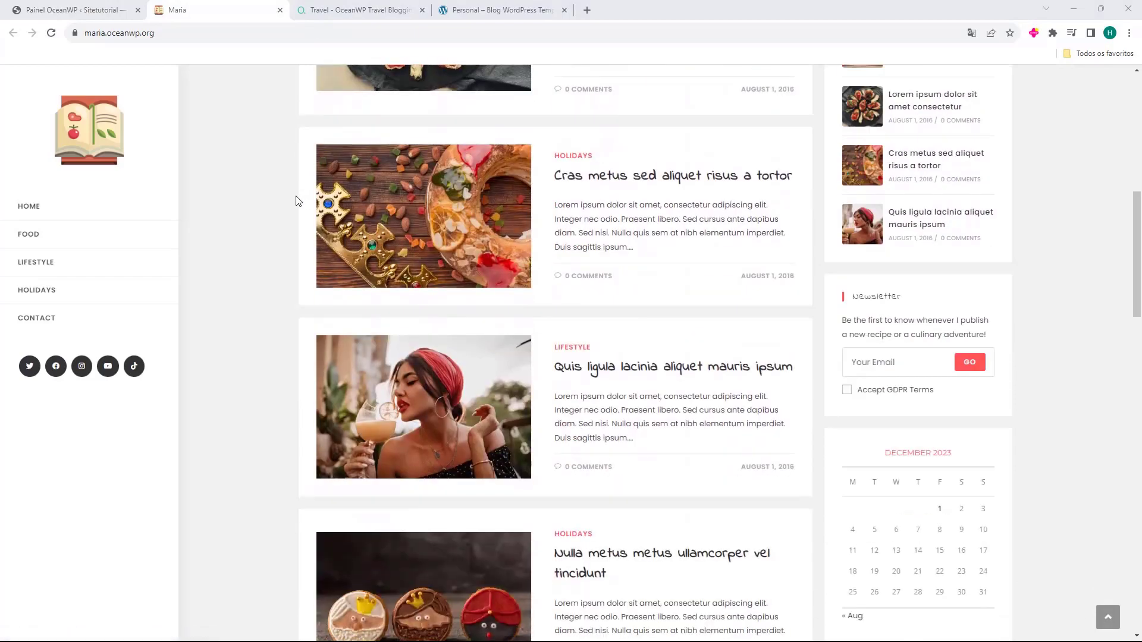
scroll(294, 199, down, 10)
scroll(294, 199, up, 15)
scroll(284, 207, up, 15)
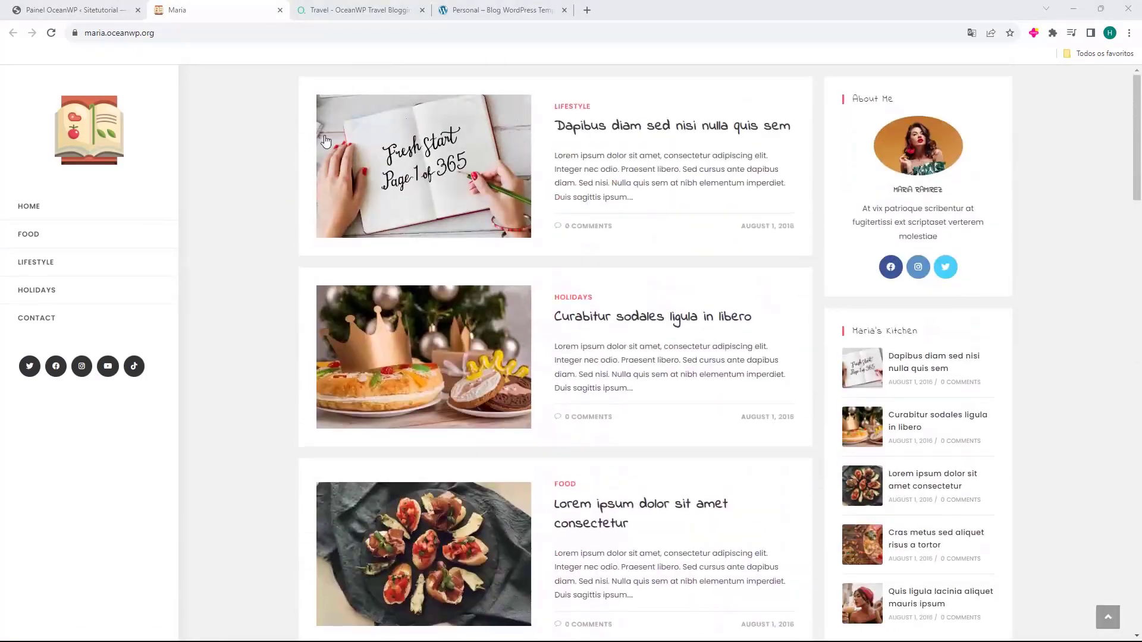
key(ctrl+Tab)
scroll(348, 226, down, 20)
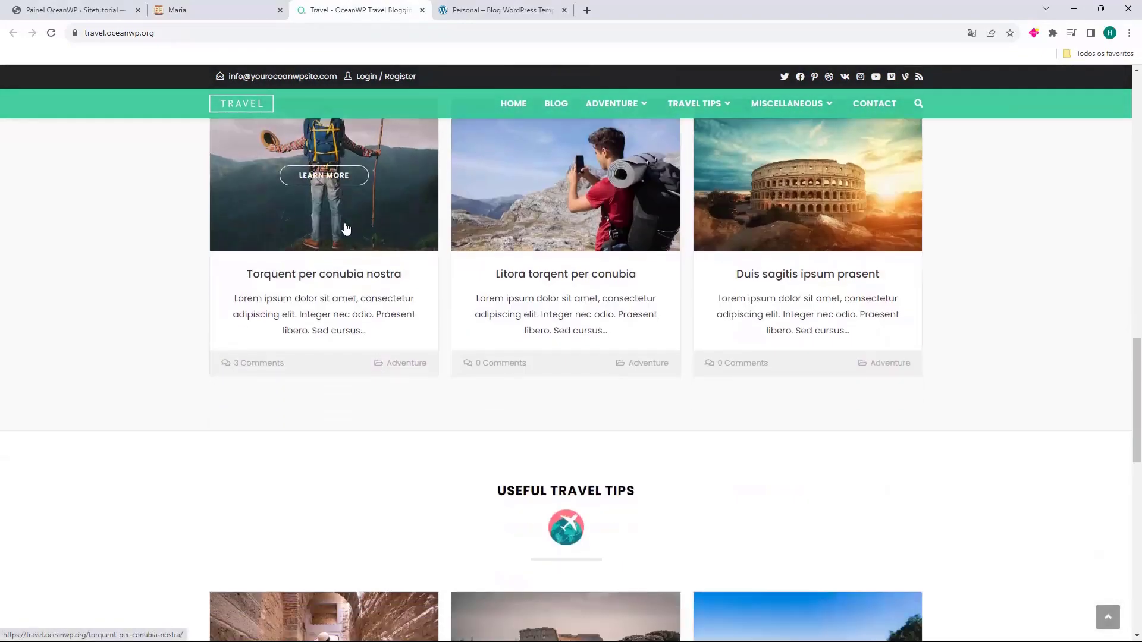
click(491, 7)
scroll(414, 186, down, 20)
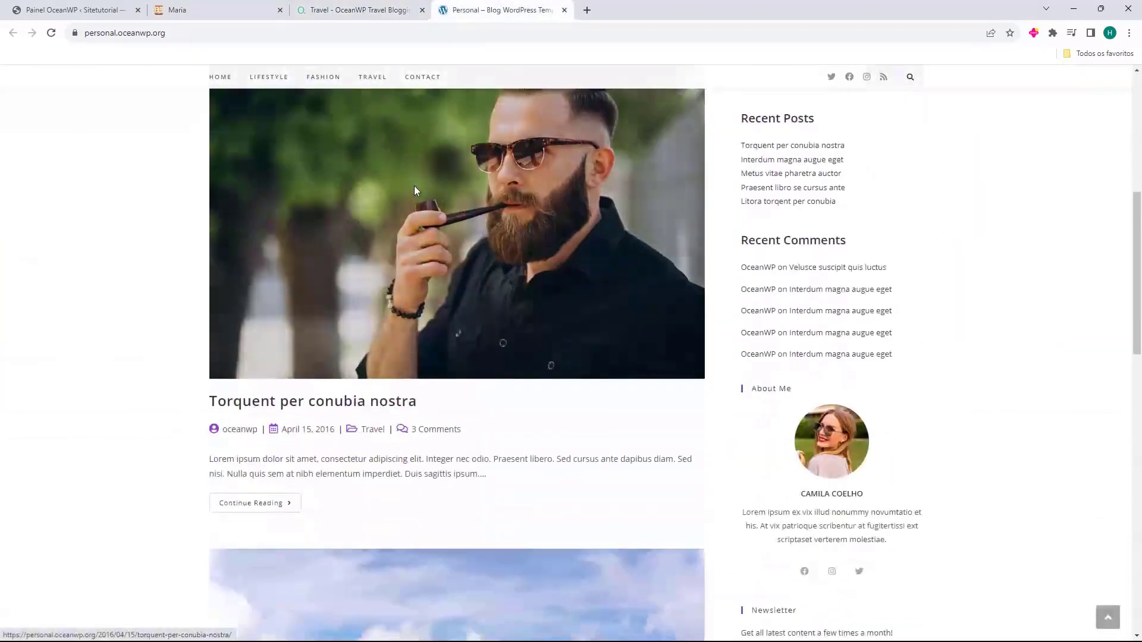
scroll(413, 188, down, 1)
scroll(413, 188, up, 5)
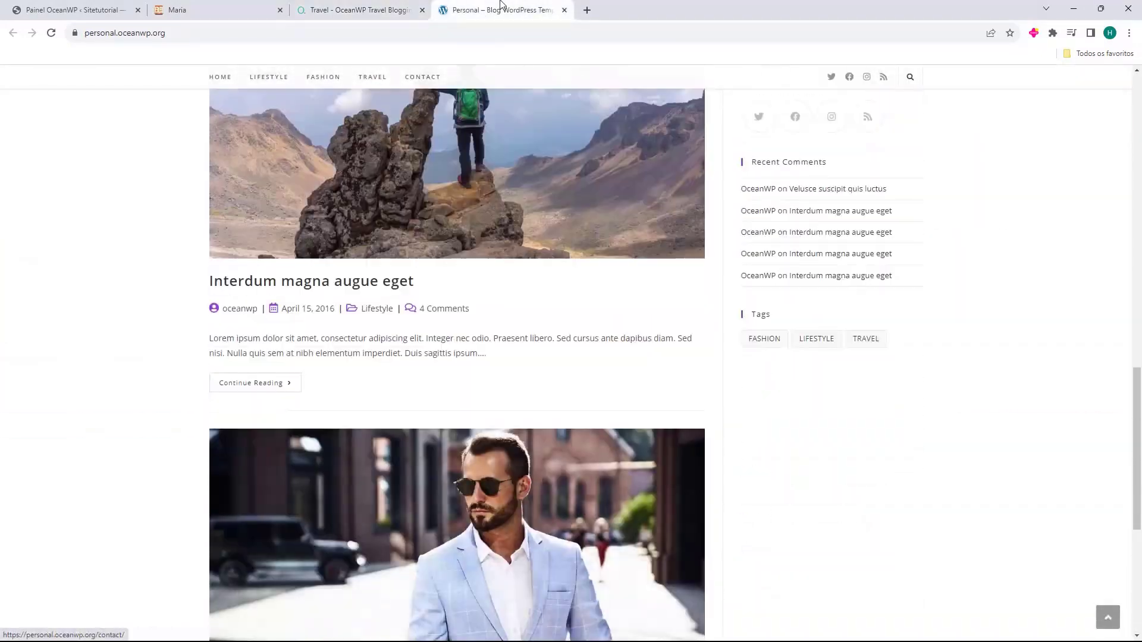
key(ctrl+w)
key(ctrl+w)
key(ctrl+w)
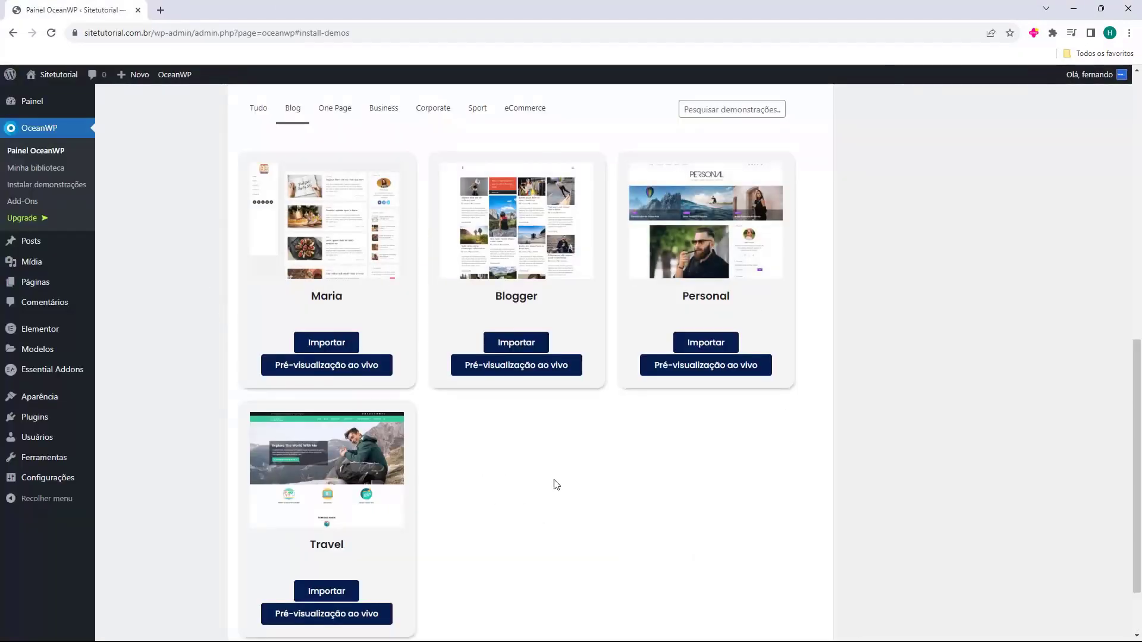
Open the Travel demo live preview and scroll down its homepage past Popular Posts
scroll(527, 482, down, 2)
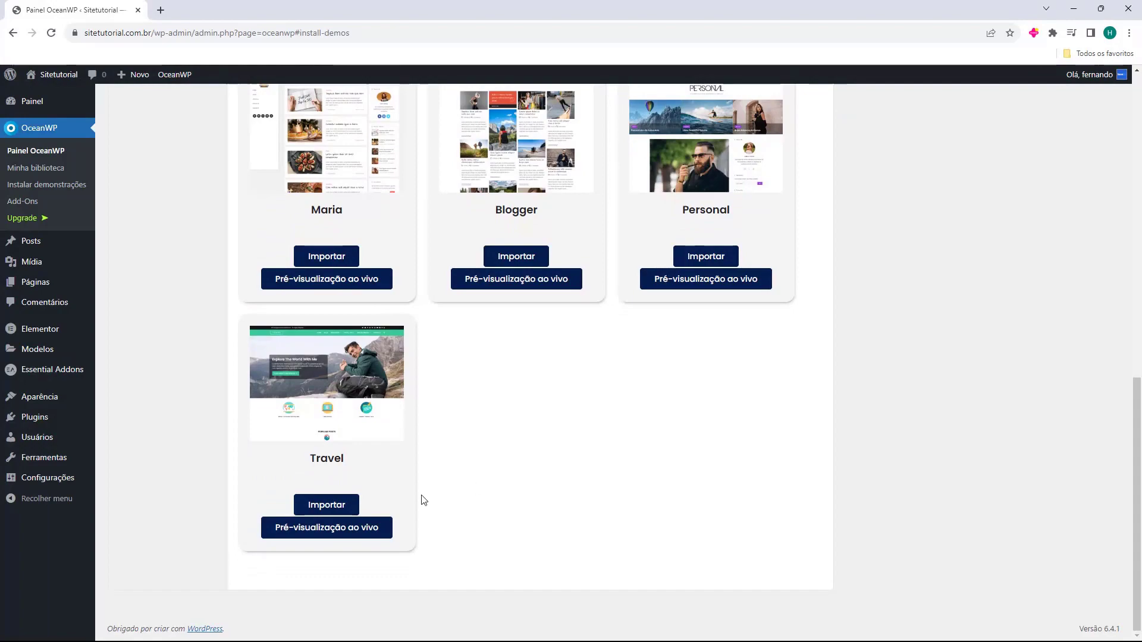
click(315, 527)
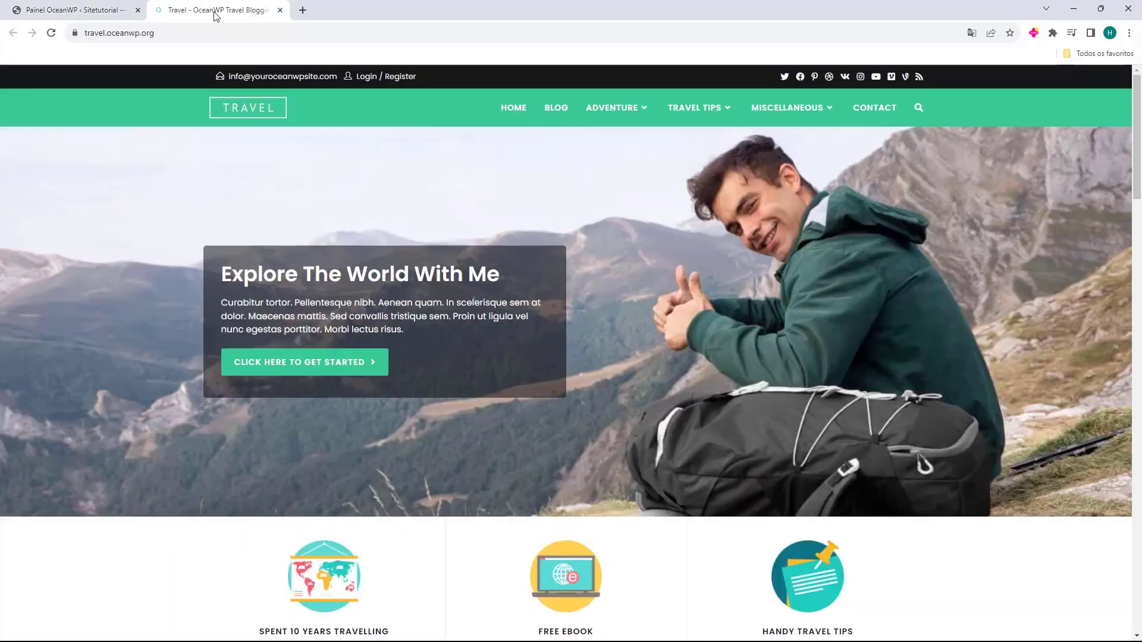
scroll(433, 376, down, 15)
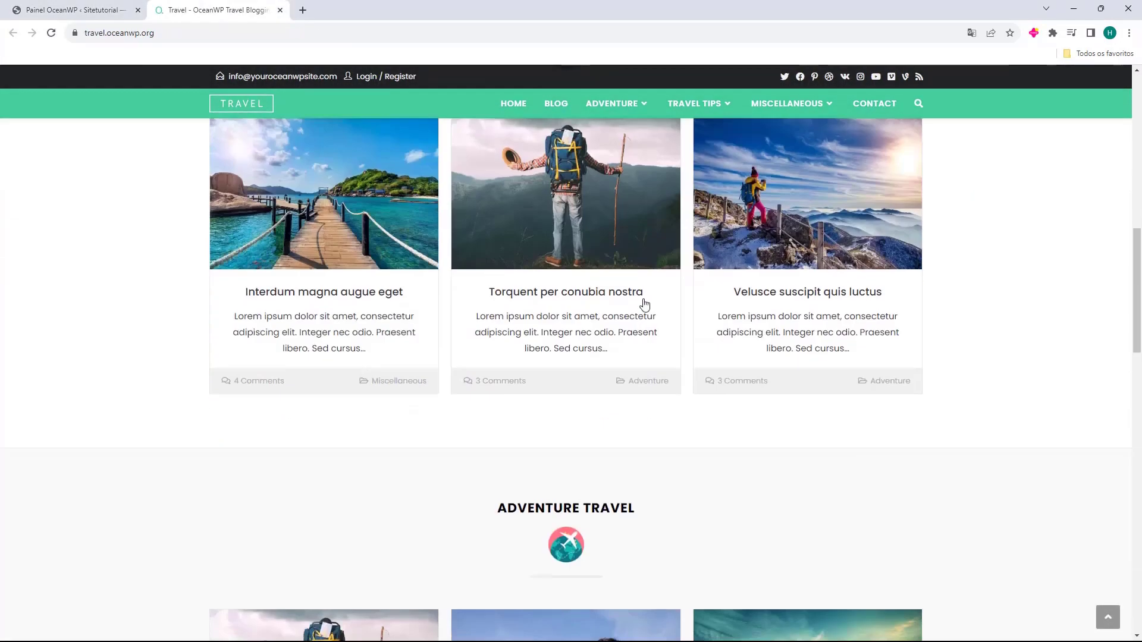
scroll(240, 250, up, 12)
scroll(241, 250, up, 4)
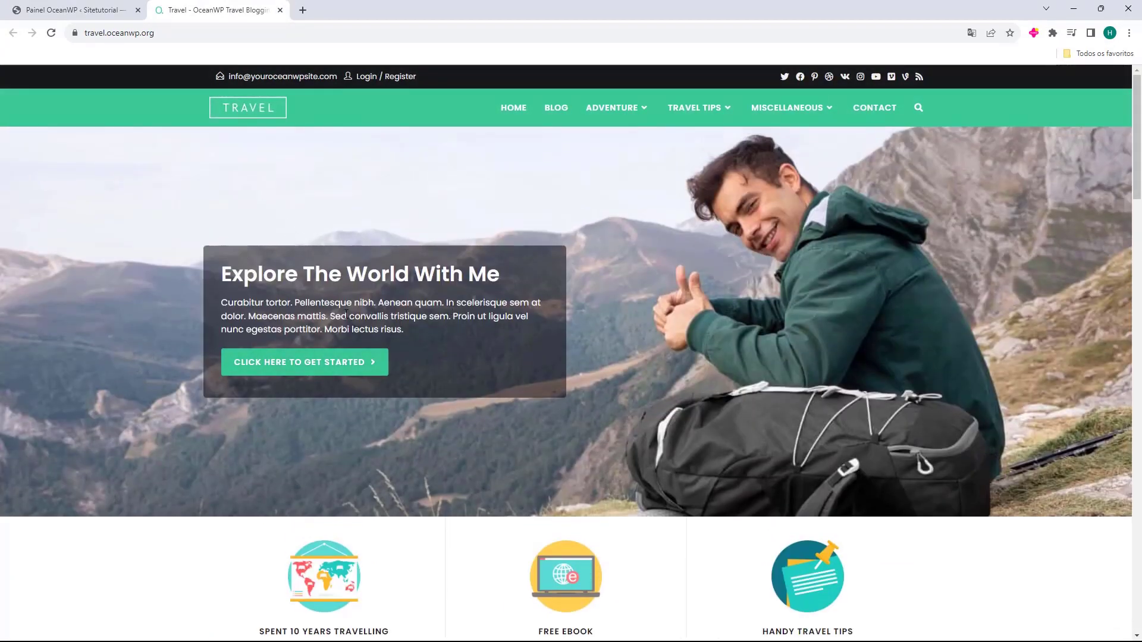
scroll(361, 262, down, 4)
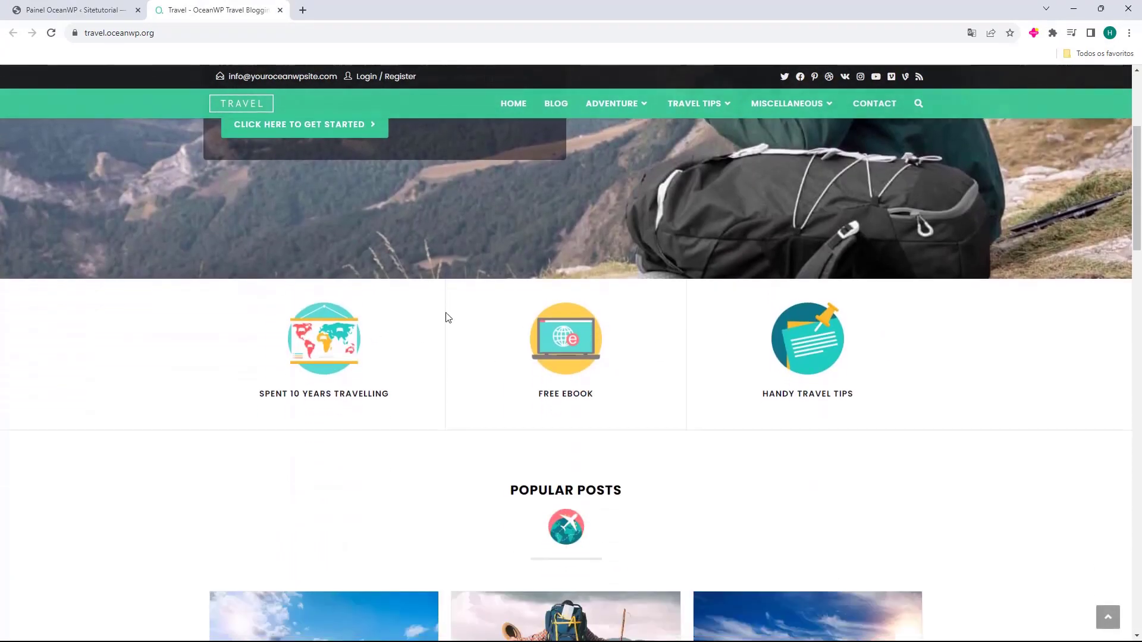
scroll(647, 280, down, 3)
scroll(476, 291, down, 1)
drag(484, 266, 618, 252)
scroll(559, 277, down, 5)
scroll(553, 291, down, 2)
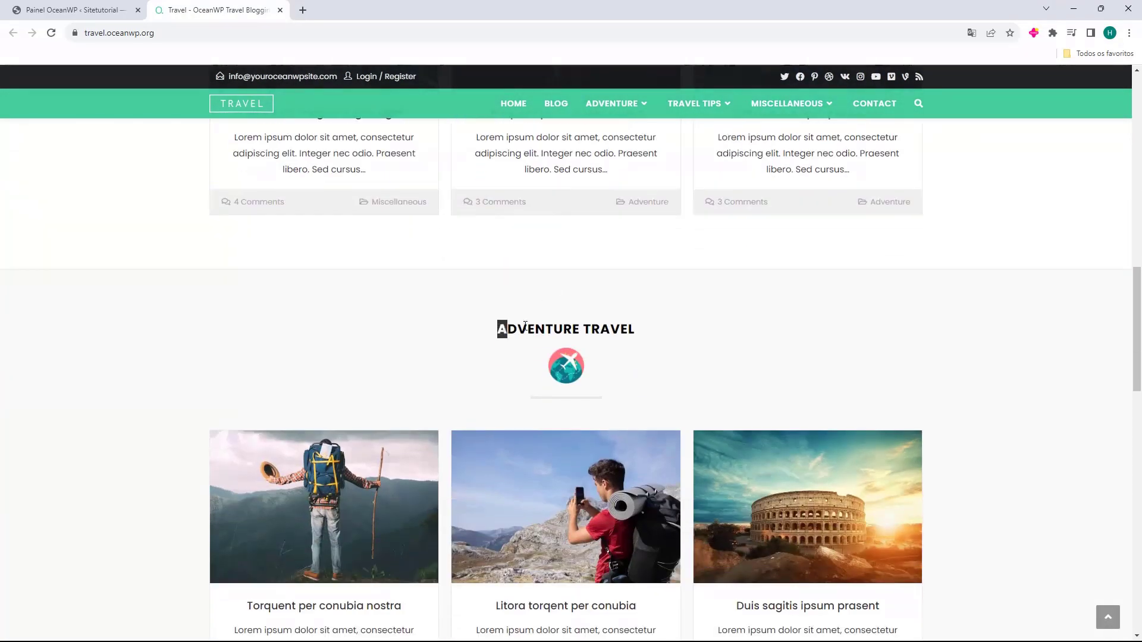
drag(502, 330, 612, 327)
scroll(597, 301, down, 4)
scroll(555, 276, down, 10)
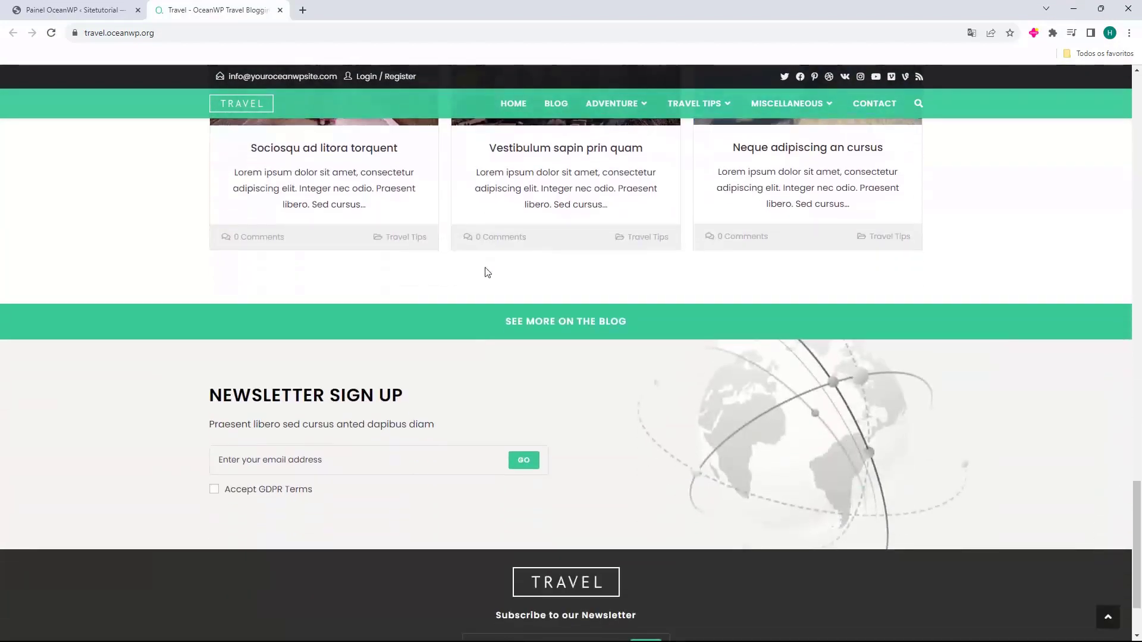
View the Travel demo's Blog page and its page 2, then close the preview
click(527, 337)
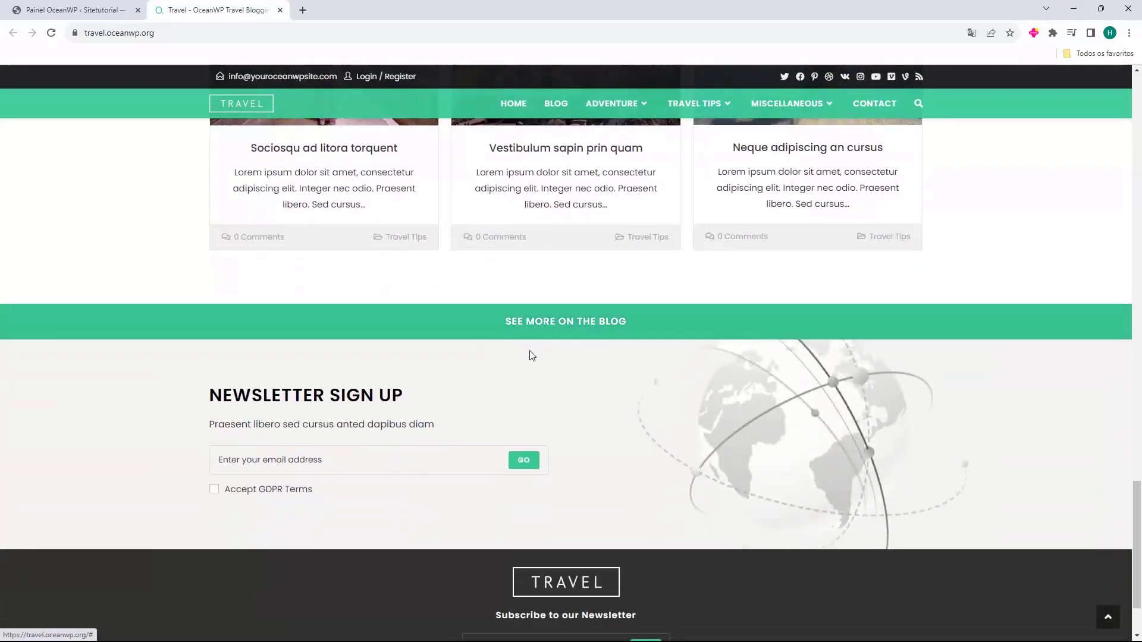
click(554, 109)
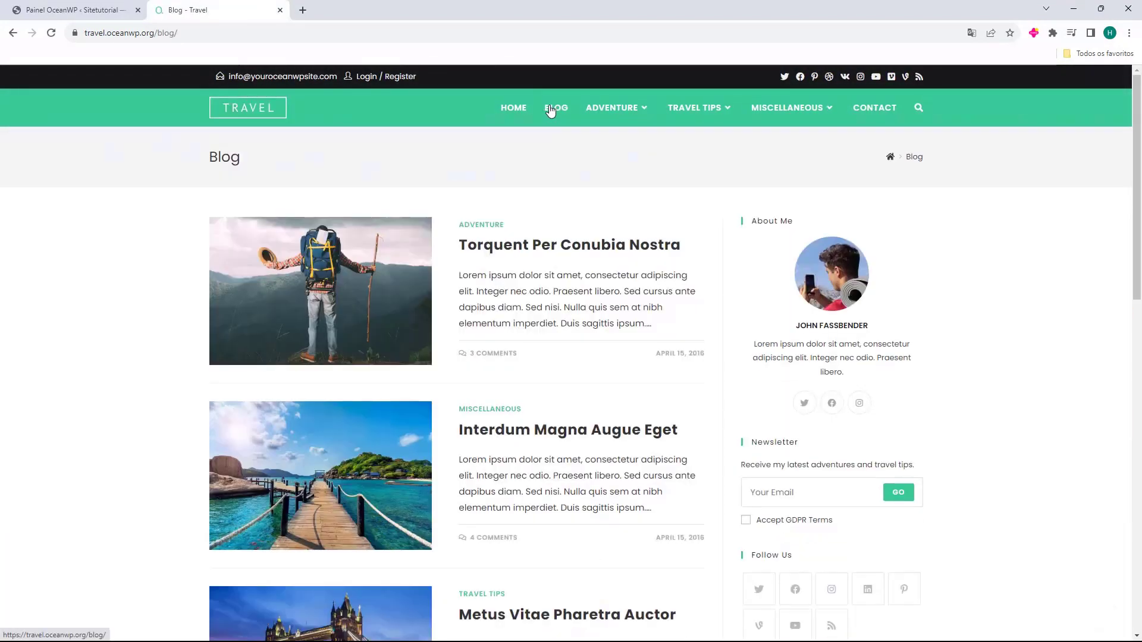
scroll(353, 297, down, 13)
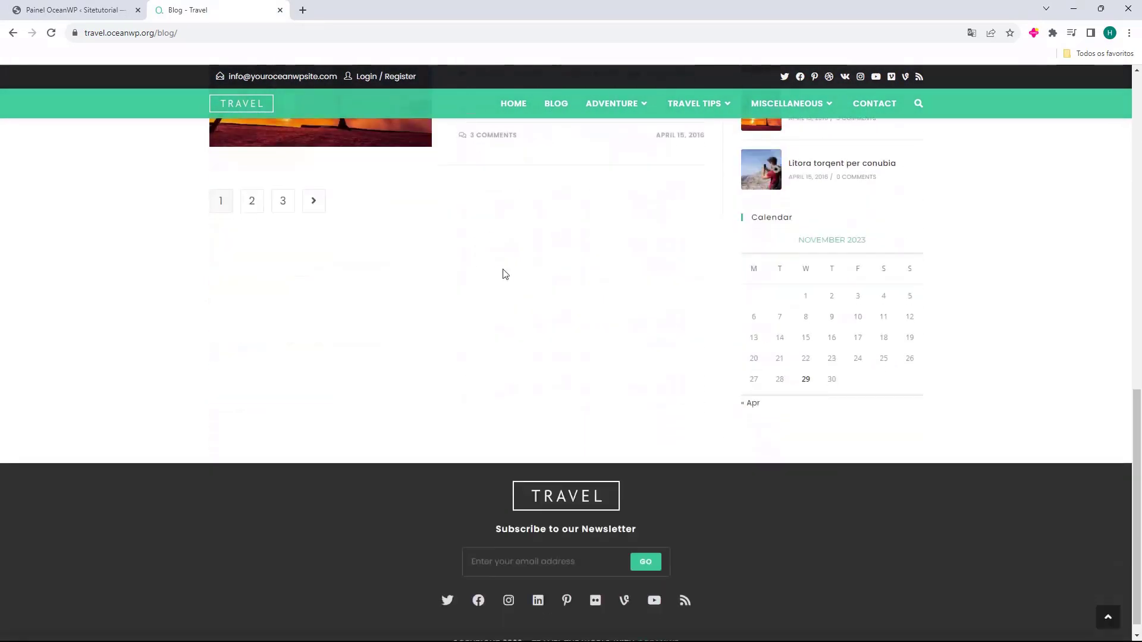
scroll(266, 373, up, 3)
click(252, 379)
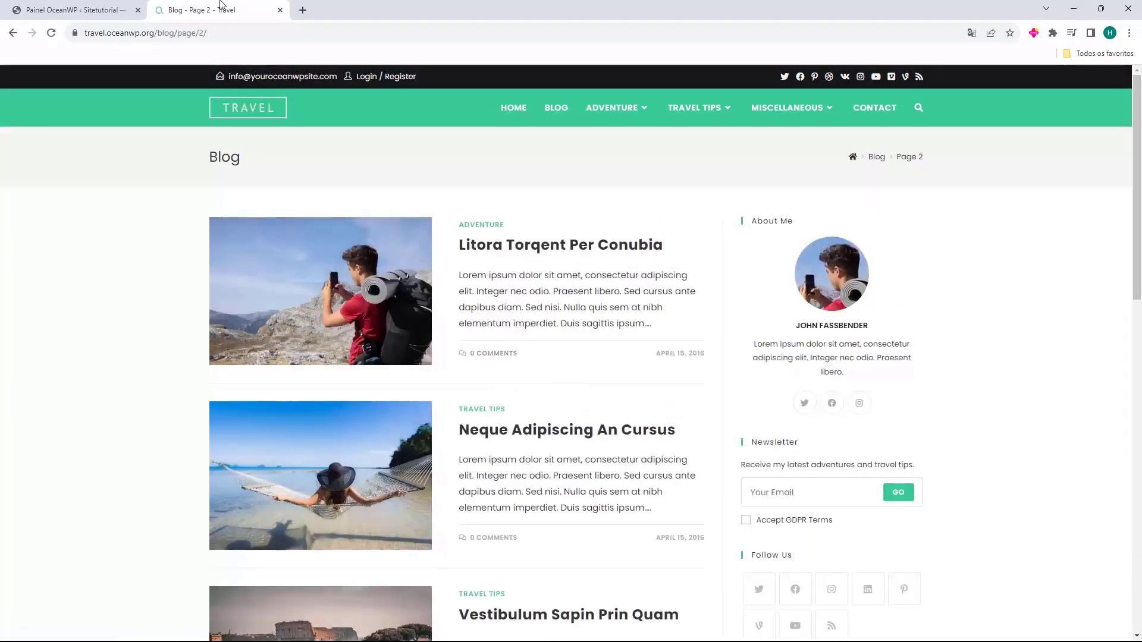
click(280, 9)
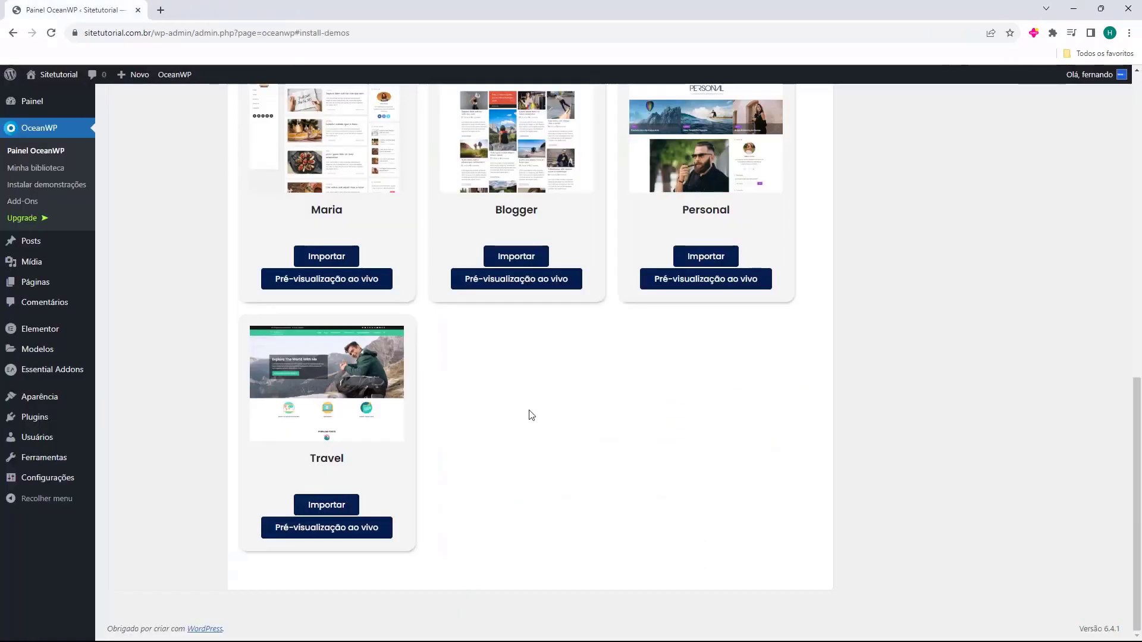
Start the Travel import and install Ocean Custom Sidebar, Ocean Social Sharing and WPForms
click(322, 509)
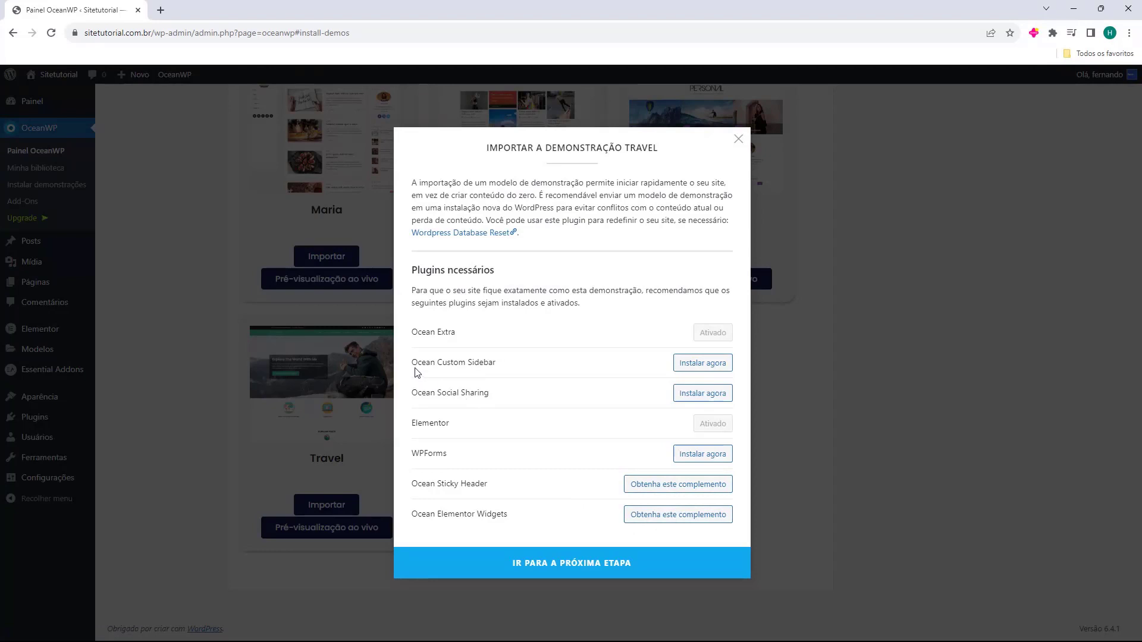
drag(413, 365, 427, 361)
click(703, 366)
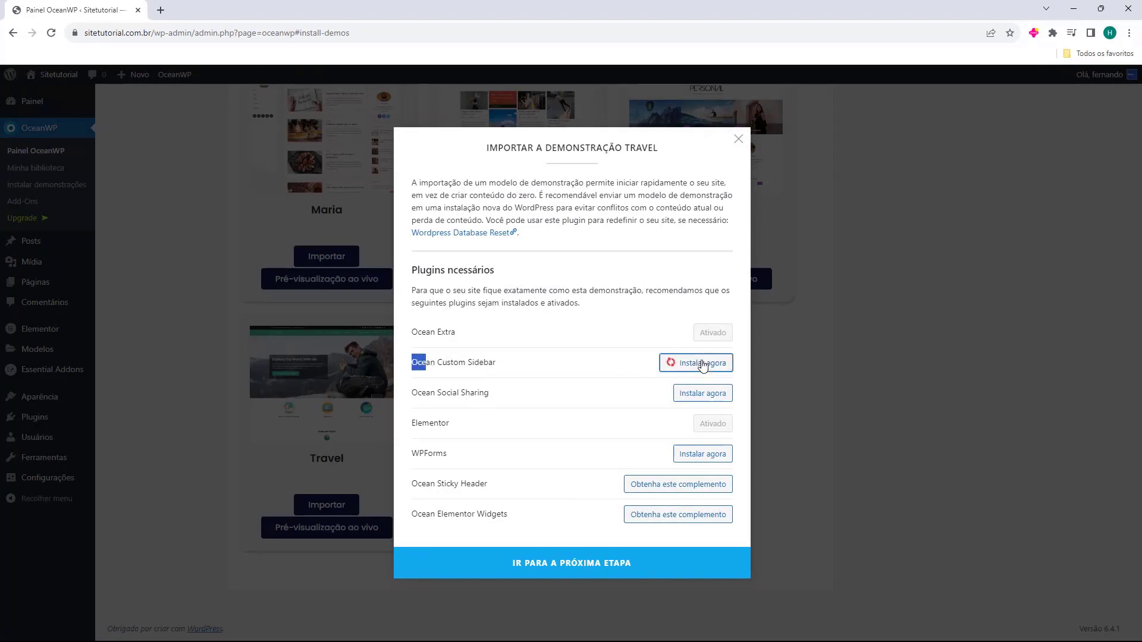
drag(409, 395, 490, 406)
click(687, 397)
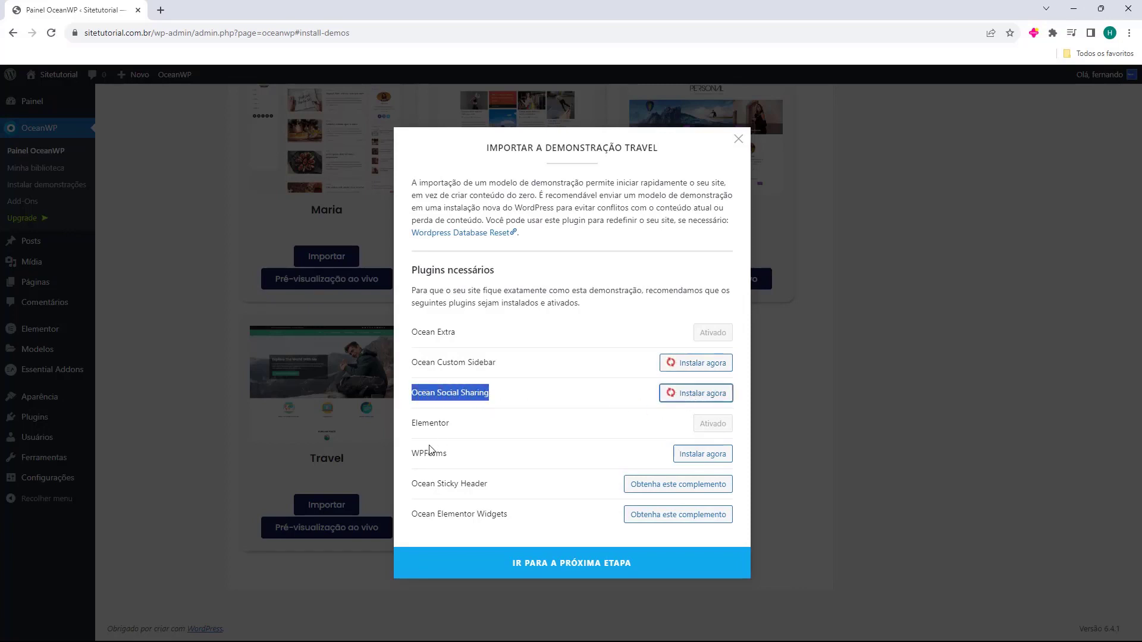
drag(411, 455, 424, 455)
click(706, 466)
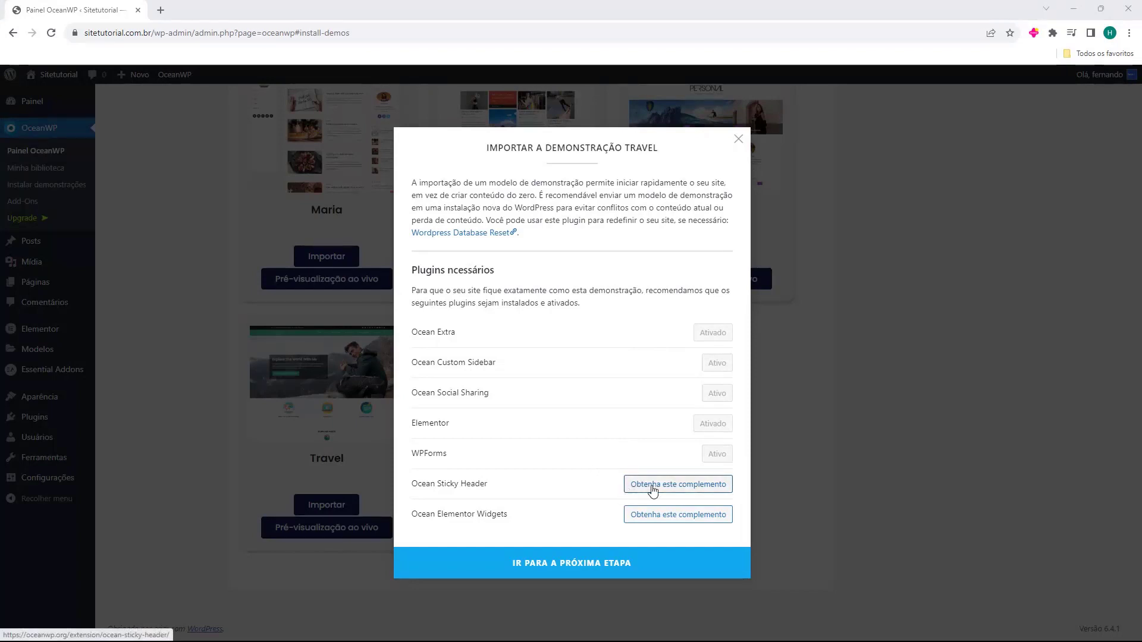
click(678, 487)
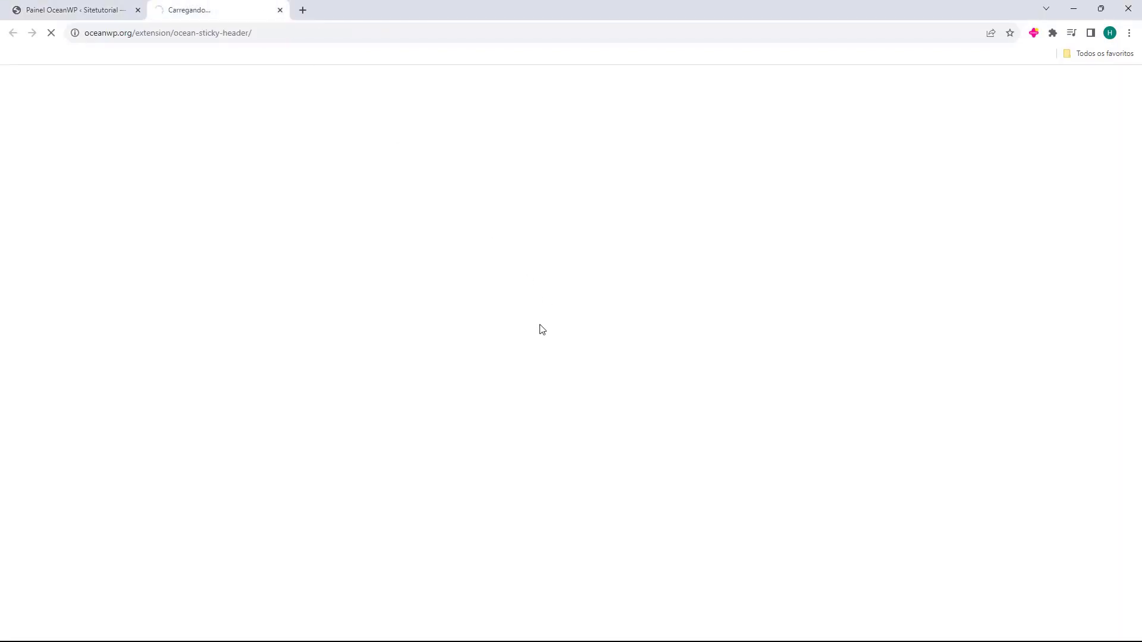
click(280, 10)
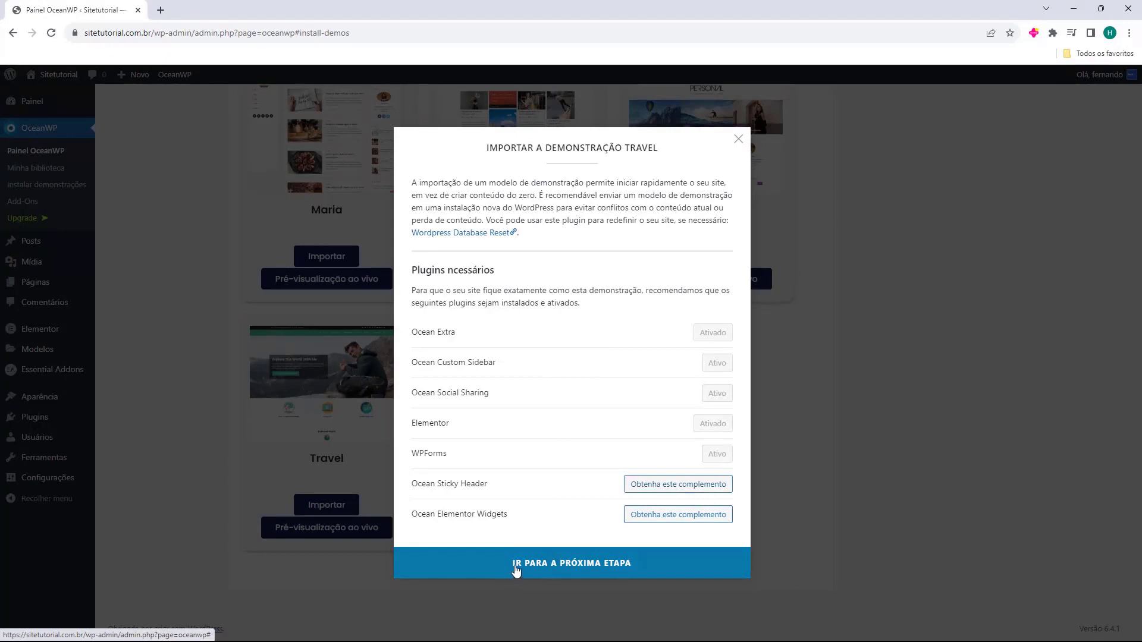
Import the Travel demo with all content types and open the resulting live site
click(588, 568)
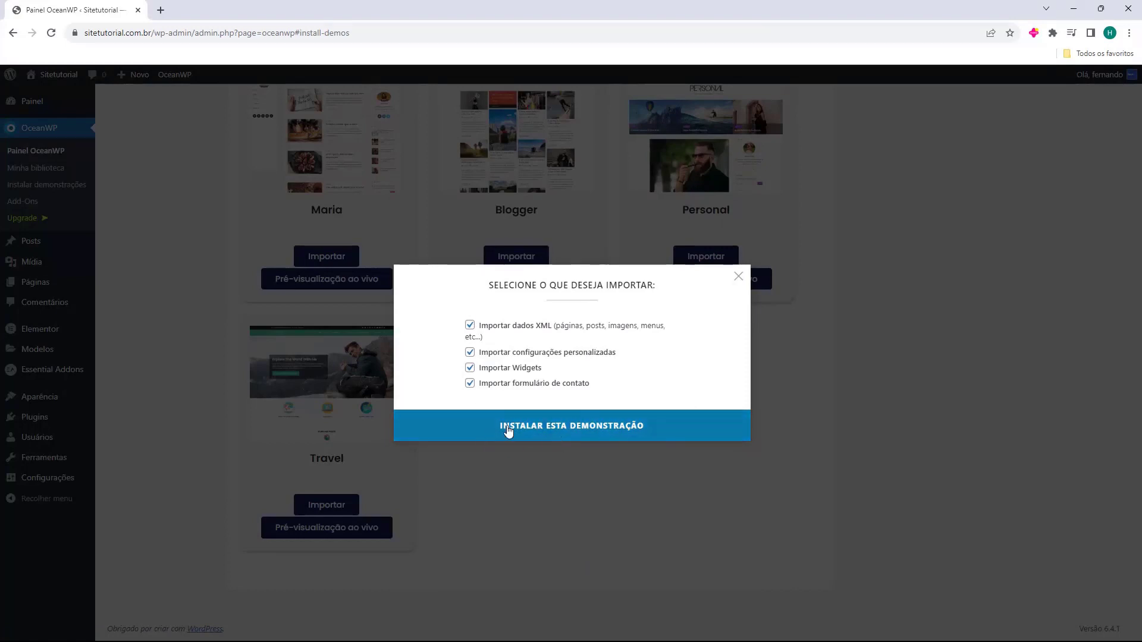
click(572, 432)
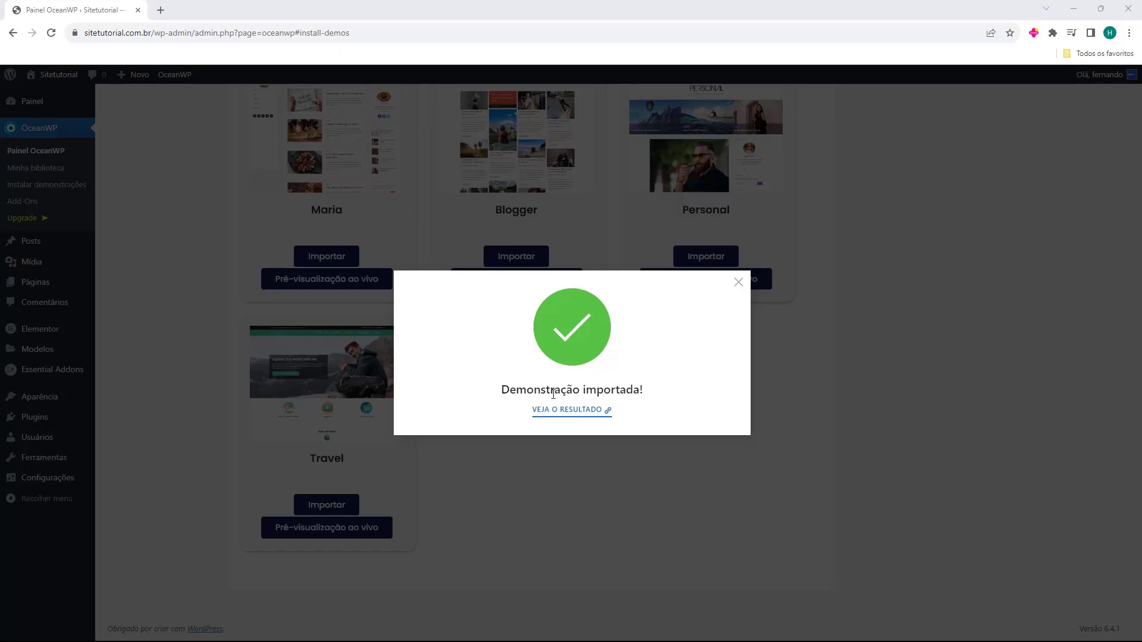
click(570, 415)
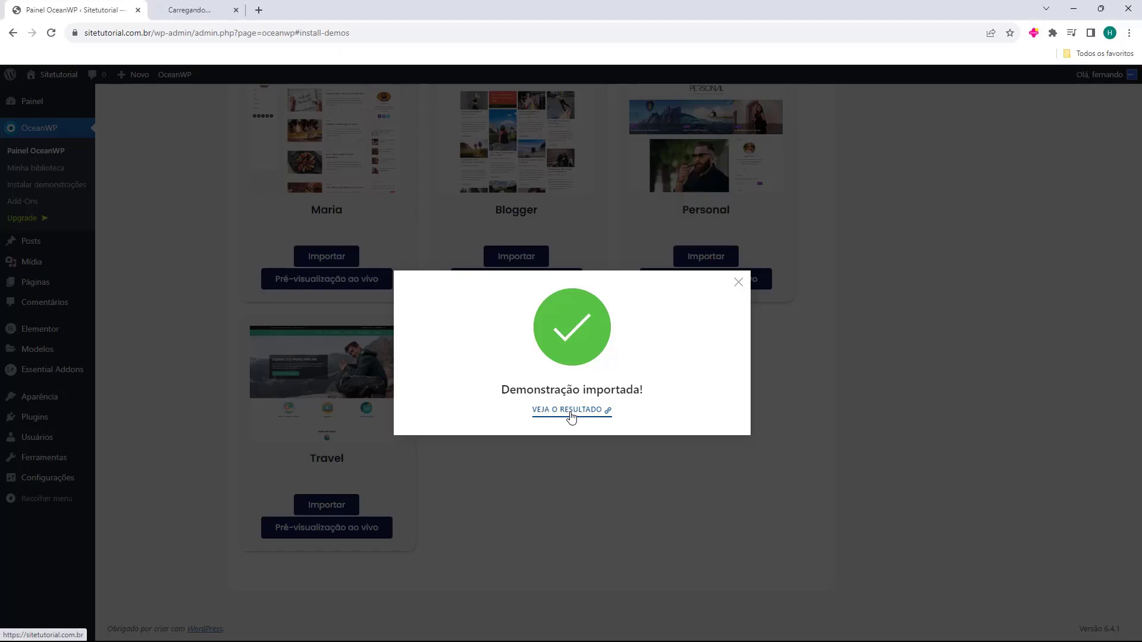
click(193, 7)
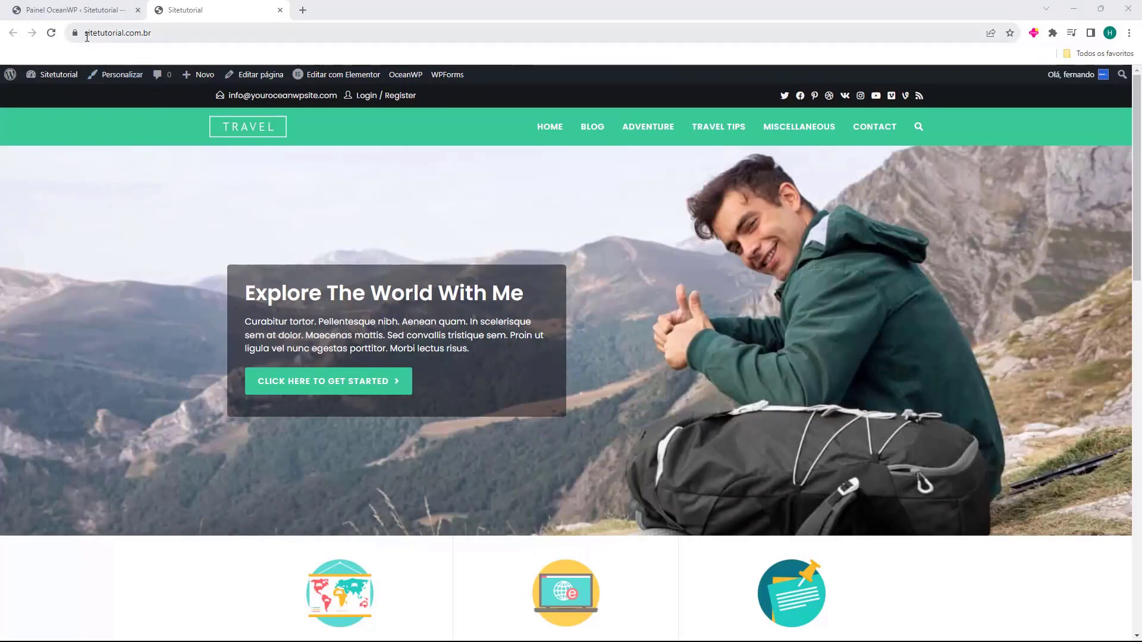
Scroll through the imported Travel-style homepage to review its design
click(174, 32)
click(173, 33)
scroll(644, 310, down, 15)
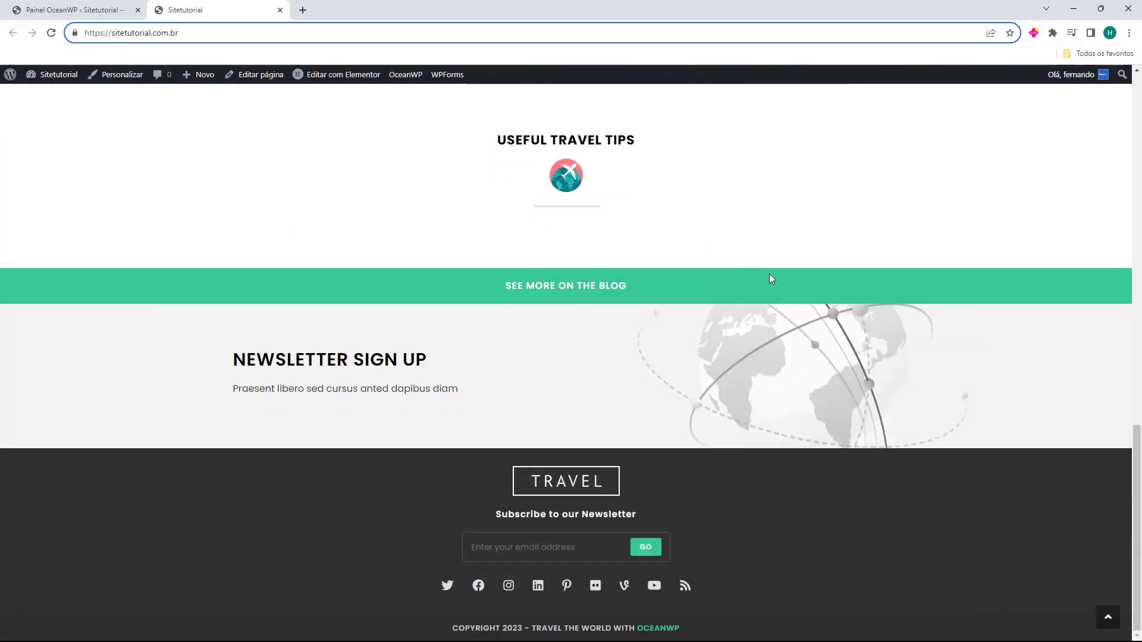
scroll(747, 259, up, 7)
scroll(578, 455, up, 9)
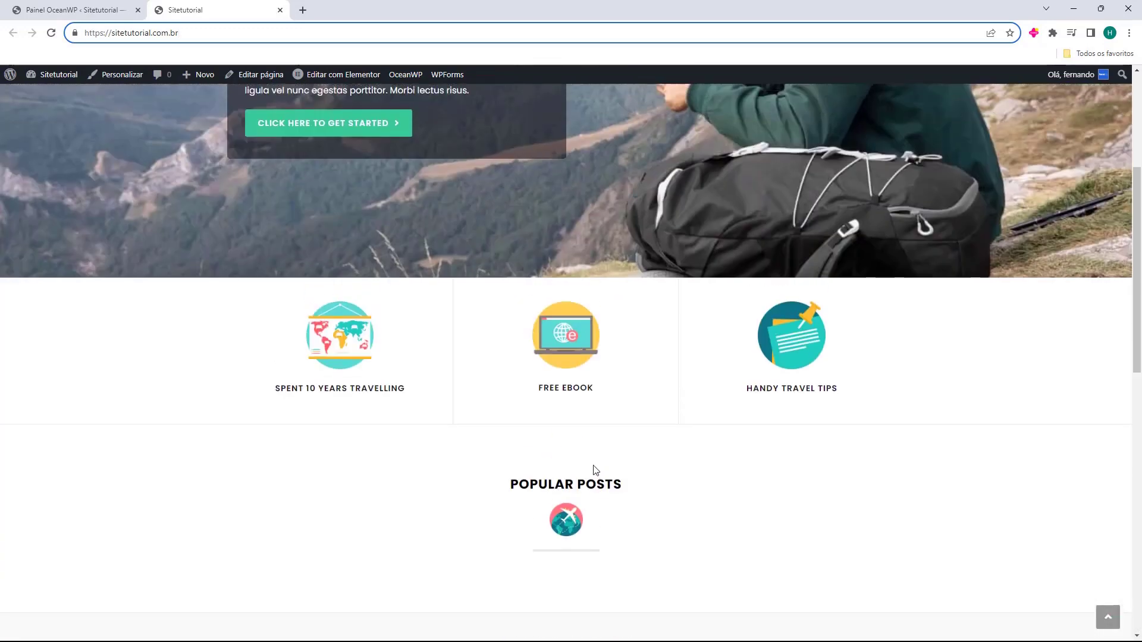
scroll(572, 454, down, 6)
scroll(493, 335, down, 3)
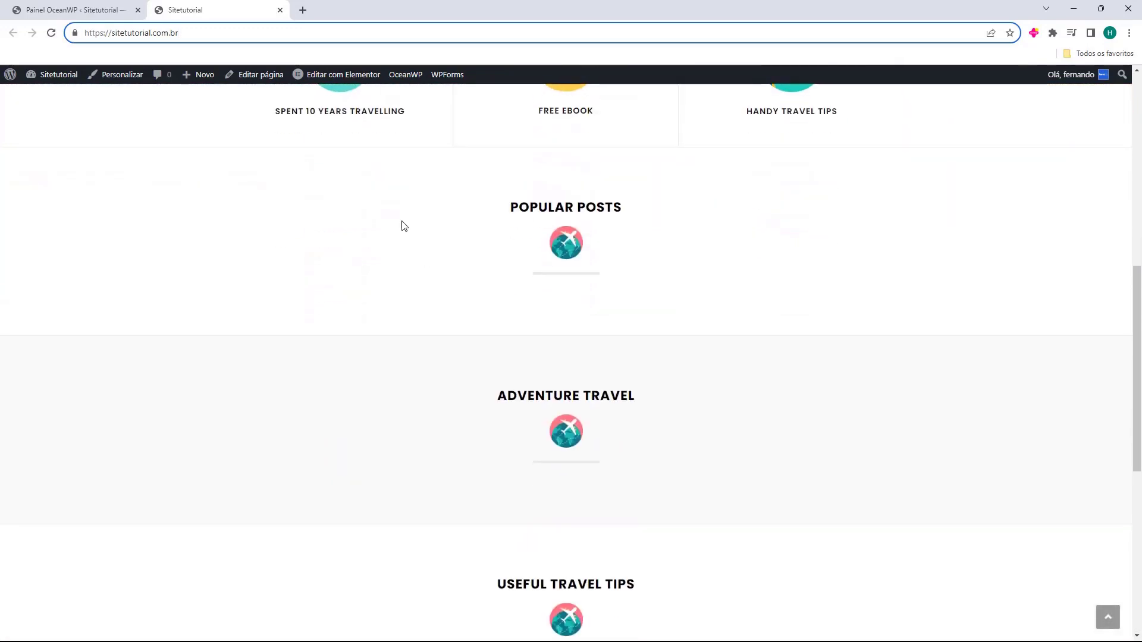
click(408, 216)
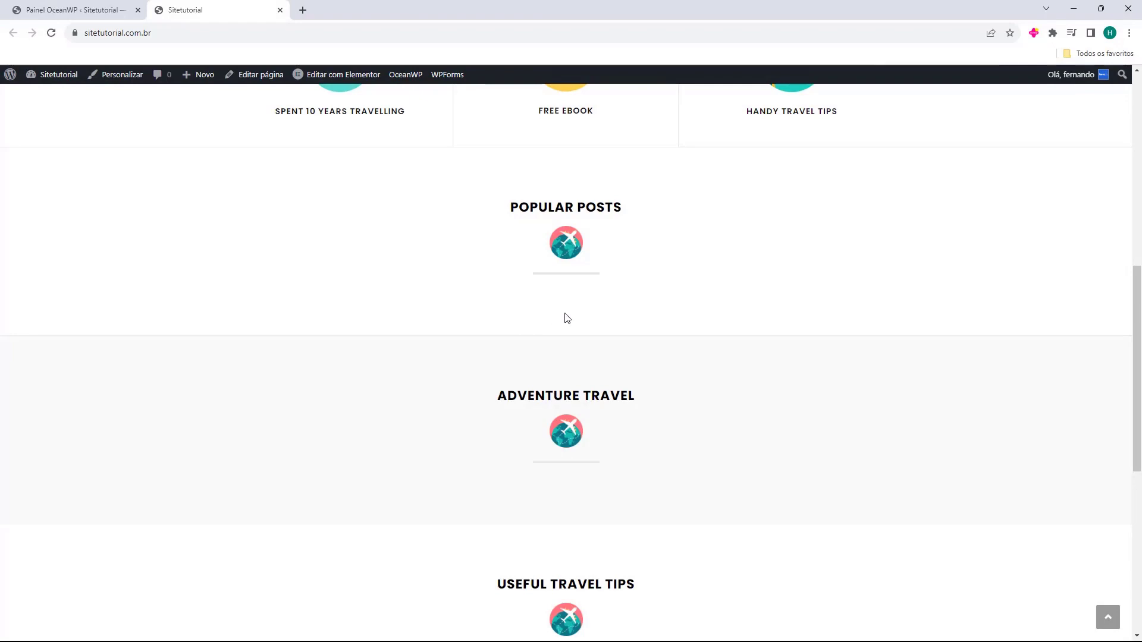
scroll(636, 223, up, 5)
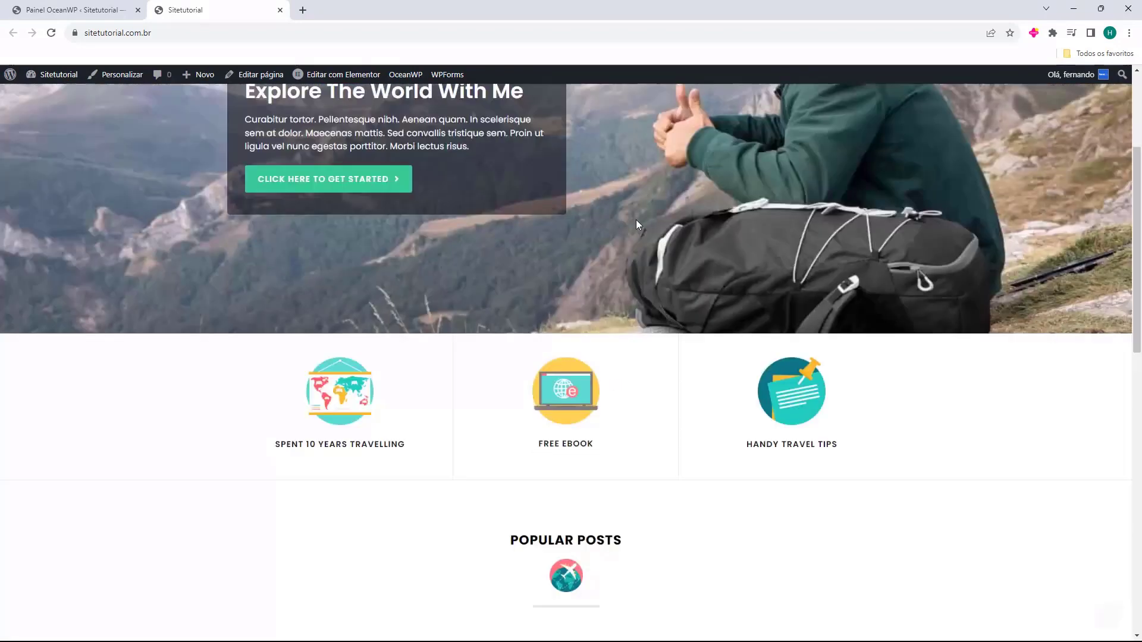
scroll(591, 224, down, 13)
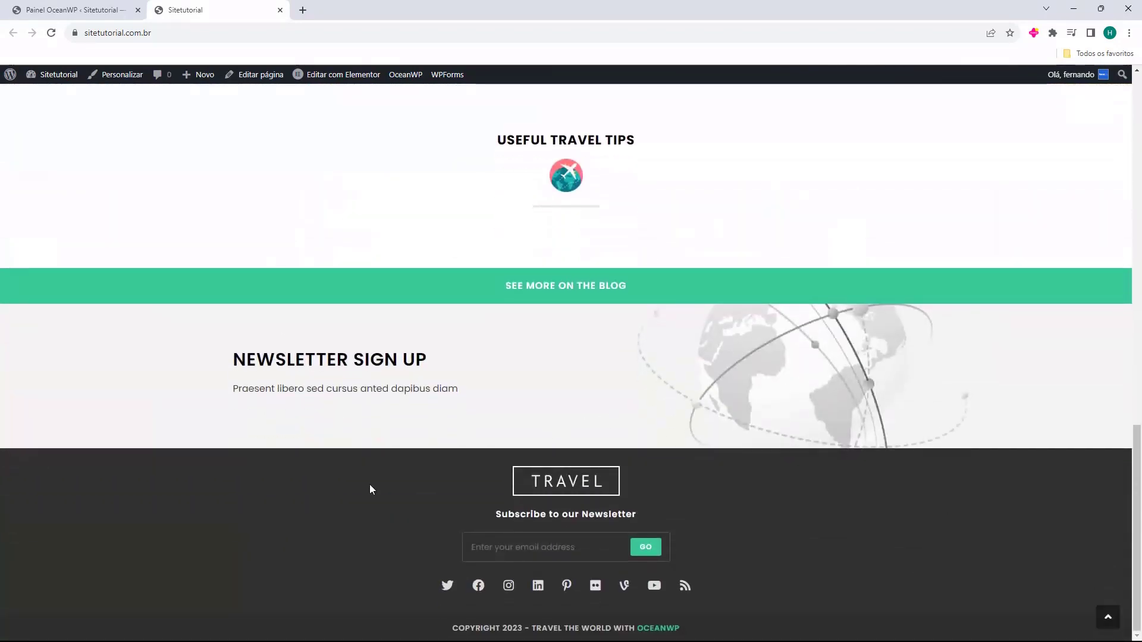
scroll(655, 525, up, 10)
scroll(774, 447, up, 5)
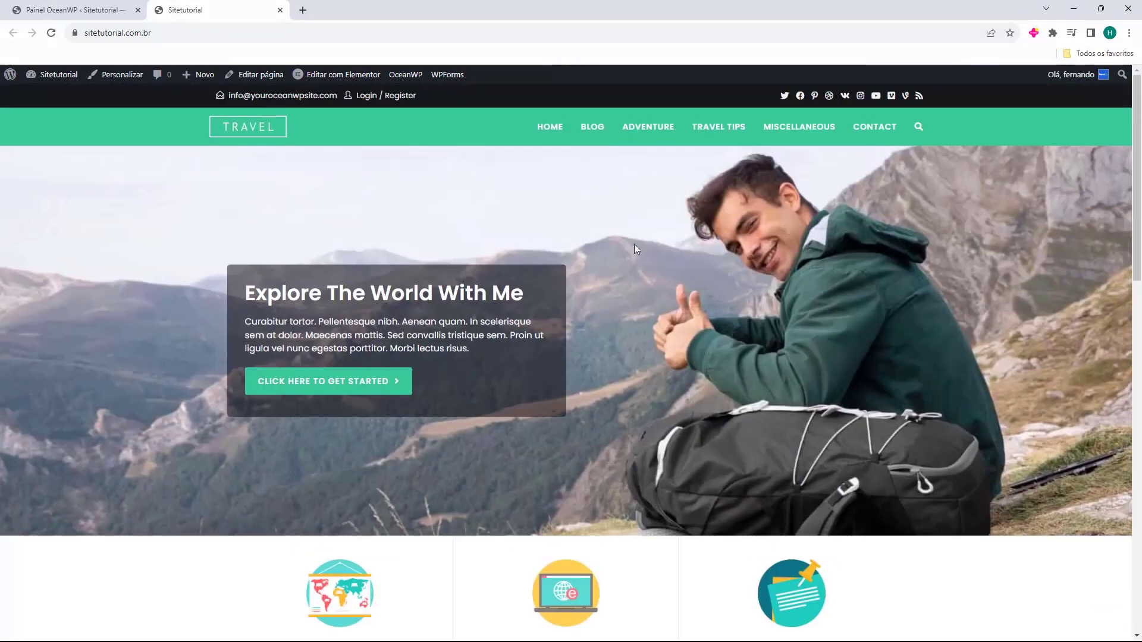
Browse Blog pages 2 and 3 and read the 'Duis Sagitis Ipsum Prasent' post
click(599, 132)
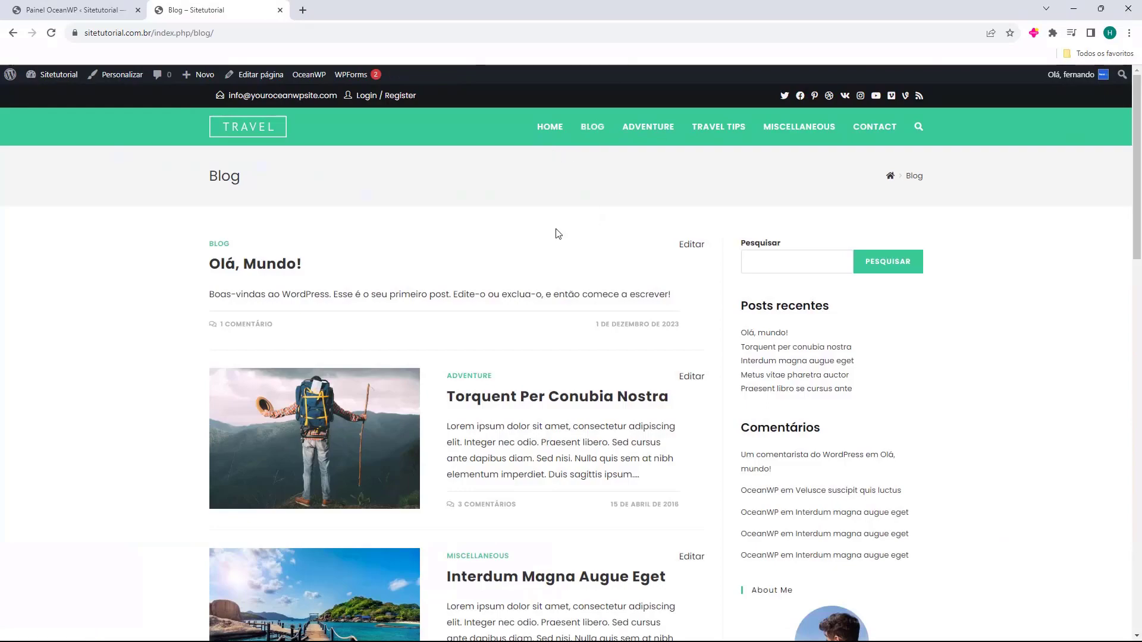
scroll(361, 287, down, 10)
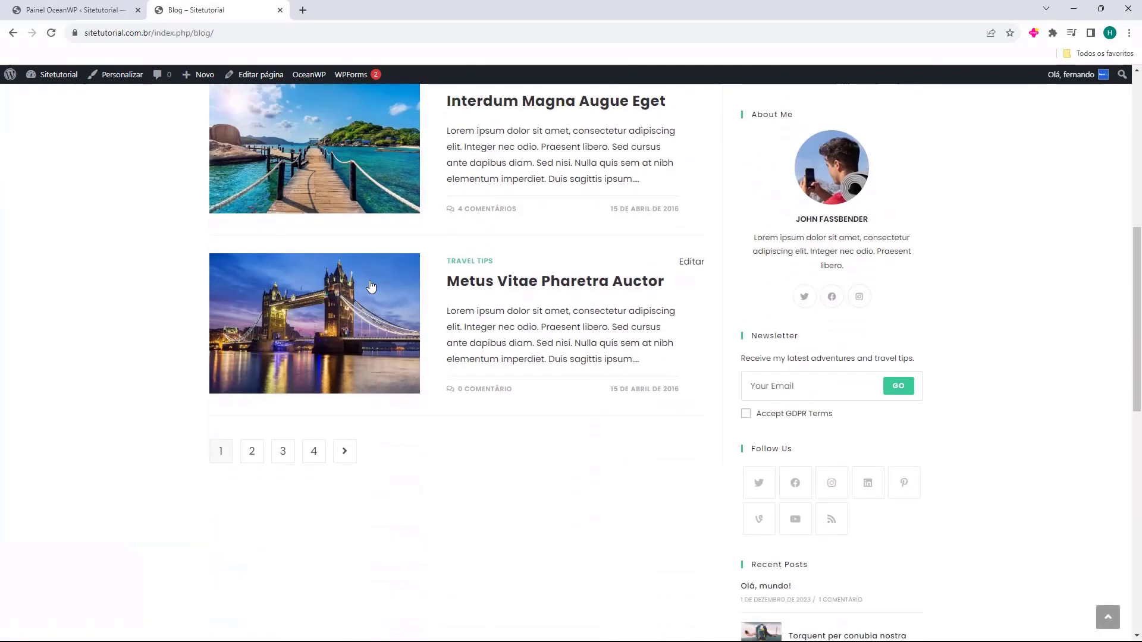
scroll(417, 296, up, 4)
click(251, 509)
scroll(348, 296, down, 3)
scroll(348, 296, down, 8)
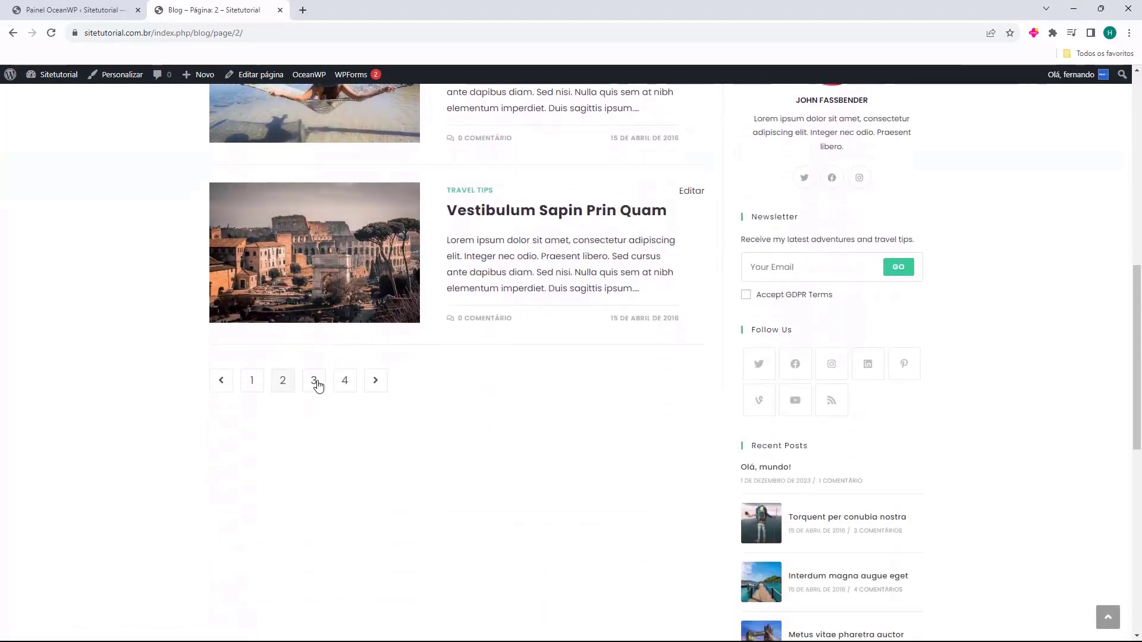
click(313, 381)
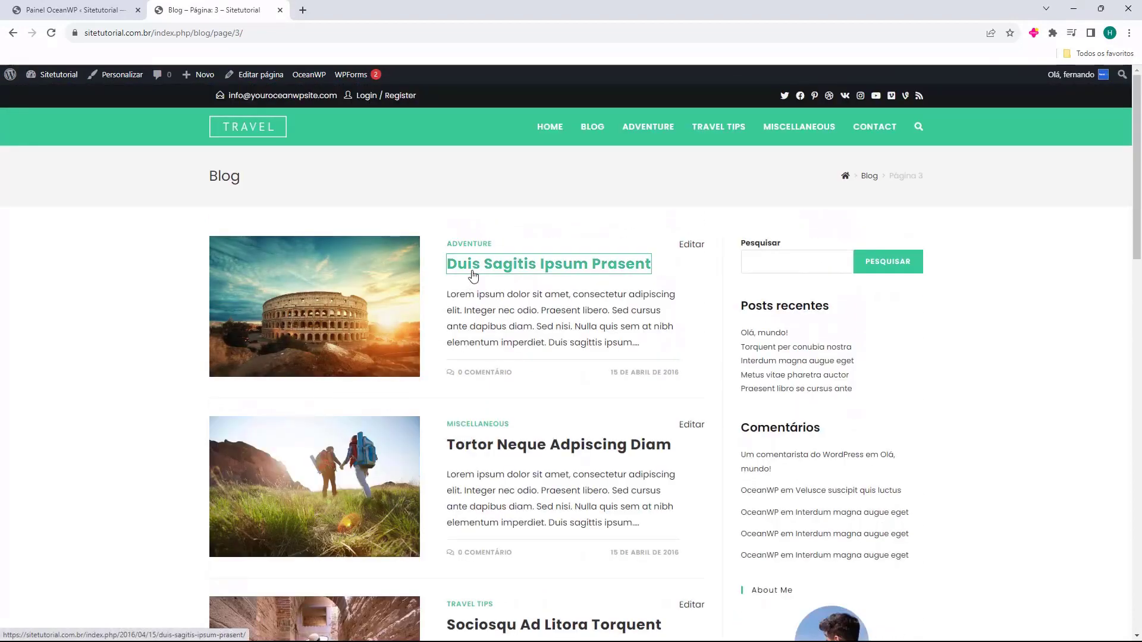
click(474, 274)
scroll(391, 298, down, 1)
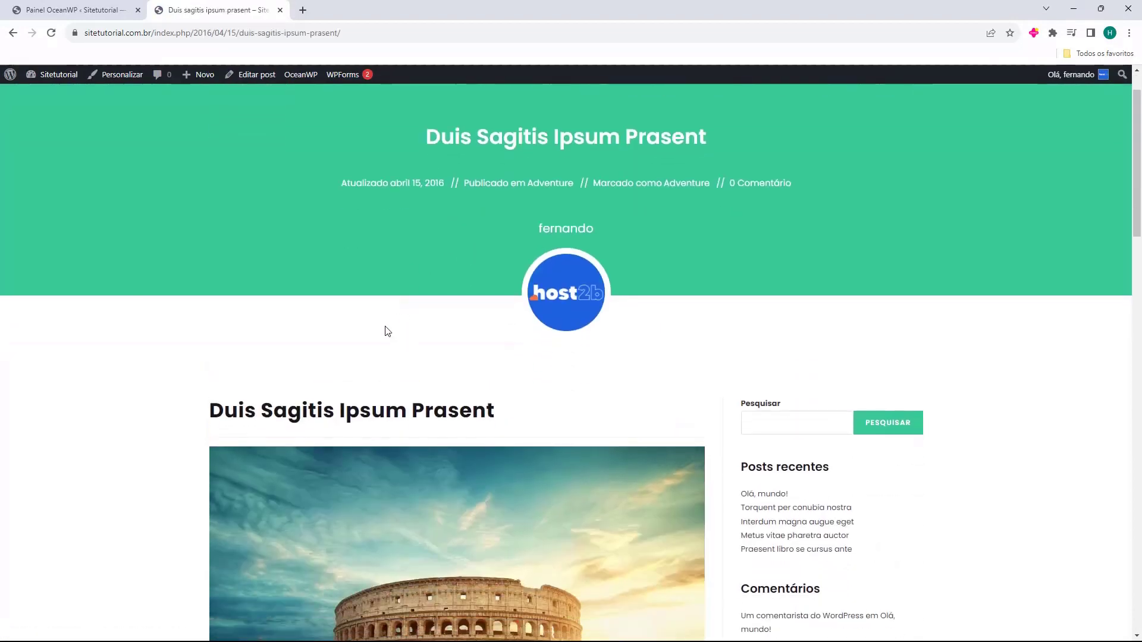
scroll(640, 245, down, 15)
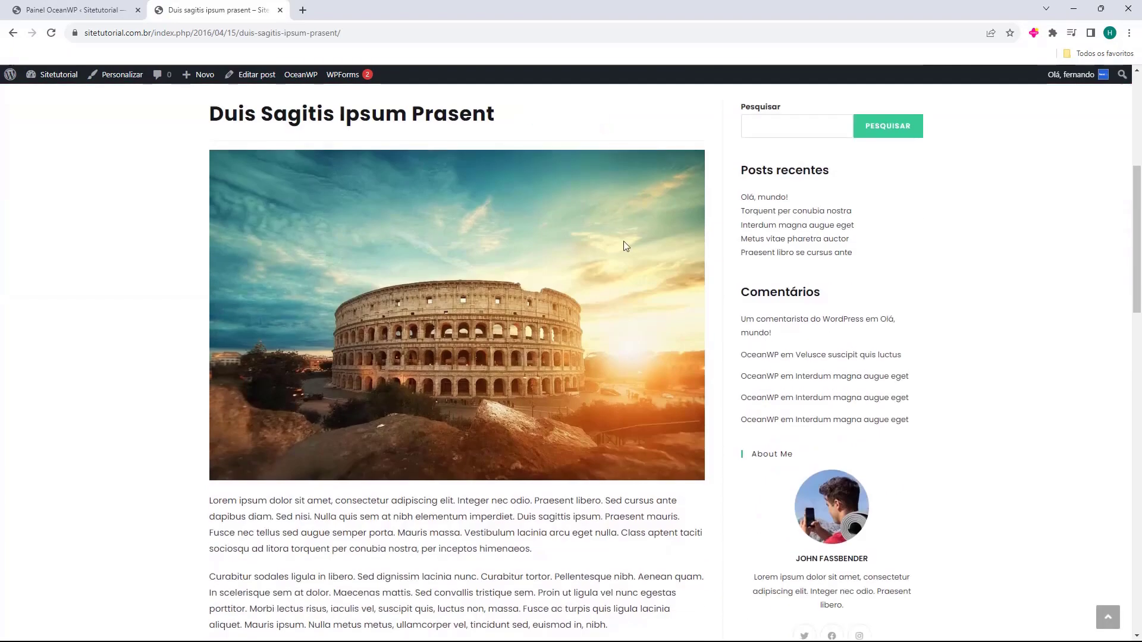
scroll(495, 455, up, 9)
scroll(494, 455, up, 12)
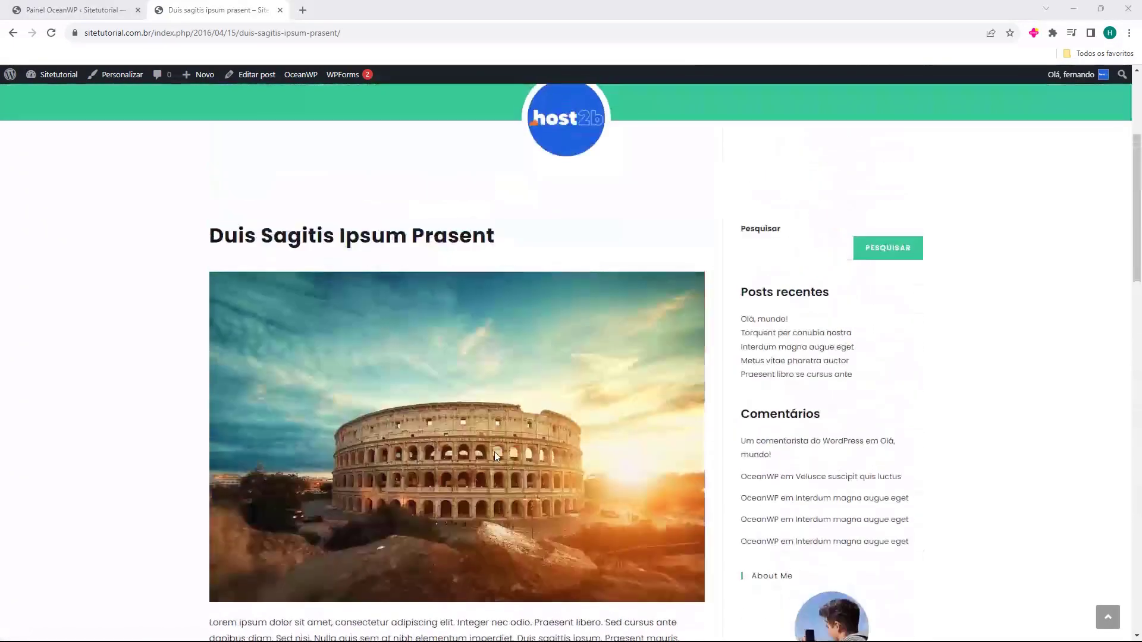
Switch between the site's Home and Blog pages, then close the site tab
click(548, 141)
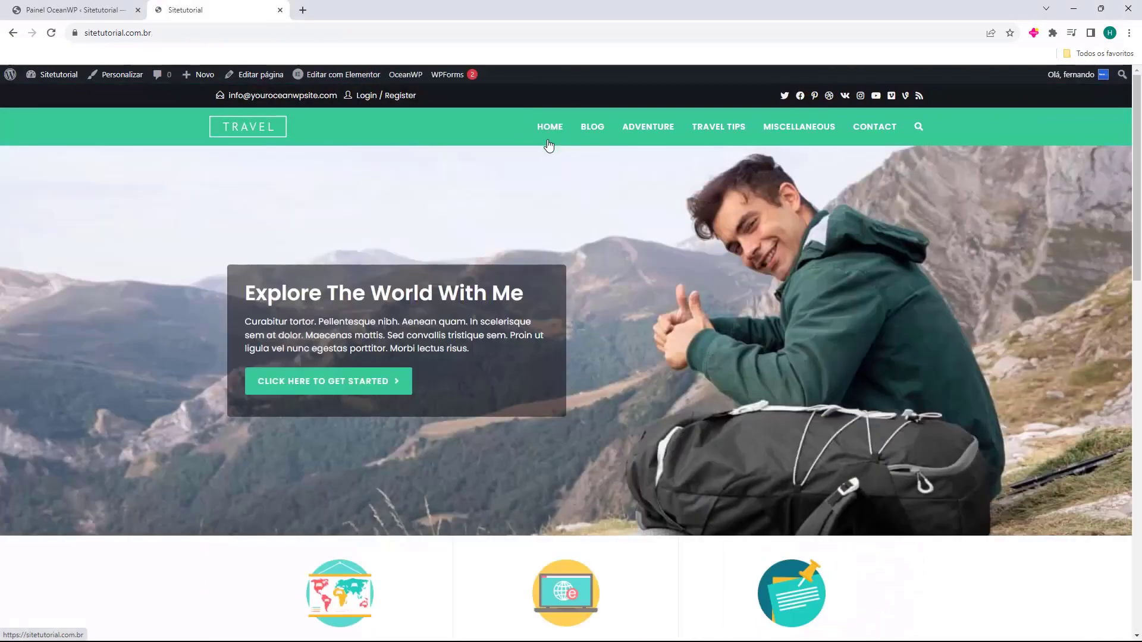
scroll(614, 339, down, 15)
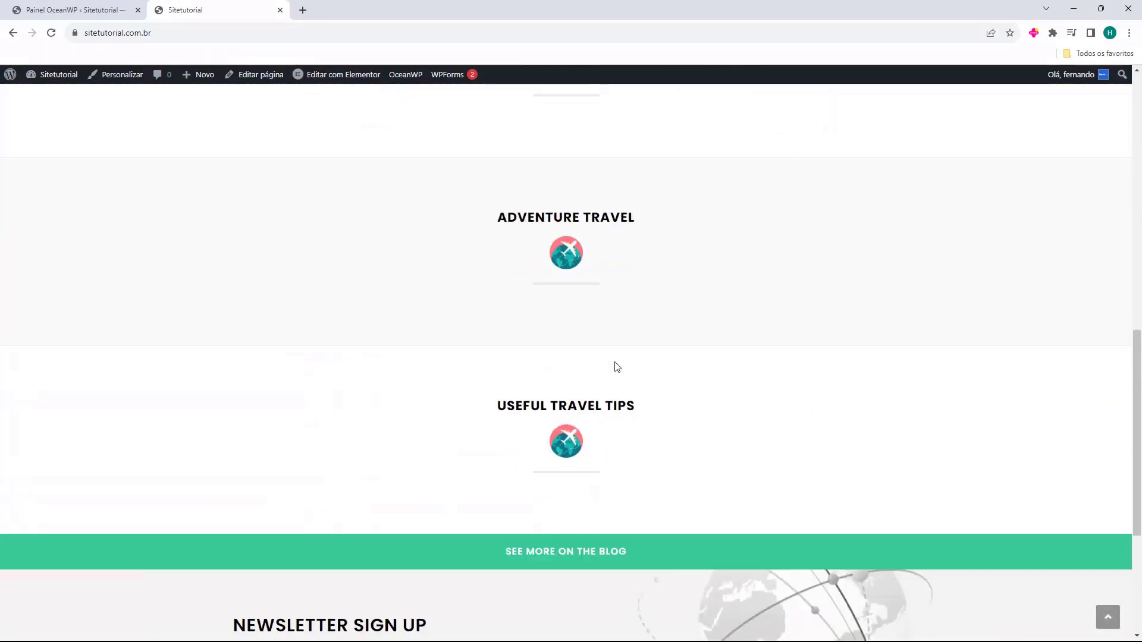
scroll(591, 393, up, 10)
scroll(570, 410, up, 6)
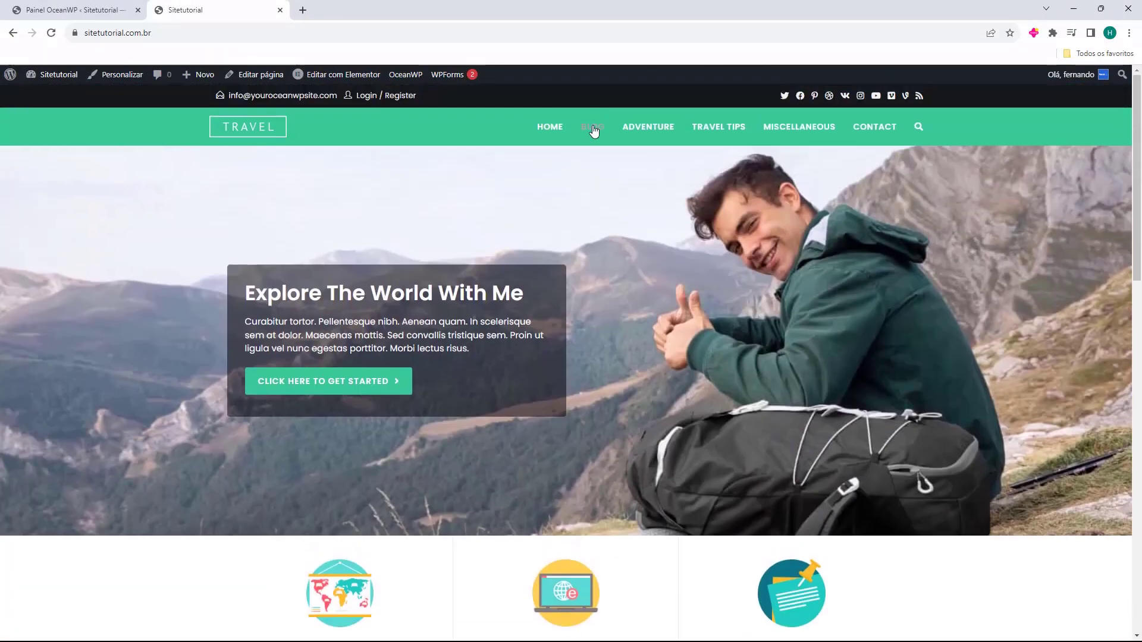
click(593, 127)
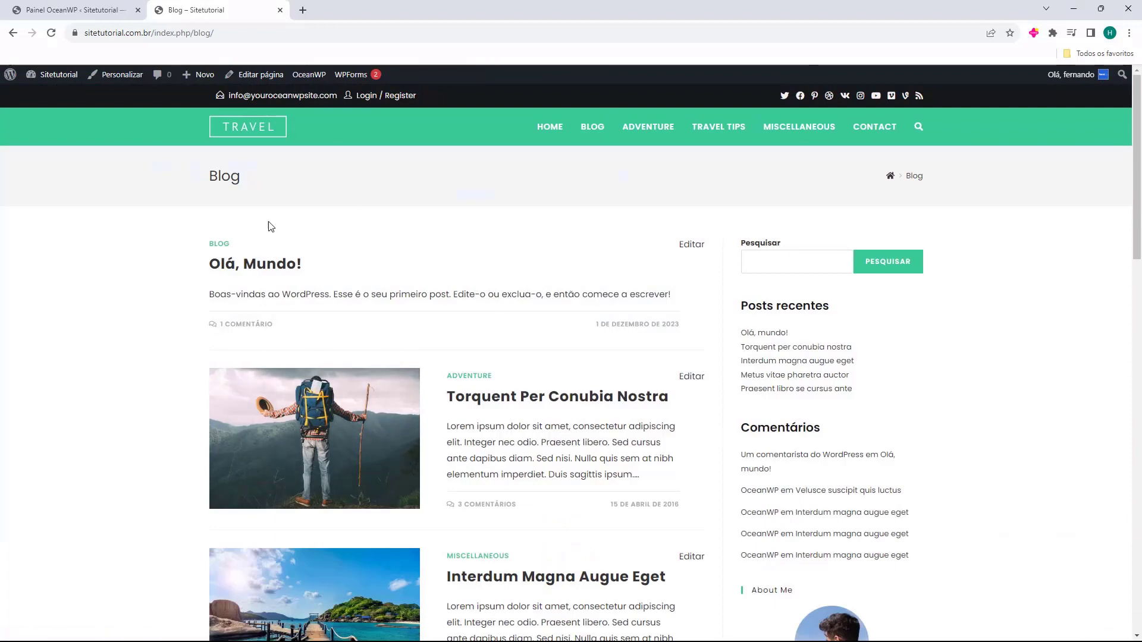
scroll(687, 314, down, 3)
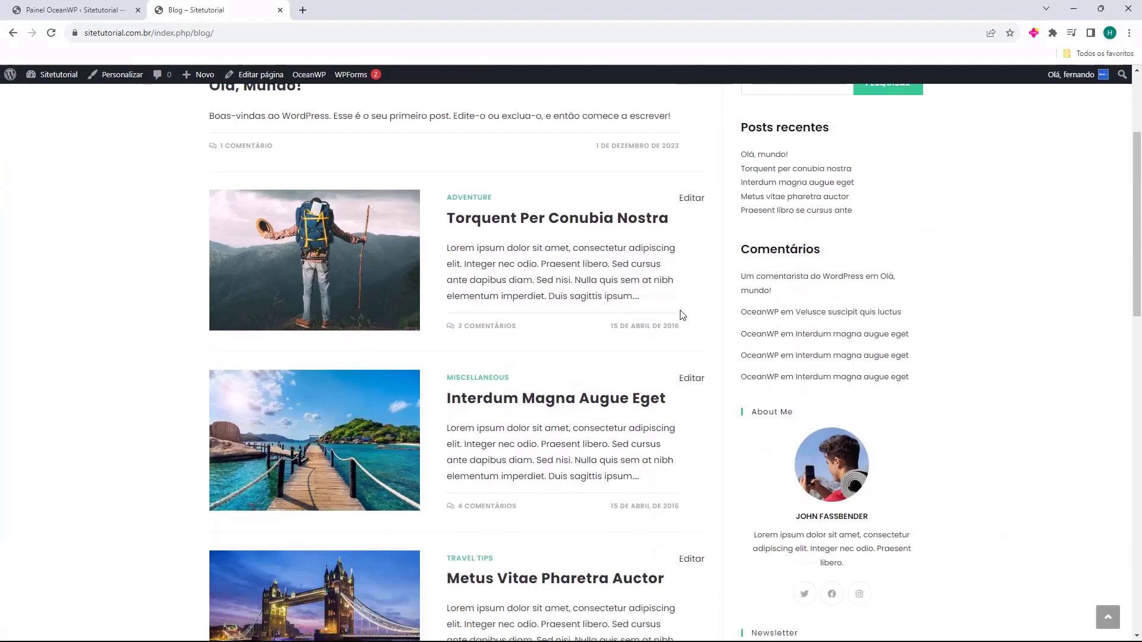
scroll(682, 315, up, 3)
click(539, 136)
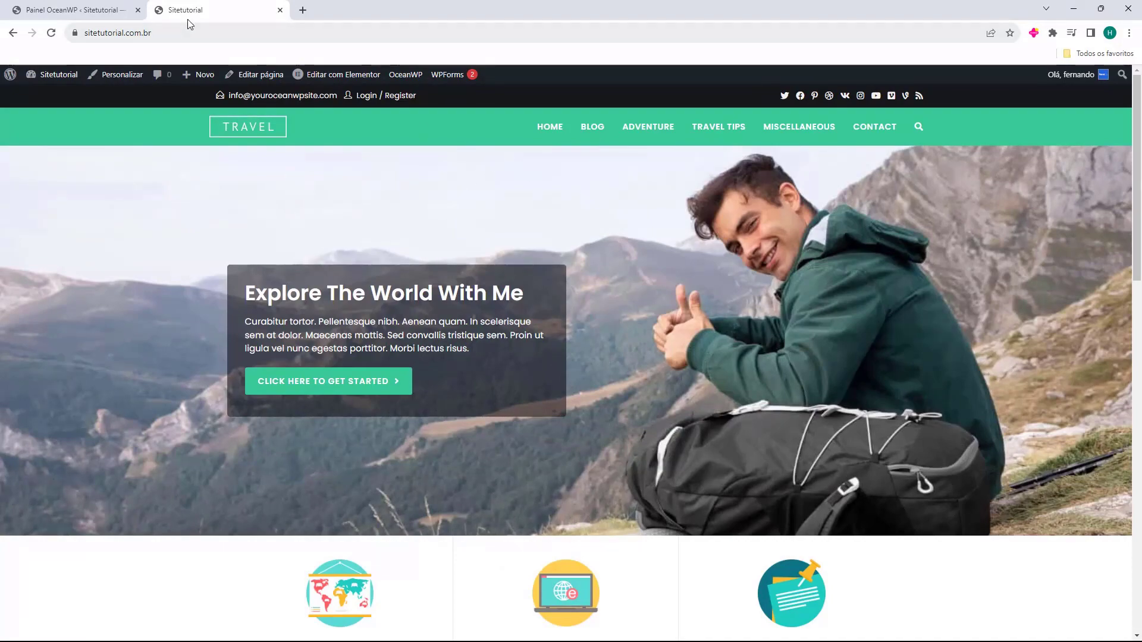
scroll(399, 233, down, 15)
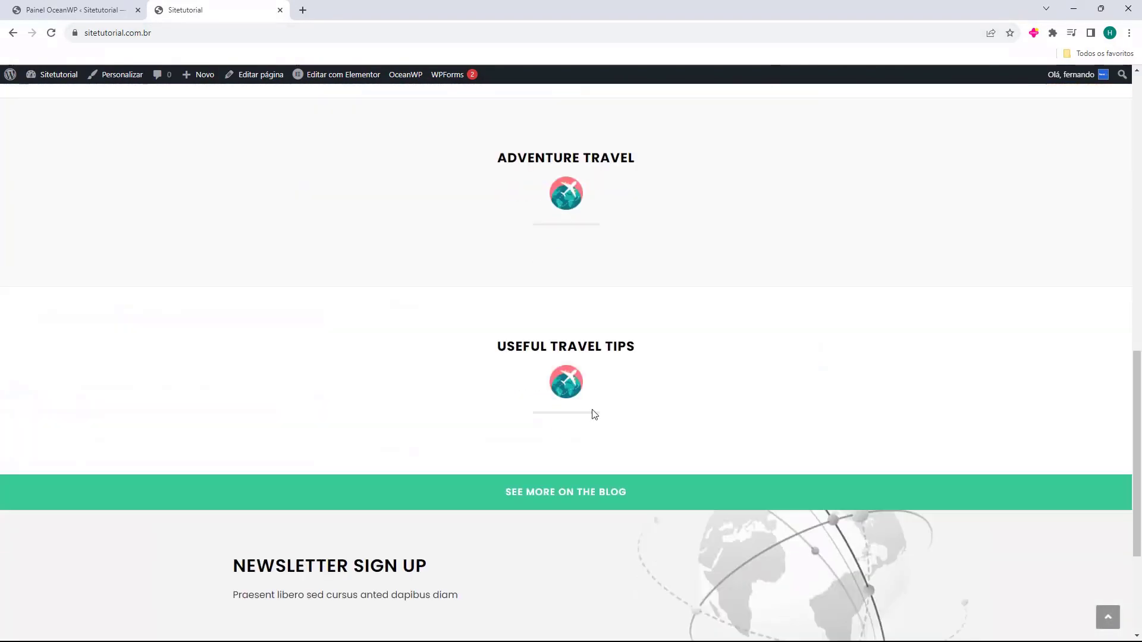
scroll(391, 378, up, 3)
scroll(391, 379, up, 12)
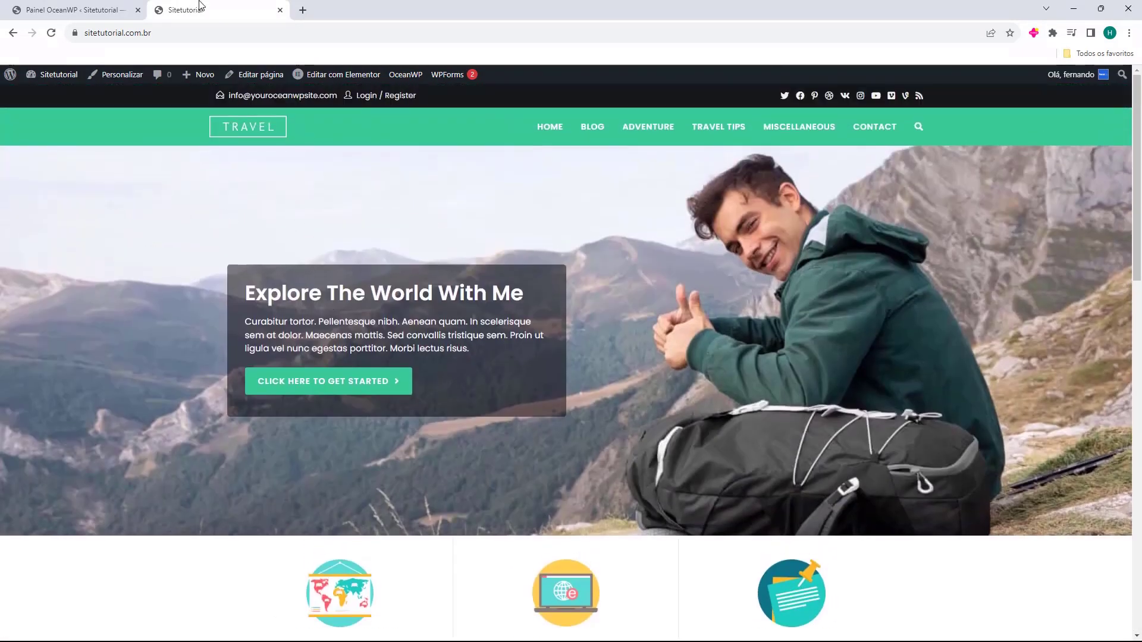
click(592, 128)
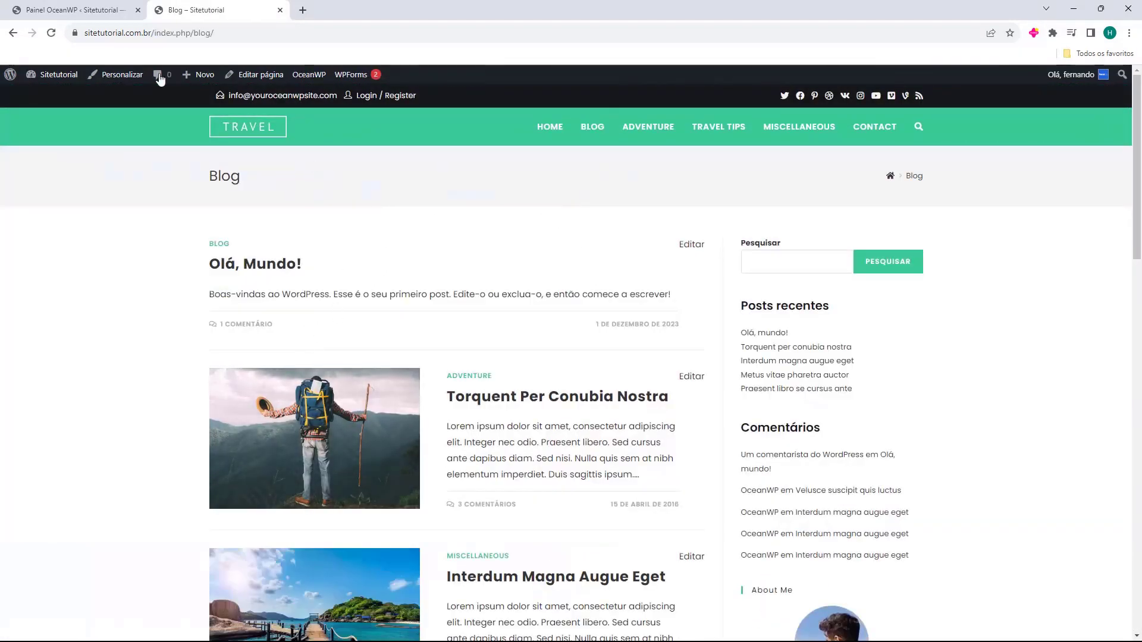
click(280, 11)
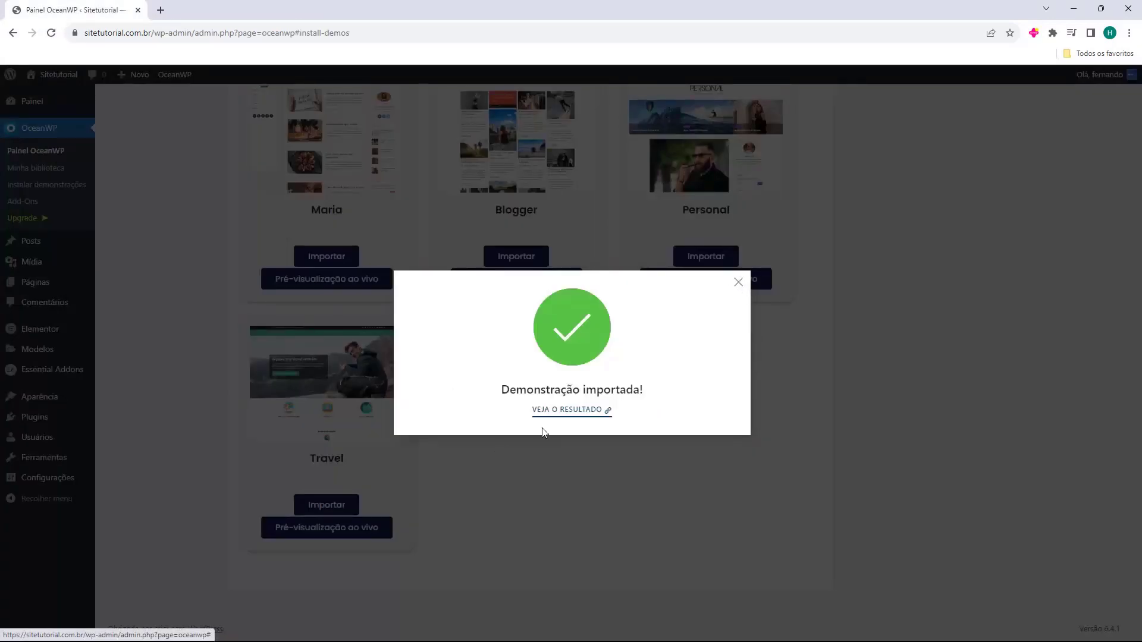
Dismiss the 'Demonstração importada!' notice and open Personalizar for the active OceanWP theme
click(738, 284)
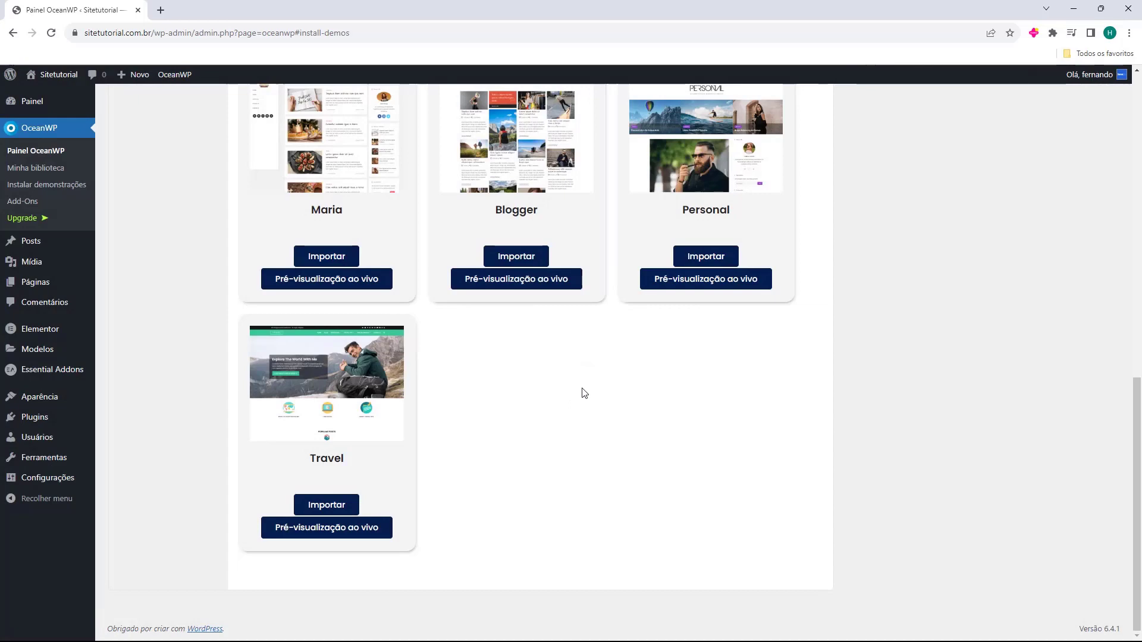
click(48, 405)
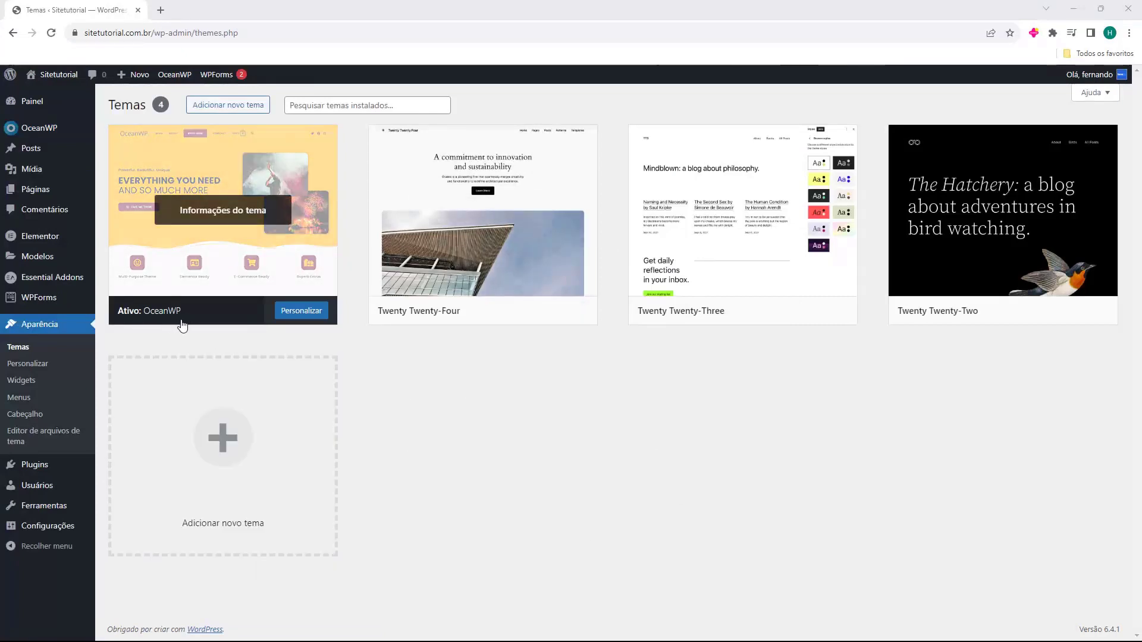
click(299, 320)
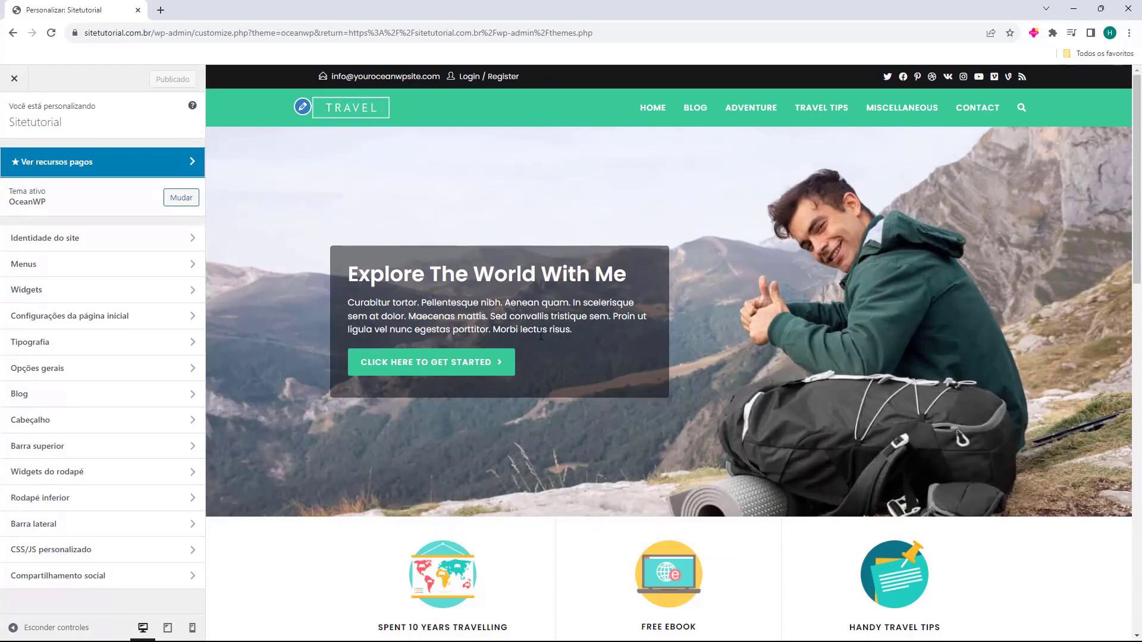
scroll(658, 231, down, 6)
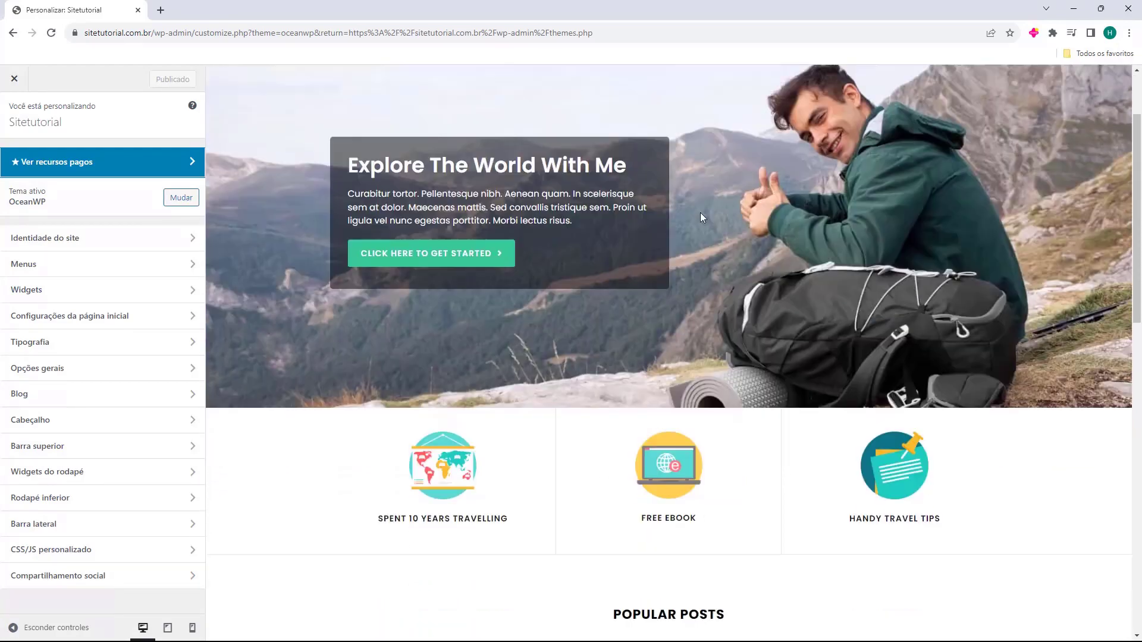
scroll(679, 388, up, 6)
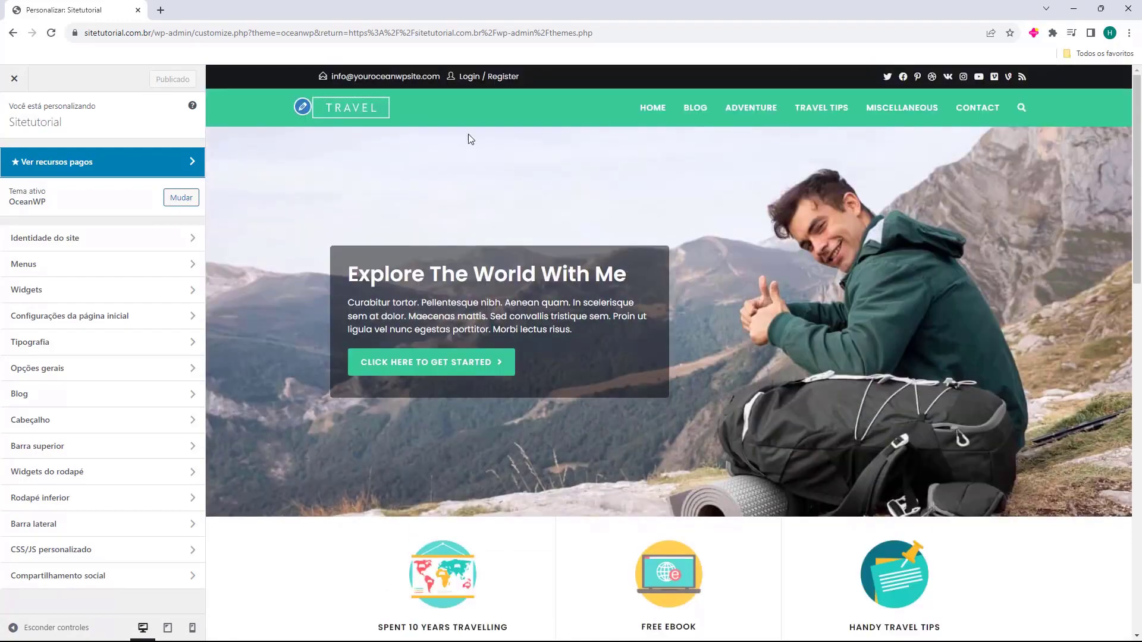
scroll(617, 230, down, 15)
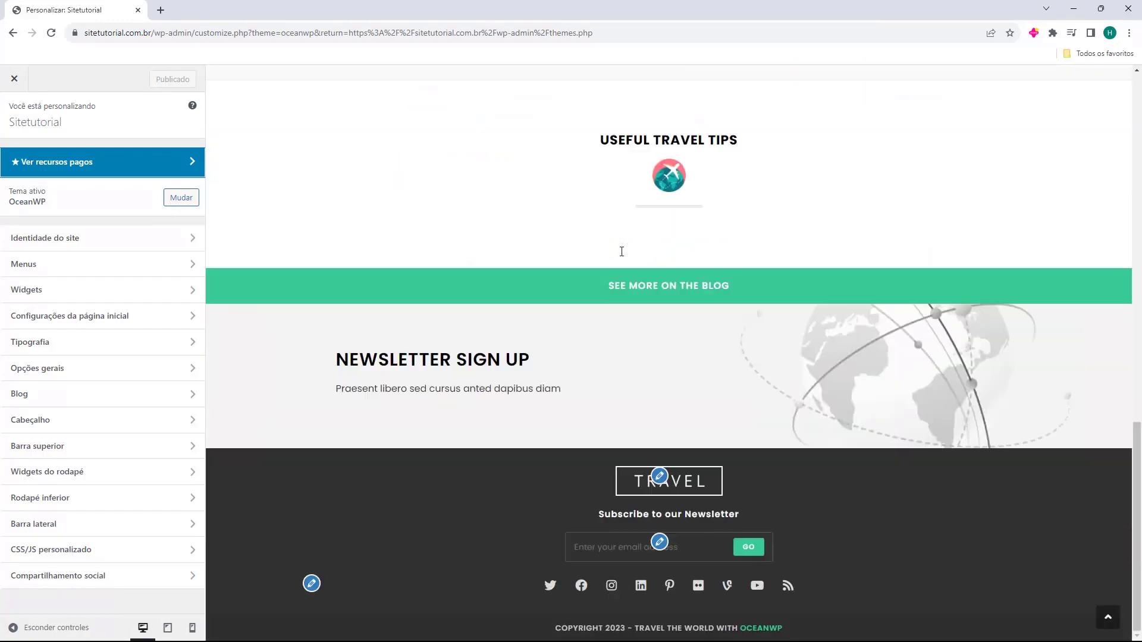
scroll(633, 452, up, 7)
scroll(633, 451, up, 6)
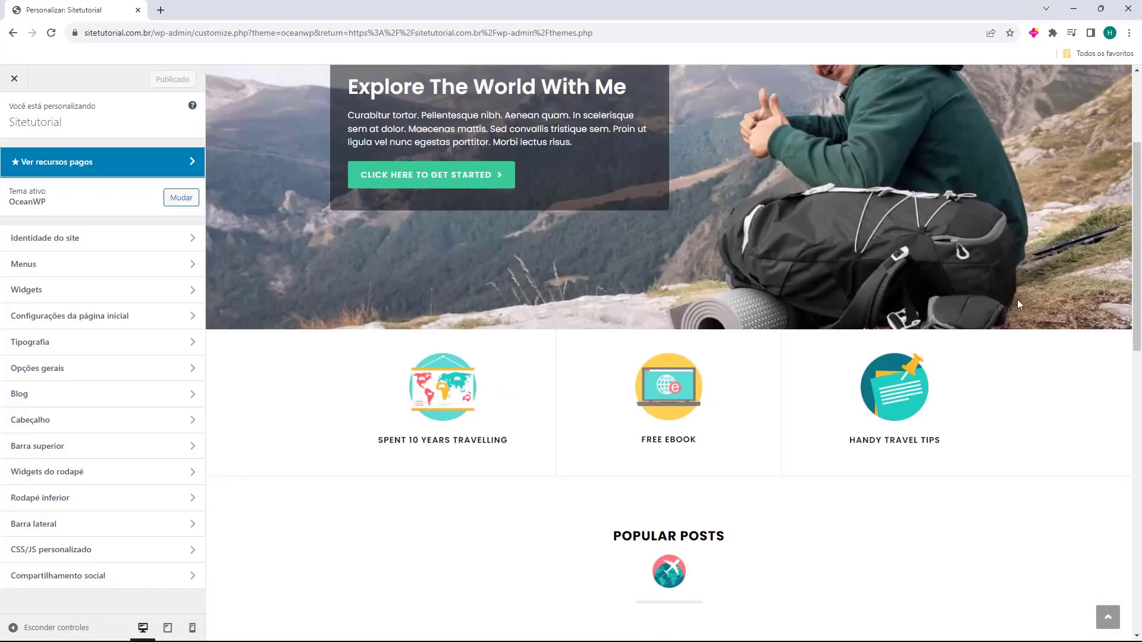
scroll(432, 238, up, 3)
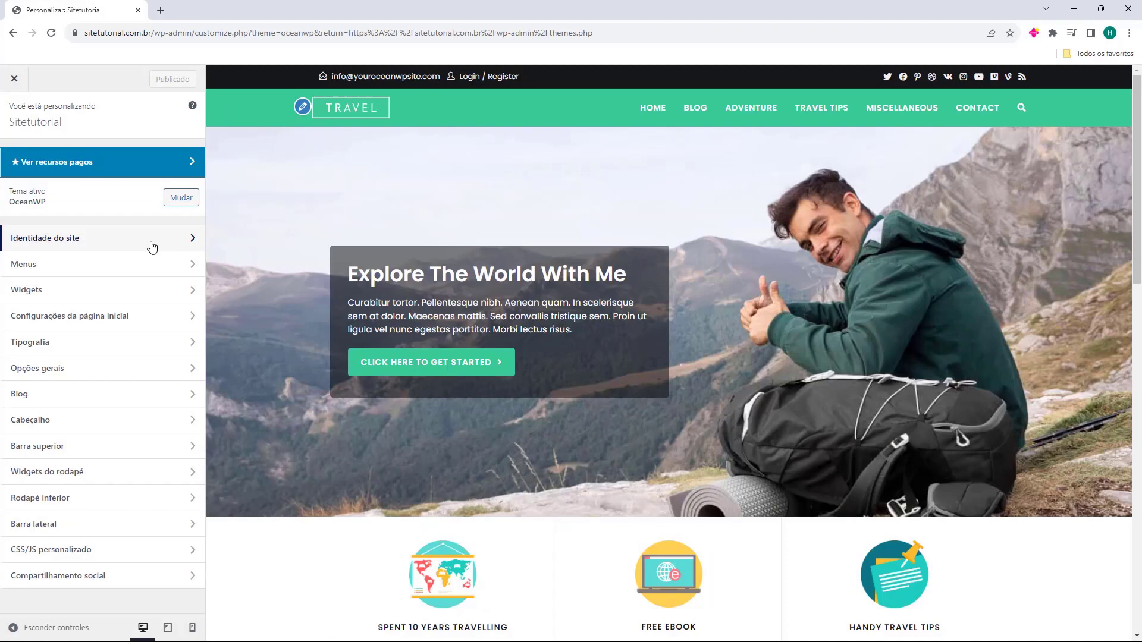
Check the 'Sitetutorial' title under Identidade do site, then open Menus showing Main Menu
click(152, 246)
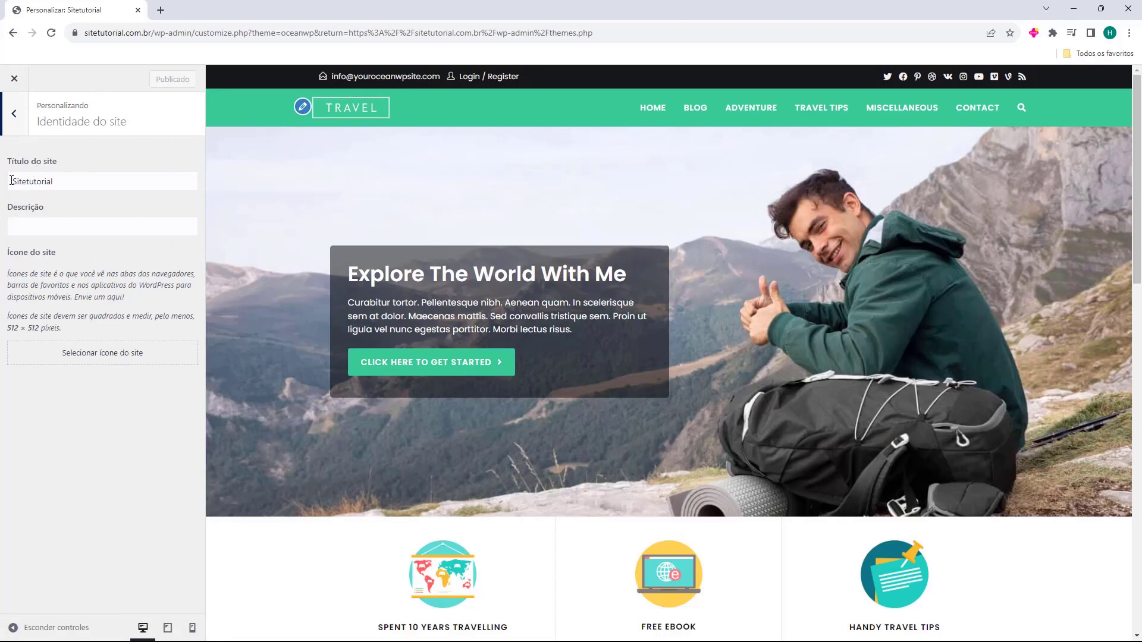
drag(11, 180, 67, 185)
drag(32, 250, 8, 255)
click(12, 286)
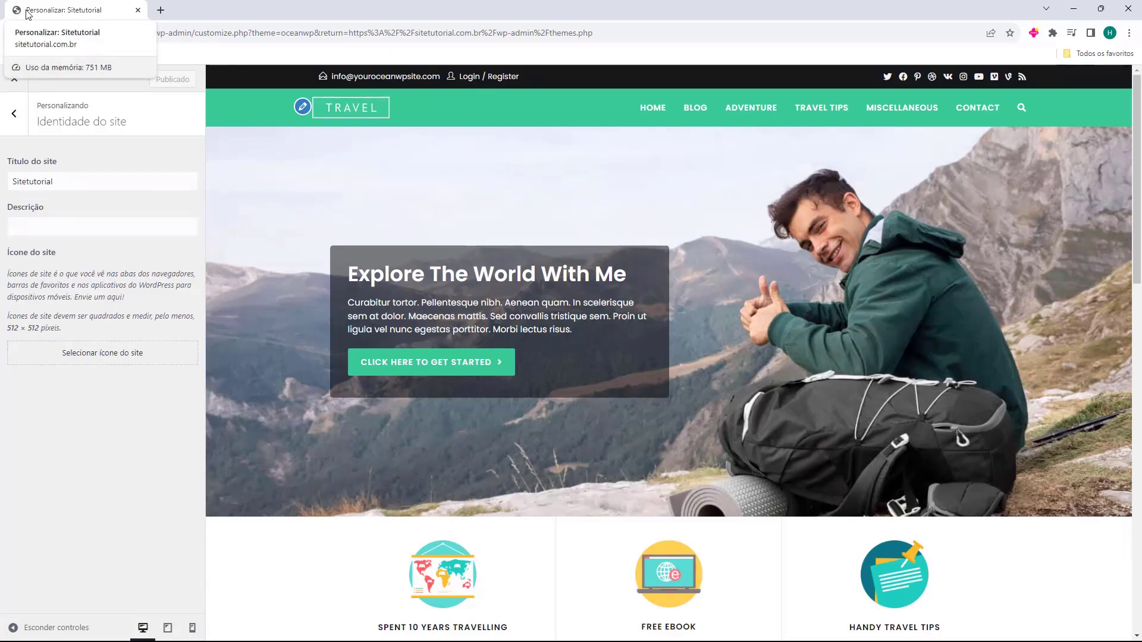
click(16, 115)
click(31, 273)
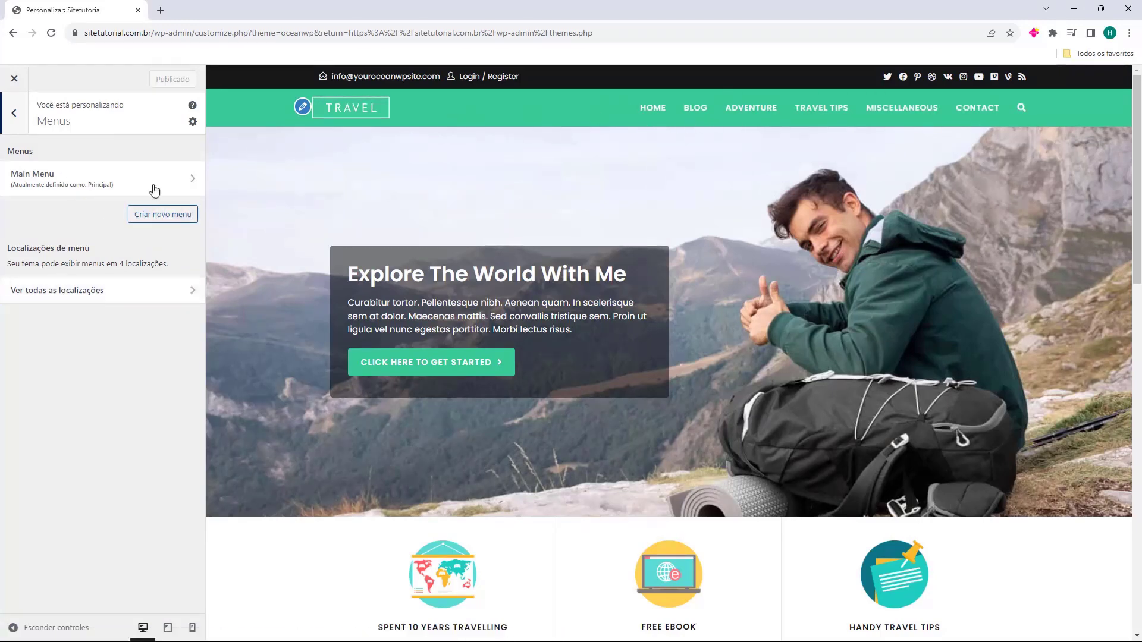
Open the Widgets section and review the Barra lateral padrão and Rodapé 1 areas
click(20, 130)
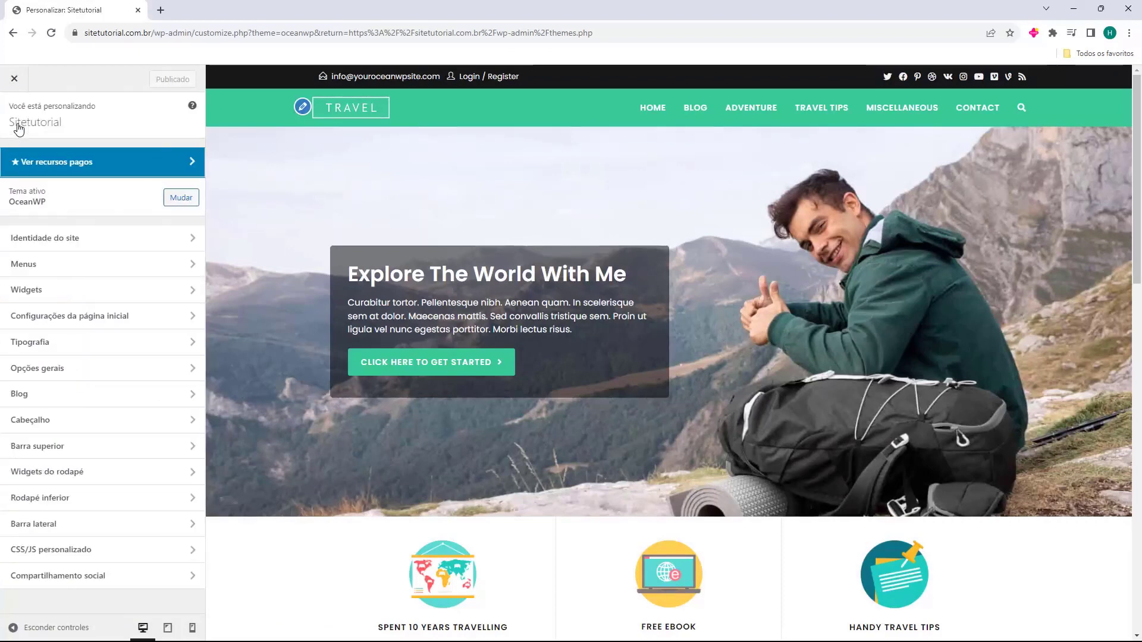
click(76, 290)
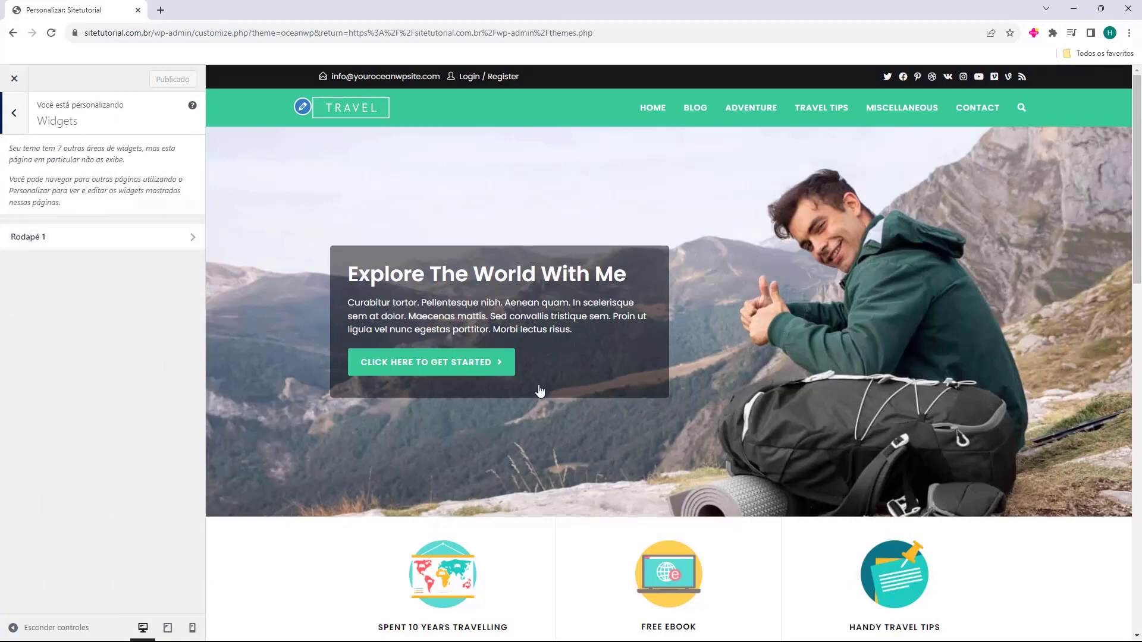
scroll(488, 363, down, 15)
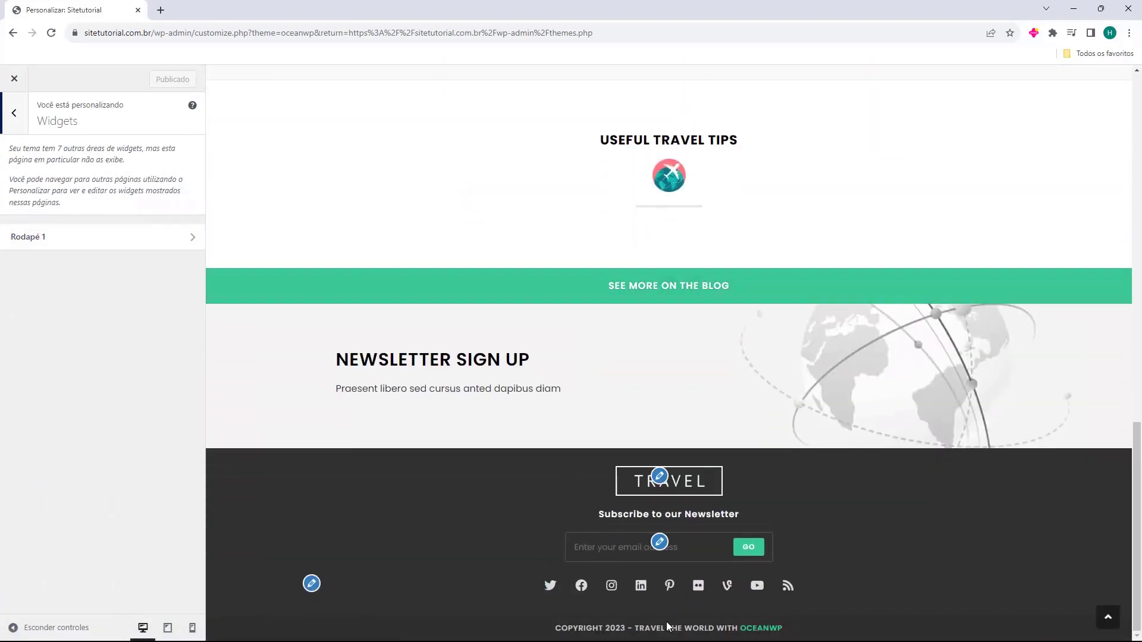
scroll(475, 442, up, 15)
Load the blog page, then the homepage, in the preview and return to the main section list
click(690, 109)
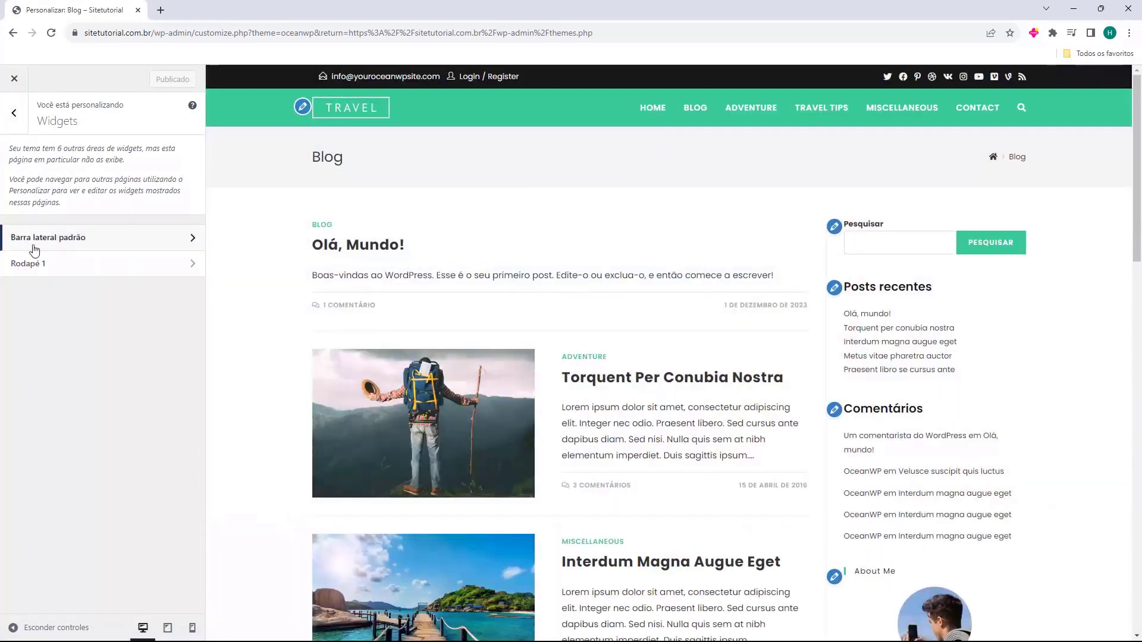
scroll(922, 204, down, 4)
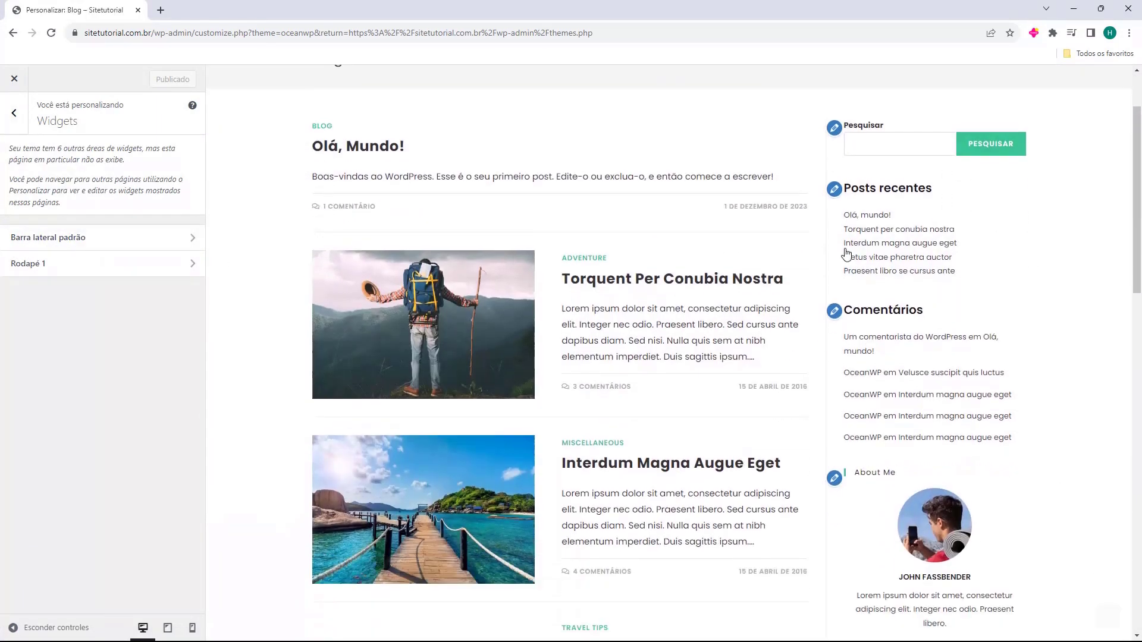
scroll(886, 400, up, 4)
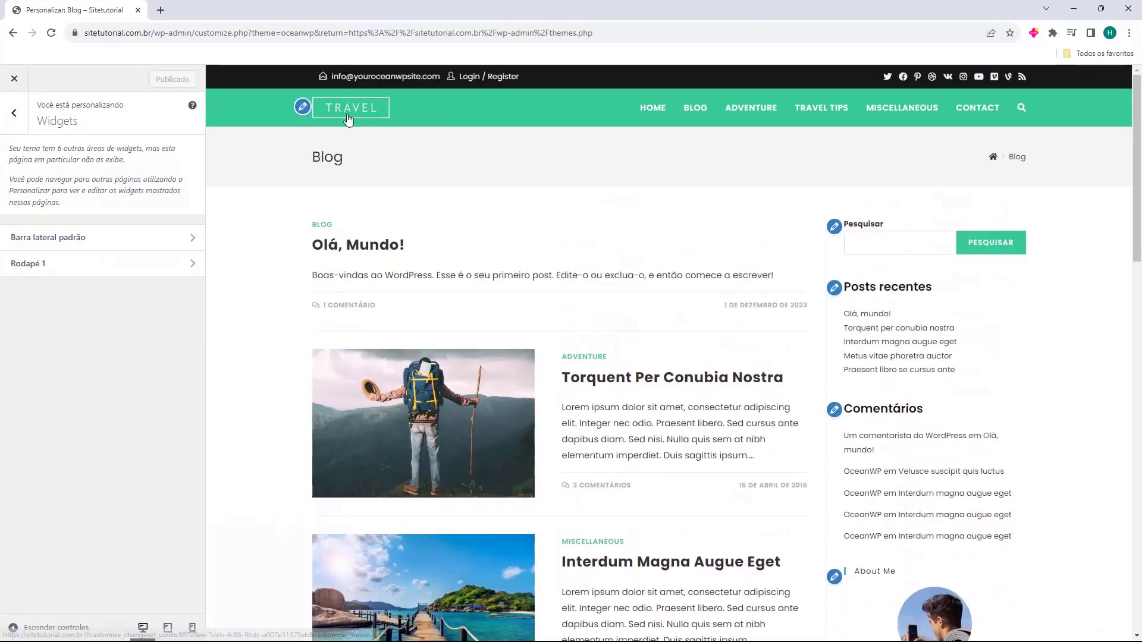
click(348, 118)
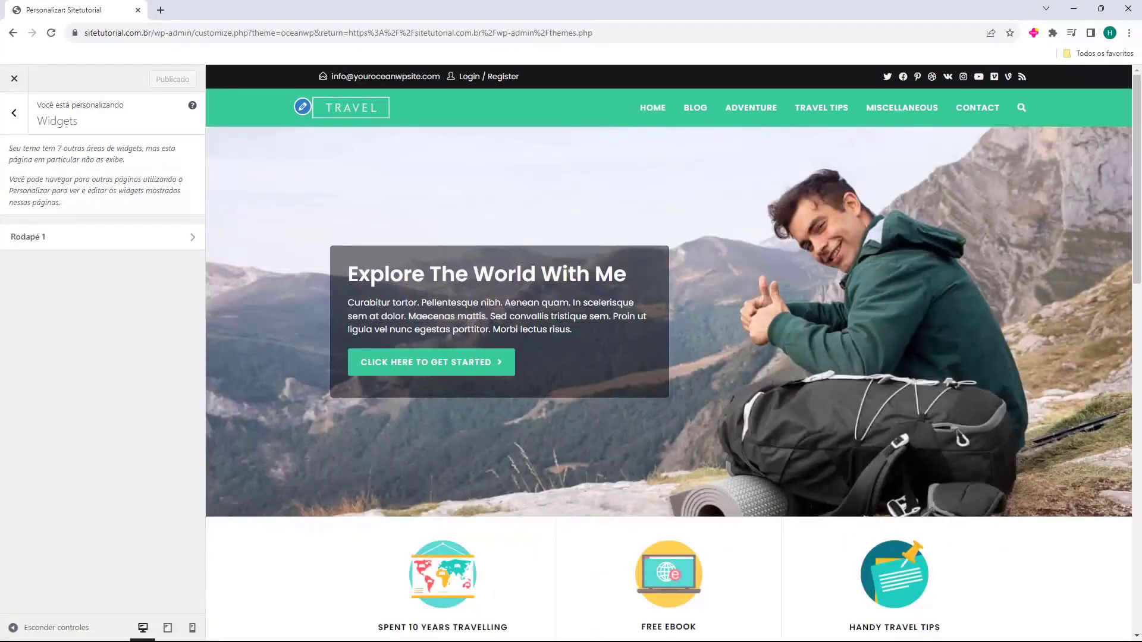
click(14, 113)
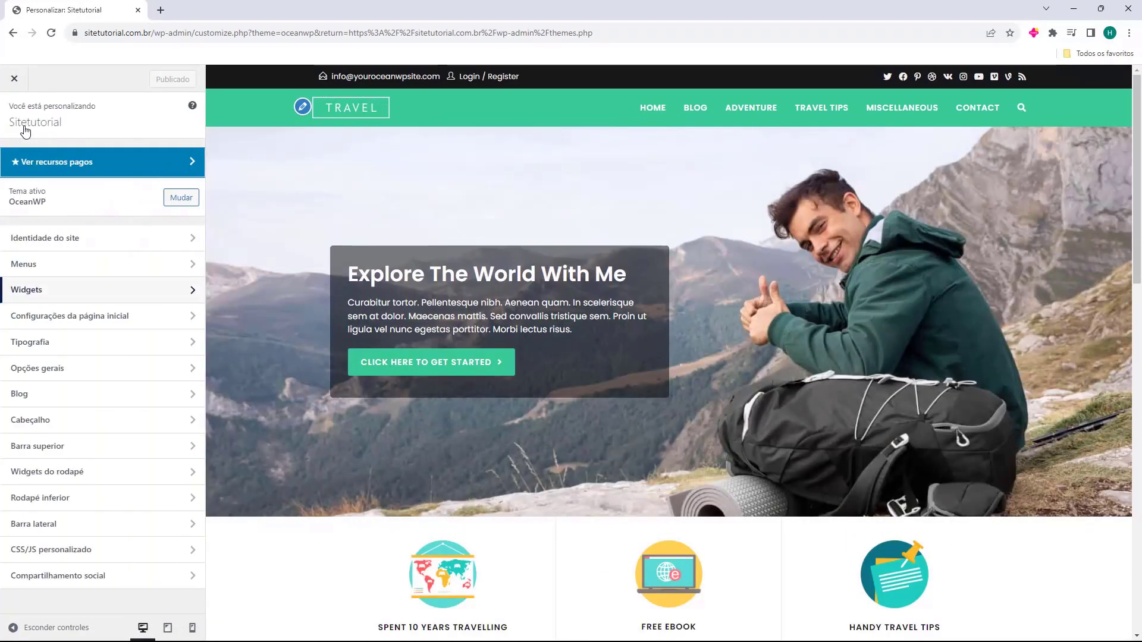
click(60, 323)
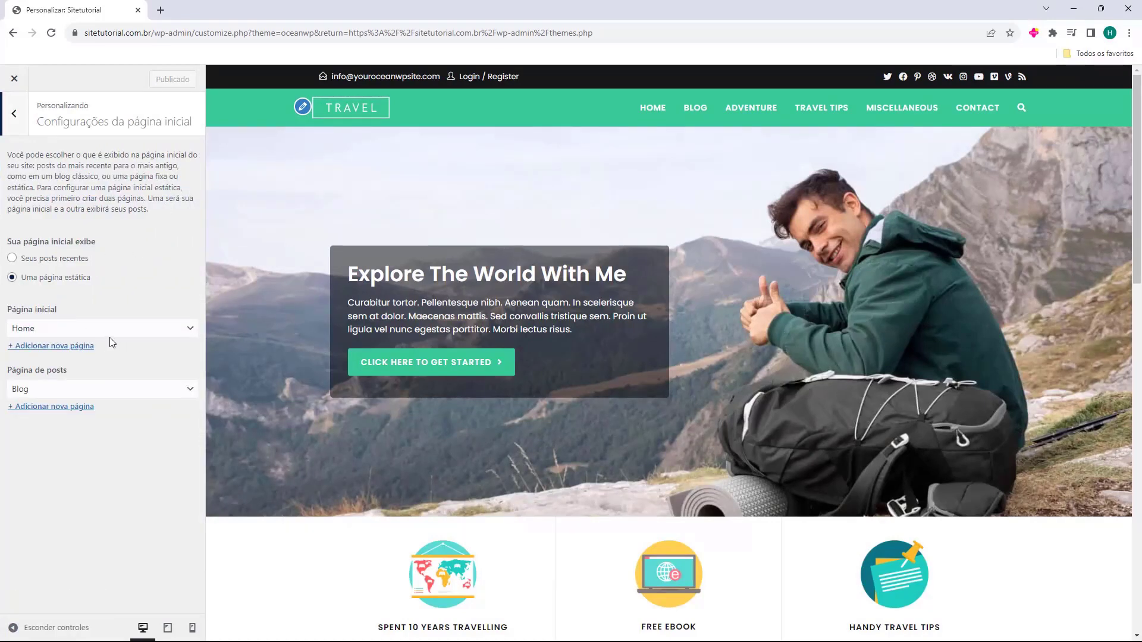
click(28, 333)
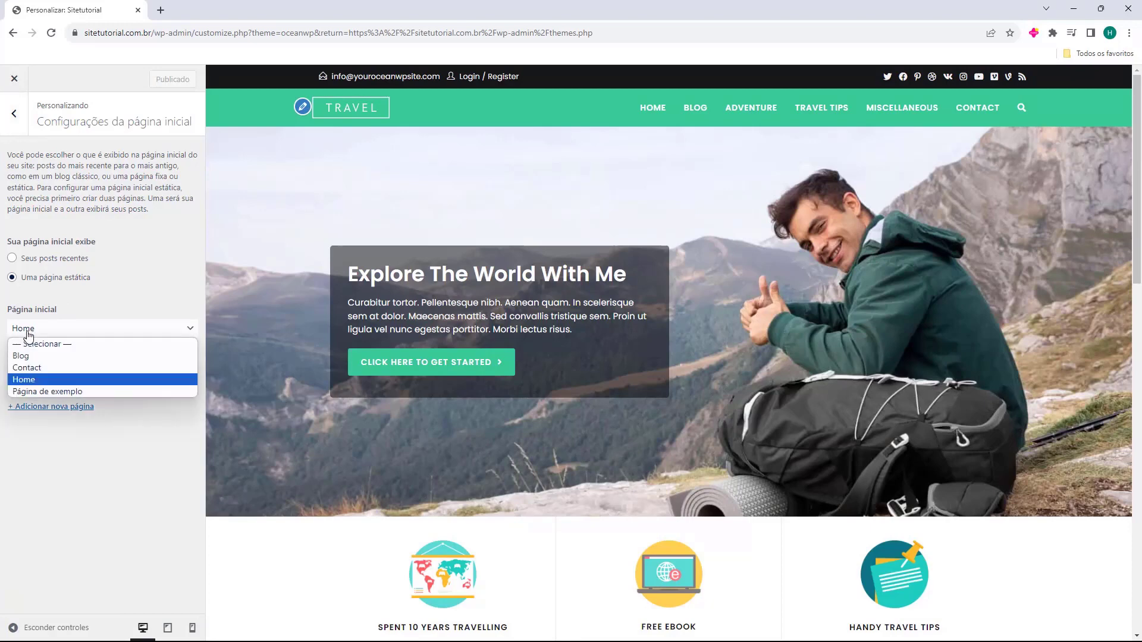
click(29, 335)
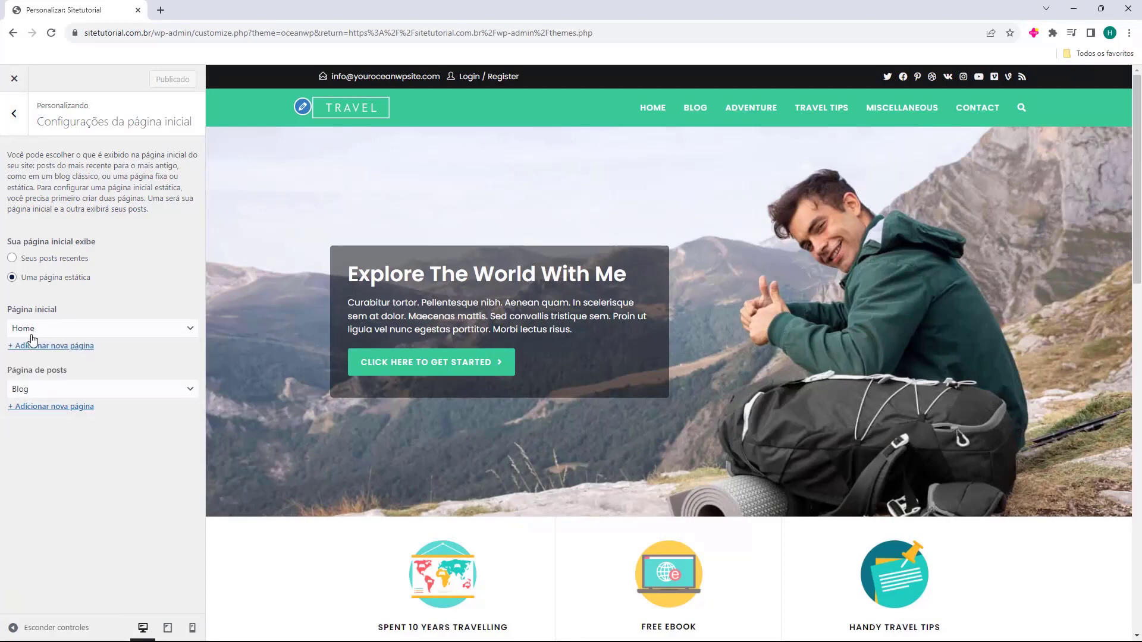
click(20, 390)
click(22, 393)
click(14, 113)
scroll(113, 297, down, 4)
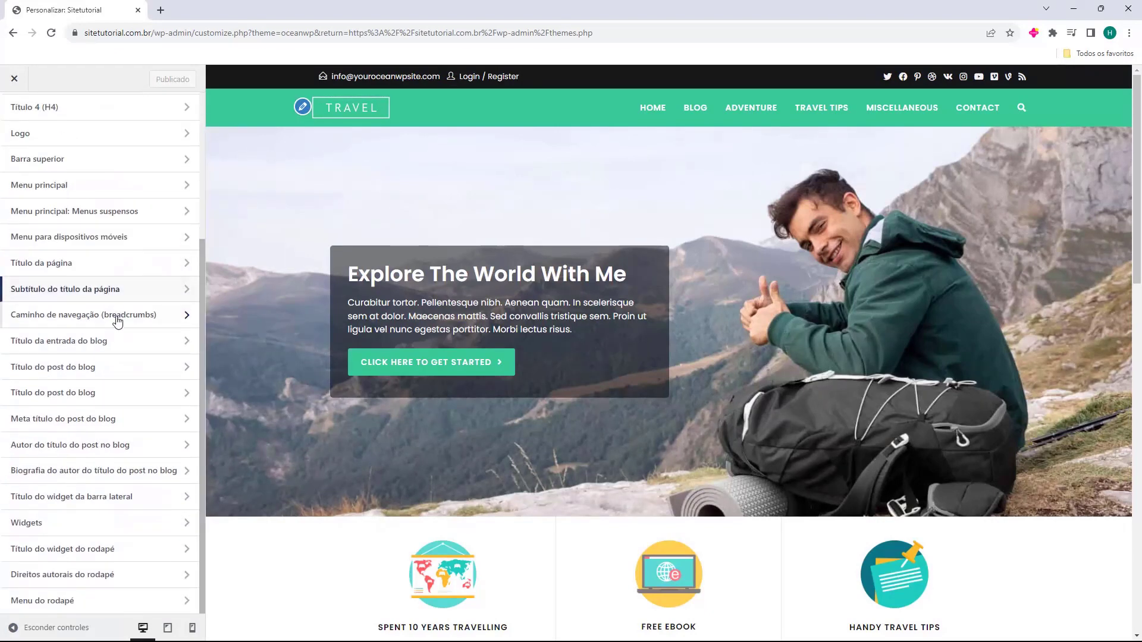
scroll(115, 314, up, 4)
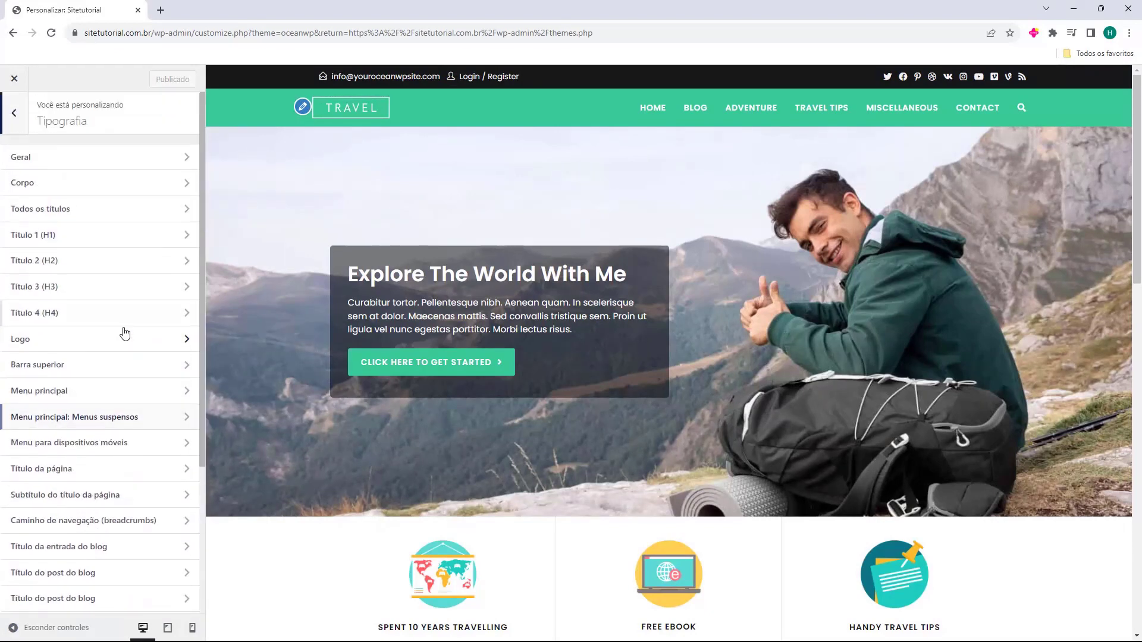
click(90, 171)
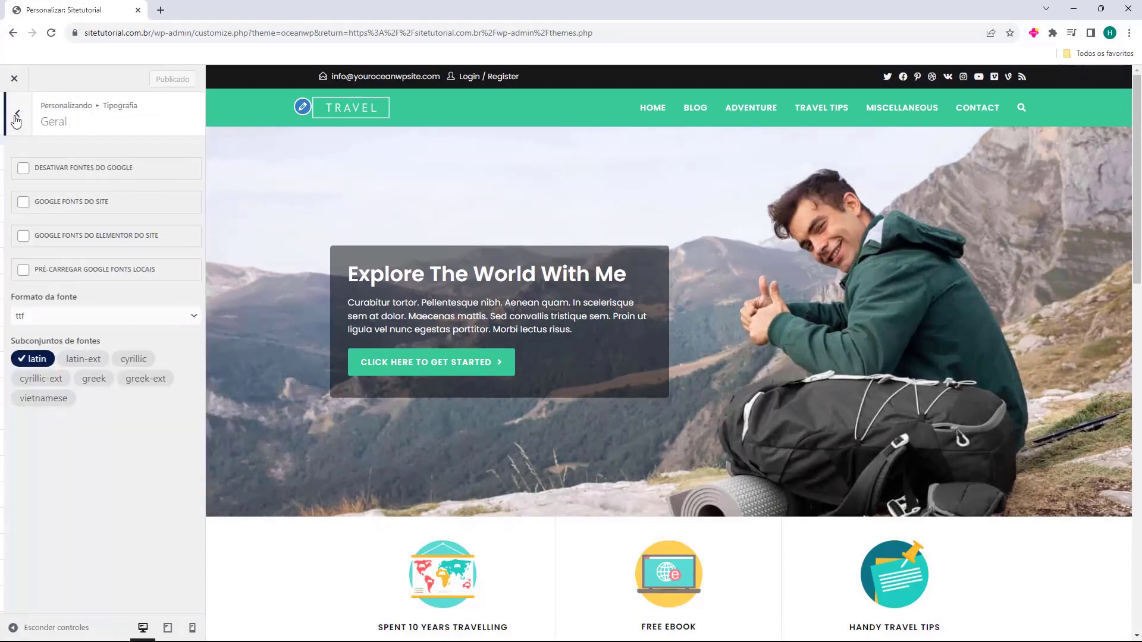
click(14, 116)
click(66, 190)
click(16, 119)
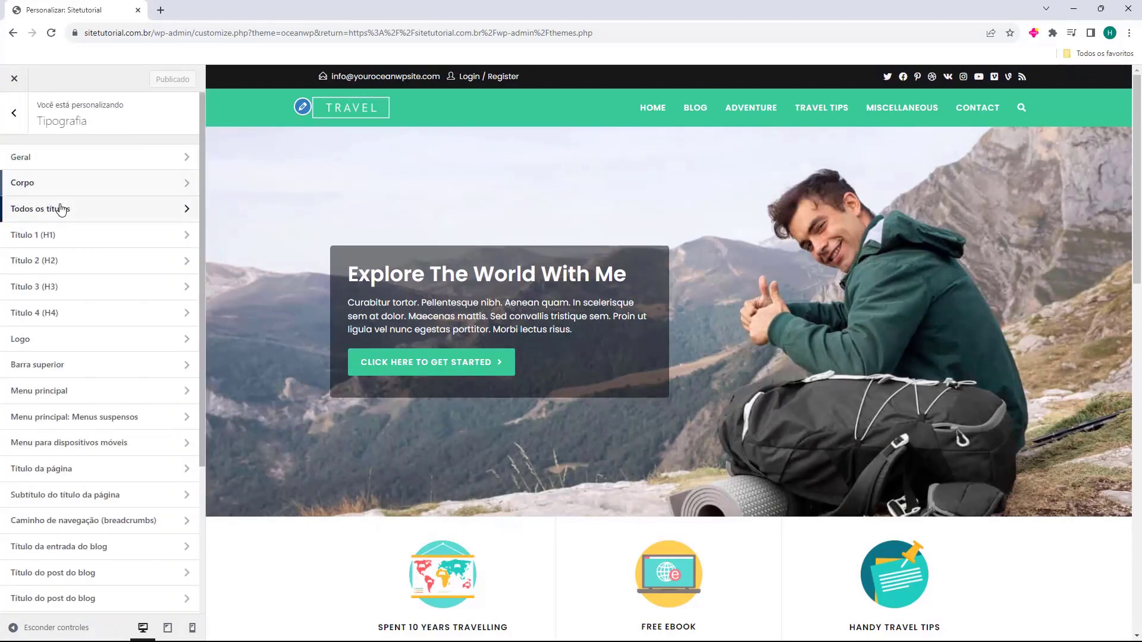
click(62, 209)
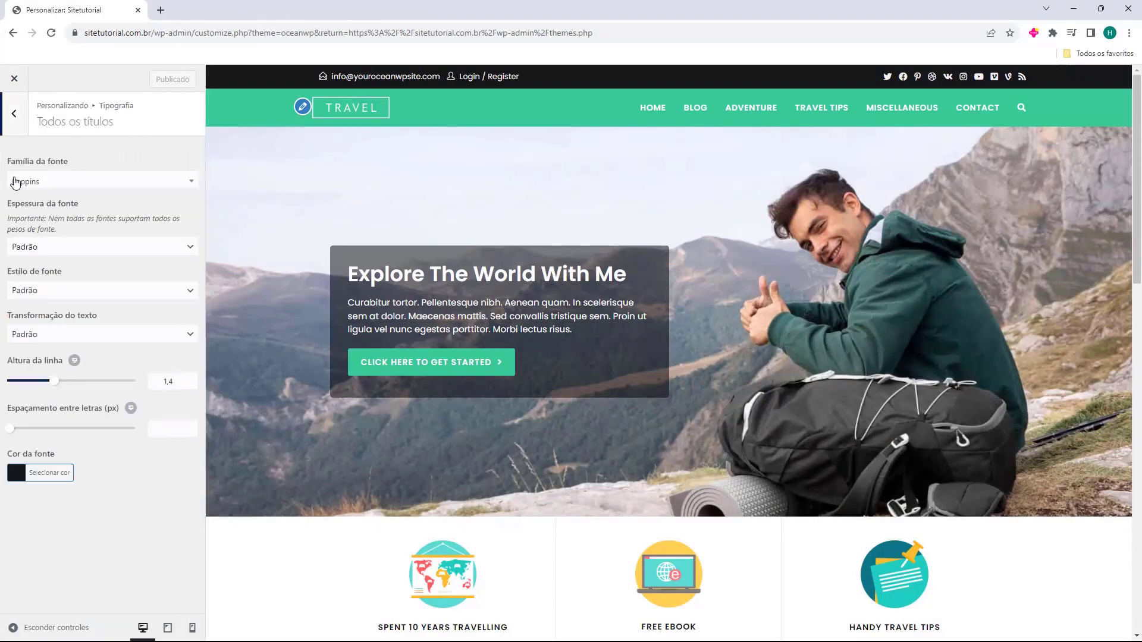
click(17, 117)
click(89, 289)
click(20, 110)
click(19, 113)
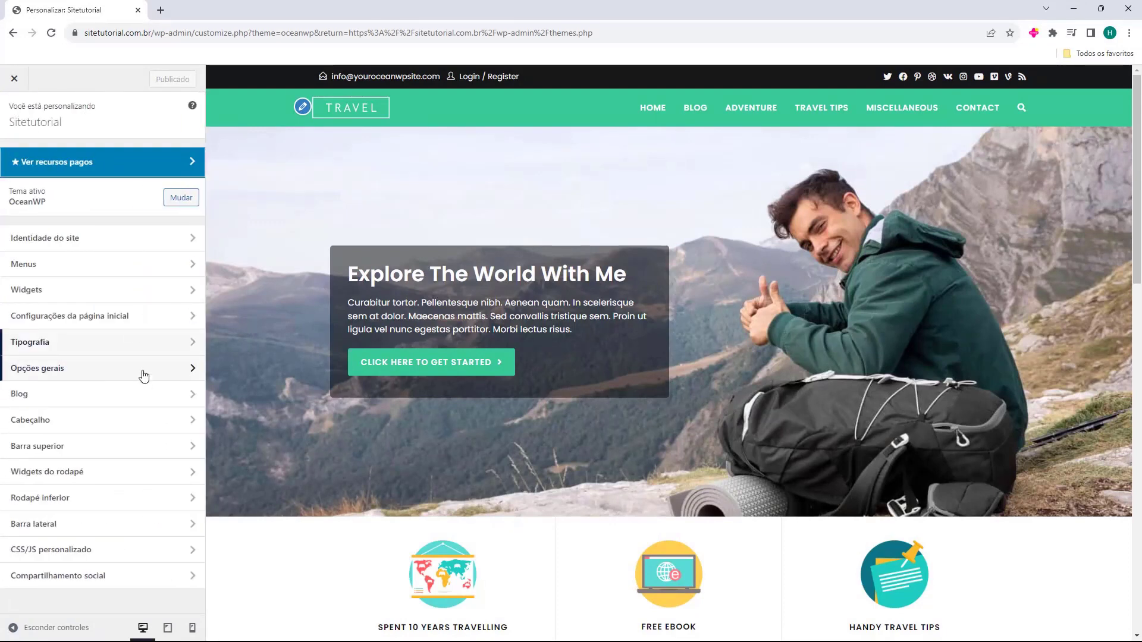
click(82, 370)
click(98, 159)
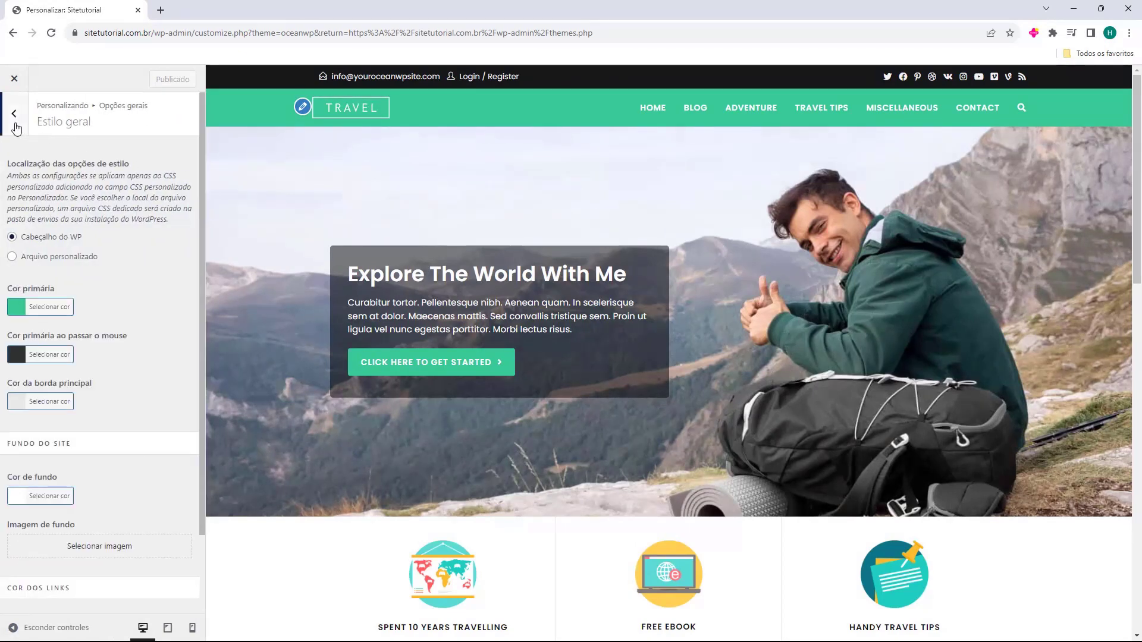
click(13, 114)
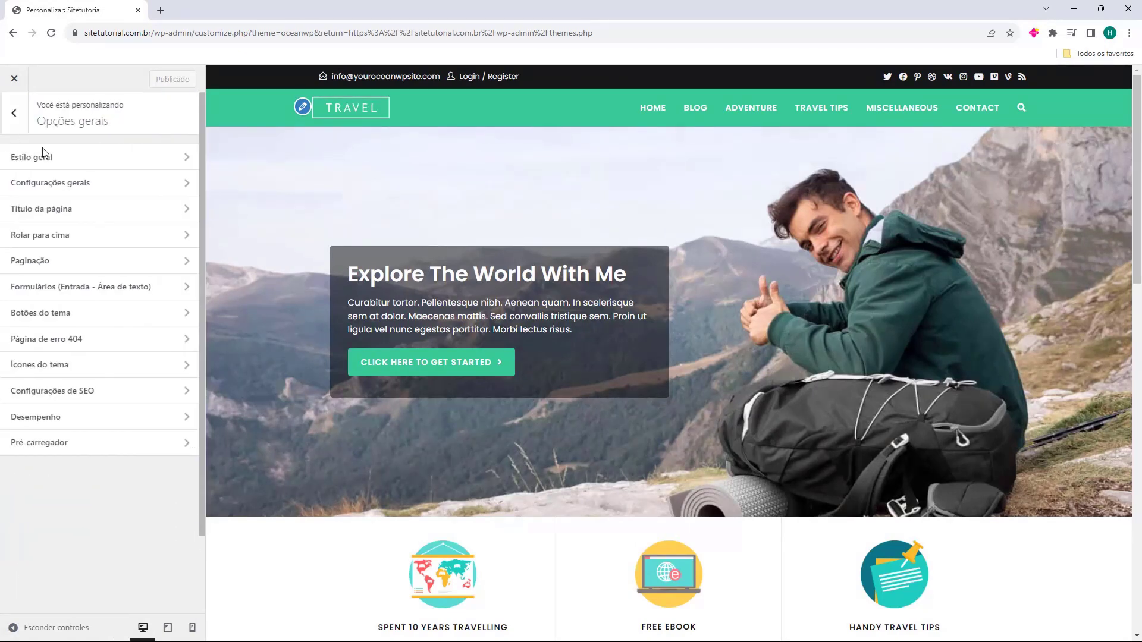
click(95, 189)
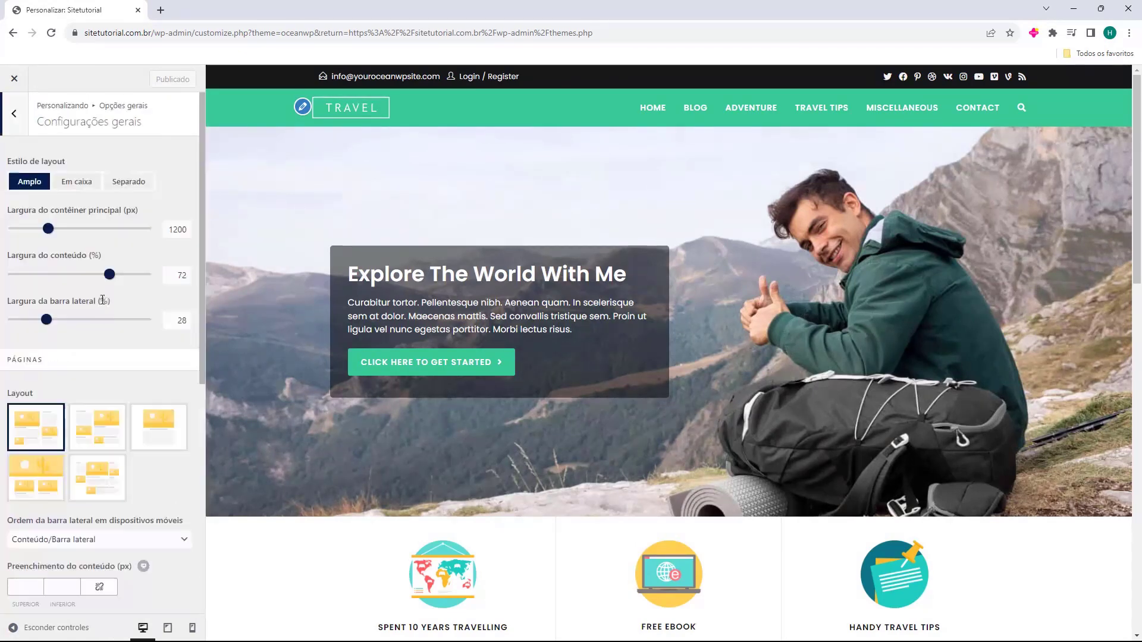
click(17, 130)
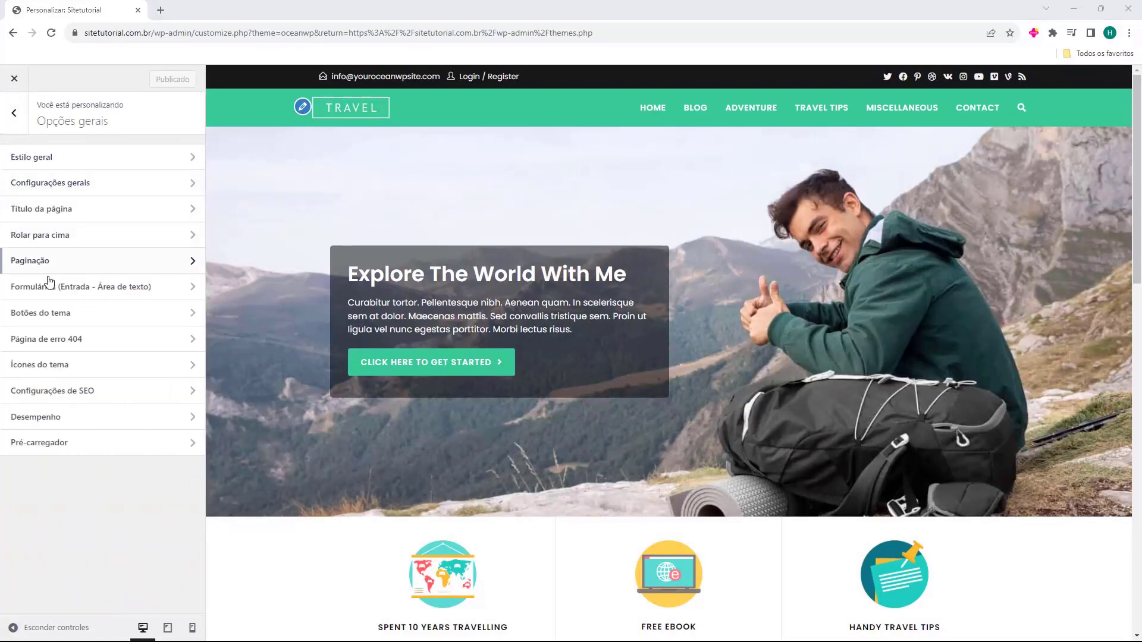
click(71, 237)
scroll(102, 315, down, 2)
scroll(22, 170, up, 2)
click(16, 127)
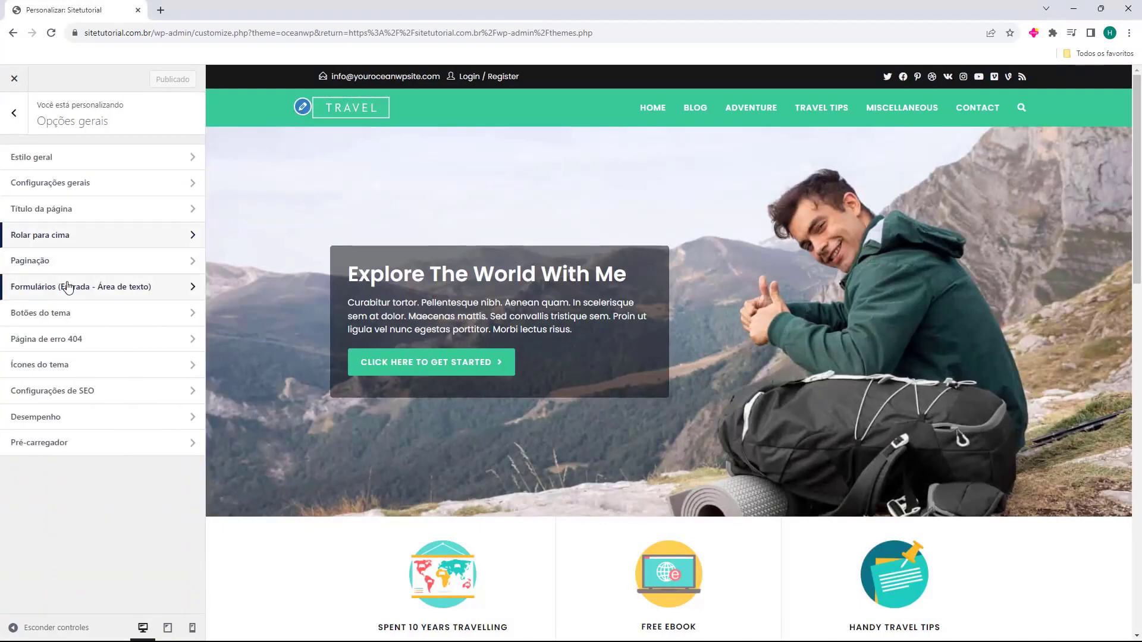
click(65, 288)
click(17, 124)
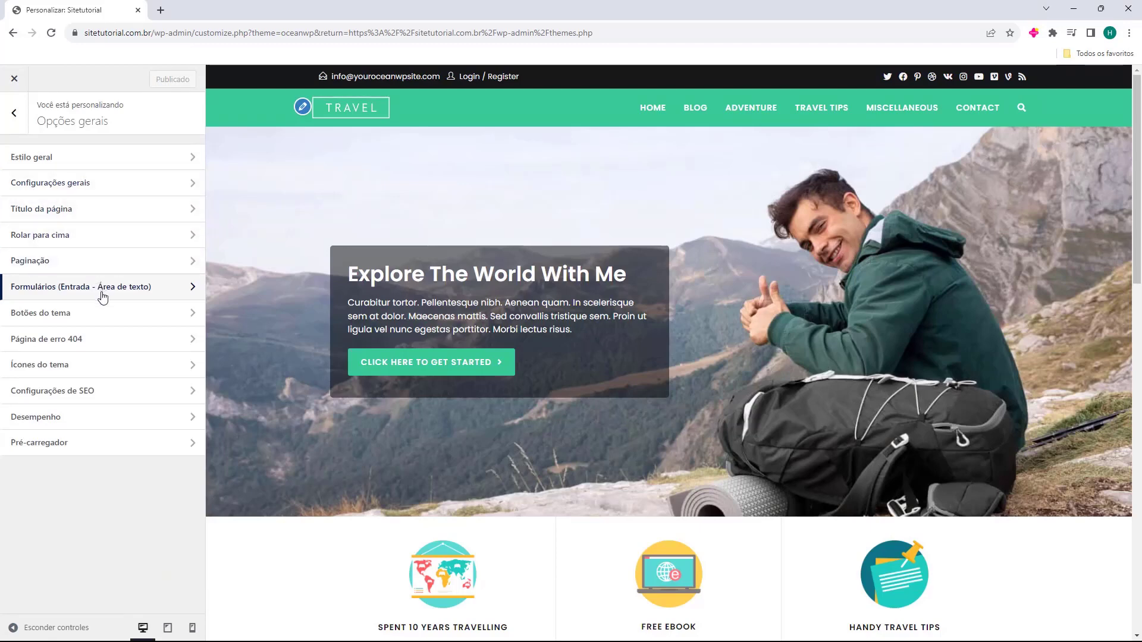
click(83, 372)
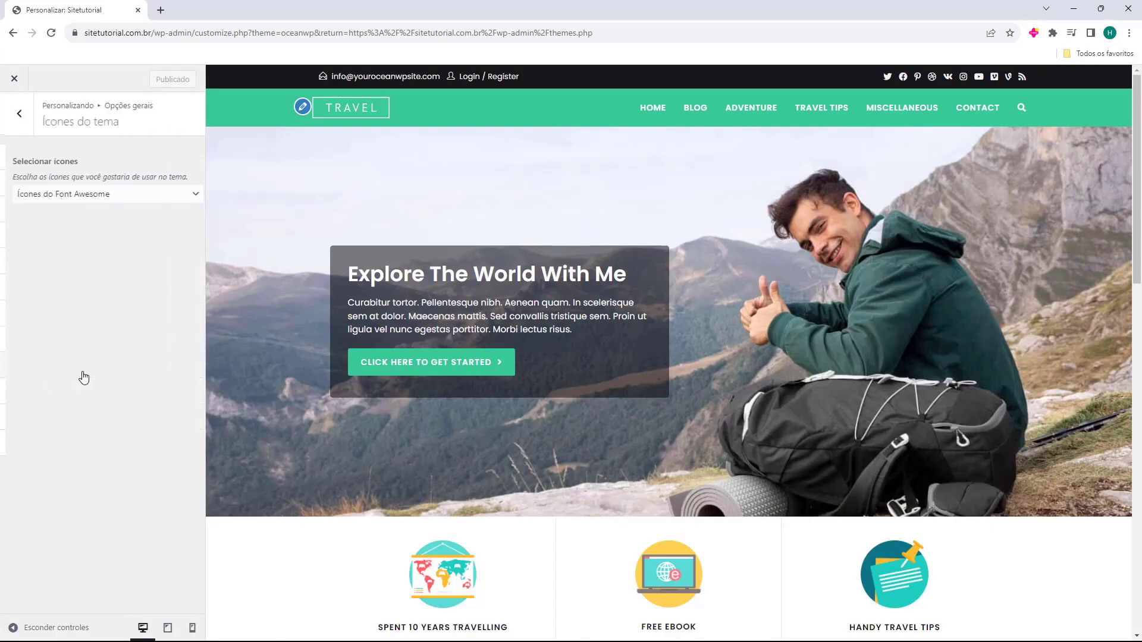
click(12, 117)
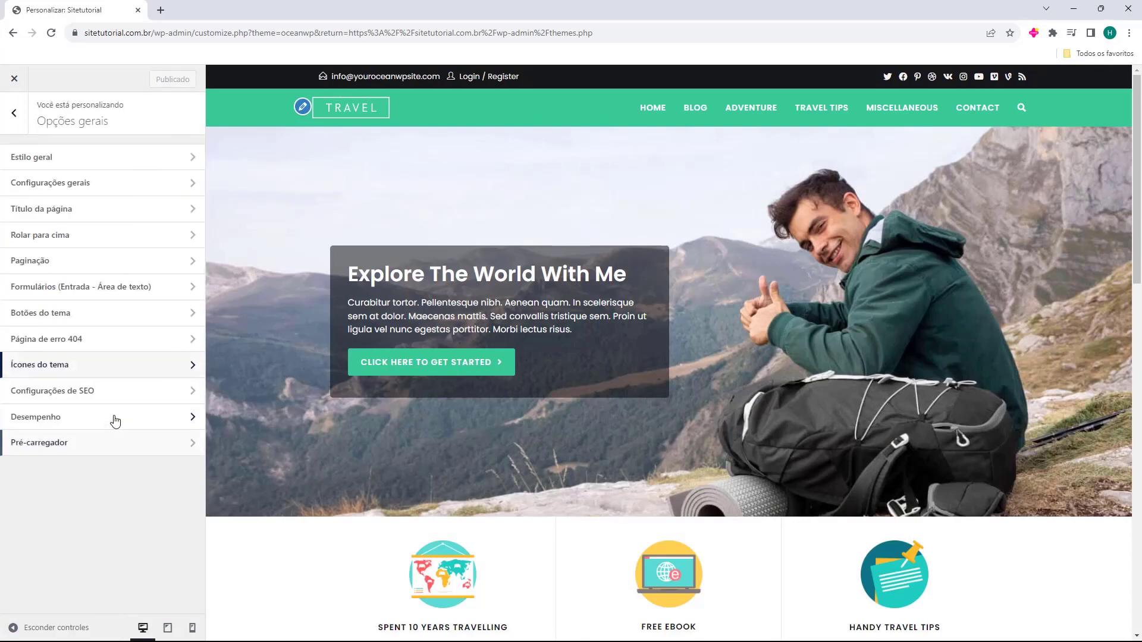
click(112, 390)
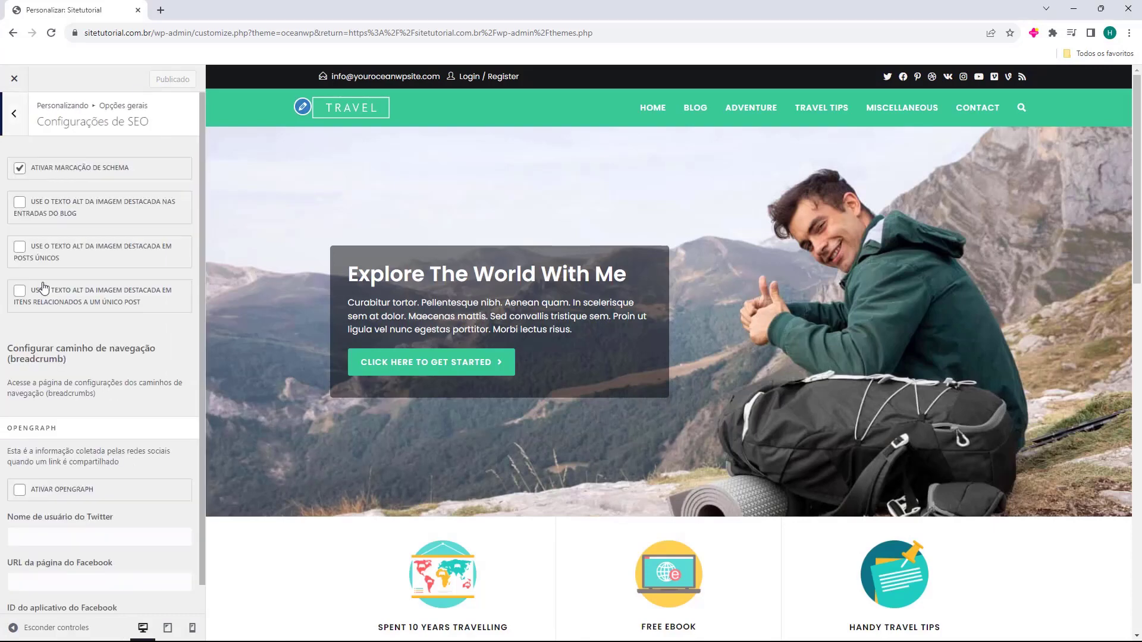
click(15, 118)
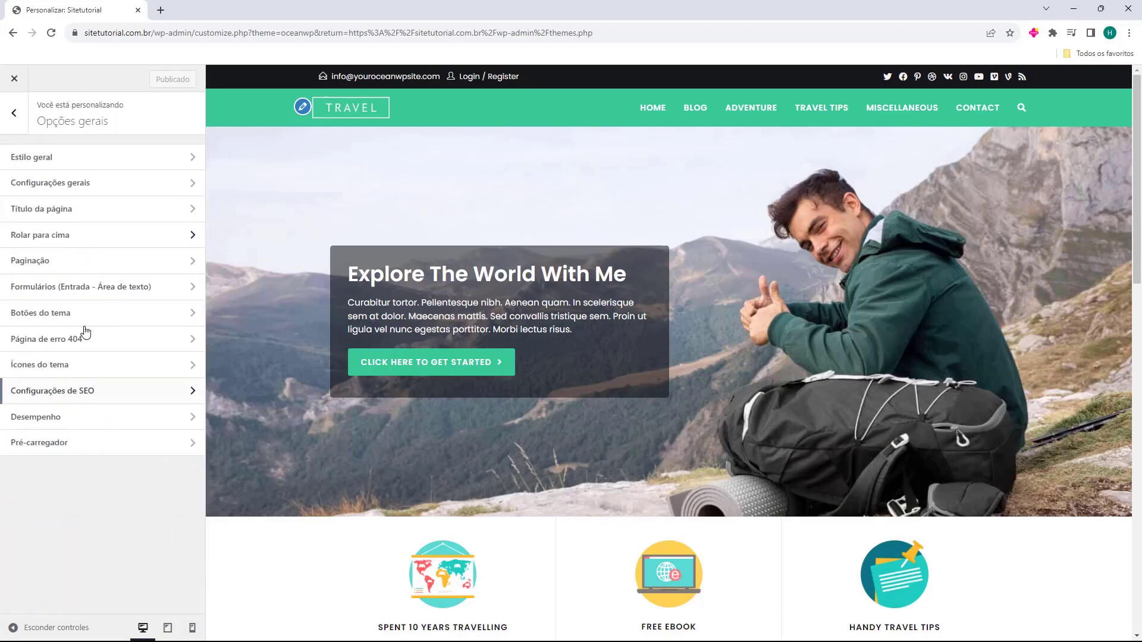
click(107, 445)
click(14, 113)
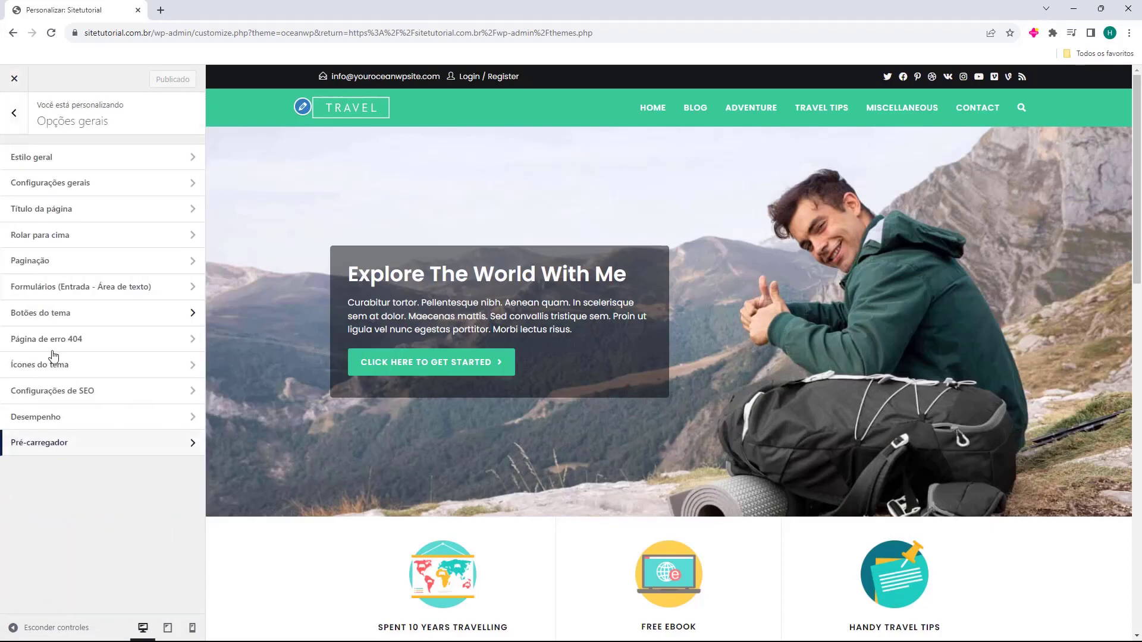
click(14, 113)
click(21, 404)
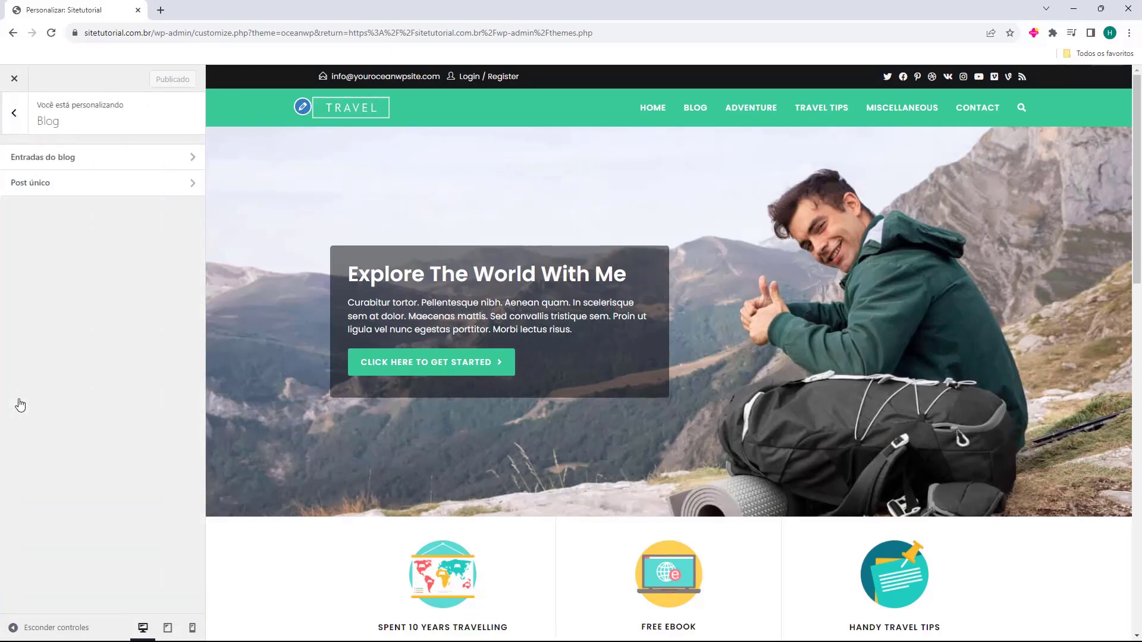
click(93, 162)
click(13, 113)
click(56, 181)
click(14, 113)
click(14, 113)
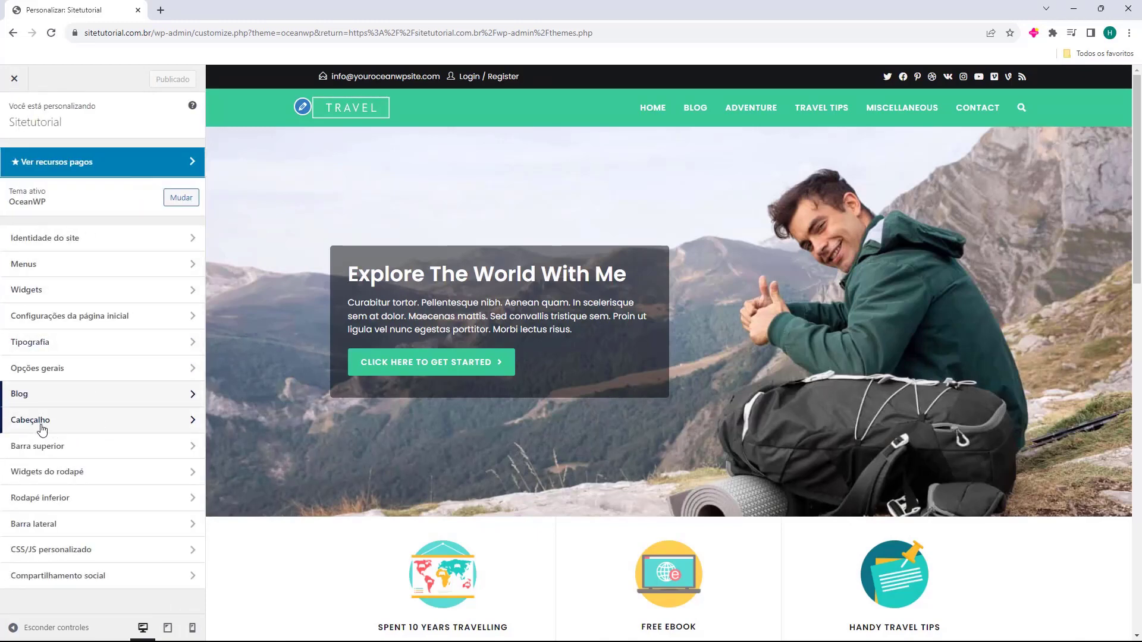
In Header > General, try the Transparente, Menu superior and Tela cheia header styles
click(41, 427)
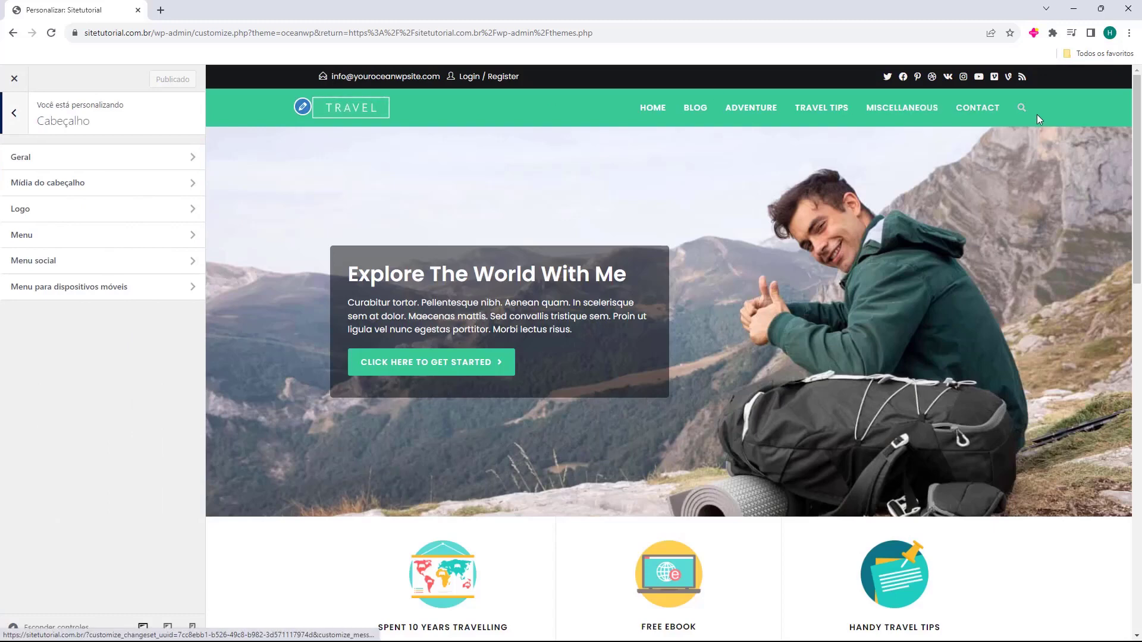
click(31, 159)
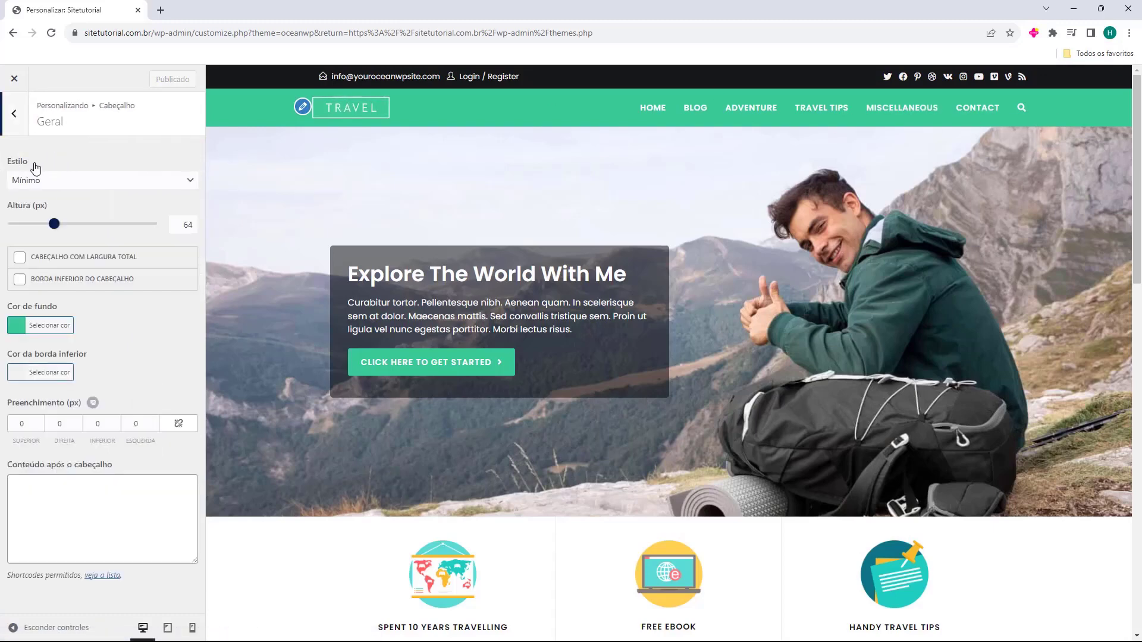
click(46, 181)
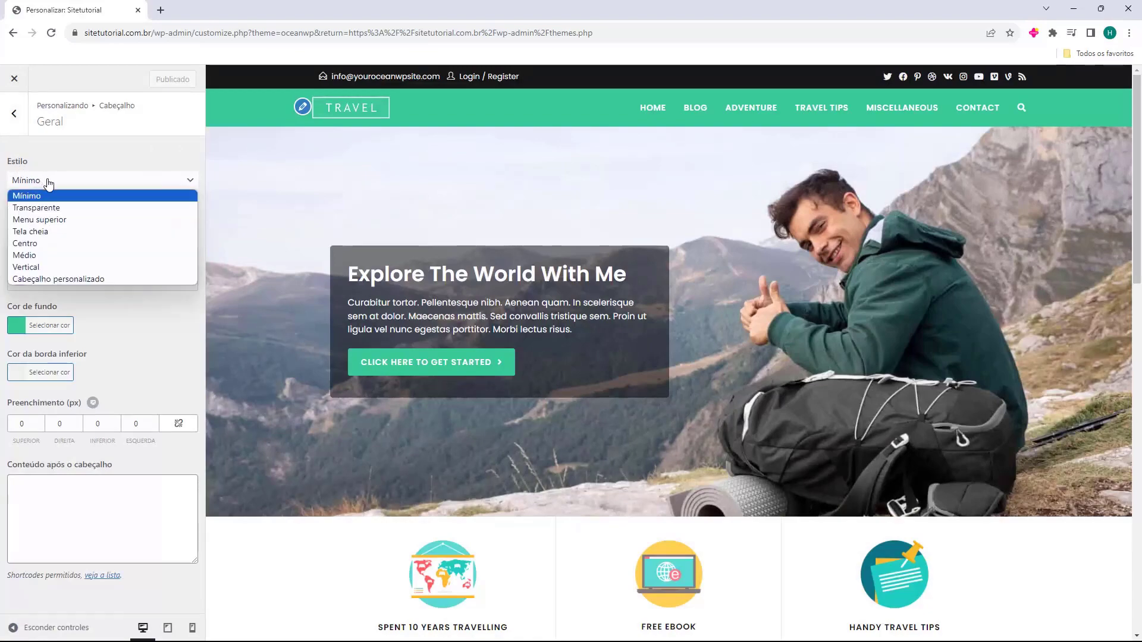
click(57, 208)
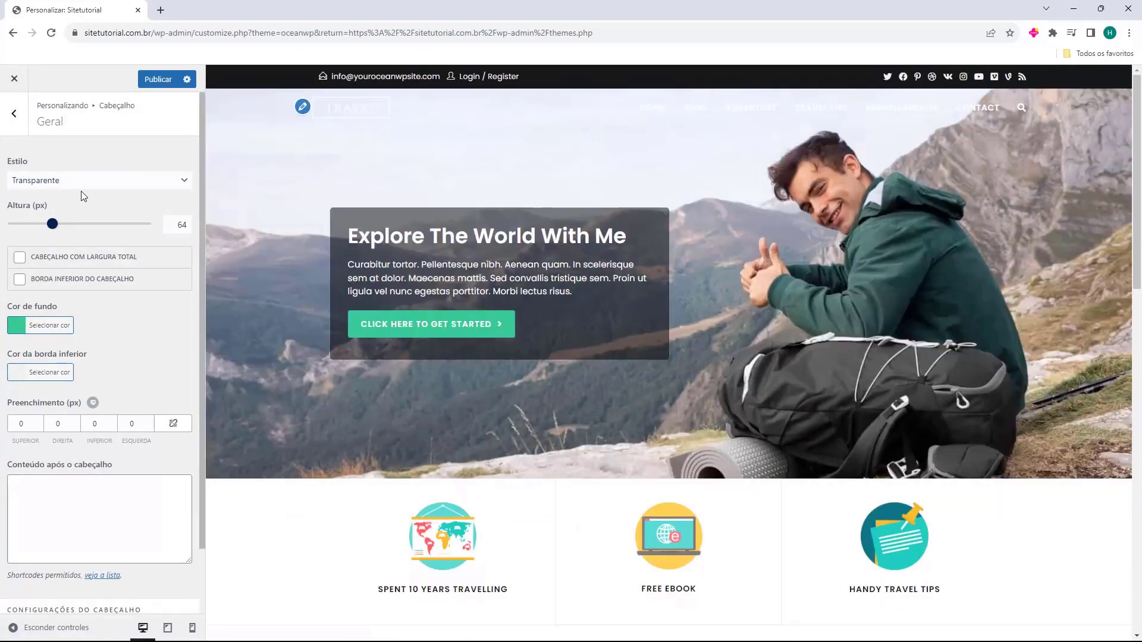
click(89, 181)
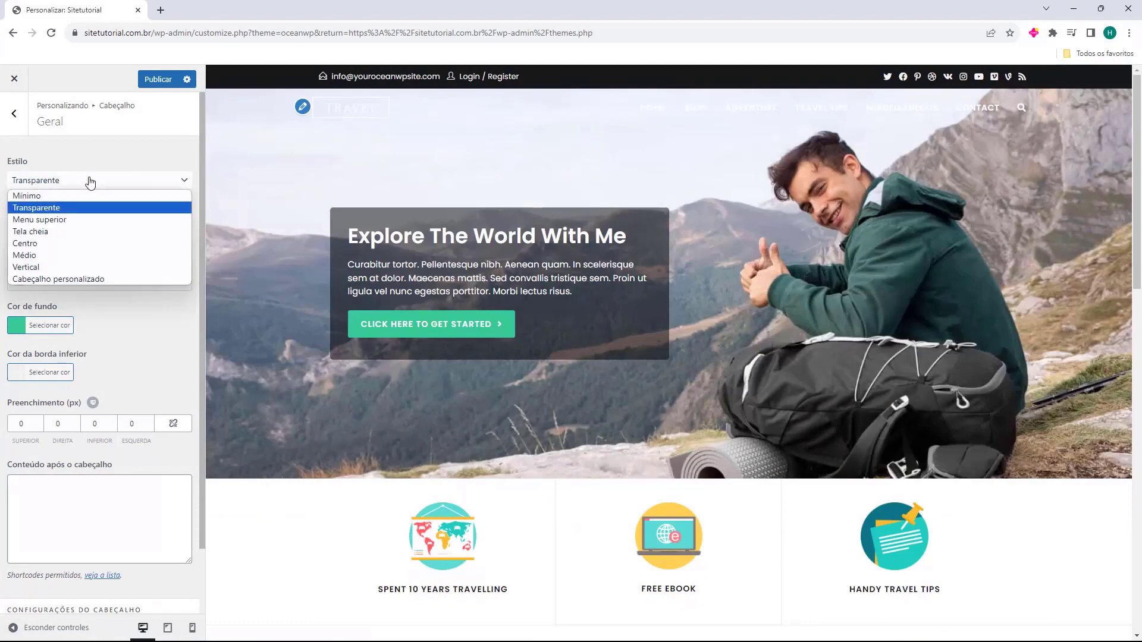
click(69, 218)
click(113, 182)
click(91, 229)
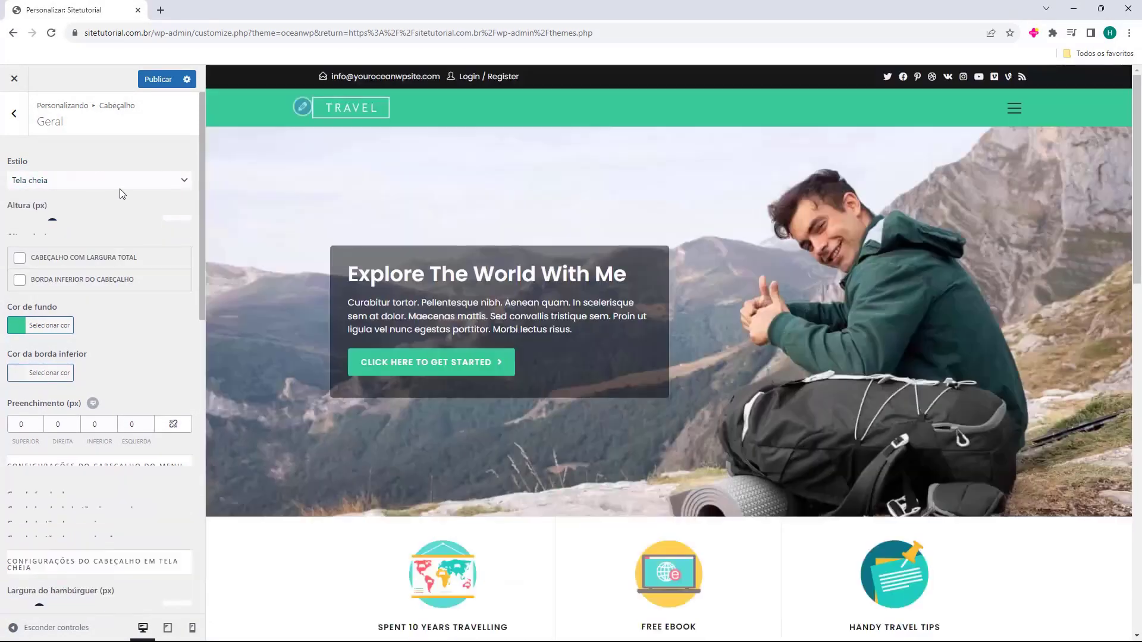
Try the Centro, Vertical and Cabeçalho personalizado styles, then settle on Mínimo
click(120, 188)
click(110, 216)
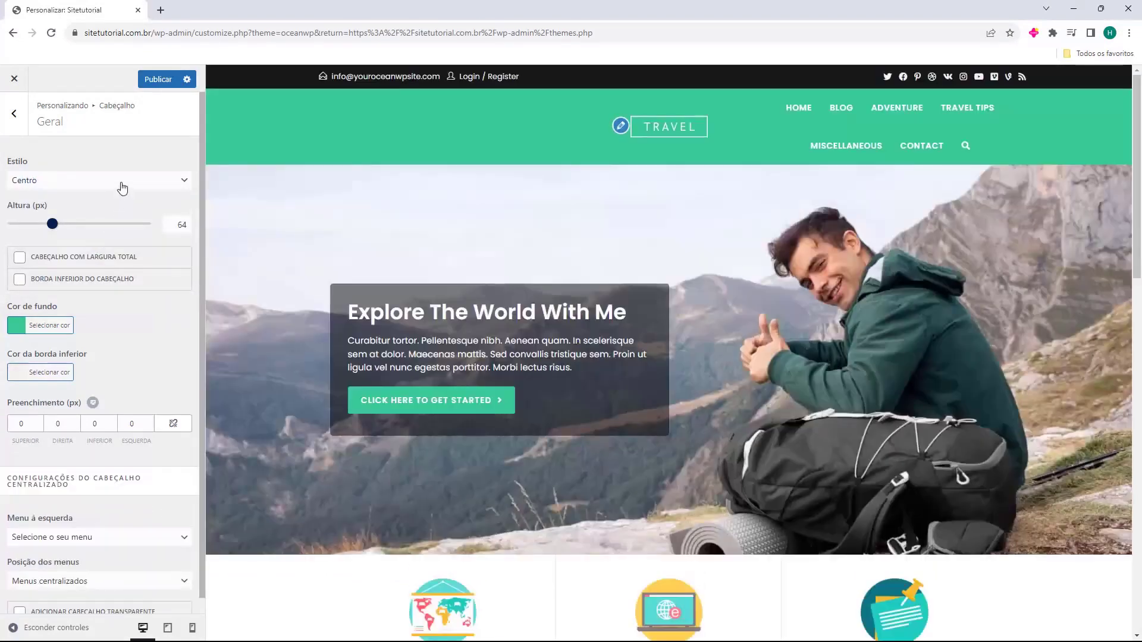
click(119, 184)
click(102, 269)
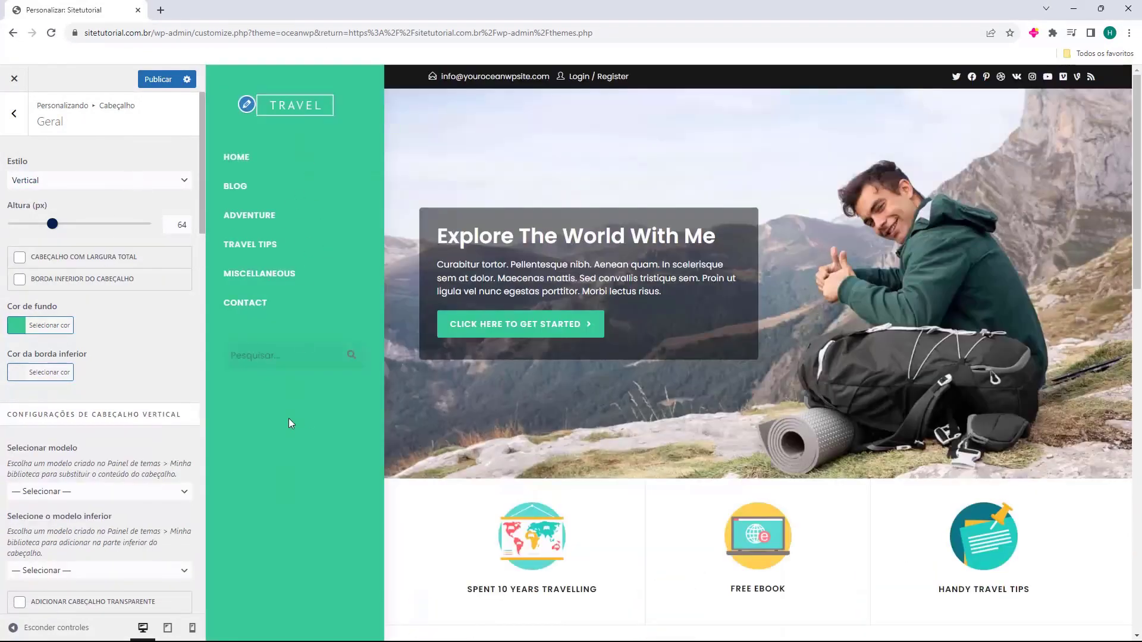
click(92, 180)
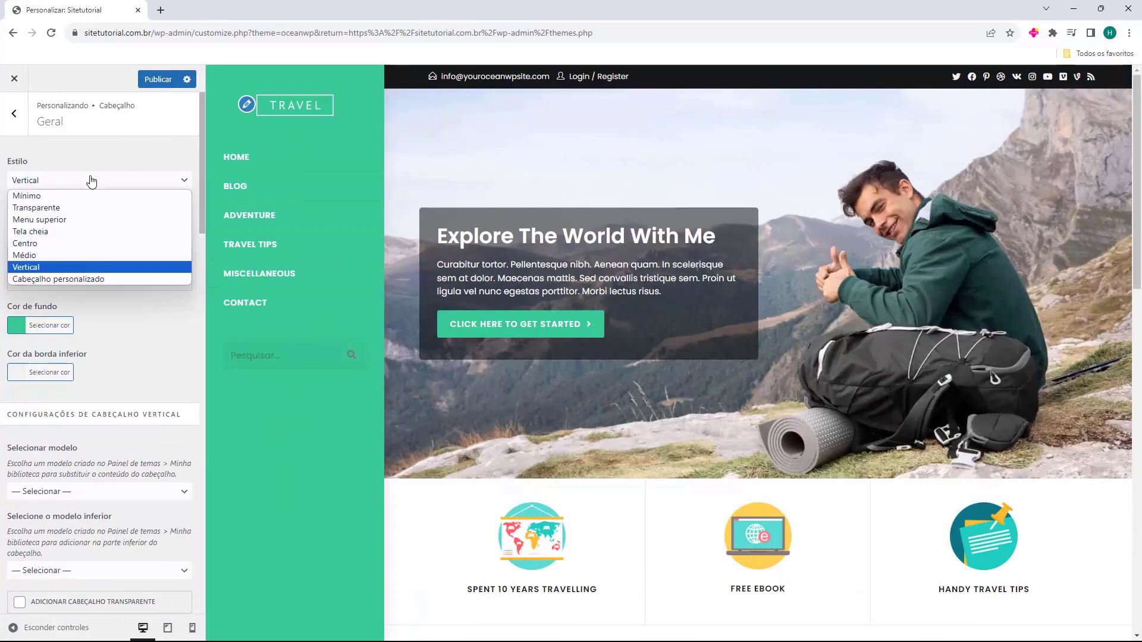
click(80, 279)
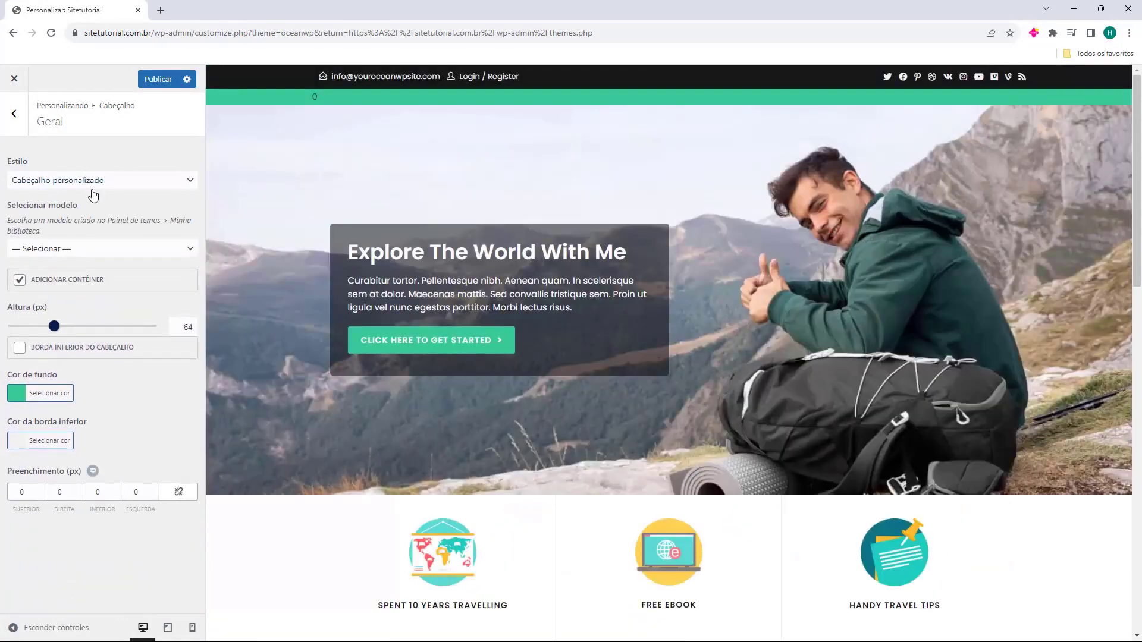
click(74, 250)
click(90, 180)
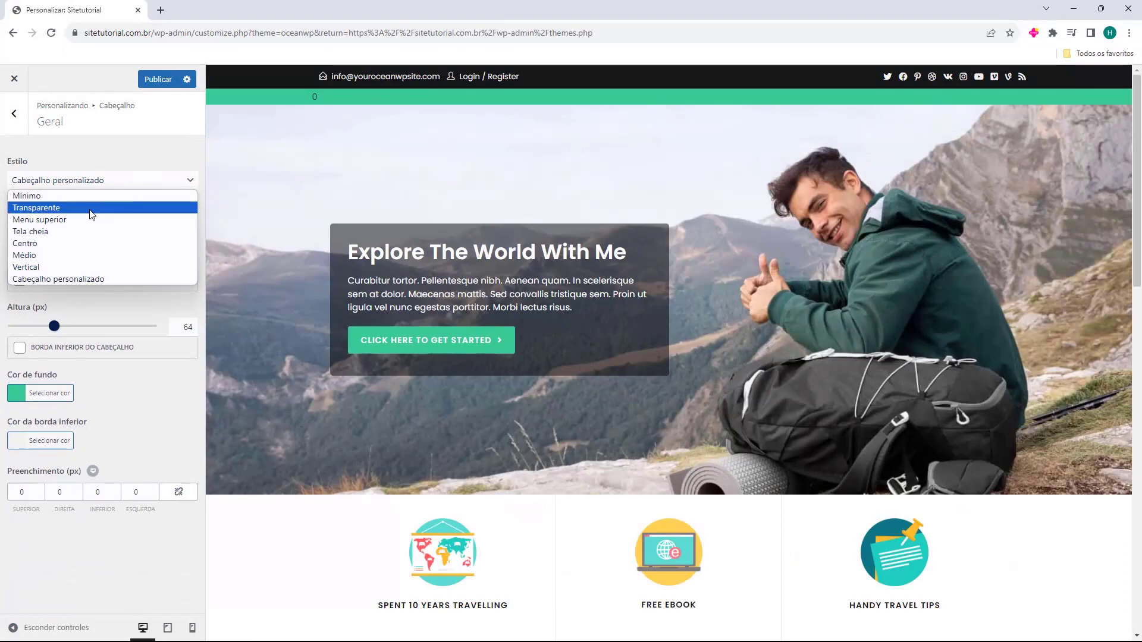
click(86, 197)
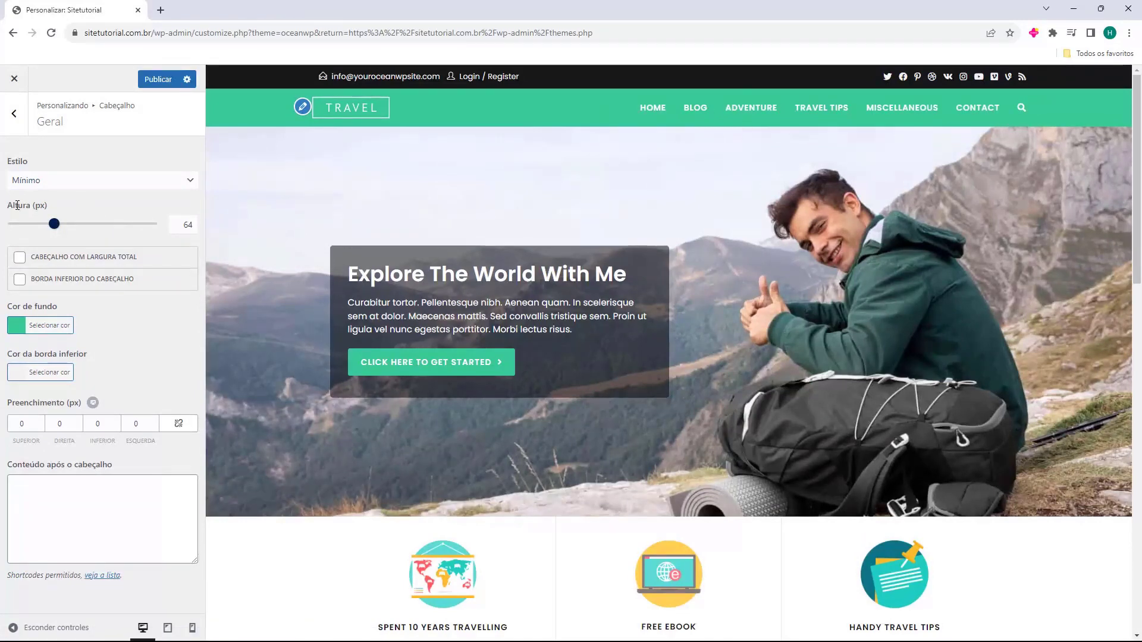
Set the header height to 64 px and keep the header at boxed width
drag(54, 224, 8, 226)
click(190, 224)
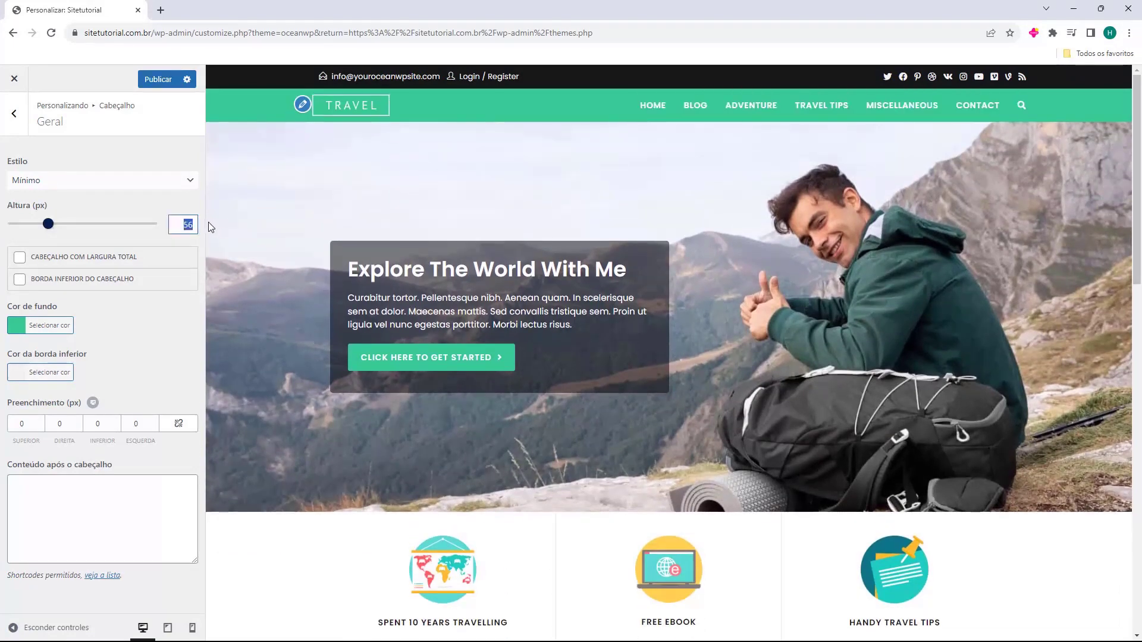
text(4)
click(77, 241)
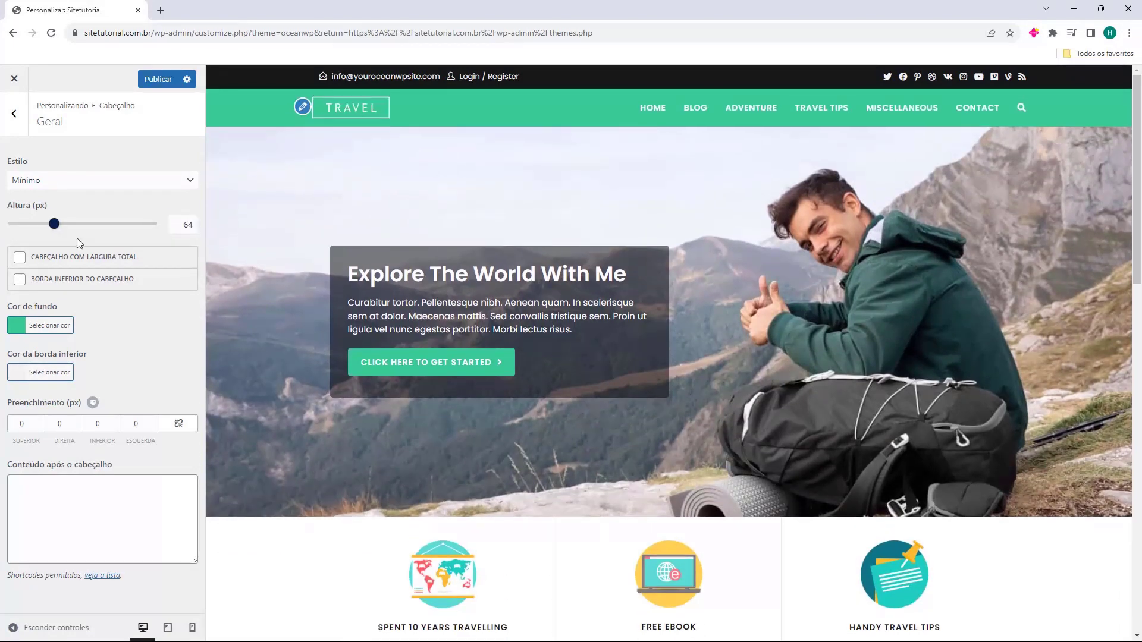
click(20, 262)
click(20, 262)
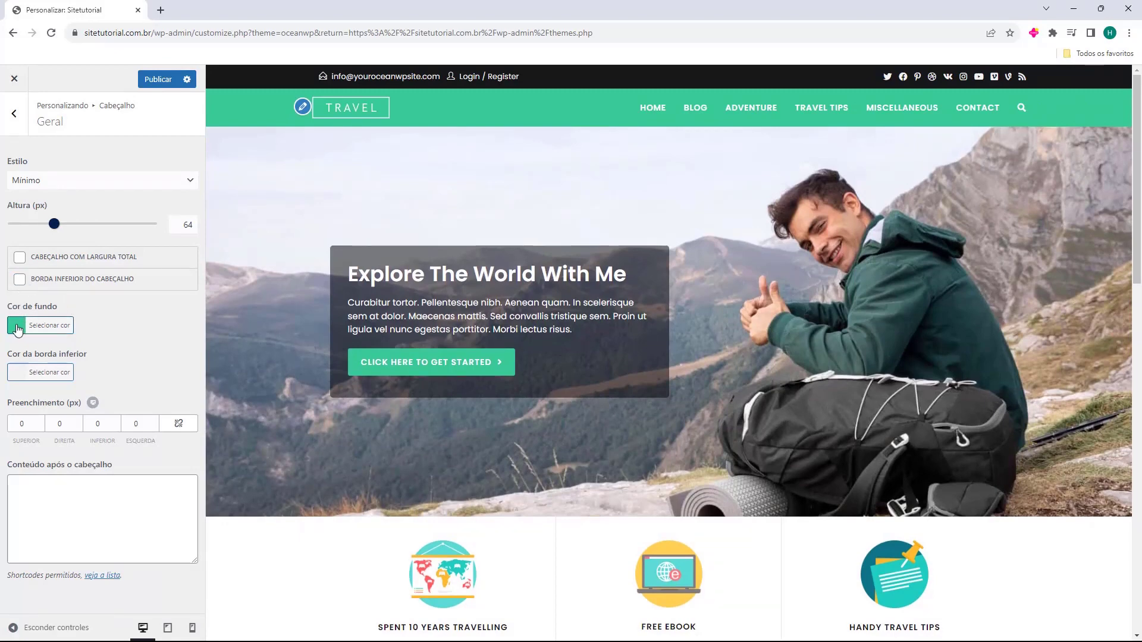
Set the header background colour to royal blue #4169e1
click(17, 327)
mouse_move(67, 391)
mouse_down()
mouse_move(68, 411)
mouse_move(87, 413)
mouse_move(56, 438)
mouse_move(62, 447)
mouse_move(55, 390)
mouse_move(49, 428)
mouse_move(109, 397)
mouse_move(45, 387)
mouse_move(35, 449)
mouse_up()
double_click(26, 348)
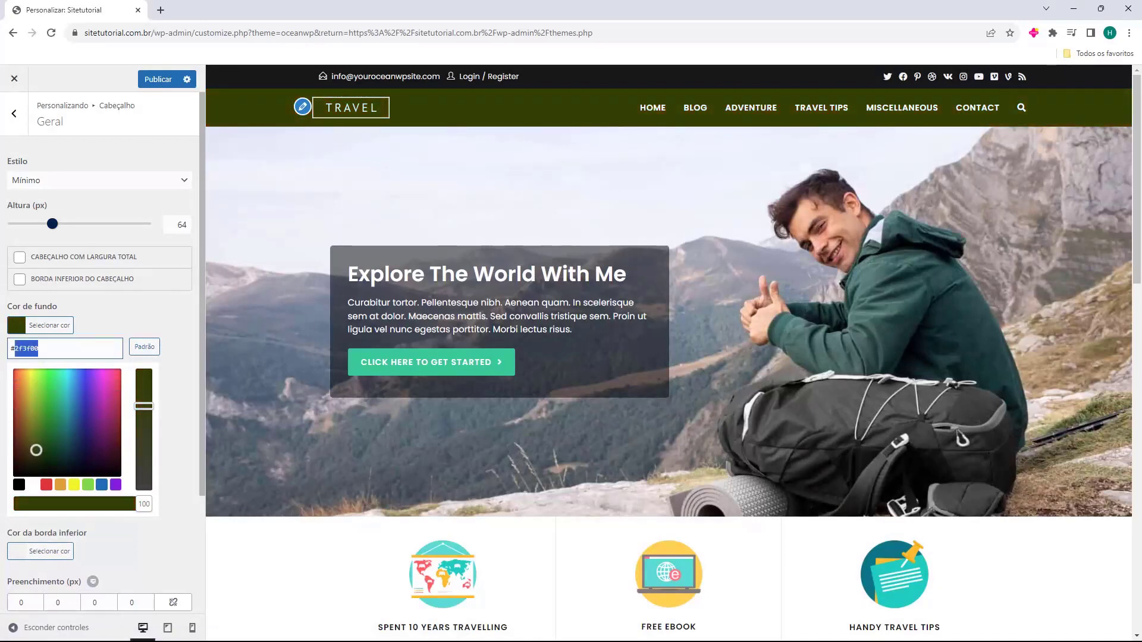
text(4169e1)
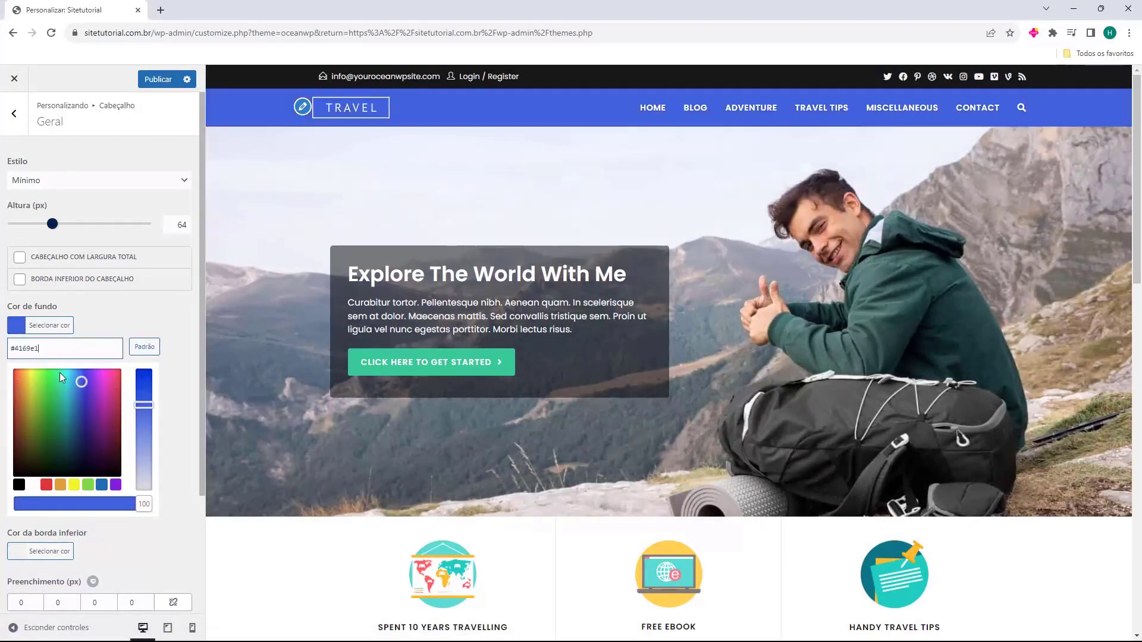
mouse_move(61, 378)
mouse_down()
mouse_move(44, 385)
mouse_move(35, 452)
mouse_move(71, 422)
mouse_up()
double_click(28, 350)
text(4169e1)
click(138, 289)
Try a bottom border and 8 px top padding, revert both, and return to the header sections
click(20, 279)
click(20, 284)
click(40, 420)
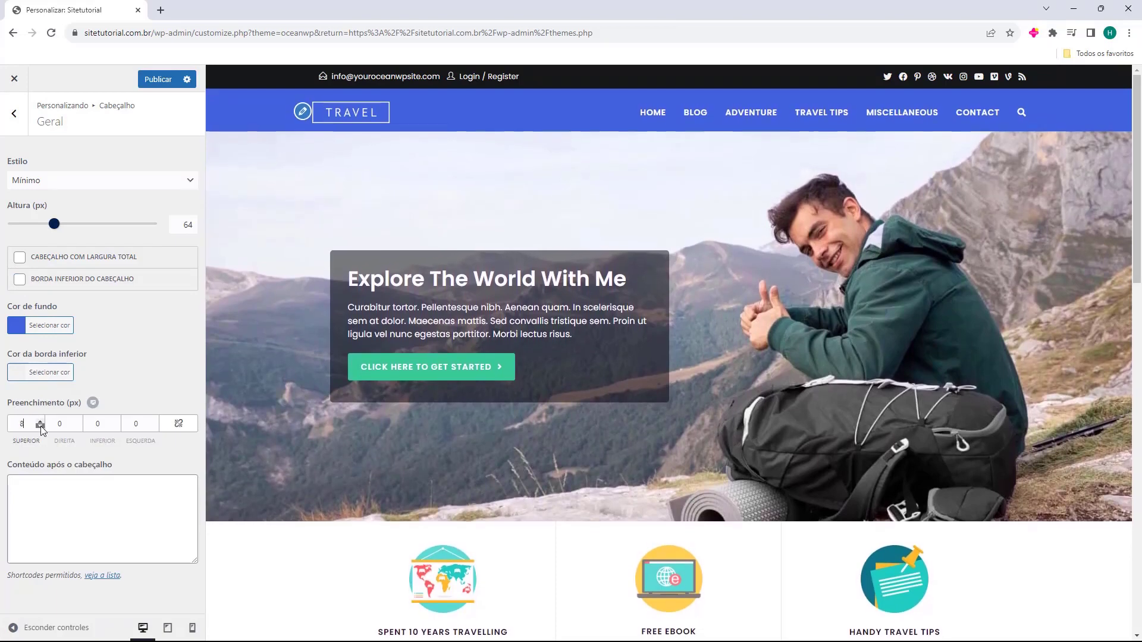
click(40, 427)
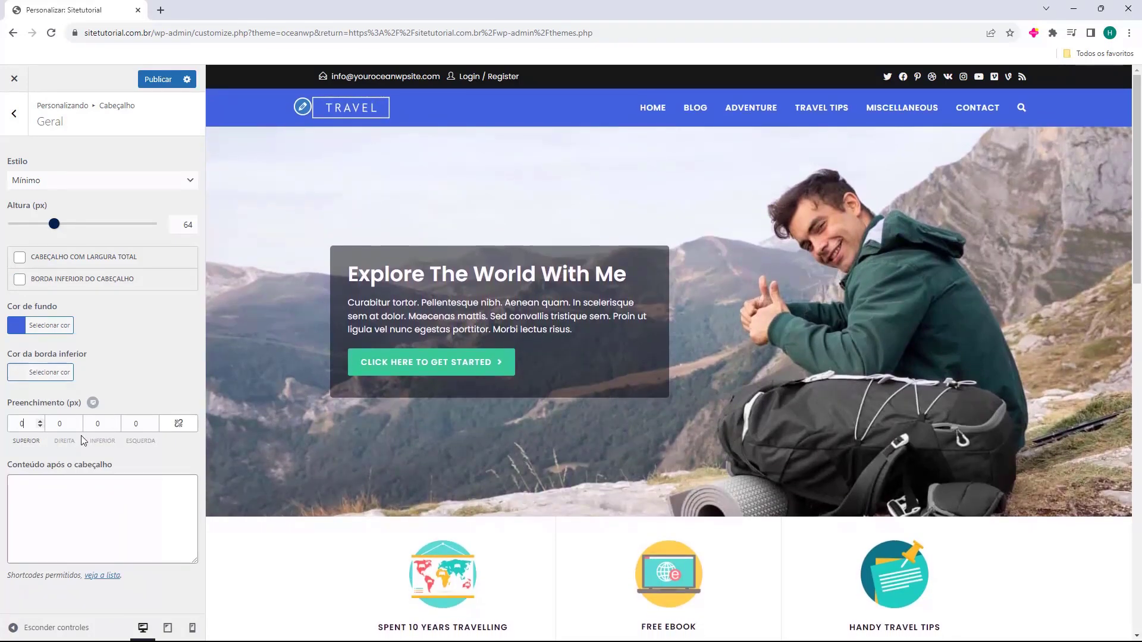
key(Escape)
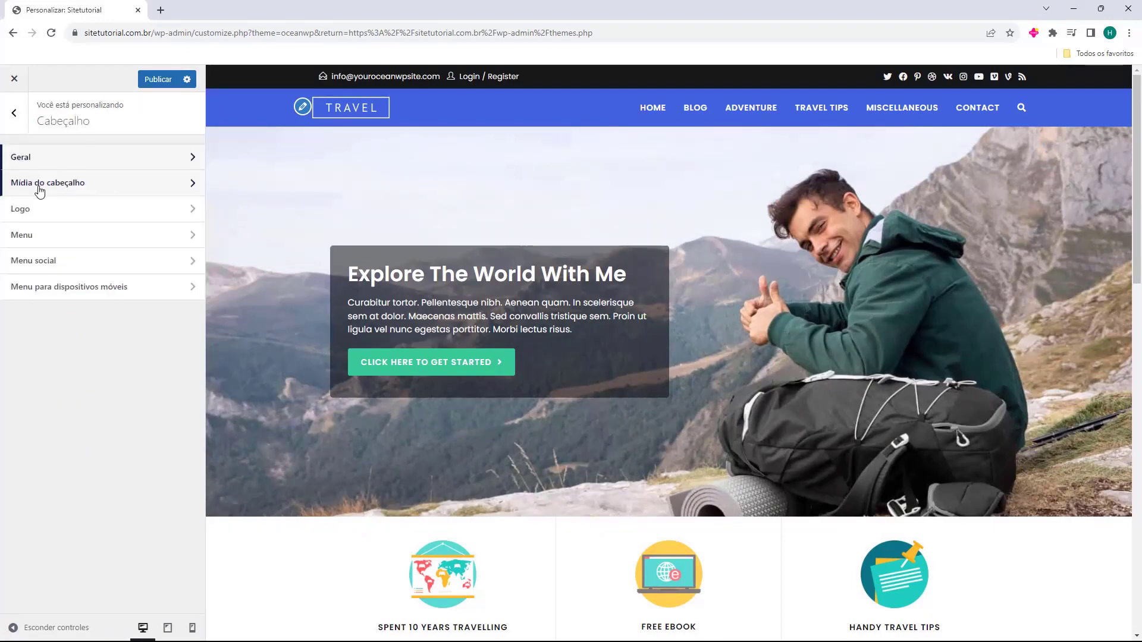
Check Mídia do cabeçalho, then remove the TRAVEL logo under Logo
click(56, 185)
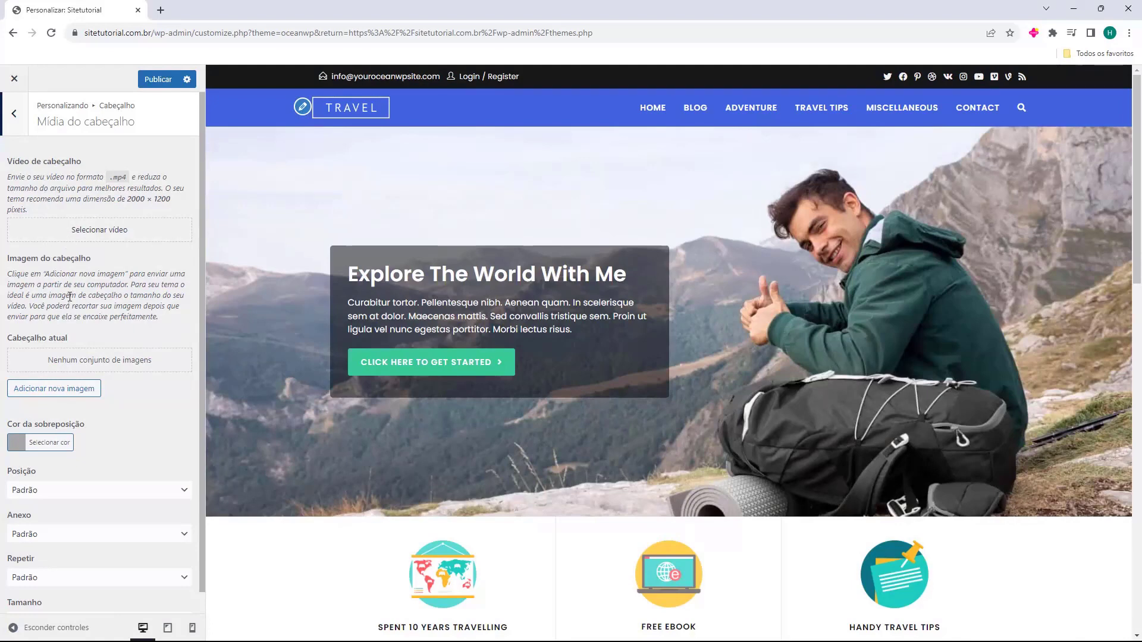
click(23, 128)
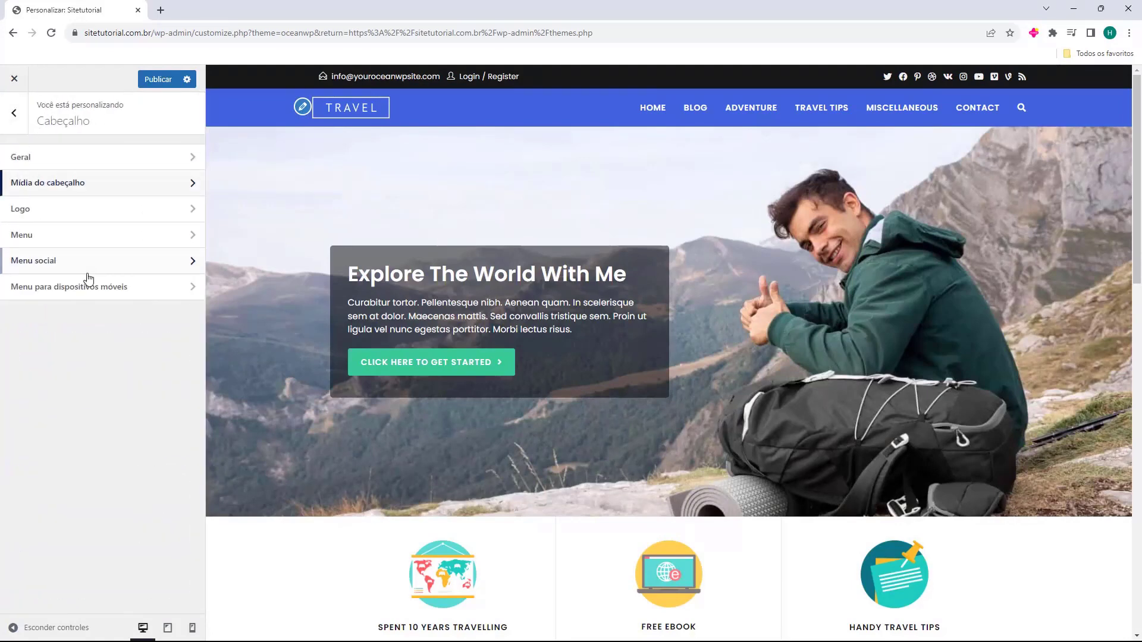
click(42, 214)
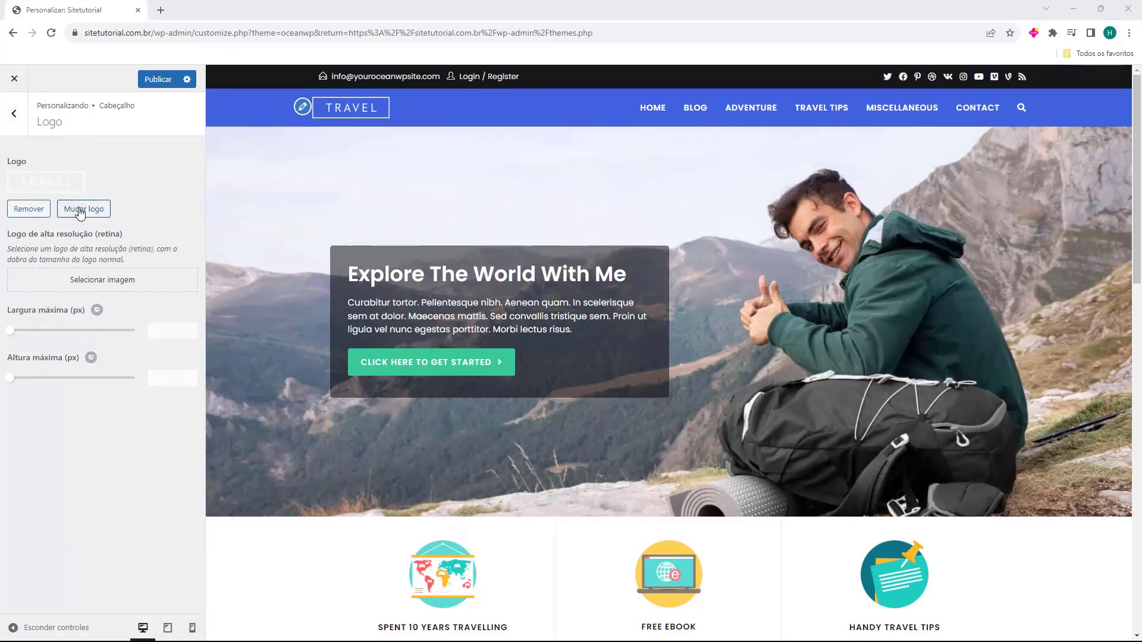
click(34, 213)
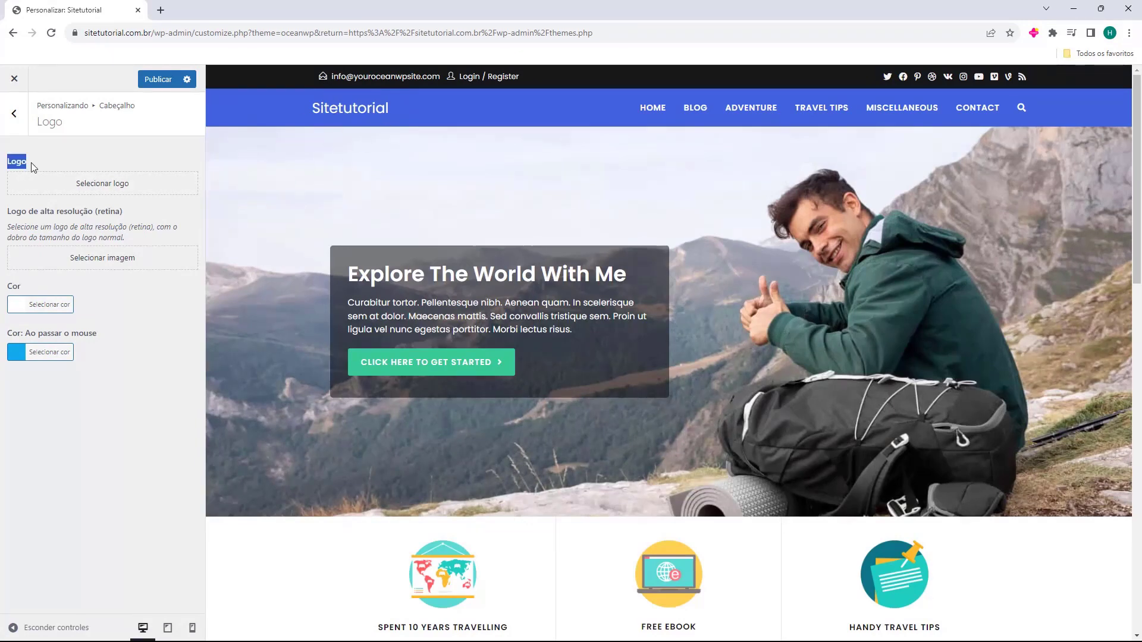
Upload Logo Sitetutorial.png as the logo and crop it to the image's full width
click(96, 186)
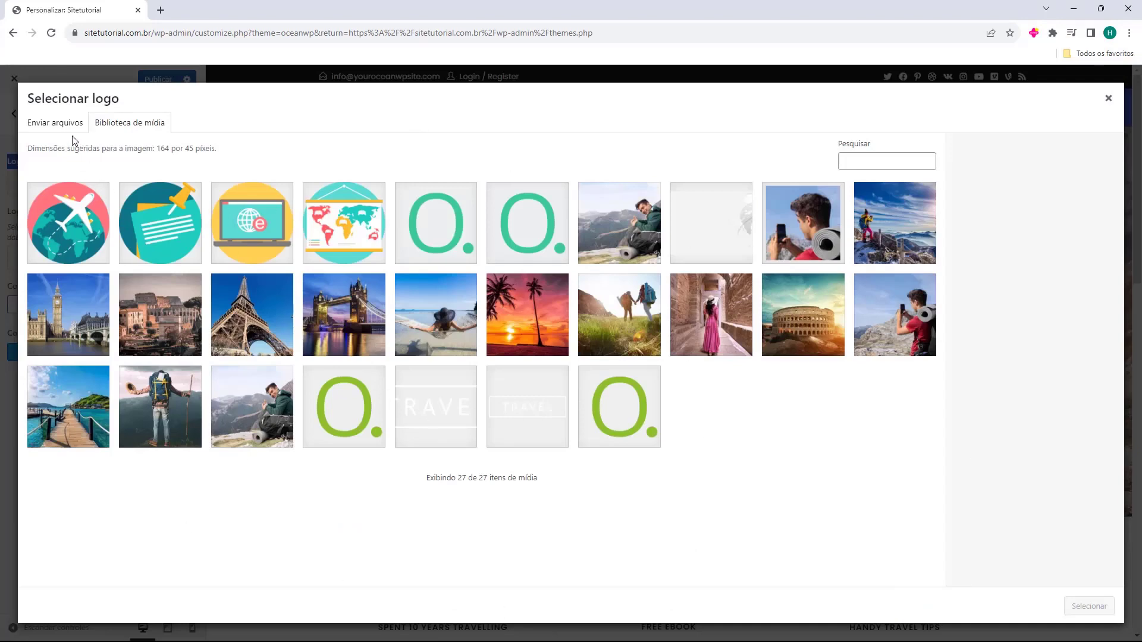
click(48, 125)
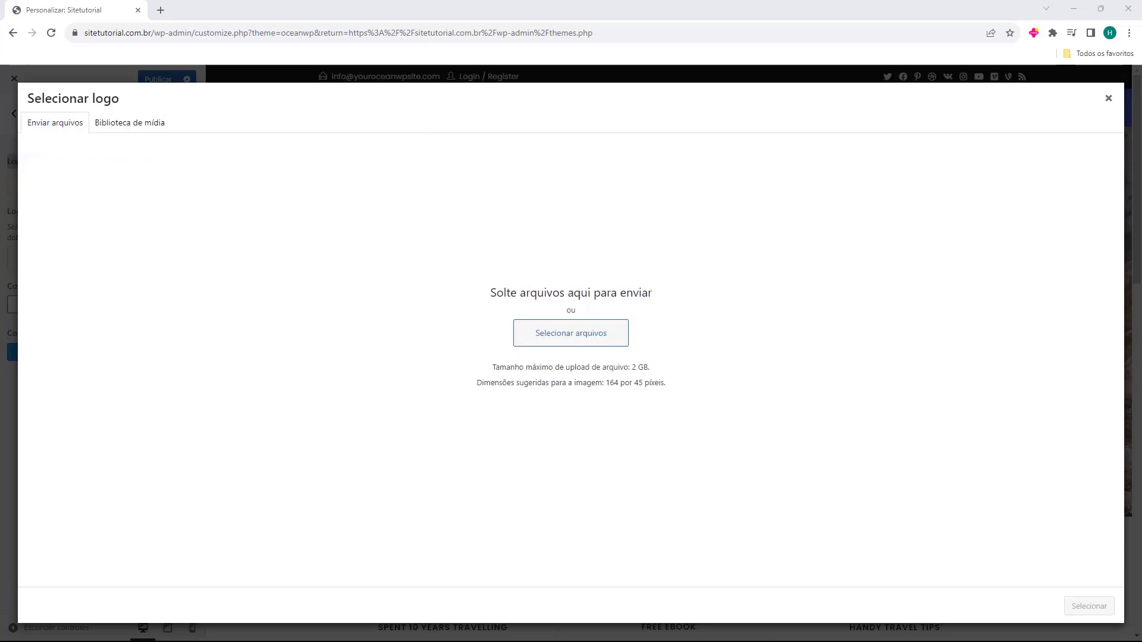
drag(140, 424, 548, 287)
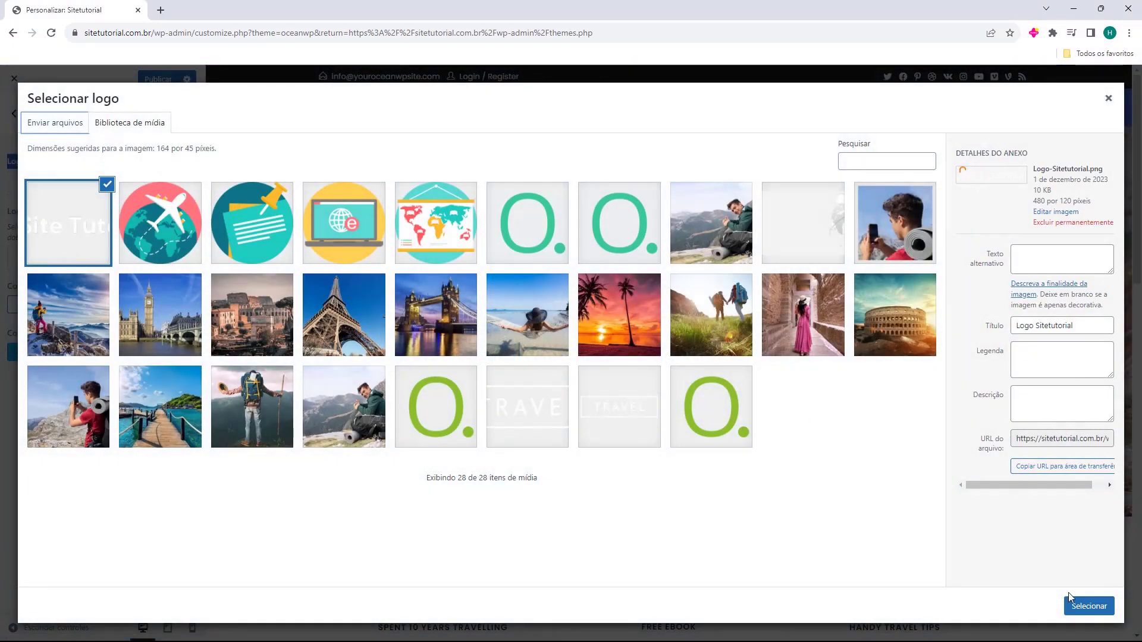
click(1087, 606)
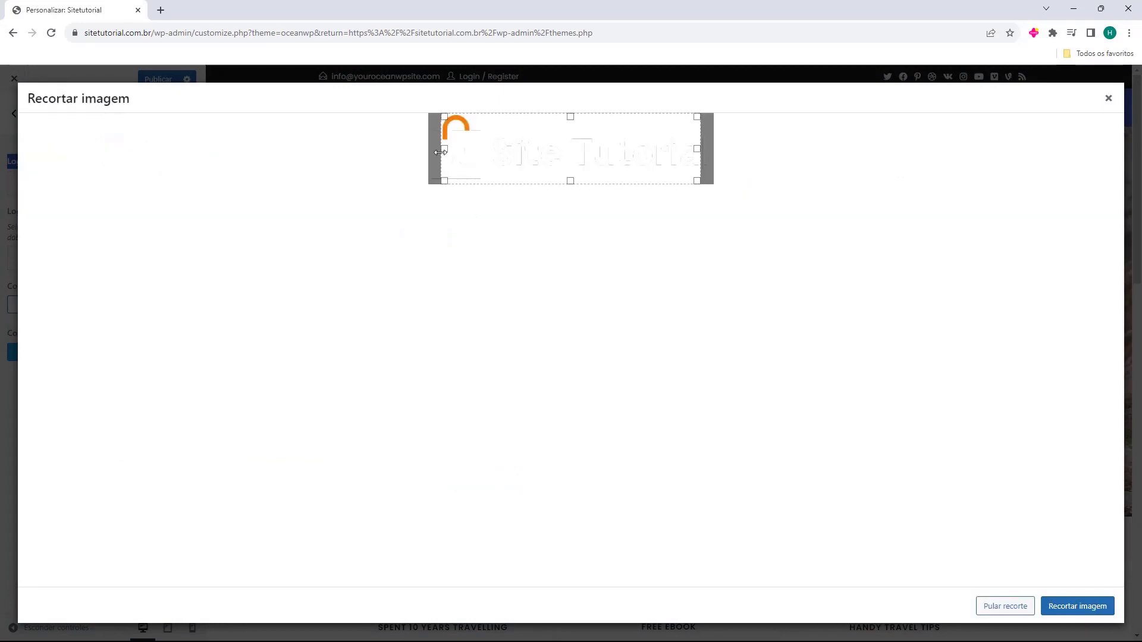
drag(444, 156, 432, 156)
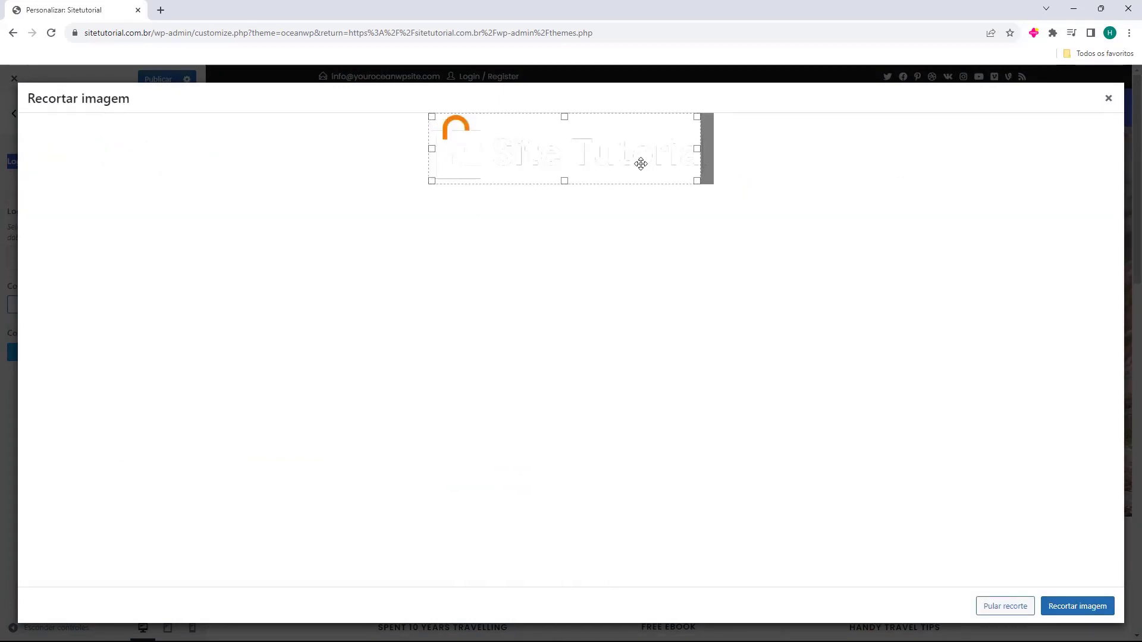
drag(698, 149, 757, 155)
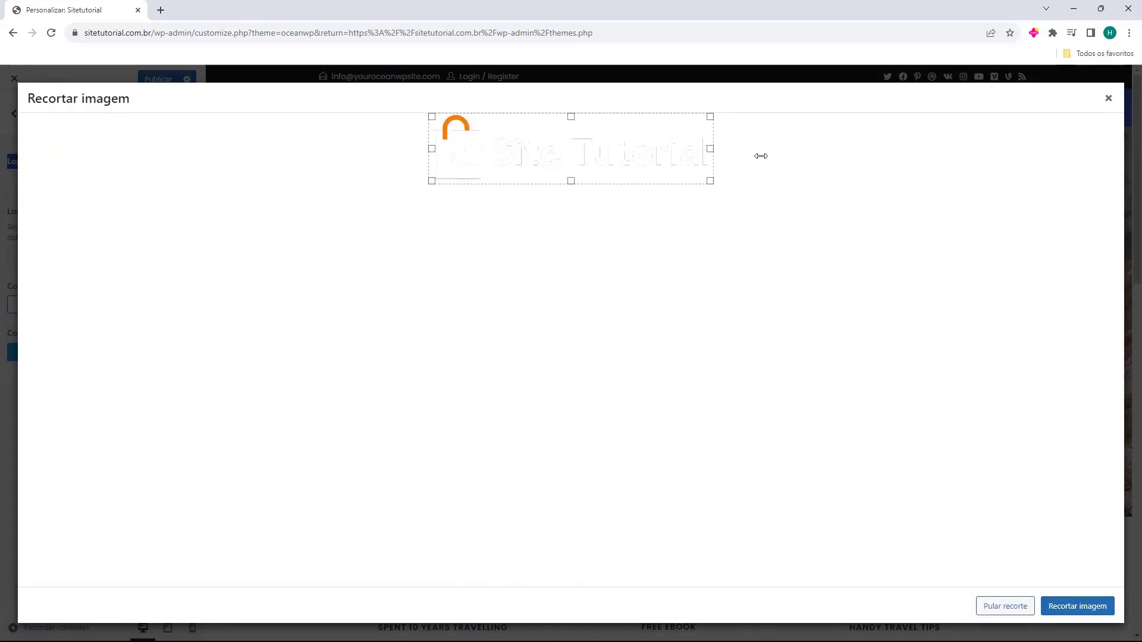
click(1074, 612)
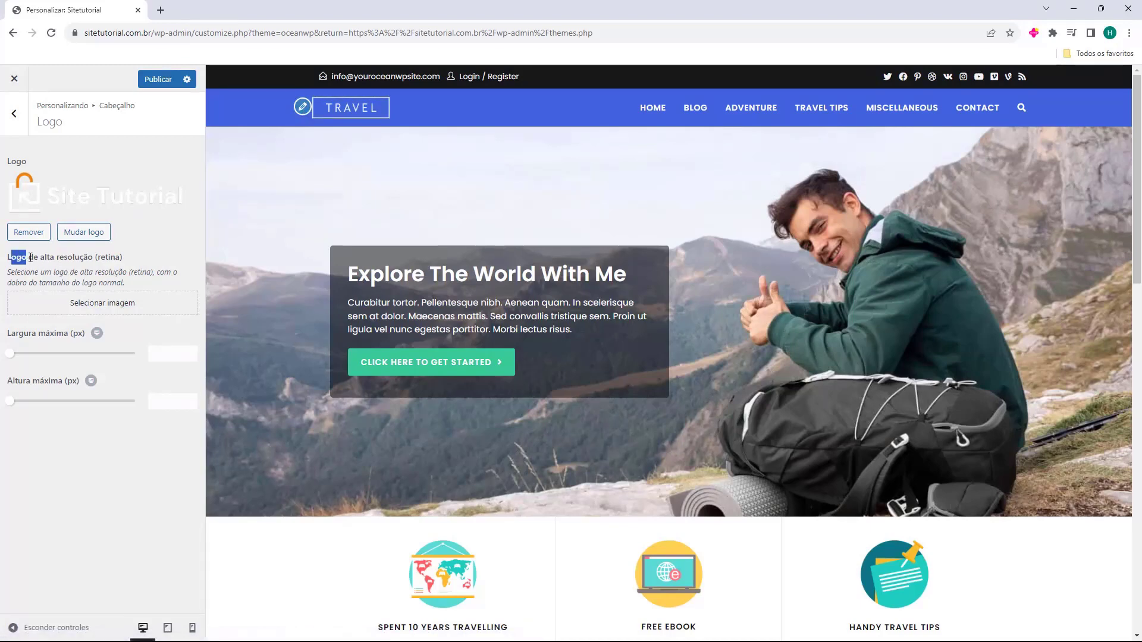
Use the cropped Site Tutorial image as the retina logo
click(77, 304)
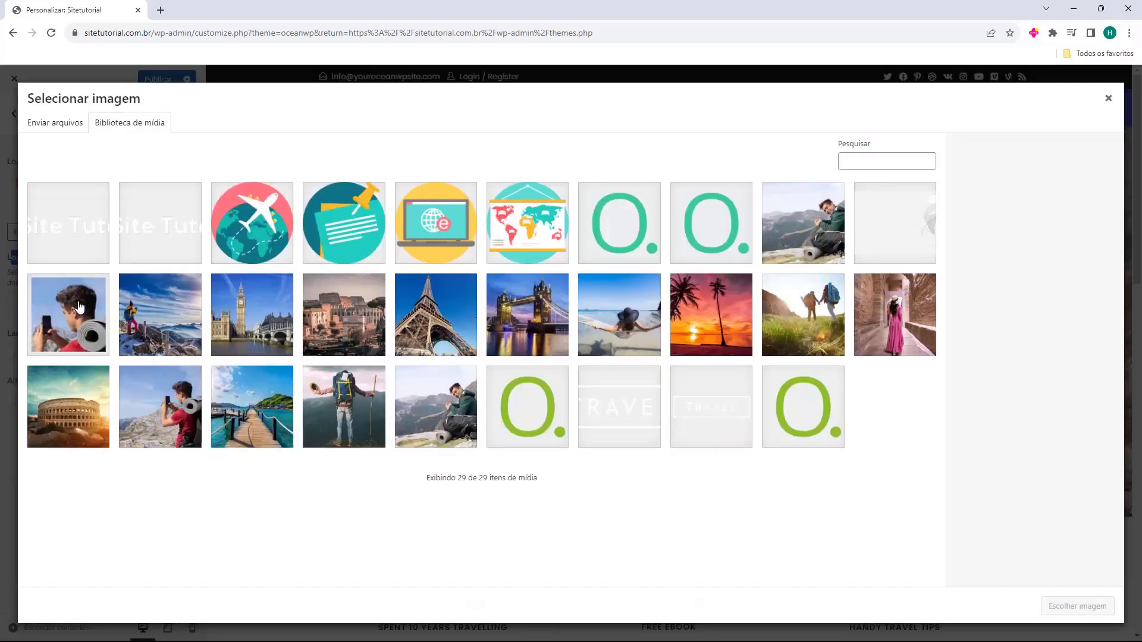
click(78, 239)
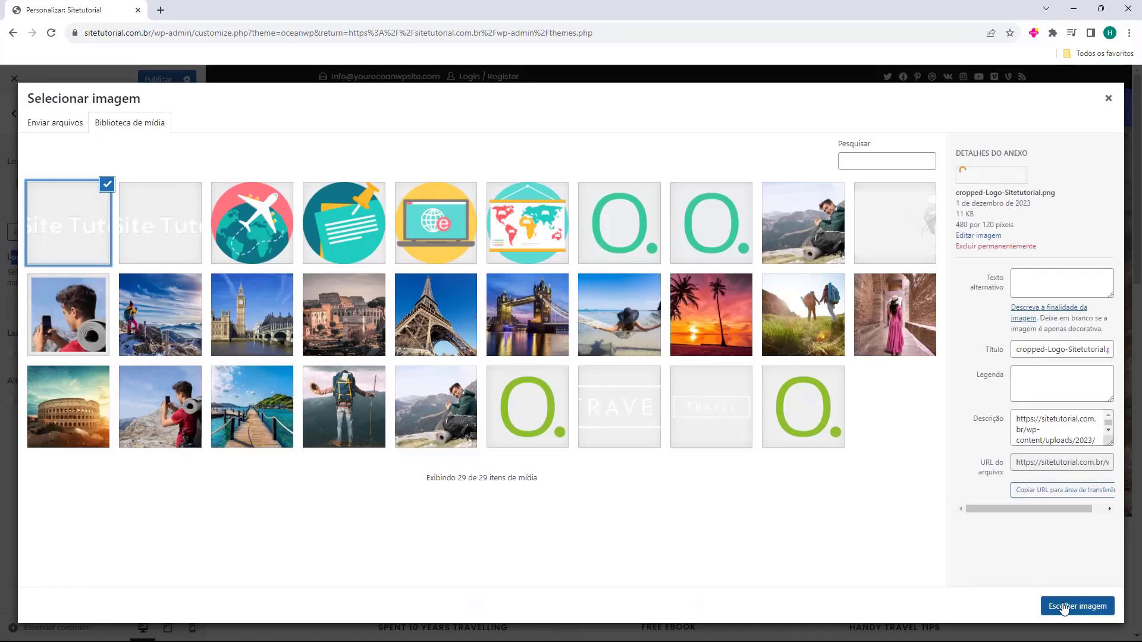
click(1064, 606)
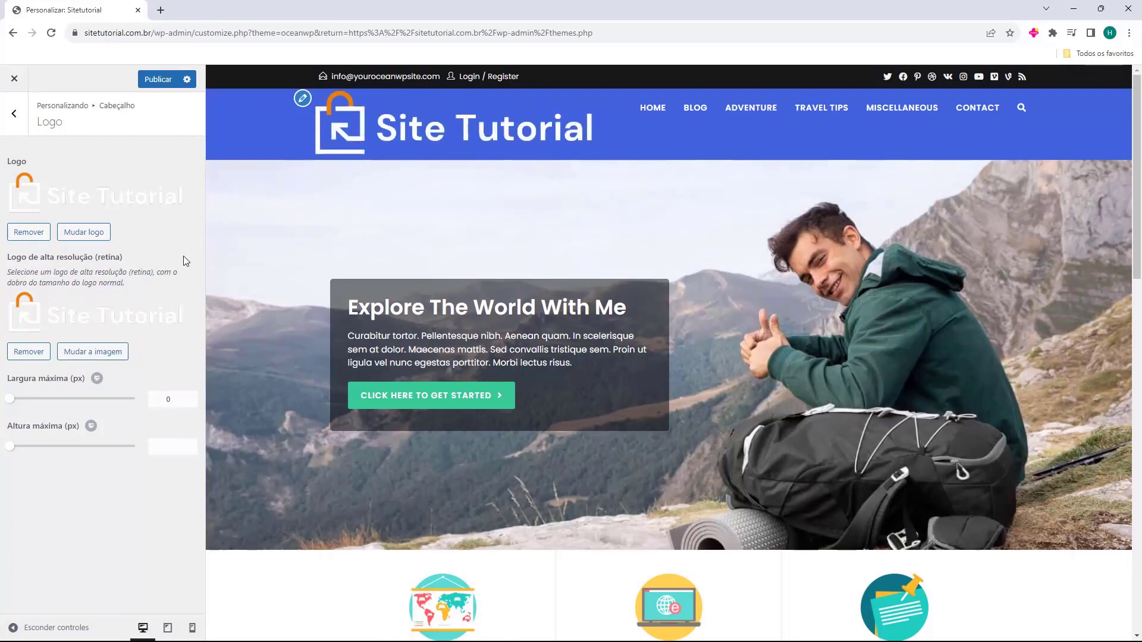
Set the logo's maximum width to 190 px and return to the header sections
drag(15, 382, 58, 406)
click(193, 402)
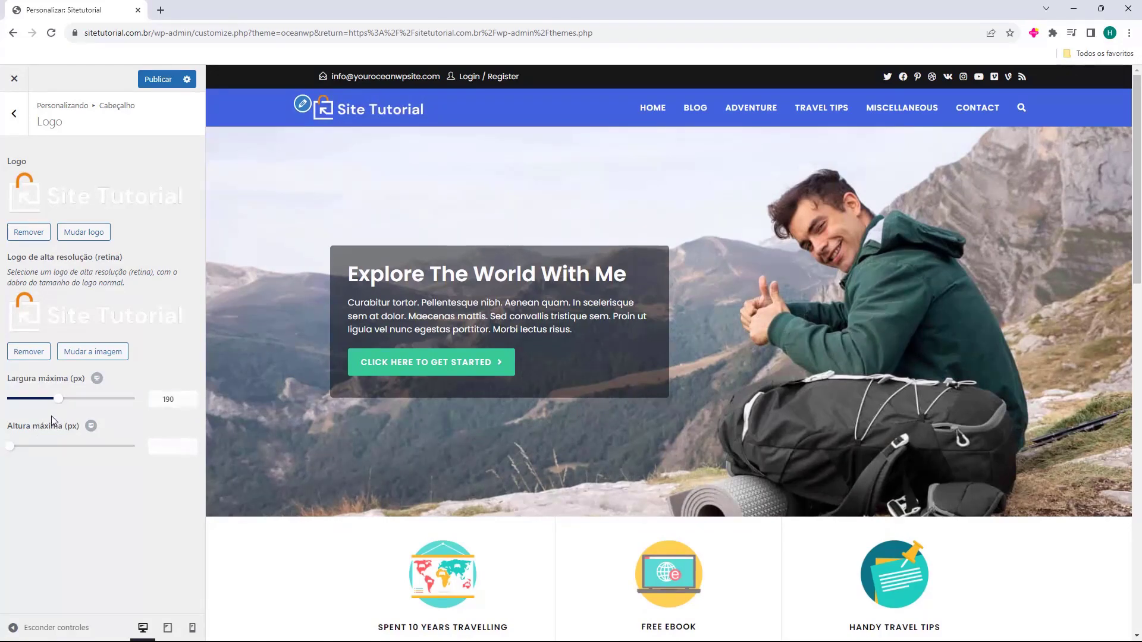
click(14, 113)
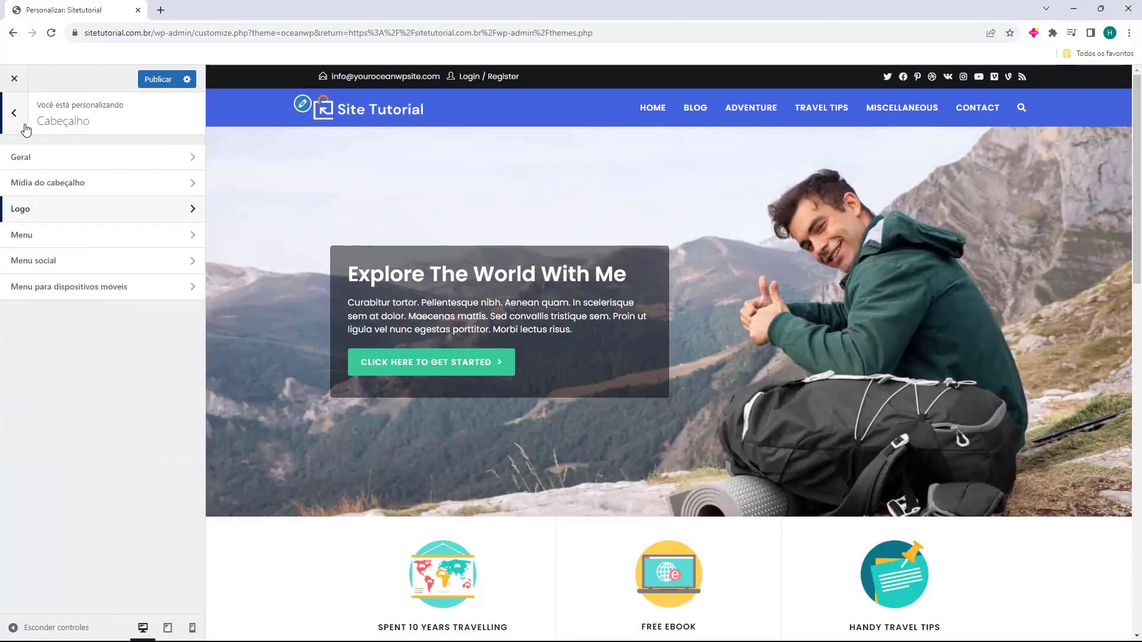
In Menu settings, try centre and left menu positions, then keep it on the right
click(46, 244)
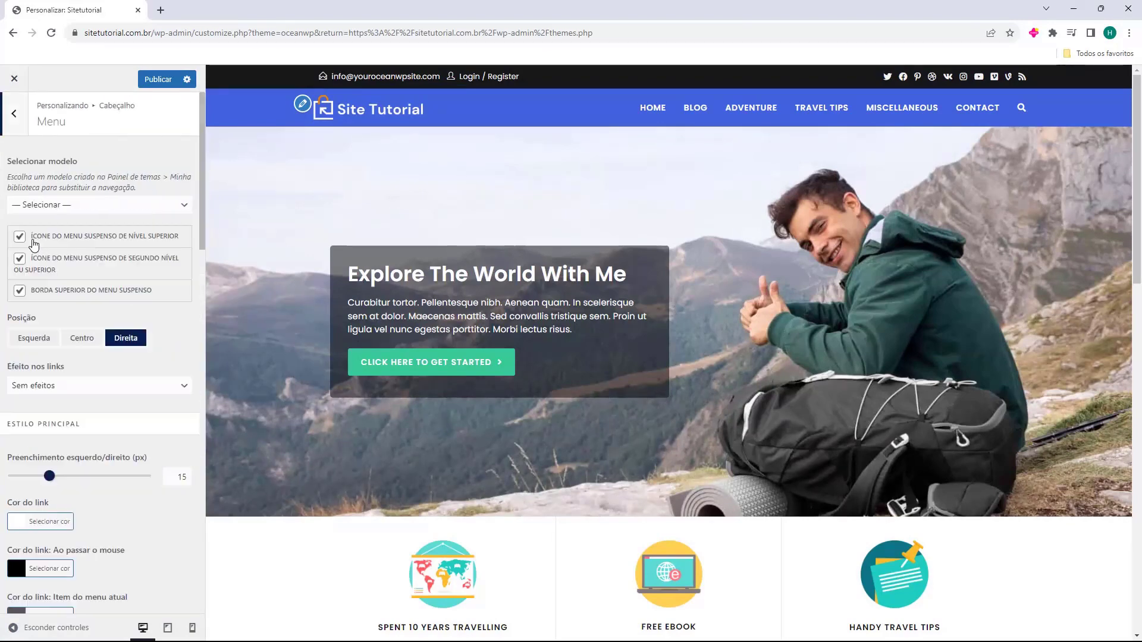
click(89, 205)
click(90, 205)
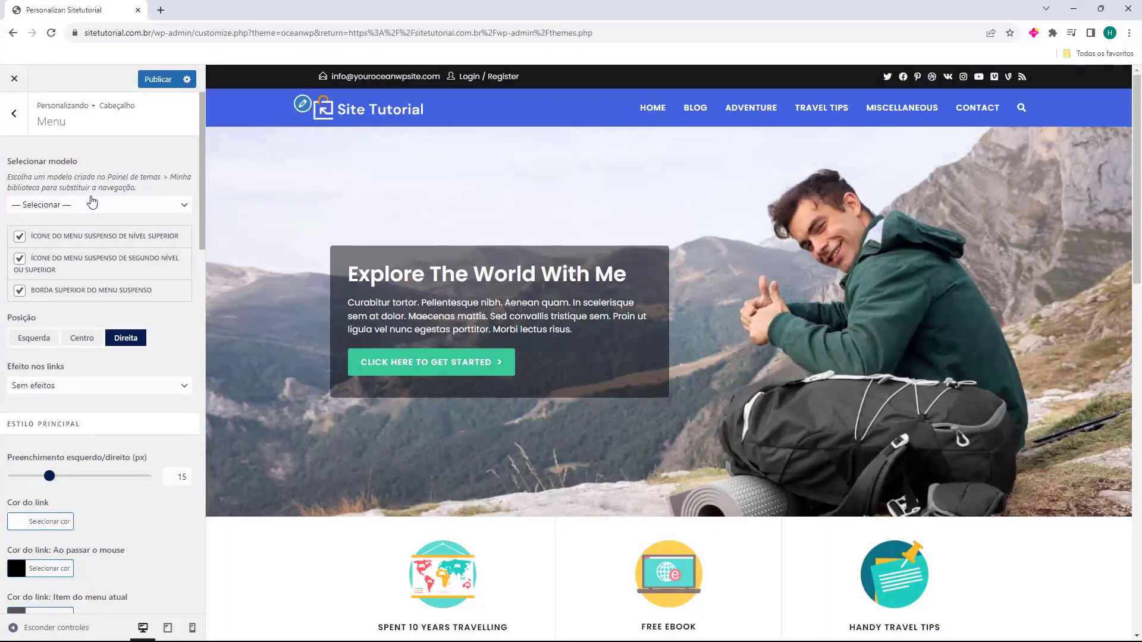
scroll(101, 202, down, 15)
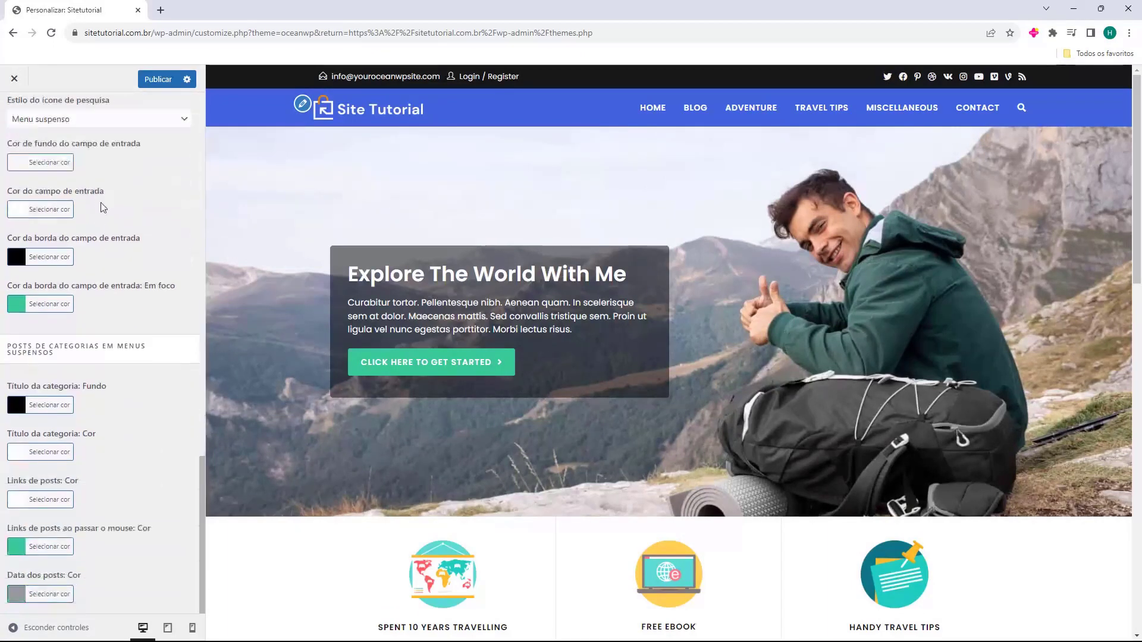
scroll(103, 206, up, 15)
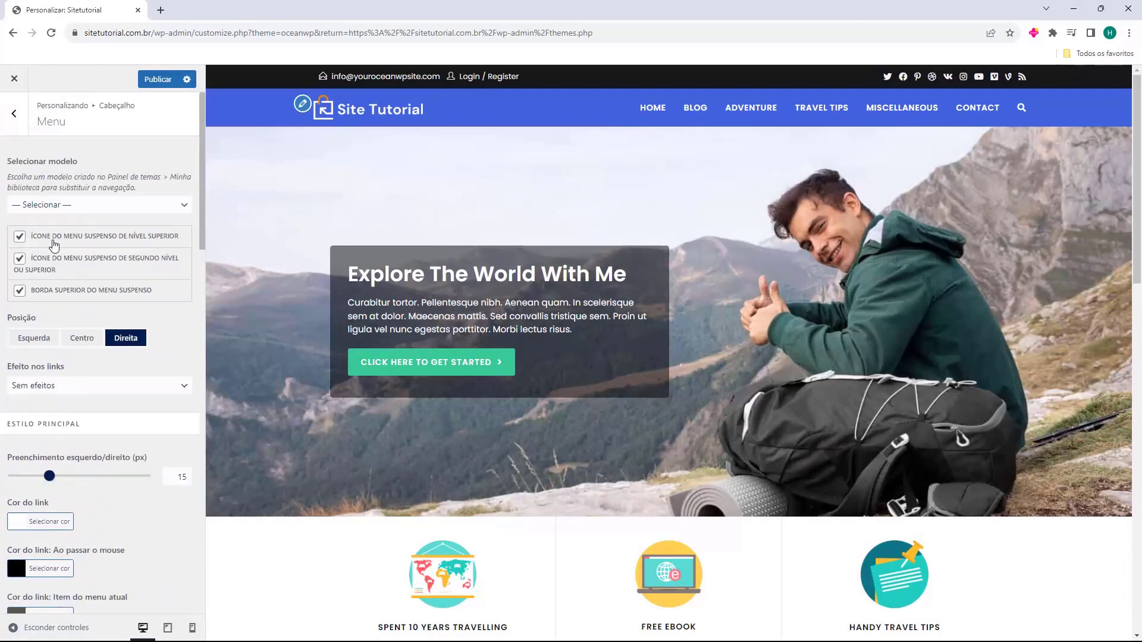
click(72, 339)
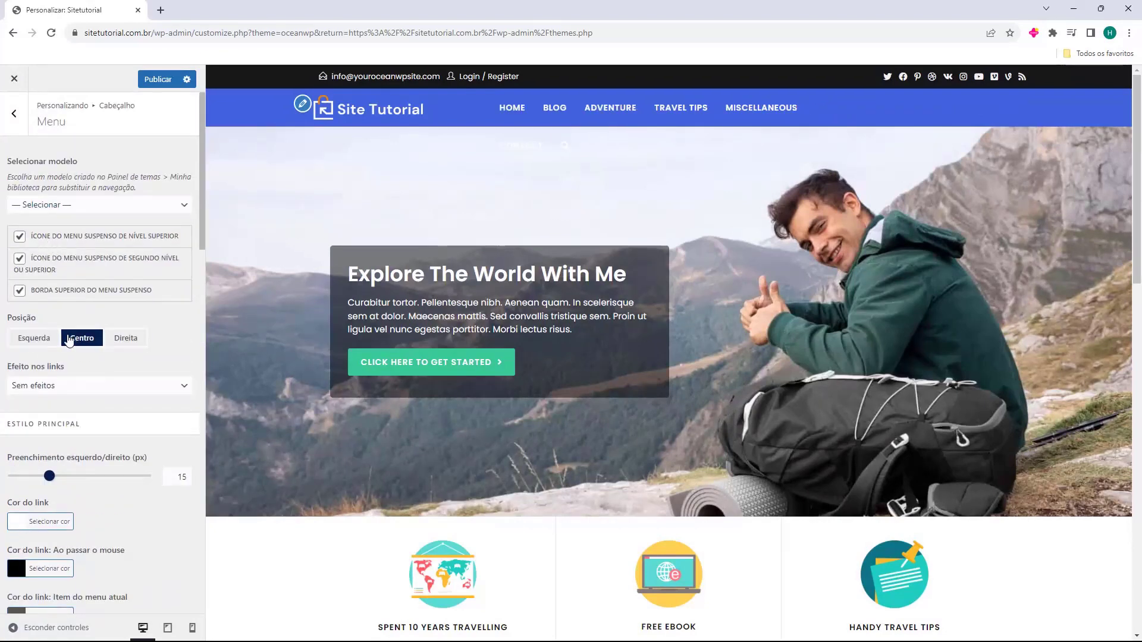
click(34, 338)
click(138, 341)
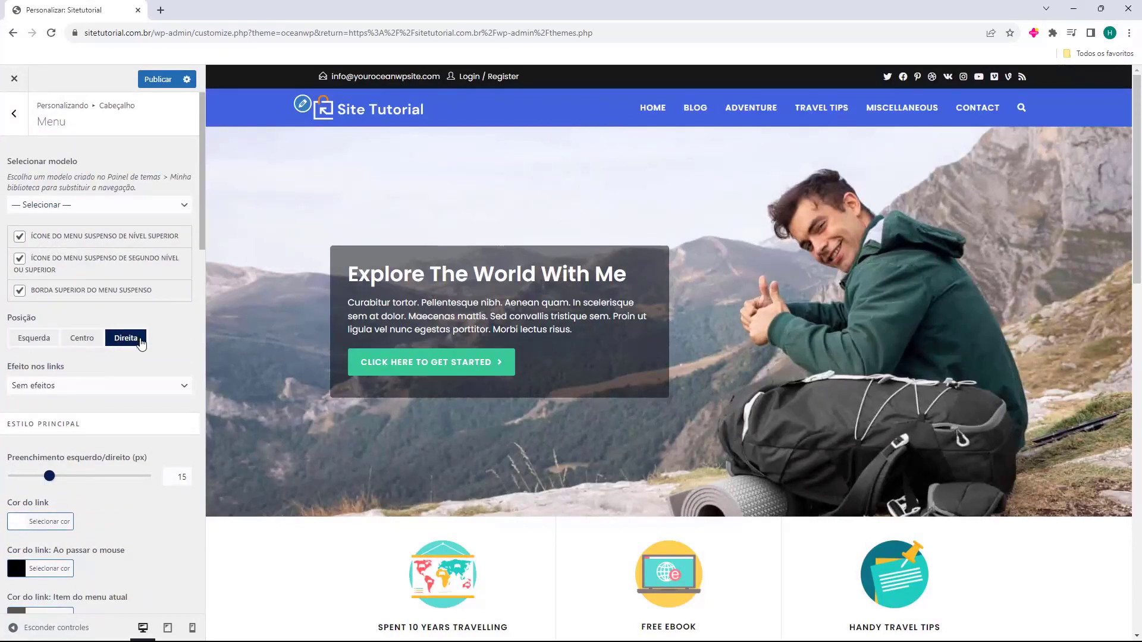
Keep the dropdown arrow icon enabled, test underline link effects, and settle on Sem efeitos
click(19, 237)
click(19, 238)
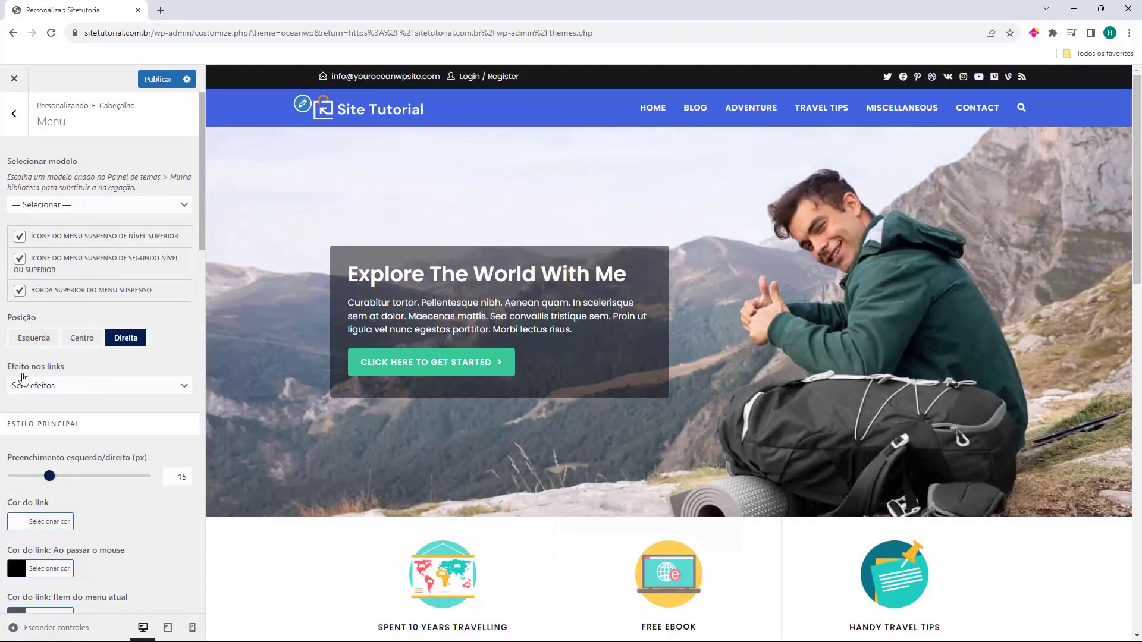
click(52, 388)
click(68, 412)
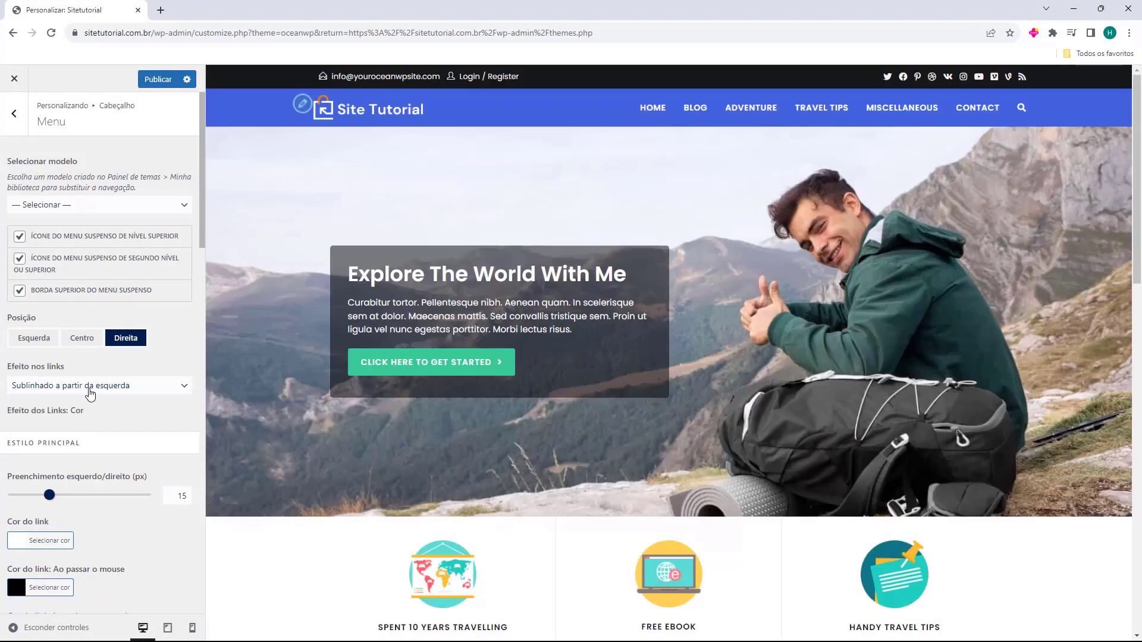
click(92, 390)
click(77, 428)
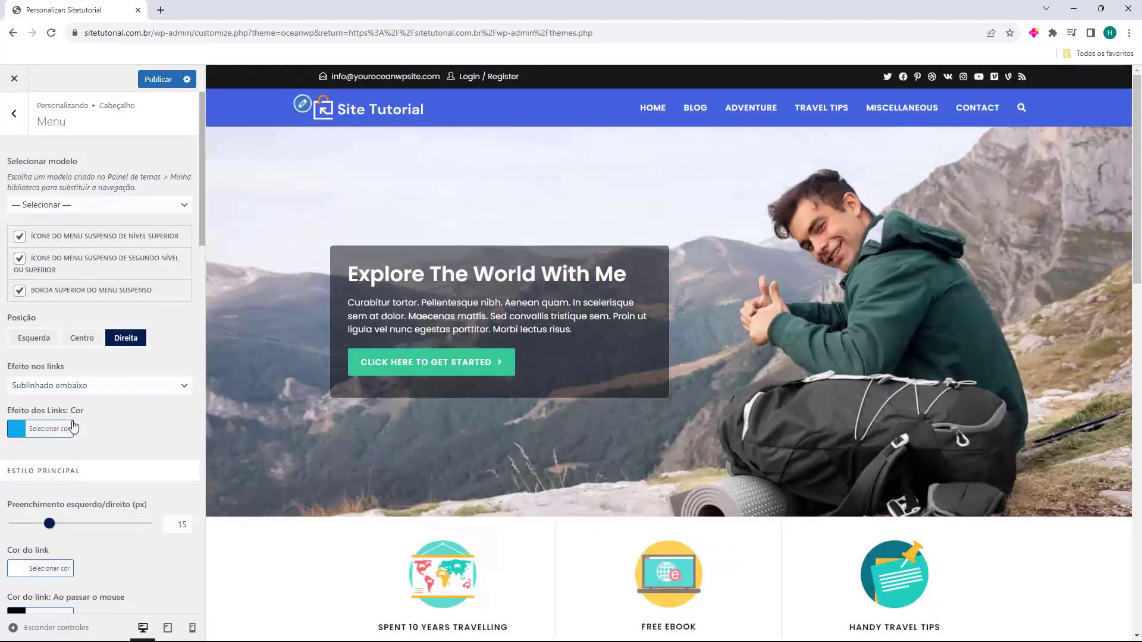
click(85, 387)
click(76, 398)
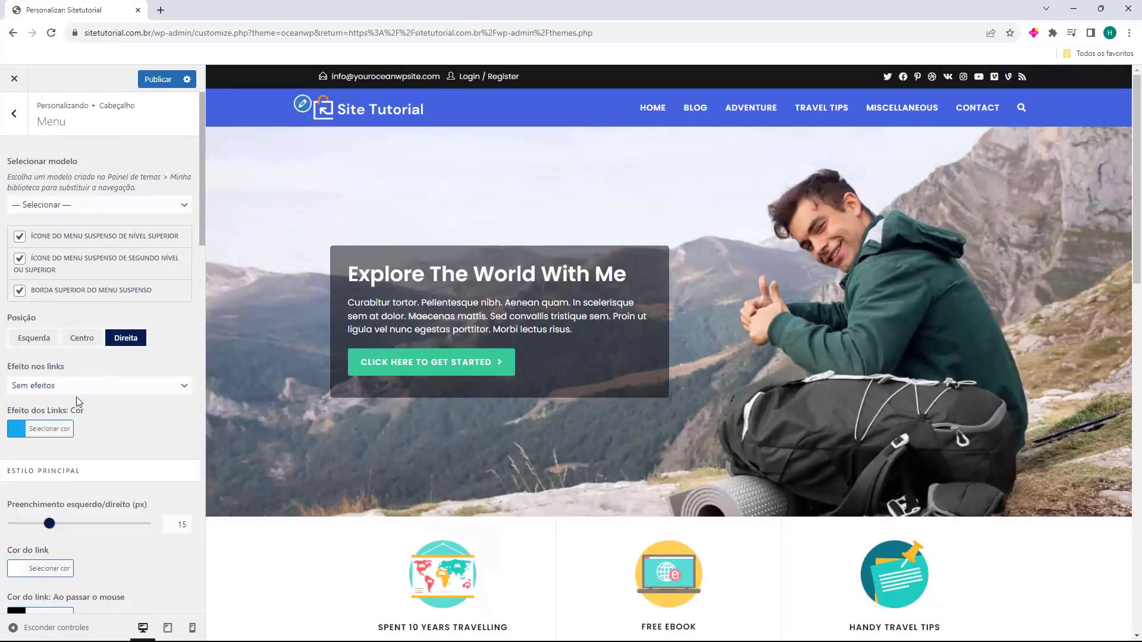
scroll(119, 209, down, 15)
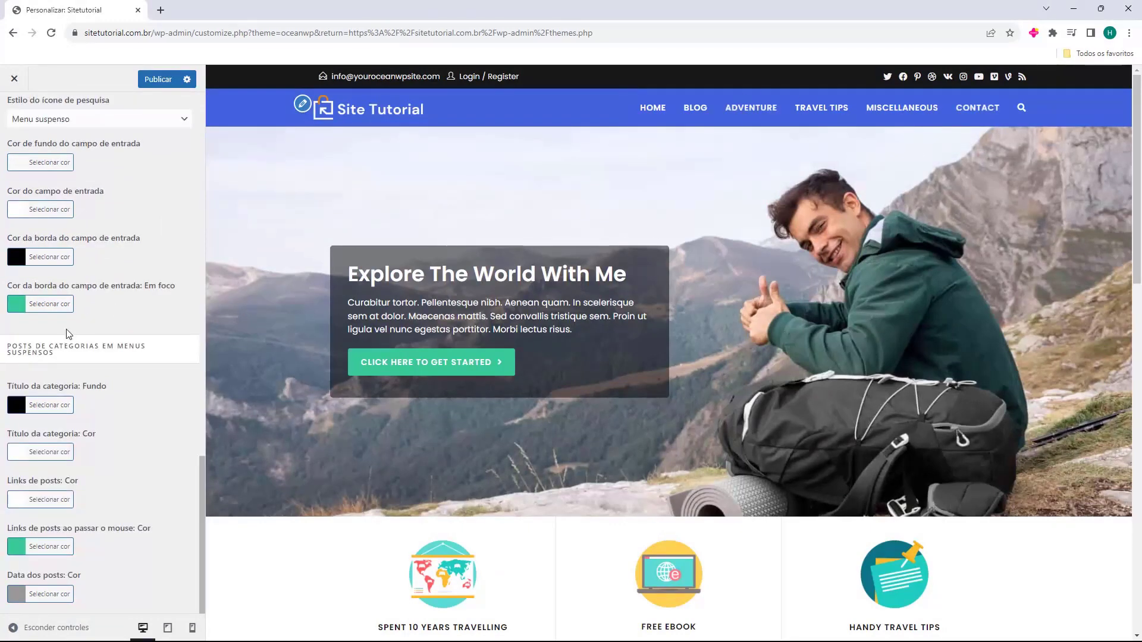
scroll(77, 329, up, 10)
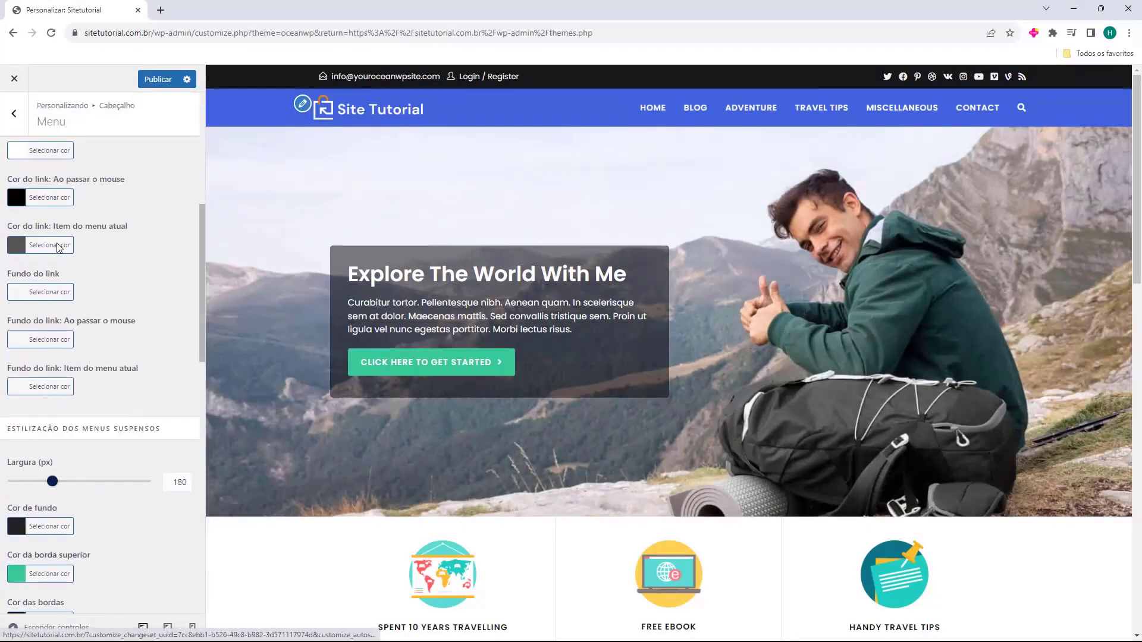
scroll(60, 267, up, 4)
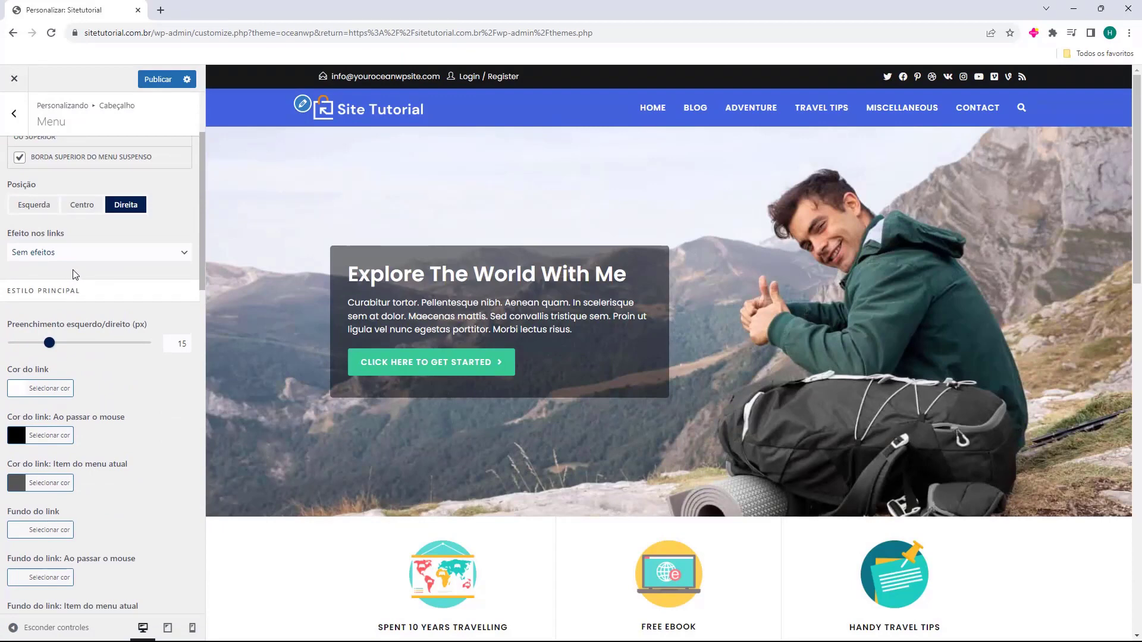
scroll(83, 280, up, 3)
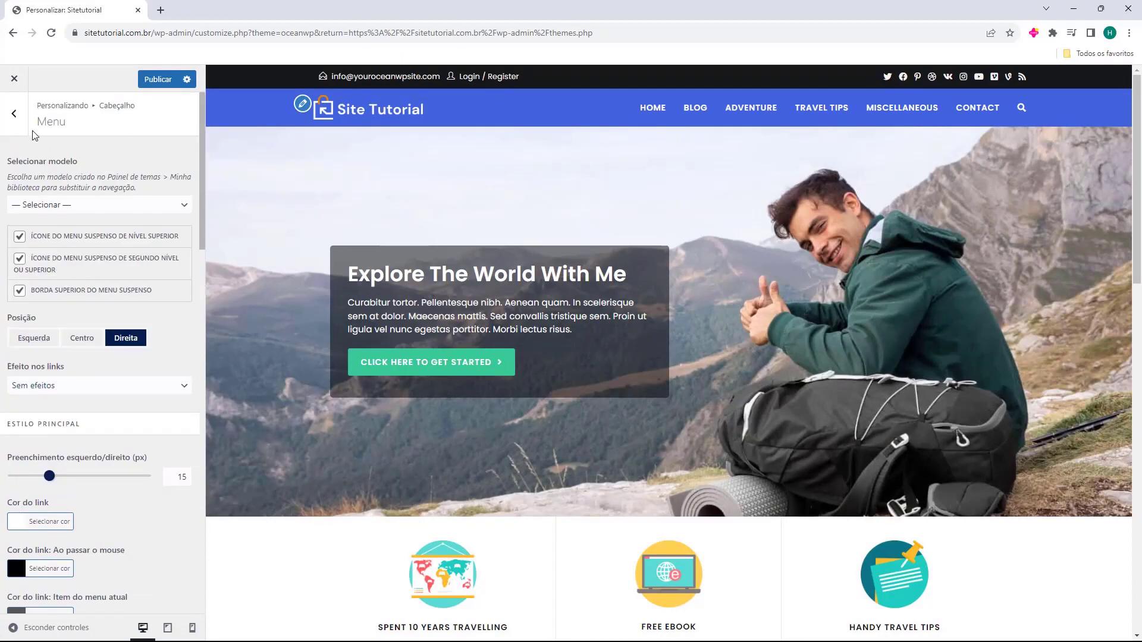
click(14, 113)
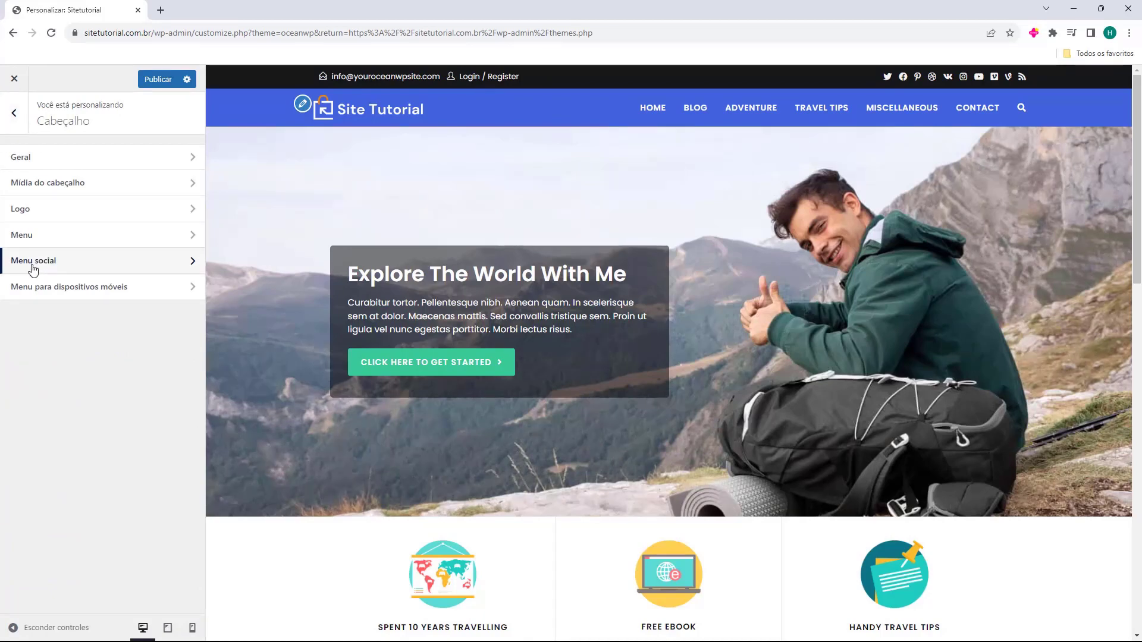
Review the Menu social and mobile menu settings, then return to the main Customizer sections
click(31, 266)
click(13, 115)
click(37, 293)
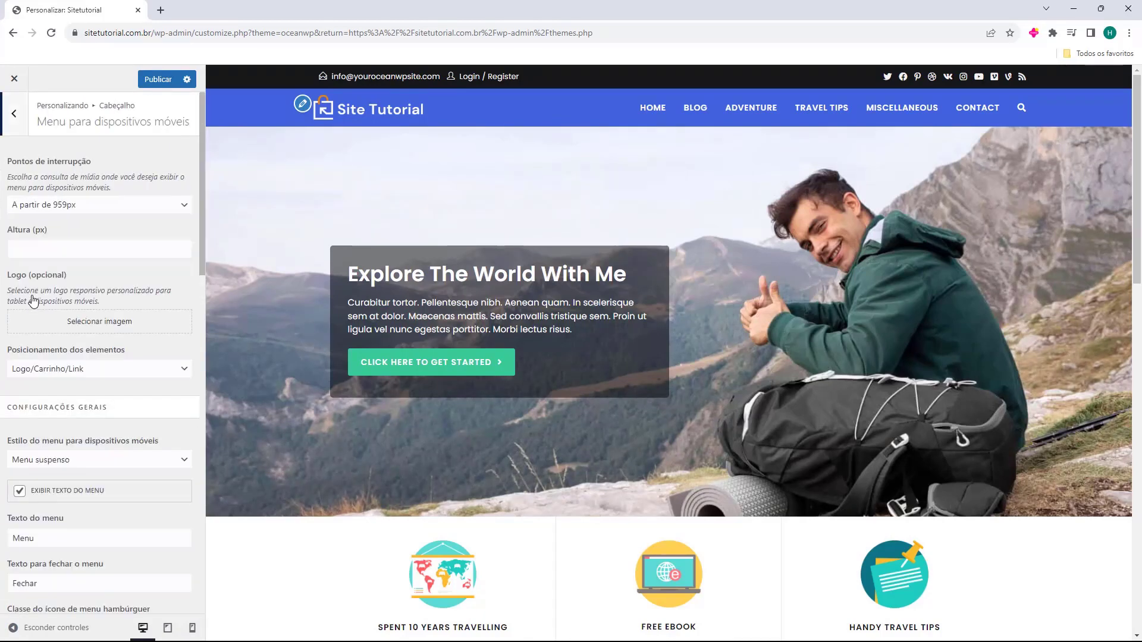
scroll(54, 280, down, 15)
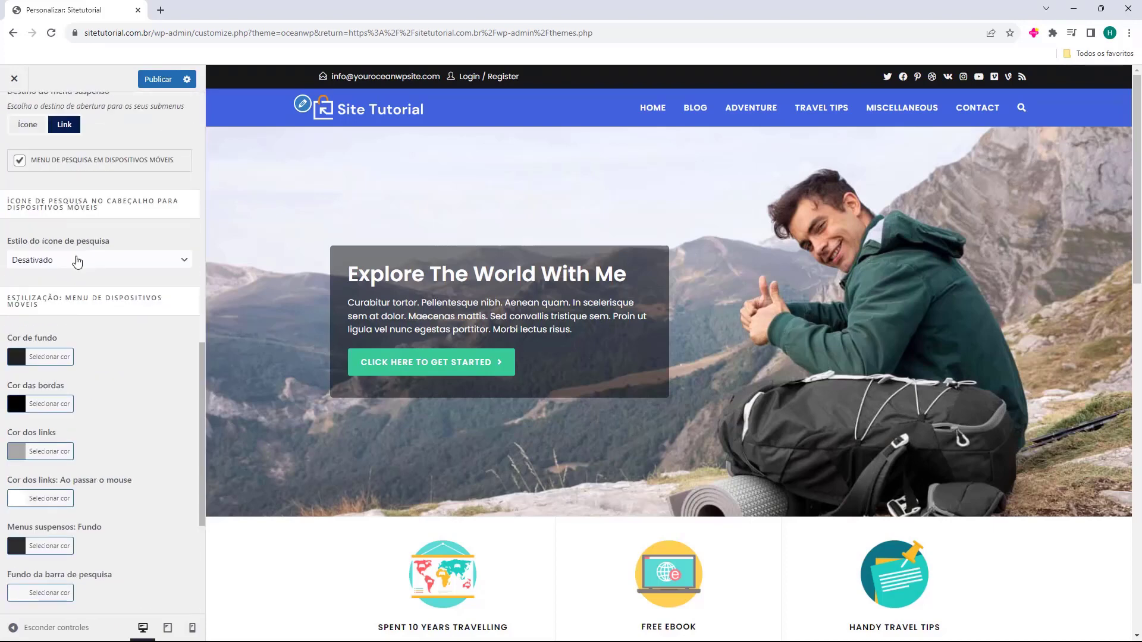
scroll(76, 305, up, 8)
scroll(59, 256, up, 8)
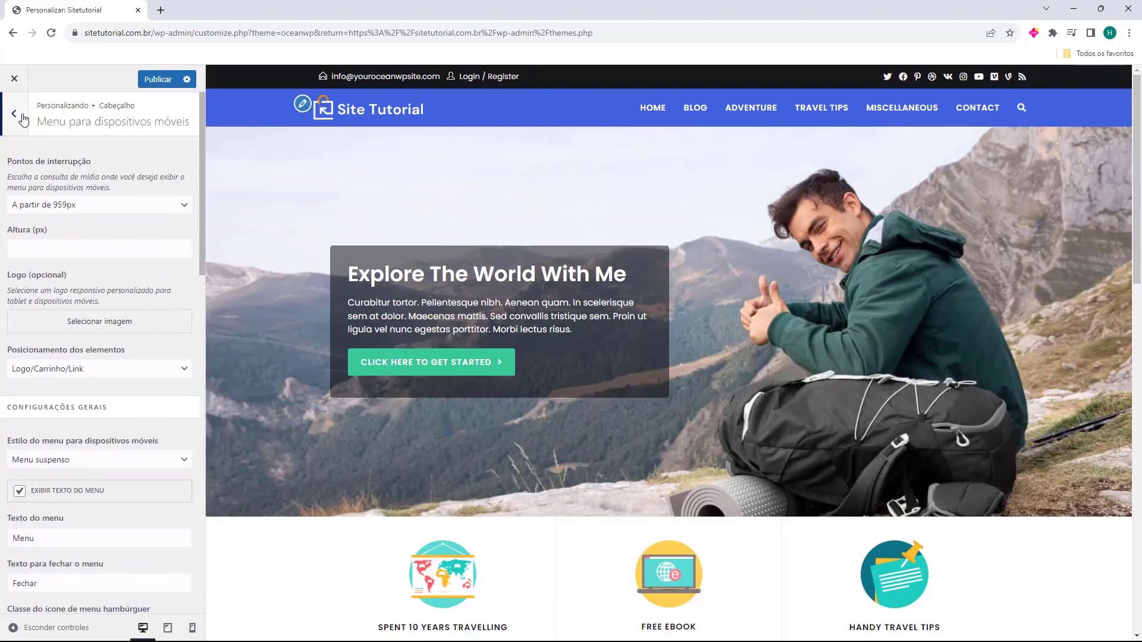
click(21, 117)
click(22, 117)
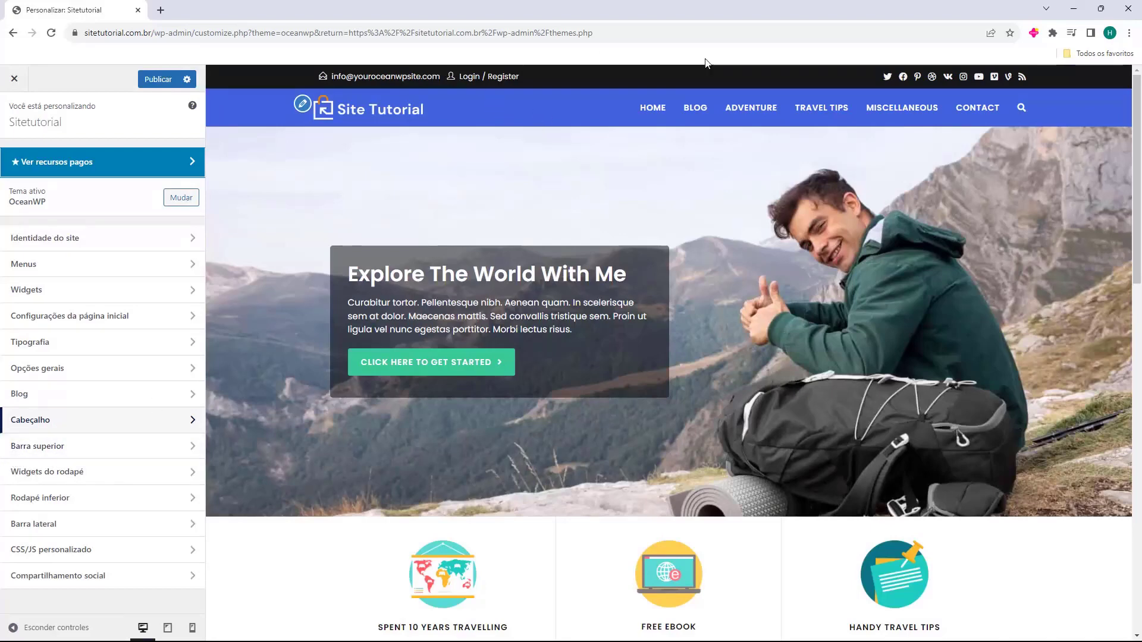
In Barra superior > Geral, turn the top bar off and back on
click(66, 446)
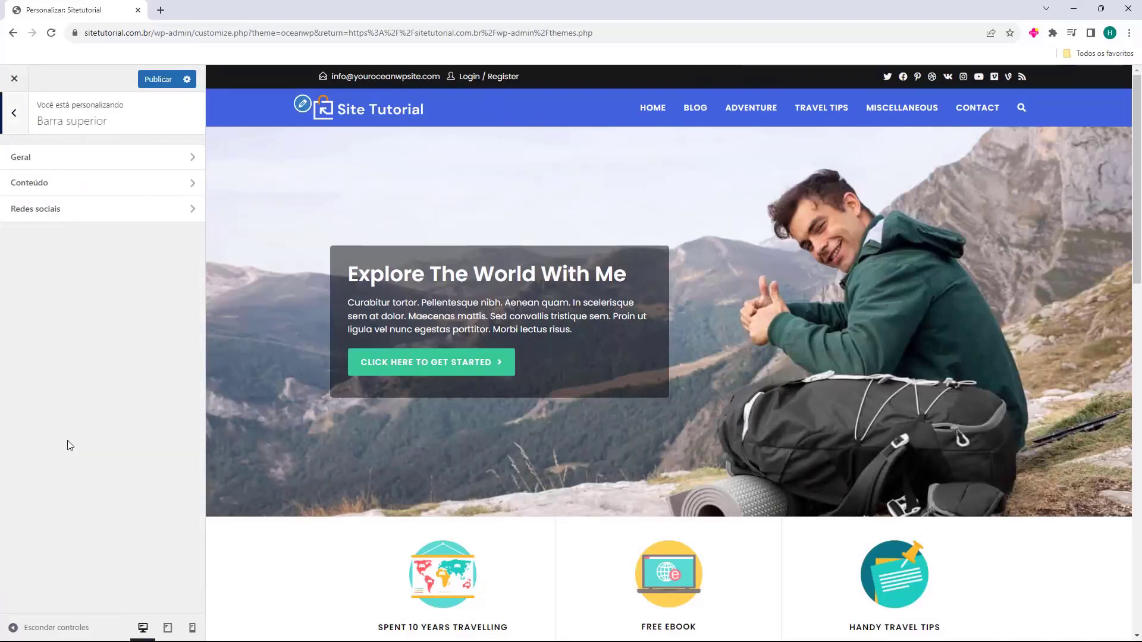
click(35, 158)
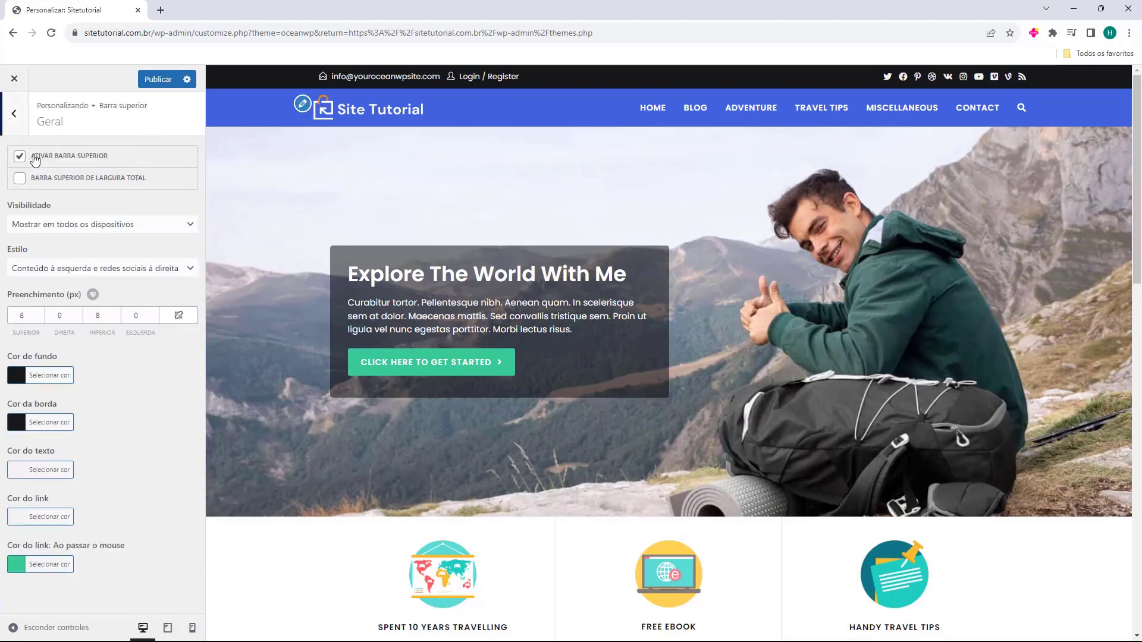
click(22, 157)
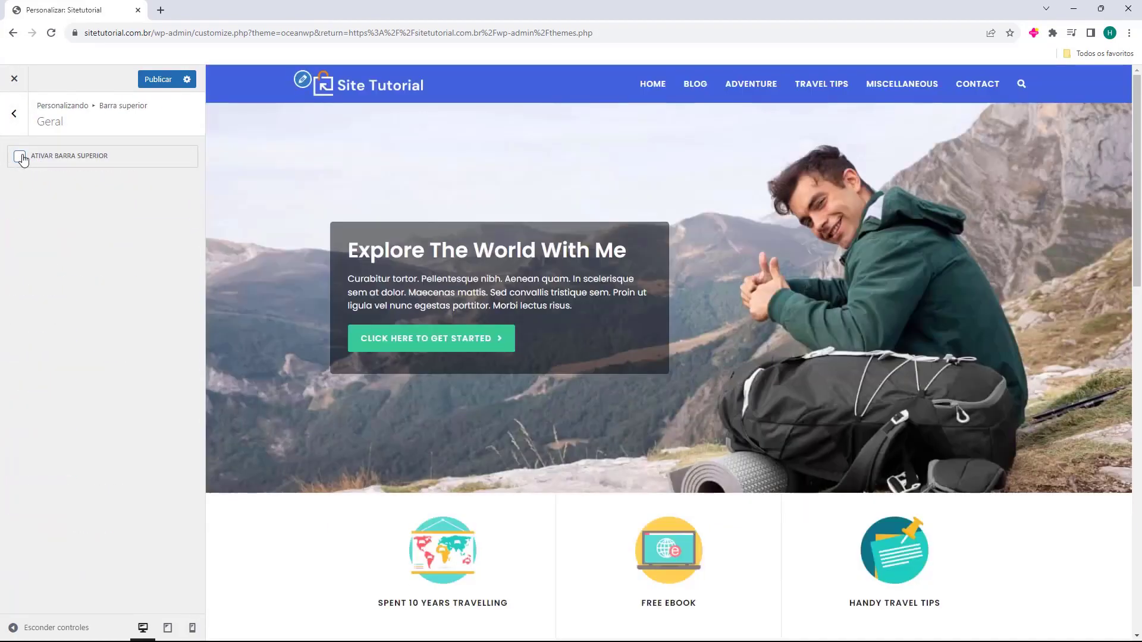
click(20, 156)
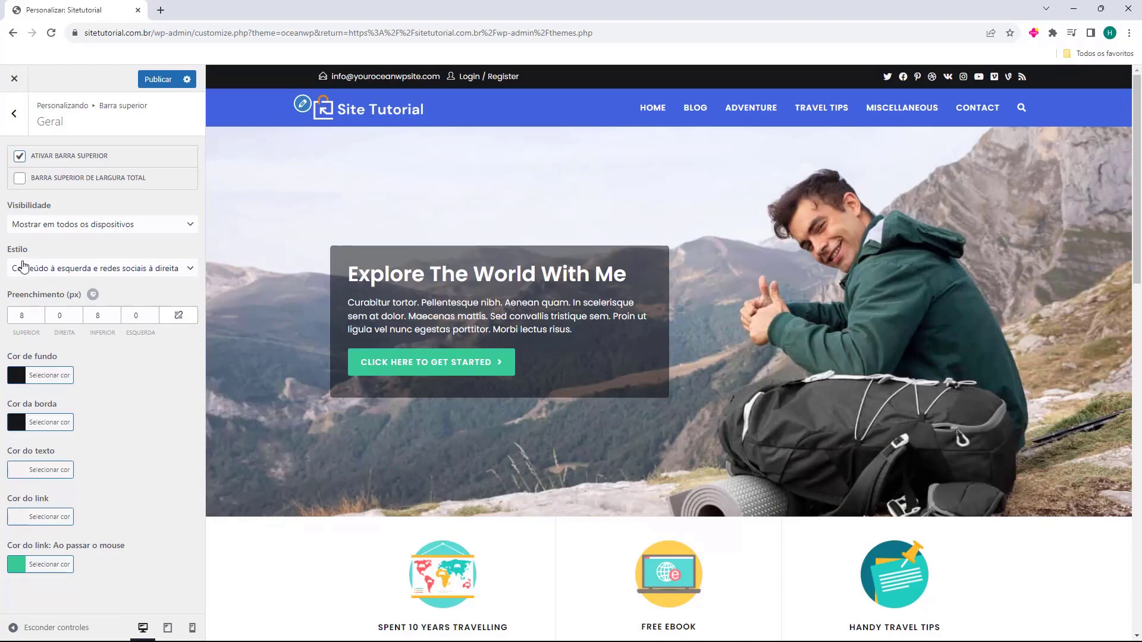
Try other top bar styles, restore content left with social icons right, then open Conteúdo
click(100, 275)
click(95, 268)
click(96, 269)
click(92, 295)
click(100, 268)
click(90, 284)
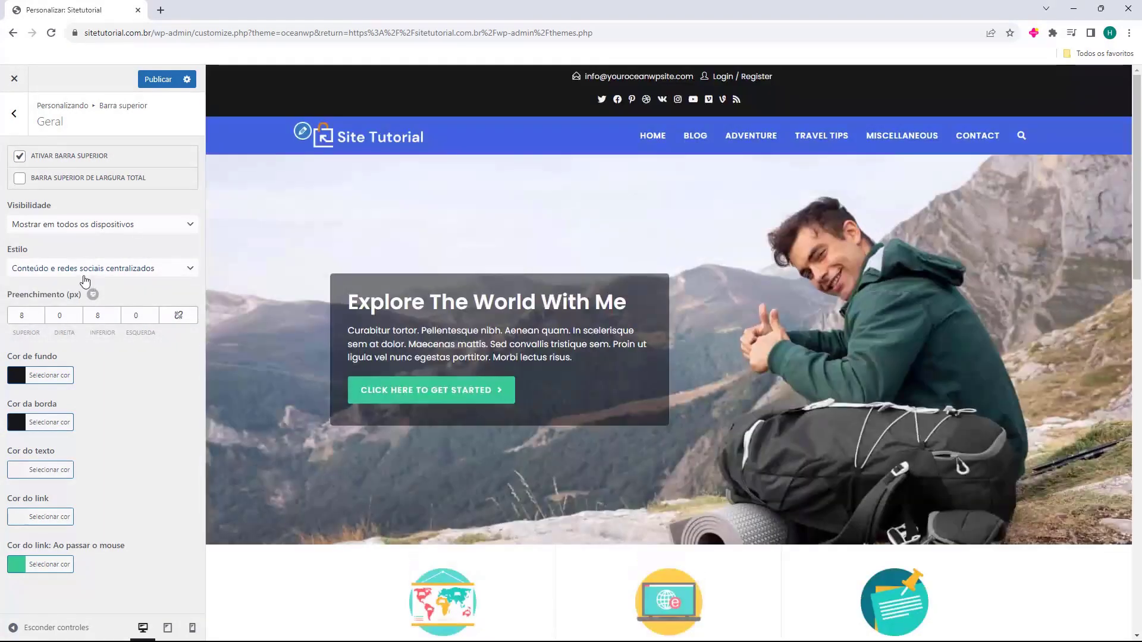
click(85, 280)
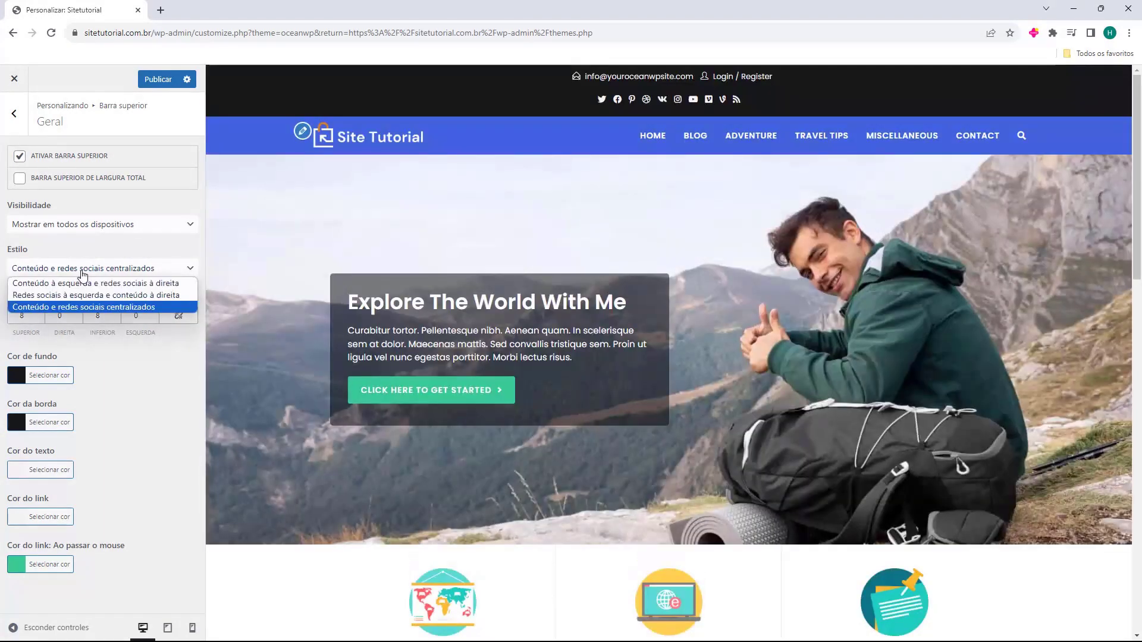
click(83, 283)
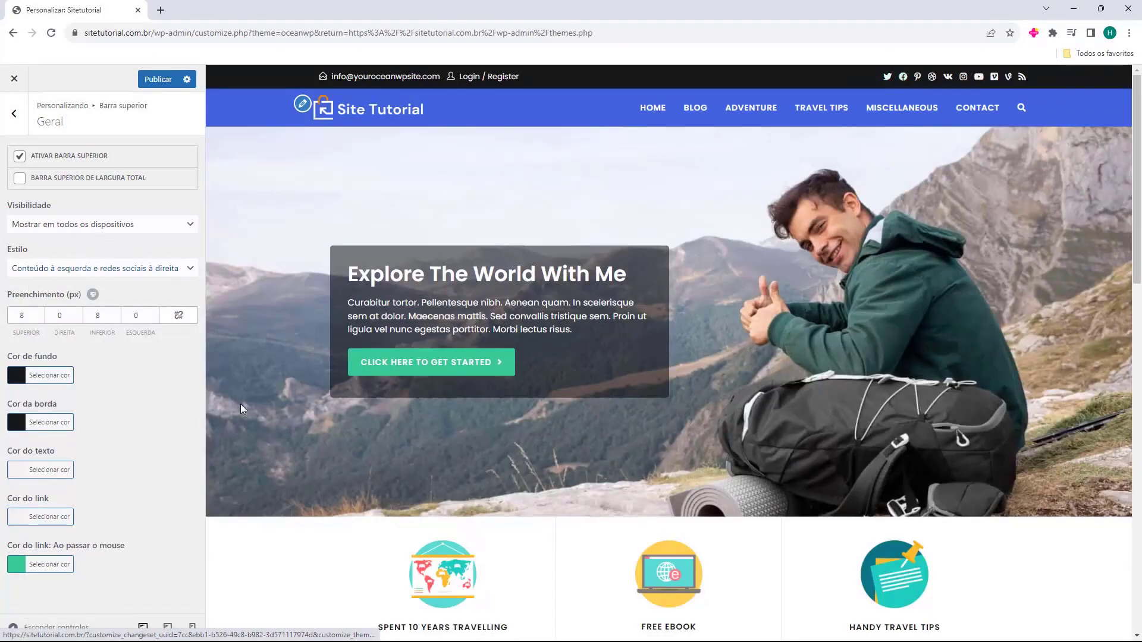
click(24, 130)
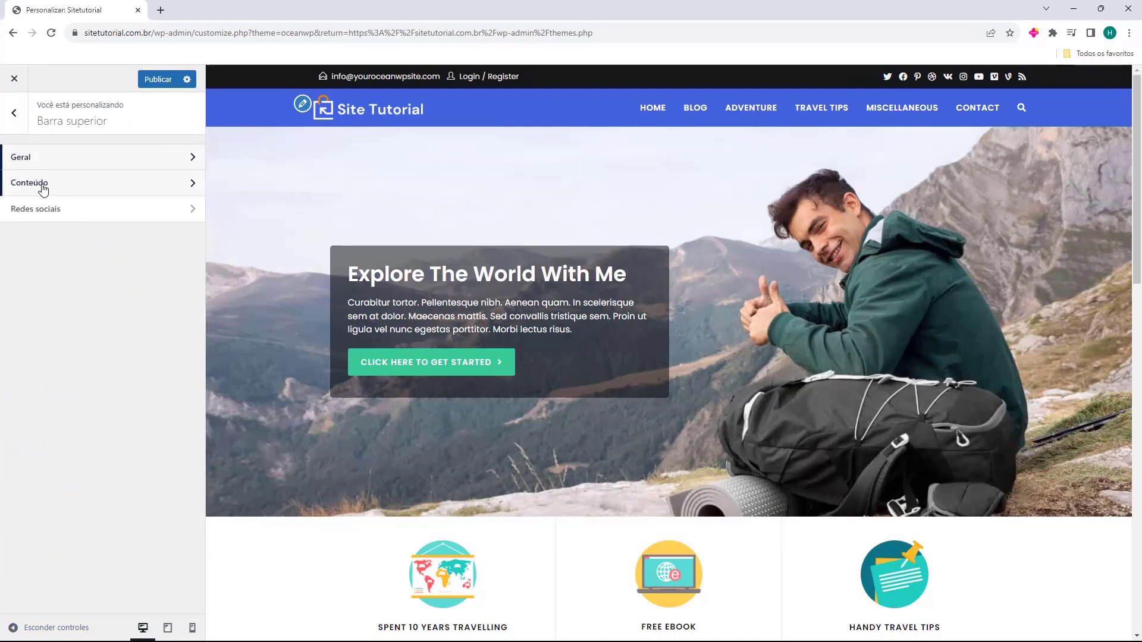
click(42, 186)
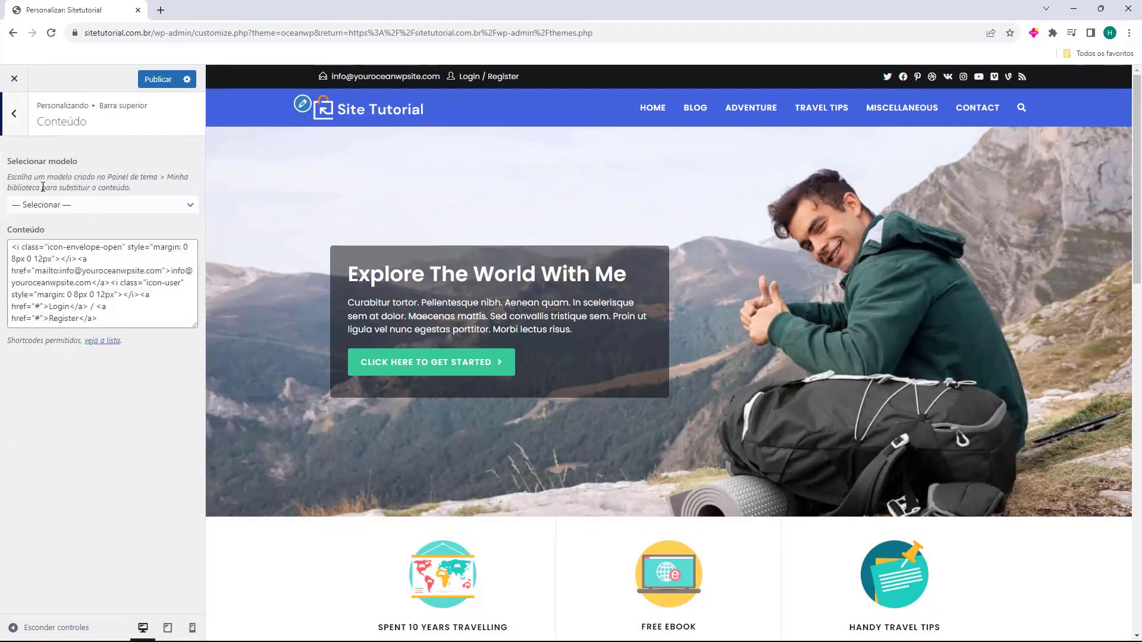
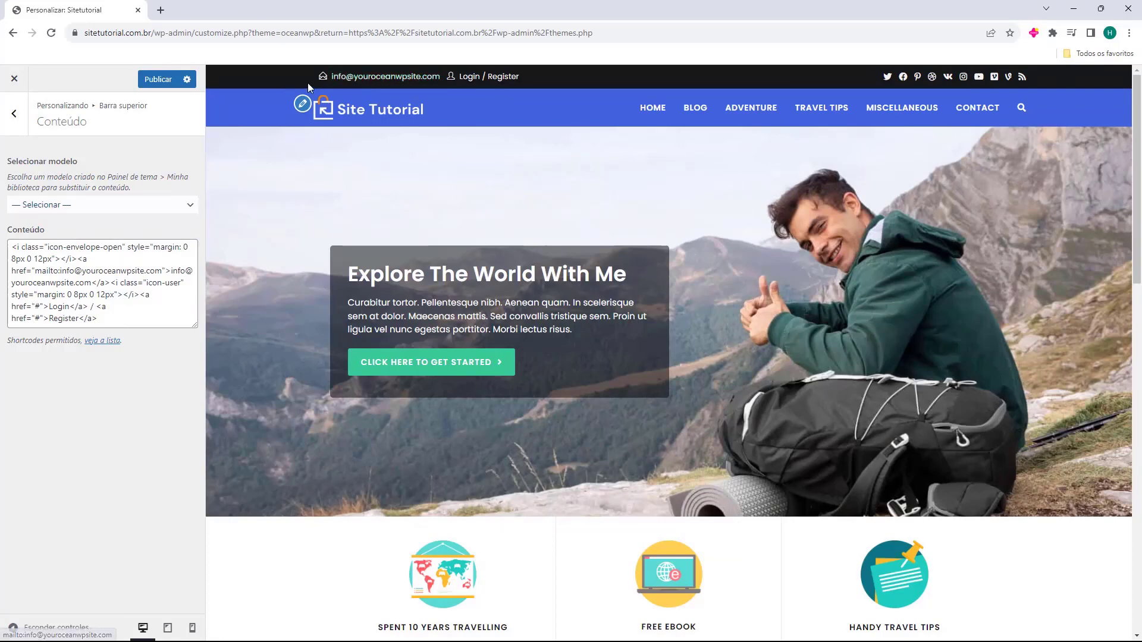
Test the top bar's e-mail link and close the mail app it opens
click(383, 80)
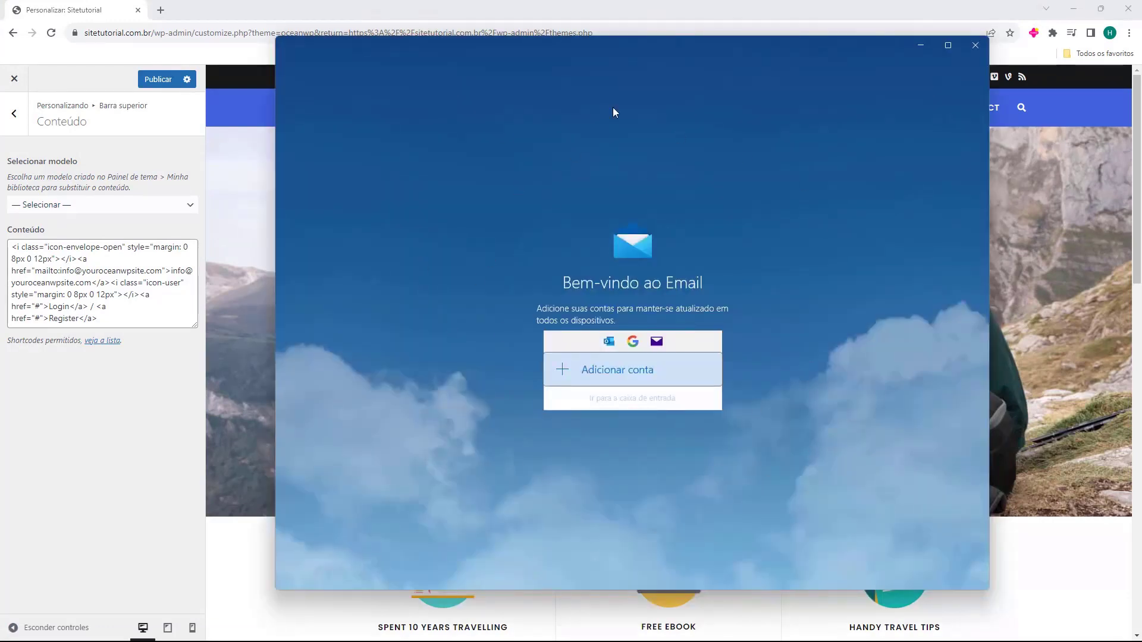
click(975, 47)
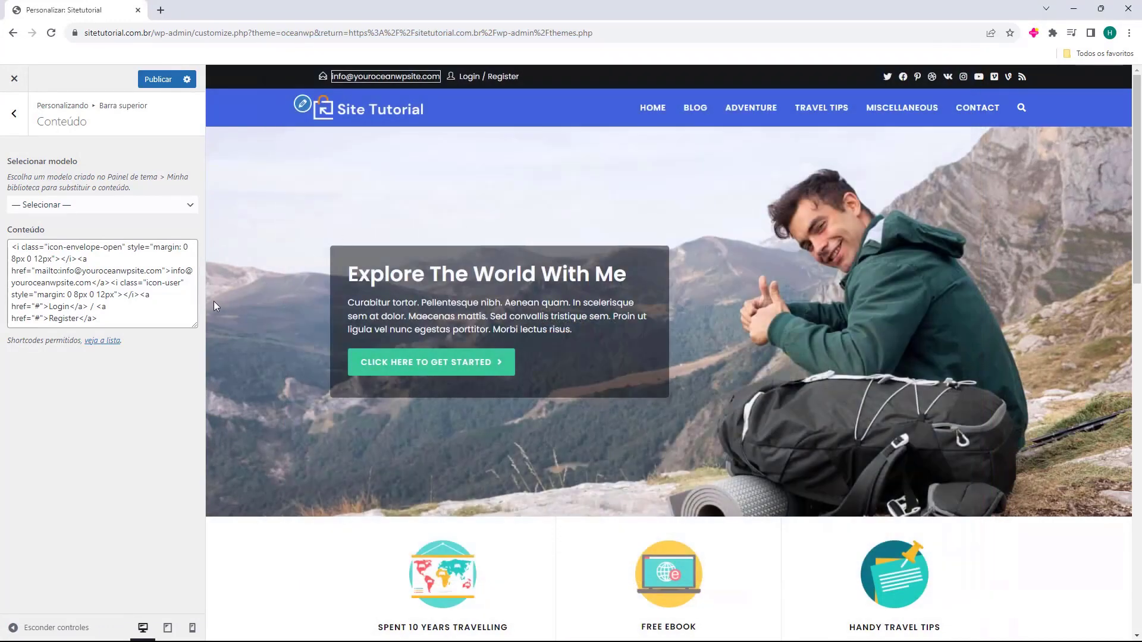
click(249, 103)
Delete the Login / Register link markup from the top bar content code
drag(141, 315, 55, 256)
click(20, 257)
click(60, 259)
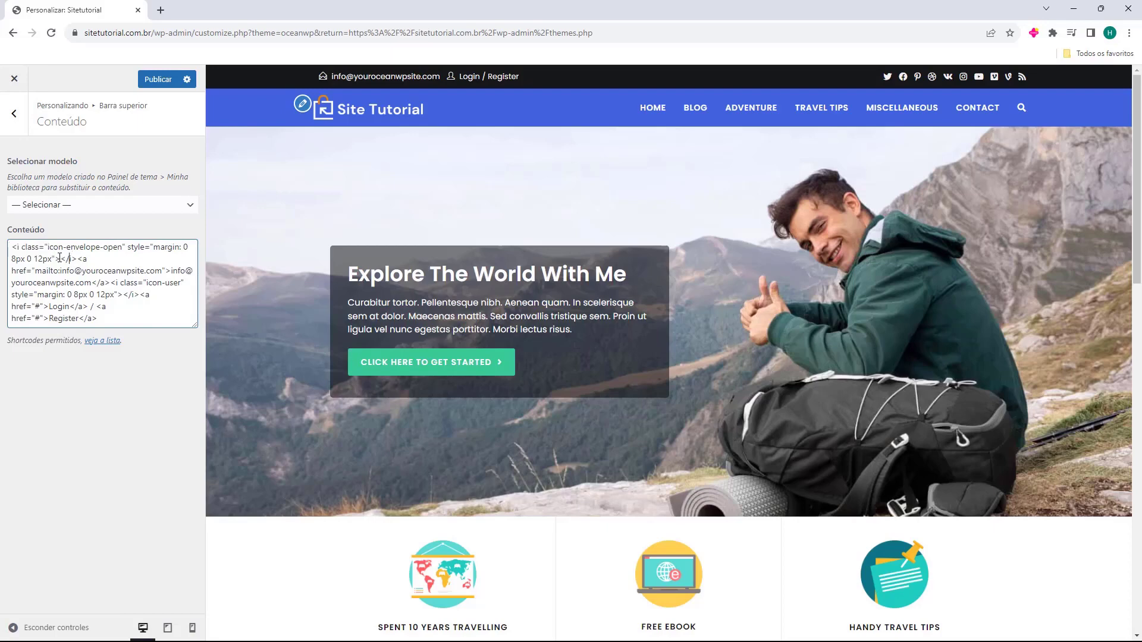
drag(111, 283, 116, 283)
click(111, 284)
drag(111, 284, 151, 314)
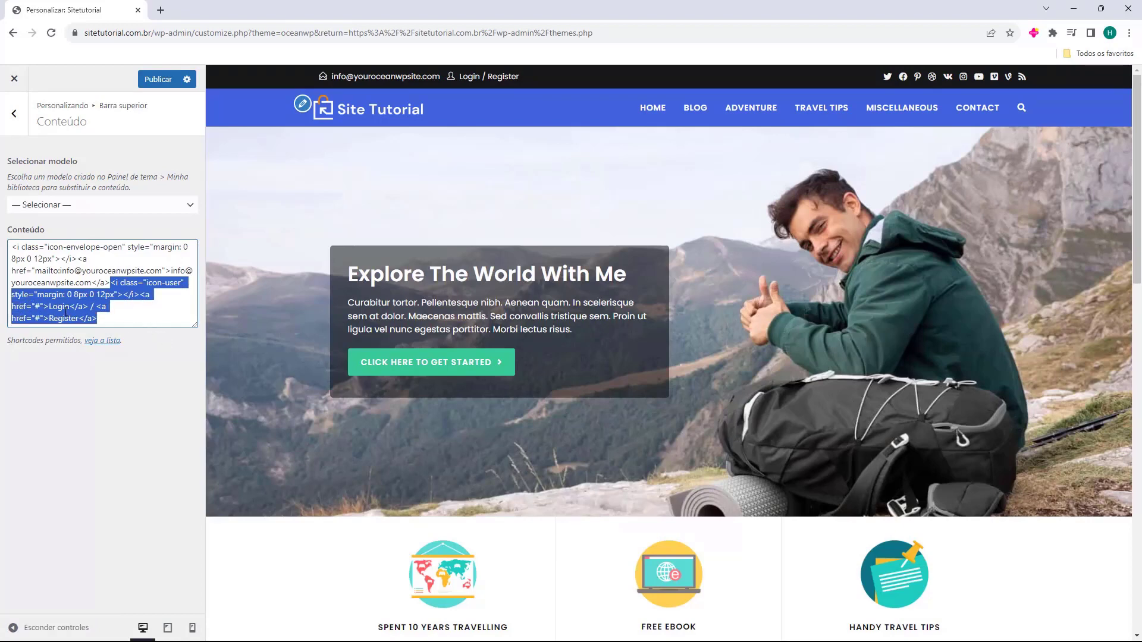
key(BackSpace)
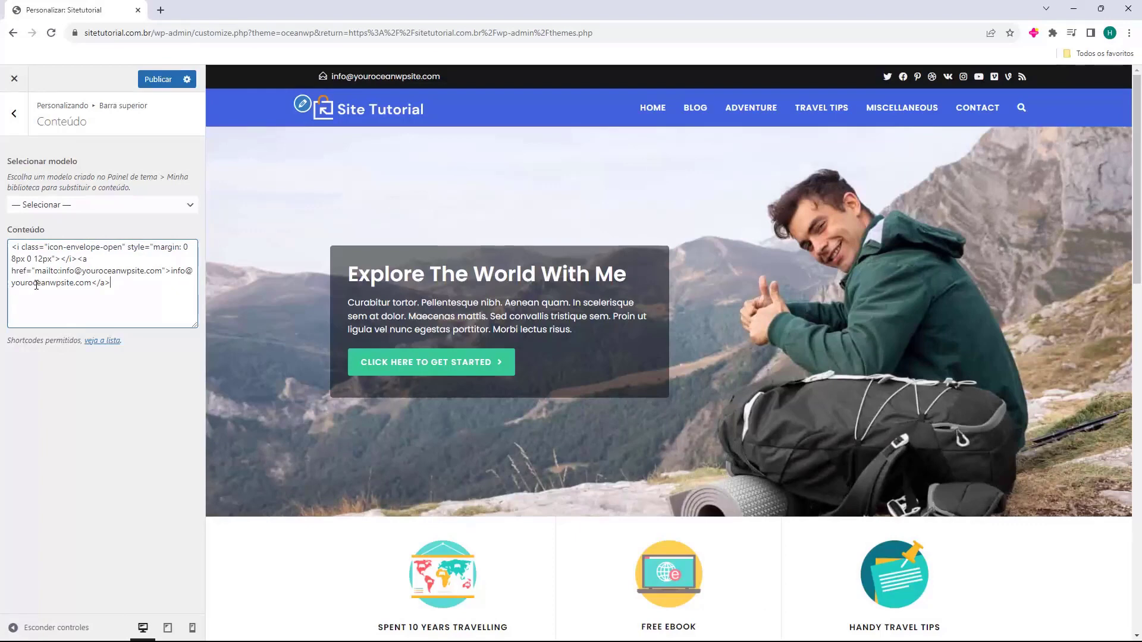
Paste the new e-mail over the displayed address text in the top bar content
drag(91, 284, 89, 284)
click(170, 273)
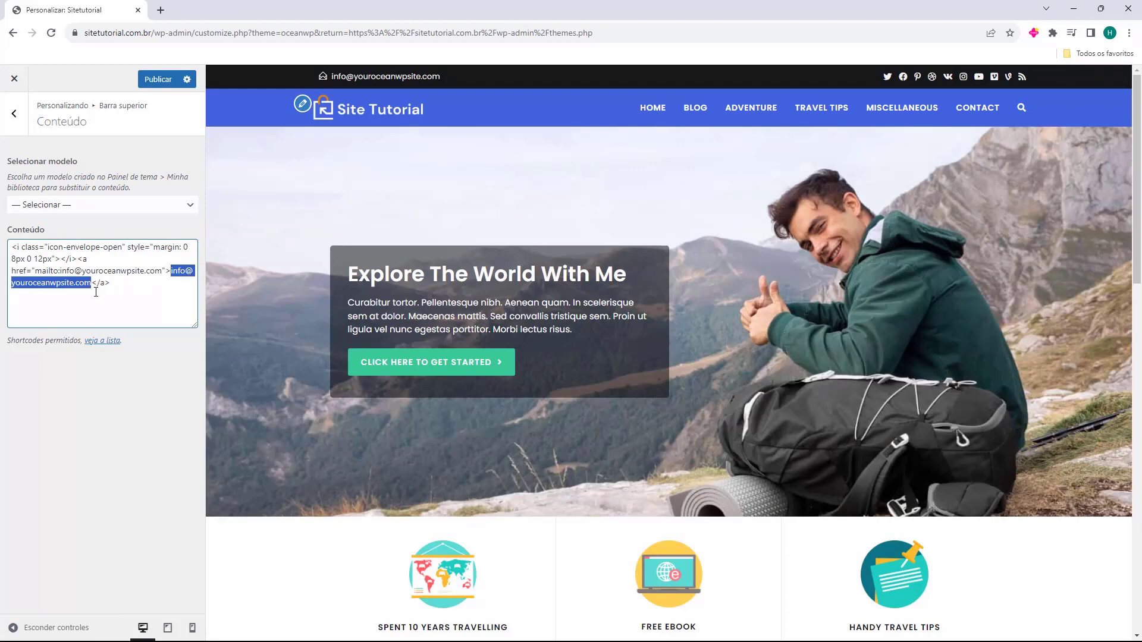
key(ctrl+v)
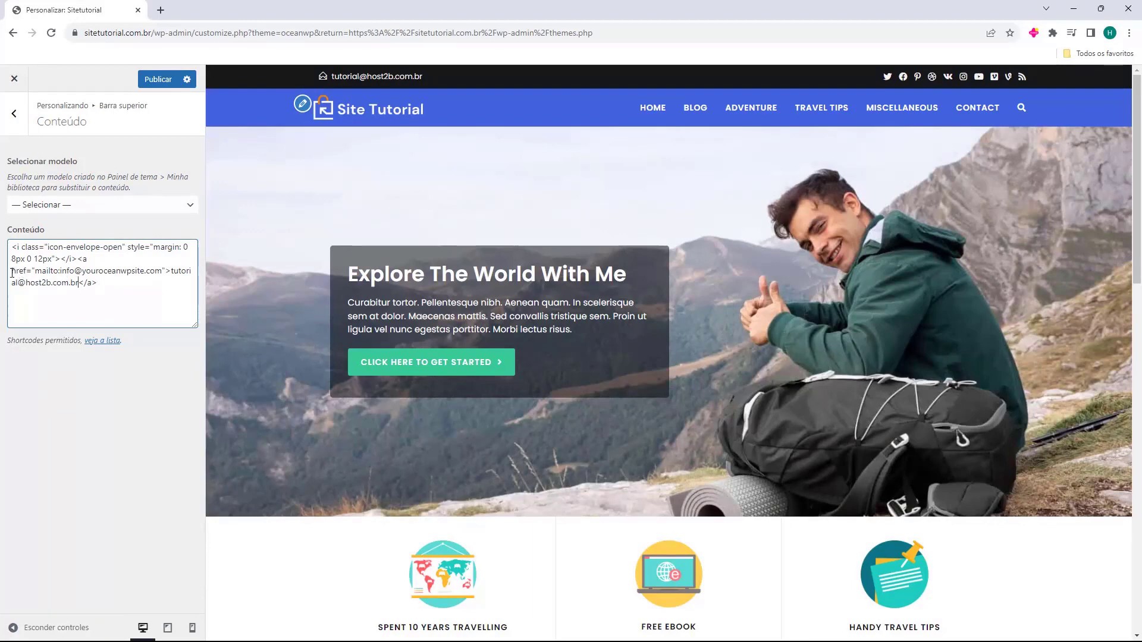
Replace the old mailto address with the site's contact e-mail address
drag(11, 273, 17, 273)
click(34, 271)
drag(61, 272, 75, 275)
click(81, 272)
drag(161, 271, 62, 275)
key(BackSpace)
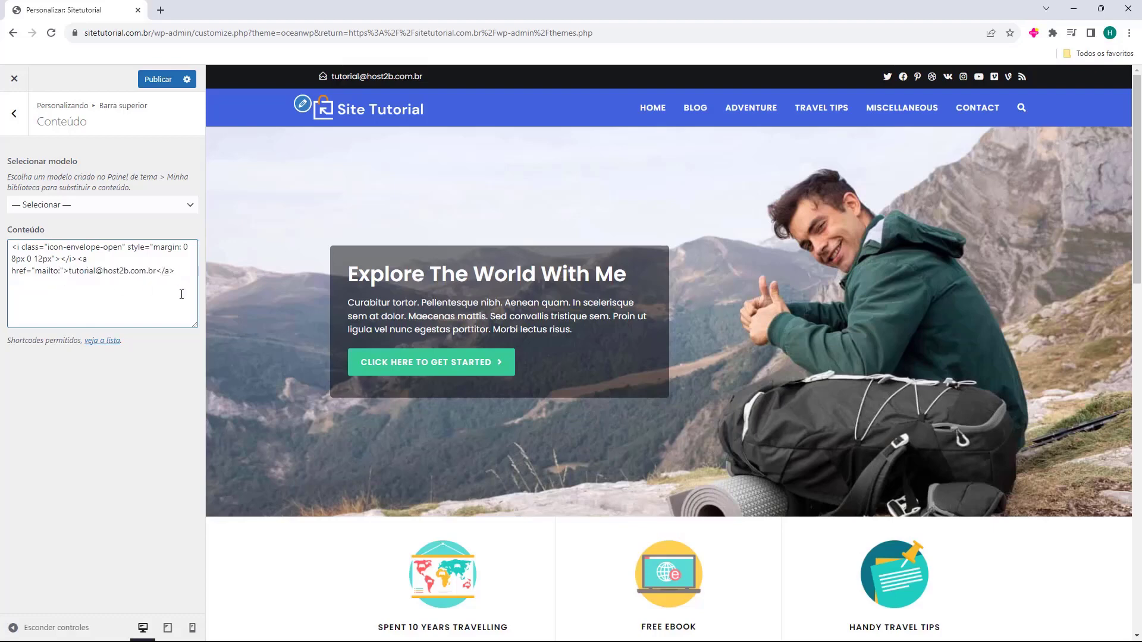
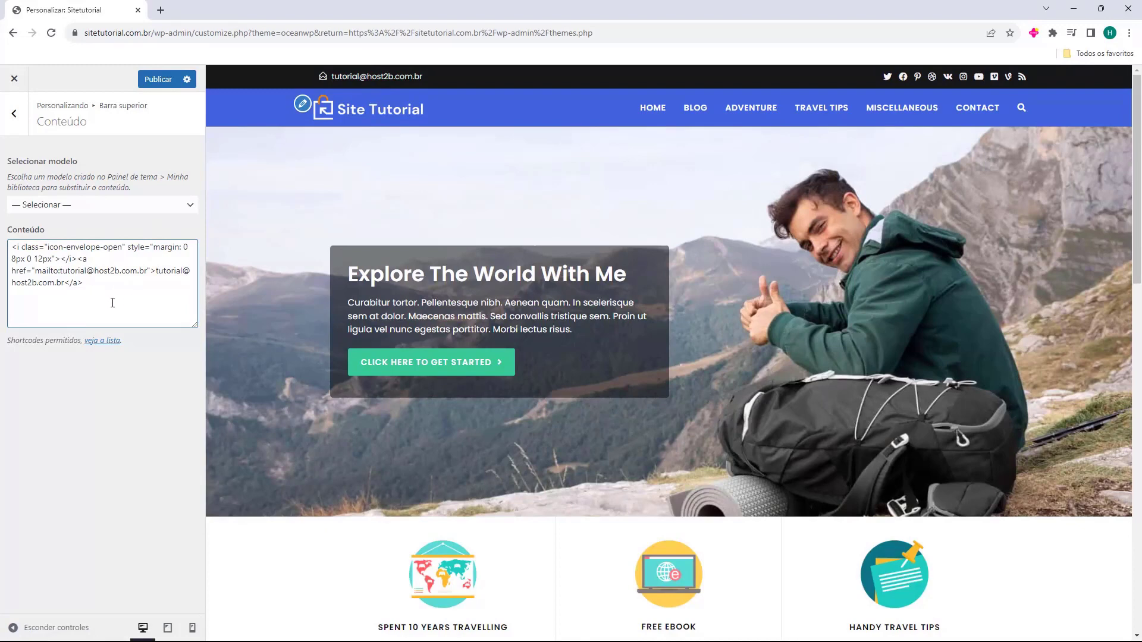
click(14, 116)
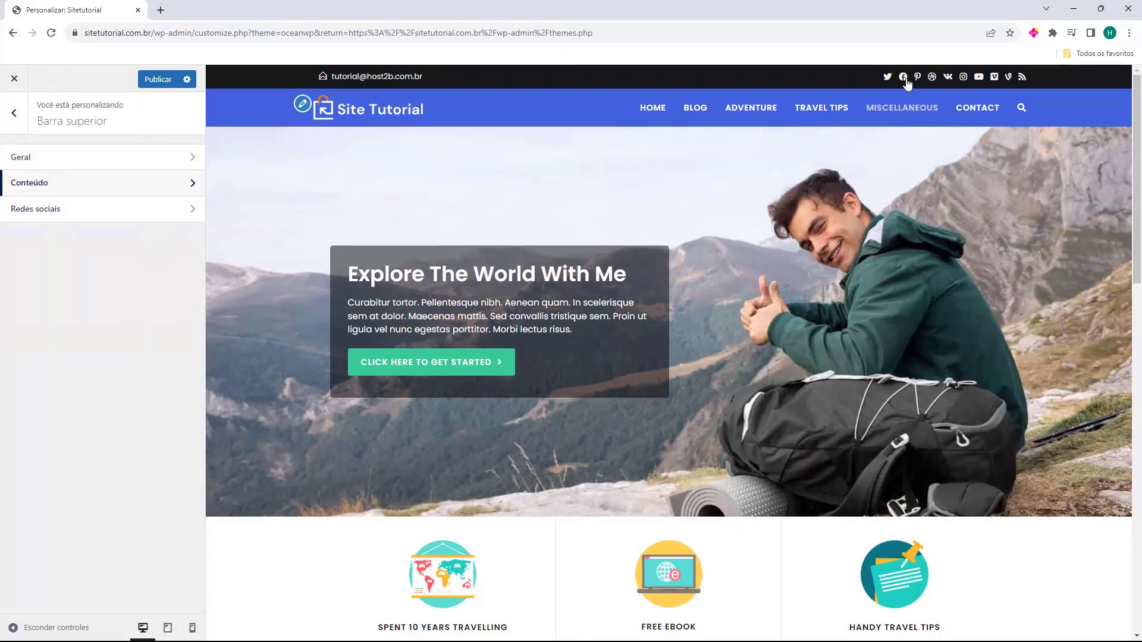
Open the top bar social settings and toggle the social icons off and back on
click(36, 216)
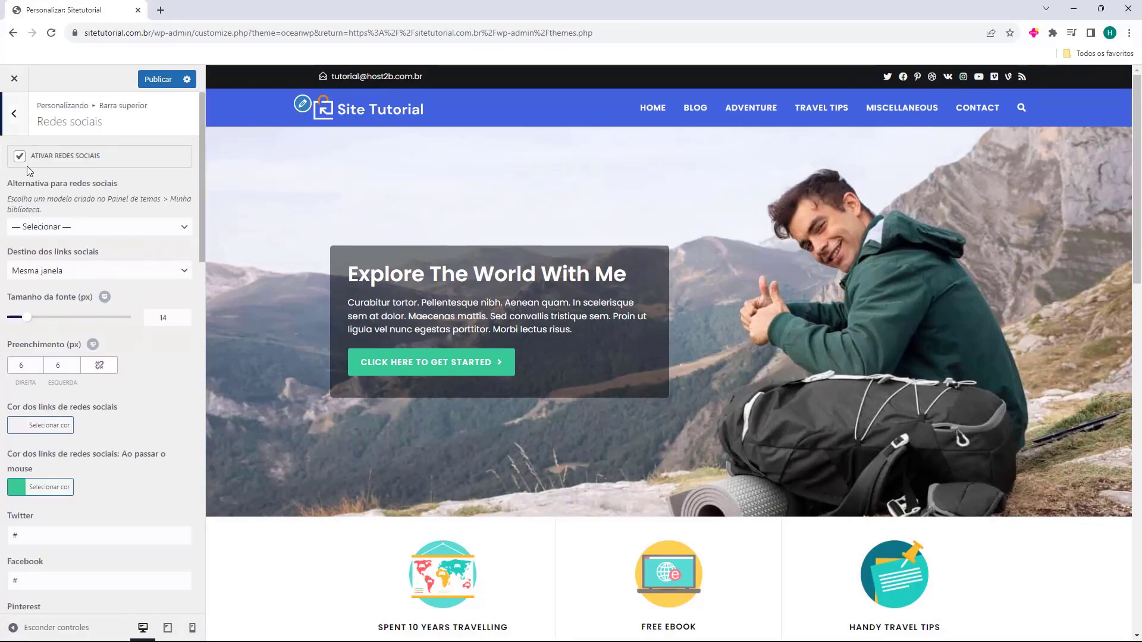
click(20, 161)
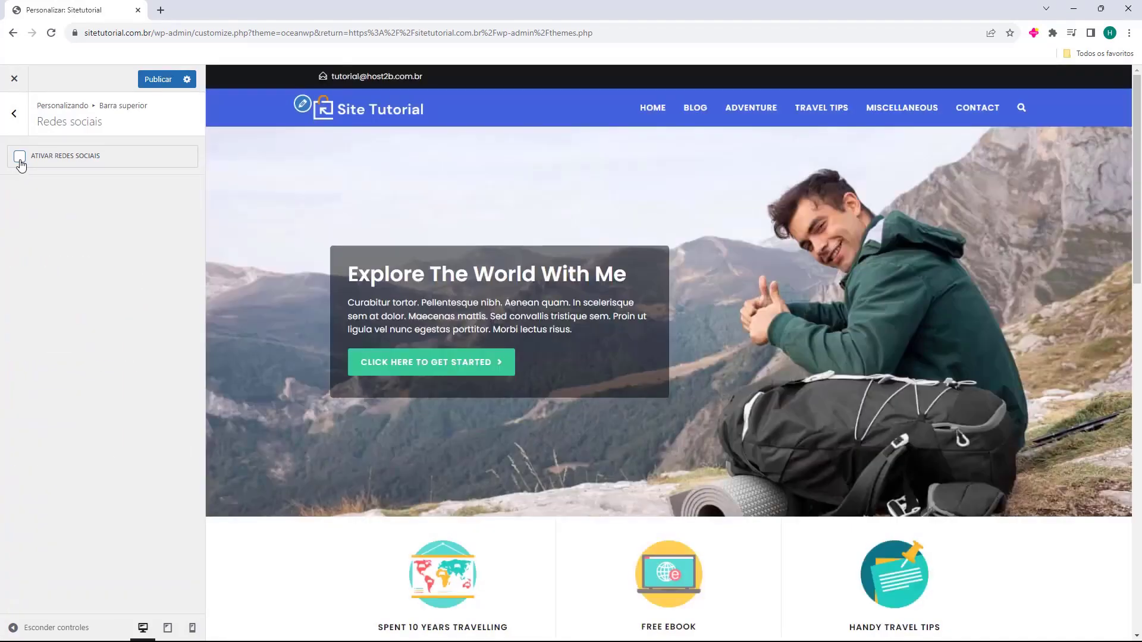
click(19, 159)
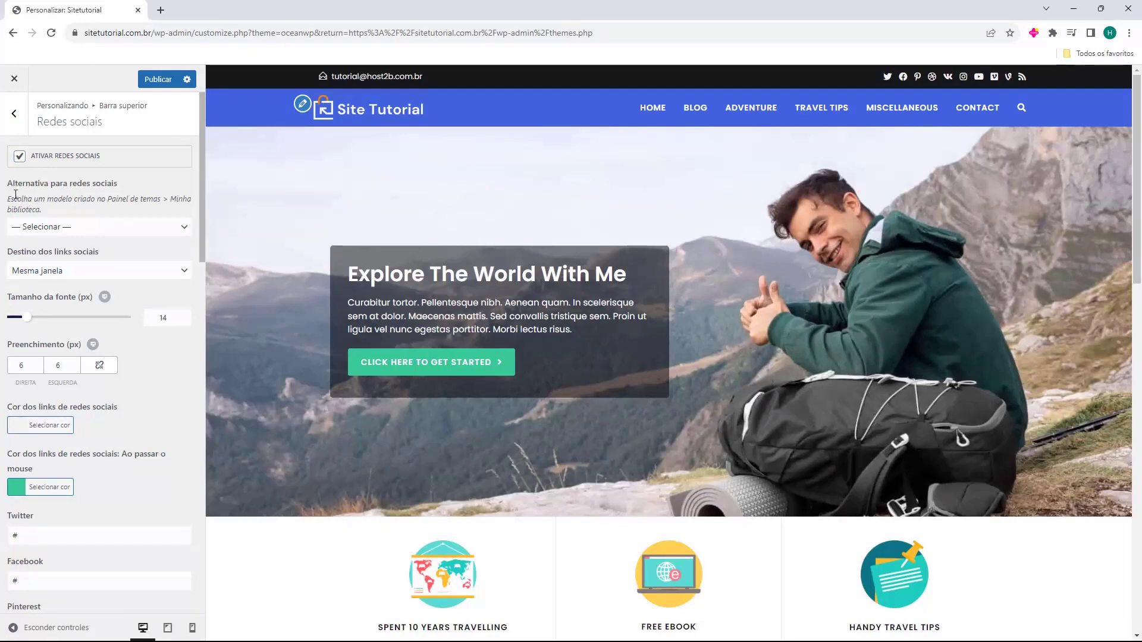
scroll(27, 200, down, 1)
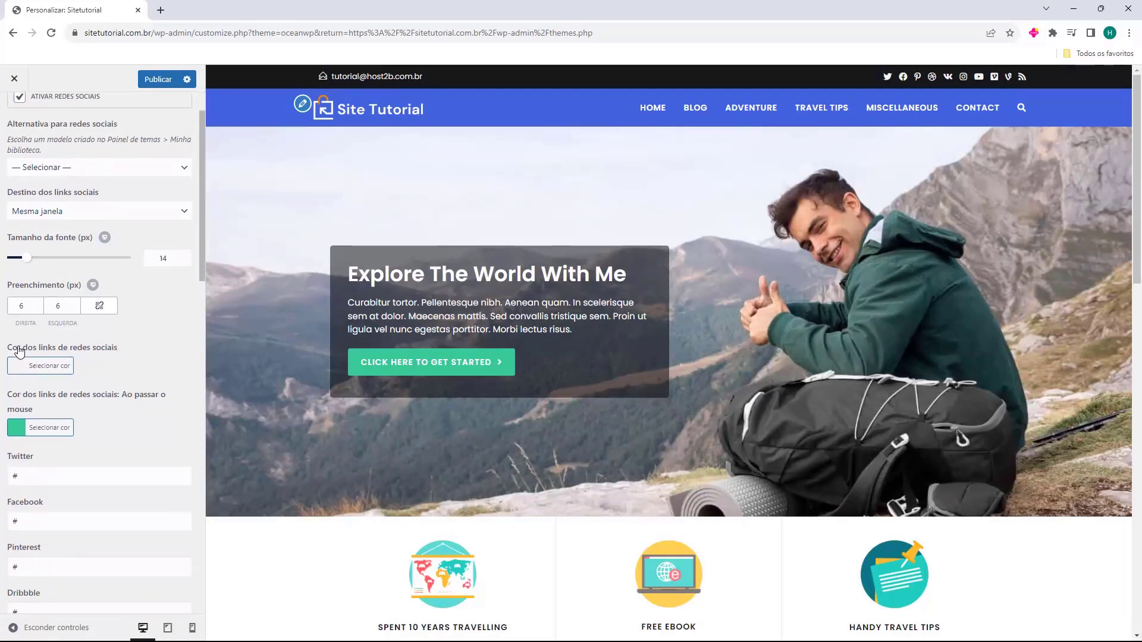
scroll(25, 354, down, 1)
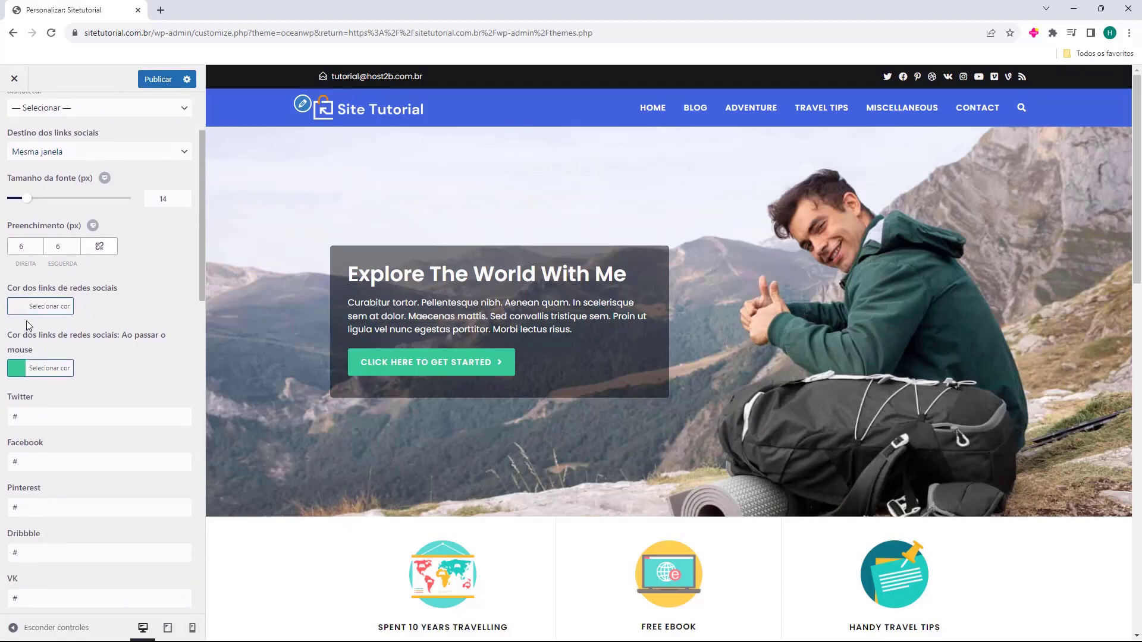
scroll(27, 326, down, 2)
scroll(31, 285, down, 2)
click(26, 180)
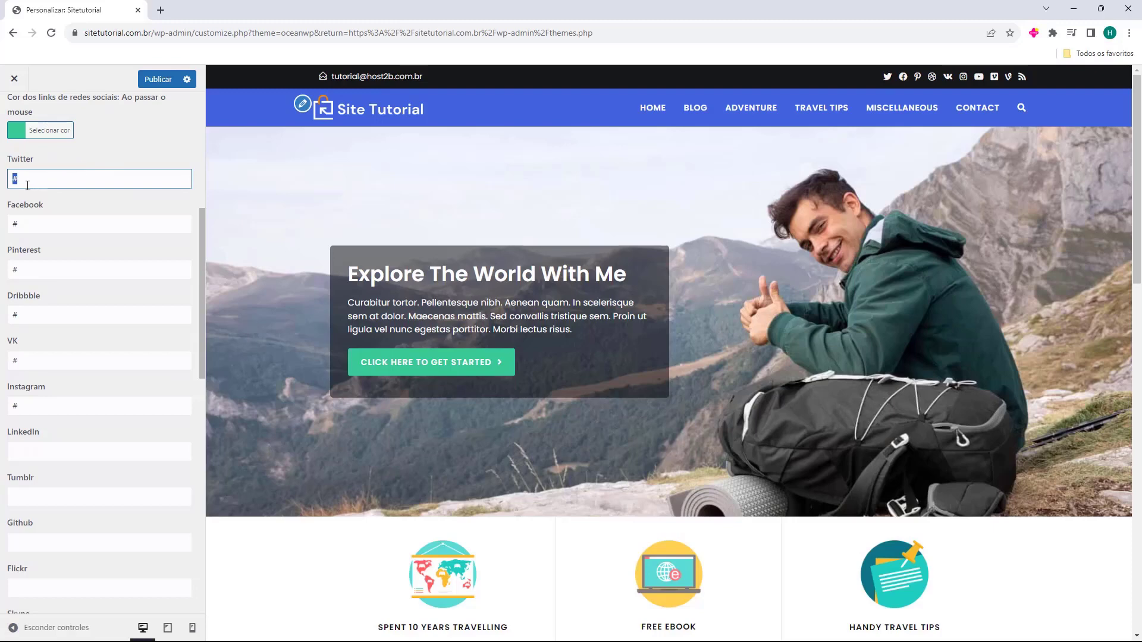
click(104, 178)
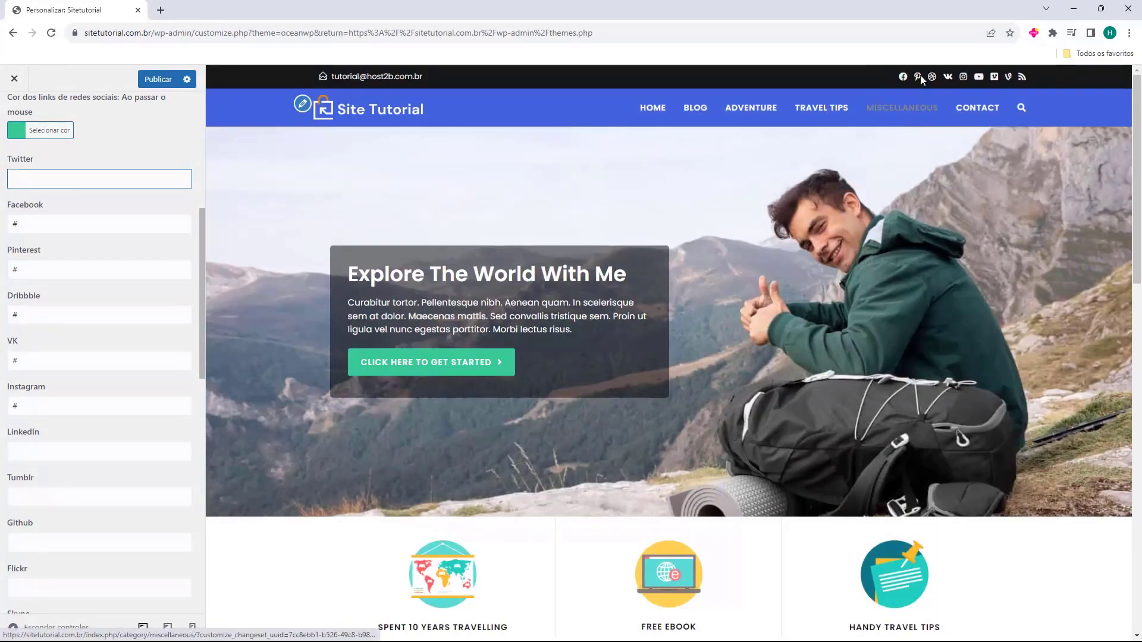
text(#)
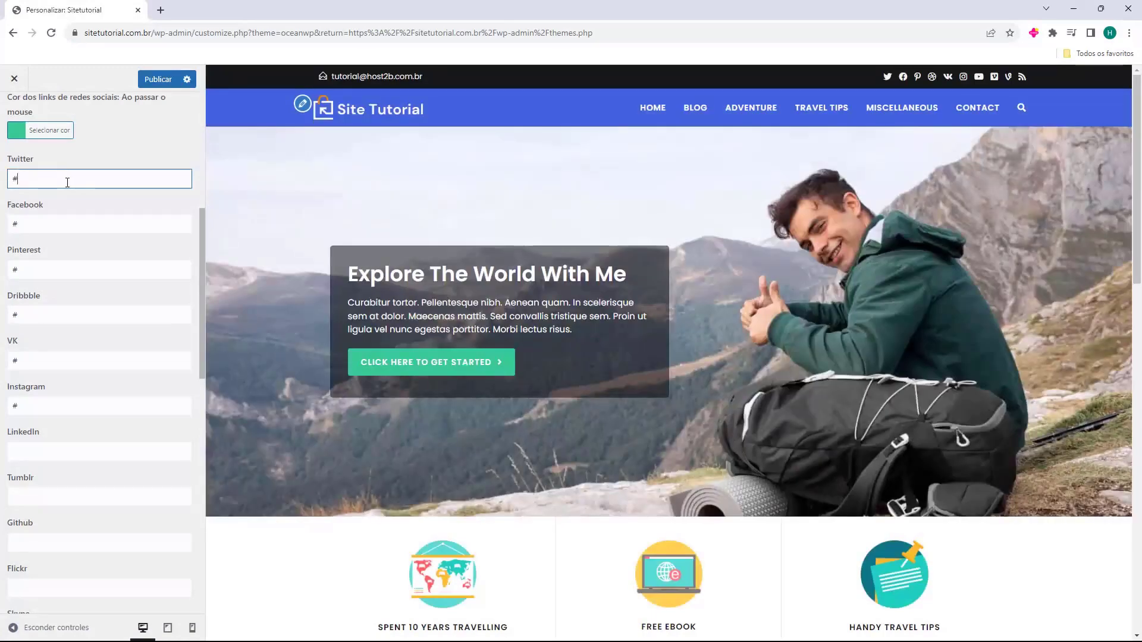
text(twitter.com.br/)
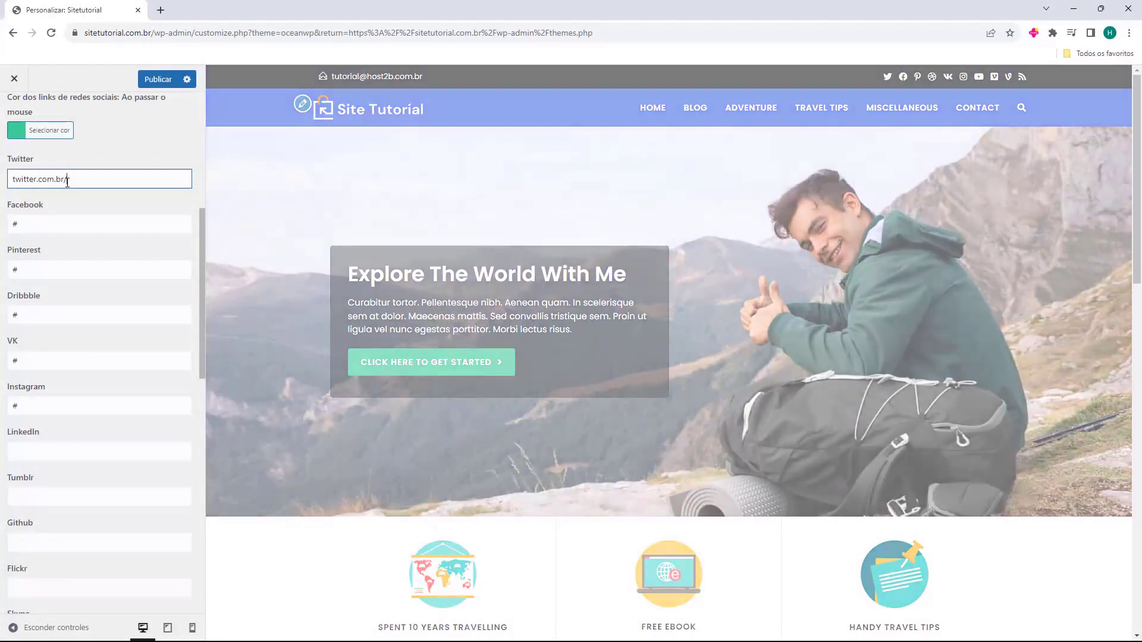
text(host2b)
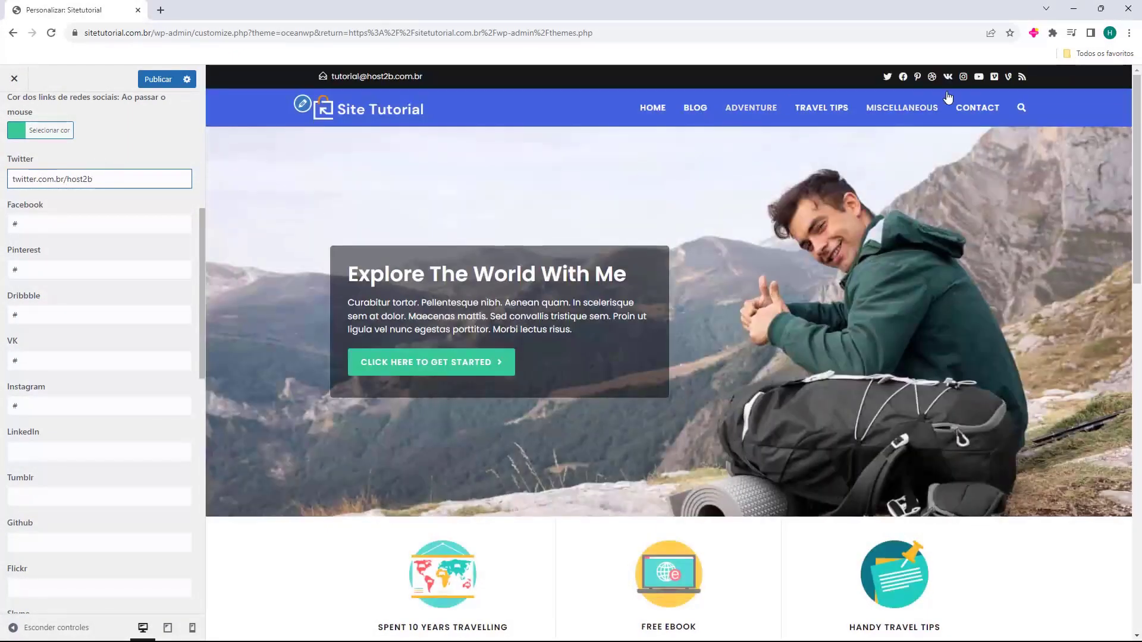
key(Home)
text(https://)
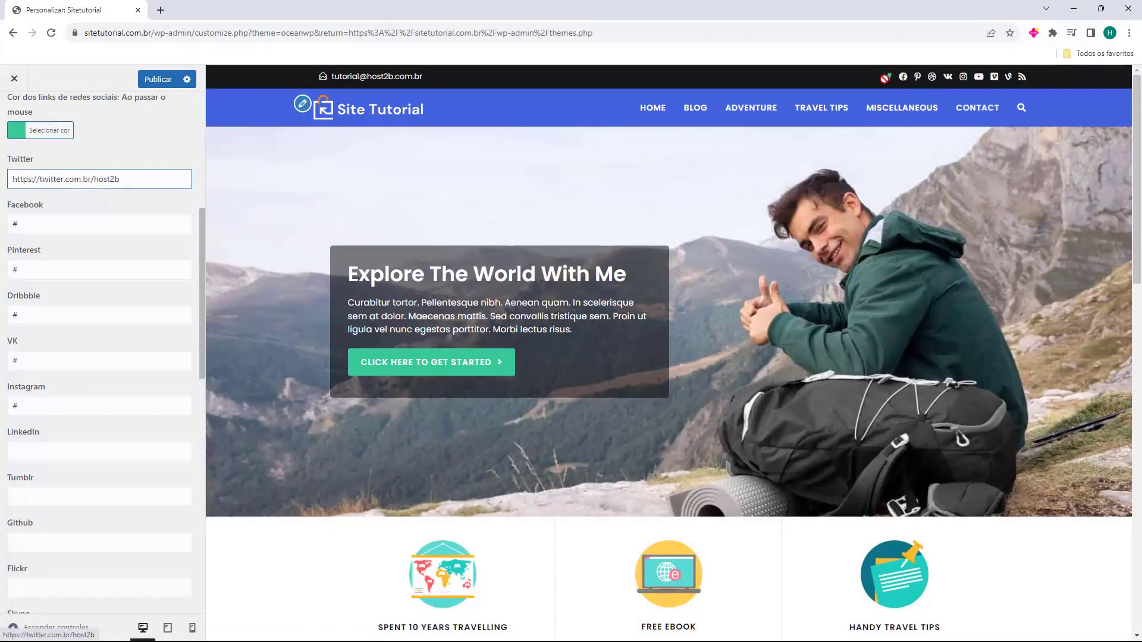
click(149, 195)
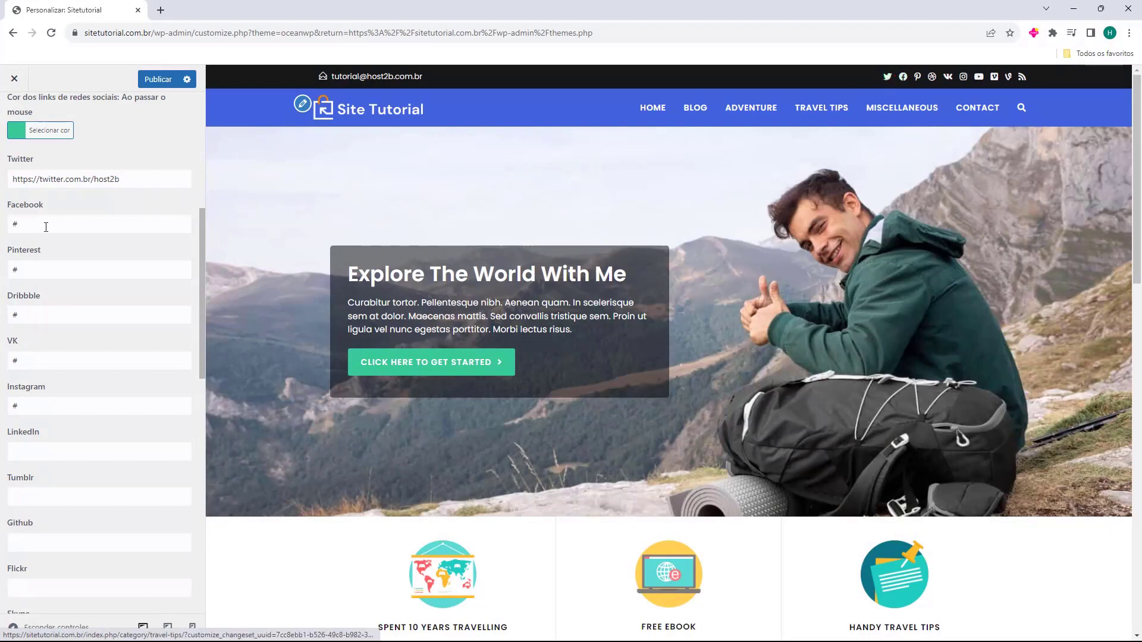
key(shift+Tab)
key(BackSpace)
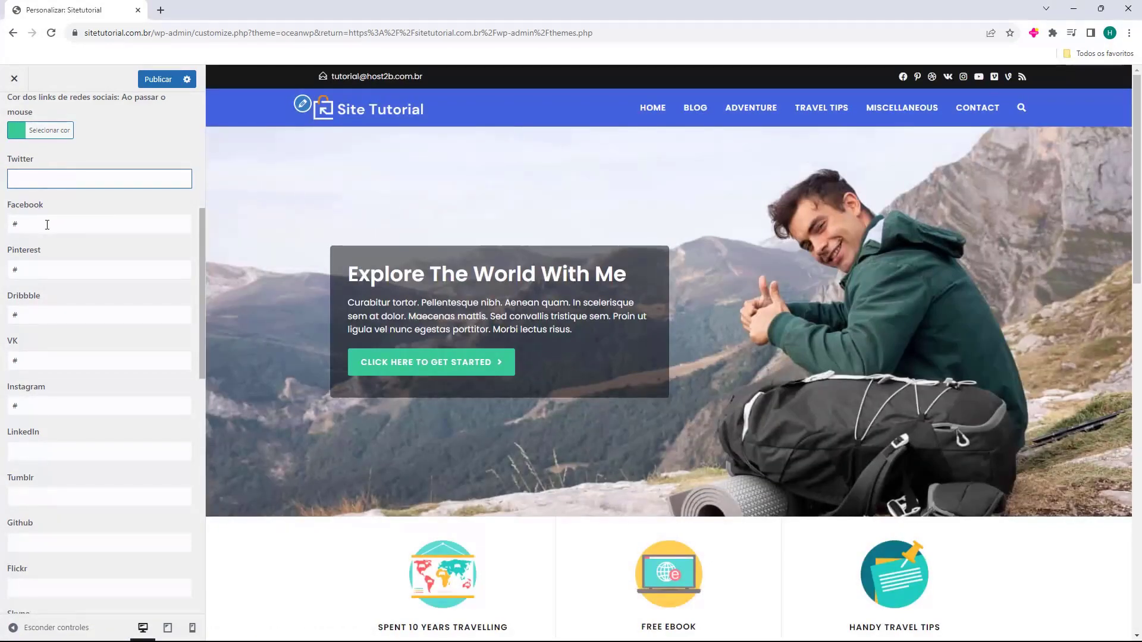
Clear the Pinterest, Dribbble and VK links and put '#' back in the Twitter field
click(47, 267)
key(BackSpace)
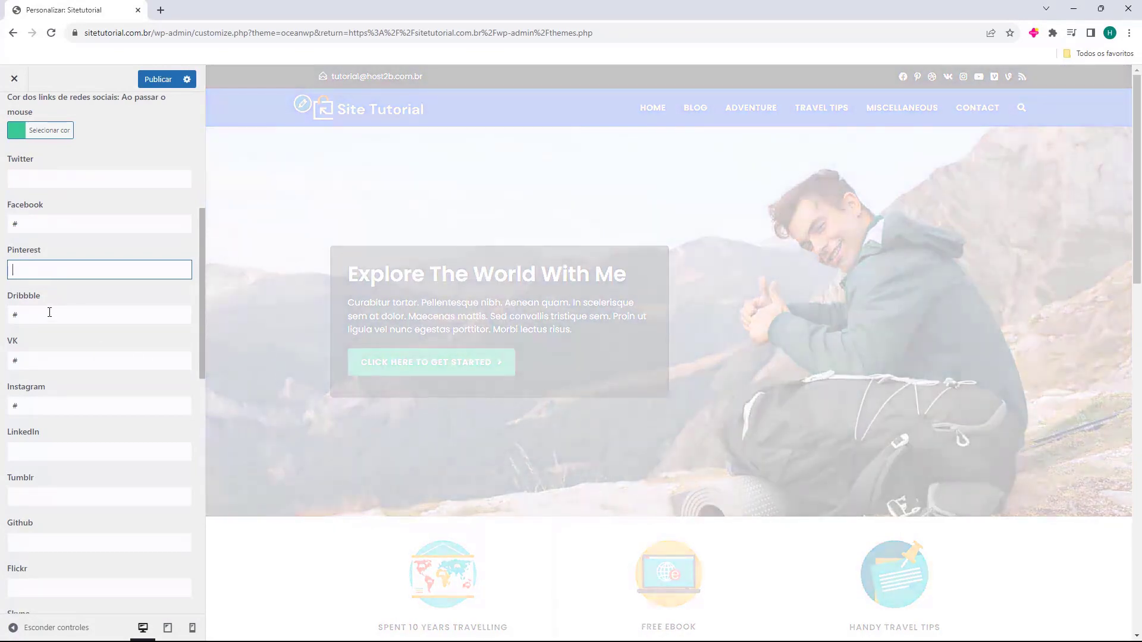
click(48, 310)
key(BackSpace)
key(Tab)
key(BackSpace)
click(45, 179)
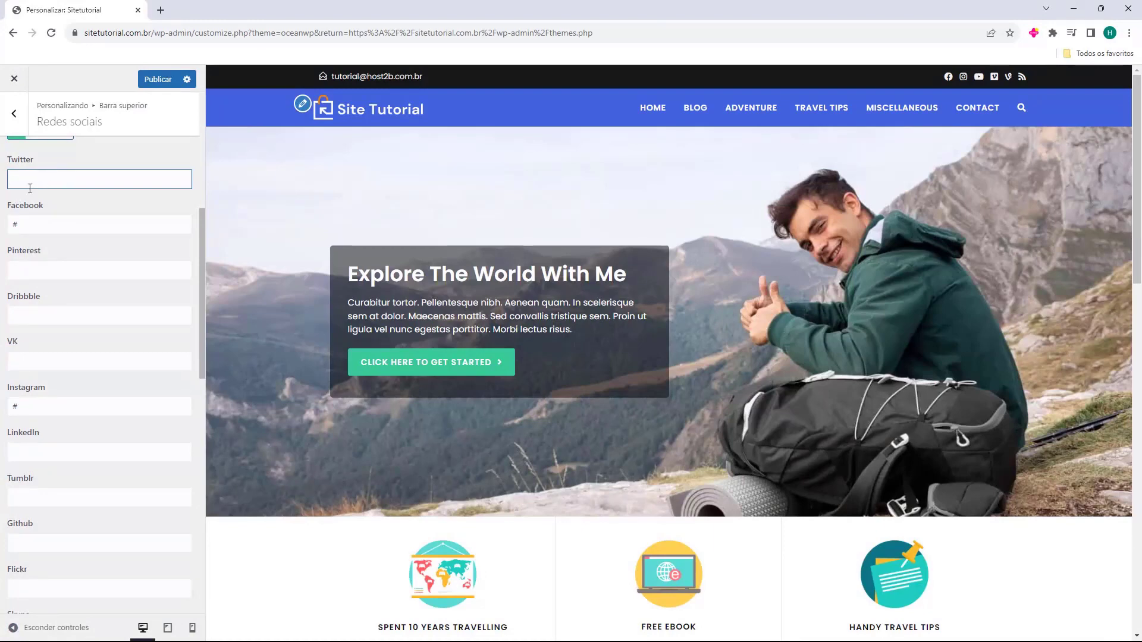
text(#)
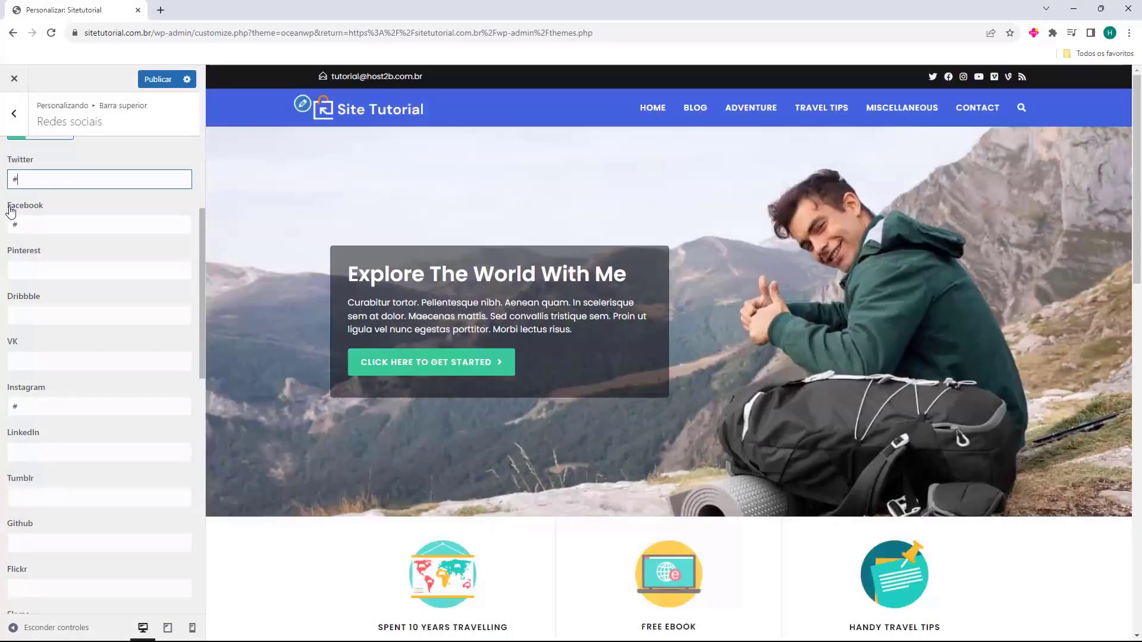
Clear the Vimeo, Vine and RSS link placeholders in the top bar social settings
scroll(35, 262, down, 2)
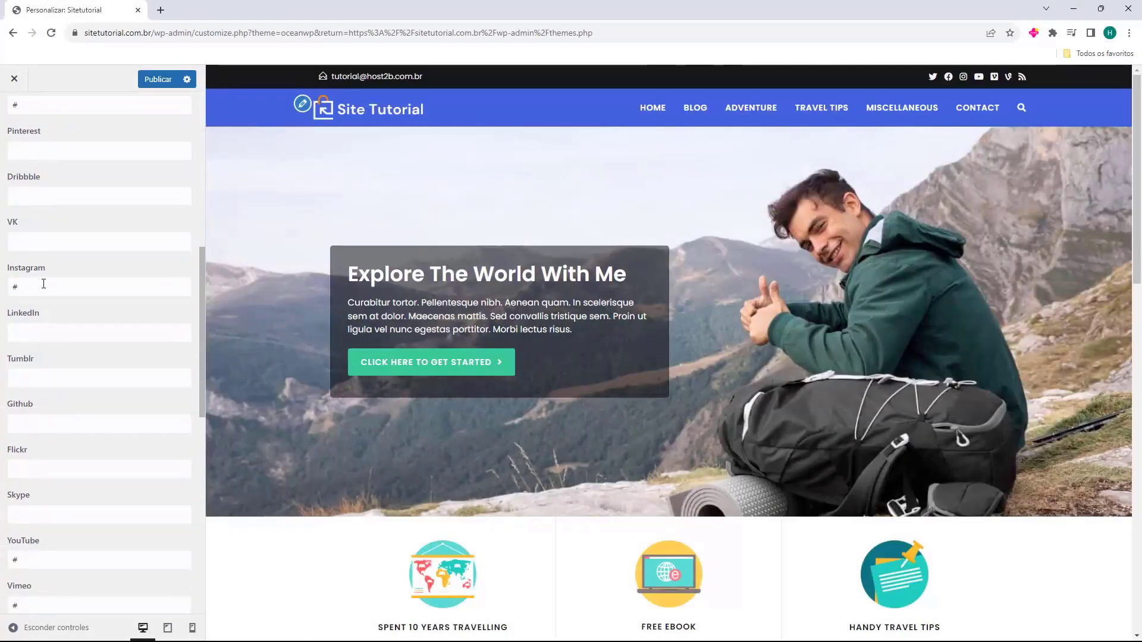
scroll(44, 283, down, 4)
double_click(18, 368)
key(BackSpace)
double_click(29, 415)
key(BackSpace)
scroll(25, 424, down, 3)
double_click(13, 416)
key(BackSpace)
Leave the top bar social settings and return to the main Customizer section list
scroll(45, 405, down, 3)
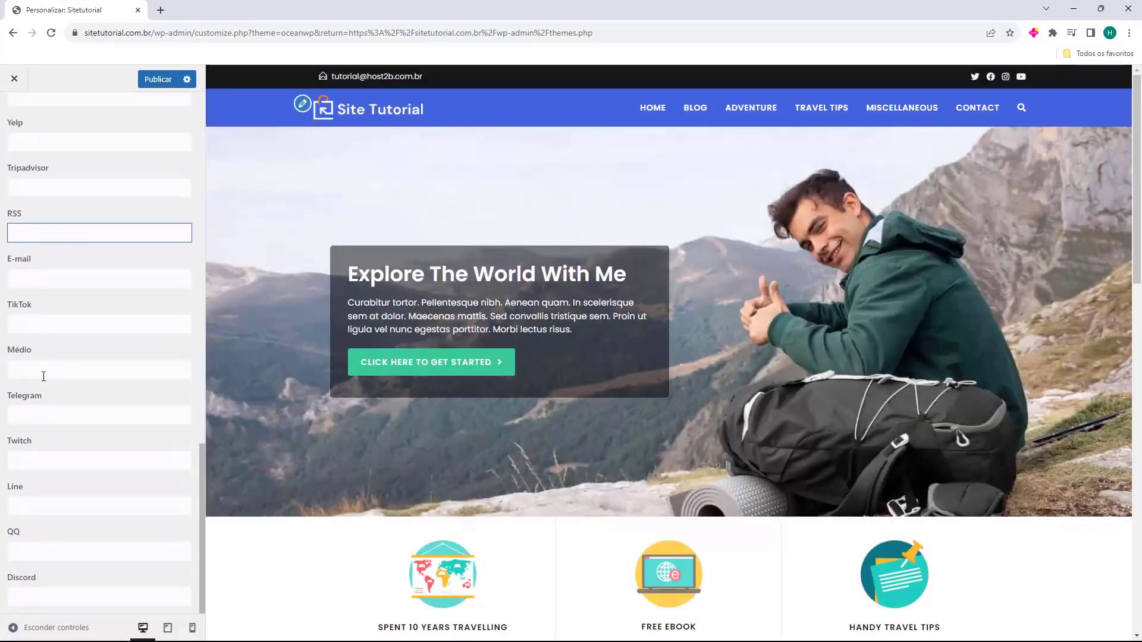
scroll(41, 556, up, 20)
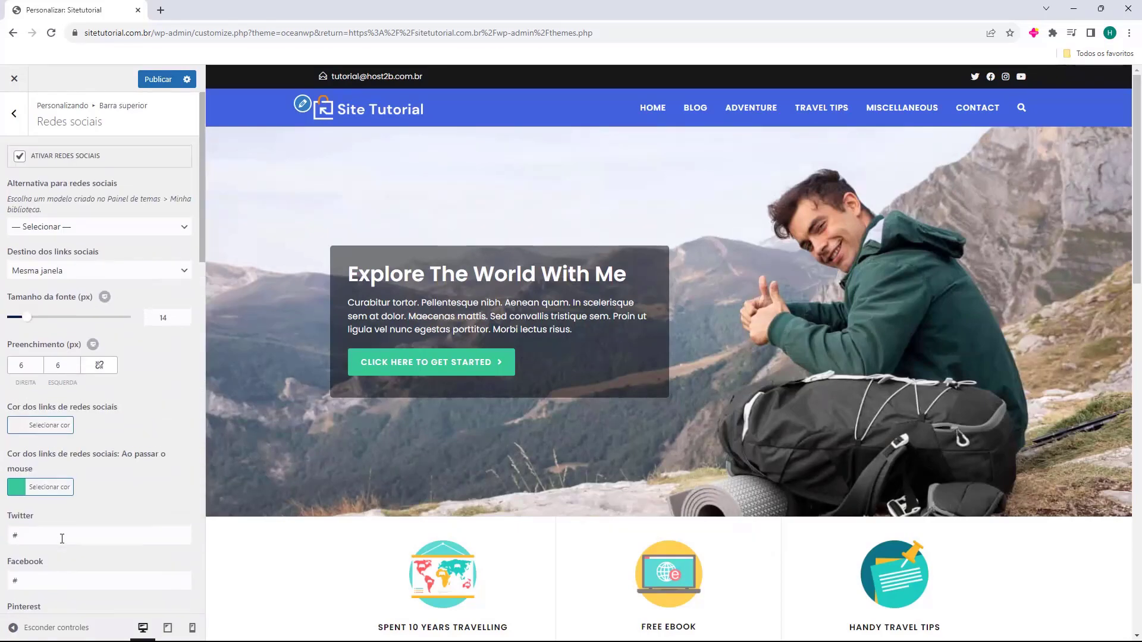
scroll(59, 523, down, 6)
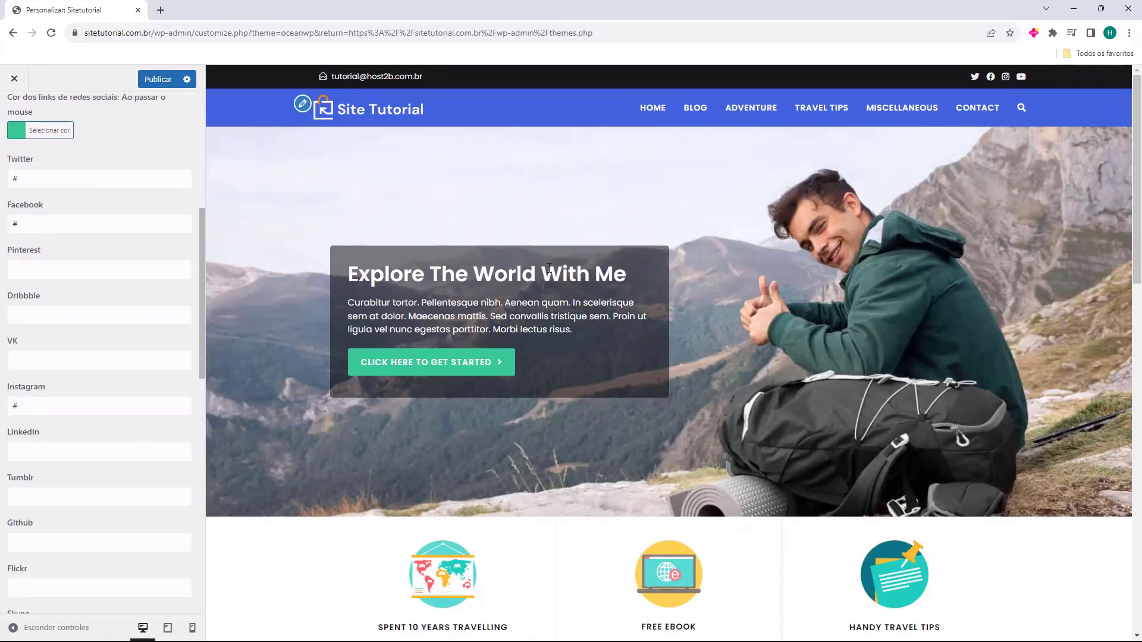
scroll(46, 246, up, 4)
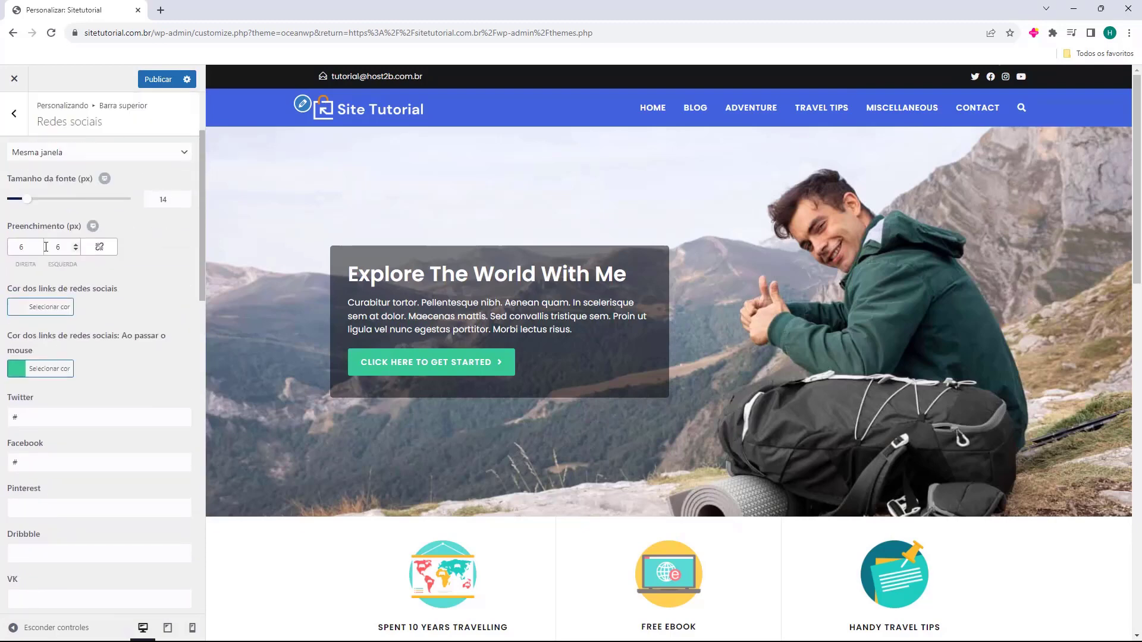
scroll(46, 246, up, 2)
click(14, 113)
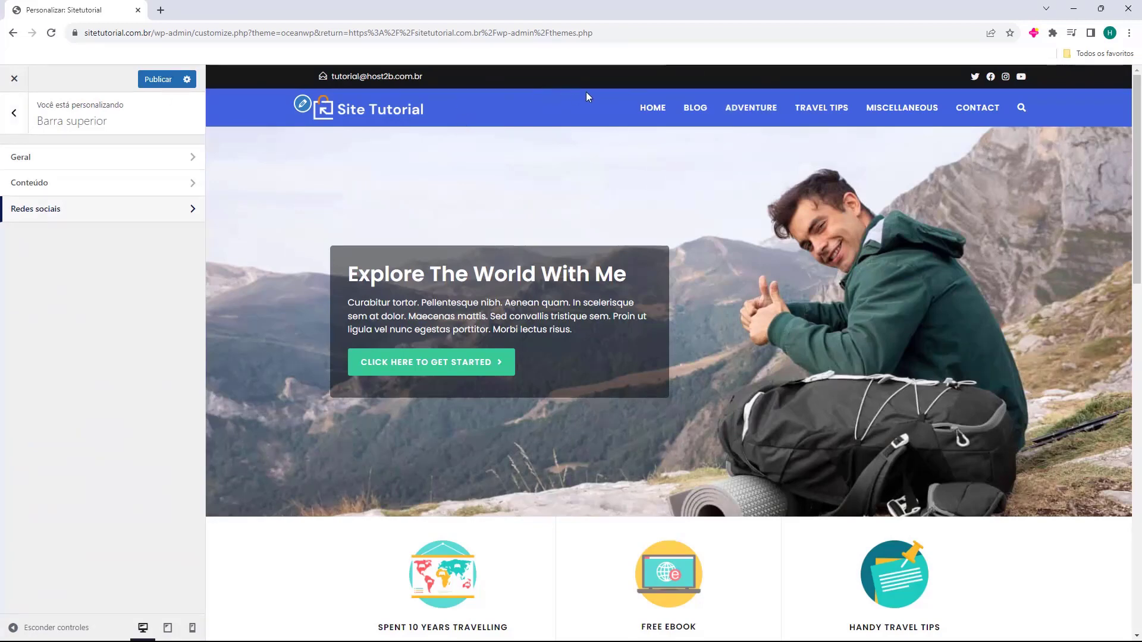
key(Escape)
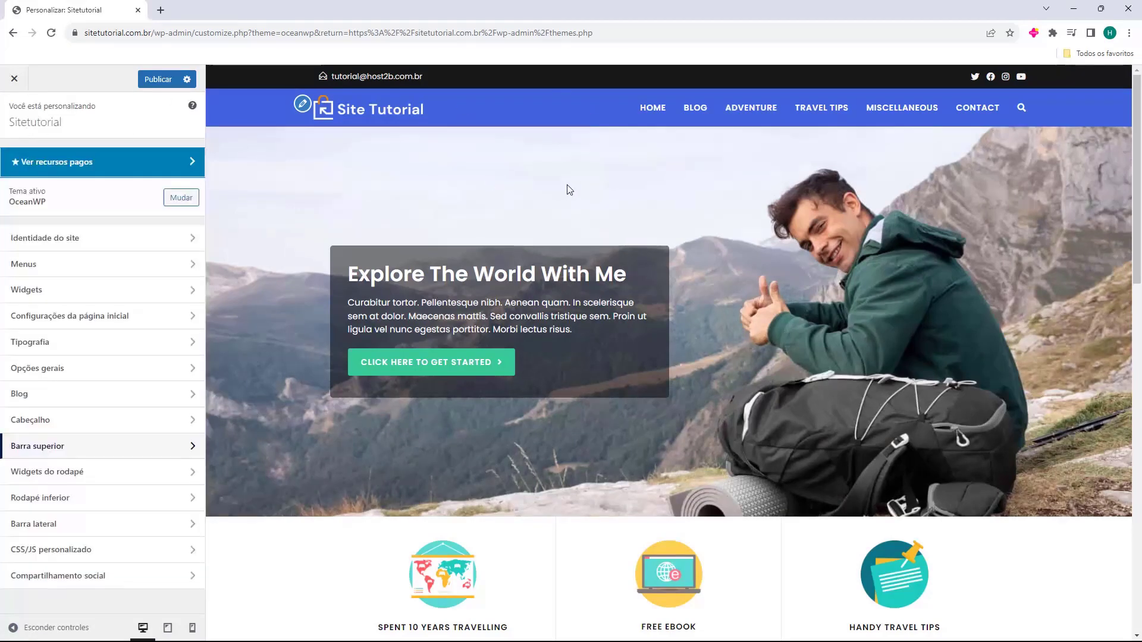
scroll(566, 185, down, 10)
scroll(569, 199, down, 5)
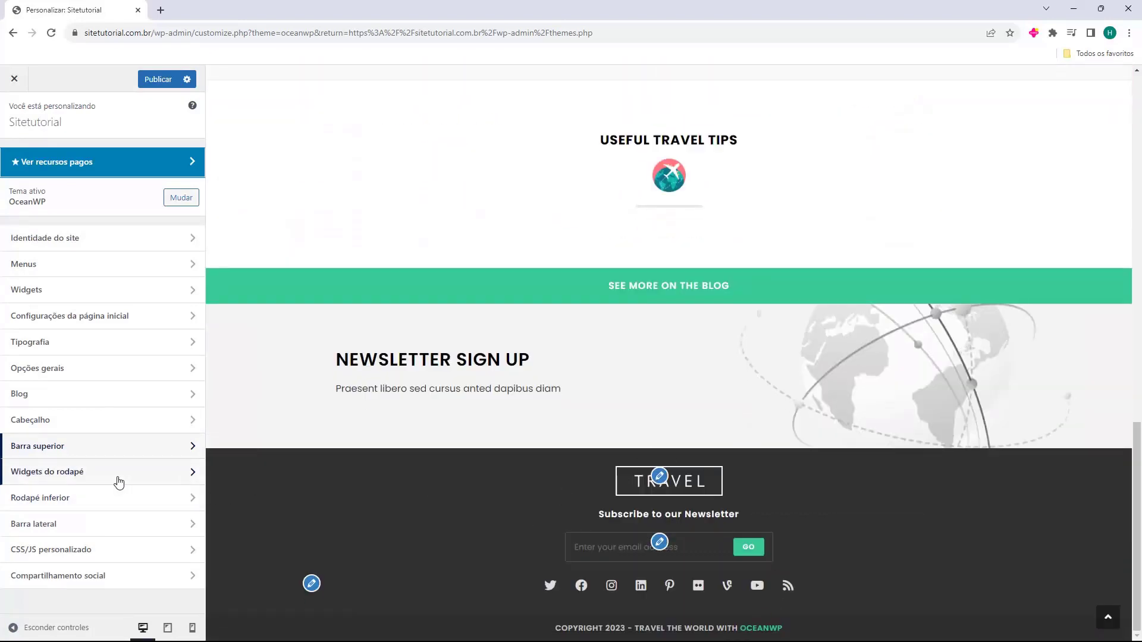
click(59, 482)
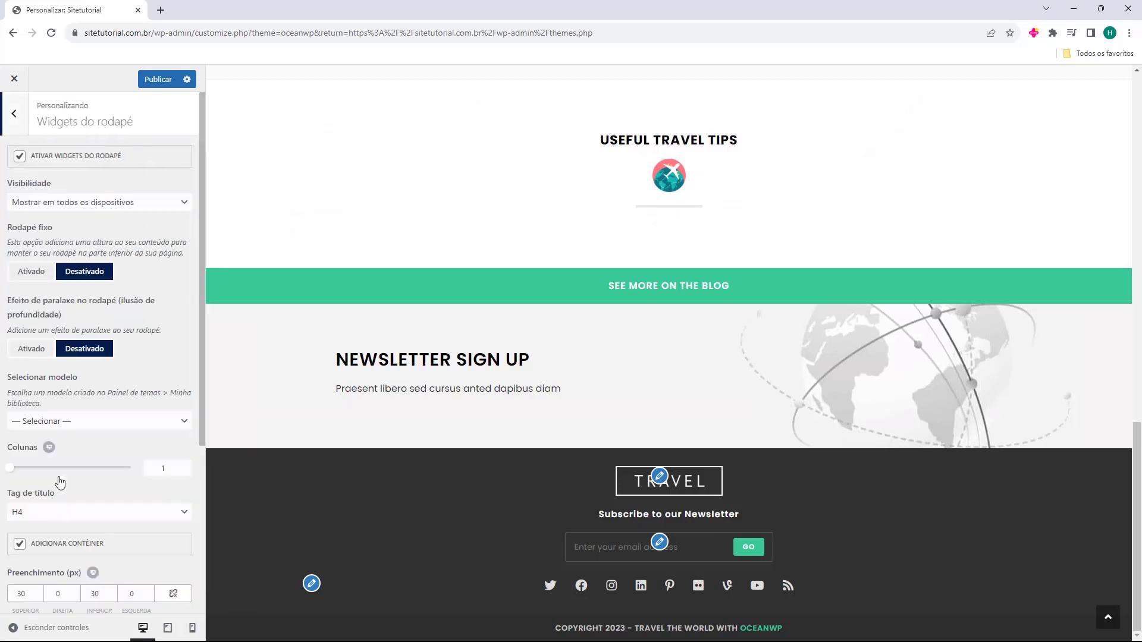
click(20, 157)
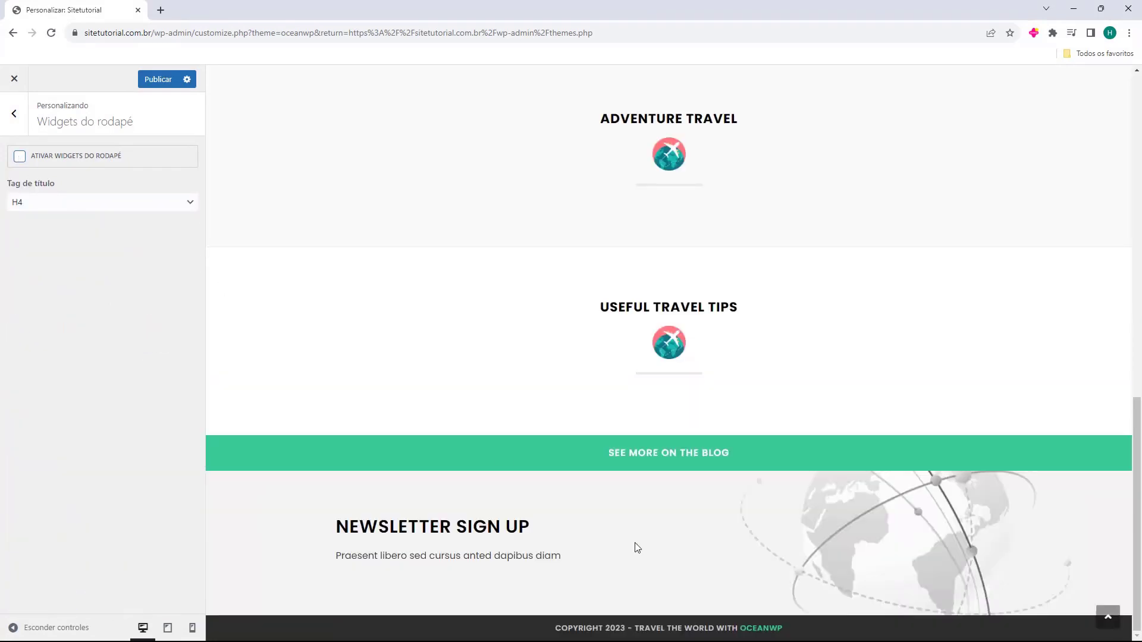
click(19, 157)
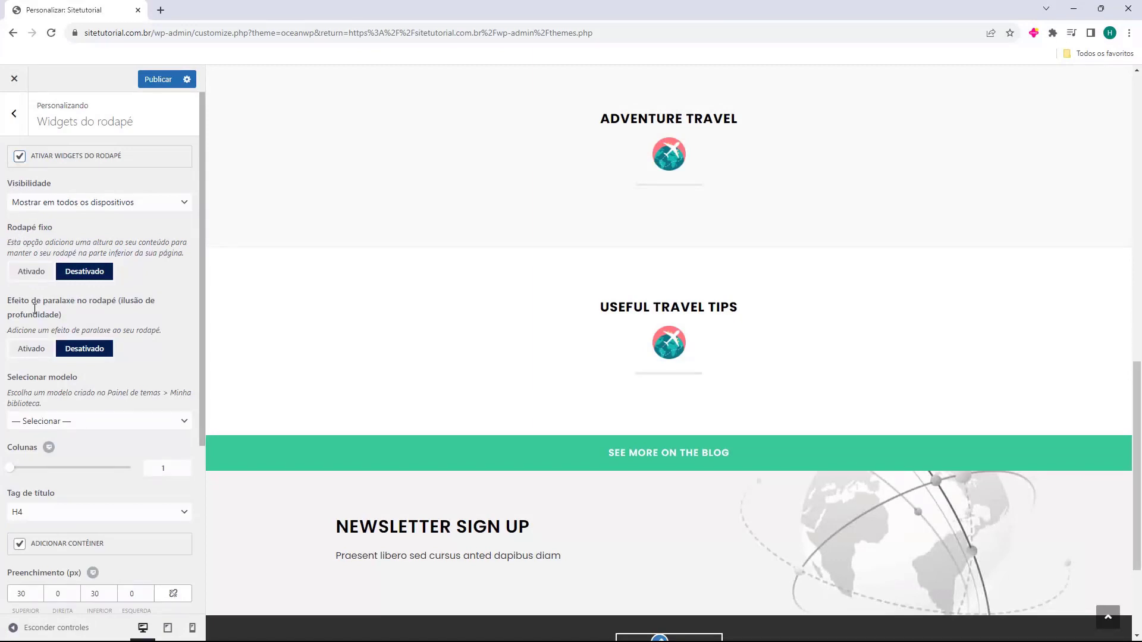
scroll(68, 364, down, 5)
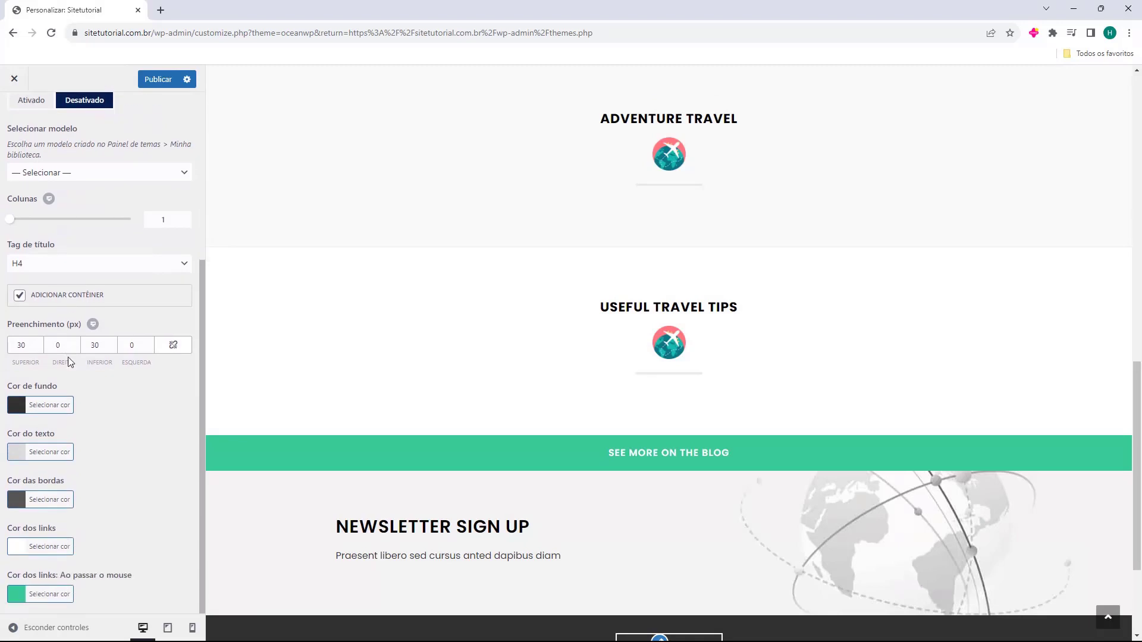
scroll(69, 362, up, 5)
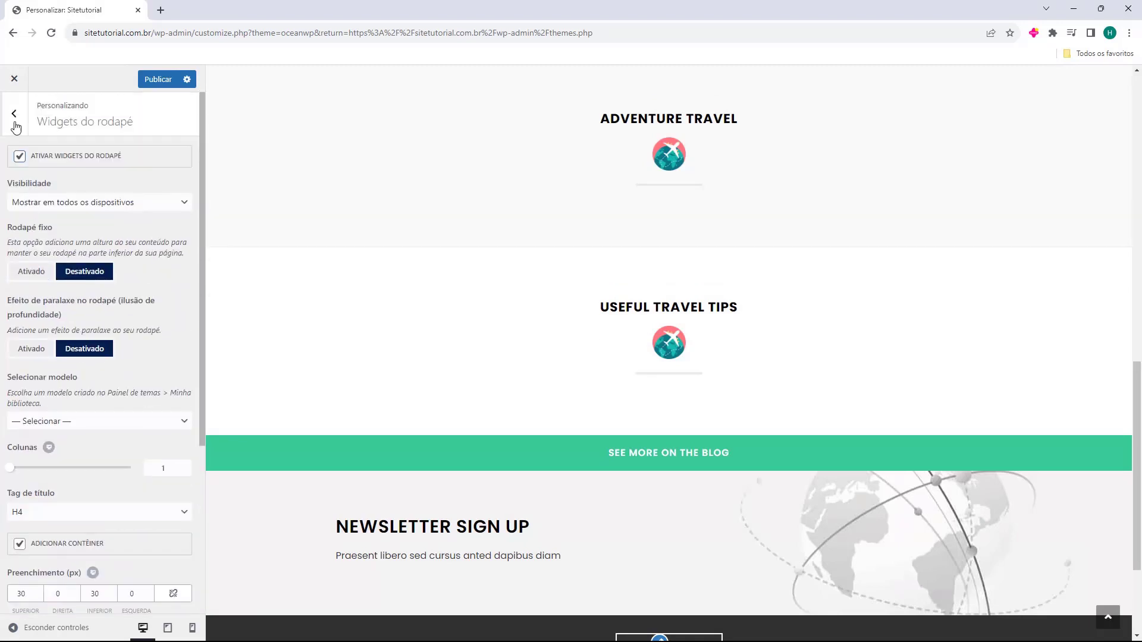
scroll(62, 270, down, 4)
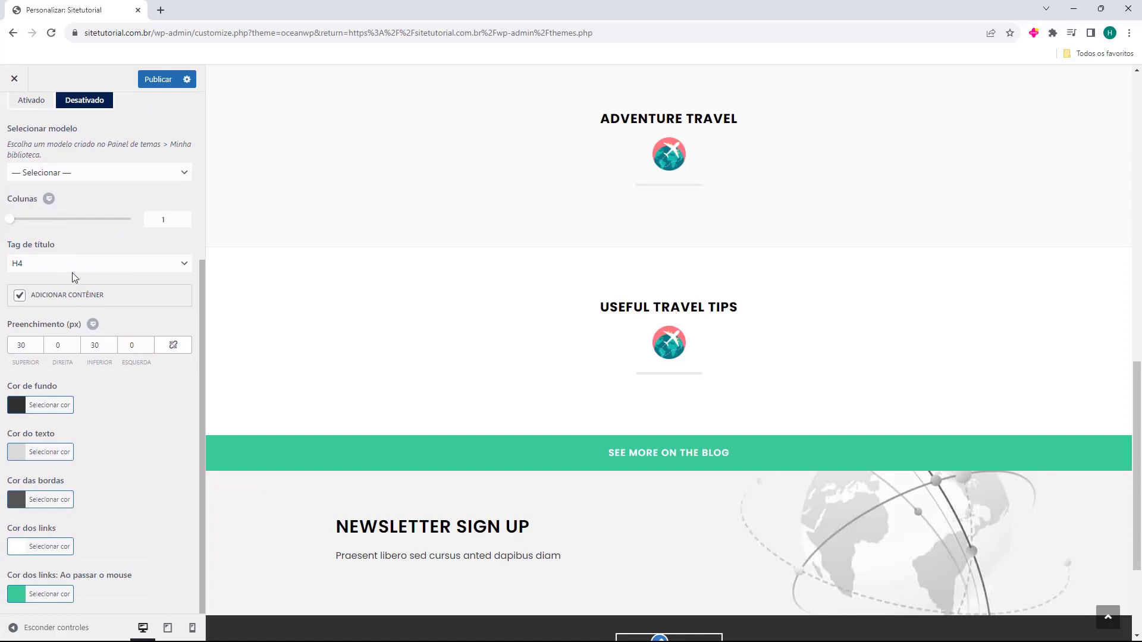
scroll(624, 370, down, 3)
scroll(56, 231, up, 4)
click(22, 125)
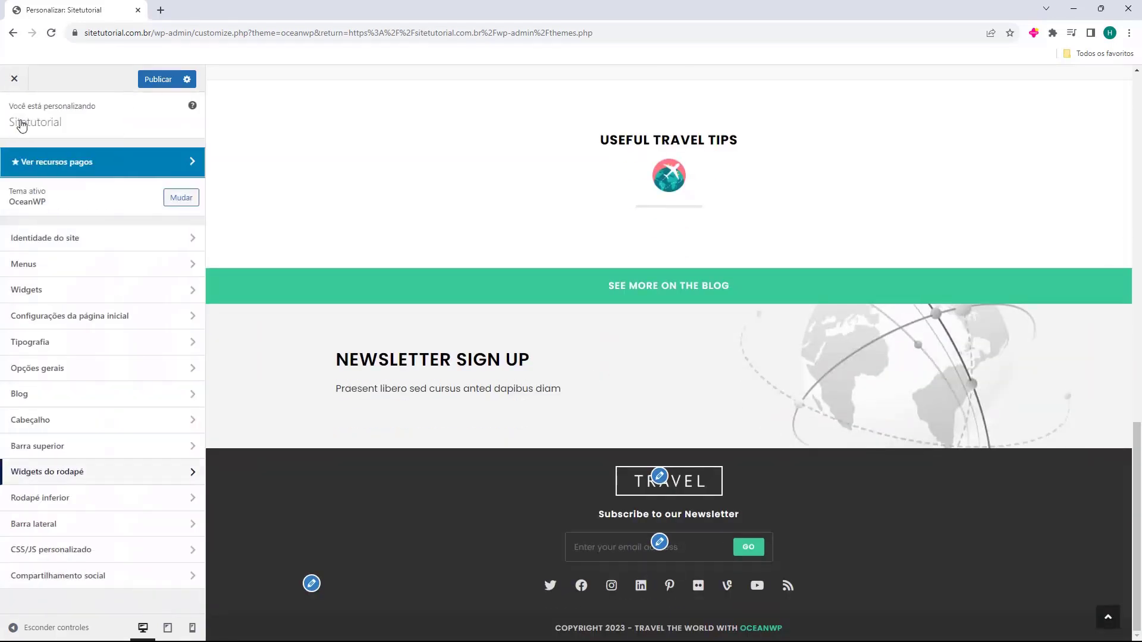
Open the bottom footer settings and toggle the copyright bar off and on
click(51, 503)
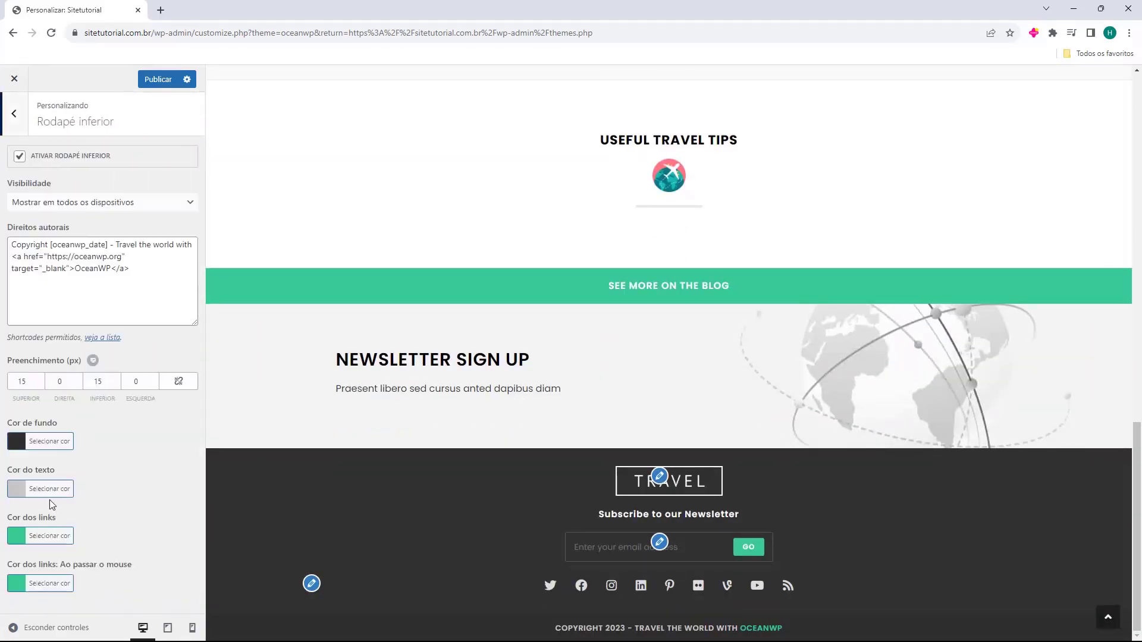
click(20, 158)
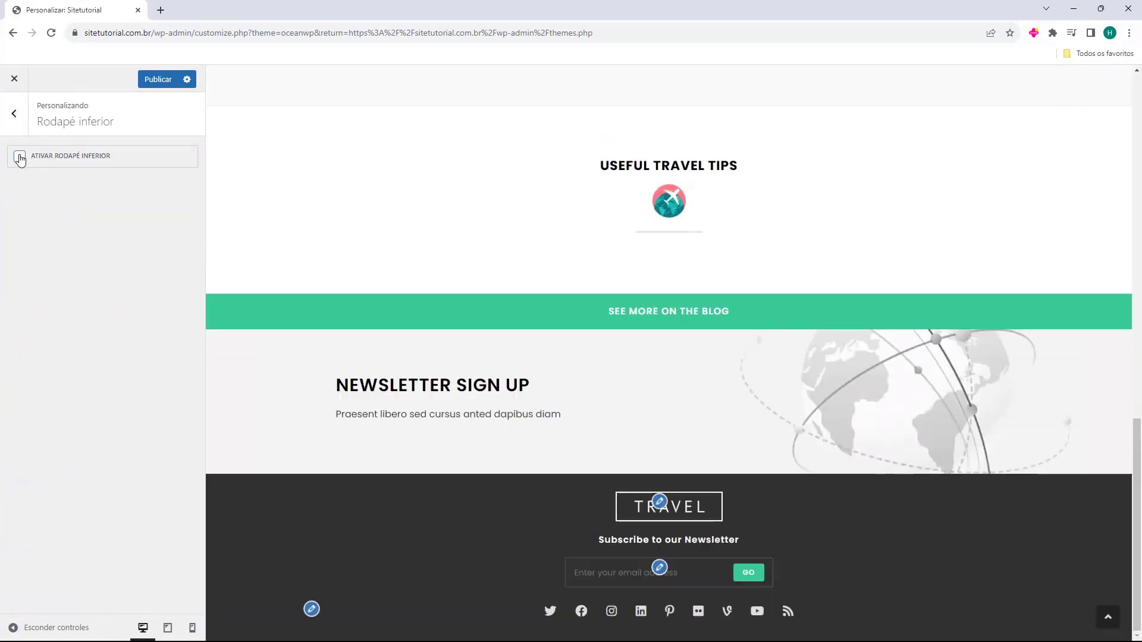
click(20, 157)
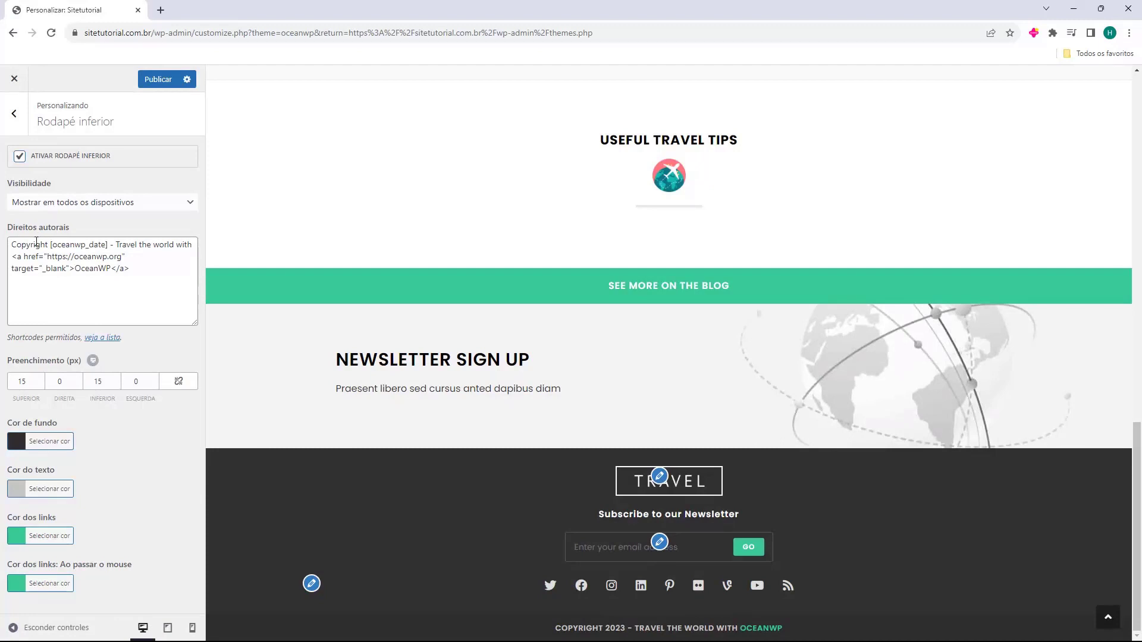
Replace the OceanWP credit after the date with '- Criado com muito carinho por Host2b'
drag(10, 229, 148, 276)
click(159, 285)
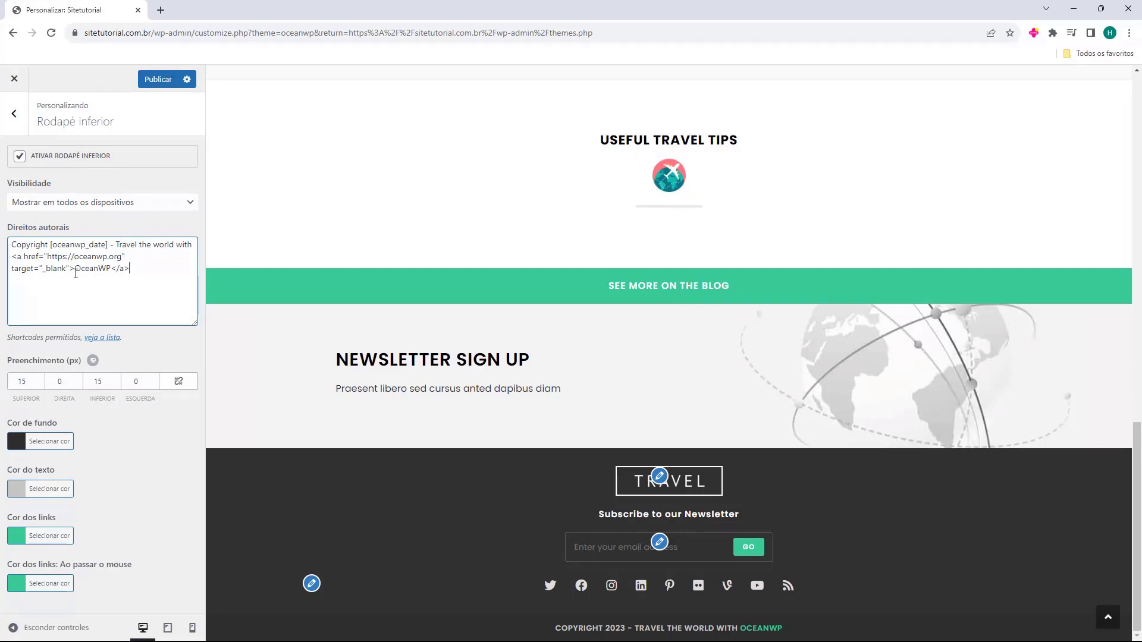
drag(134, 269, 119, 250)
key(BackSpace)
key(BackSpace)
key(BackSpace)
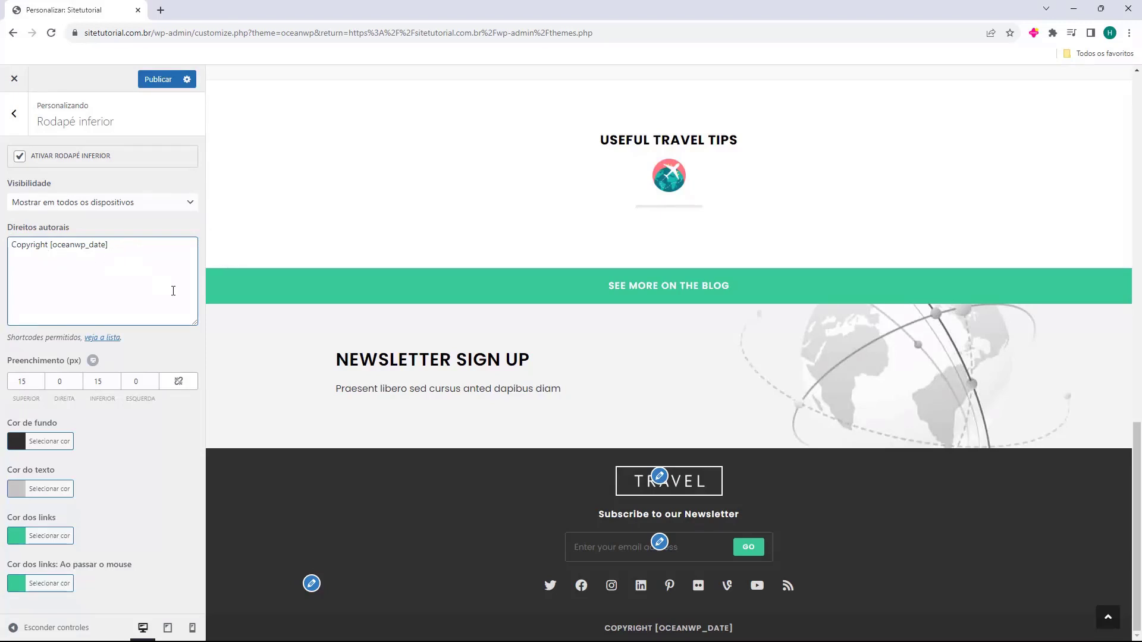
text(-)
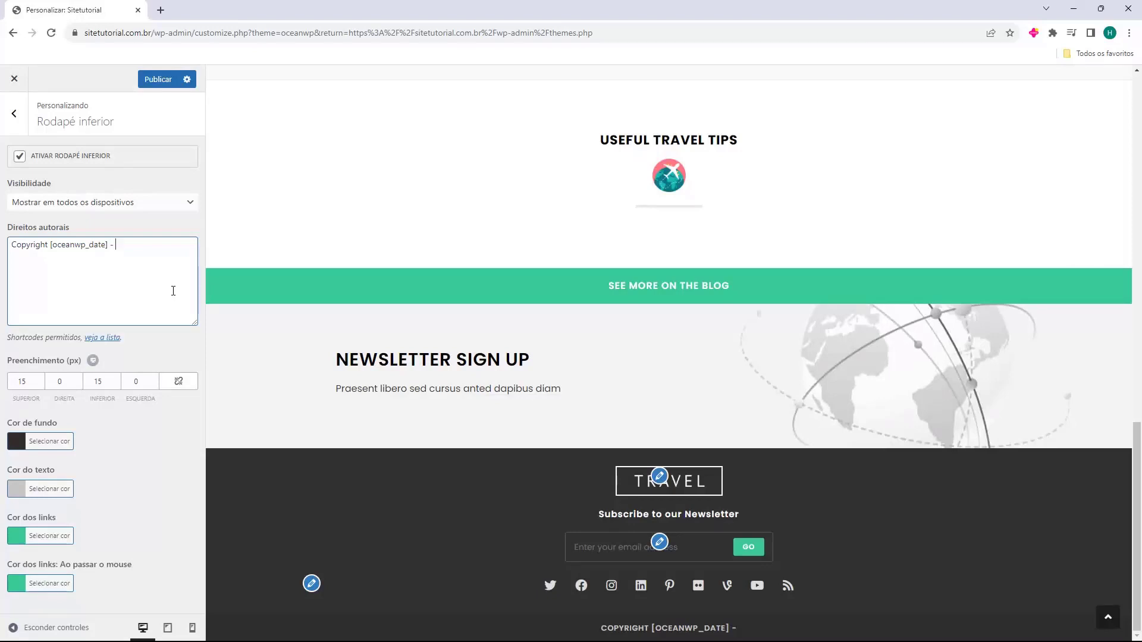
text(Criado com muito carinho por Host2b)
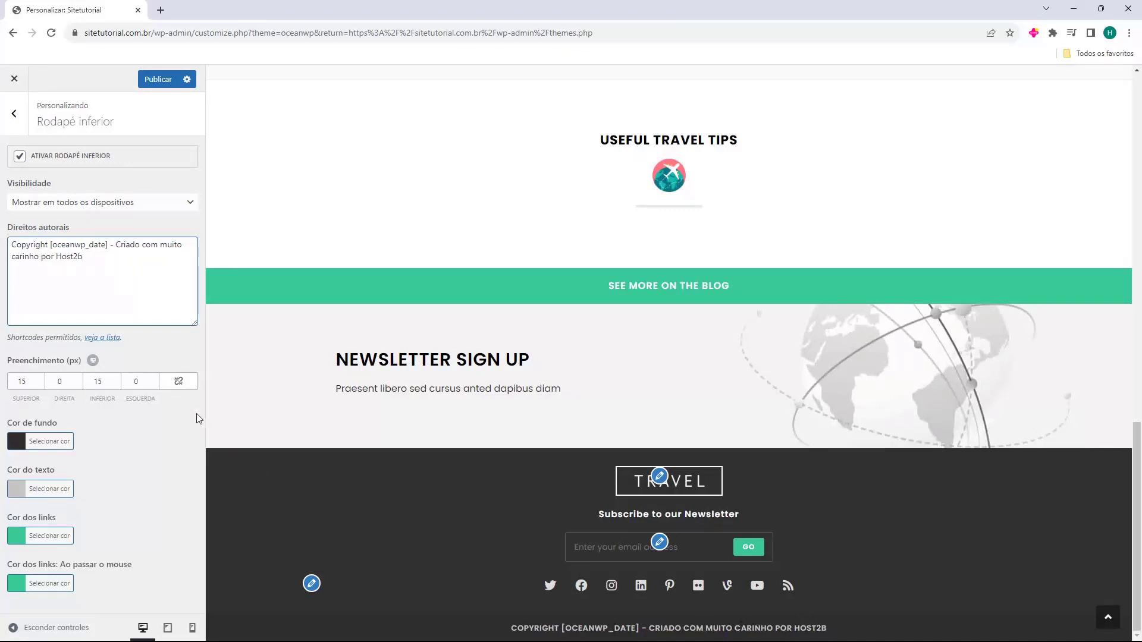
click(113, 277)
mouse_move(568, 640)
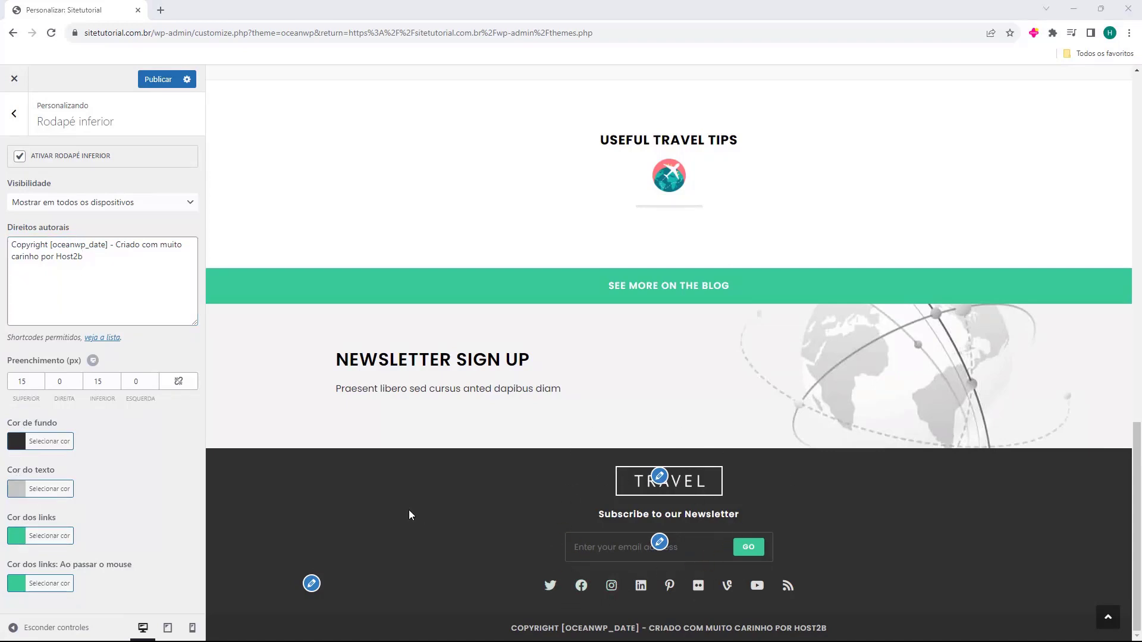
click(13, 114)
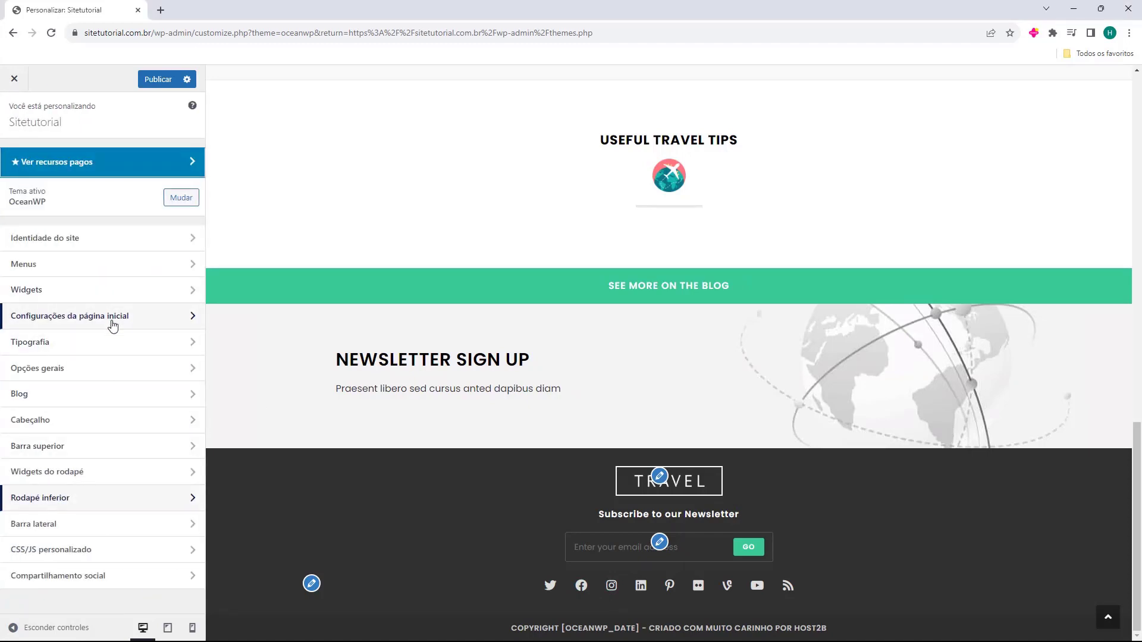
Open Widgets and then the Rodapé 1 footer widget area
click(34, 296)
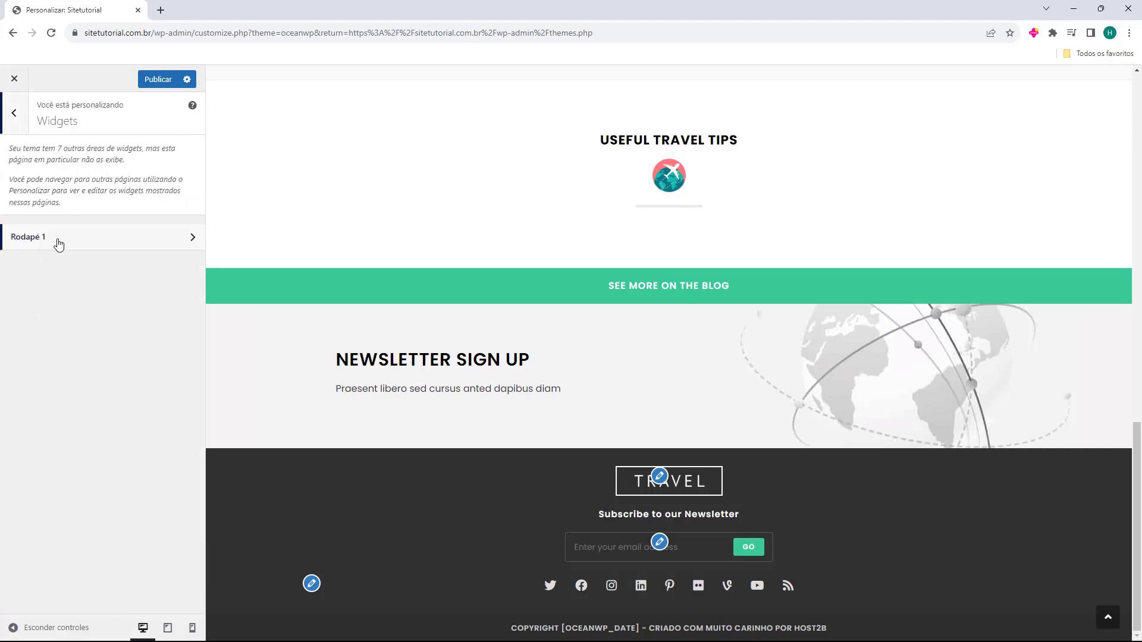
click(58, 244)
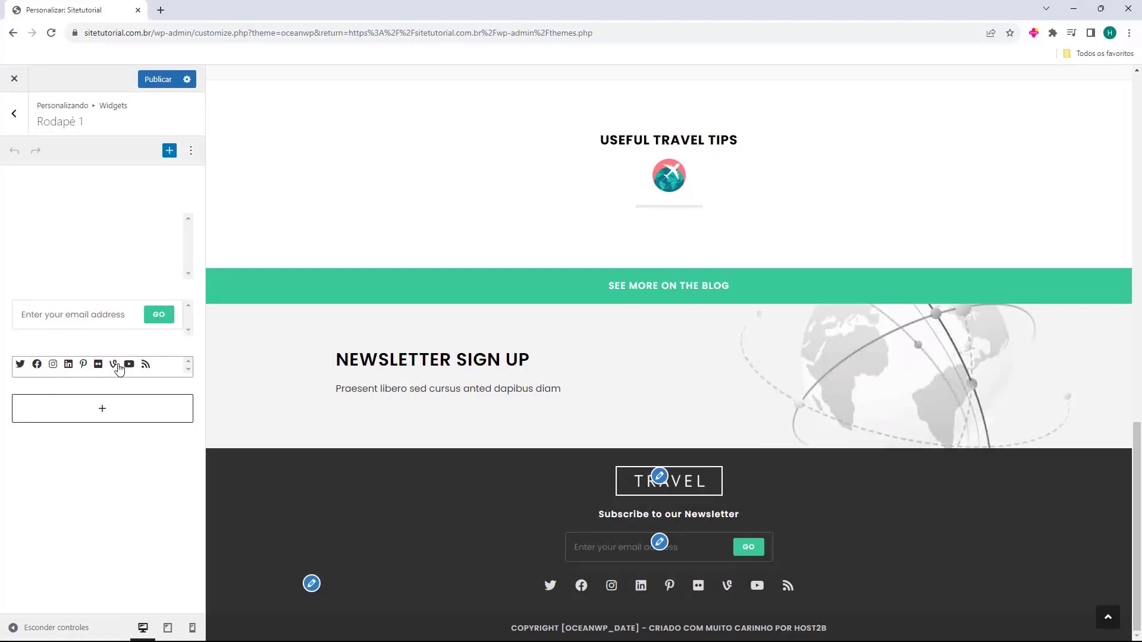
Open the footer text widget and inspect its logo and newsletter heading code
click(77, 237)
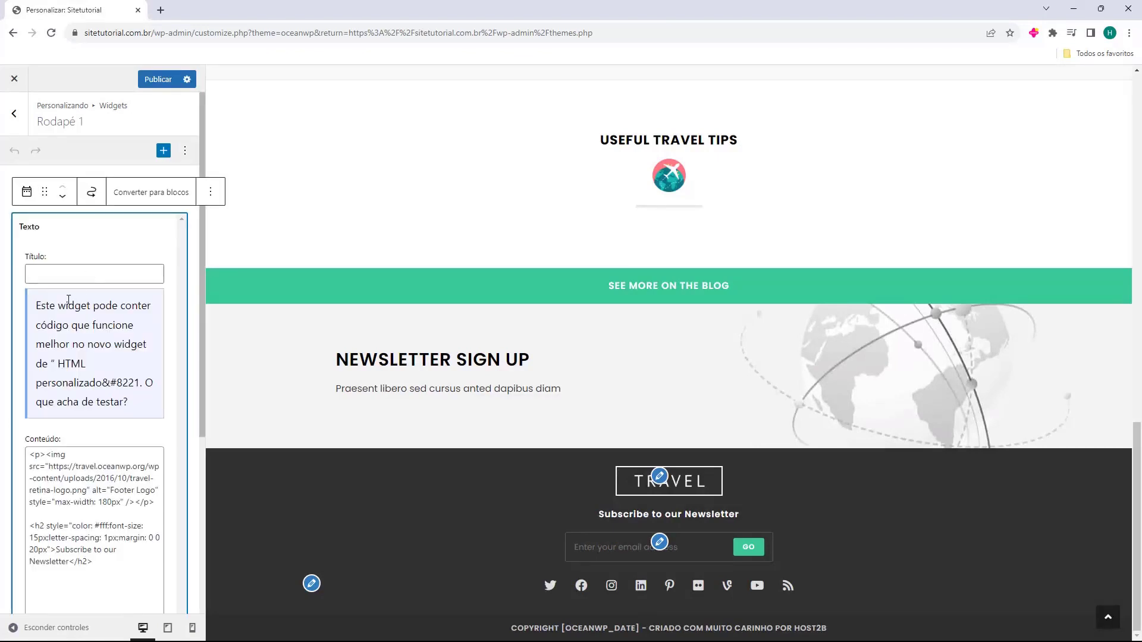
drag(36, 305, 71, 361)
click(72, 359)
scroll(73, 323, down, 3)
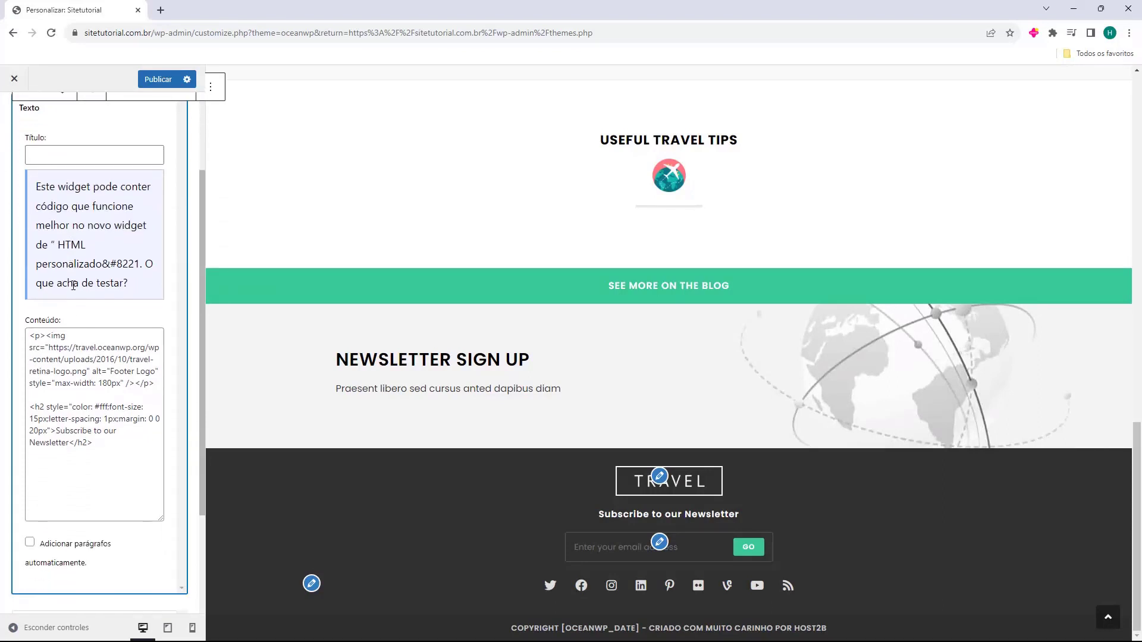
click(88, 335)
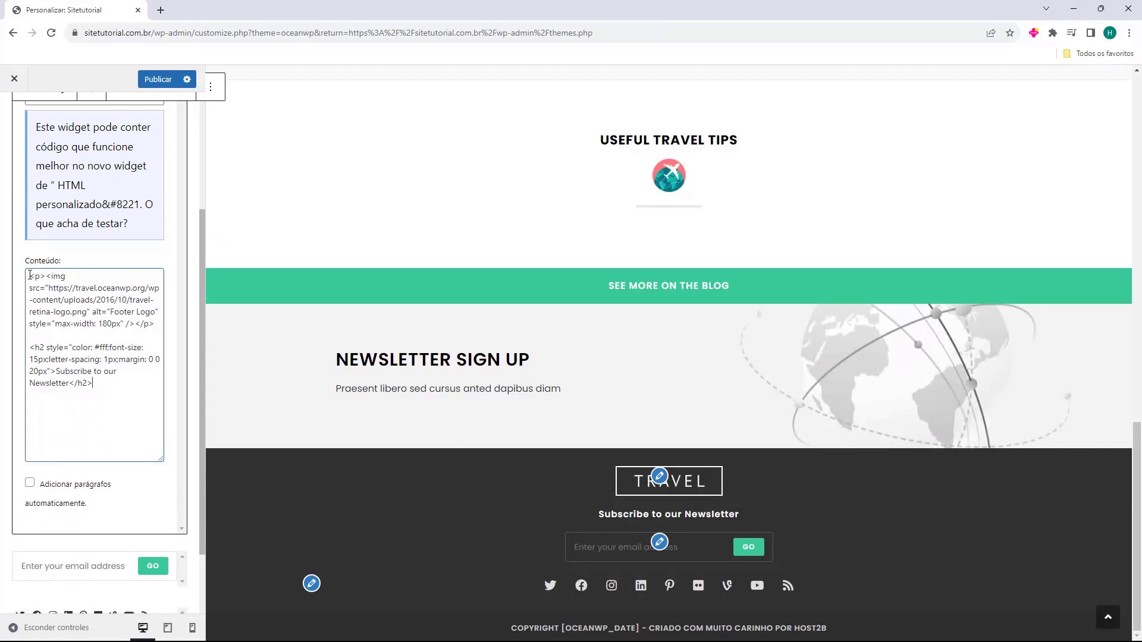
drag(29, 275, 156, 327)
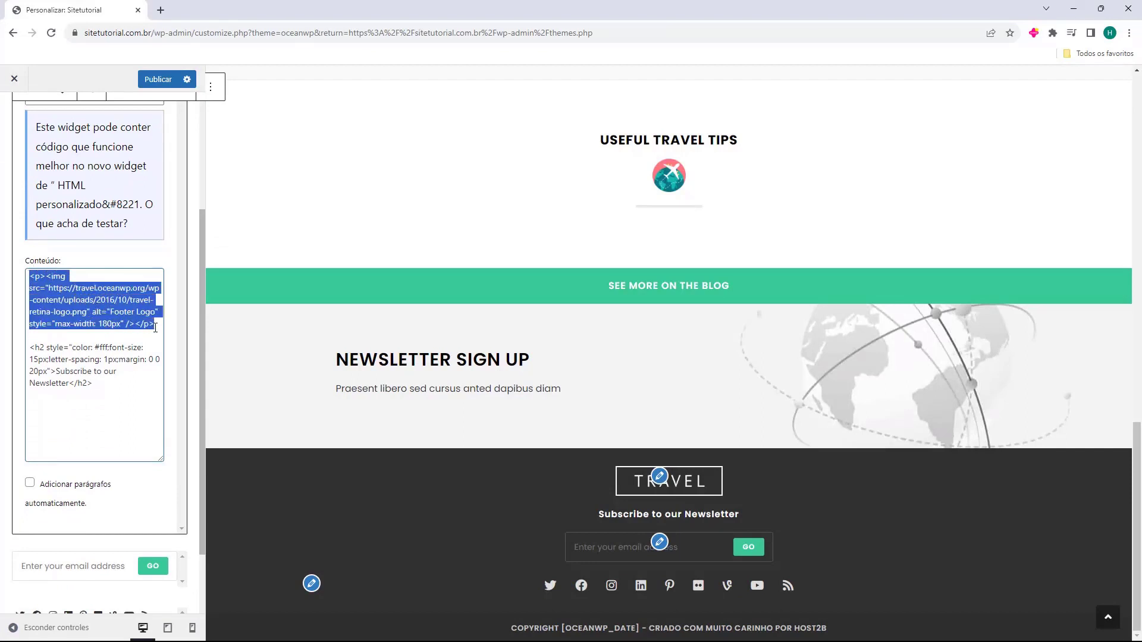
drag(32, 349, 106, 385)
click(97, 384)
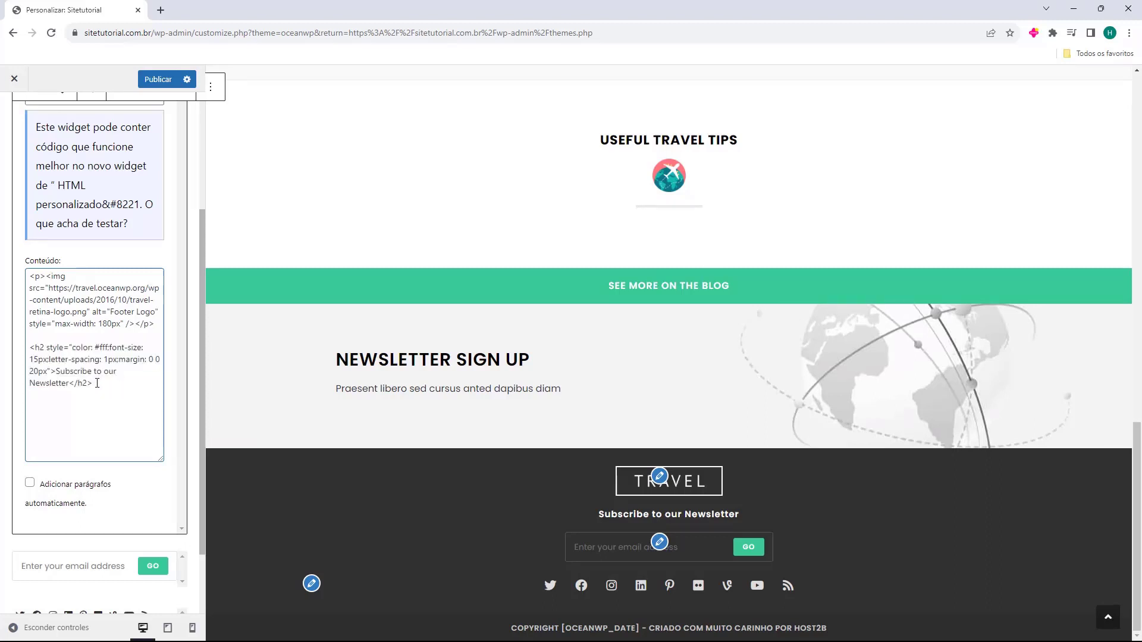
Close the text widget editor and show the full block list for Rodapé 1
click(194, 364)
click(110, 395)
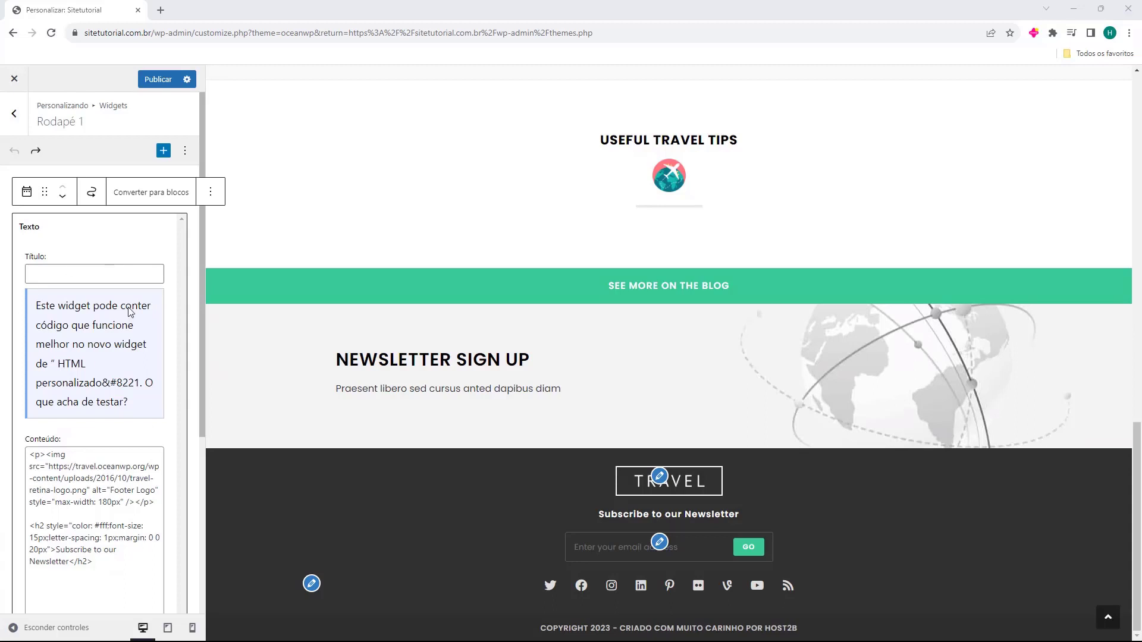
click(190, 230)
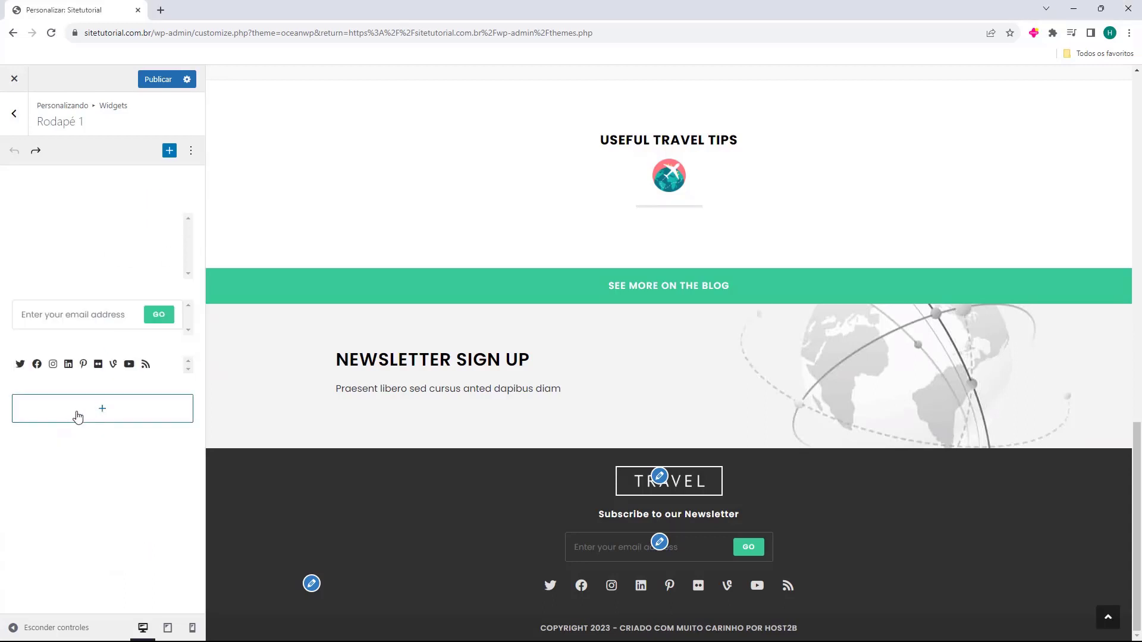
click(104, 410)
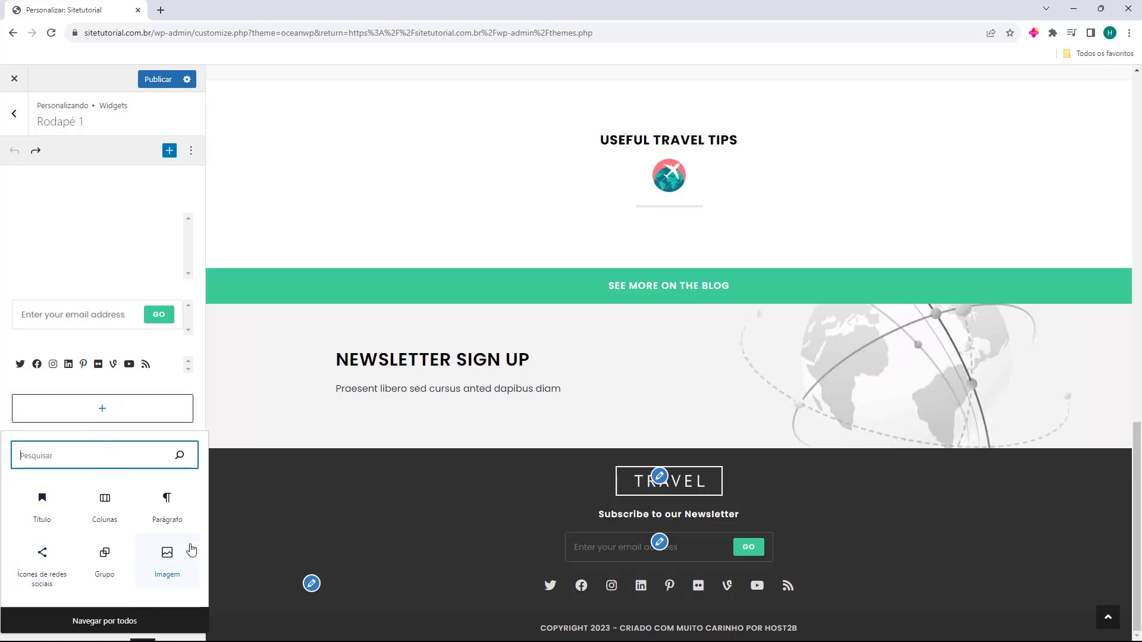
click(107, 622)
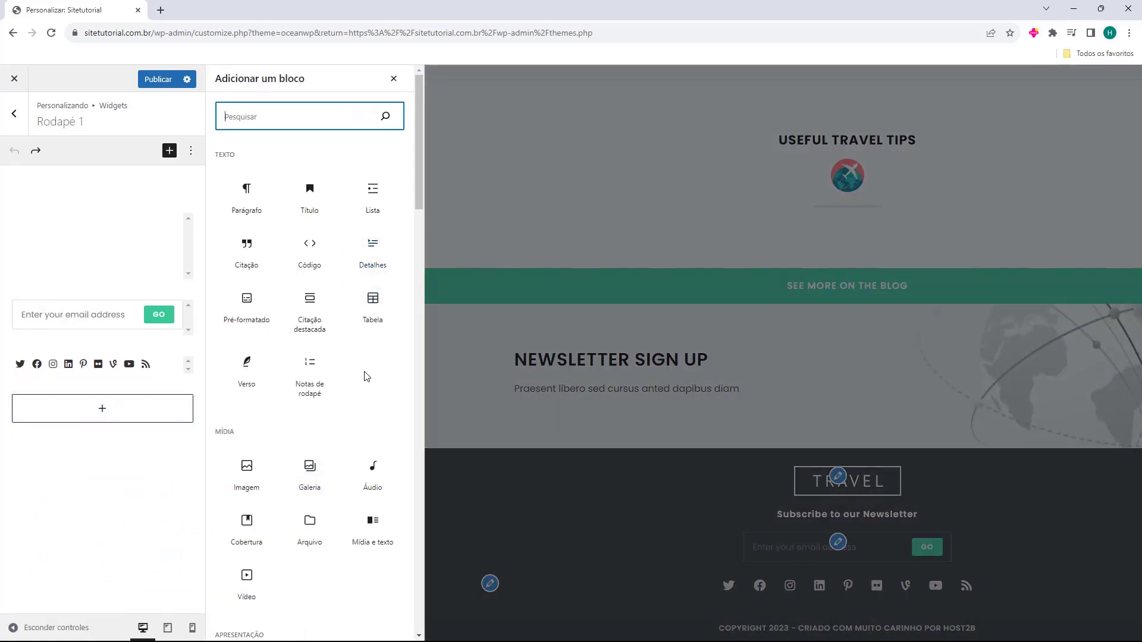
Scroll through the Rodapé 1 block list and close it without adding a block
click(366, 380)
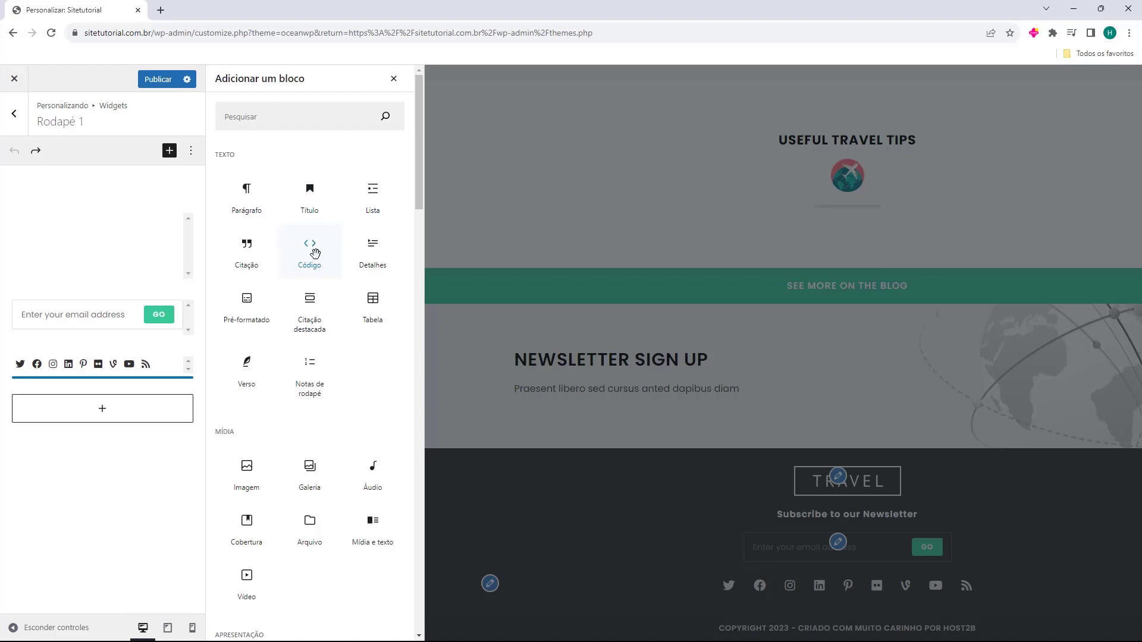
scroll(313, 250, down, 6)
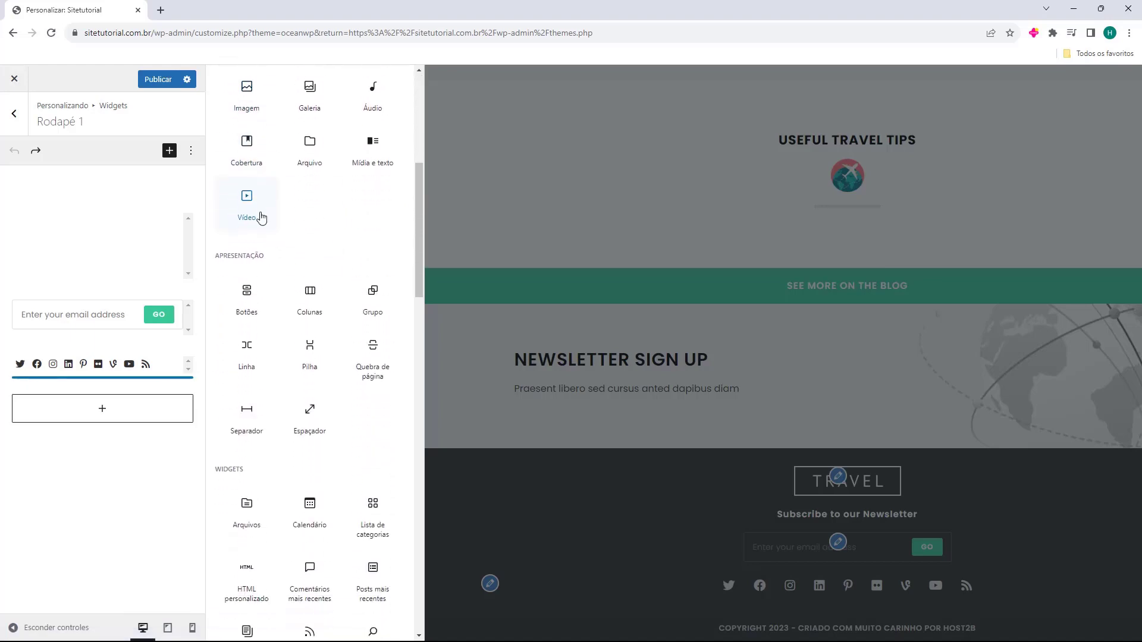
scroll(264, 219, down, 10)
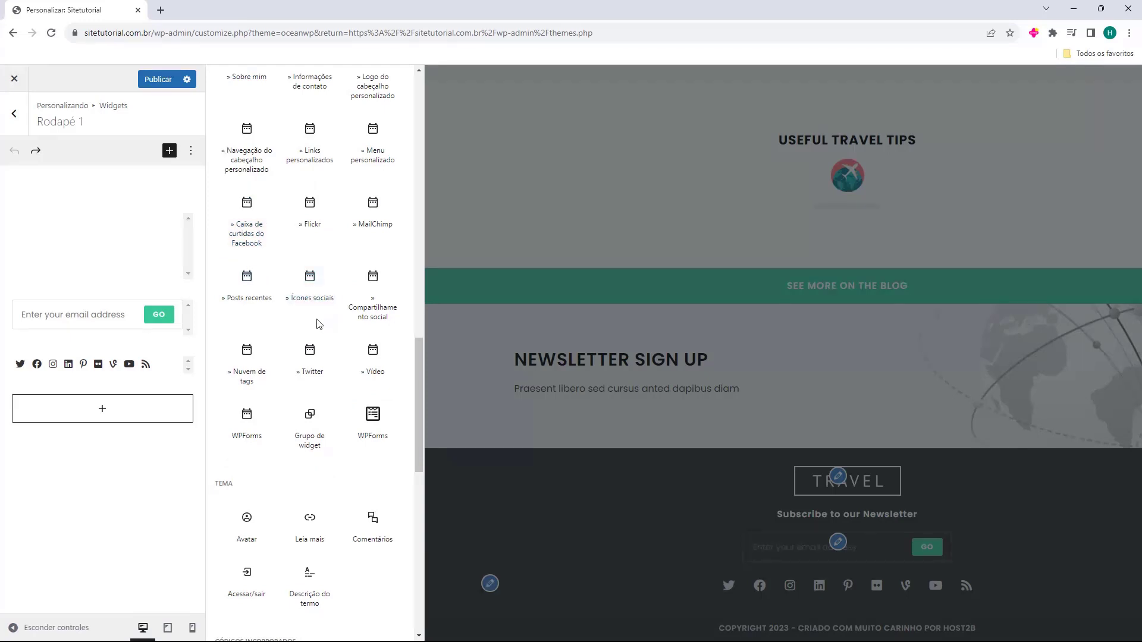
scroll(295, 287, down, 2)
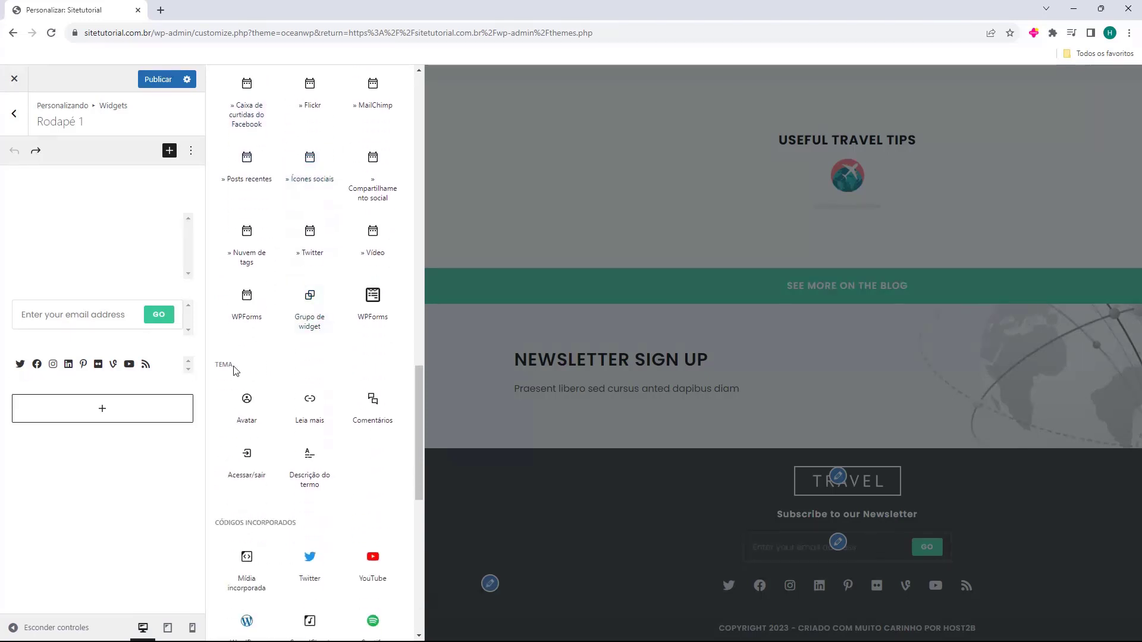
scroll(238, 364, down, 10)
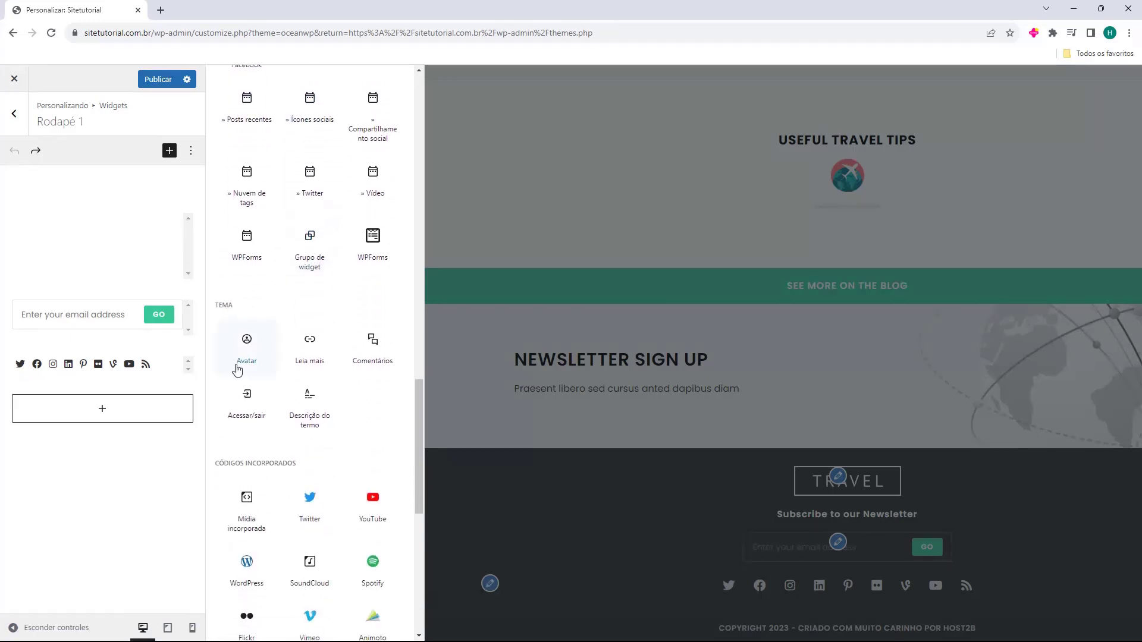
scroll(294, 402, up, 15)
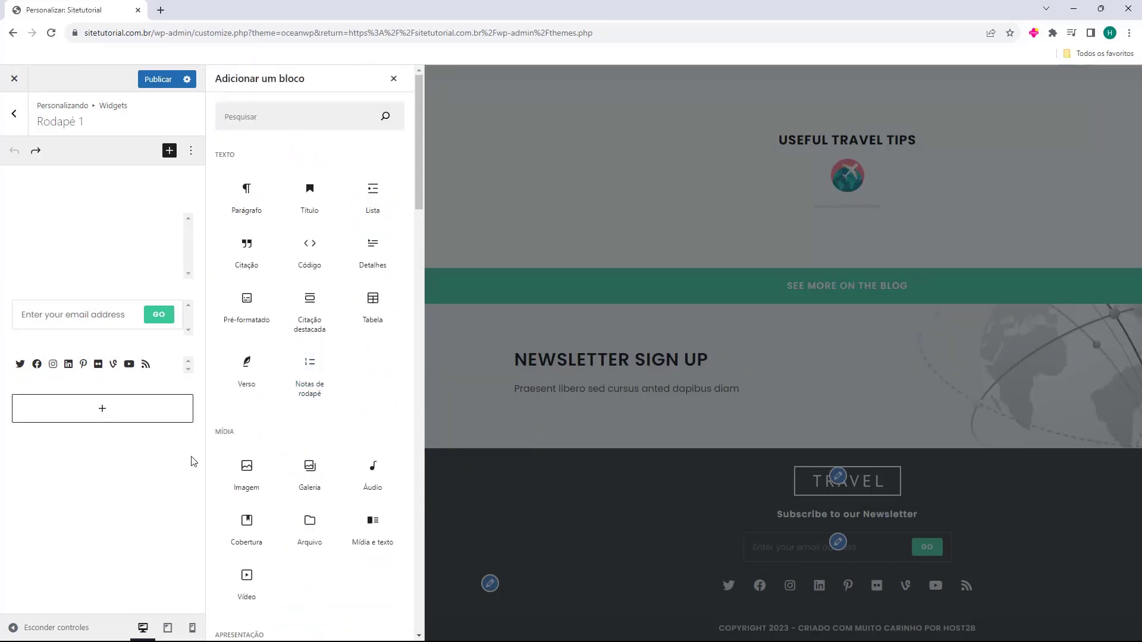
click(394, 79)
Delete the TRAVEL logo image code from the footer text widget's content
click(82, 242)
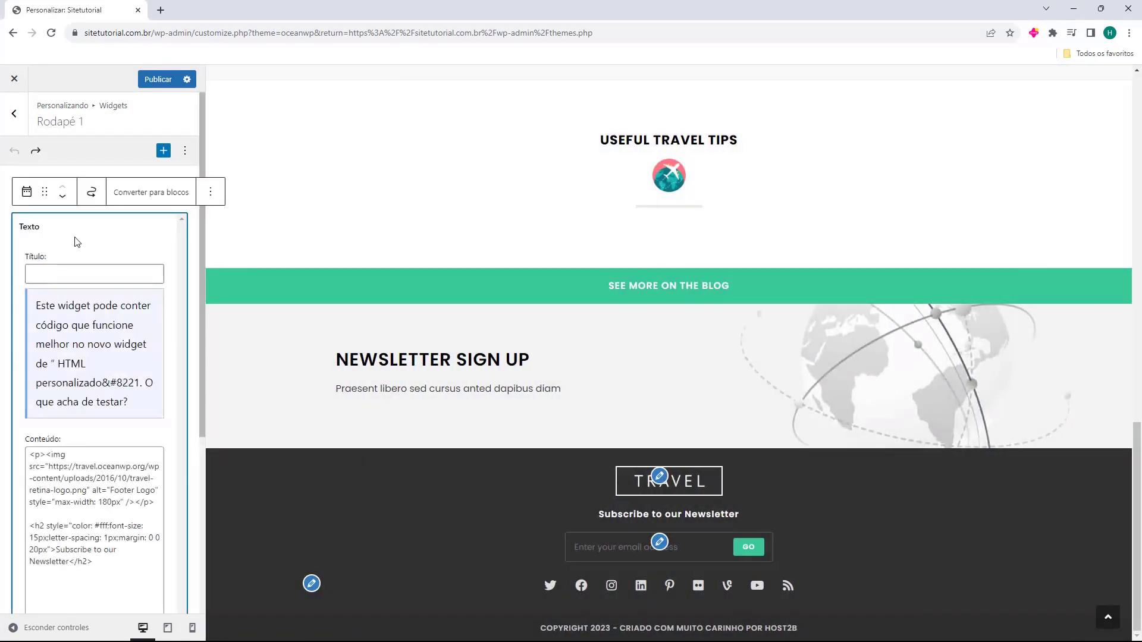
scroll(115, 275, down, 3)
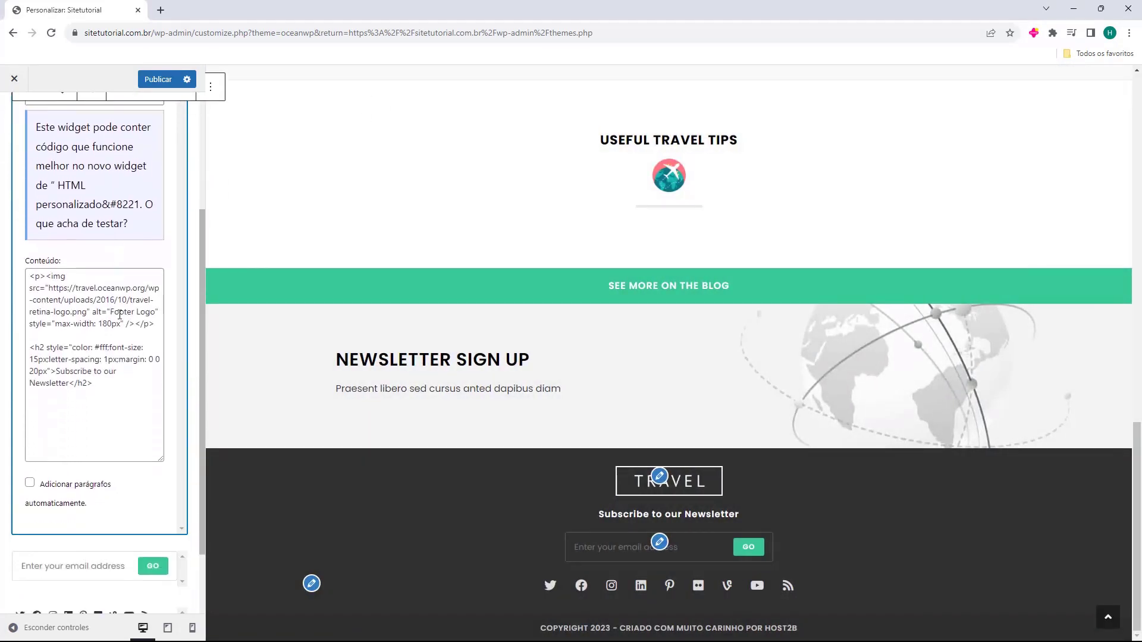
drag(99, 389, 31, 311)
key(Left)
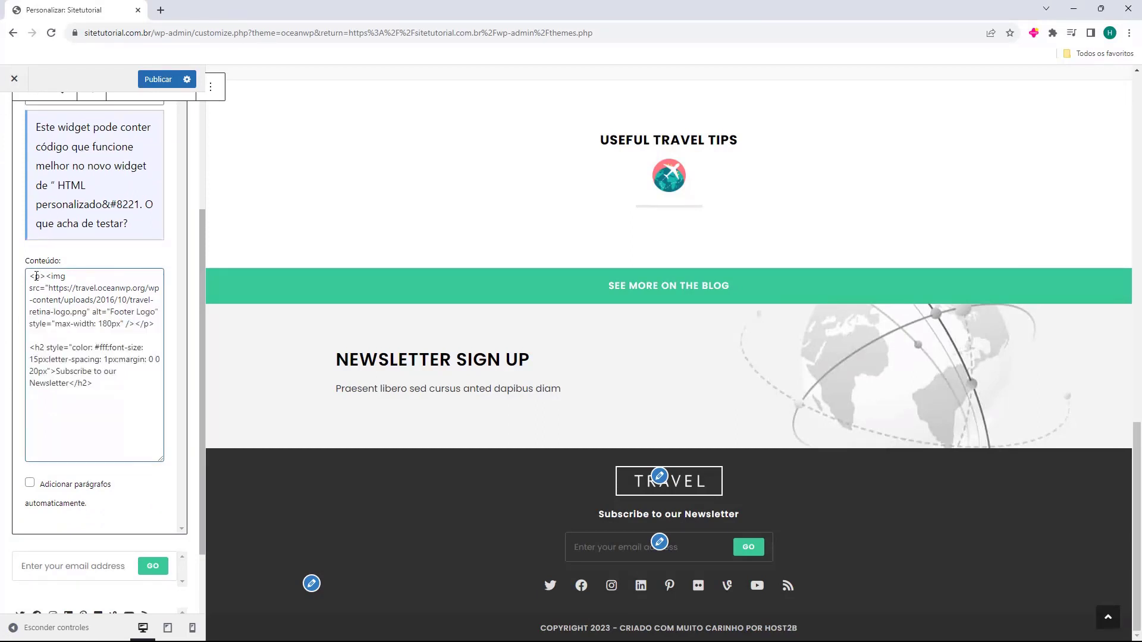
drag(30, 277, 156, 324)
key(BackSpace)
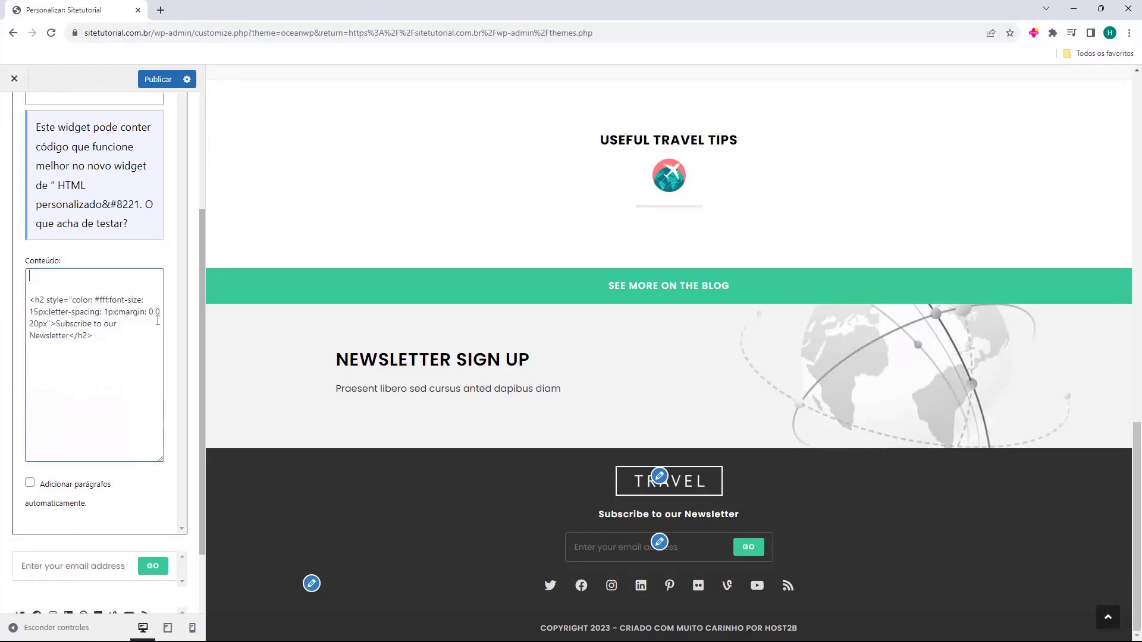
key(BackSpace)
key(BackSpace)
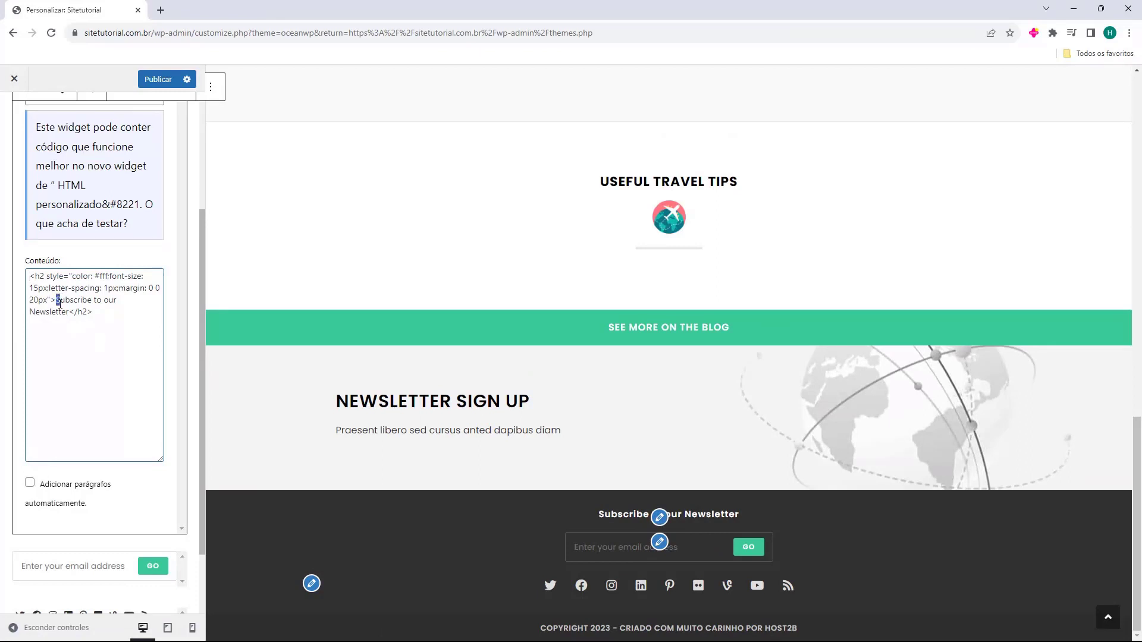
Change the widget heading to 'Siga-nos em todas as Redes Sociais' and collapse the widget
drag(56, 301, 68, 313)
text(Siga-nos em todas as Redes Sociais)
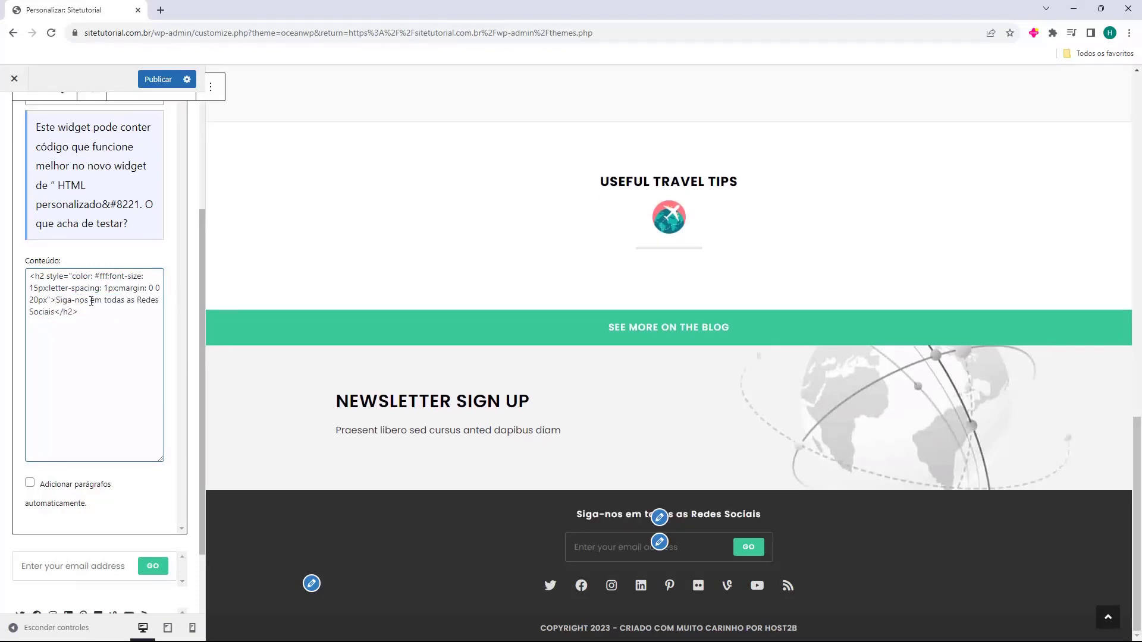
click(475, 534)
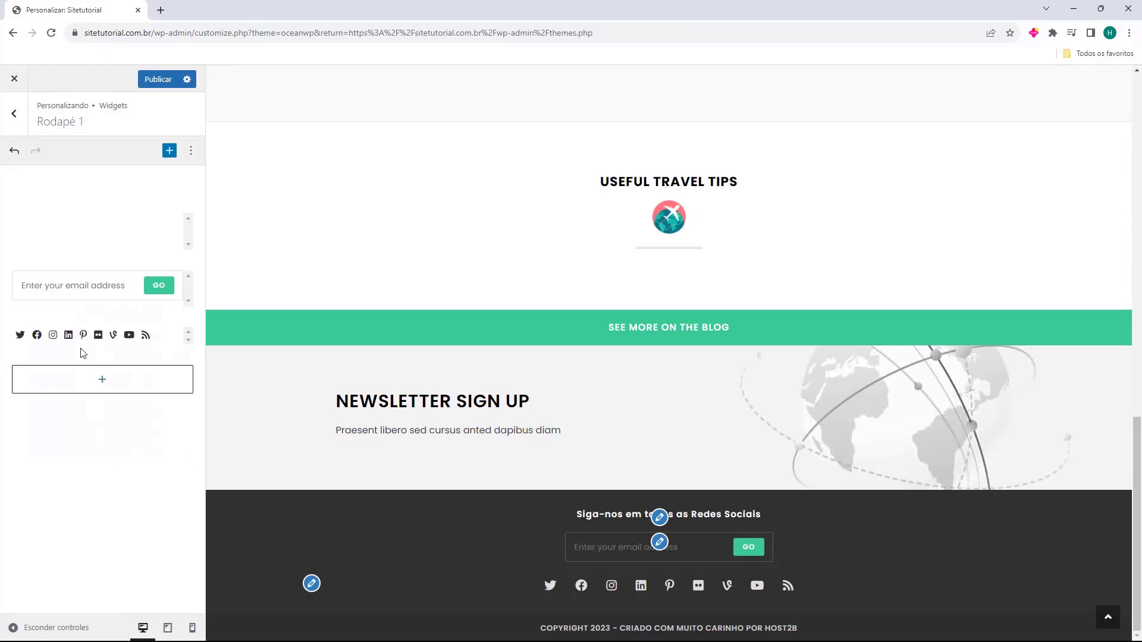
Delete the email sign-up widget and set the social icon style to Simples
click(84, 300)
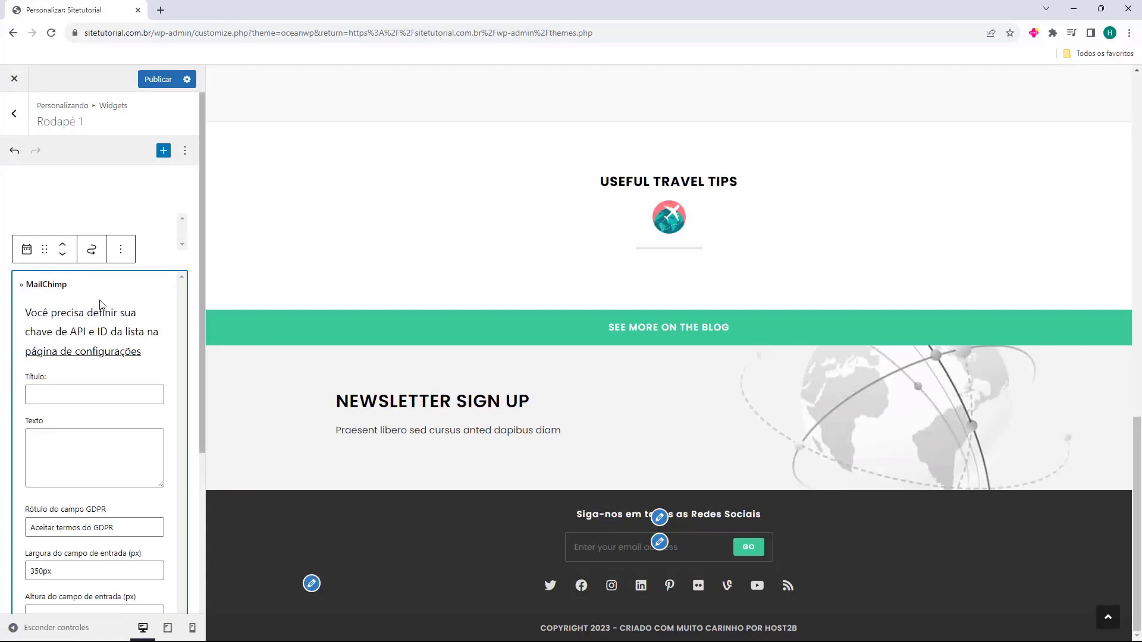
key(Delete)
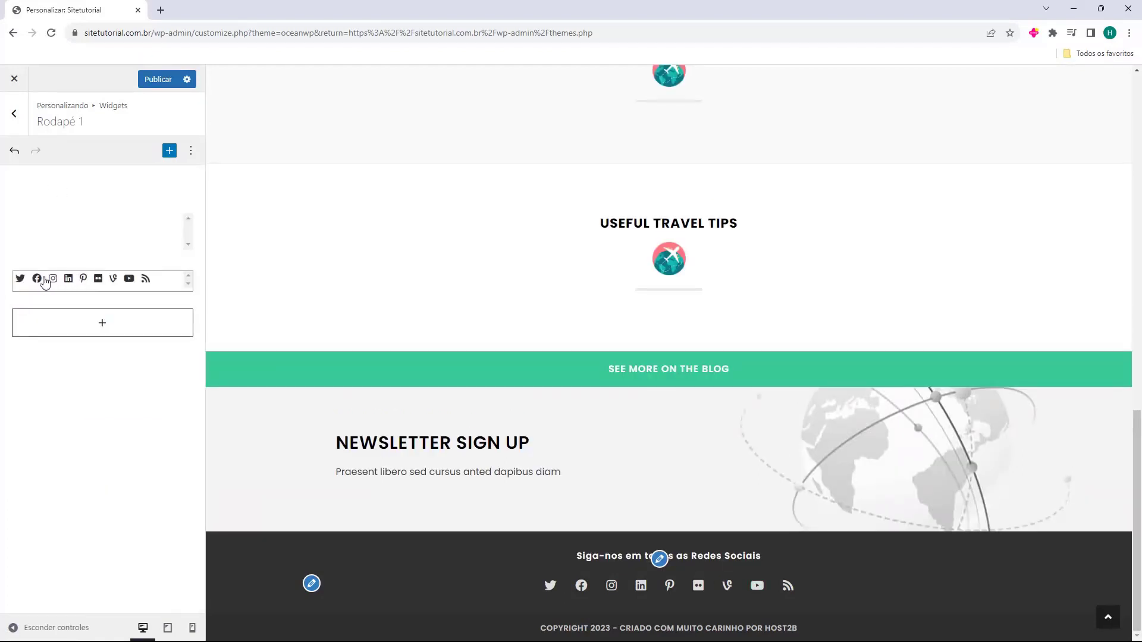
click(122, 290)
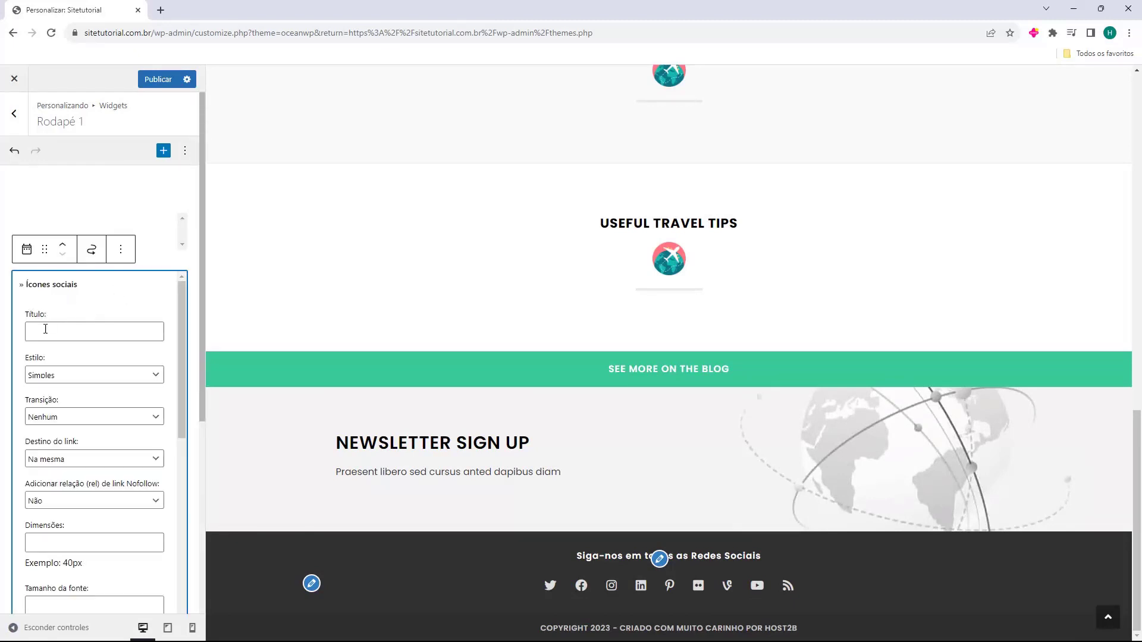
click(30, 373)
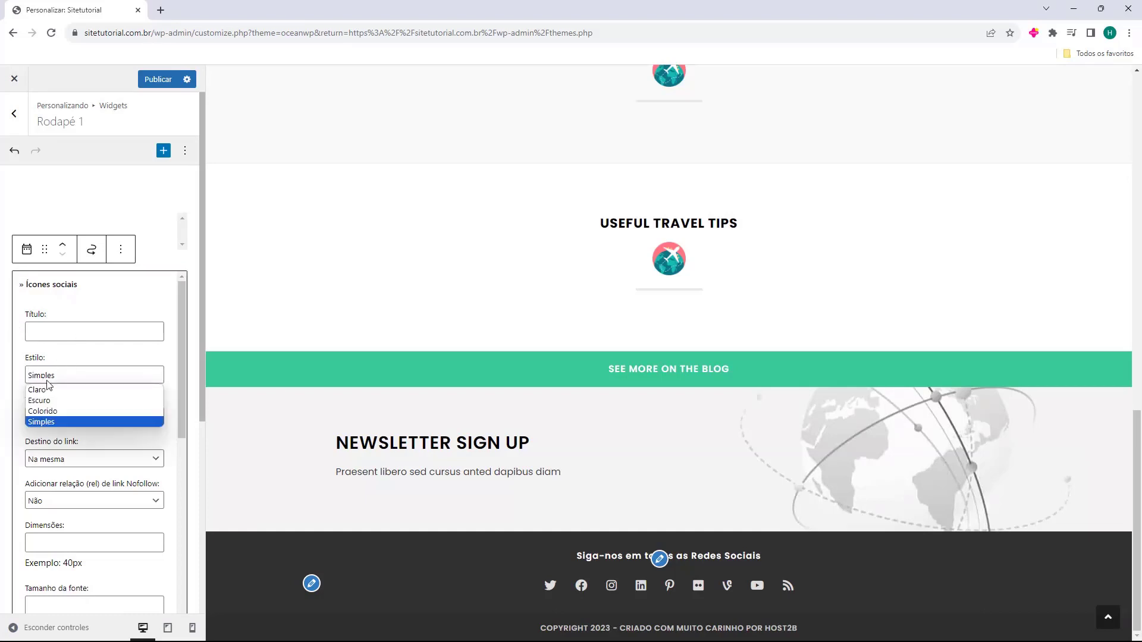
click(77, 411)
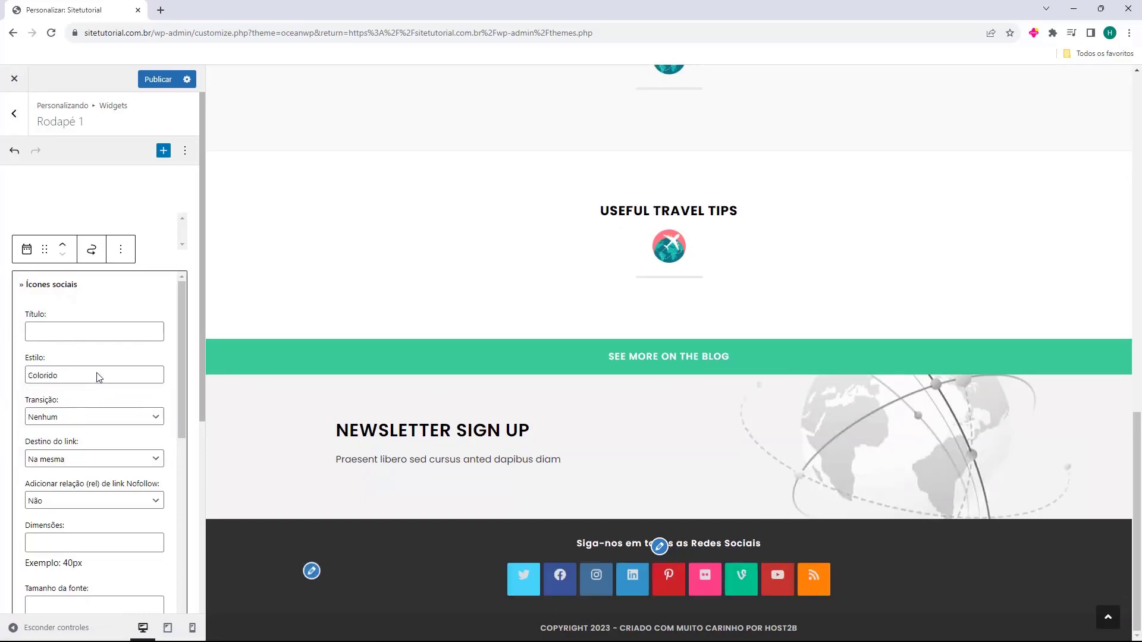
click(98, 375)
click(69, 400)
click(77, 381)
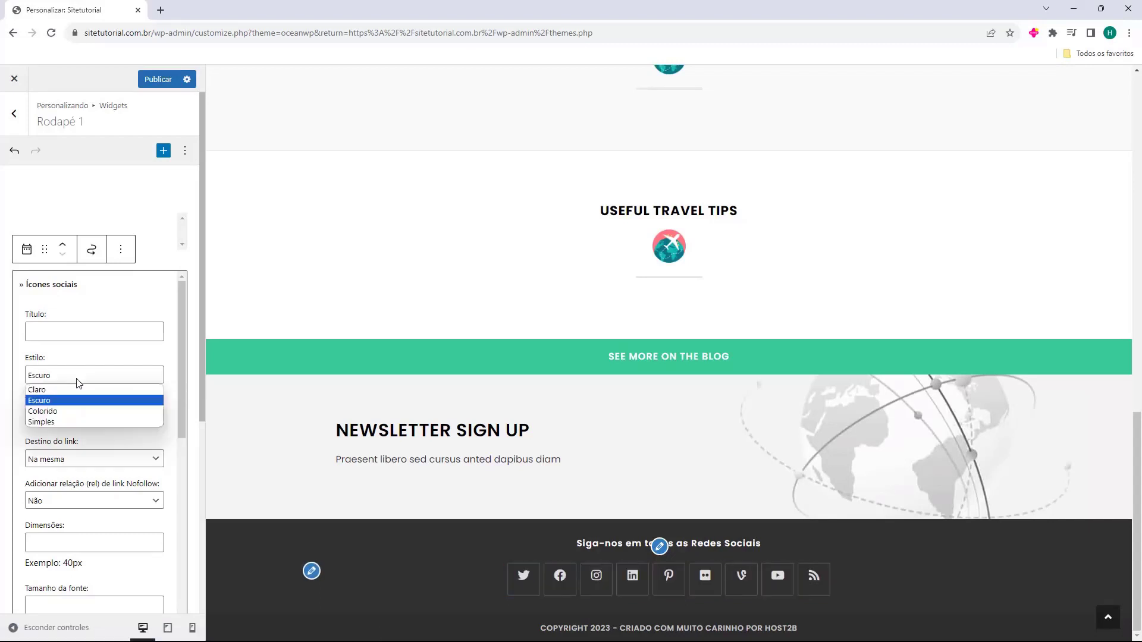
click(73, 423)
Clear the Vine link in the footer social icons widget
scroll(18, 404, down, 2)
scroll(18, 406, down, 3)
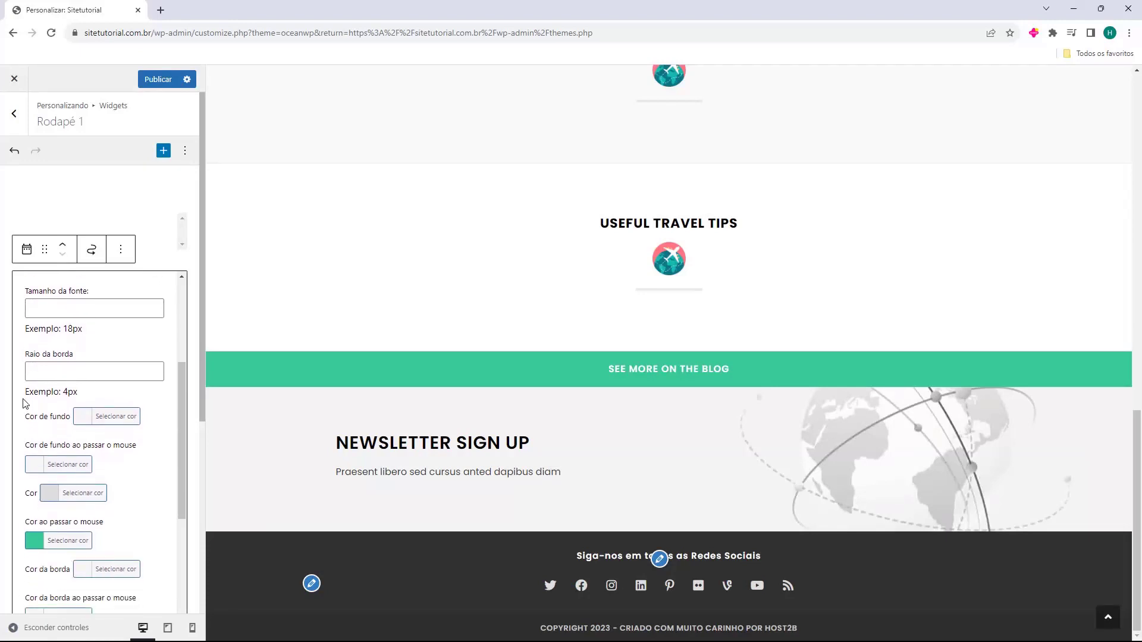
scroll(26, 406, down, 1)
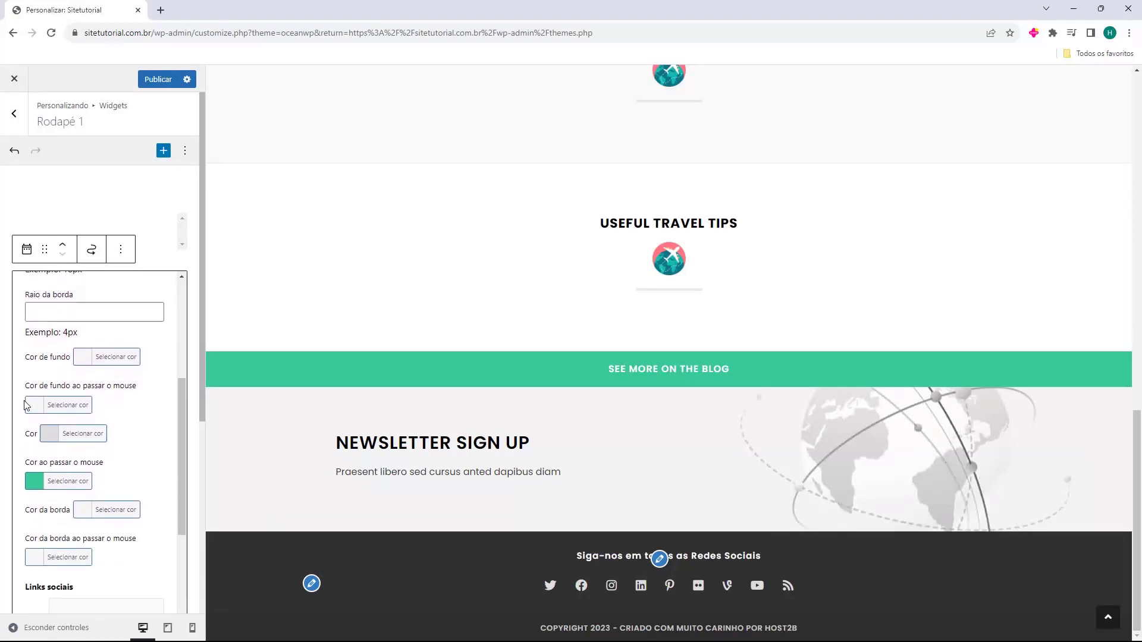
scroll(21, 405, down, 4)
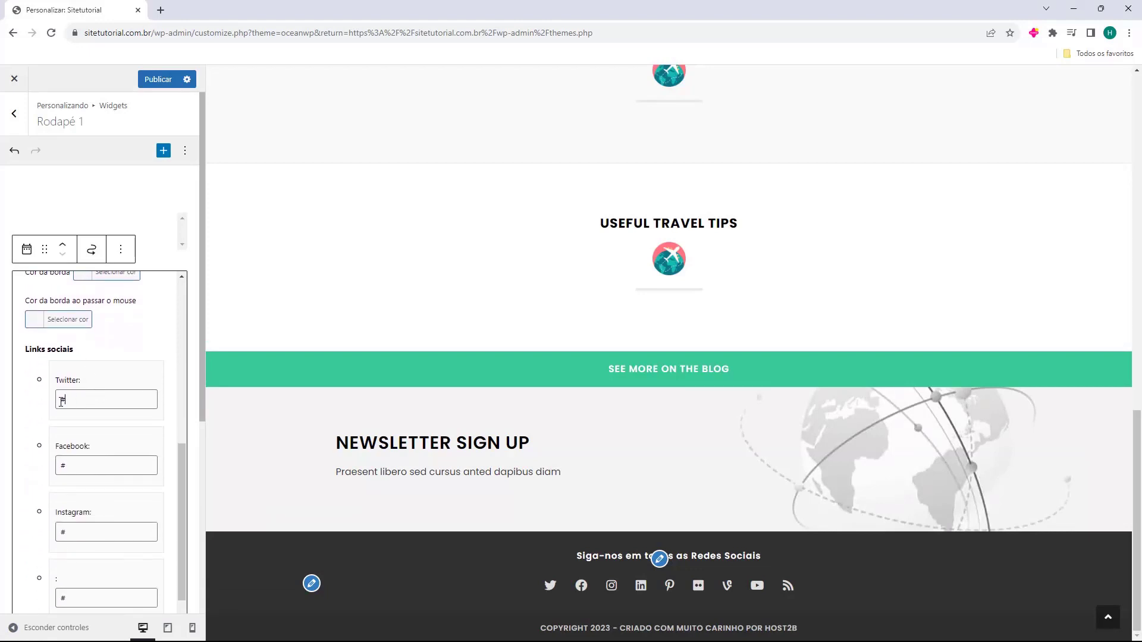
scroll(91, 401, down, 15)
scroll(92, 401, down, 2)
scroll(94, 406, down, 5)
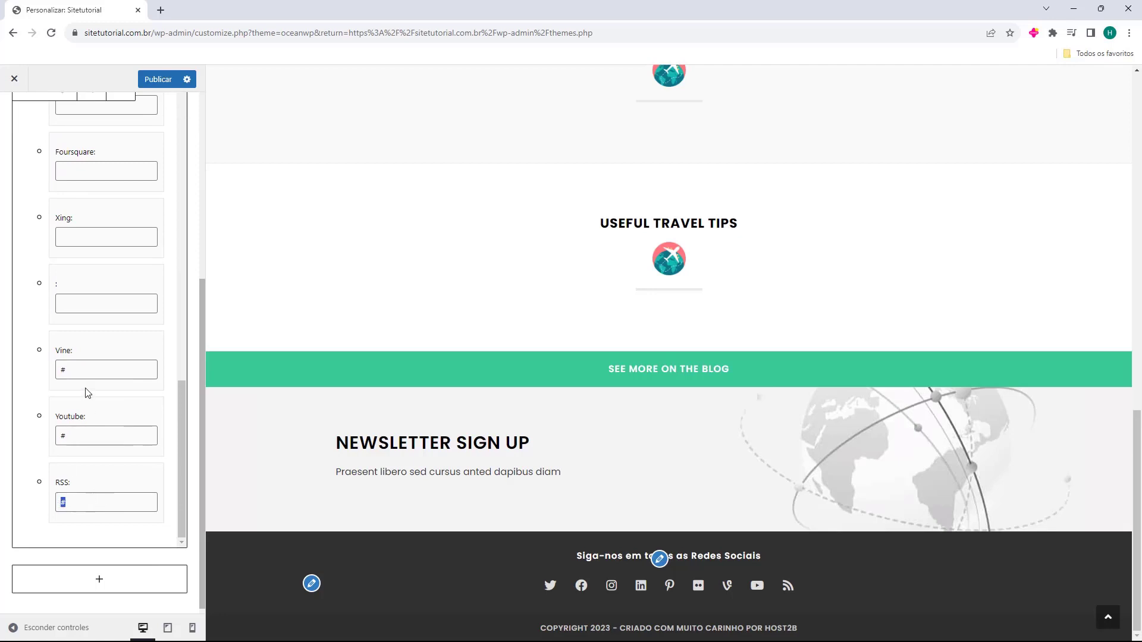
click(88, 372)
key(BackSpace)
Clear the Pinterest, LinkedIn and one unlabelled social link fields
scroll(82, 458, up, 1)
scroll(82, 459, up, 10)
double_click(59, 291)
key(BackSpace)
double_click(60, 224)
key(BackSpace)
scroll(90, 316, up, 2)
double_click(63, 306)
key(BackSpace)
scroll(83, 333, up, 2)
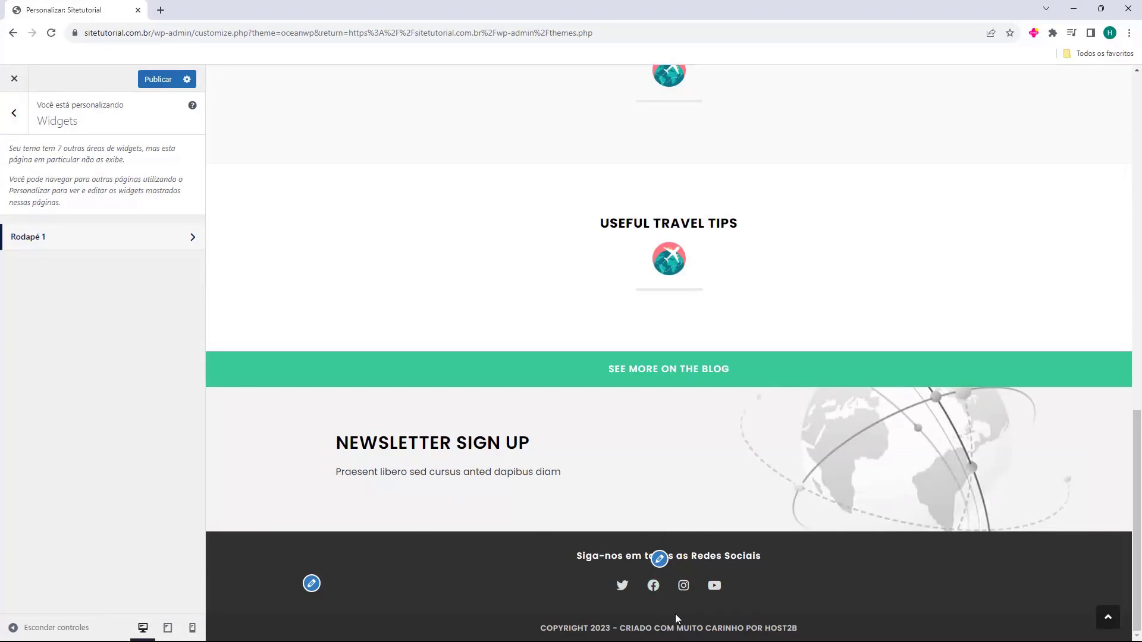
Try the footer widgets at 4 columns, then look over the widget areas list
click(14, 116)
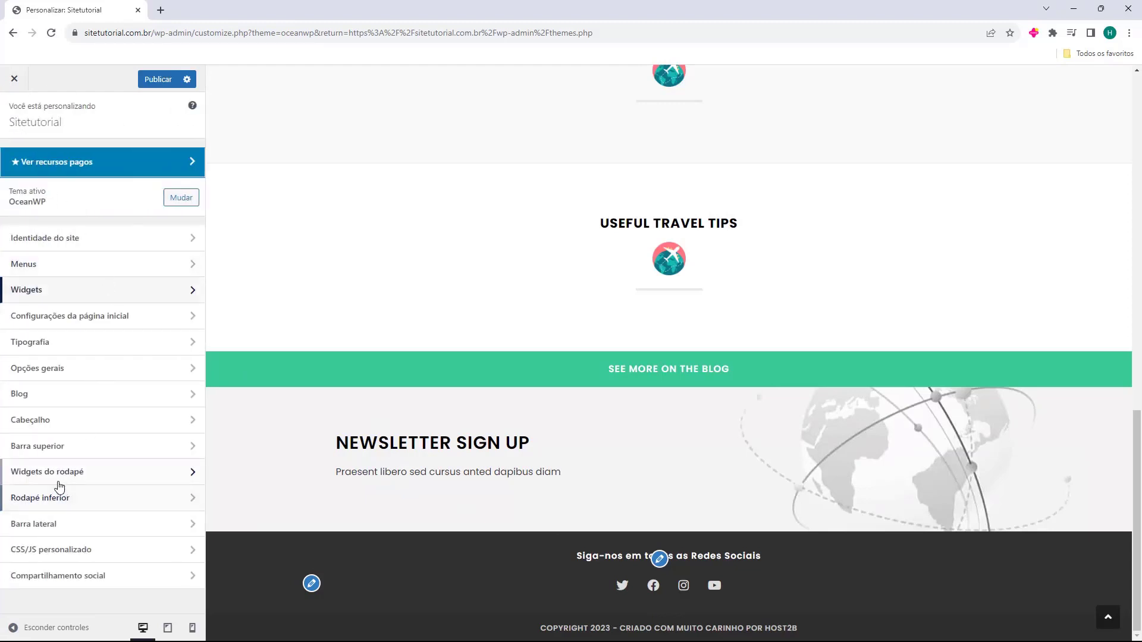
click(61, 474)
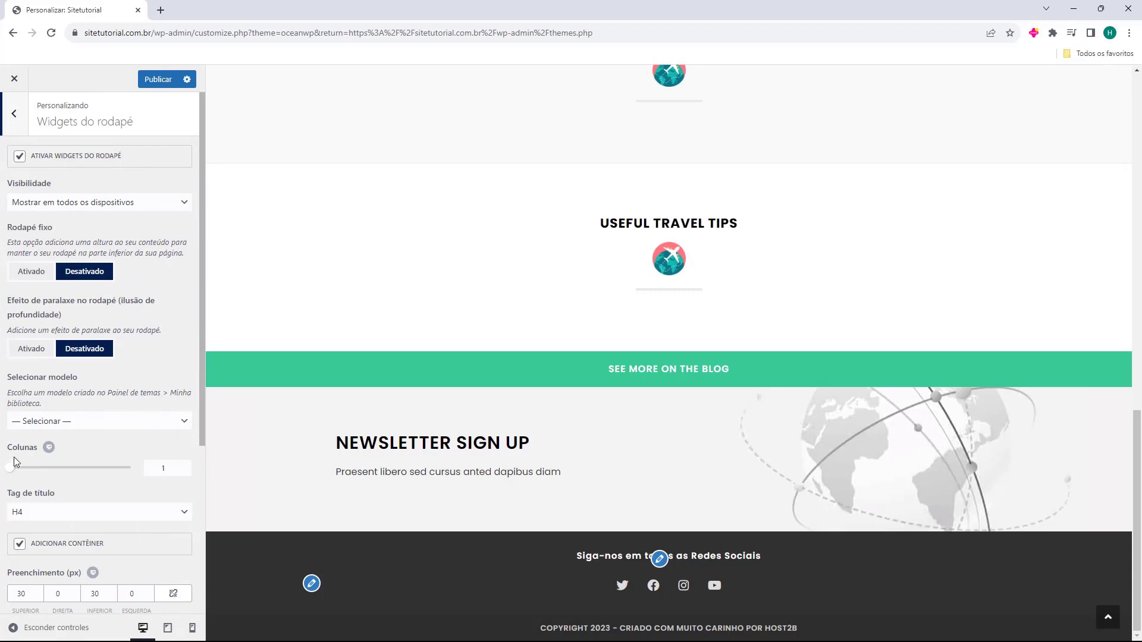
drag(14, 474, 127, 474)
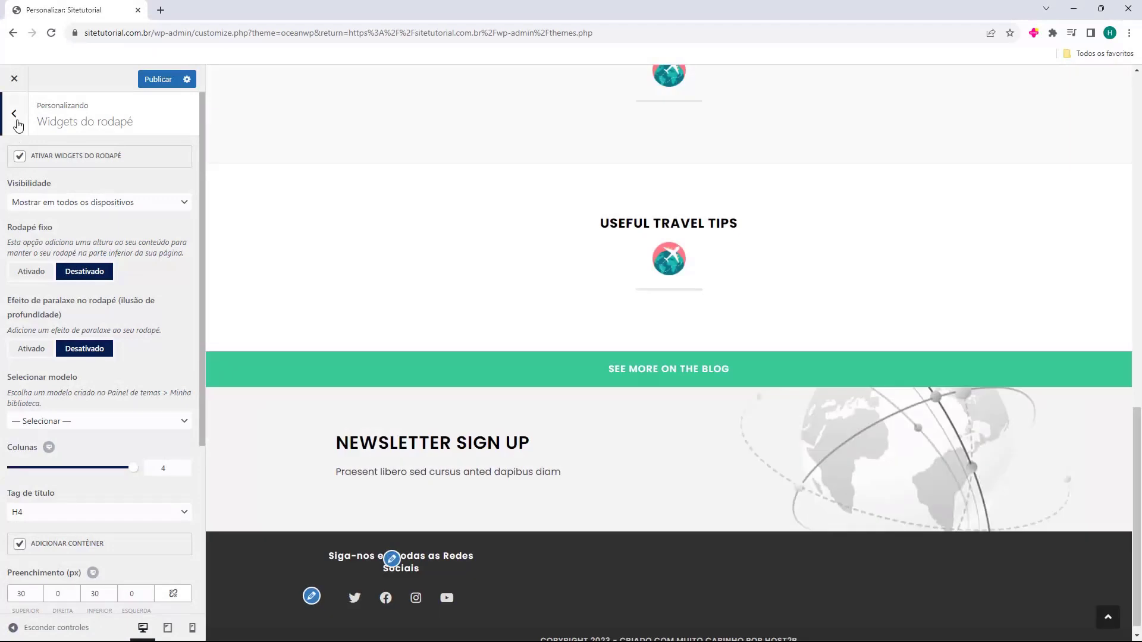
click(13, 116)
click(56, 290)
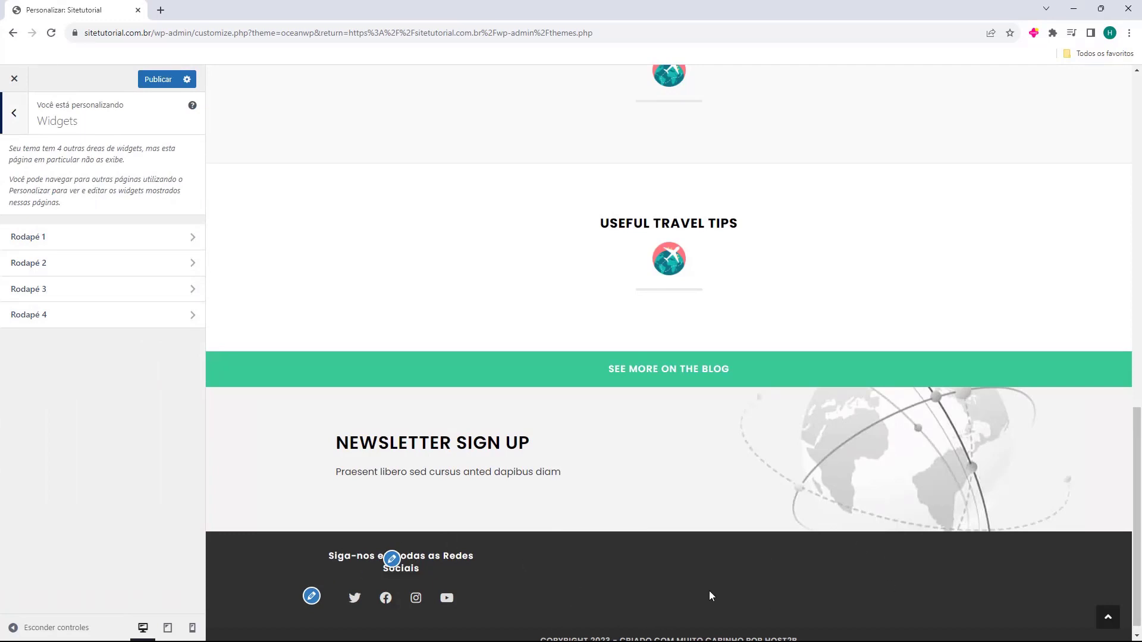
click(13, 127)
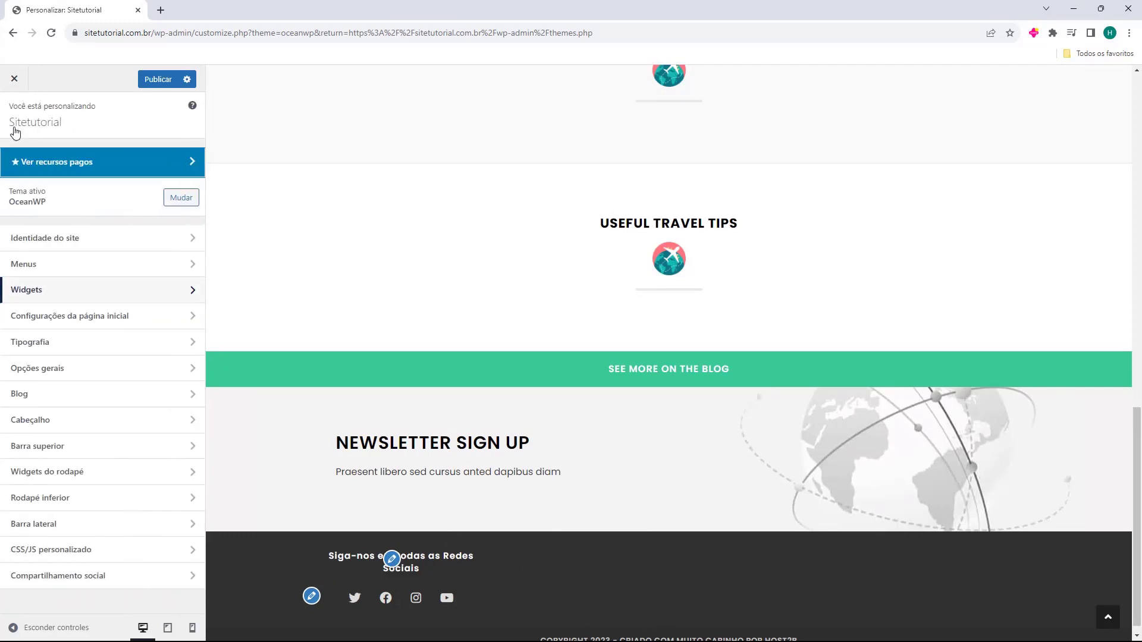
Set the footer widgets back to 1 column and return to the main menu
click(88, 478)
drag(107, 471, 5, 474)
scroll(59, 482, down, 4)
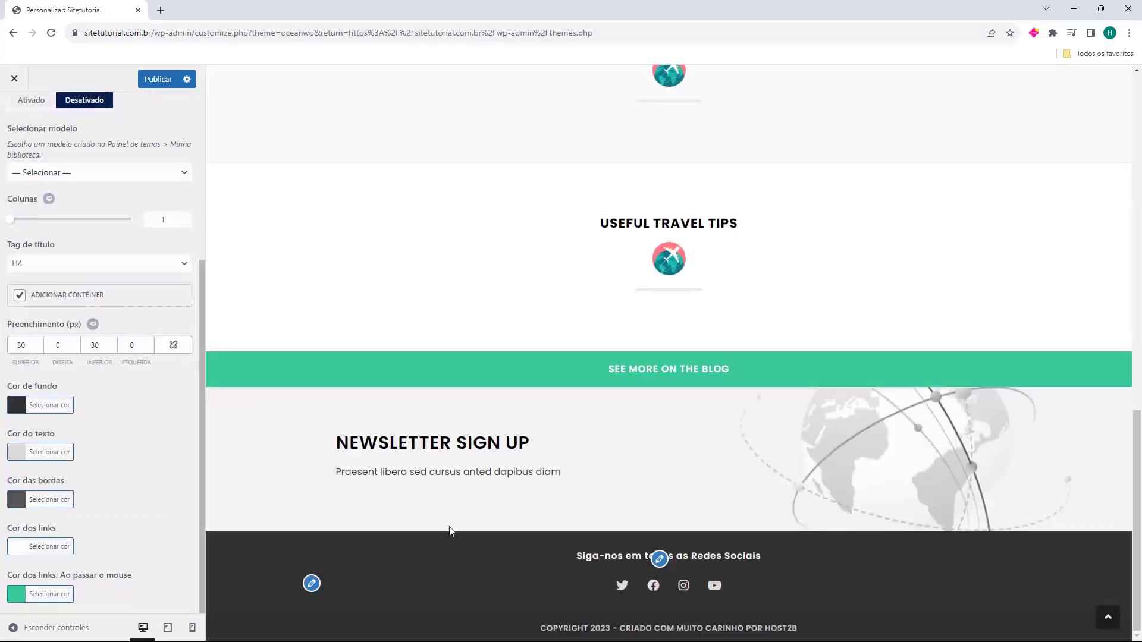
scroll(113, 298, up, 5)
click(13, 100)
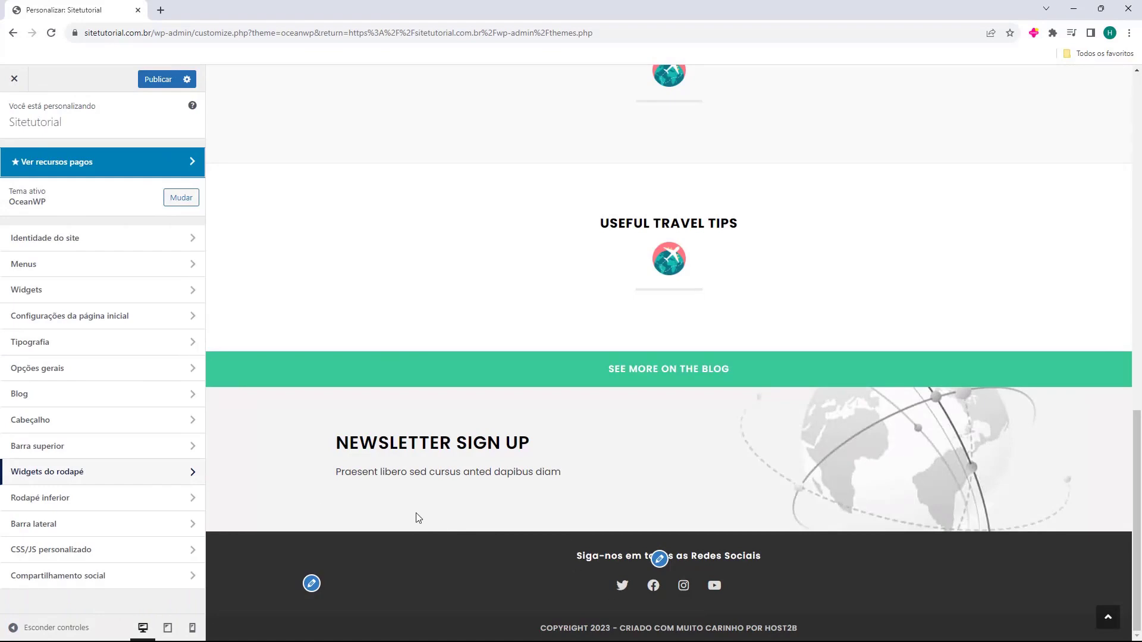
Scroll the preview to the top and go to the BLOG page from the site menu
scroll(594, 586, up, 20)
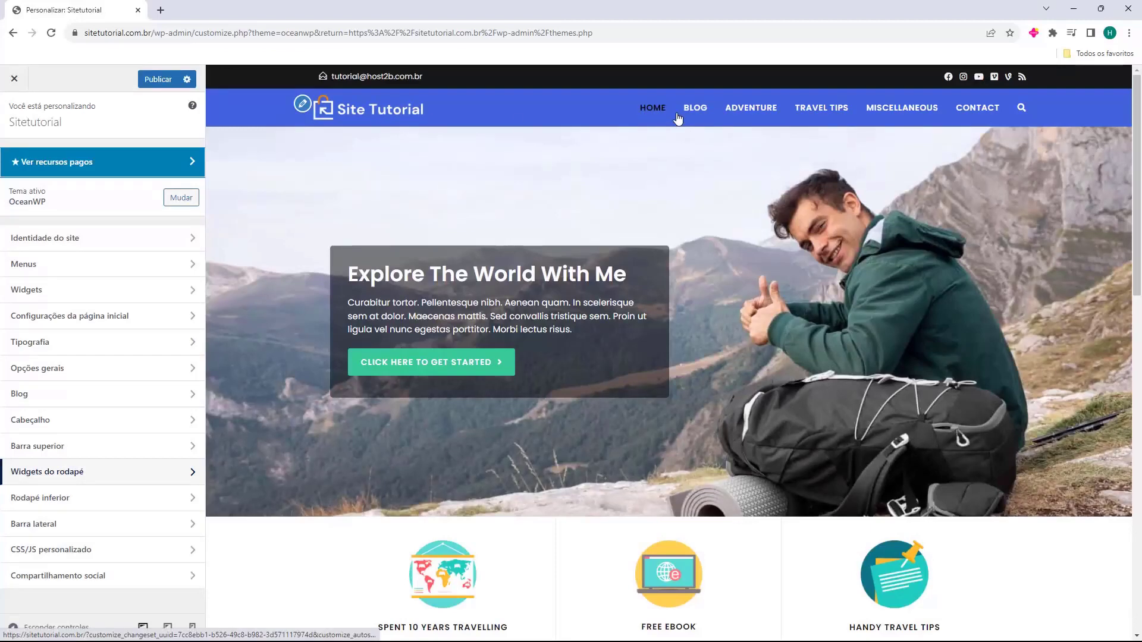
click(703, 109)
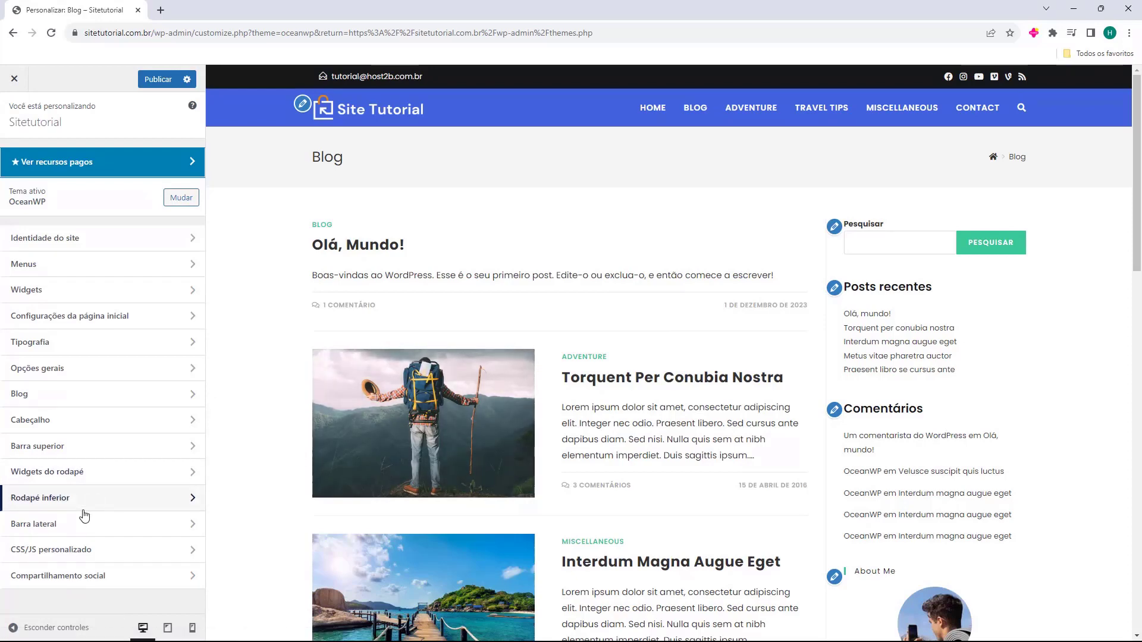
Review the Barra lateral sidebar options, then head back to the section list and Widgets
click(23, 529)
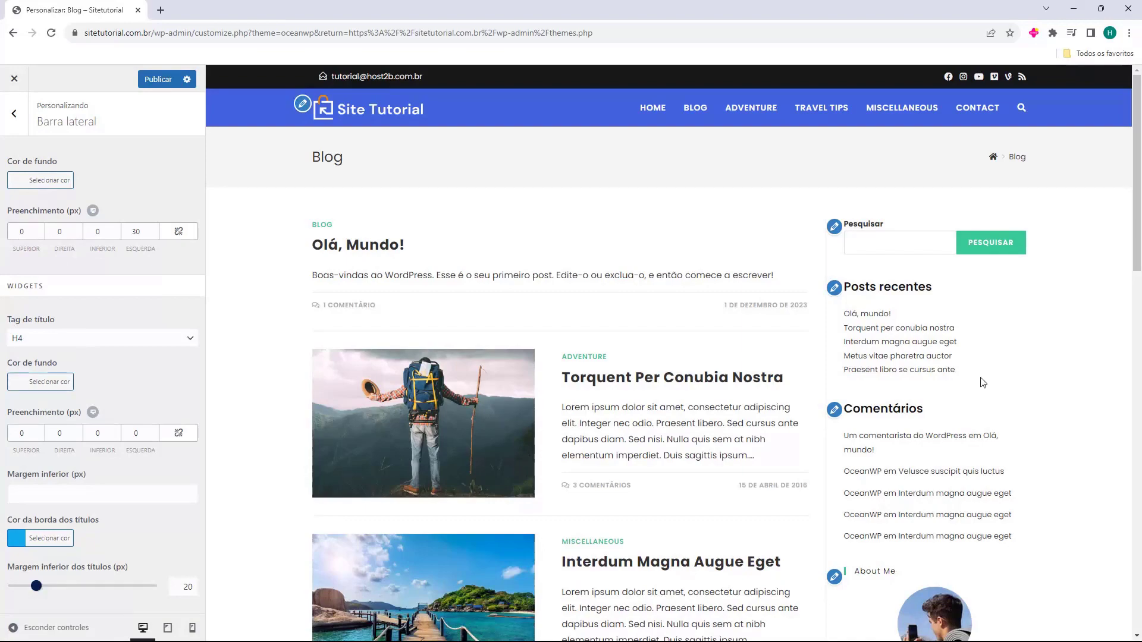
scroll(958, 376, down, 3)
scroll(960, 376, down, 3)
scroll(948, 417, up, 8)
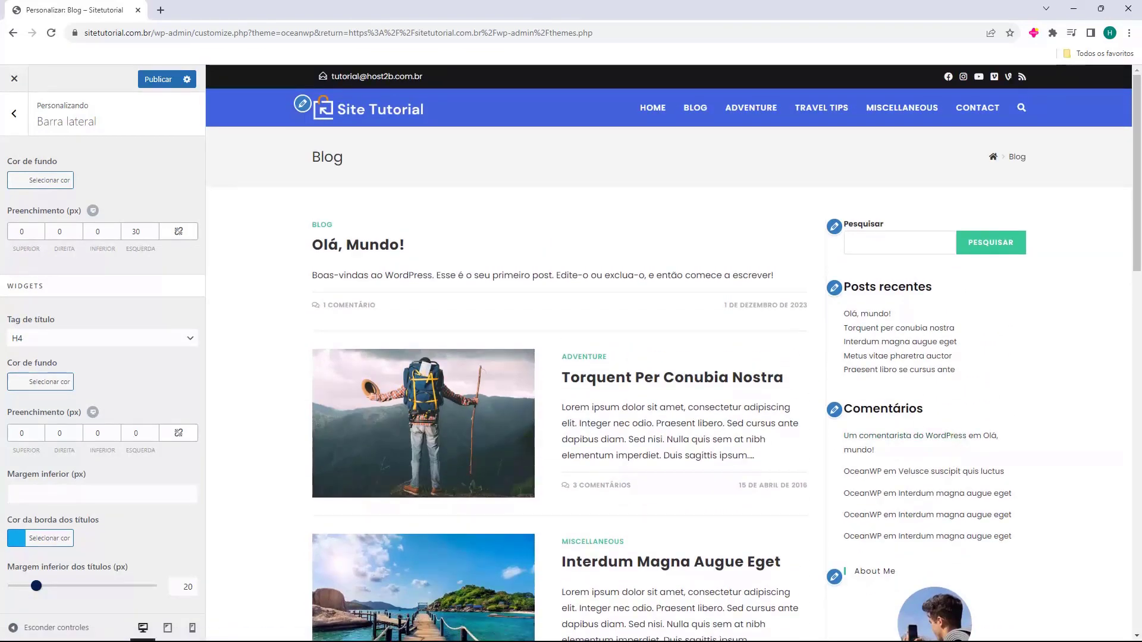
scroll(924, 282, down, 10)
scroll(898, 243, down, 5)
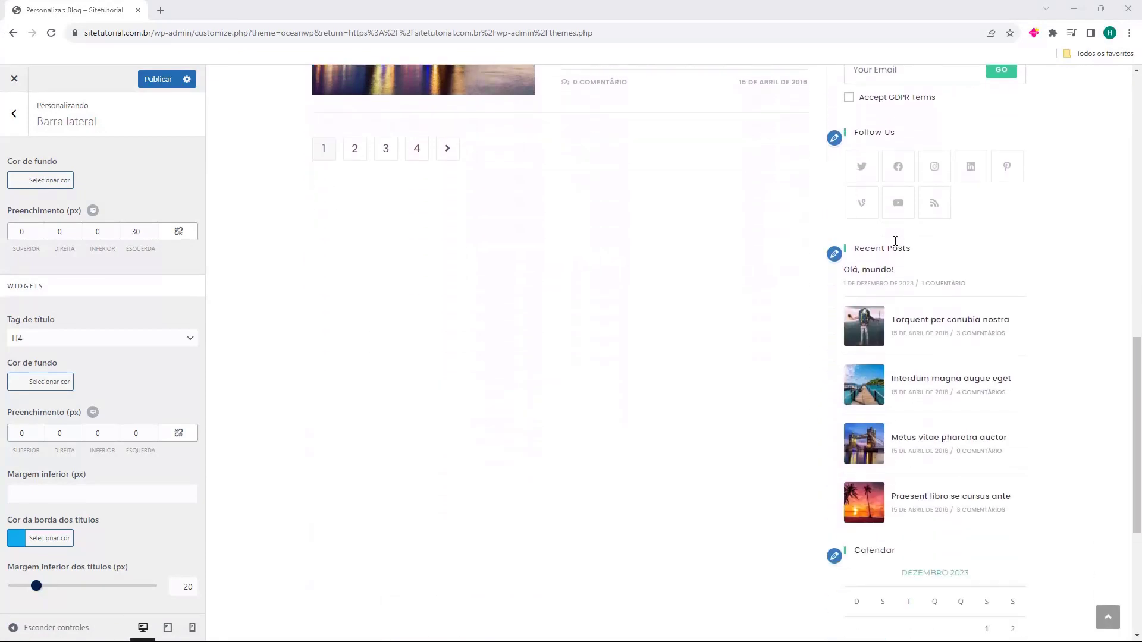
scroll(901, 250, up, 10)
scroll(904, 261, up, 4)
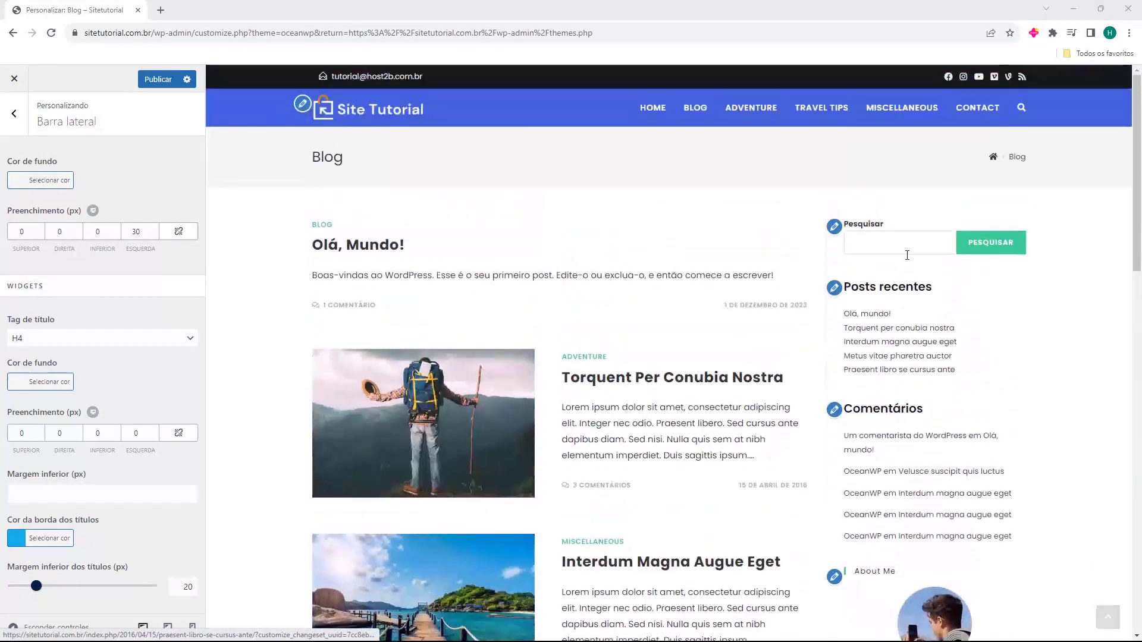
click(14, 113)
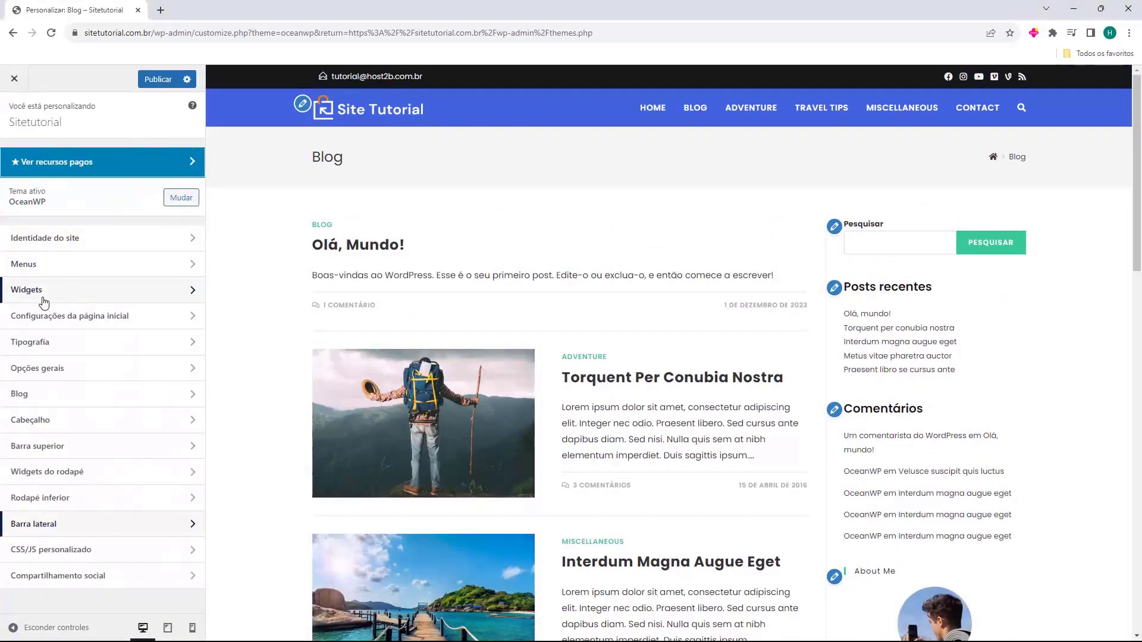
click(42, 296)
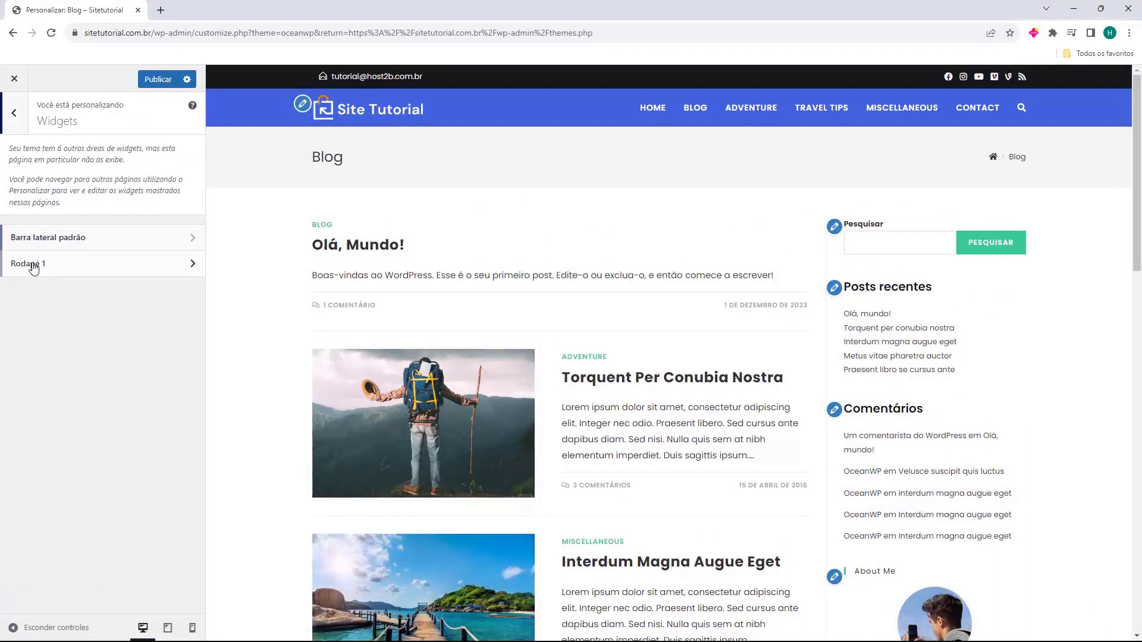
Open the Barra lateral padrão widget area and look over its search block
click(78, 240)
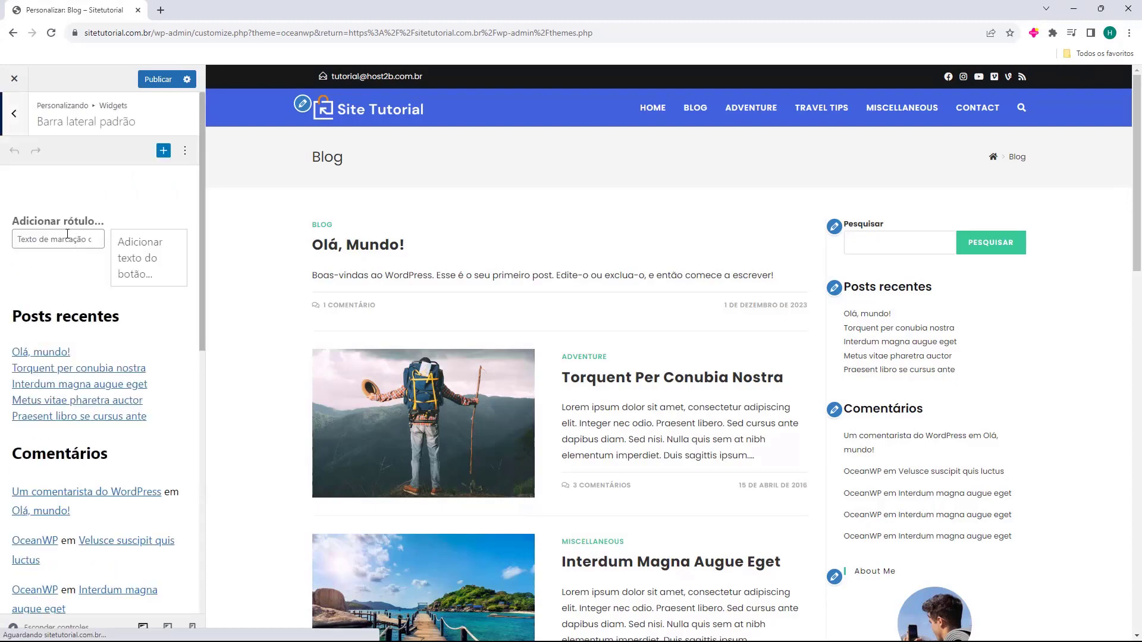
click(157, 245)
click(192, 306)
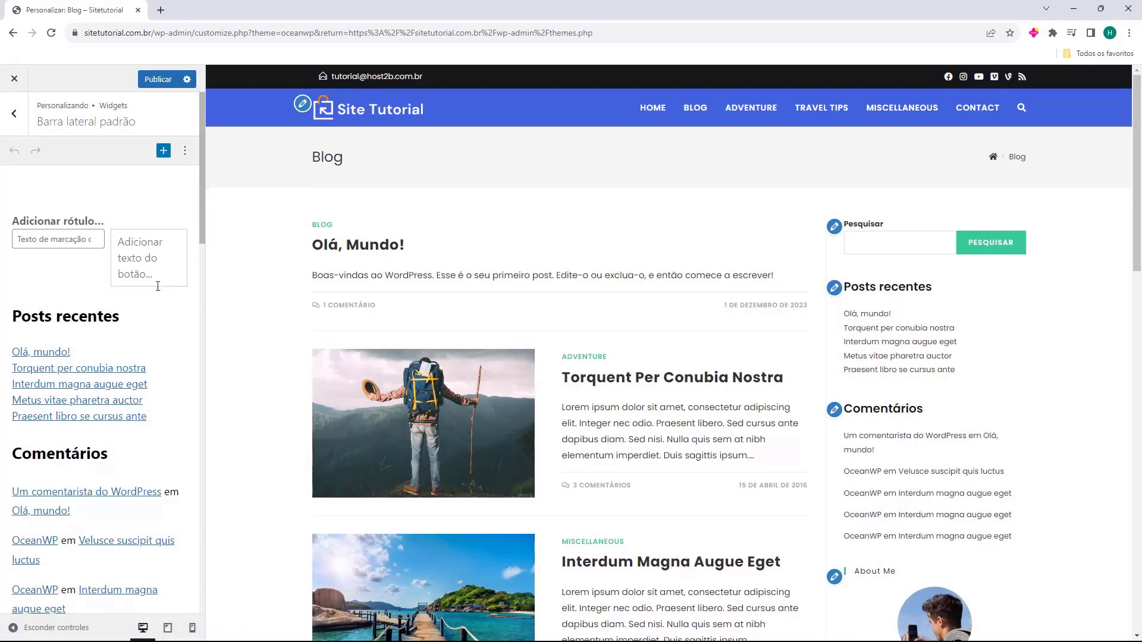
scroll(67, 232, down, 20)
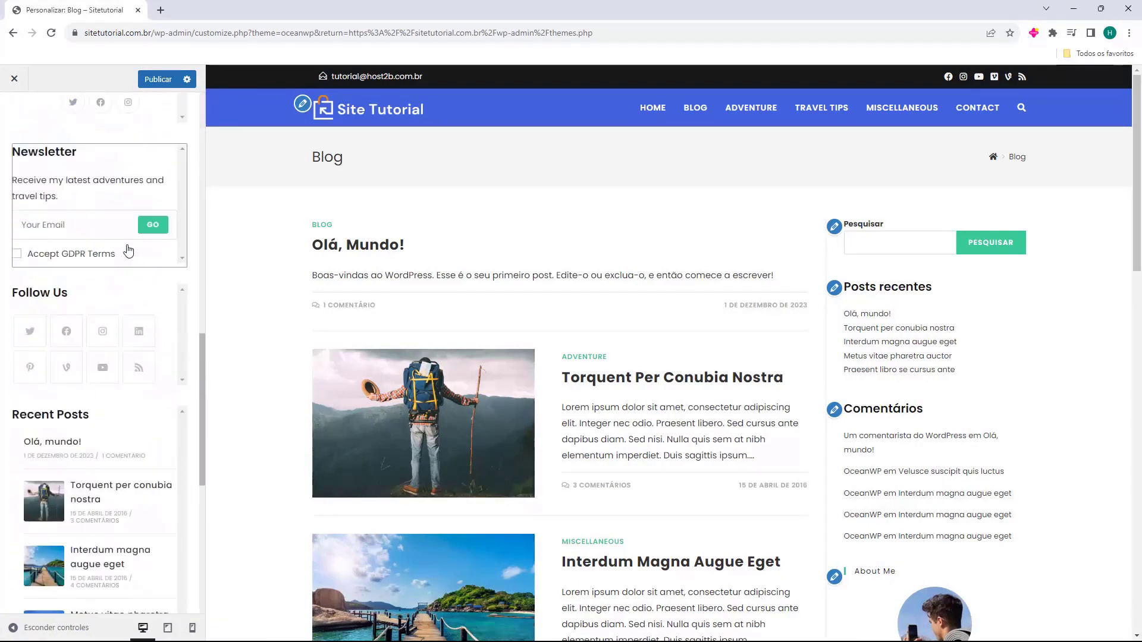
Check the block inserter without adding anything, then select the Posts recentes widget
click(87, 572)
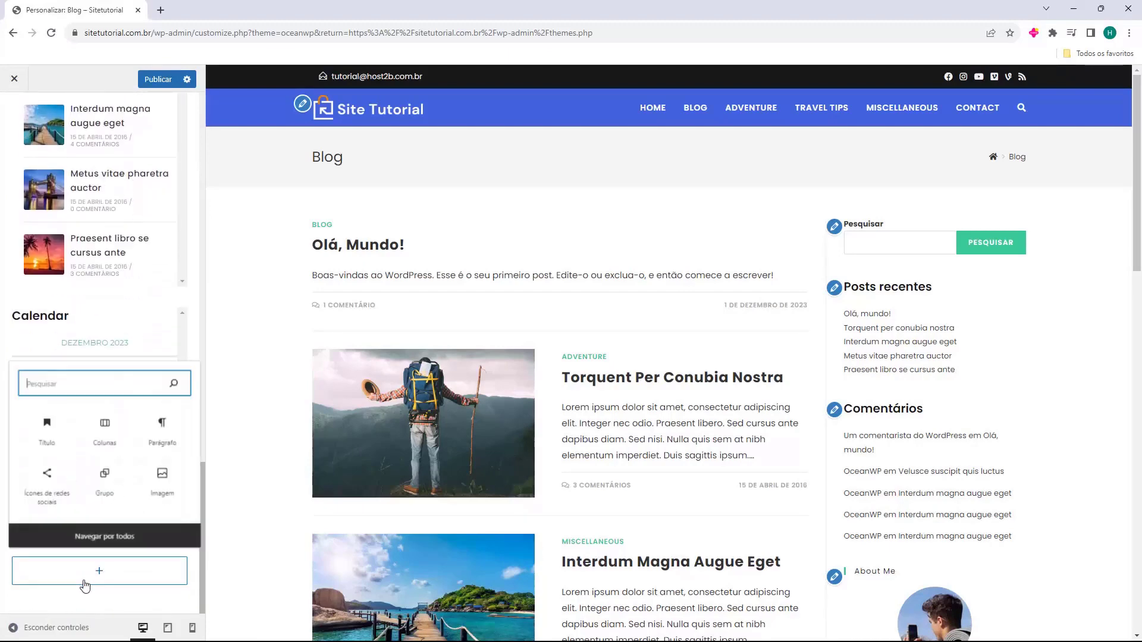
click(134, 604)
scroll(107, 491, up, 5)
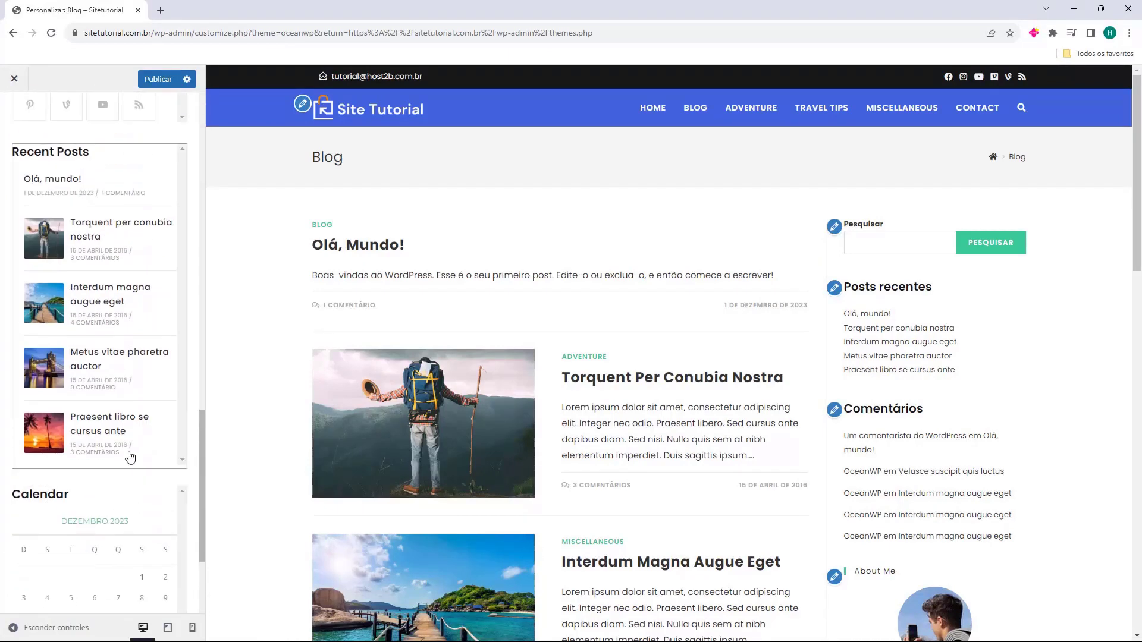
scroll(138, 455, up, 10)
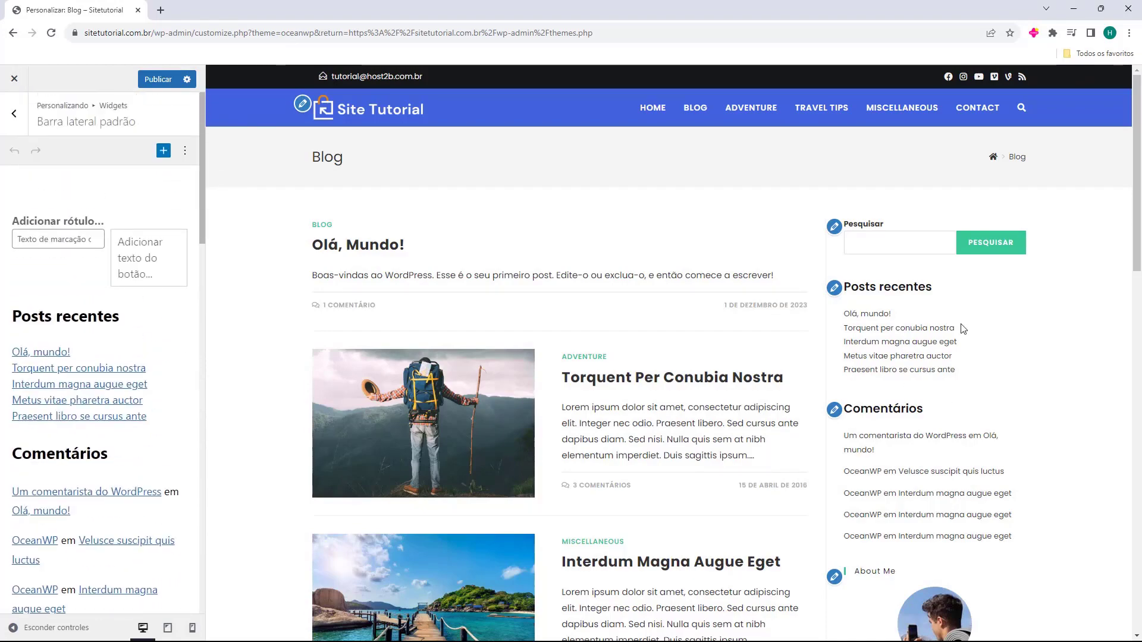
scroll(963, 330, down, 15)
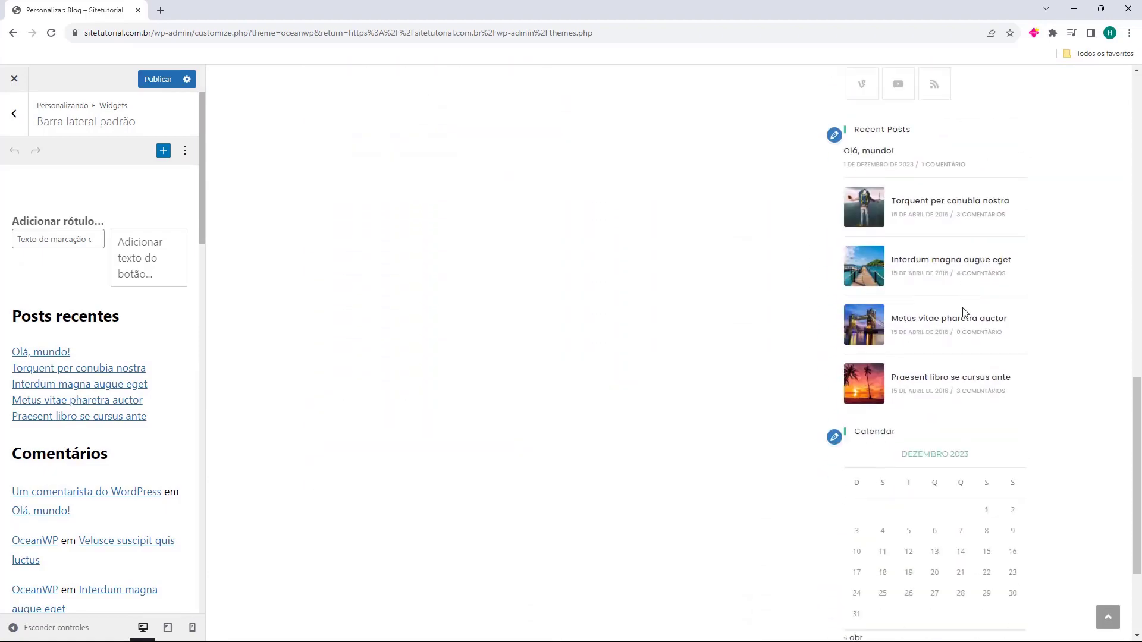
scroll(963, 315, down, 3)
scroll(956, 320, up, 20)
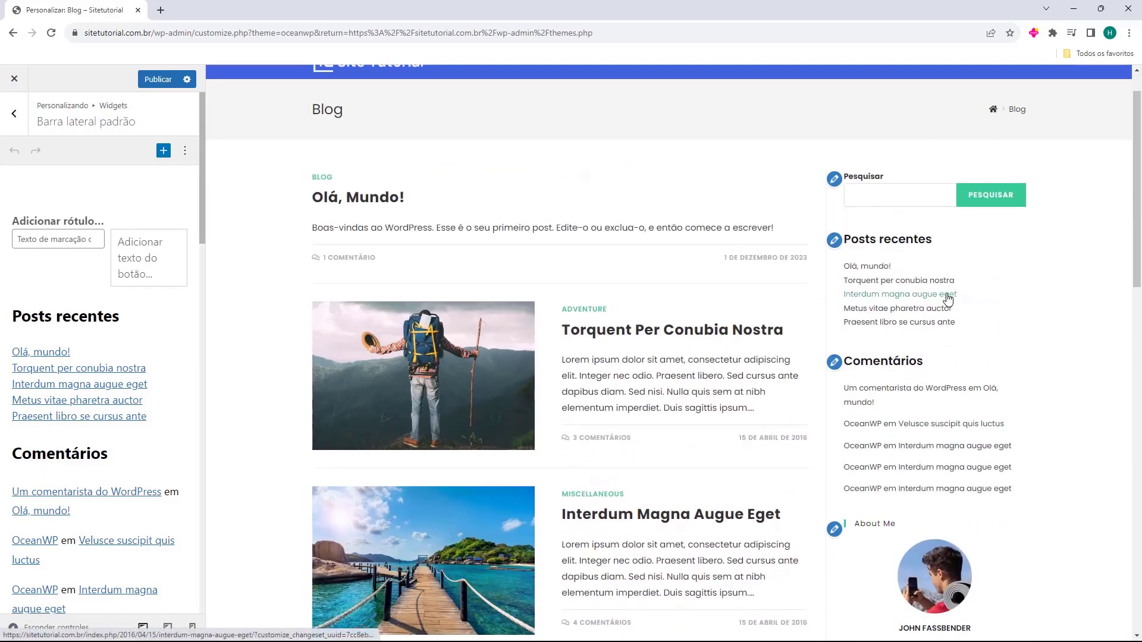
click(168, 341)
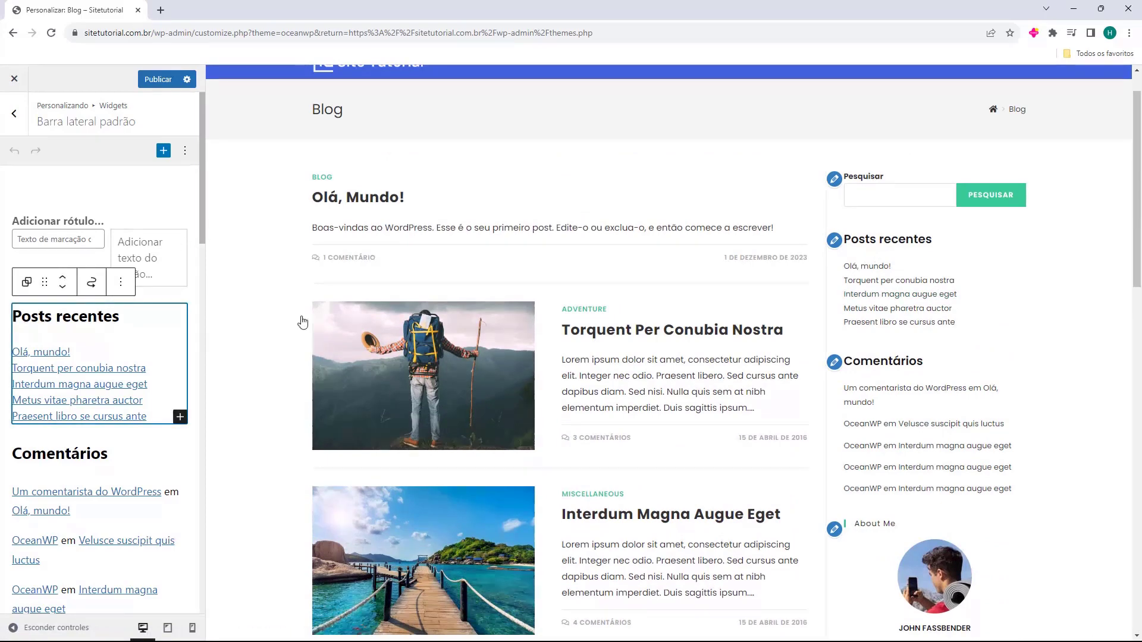
Delete the Posts recentes and Comentários blocks, including the leftover Comentários heading
key(Delete)
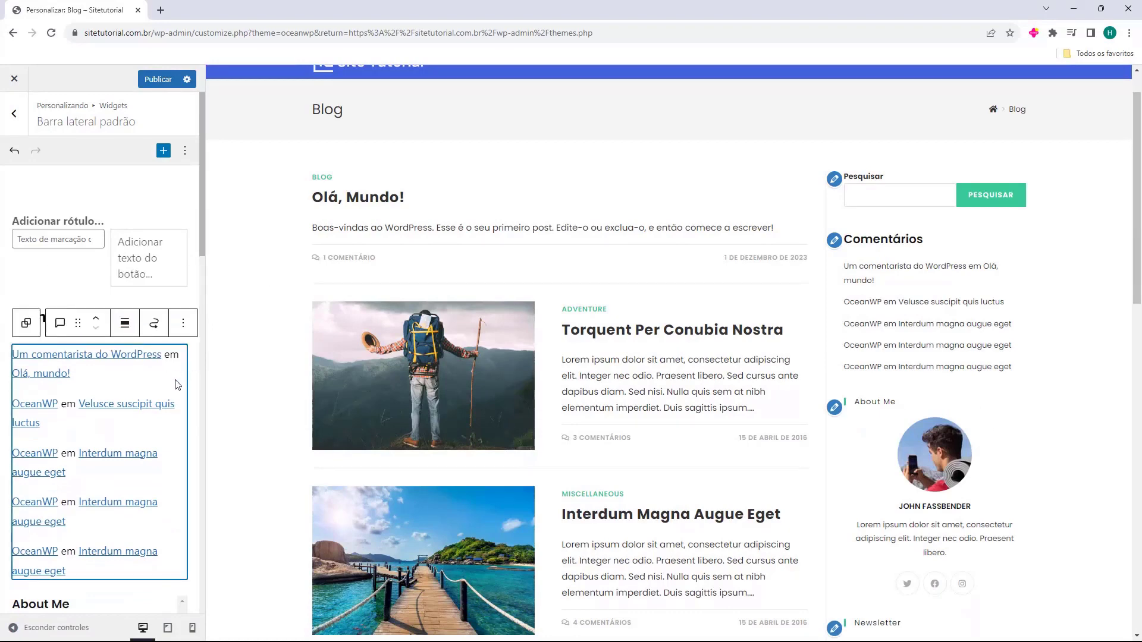
key(Delete)
drag(108, 317, 15, 318)
key(BackSpace)
key(BackSpace)
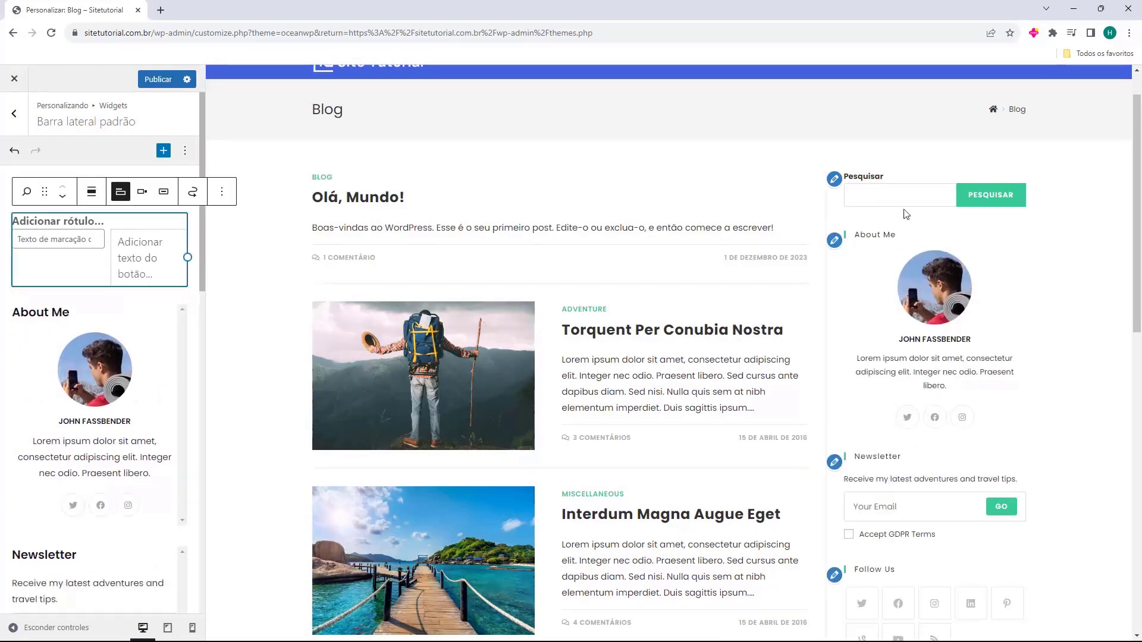
click(129, 262)
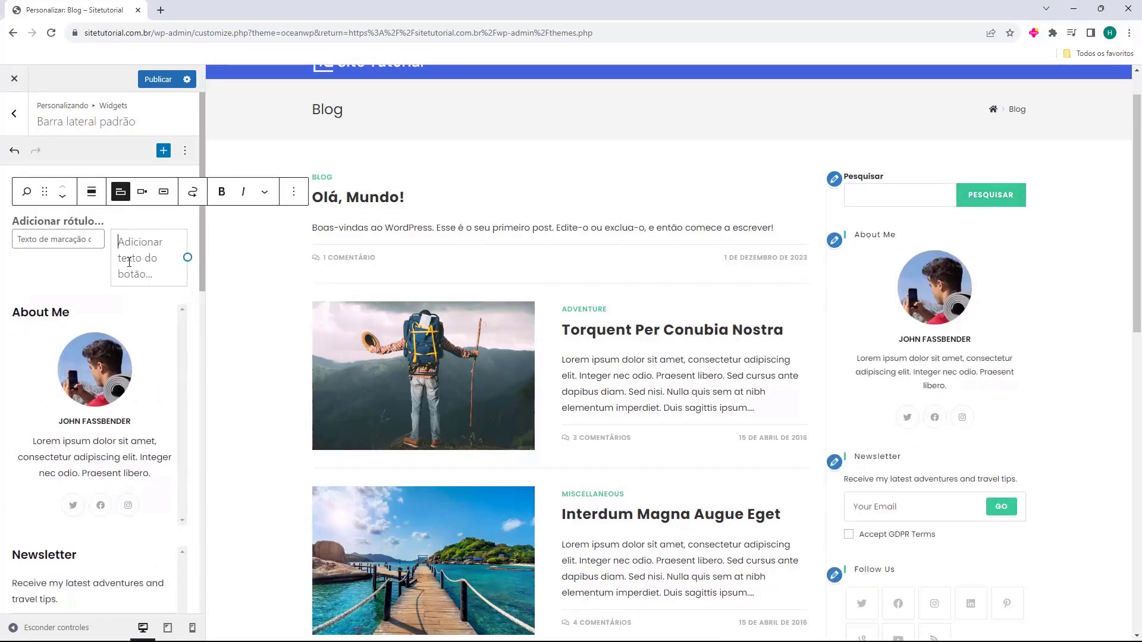
click(107, 313)
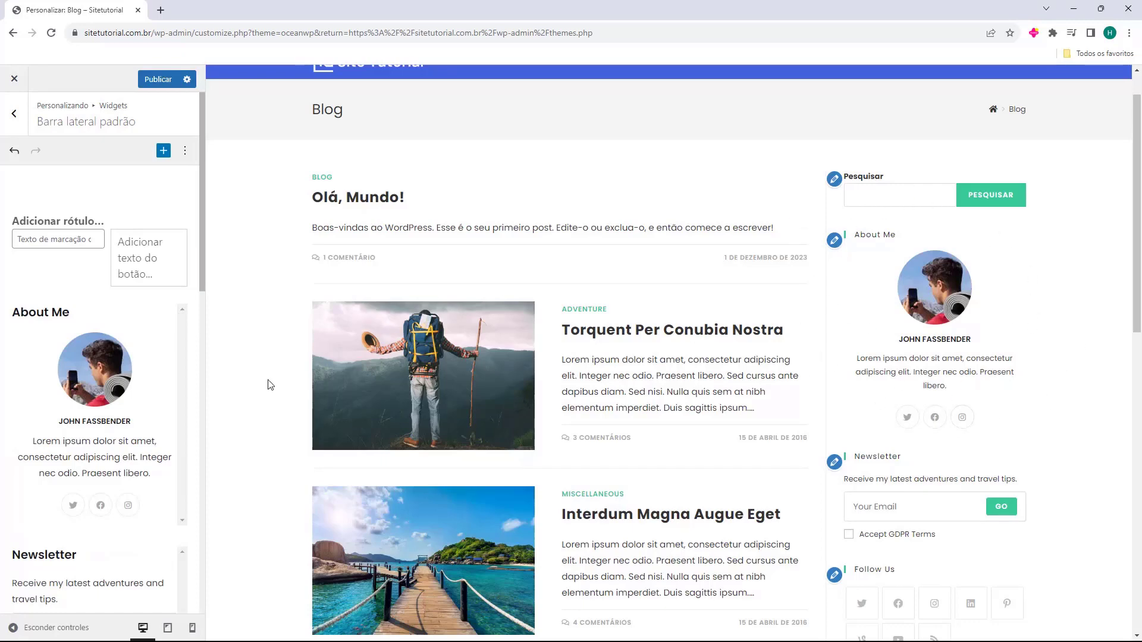
Retitle the About Me widget to 'Sobre mim' and look at its profile image field
click(118, 393)
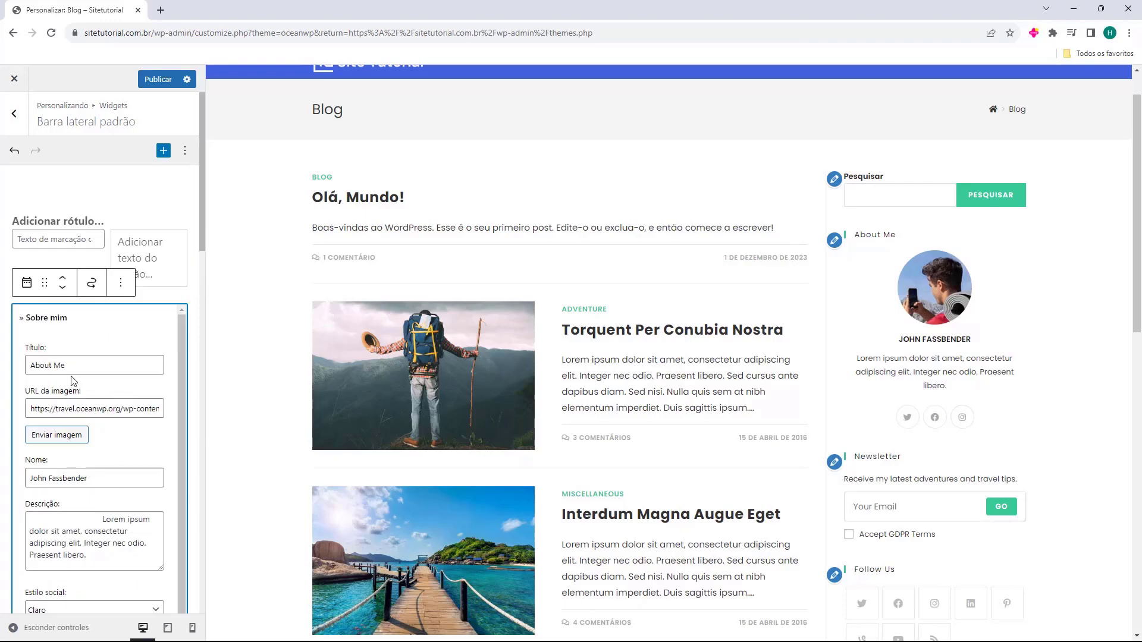
triple_click(82, 366)
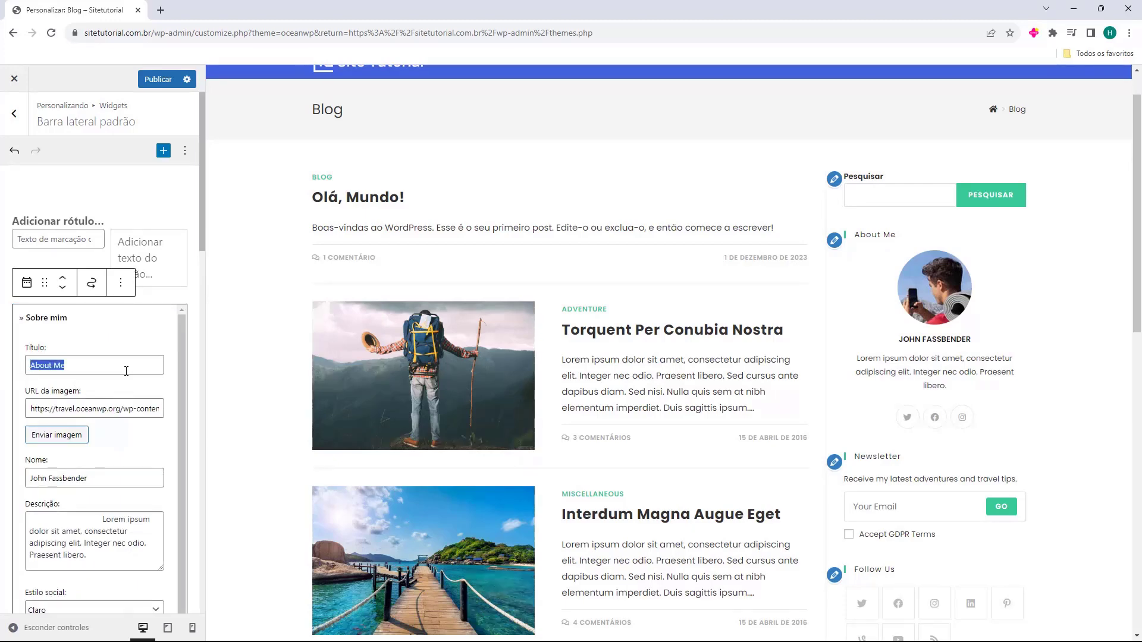
text(Sobre mim)
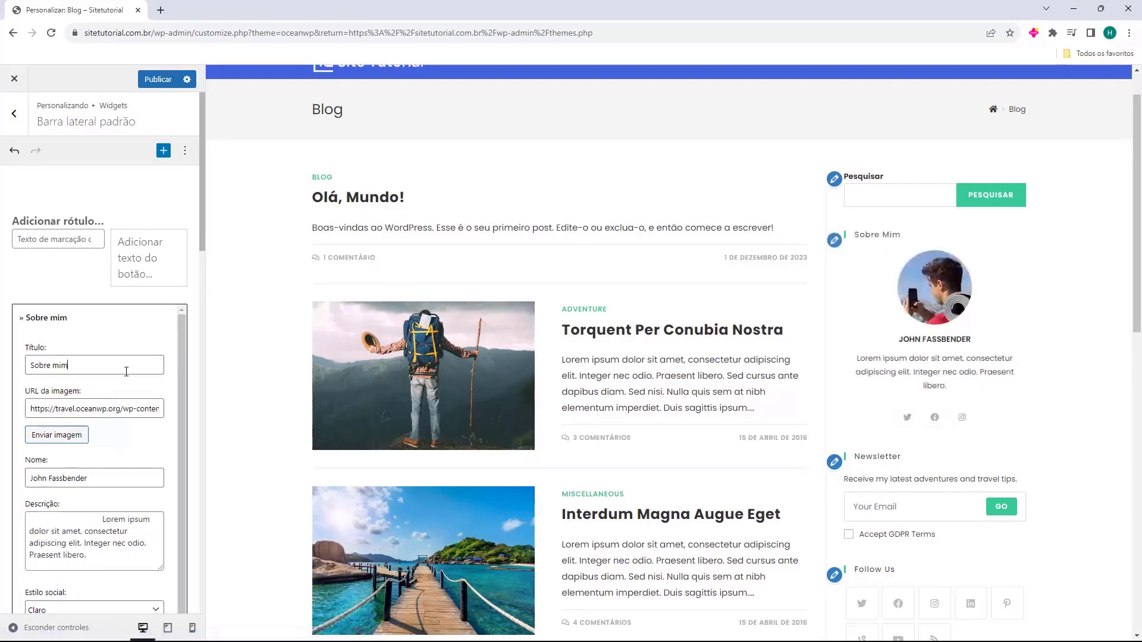
drag(31, 404, 96, 409)
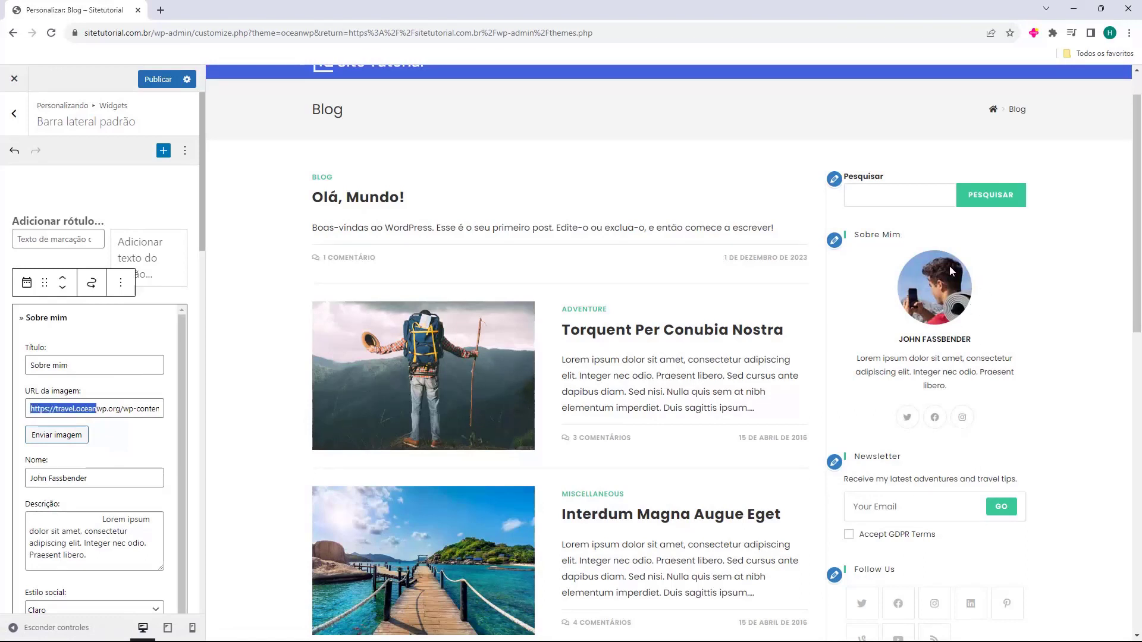
click(57, 441)
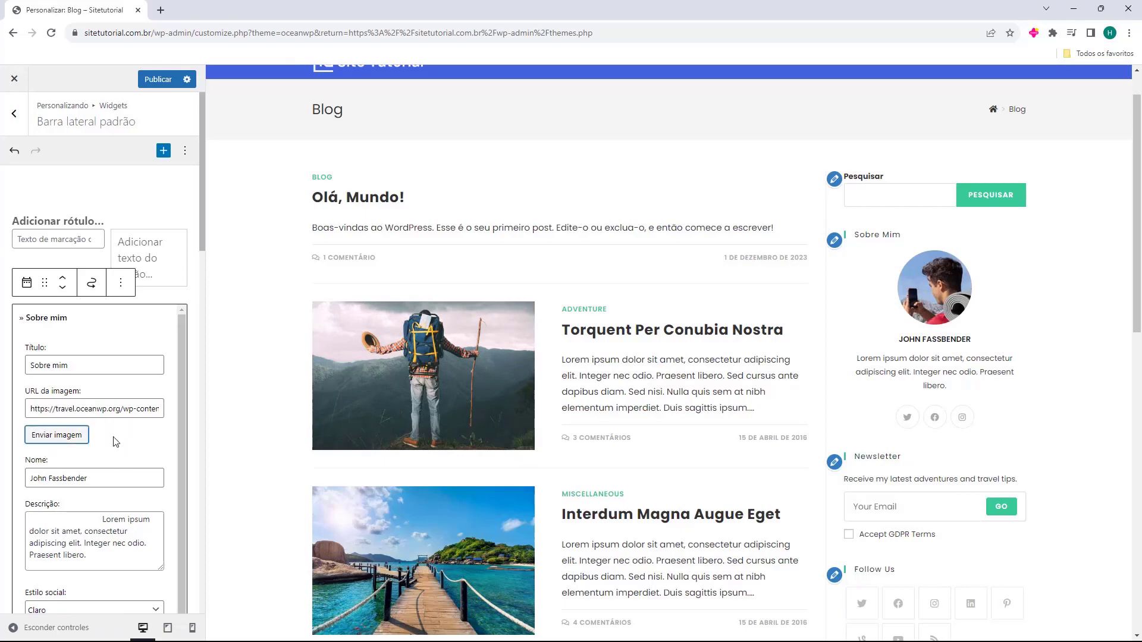
Paste a new author name into the Nome field and review the remaining widget fields
scroll(66, 417, down, 2)
drag(31, 386, 115, 386)
text(Fernando)
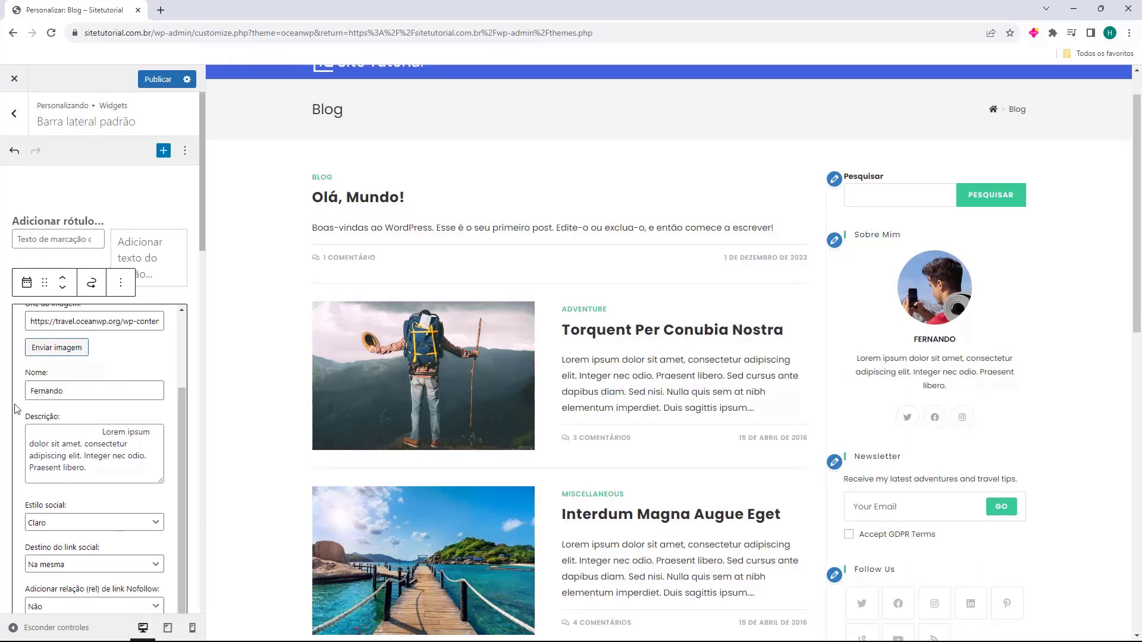
click(74, 455)
key(ctrl+a)
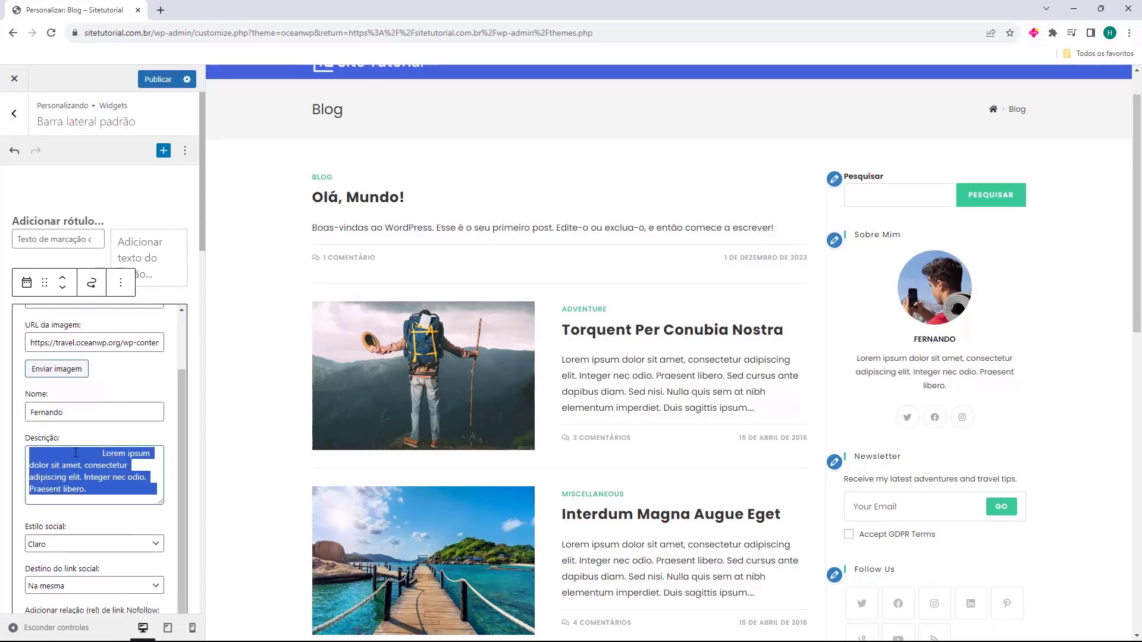
scroll(85, 443, down, 1)
scroll(86, 448, down, 1)
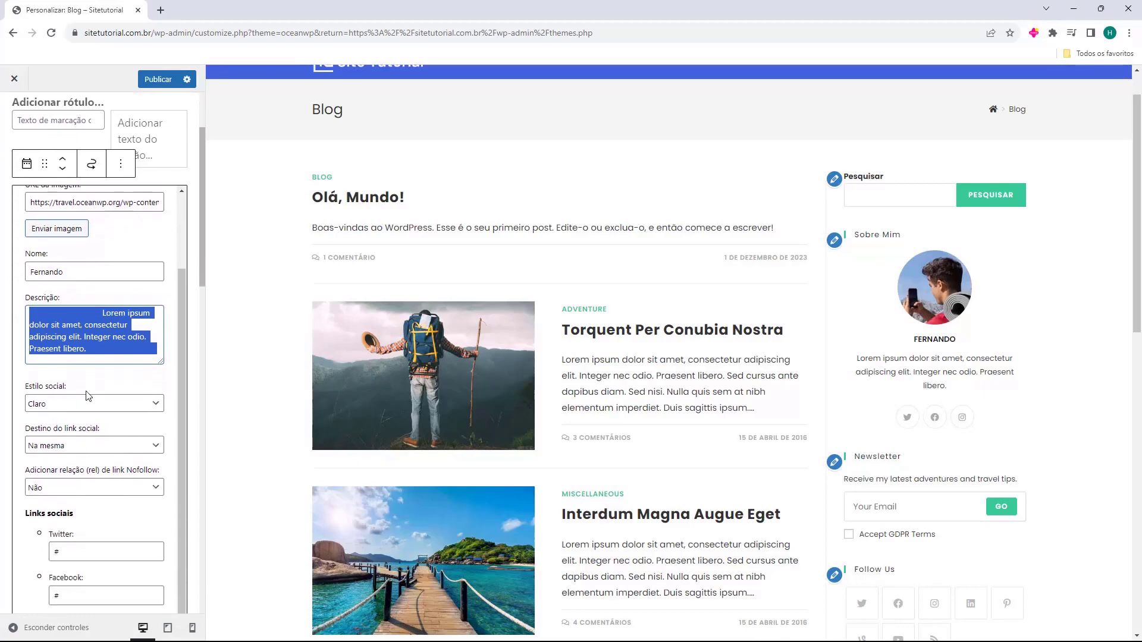
scroll(88, 395, down, 1)
scroll(92, 333, down, 1)
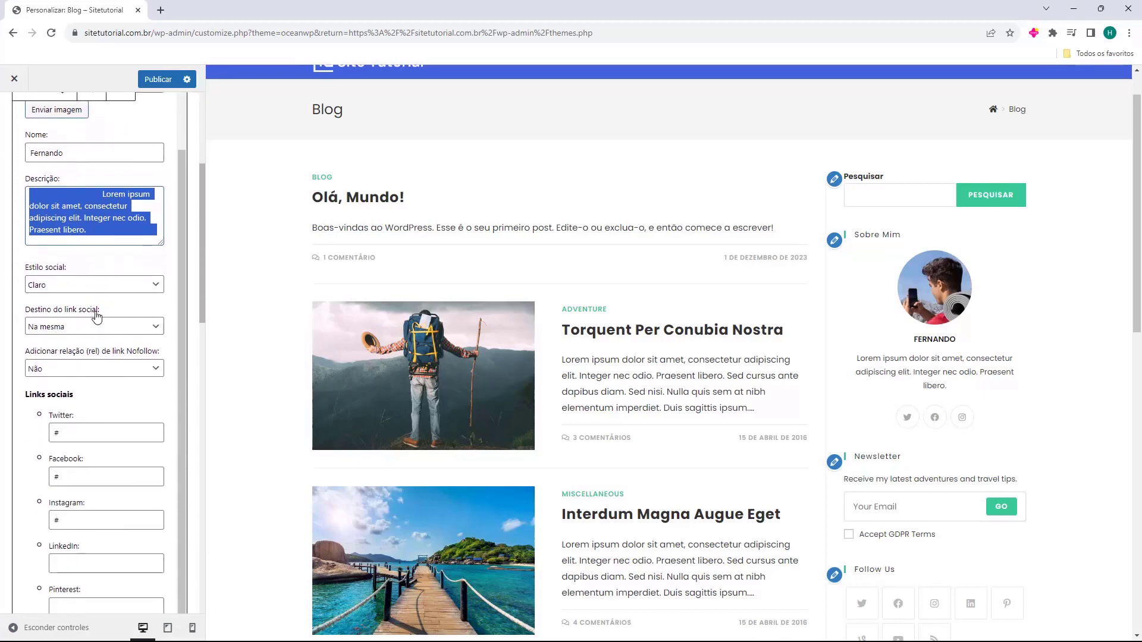
scroll(93, 280, down, 2)
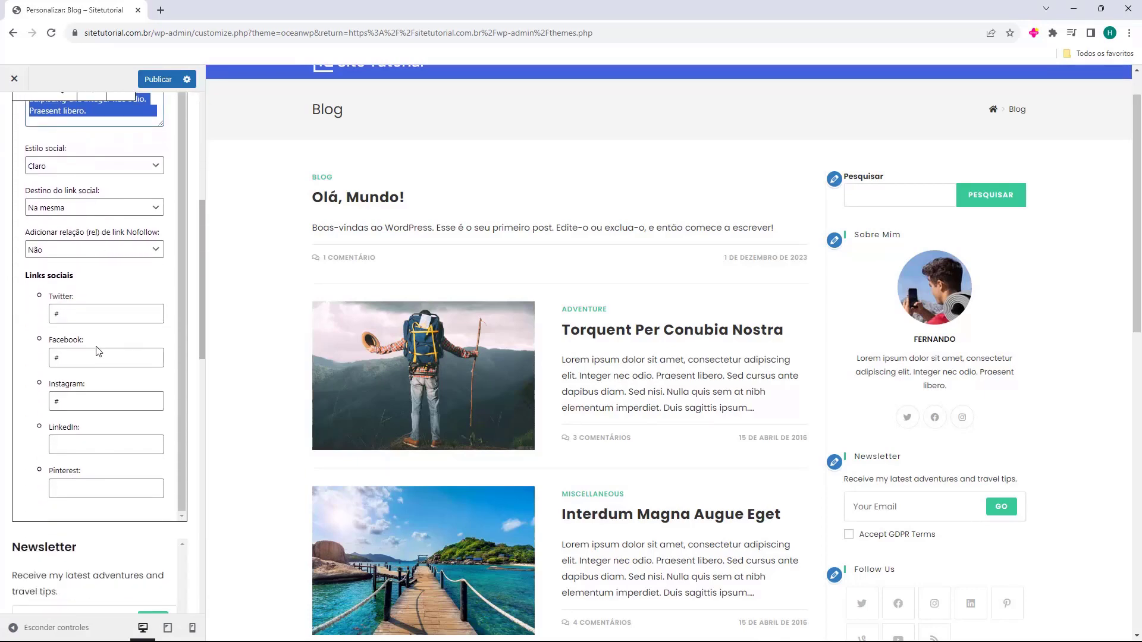
scroll(97, 333, down, 2)
scroll(94, 303, up, 2)
scroll(90, 271, down, 1)
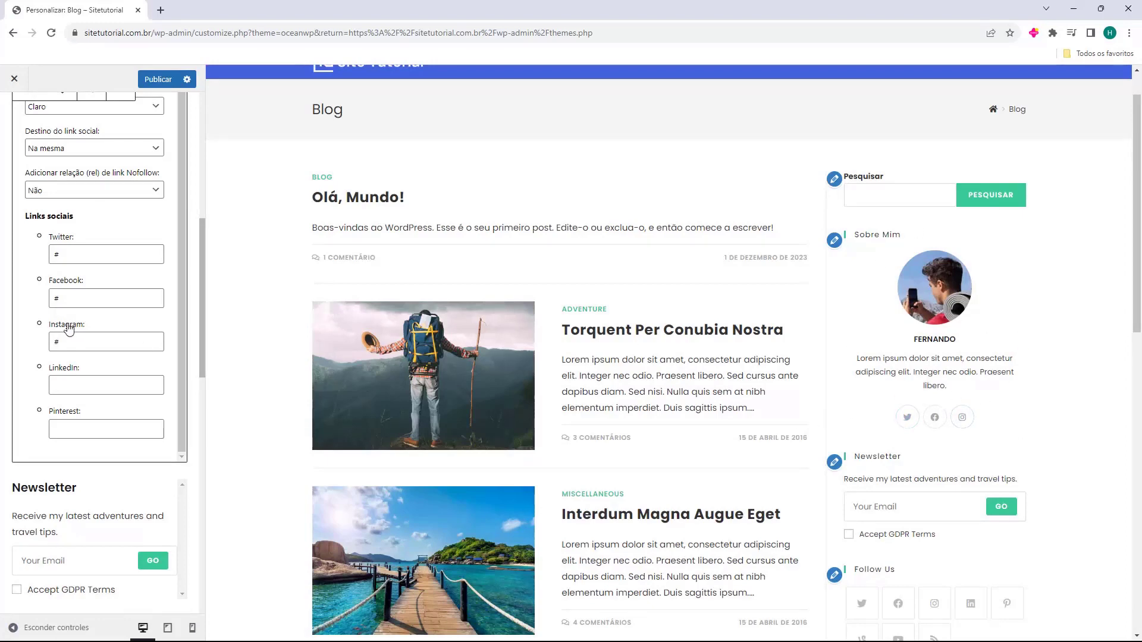
scroll(71, 329, up, 5)
Delete the Newsletter and Follow Us widgets from the sidebar
scroll(195, 309, down, 3)
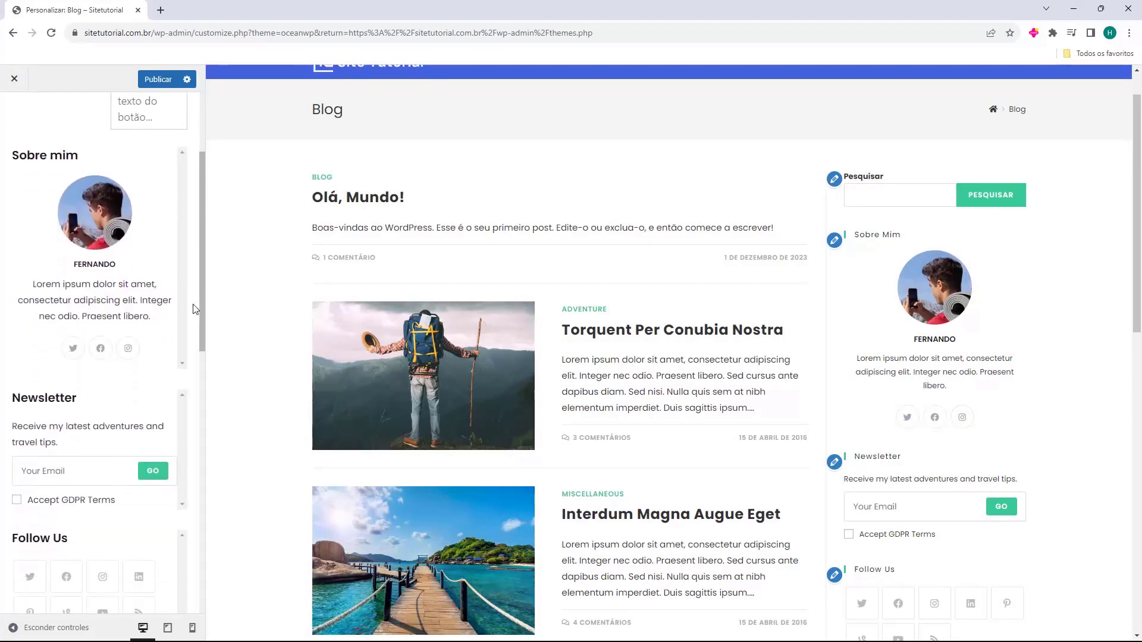
click(123, 385)
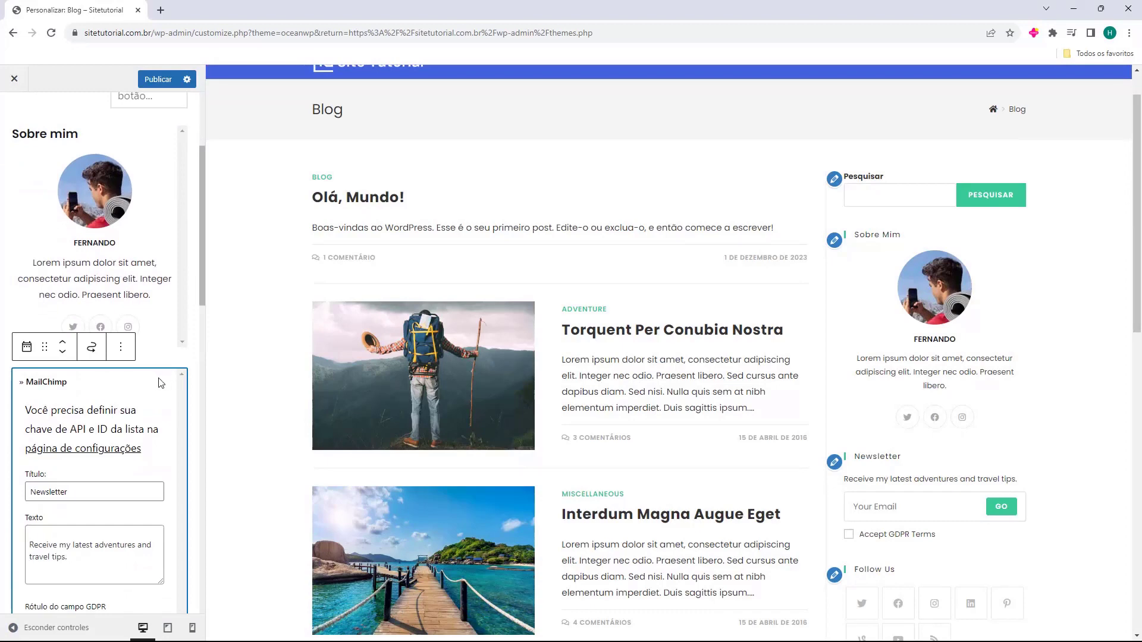
key(Delete)
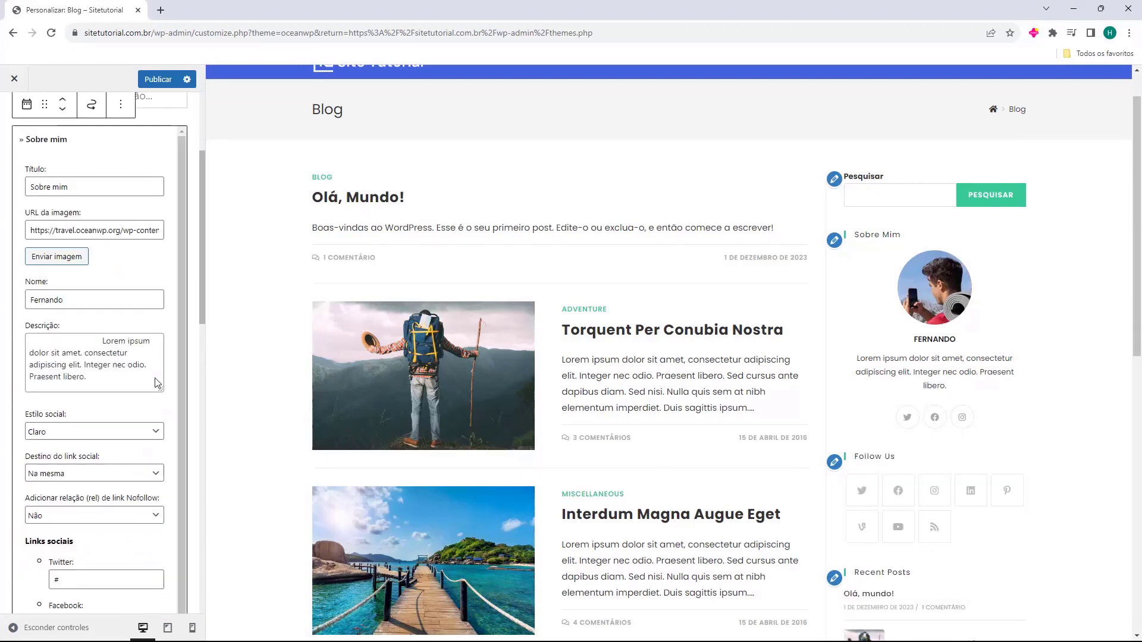
click(189, 345)
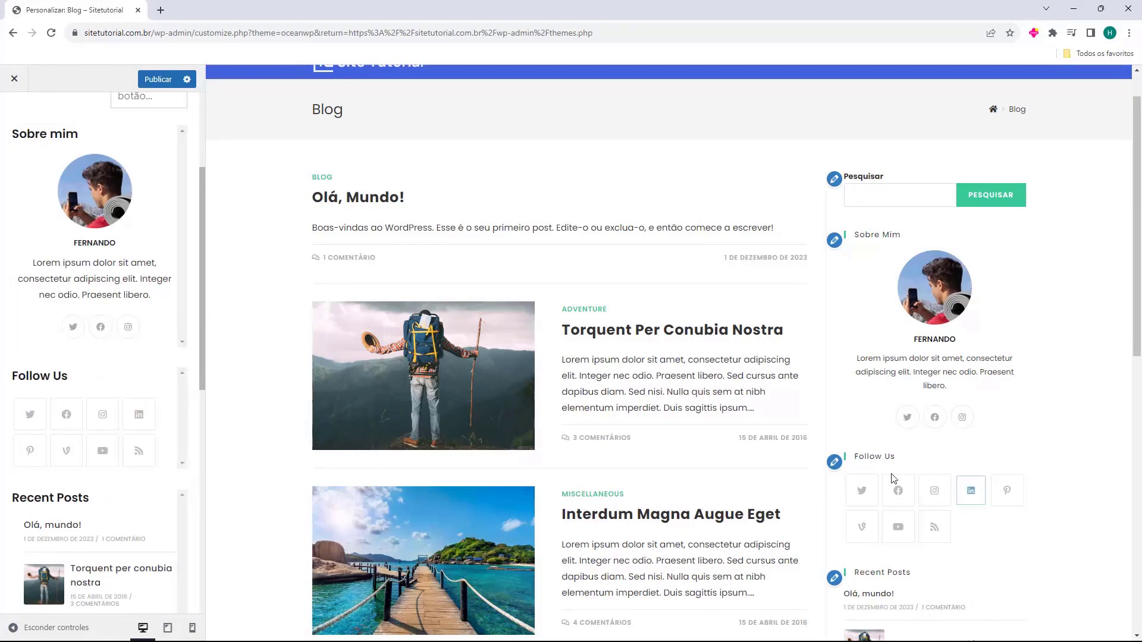
scroll(547, 387, down, 10)
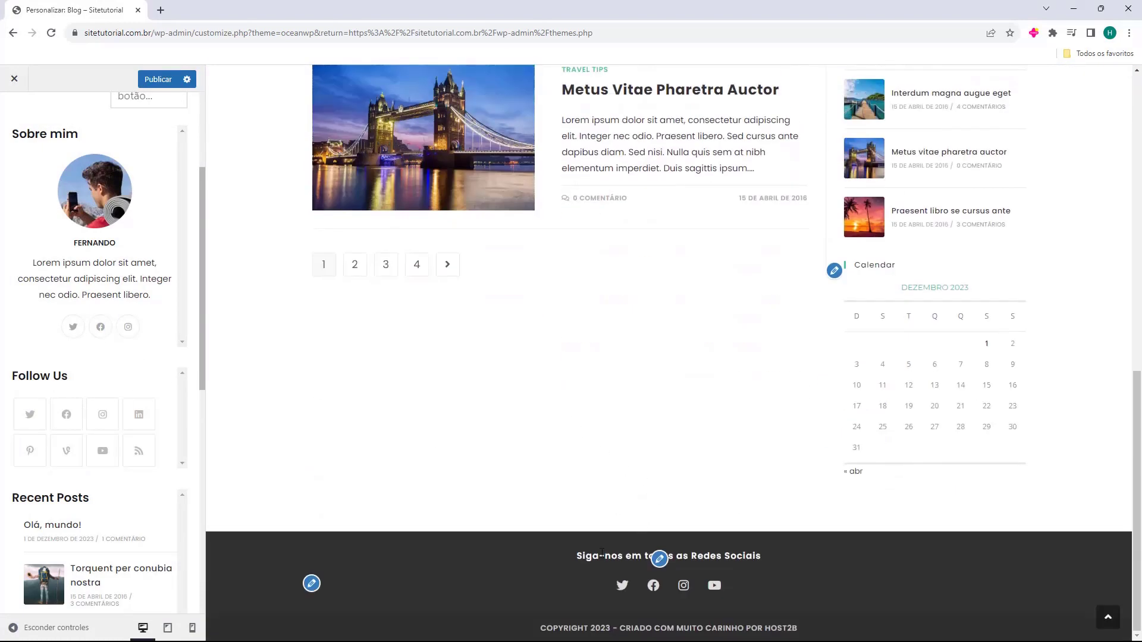
scroll(587, 551, up, 8)
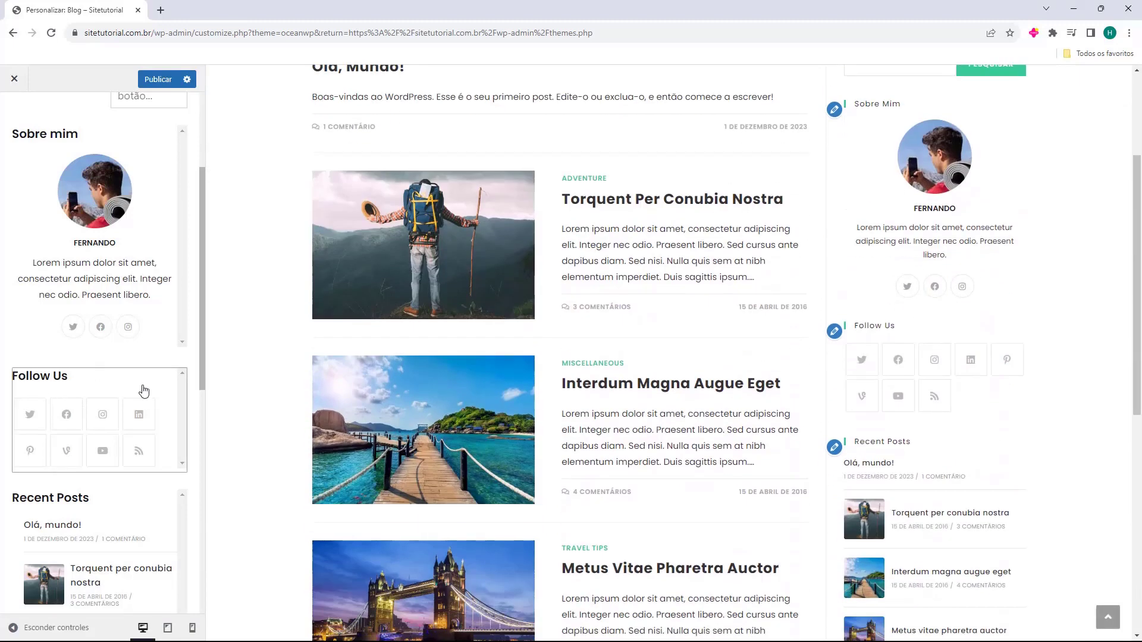
click(143, 391)
key(Delete)
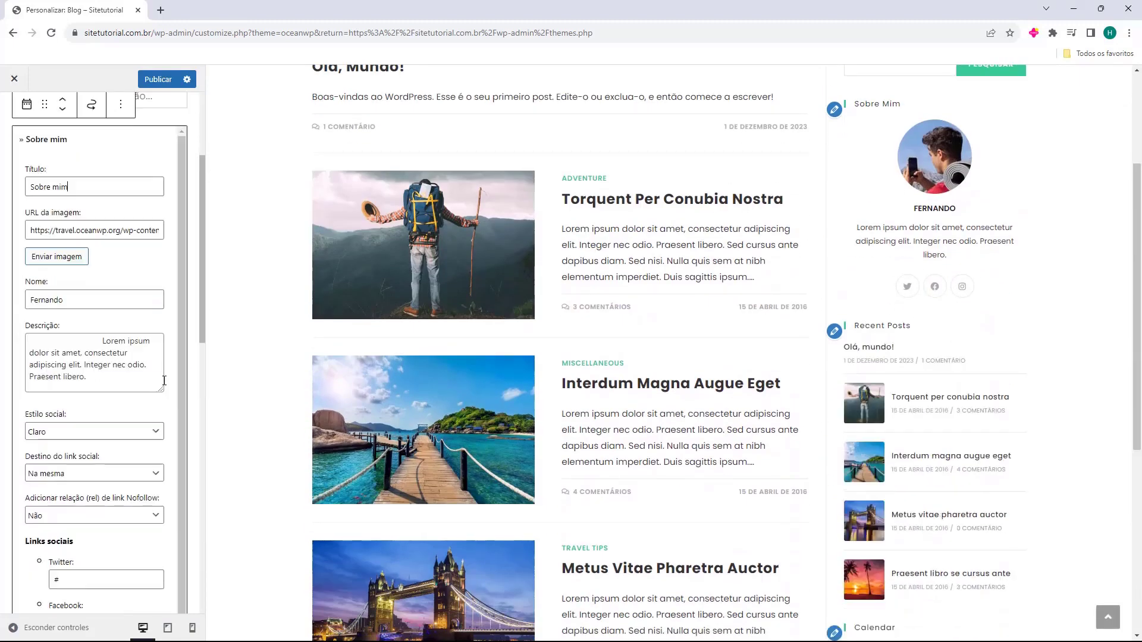
click(921, 412)
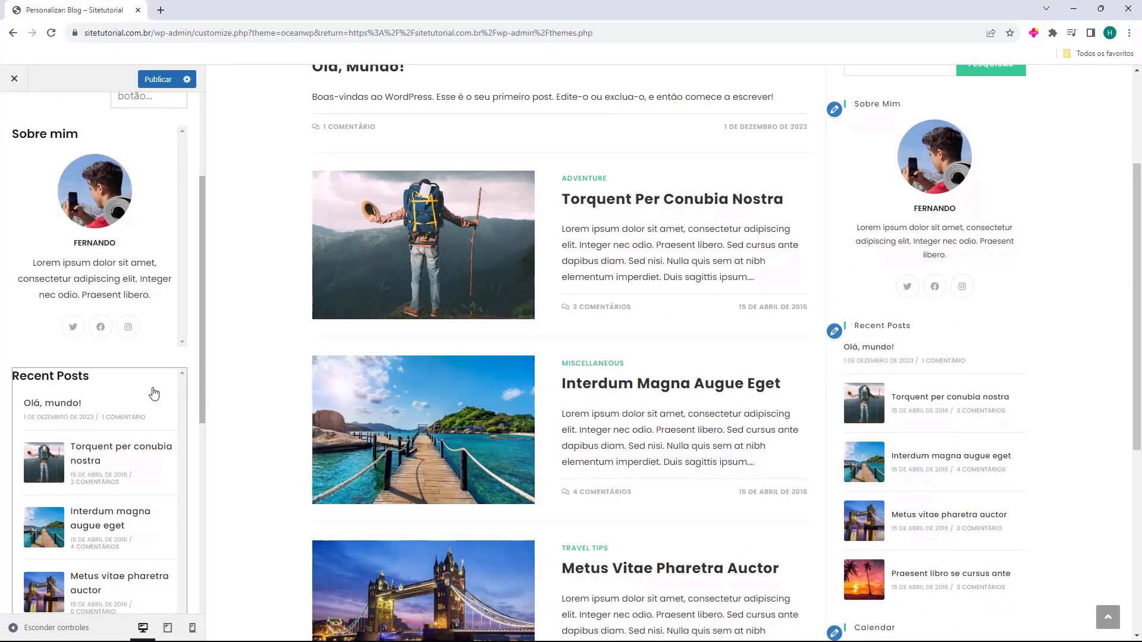
Retitle the Recent Posts widget 'Postagens Recentes', keeping post type Post and descending order
click(122, 389)
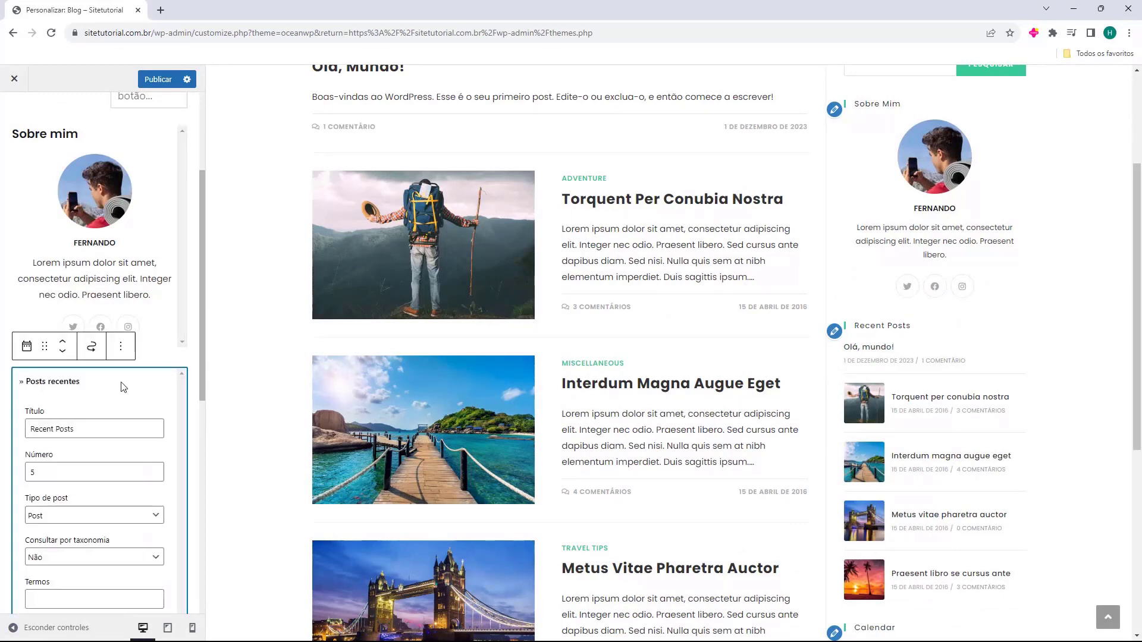
drag(31, 427, 102, 432)
text(Postagens Recentes)
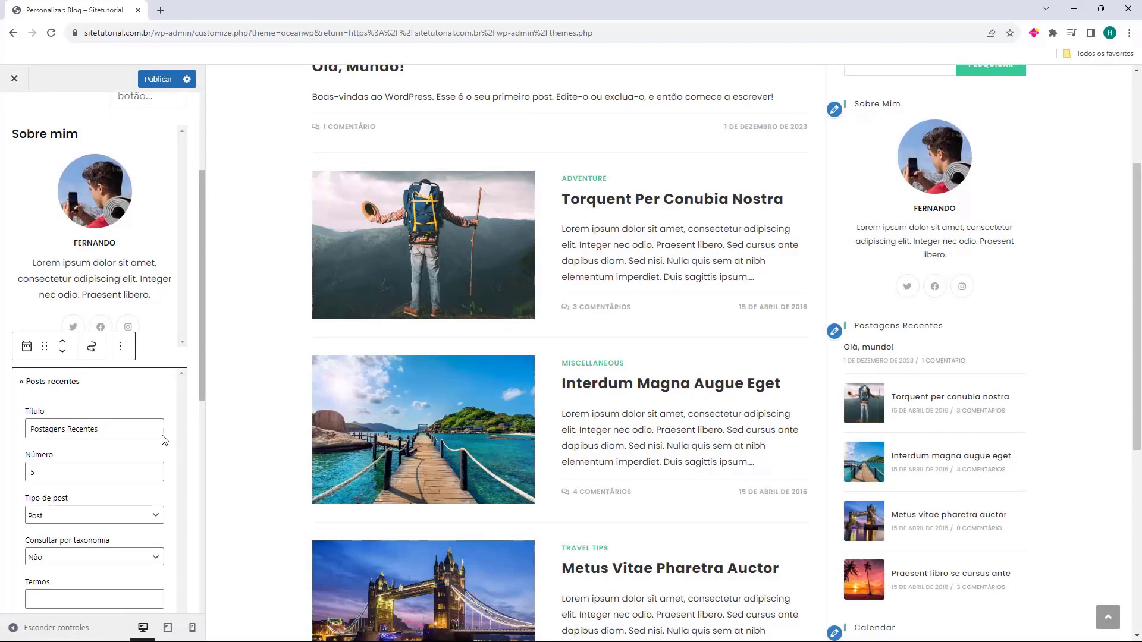
scroll(32, 347, down, 2)
scroll(991, 472, down, 1)
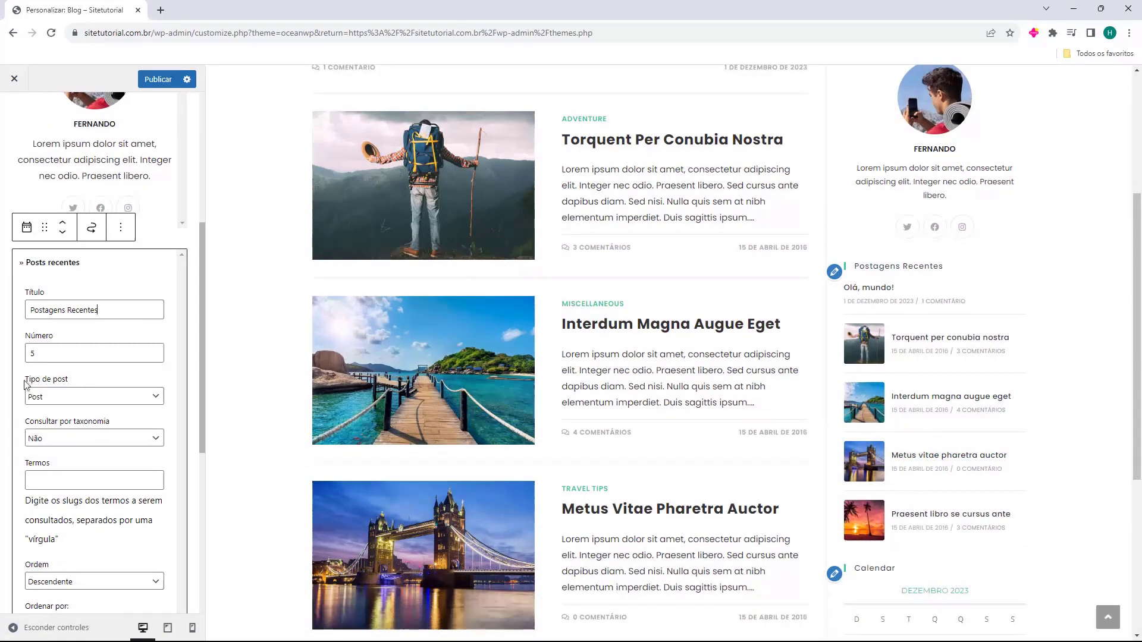
click(54, 398)
click(35, 411)
scroll(37, 479, down, 3)
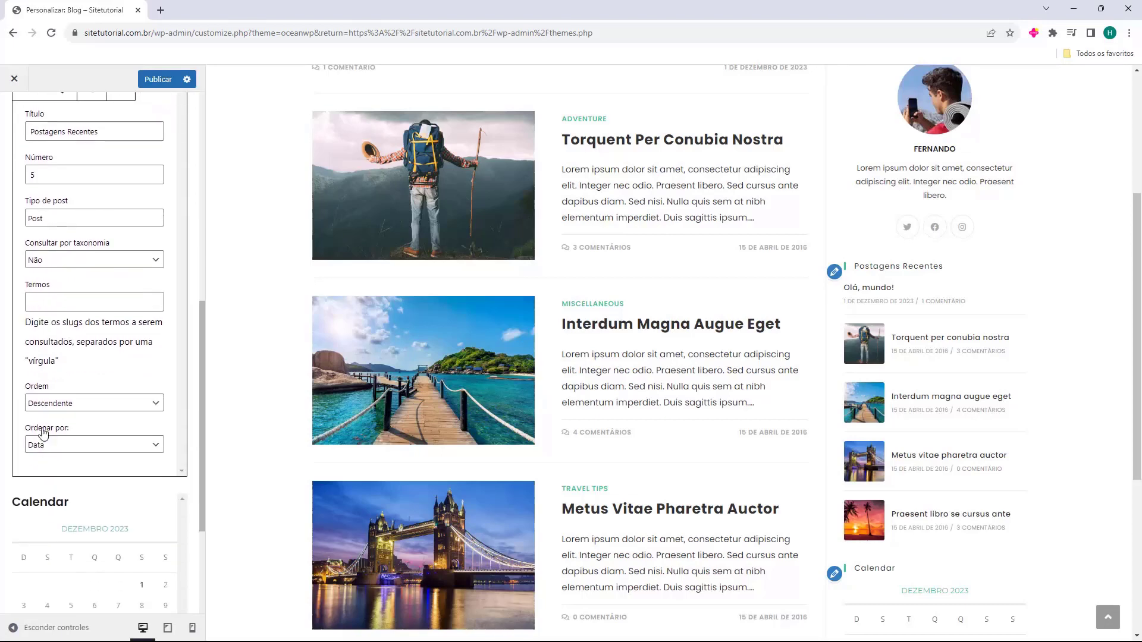
click(53, 412)
click(61, 411)
Delete the Calendar (Agenda) widget from the sidebar and start adding a new block
scroll(78, 437, up, 3)
click(154, 297)
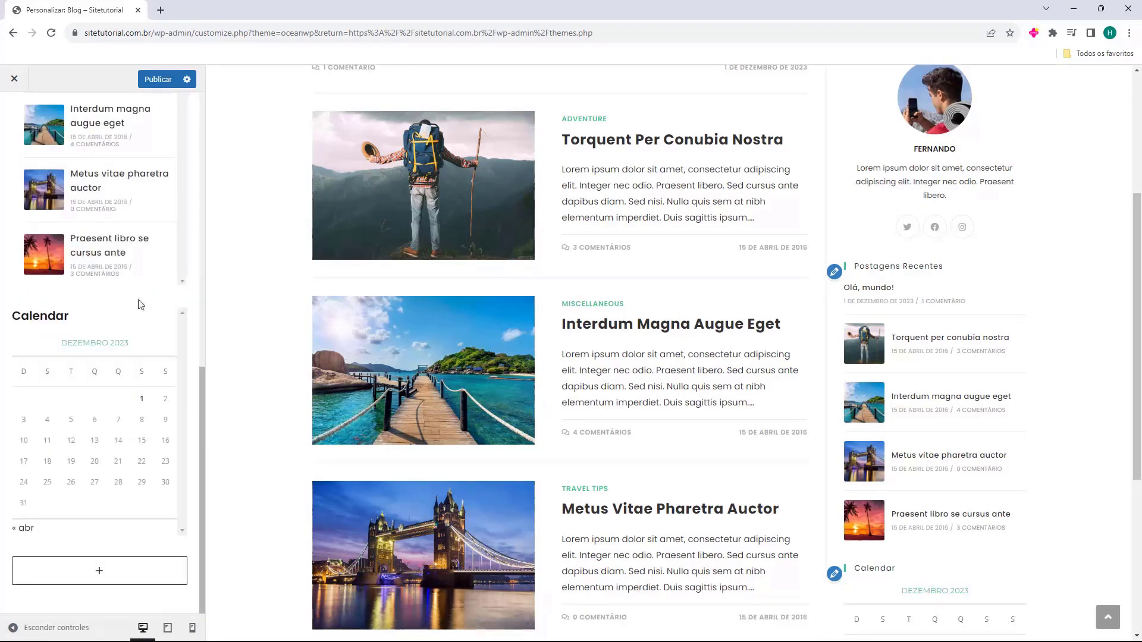
click(109, 318)
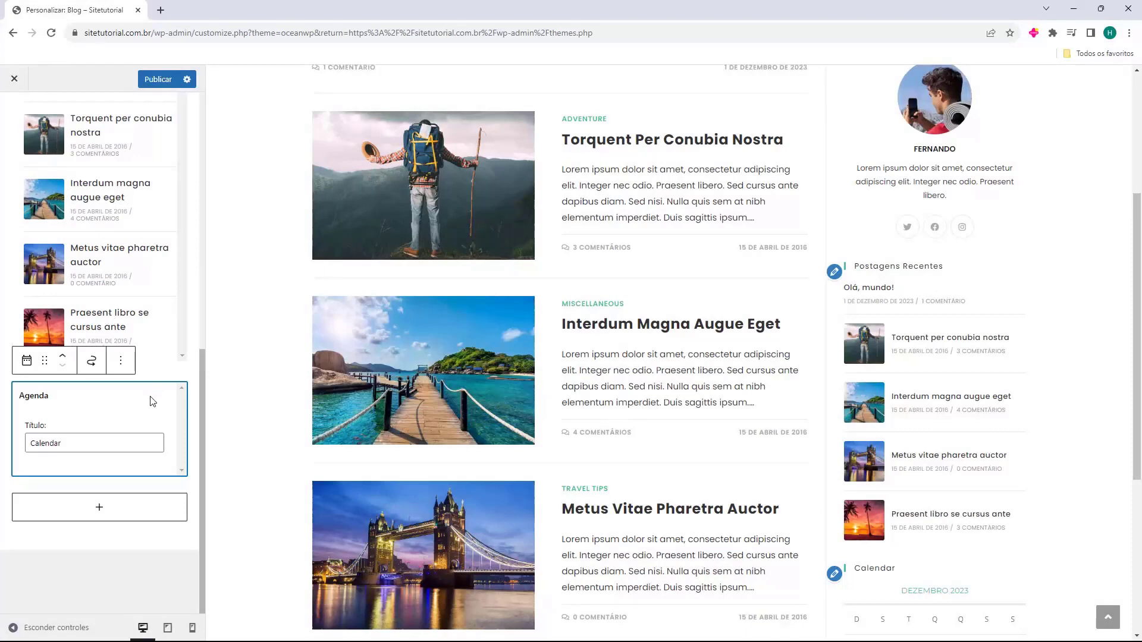
key(Delete)
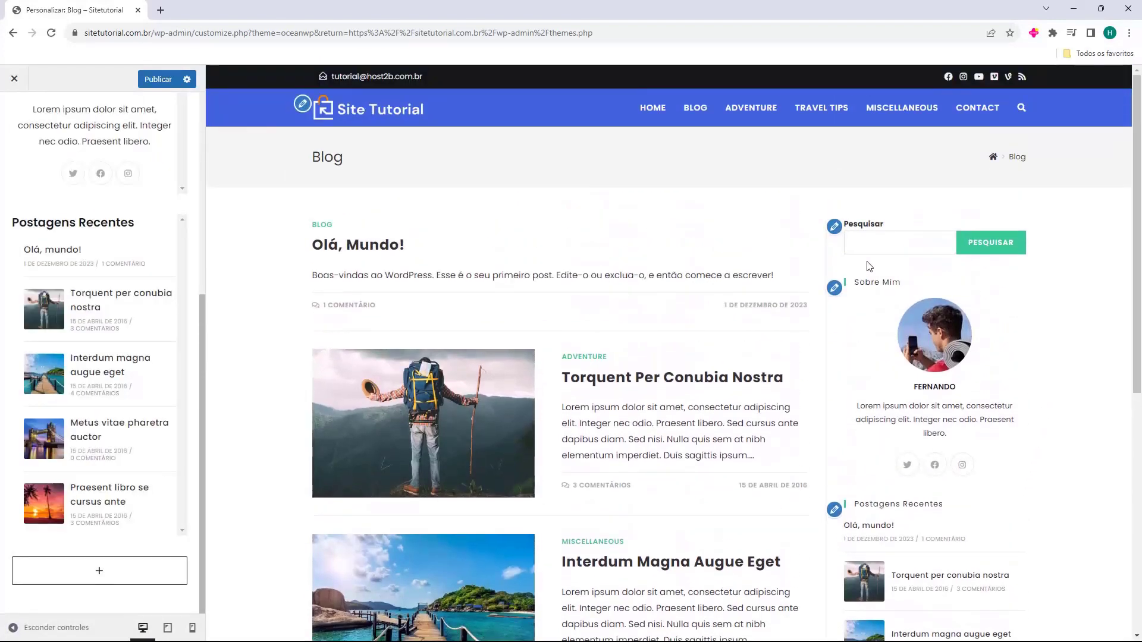
scroll(933, 466, down, 2)
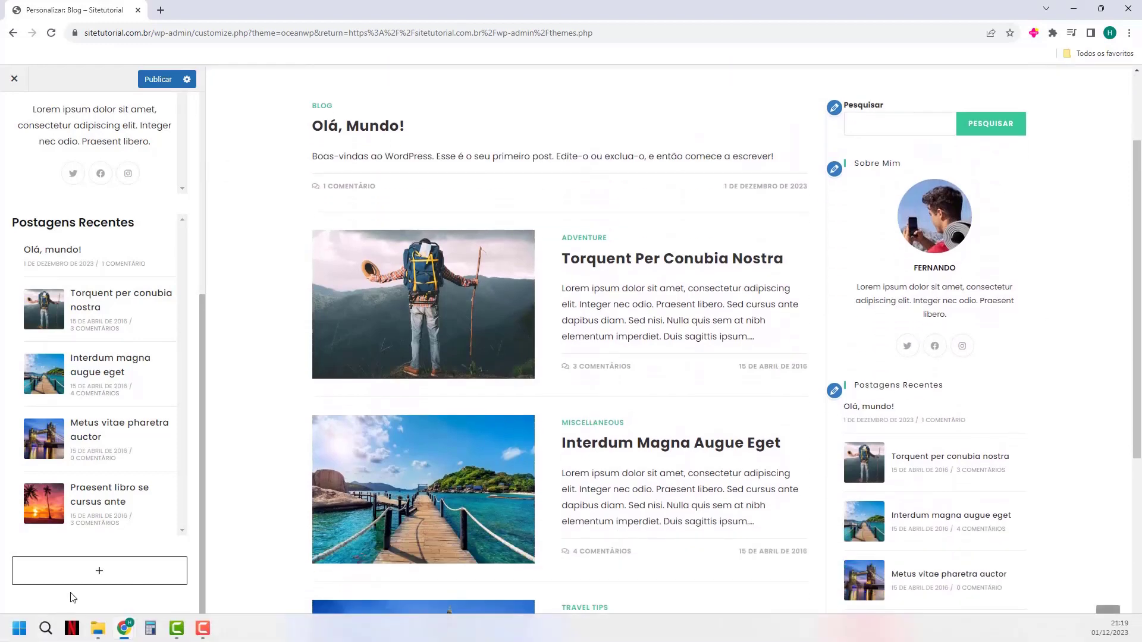
click(96, 573)
Browse the full block library via Navegar por todos, then close it without adding anything
click(115, 538)
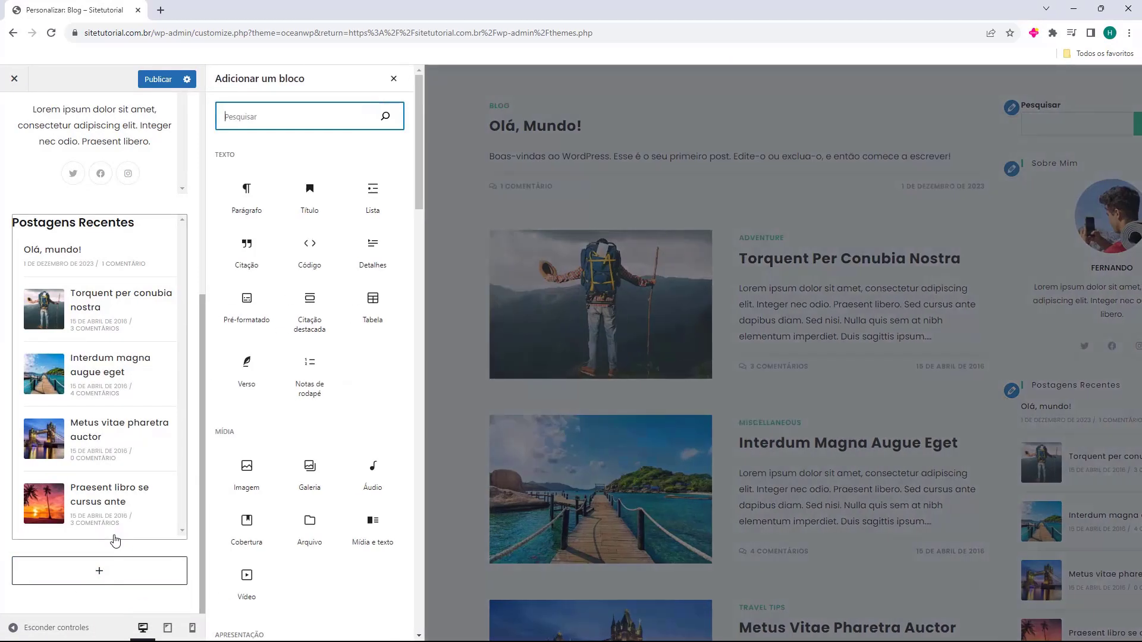
scroll(327, 417, down, 15)
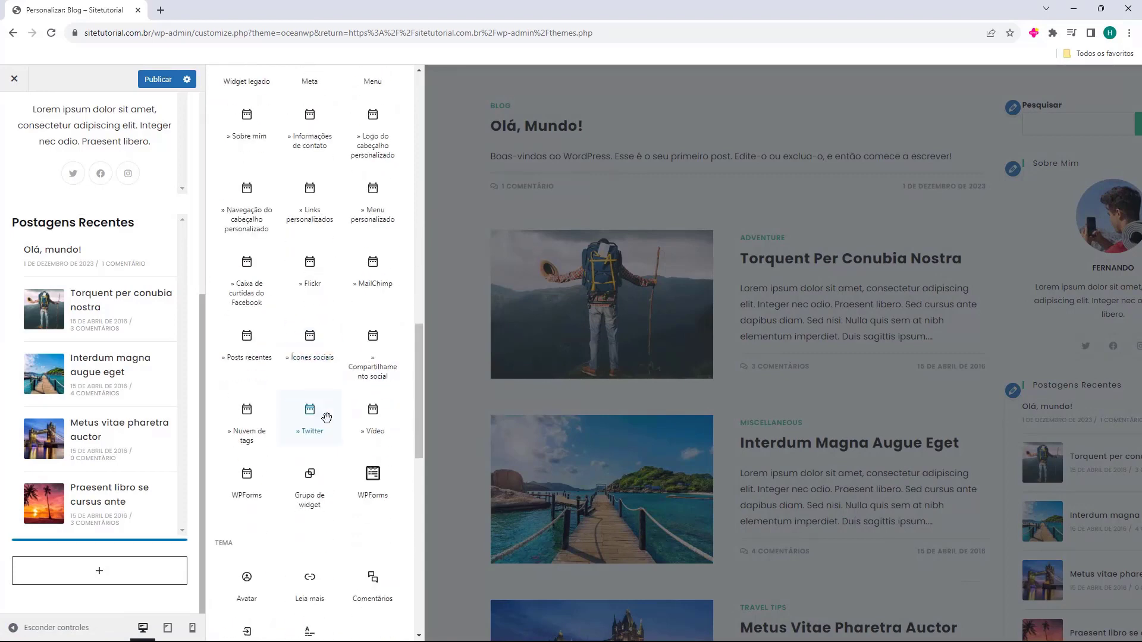
scroll(327, 417, down, 15)
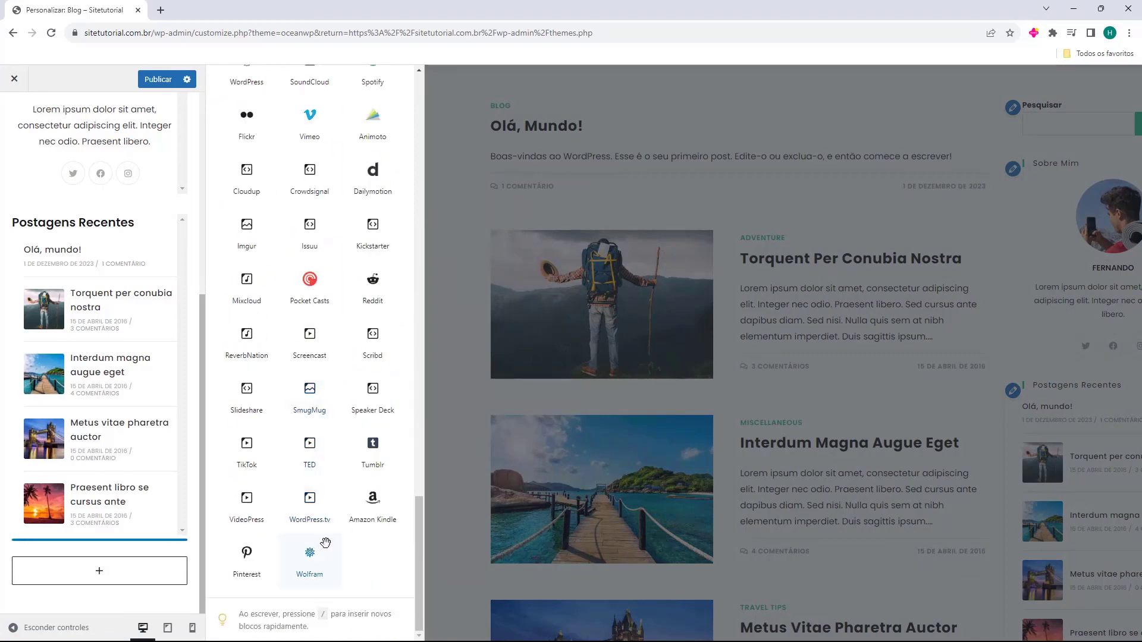
scroll(325, 543, up, 20)
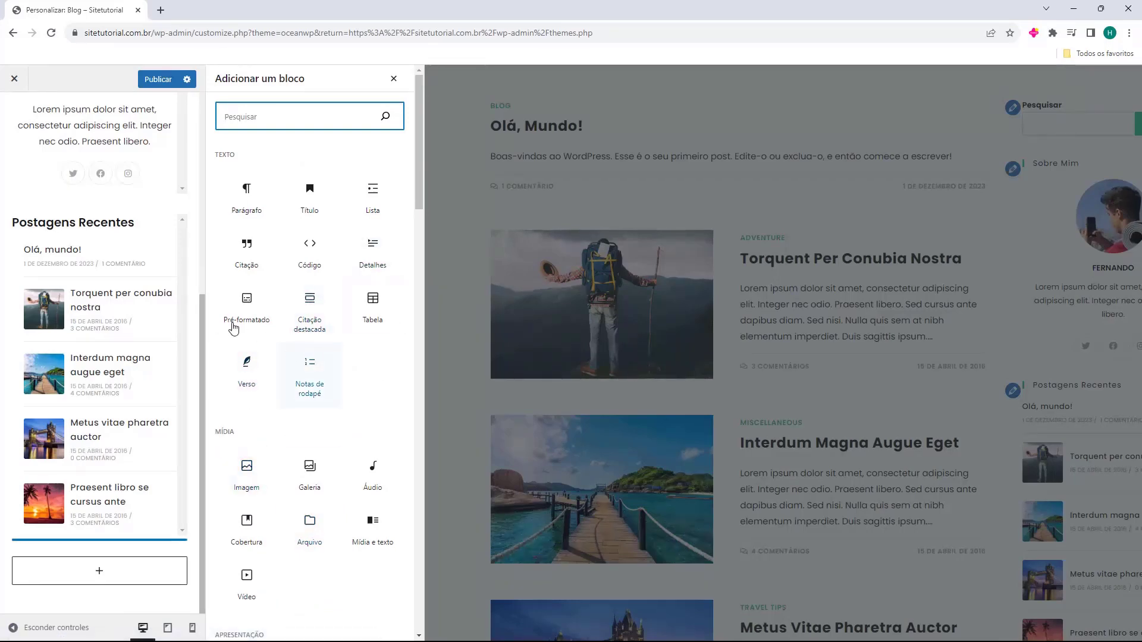
click(31, 179)
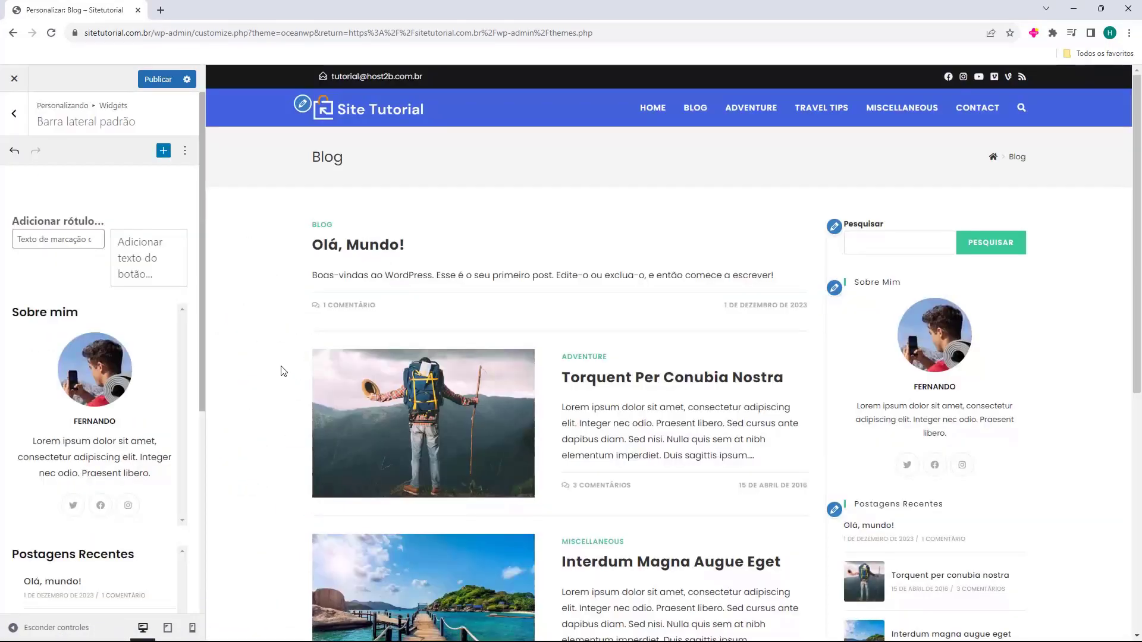
Leave Widgets for the main menu and open Blog > Entradas do blog
click(15, 116)
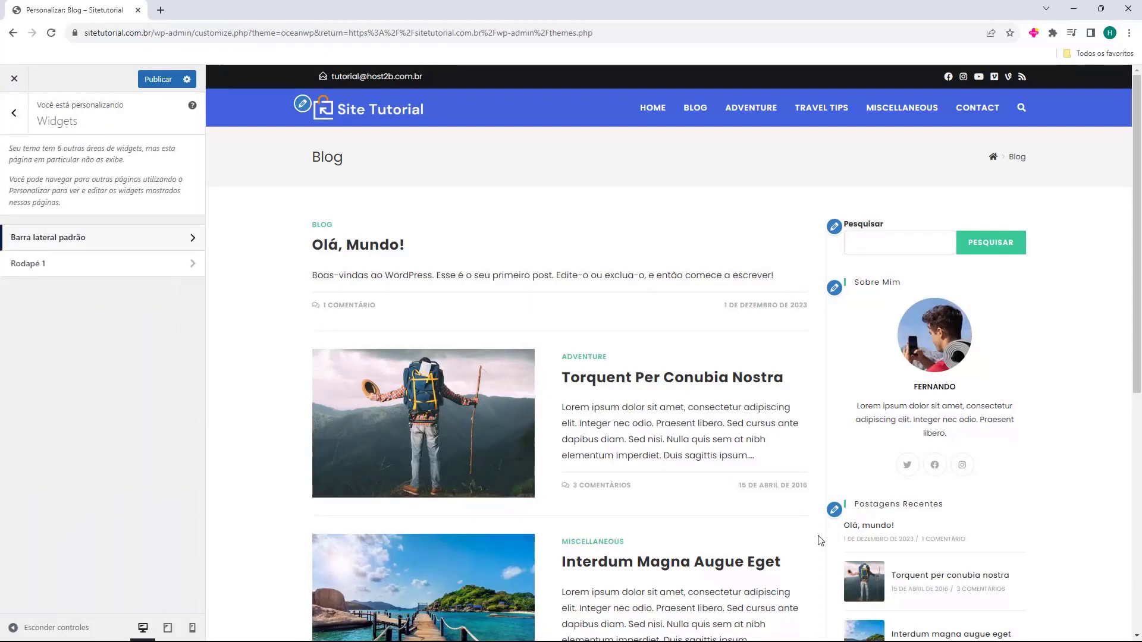
click(14, 114)
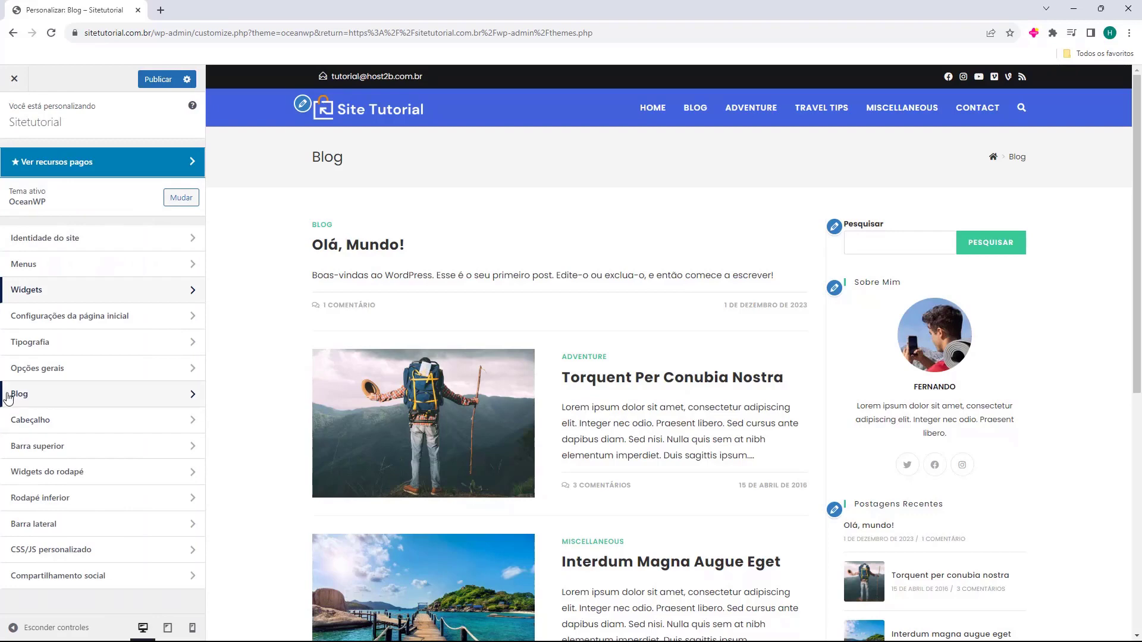
click(28, 398)
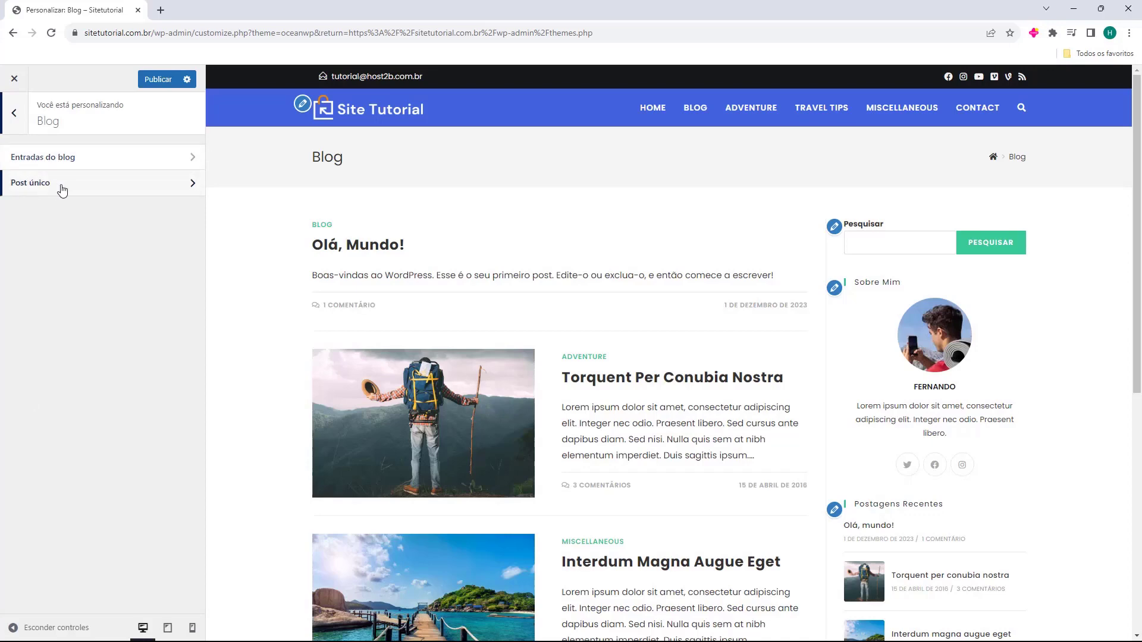
click(15, 164)
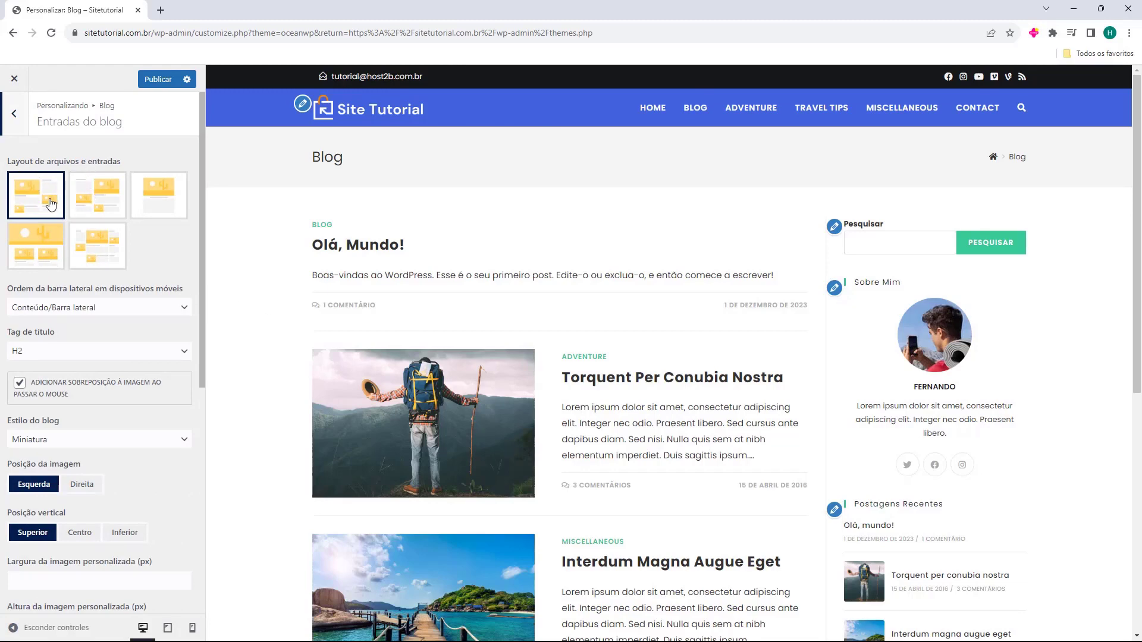
click(86, 206)
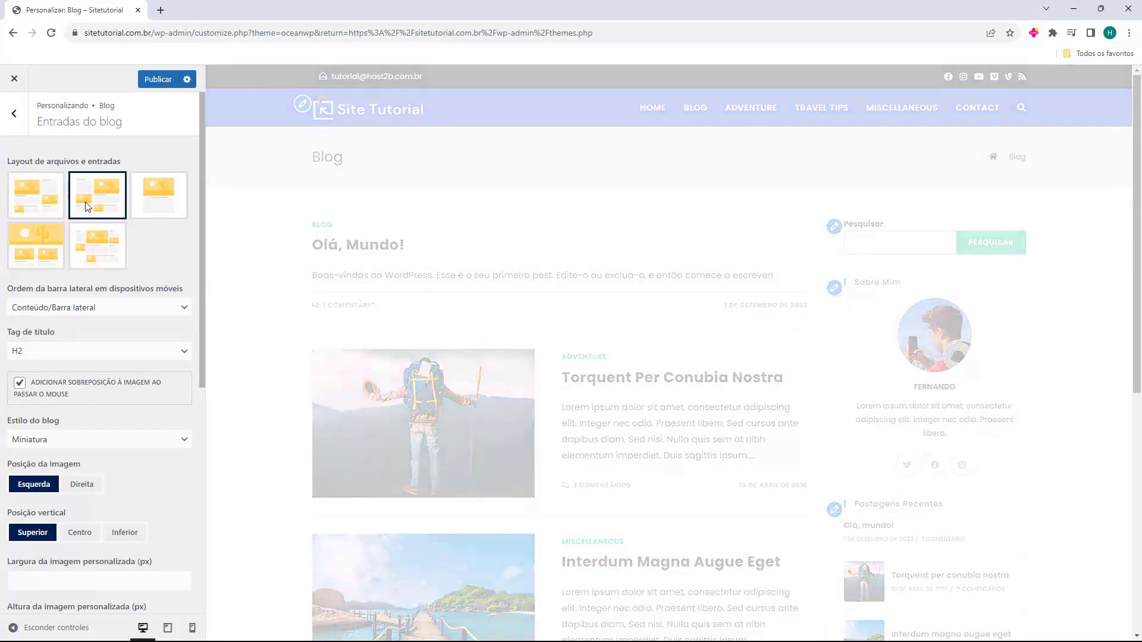
click(46, 203)
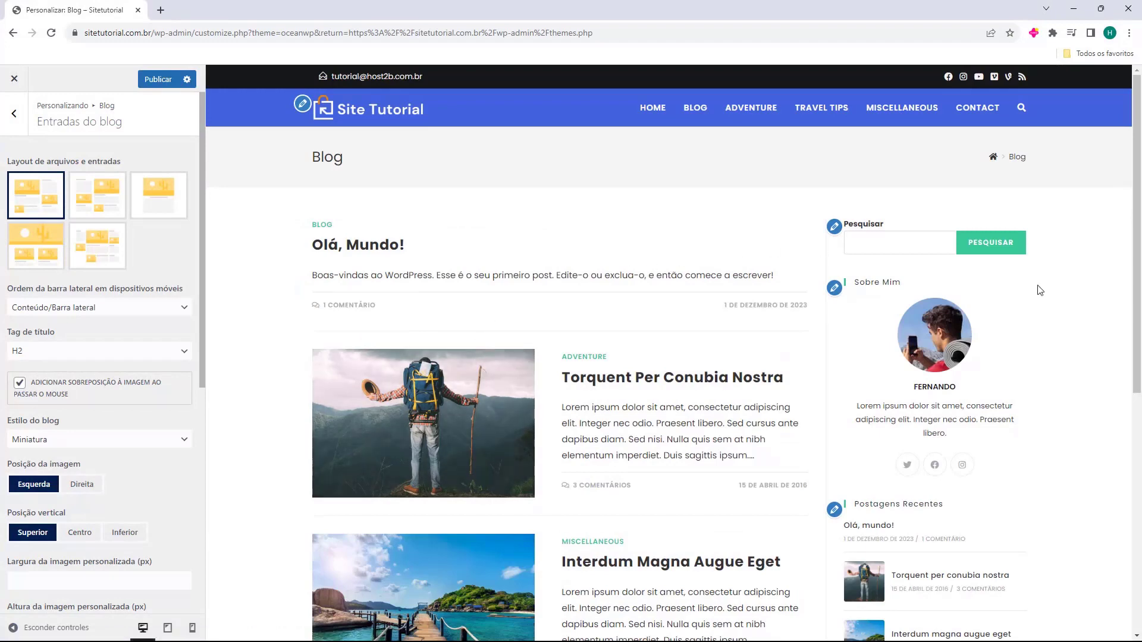
click(108, 214)
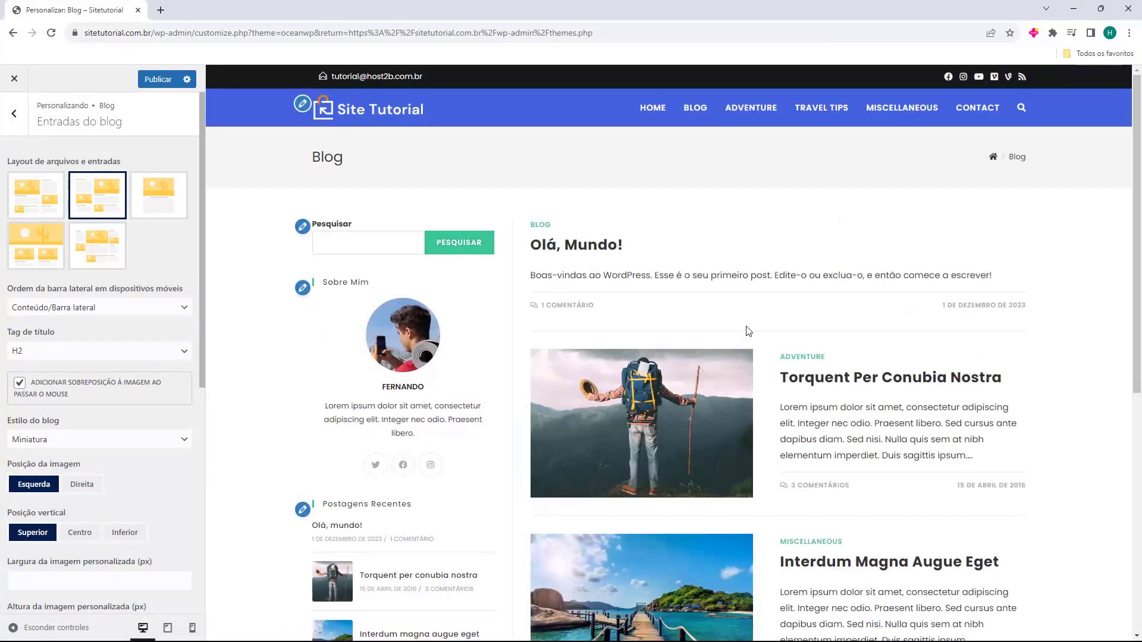
click(177, 213)
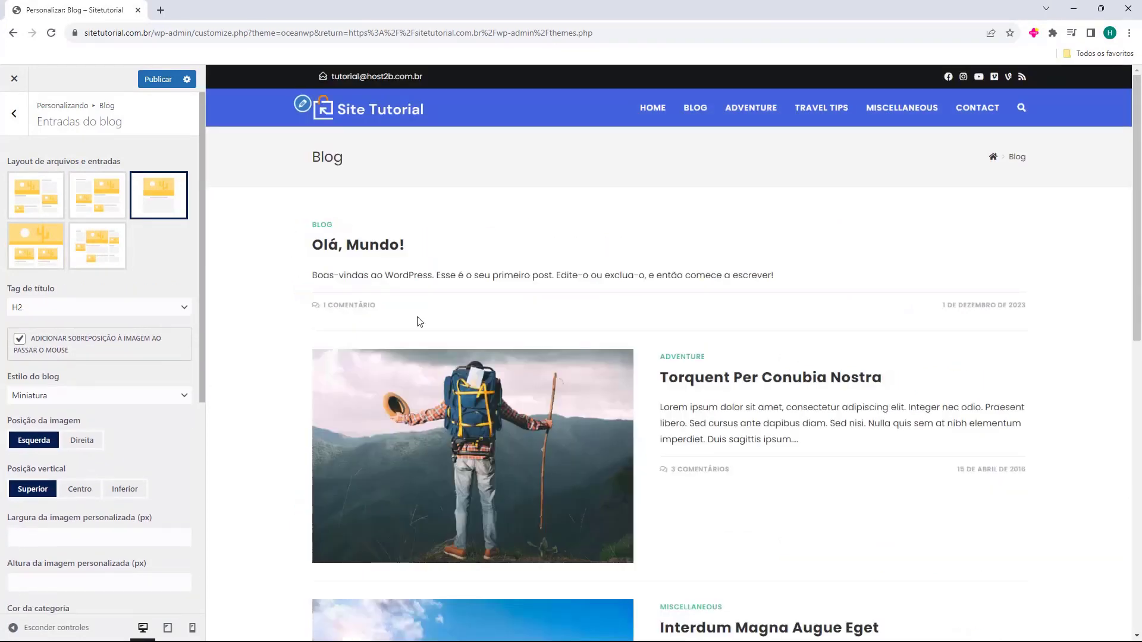
click(35, 247)
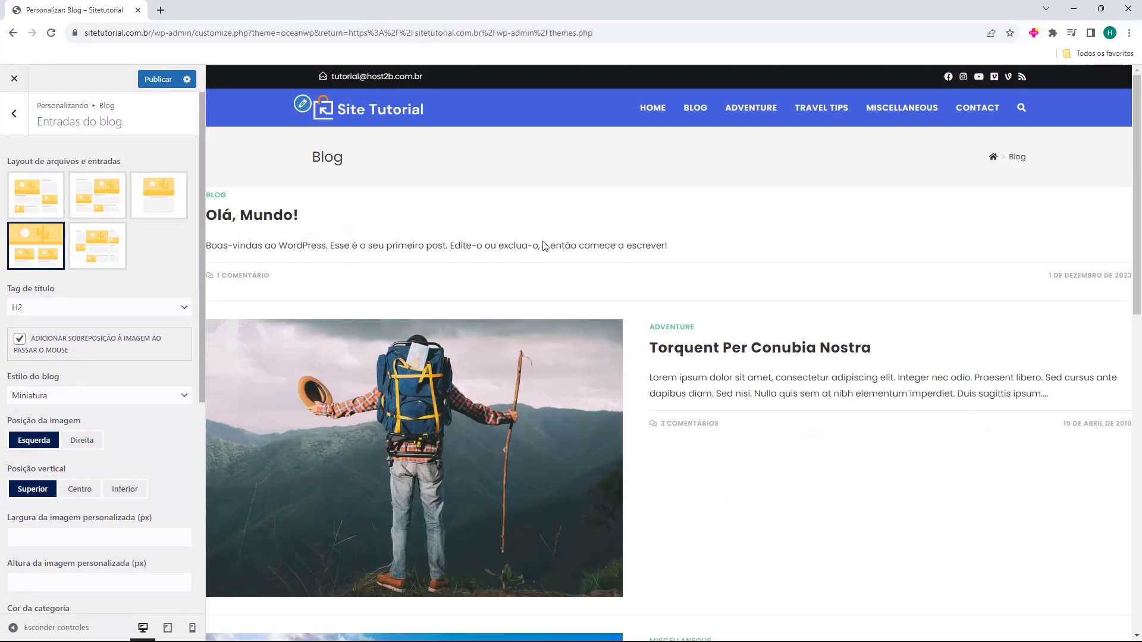
click(96, 250)
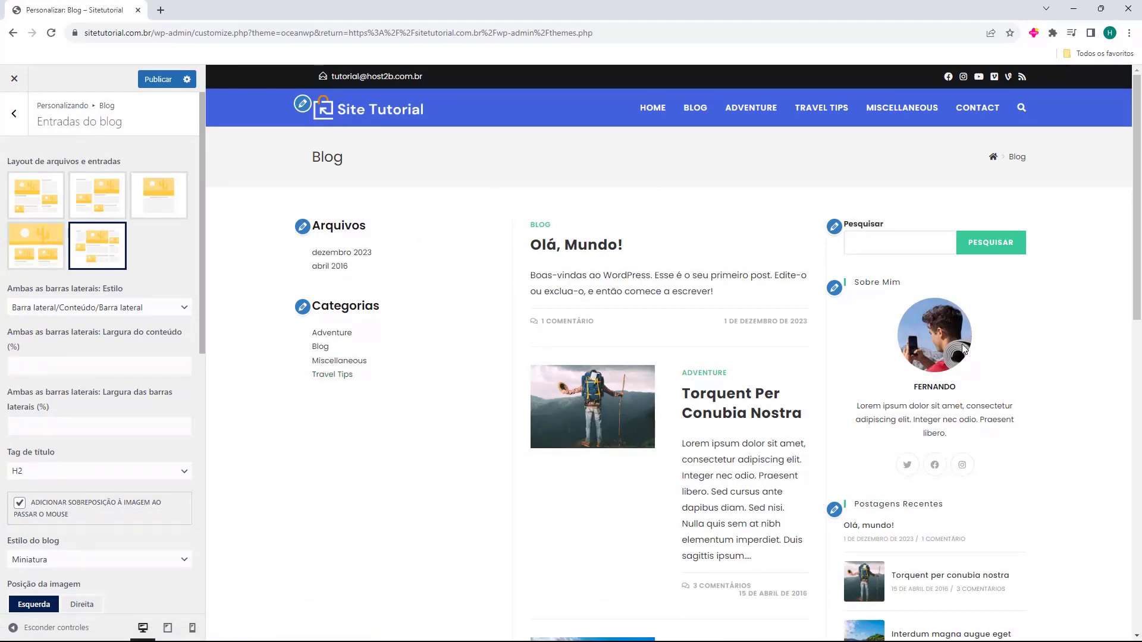
scroll(506, 220, down, 5)
scroll(561, 237, up, 6)
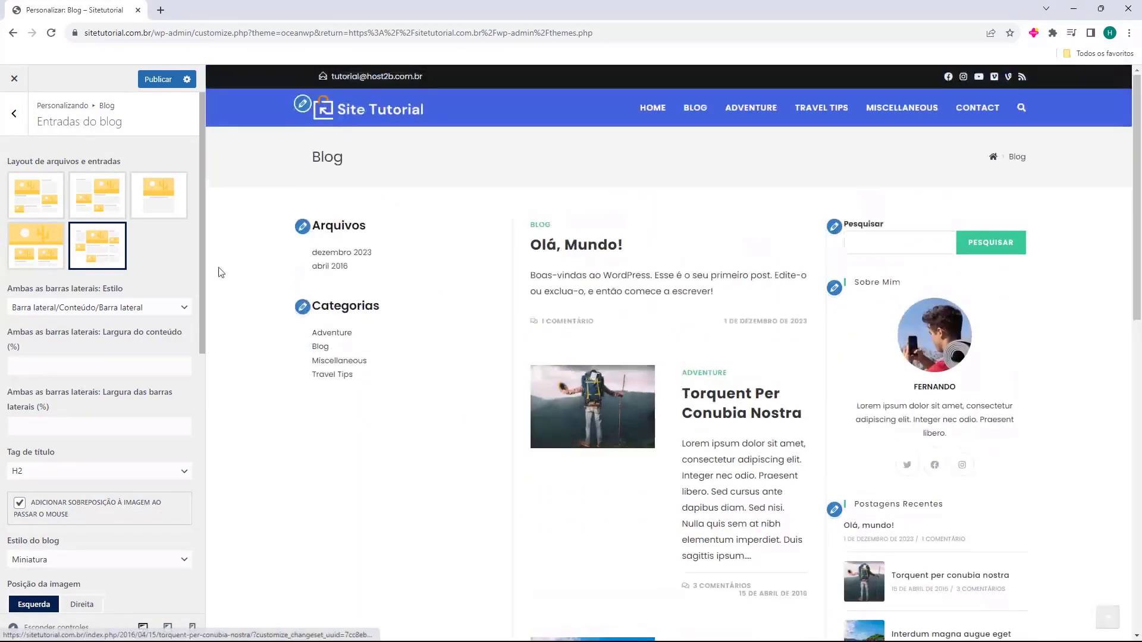
click(47, 205)
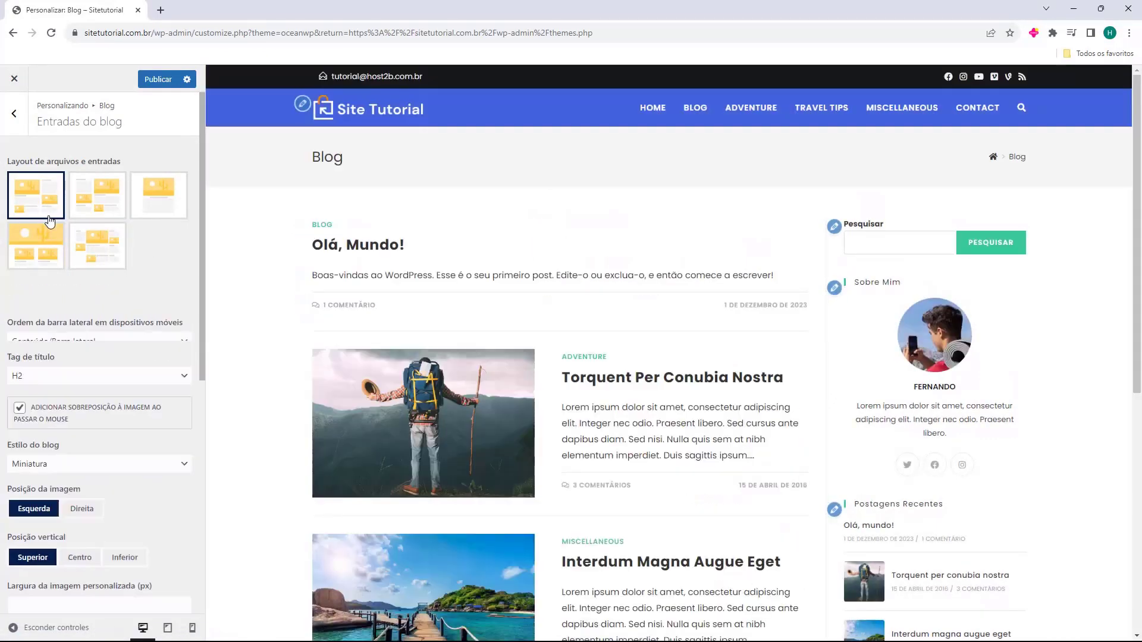
Keep content before the sidebar on mobile
click(33, 309)
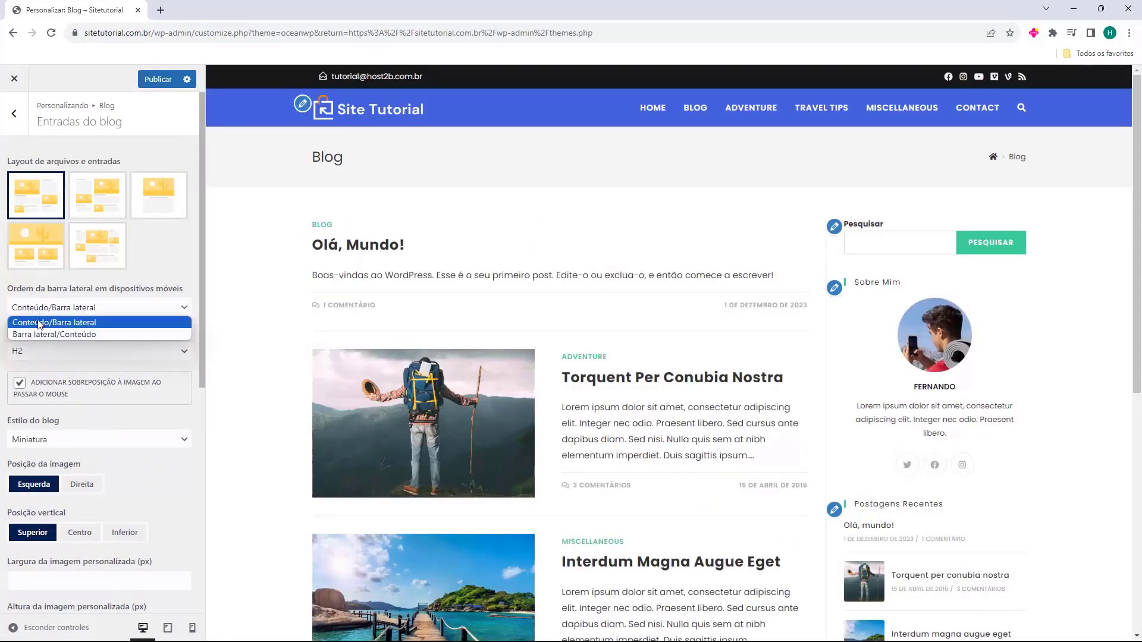
click(46, 322)
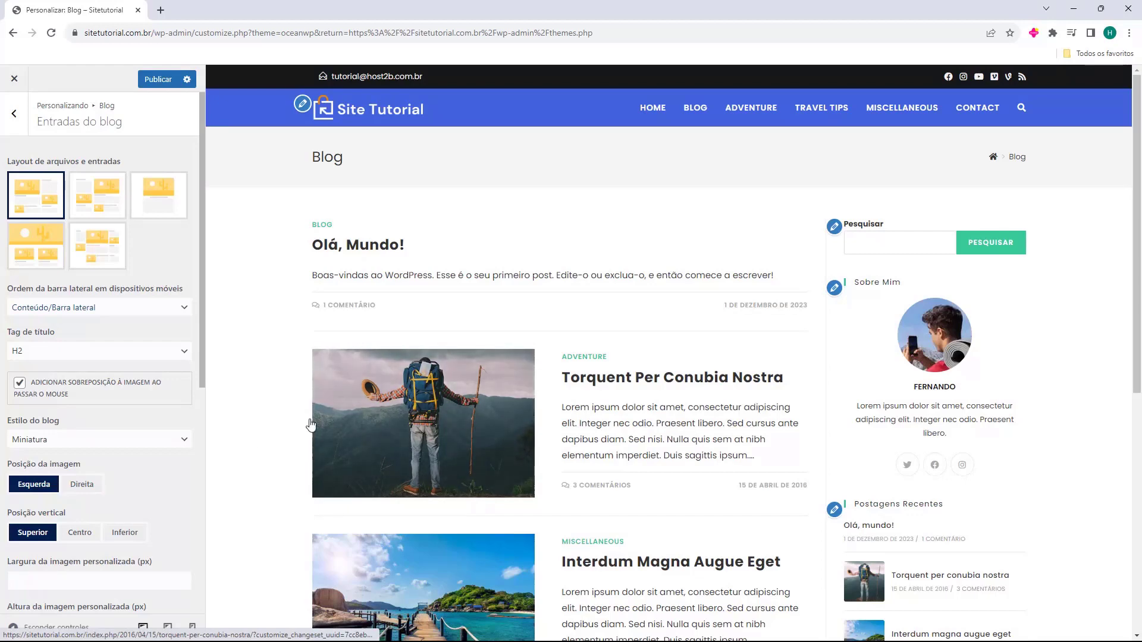
scroll(36, 357, down, 2)
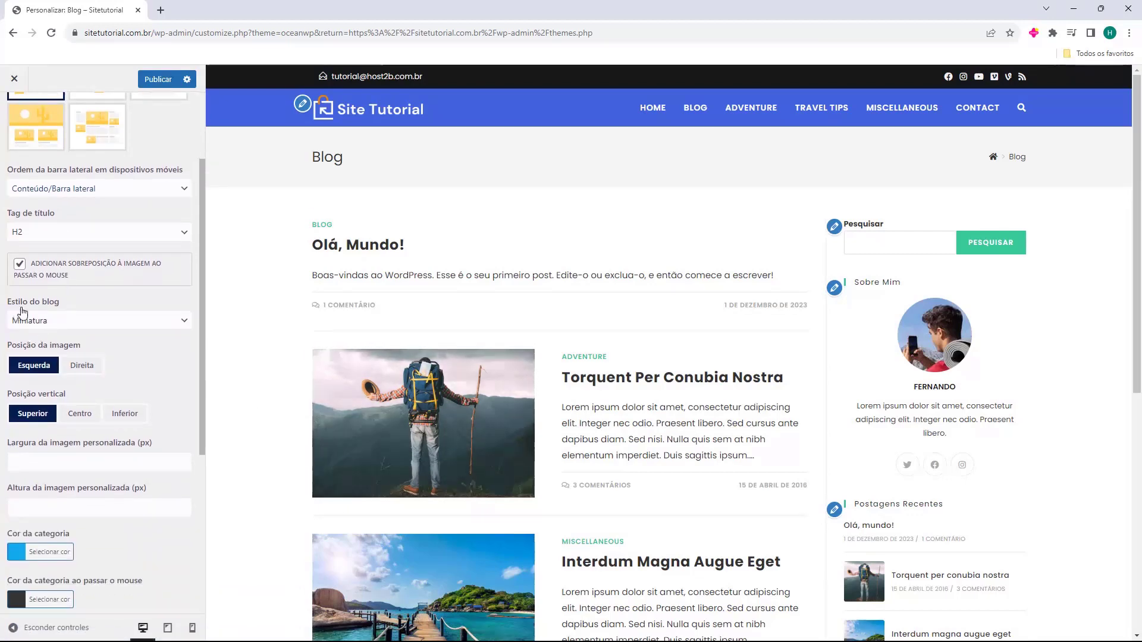
Try the Imagem grande blog style, then switch the Estilo do blog to Grade
click(61, 322)
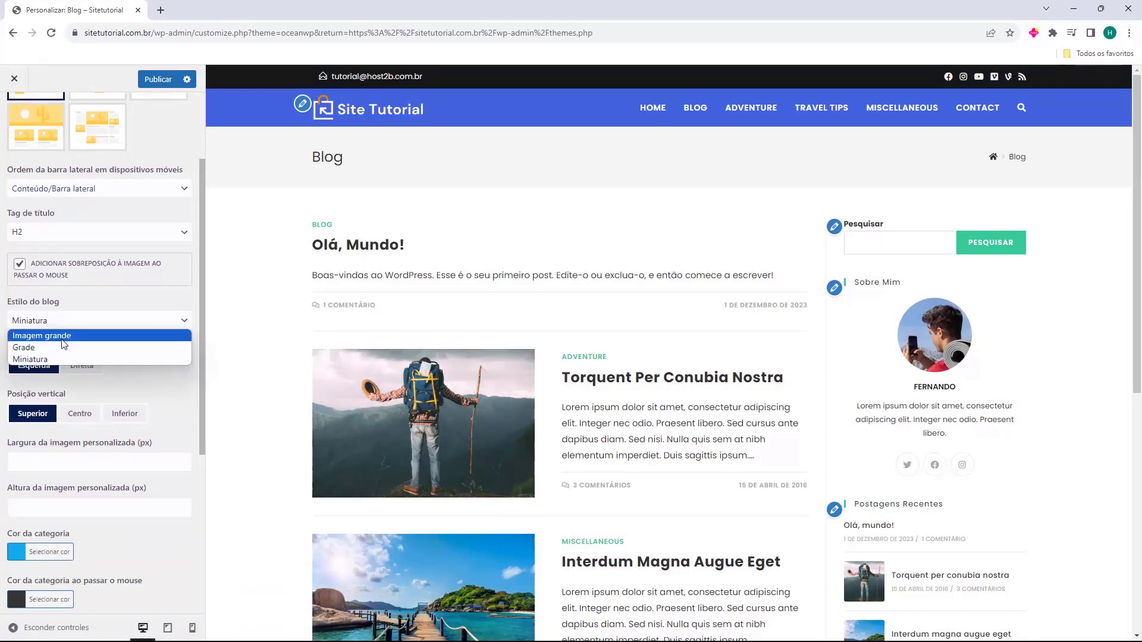
click(79, 334)
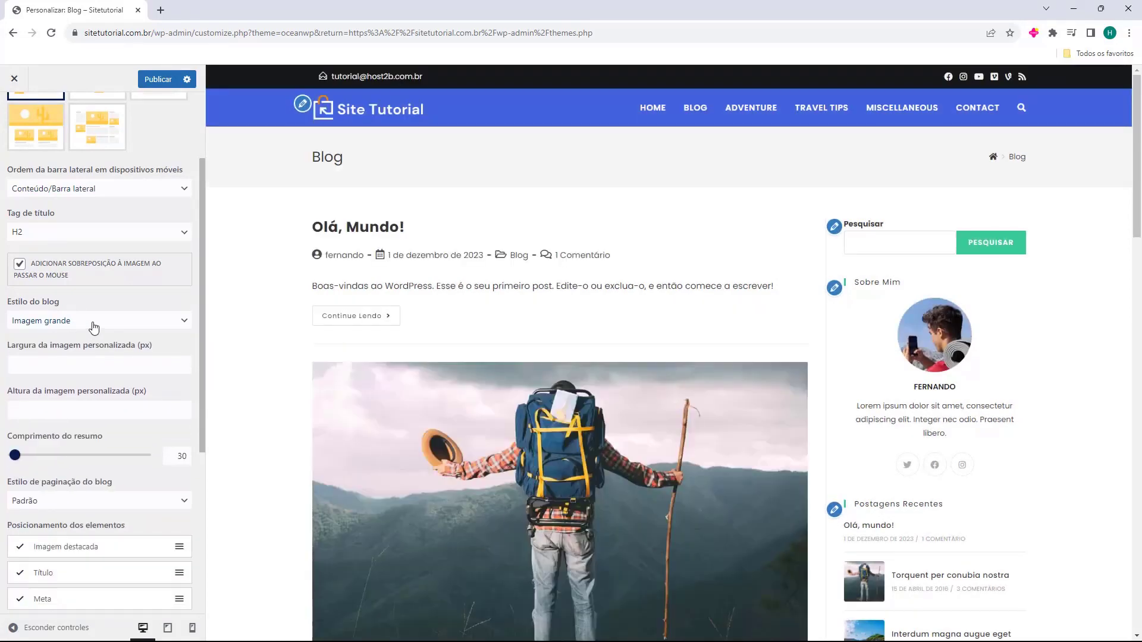
scroll(288, 349, down, 4)
click(107, 321)
click(99, 345)
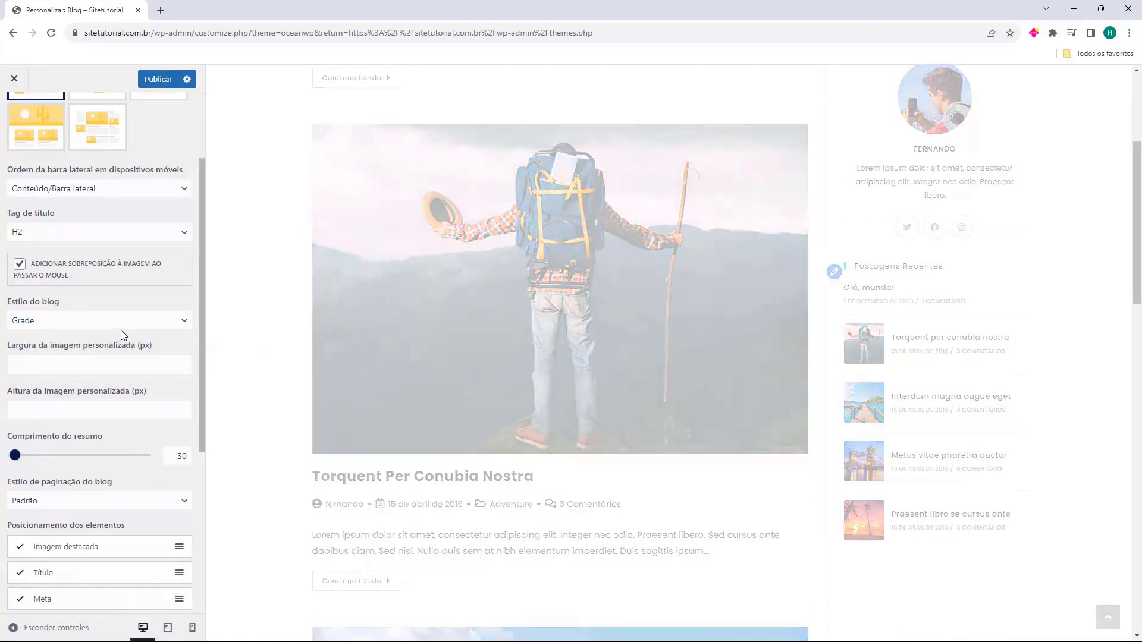
scroll(712, 298, down, 7)
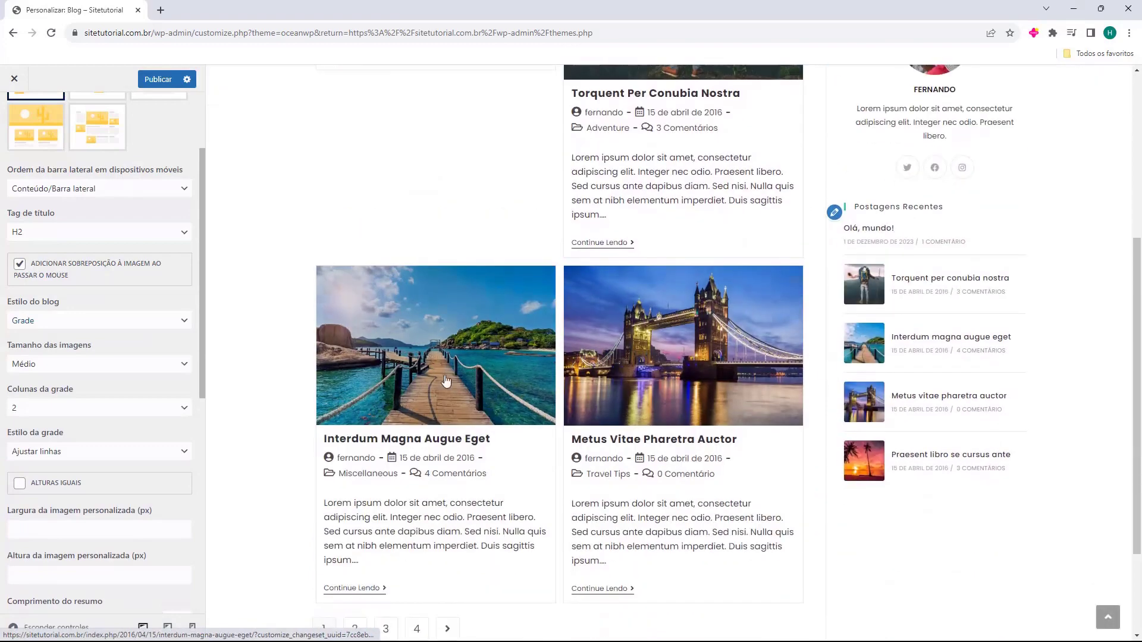
scroll(510, 465, up, 8)
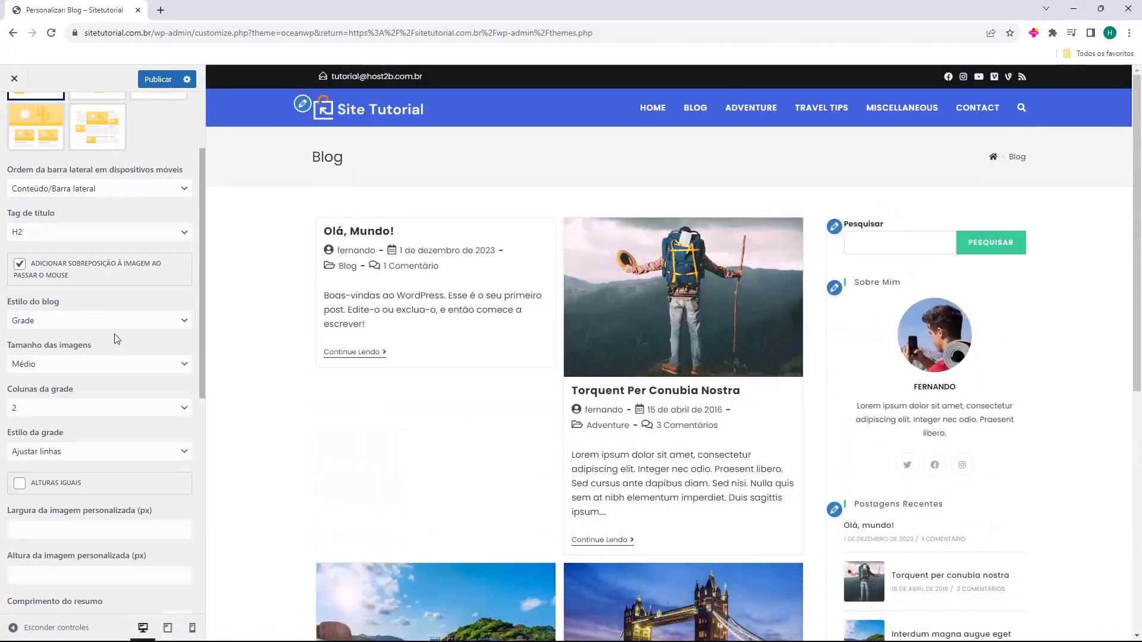
click(88, 321)
Set Estilo do blog to Miniatura and, after trying Direita, set image position Esquerda
click(55, 360)
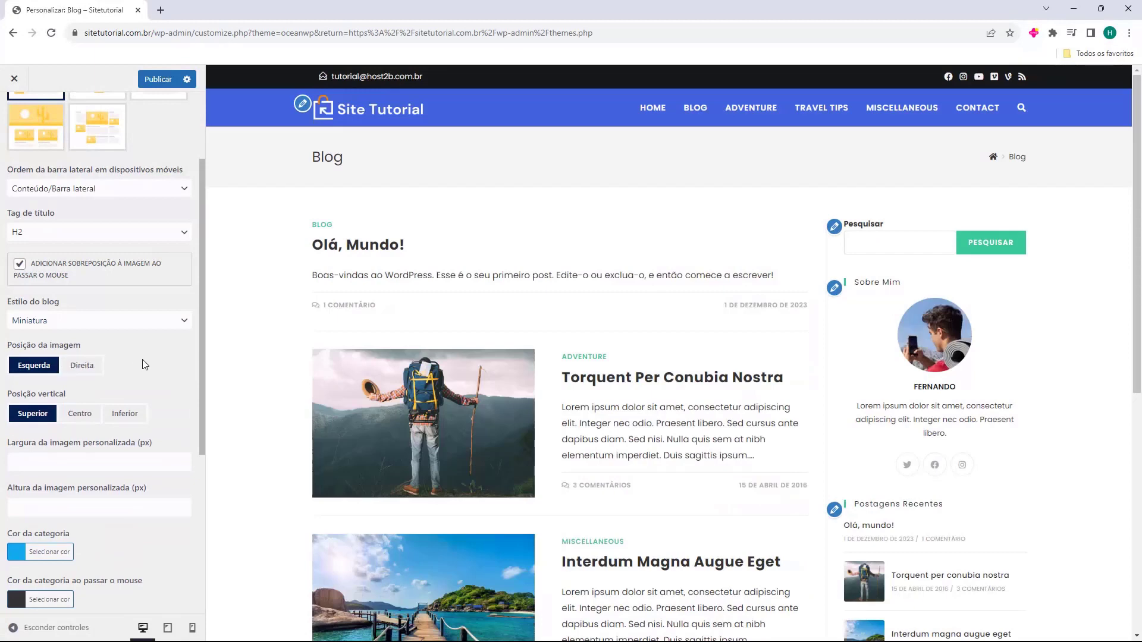
click(78, 369)
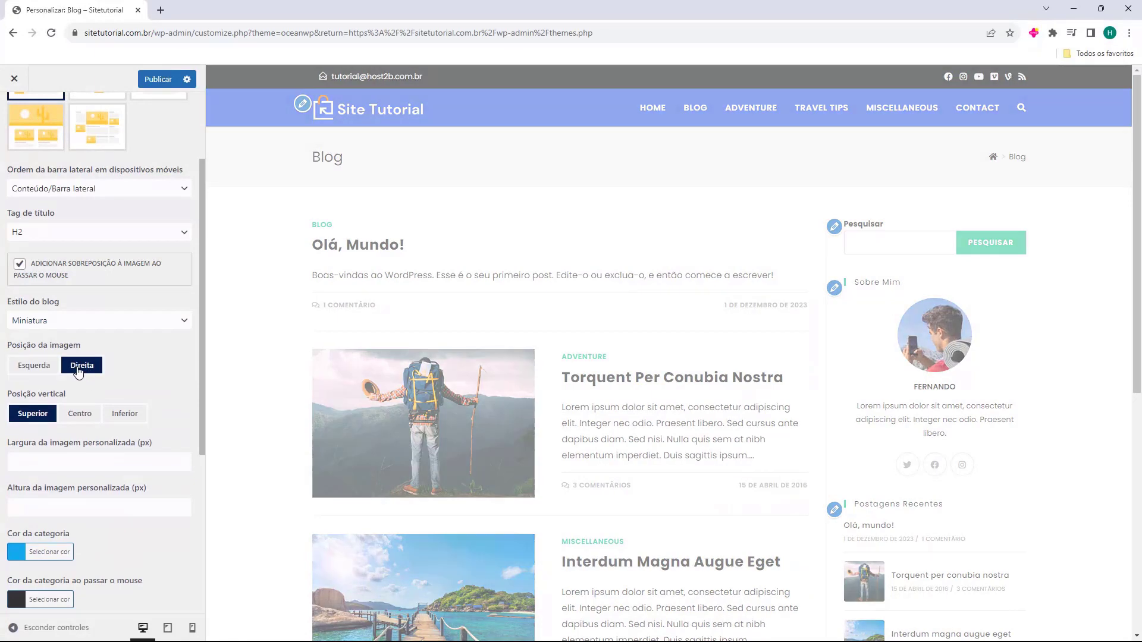
click(41, 368)
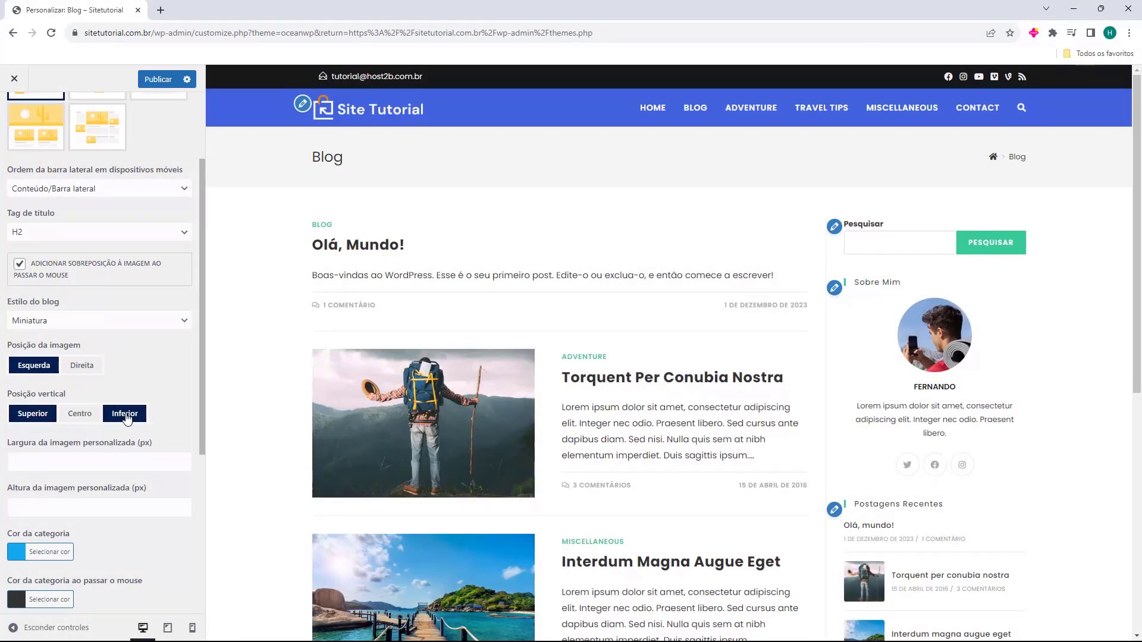
scroll(125, 414, down, 1)
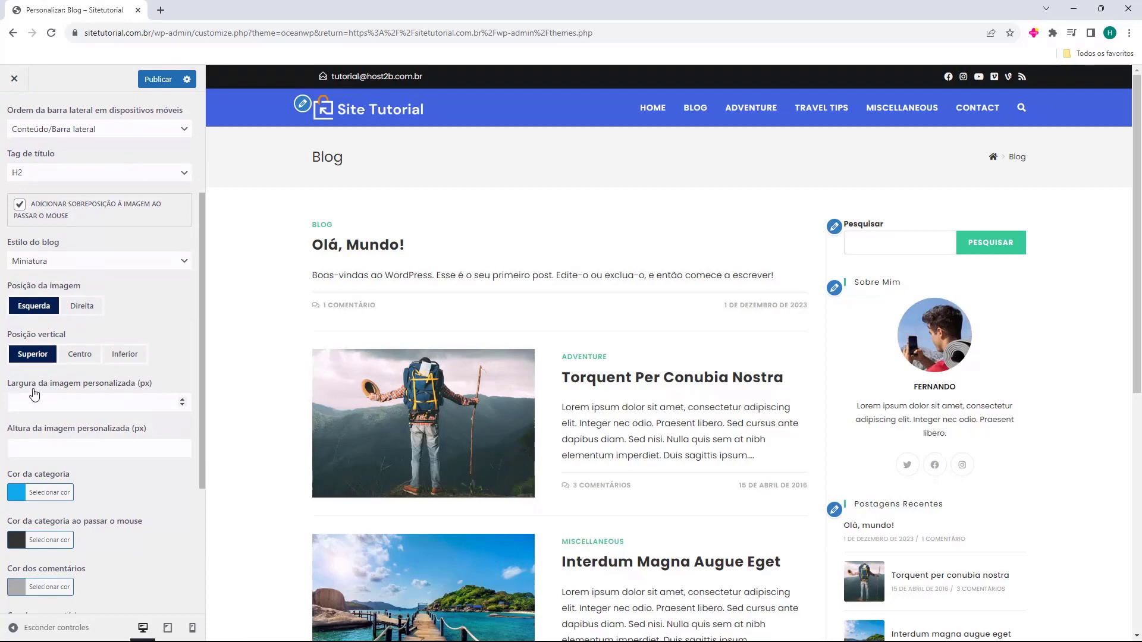
scroll(82, 430, down, 2)
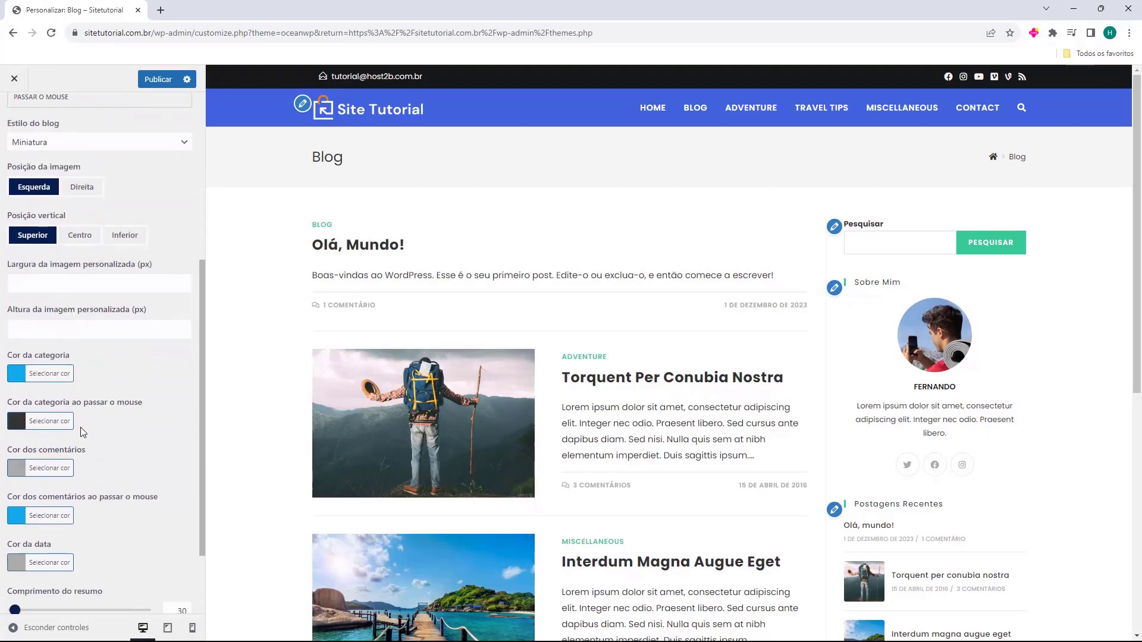
scroll(44, 410, down, 1)
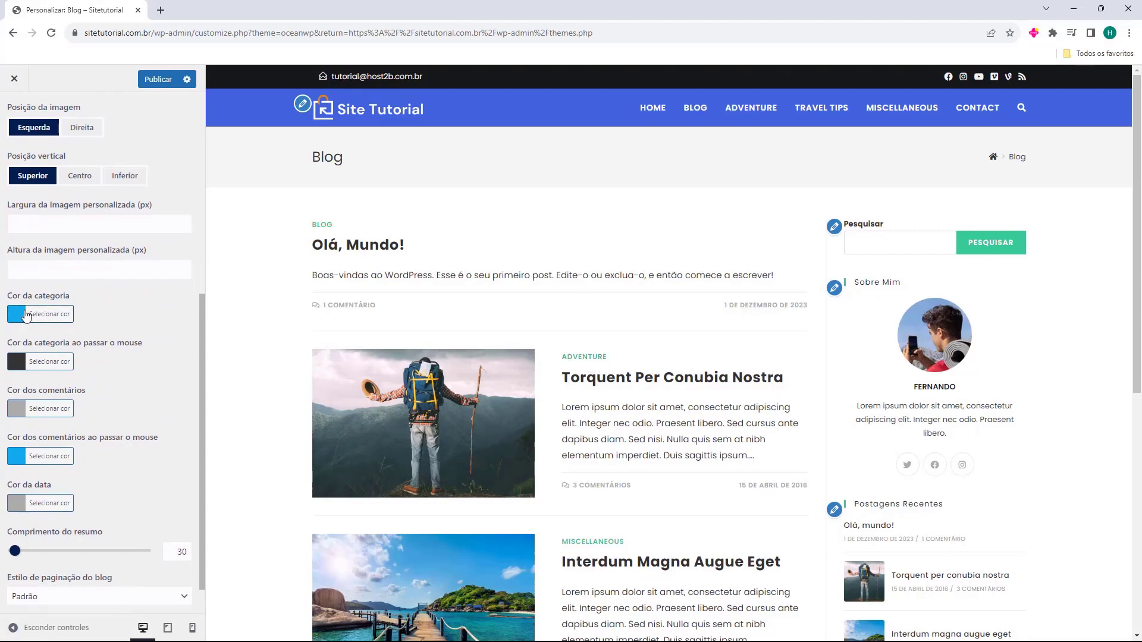
Try a new Cor da categoria colour, then discard the change
click(25, 315)
click(69, 394)
drag(68, 395, 73, 386)
key(Escape)
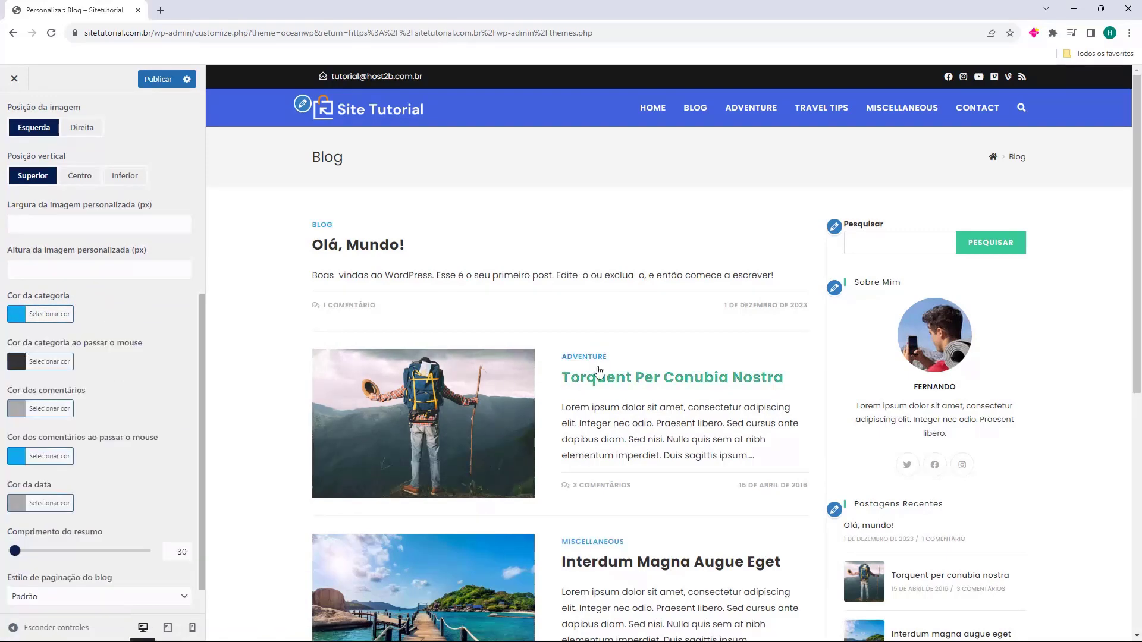
scroll(119, 364, down, 1)
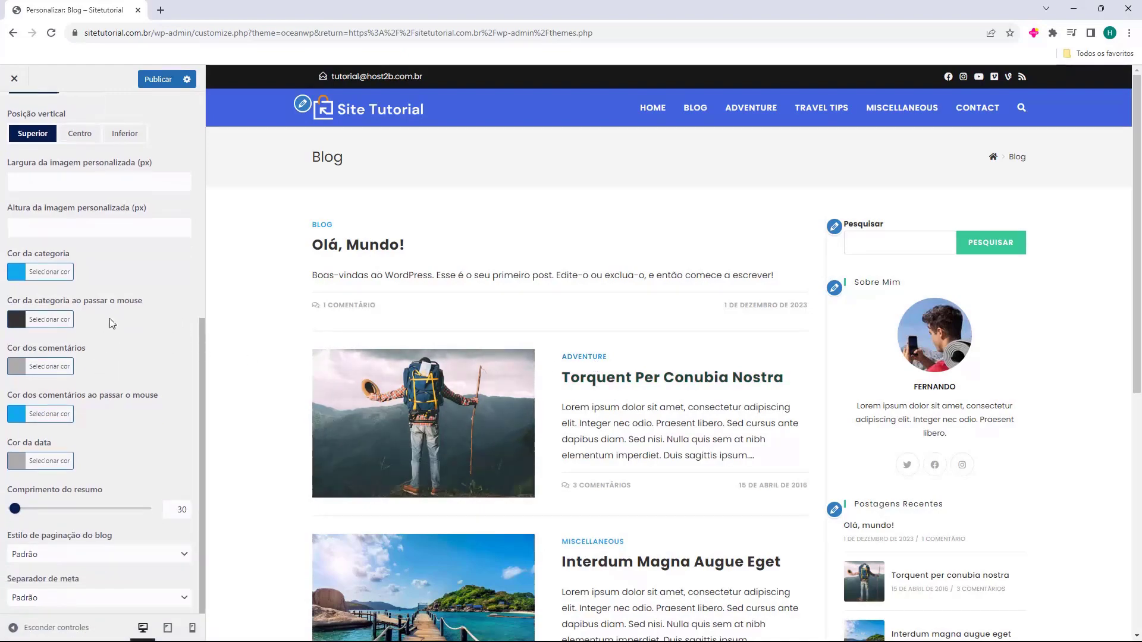
scroll(288, 386, down, 7)
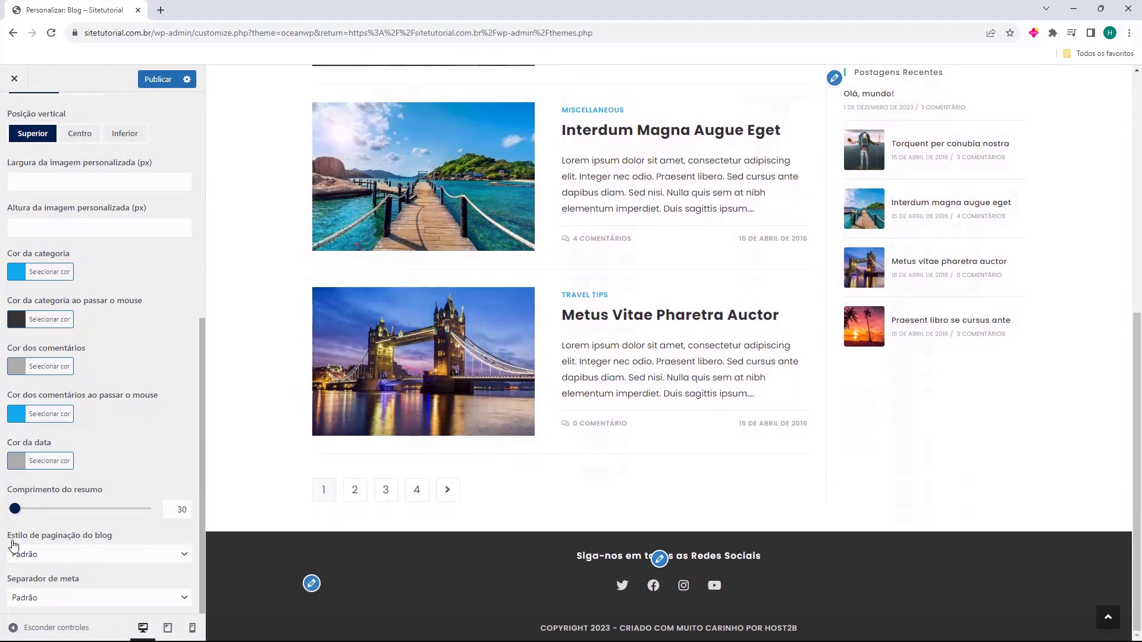
click(42, 556)
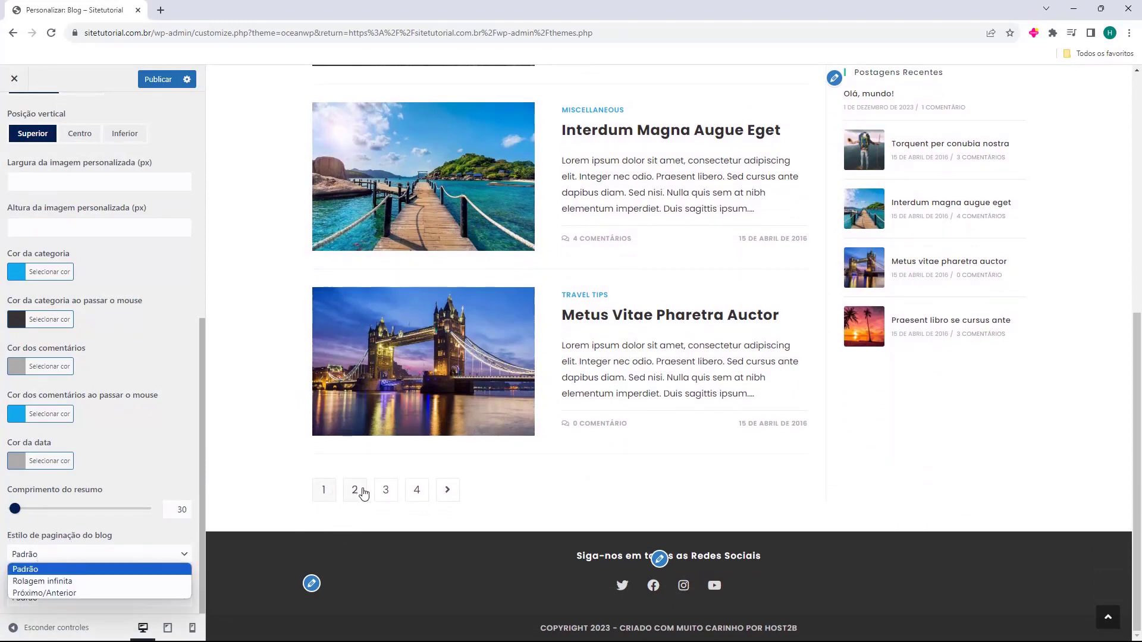
click(72, 582)
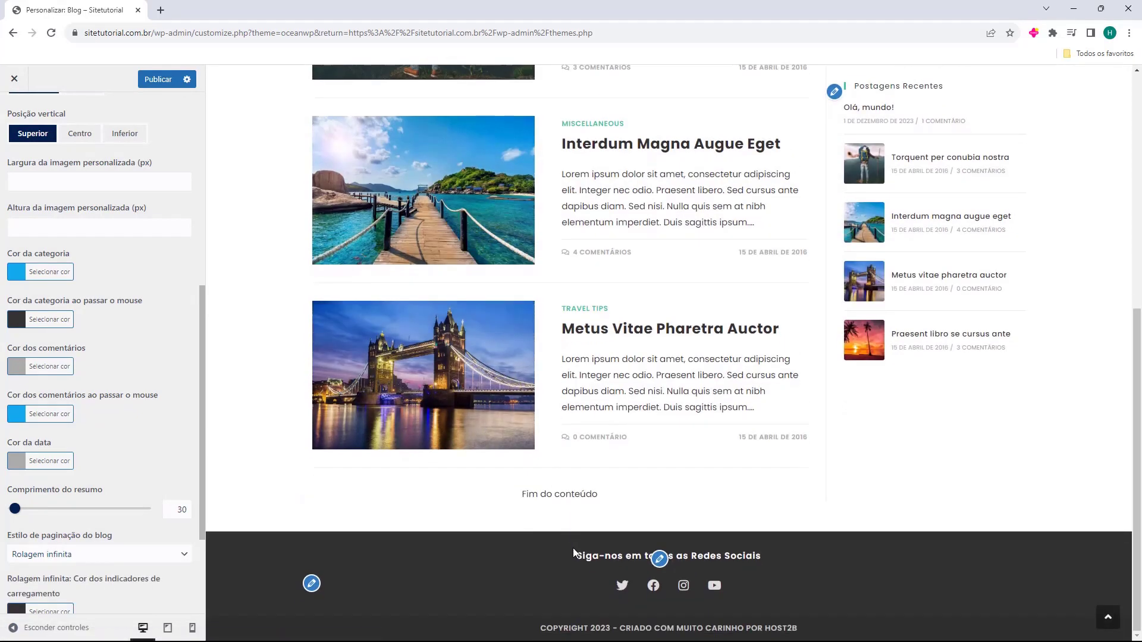
click(77, 557)
click(61, 595)
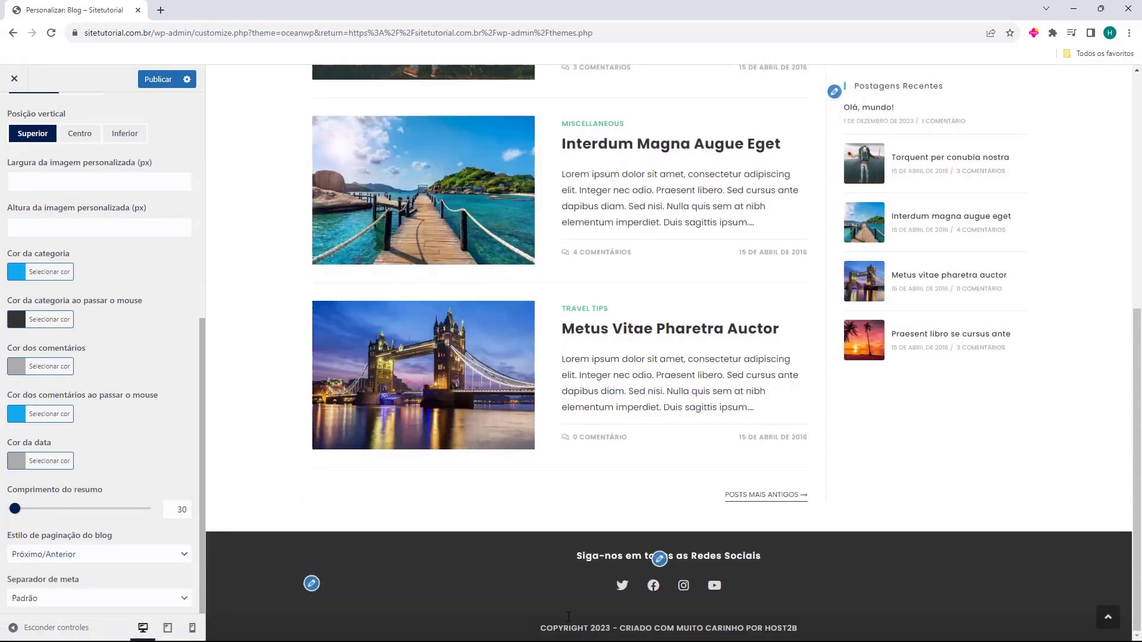
click(91, 605)
click(91, 606)
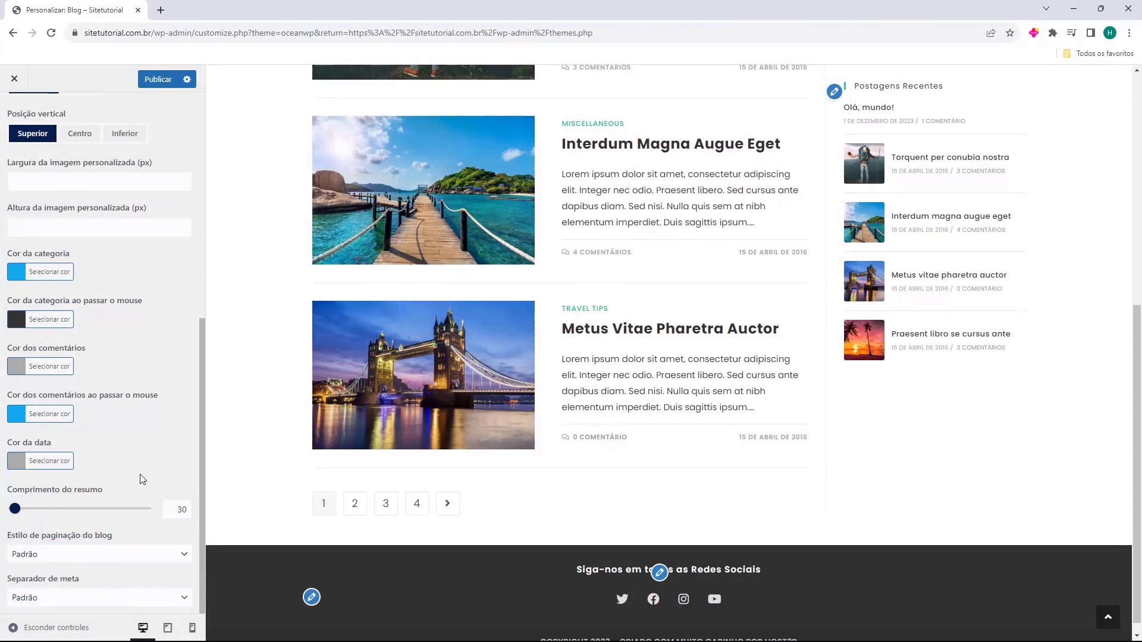
scroll(138, 479, up, 7)
scroll(494, 456, up, 7)
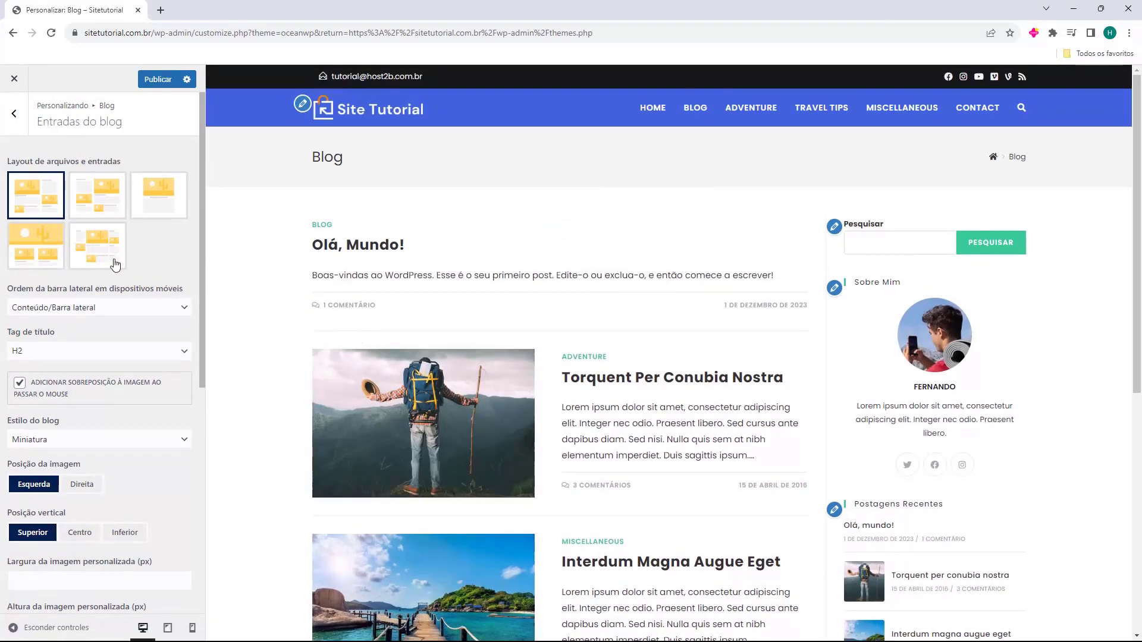
Open Post único settings and preview the Torquent Per Conubia Nostra post's title and author
click(12, 122)
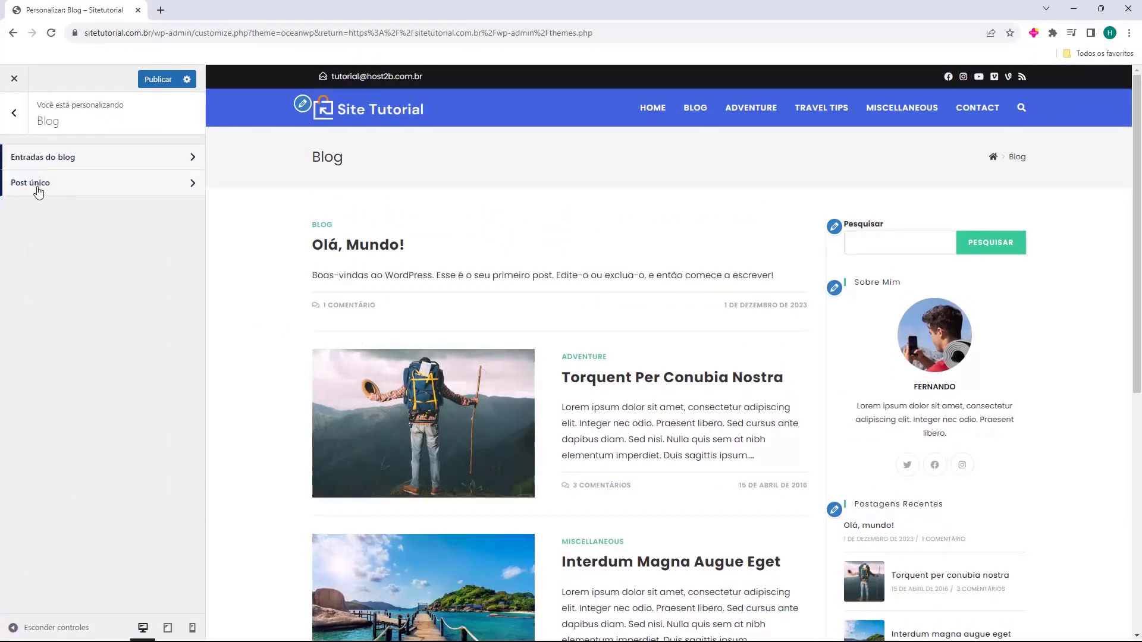
click(46, 189)
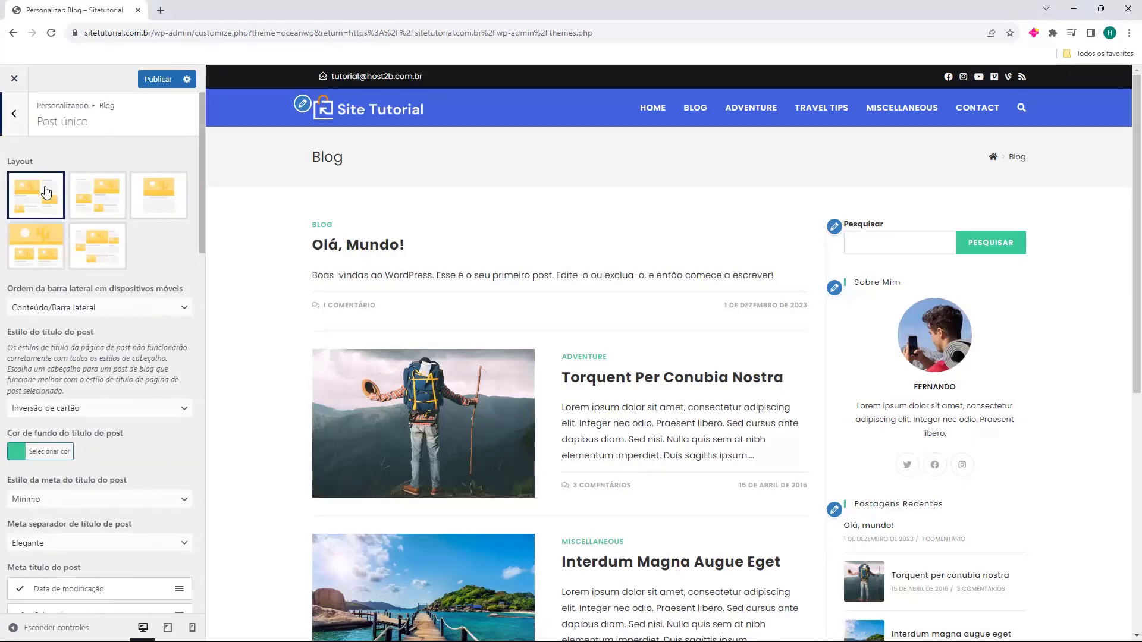
click(599, 384)
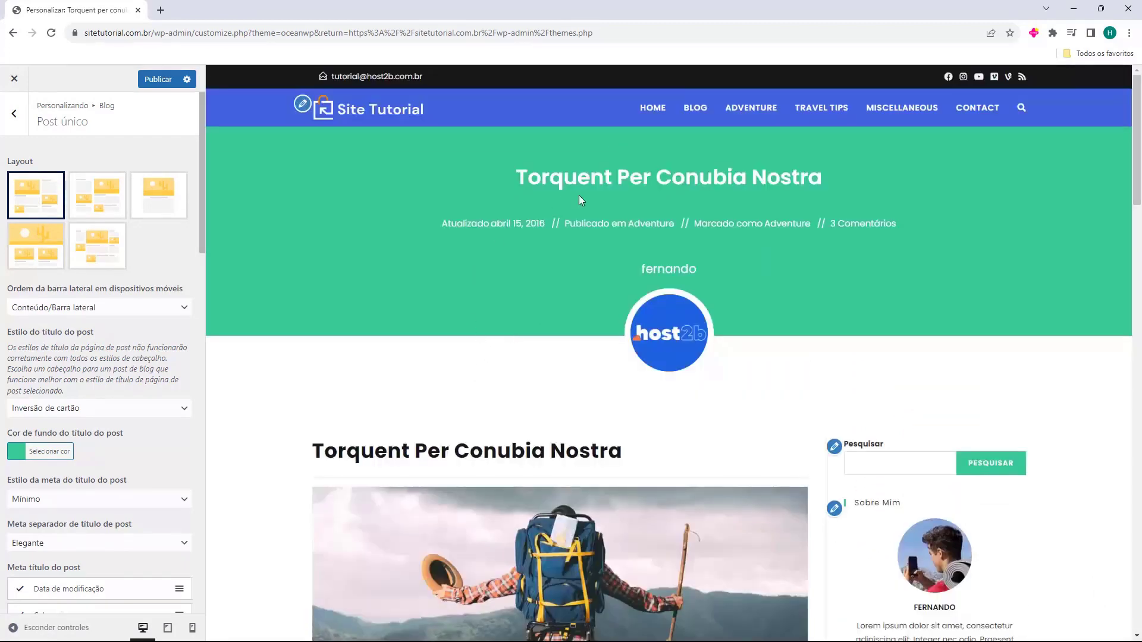
drag(517, 177, 807, 178)
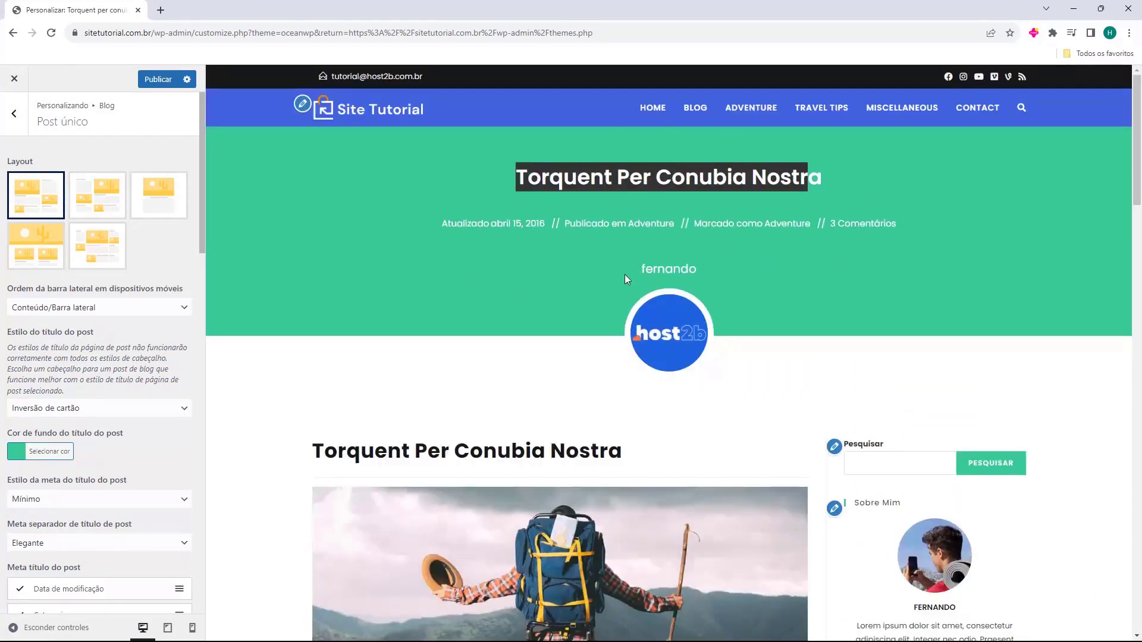
drag(625, 276, 718, 274)
scroll(564, 356, down, 20)
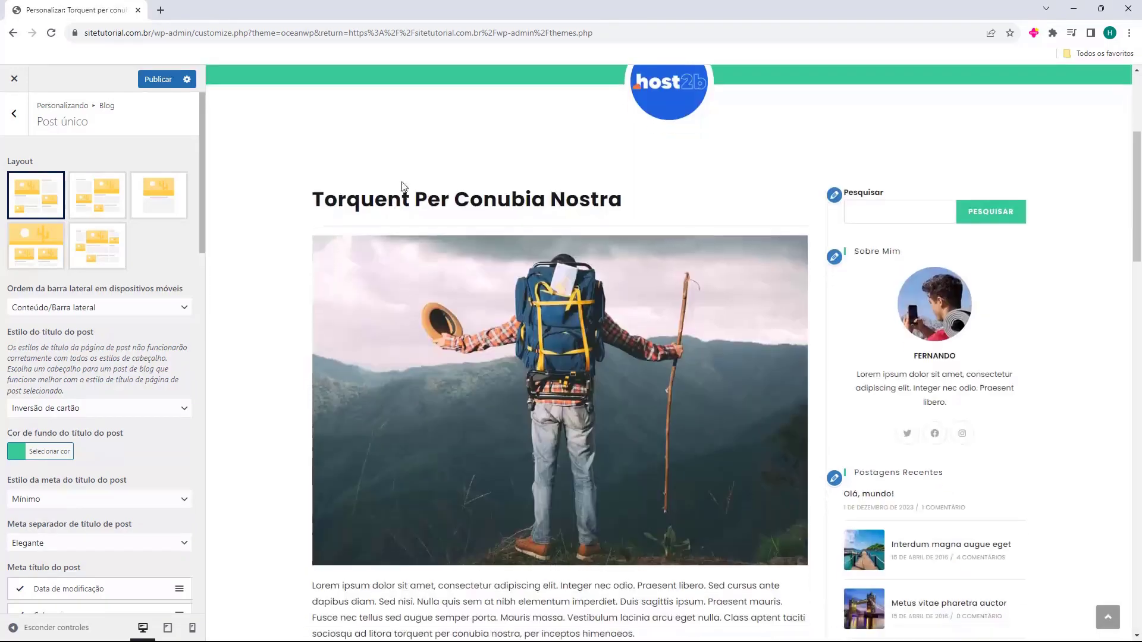
scroll(464, 422, up, 20)
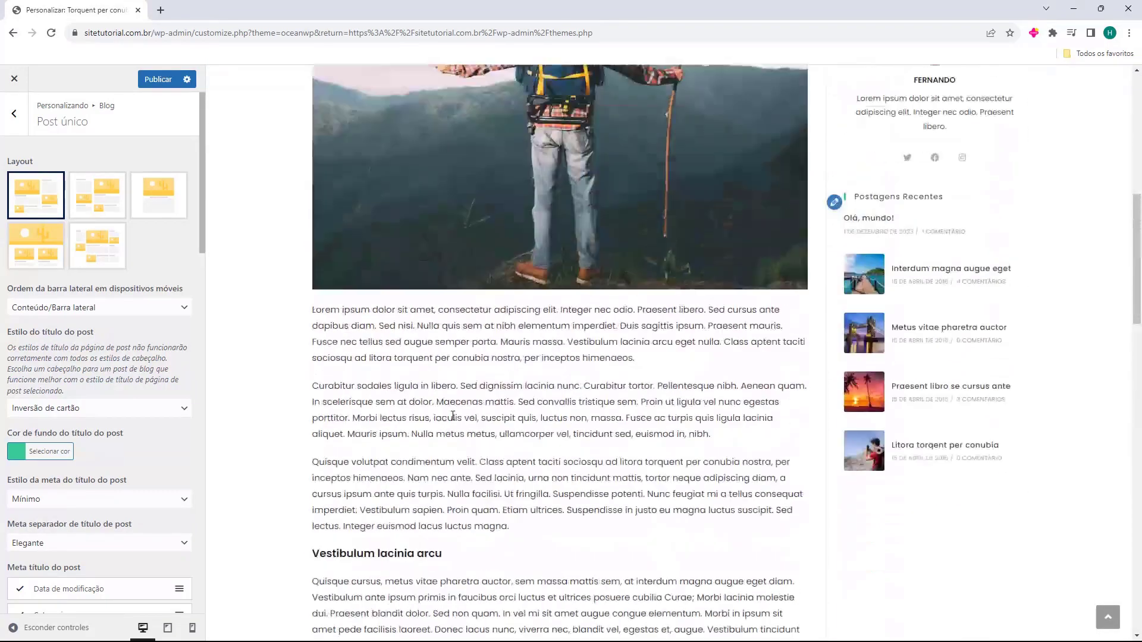
scroll(910, 342, down, 3)
scroll(420, 362, up, 3)
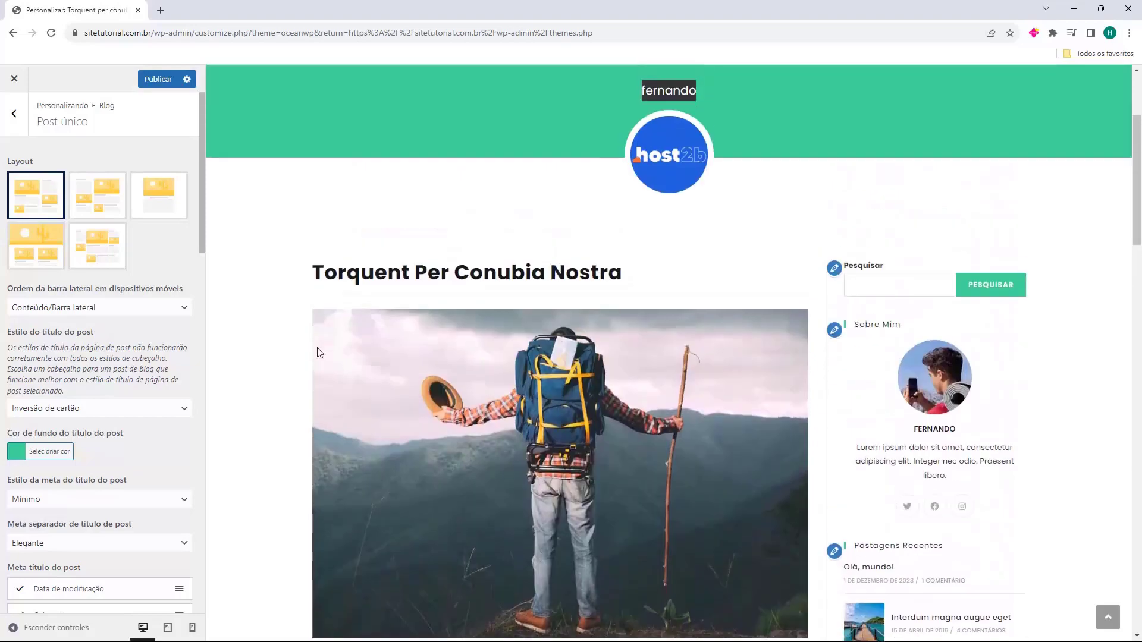
Try the second and full-width single-post layouts, then return to the first layout
click(96, 194)
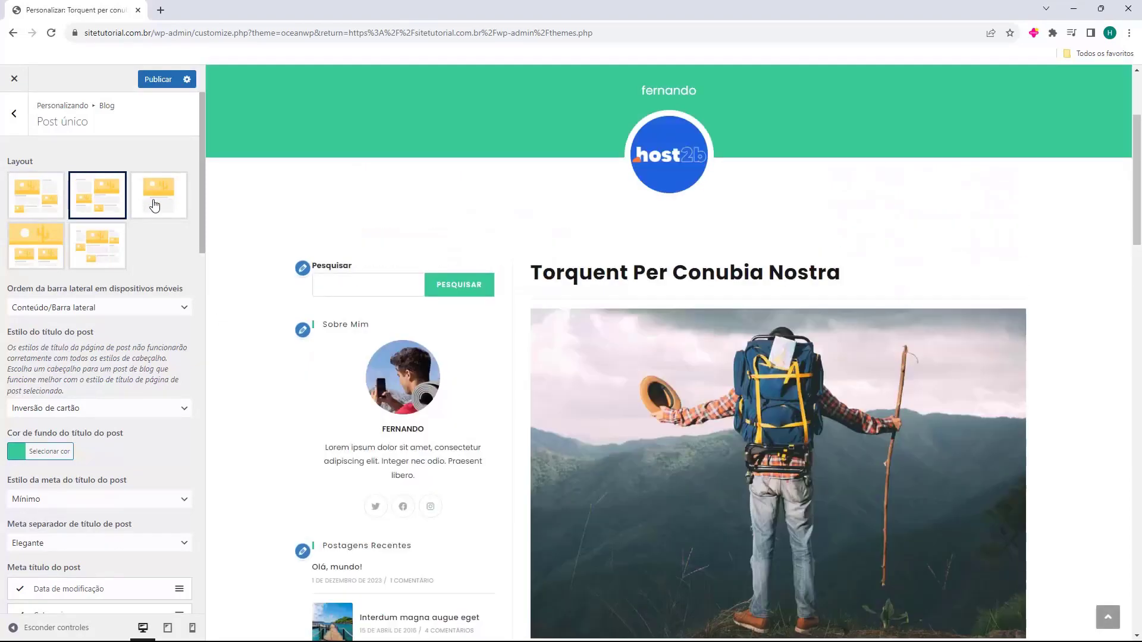
click(155, 206)
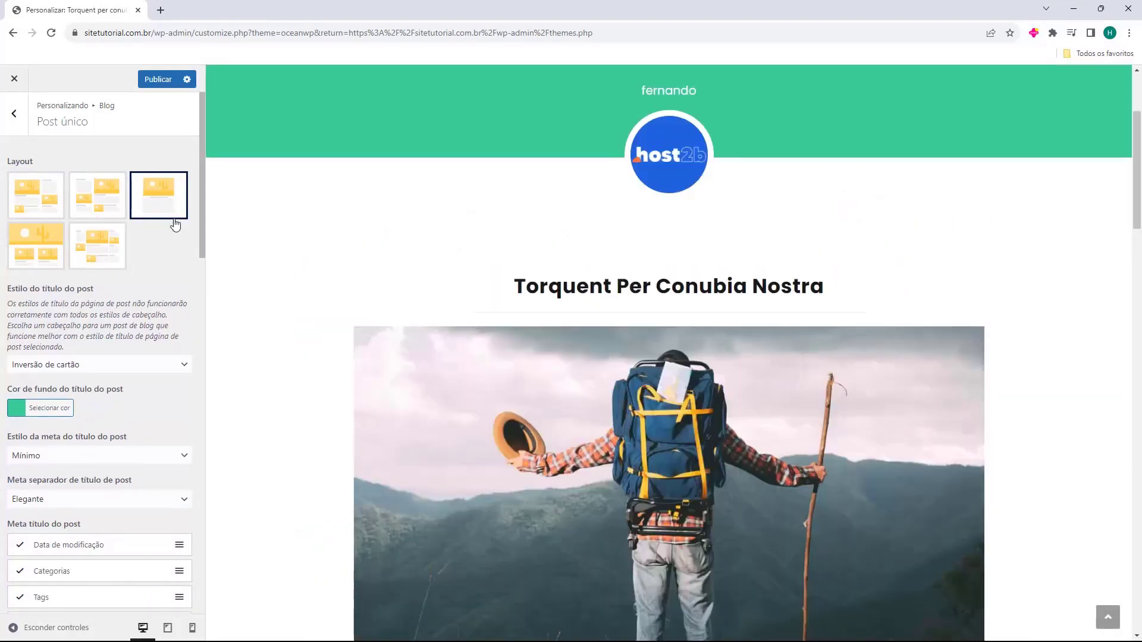
scroll(473, 244, down, 10)
scroll(491, 245, down, 10)
scroll(594, 366, up, 15)
scroll(593, 361, up, 5)
click(51, 205)
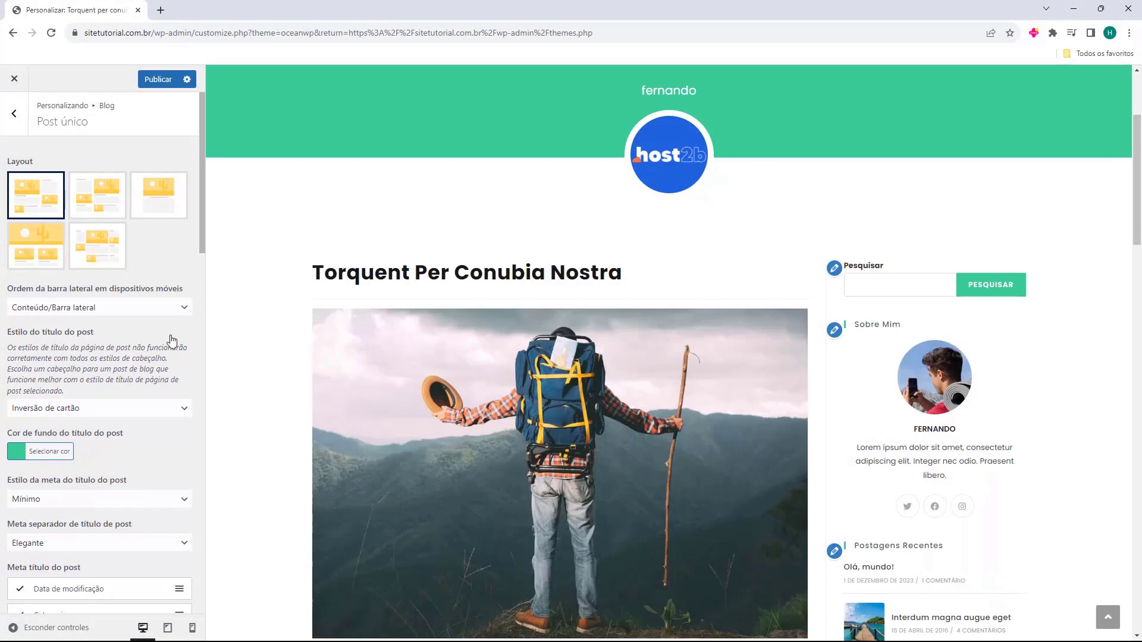
Try the Padrão, Introdução and Cobrir post title styles
scroll(55, 315, down, 1)
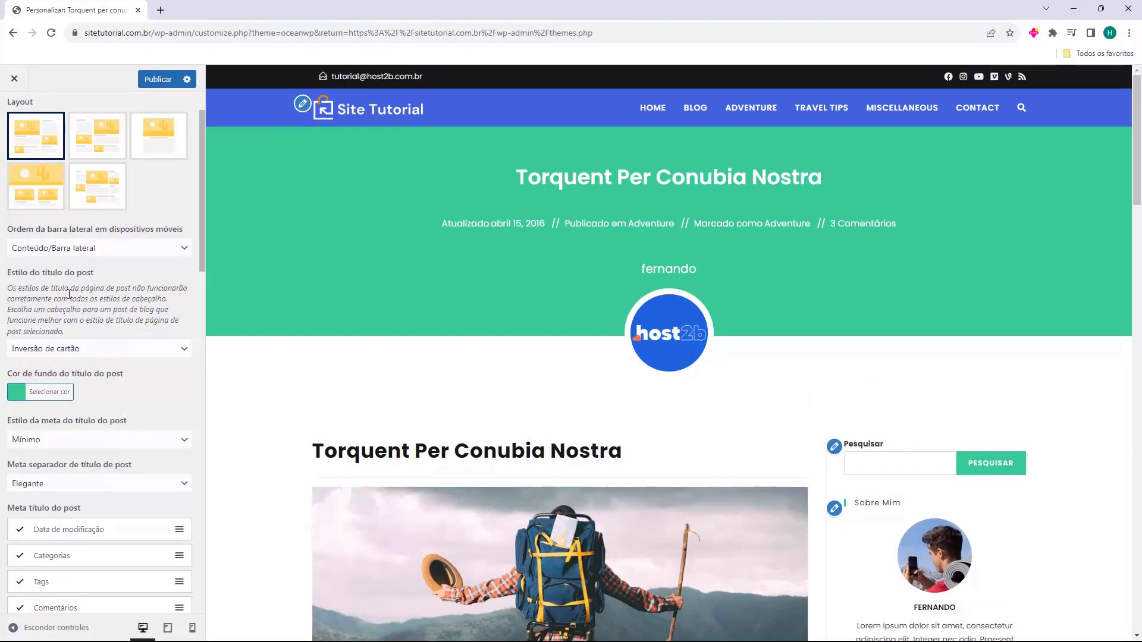
click(26, 355)
click(46, 366)
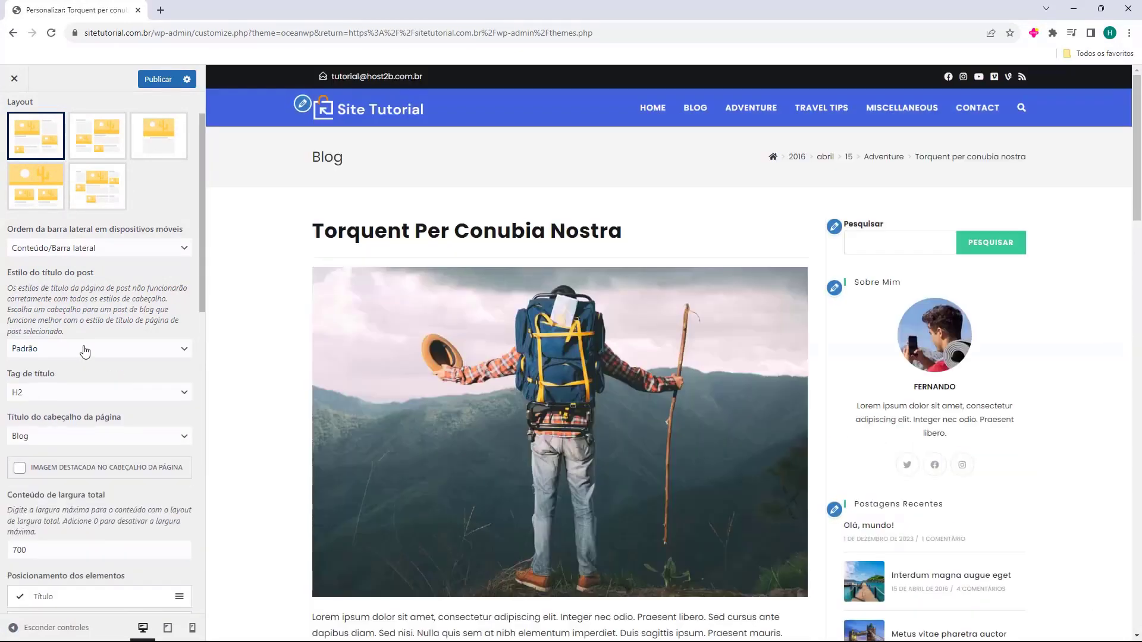
click(86, 352)
click(83, 377)
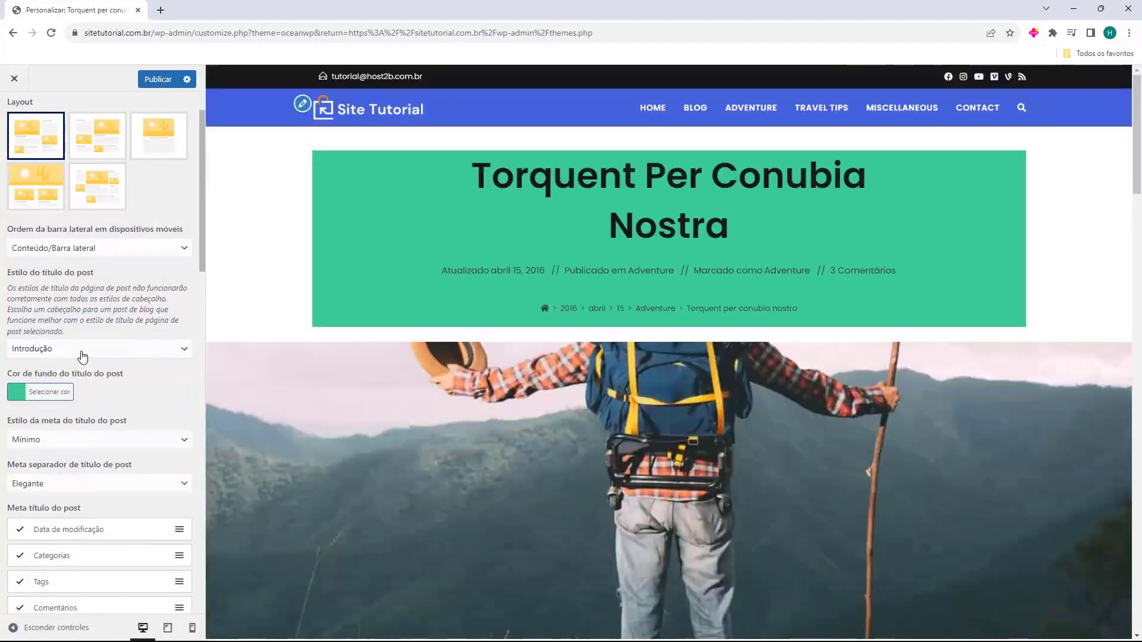
click(83, 352)
click(79, 388)
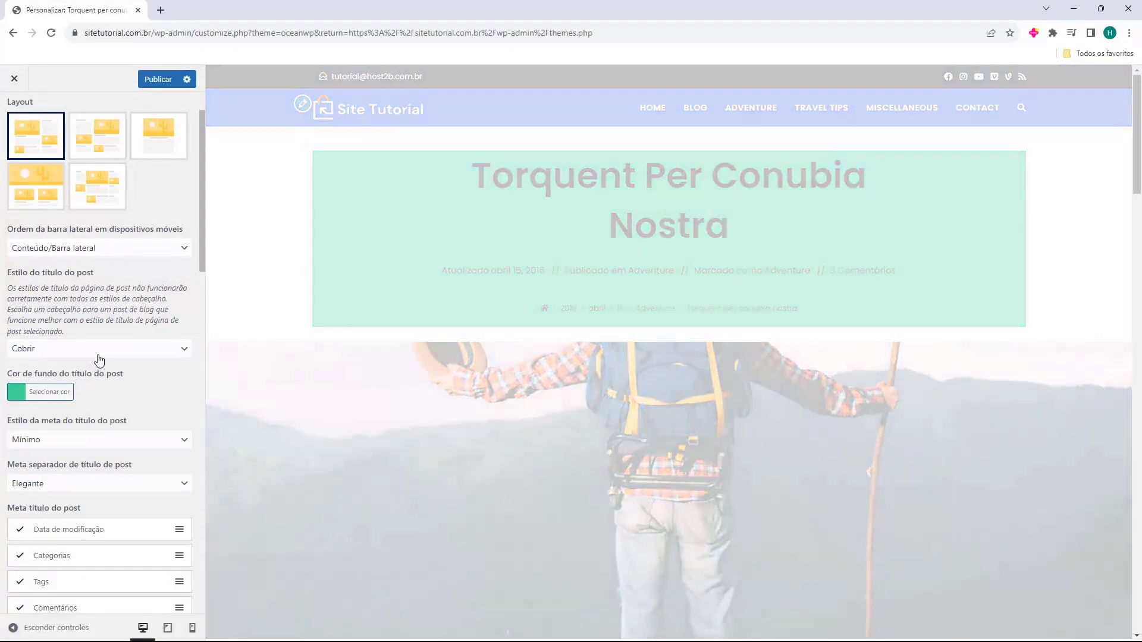
Cycle through Cartão, Inversão de cartão, Tela and Inversão de tela, ending on Padrão
click(98, 351)
click(89, 401)
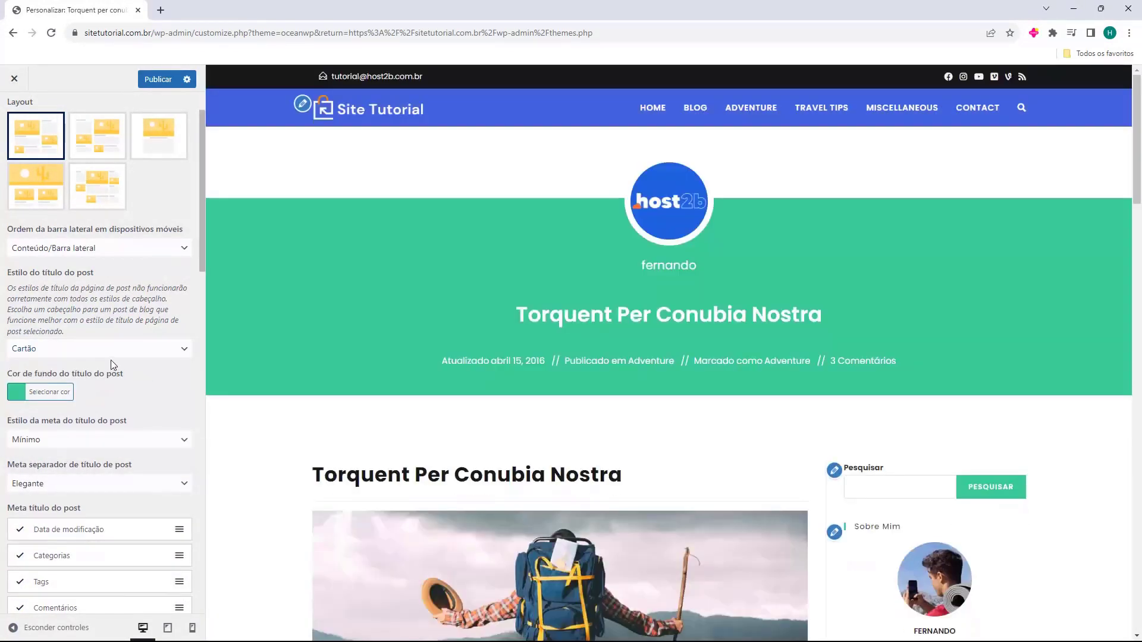
click(110, 351)
click(95, 411)
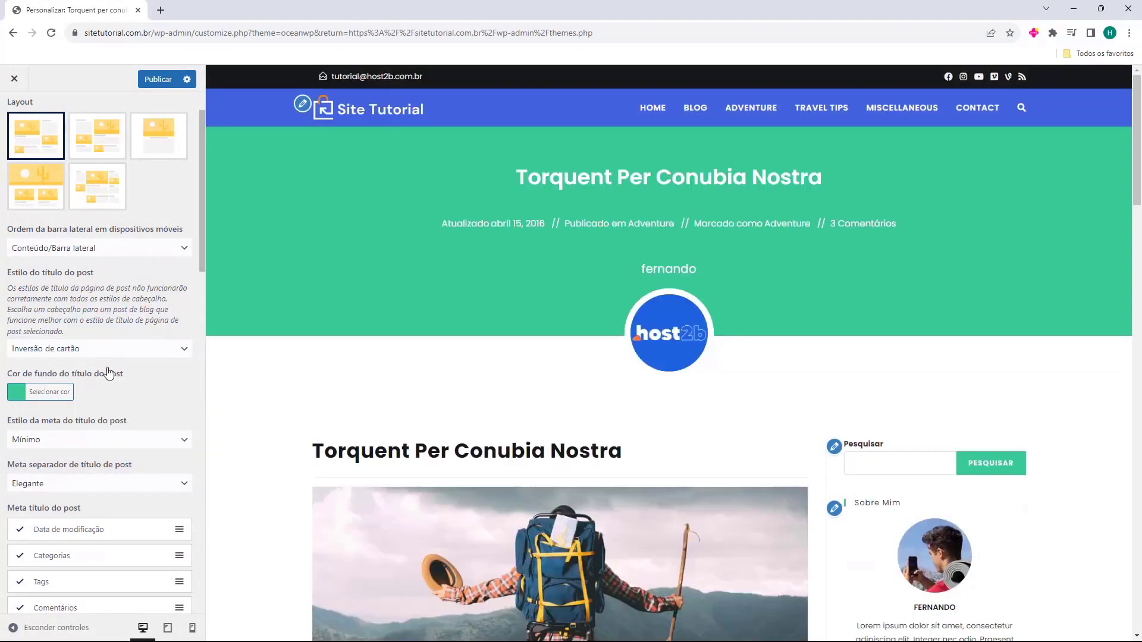
click(108, 351)
click(91, 422)
click(112, 351)
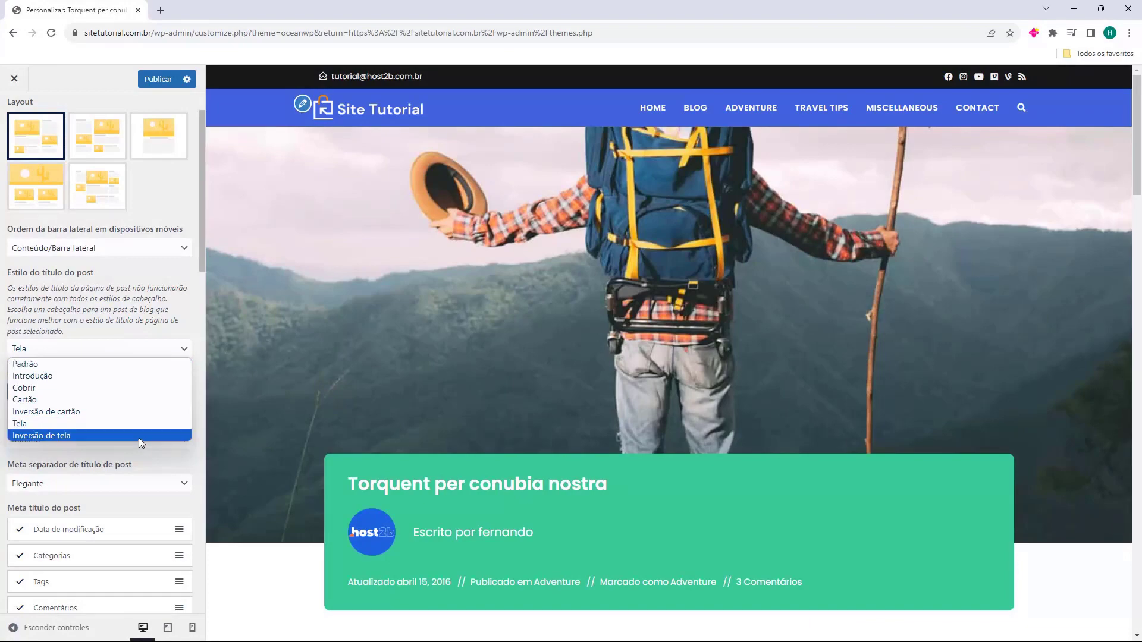
click(138, 438)
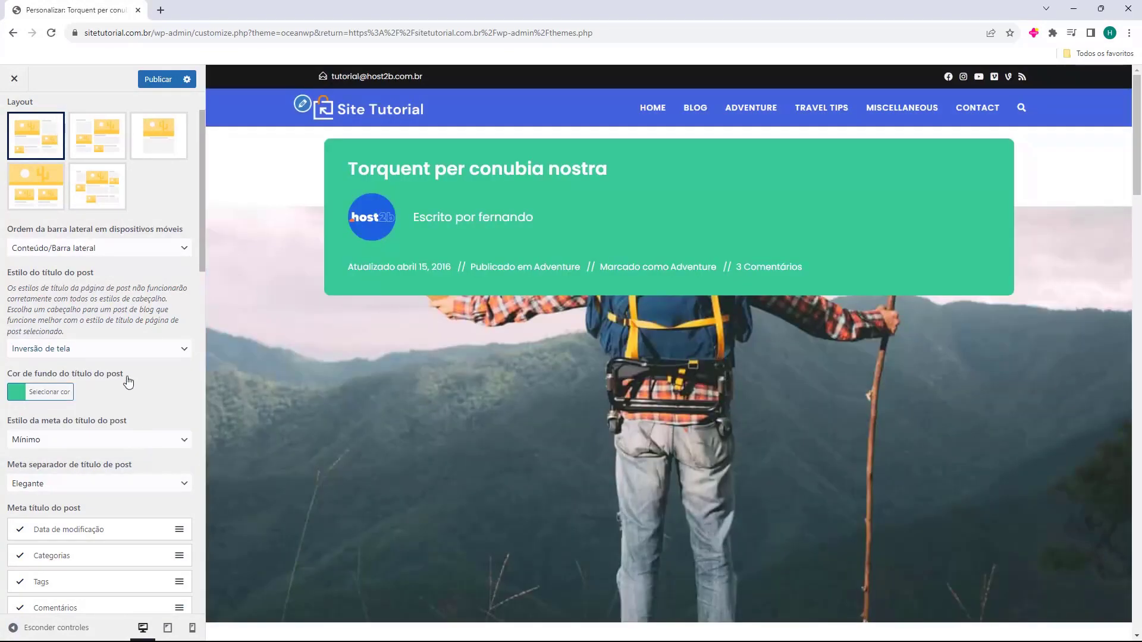
click(110, 350)
click(101, 368)
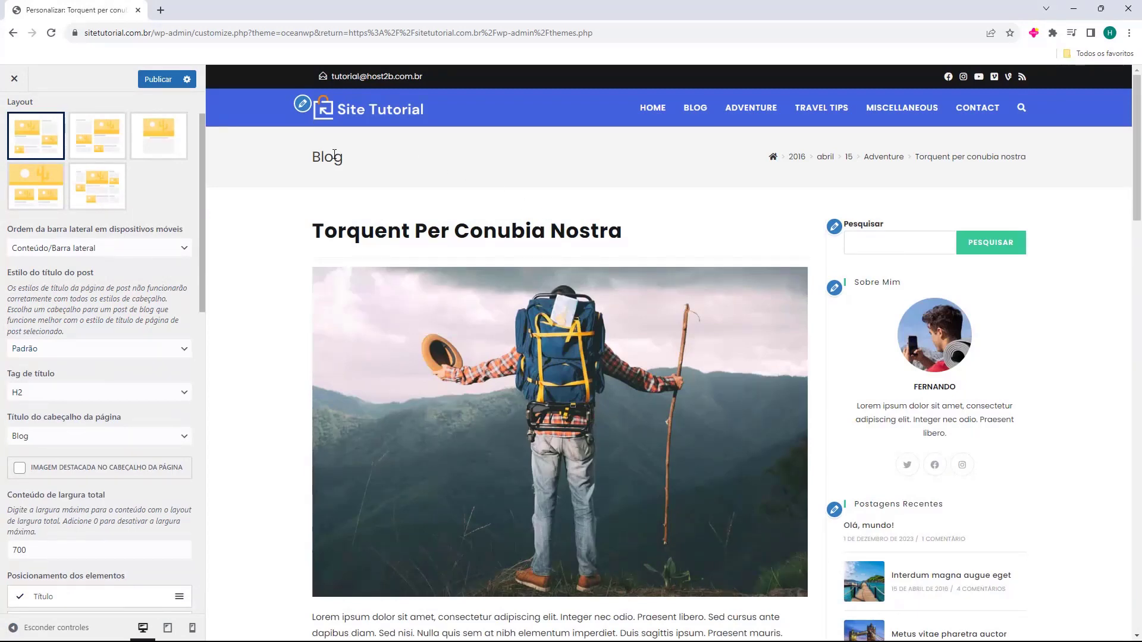
Set Título do cabeçalho da página to Título do post
drag(305, 161, 357, 161)
scroll(11, 271, down, 1)
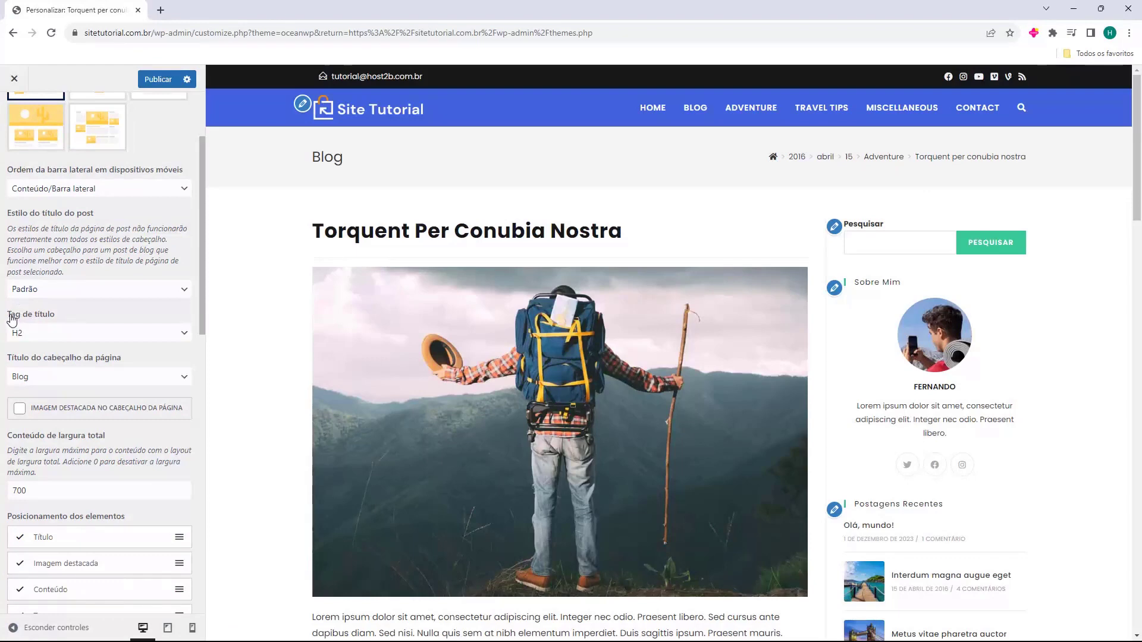
click(73, 376)
click(65, 404)
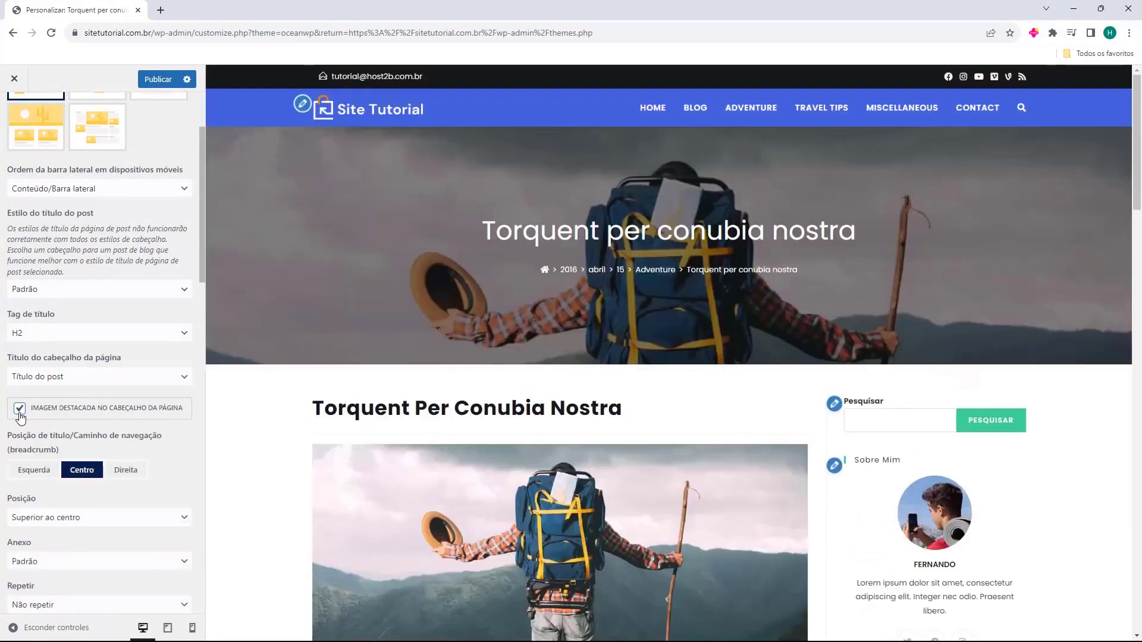
Test left, centre and right header title alignment, ending left, and remove the featured-image header
scroll(553, 239, down, 1)
click(32, 471)
click(89, 476)
click(119, 476)
click(80, 475)
click(45, 476)
click(19, 408)
scroll(104, 355, down, 2)
scroll(98, 334, down, 2)
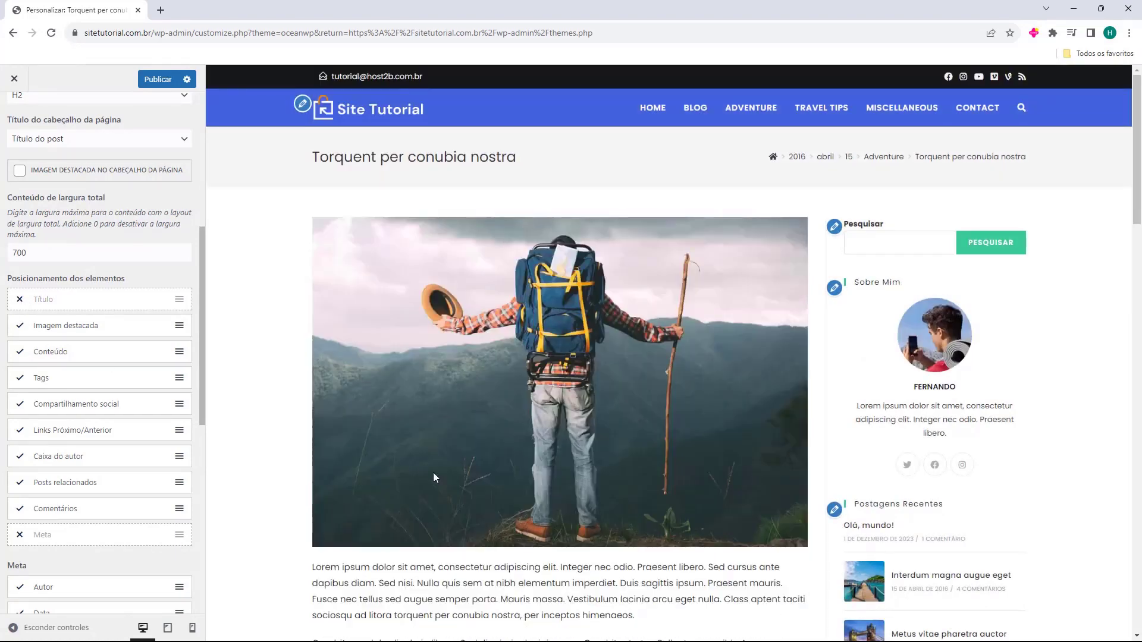
click(18, 327)
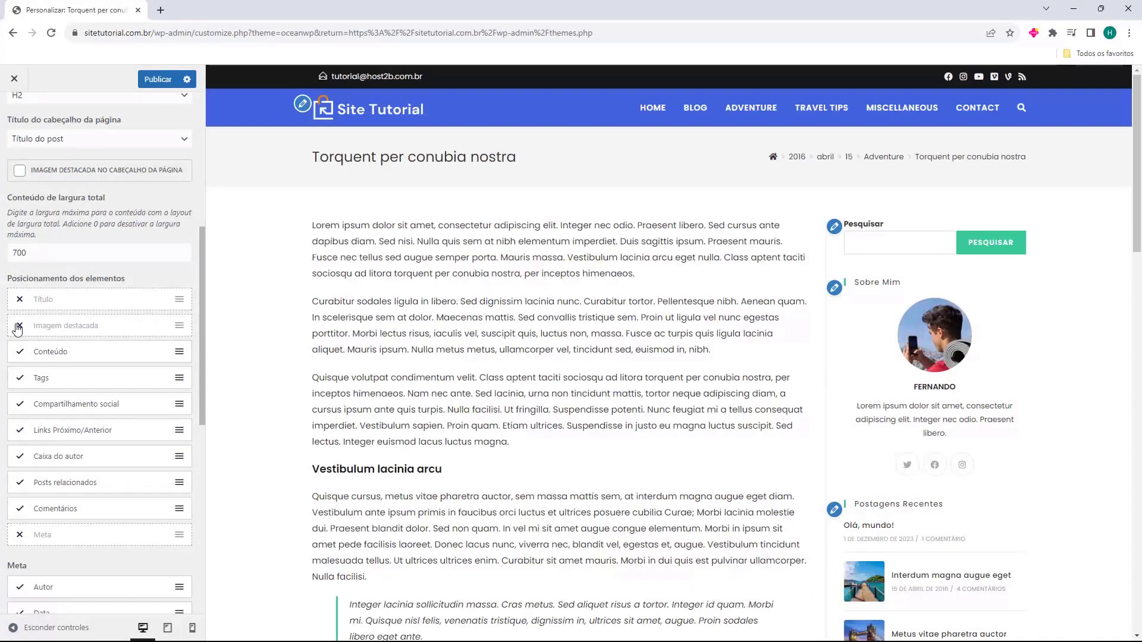
click(18, 326)
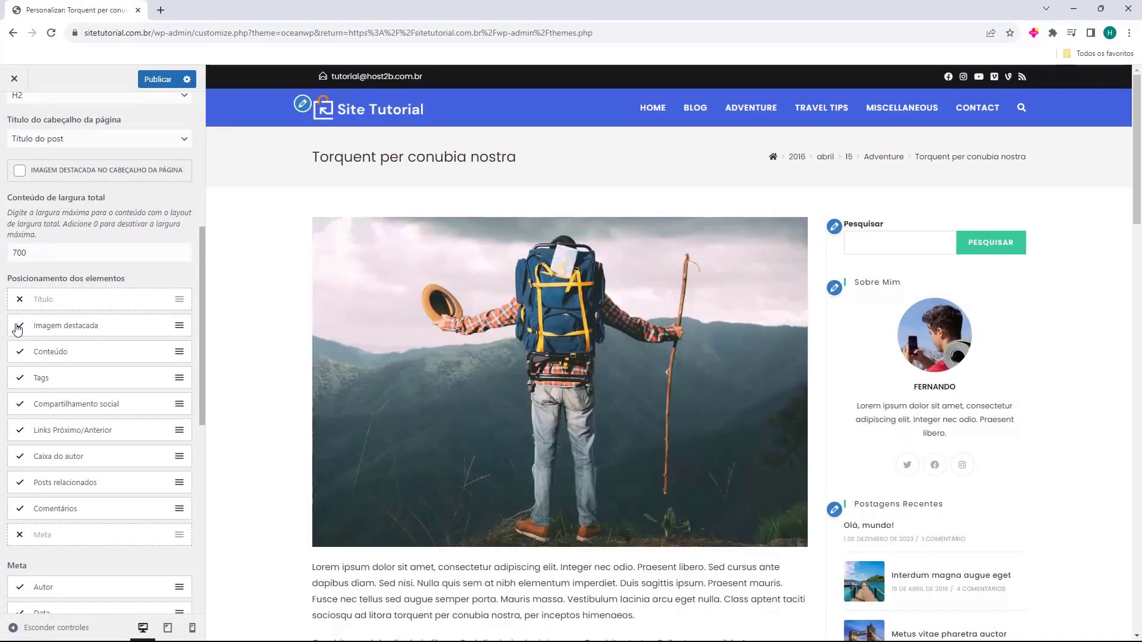
click(19, 352)
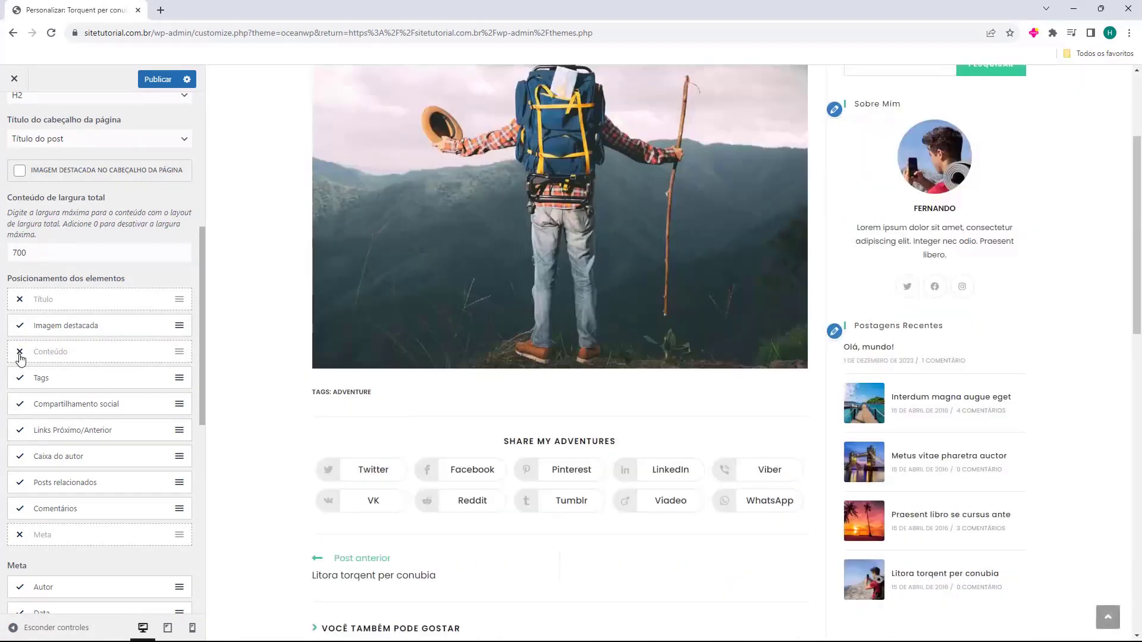
click(20, 354)
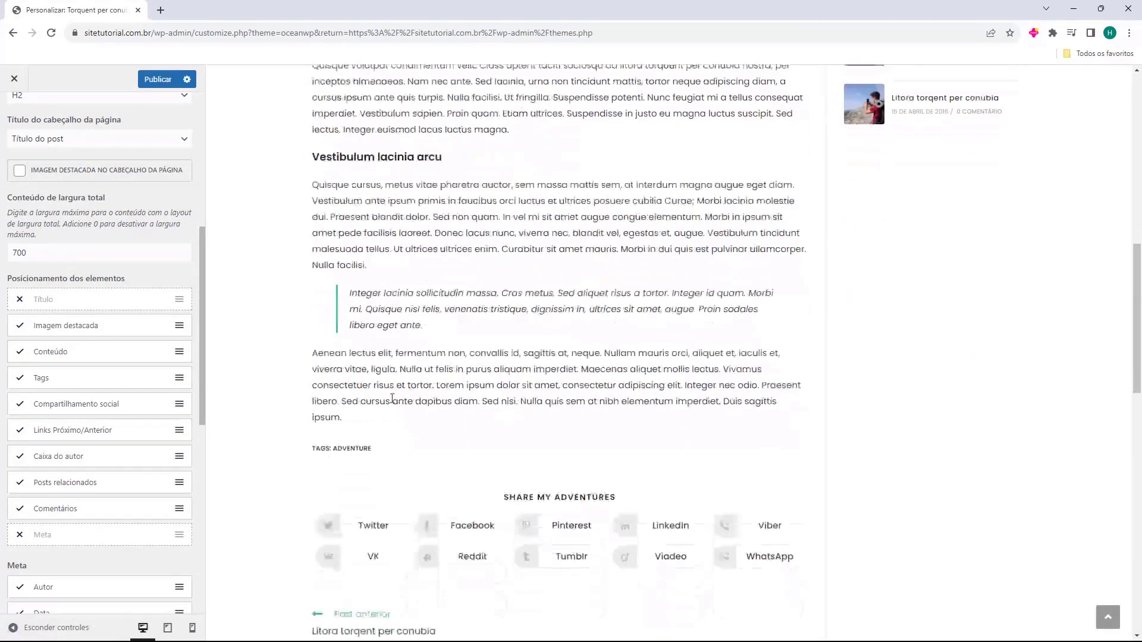
click(26, 385)
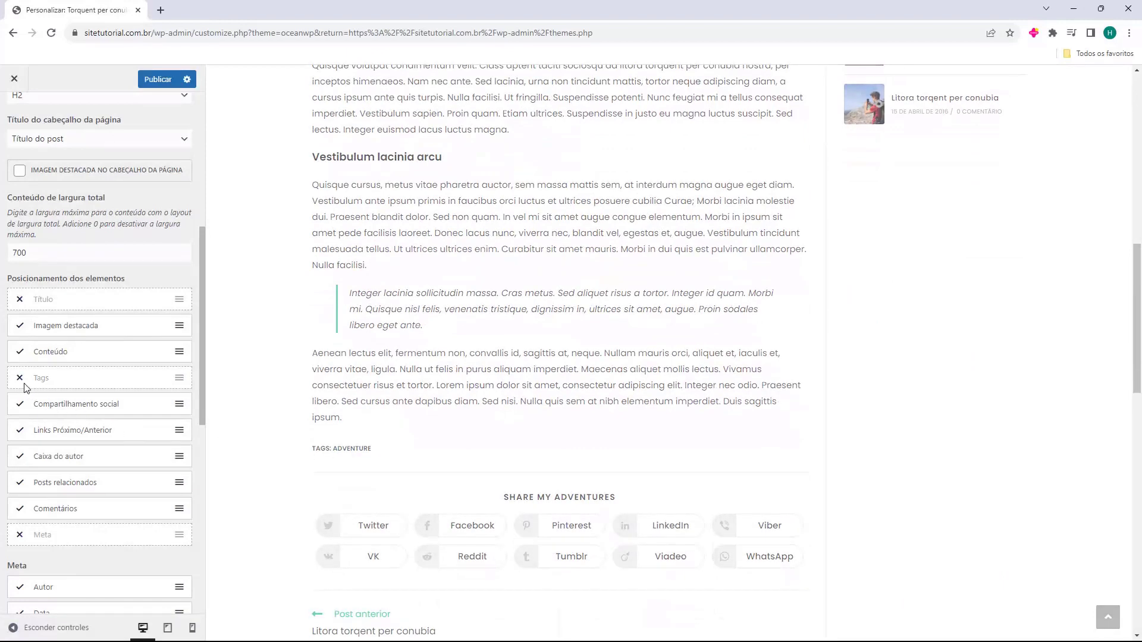
click(23, 388)
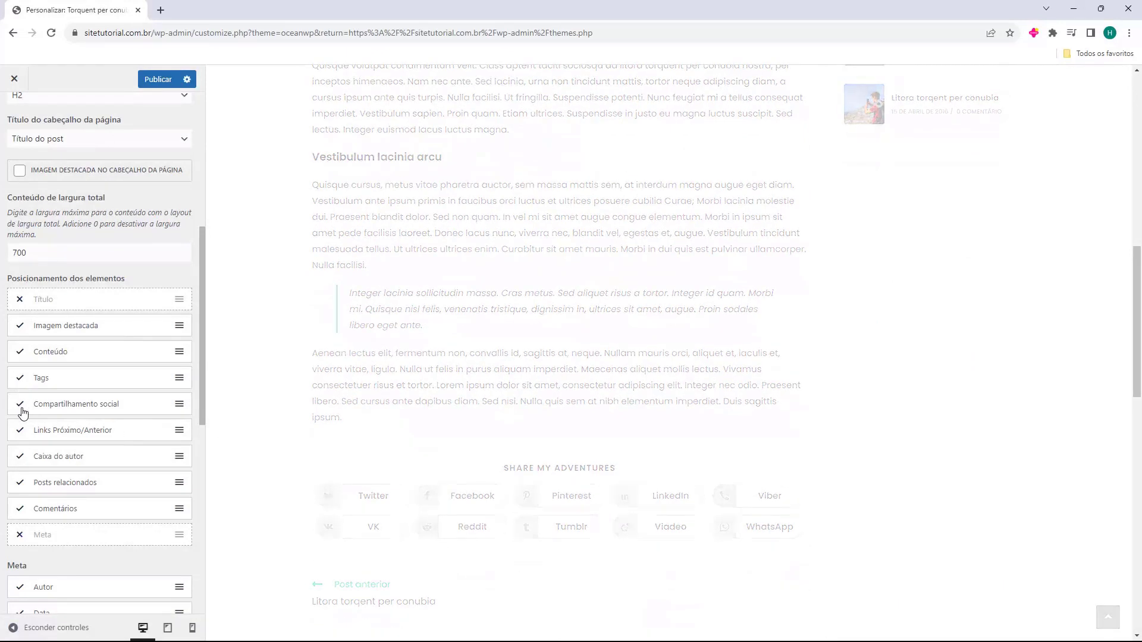
click(19, 411)
click(20, 411)
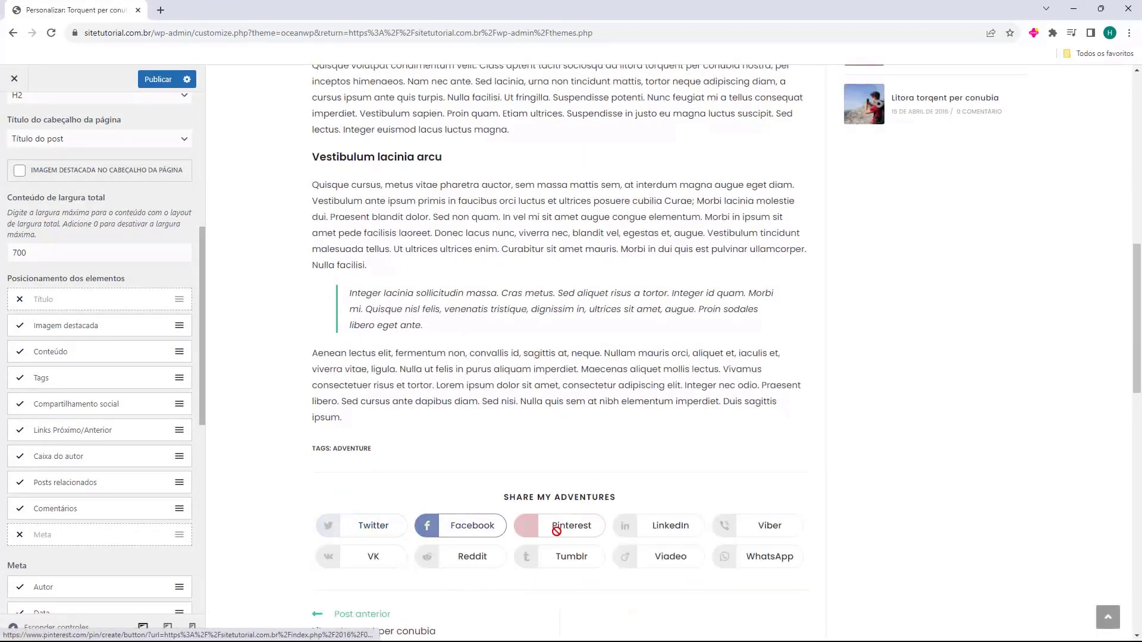
scroll(495, 428, down, 2)
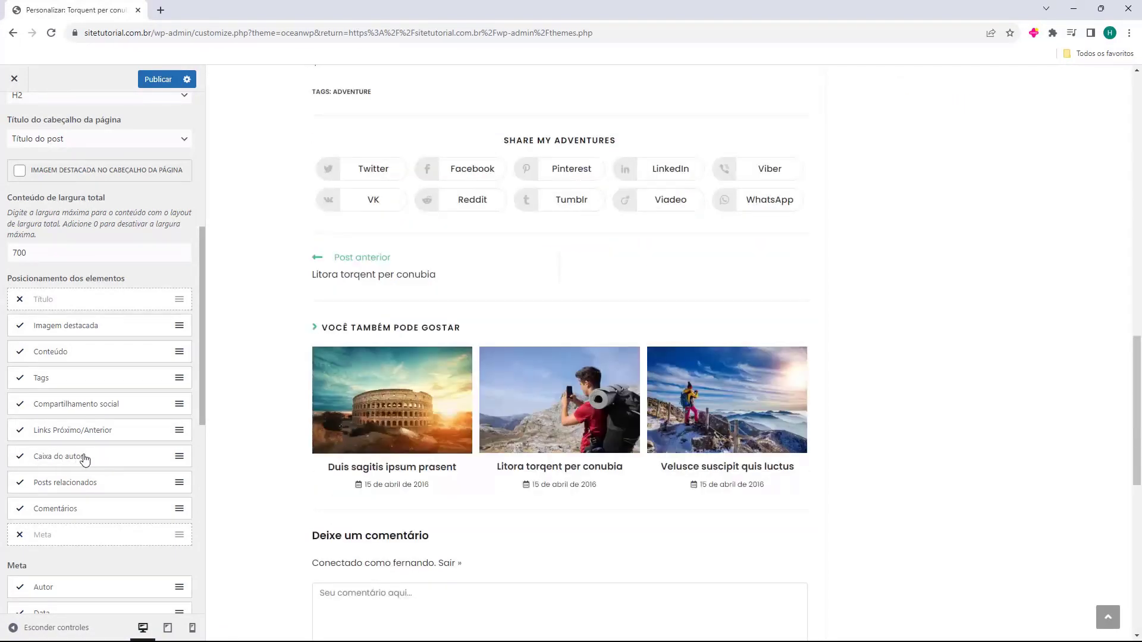
scroll(93, 464, down, 3)
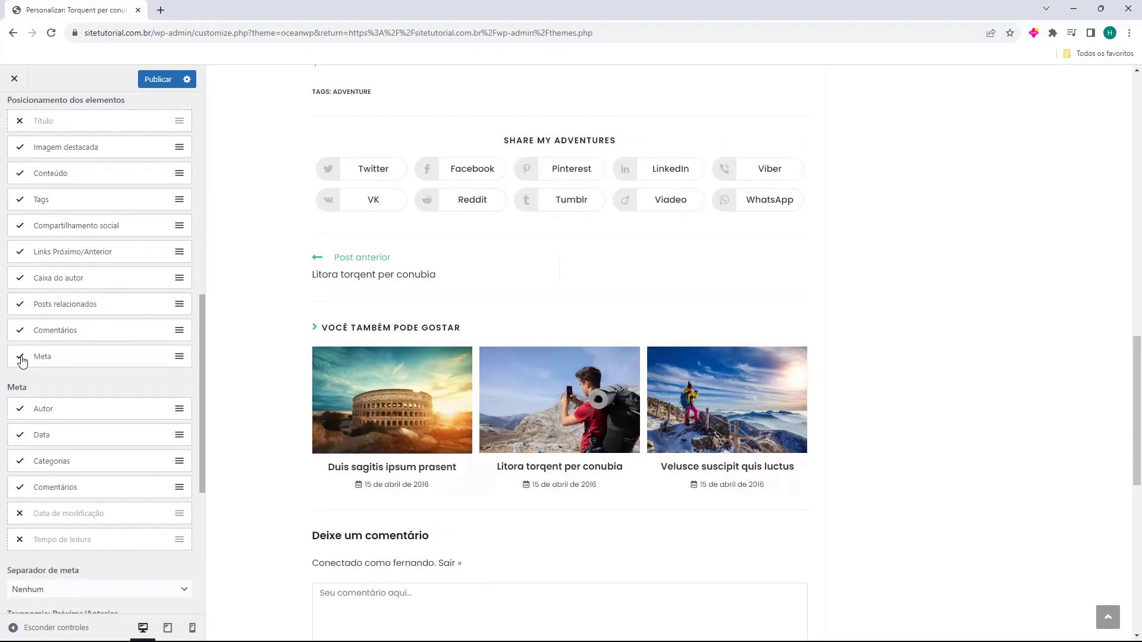
scroll(326, 448, down, 5)
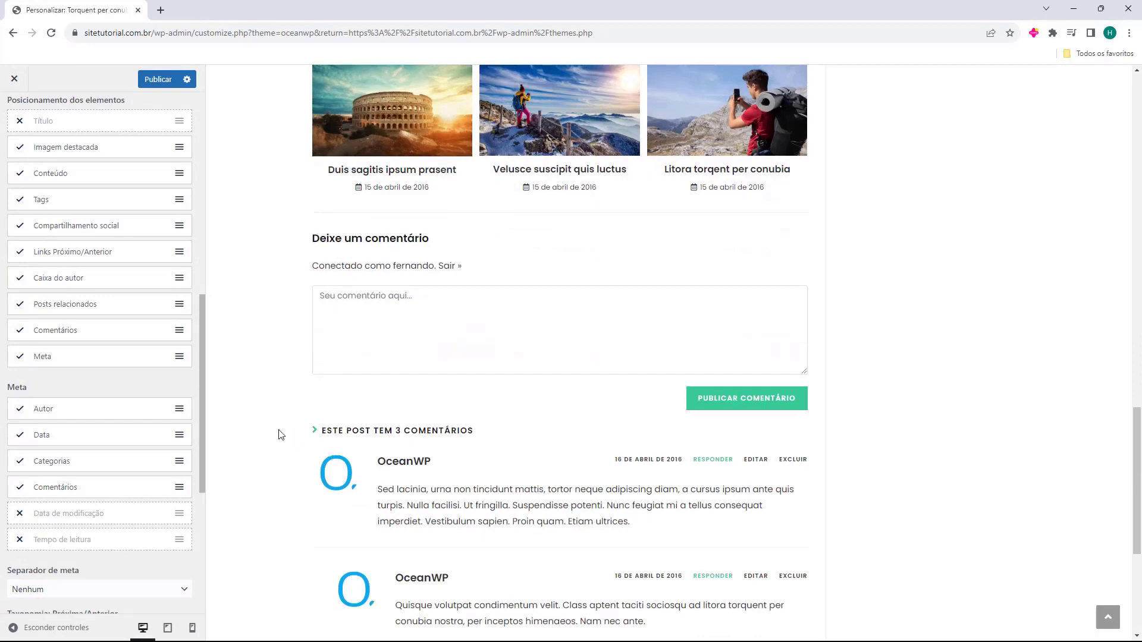
scroll(285, 434, down, 5)
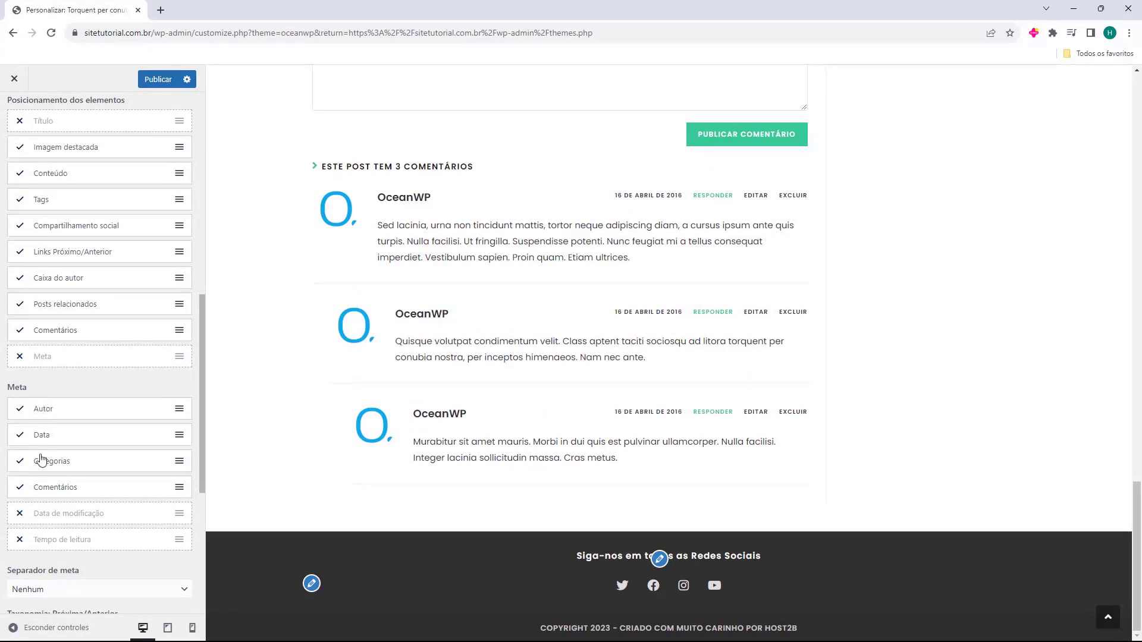
scroll(74, 445, down, 3)
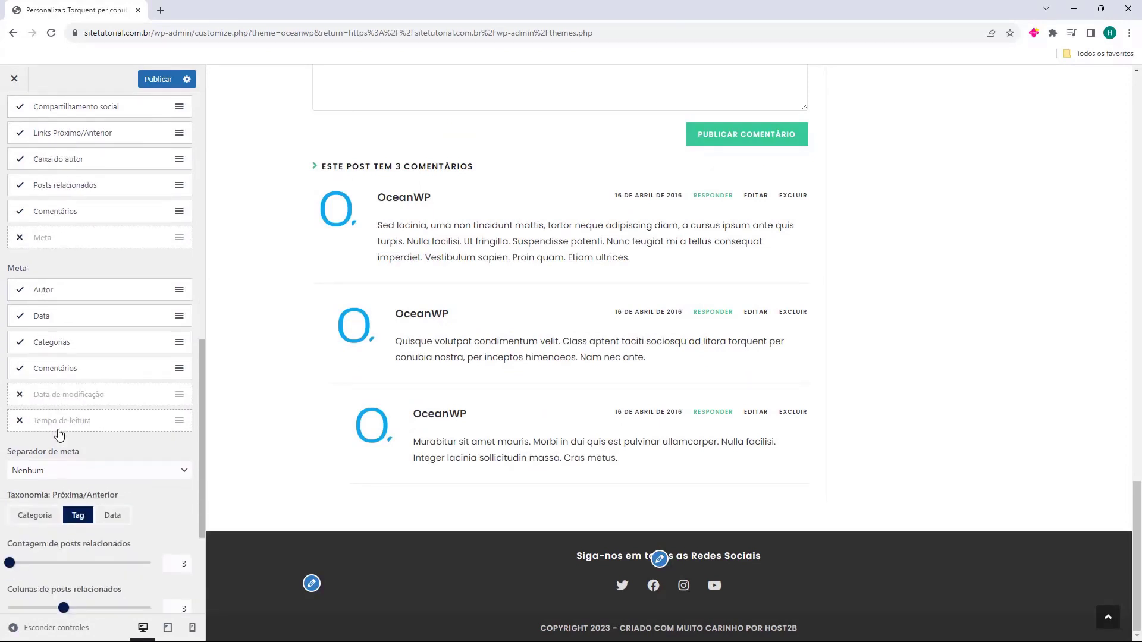
Try linking previous/next posts by category, then by date
scroll(45, 398, down, 2)
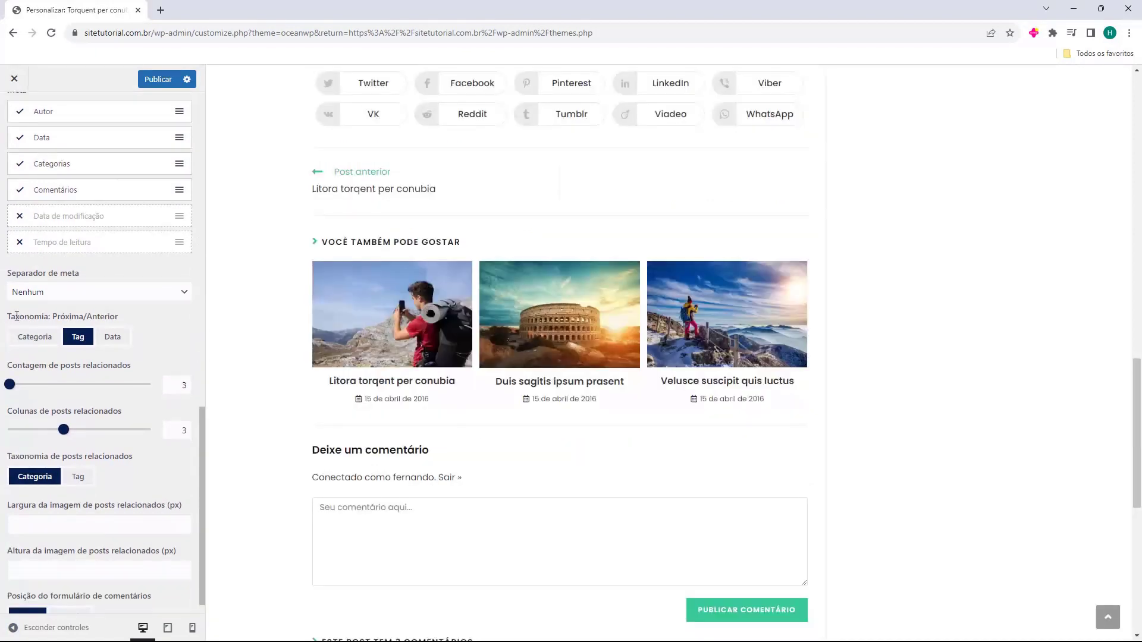
scroll(74, 321, up, 1)
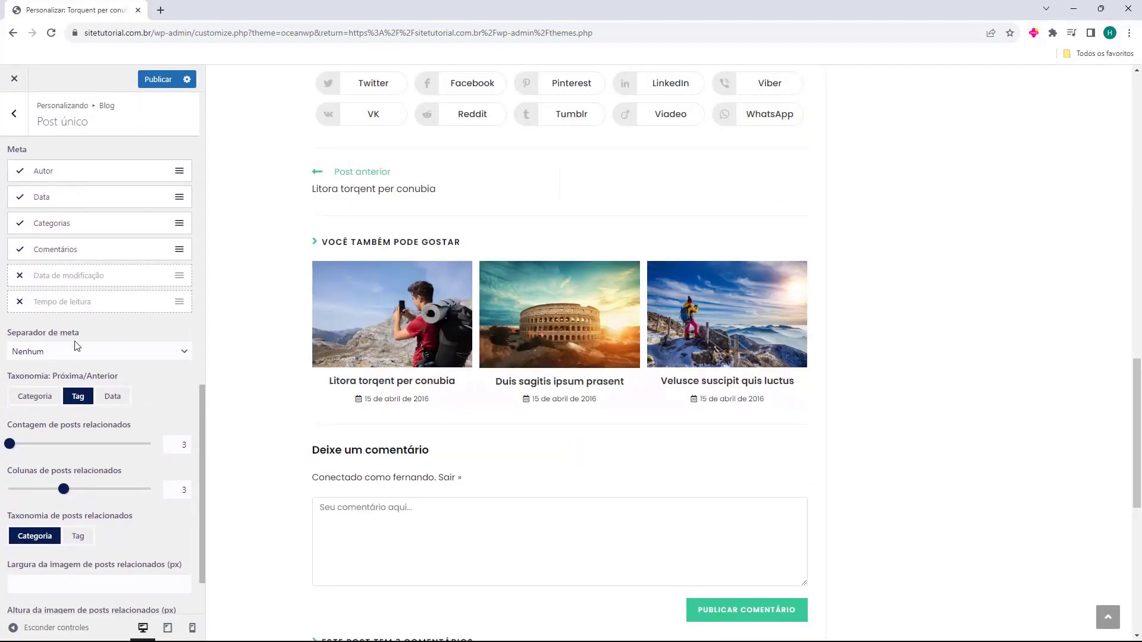
scroll(353, 367, up, 2)
scroll(274, 360, down, 1)
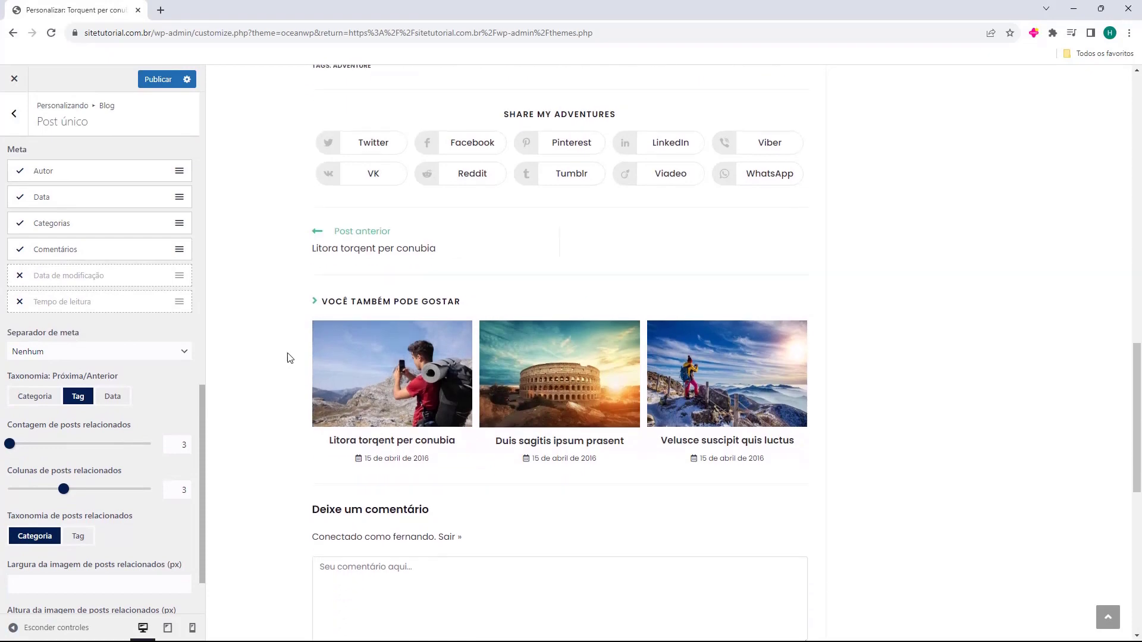
click(51, 404)
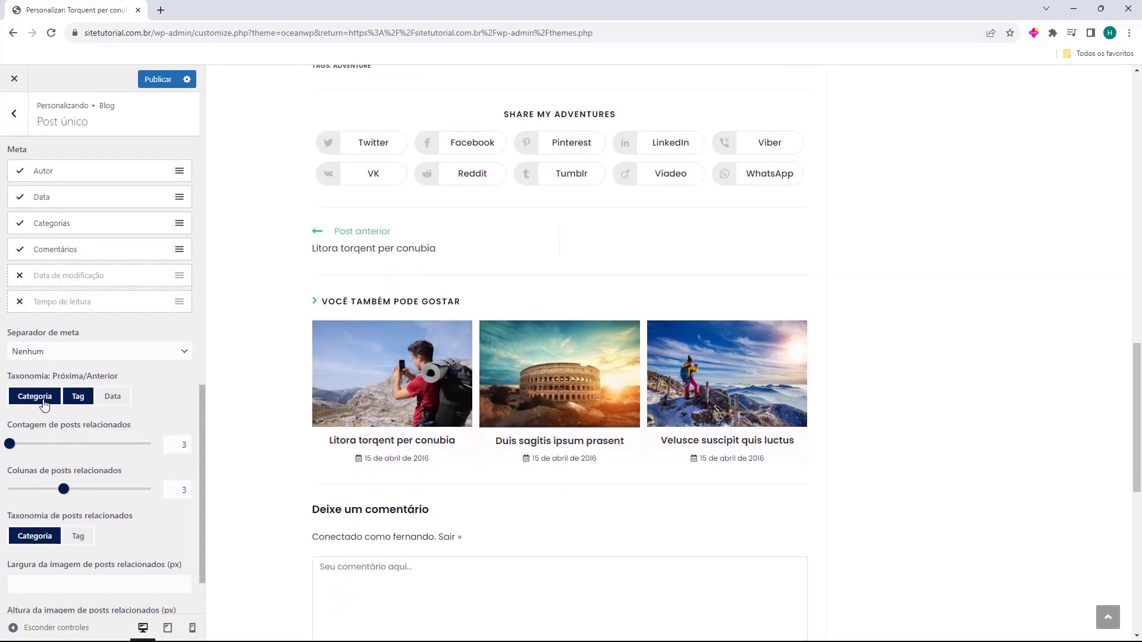
click(118, 403)
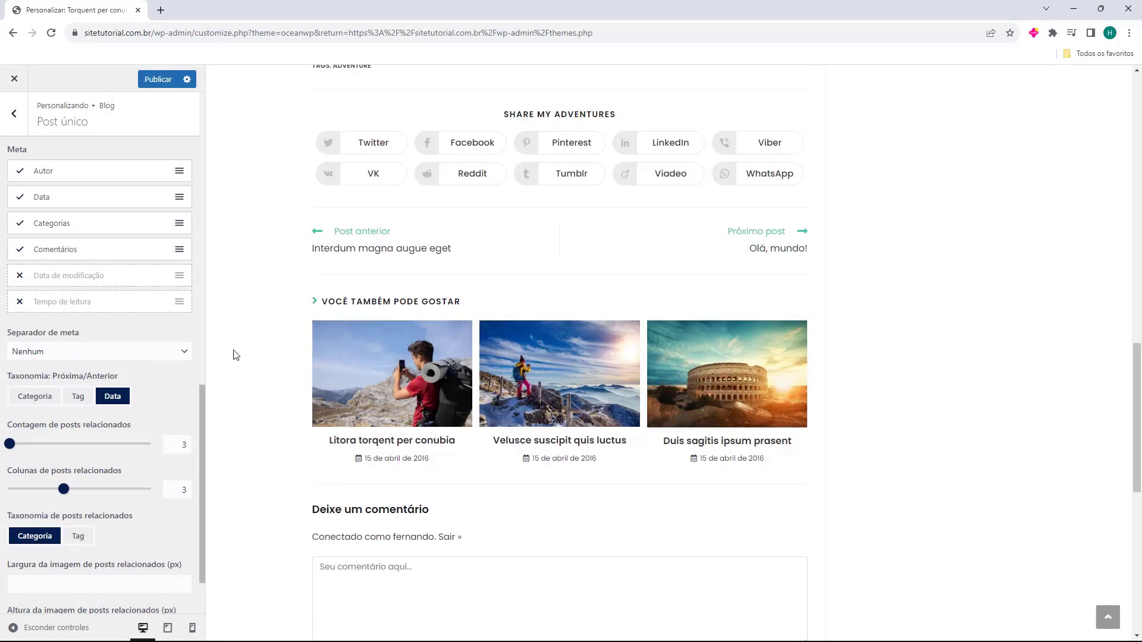
Set related posts to 3 items in 2 columns, based on tags
scroll(89, 380, down, 1)
drag(11, 385, 57, 387)
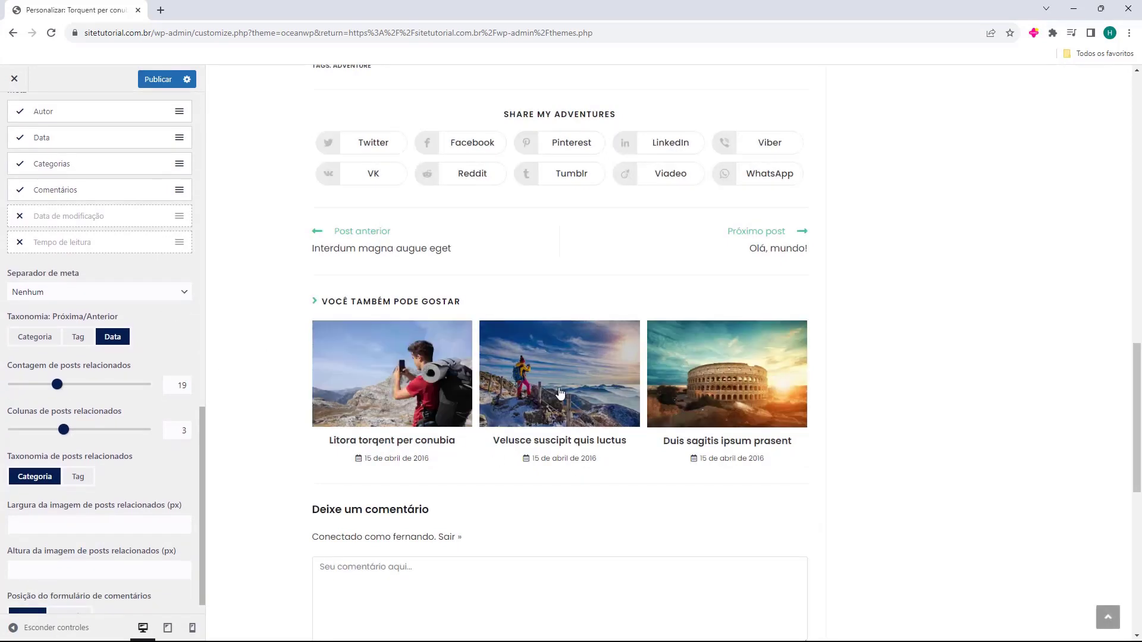
drag(59, 385, 7, 387)
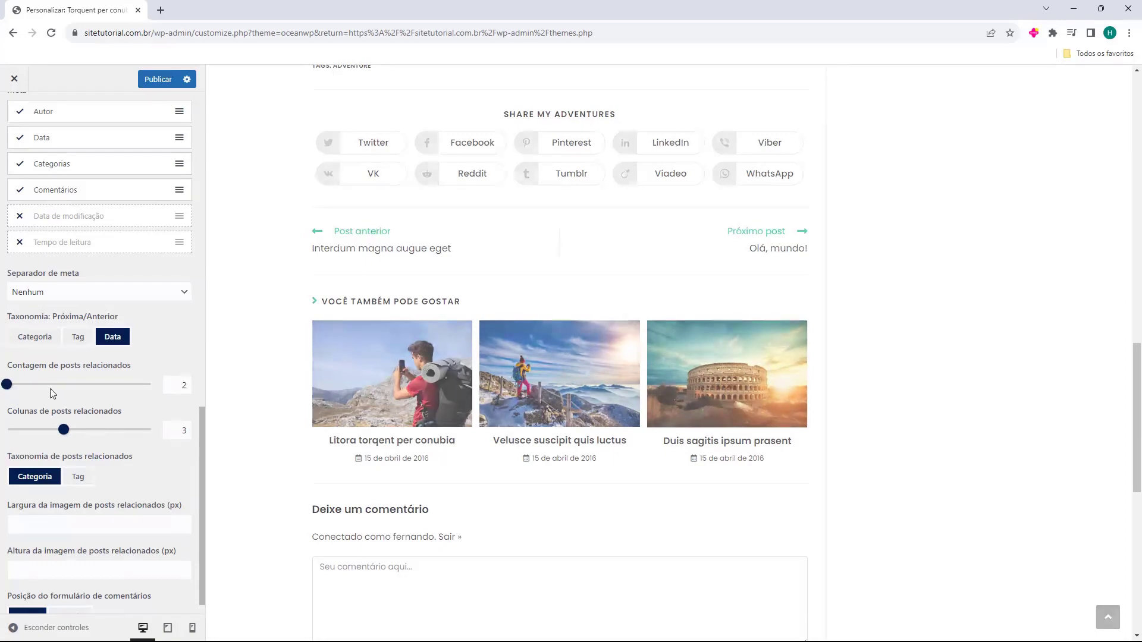
text(3)
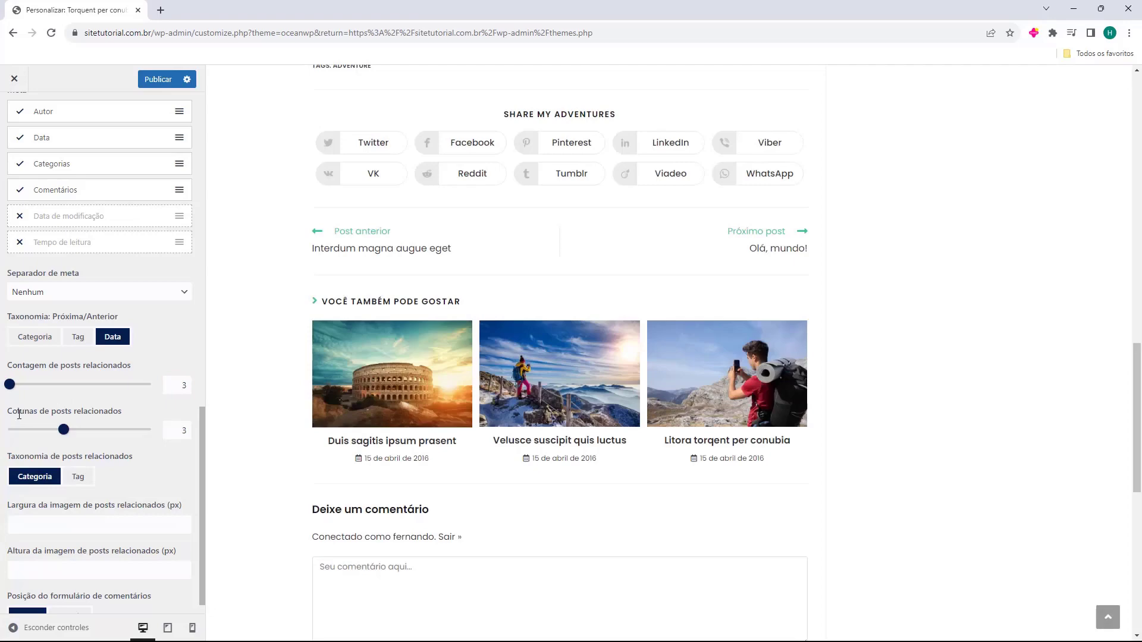
drag(63, 430, 99, 439)
scroll(11, 438, down, 1)
click(78, 455)
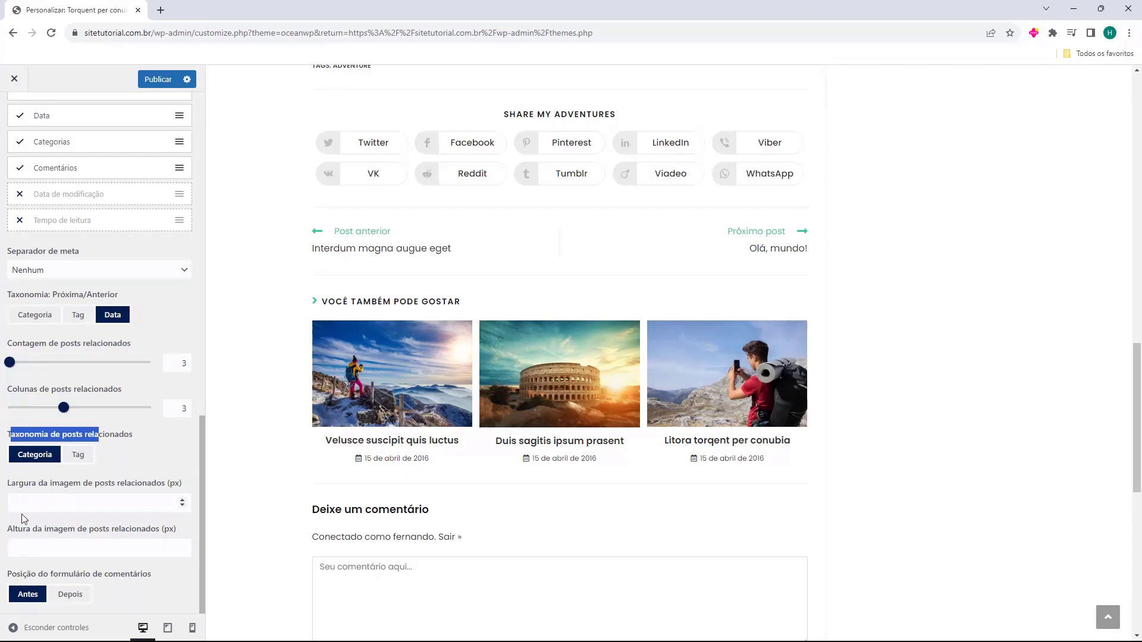
Try the comment form after the comments, then set it back to Antes
click(8, 576)
click(65, 594)
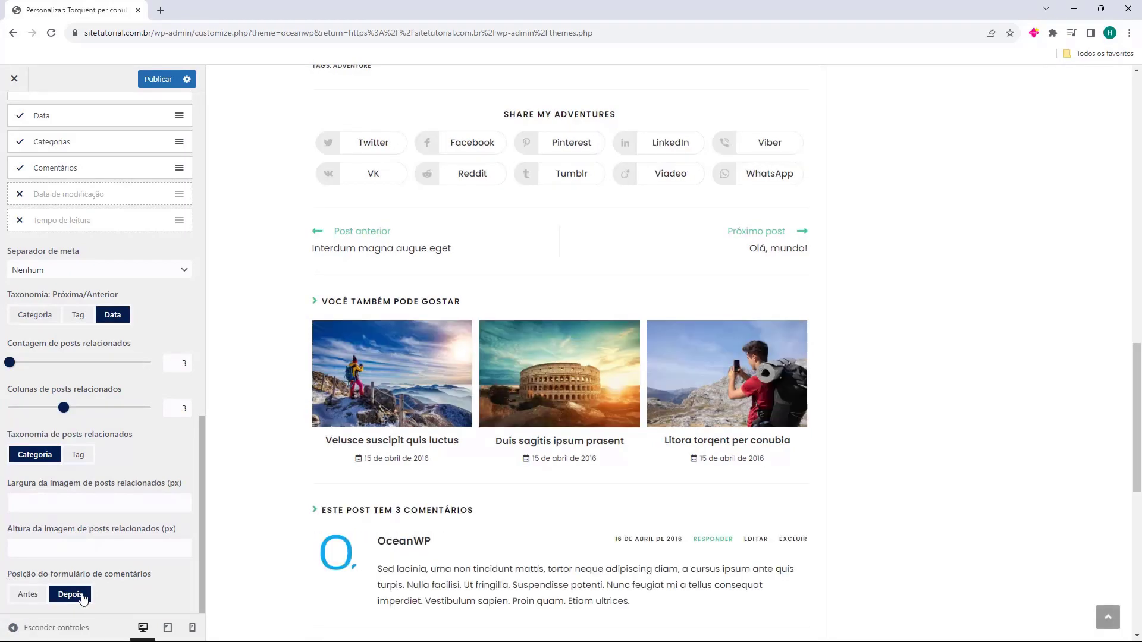
scroll(440, 498, down, 5)
scroll(439, 499, down, 4)
scroll(438, 492, up, 2)
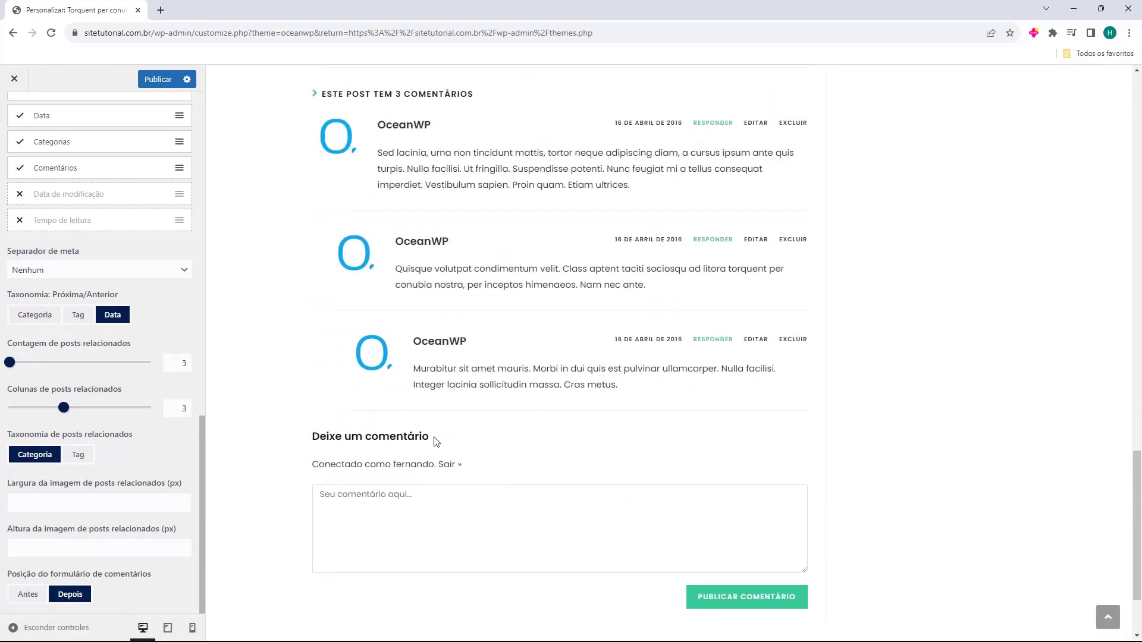
click(28, 594)
scroll(95, 476, up, 5)
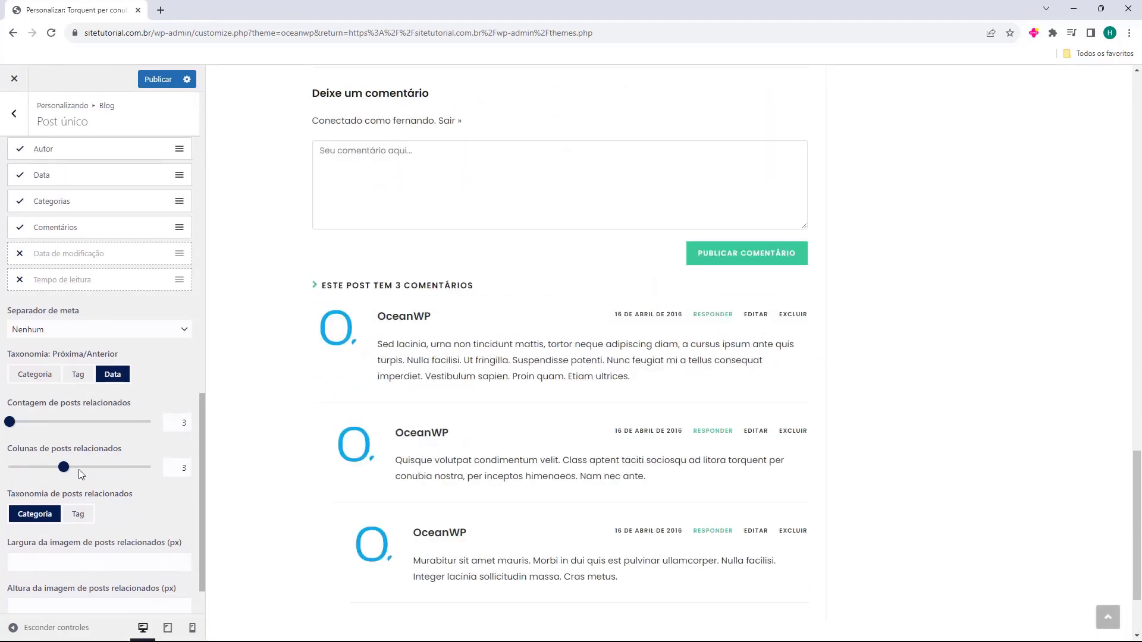
scroll(357, 416, up, 10)
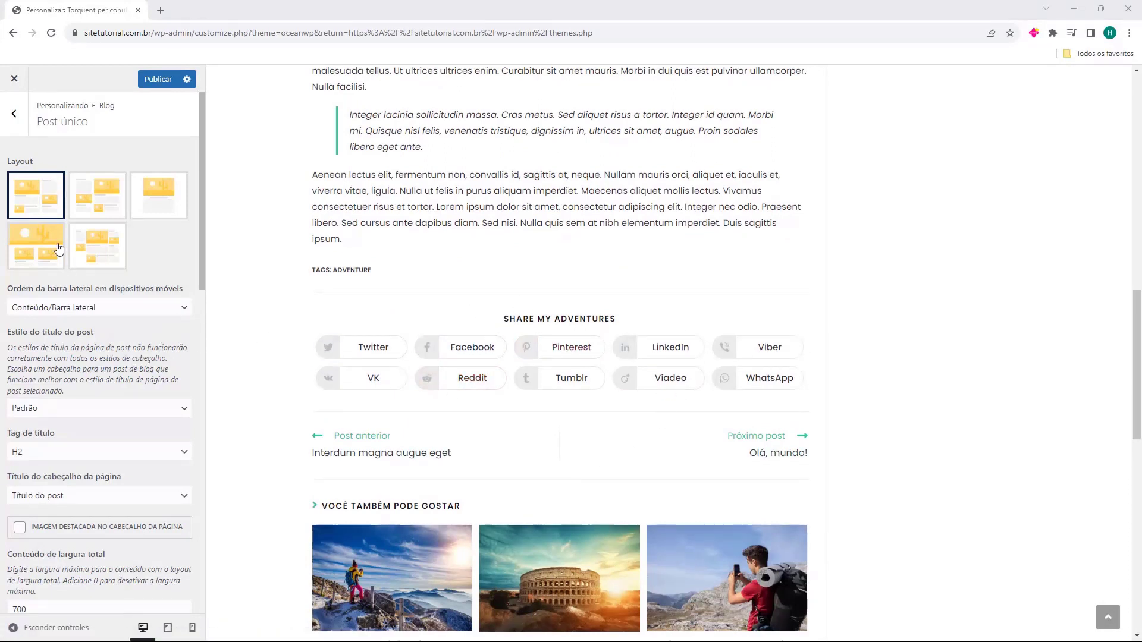
Open Compartilhamento social and uncheck four unwanted share networks
click(17, 128)
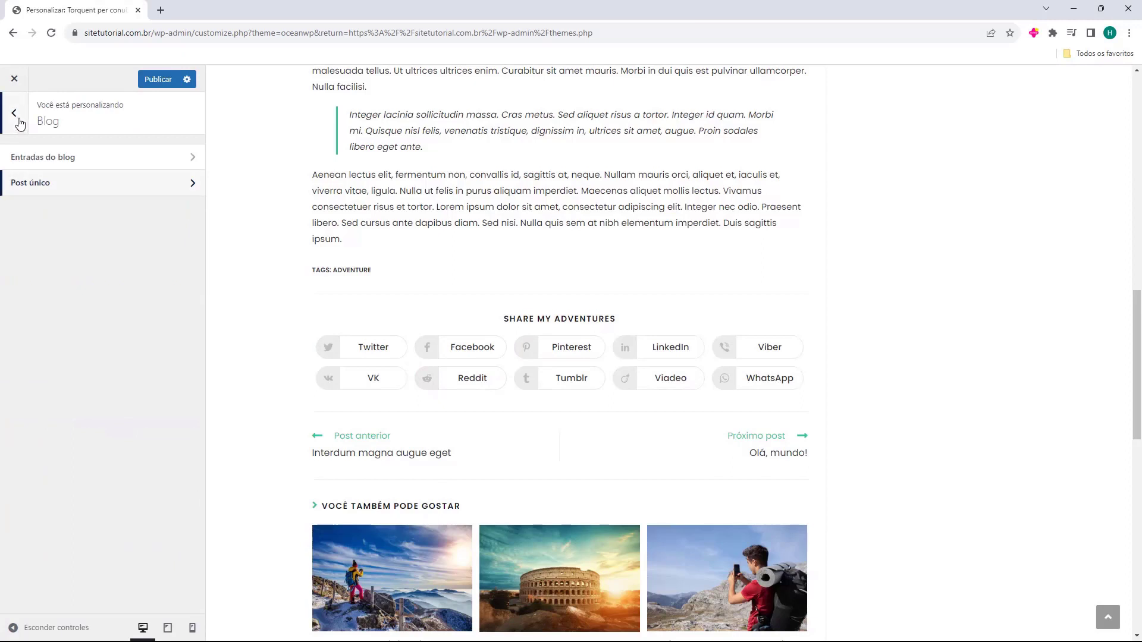
click(19, 119)
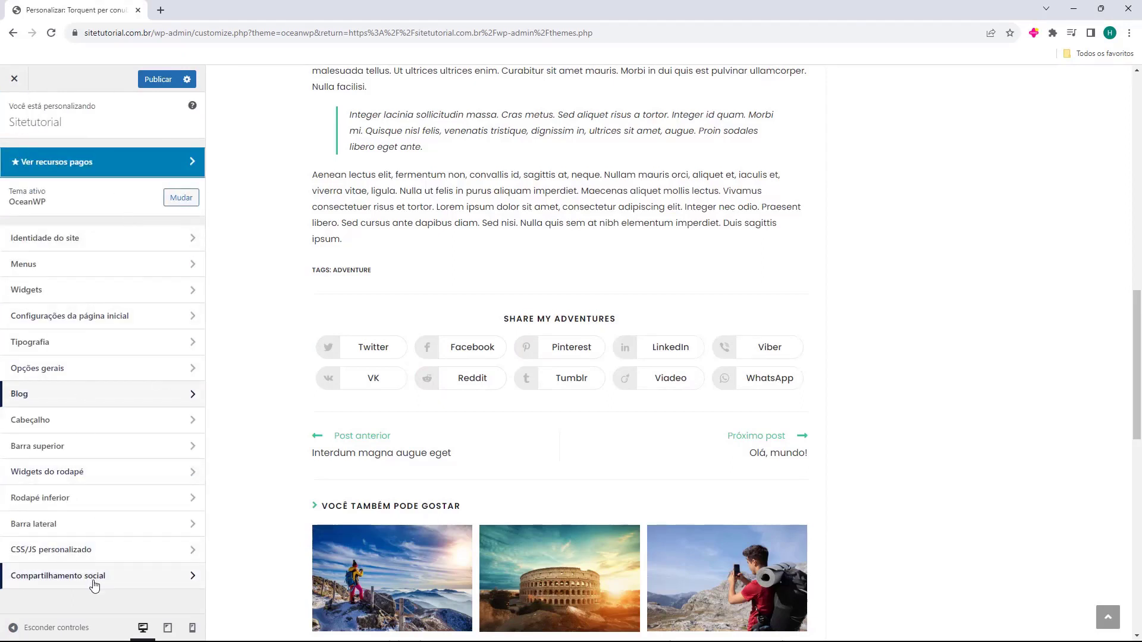
click(63, 581)
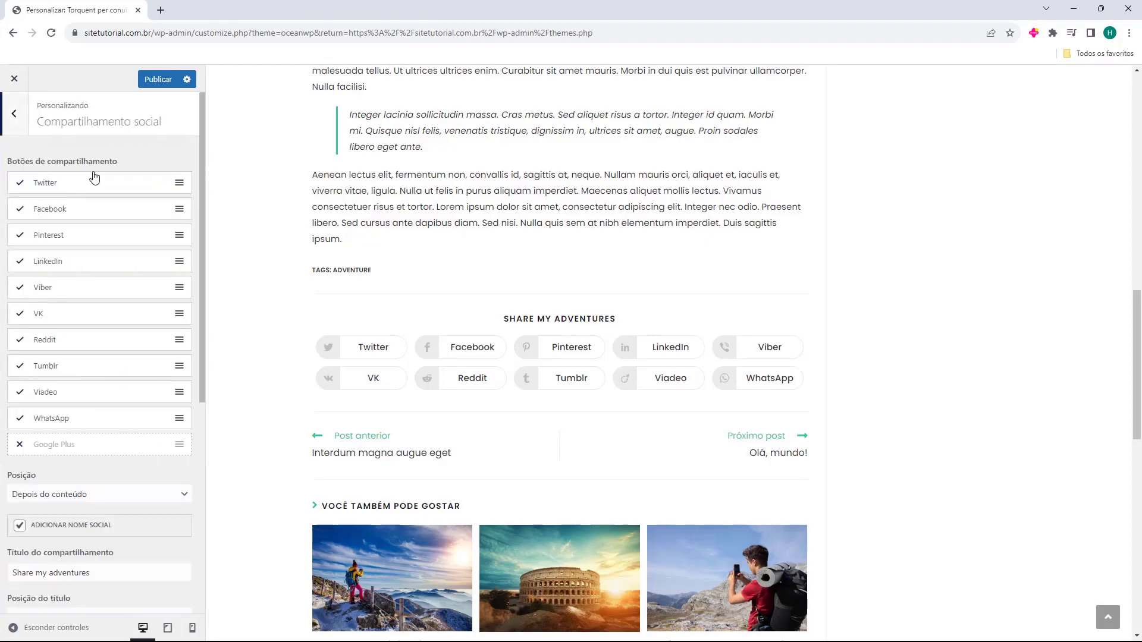
scroll(45, 348, down, 5)
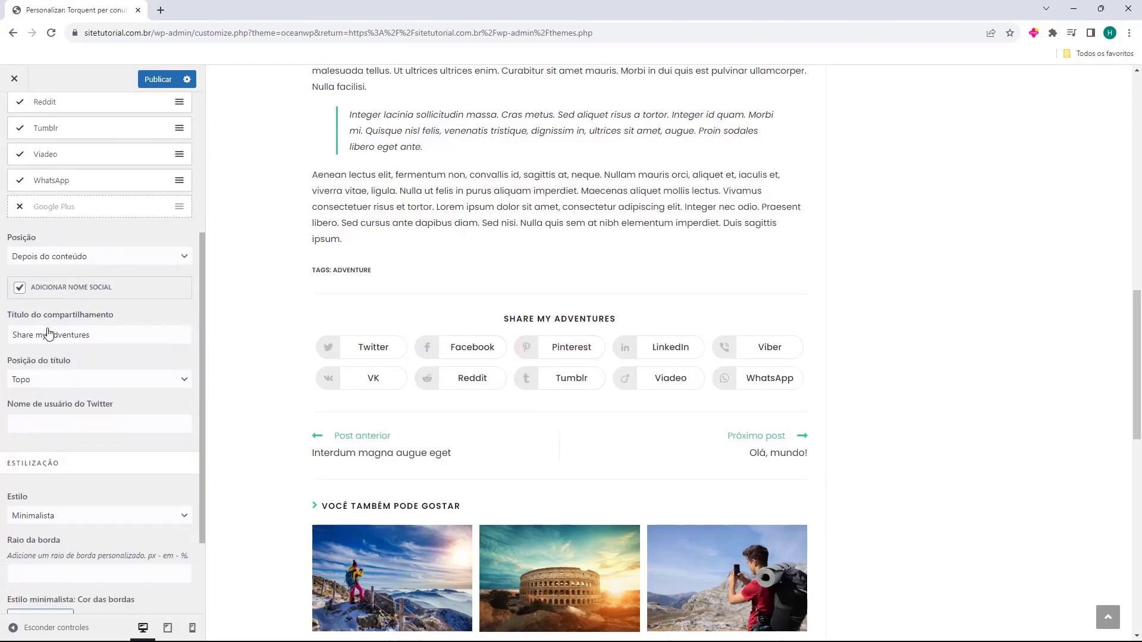
scroll(48, 328, up, 5)
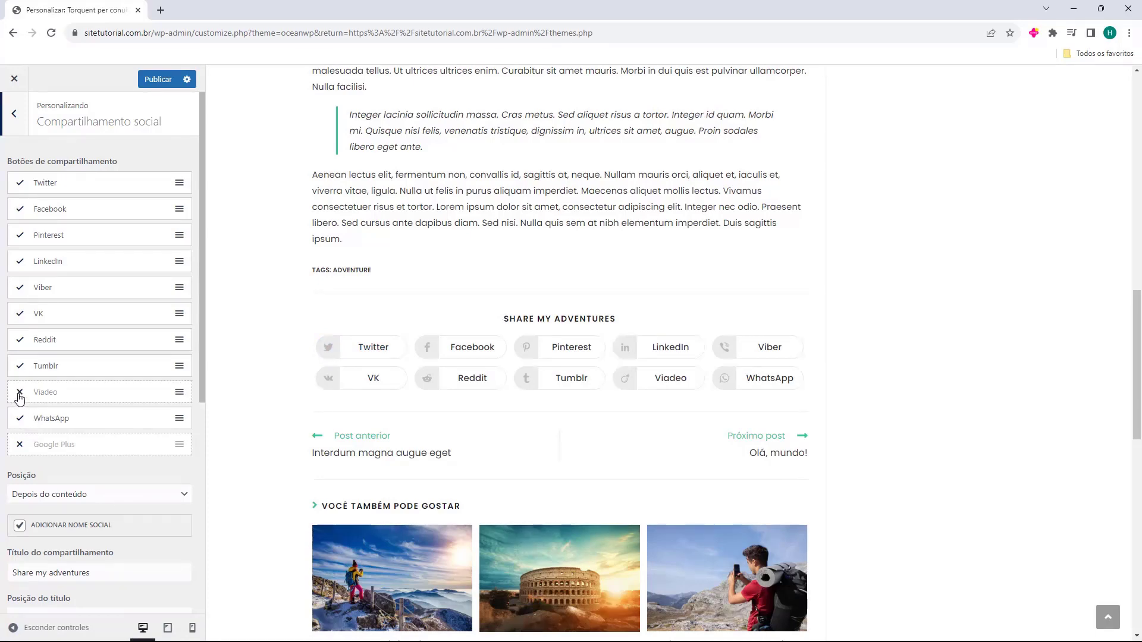
click(19, 339)
click(20, 313)
click(20, 288)
click(20, 237)
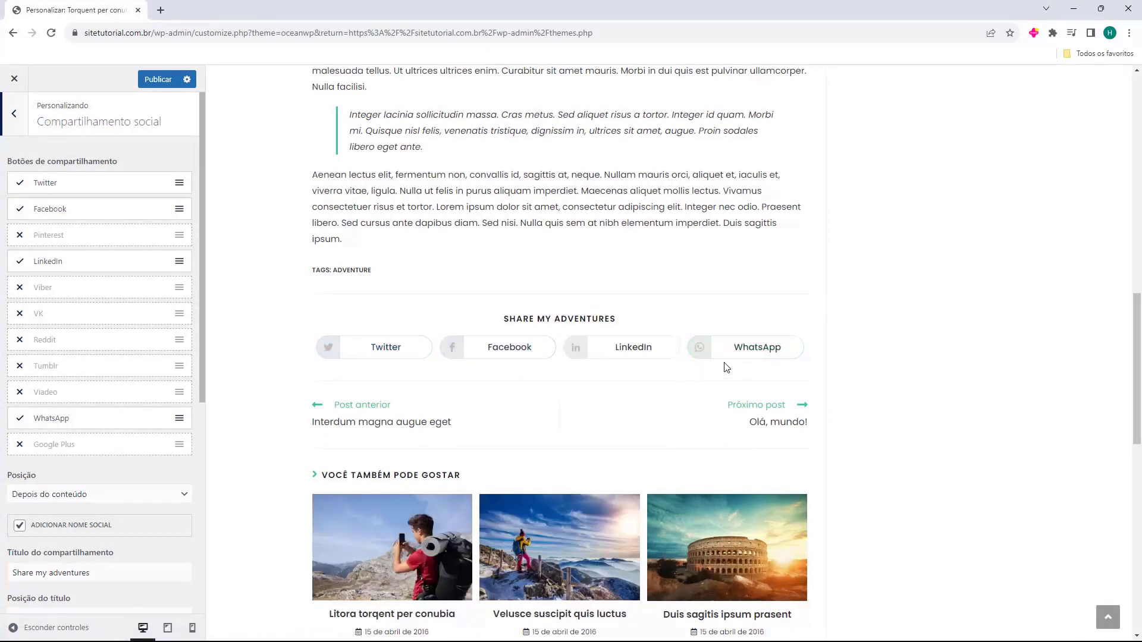
Try before, both and no share-button placement, ending with Depois do conteúdo
scroll(101, 360, down, 3)
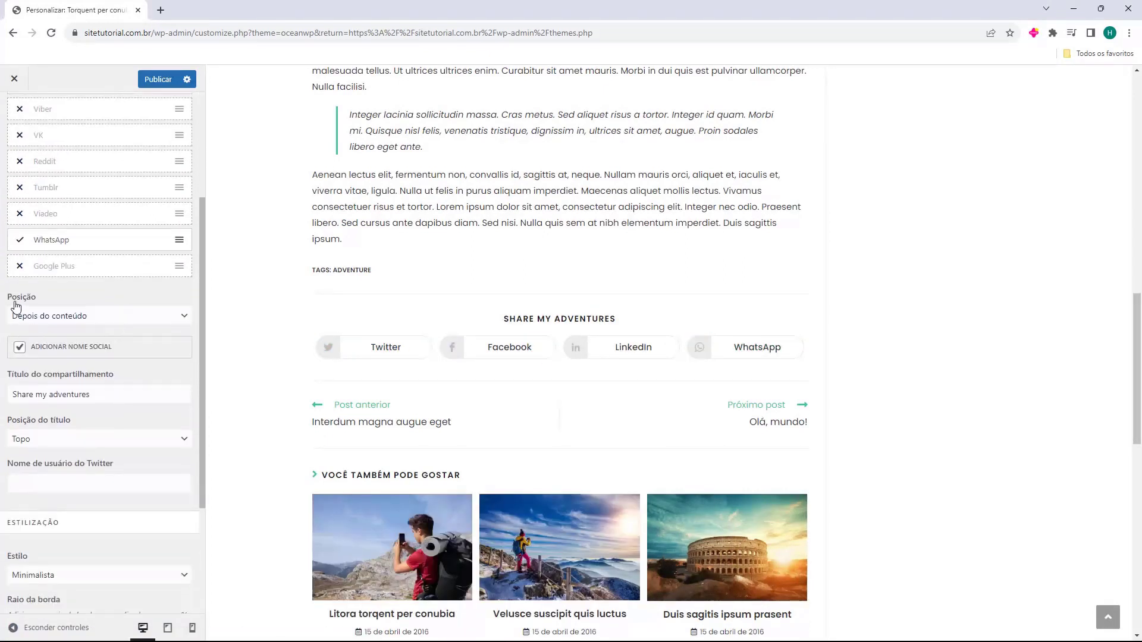
click(62, 319)
click(61, 319)
click(44, 324)
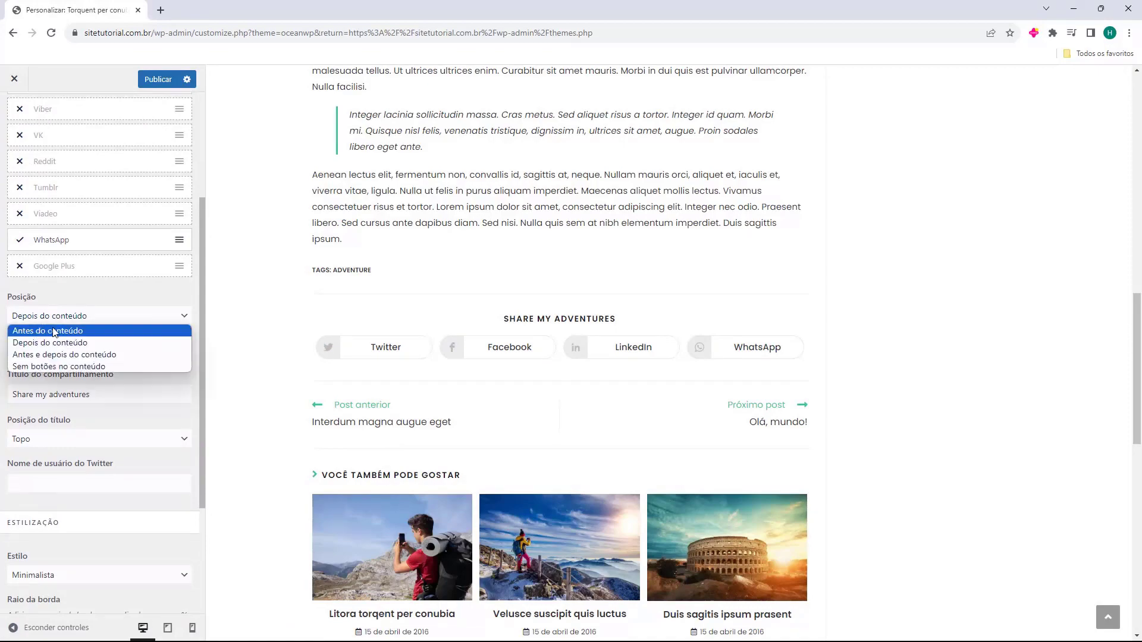
click(53, 331)
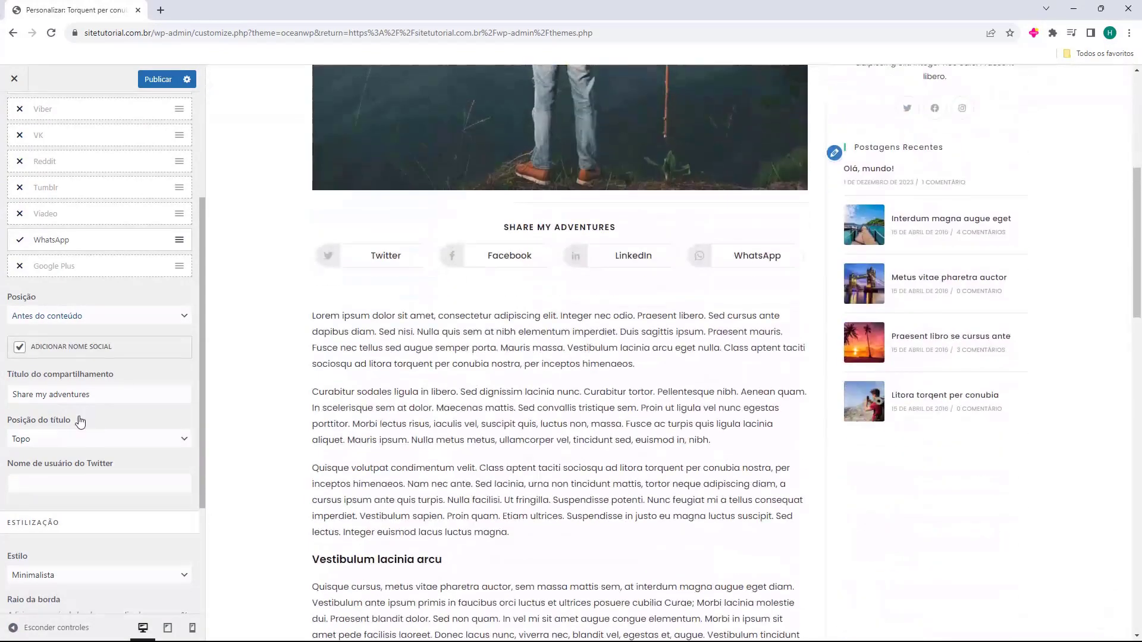
click(91, 316)
click(89, 355)
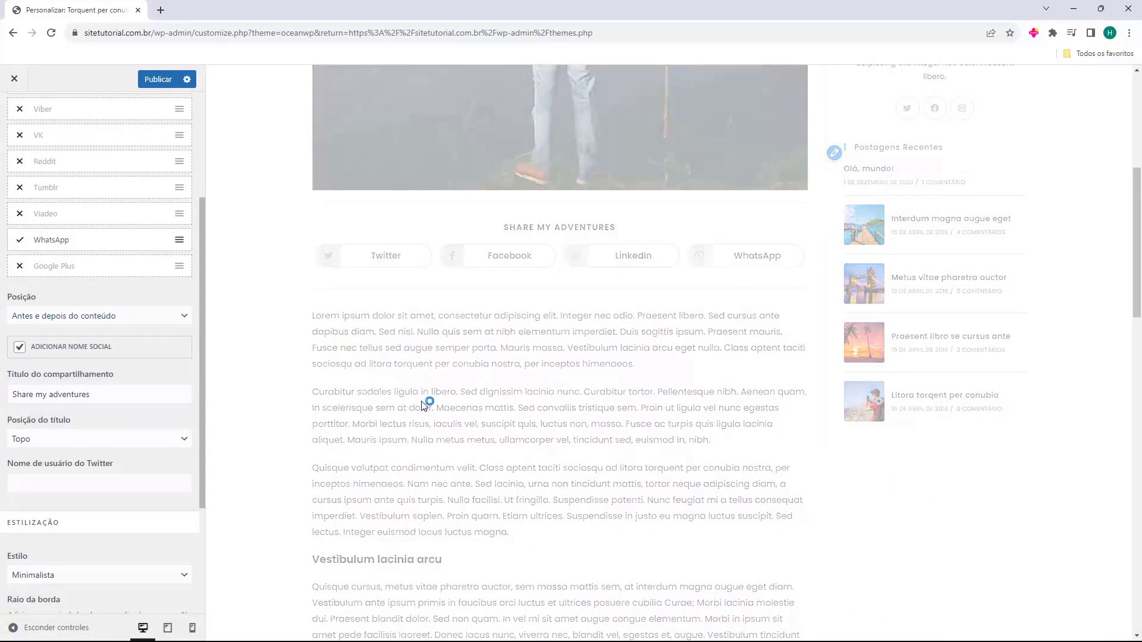
scroll(536, 345, down, 10)
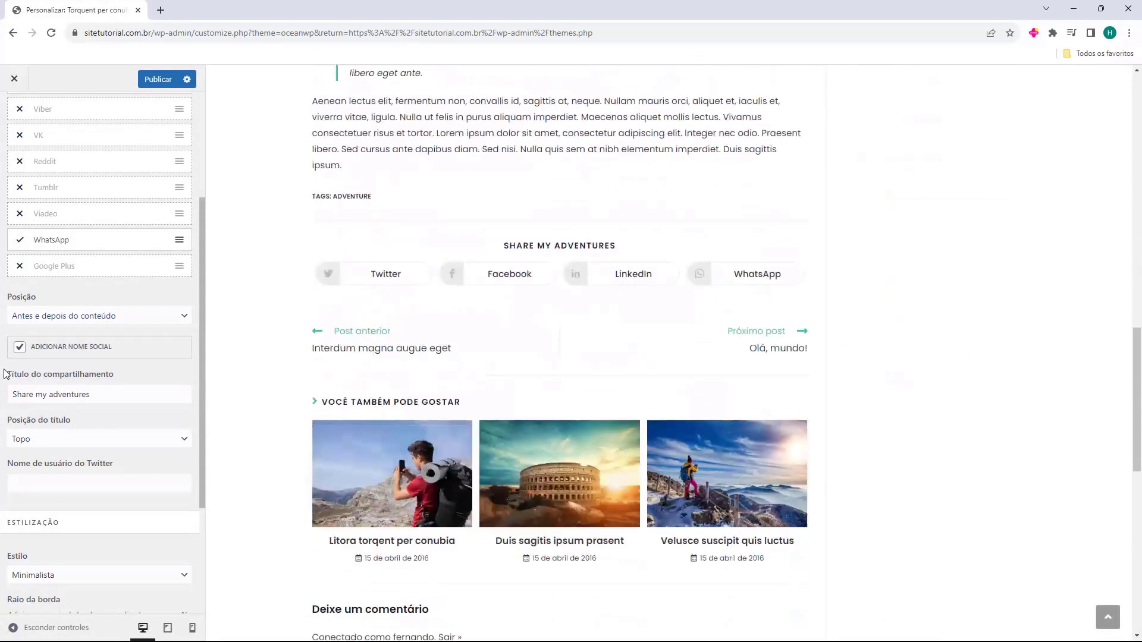
click(71, 320)
click(57, 367)
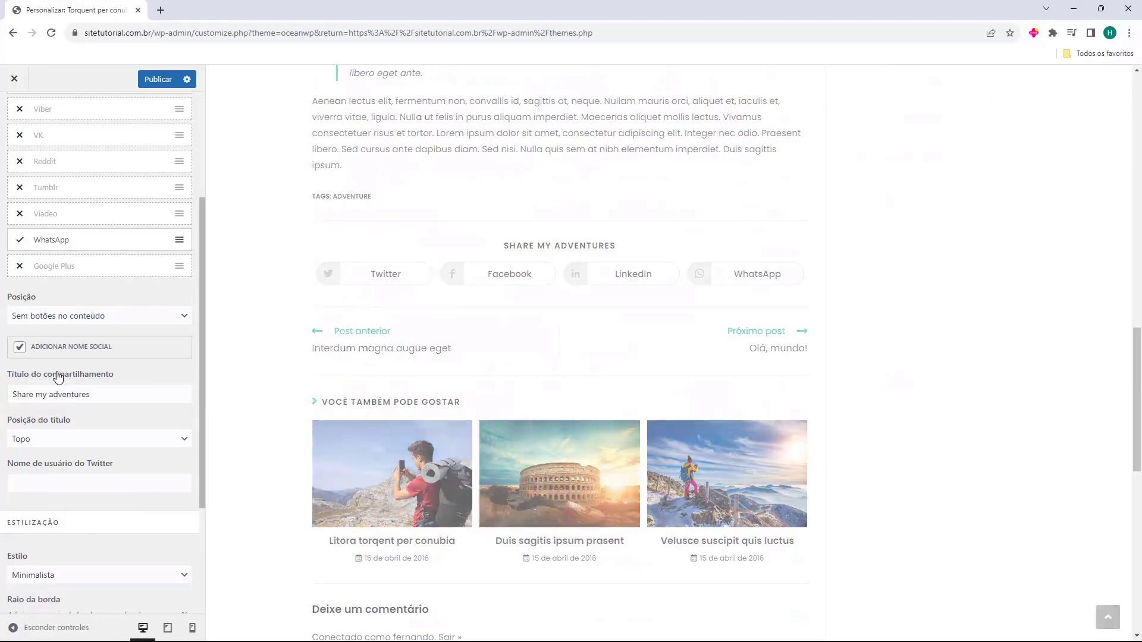
scroll(479, 349, up, 5)
click(126, 318)
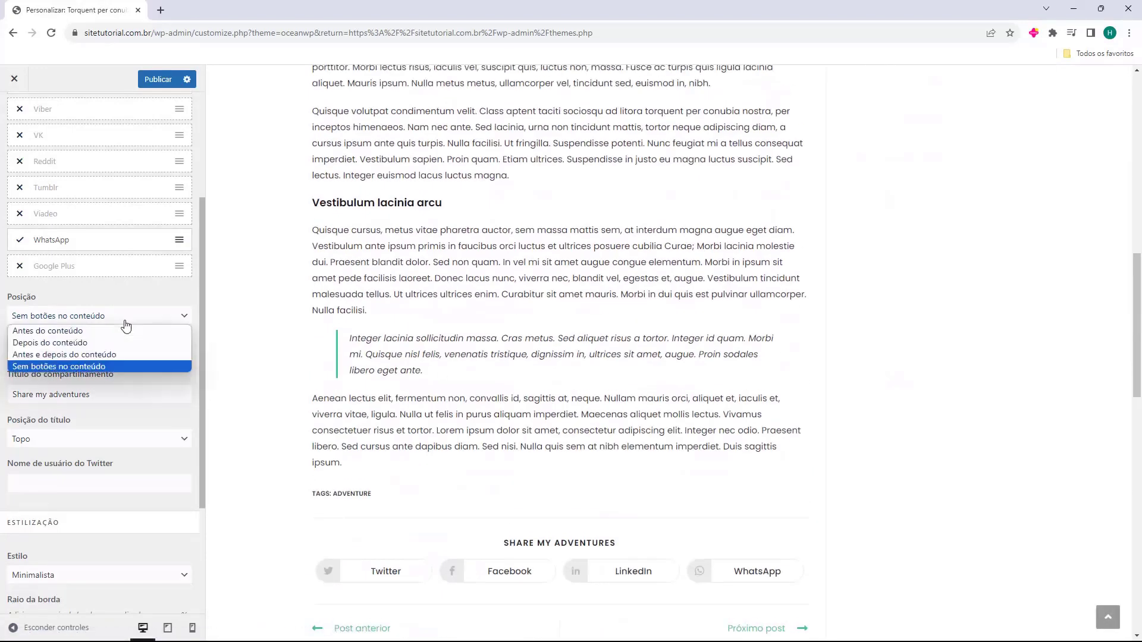
click(108, 345)
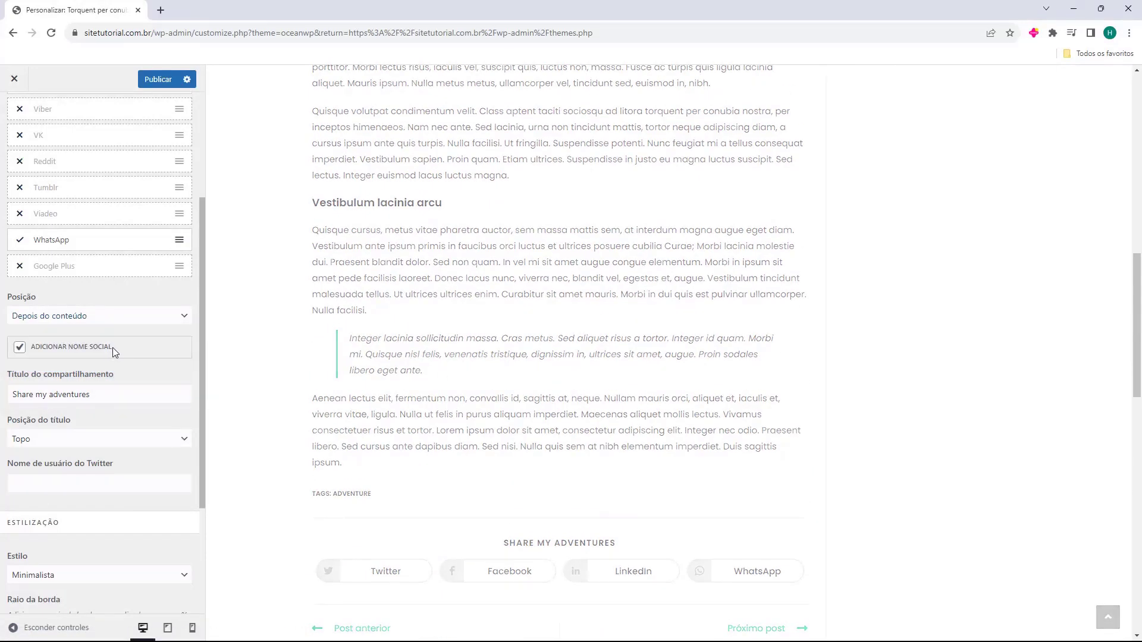
Replace the Share my adventures heading with 'Compartilhe nas redes sociais'
scroll(102, 342, down, 1)
triple_click(100, 337)
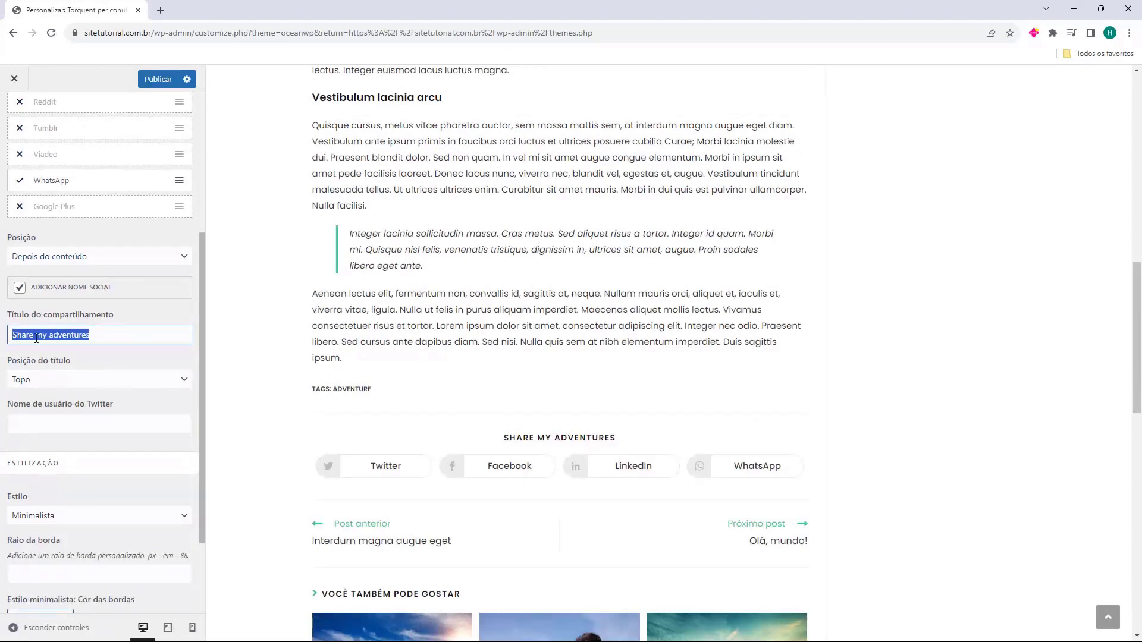
scroll(434, 323, down, 2)
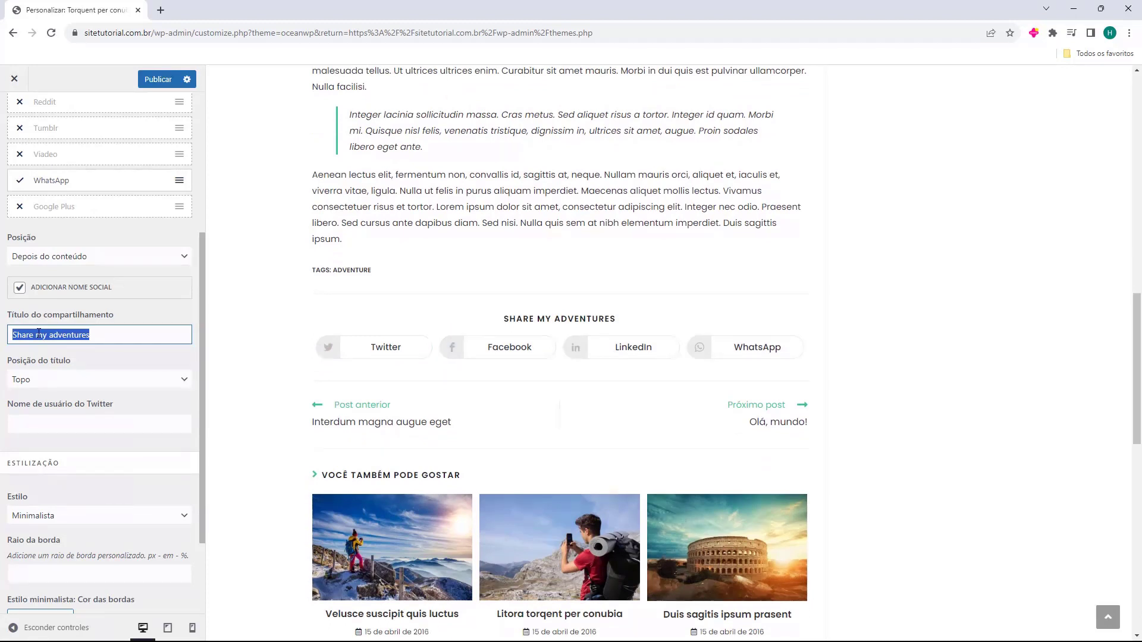
text(Compartilhe nas redes sociais)
scroll(114, 233, down, 2)
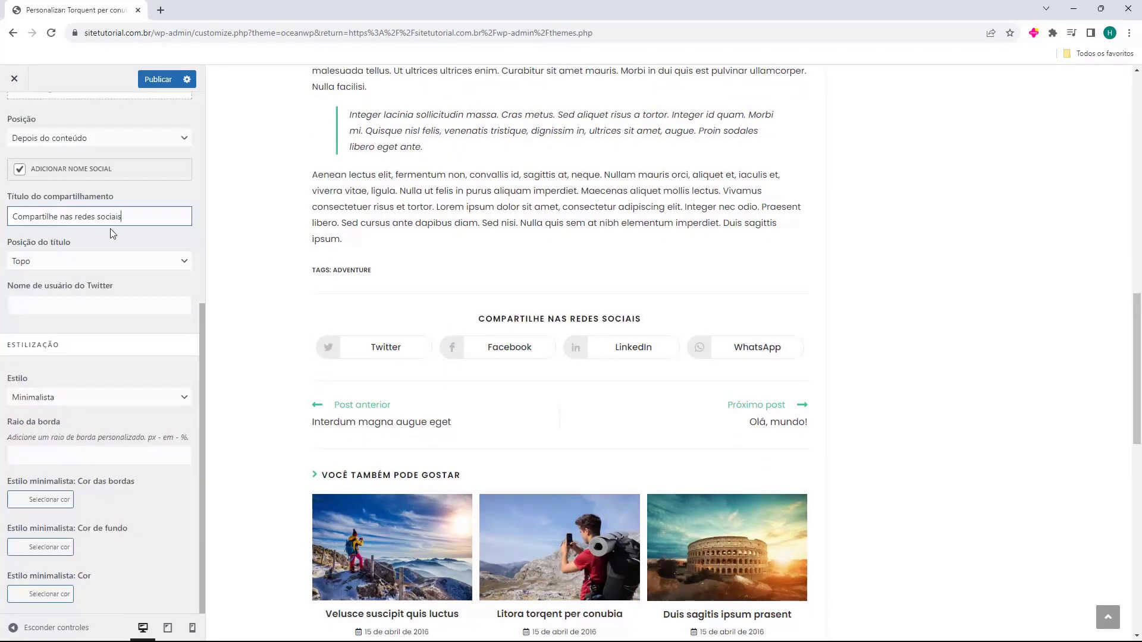
Try the share heading beside the buttons, then keep it at Topo
click(23, 259)
click(27, 277)
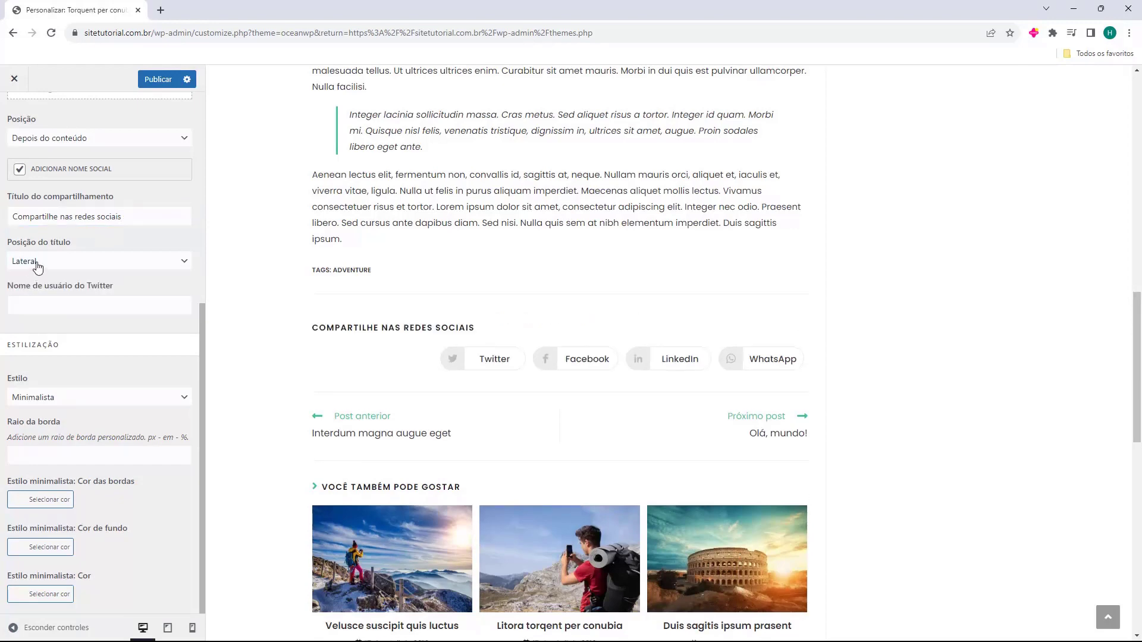
click(38, 266)
click(37, 288)
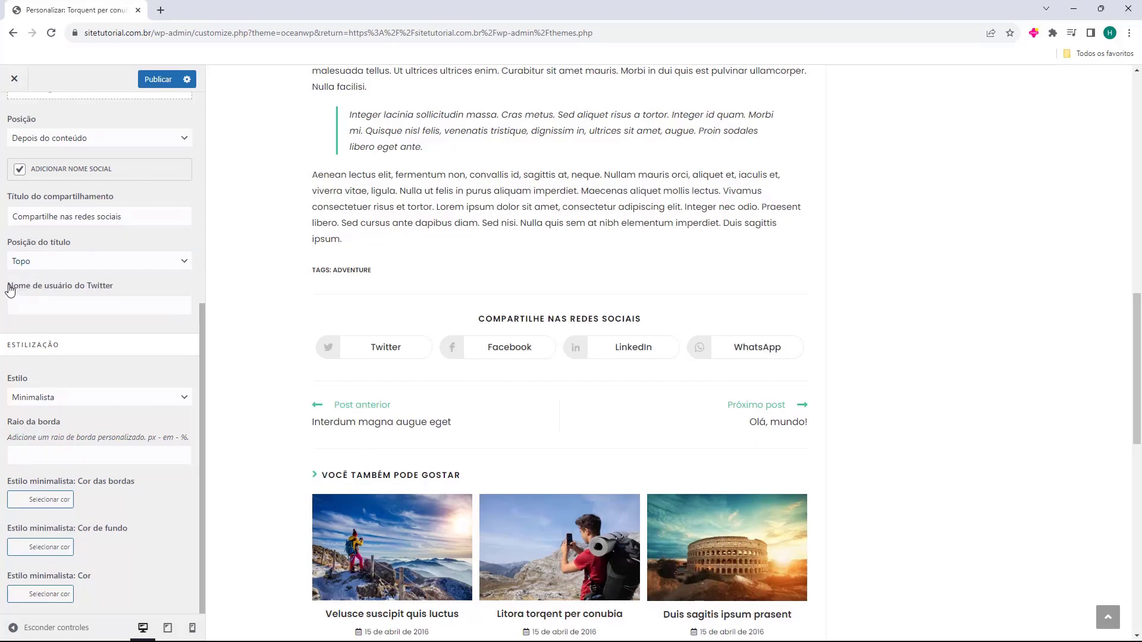
click(67, 300)
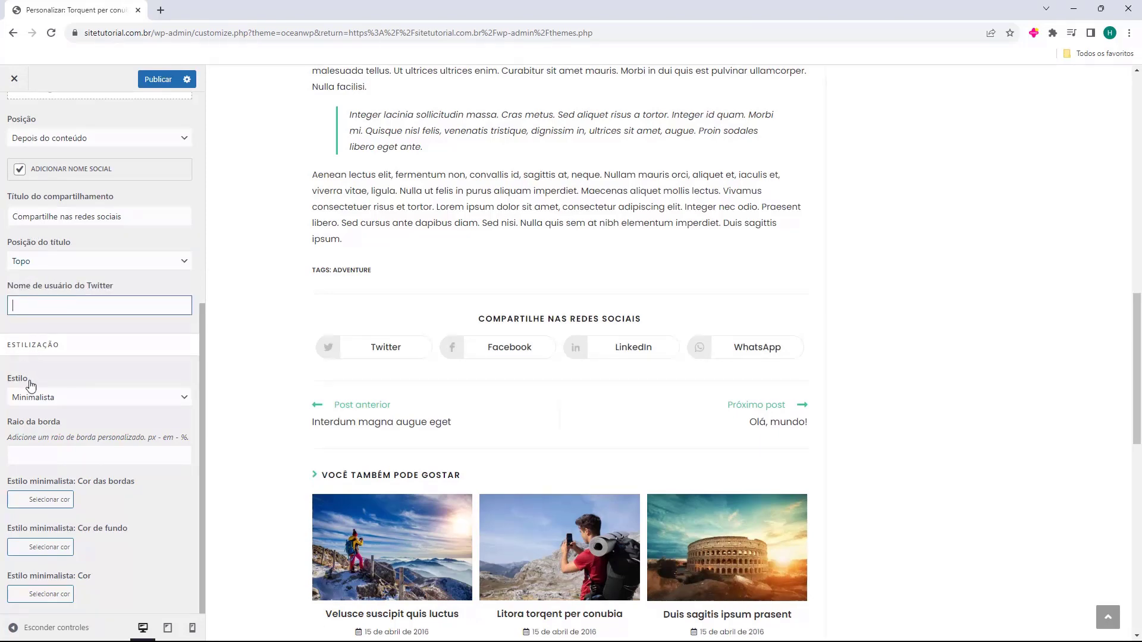
Try Escuro, then set the share buttons' Estilo to Colorido and select the Raio da borda field
click(33, 397)
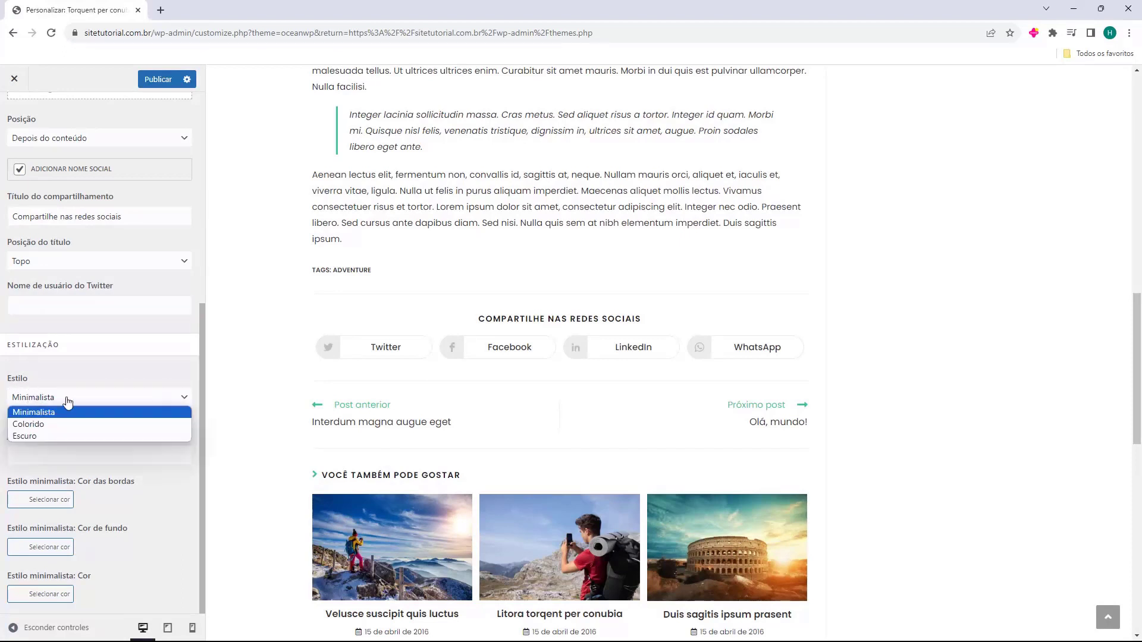
click(52, 426)
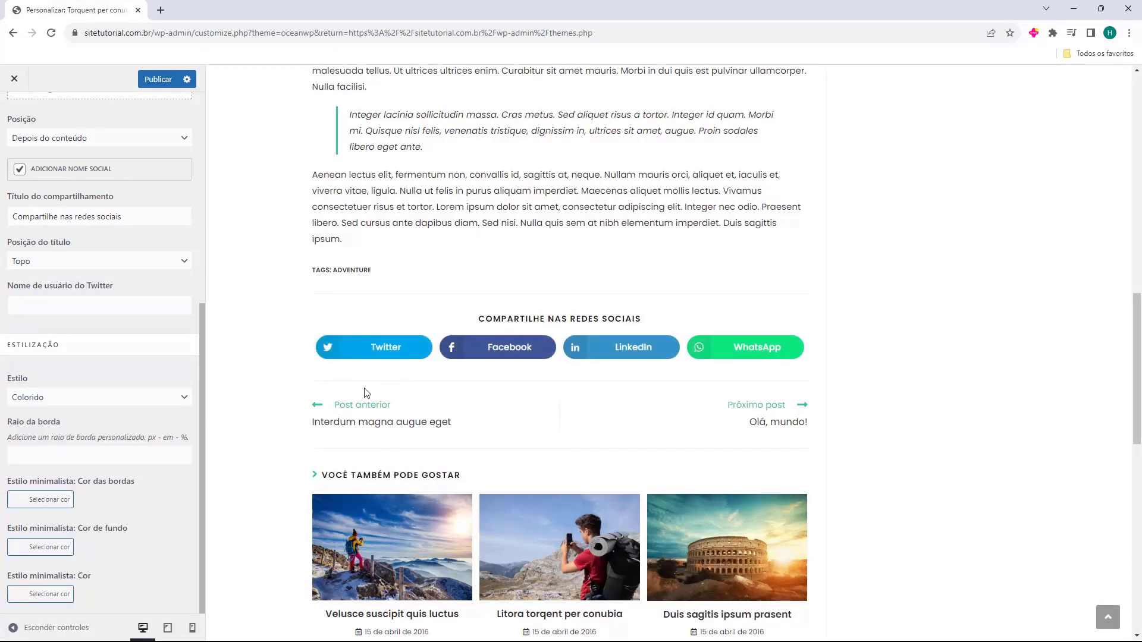
click(110, 397)
click(76, 435)
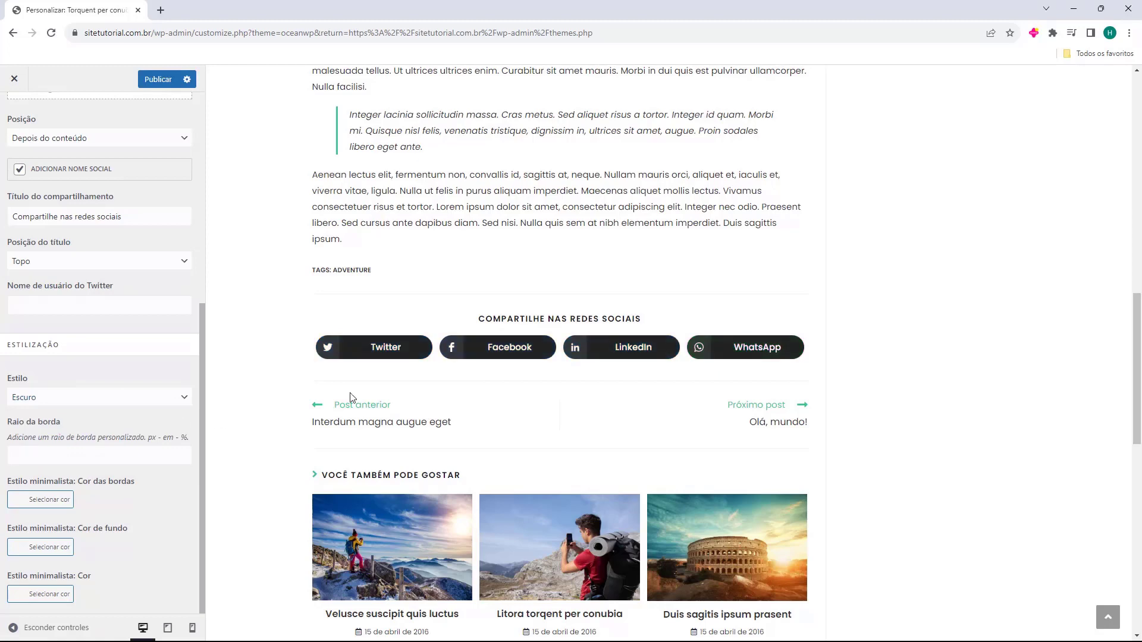
click(116, 401)
click(83, 425)
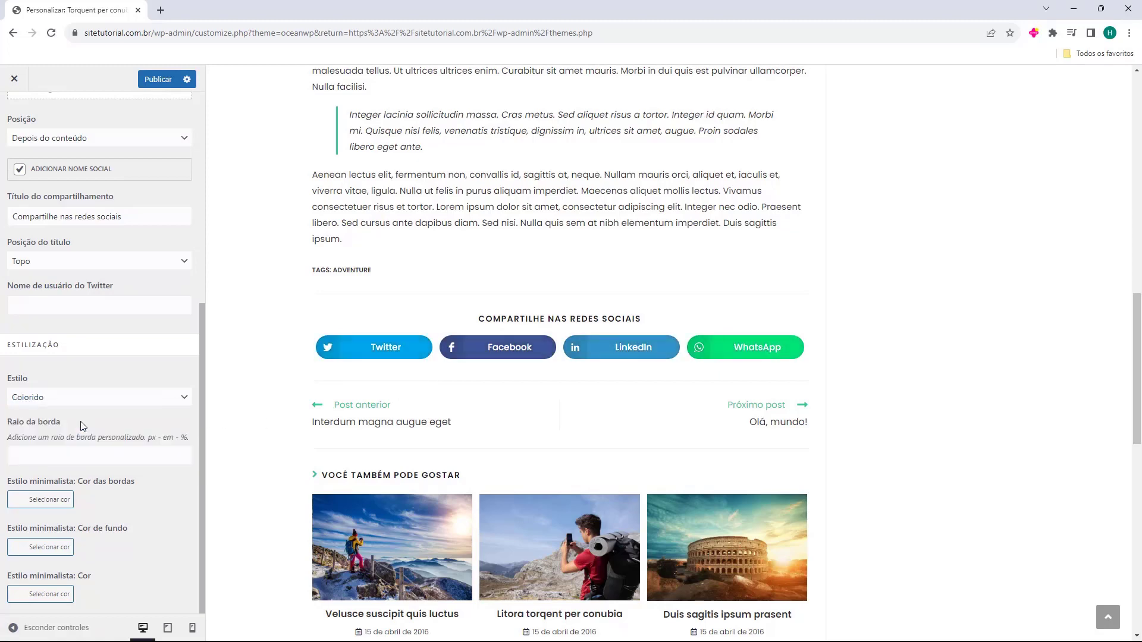
click(36, 453)
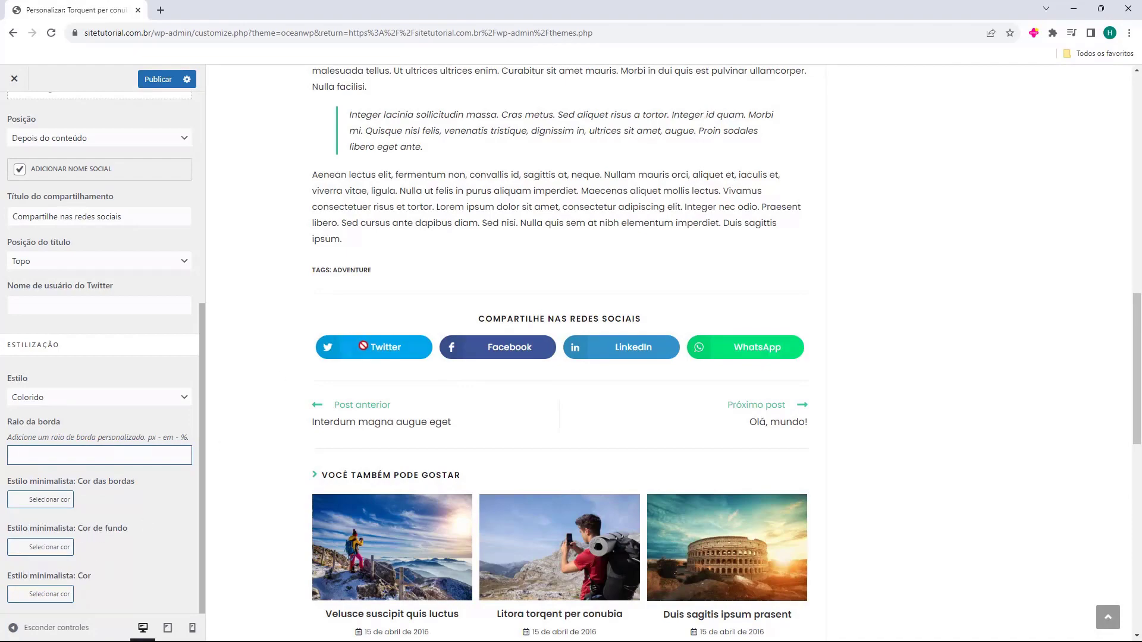
scroll(95, 405, up, 6)
scroll(472, 351, up, 5)
scroll(472, 351, up, 8)
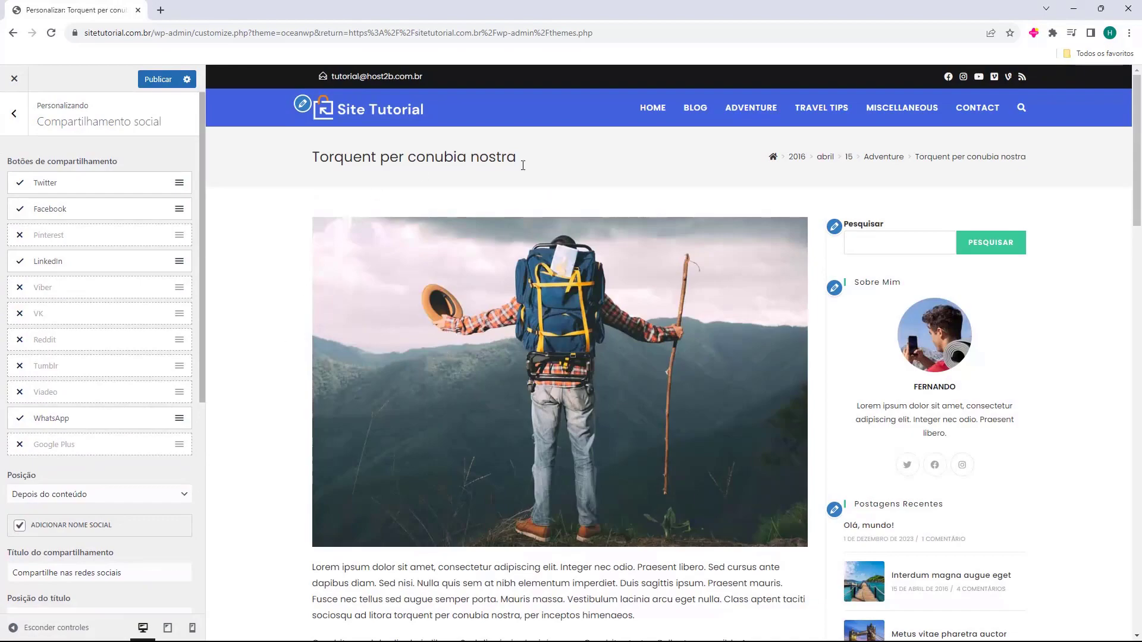
Return to the main Customizer section list and show the Blog archive page in the preview
key(Escape)
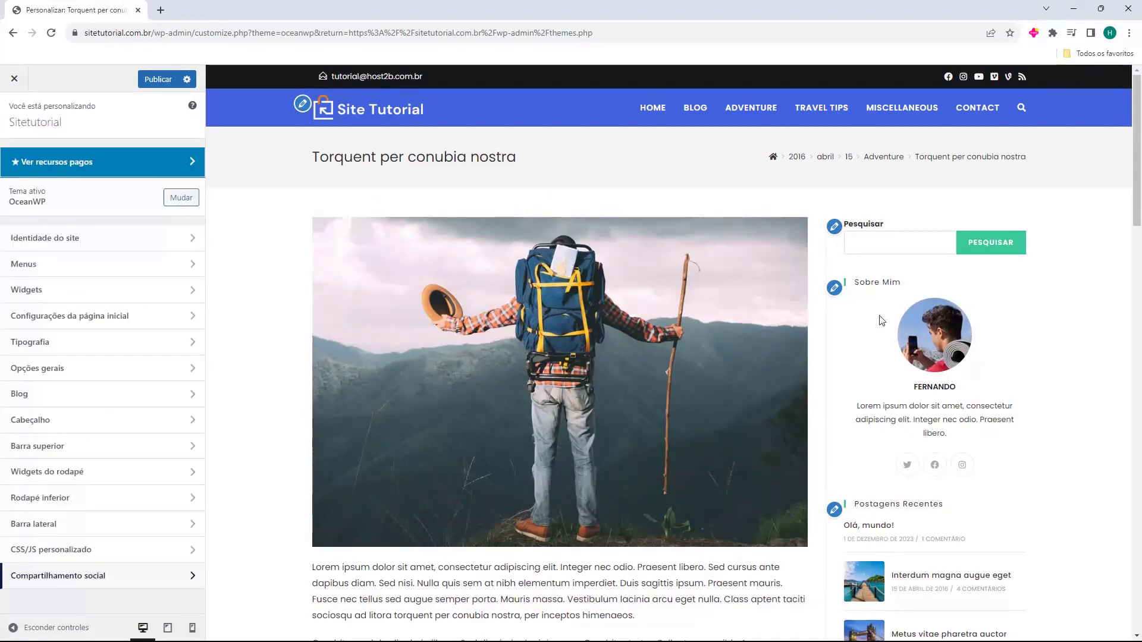
scroll(464, 229, down, 15)
scroll(580, 470, up, 8)
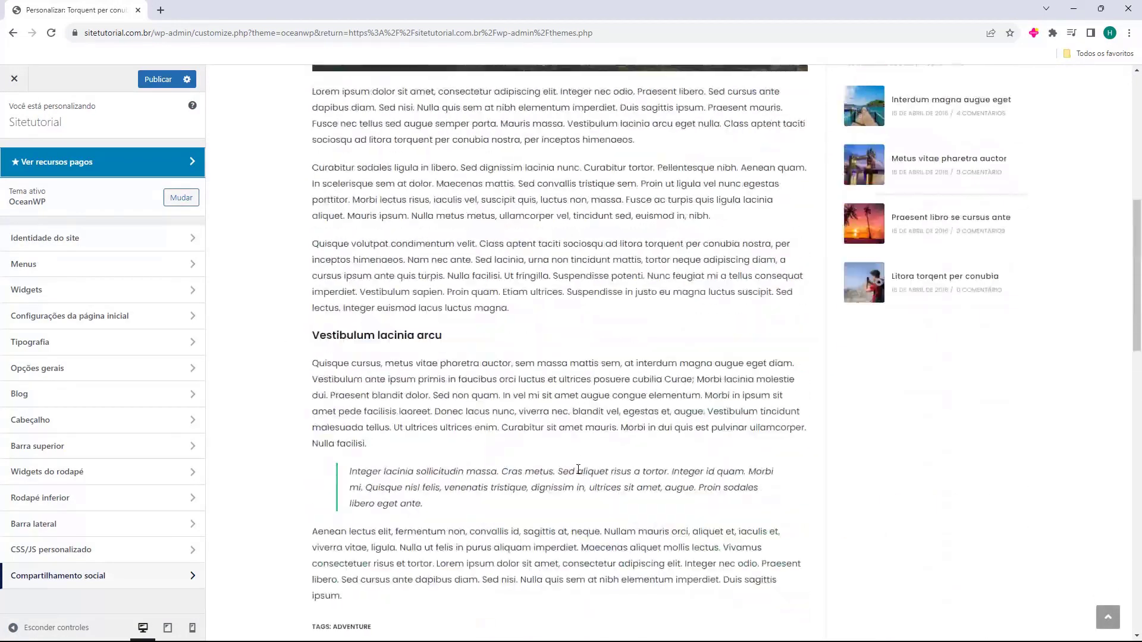
scroll(580, 470, up, 8)
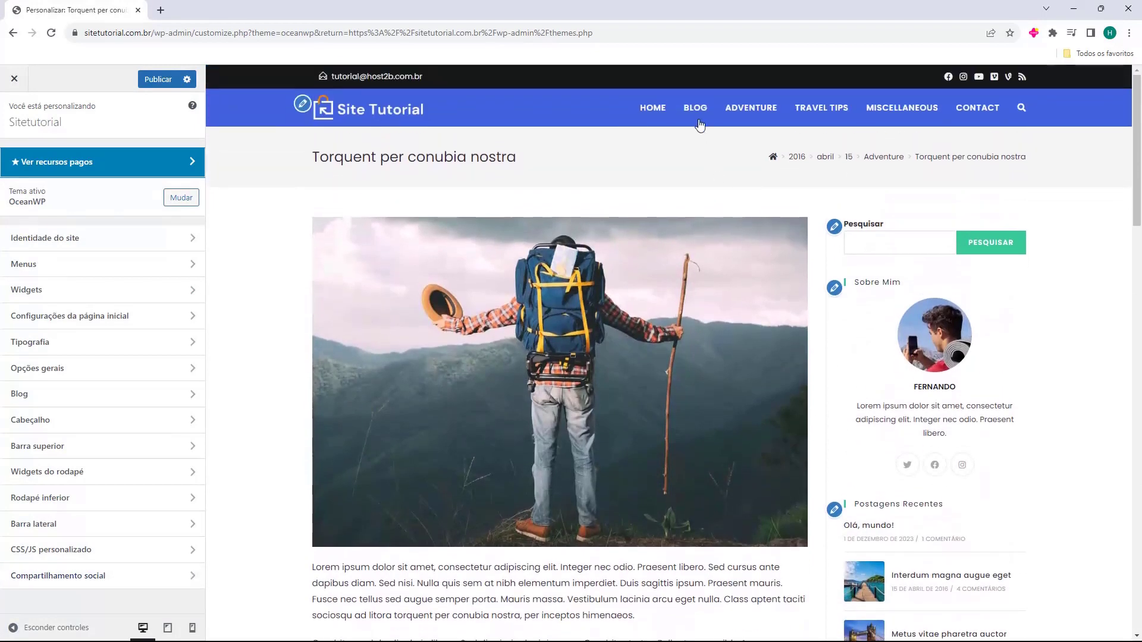
click(696, 107)
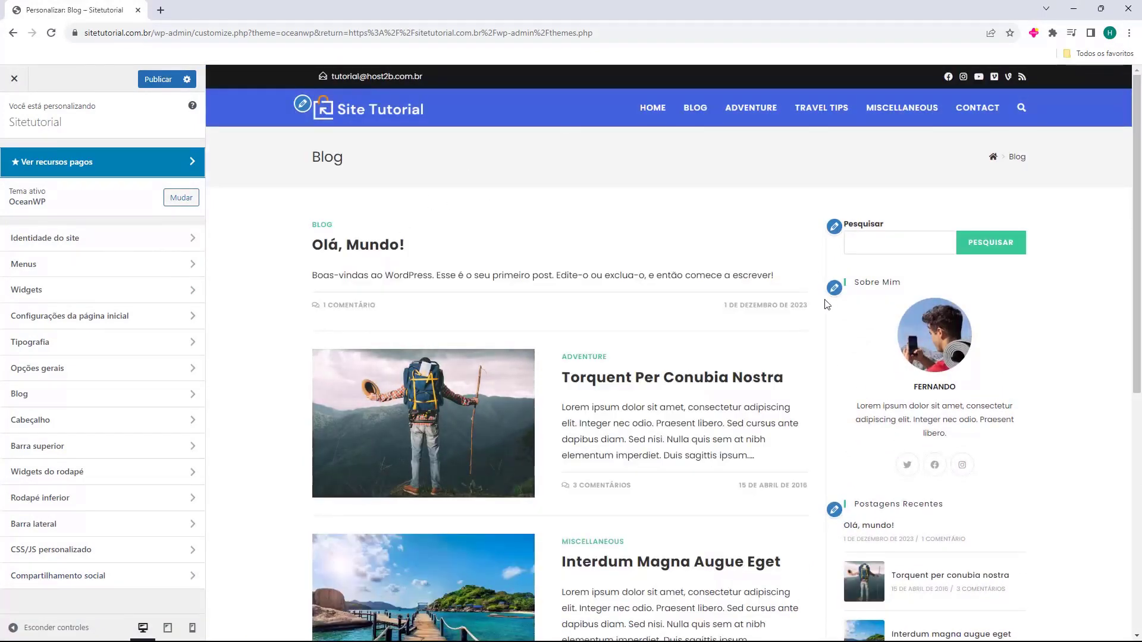
Open the Cabeçalho section of the OceanWP Customizer
scroll(803, 333, down, 8)
scroll(807, 373, up, 8)
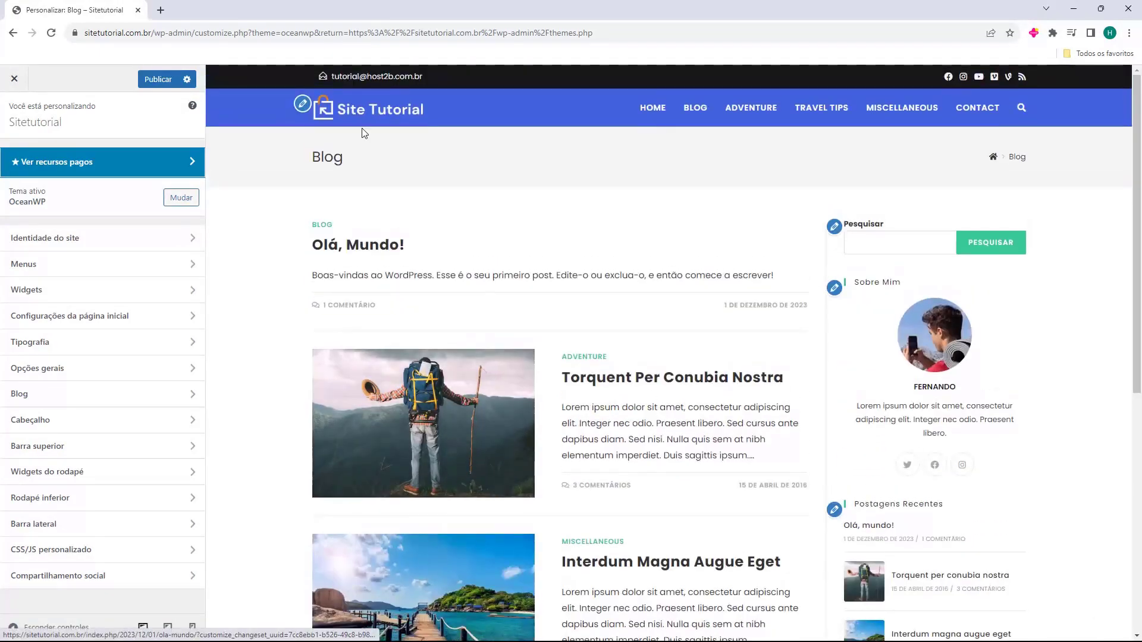
scroll(679, 476, down, 7)
scroll(683, 519, up, 7)
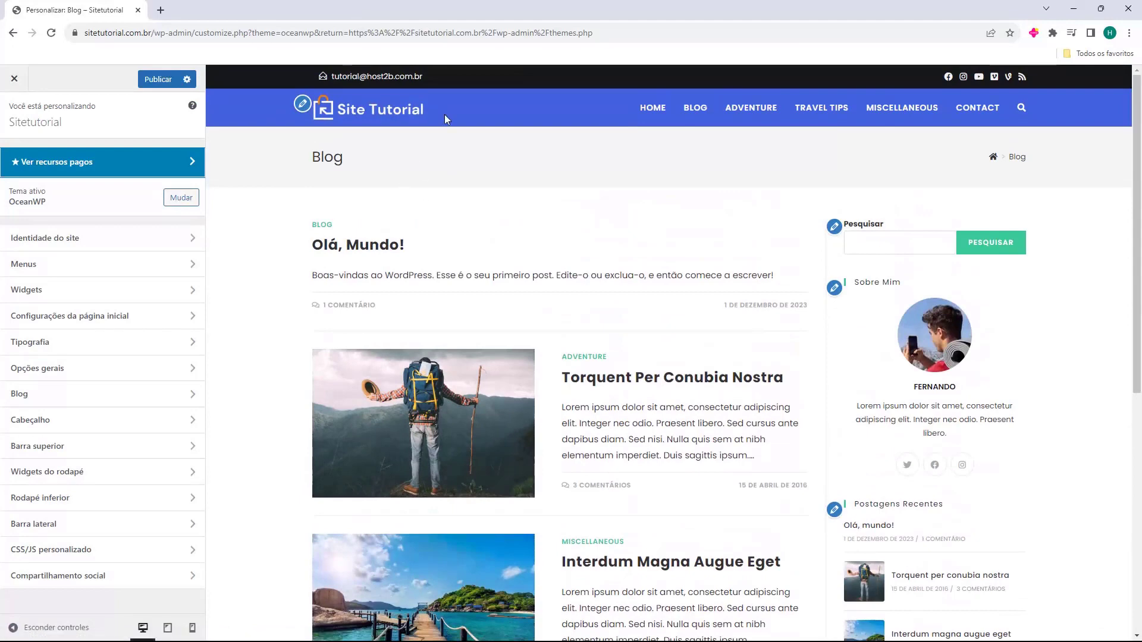
click(184, 420)
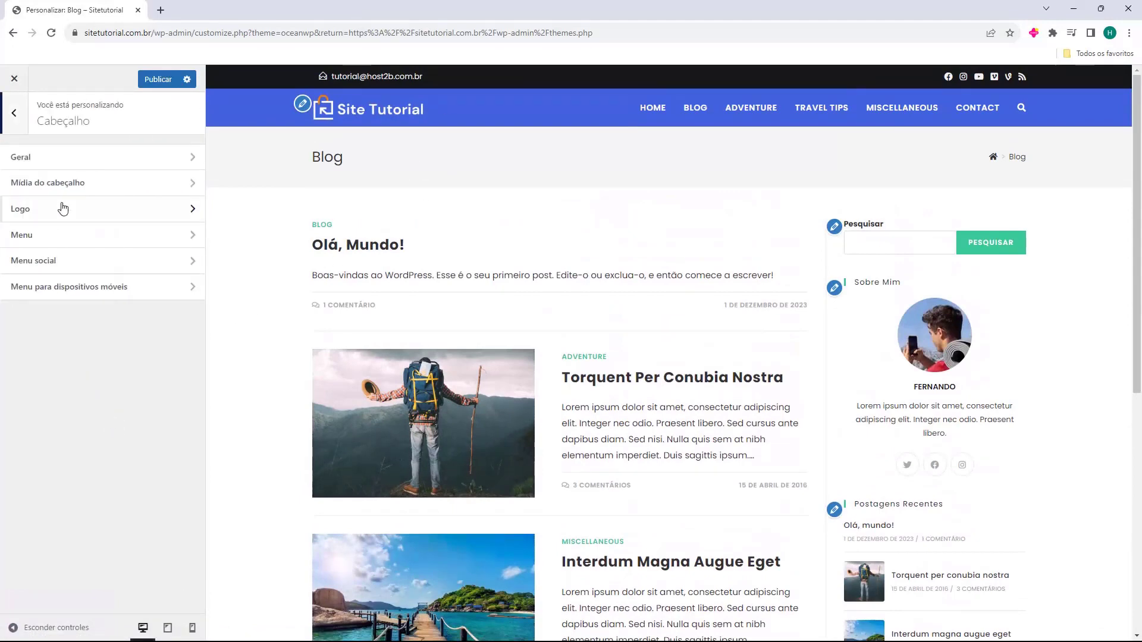
Set Cabeçalho > Geral top and bottom padding to 15 px, then preview the HOME page
click(65, 159)
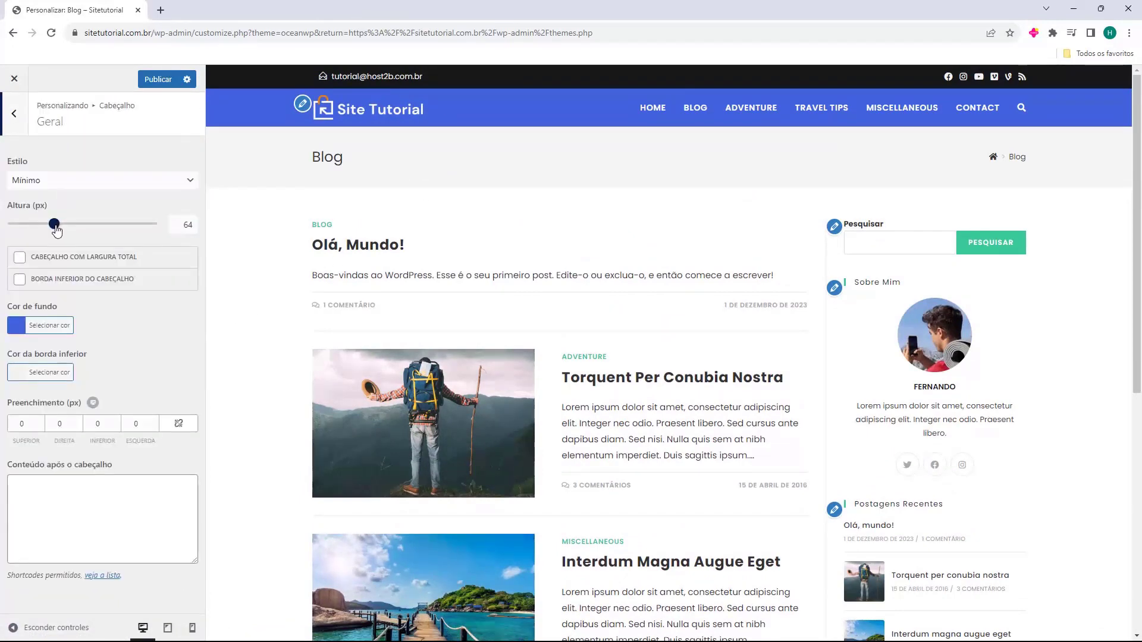
click(39, 422)
click(40, 422)
click(40, 422)
click(40, 422)
click(40, 422)
click(116, 421)
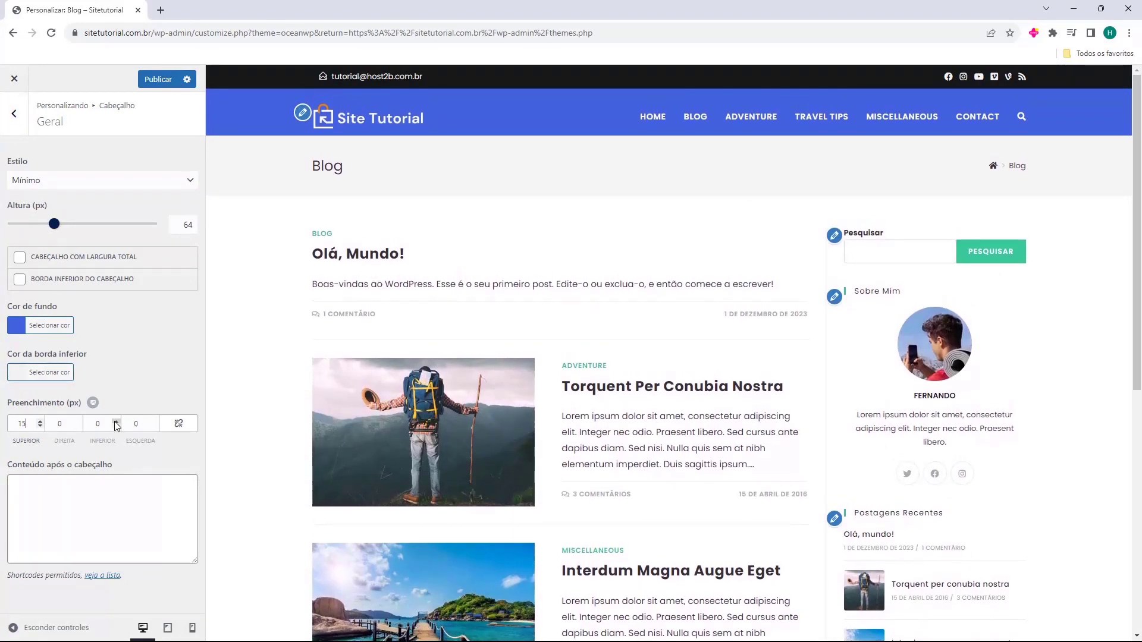
click(117, 426)
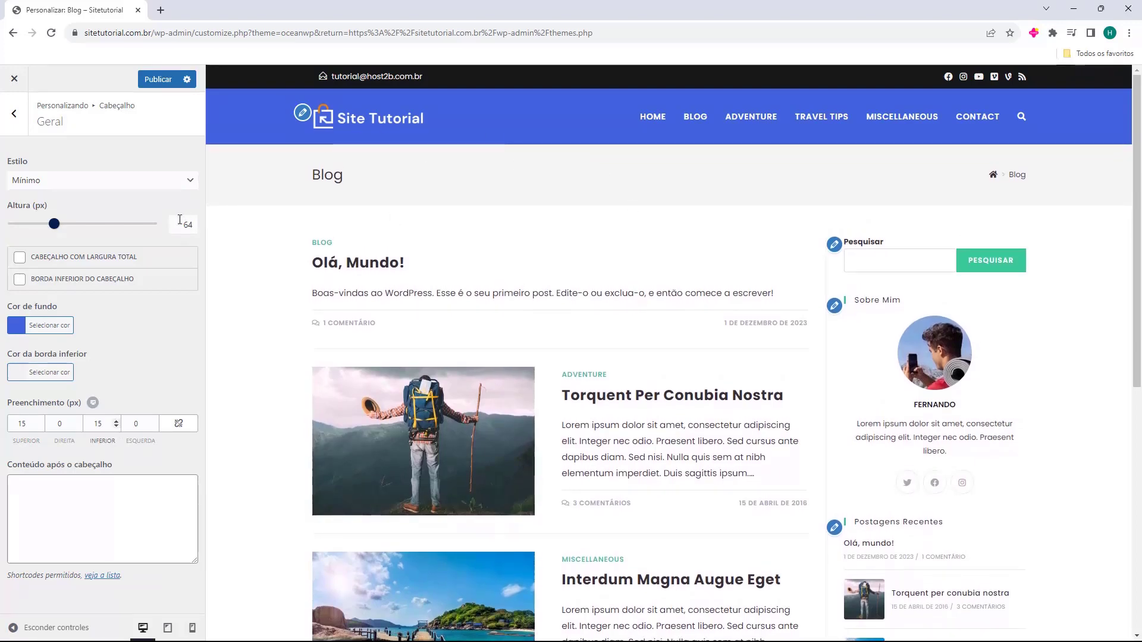
click(14, 113)
click(665, 131)
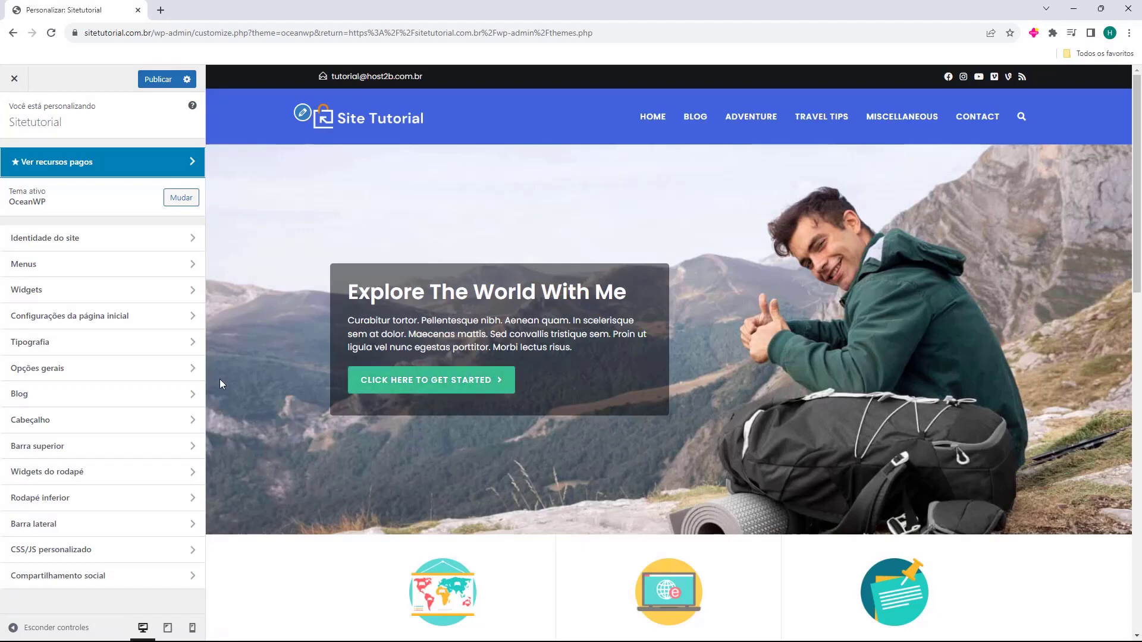
Publish the customization changes, exit the Customizer, and open the live site in a new tab
click(152, 87)
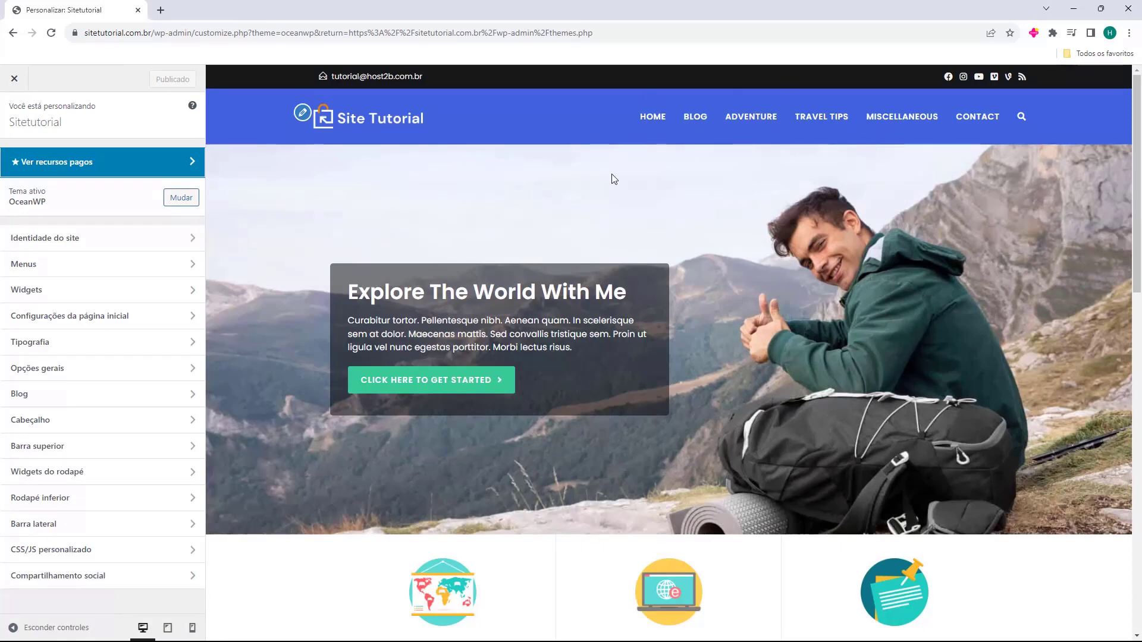
click(15, 80)
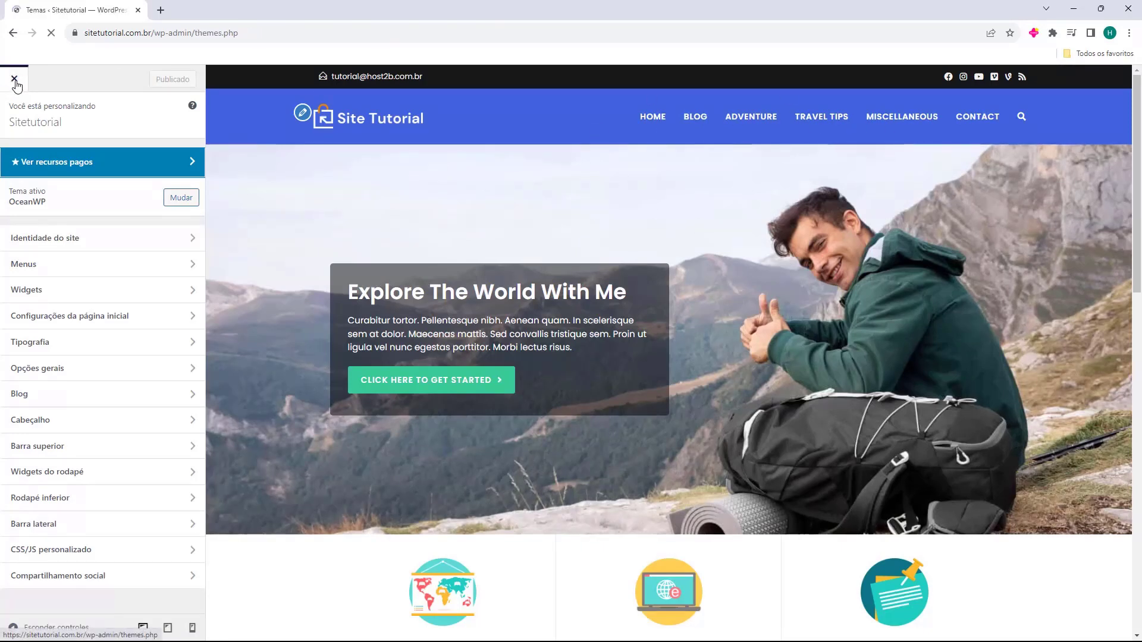
click(49, 81)
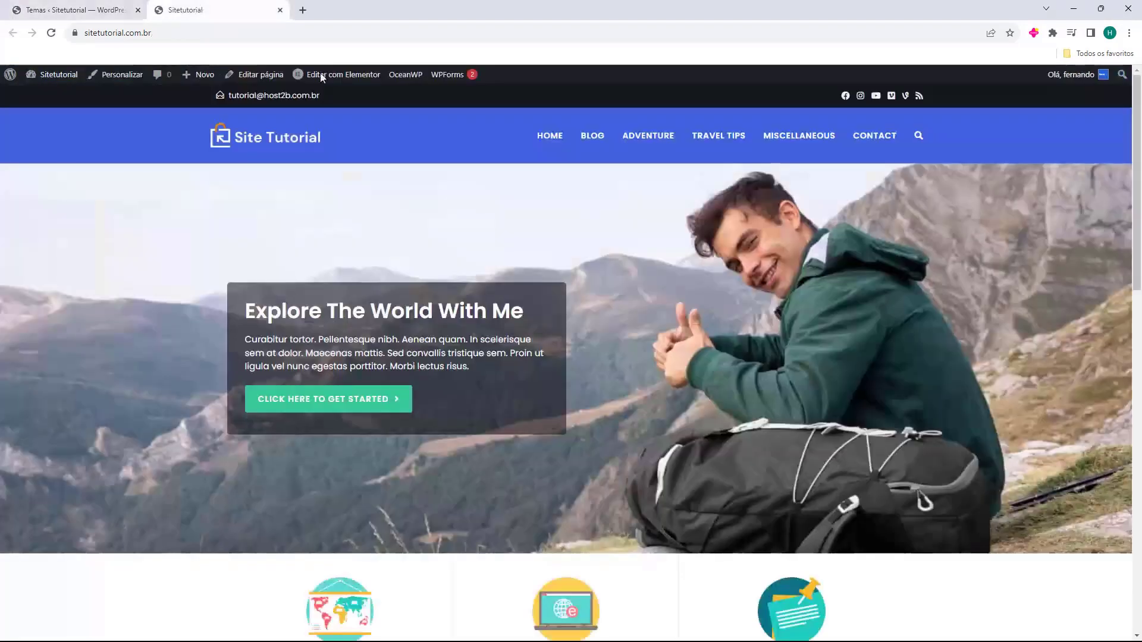
Review the live homepage, follow SEE MORE ON THE BLOG to the Blog page, then close the tab
scroll(321, 160, down, 15)
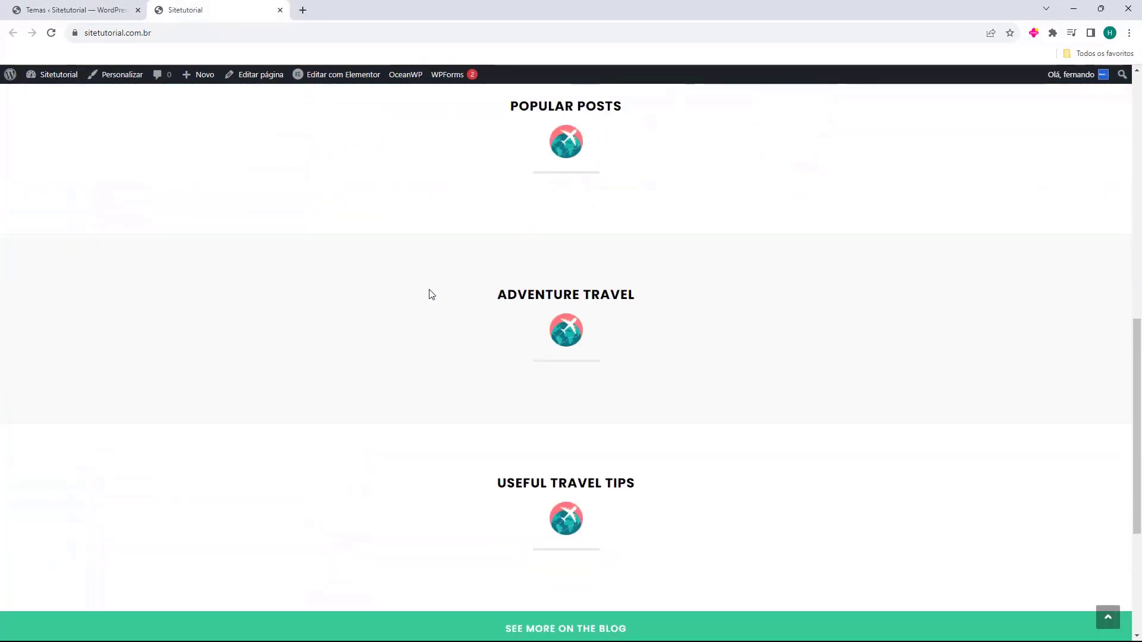
scroll(569, 486, up, 15)
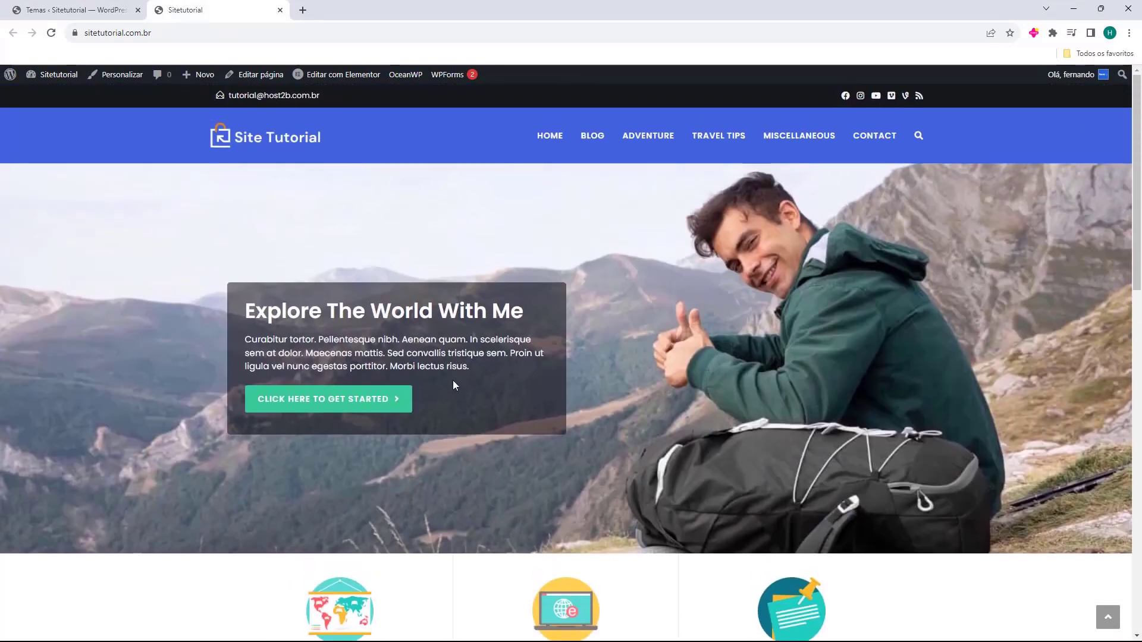
scroll(513, 399, down, 15)
click(512, 381)
scroll(555, 517, up, 15)
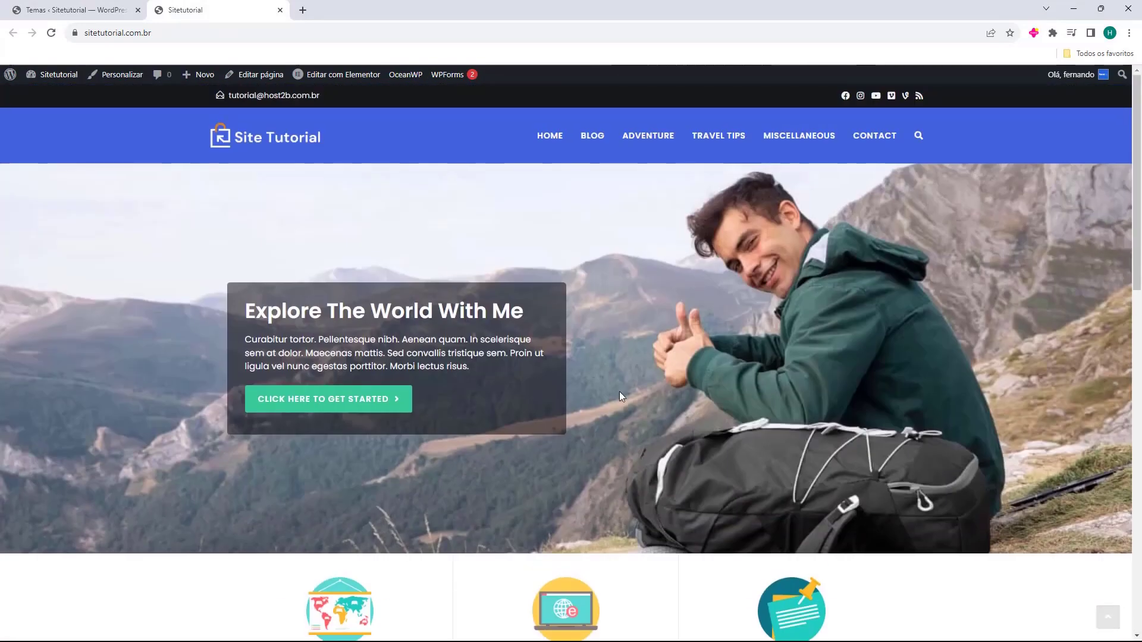
scroll(454, 224, down, 8)
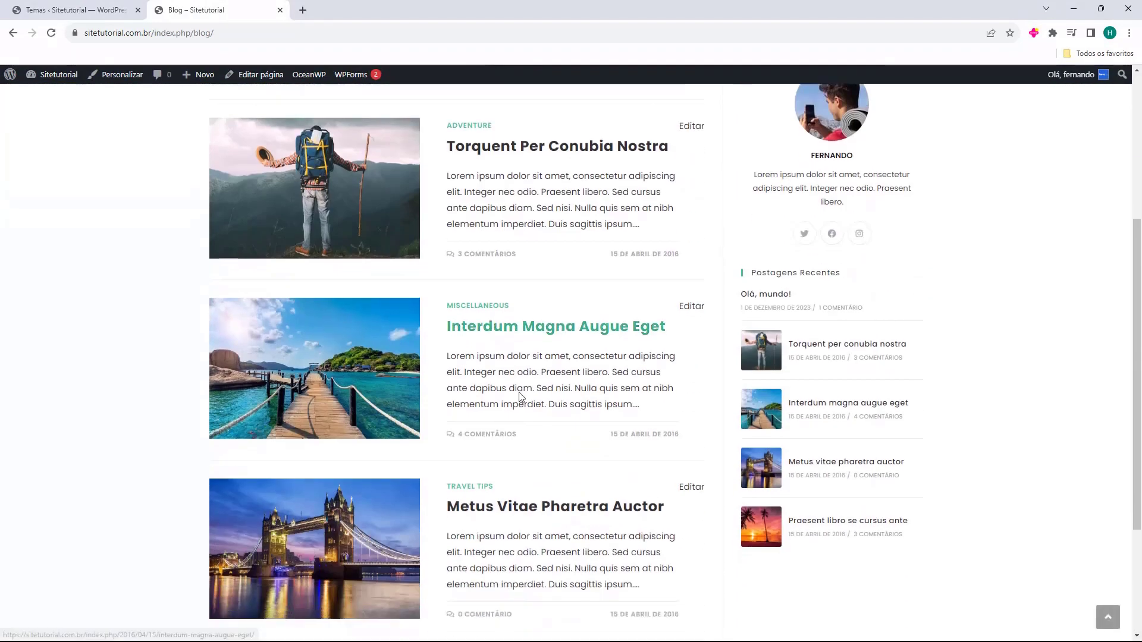
scroll(440, 497, up, 15)
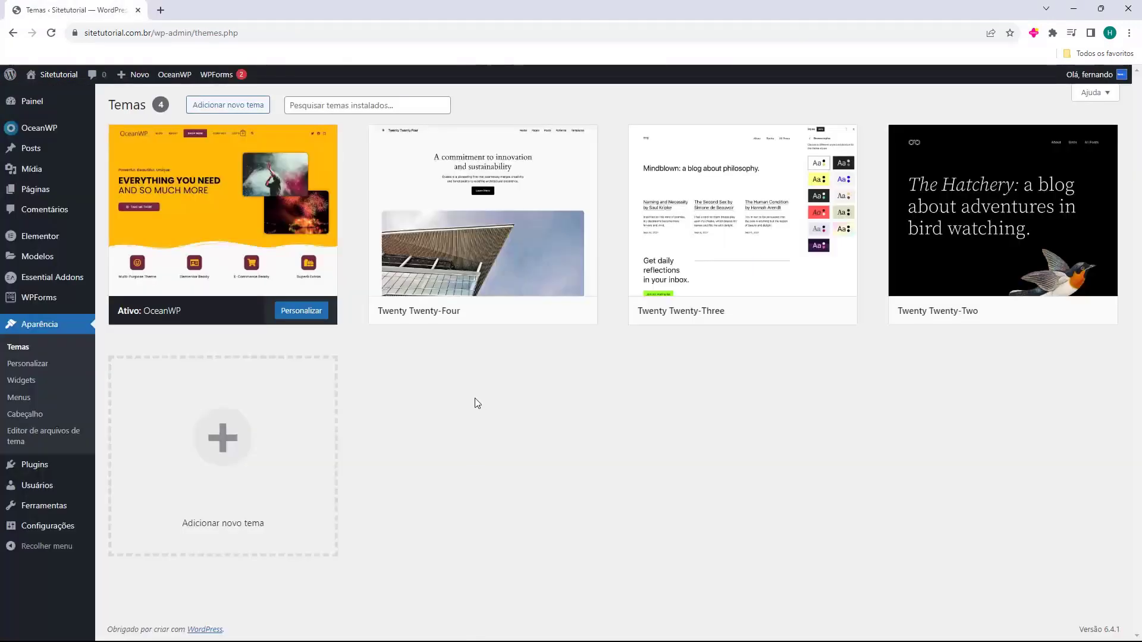
middle_click(223, 10)
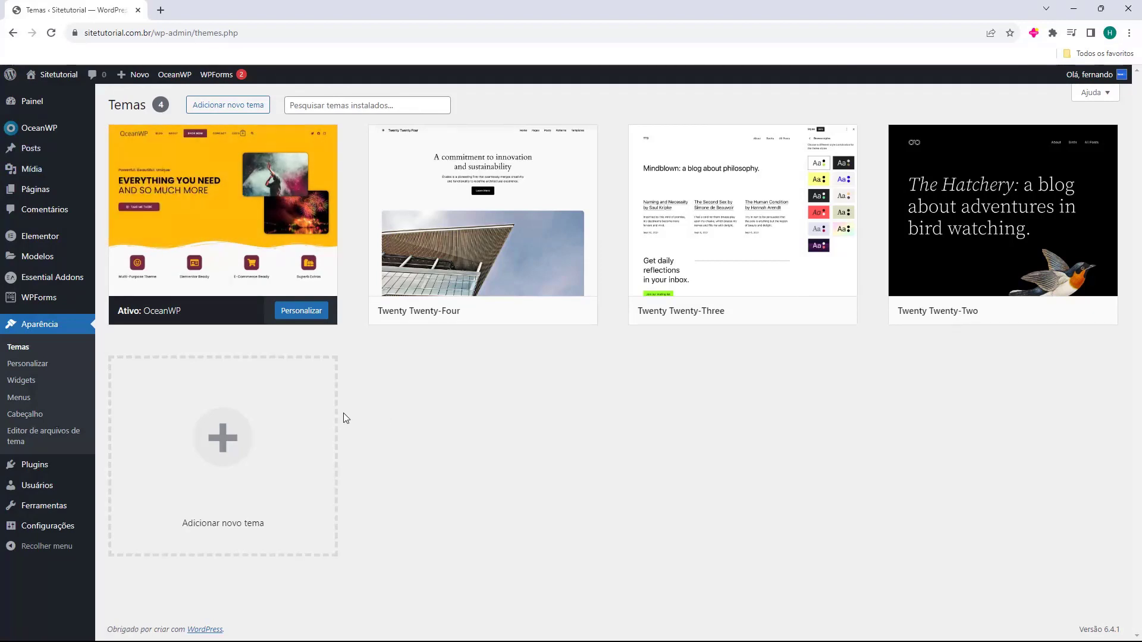
Open the Posts list and look over the 13 published posts
mouse_move(33, 156)
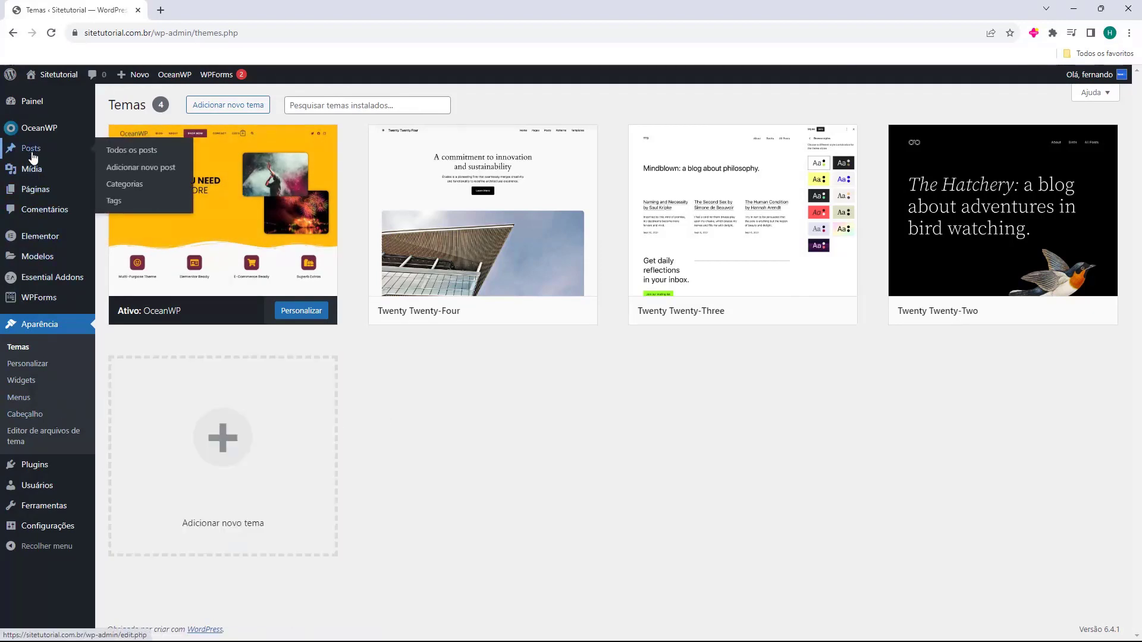
click(30, 153)
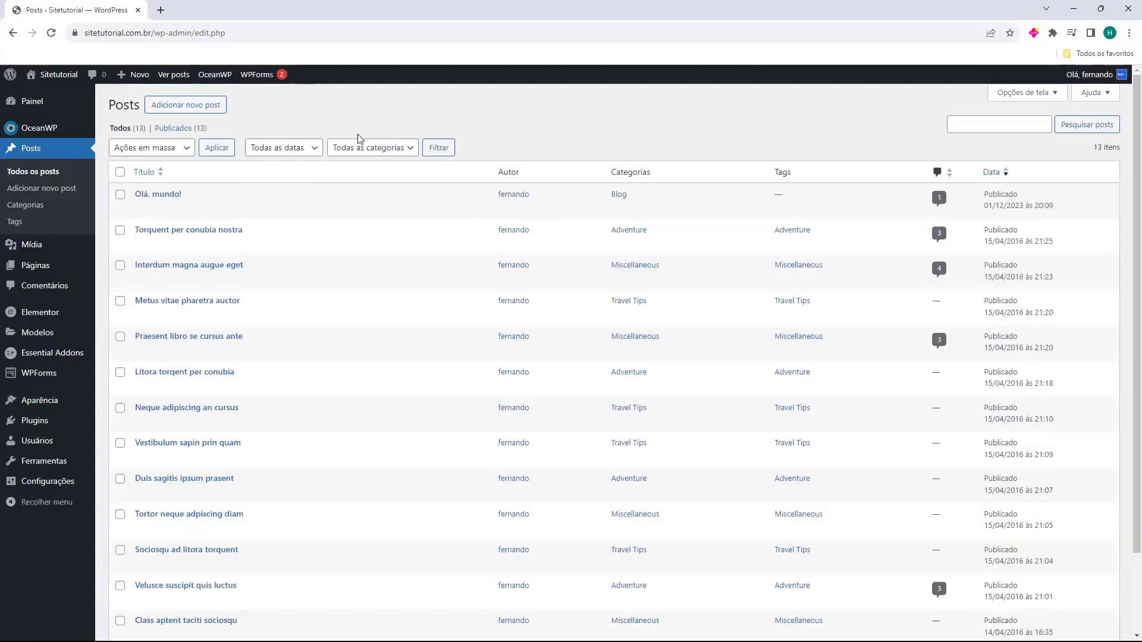
scroll(319, 179, down, 2)
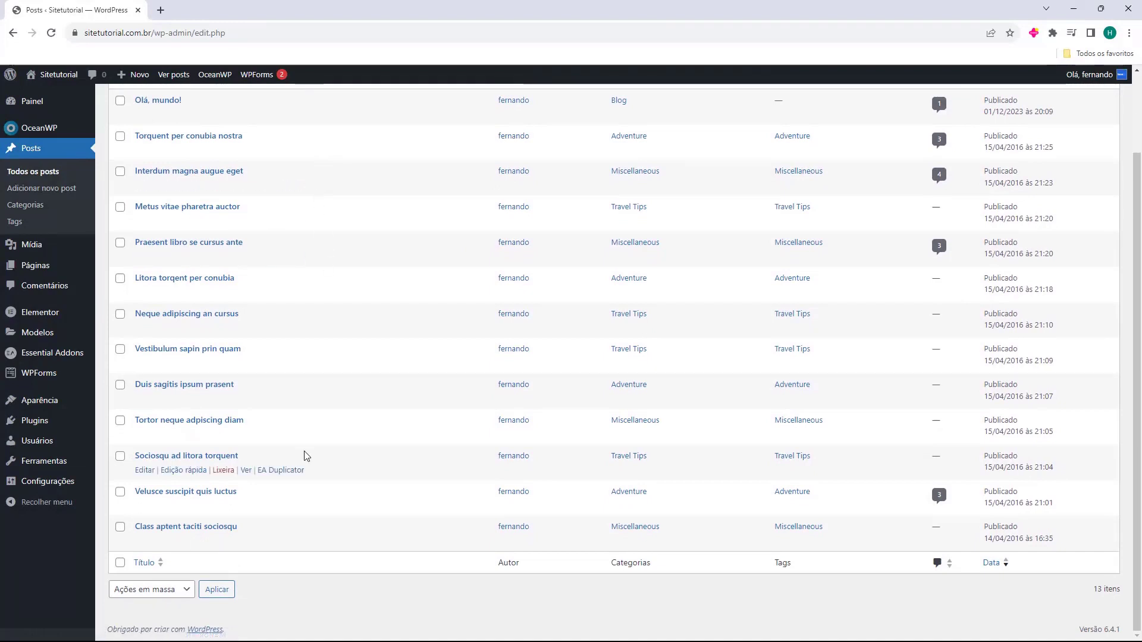
scroll(345, 578, up, 2)
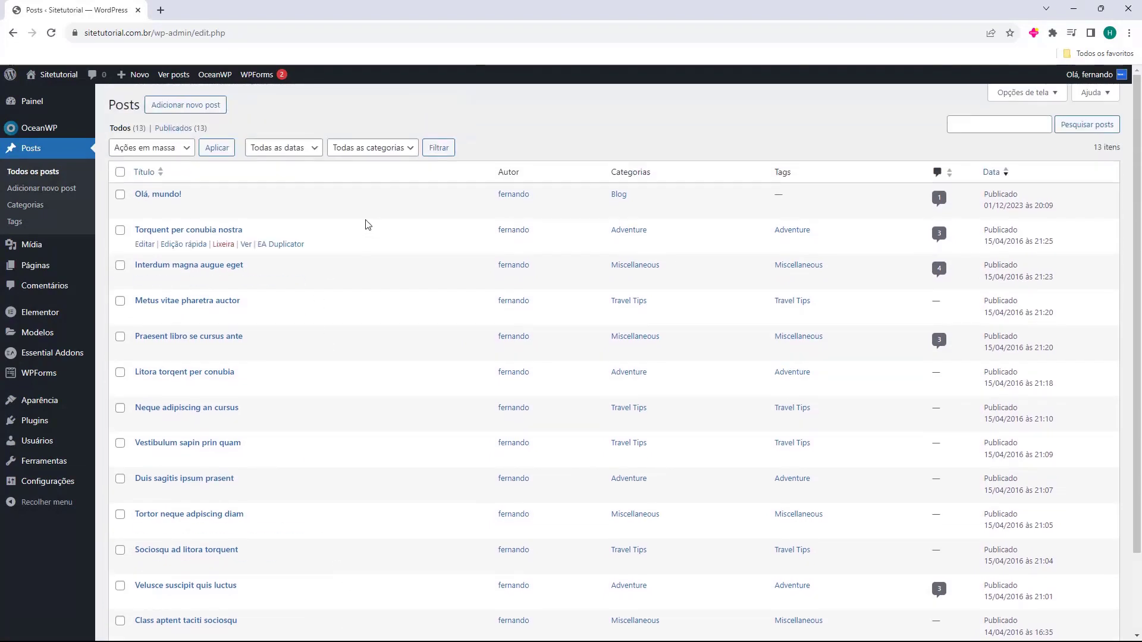
scroll(395, 389, down, 2)
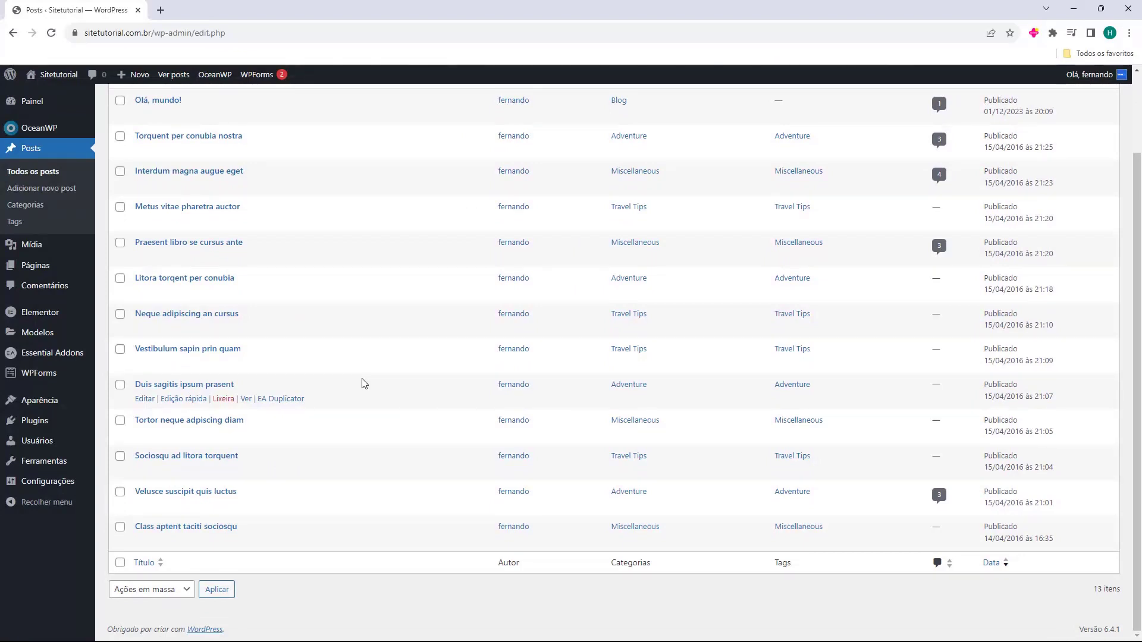
scroll(357, 380, up, 3)
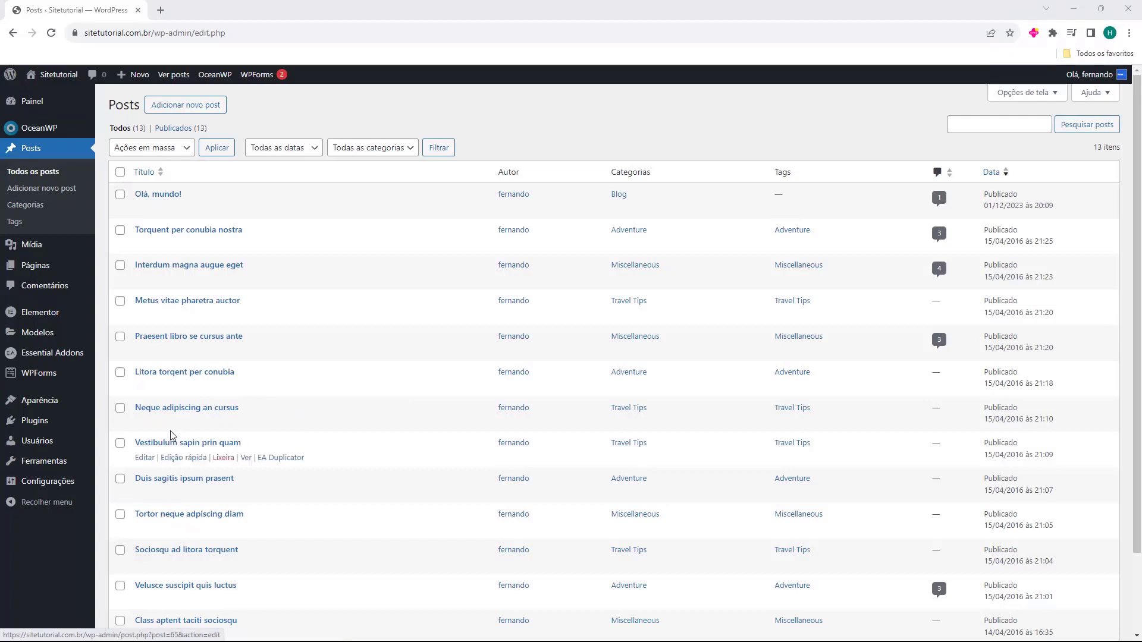
Start a new blog post via 'Adicionar novo post'
double_click(111, 105)
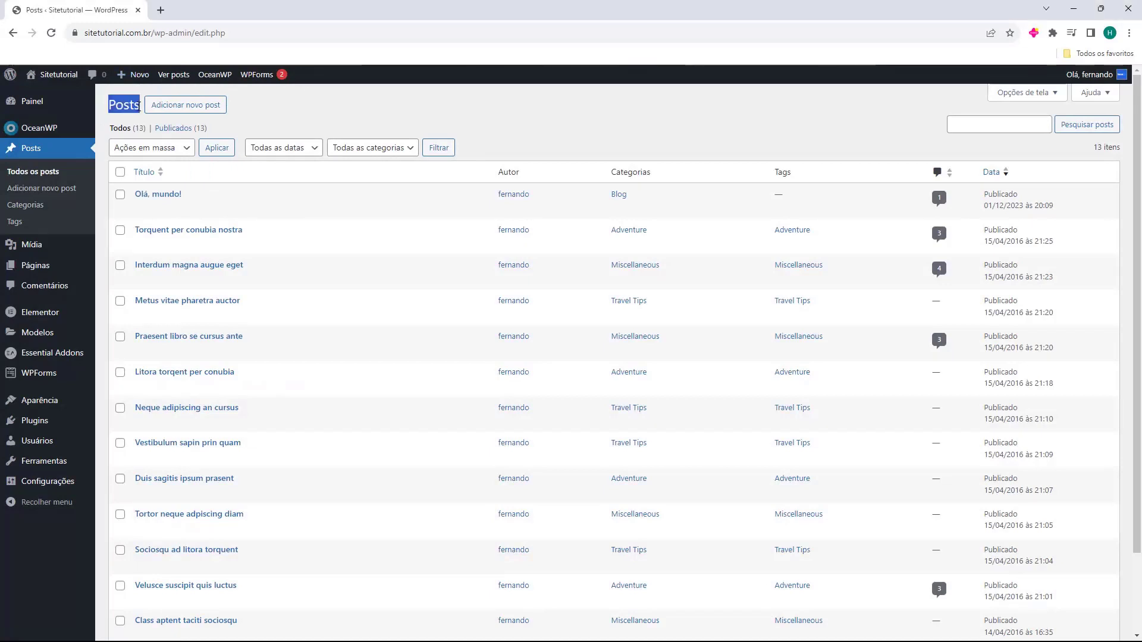
click(111, 106)
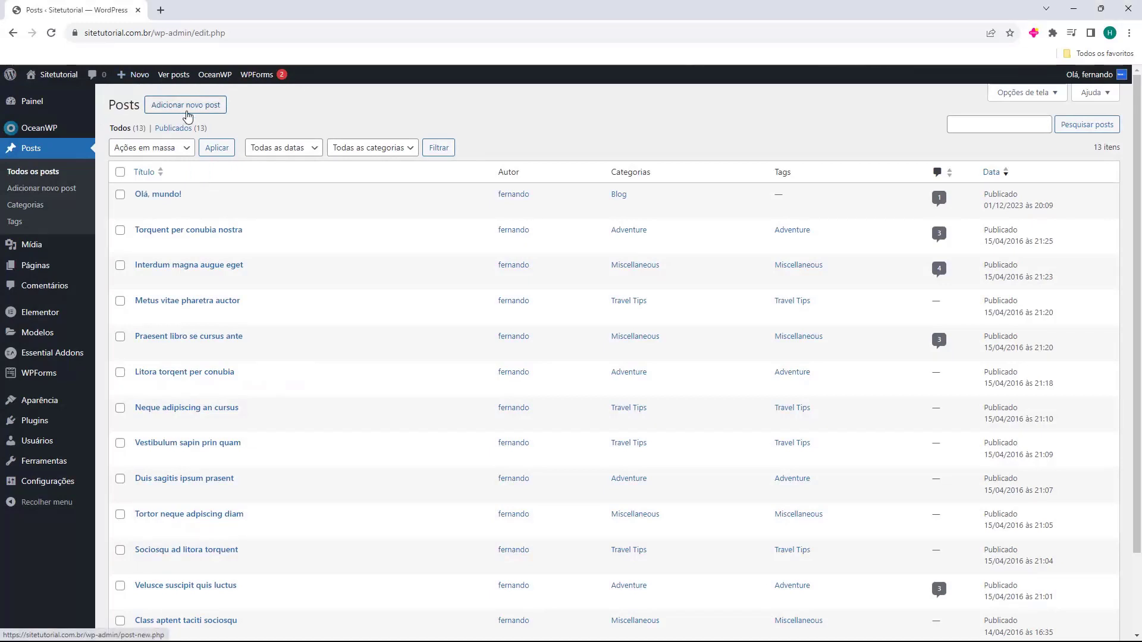
click(184, 116)
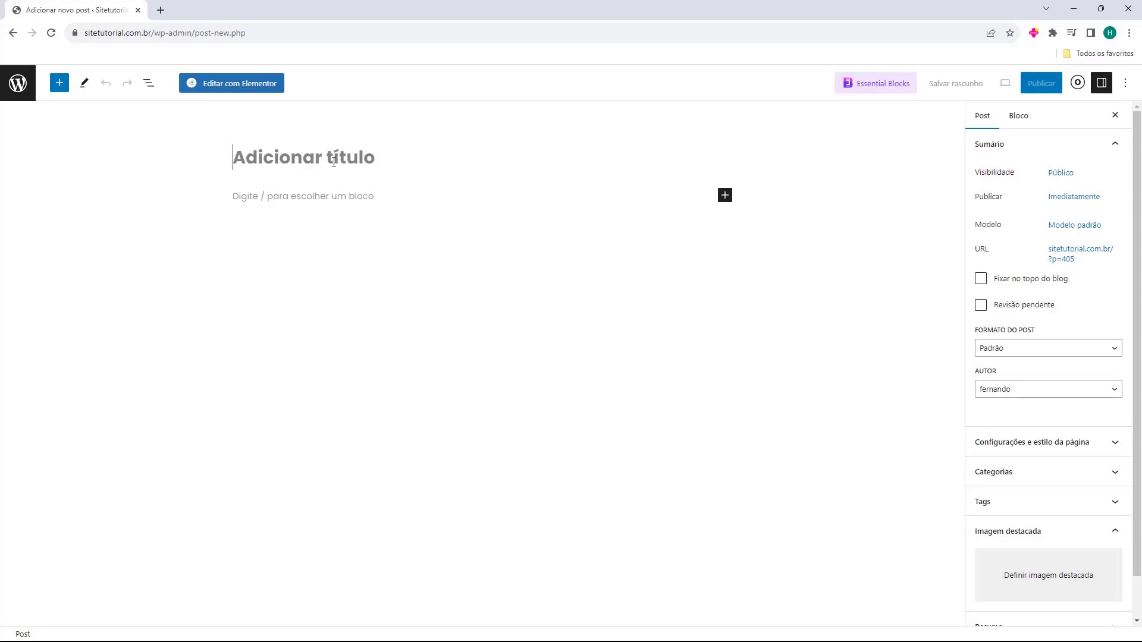
Title the post 'Como criar um Blog no WordPress' and move into the empty body paragraph
text(Como criar um Blog no WordPress)
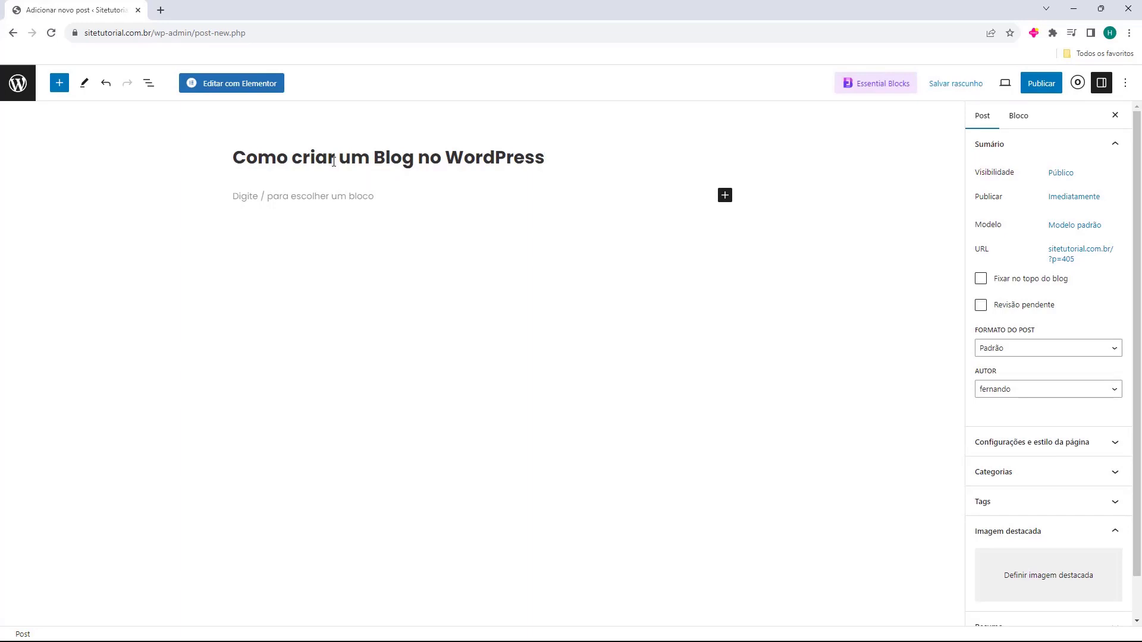
click(230, 201)
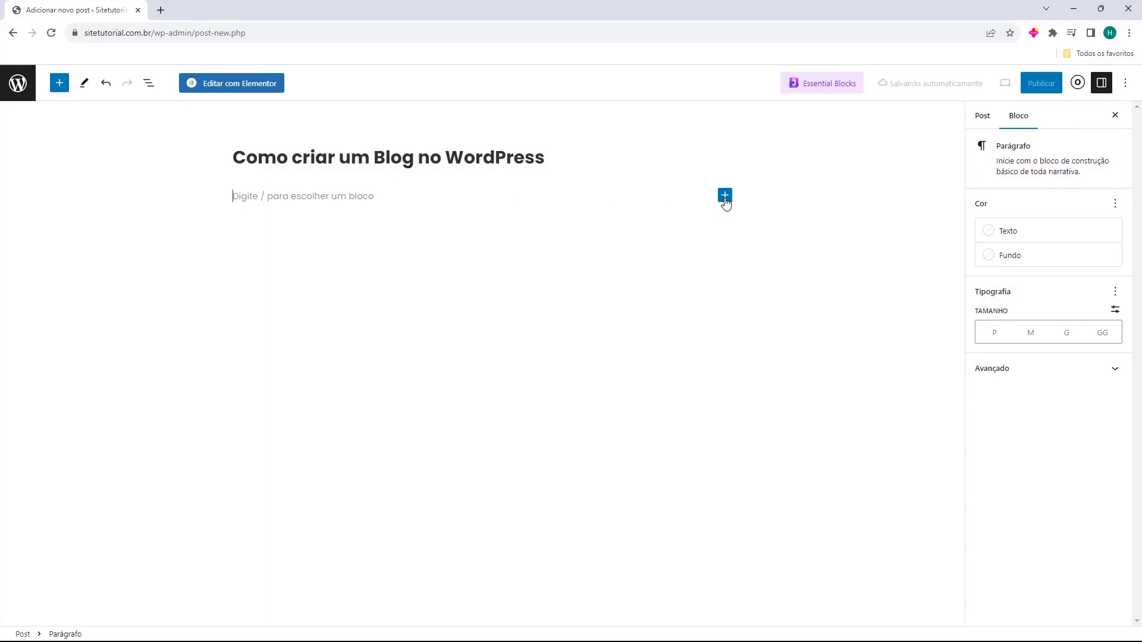
click(725, 196)
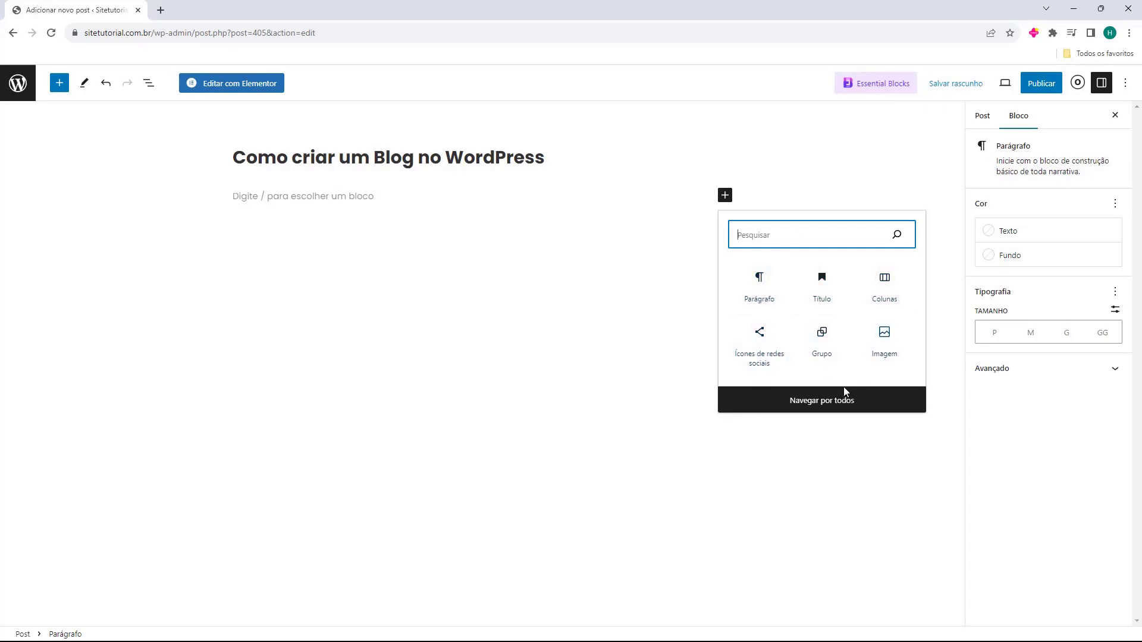
click(820, 407)
scroll(113, 321, down, 15)
scroll(145, 387, up, 10)
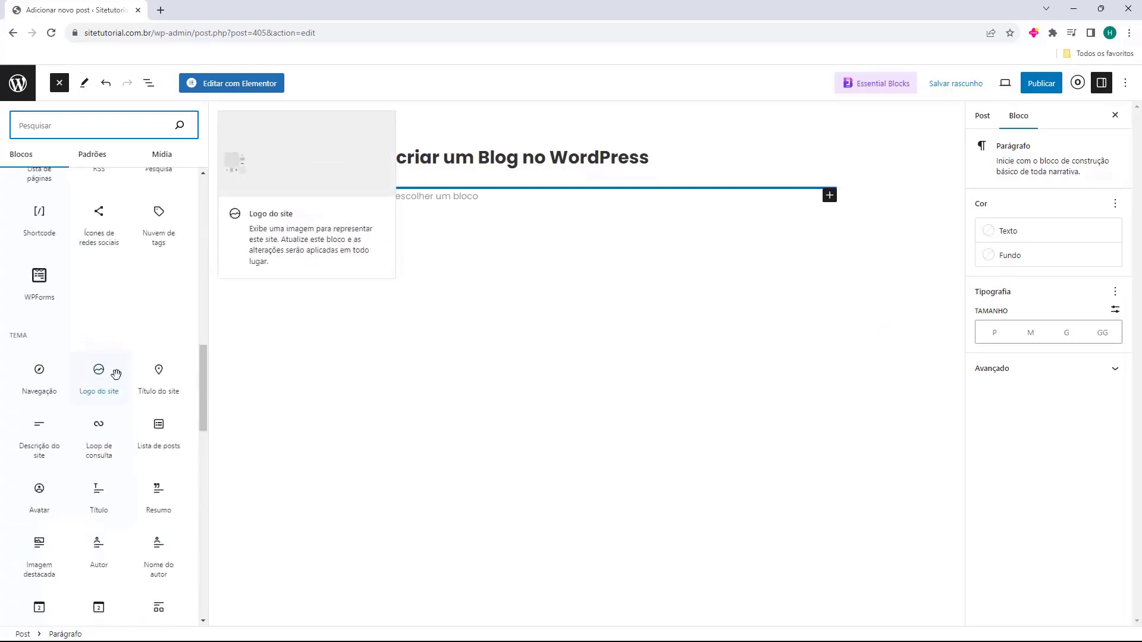
click(512, 377)
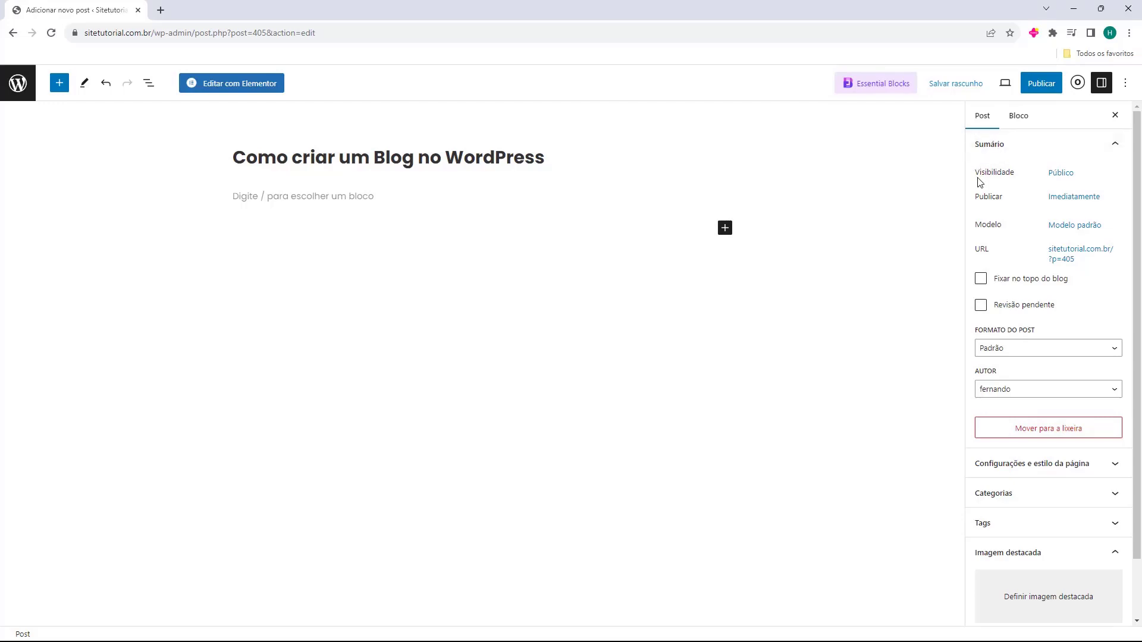
Review the post's visibility options, backing out of making it private
click(1058, 176)
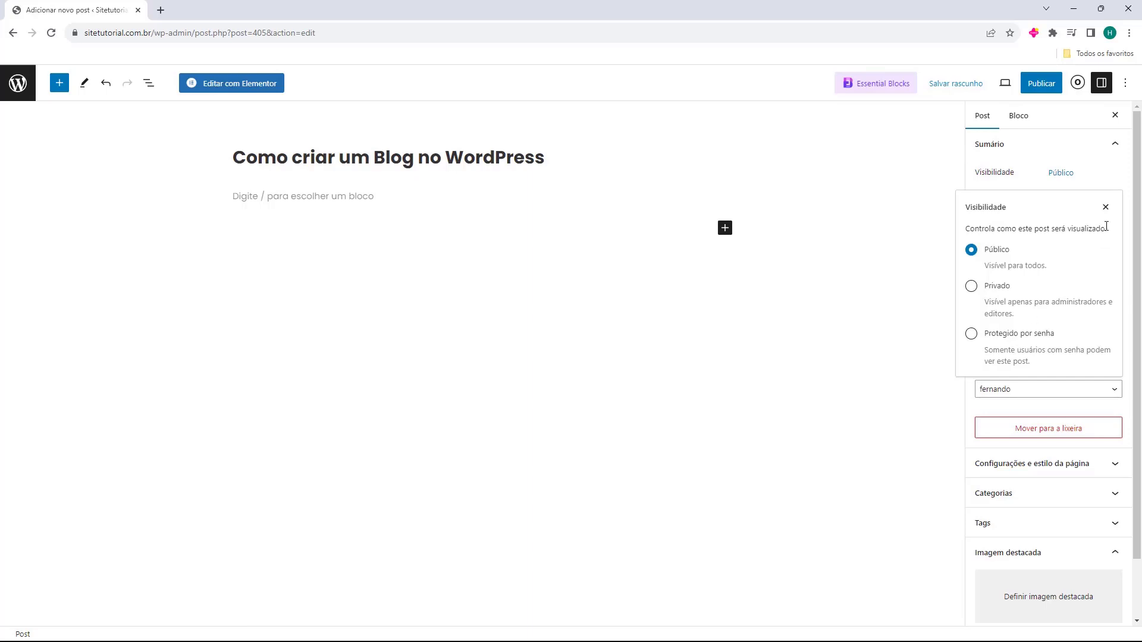
click(1105, 208)
click(1062, 172)
click(971, 286)
click(597, 370)
click(1105, 208)
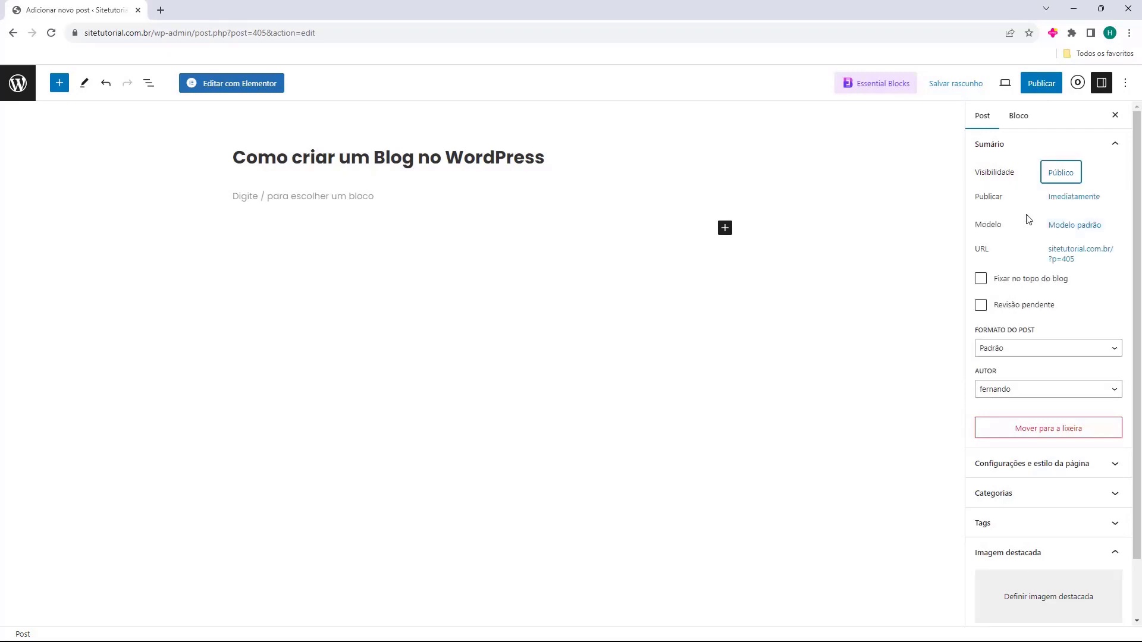
drag(976, 197, 1011, 234)
click(982, 199)
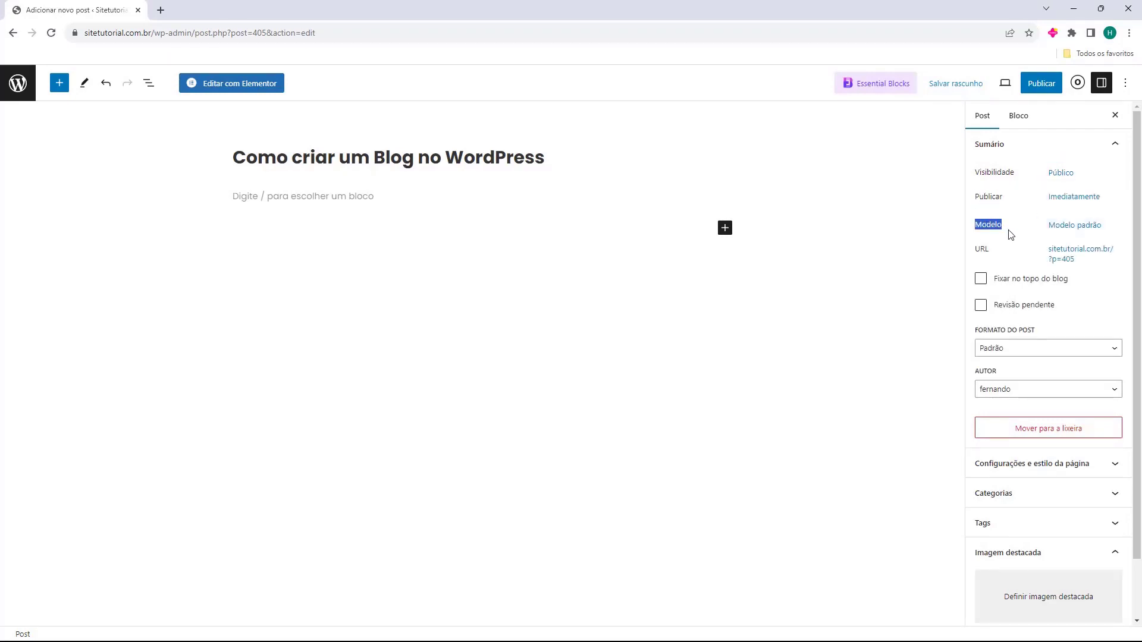
Check the template list keeping the default, and toggle sticky and pending review back off
click(1059, 228)
click(1019, 313)
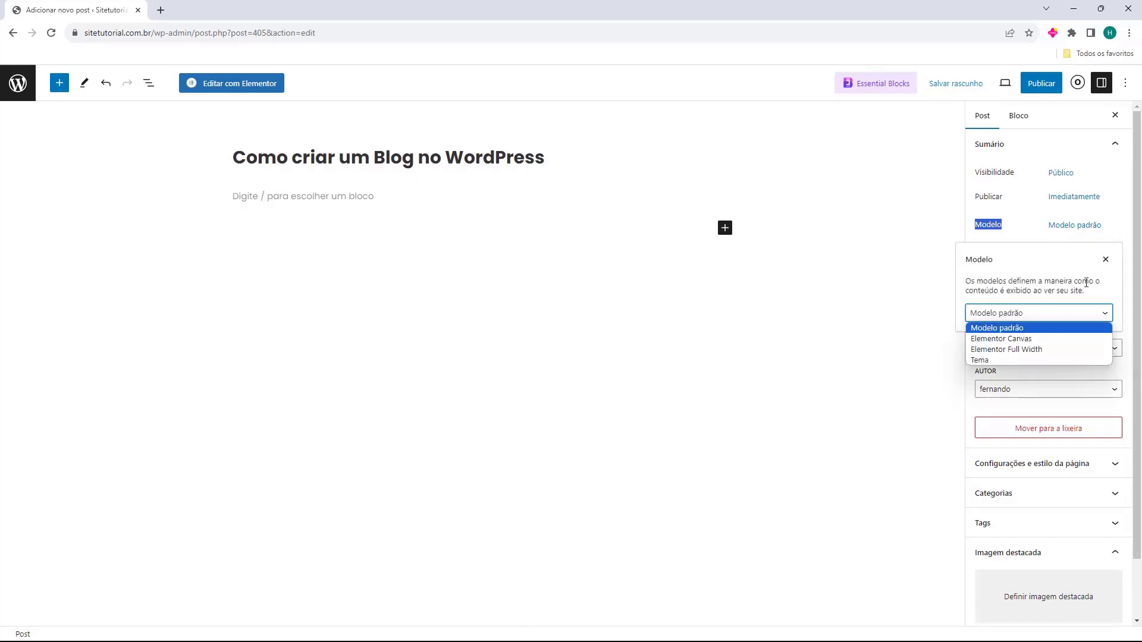
click(1105, 260)
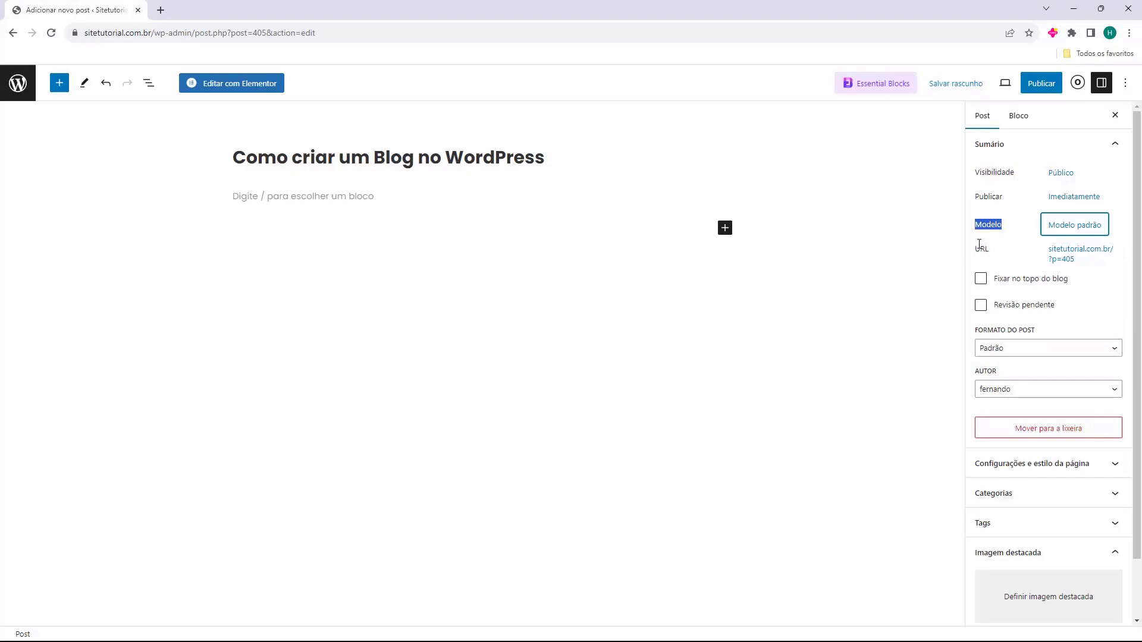
click(974, 260)
click(980, 279)
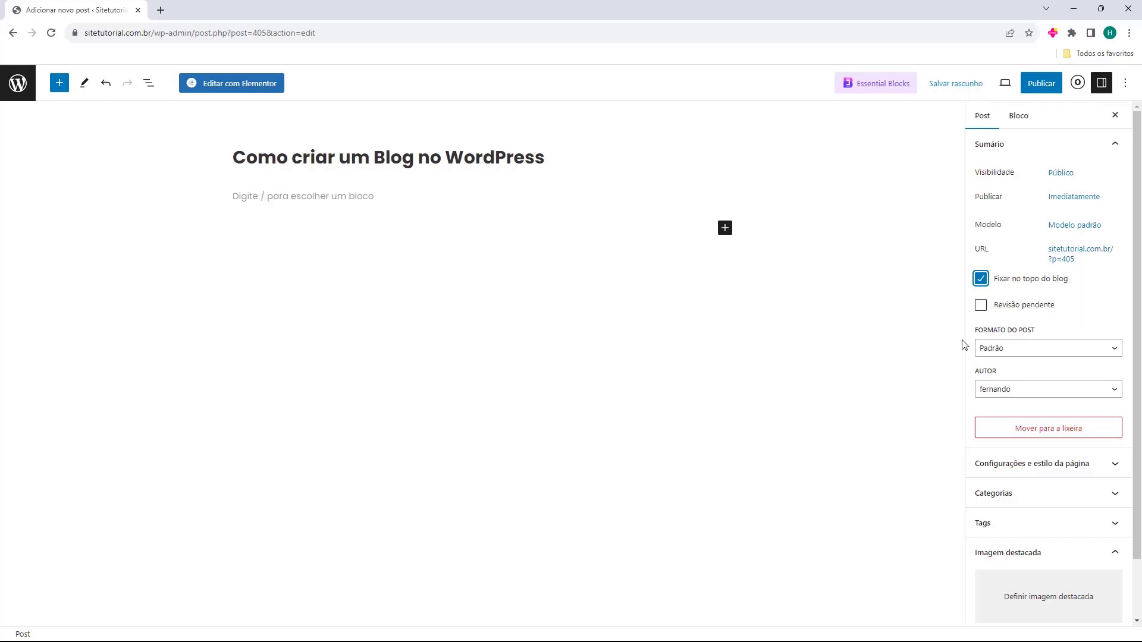
click(980, 278)
click(980, 304)
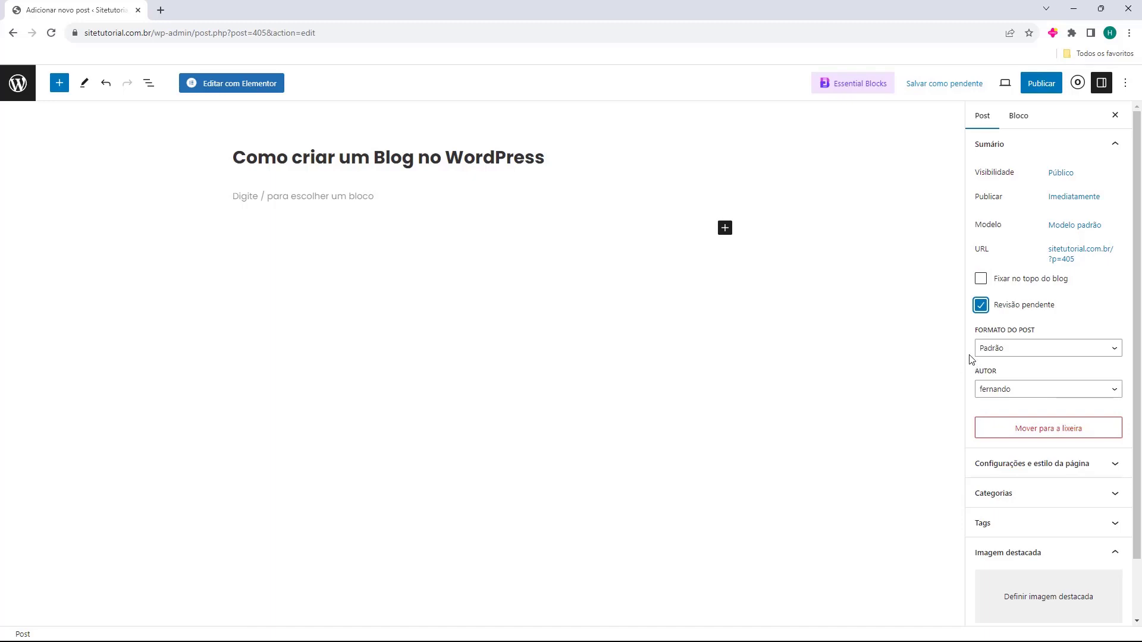
click(981, 306)
Keep the current author and expand the Configurações e estilo da página section
key(Tab)
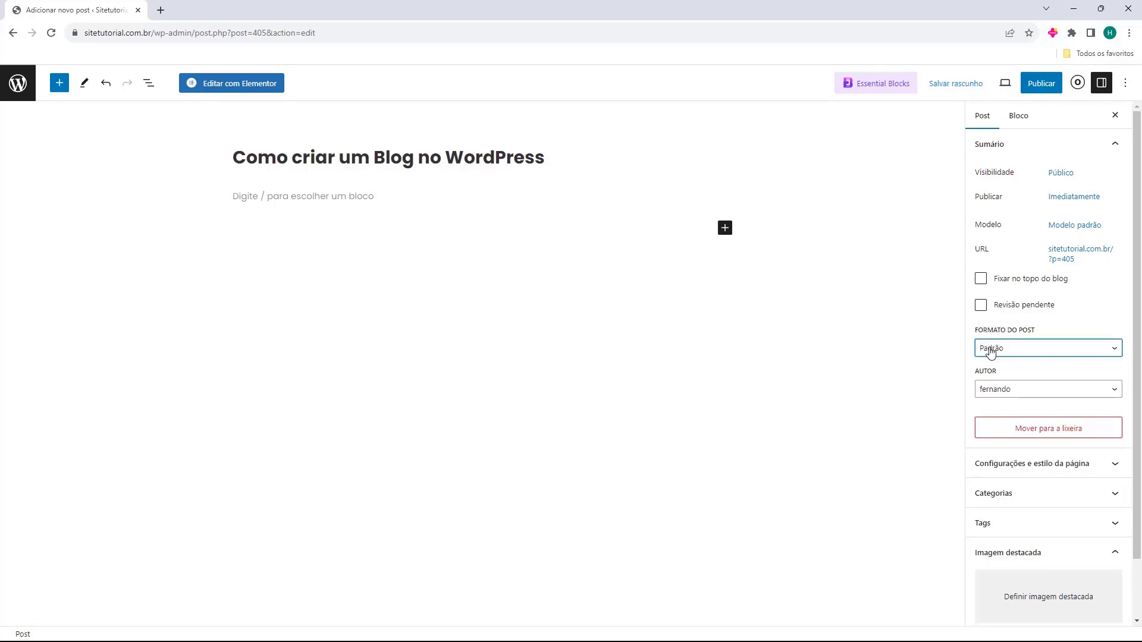
click(981, 390)
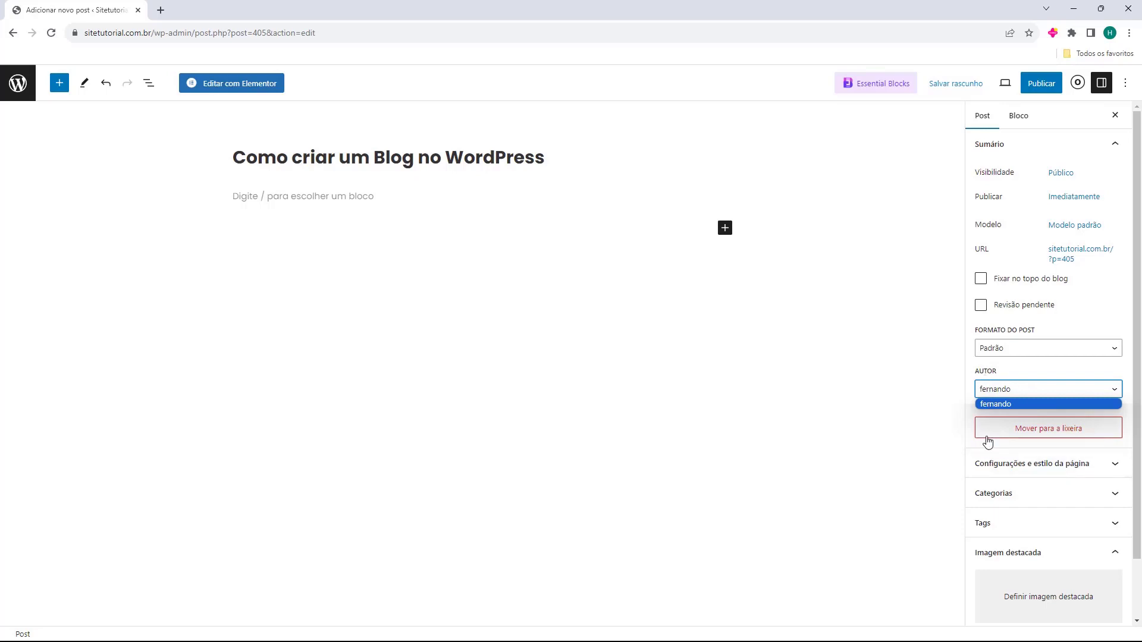
click(989, 392)
scroll(989, 386, down, 1)
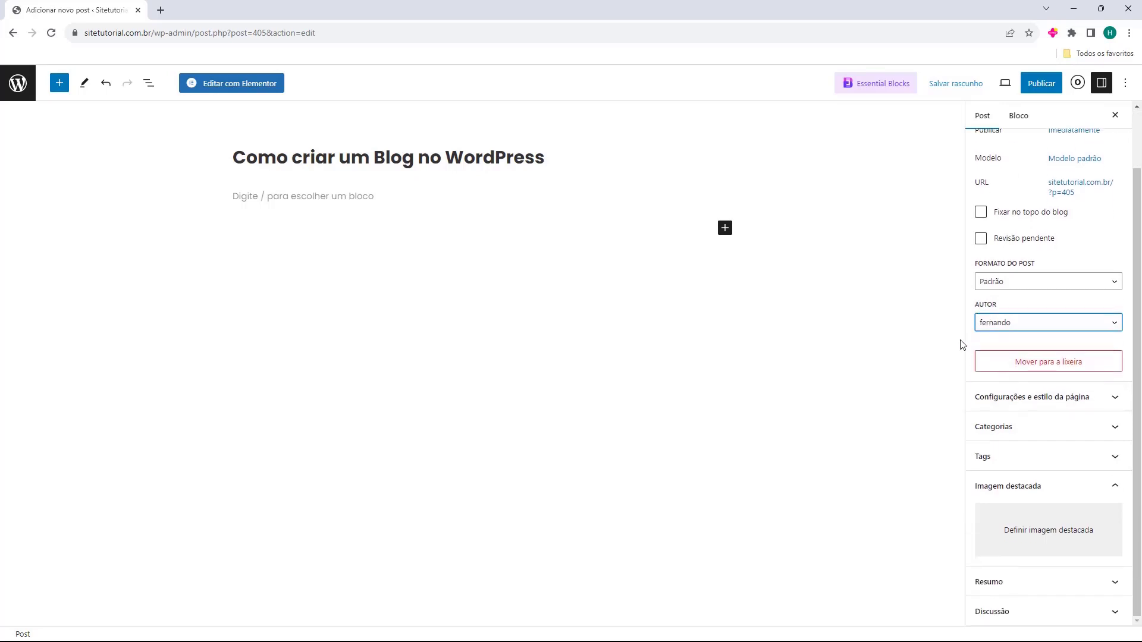
click(993, 404)
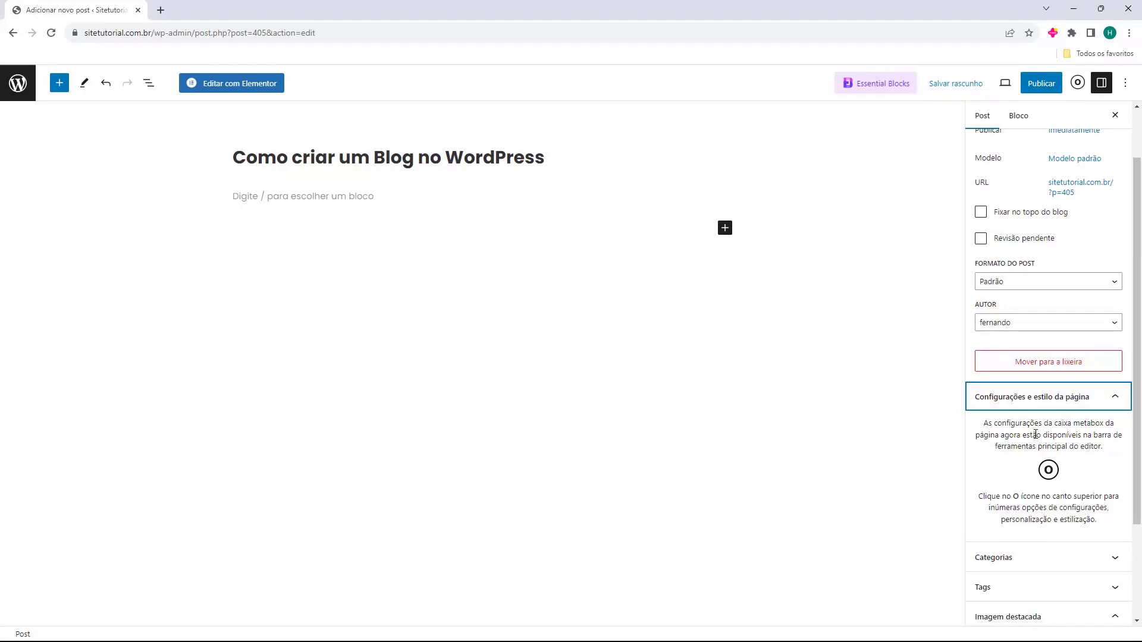
Collapse page settings, show the Categorias panel and start adding a new category
click(1040, 407)
click(1014, 431)
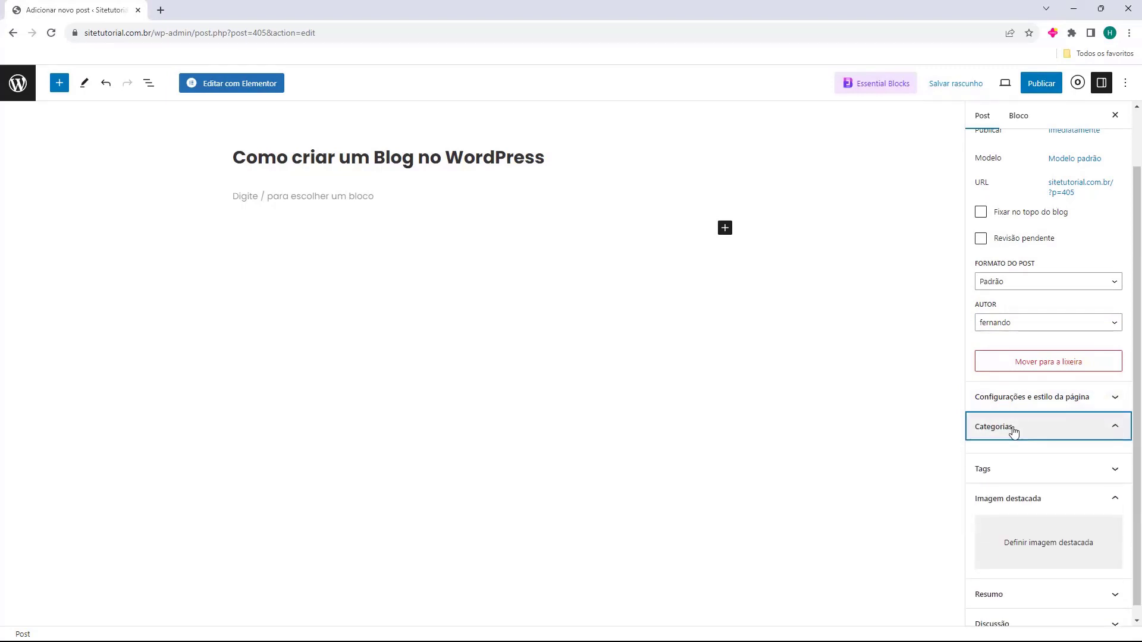
scroll(1015, 468, down, 1)
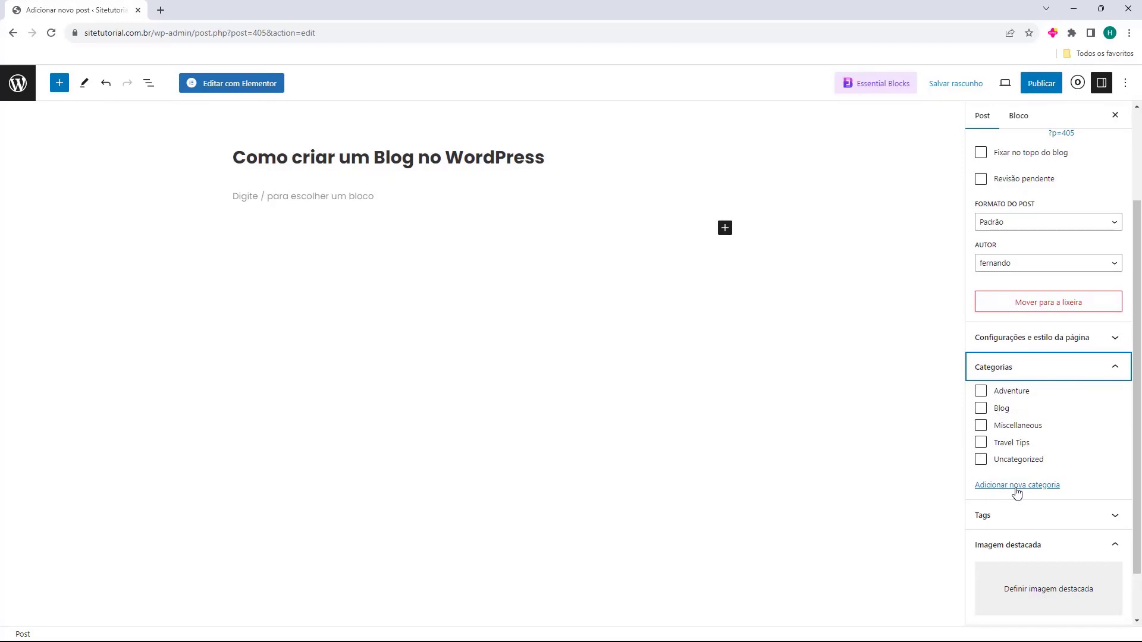
click(1016, 487)
scroll(1011, 475, down, 2)
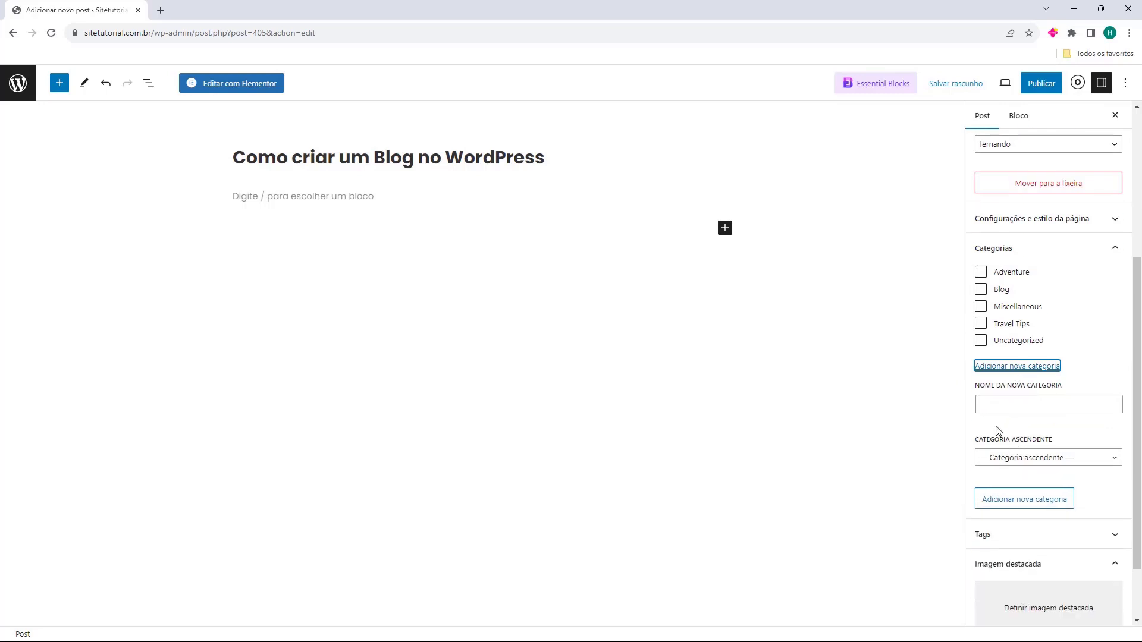
drag(976, 396, 1010, 395)
Create the parentless WordPress category and also file the post under Blog
click(1011, 404)
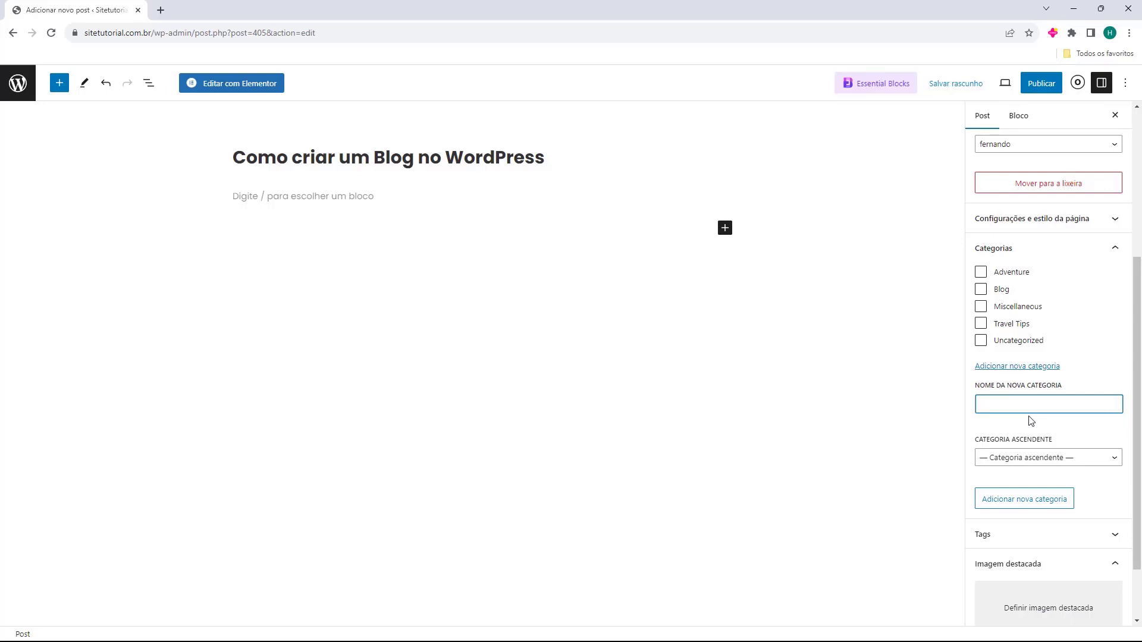
text(WordPress)
key(ctrl+a)
key(Right)
click(1011, 460)
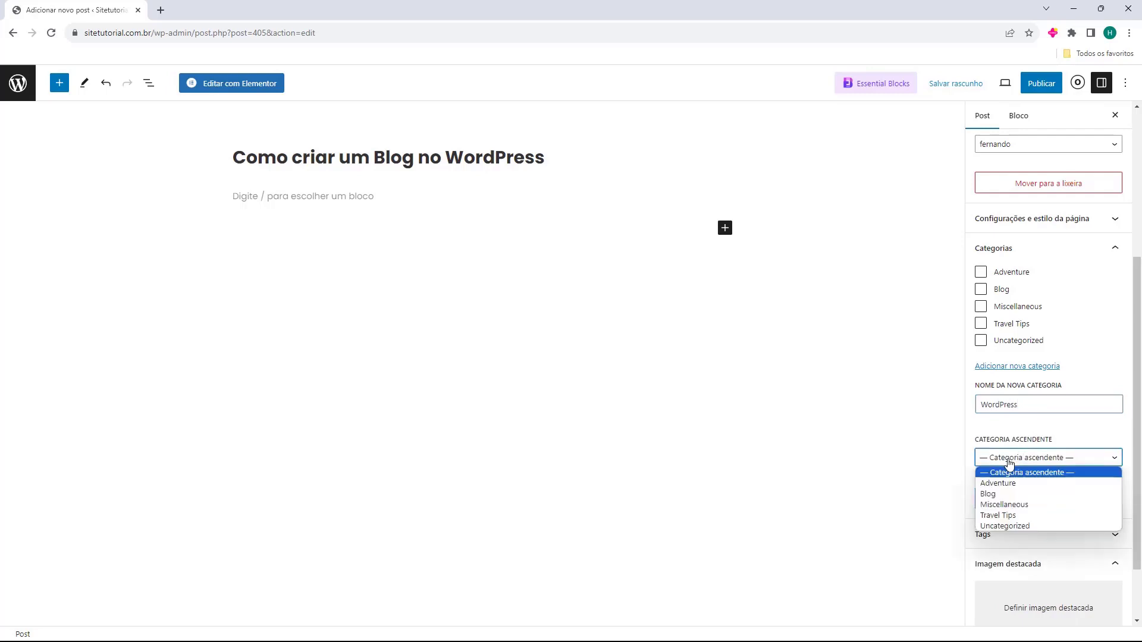
click(1029, 462)
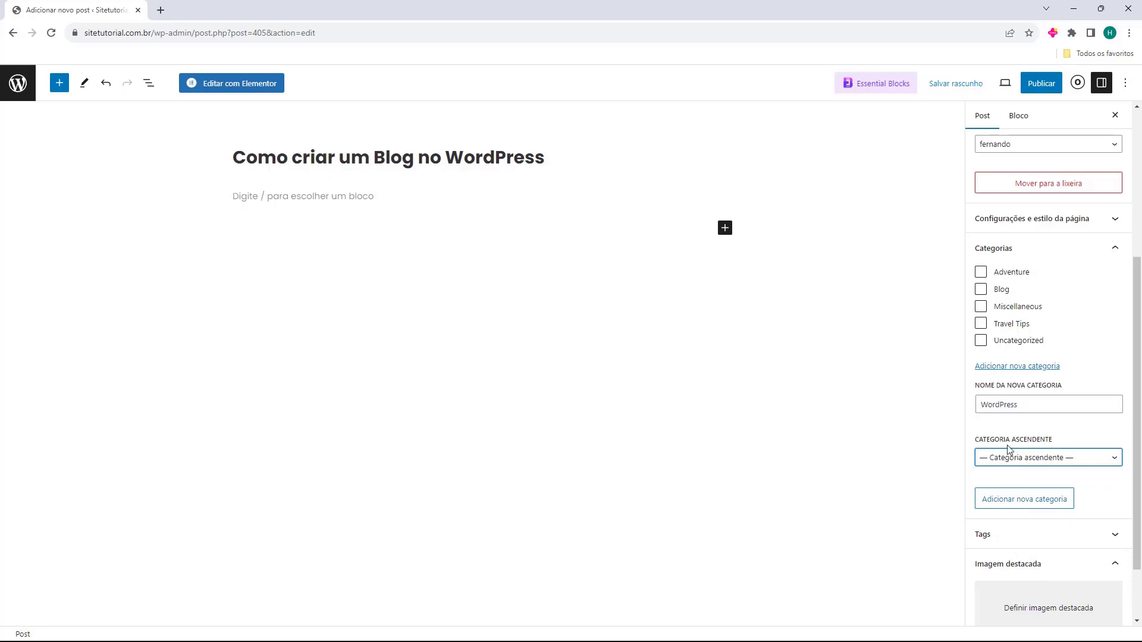
click(1026, 501)
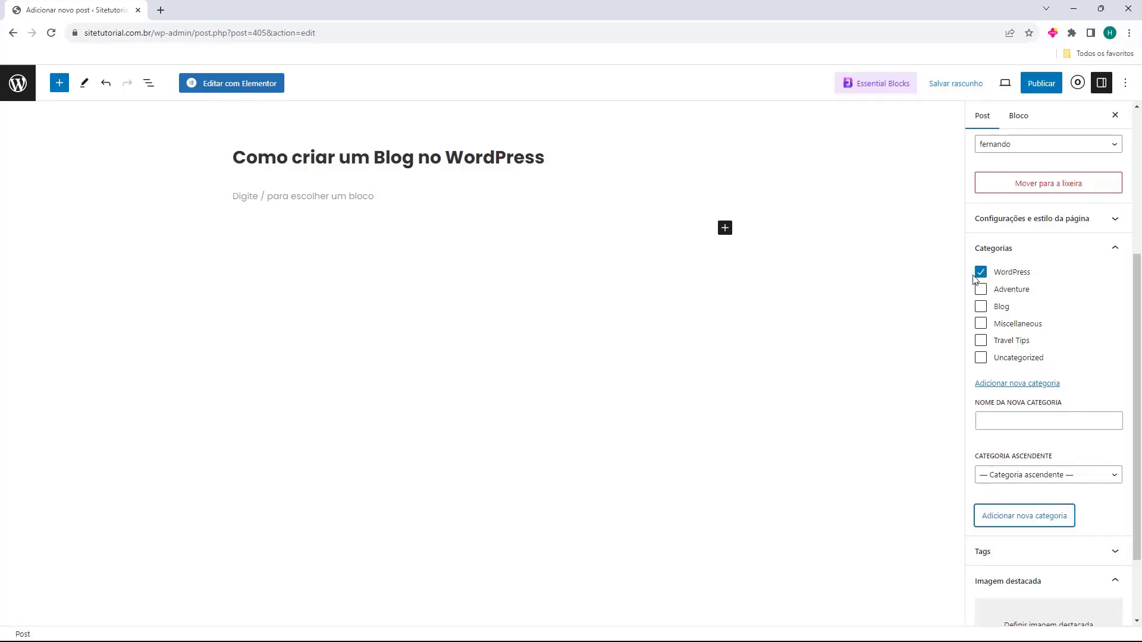
click(980, 307)
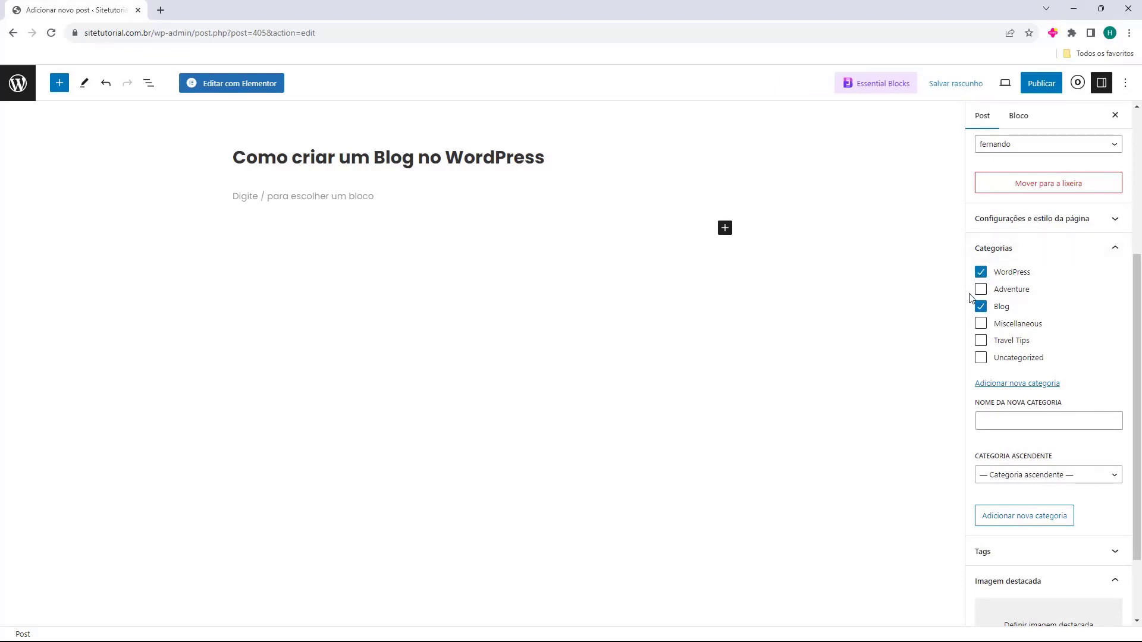
click(1006, 250)
Add the tags wordpress, blog wordpress, blog and elementor to the post
click(1016, 456)
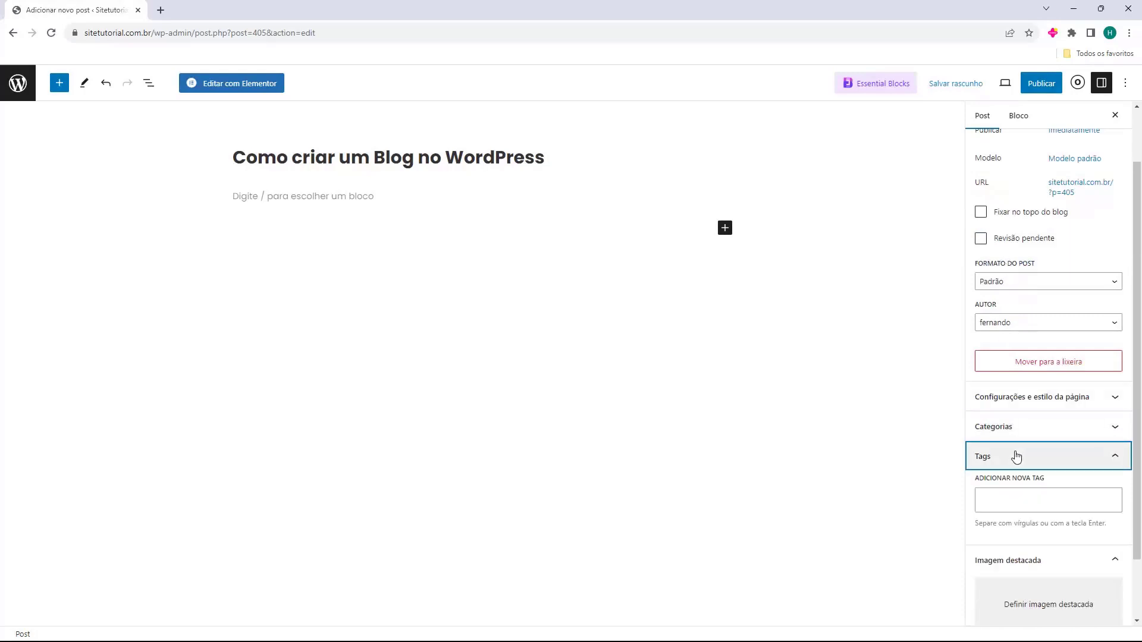
click(1017, 400)
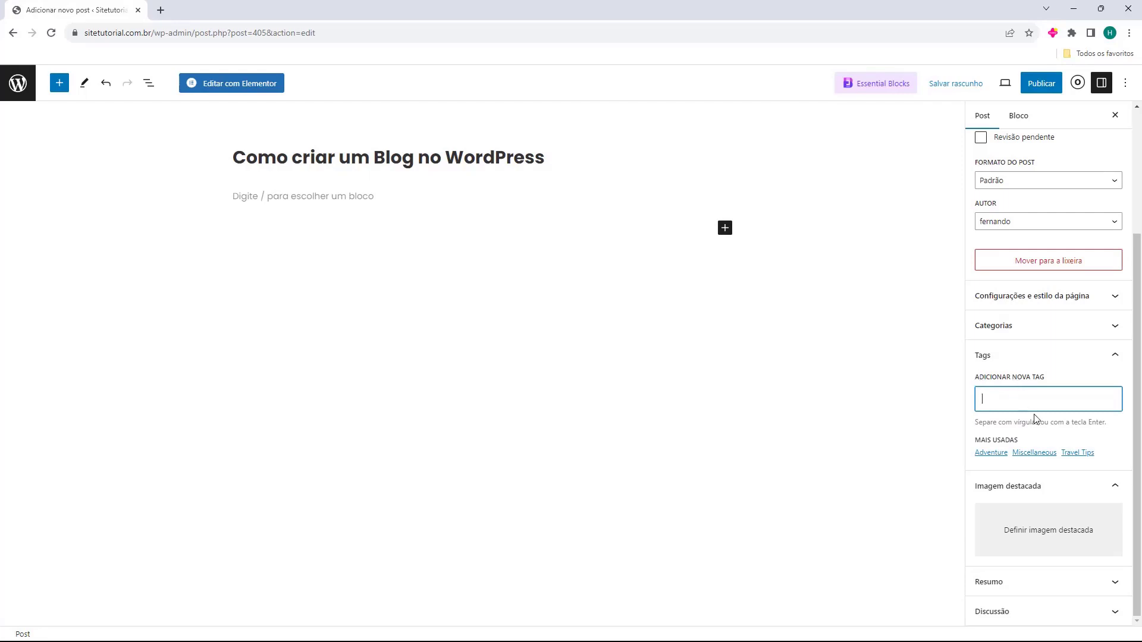
text(rdpres)
key(Return)
text(word)
key(BackSpace)
key(BackSpace)
key(BackSpace)
key(BackSpace)
text(blog w)
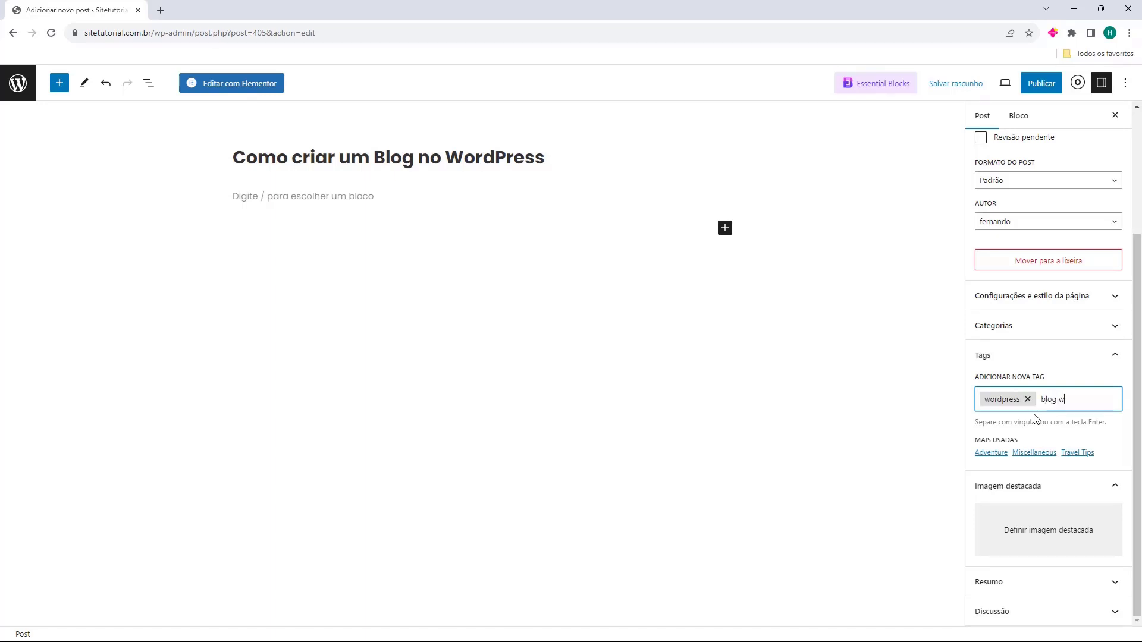
text(ordpress)
key(Return)
text(blog)
key(Return)
text(elementor)
key(Return)
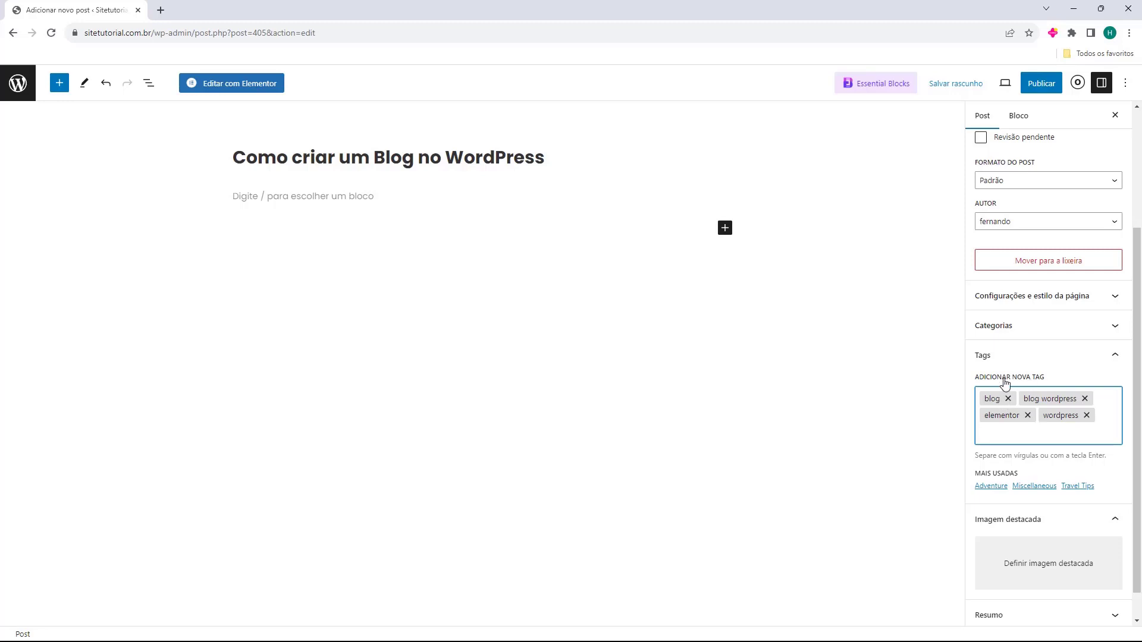
scroll(1006, 387, down, 1)
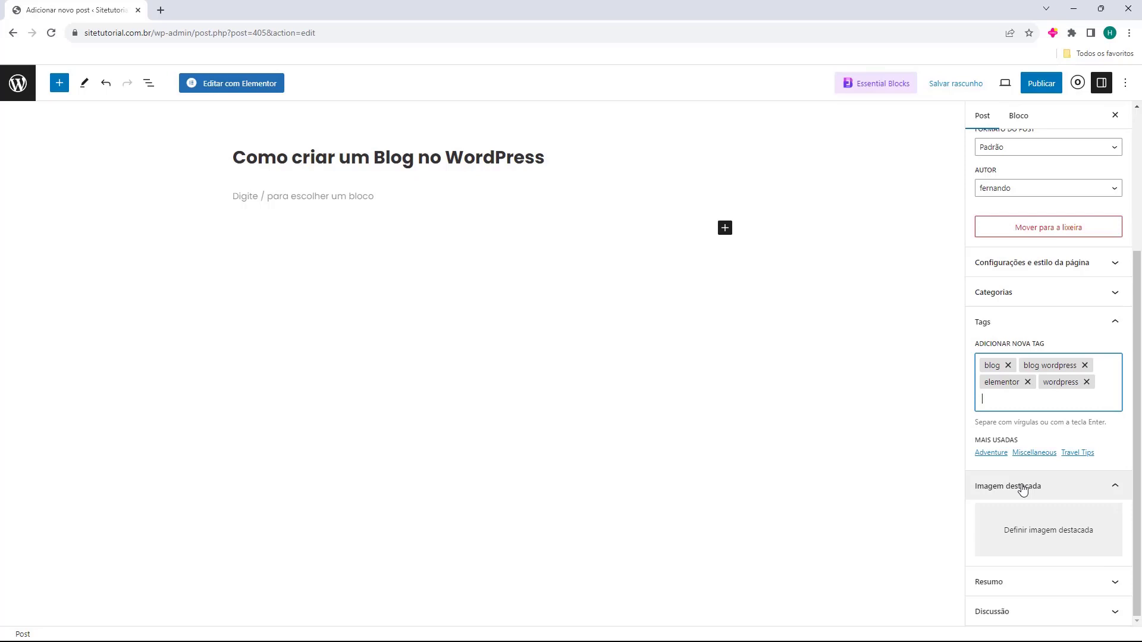
Upload Exemplo.png to the media library and set it as the featured image
click(1014, 541)
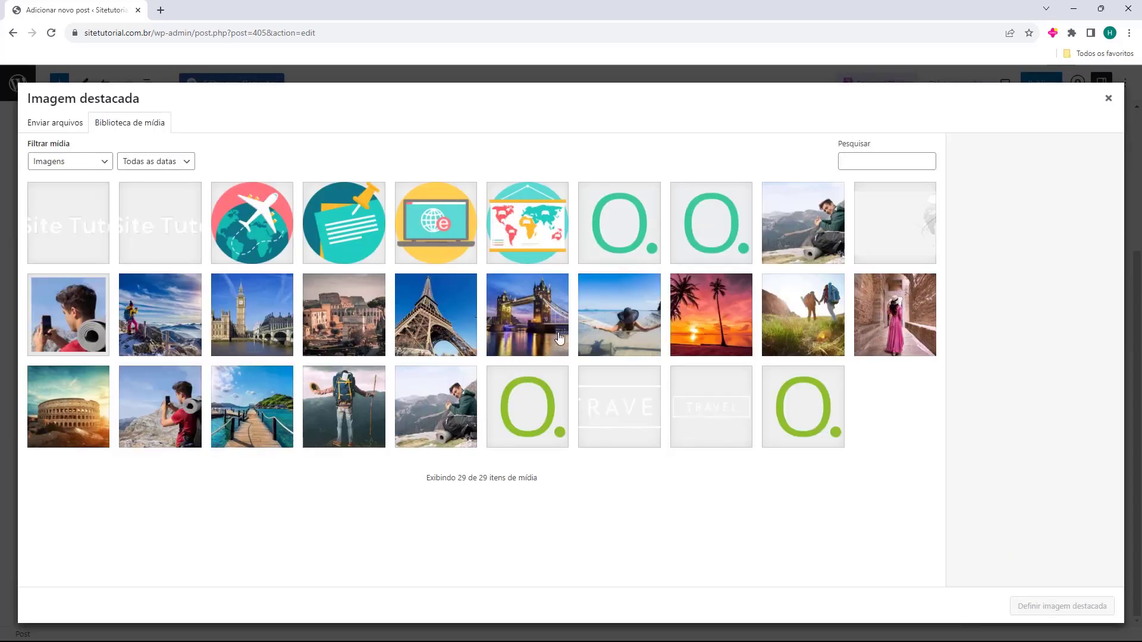
click(40, 125)
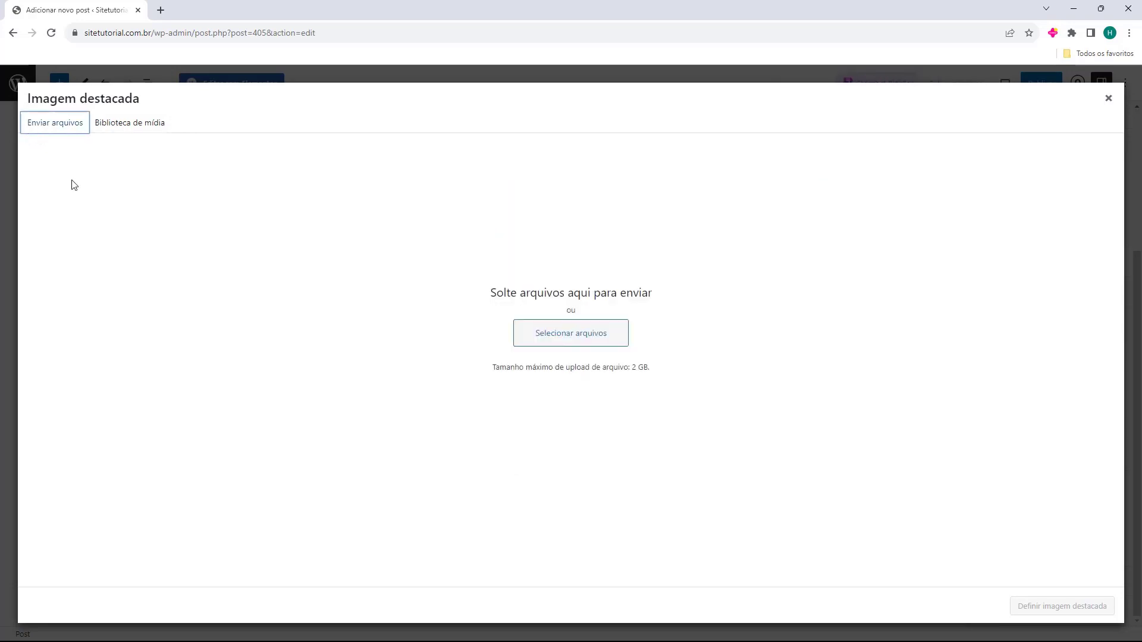
drag(184, 285, 551, 234)
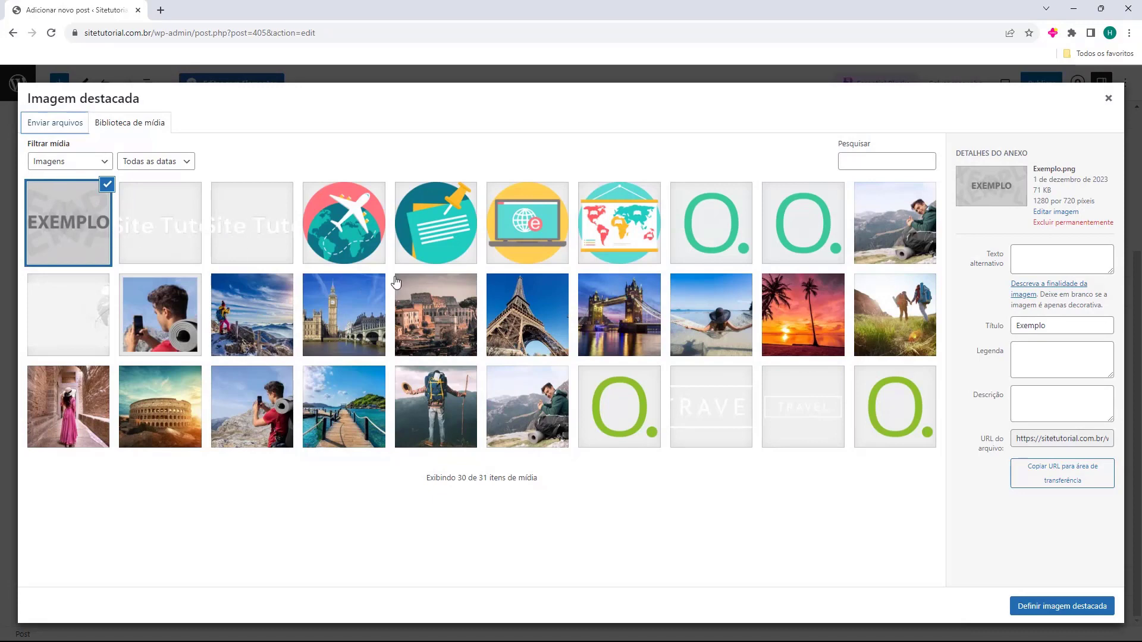
click(1038, 613)
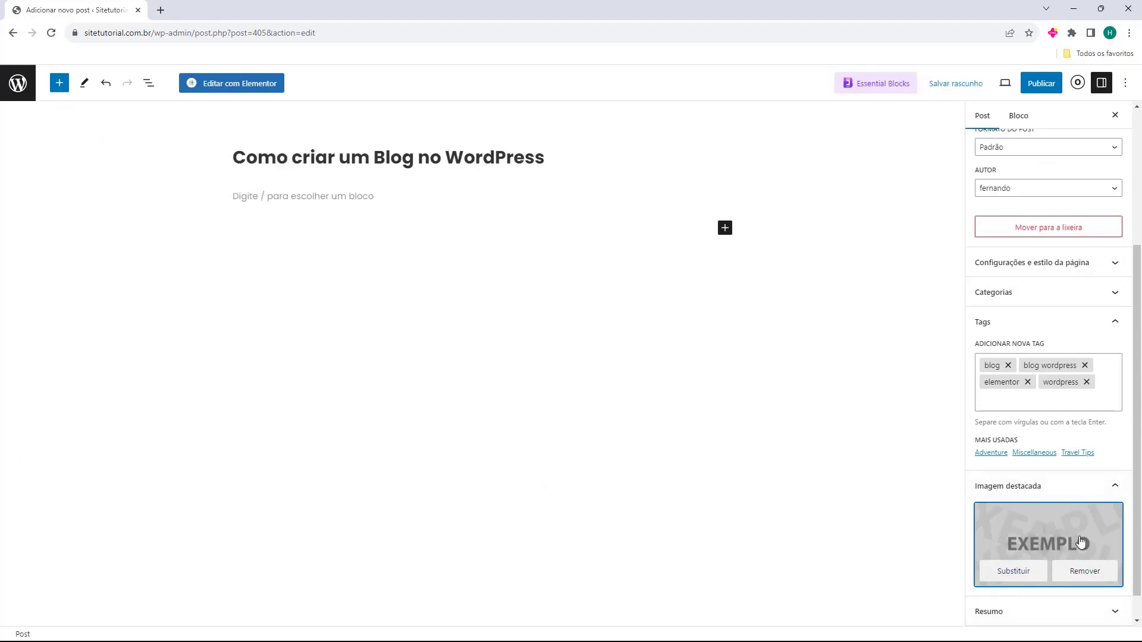
scroll(1027, 505, down, 1)
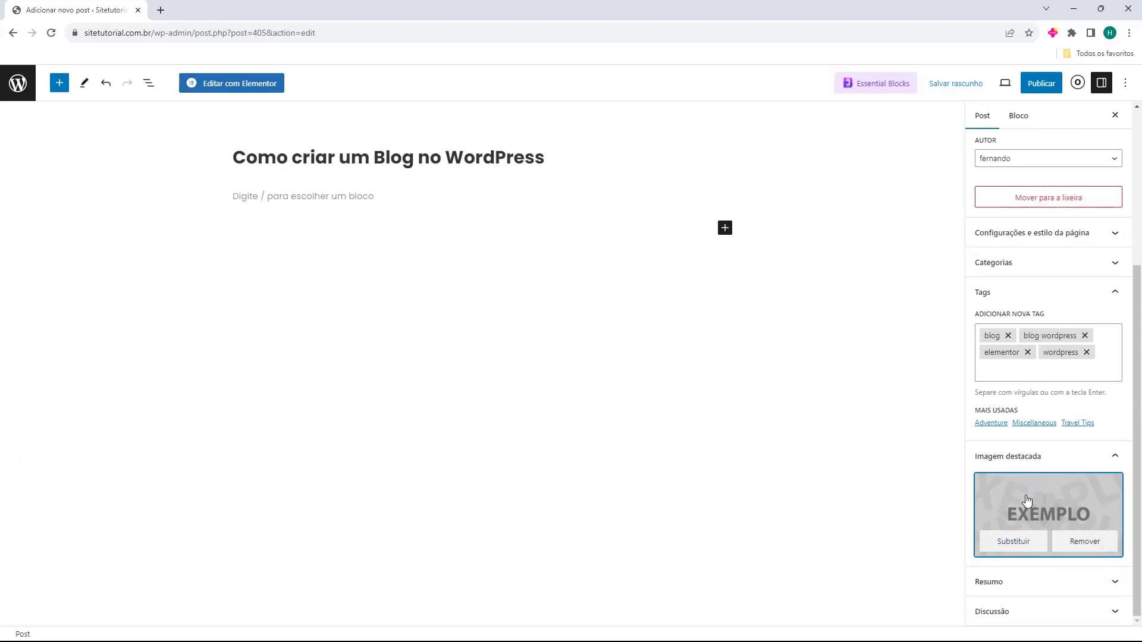
Paste the excerpt 'Artigo de como criar um blog no WordPress' and confirm discussion settings stay allowed
click(1012, 583)
click(1010, 543)
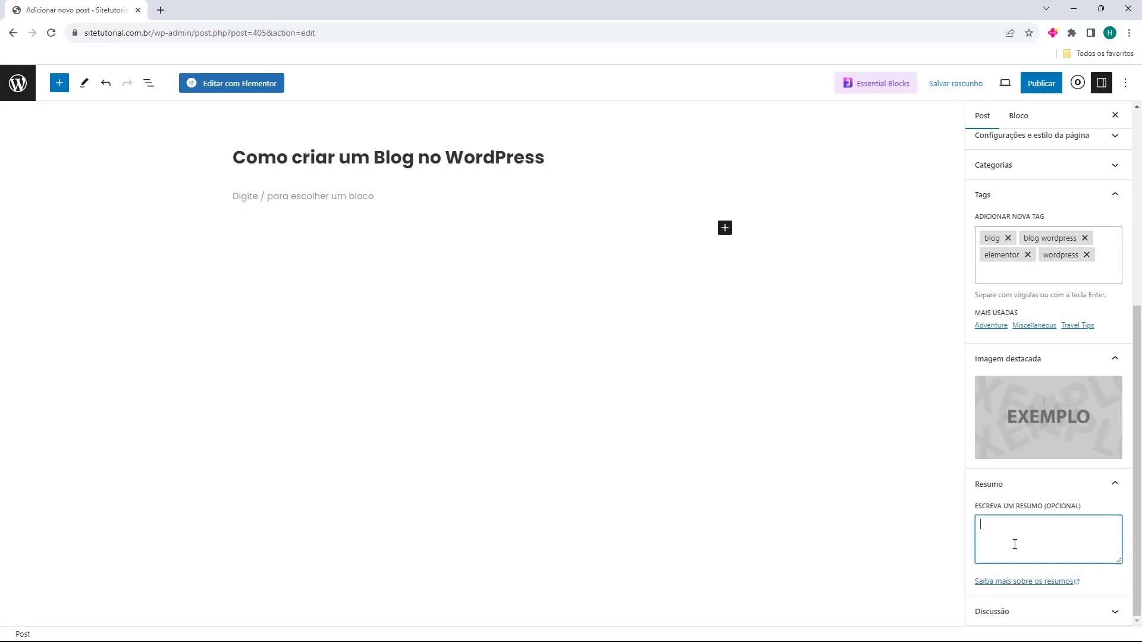
text(Artigo de como criar um blog no WordPress)
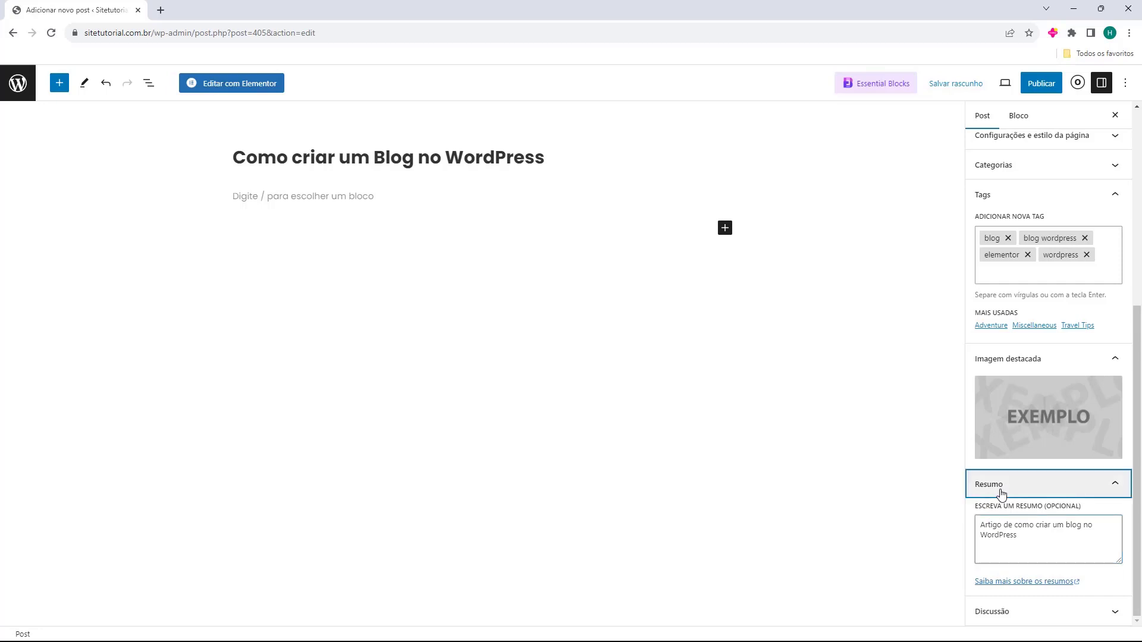
click(999, 488)
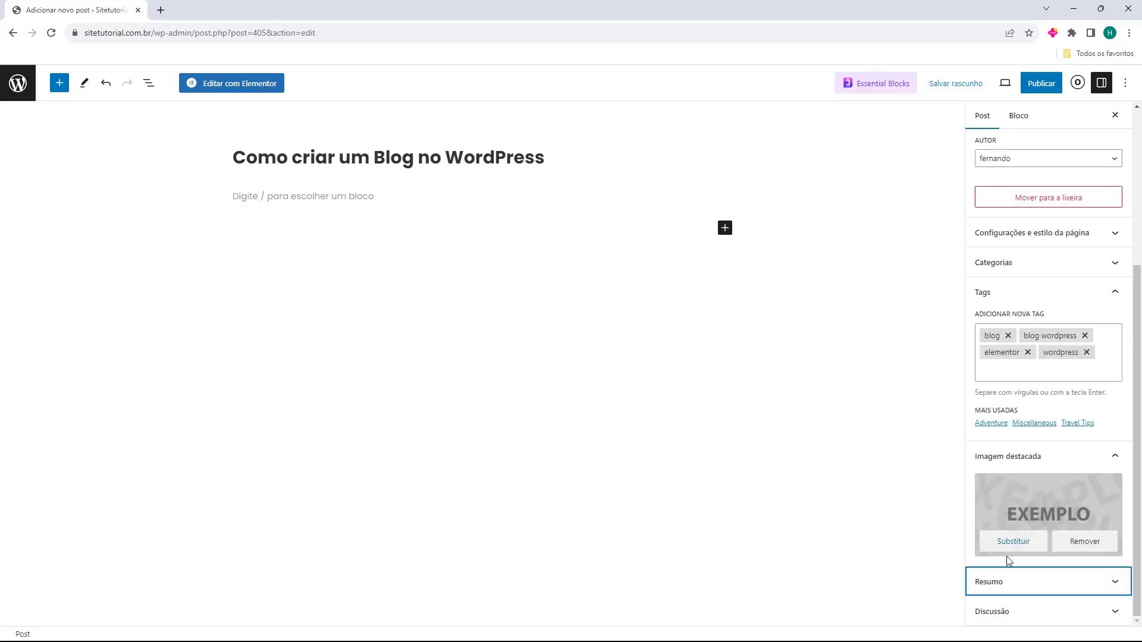
click(981, 613)
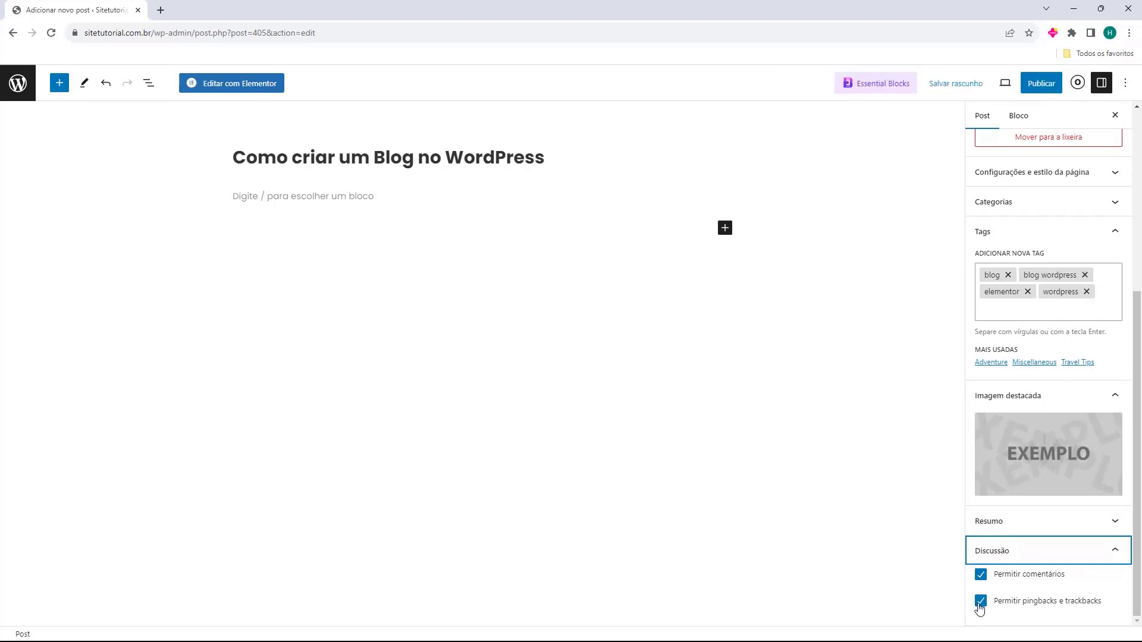
click(977, 562)
scroll(1050, 365, up, 5)
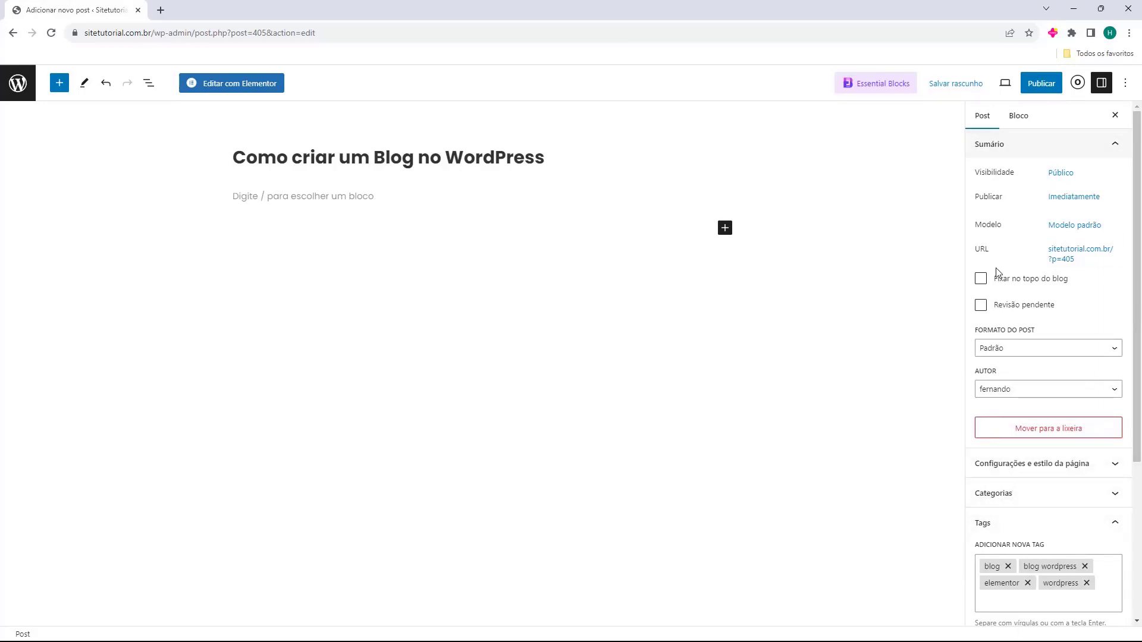
From the empty paragraph, open the block inserter and browse the full block list
click(283, 202)
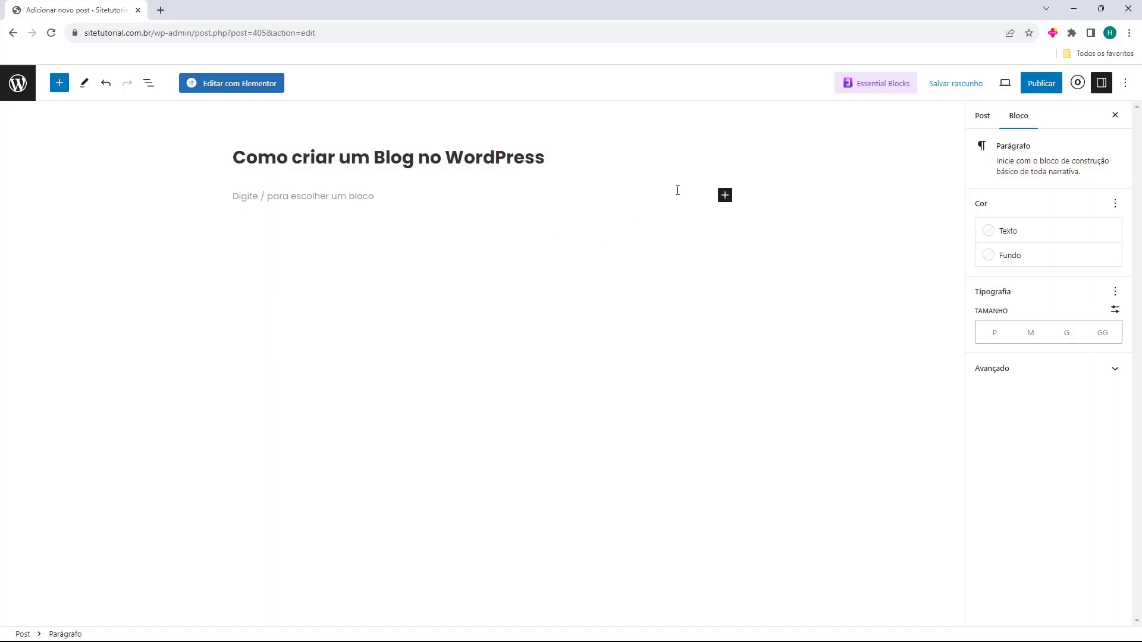
click(725, 195)
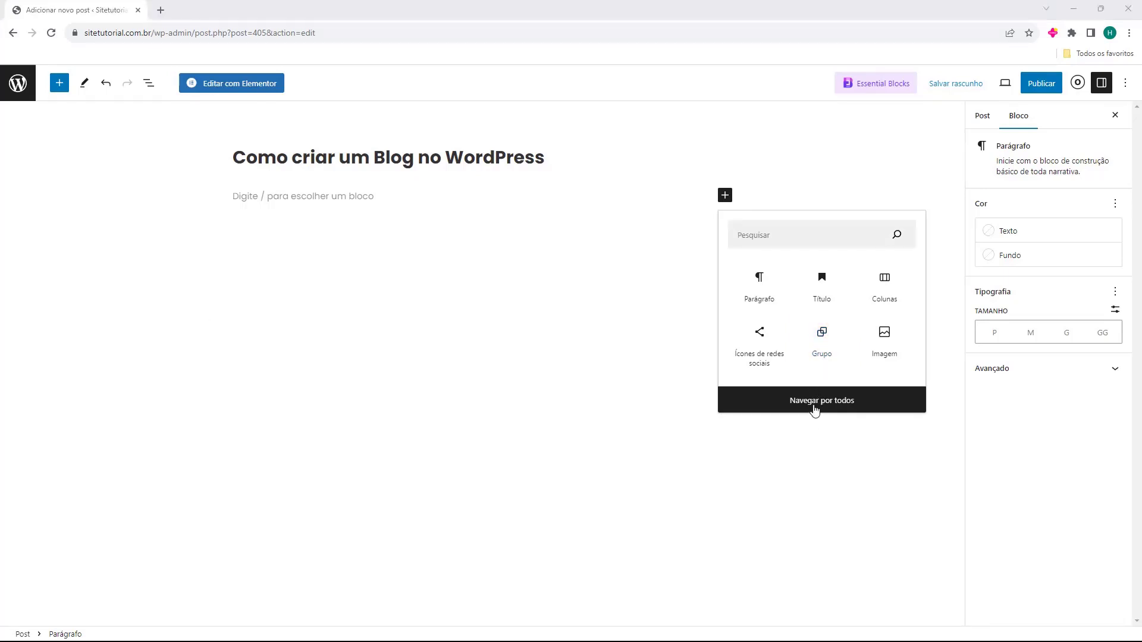
click(815, 410)
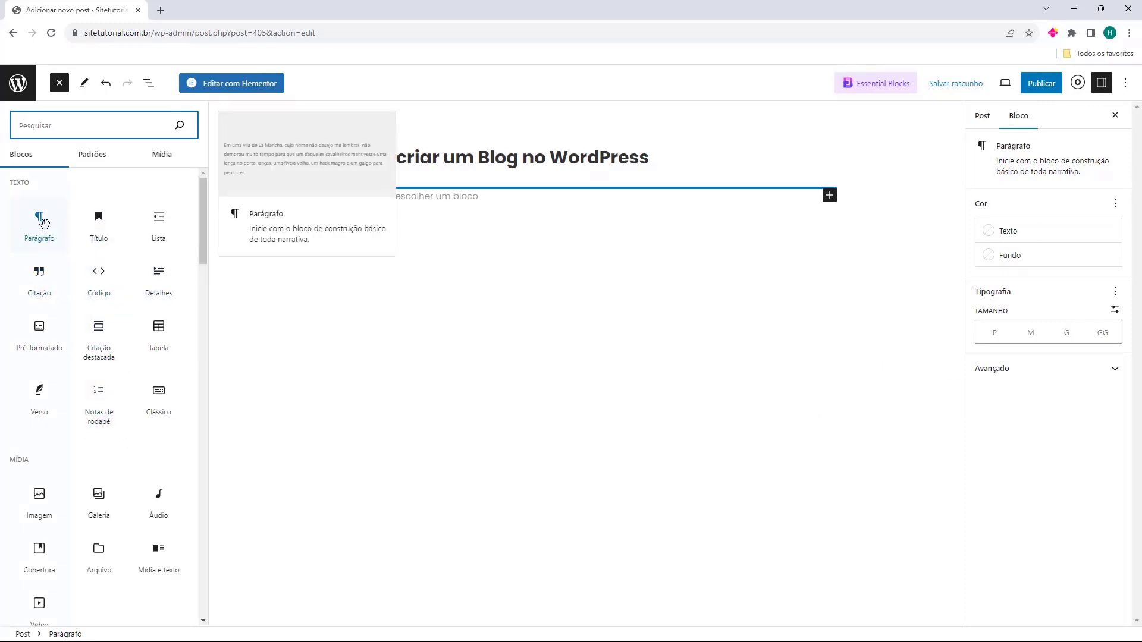
Close the block library and paste the first Lorem ipsum paragraph into the body
scroll(97, 377, down, 2)
scroll(97, 377, up, 2)
scroll(97, 378, down, 7)
scroll(98, 379, up, 3)
scroll(99, 378, up, 3)
click(424, 201)
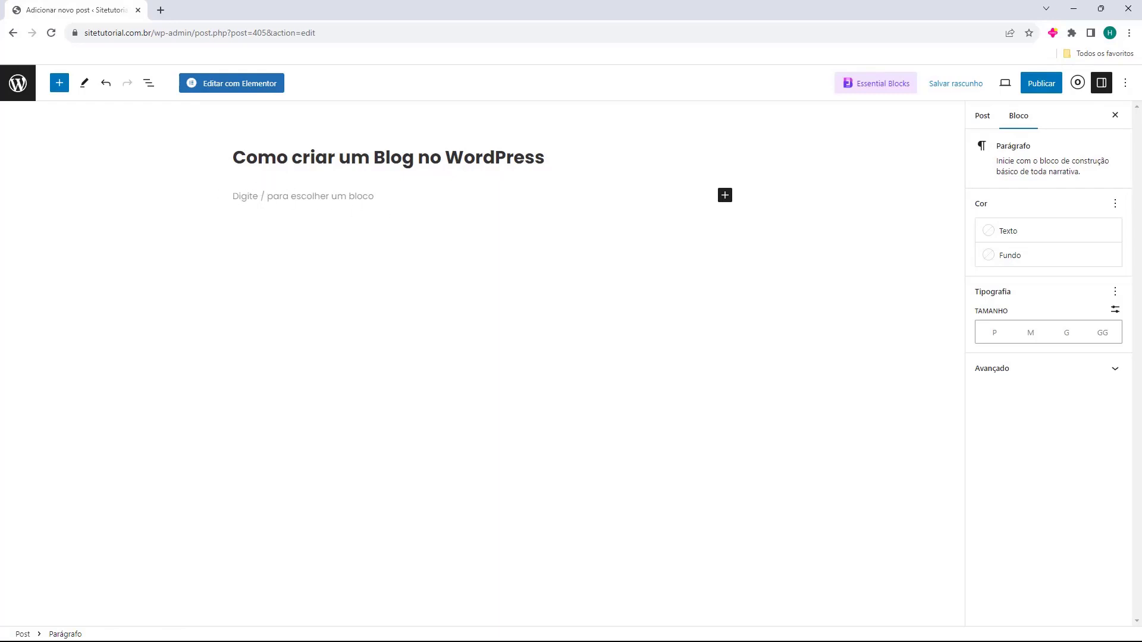
text(Lorem ipsum dolor sit amet, consectetur adipiscing elit. Nunc quis posuere diam, sit amet molestie enim. Etiam tincidunt mattis nunc, et dapibus augue molestie a. Phasellus lacinia rutrum neque eget malesuada. Proin condimentum sollicitudin condimentum. Aenean efficitur pretium libero. Vestibulum eu dictum tortor. Mauris sit amet odio vulputate, pharetra erat ut, feugiat dui. Curabitur quis nibh ex. Quisque ut facilisis massa. Curabitur pharetra erat et massa tincidunt, a hendrerit augue hendrerit. Lorem ipsum dolor sit amet, consectetur adipiscing elit. Curabitur pulvinar urna vel elit aliquet, at bibendum nisi convallis. Maecenas quis velit a lorem faucibus pretium. Phasellus auctor malesuada eros id tristique.)
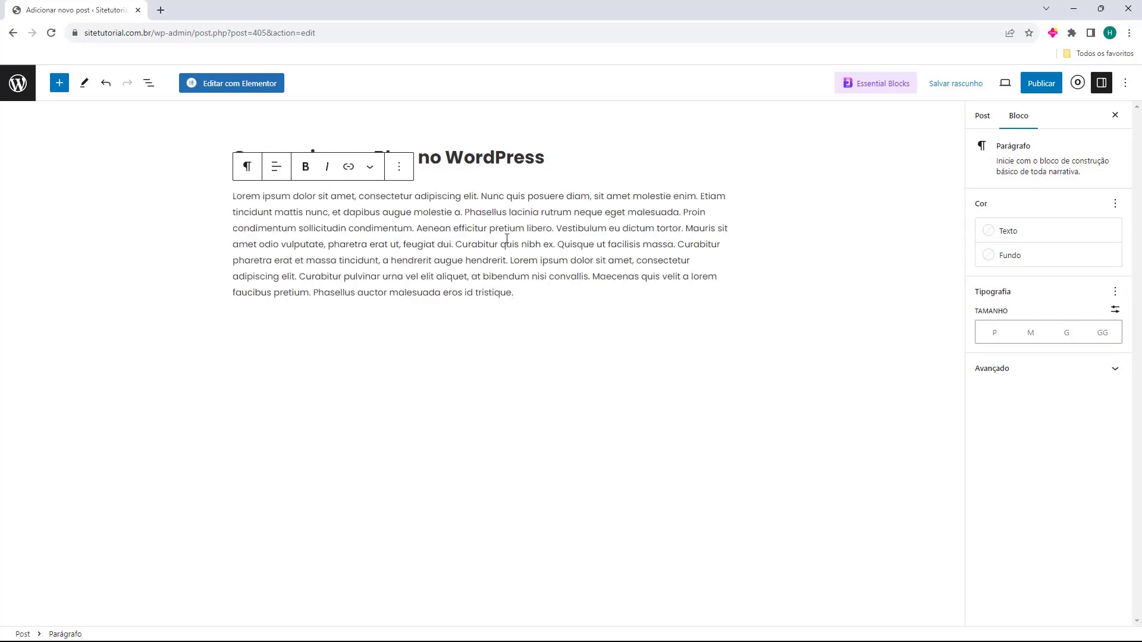
key(Return)
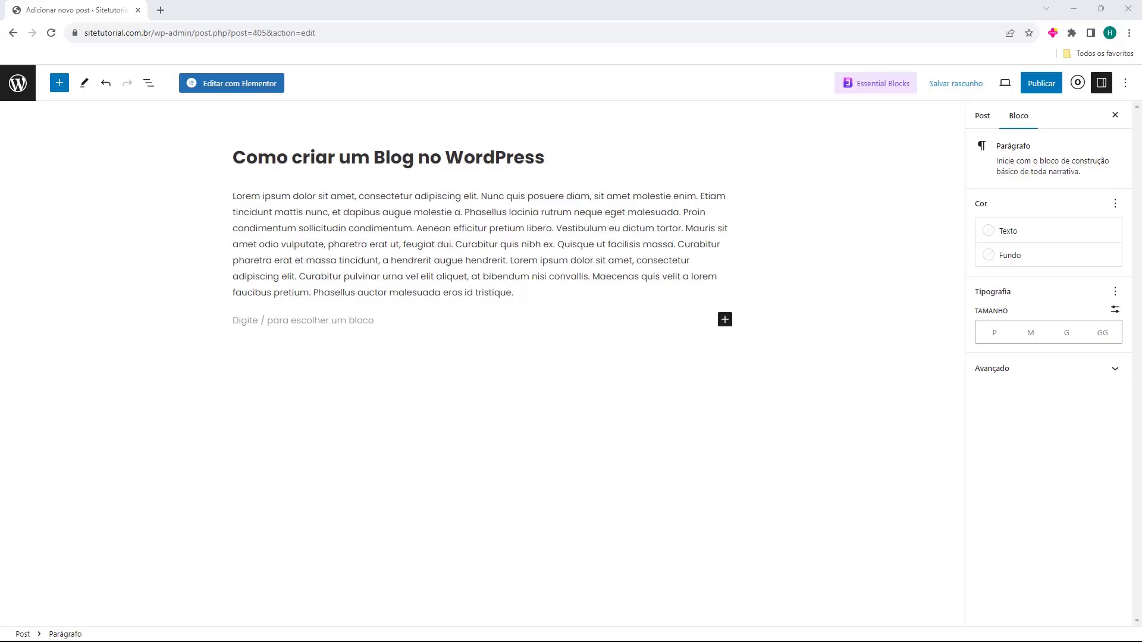
Paste a second Lorem ipsum paragraph and start a new empty block after it
click(280, 323)
text(Cras vulputate pretium tellus at scelerisque. Donec non felis tincidunt, cursus arcu eget, sollicitudin turpis. Suspendisse commodo tortor non arcu scelerisque, luctus porttitor lacus auctor. Mauris ac enim felis. Integer bibendum libero leo, quis volutpat libero feugiat quis. Mauris non enim eu leo facilisis ultrices. Etiam nisl leo, cursus ut sodales eu, sagittis id velit. Maecenas at interdum tellus. Donec finibus lectus nec magna venenatis eleifend. Quisque euismod urna vel venenatis lacinia.)
click(357, 454)
click(518, 383)
key(Return)
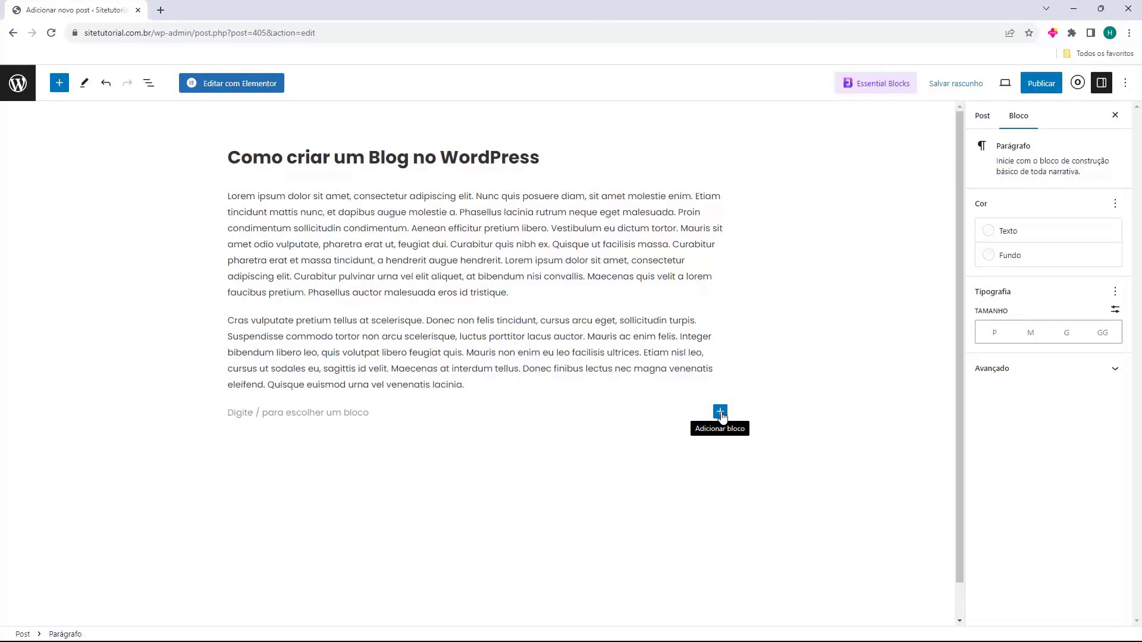
Insert the Exemplo image from the media library, resized to about 388 px wide
click(720, 413)
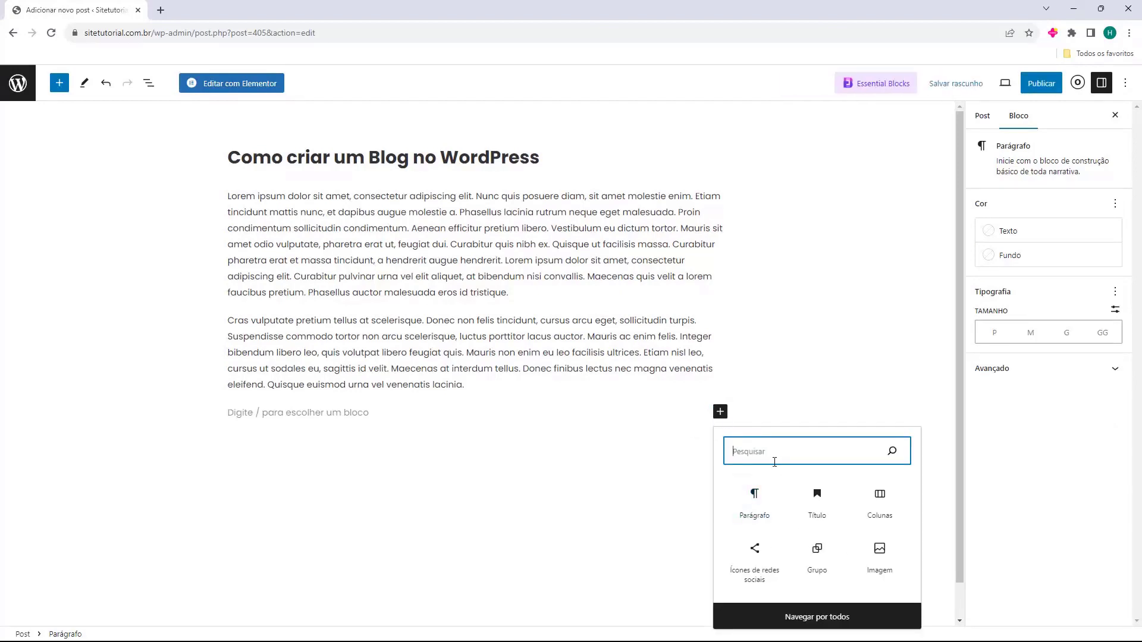
click(880, 550)
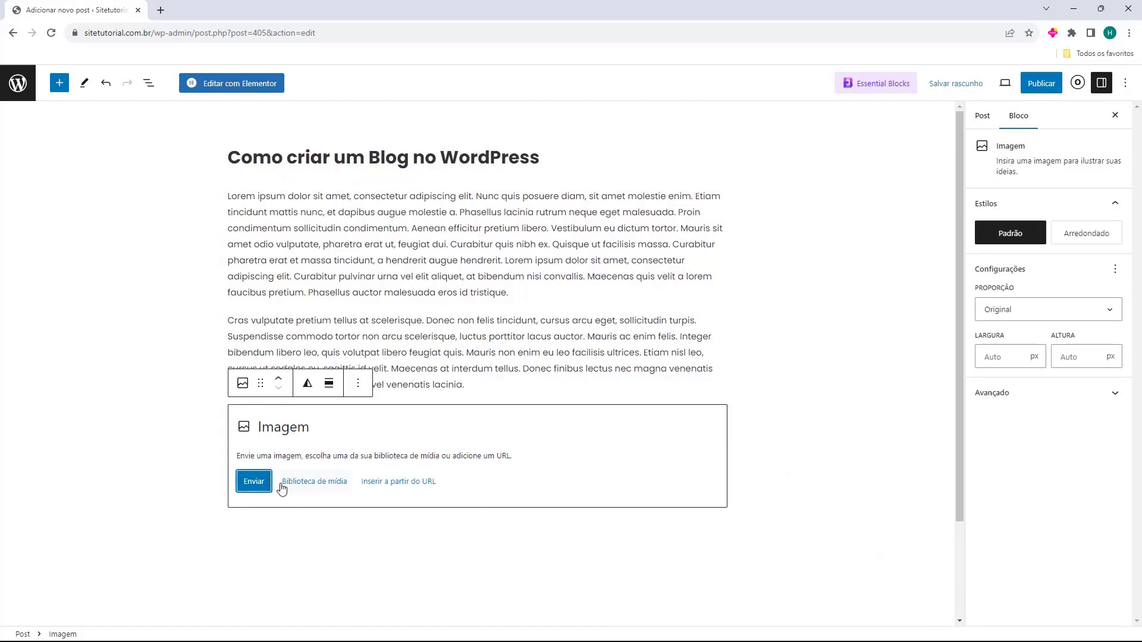
click(305, 489)
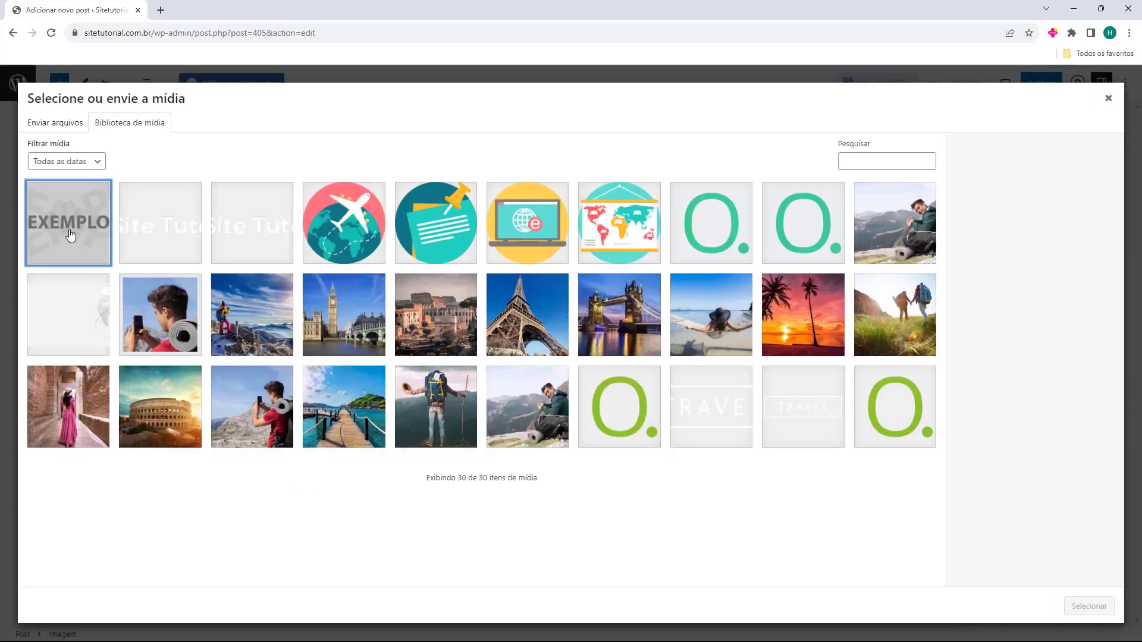
click(70, 236)
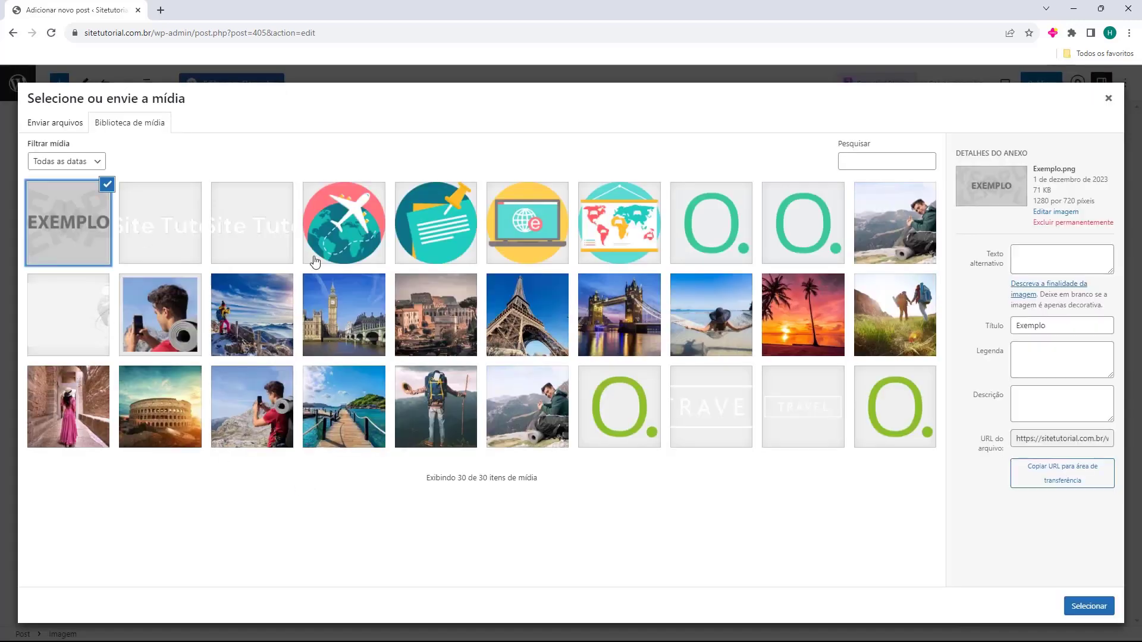
click(1088, 607)
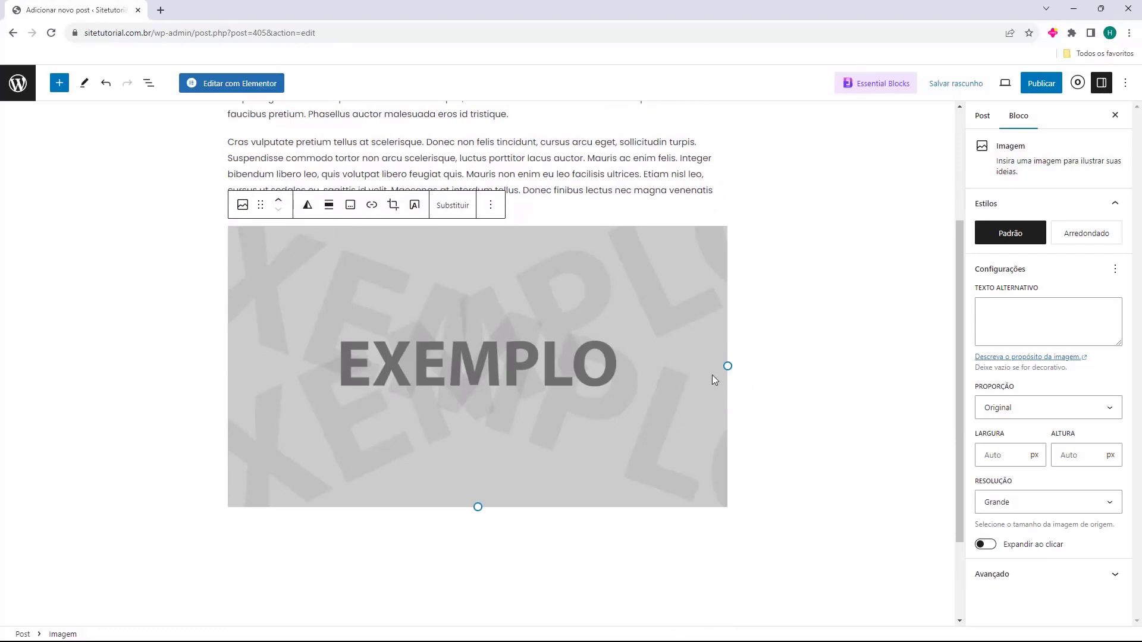
drag(727, 366, 458, 332)
Try center, right and left alignments, settle on none, and add a paragraph below the image
click(307, 236)
click(307, 238)
click(328, 237)
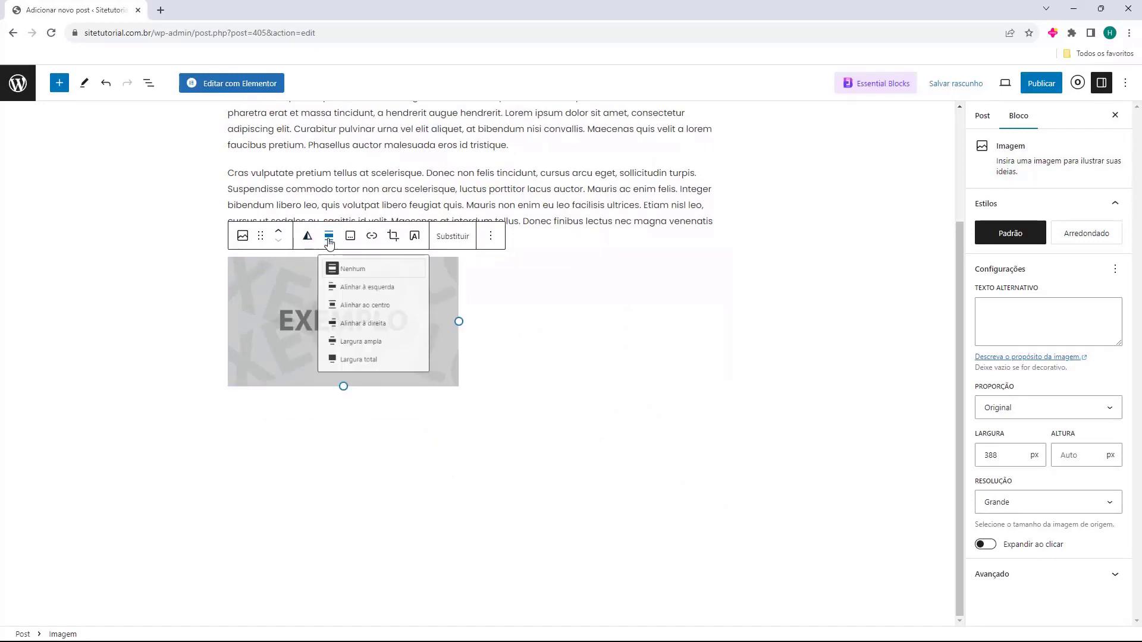
click(369, 316)
click(463, 240)
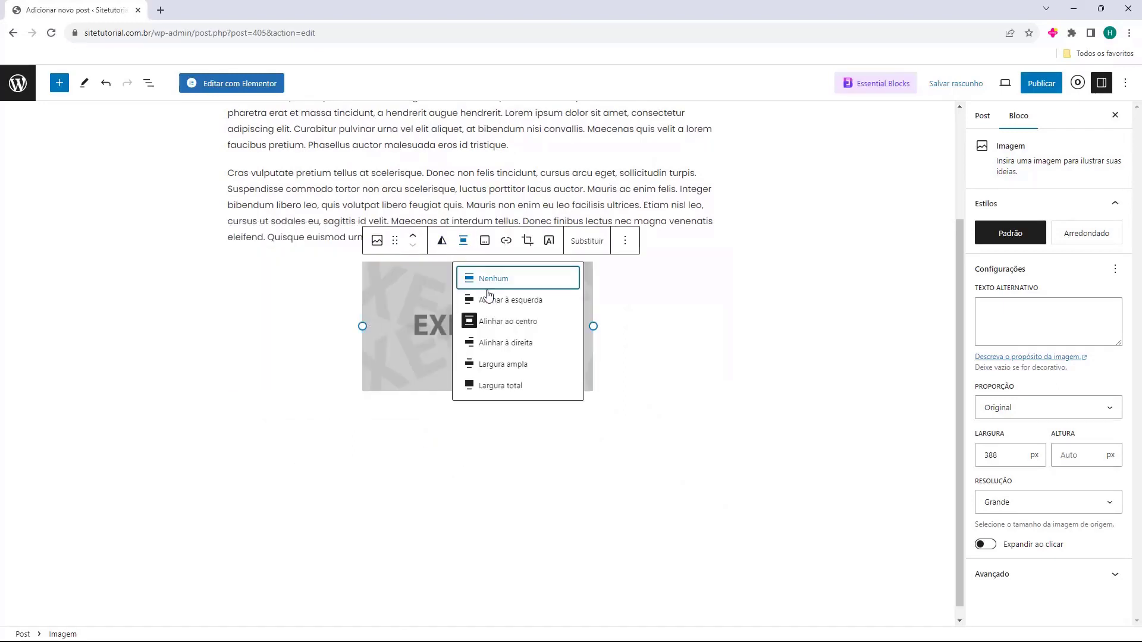
click(498, 343)
click(598, 244)
click(627, 303)
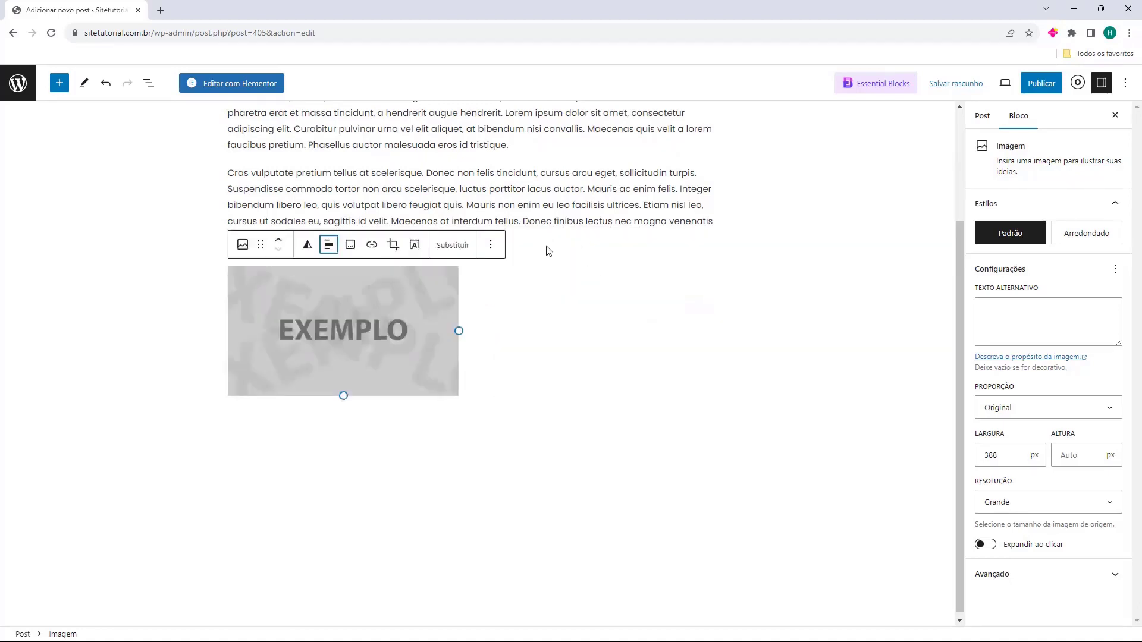
click(329, 245)
click(356, 281)
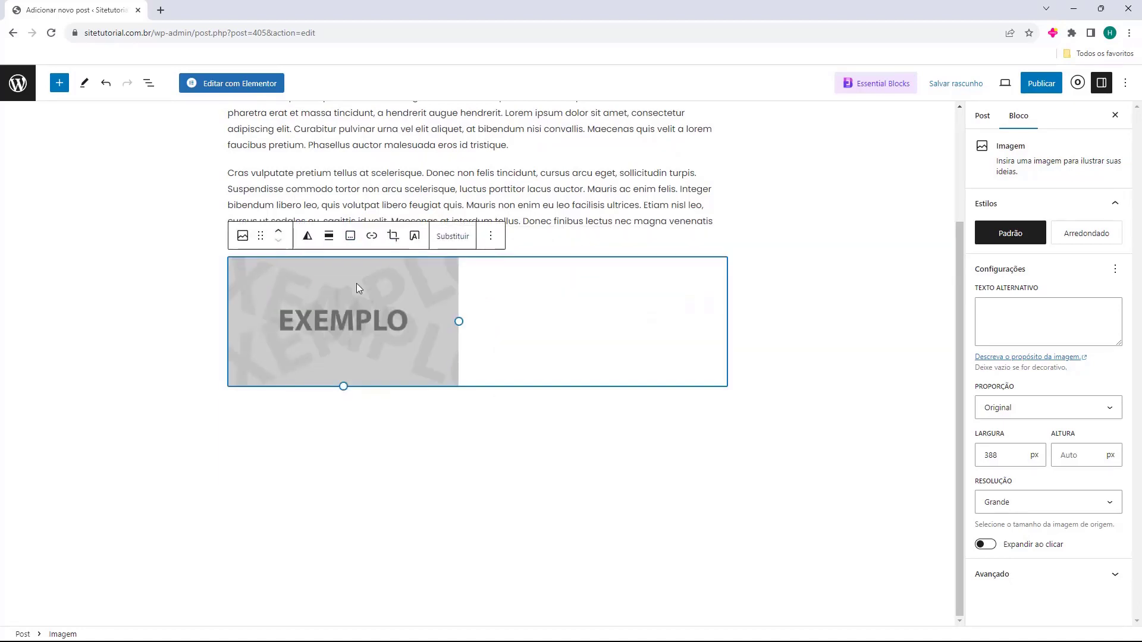
click(447, 405)
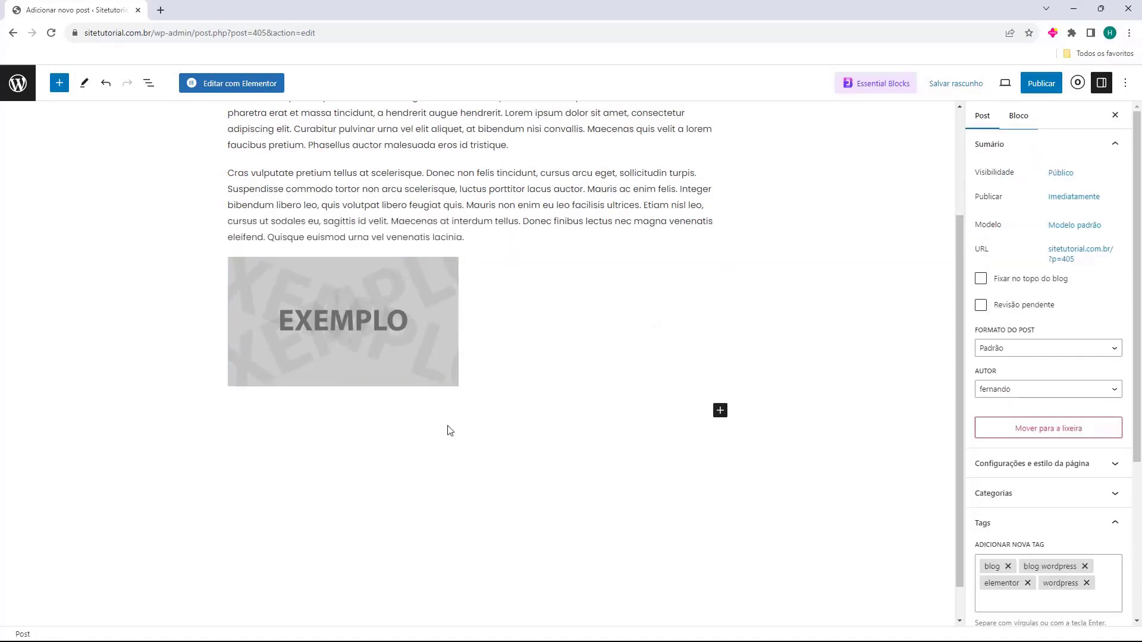
click(465, 339)
click(355, 366)
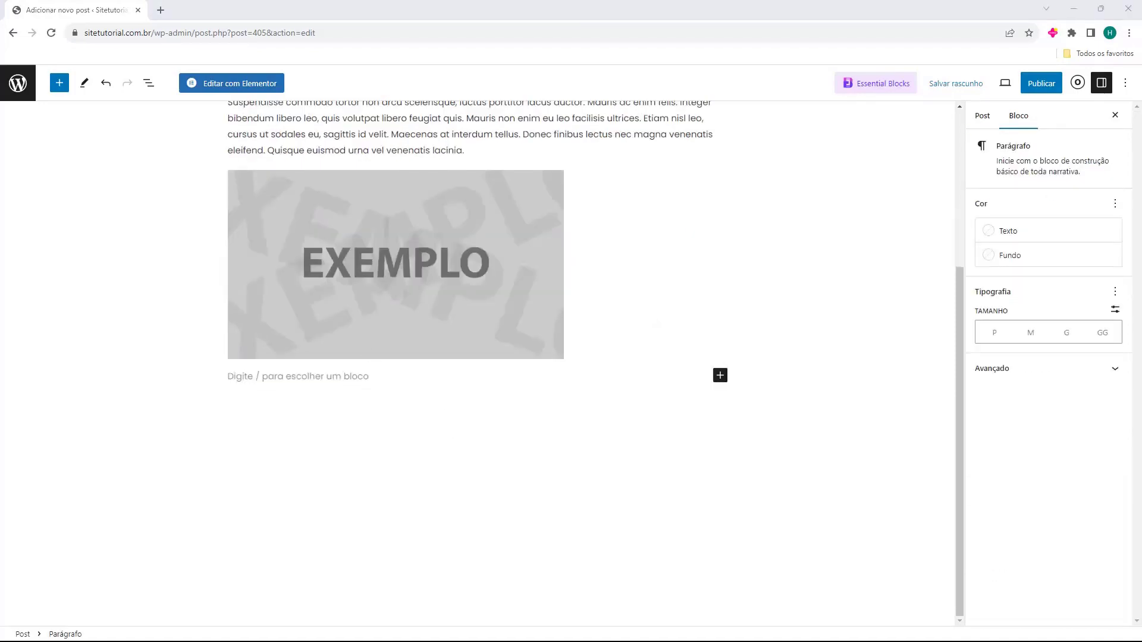
Add a 'Lorem Ipsum' heading block at the end of the post
click(248, 392)
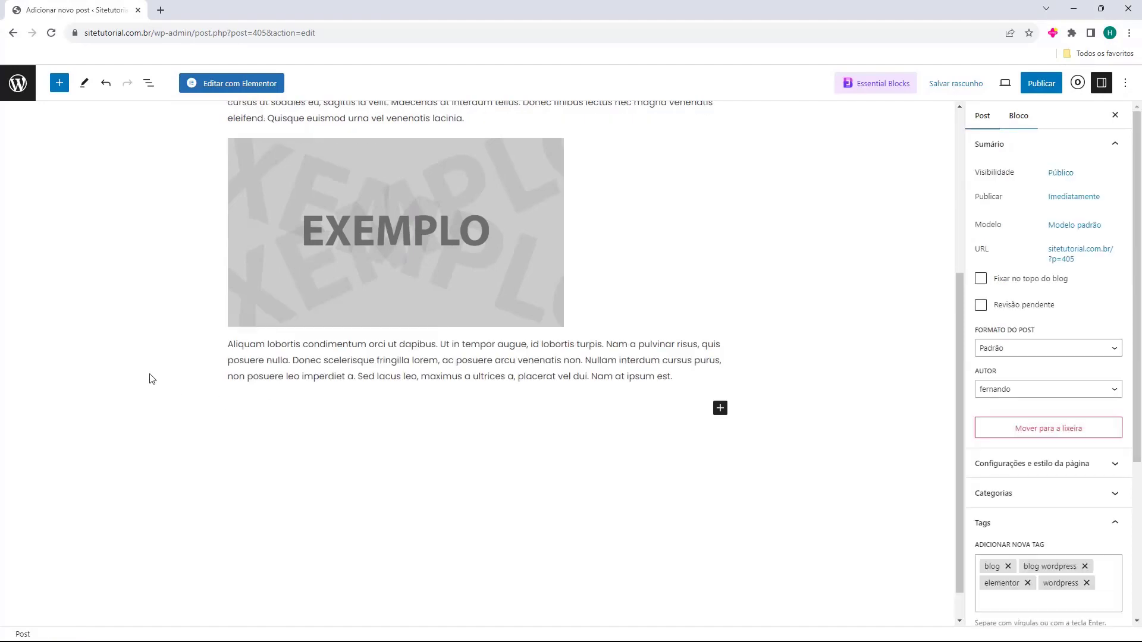
scroll(173, 387, up, 3)
scroll(199, 387, up, 1)
scroll(215, 370, down, 1)
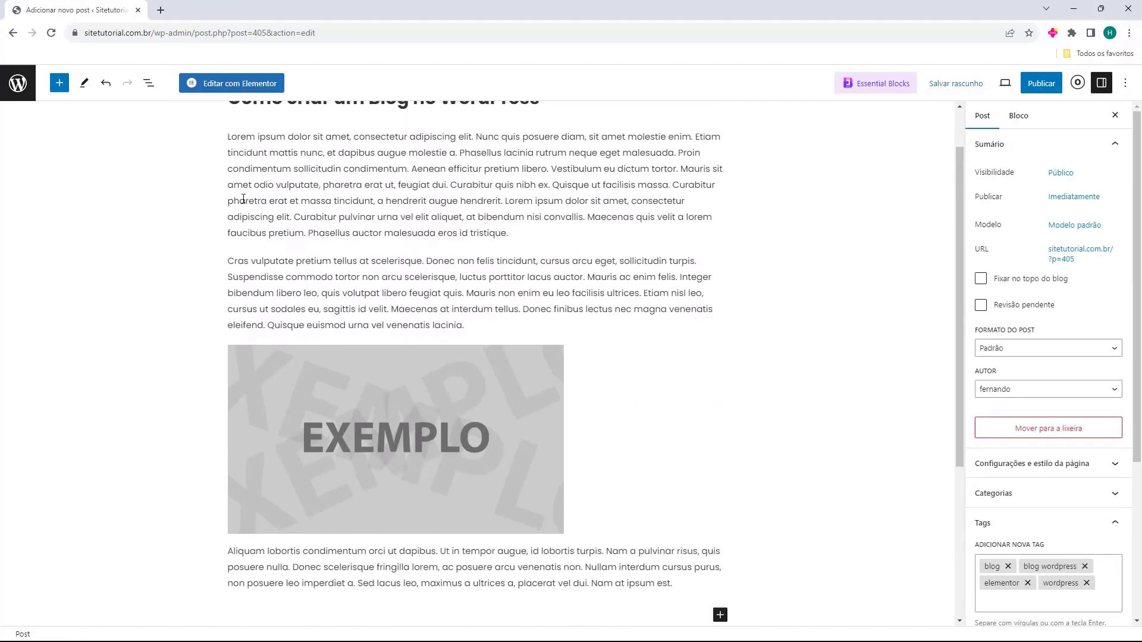
scroll(309, 373, down, 3)
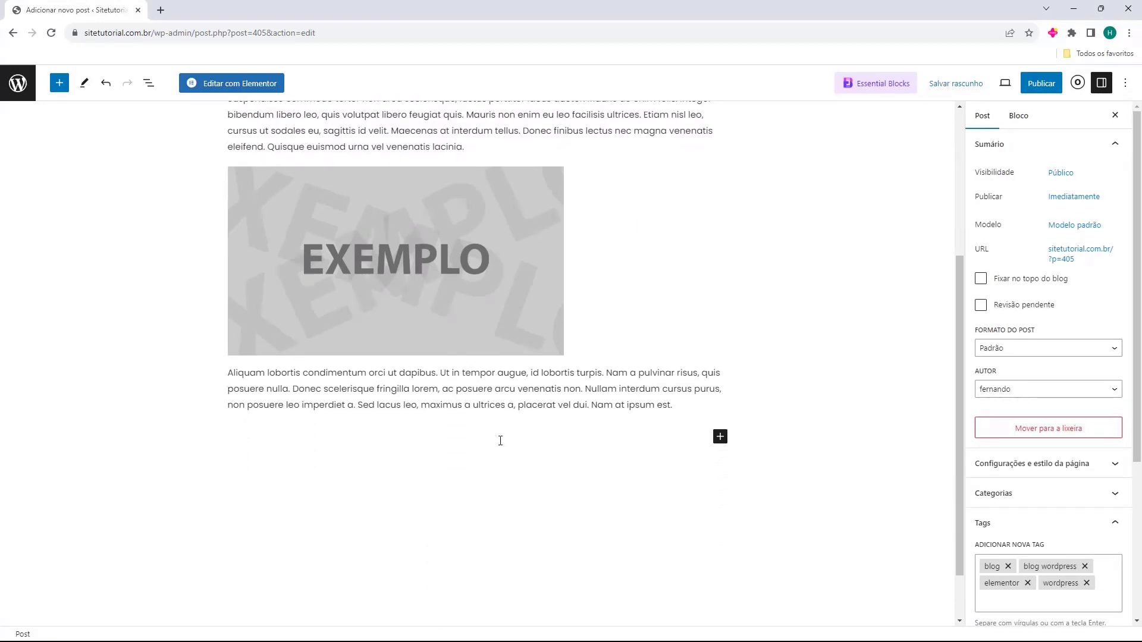
click(691, 429)
click(720, 432)
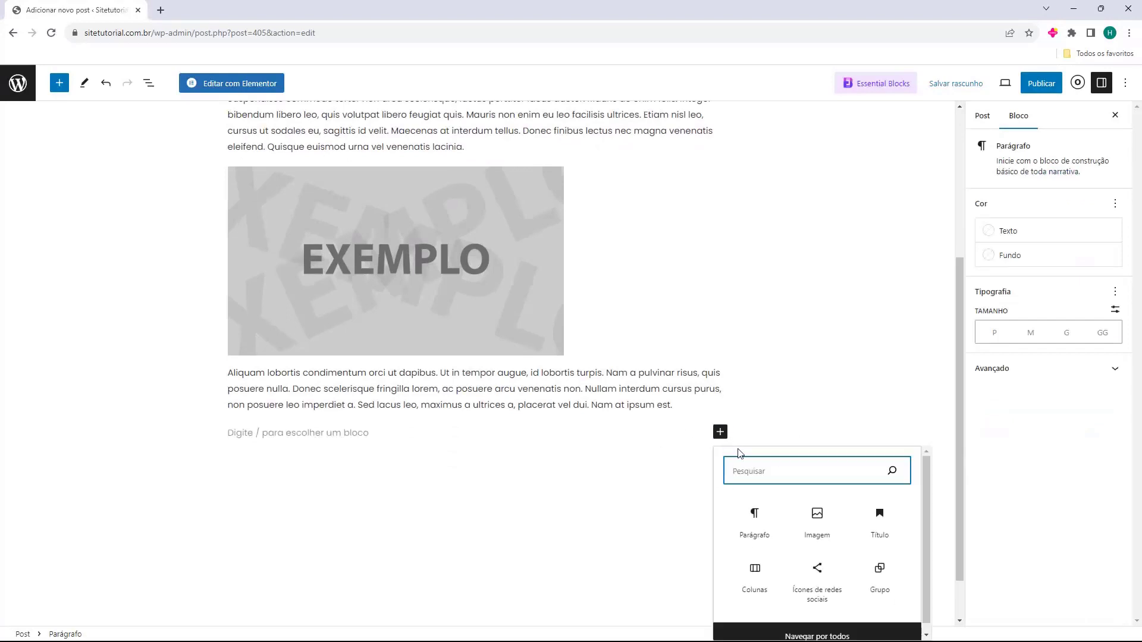
click(883, 524)
text(Lorem Ipsum)
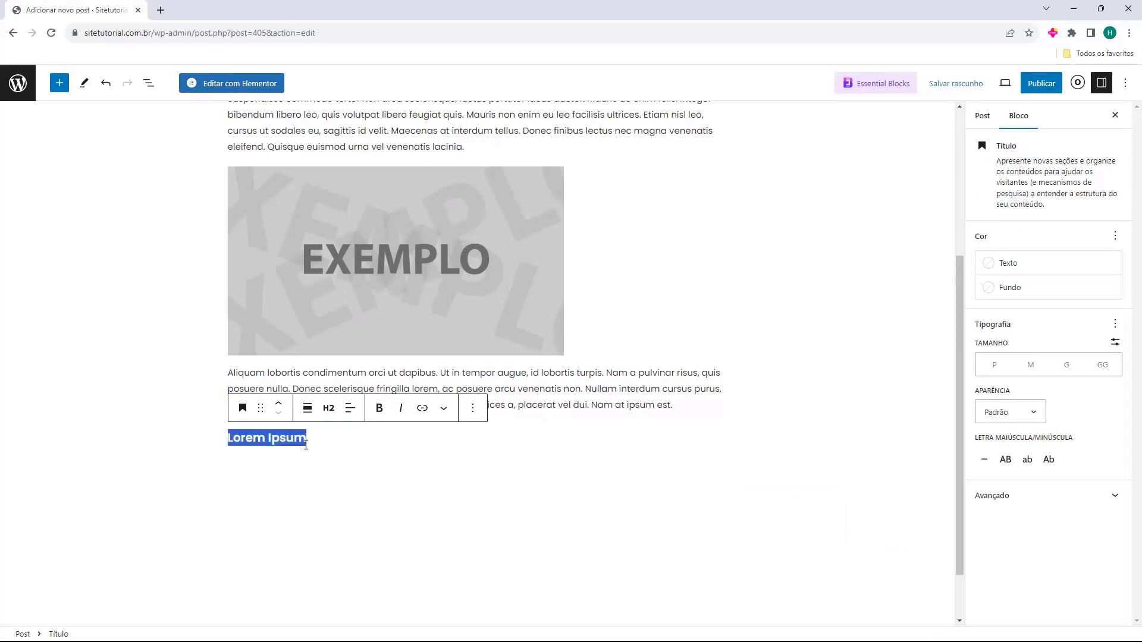
click(133, 480)
Make Lorem Ipsum an H1 heading and paste the Aliquam lobortis paragraph beneath it
click(232, 438)
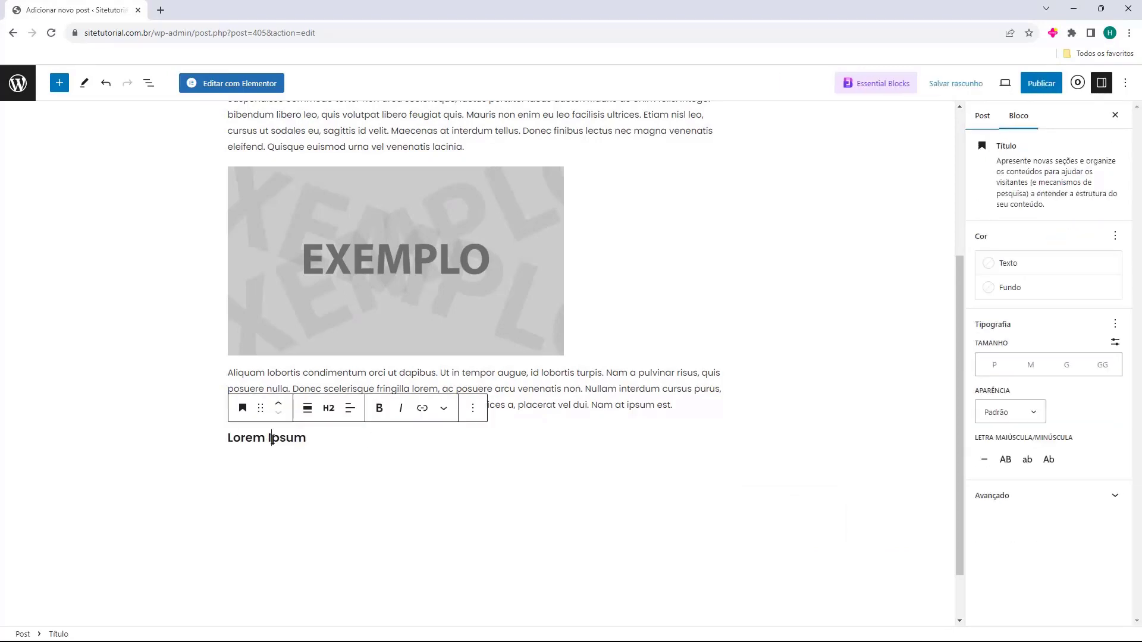
drag(228, 438, 307, 438)
click(328, 408)
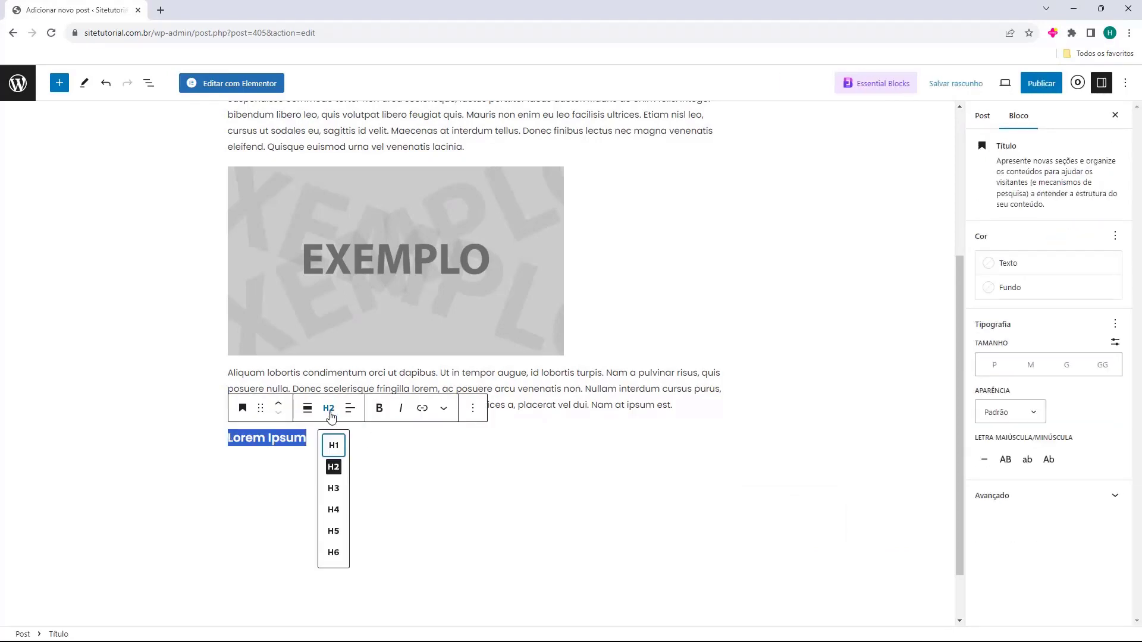
click(332, 445)
click(254, 486)
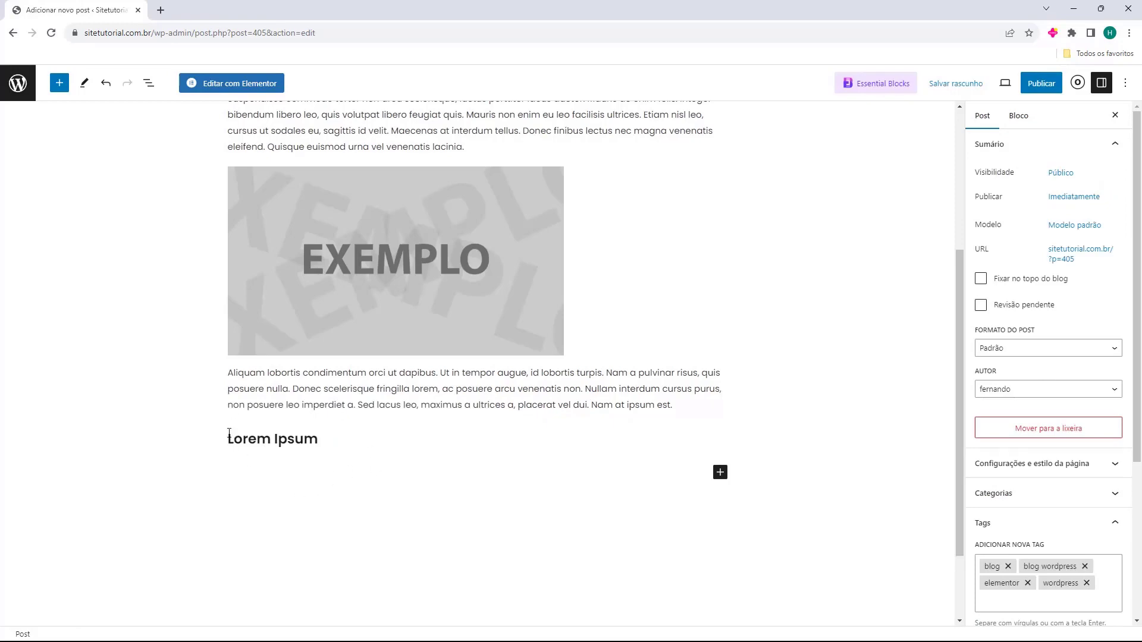
click(316, 432)
text(Aliquam lobortis condimentum orci ut dapibus. Ut in tempor augue, id lobortis turpis. Nam a pulvinar risus, quis posuere nulla. Donec scelerisque fringilla lorem, ac posuere arcu venenatis non. Nullam interdum cursus purus, non posuere leo imperdiet a. Sed lacus leo, maximus a ultrices a, placerat vel dui. Nam at ipsum est.)
scroll(447, 346, down, 3)
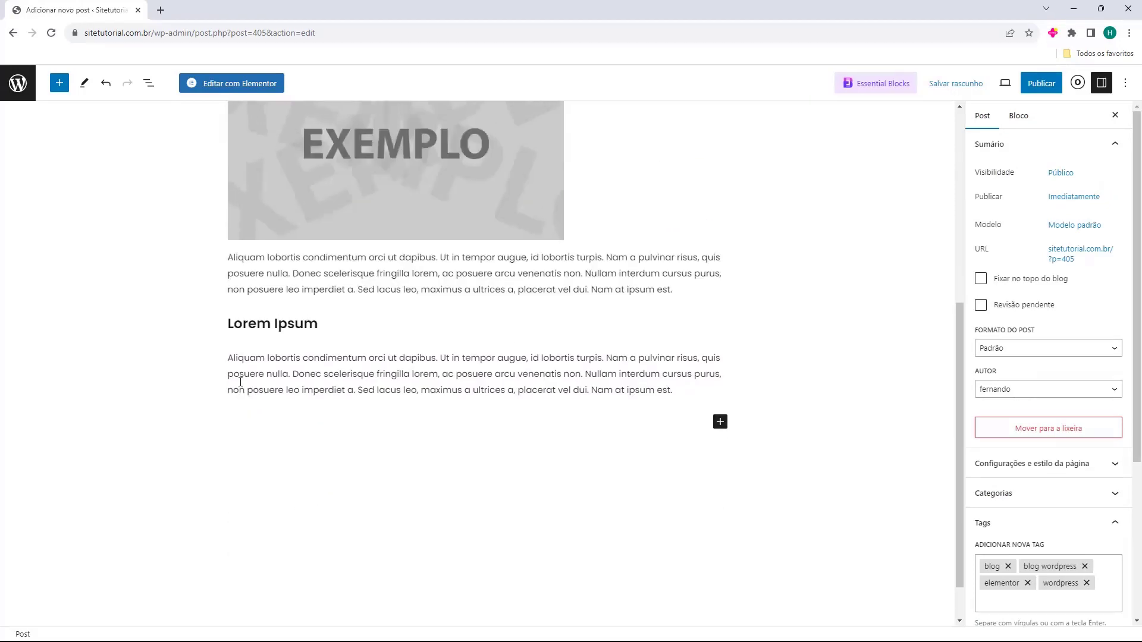
click(456, 366)
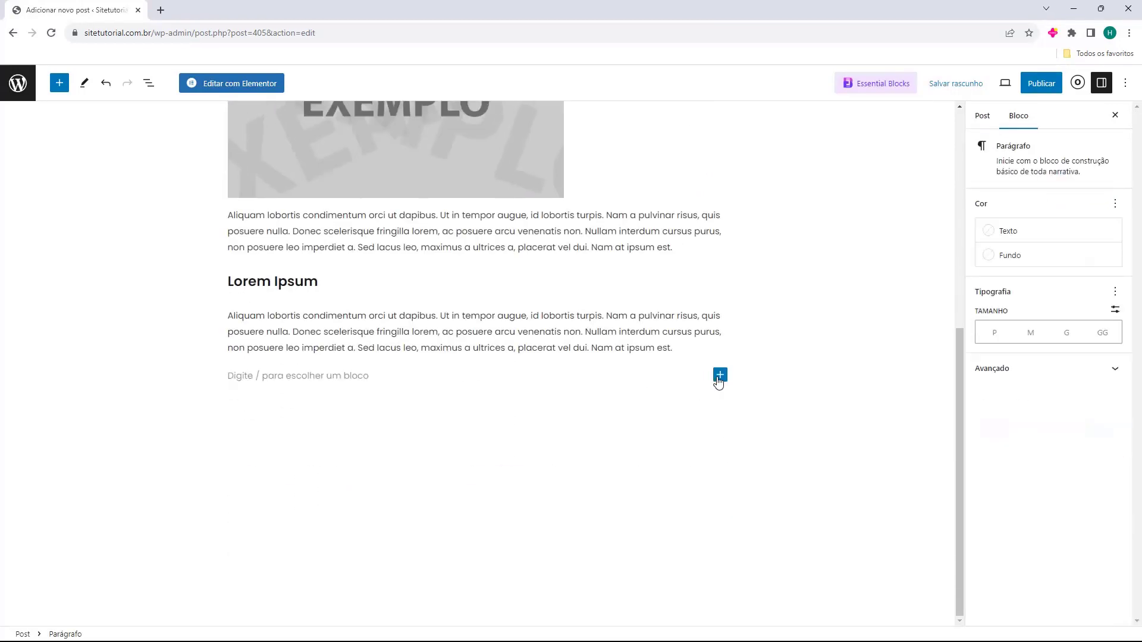
Embed the 'Produto de Sucesso' YouTube video at the end of the post from its pasted link
click(719, 374)
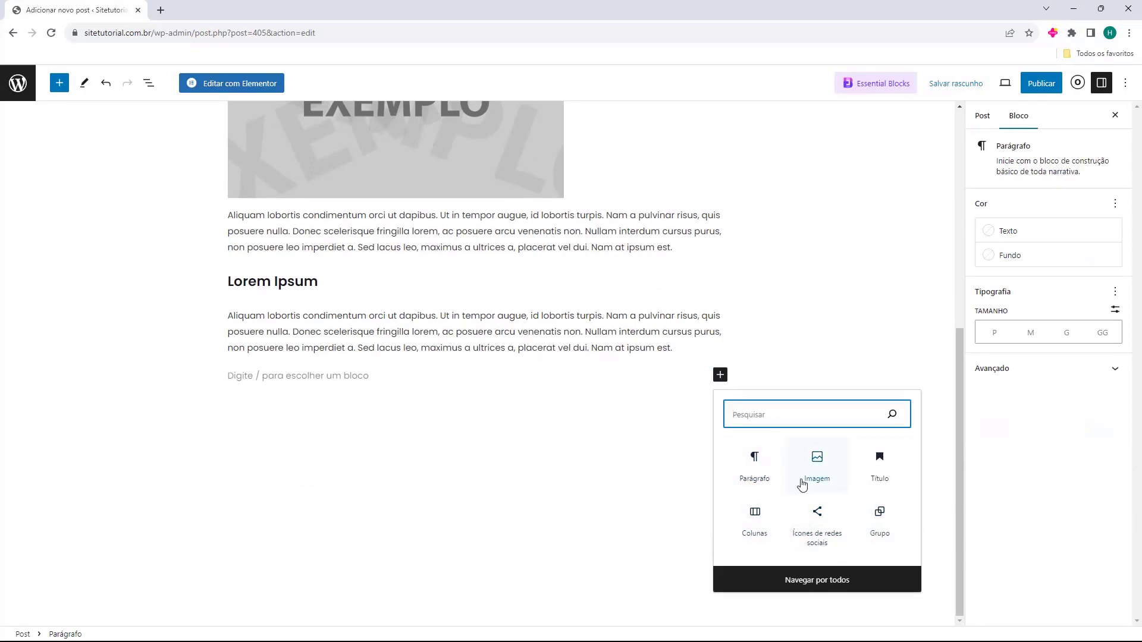
text(video)
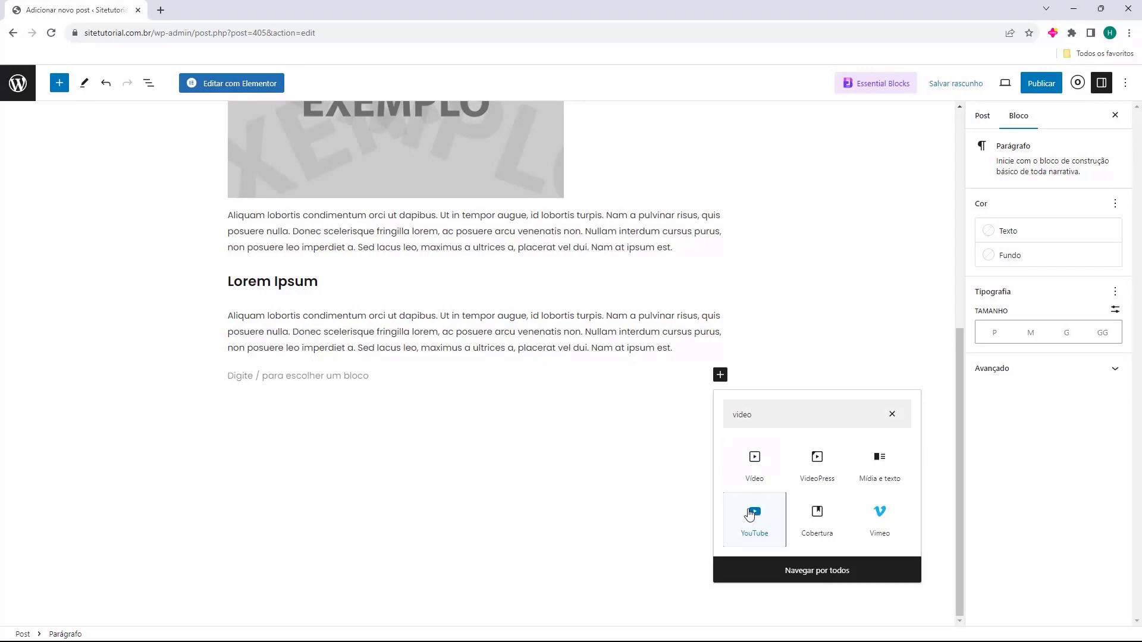
click(749, 522)
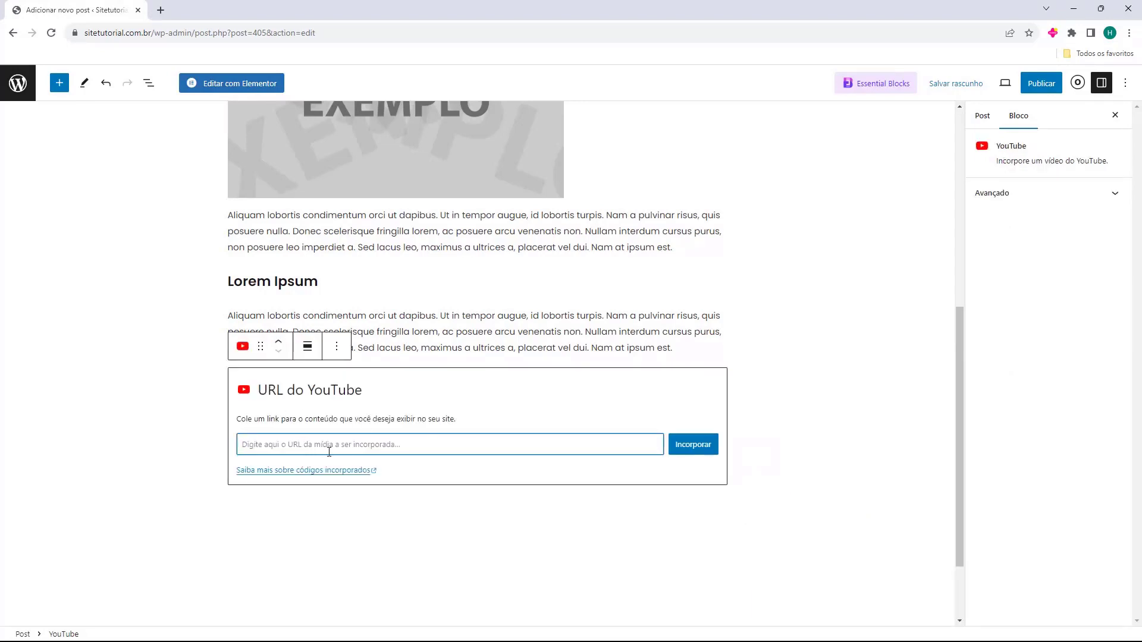
text(https://www.youtube.com/watch?v=T3WOuRP9sRs)
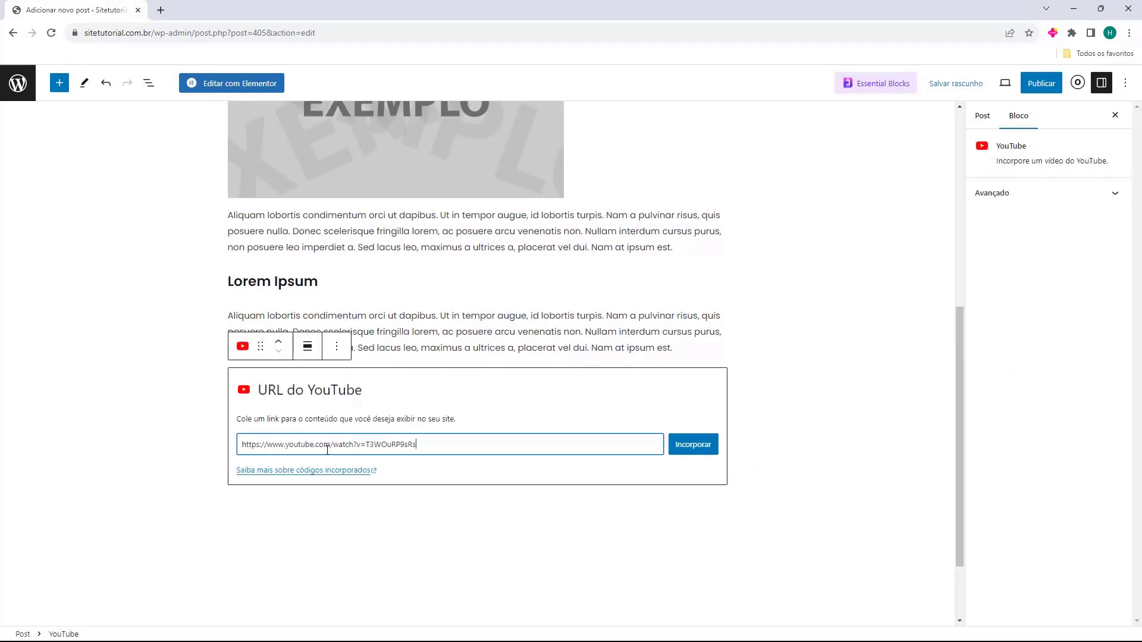
click(682, 447)
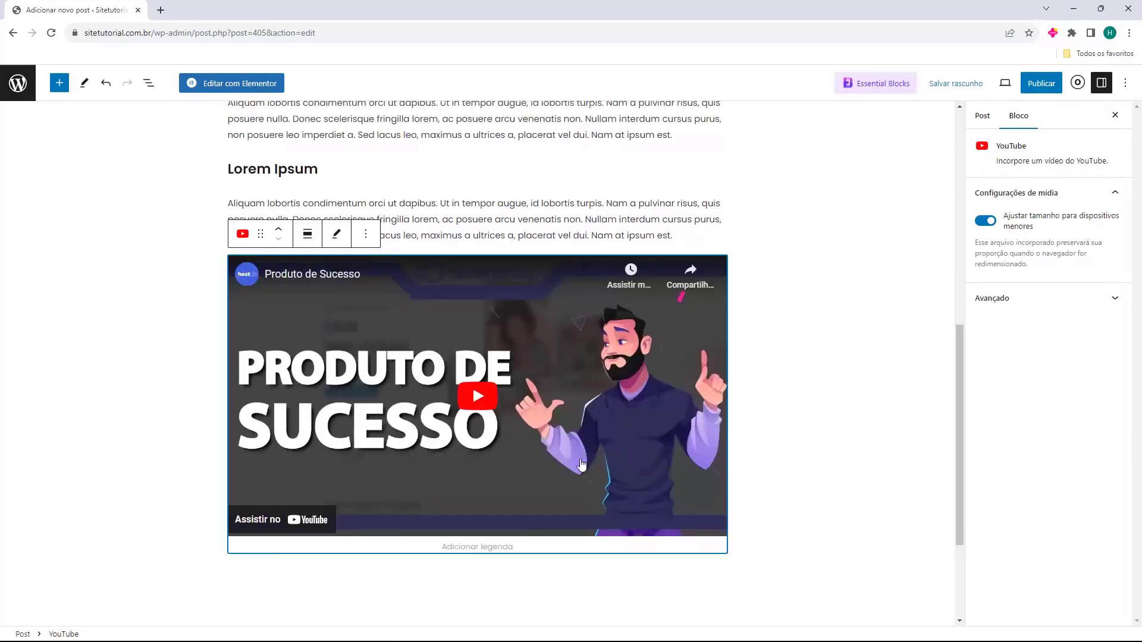
Add an empty paragraph block below the embedded video
click(859, 420)
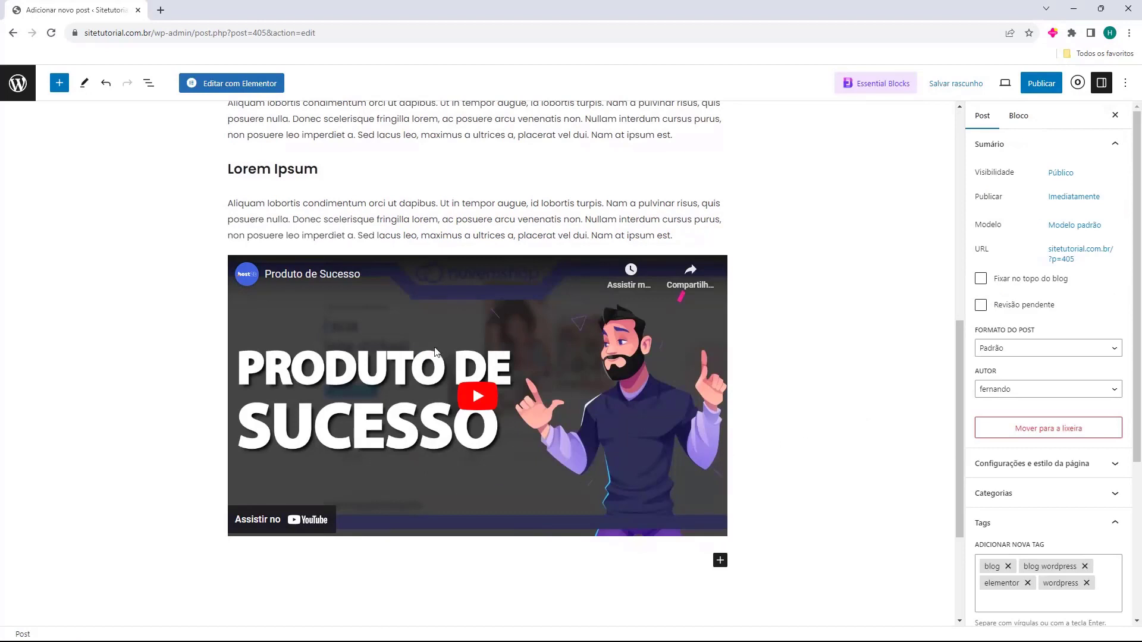
click(381, 369)
click(894, 477)
scroll(596, 436, down, 2)
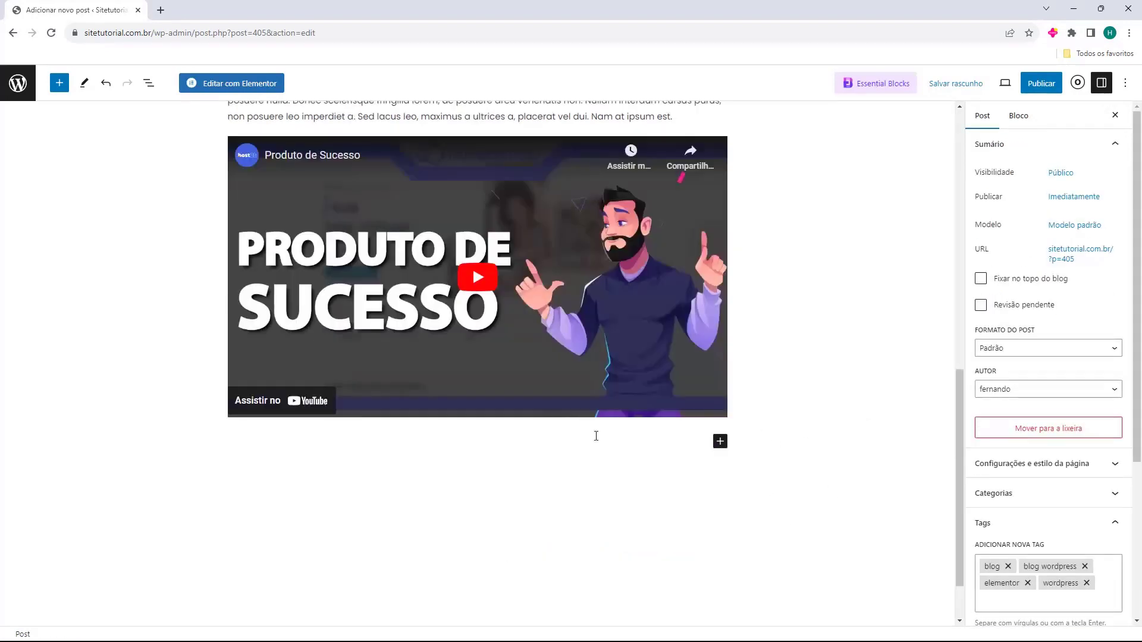
click(559, 435)
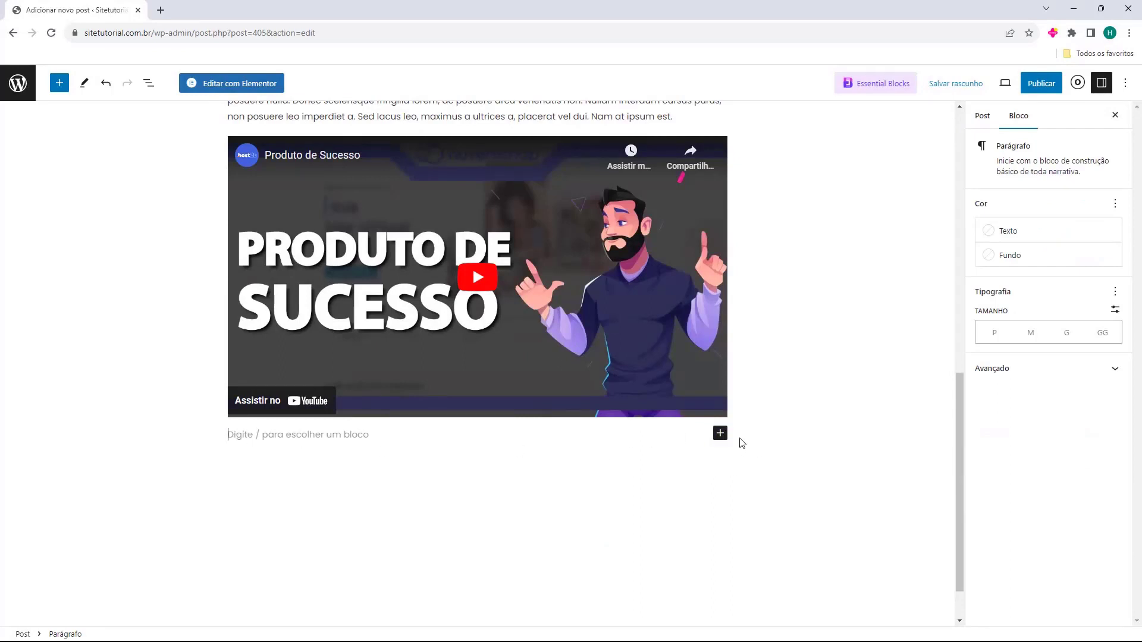
Insert a 50/50 Colunas block and paste lorem ipsum into a paragraph in the left column
click(720, 434)
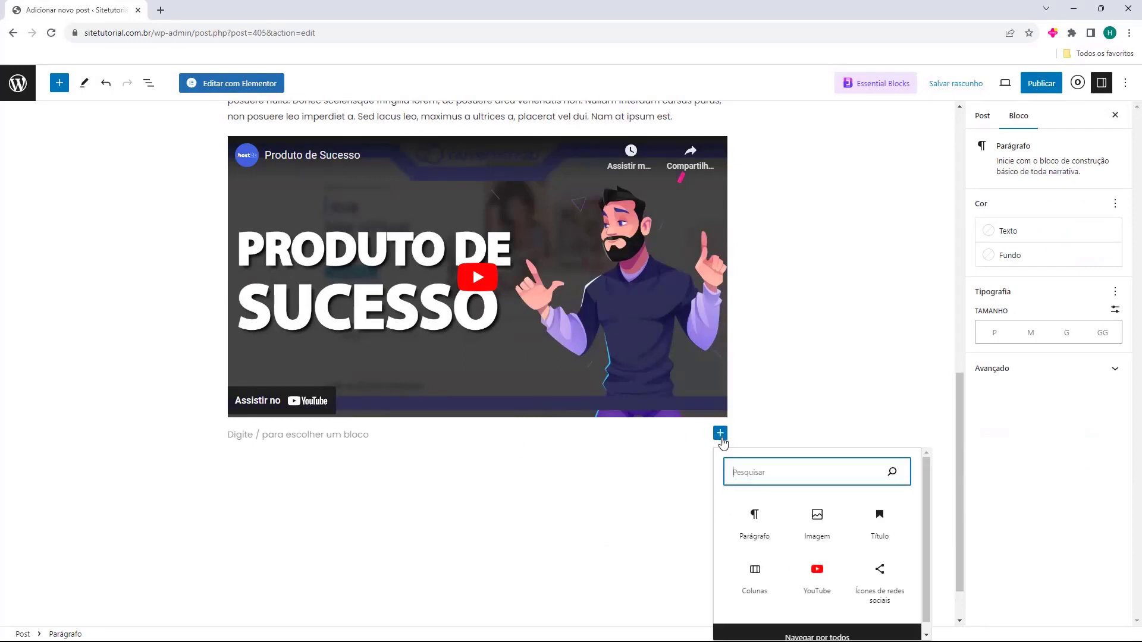
click(750, 585)
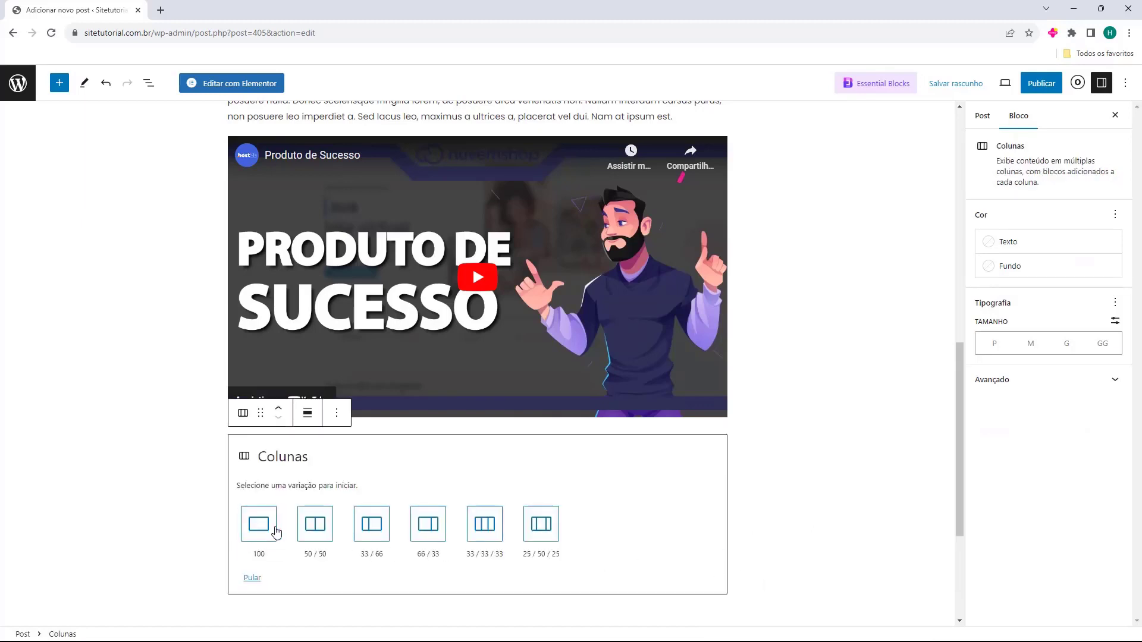
click(319, 529)
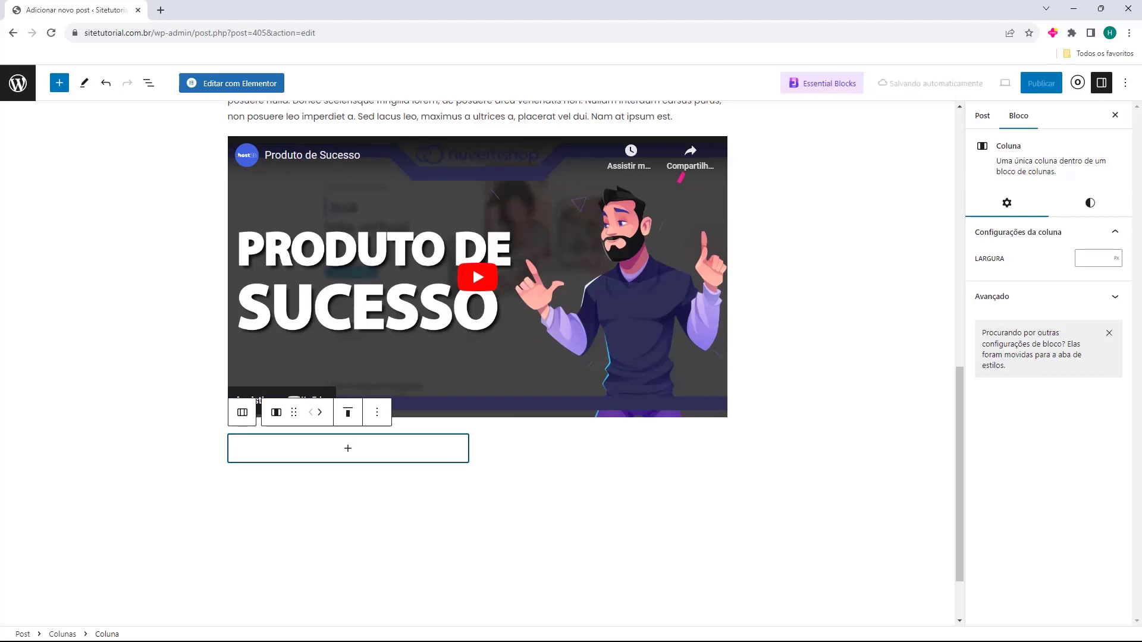
click(350, 449)
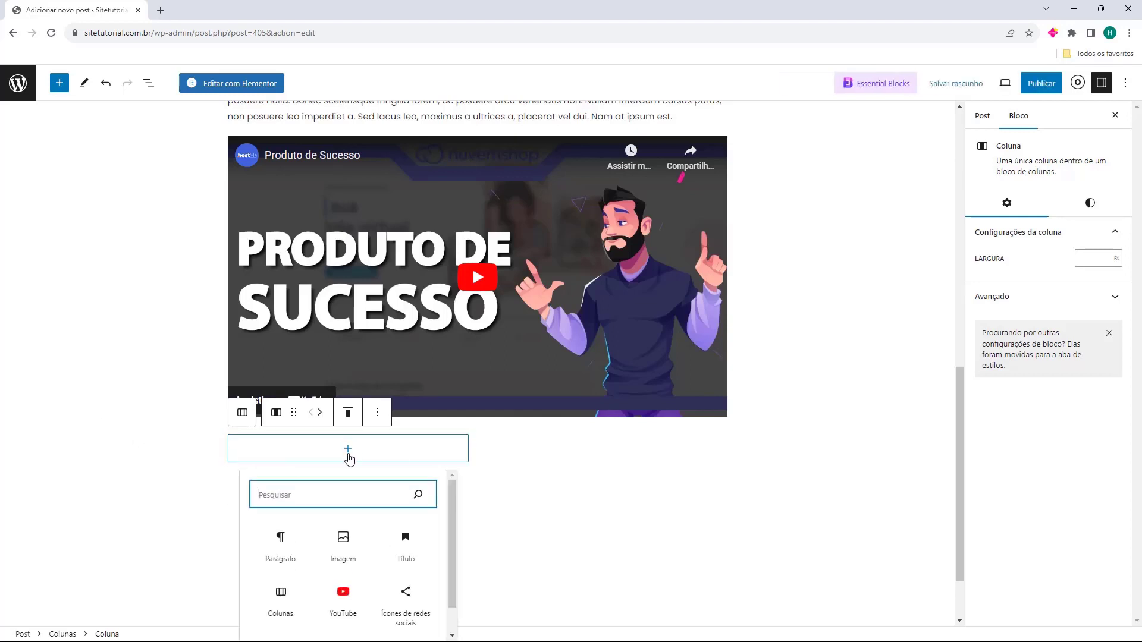
click(277, 562)
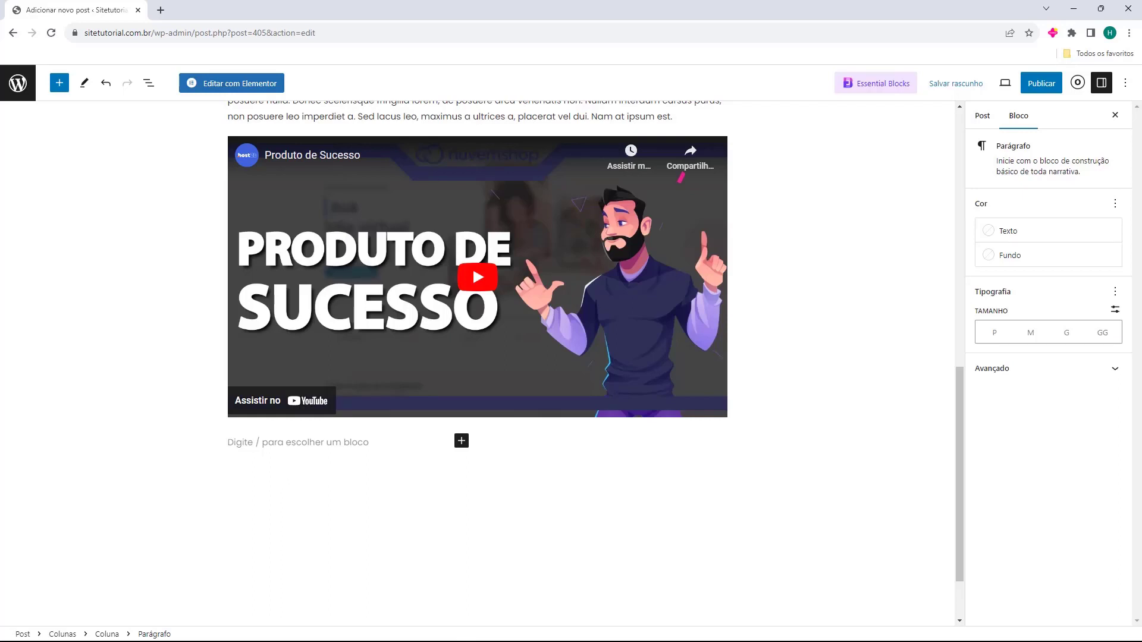
text(Cras vulputate pretium tellus at scelerisque. Donec non felis tincidunt, cursus arcu eget, sollicitudin turpis. Suspendisse commodo tortor non arcu scelerisque, luctus porttitor lacus auctor. Mauris ac enim felis. Integer bibendum libero leo, quis volutpat libero feugiat quis. Mauris non enim eu leo facilisis ultrices. Etiam nisl leo, cursus ut sodales eu, sagittis id velit. Maecenas at interdum tellus. Donec finibus lectus nec magna venenatis eleifend. Quisque euismod urna vel venenatis lacinia.)
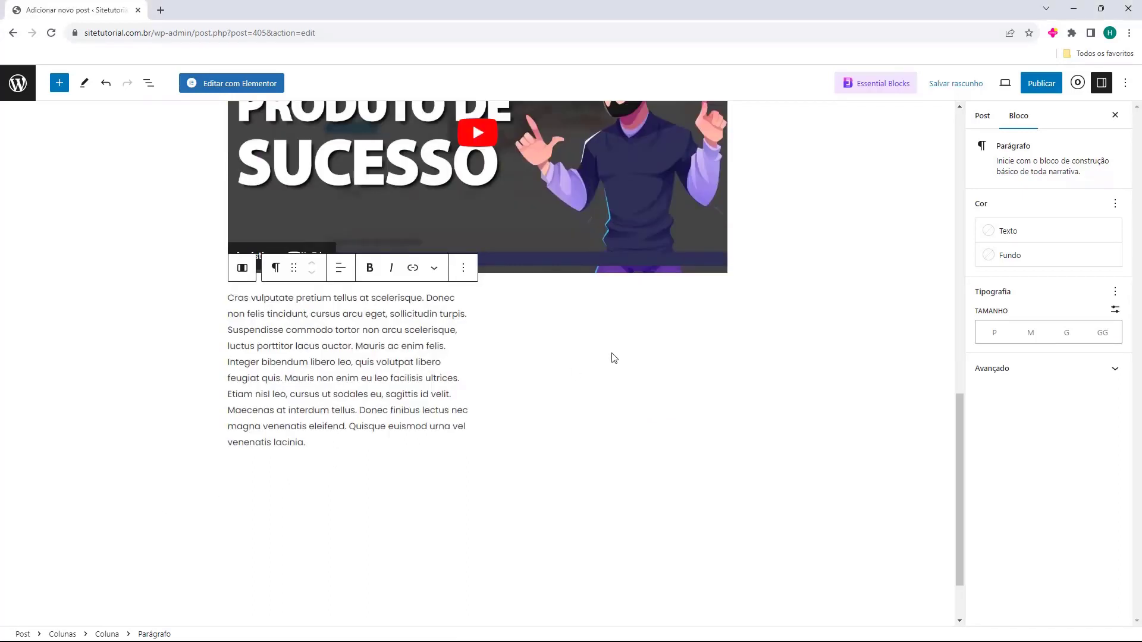
Add a paragraph with pasted lorem ipsum text to the right column
click(573, 369)
click(607, 305)
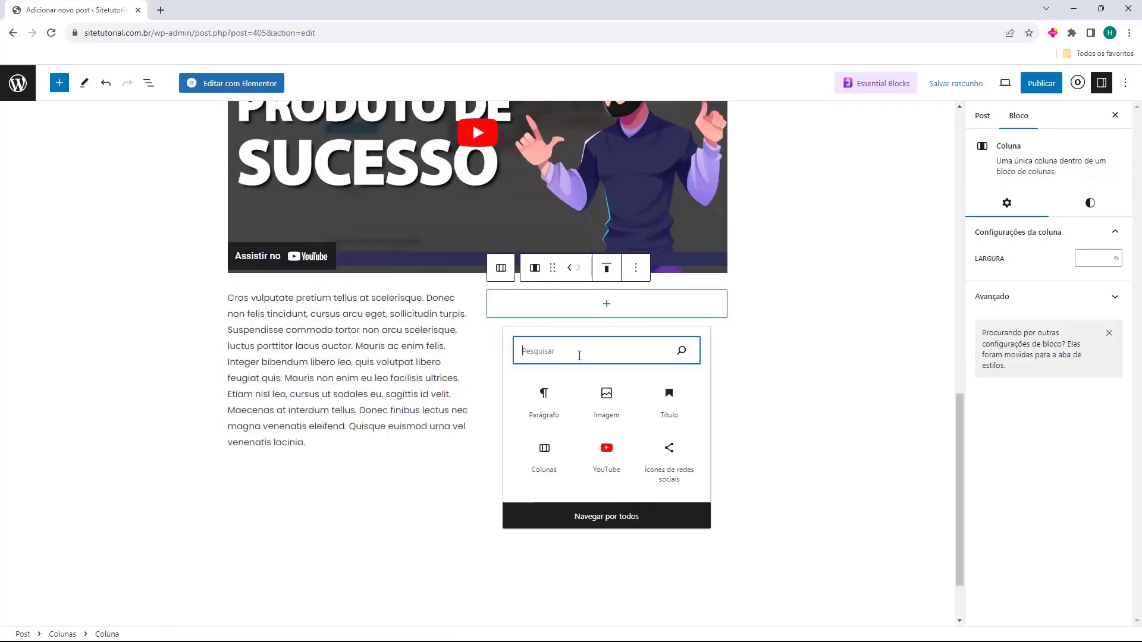
click(545, 398)
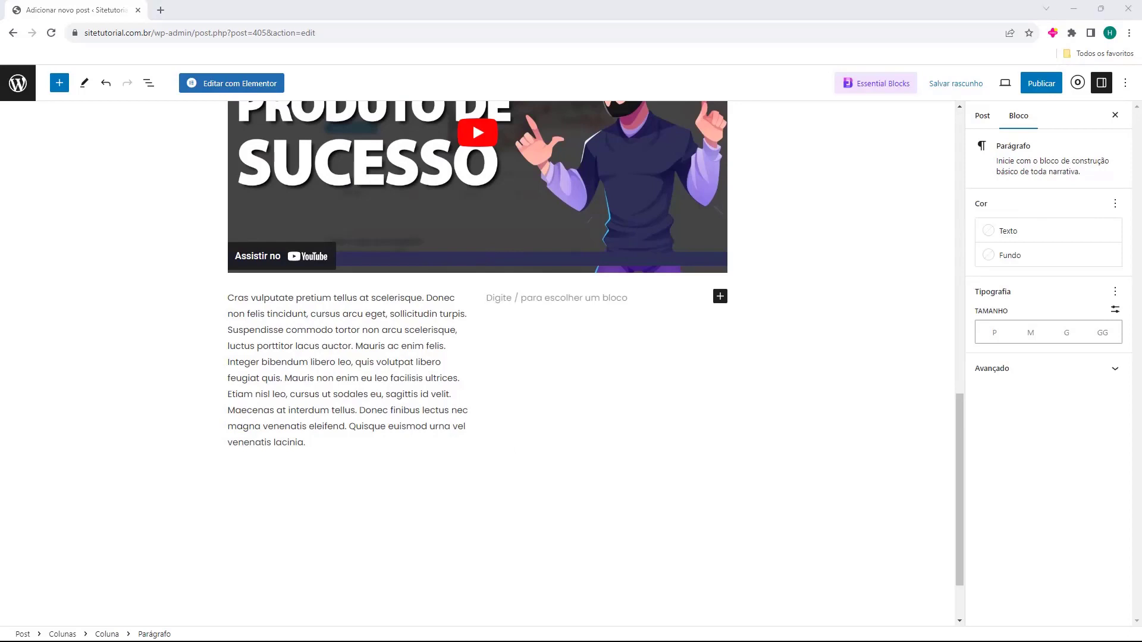
text(Lorem ipsum dolor sit amet, consectetur adipiscing elit. Nunc quis posuere diam, sit amet molestie enim. Etiam tincidunt mattis nunc, et dapibus augue molestie a. Phasellus lacinia rutrum neque eget malesuada. Proin condimentum sollicitudin condimentum. Aenean efficitur pretium libero. Vestibulum eu dictum tortor. Mauris sit amet odio vulputate, pharetra erat ut, feugiat dui. Curabitur quis nibh ex. Quisque ut facilisis massa. Curabitur pharetra erat et massa tincidunt, a hendrerit augue hendrerit. Lorem ipsum dolor sit amet, consectetur adipiscing elit. Curabitur pulvinar urna vel elit aliquet, at bibendum nisi convallis. Maecenas quis velit a lorem faucibus pretium. Phasellus auctor malesuada eros id tristique.)
click(395, 446)
click(510, 497)
click(408, 453)
click(463, 491)
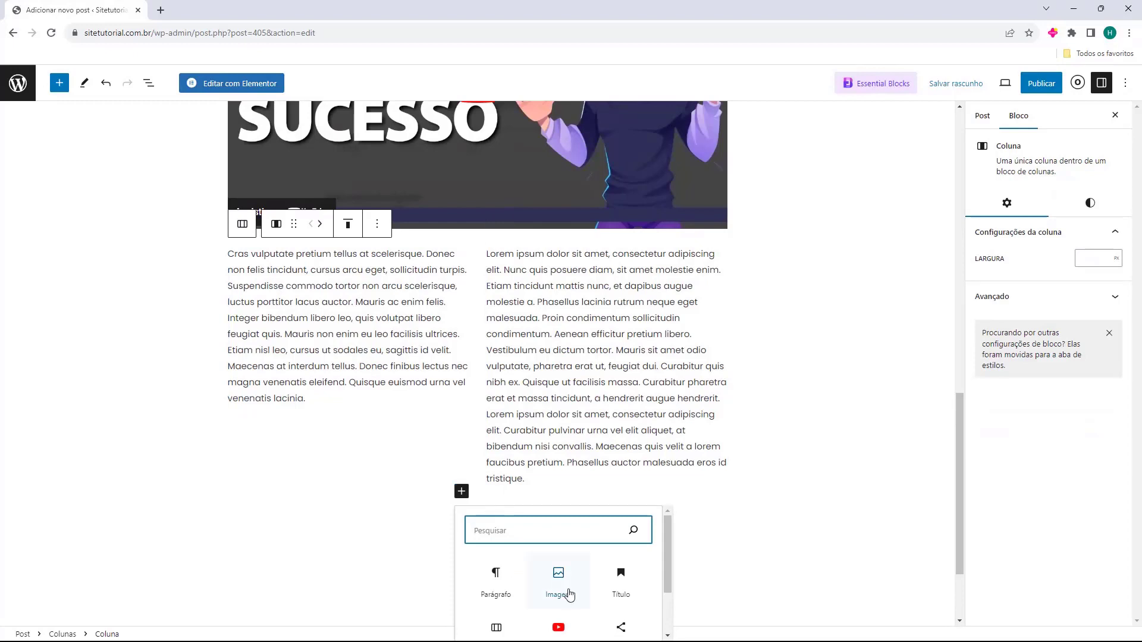
click(716, 518)
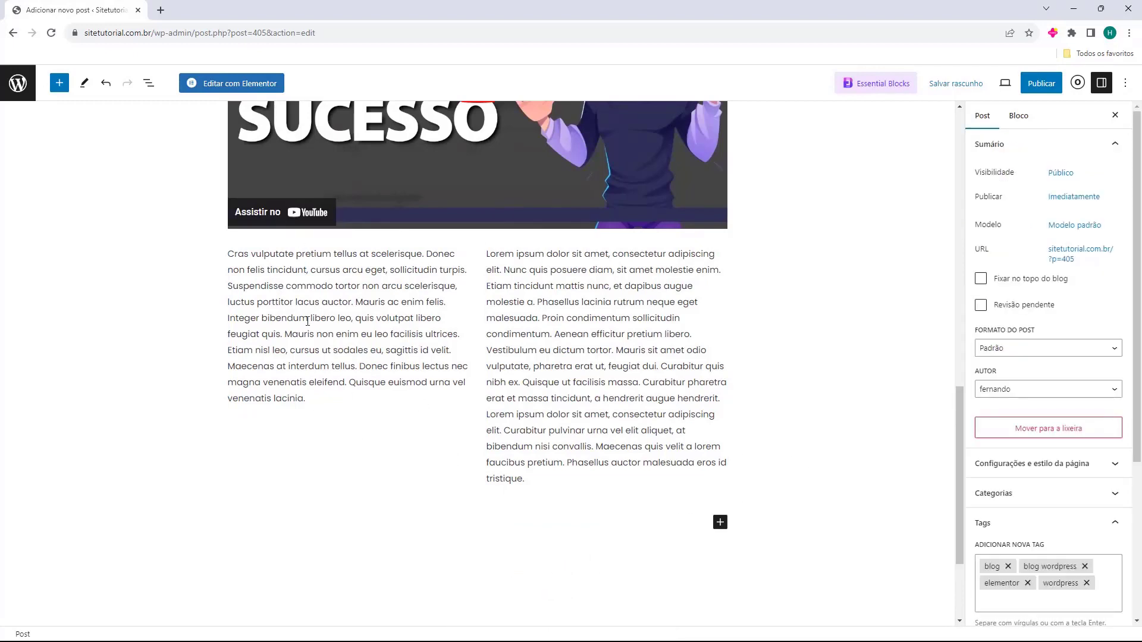
Review the finished post in the editor, checking the columns section
click(462, 464)
click(459, 455)
click(459, 455)
click(906, 400)
scroll(770, 423, up, 12)
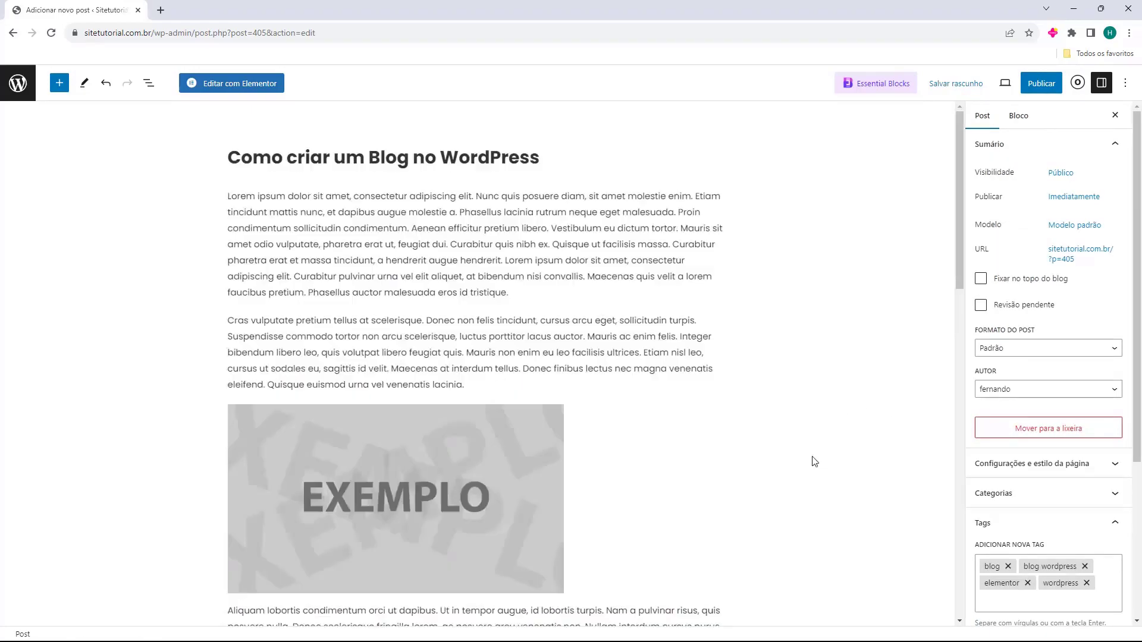
scroll(216, 395, down, 12)
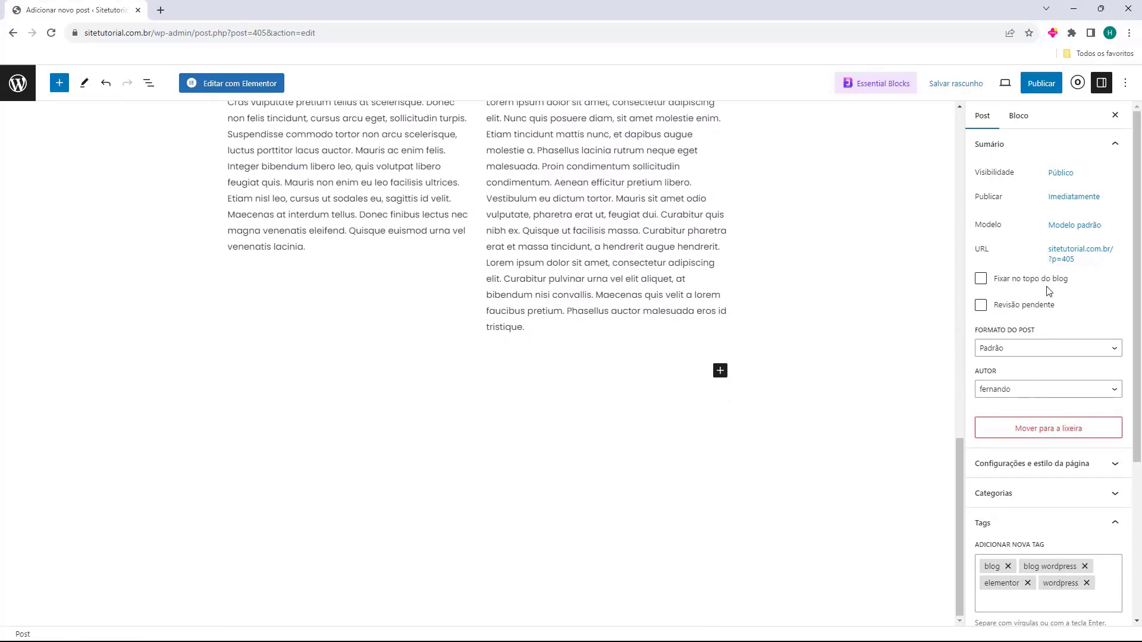
scroll(661, 331, up, 8)
scroll(660, 331, up, 4)
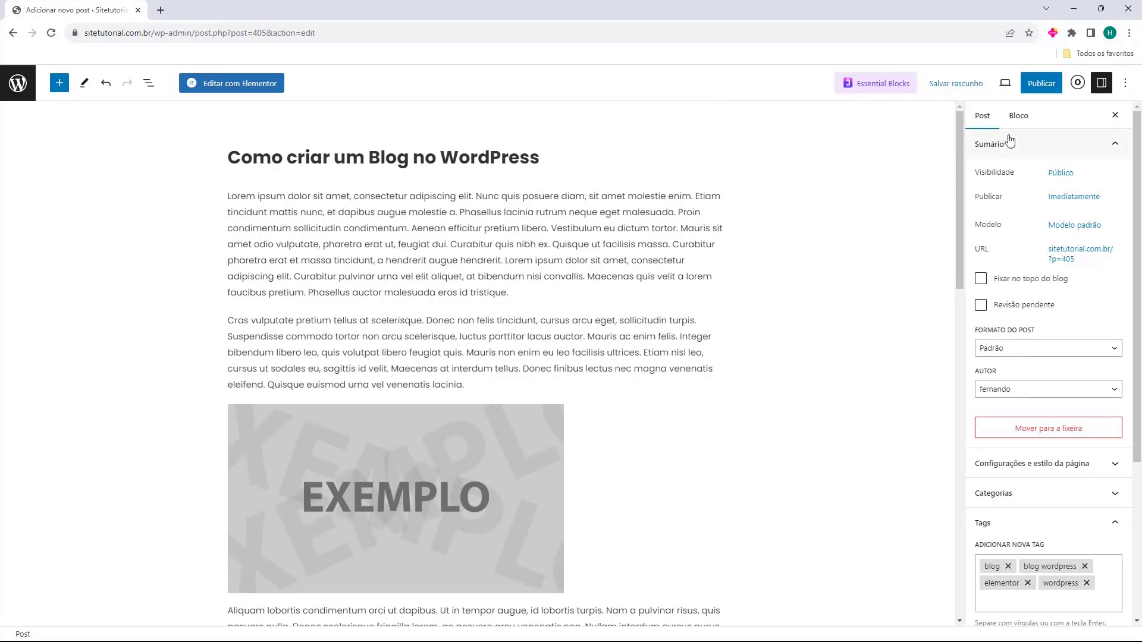
Publish 'Como criar um Blog no WordPress' and view the live post in a new tab
click(1034, 87)
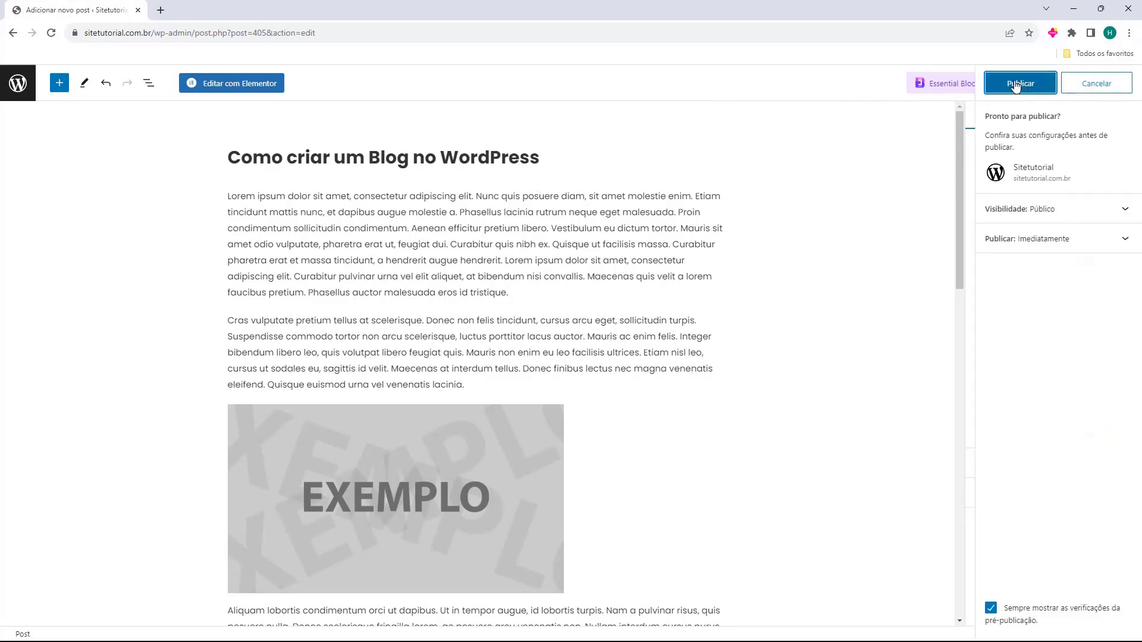
click(1016, 86)
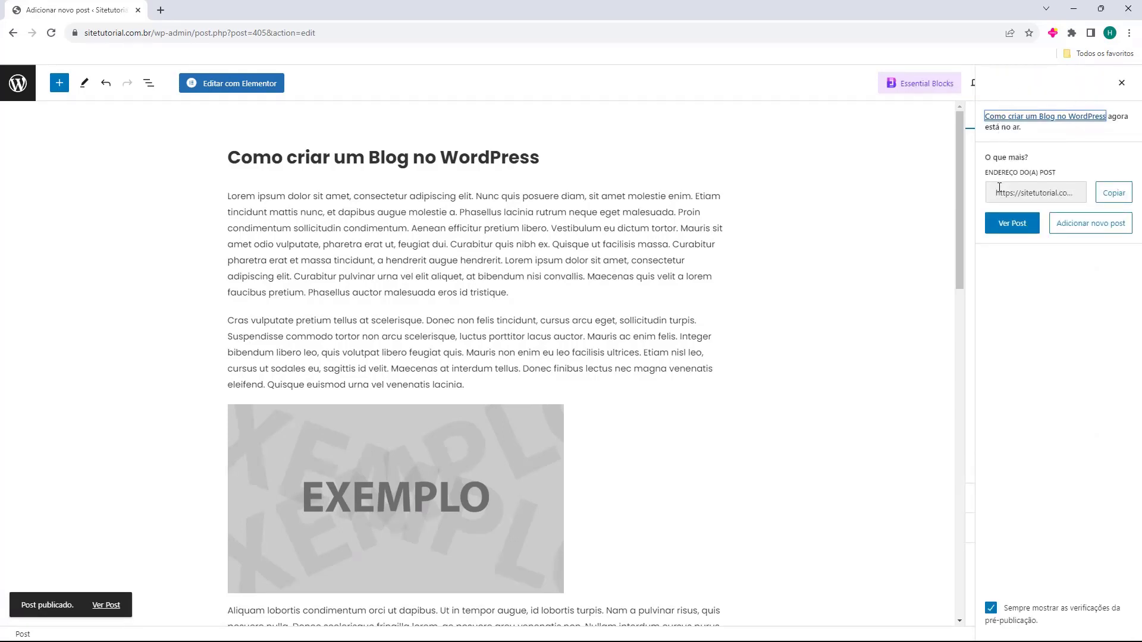
click(1007, 231)
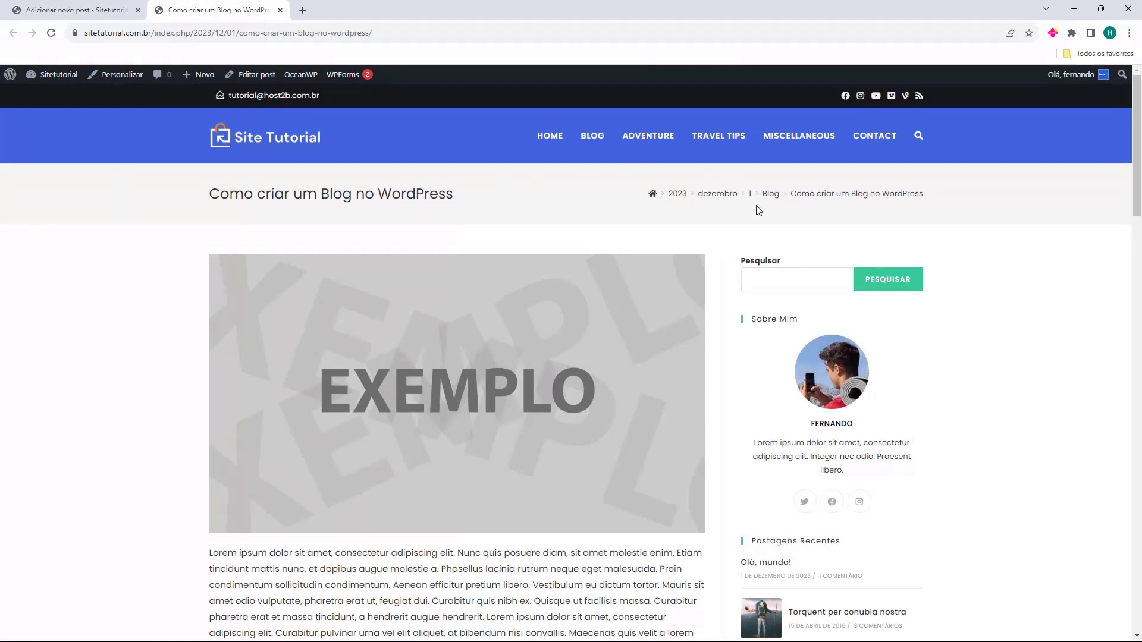
Scroll through the published post's live page
scroll(302, 155, down, 2)
scroll(303, 156, down, 8)
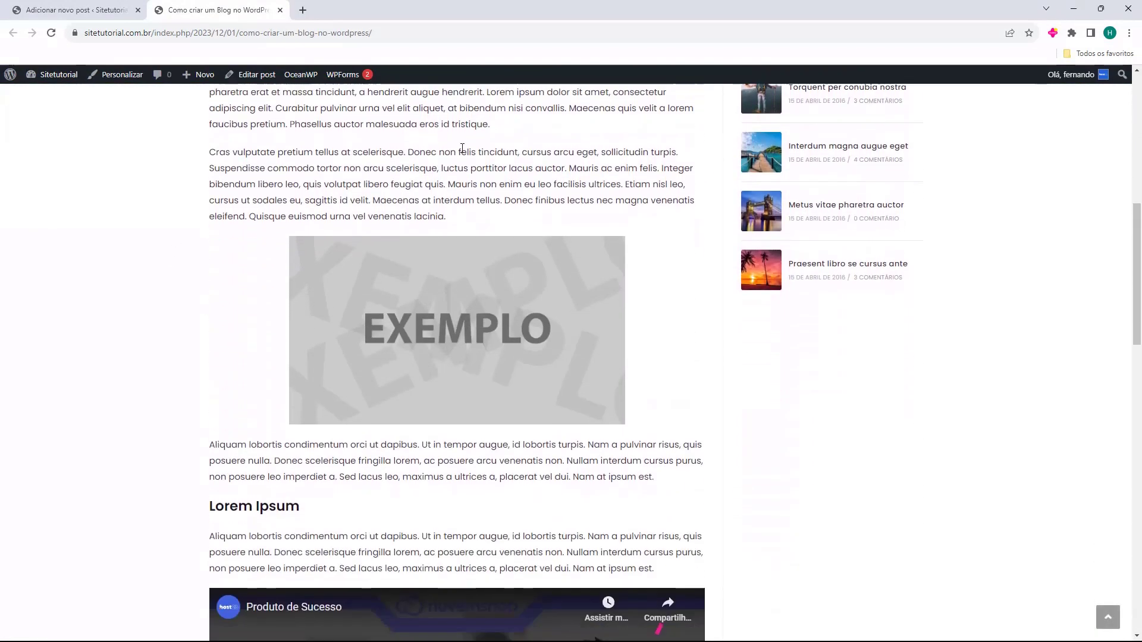
scroll(294, 203, down, 11)
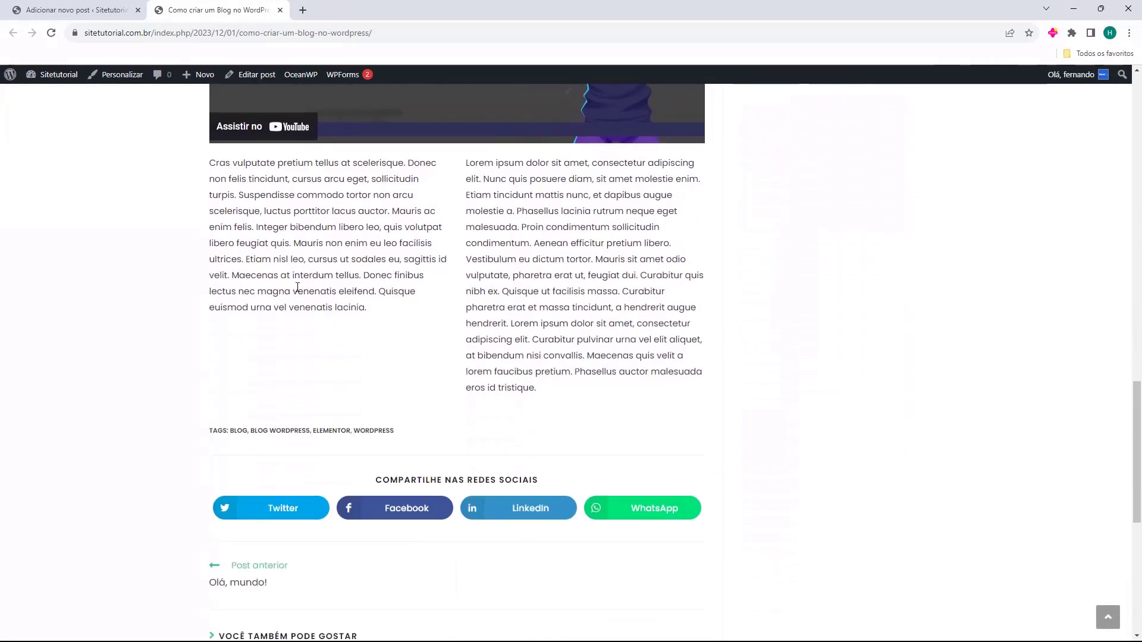
scroll(433, 337, down, 1)
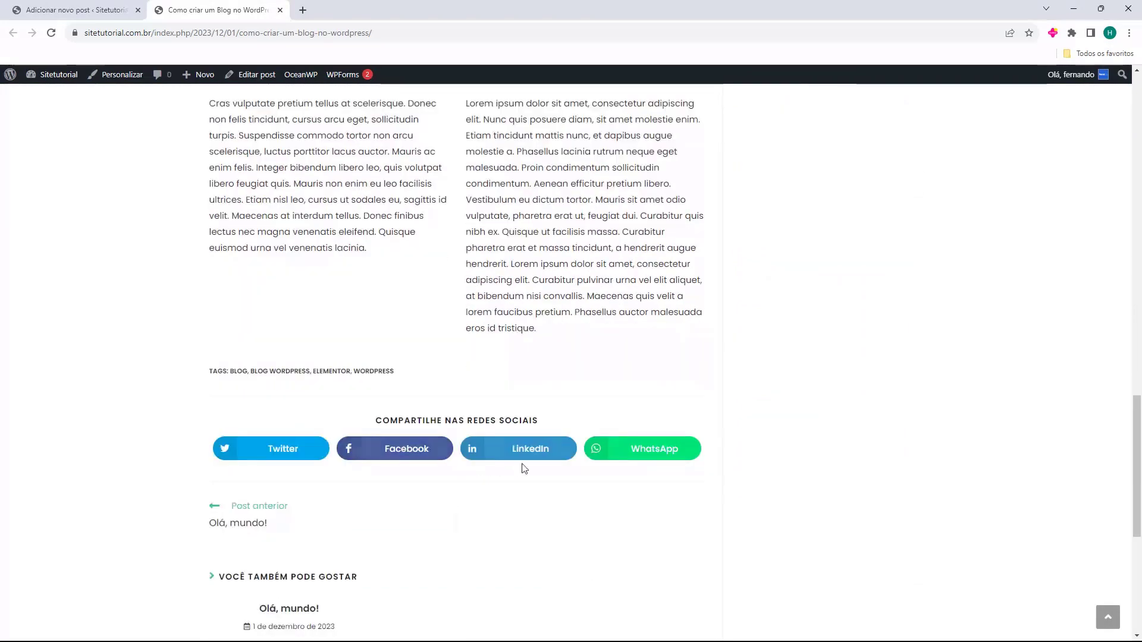
scroll(317, 448, down, 2)
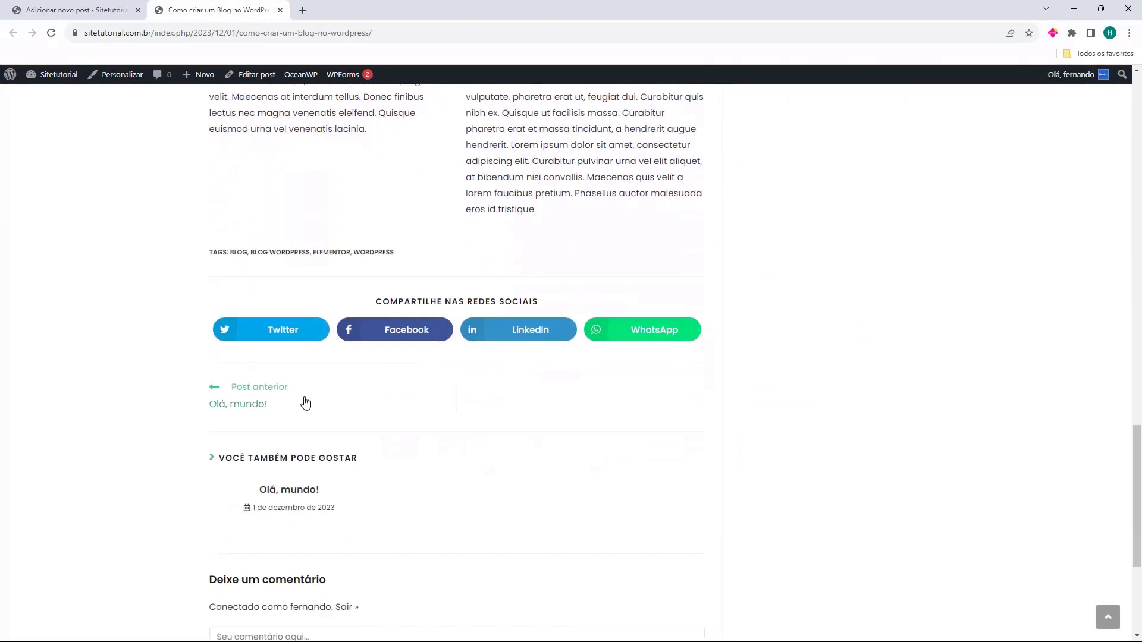
scroll(442, 452, up, 15)
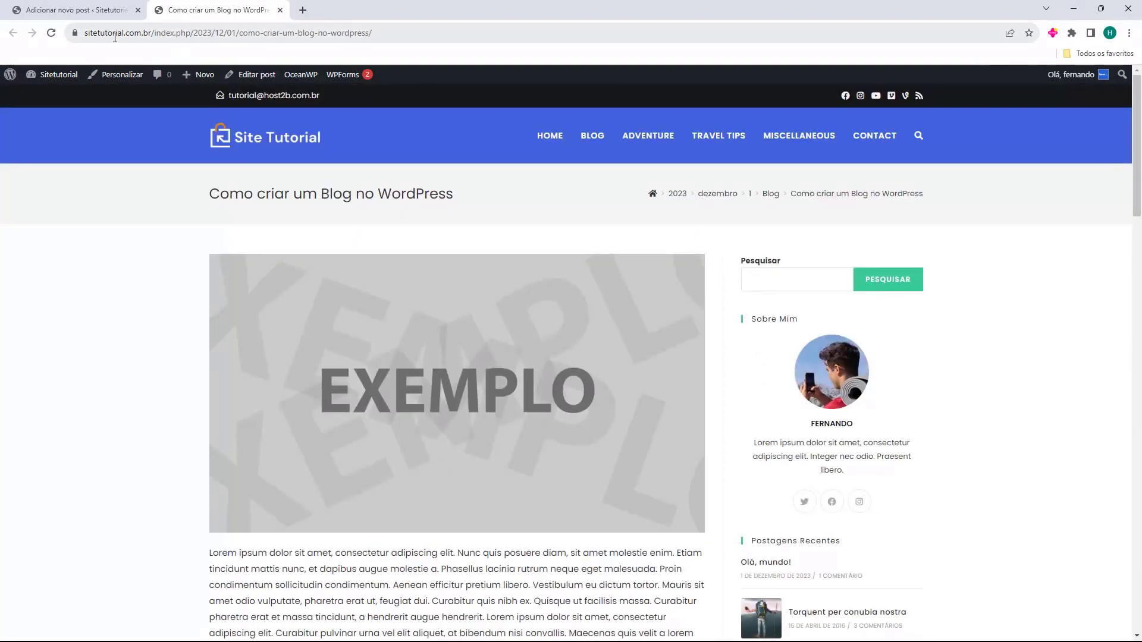
Inspect the post's long date-based URL, then return to the 'Adicionar novo post' editor tab
drag(85, 33, 123, 34)
click(180, 34)
drag(232, 34, 451, 54)
click(407, 35)
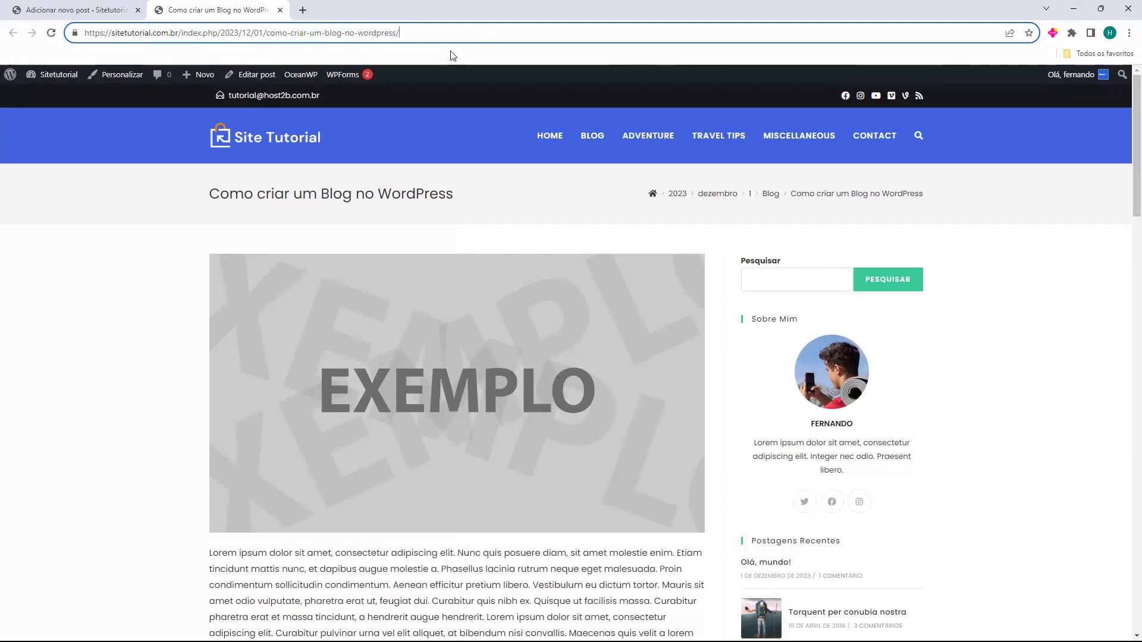
drag(446, 39, 194, 31)
click(202, 33)
click(89, 10)
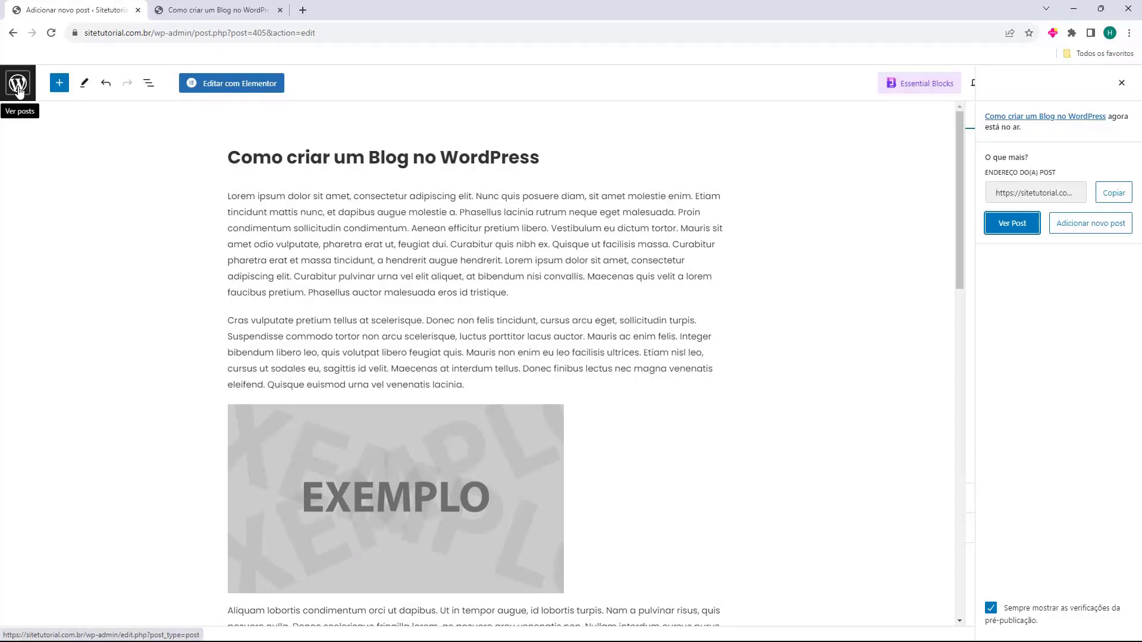
Set Configurações > Links permanentes to 'Nome do post' (/%postname%/) and save the change
click(18, 84)
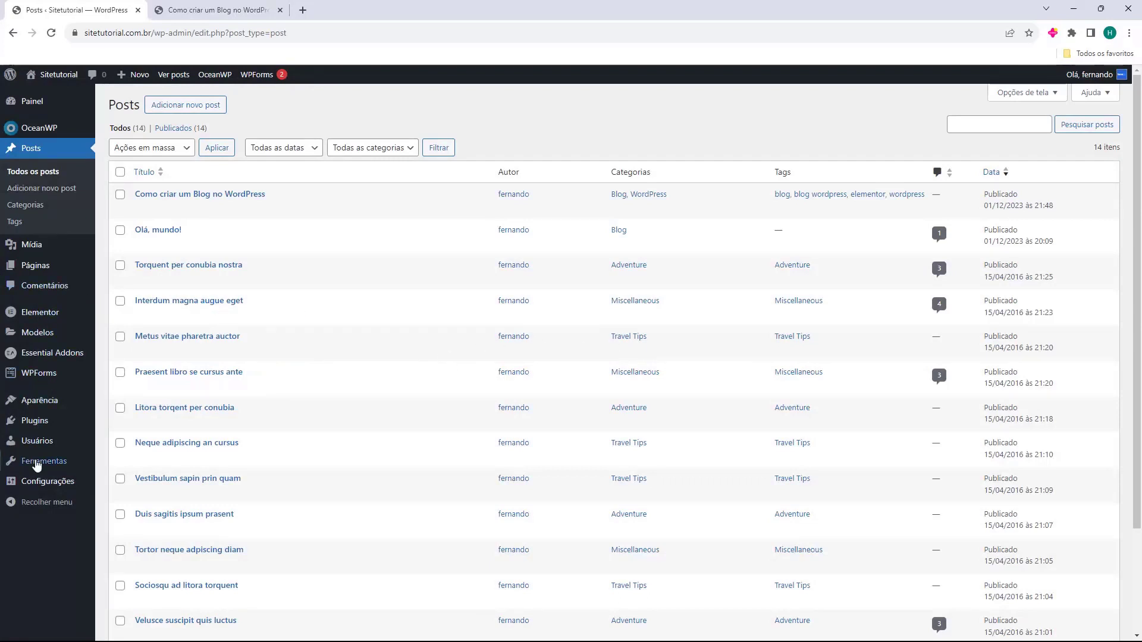
mouse_move(31, 485)
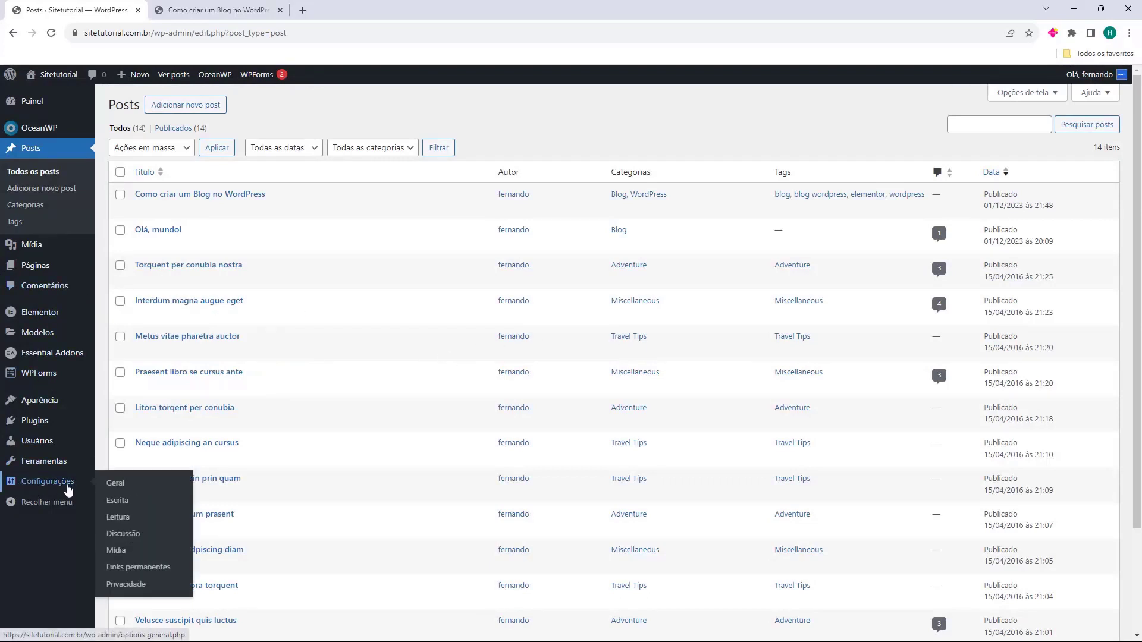
click(140, 570)
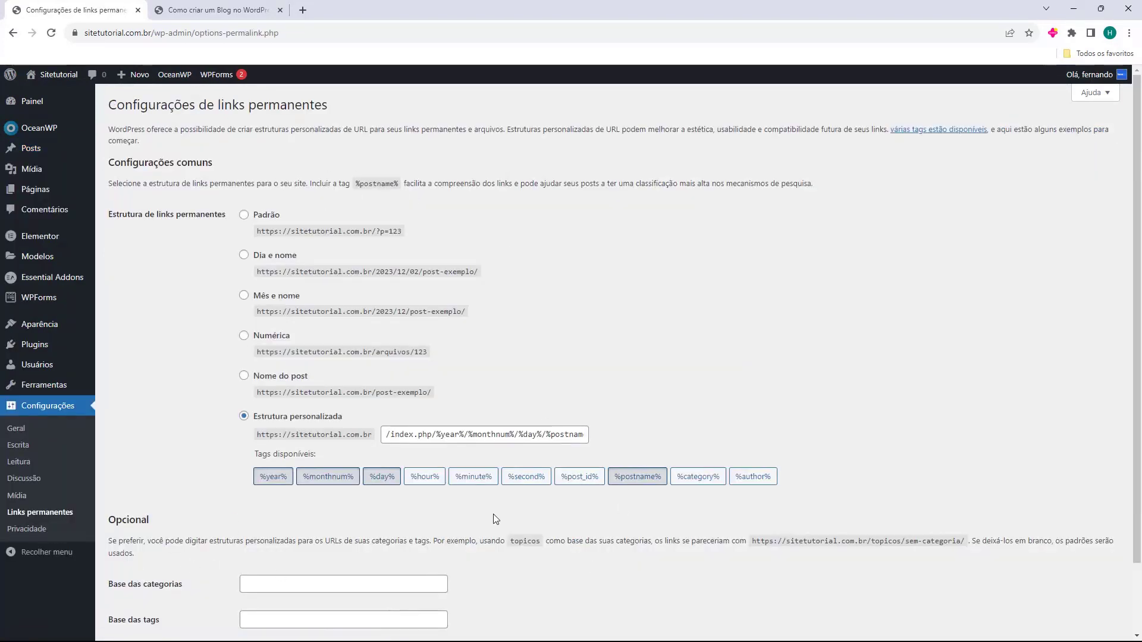
drag(120, 216, 167, 213)
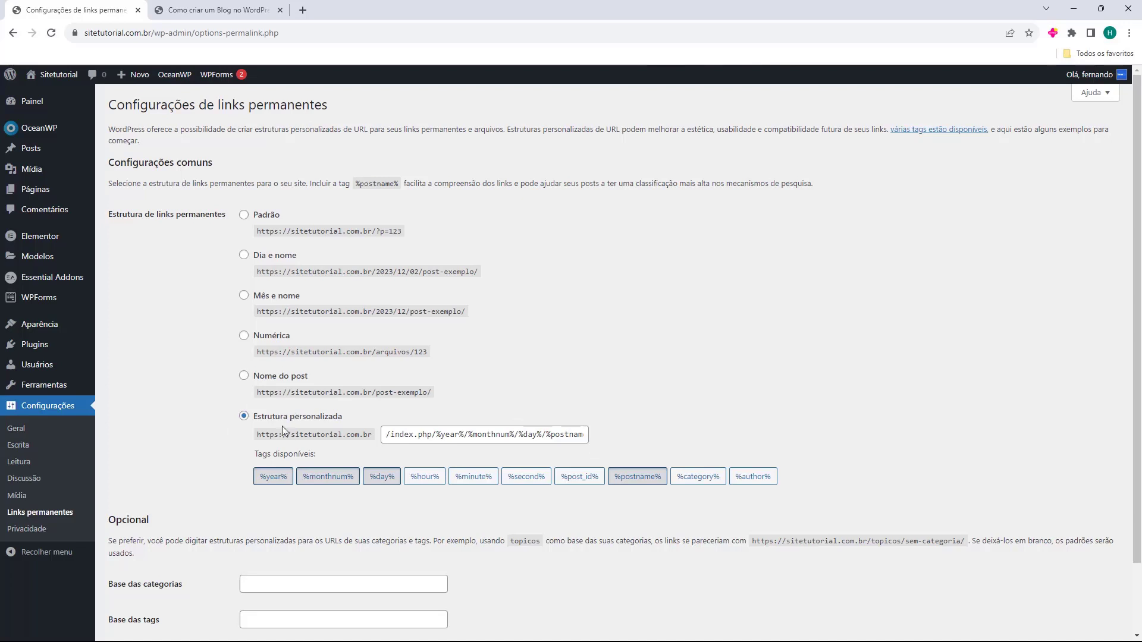
click(243, 377)
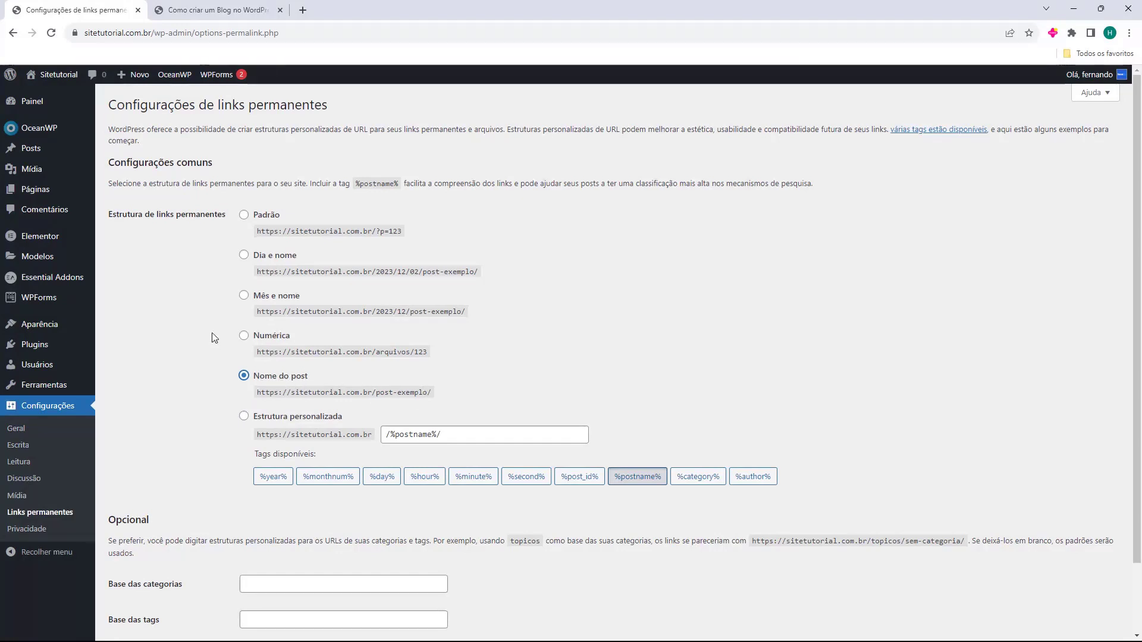
scroll(211, 336, down, 2)
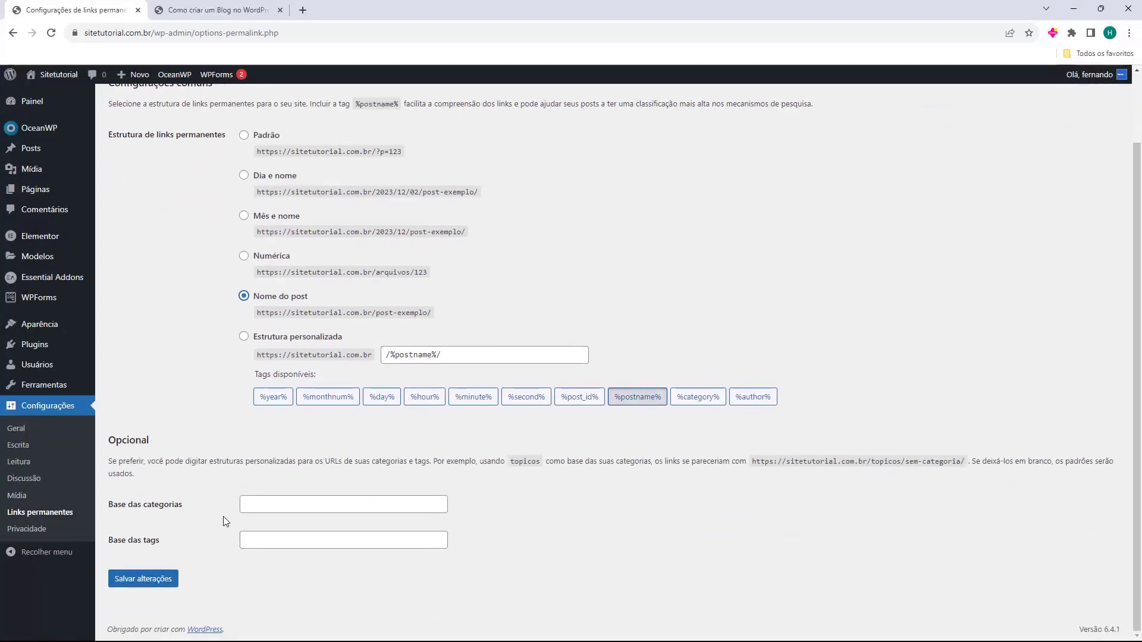
click(154, 588)
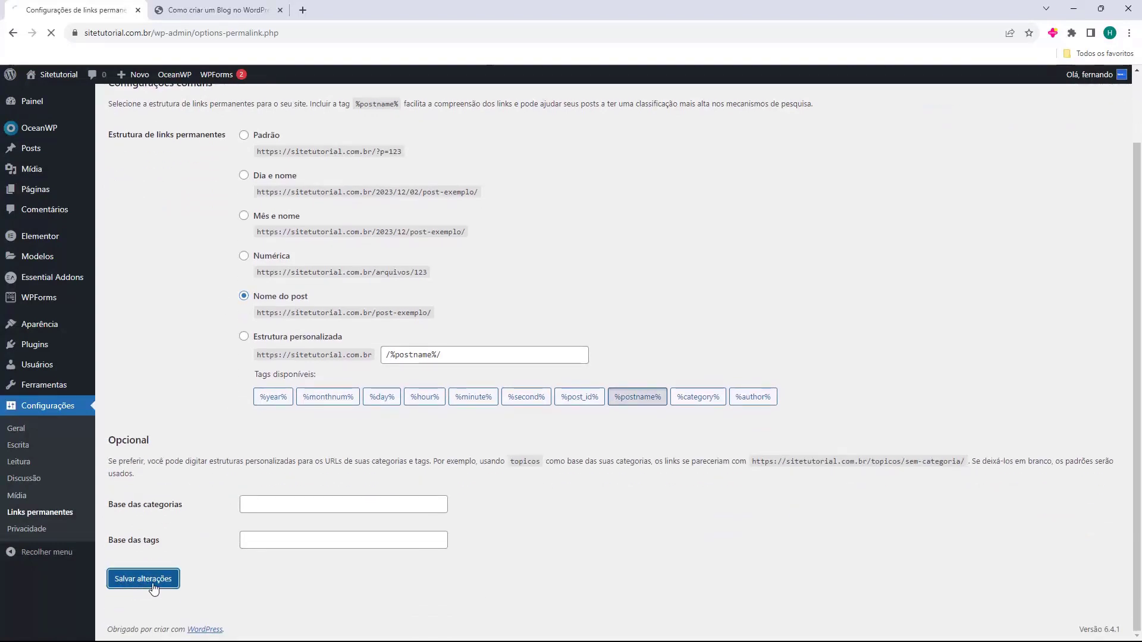
Reload the post at its old date-based address to show the 404 page-not-found error
click(230, 9)
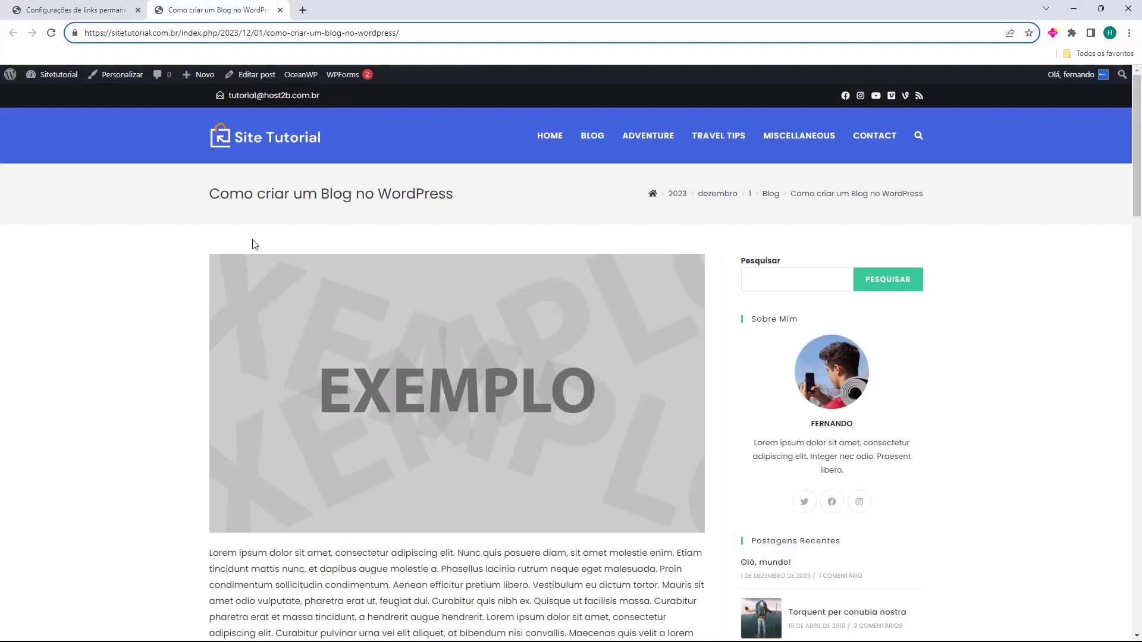
click(403, 232)
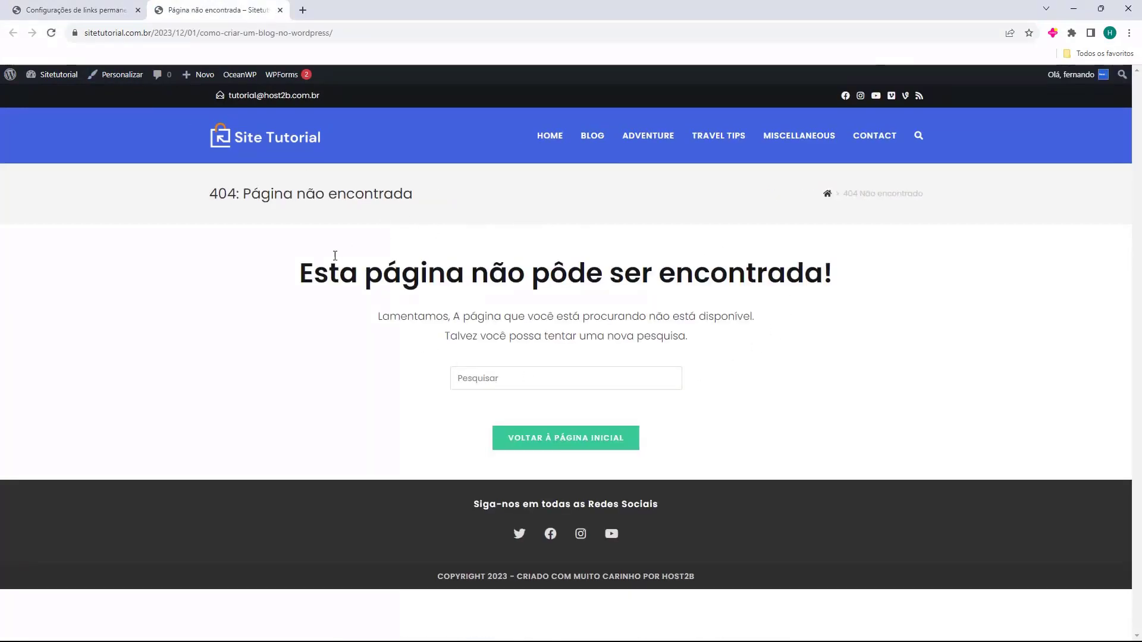
drag(292, 281, 744, 280)
click(312, 161)
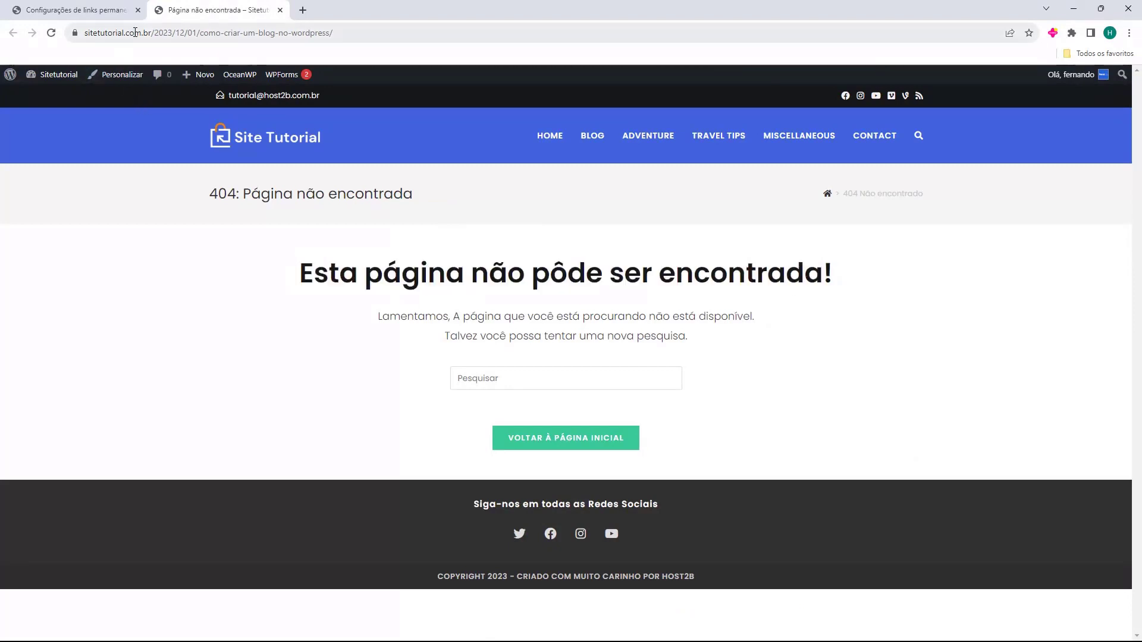
Open the post from the BLOG listing and confirm its short address /como-criar-um-blog-no-wordpress/
click(593, 146)
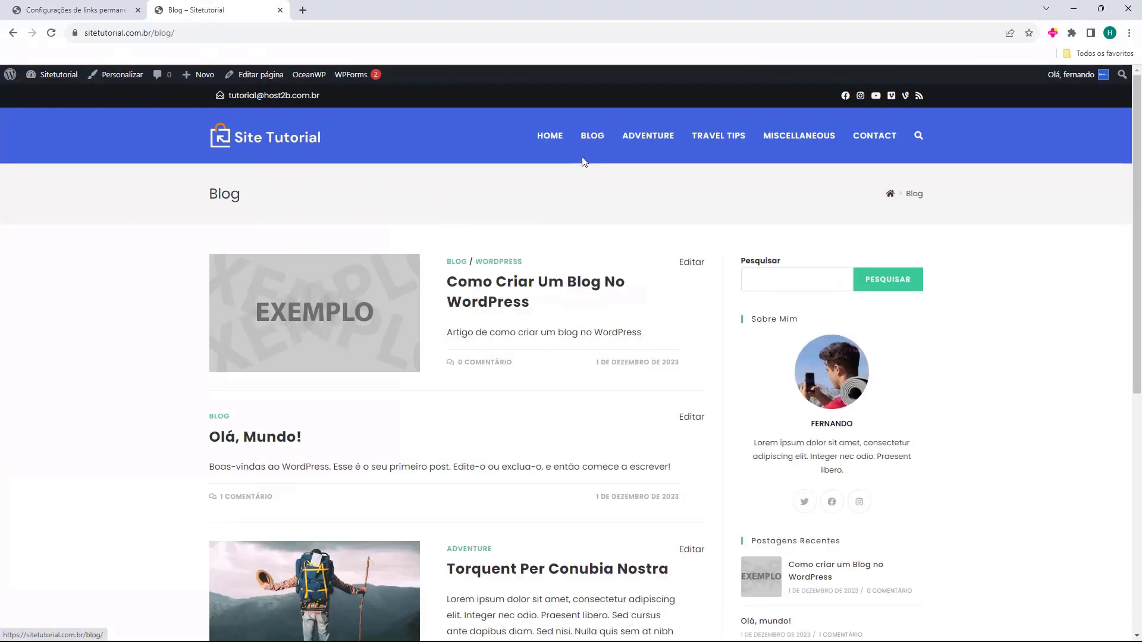
click(467, 292)
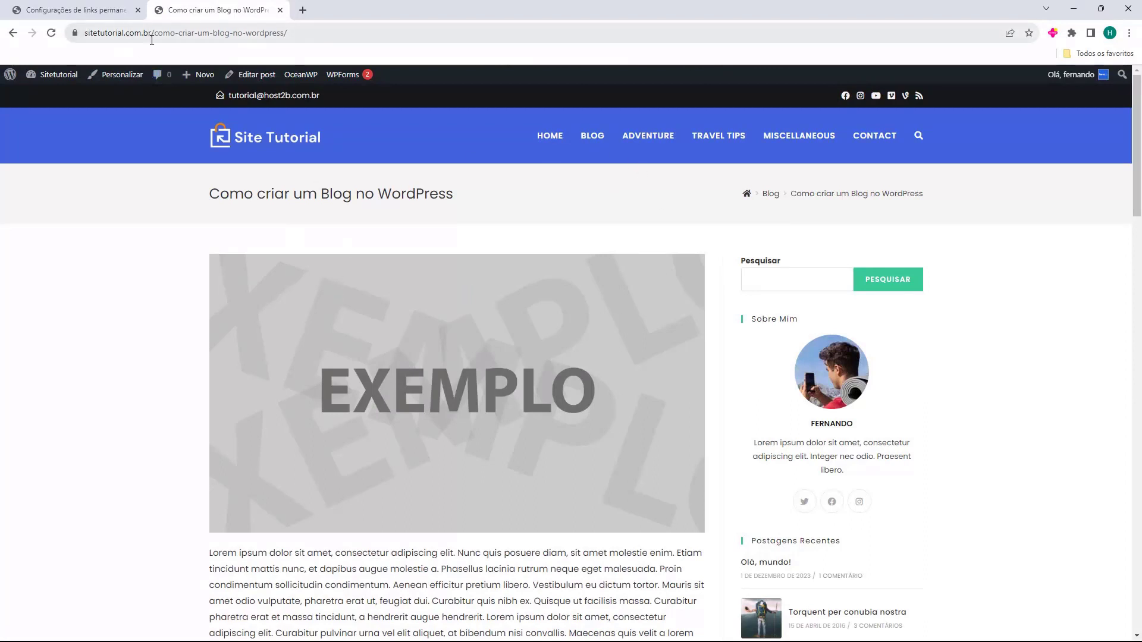
click(238, 35)
click(213, 32)
click(204, 269)
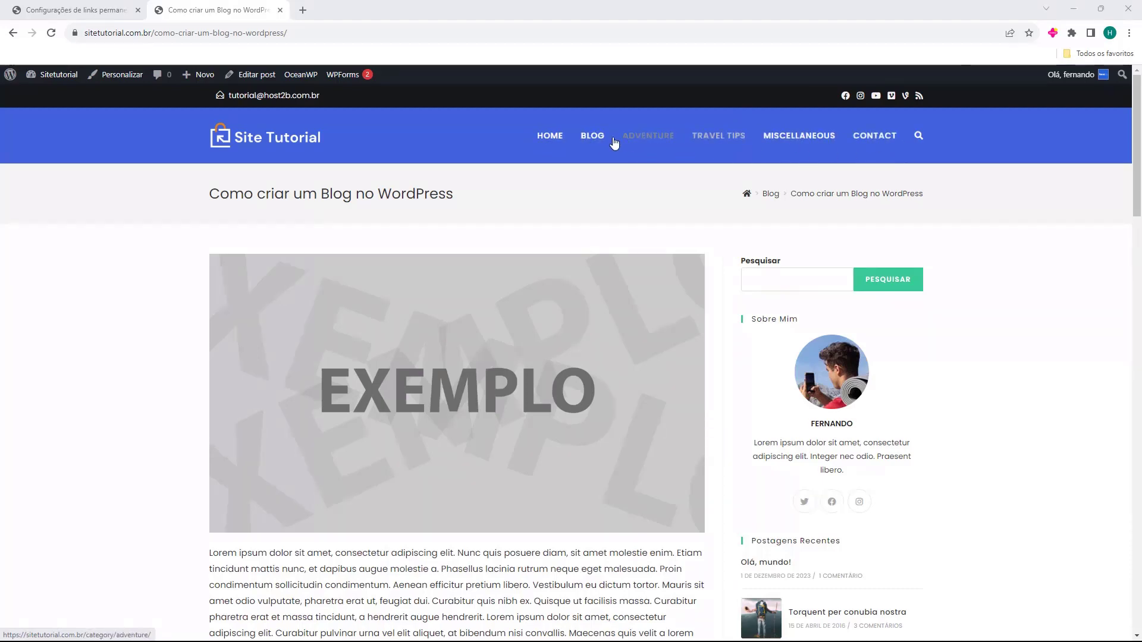
Go to the site's home page and scroll through it
click(550, 136)
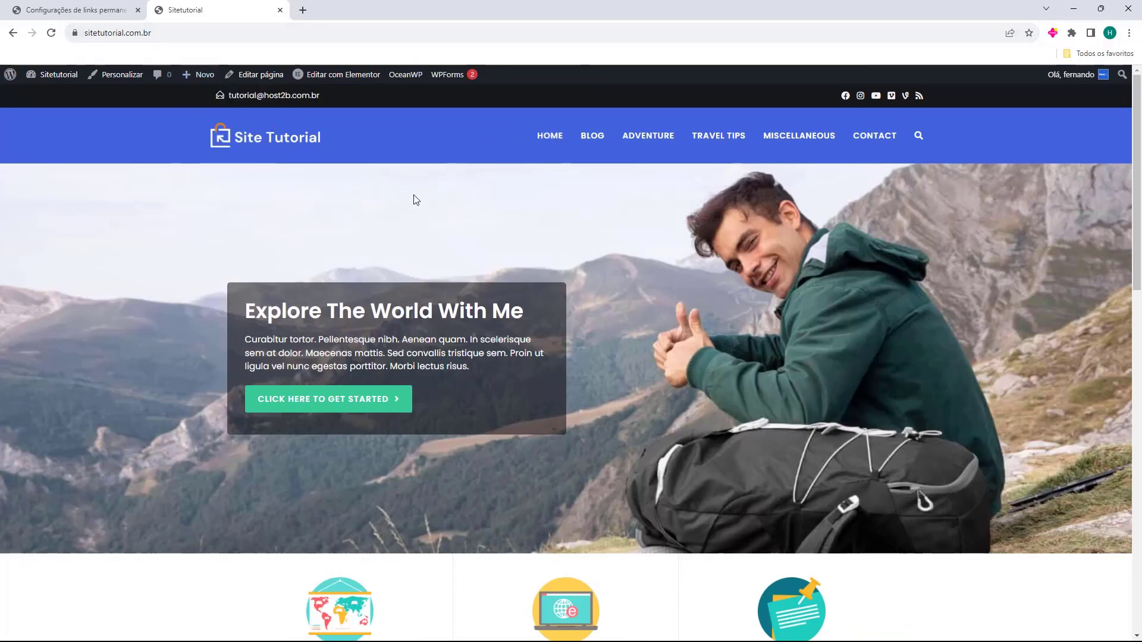
scroll(431, 194, down, 10)
scroll(513, 192, down, 4)
scroll(517, 410, up, 15)
Browse the Adventure, Travel Tips and Miscellaneous category pages, then the Contact page
click(636, 136)
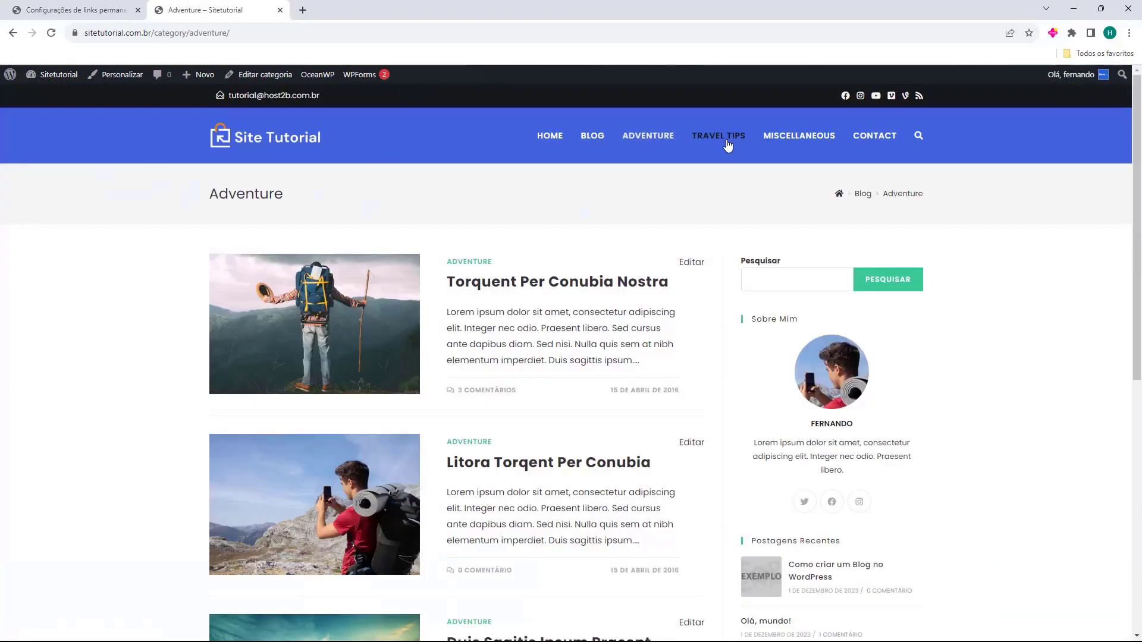
click(724, 141)
click(776, 143)
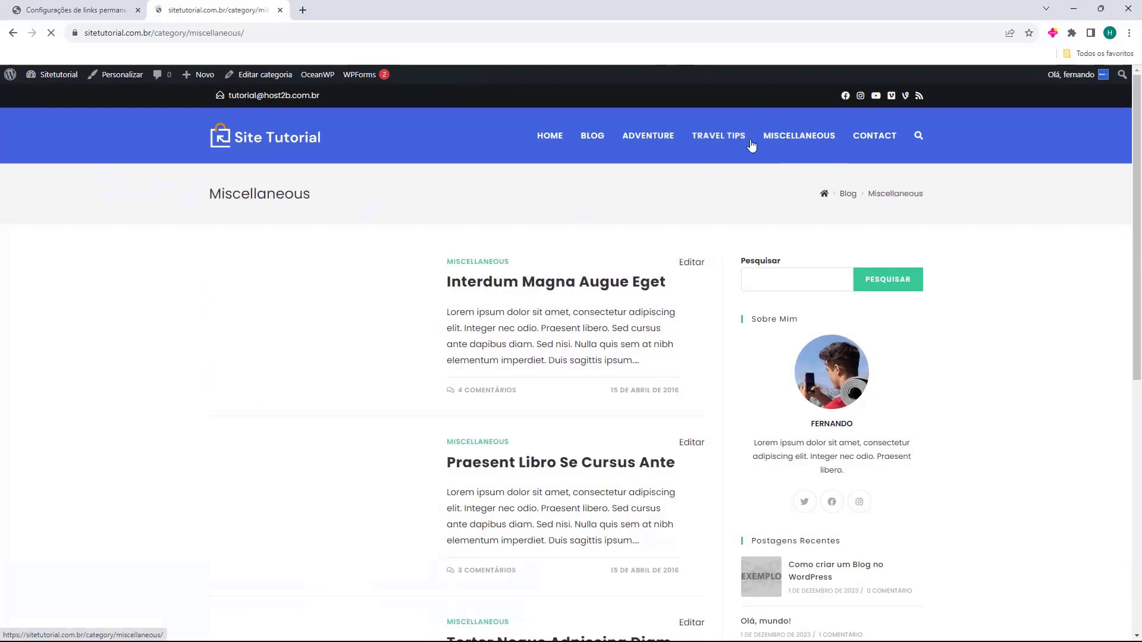
click(726, 140)
click(668, 142)
click(875, 140)
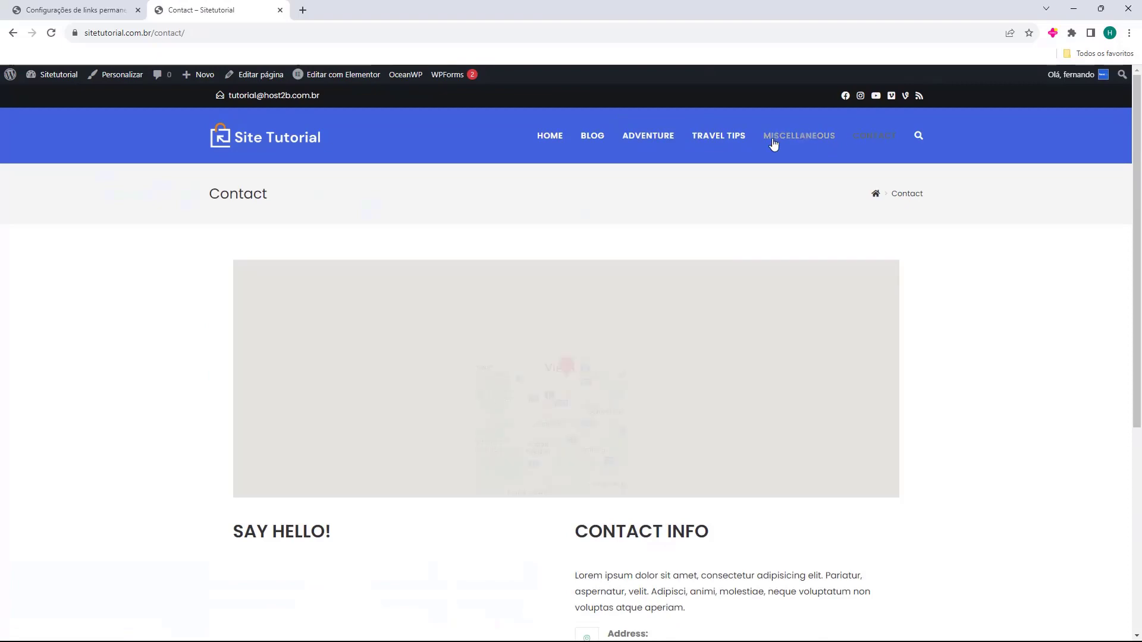
scroll(420, 268, down, 3)
scroll(423, 472, down, 3)
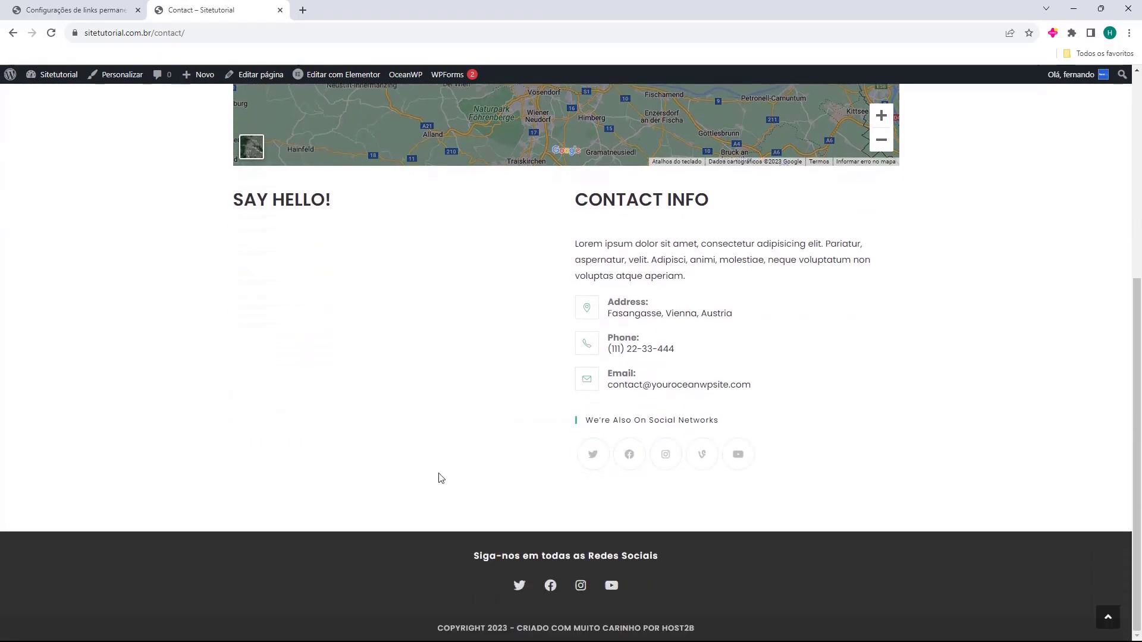
scroll(502, 465, up, 6)
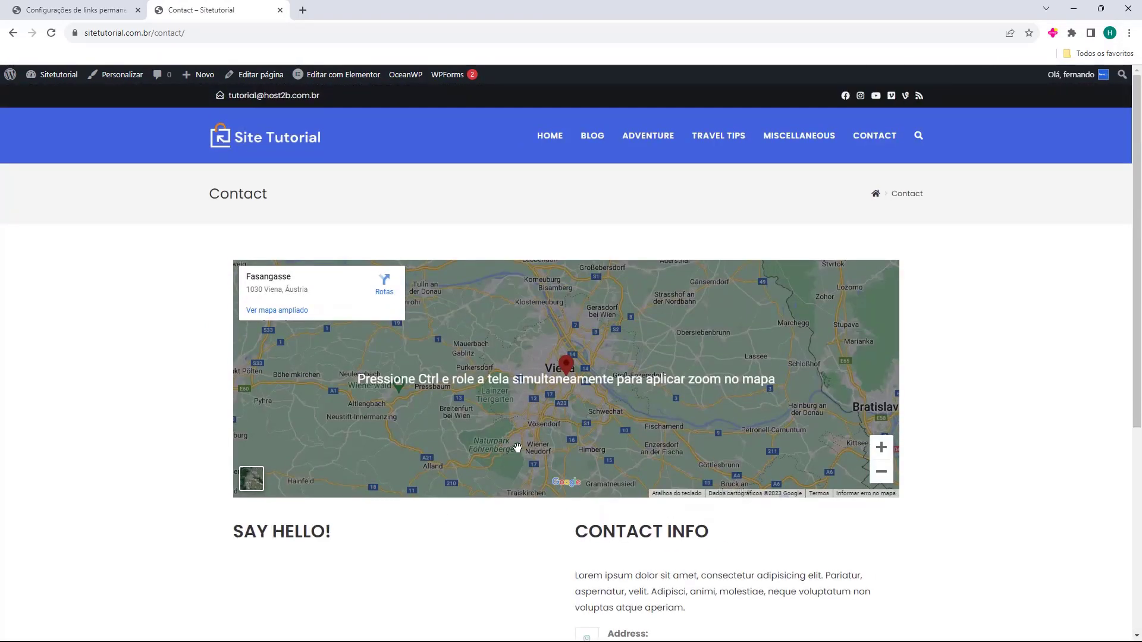
Return to the home page and point out its NEWSLETTER SIGN UP section
click(541, 143)
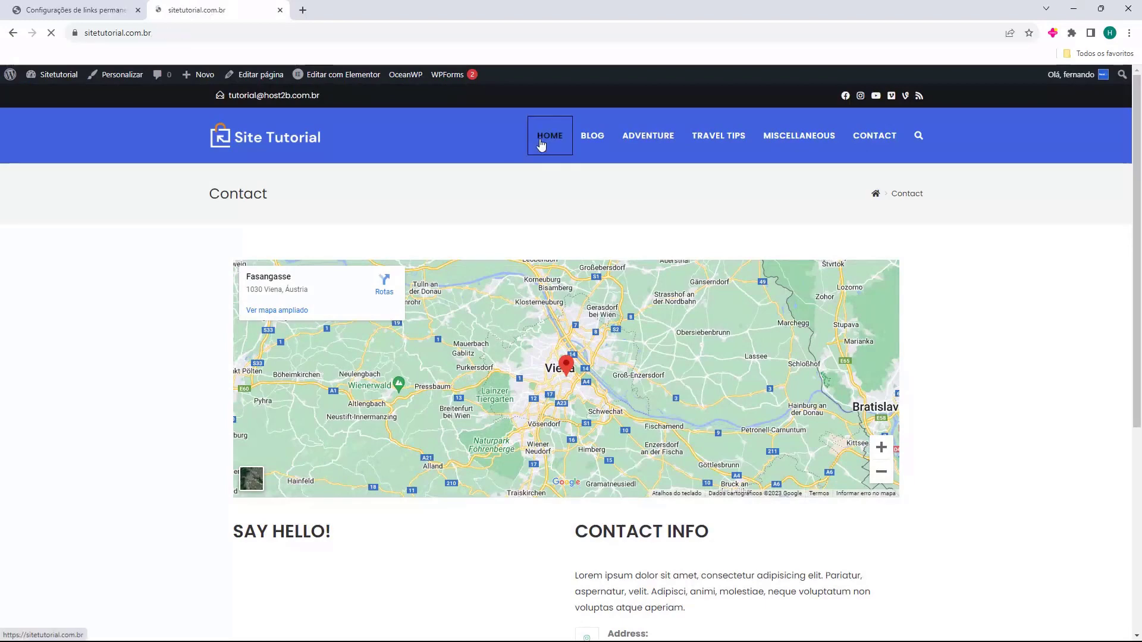
click(874, 142)
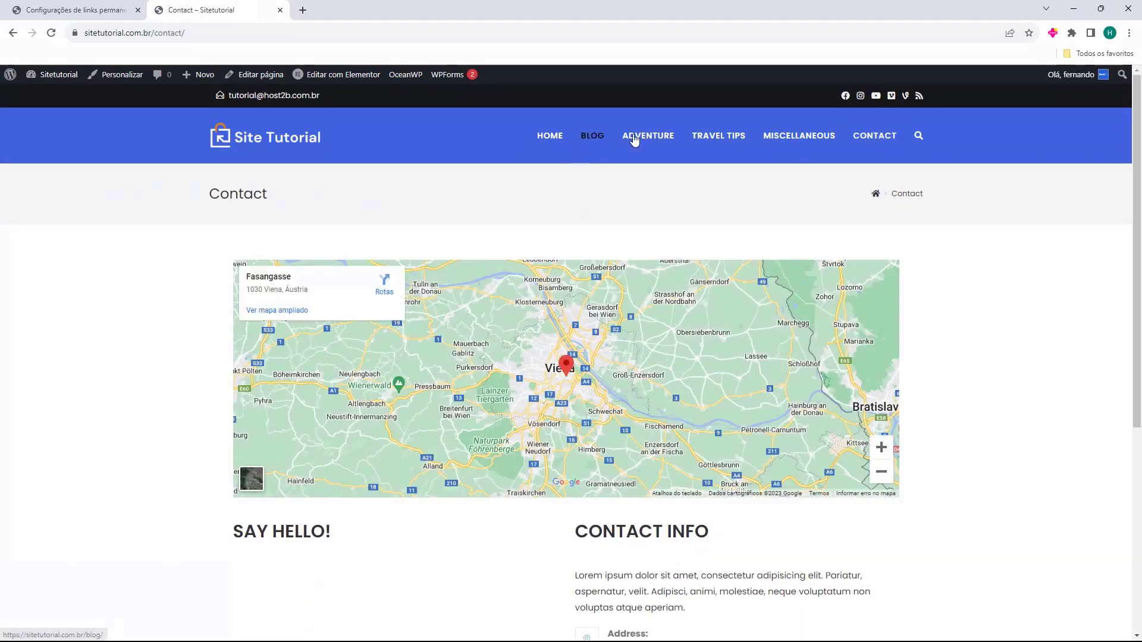
click(553, 141)
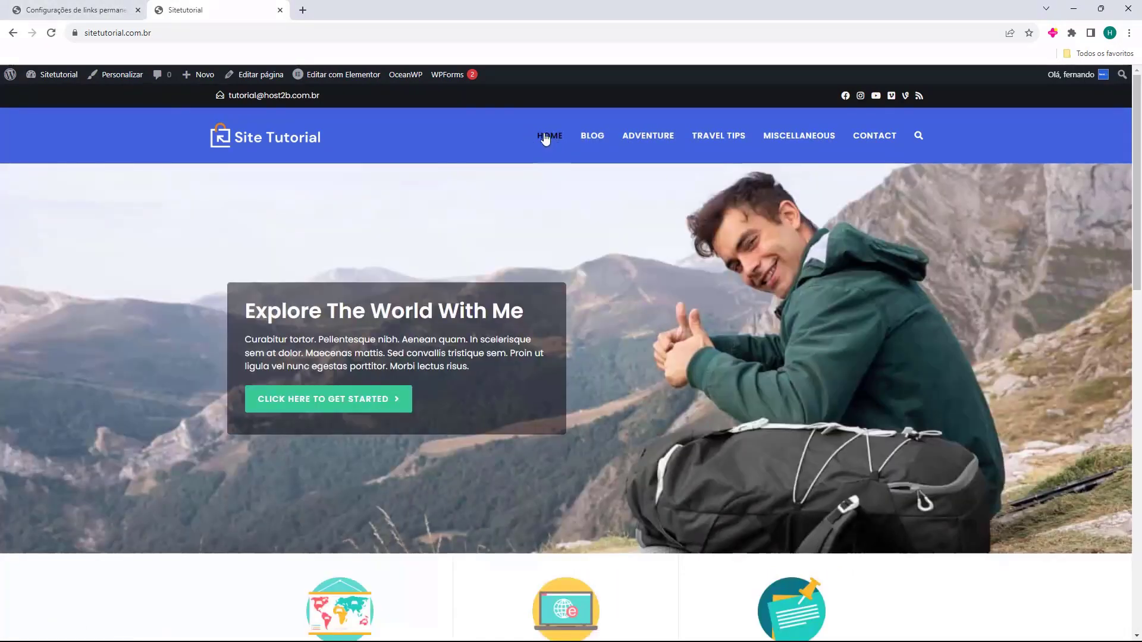
scroll(537, 205, down, 15)
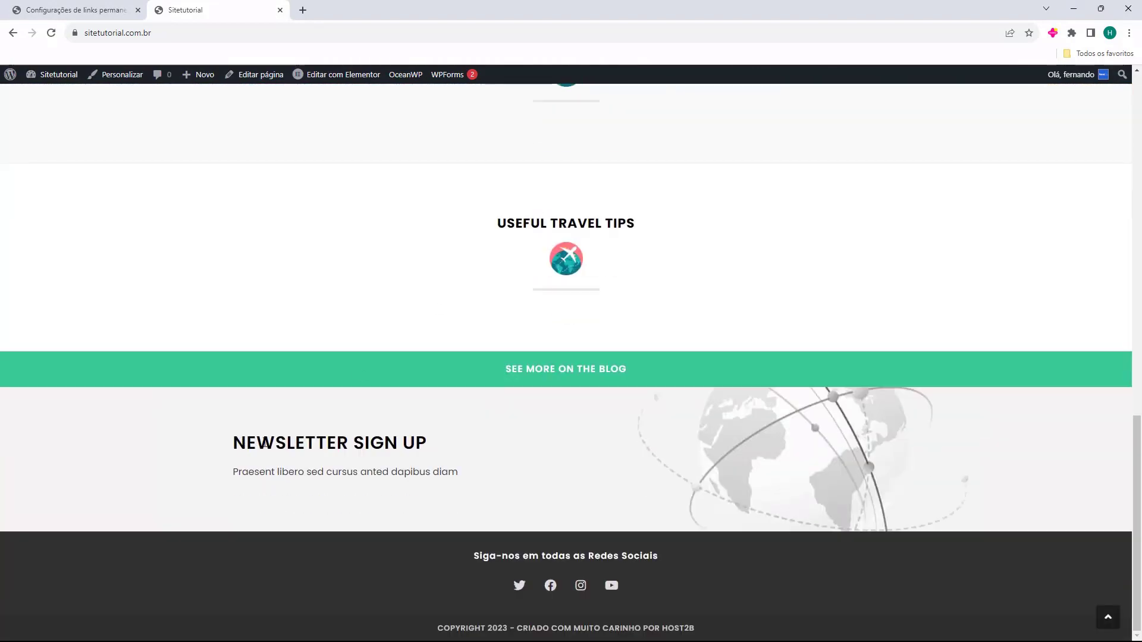
drag(246, 443, 423, 445)
click(569, 441)
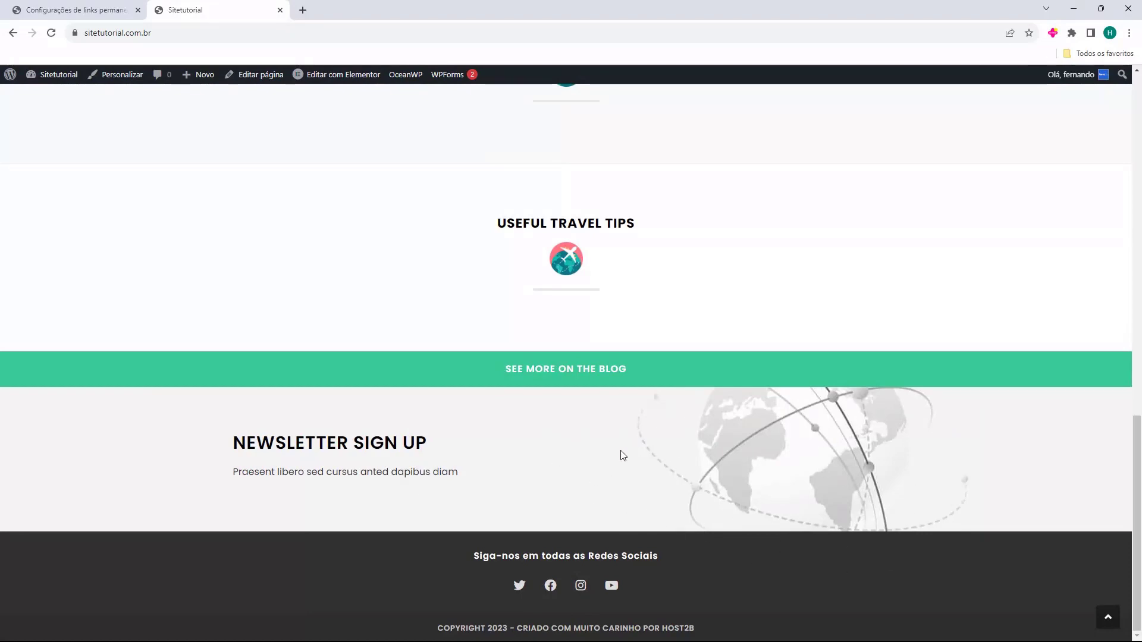
scroll(624, 458, up, 15)
Scroll through the Contact page with its map and contact details, then close the site tab
click(873, 137)
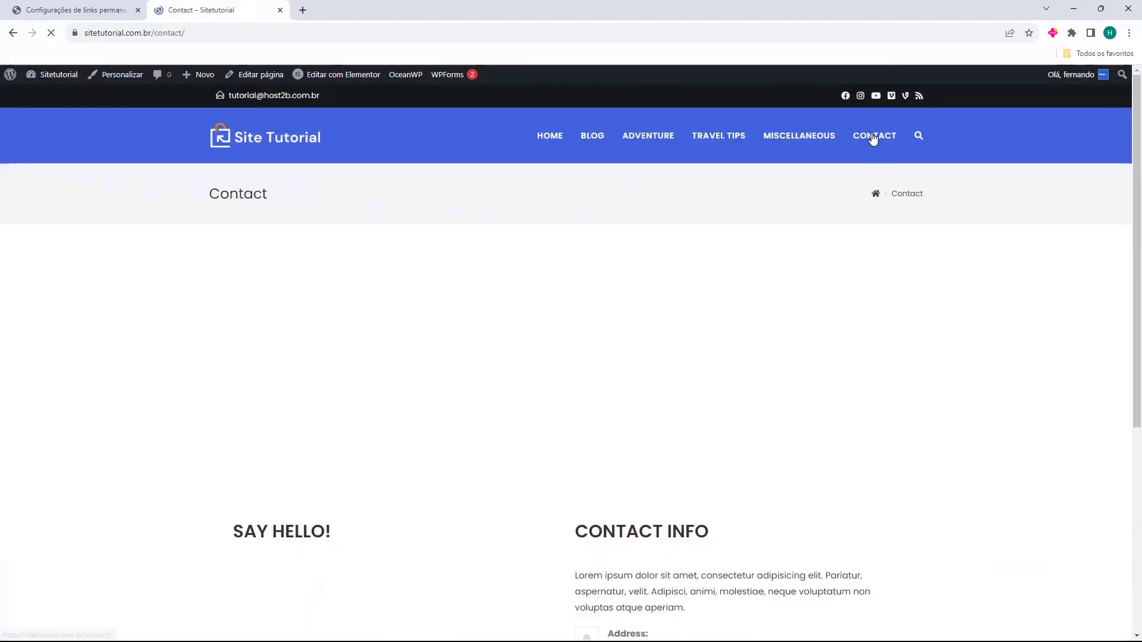
scroll(453, 268, down, 4)
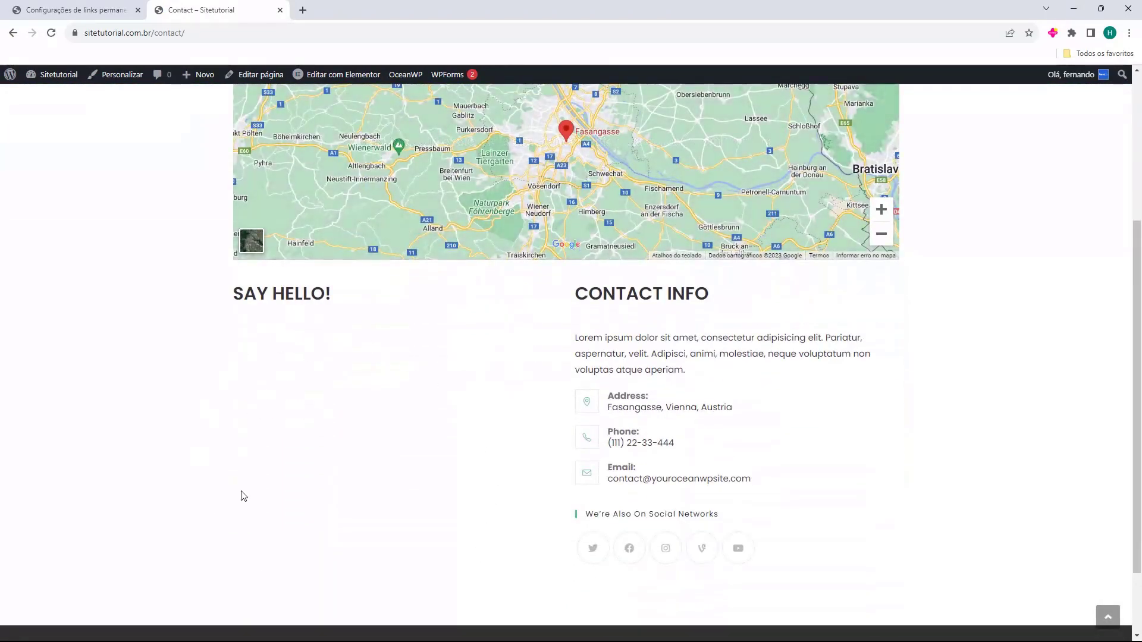
scroll(272, 421, up, 4)
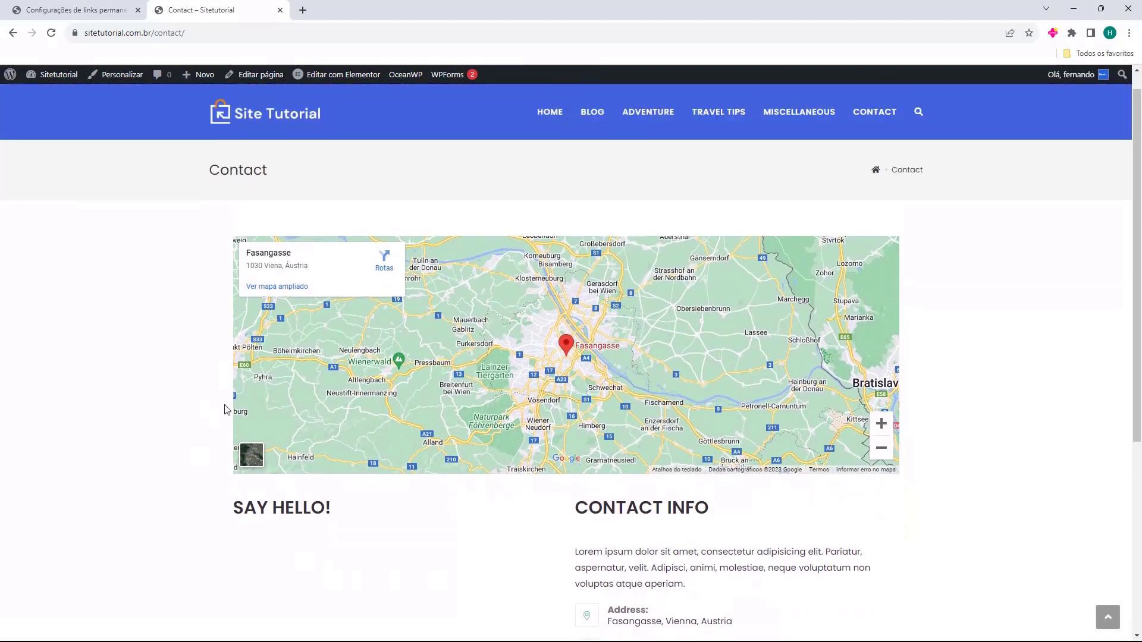
scroll(791, 524, down, 1)
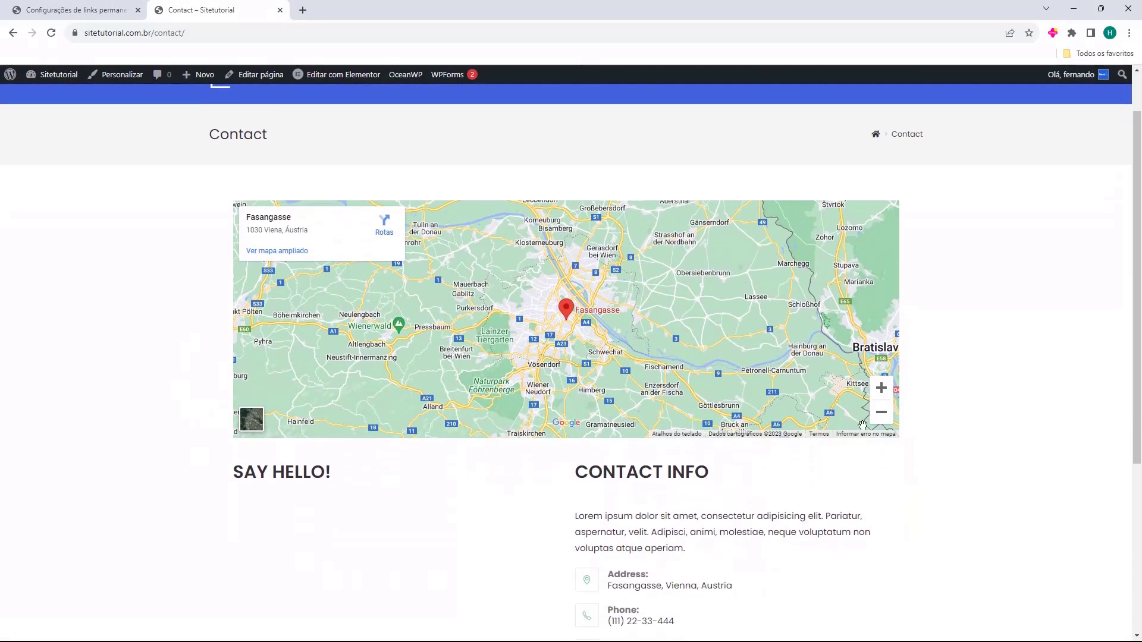
scroll(828, 428, down, 4)
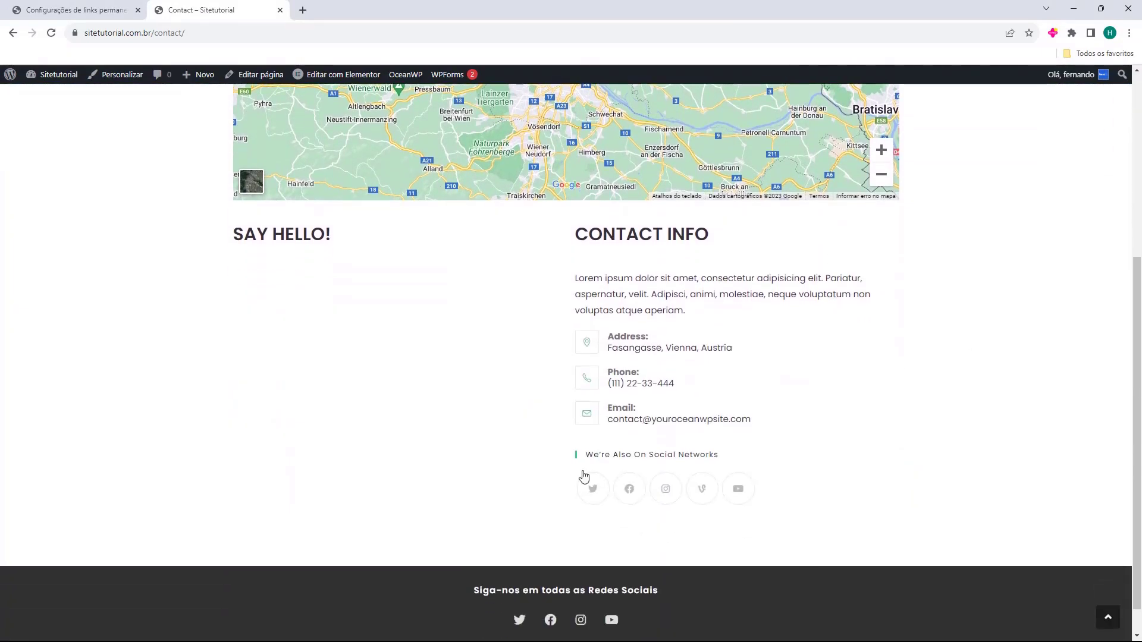
scroll(1030, 530, up, 5)
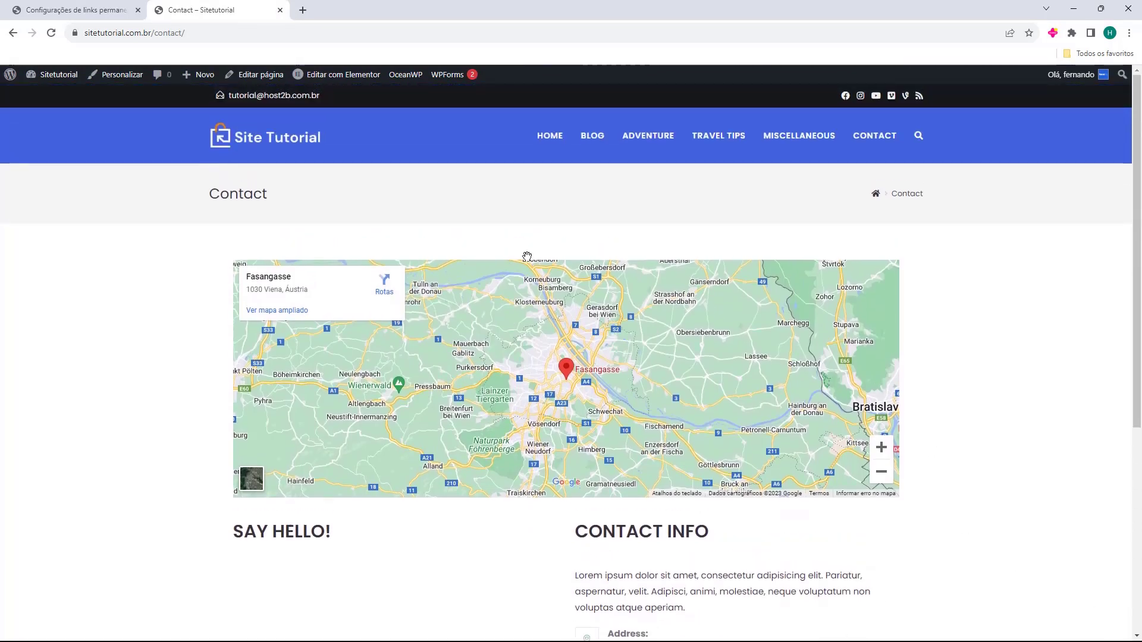
scroll(520, 263, down, 2)
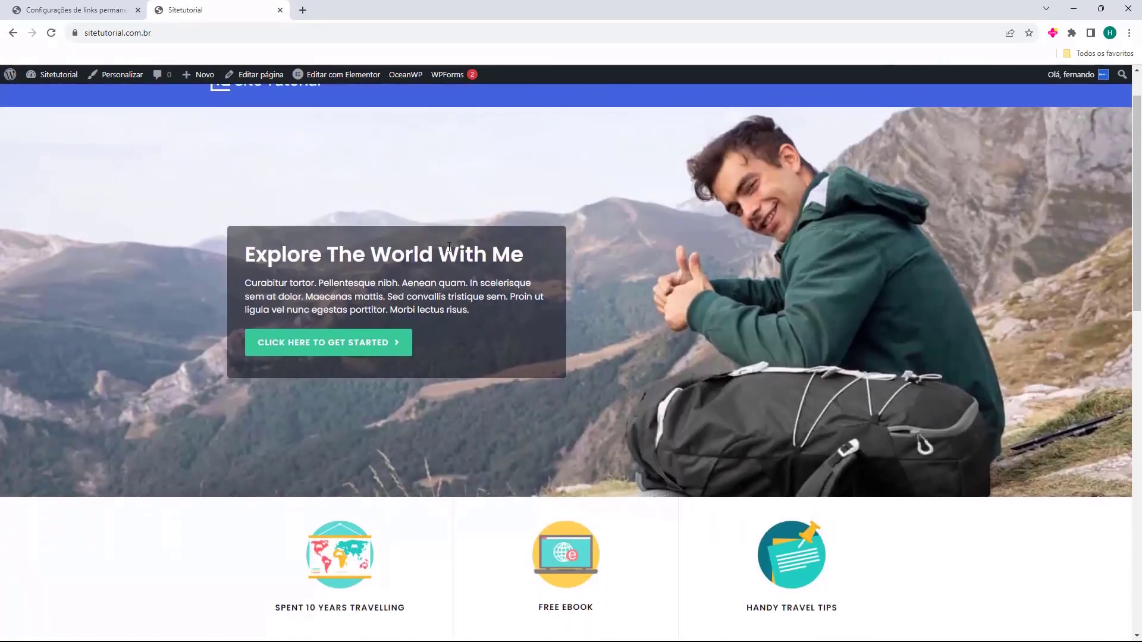
scroll(247, 251, down, 4)
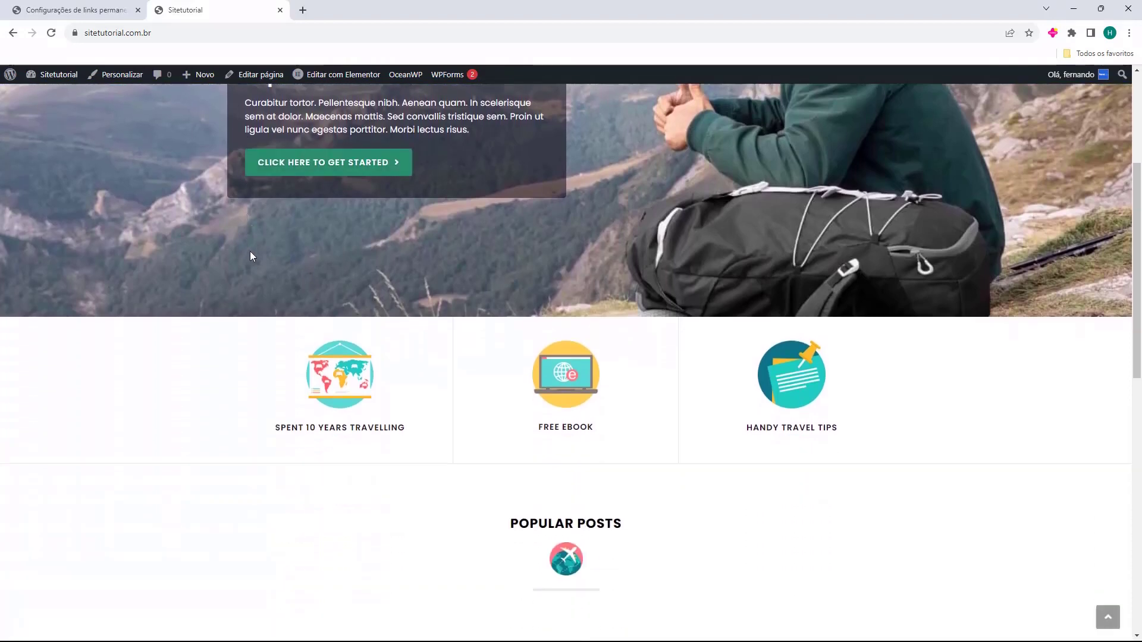
scroll(440, 430, down, 9)
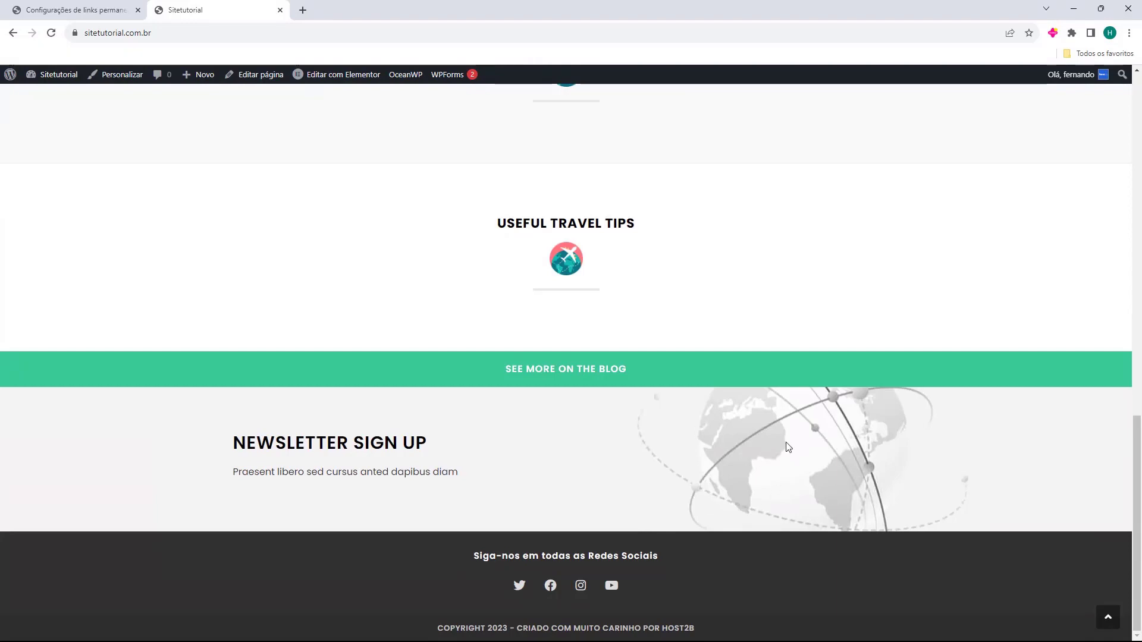
scroll(827, 471, up, 13)
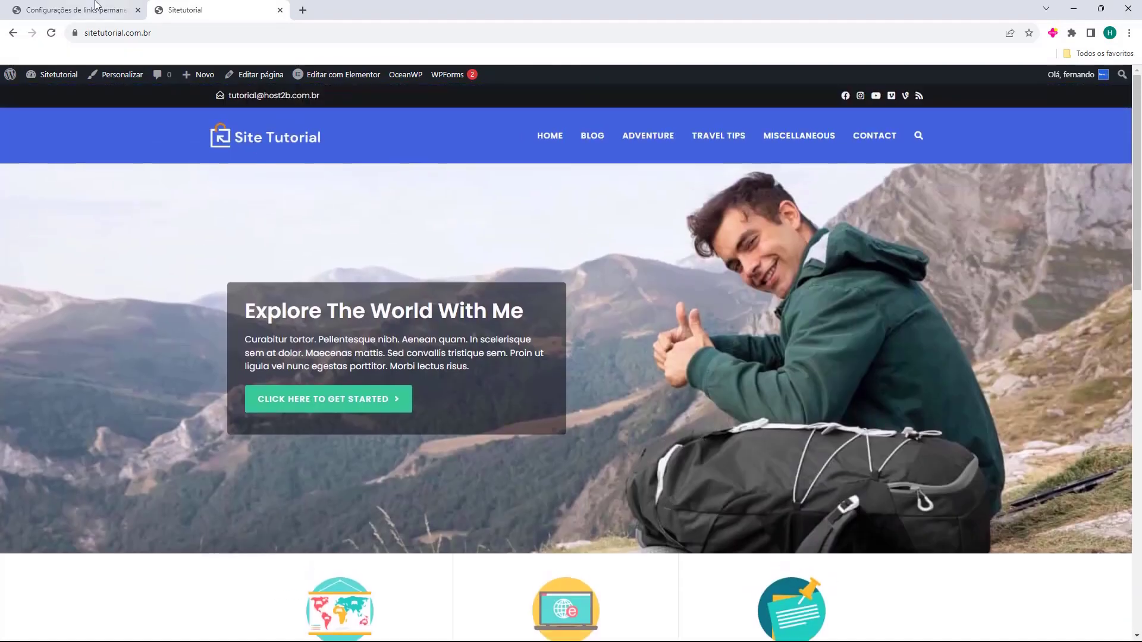
click(100, 5)
Open WPForms > Todos os formulários, dismiss the Notificações panel, and start a new form
click(280, 9)
click(29, 112)
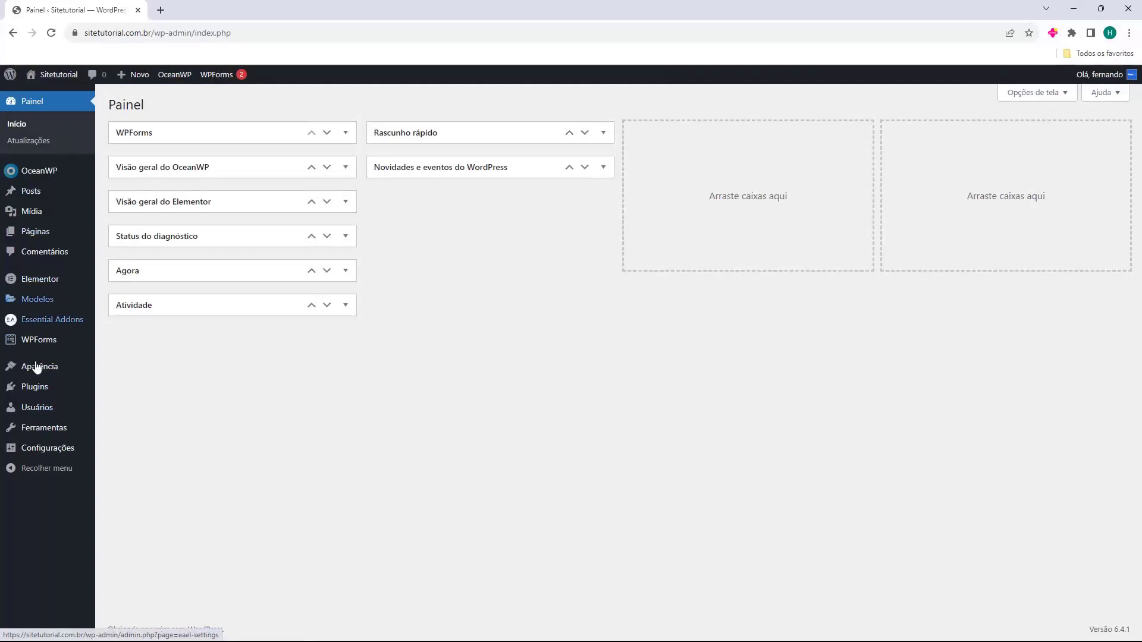
mouse_move(31, 349)
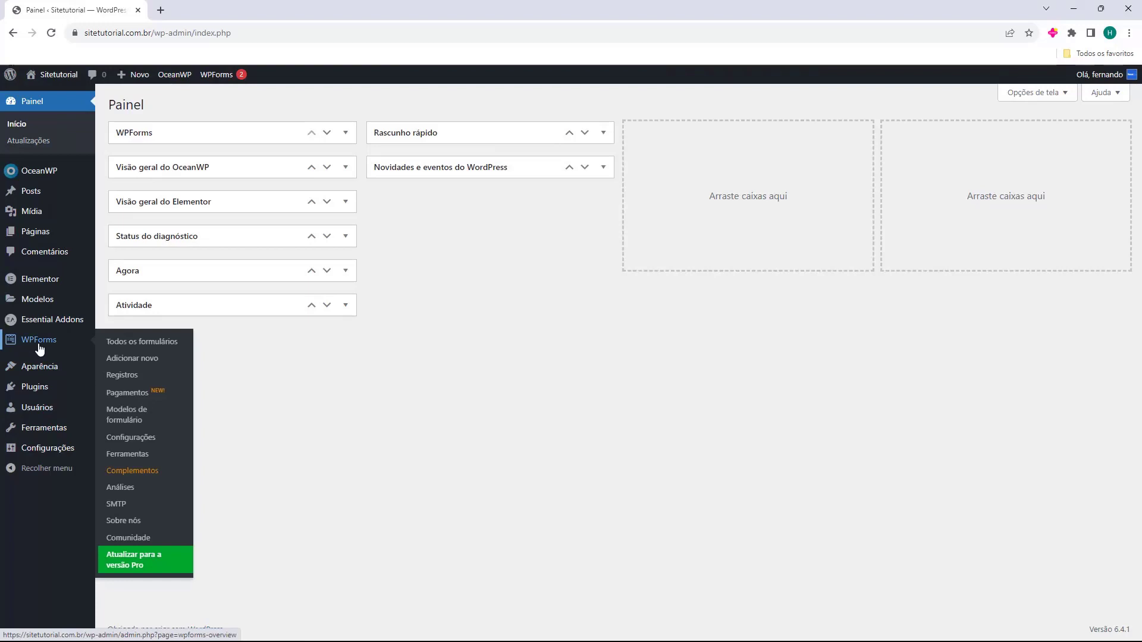
click(39, 344)
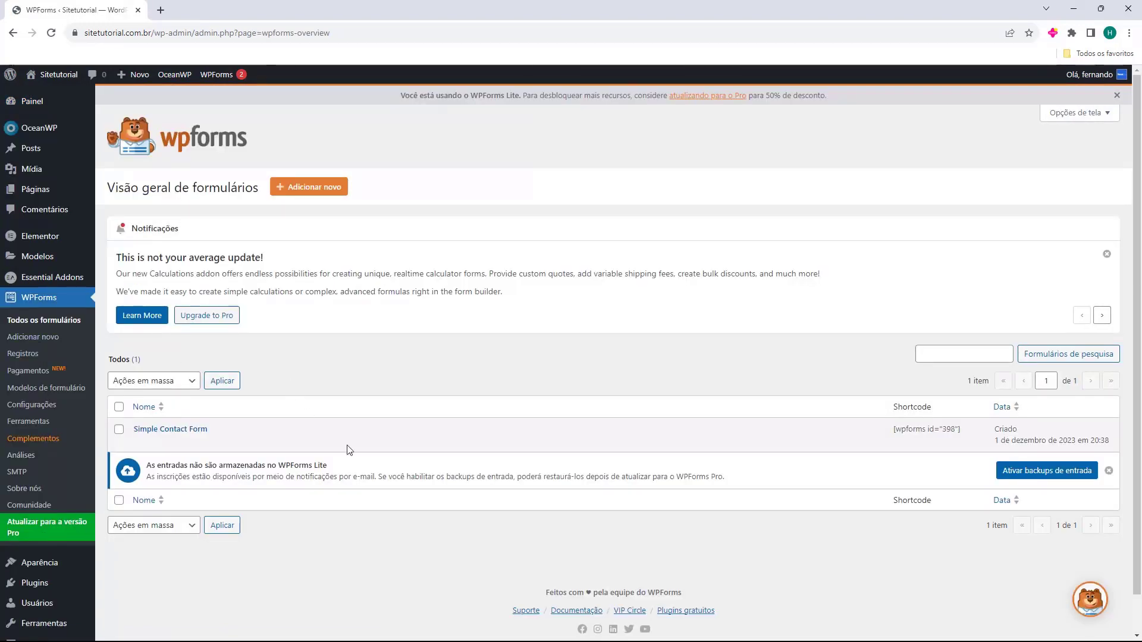
click(1107, 254)
click(1107, 255)
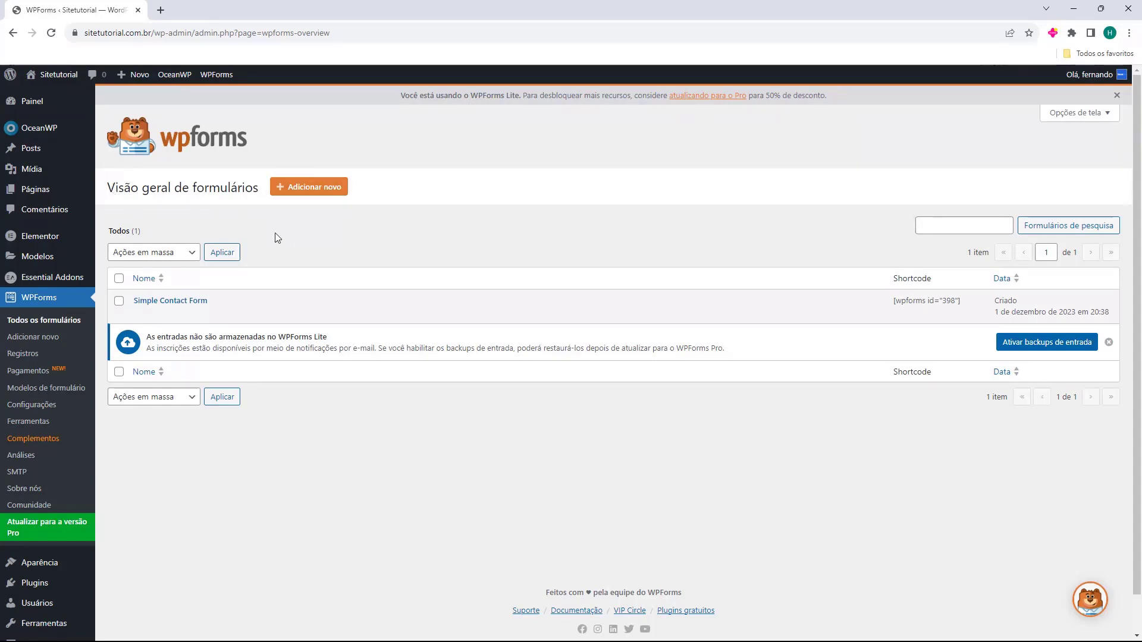
click(308, 188)
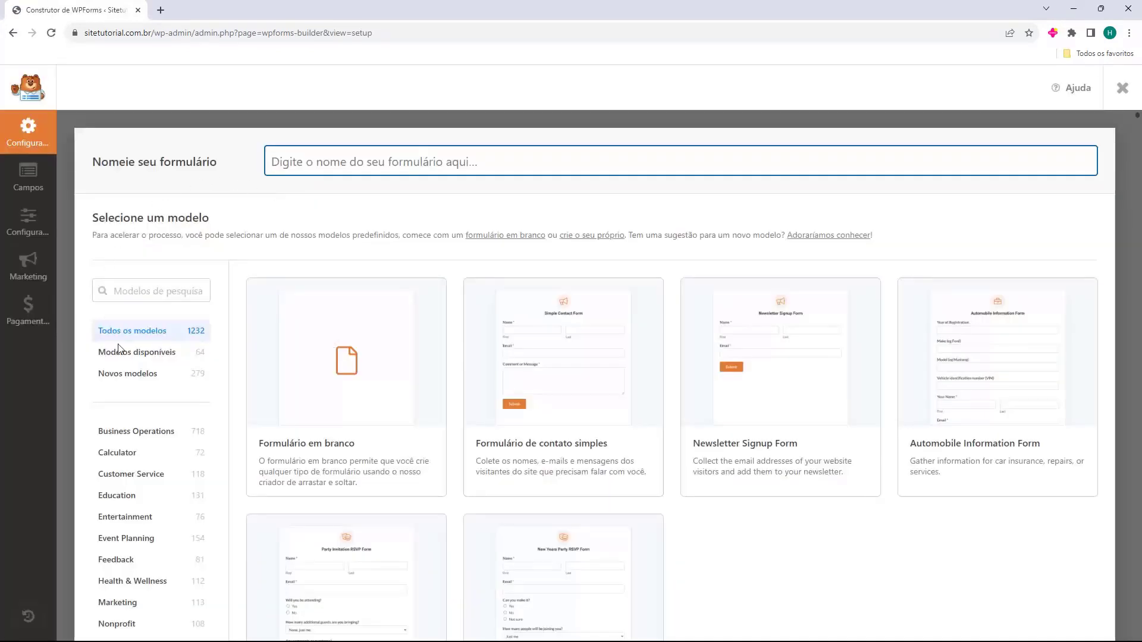
Name the new form 'Formulario de Contato' and build it from the simple contact template
drag(94, 193, 446, 221)
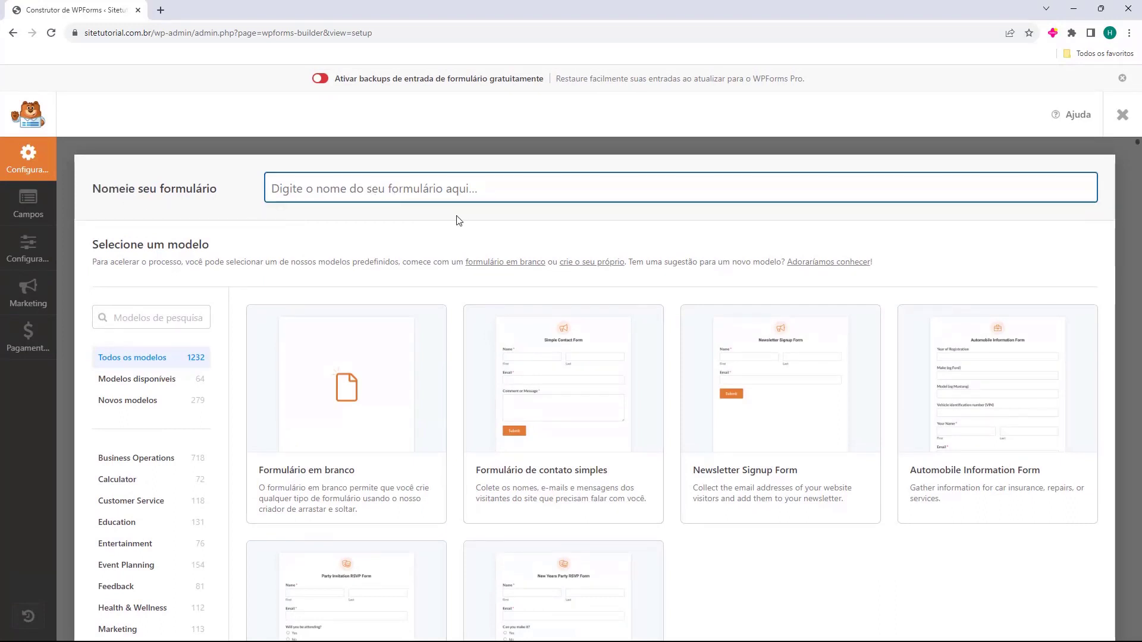
text(Formulario de Contato)
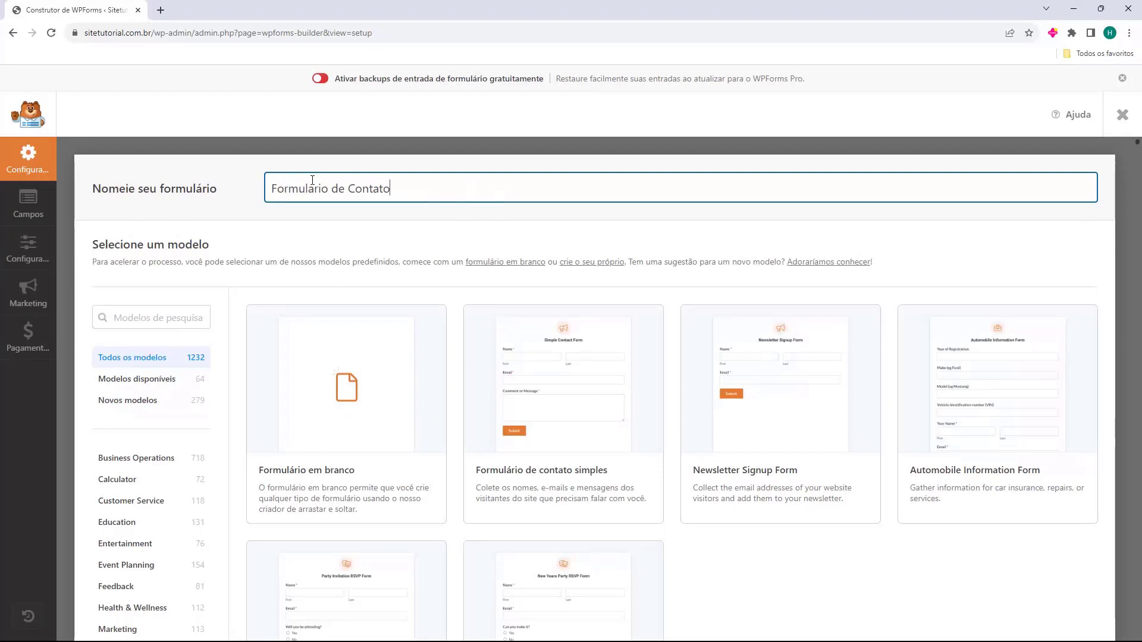
scroll(306, 241, down, 2)
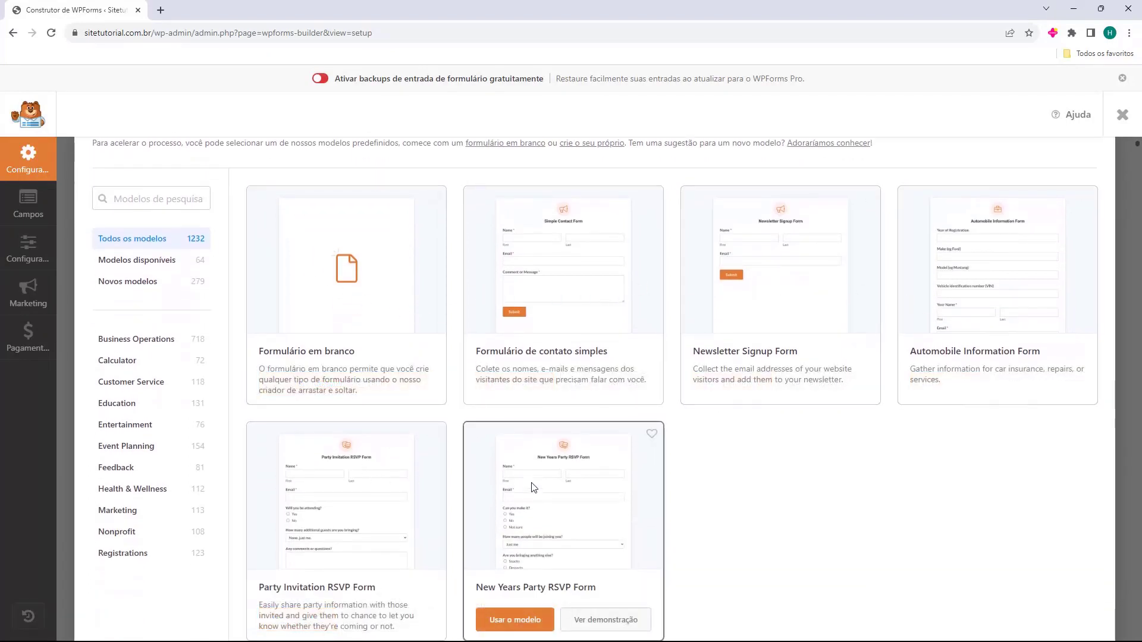
mouse_move(498, 267)
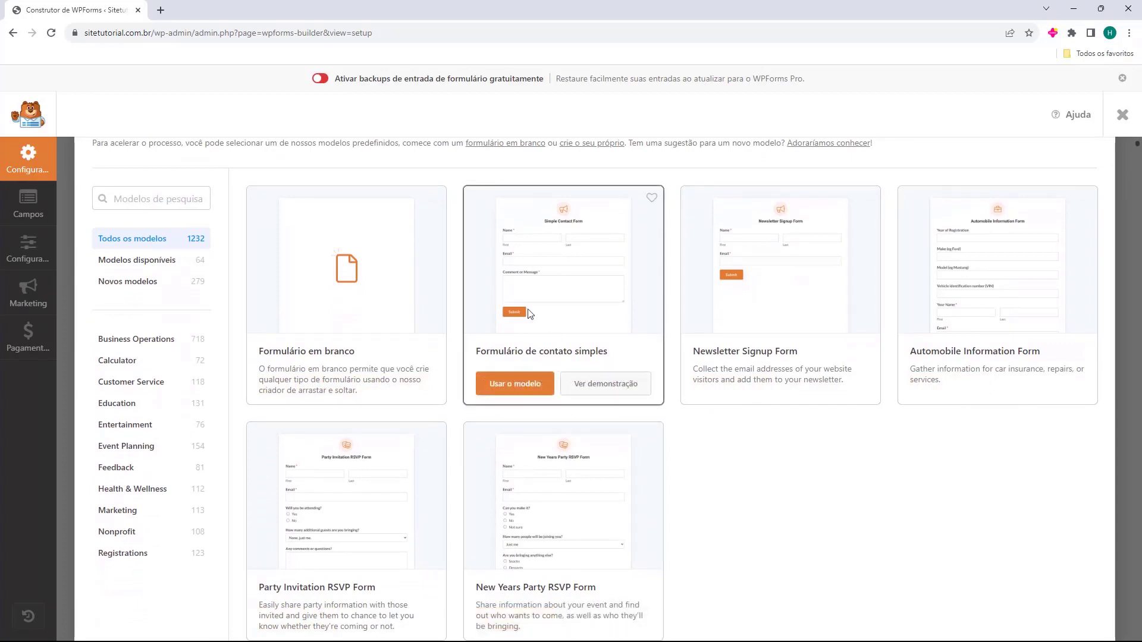
click(508, 390)
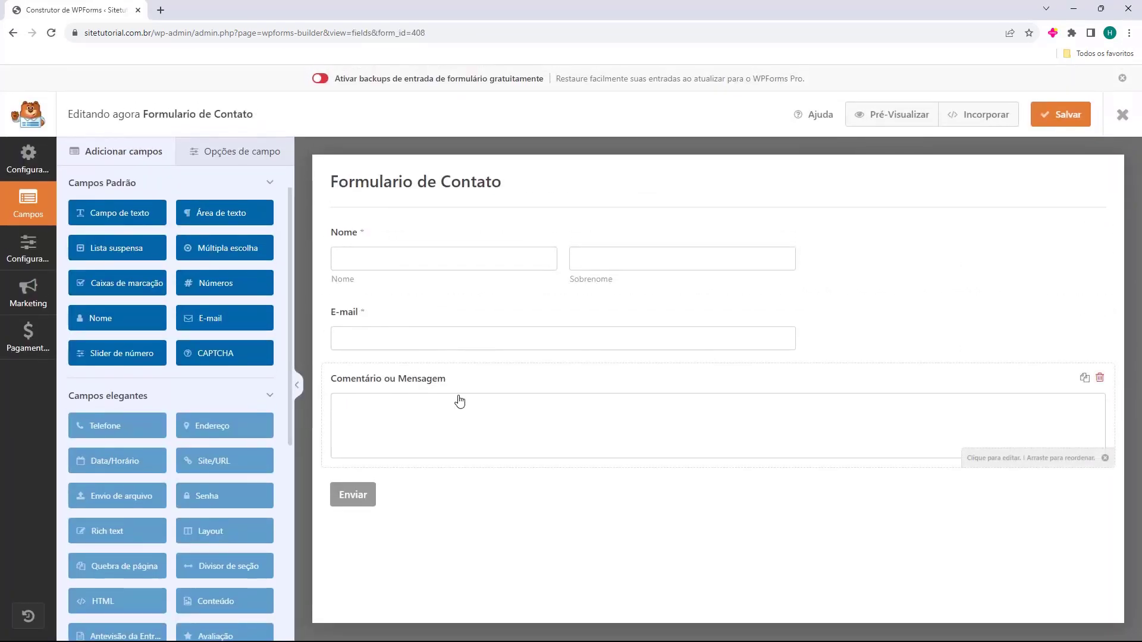
Relabel the message field from 'Comentário ou Mensagem' to 'Mensagem'
click(433, 389)
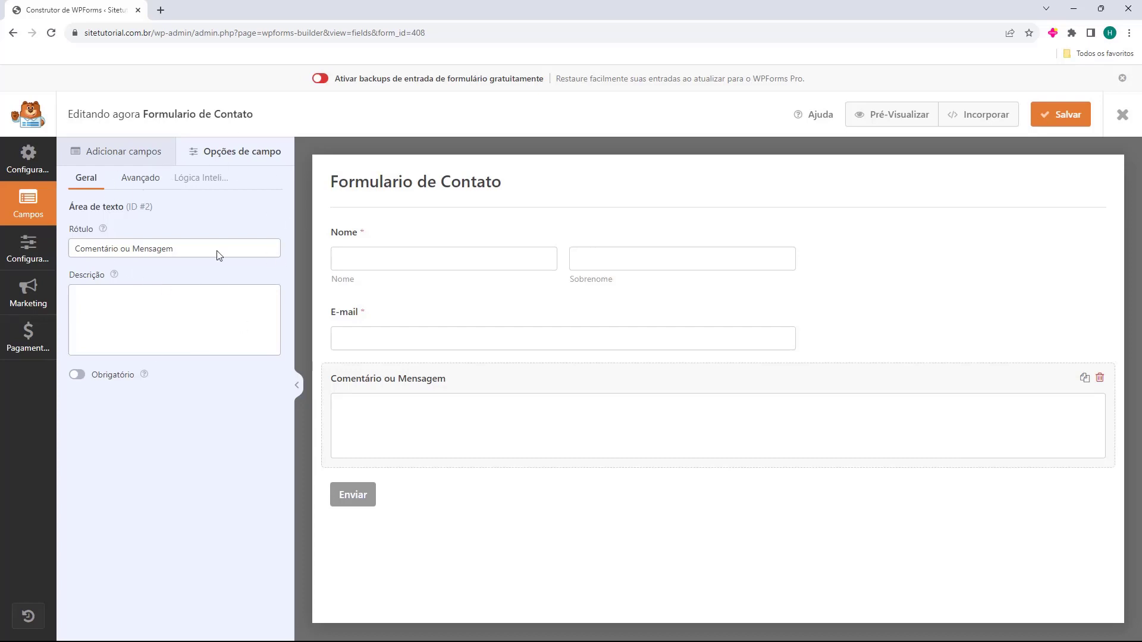
click(117, 250)
drag(126, 250, 75, 251)
key(BackSpace)
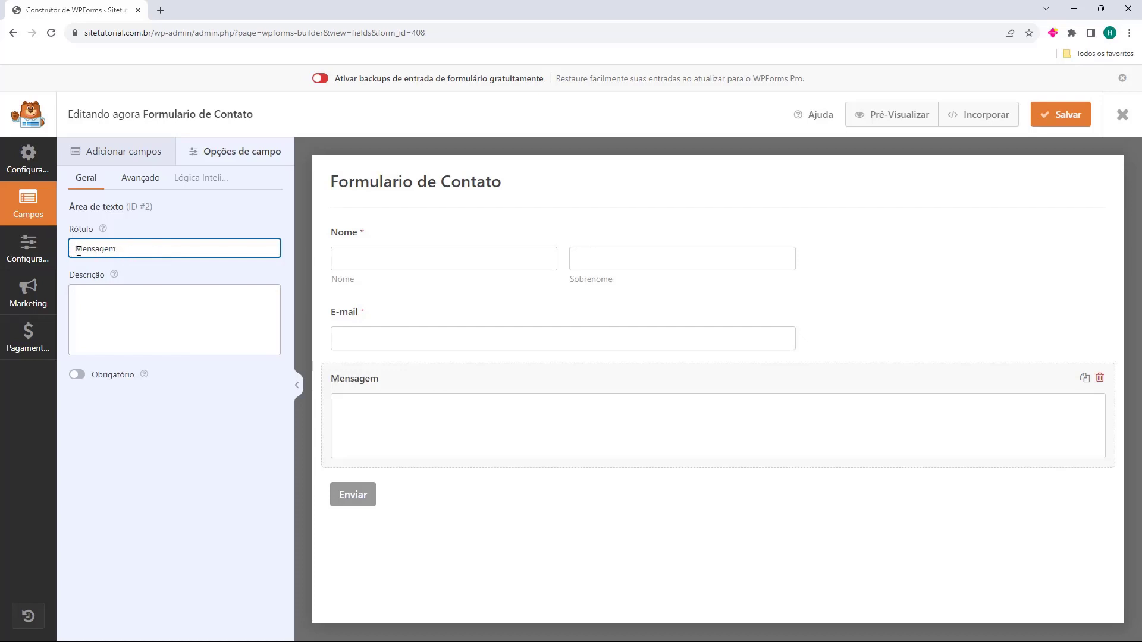
click(398, 400)
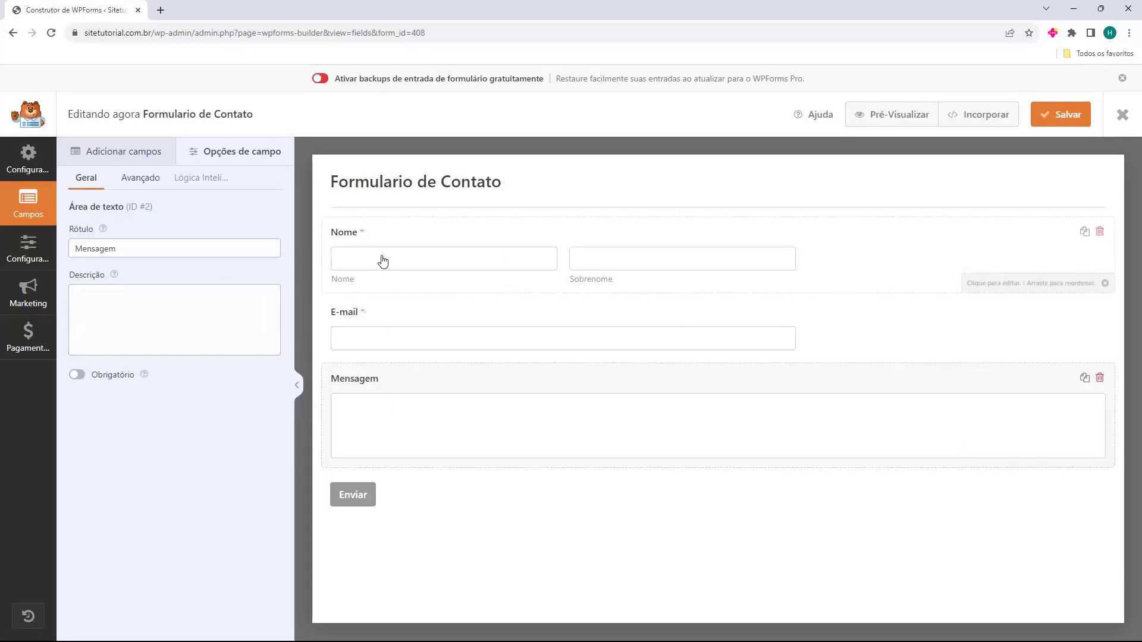
Set the Nome field format to Simples, save the form and exit the builder
click(353, 244)
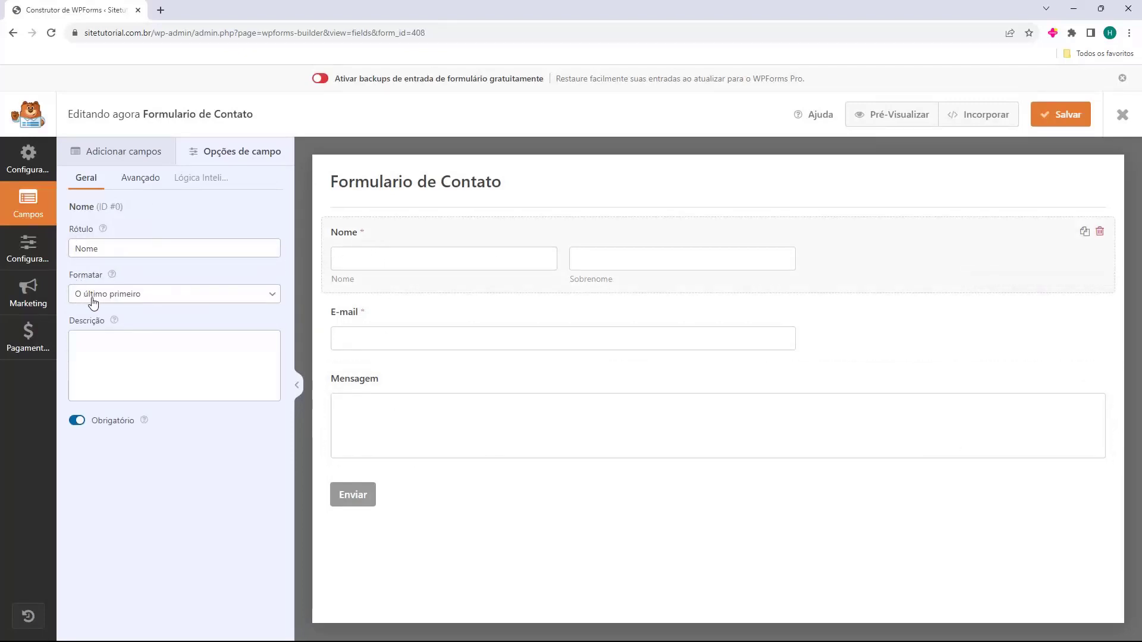
click(108, 301)
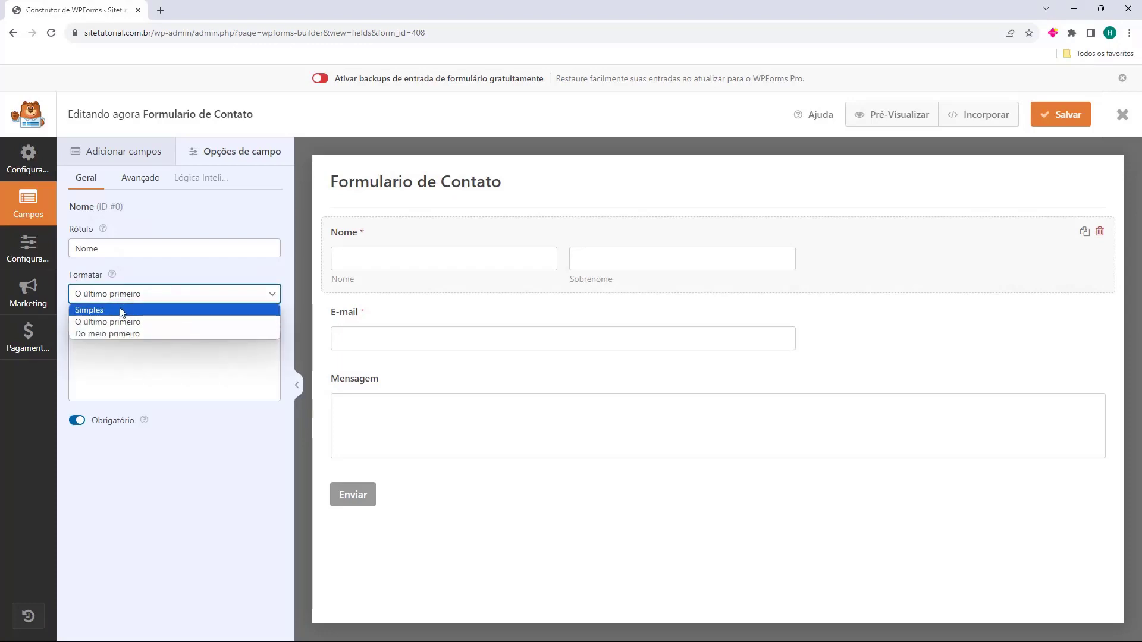
click(120, 311)
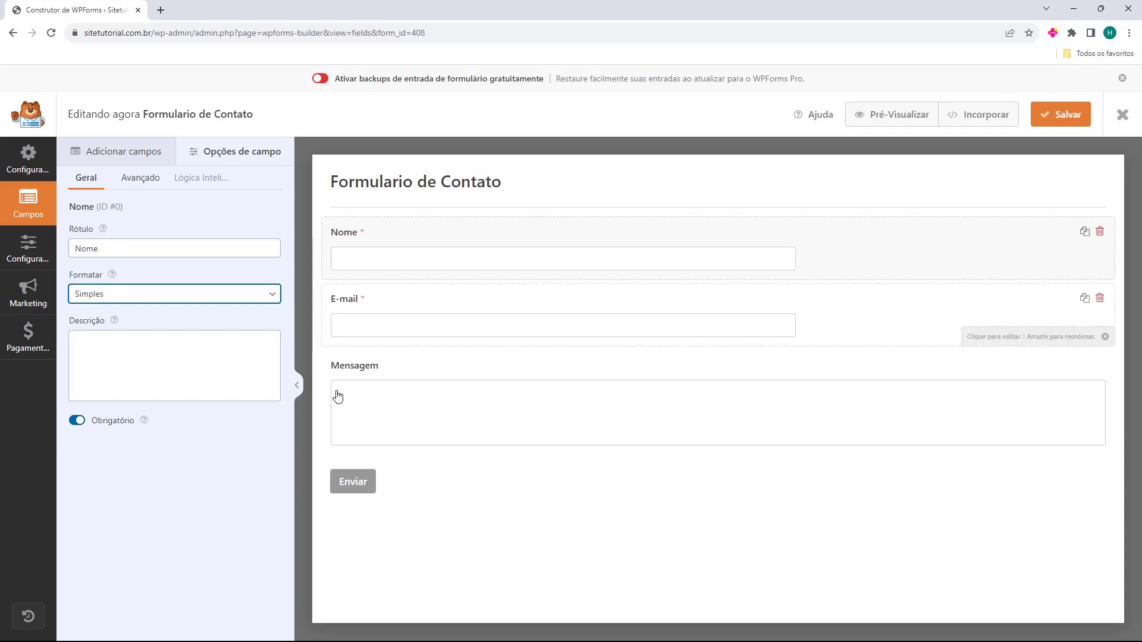
click(437, 485)
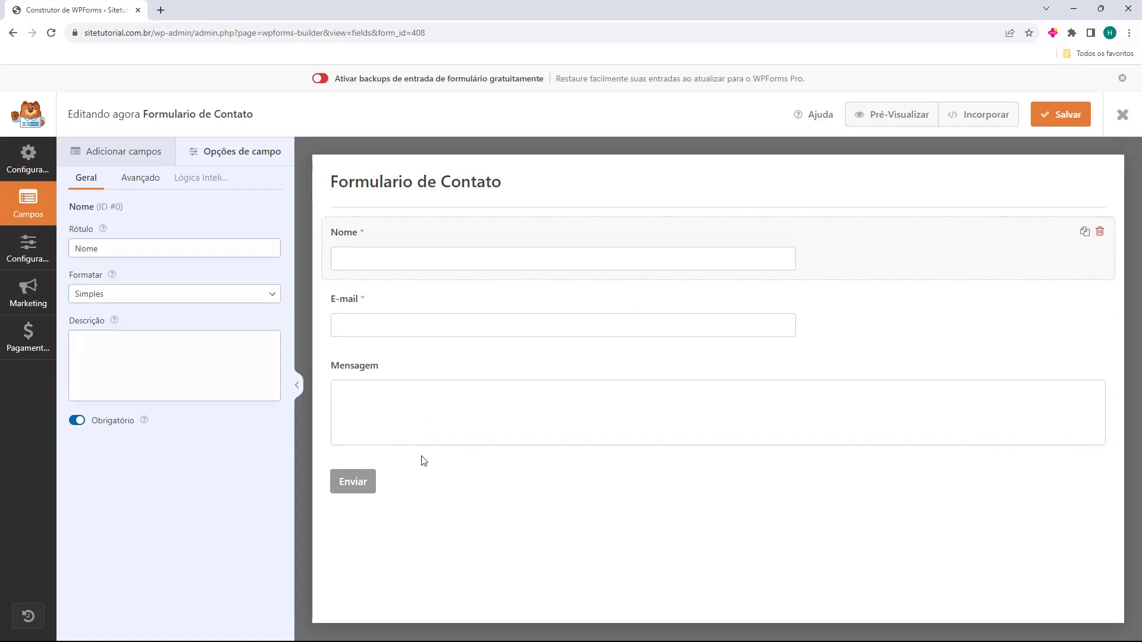
click(1050, 121)
click(1122, 116)
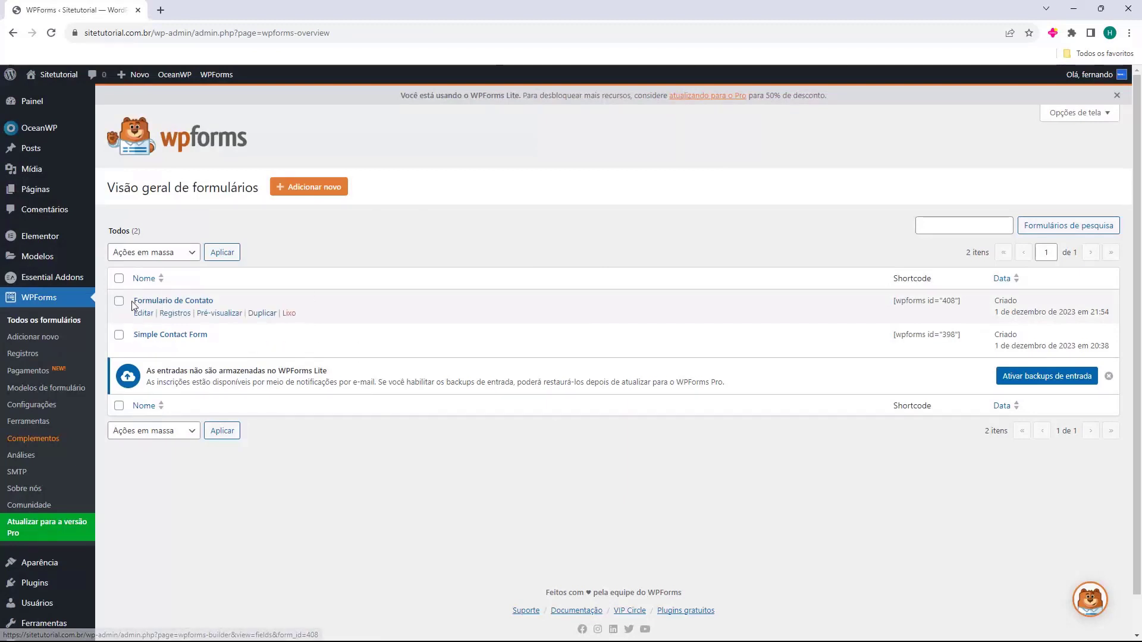
Create a new form named 'Newsletter' from the newsletter signup template
drag(133, 300, 214, 301)
click(319, 247)
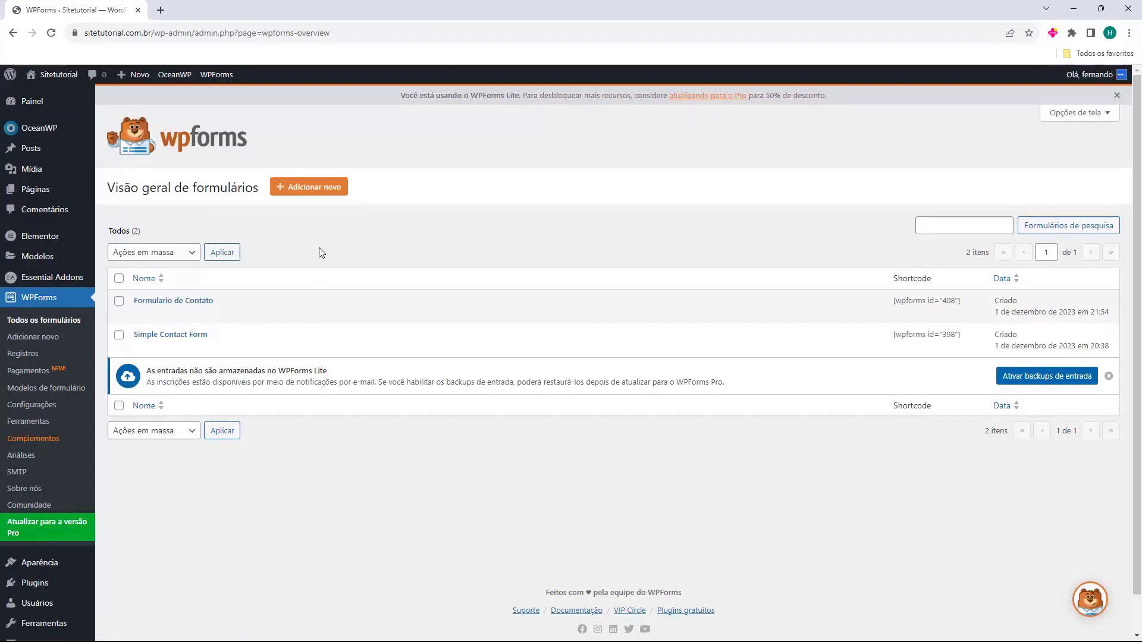
click(309, 192)
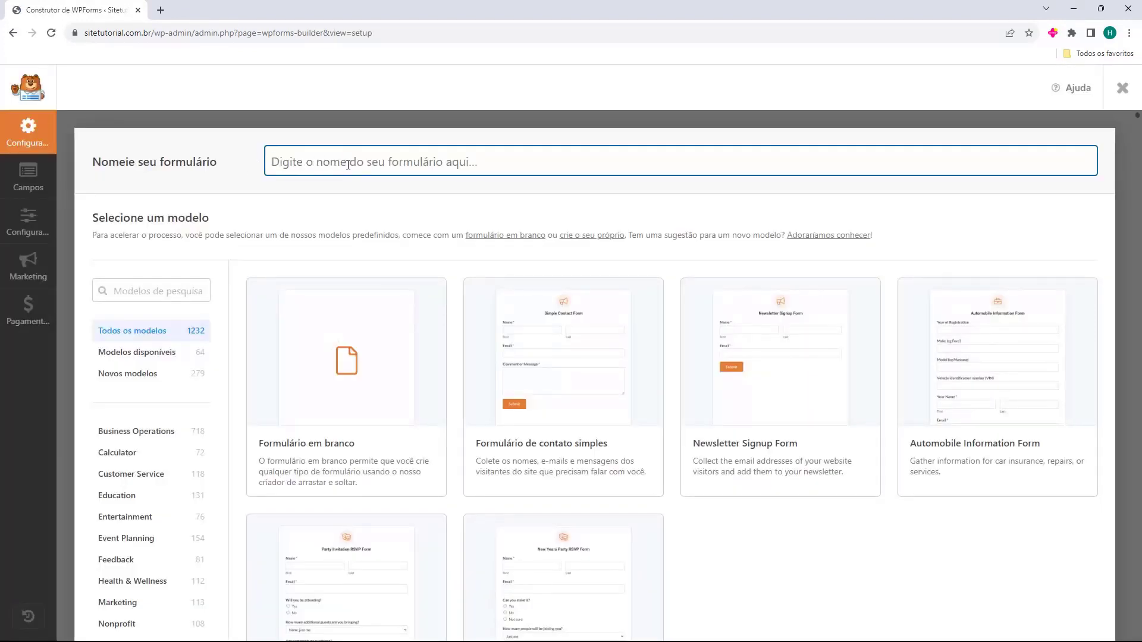
text(Newsletter)
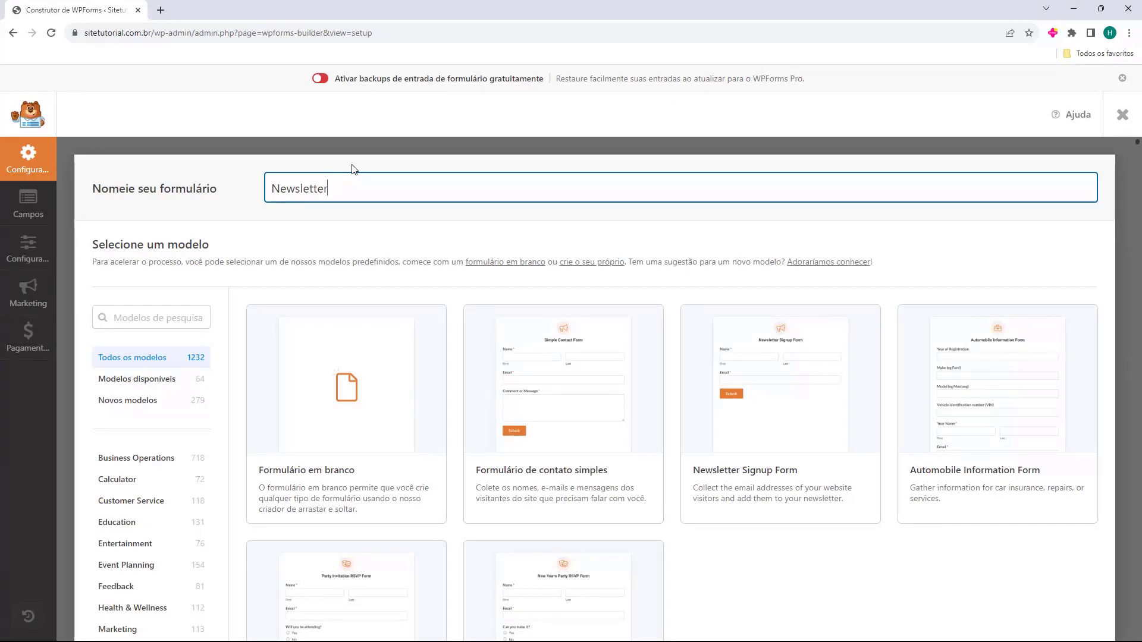
scroll(334, 221, down, 1)
mouse_move(717, 423)
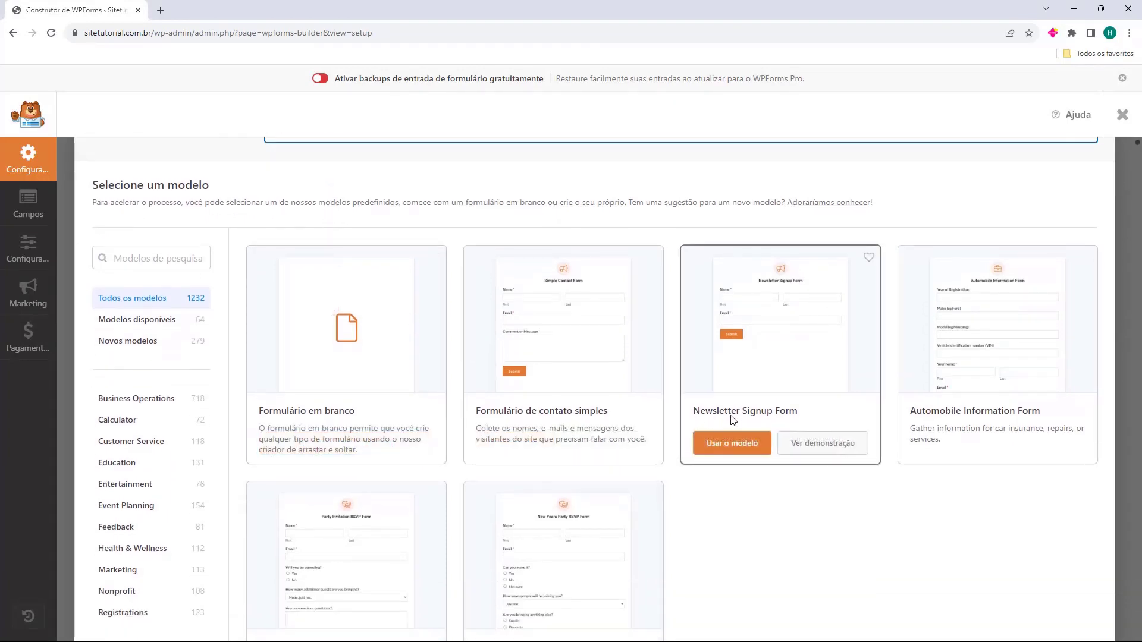
click(735, 450)
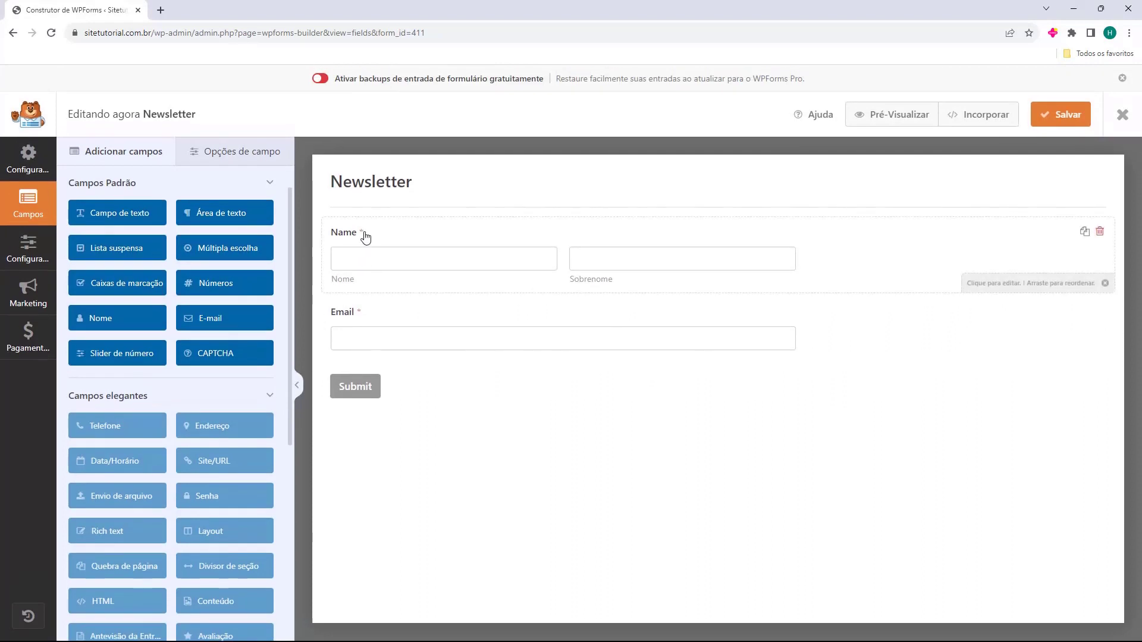
Set the Name field format to Simples, then view the form's general settings
click(390, 246)
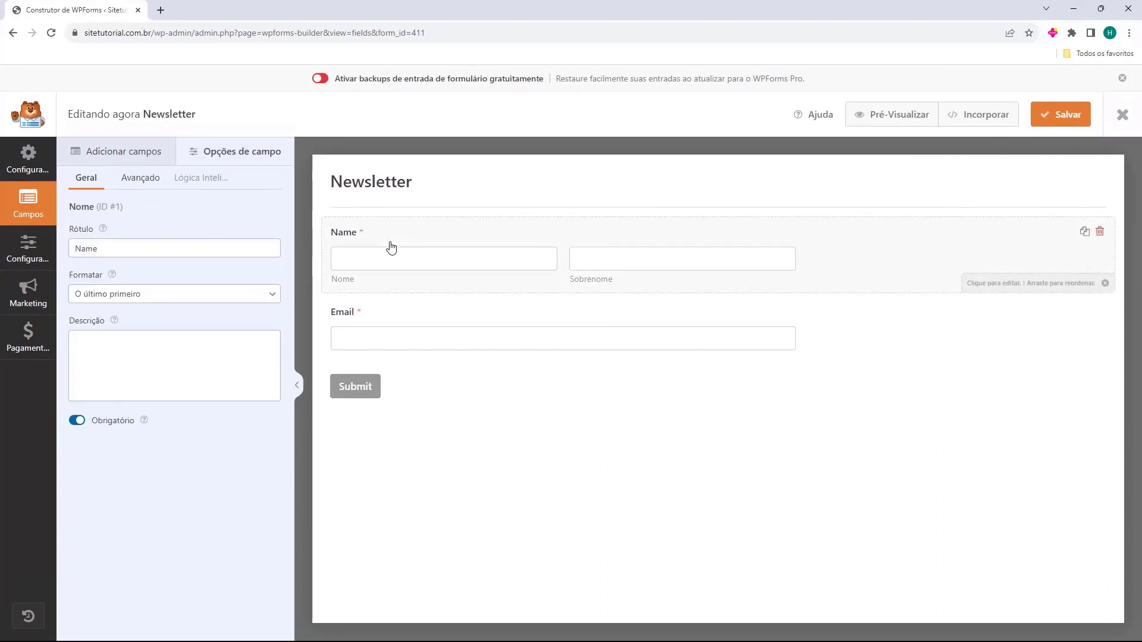
click(96, 295)
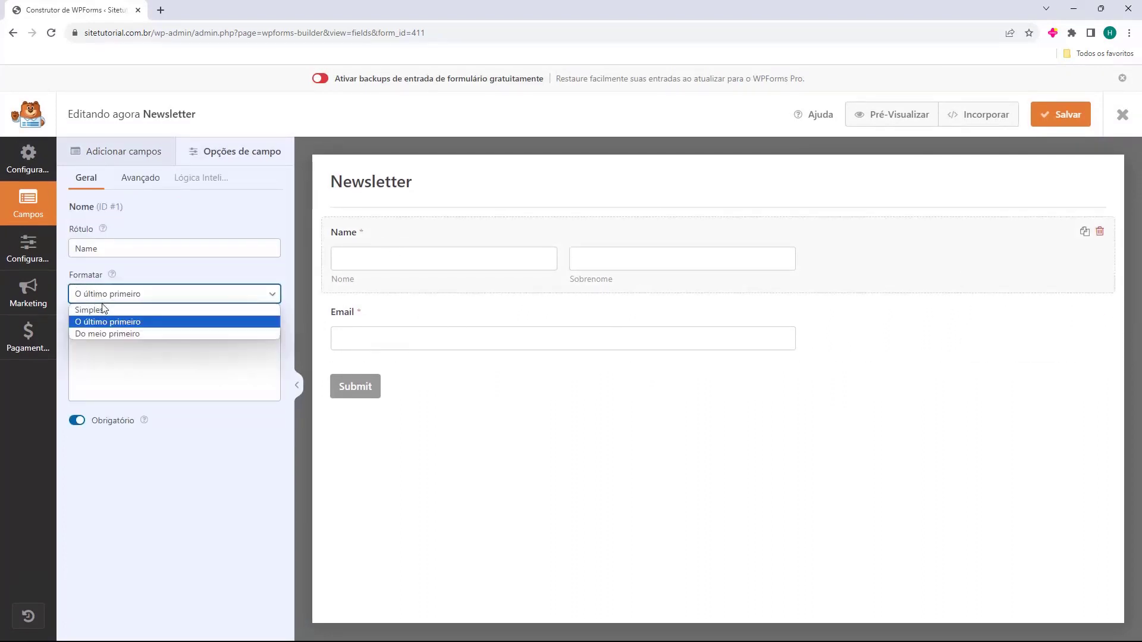
click(101, 310)
click(409, 308)
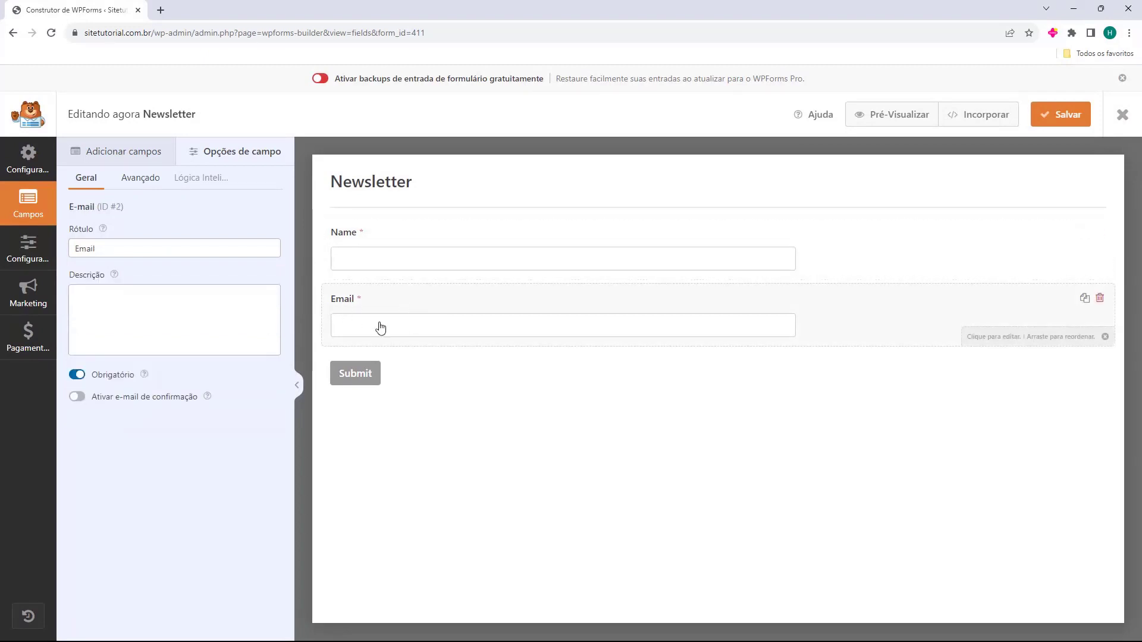
click(354, 376)
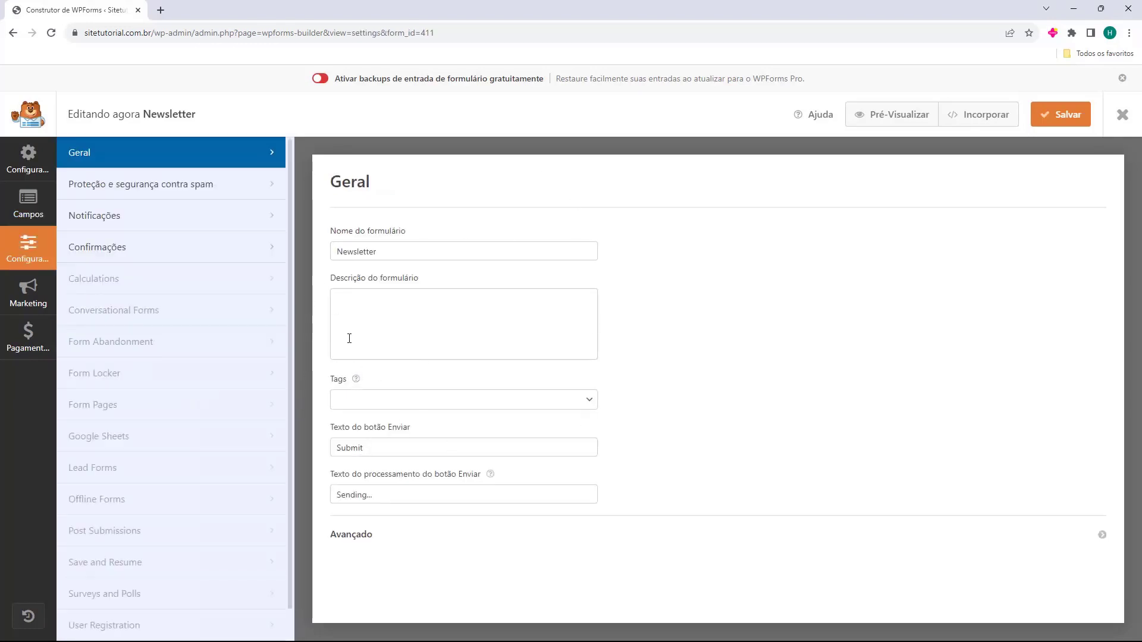
Set the Newsletter form's submit text to Enviar and processing text to Enviando..., then save
drag(331, 432, 361, 433)
click(371, 445)
double_click(375, 451)
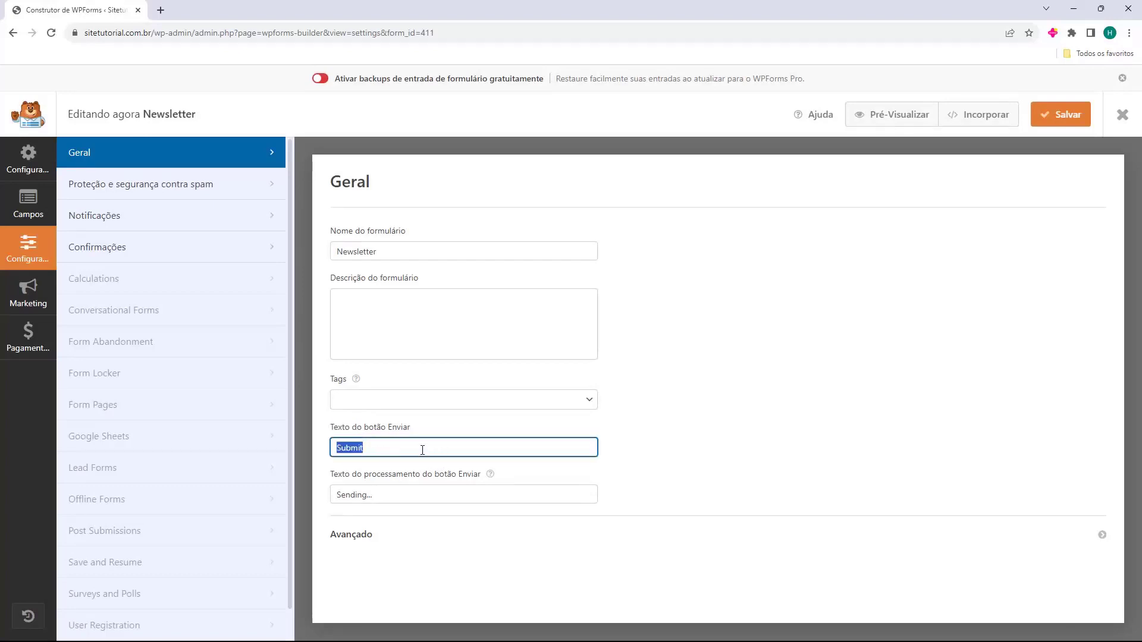
text(Enviar)
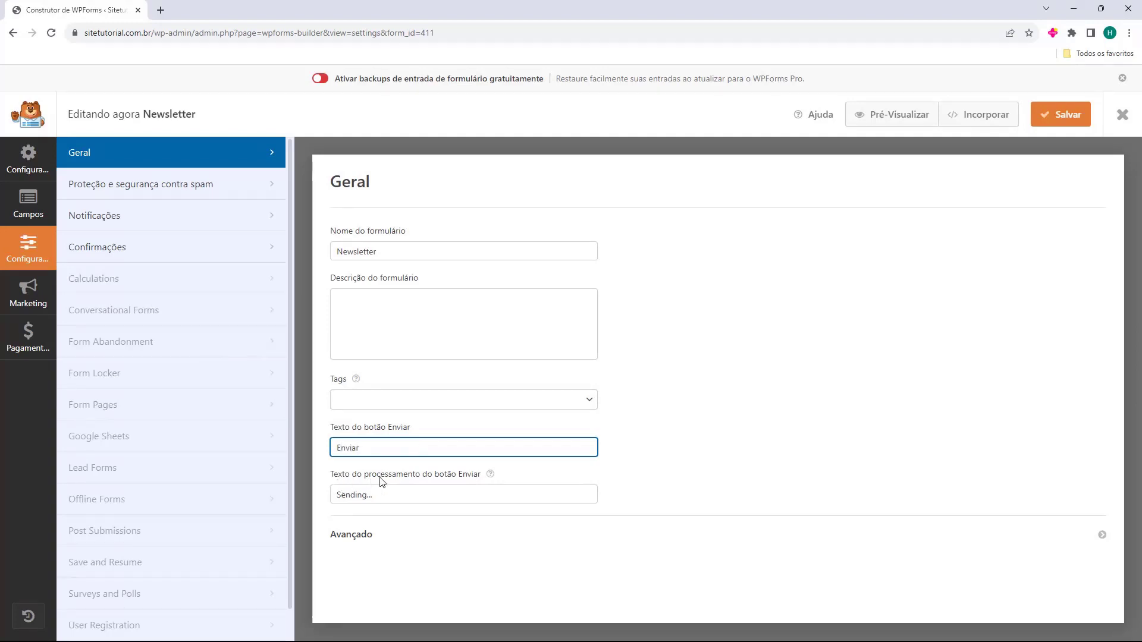
key(Tab)
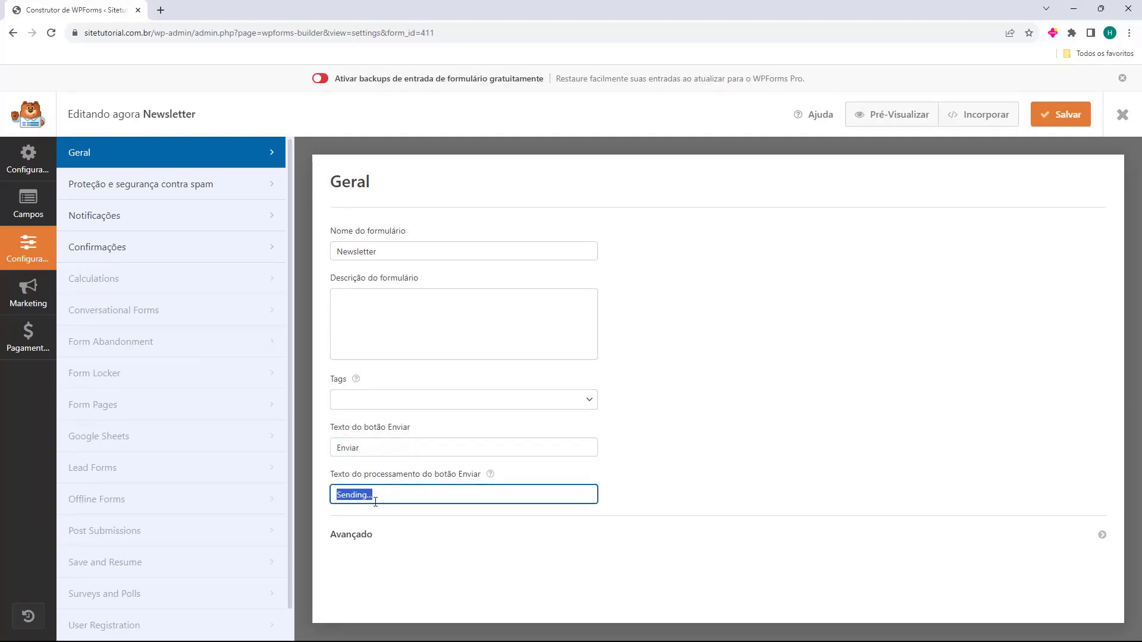
text(Enviando)
click(11, 161)
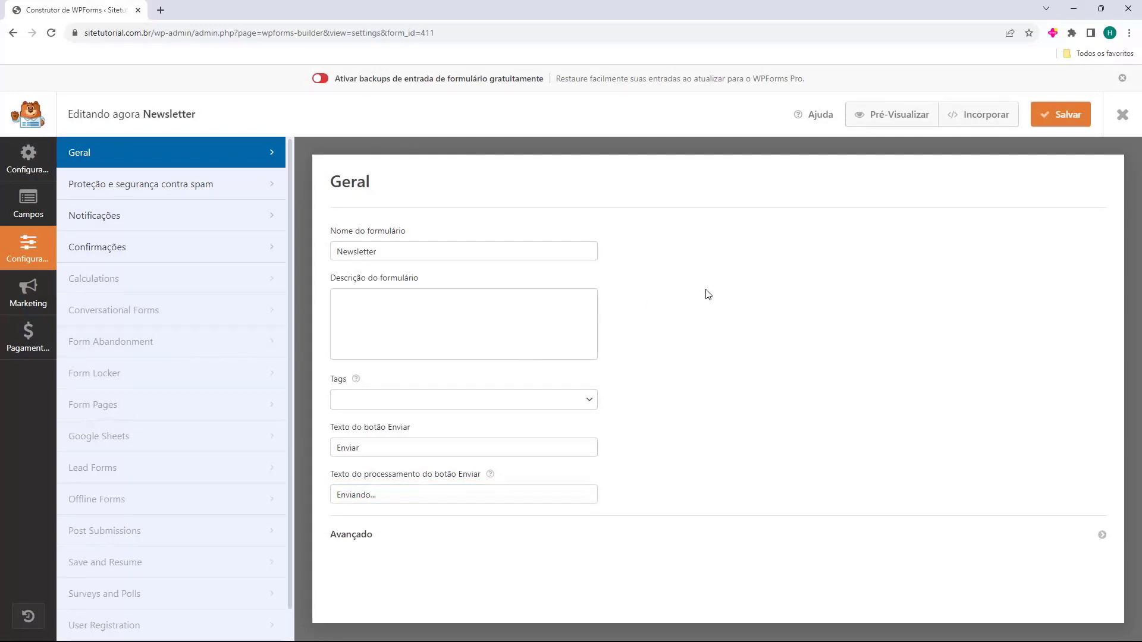
click(1069, 119)
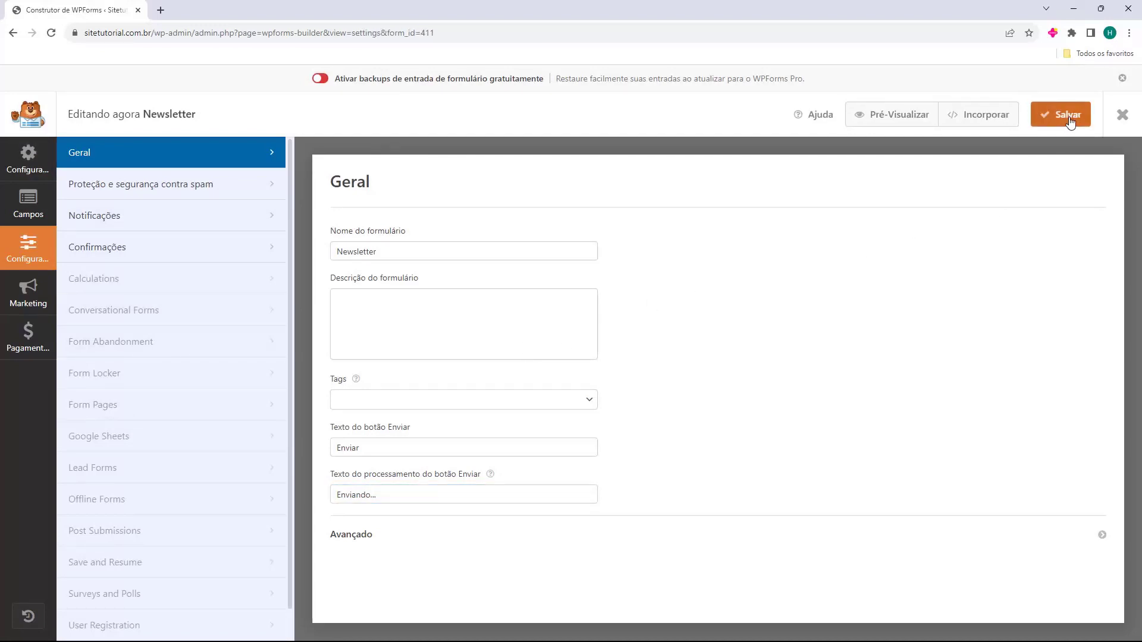
click(1122, 116)
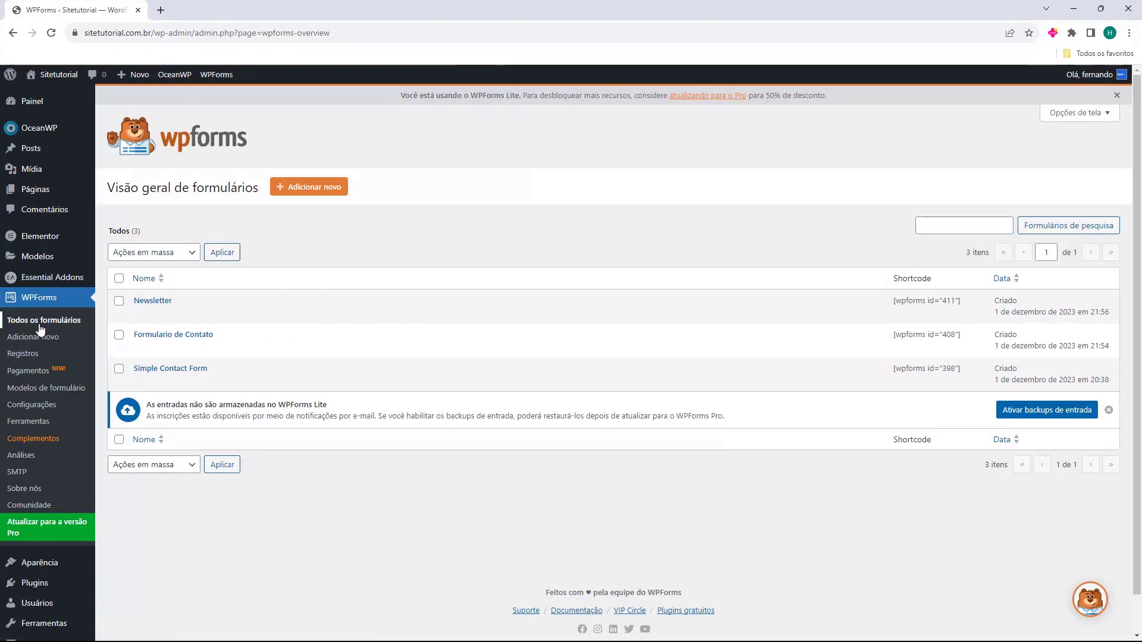
From the All Pages list, preview the Blog page in a new tab, then close that tab
mouse_move(25, 198)
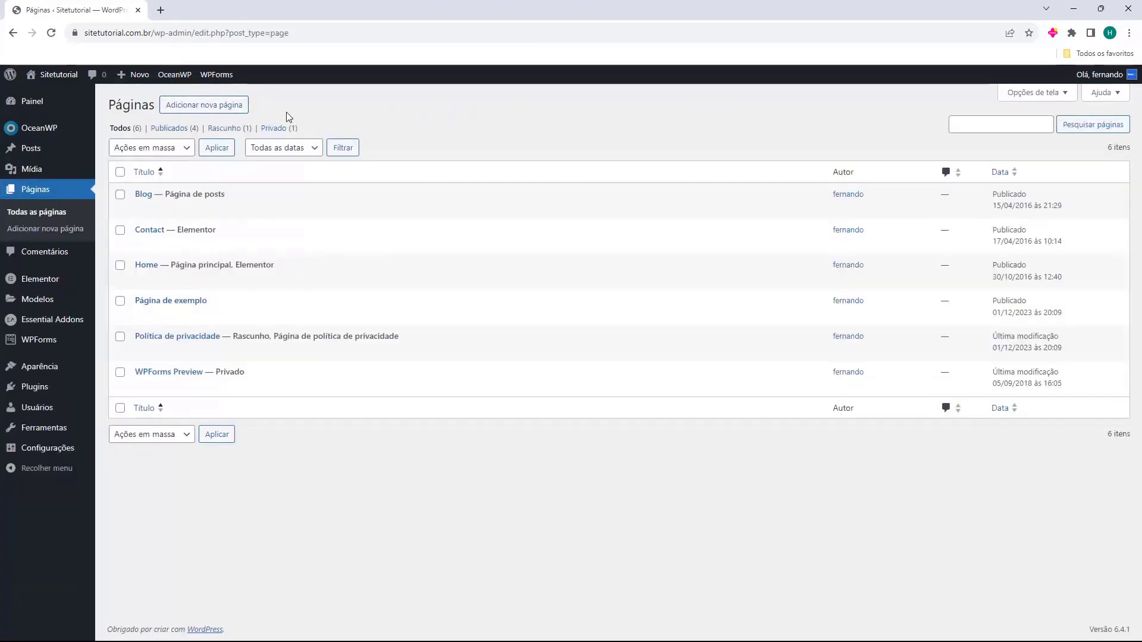
mouse_move(183, 207)
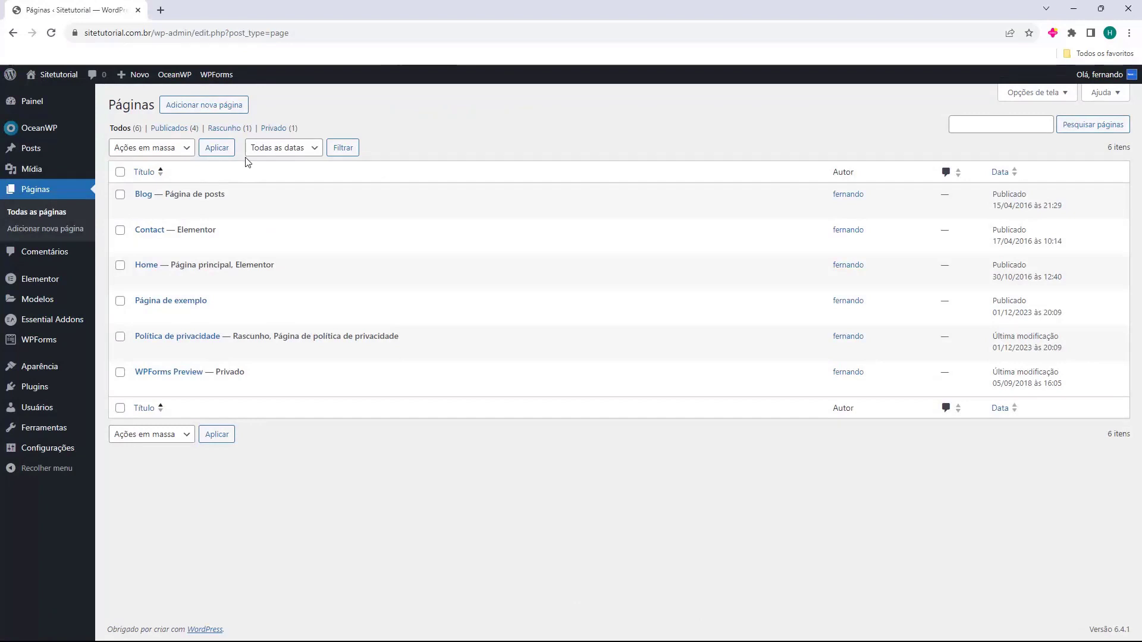
mouse_move(261, 220)
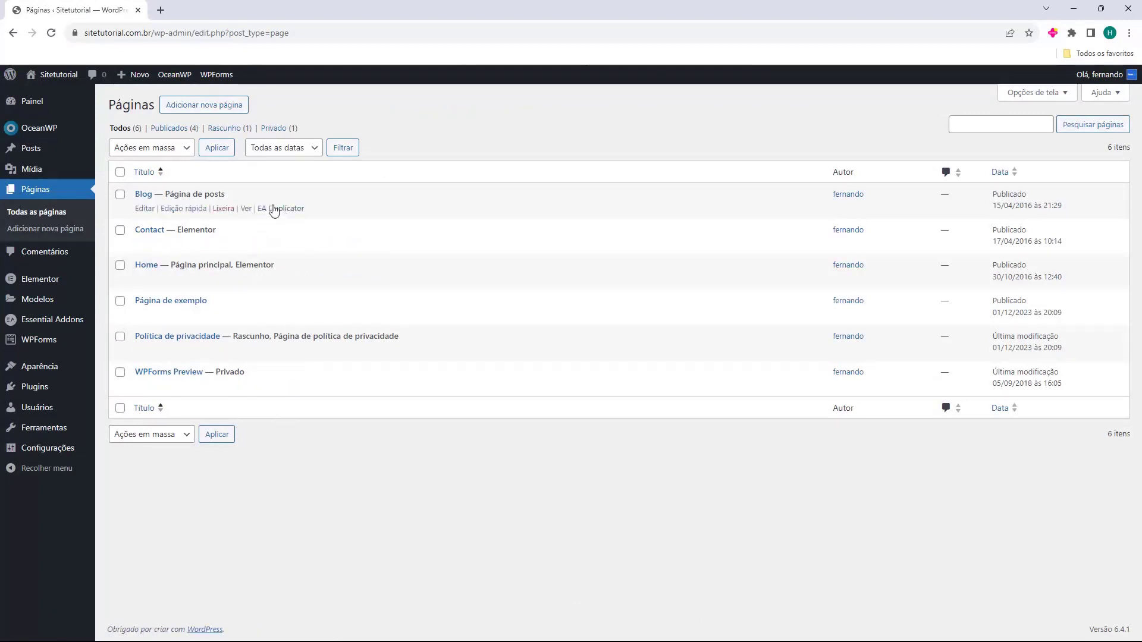
mouse_move(142, 310)
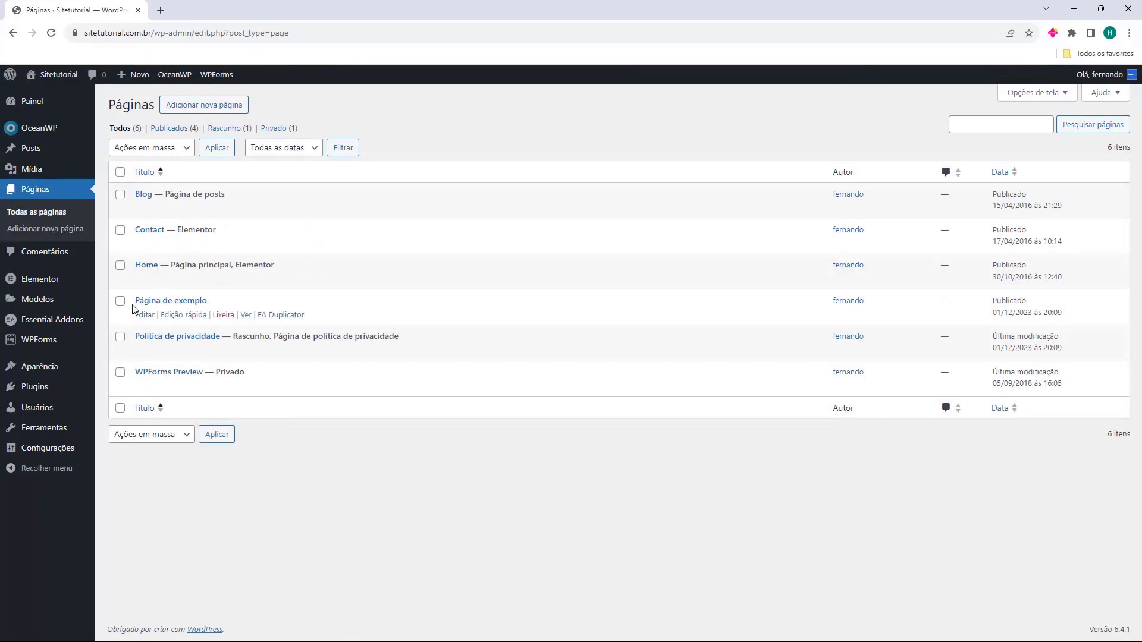
drag(133, 303, 227, 303)
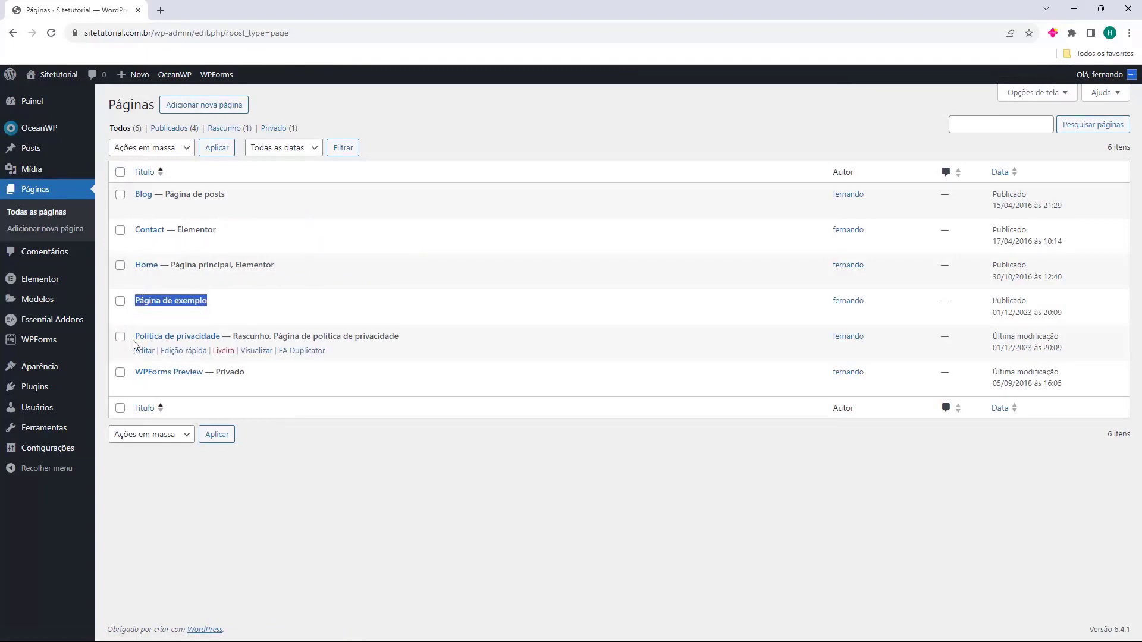
drag(133, 337, 221, 336)
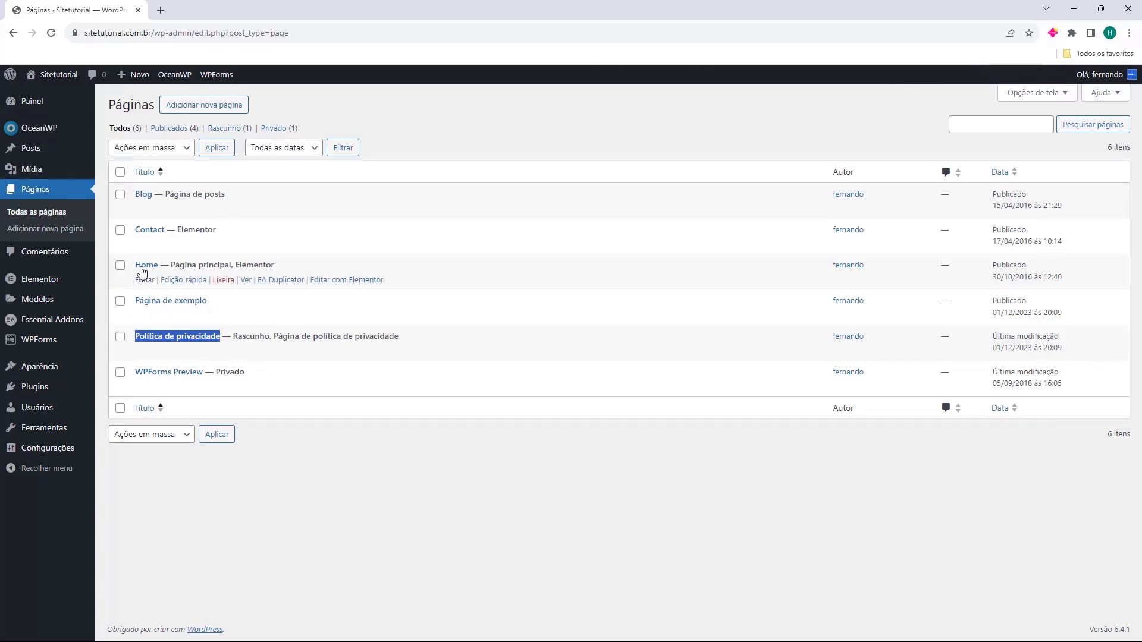
drag(134, 269, 149, 194)
click(133, 199)
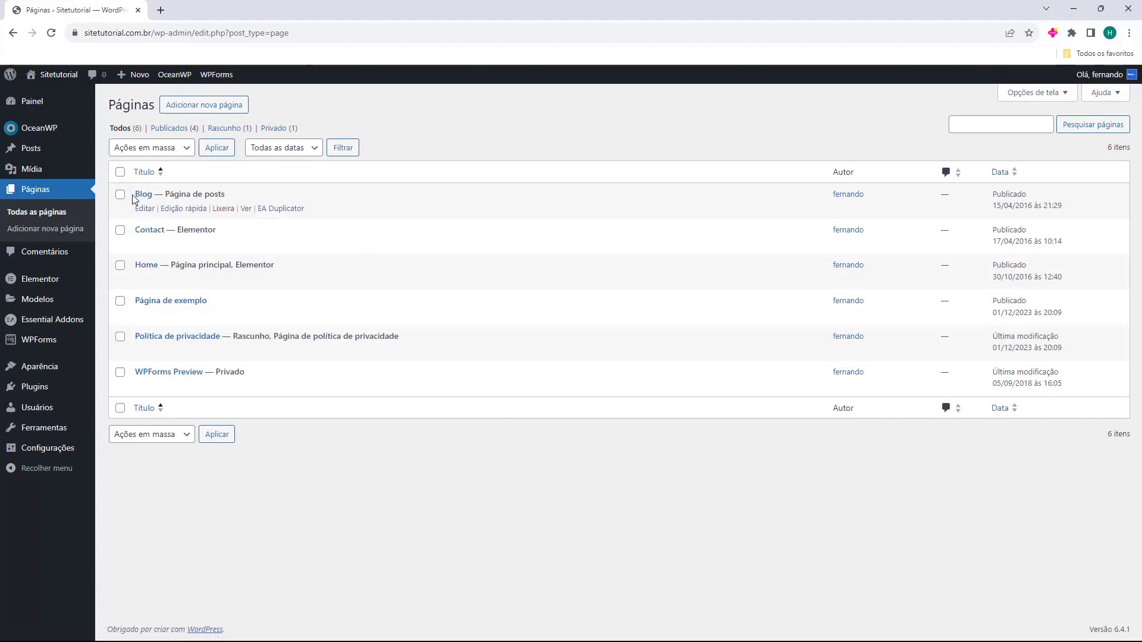
click(247, 209)
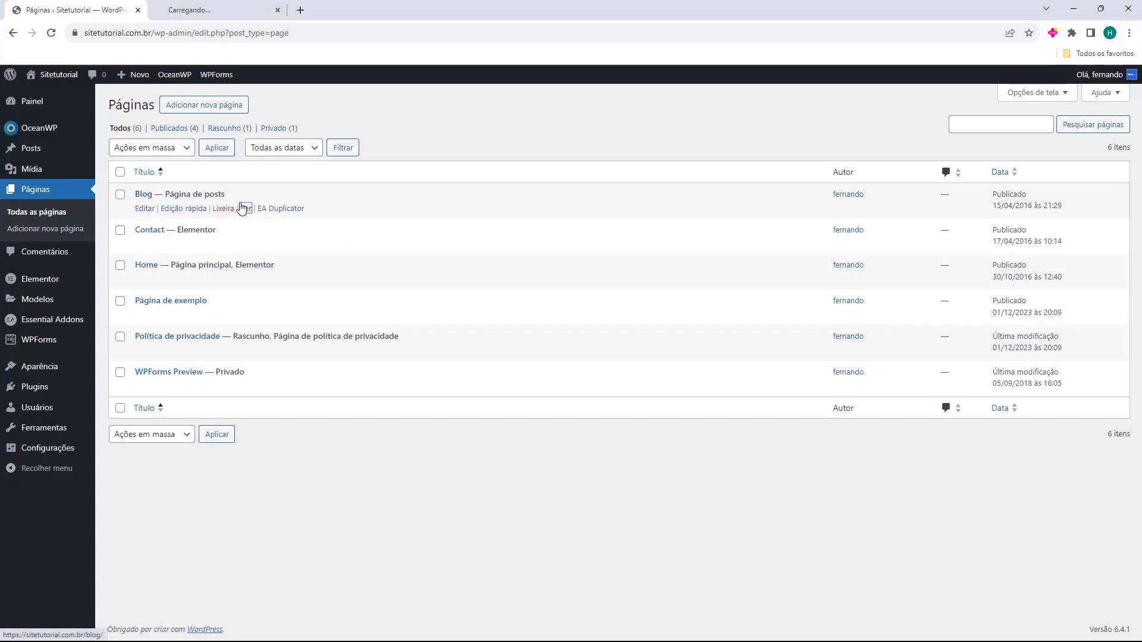
middle_click(231, 6)
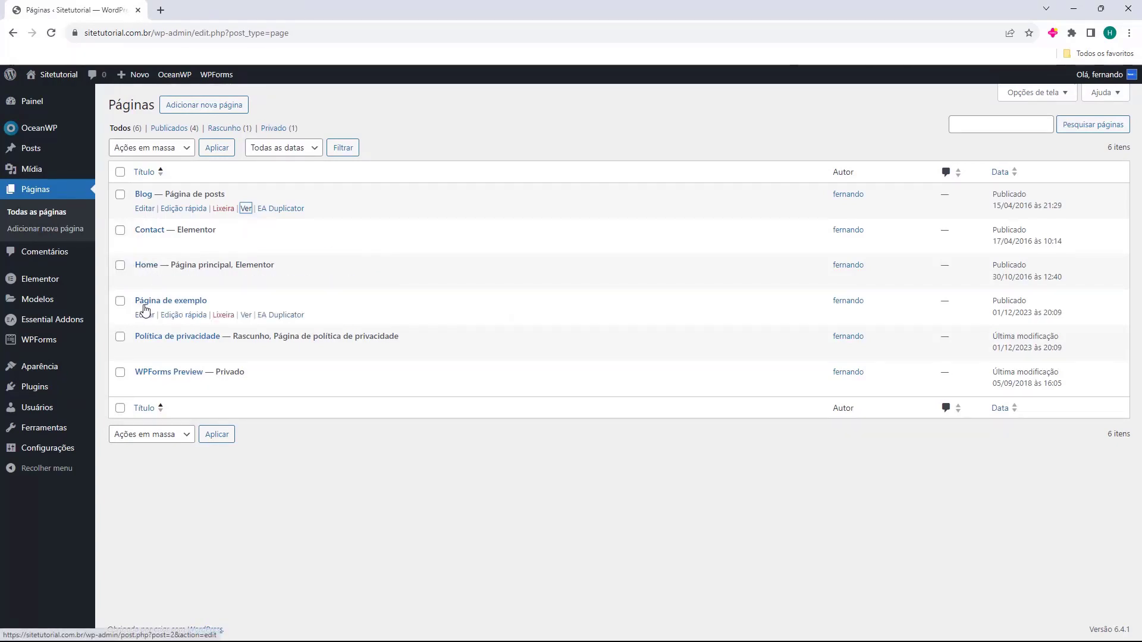
Bulk-trash Página de exemplo, Política de privacidade and WPForms Preview, check Lixos, then return to Todos
click(120, 301)
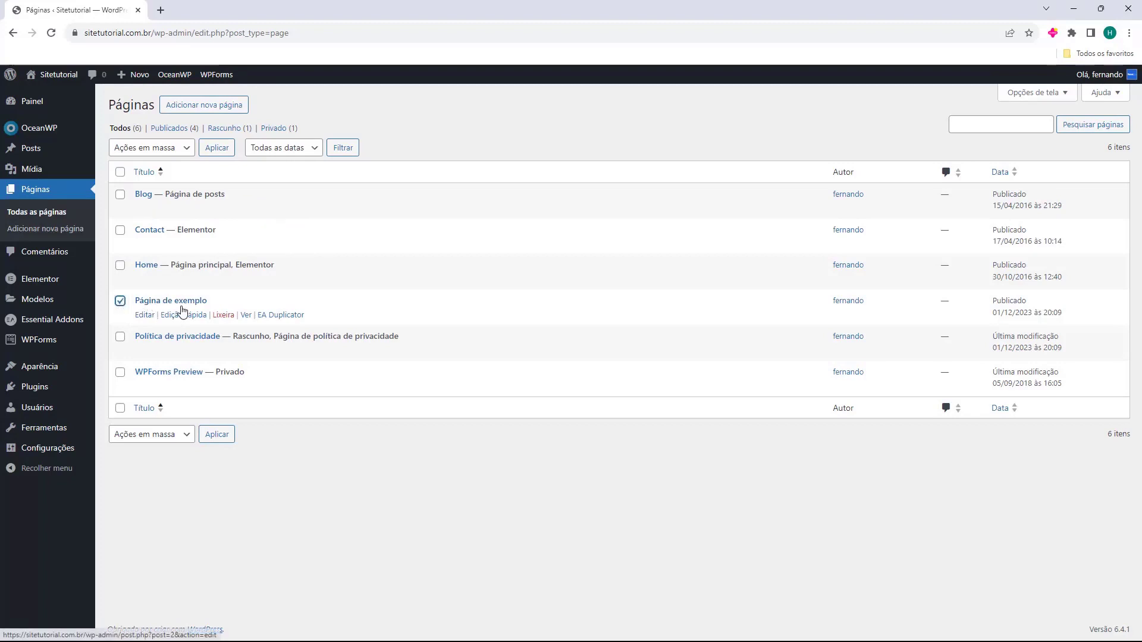
click(120, 337)
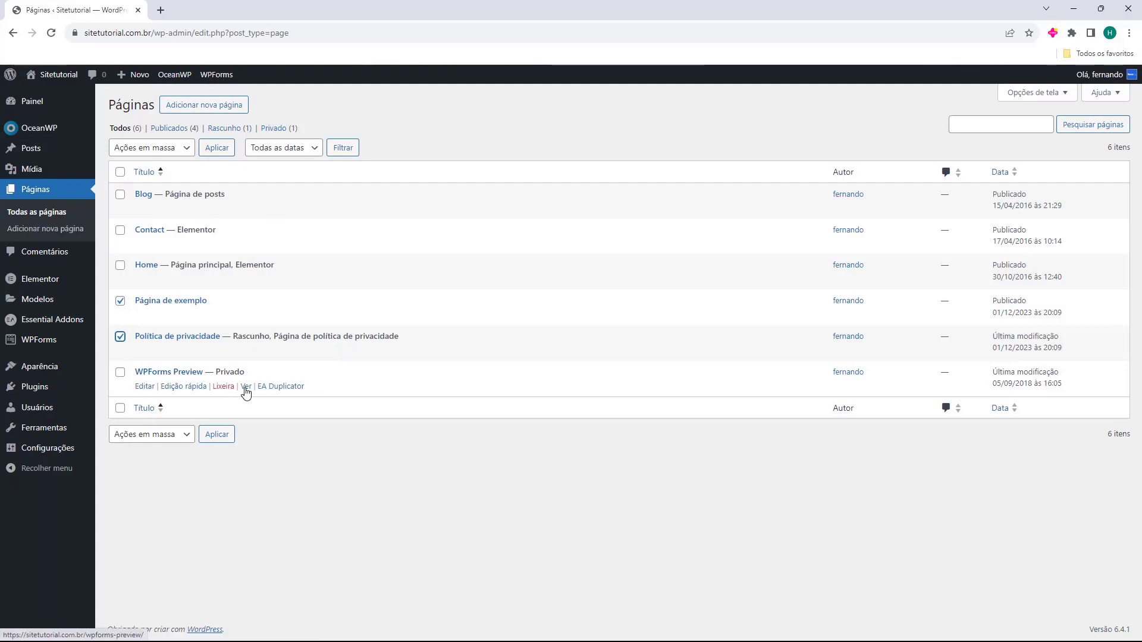
click(120, 373)
click(119, 300)
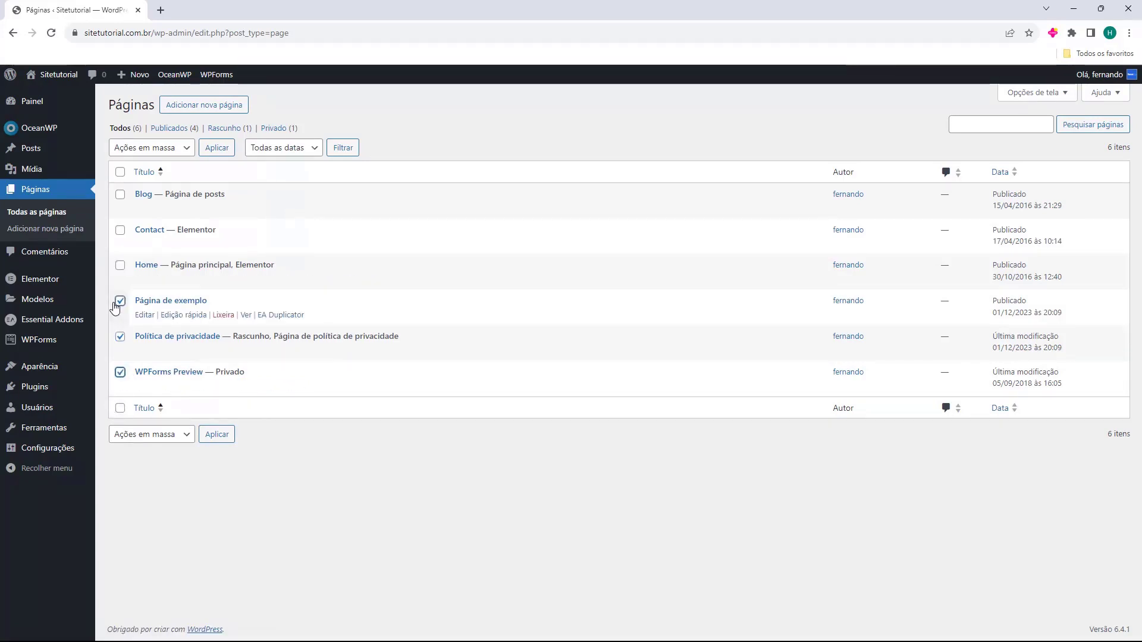
click(134, 149)
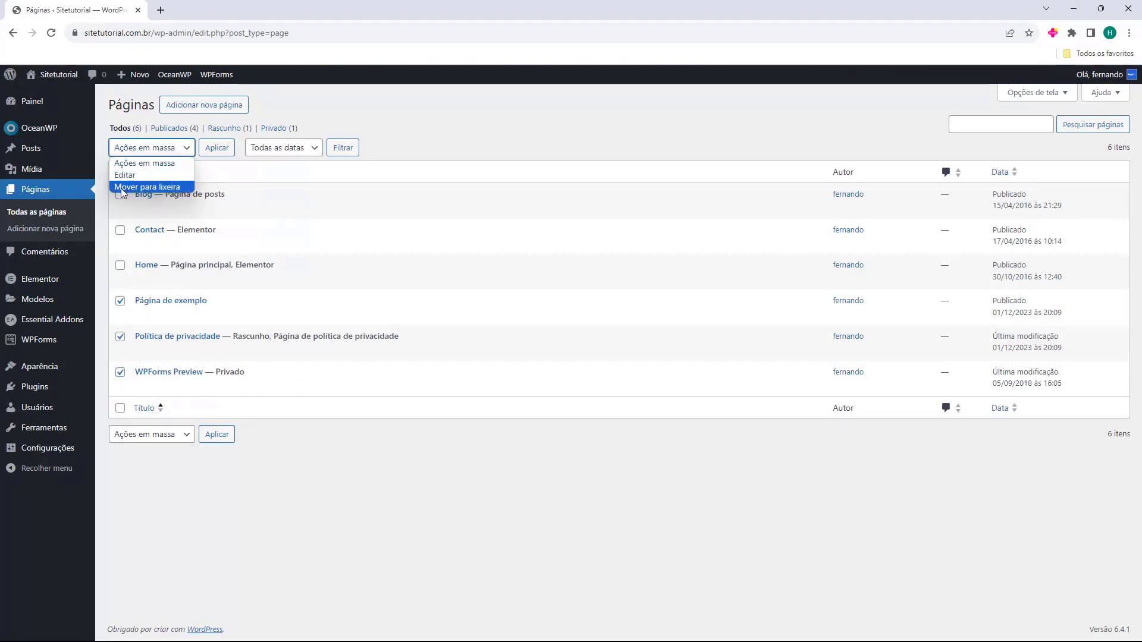
click(125, 188)
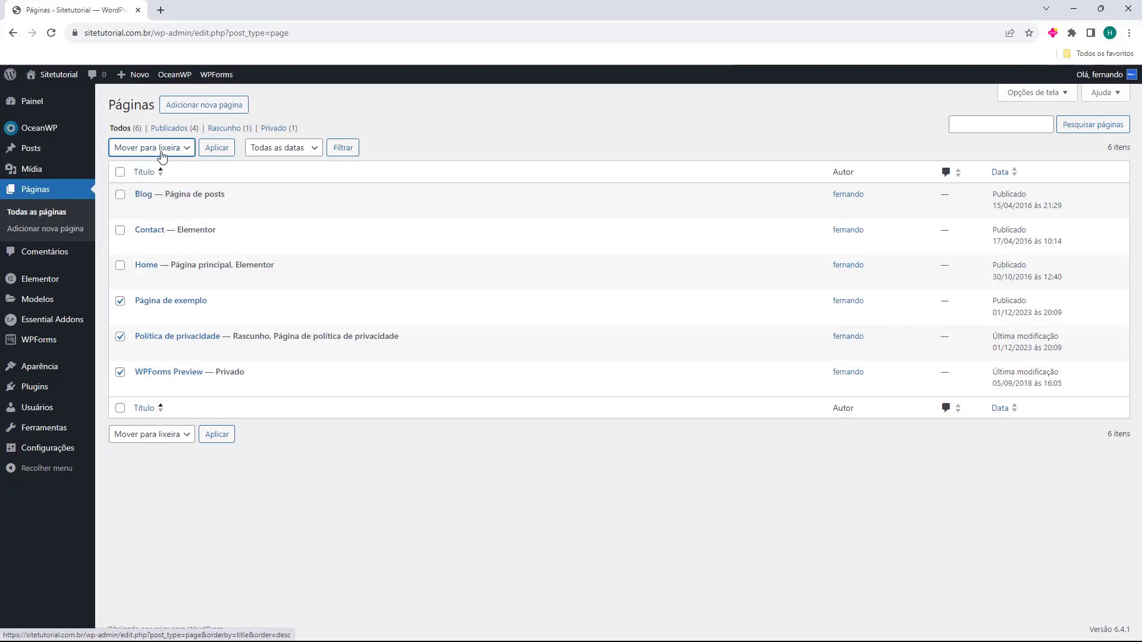
click(223, 151)
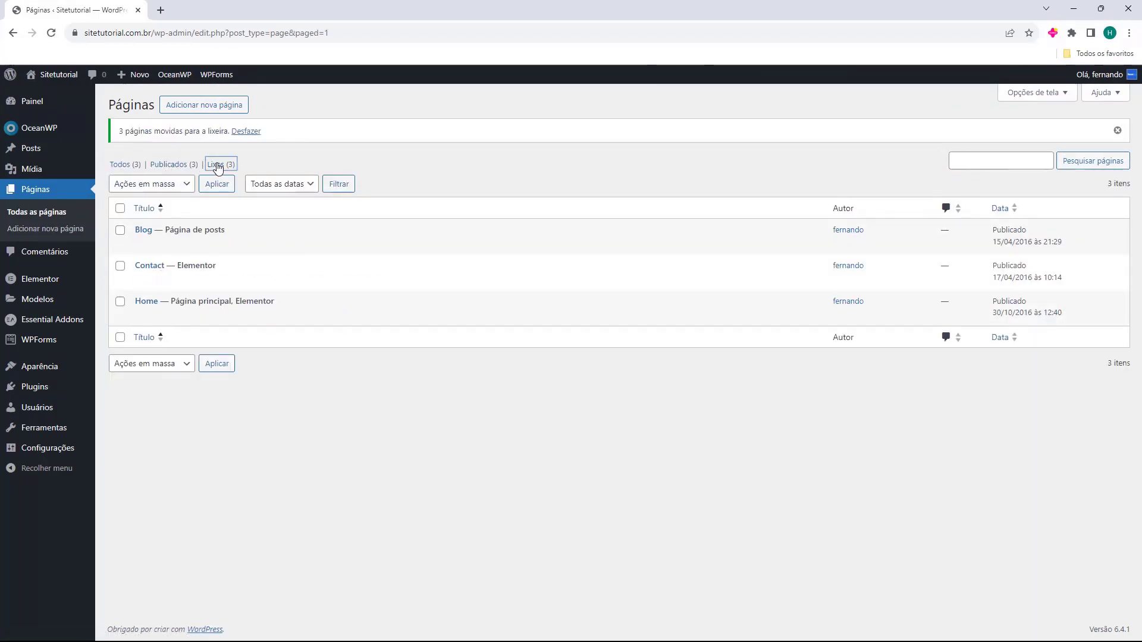
click(216, 164)
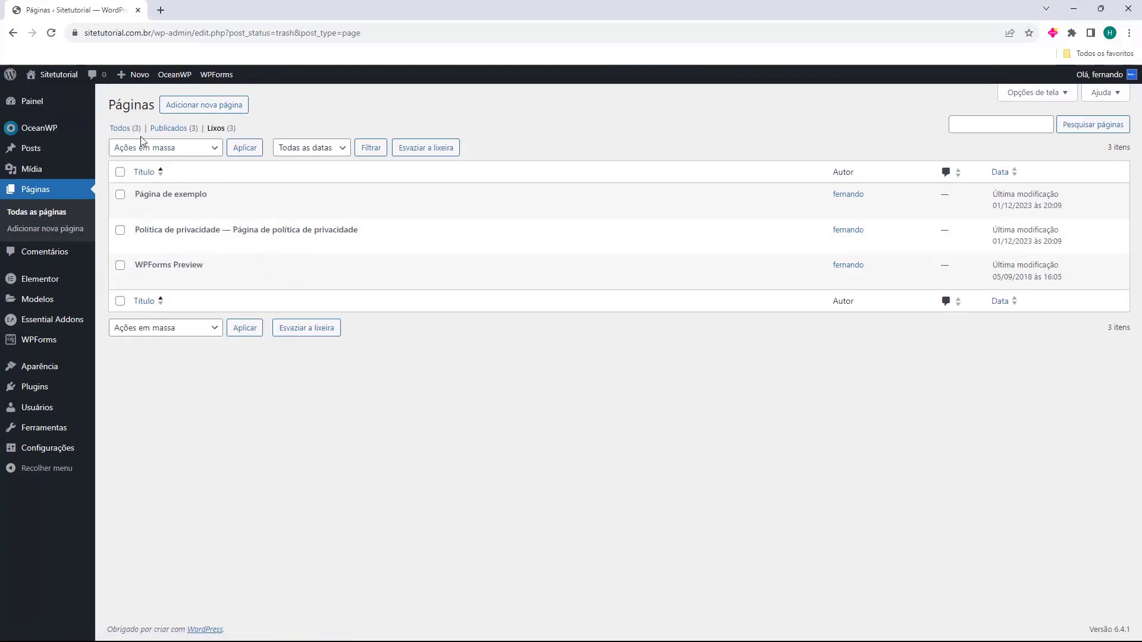
click(119, 128)
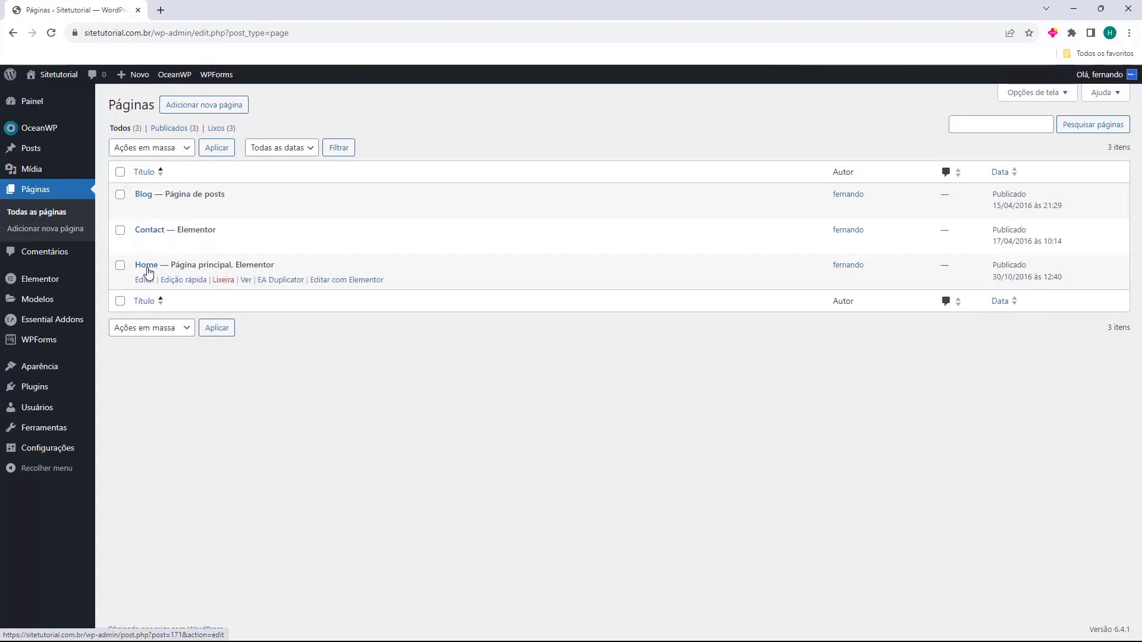
Quick-edit the Home page to title Inicio with slug inicio and update it
click(191, 280)
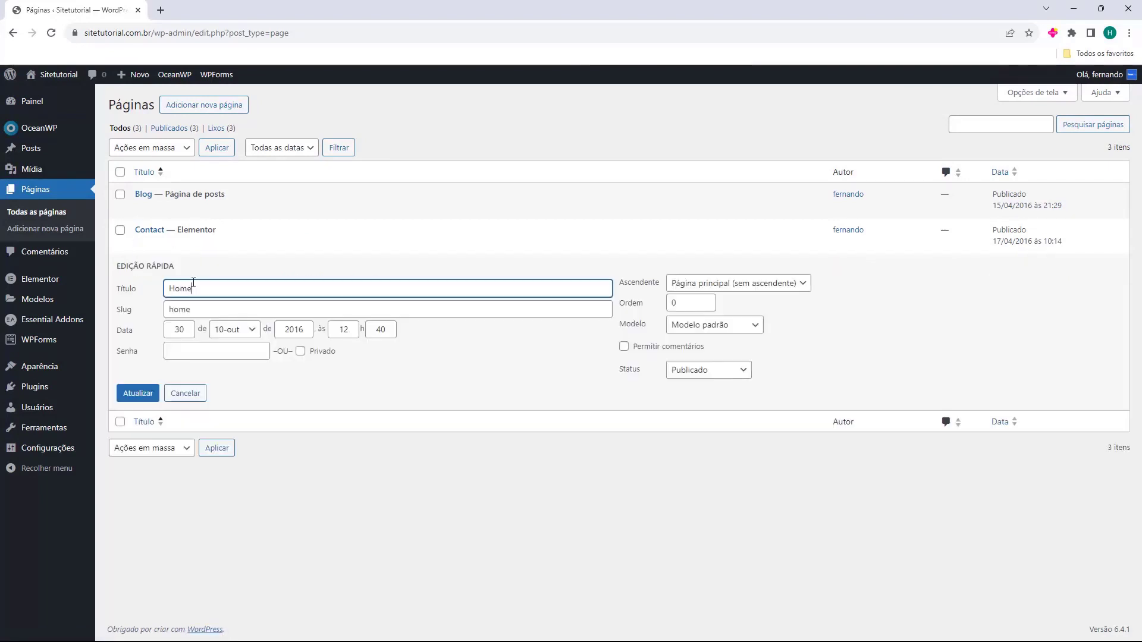
drag(193, 288, 159, 288)
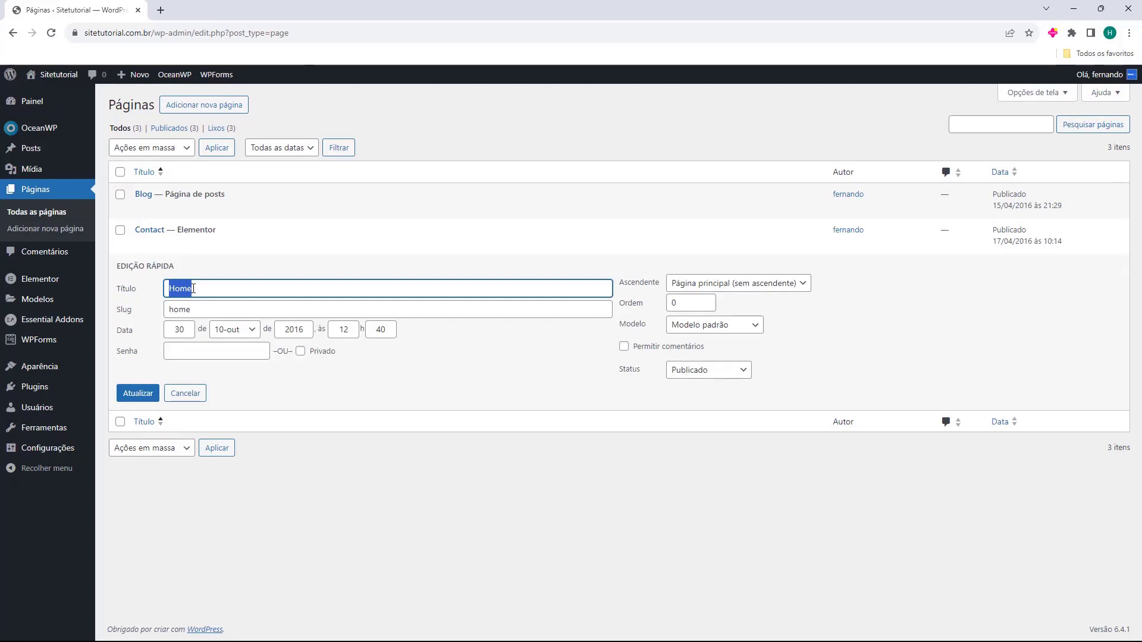
text(Inicio)
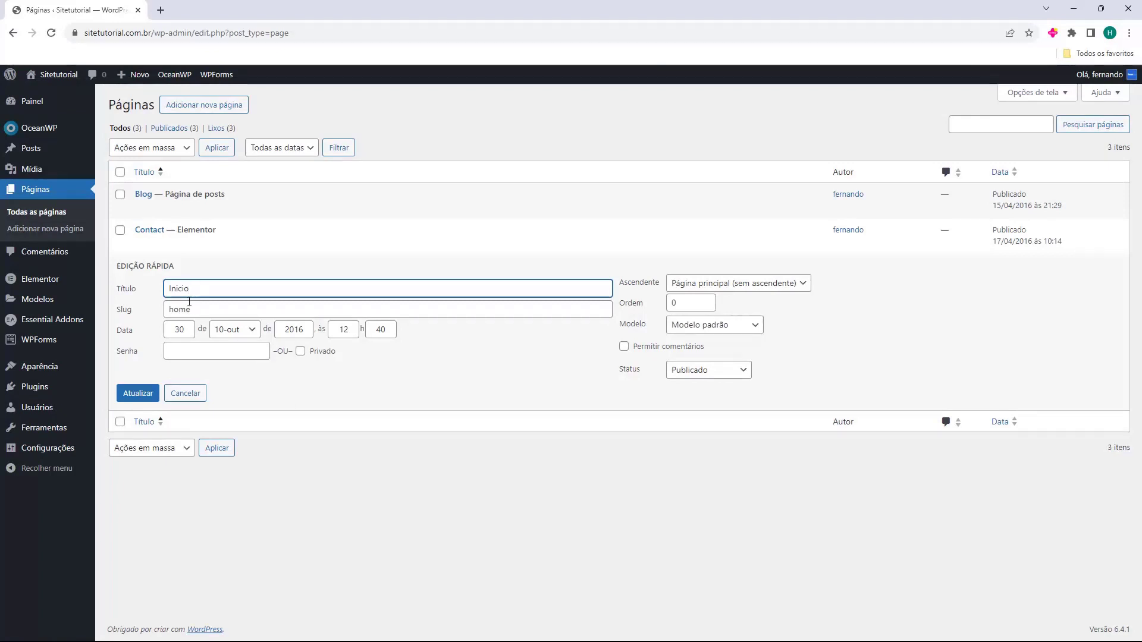
key(Tab)
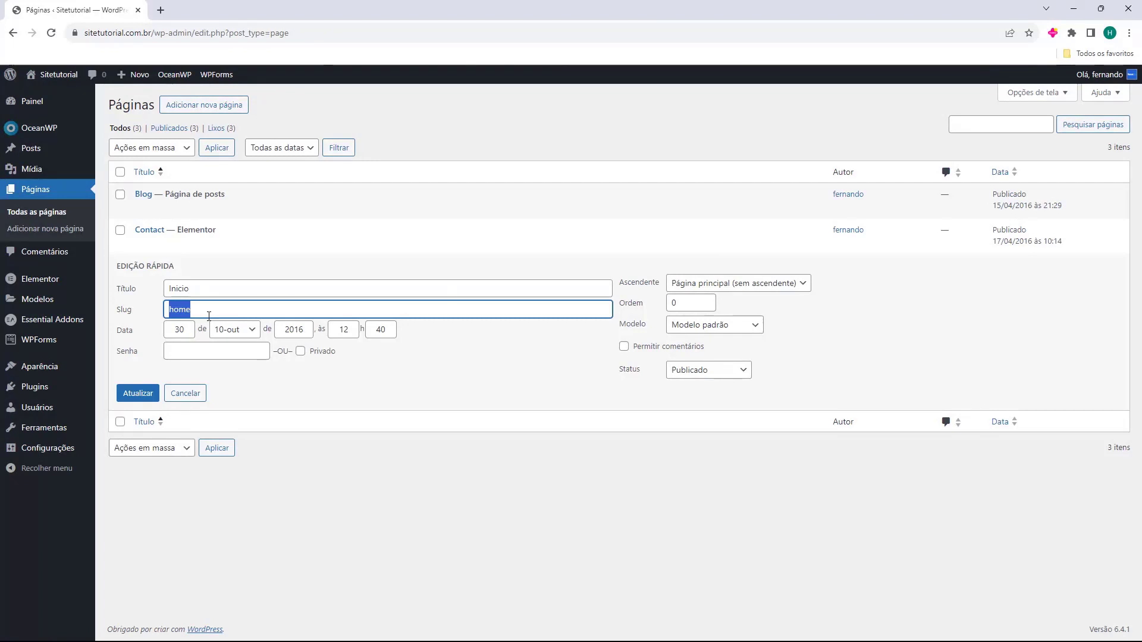
text(inicio)
click(136, 399)
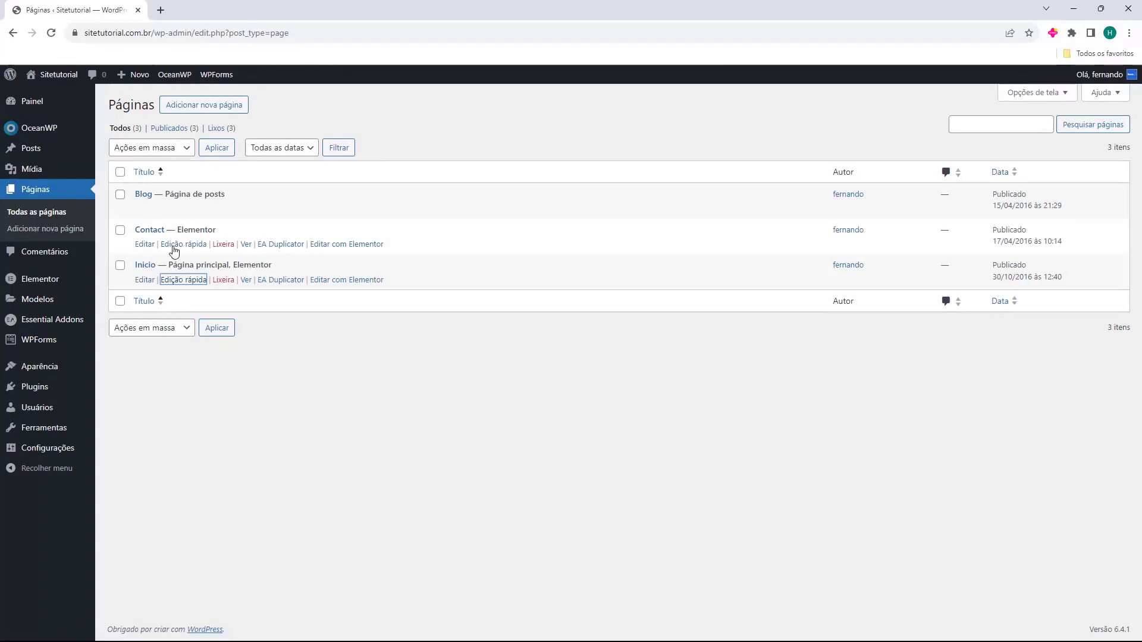
Quick-edit Contact to title Entre em contato, clear its slug, and update
click(176, 244)
double_click(205, 254)
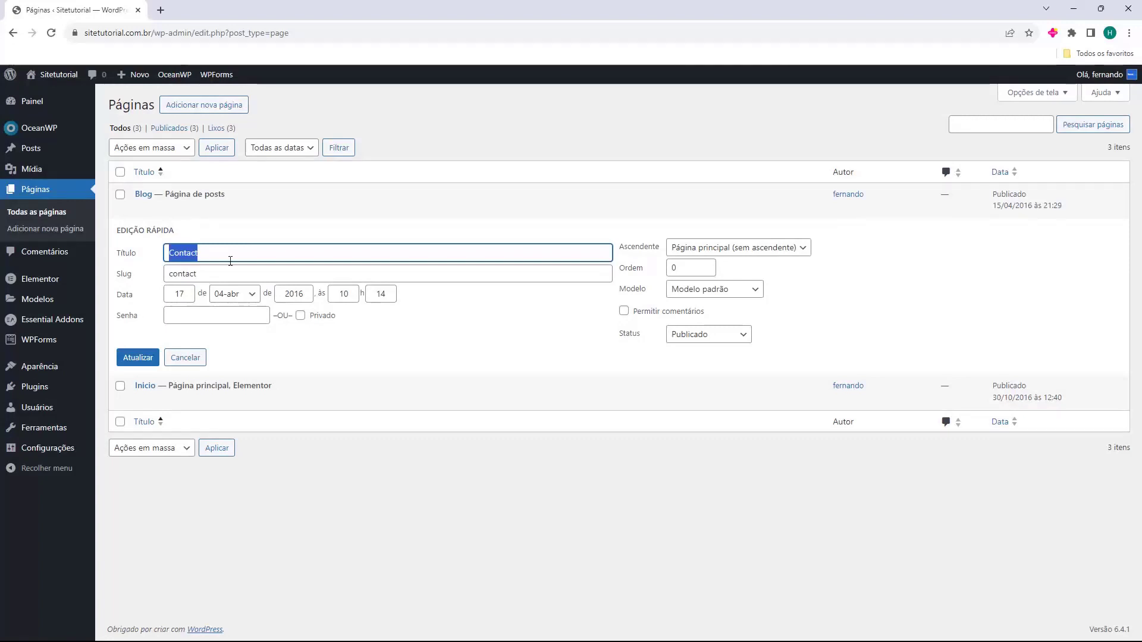
text(Entre em contato)
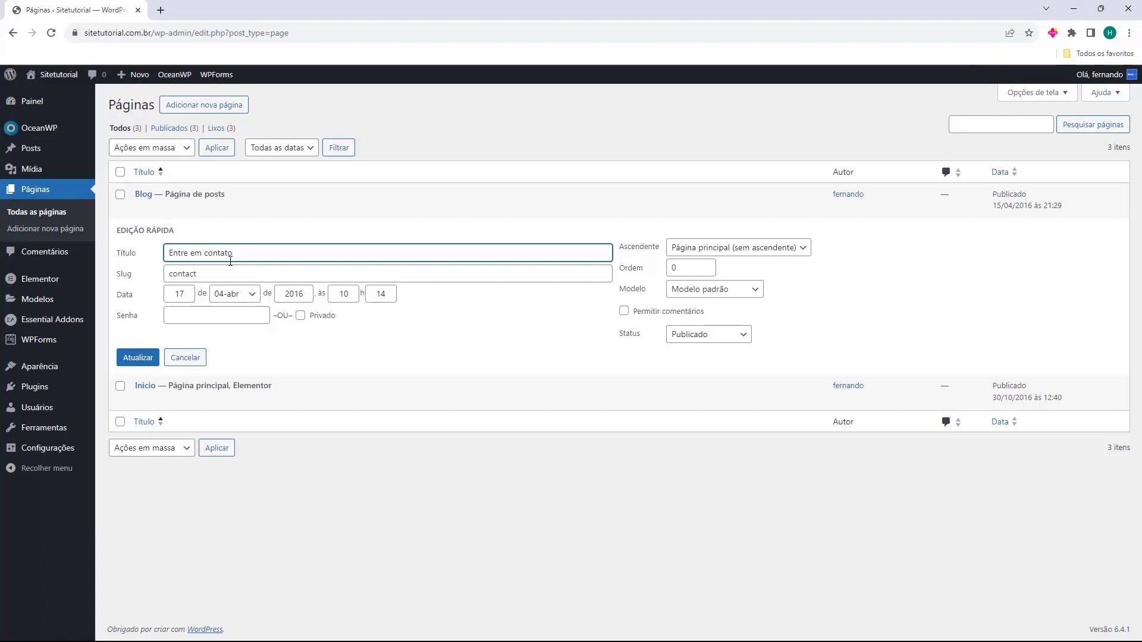
click(173, 274)
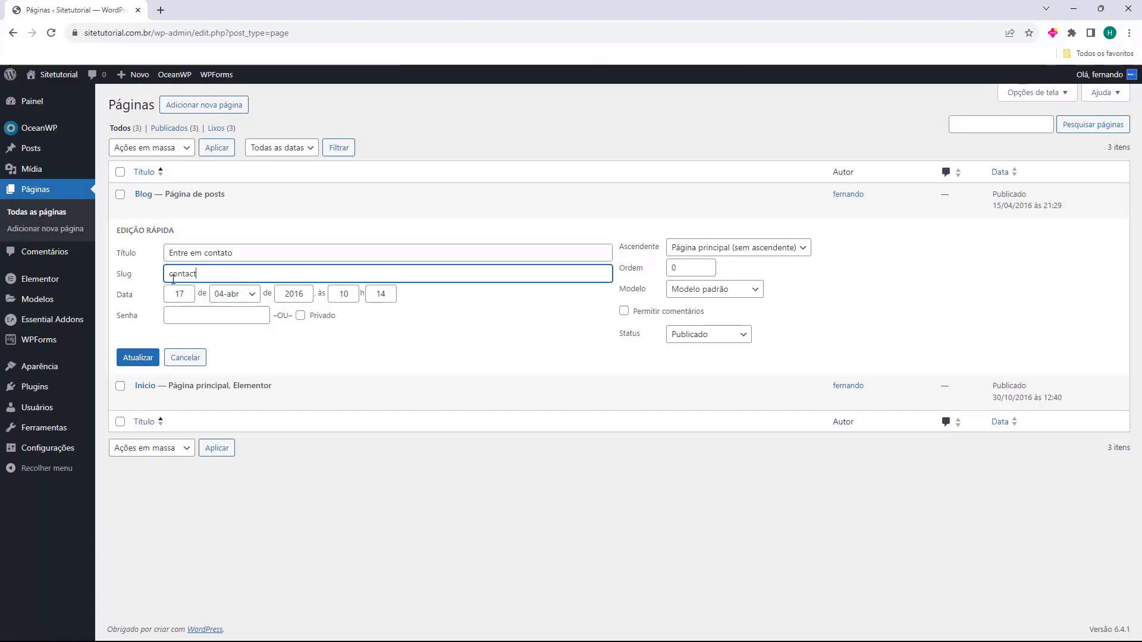
double_click(173, 273)
key(BackSpace)
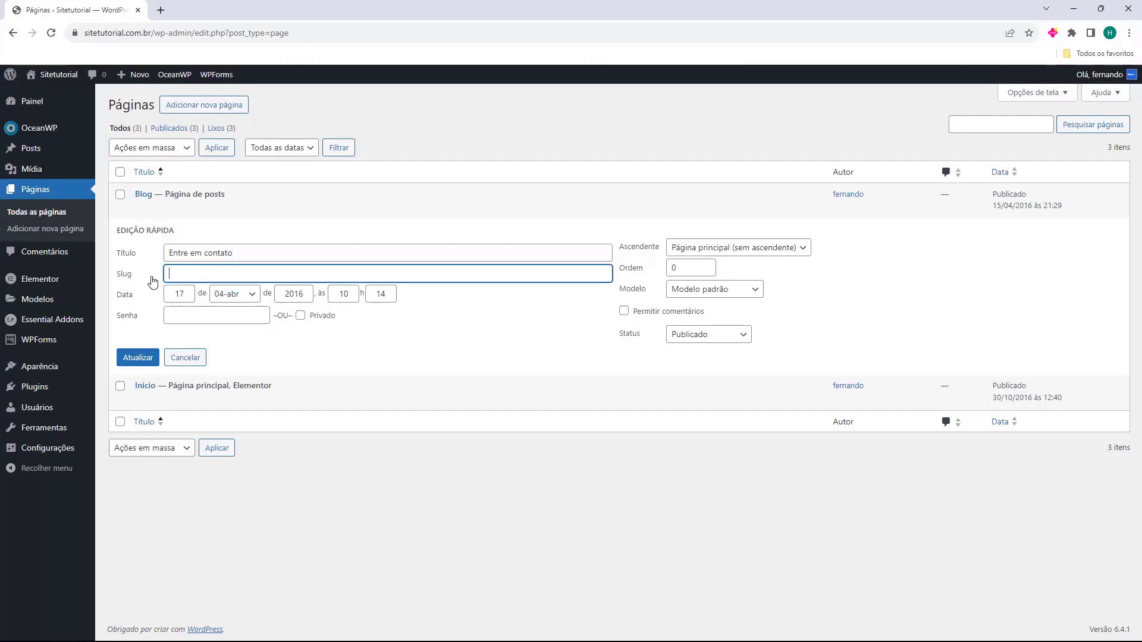
click(135, 361)
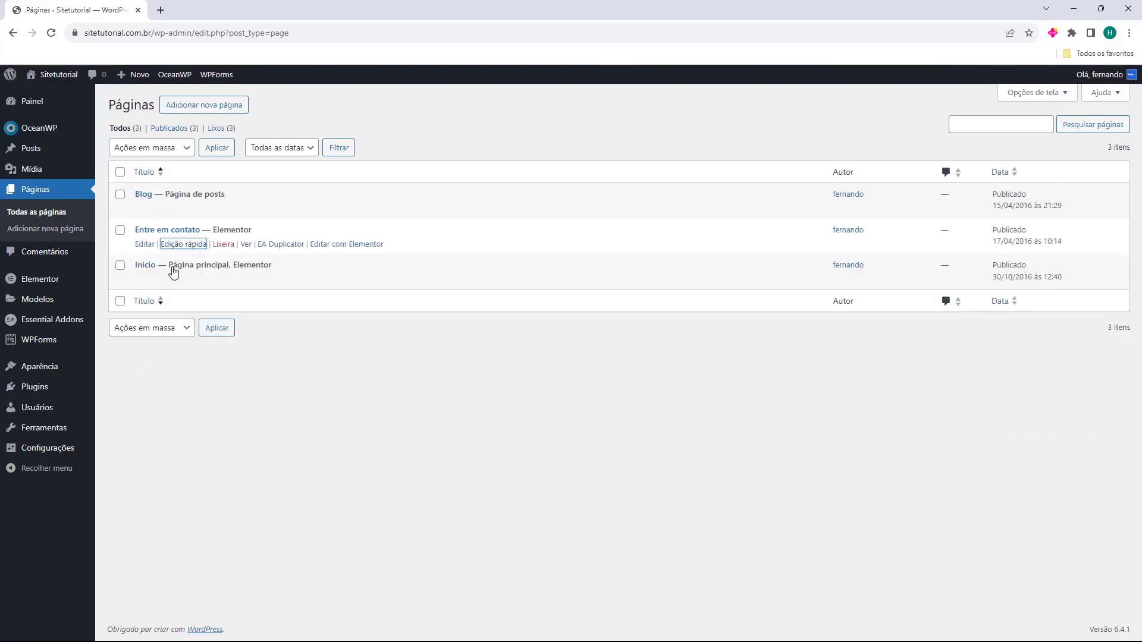
Reopen quick edit to confirm the regenerated slug entre-em-contato, then close it unchanged
click(180, 246)
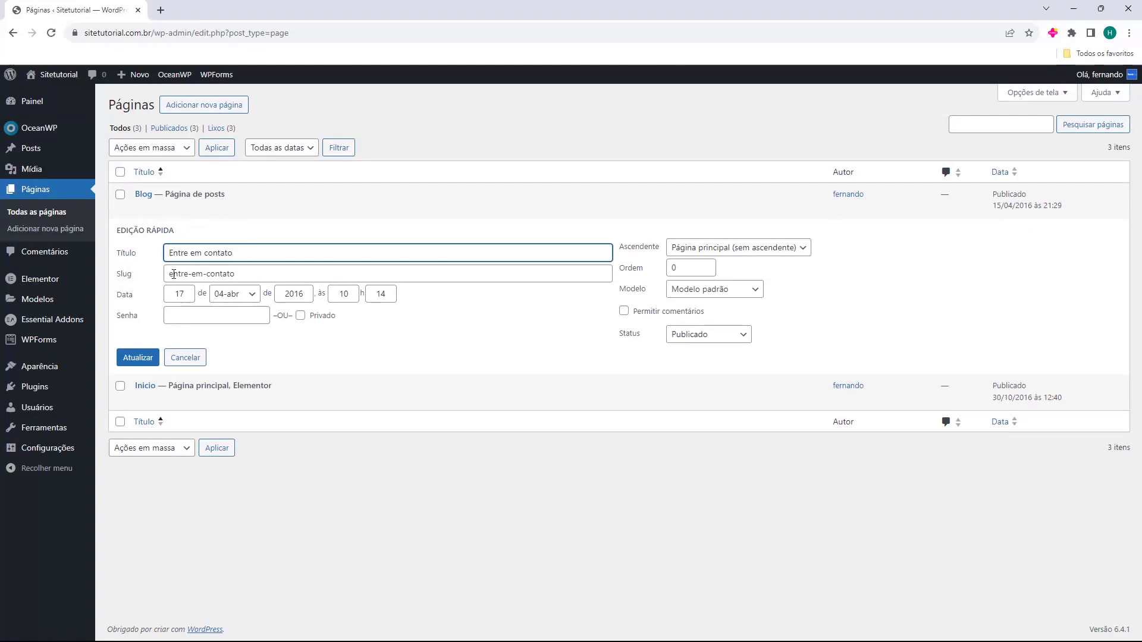
drag(169, 274, 287, 273)
click(288, 273)
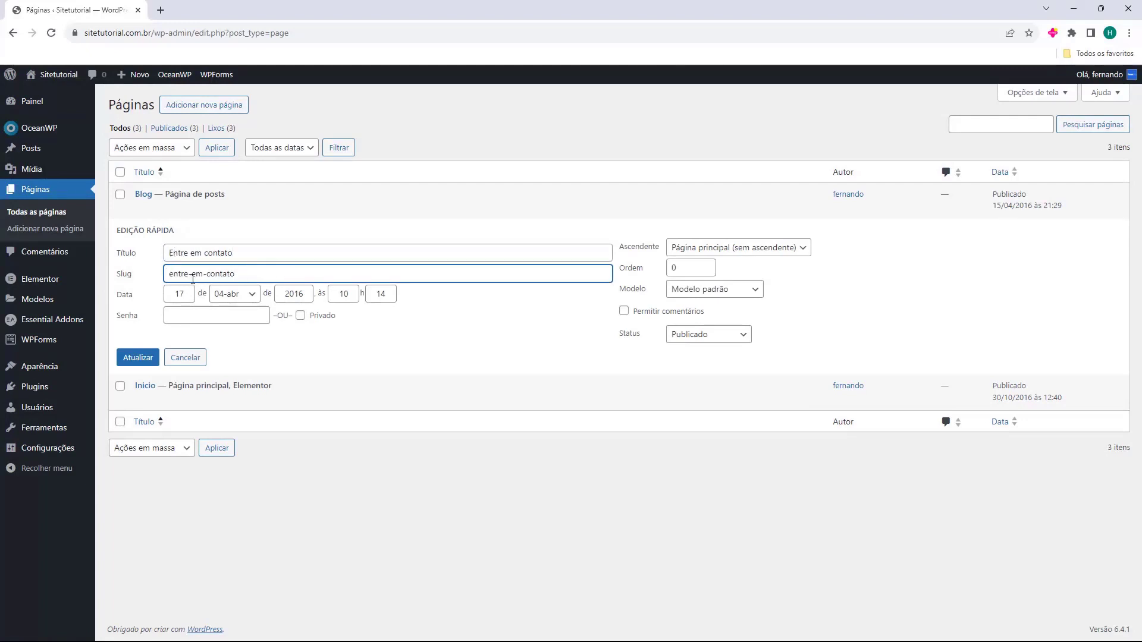
double_click(186, 274)
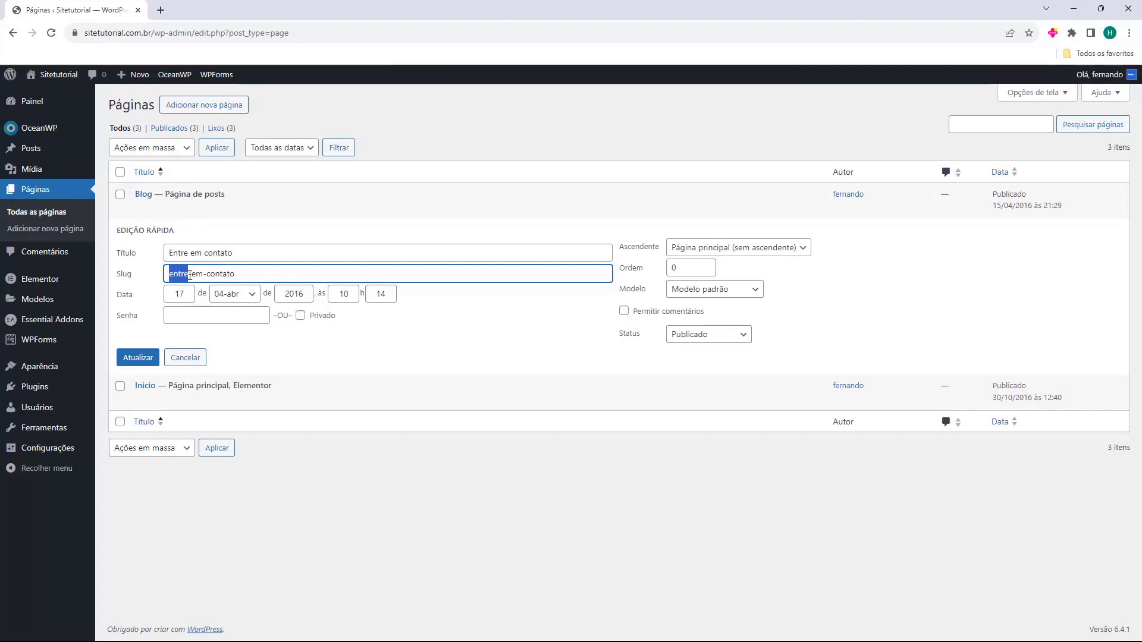
key(Escape)
click(151, 222)
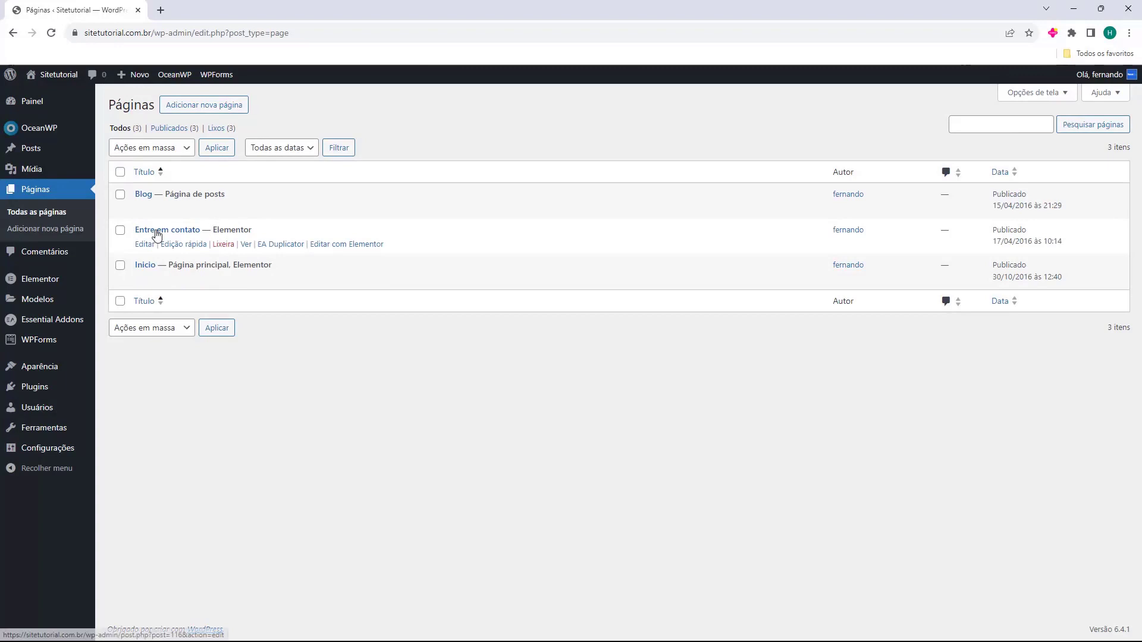
drag(215, 230, 254, 230)
click(253, 232)
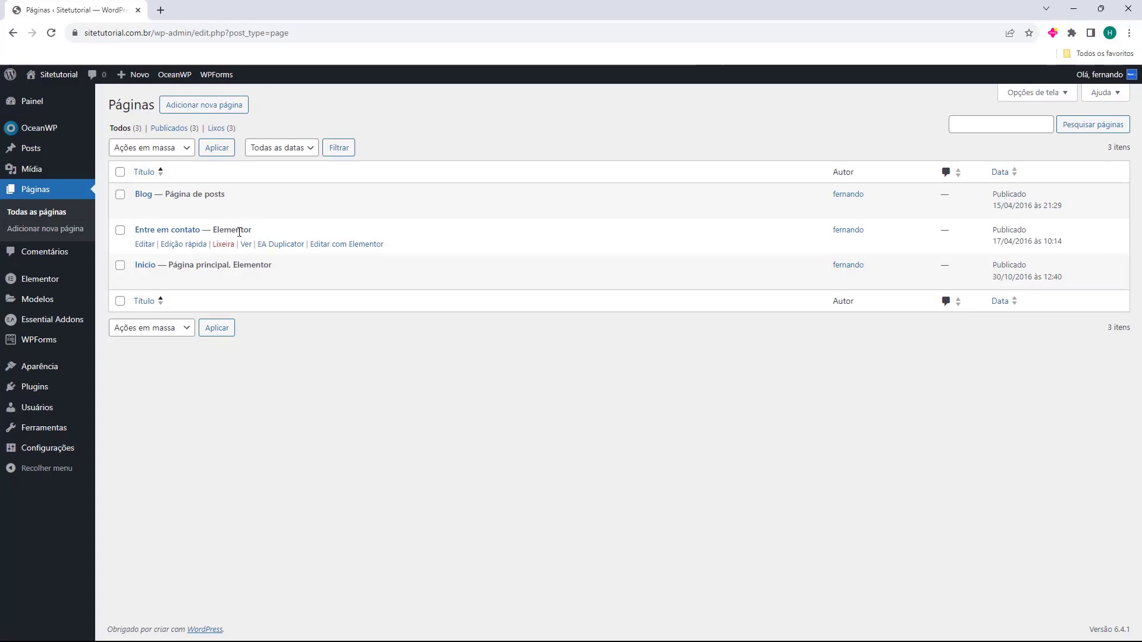
double_click(234, 230)
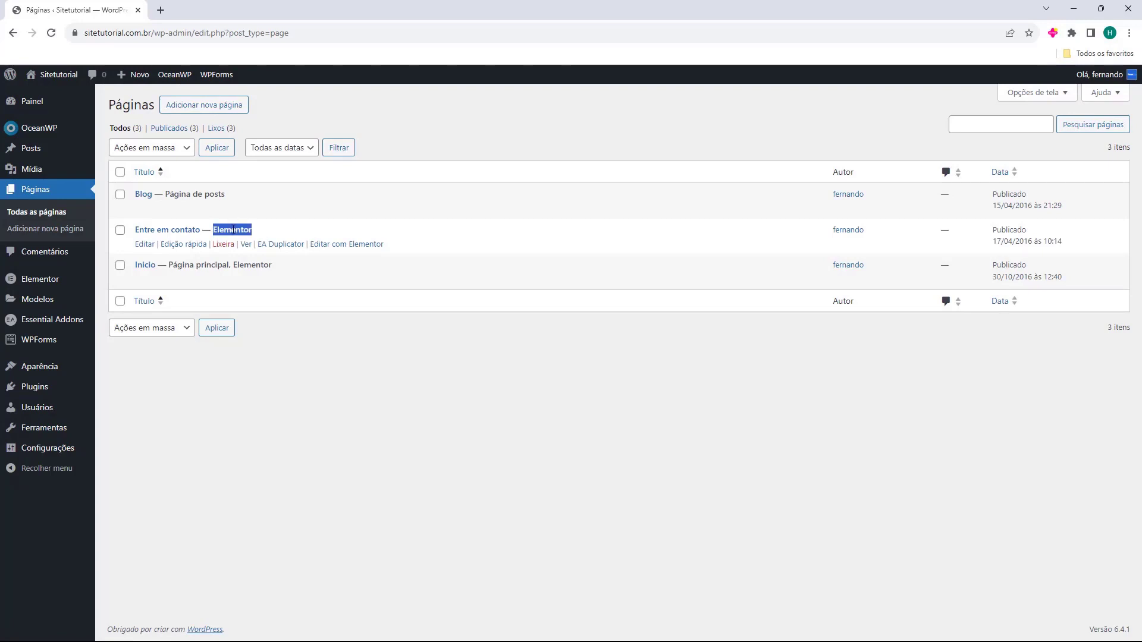
middle_click(143, 245)
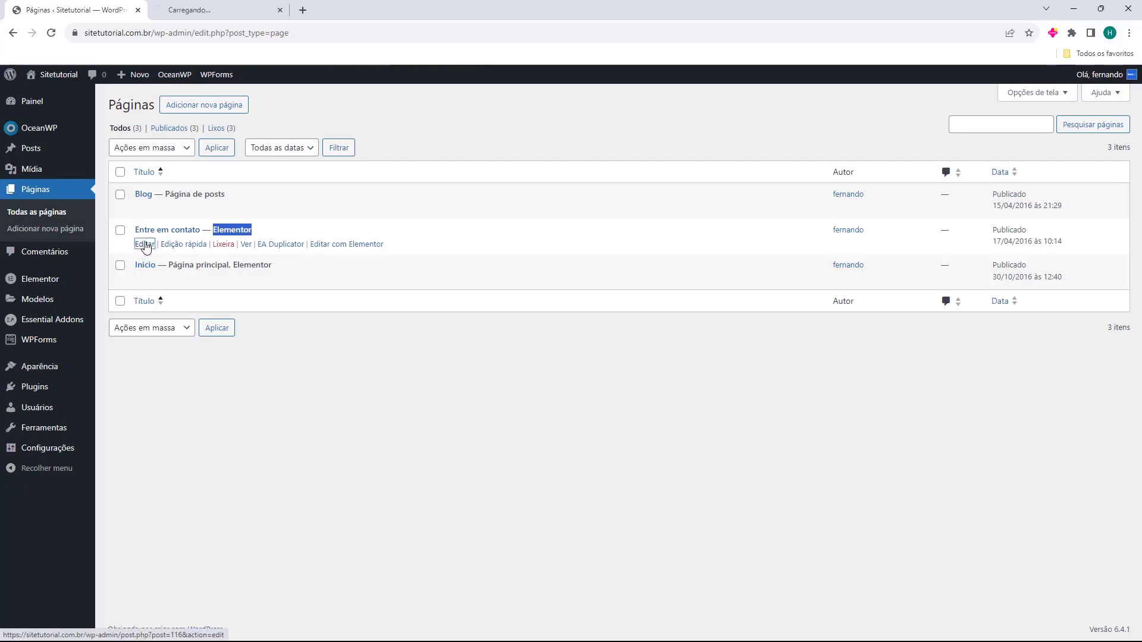
click(215, 10)
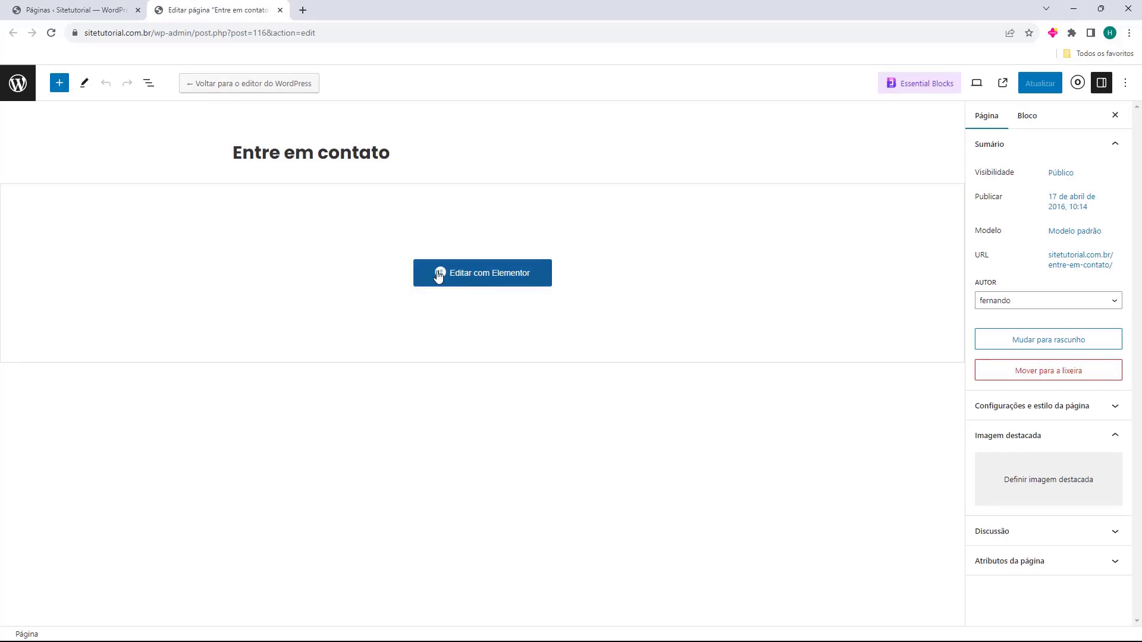
middle_click(231, 12)
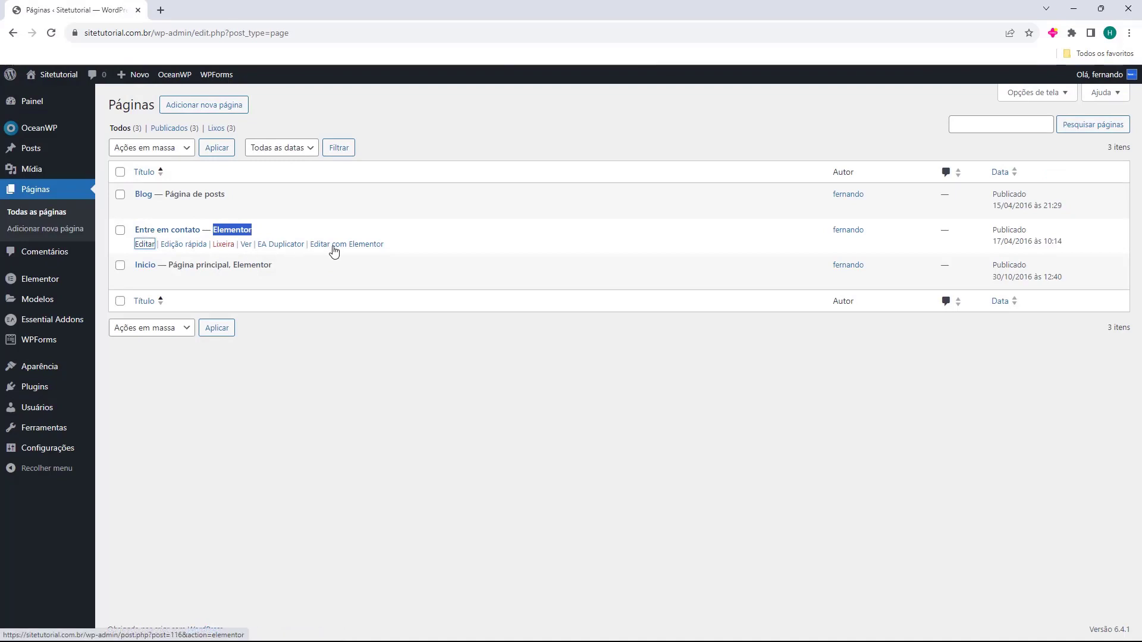
click(334, 248)
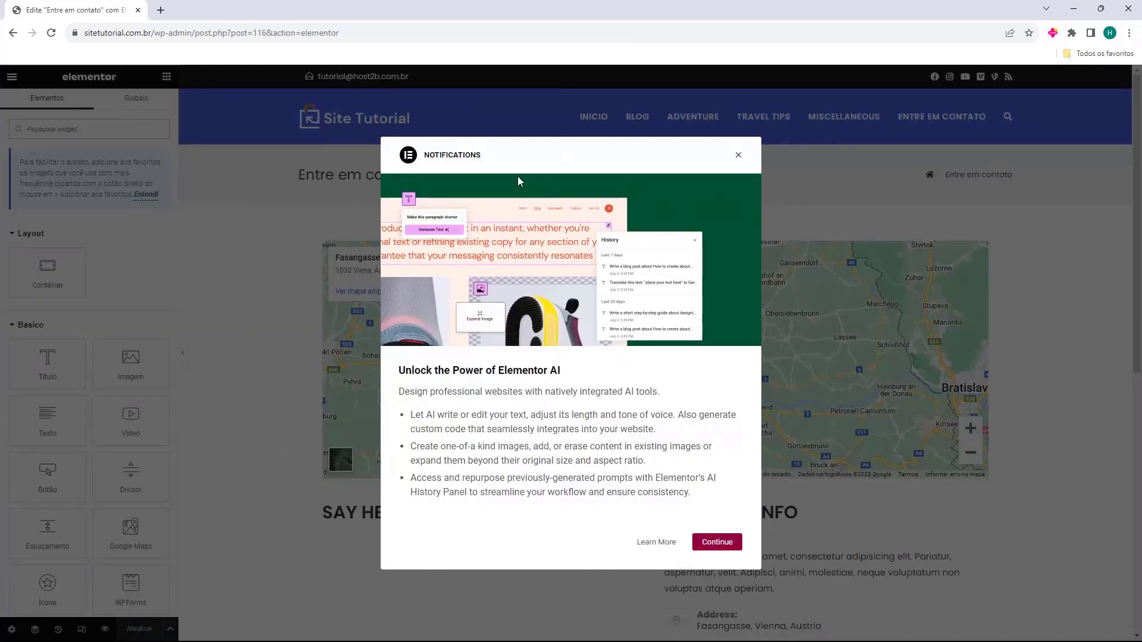
click(738, 156)
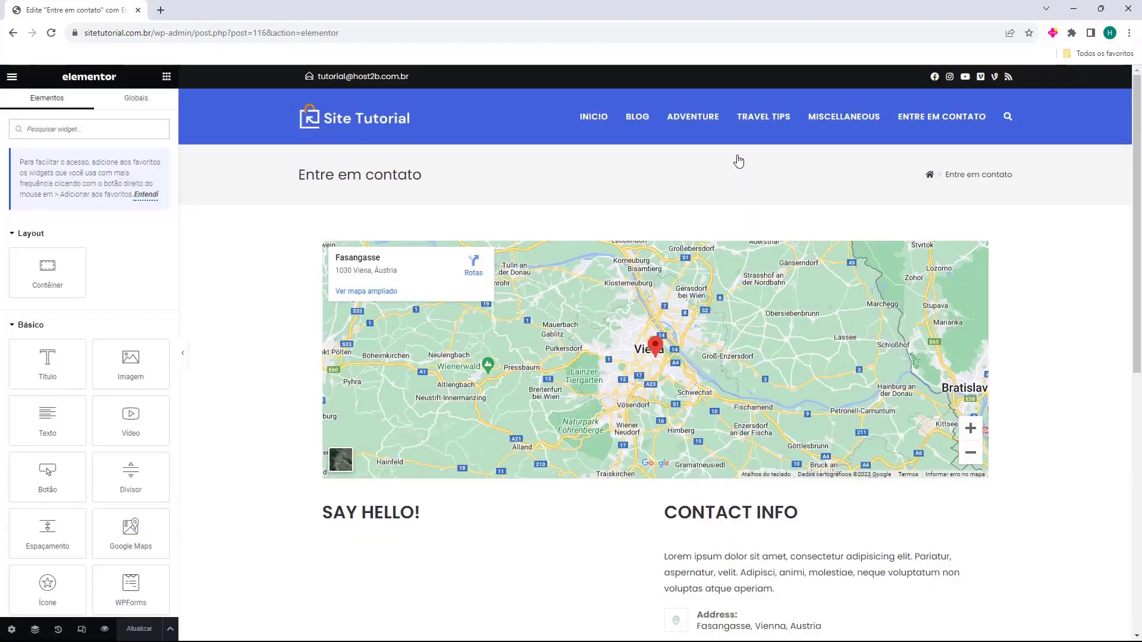
scroll(290, 343, down, 5)
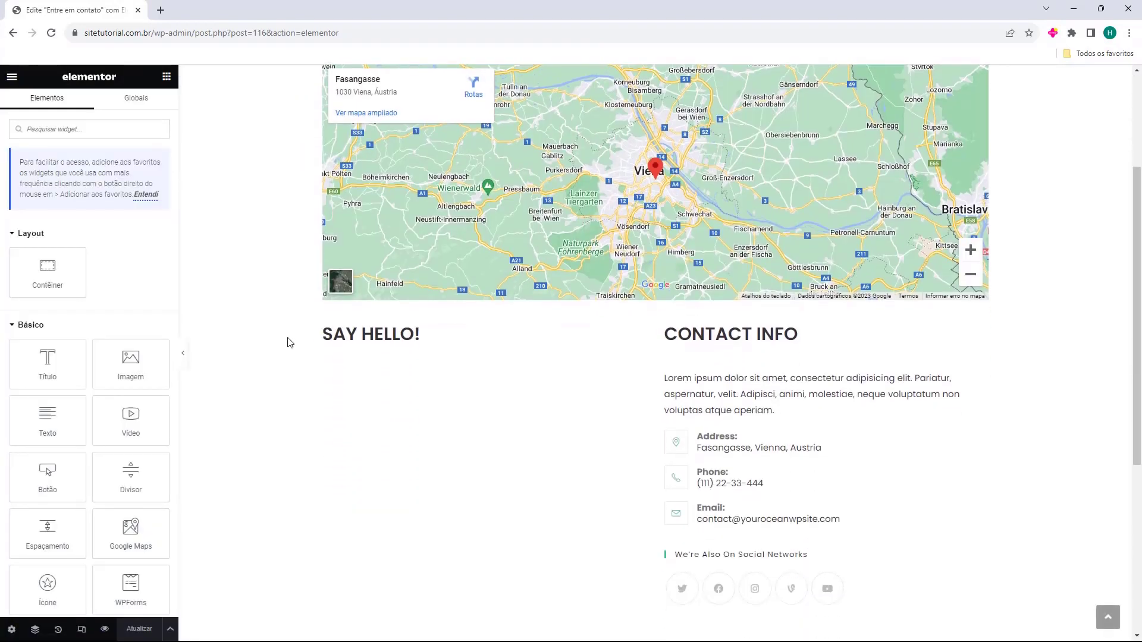
scroll(289, 343, down, 3)
scroll(299, 332, up, 10)
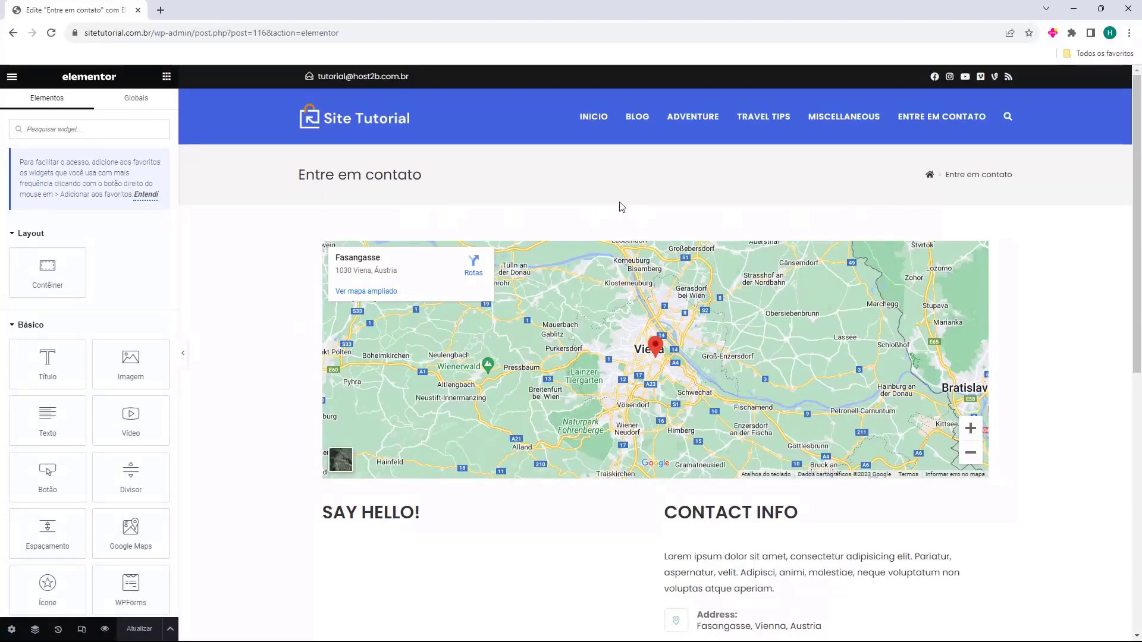
scroll(562, 195, down, 7)
scroll(577, 333, down, 1)
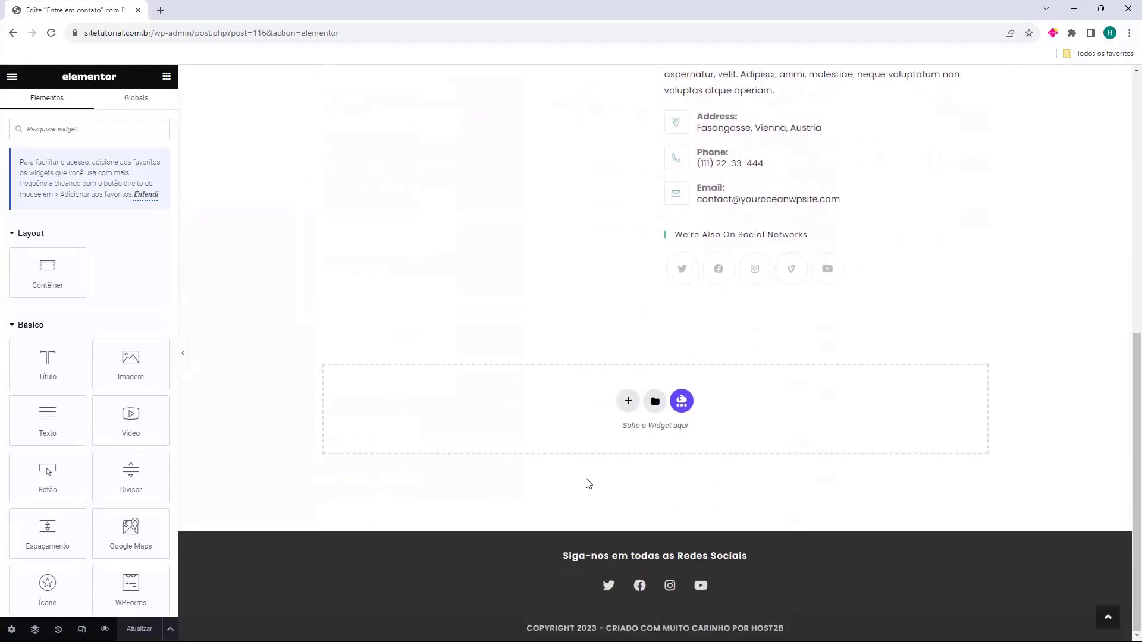
scroll(527, 492, up, 7)
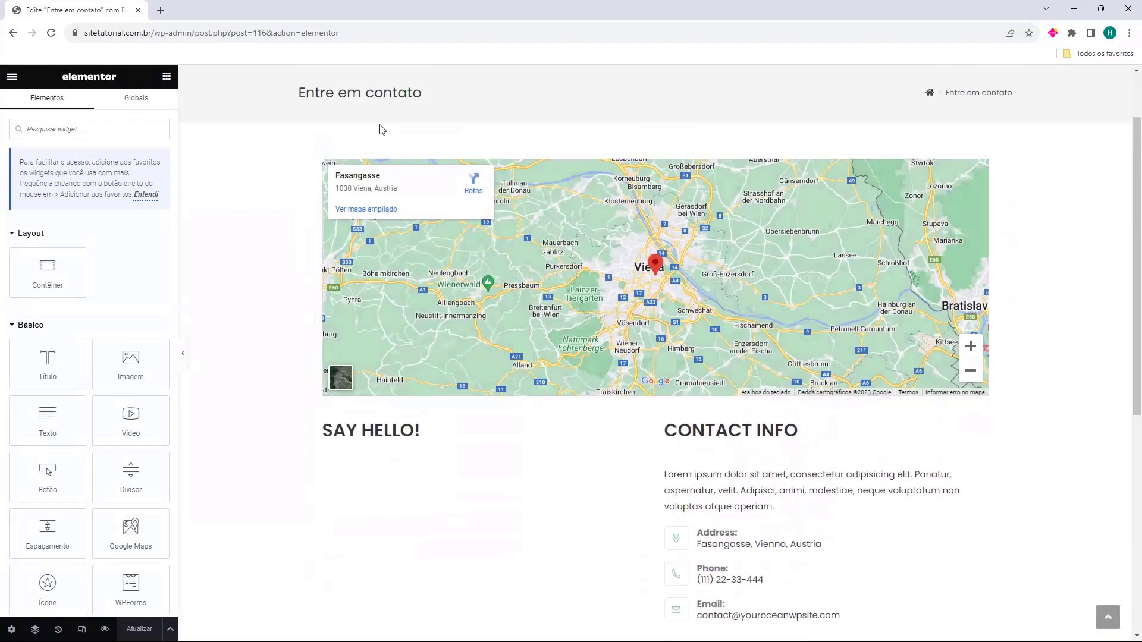
scroll(595, 431, up, 2)
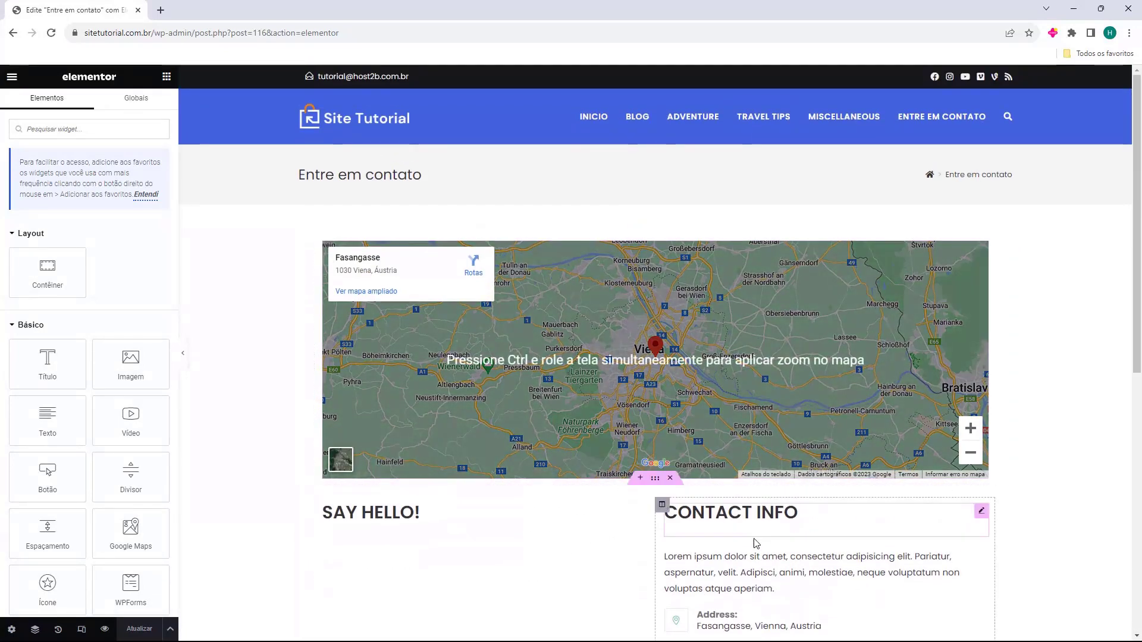
click(146, 195)
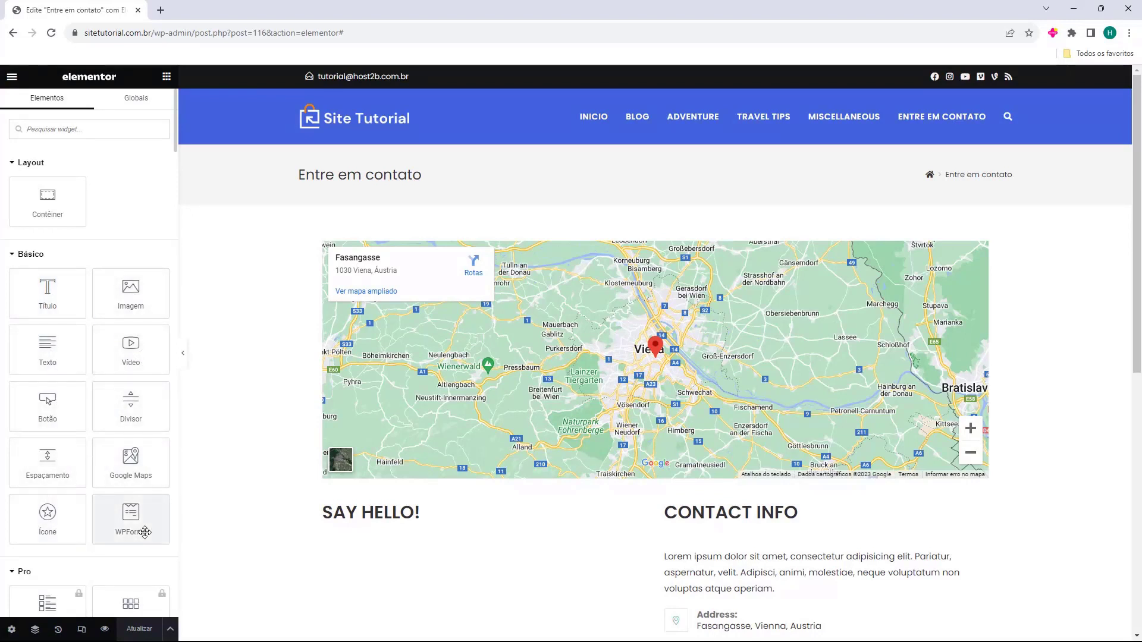
scroll(84, 339, down, 5)
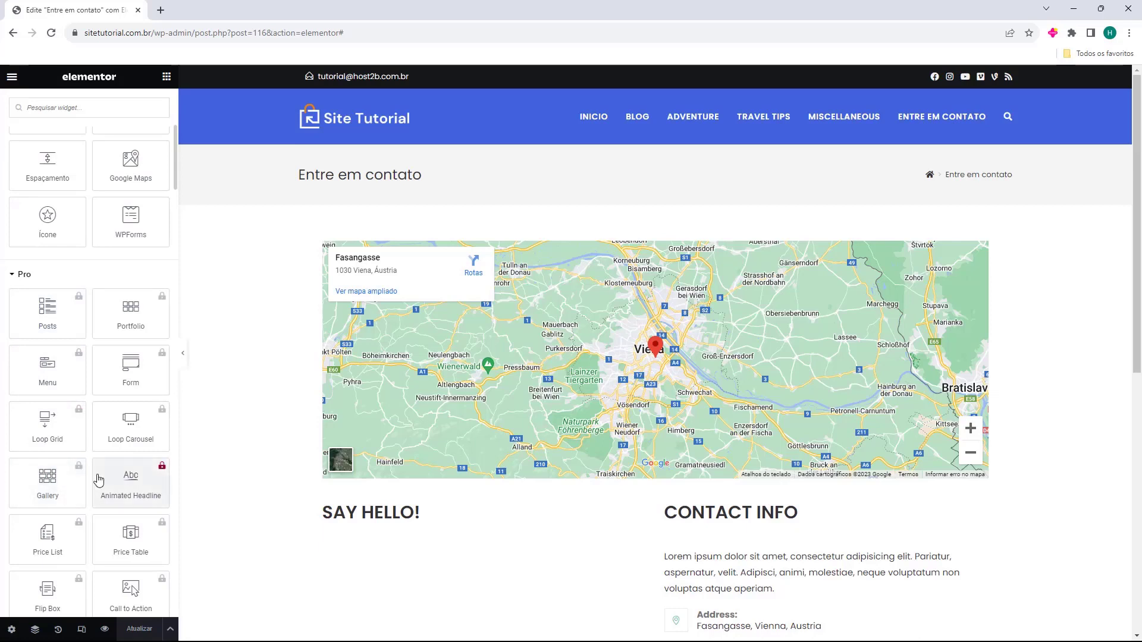
scroll(40, 425, down, 4)
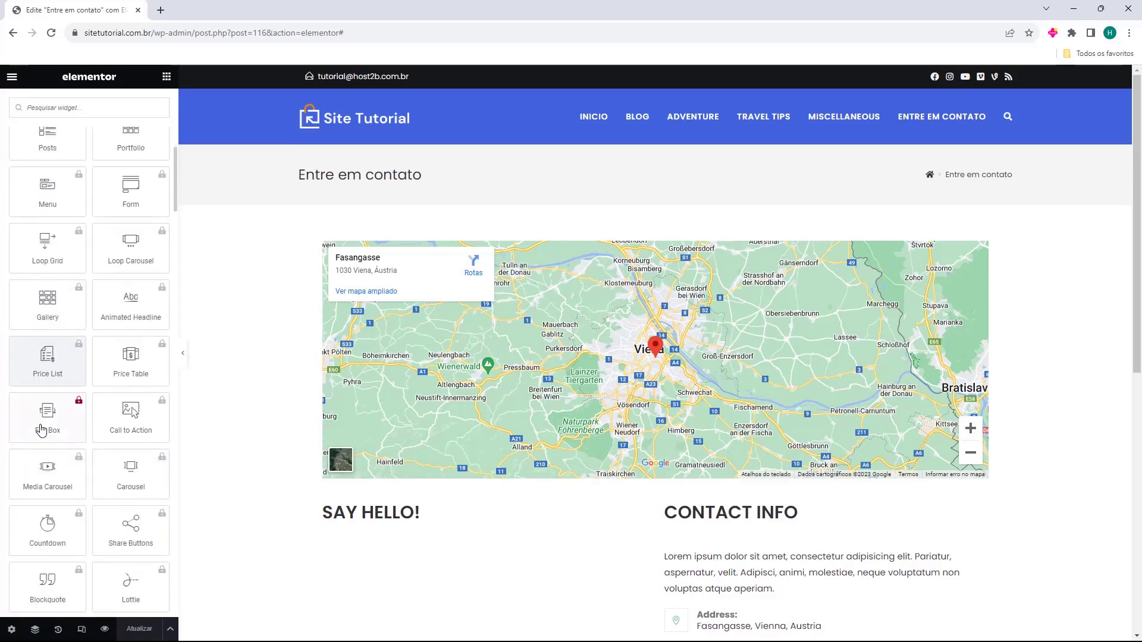
scroll(40, 430, up, 3)
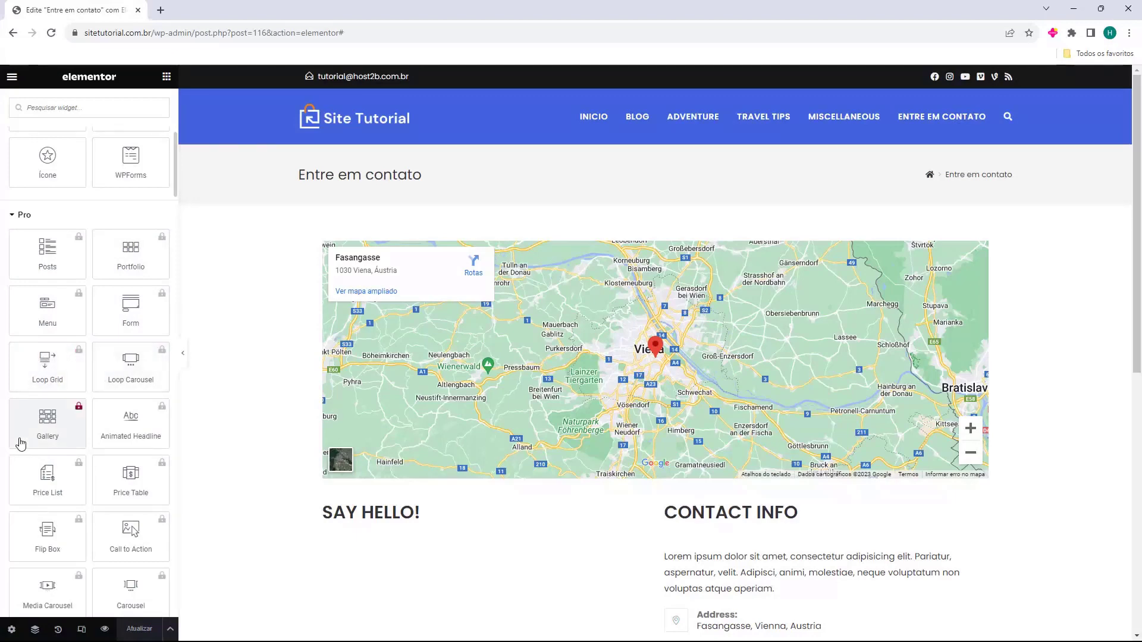
scroll(78, 395, down, 8)
scroll(80, 394, down, 6)
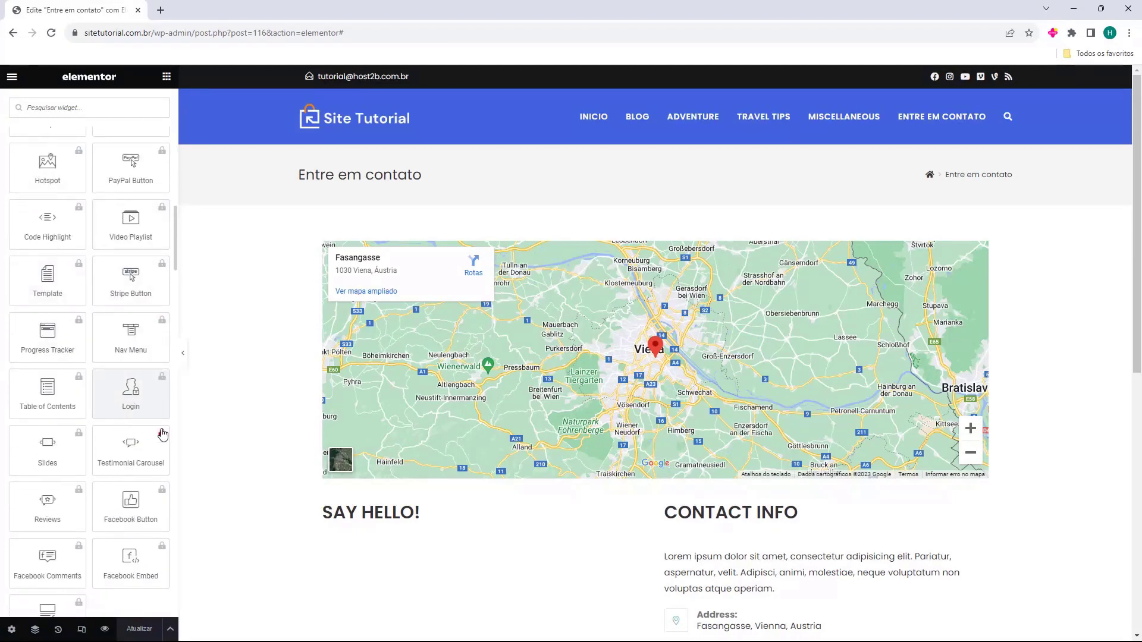
scroll(94, 472, up, 11)
scroll(95, 473, up, 4)
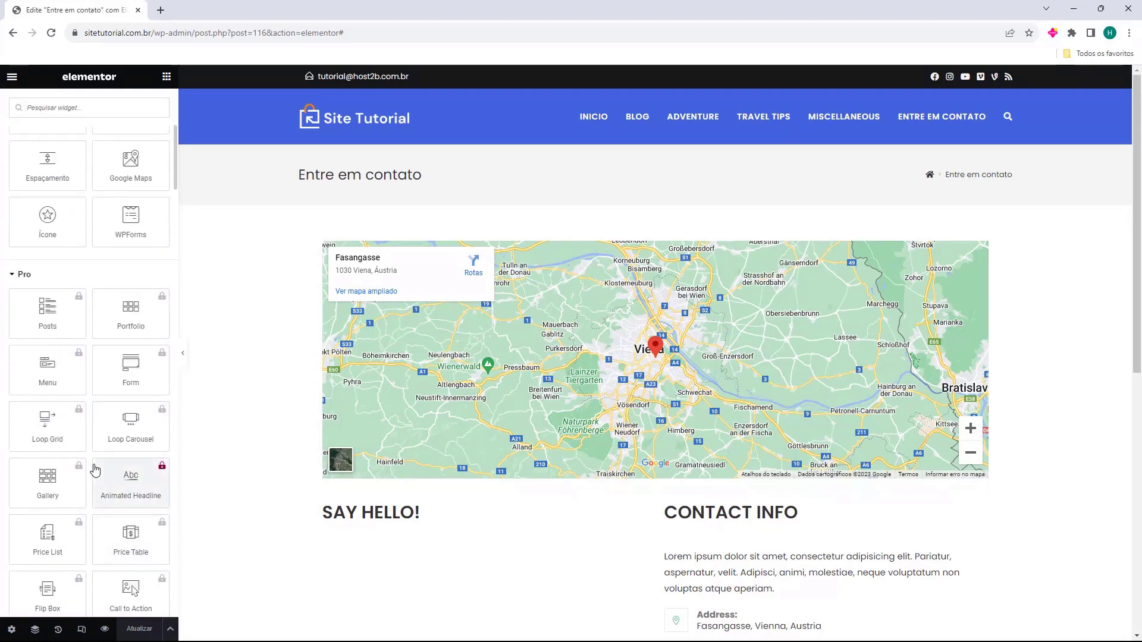
click(21, 276)
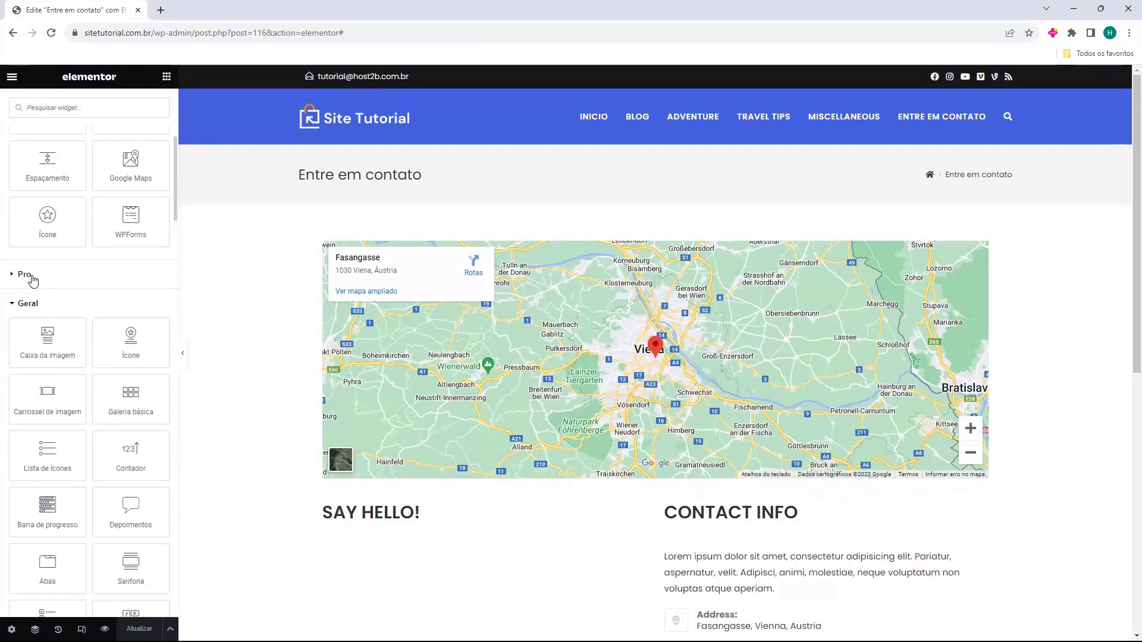
scroll(31, 264, down, 1)
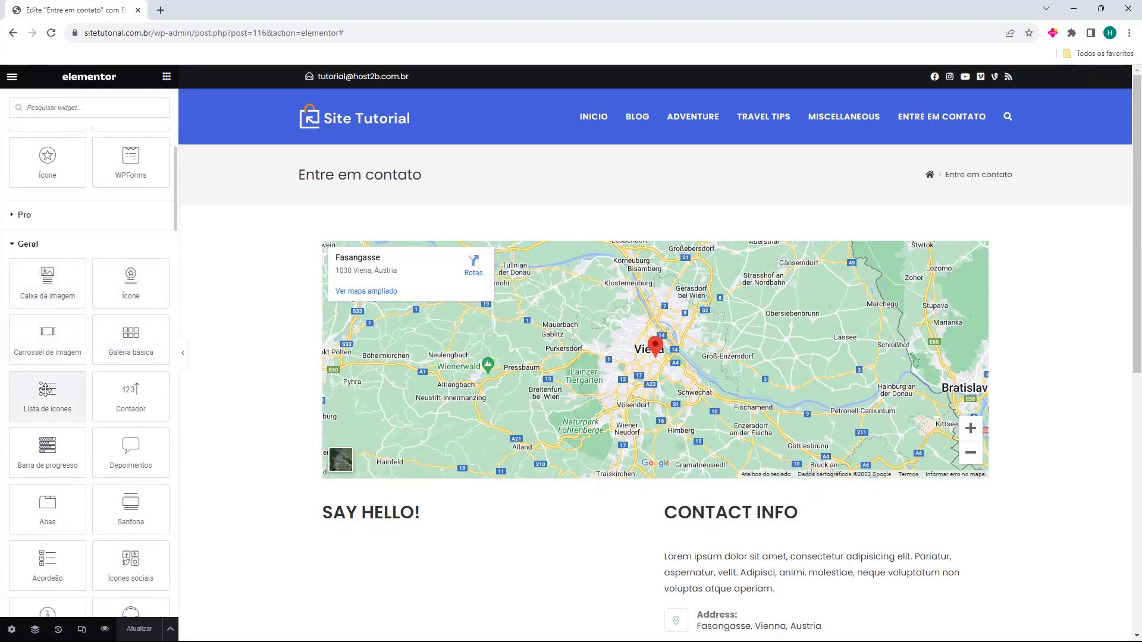
scroll(46, 391, down, 7)
scroll(36, 355, down, 3)
click(28, 308)
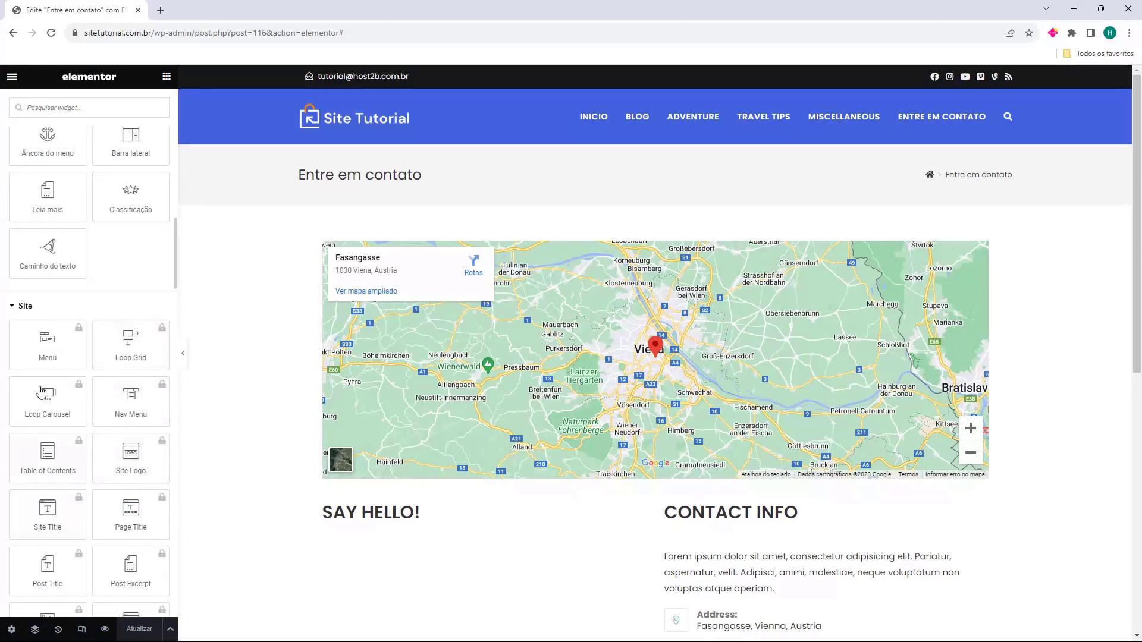
click(33, 308)
click(33, 335)
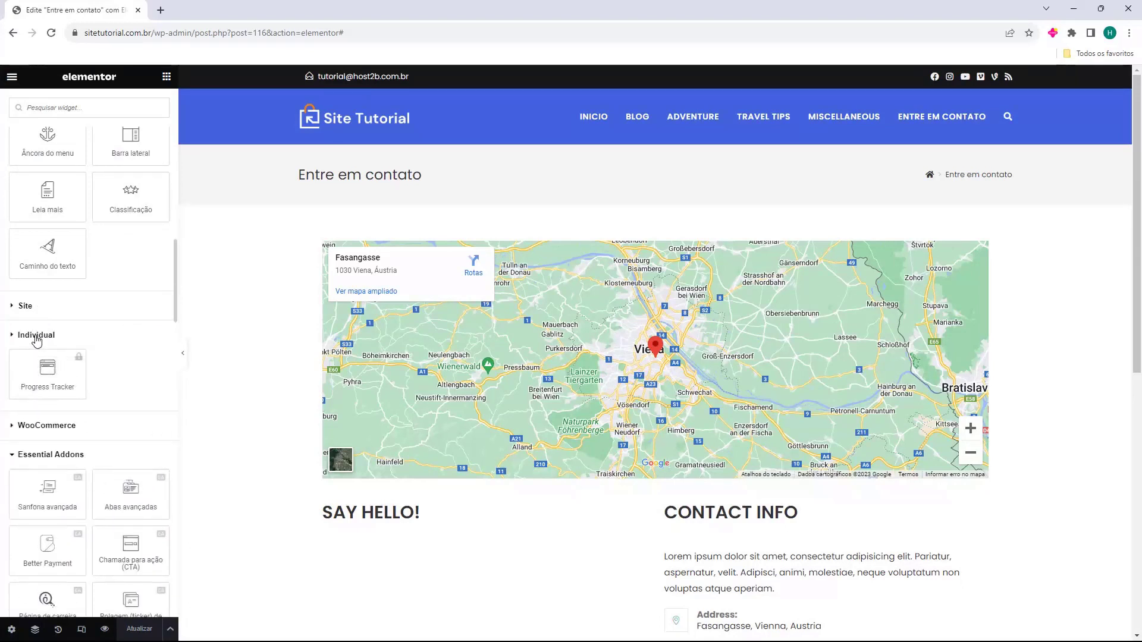
click(33, 335)
click(37, 366)
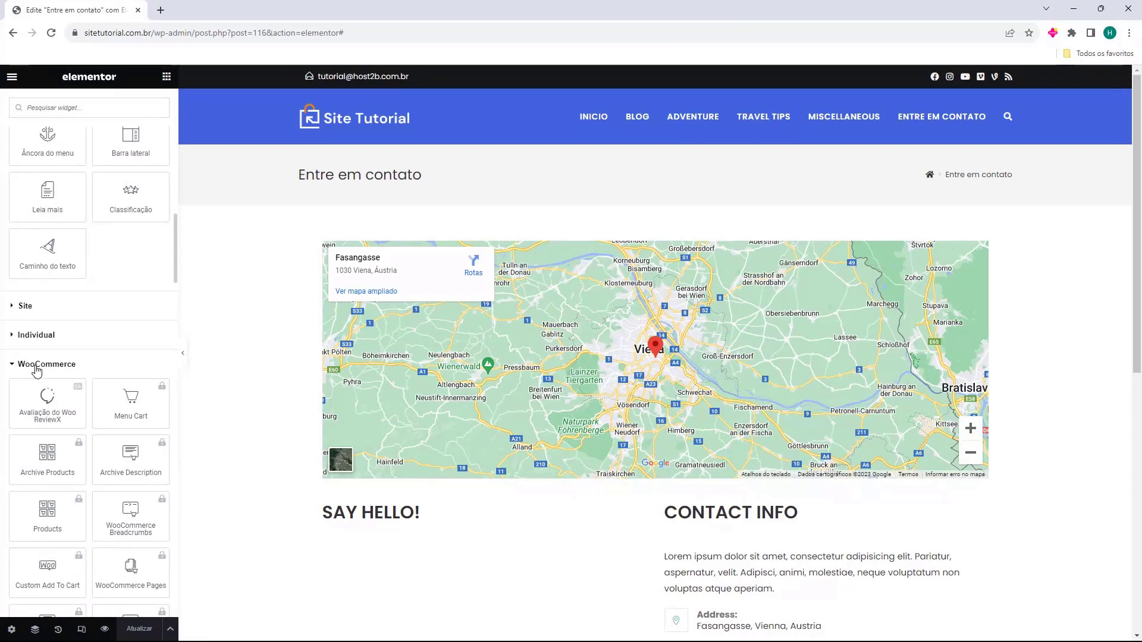
click(37, 366)
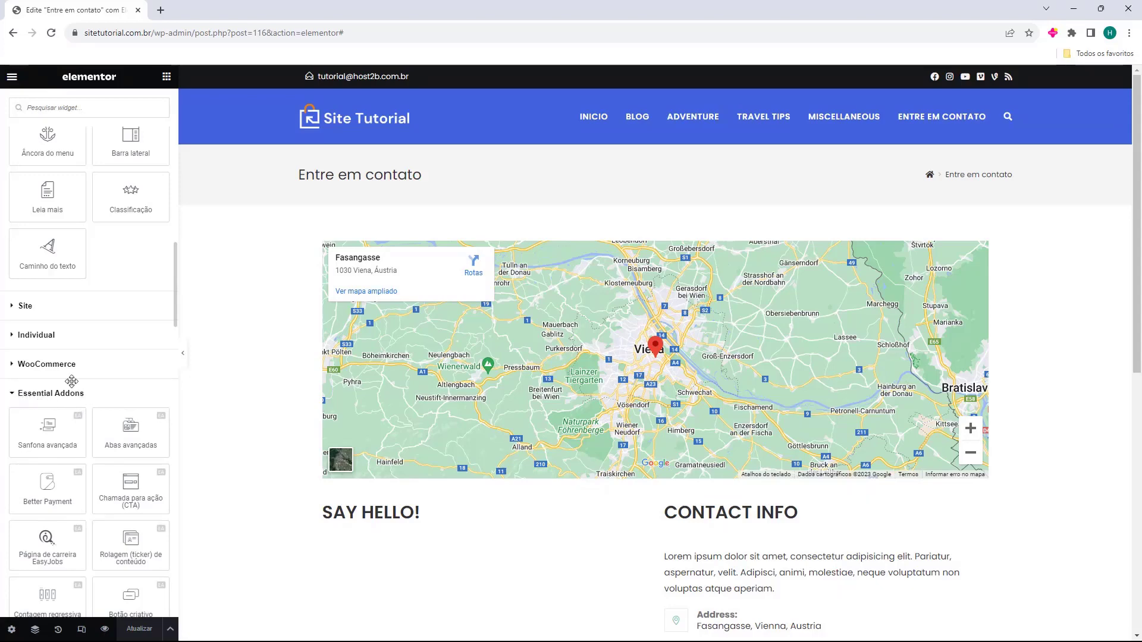
scroll(76, 390, down, 2)
scroll(55, 355, down, 2)
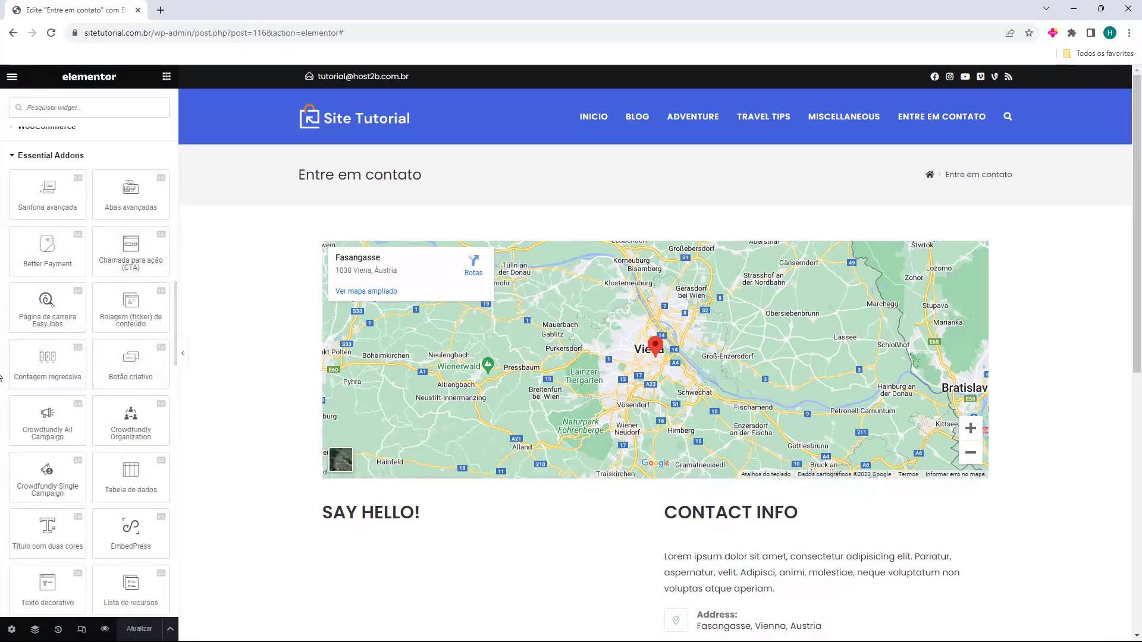
scroll(42, 387, down, 6)
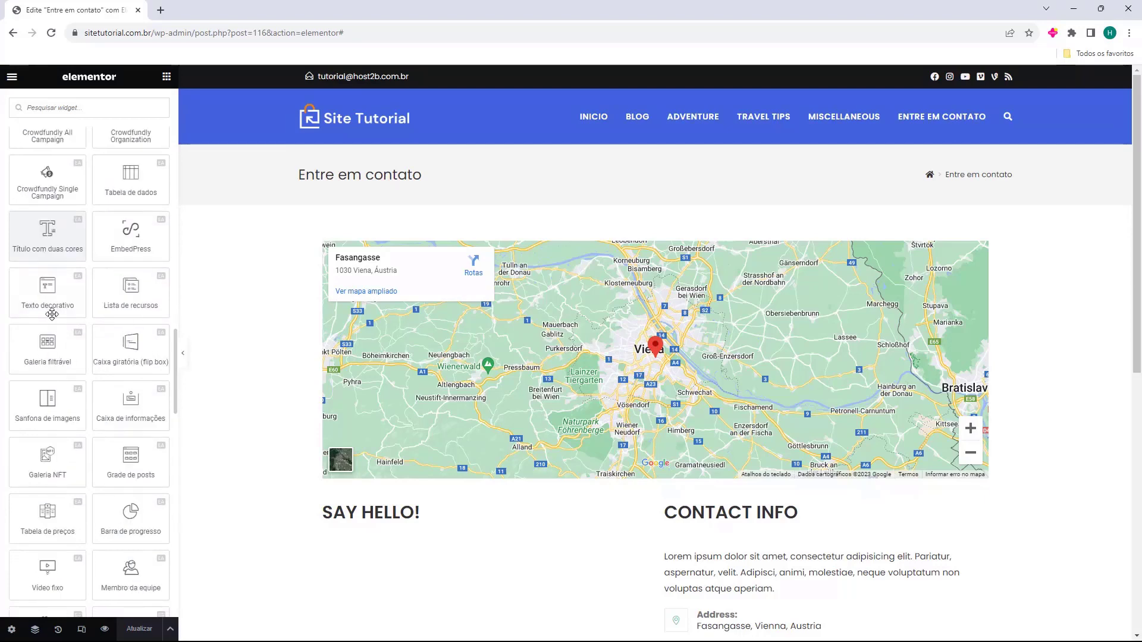
scroll(38, 365, down, 2)
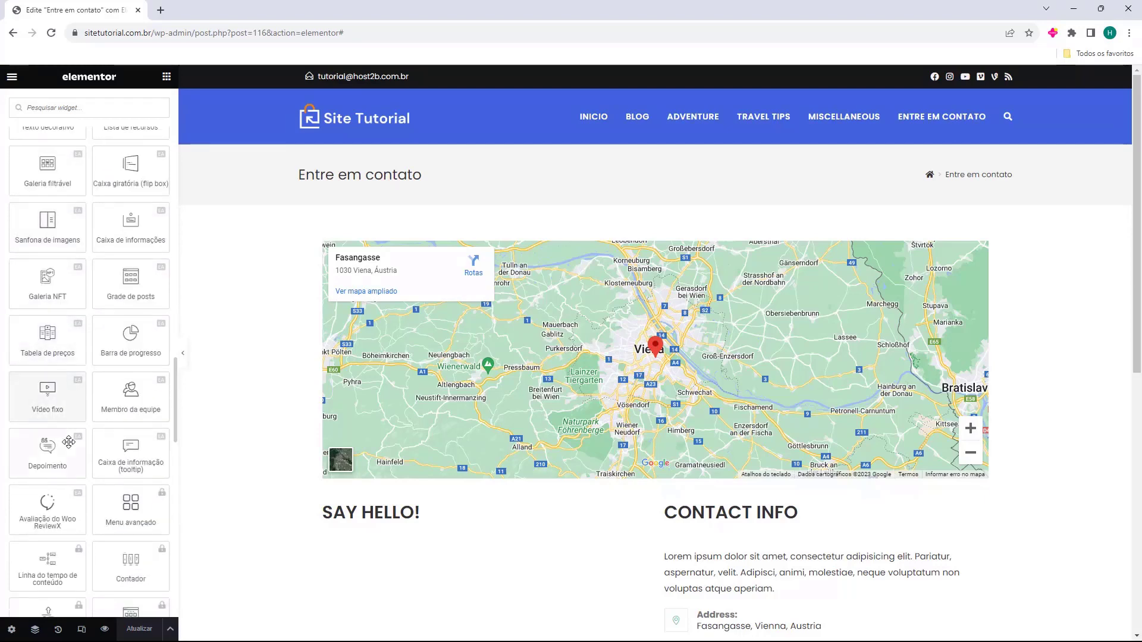
scroll(119, 398, up, 2)
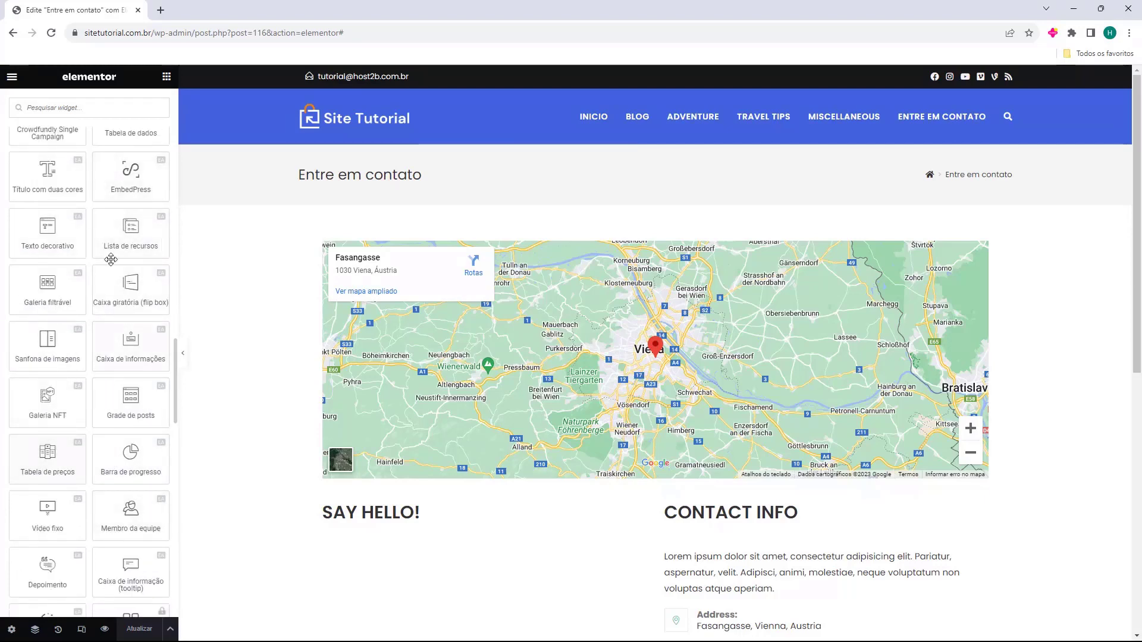
scroll(77, 229, up, 2)
scroll(83, 218, down, 6)
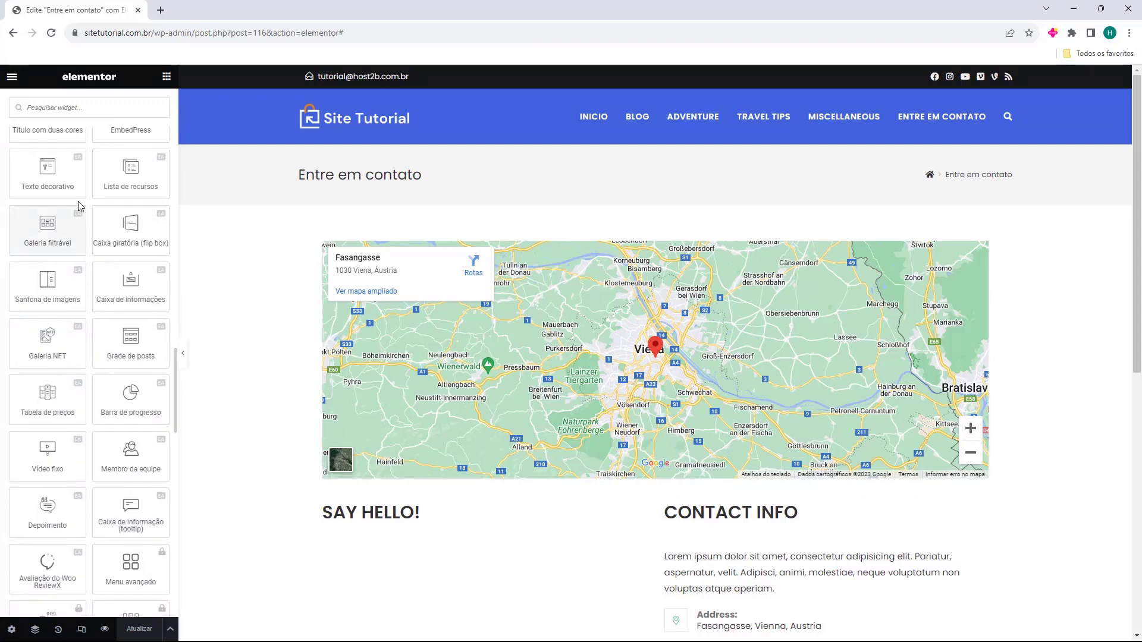
scroll(121, 517, down, 3)
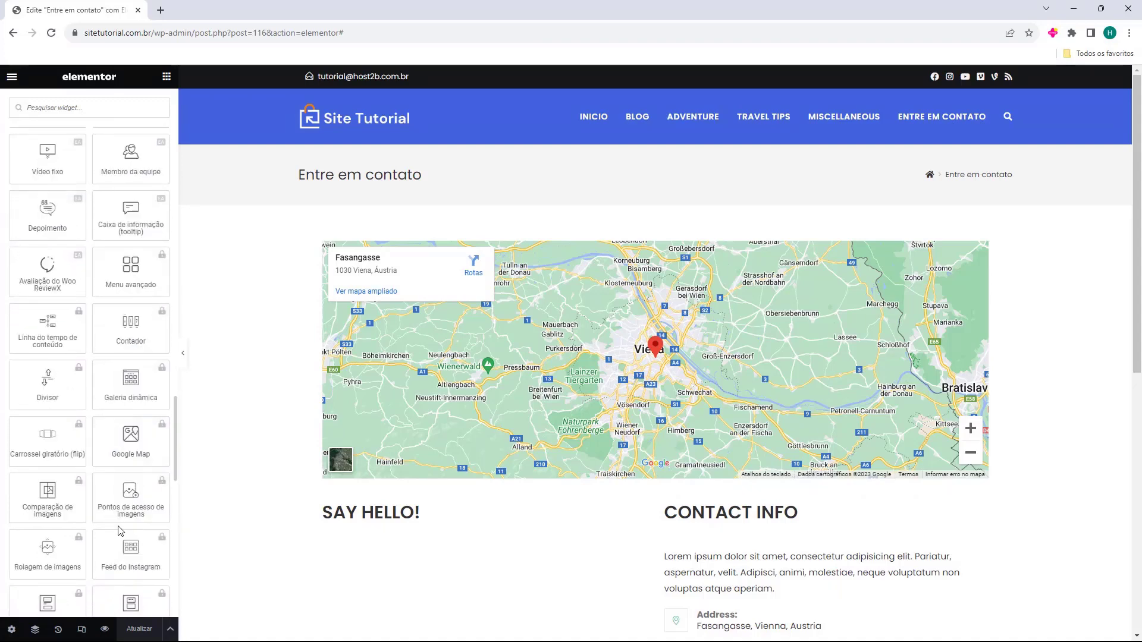
scroll(97, 422, down, 5)
scroll(97, 420, down, 7)
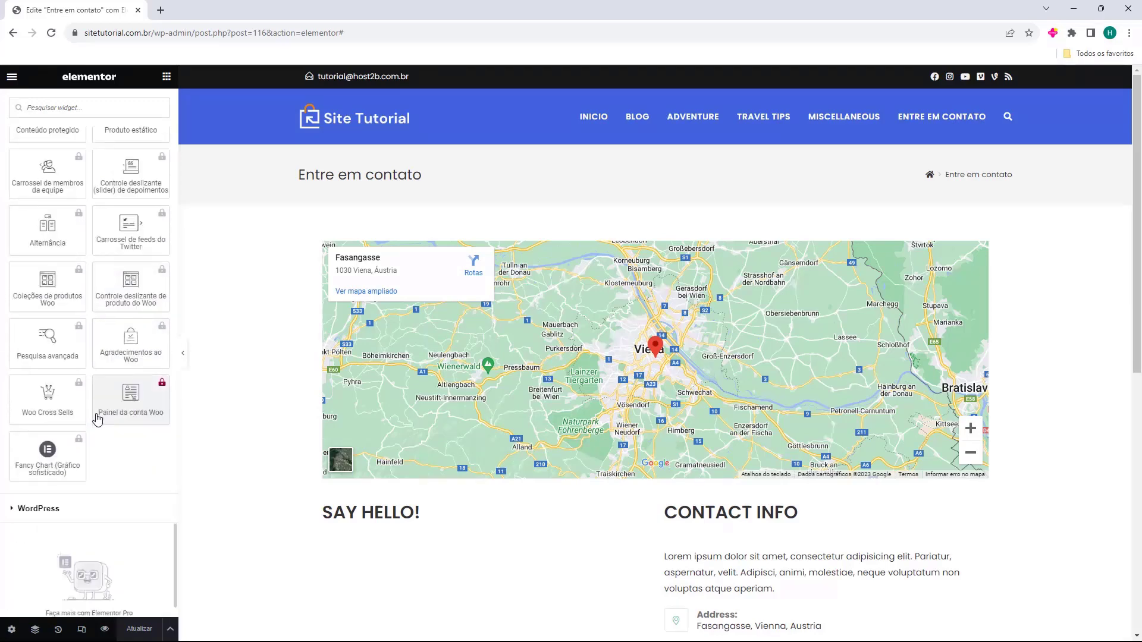
scroll(98, 370, up, 20)
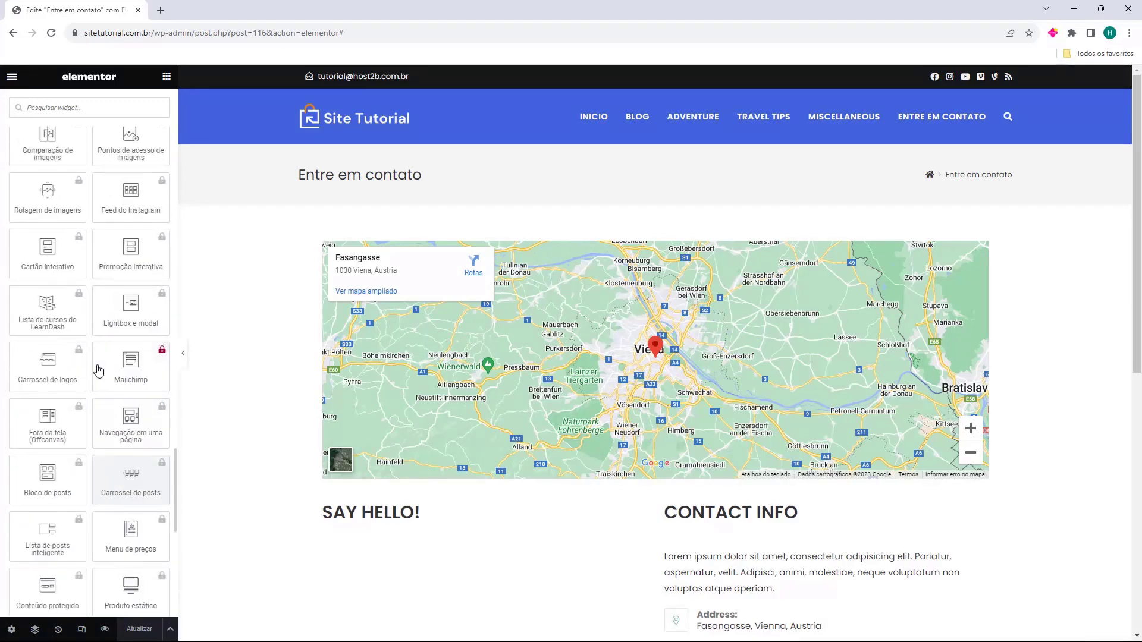
scroll(93, 372, up, 20)
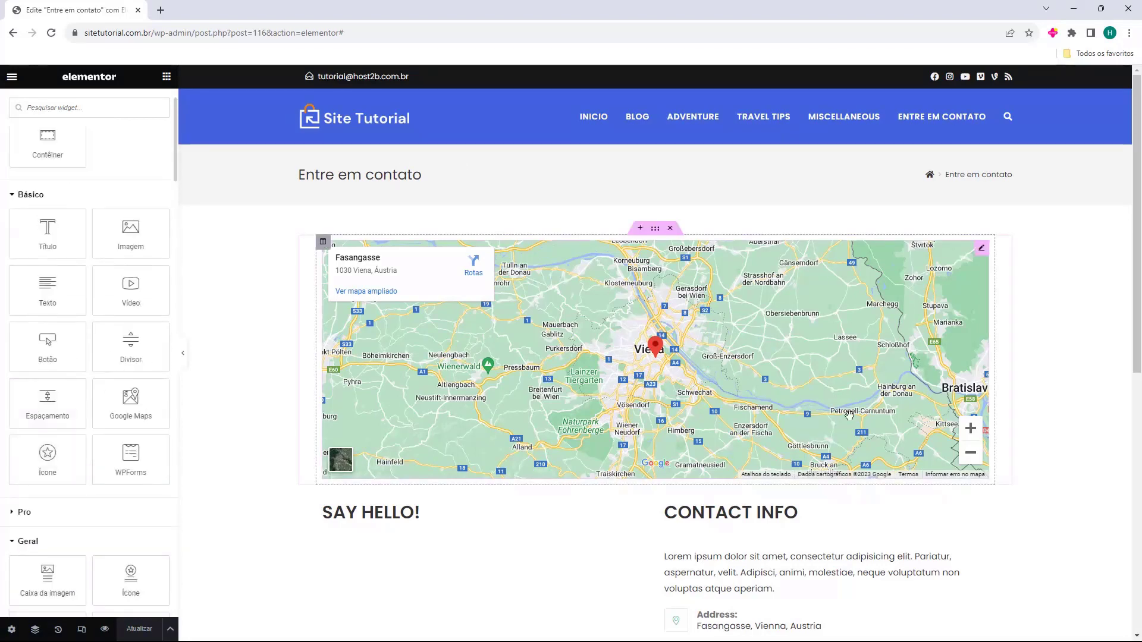
Inspect the map widget's settings, then delete the Google Maps section from the page top
scroll(663, 315, down, 2)
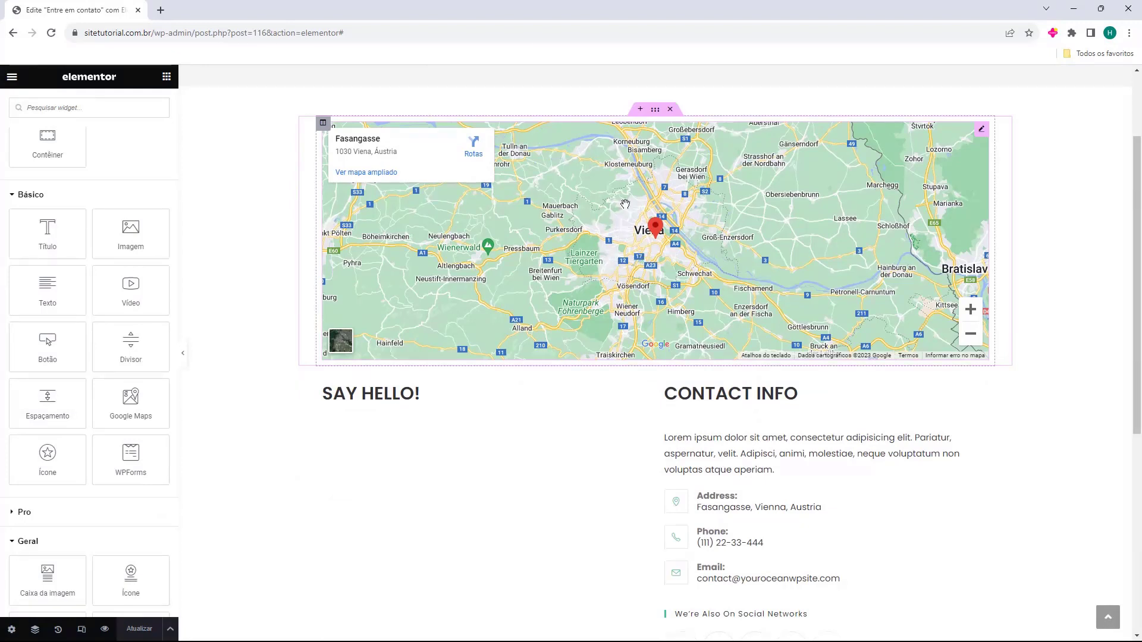
click(676, 244)
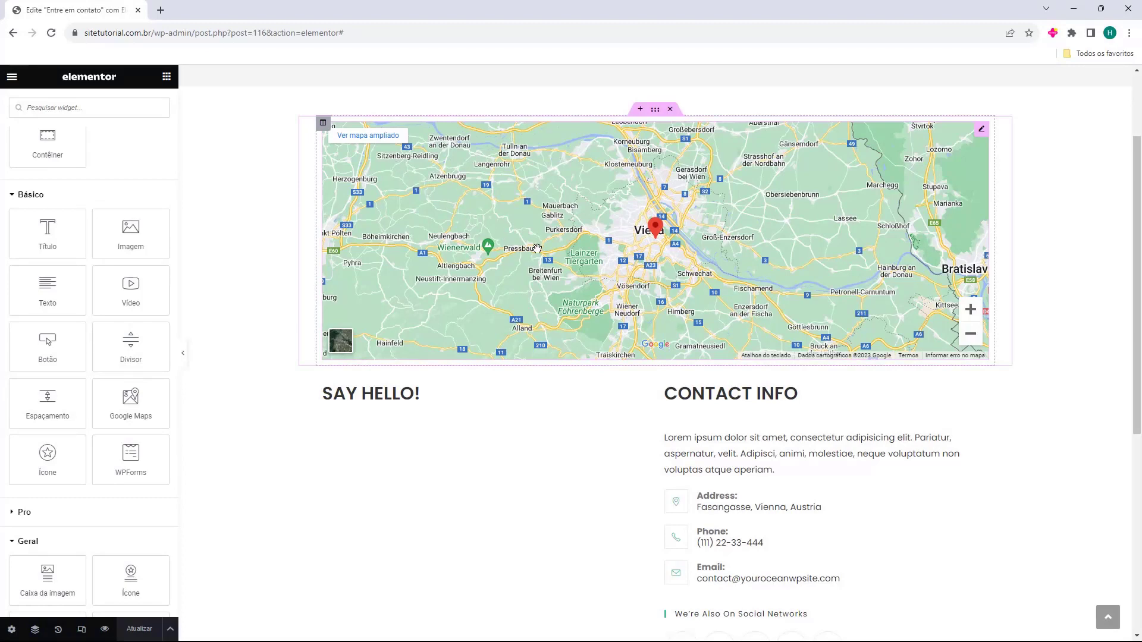
scroll(523, 244, up, 2)
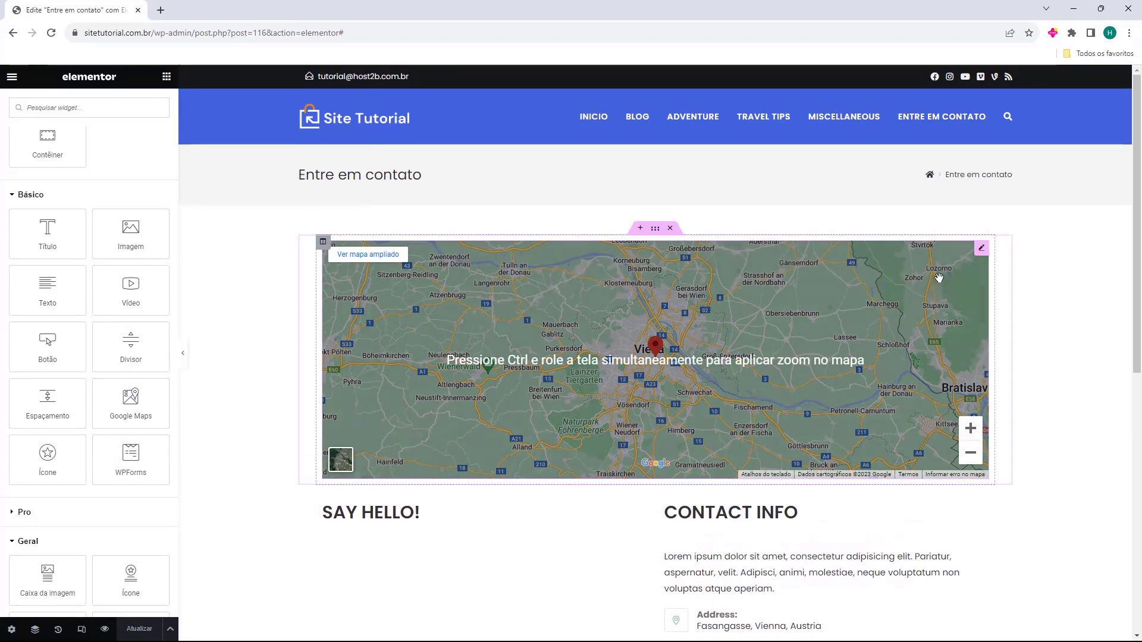
click(982, 252)
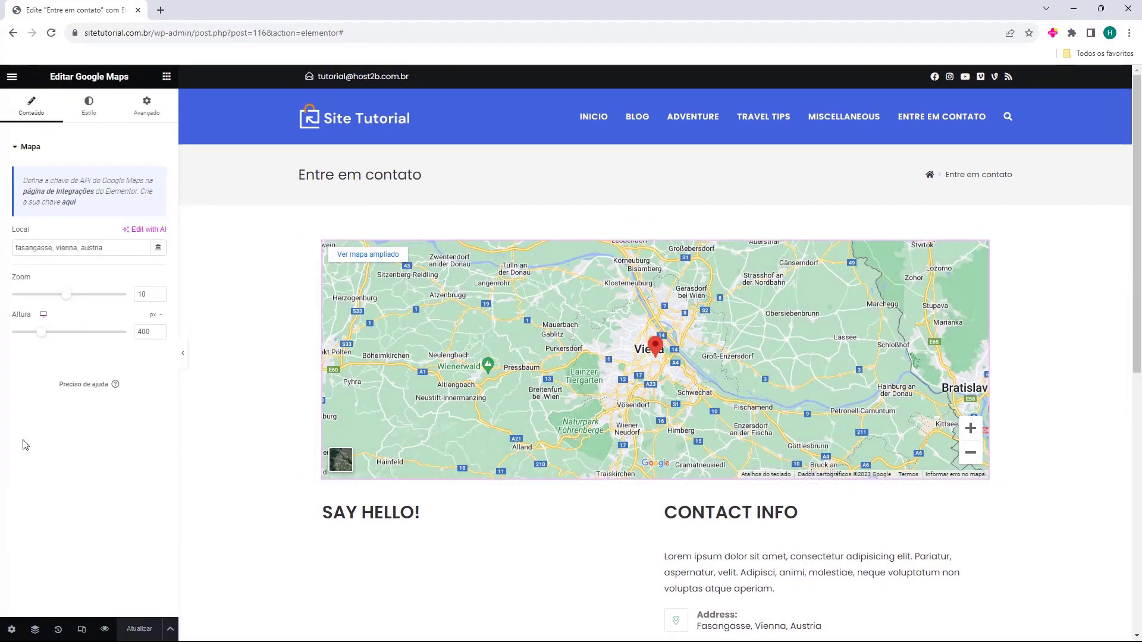
drag(10, 250, 106, 248)
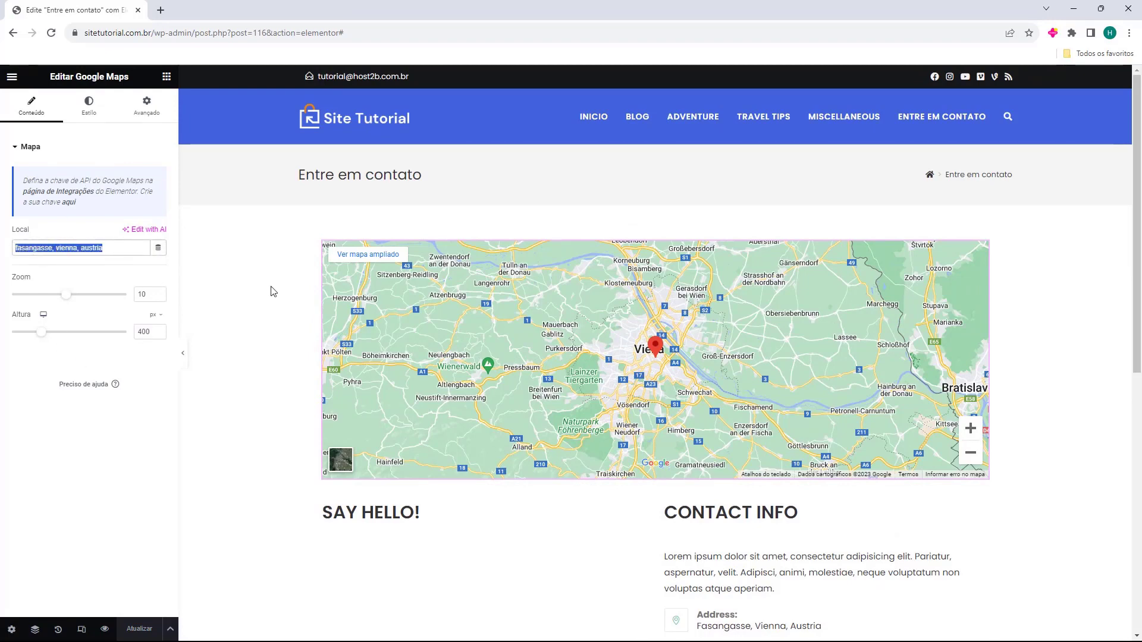
click(546, 333)
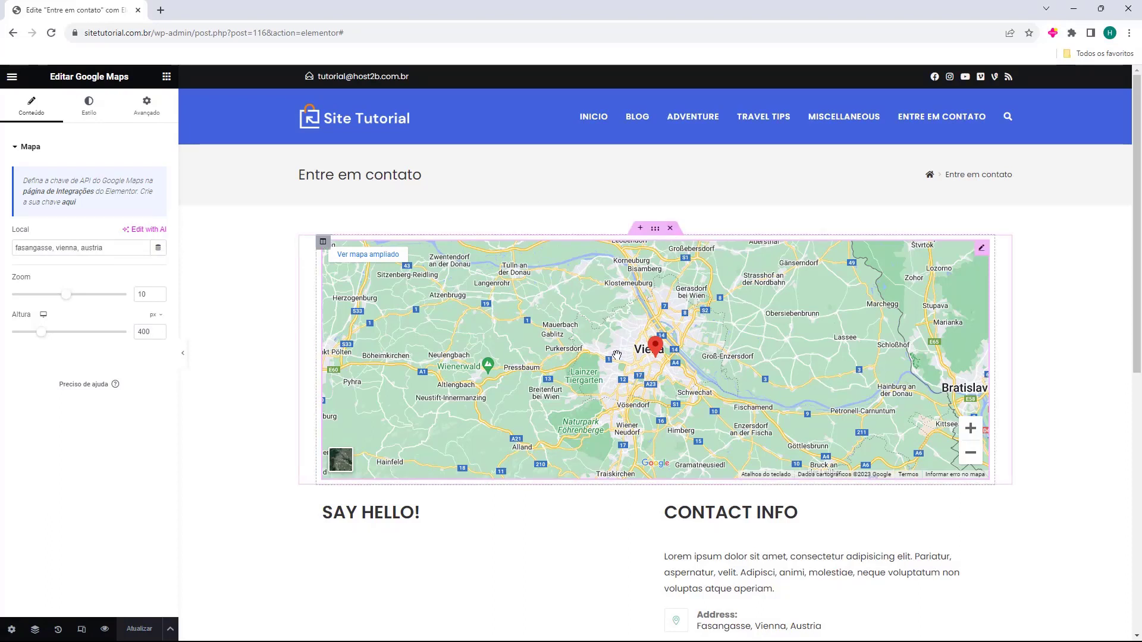
click(670, 229)
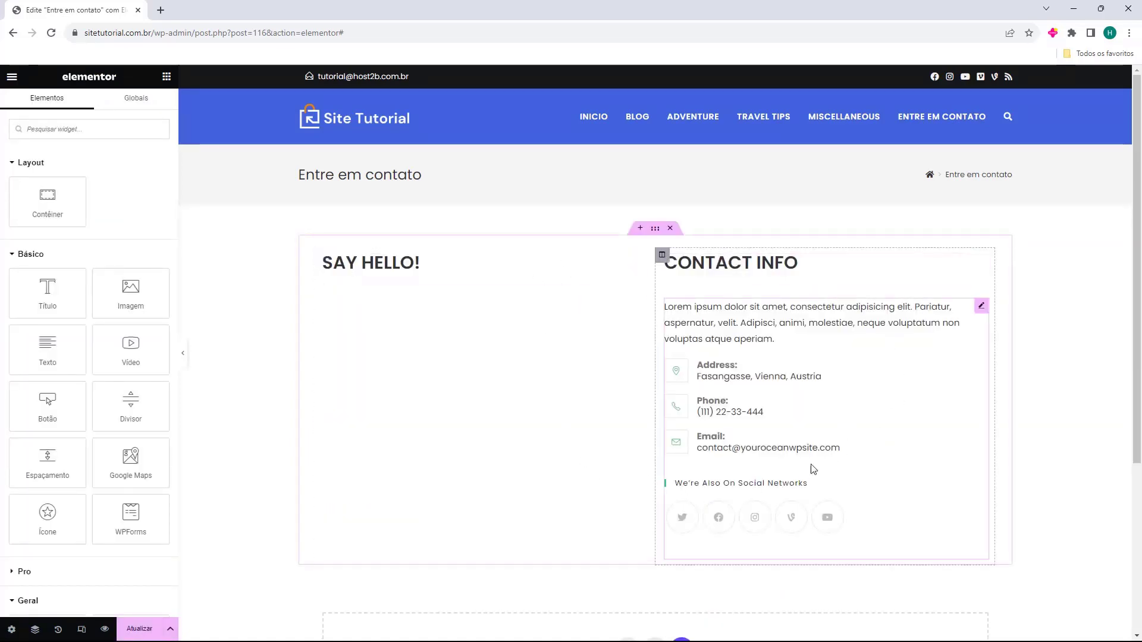
Replace the SAY HELLO! heading's title text with the pasted Formulário de contato
click(337, 266)
click(709, 286)
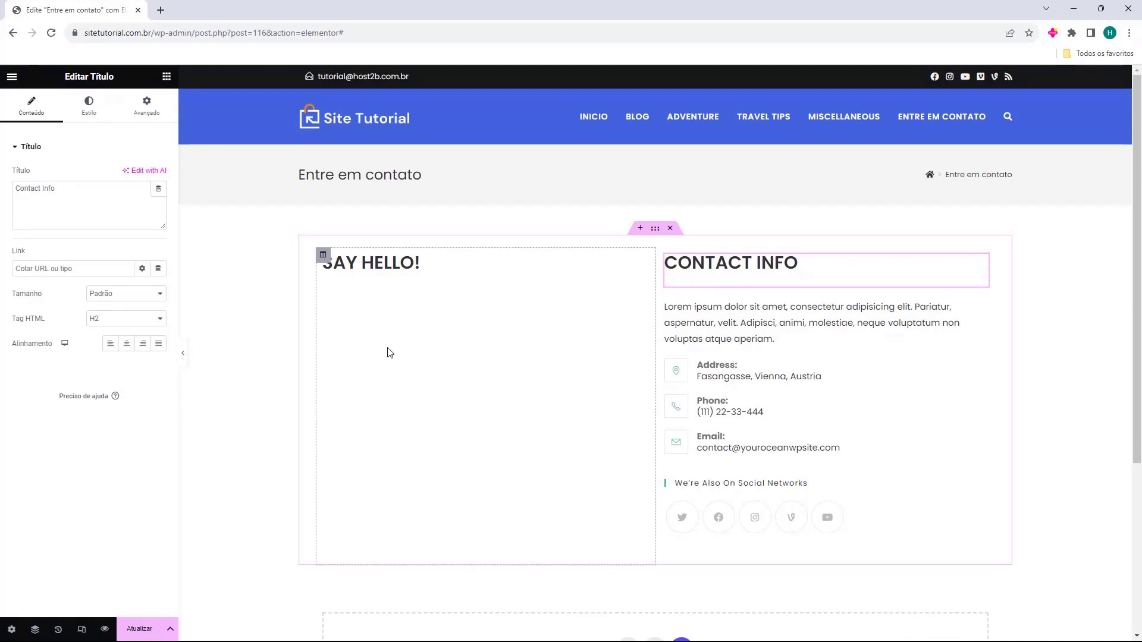
click(368, 272)
triple_click(350, 272)
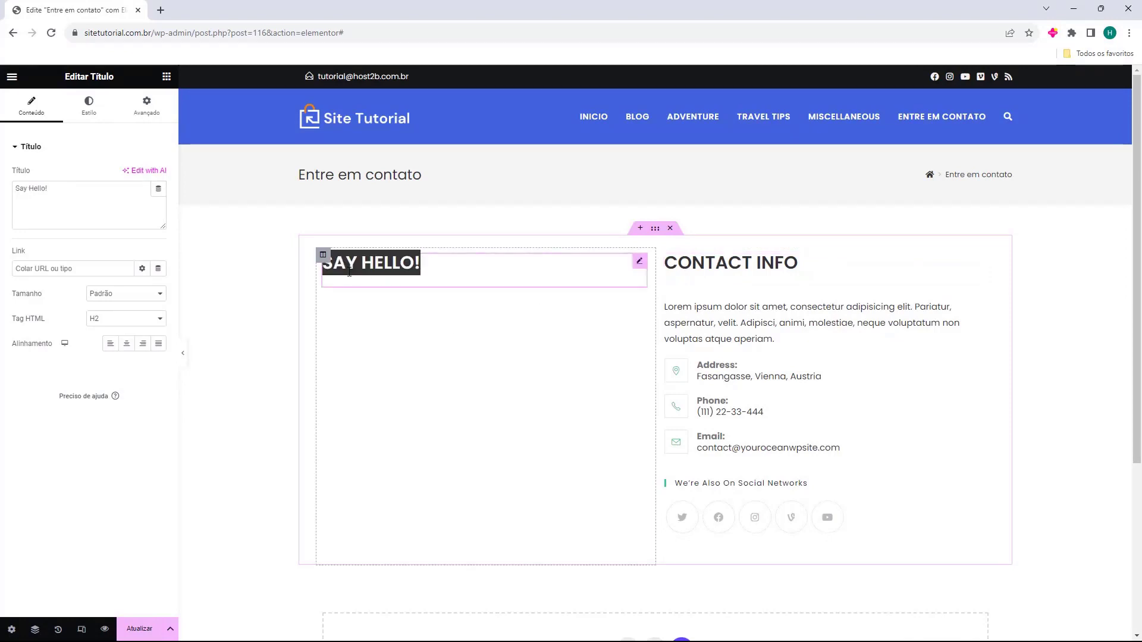
click(412, 316)
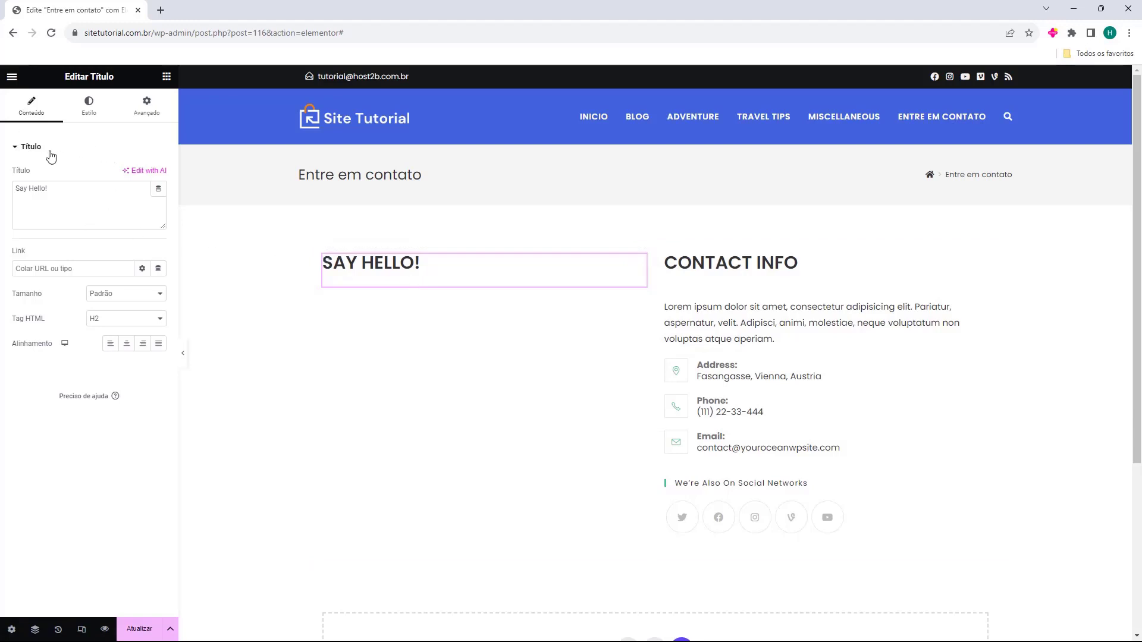
triple_click(49, 190)
key(BackSpace)
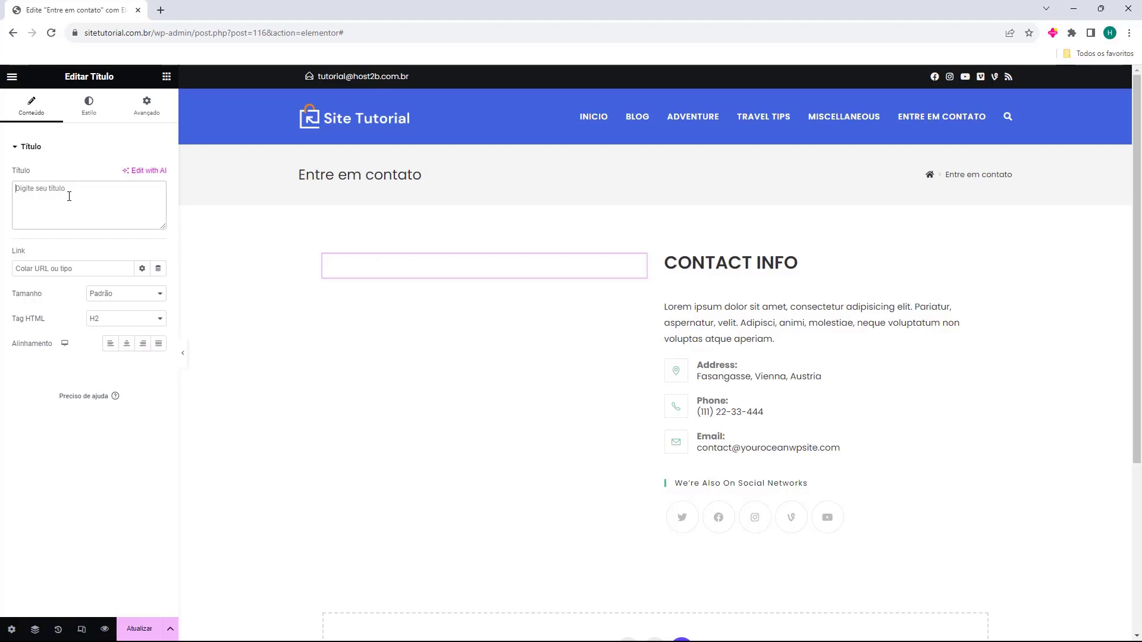
text(Formulário de contato)
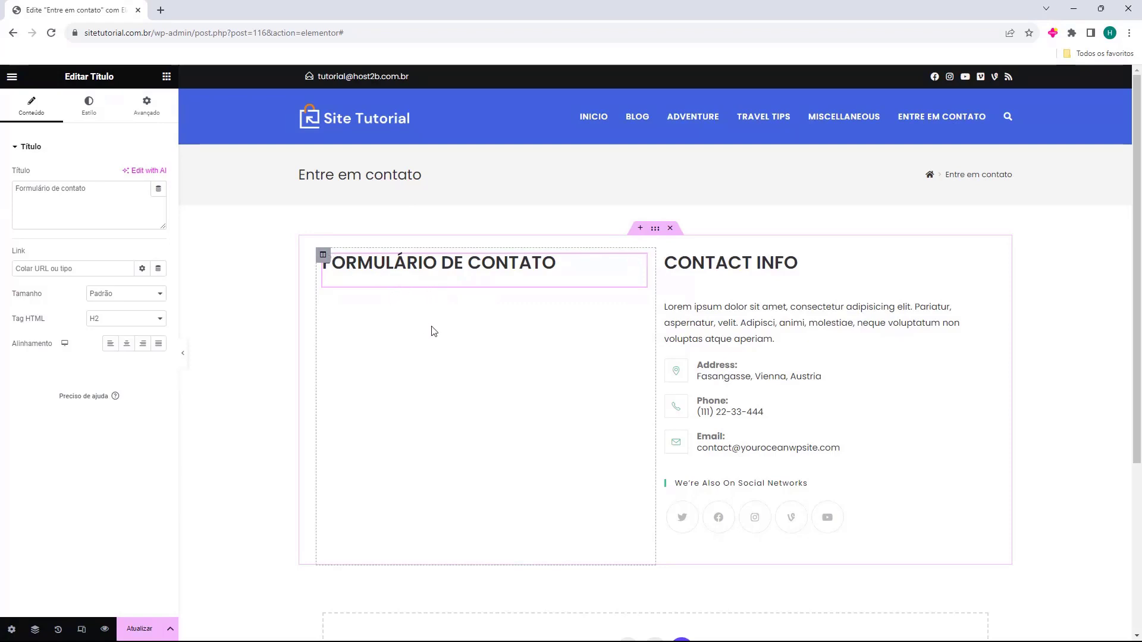
click(166, 77)
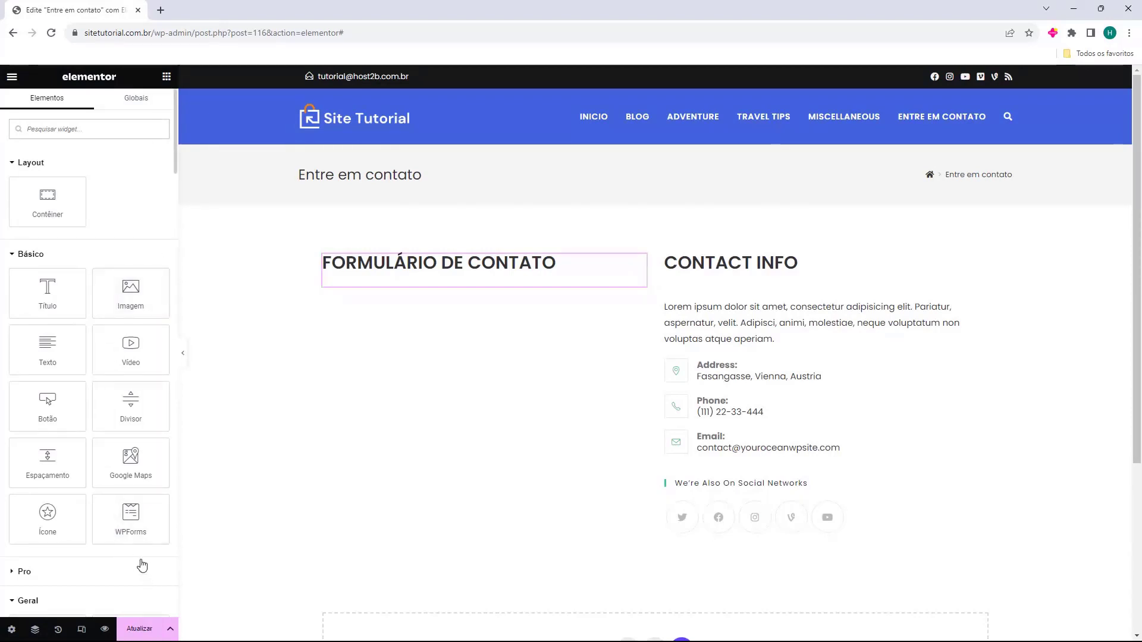
Drop a WPForms widget under the heading and select the Formulario de Contato form
drag(131, 512, 414, 285)
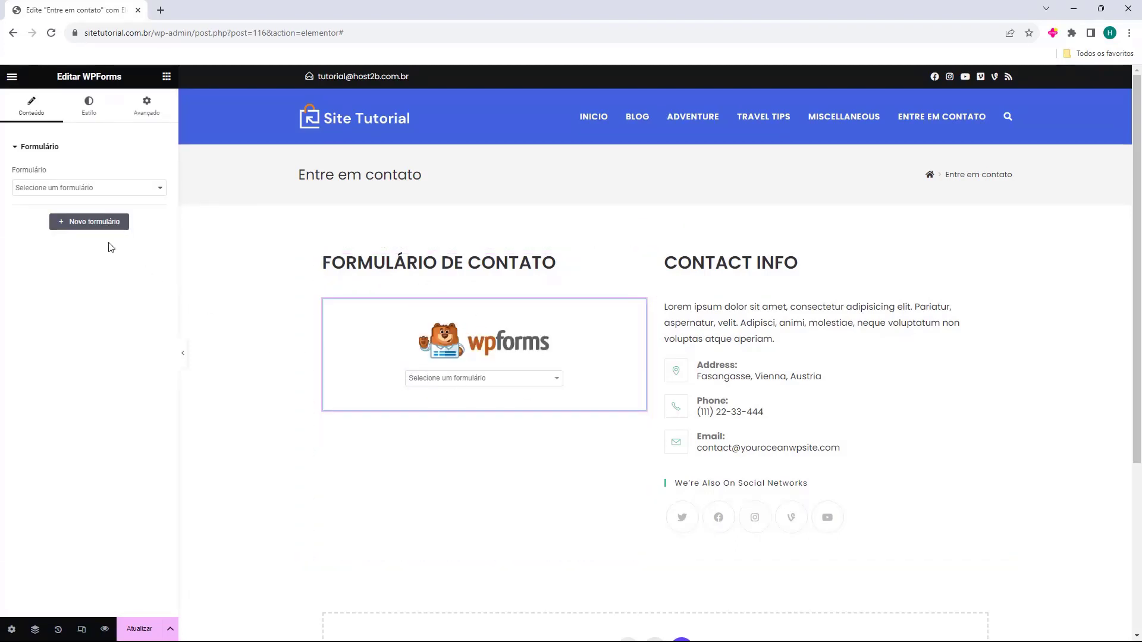
drag(12, 172, 33, 173)
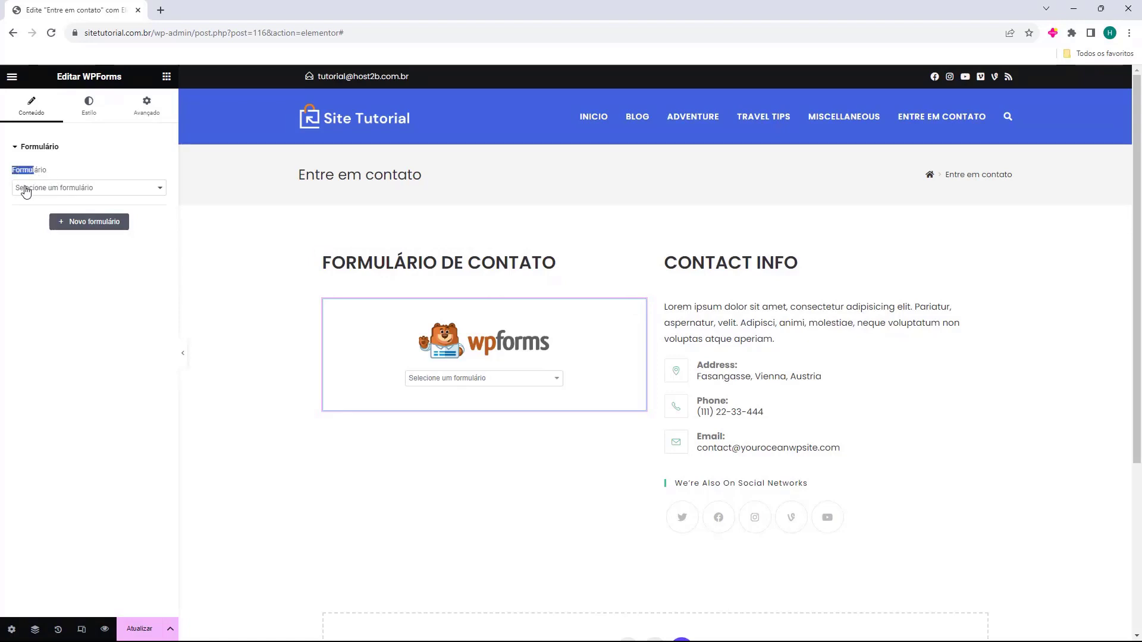
click(26, 189)
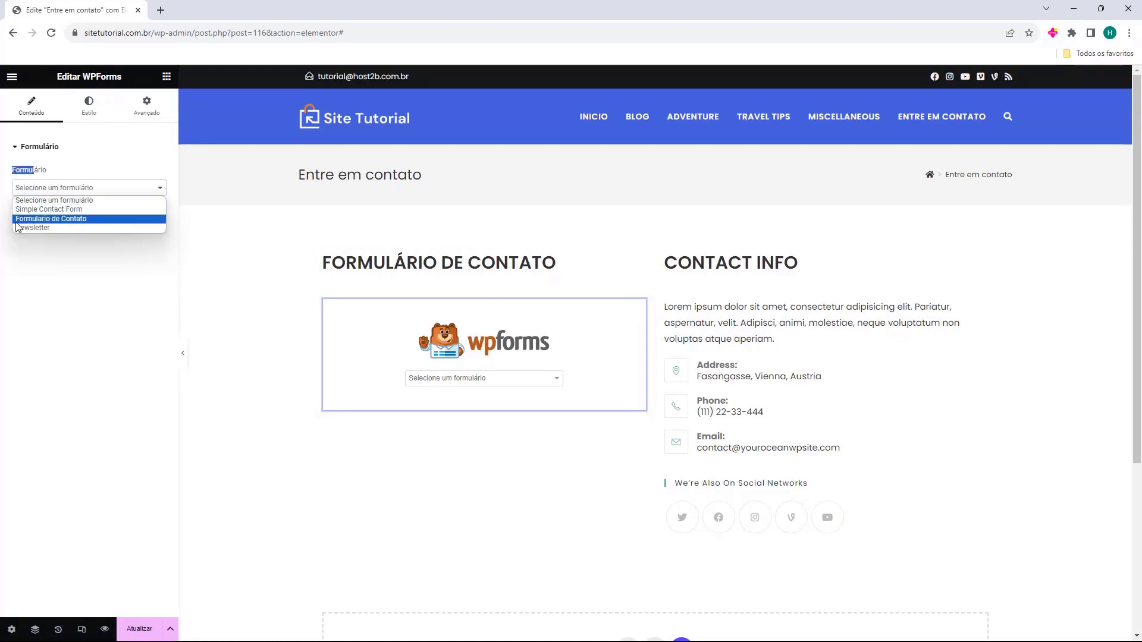
click(36, 219)
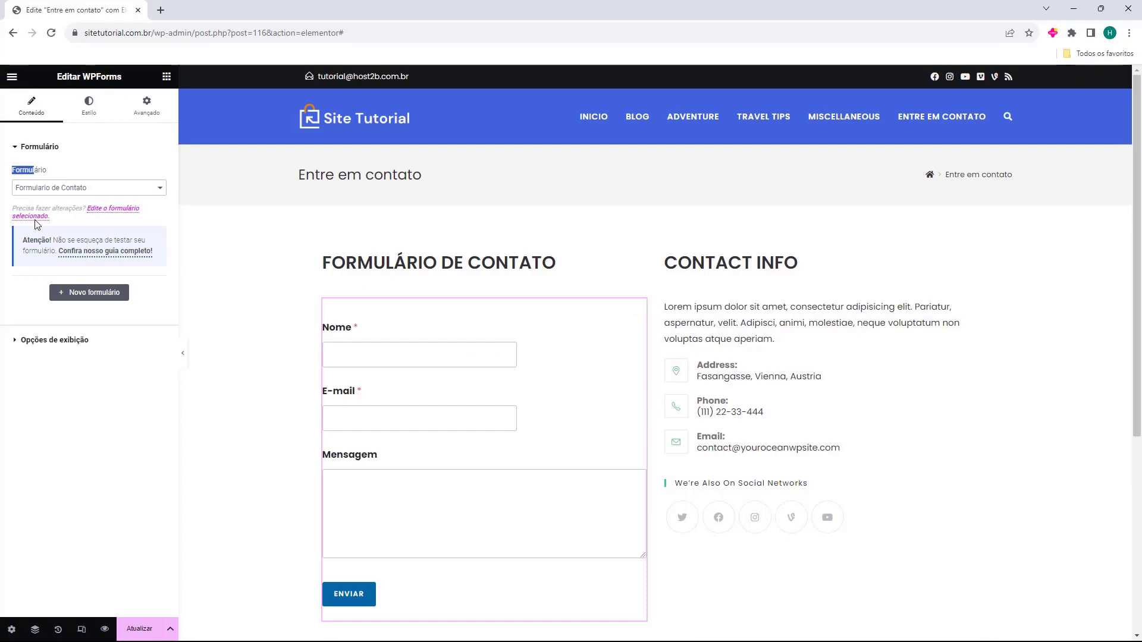
click(396, 507)
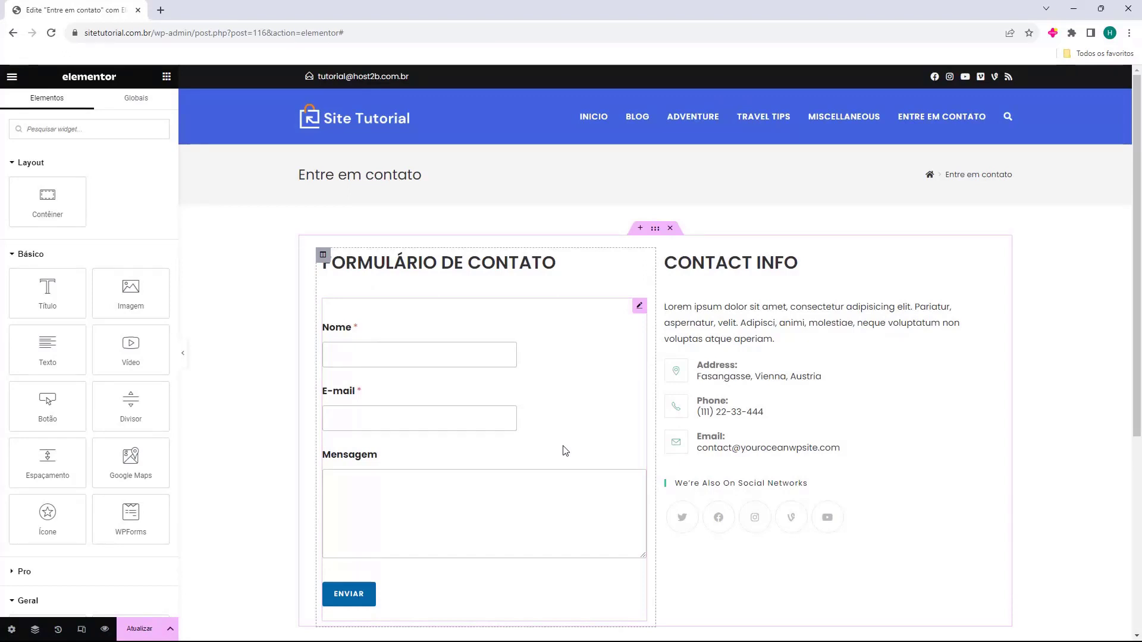
Rename the CONTACT INFO heading to 'Informações de Contato'
scroll(527, 400, down, 3)
scroll(527, 401, up, 2)
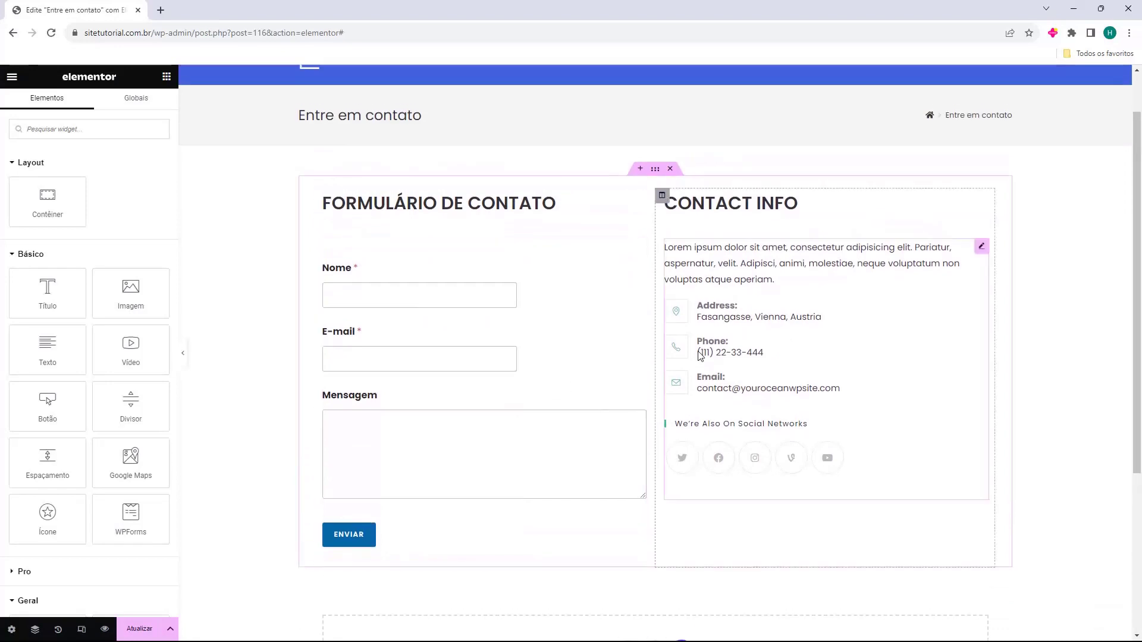
click(716, 205)
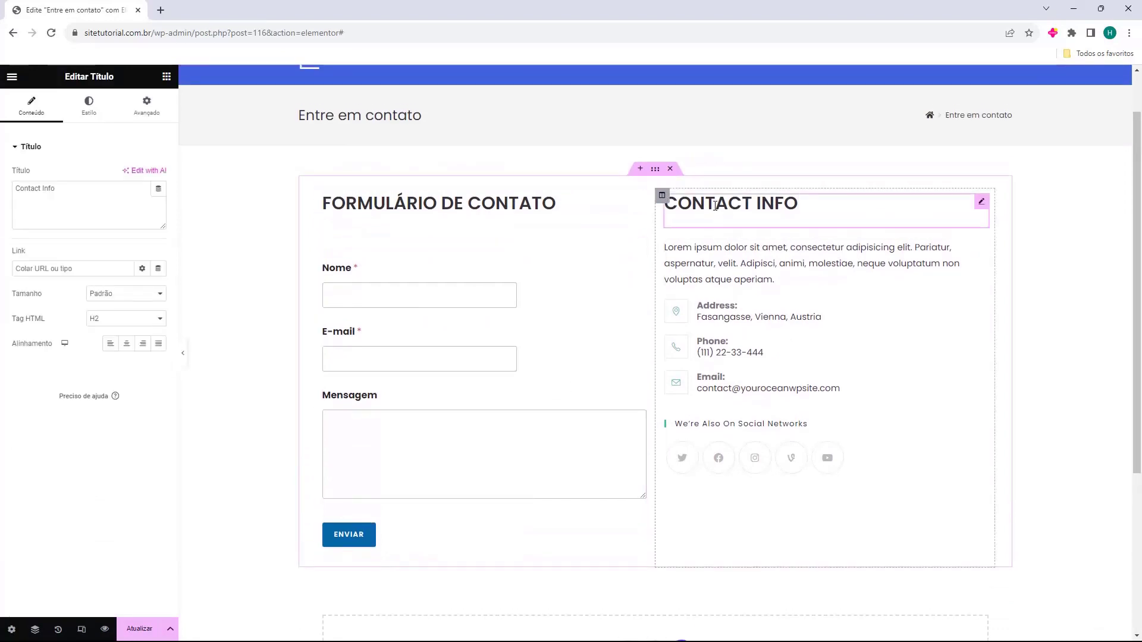
triple_click(57, 201)
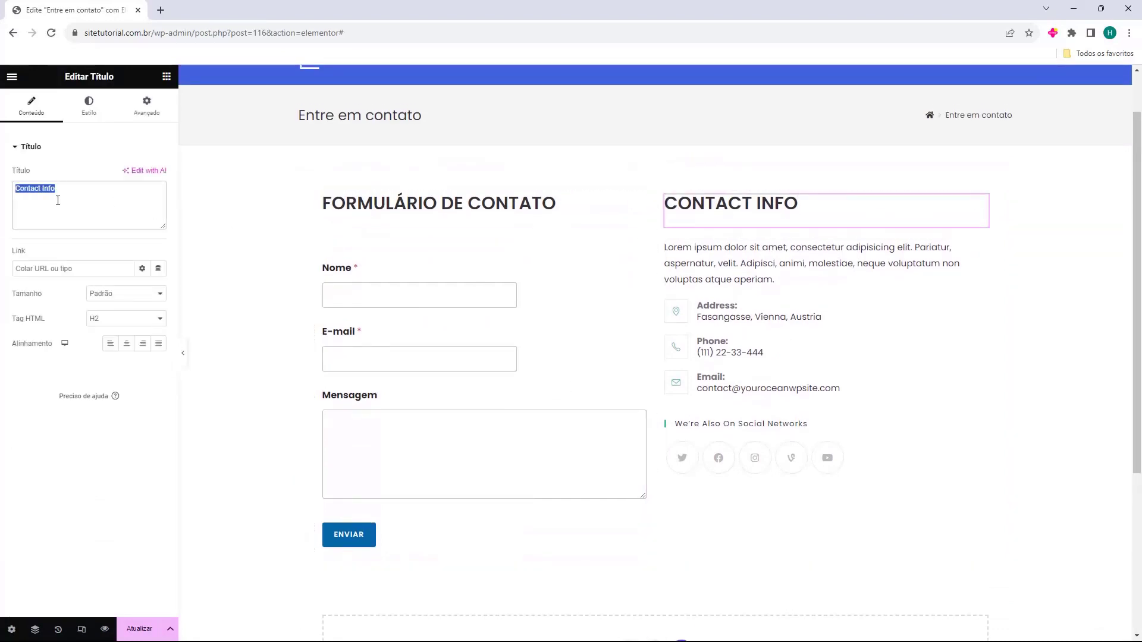
text(Informações de Contato)
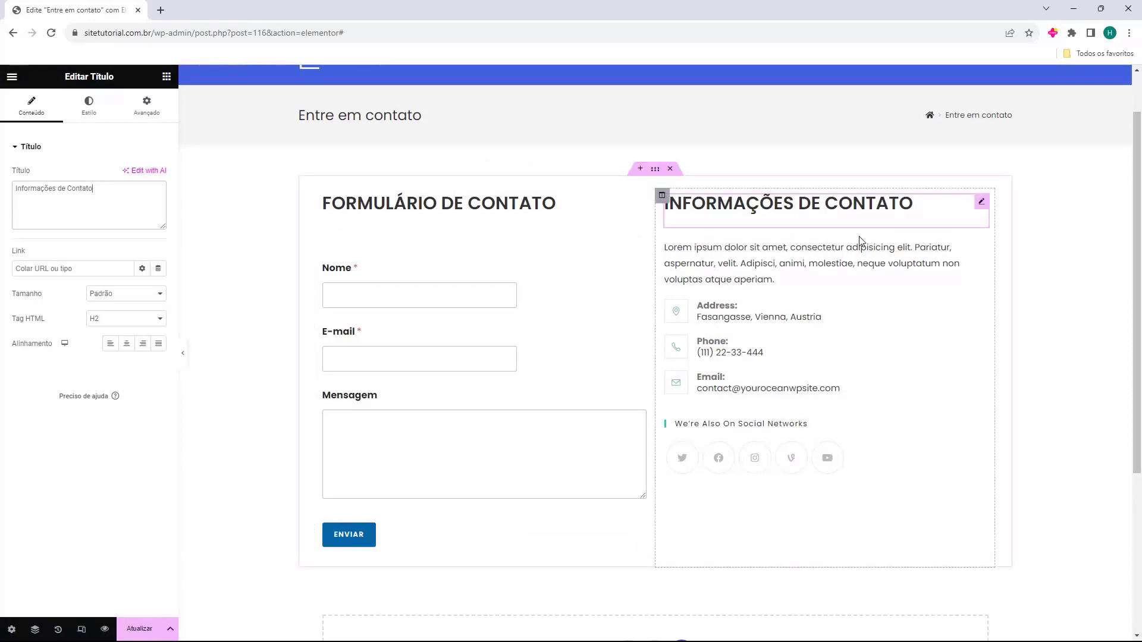
Keep the contact details sidebar widget set to the Contact Page sidebar
click(809, 254)
click(773, 205)
click(731, 260)
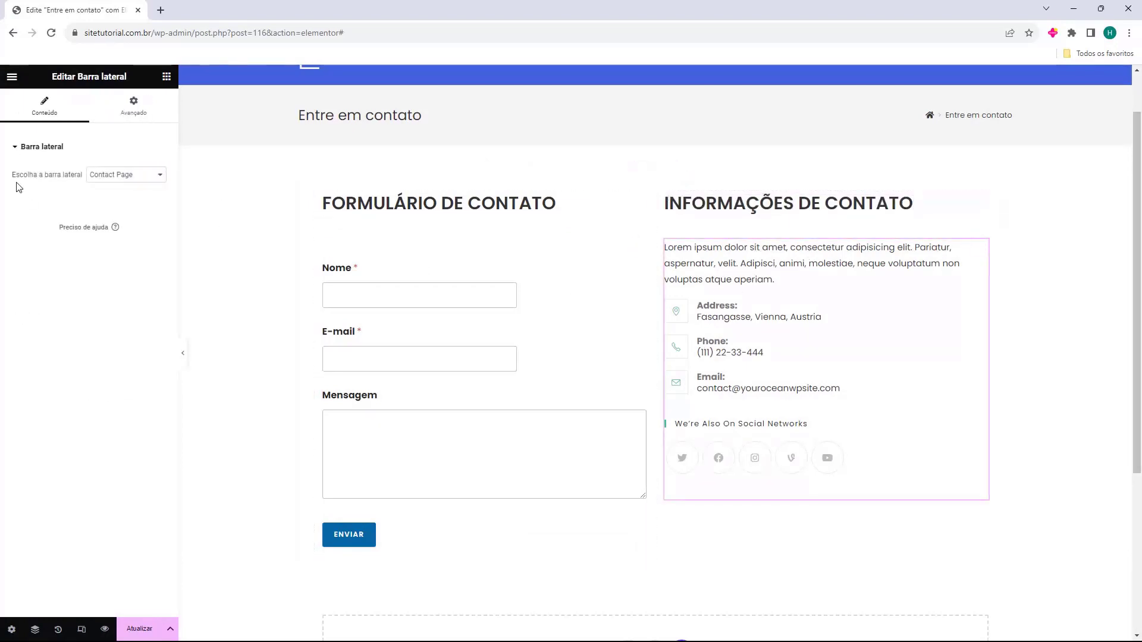
drag(16, 174, 52, 174)
click(127, 178)
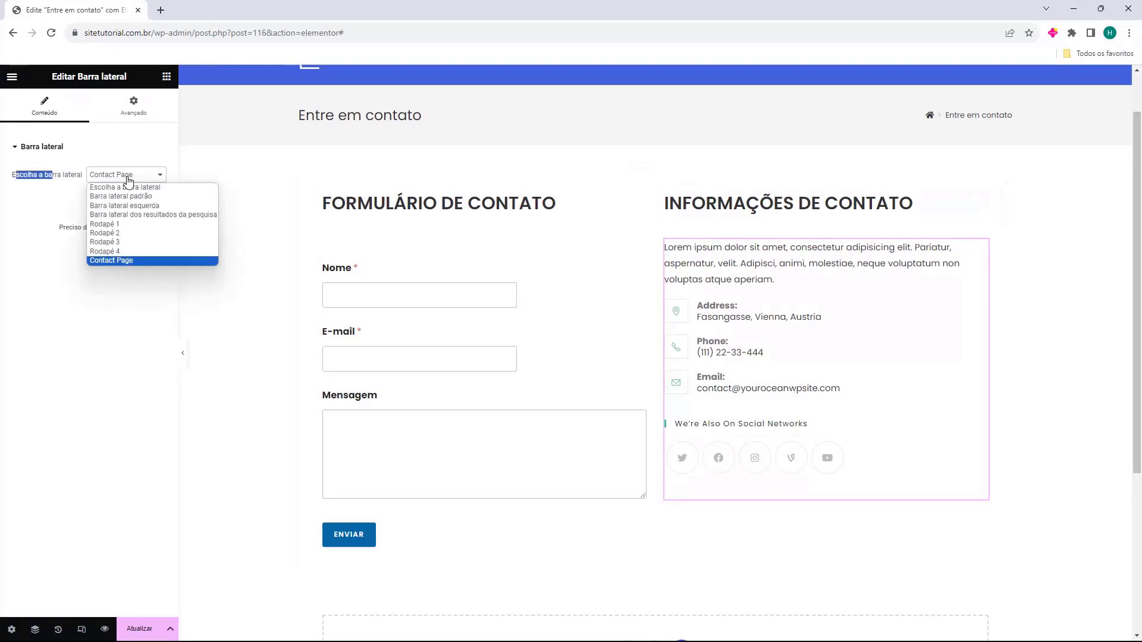
click(120, 263)
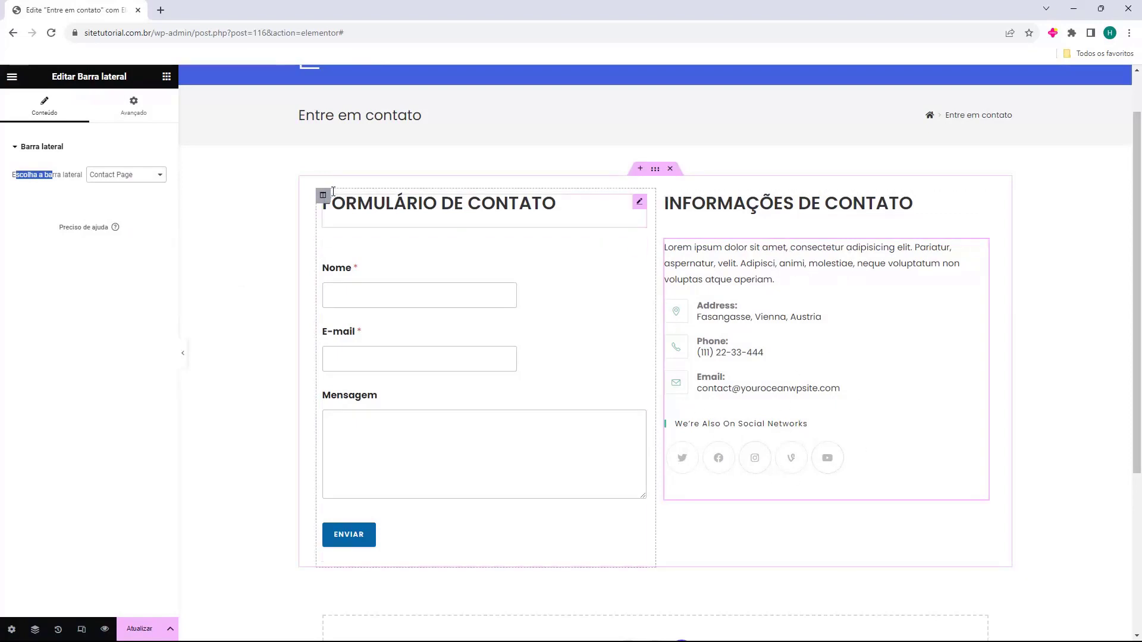
click(166, 76)
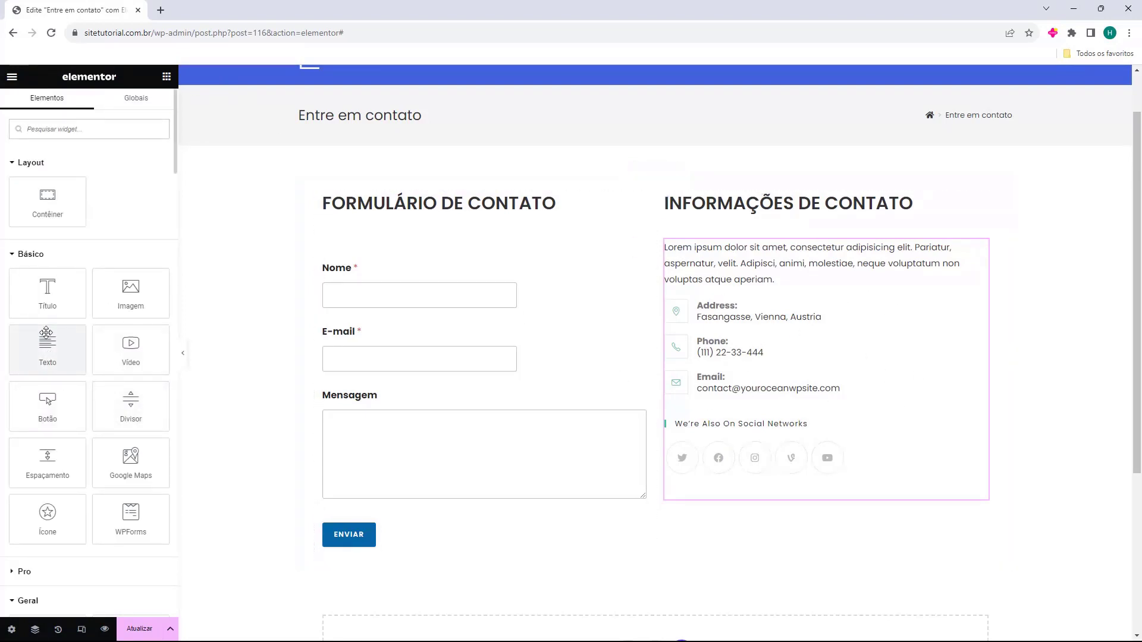
Drop two Texto widgets below the social icons and select the second one's placeholder paragraph
drag(46, 354, 731, 498)
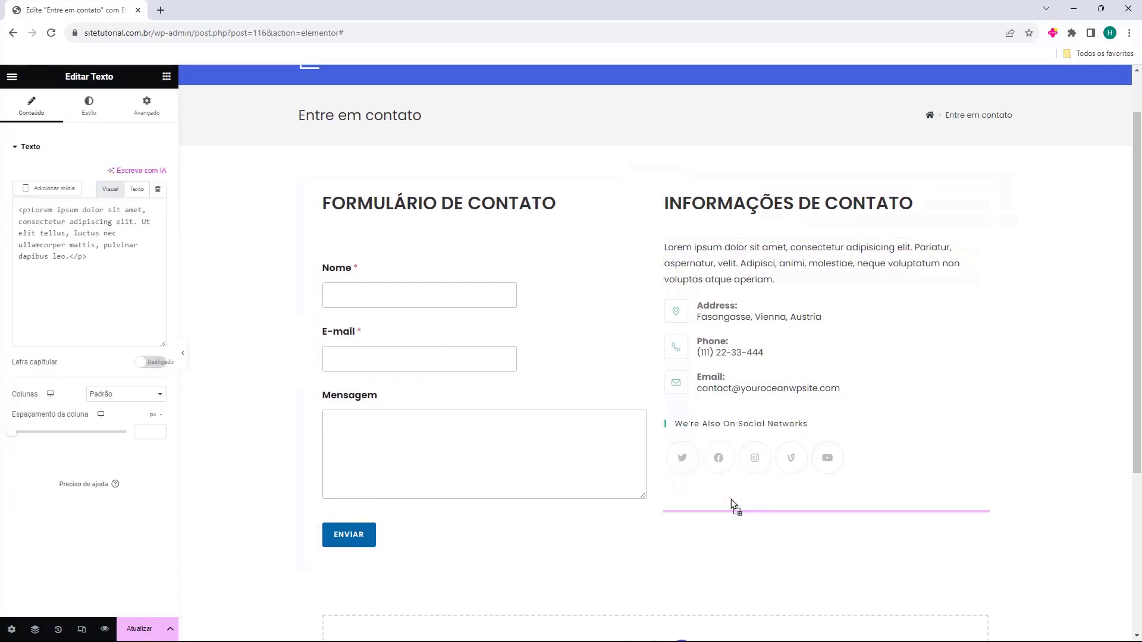
scroll(731, 498, down, 2)
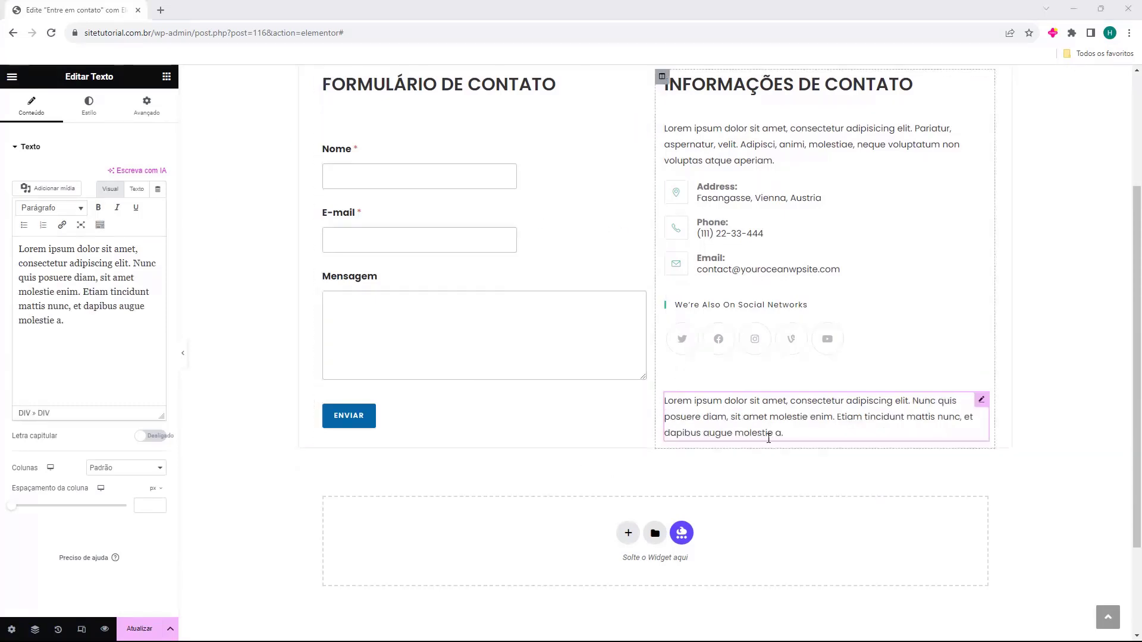
click(167, 77)
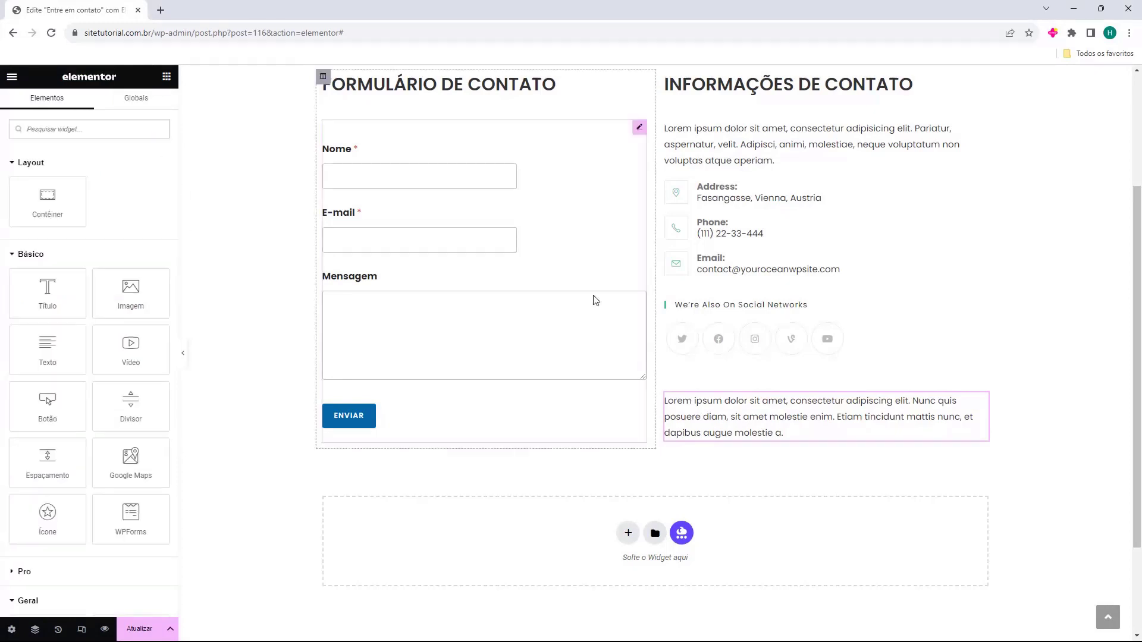
drag(46, 342, 708, 443)
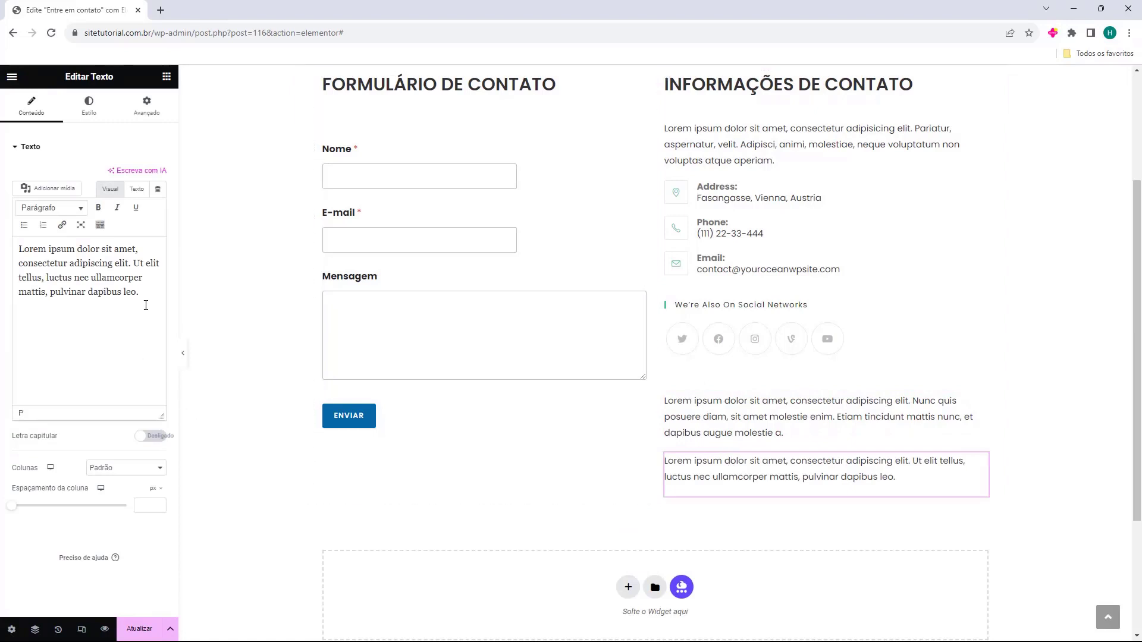
triple_click(33, 260)
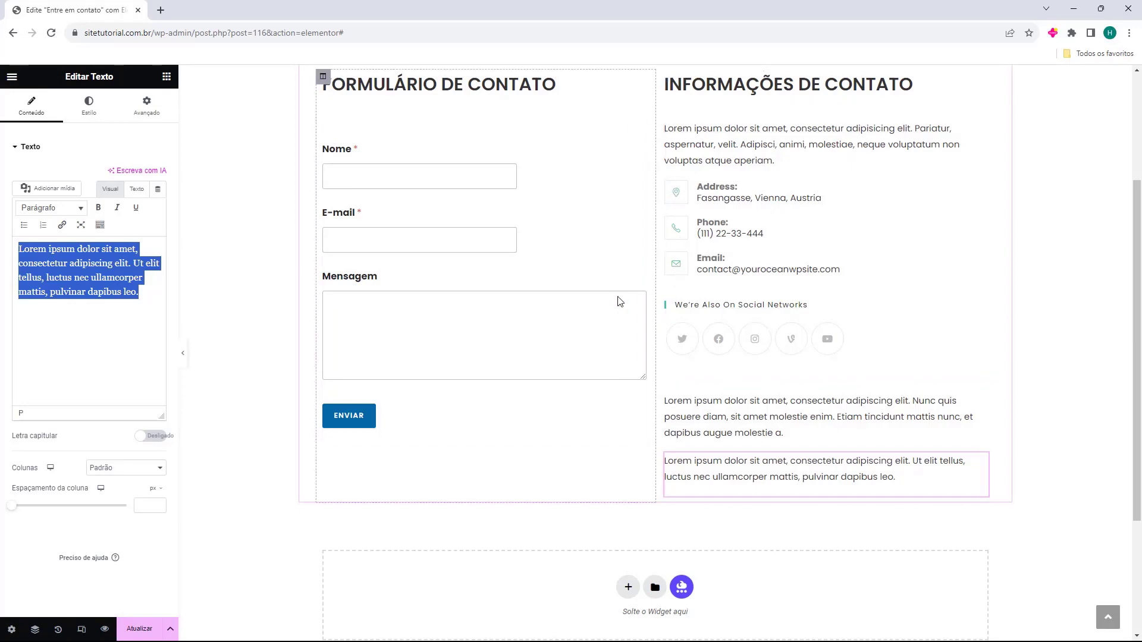
Replace the placeholder with Endereço, Telefone and E-mail lines holding the address, phone number and e-mail
key(BackSpace)
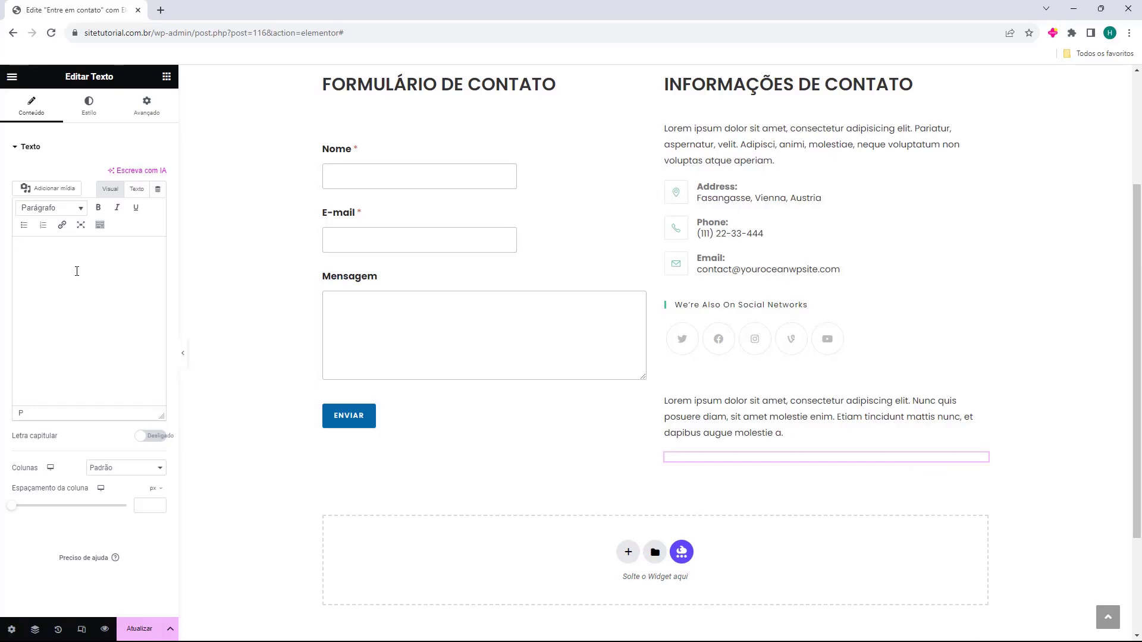
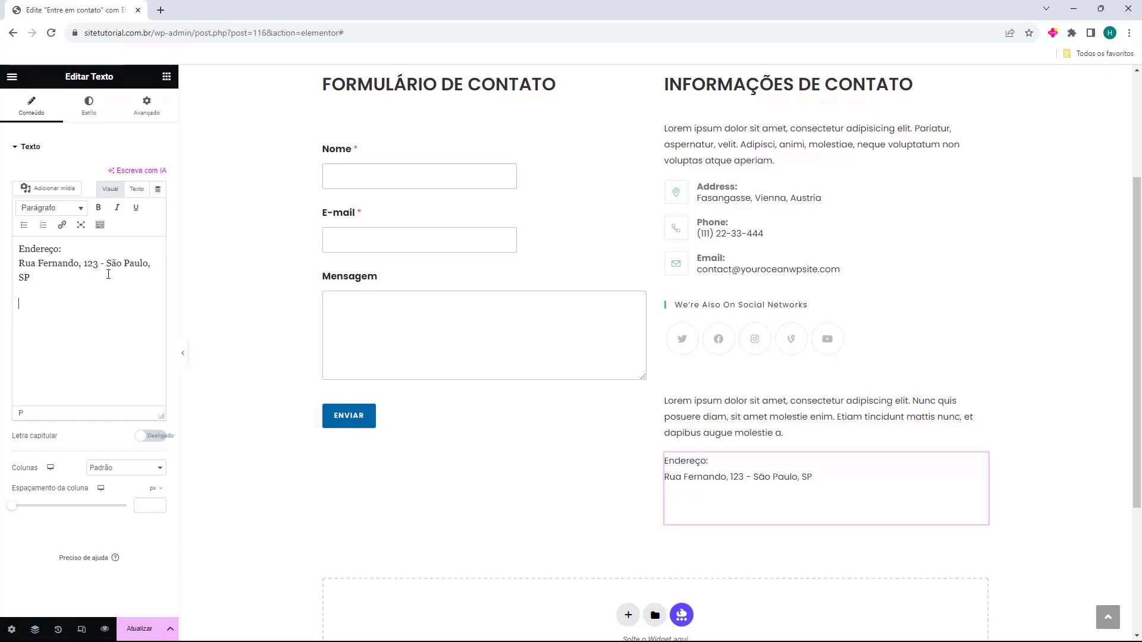
key(Return)
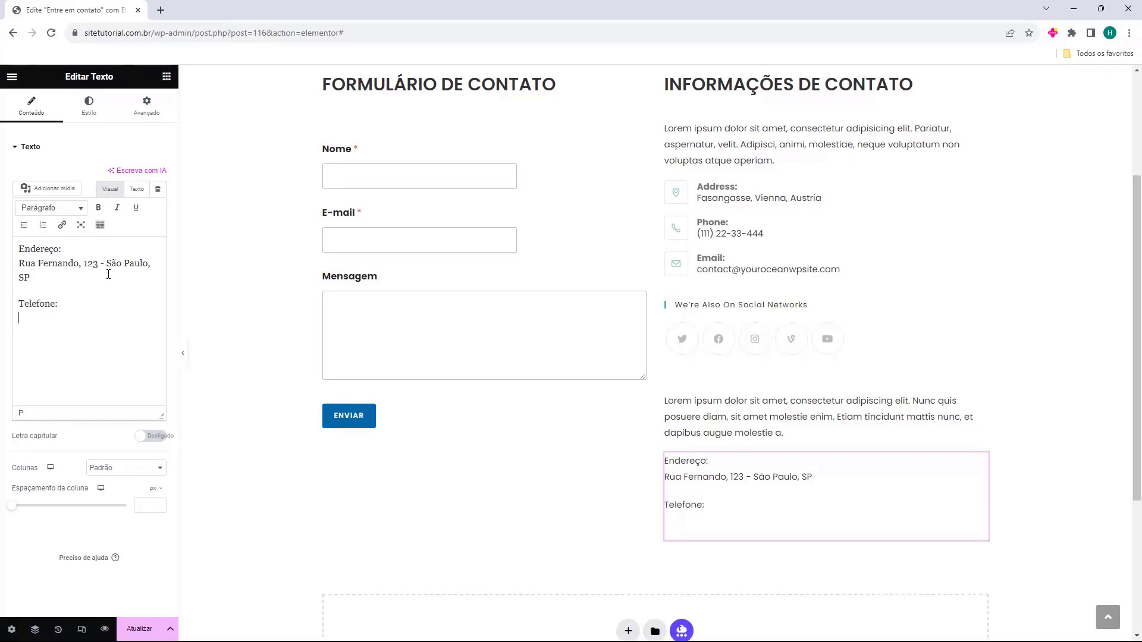
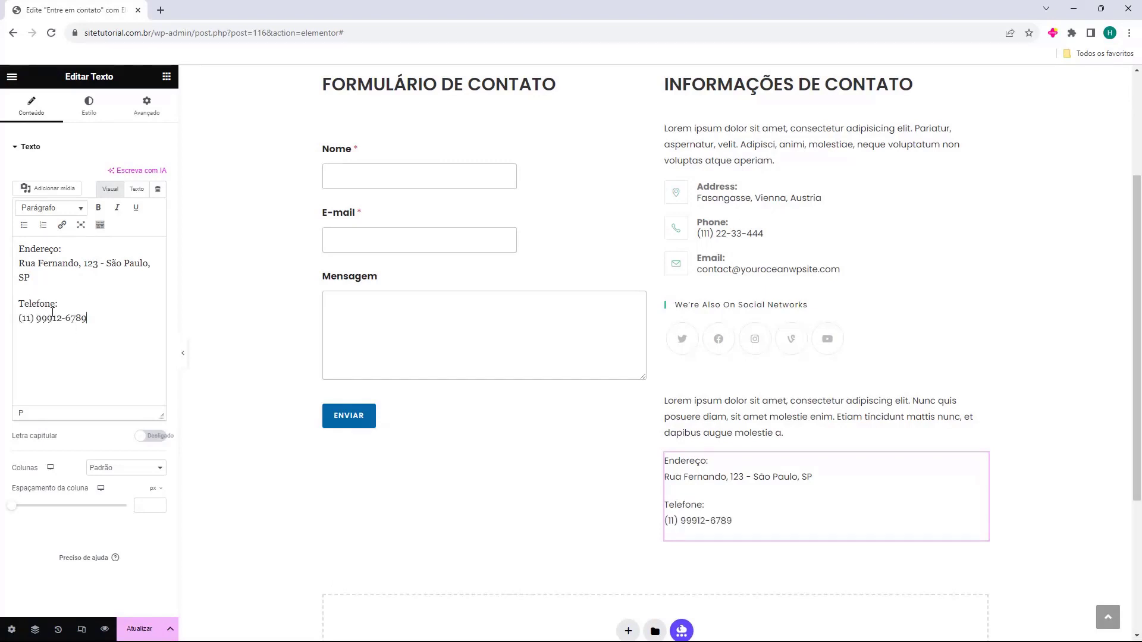
key(Return)
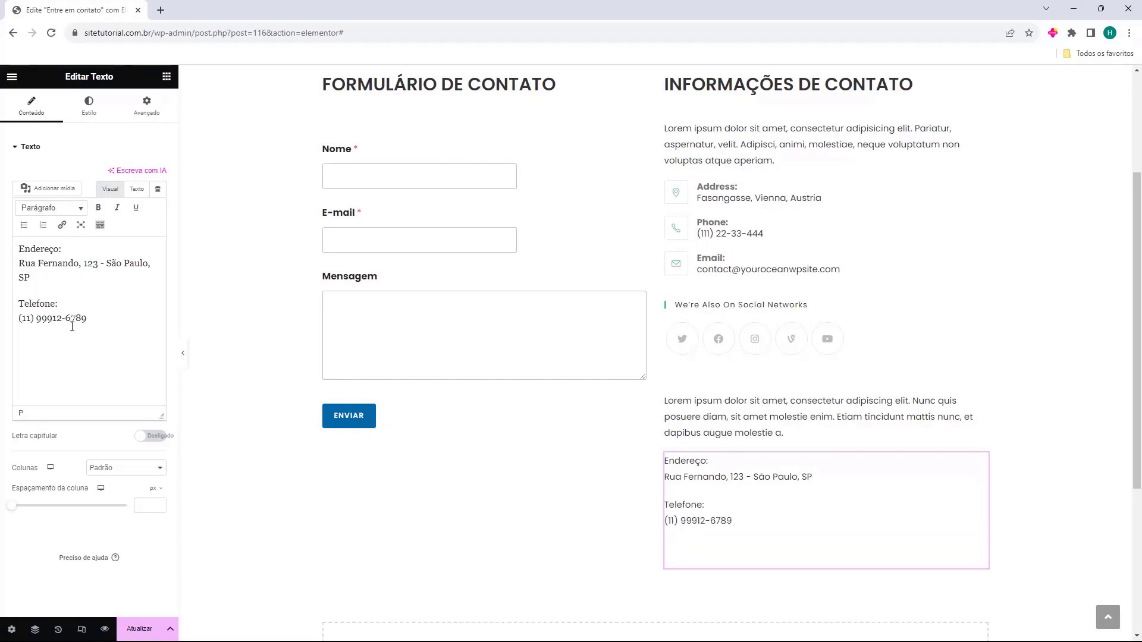
key(Return)
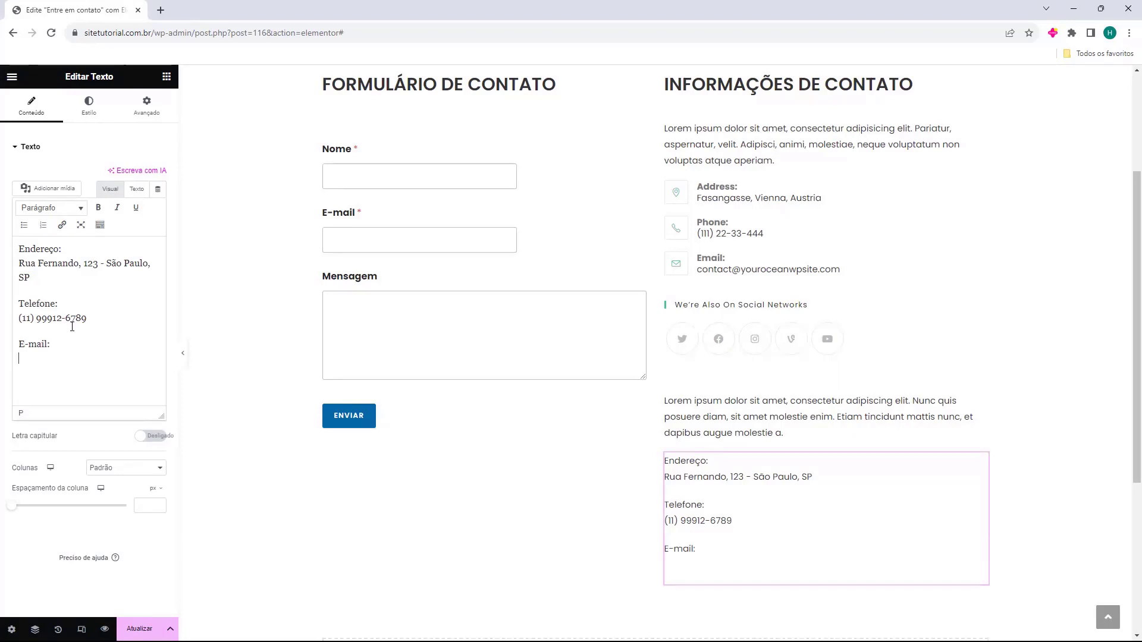
key(ctrl+v)
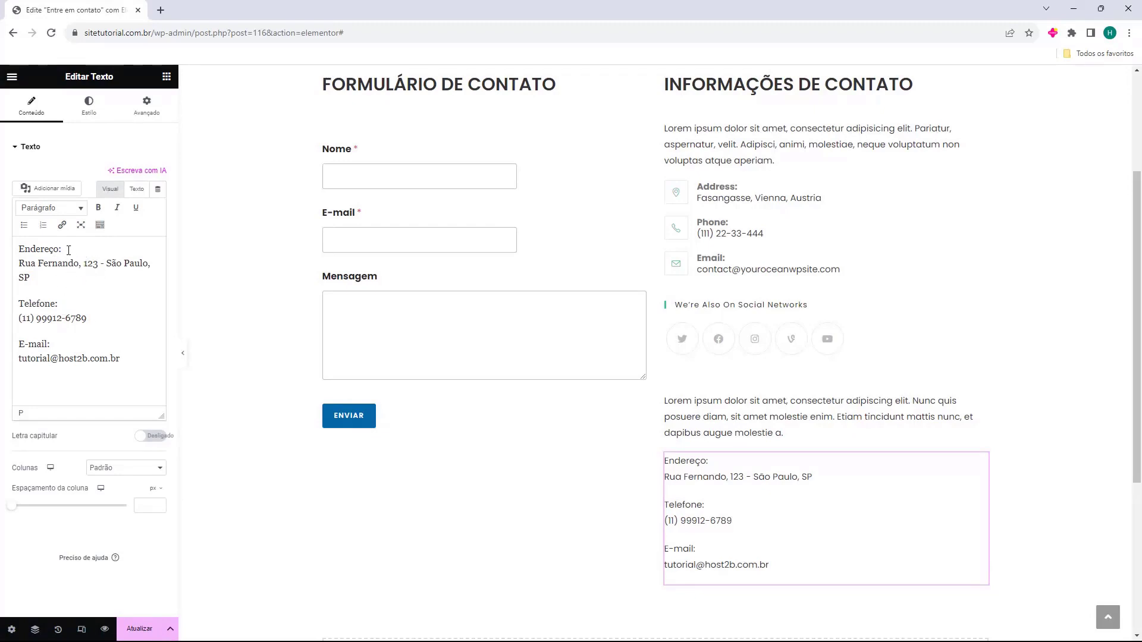
Make the Endereço:, Telefone: and E-mail: labels bold
drag(70, 251, 16, 246)
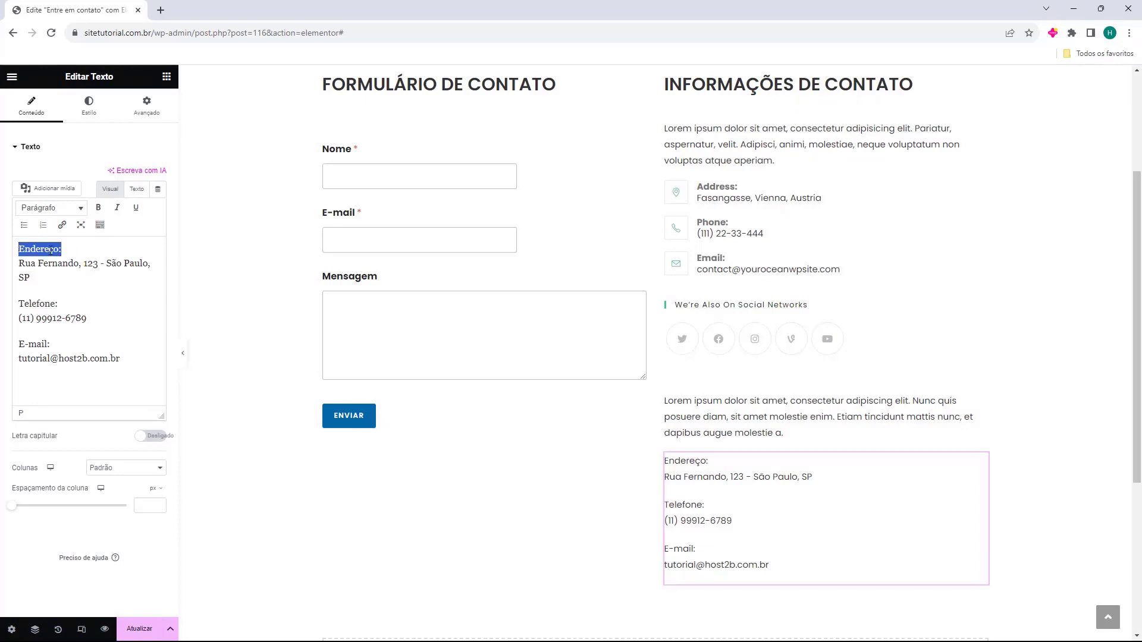
click(99, 209)
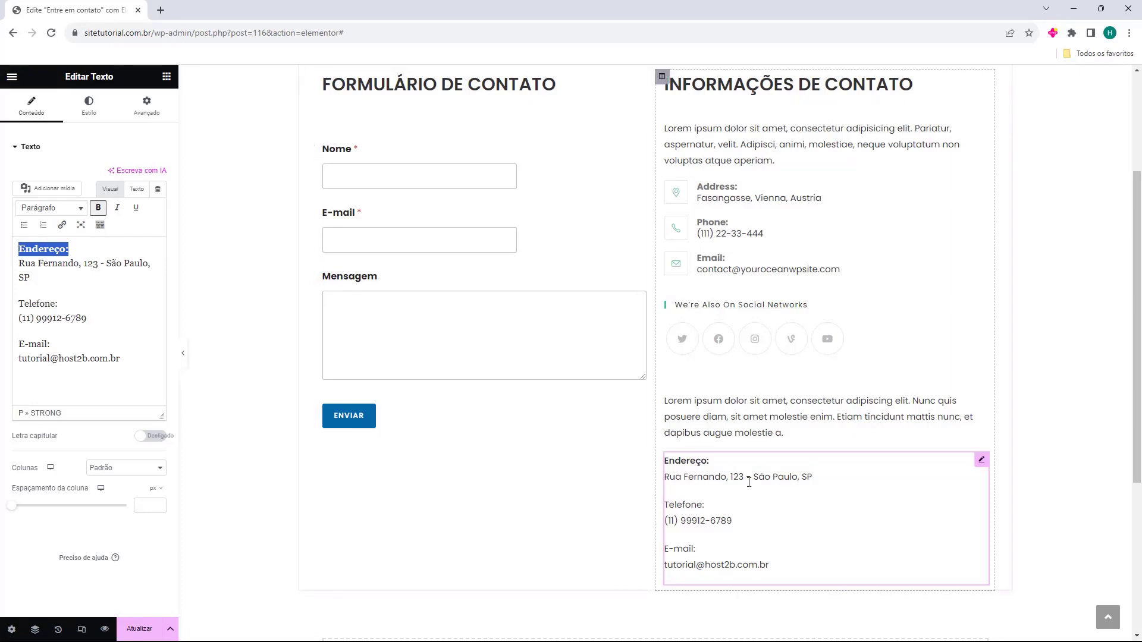
drag(59, 304, 17, 304)
click(98, 209)
drag(52, 344, 26, 345)
click(98, 207)
click(36, 368)
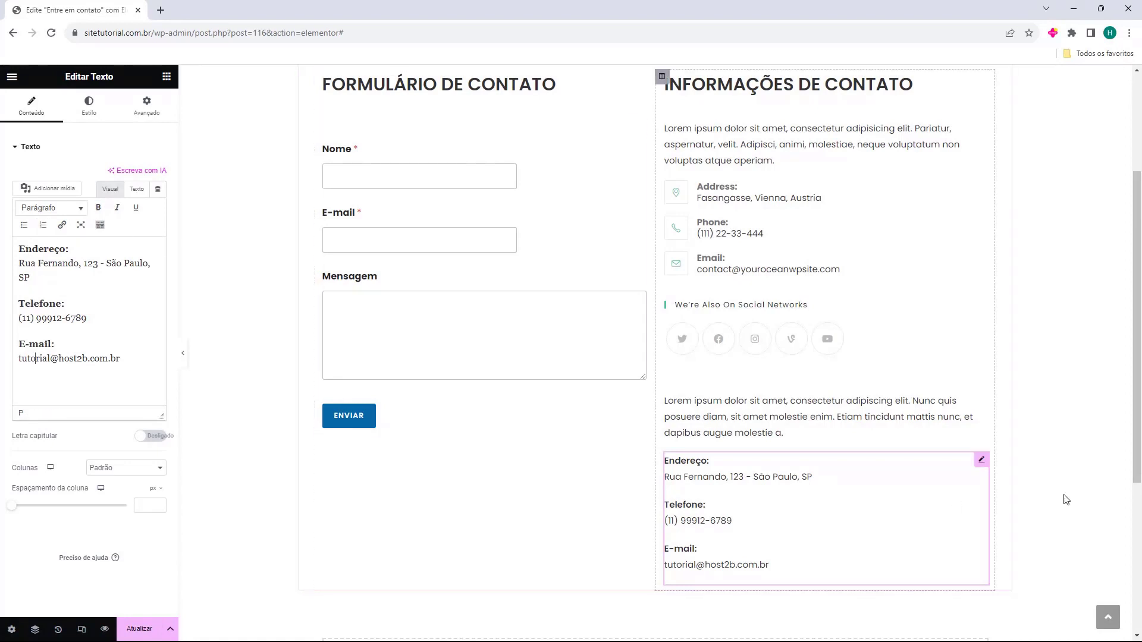
Add a Social Icons widget below the contact details
scroll(922, 446, down, 2)
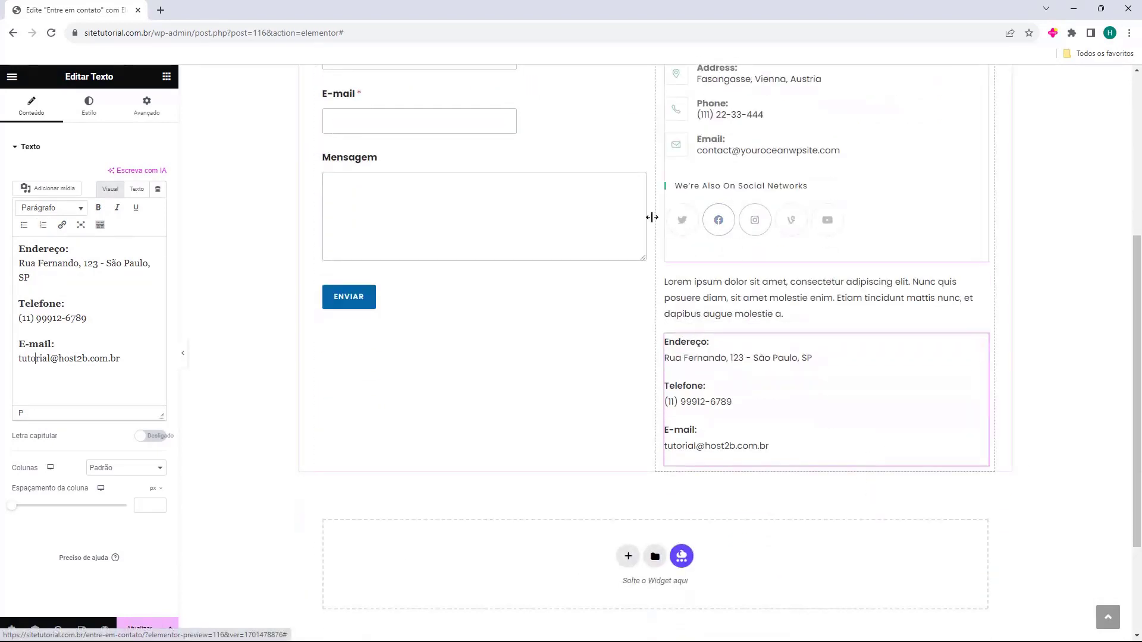
click(167, 78)
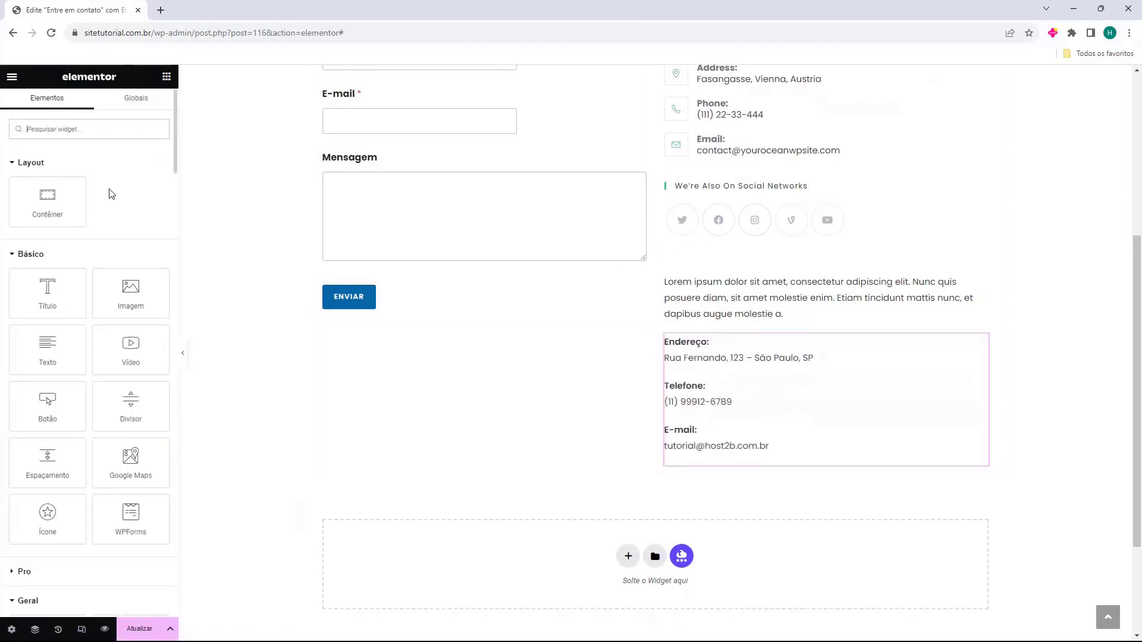
scroll(90, 190, down, 8)
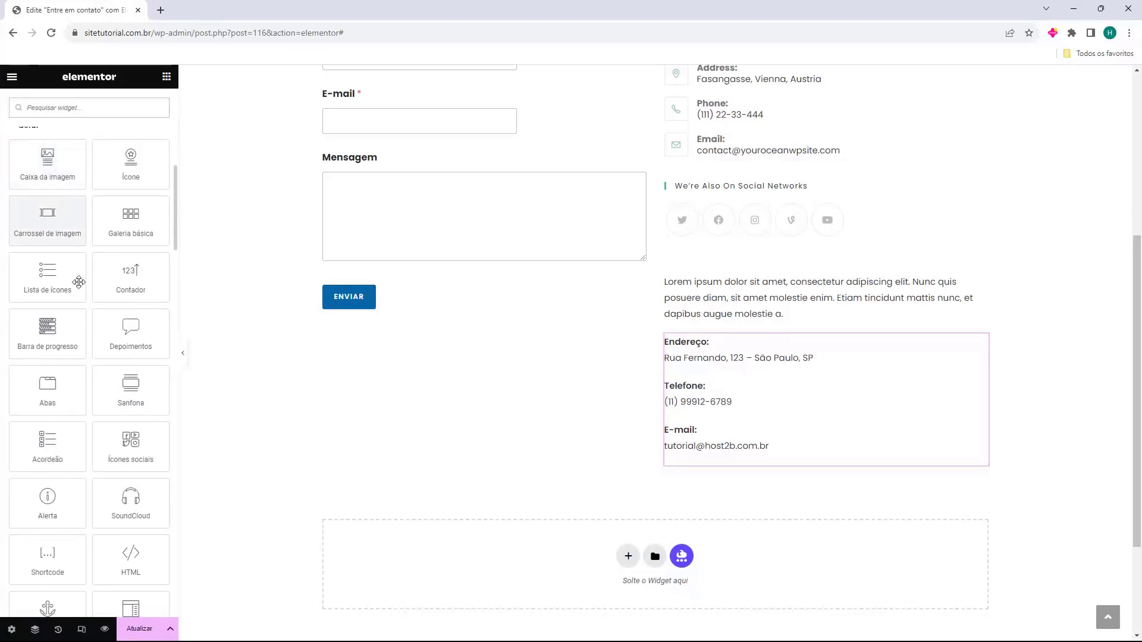
drag(123, 441, 702, 460)
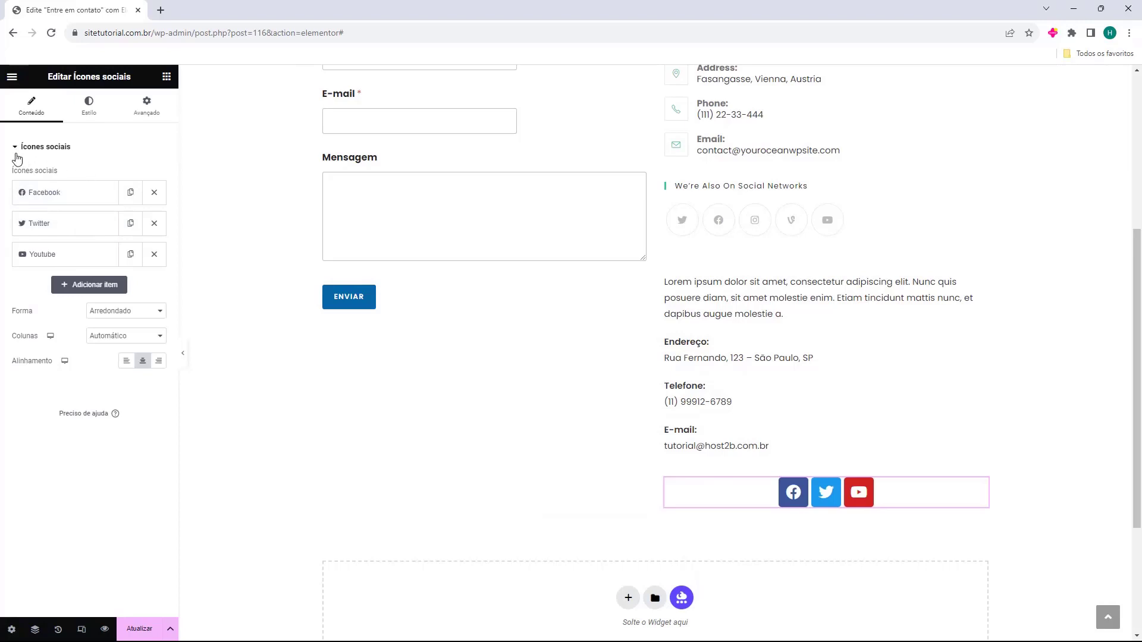
Add a fourth social icon item to the Facebook, Twitter and YouTube list and browse its icon library
drag(12, 173, 65, 178)
click(26, 193)
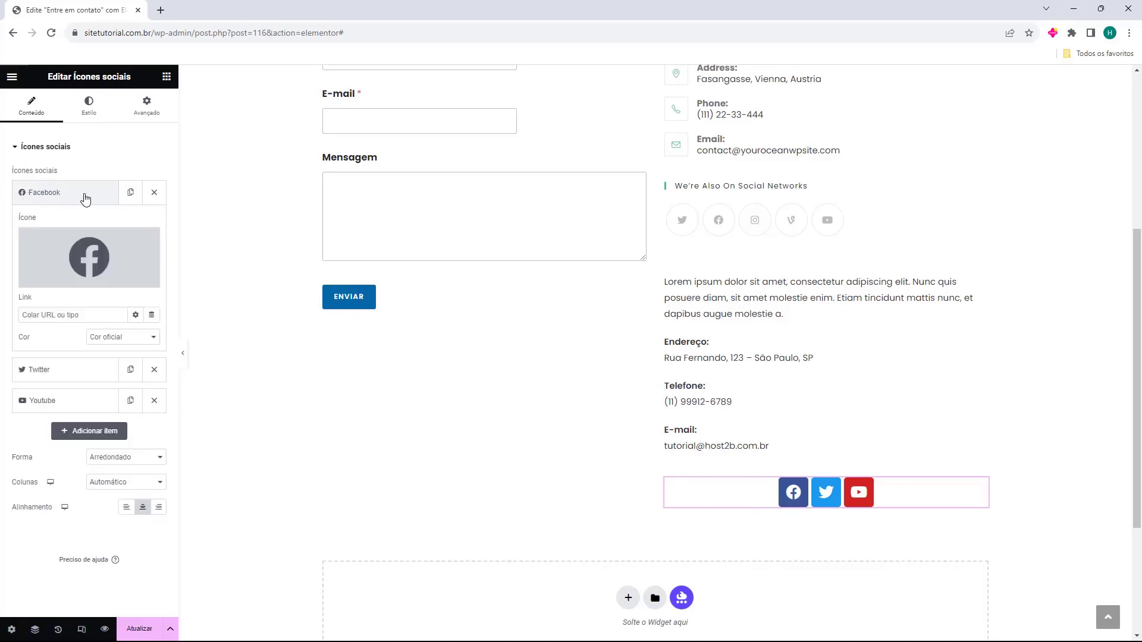
click(52, 369)
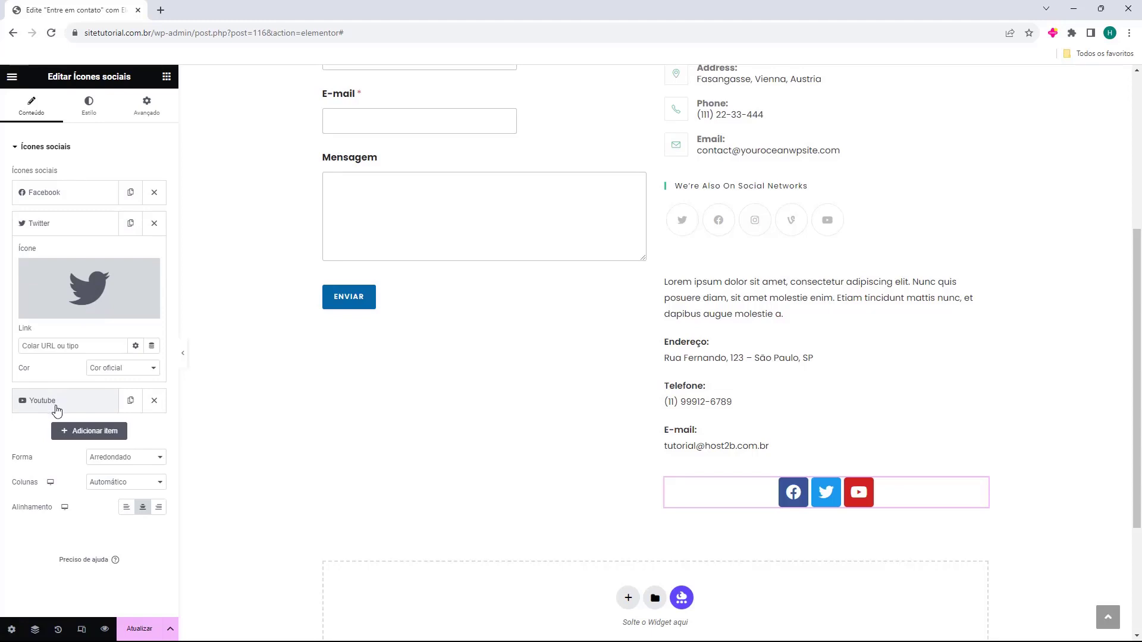
click(55, 409)
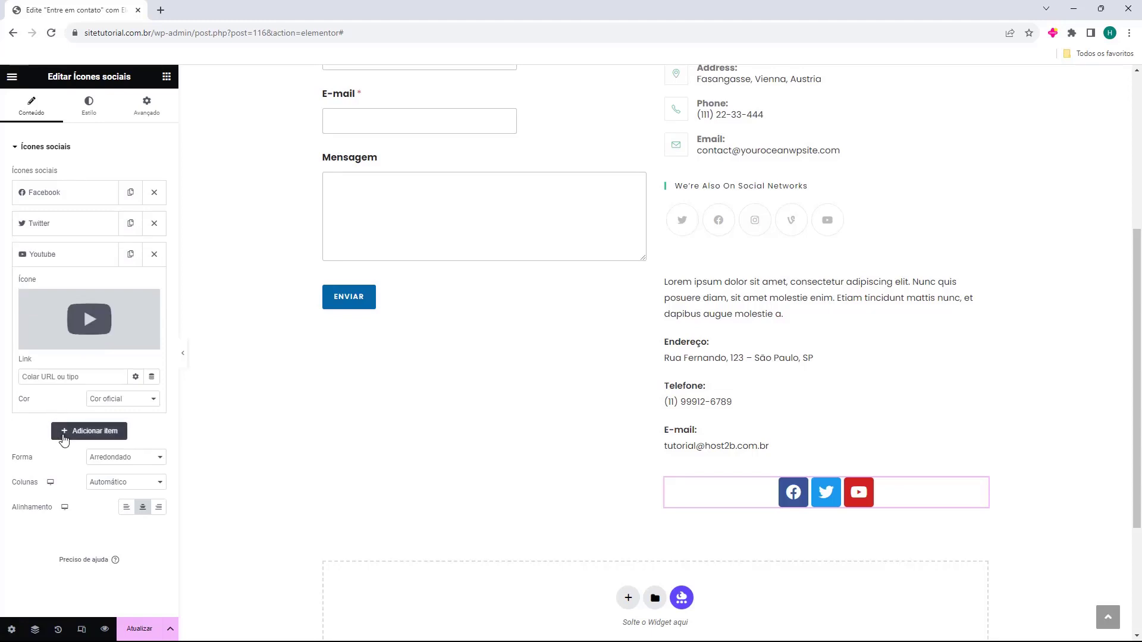
click(64, 434)
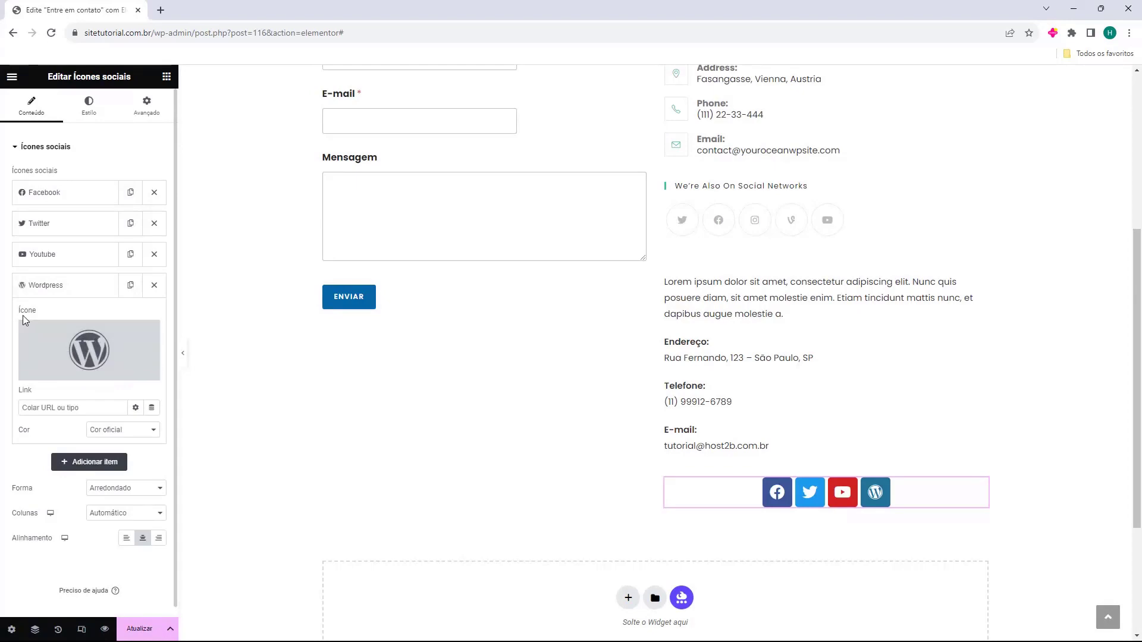
click(89, 348)
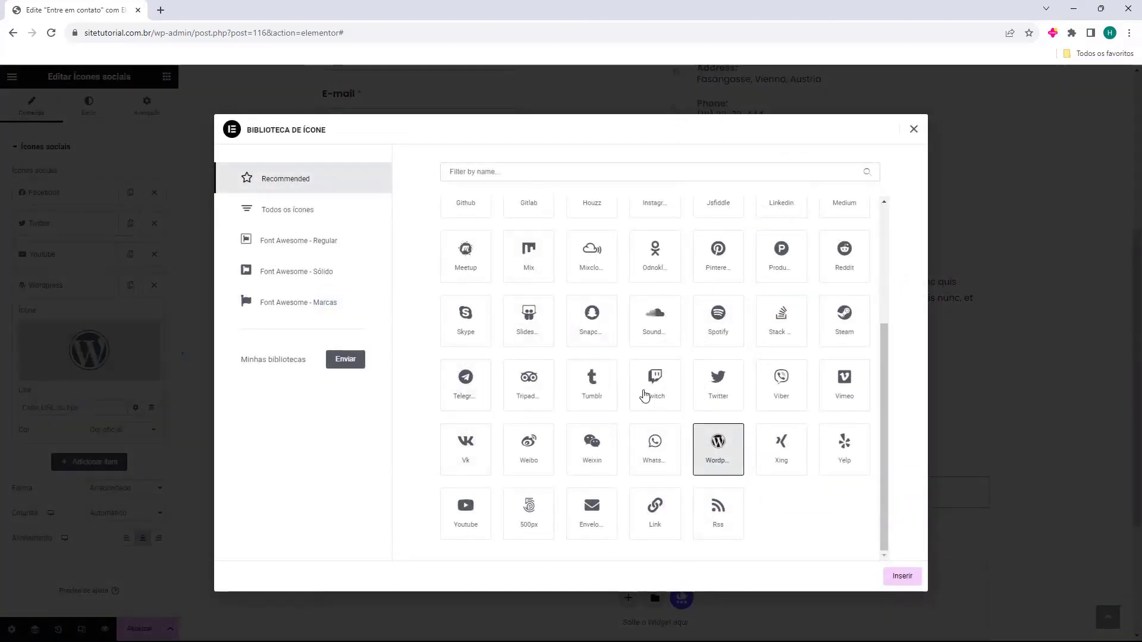
Swap the fourth social icon from WordPress to Instagram from the Recommended icons
scroll(577, 499, up, 3)
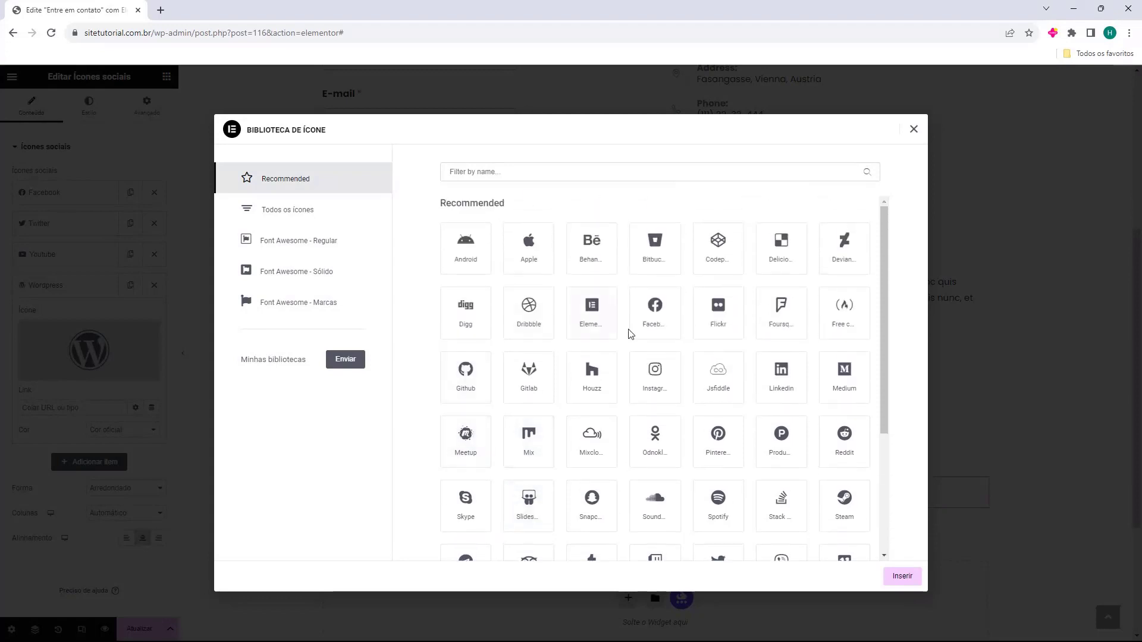
click(654, 370)
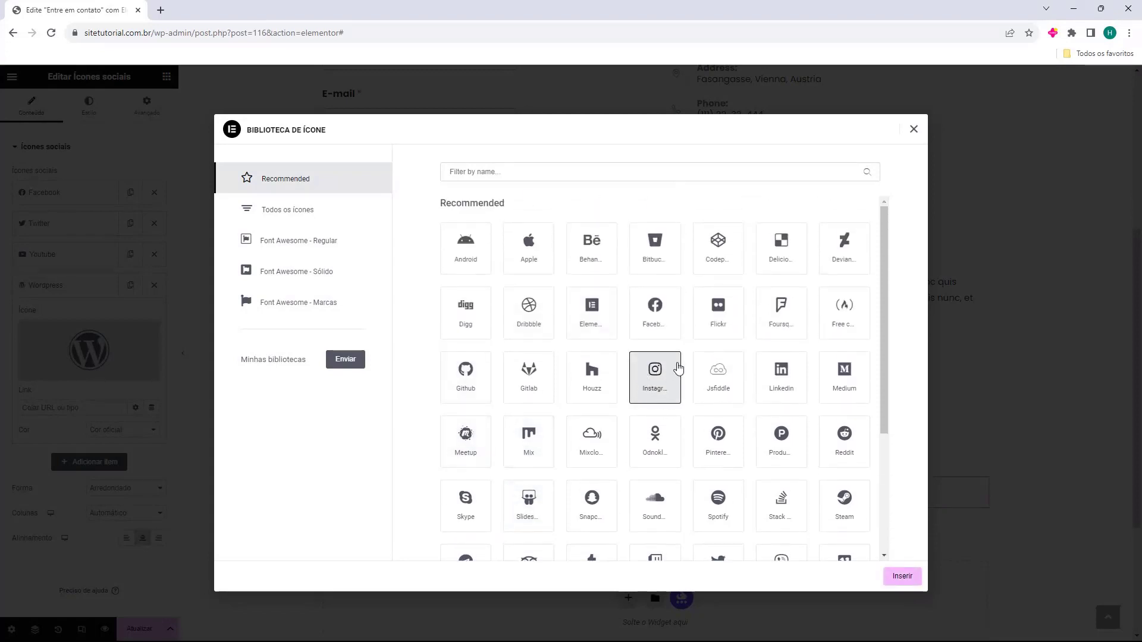
click(902, 577)
mouse_move(95, 360)
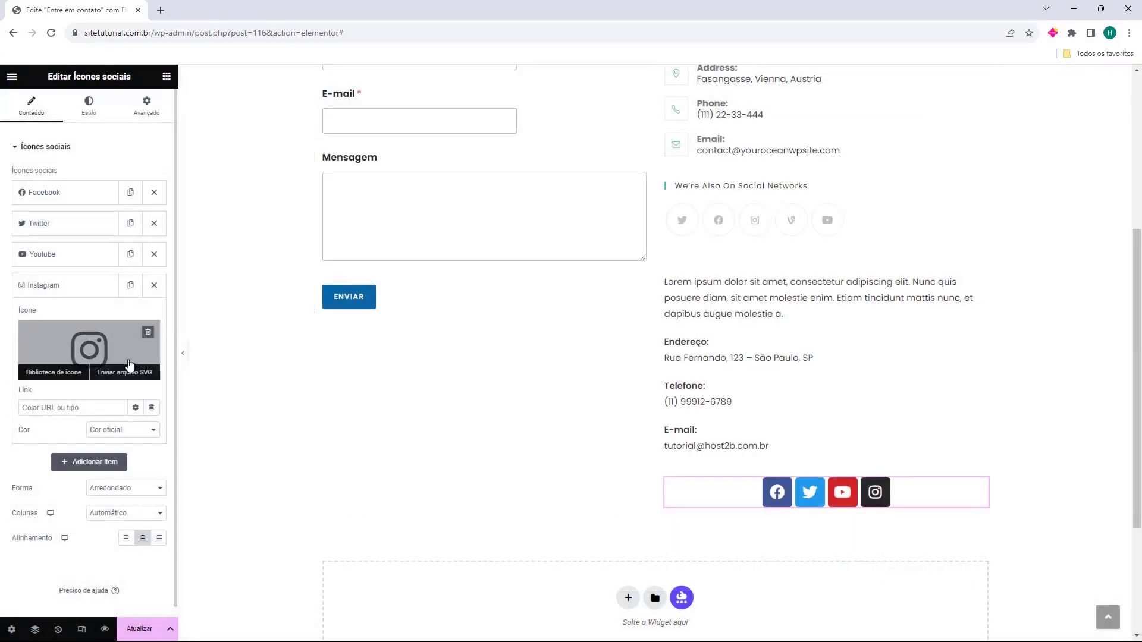
click(69, 193)
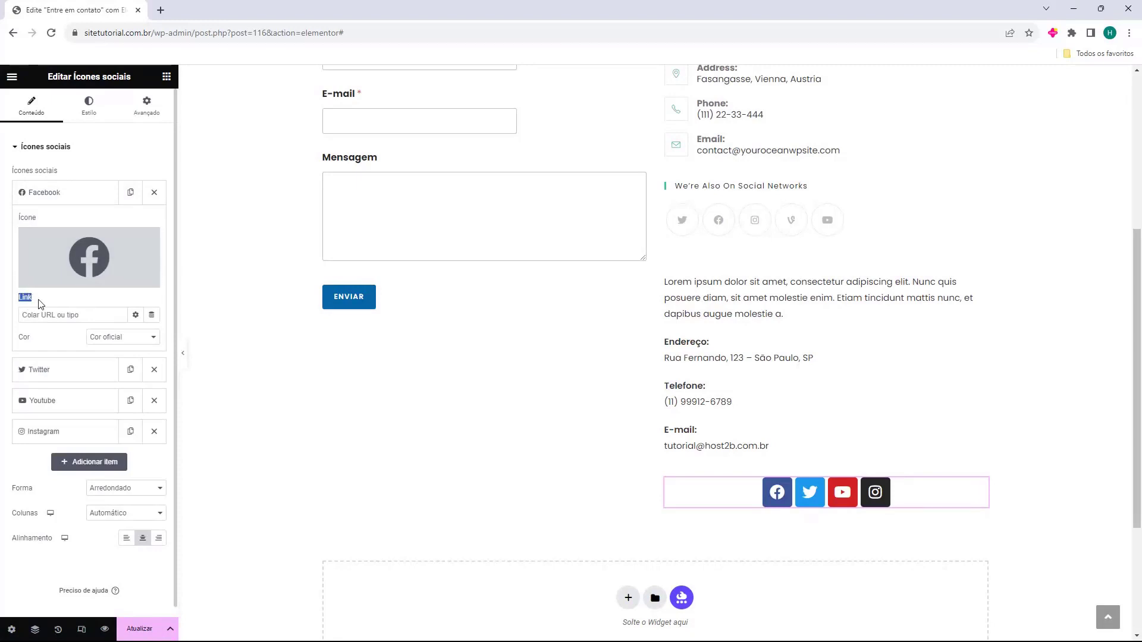
Give the Facebook and Twitter items custom colours, Facebook dark with a white secondary
click(21, 315)
click(104, 339)
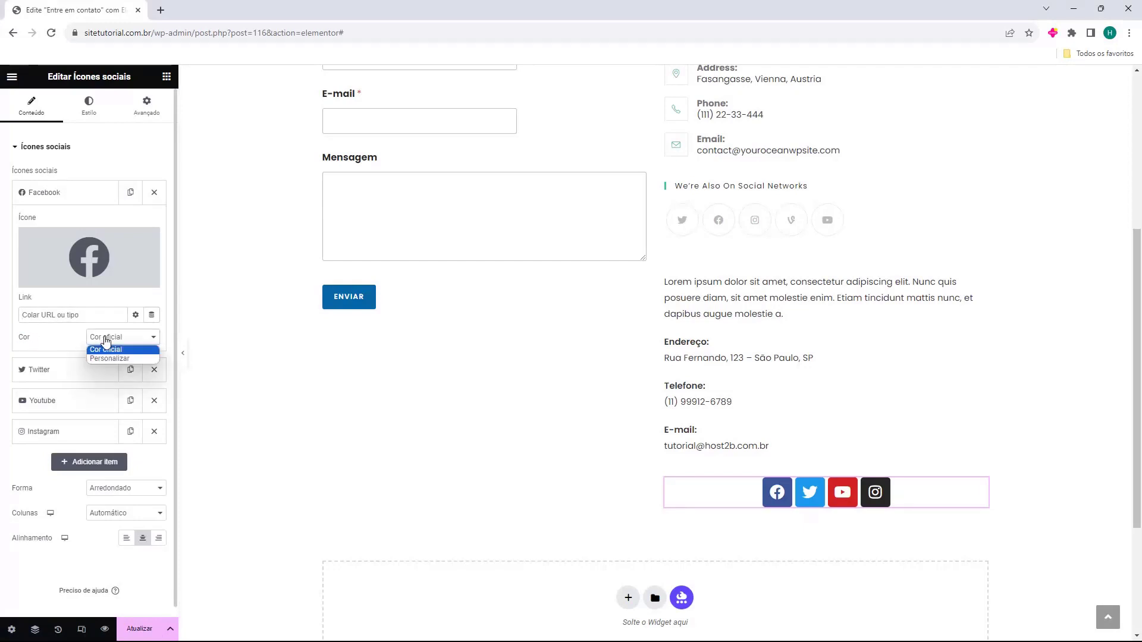
click(110, 358)
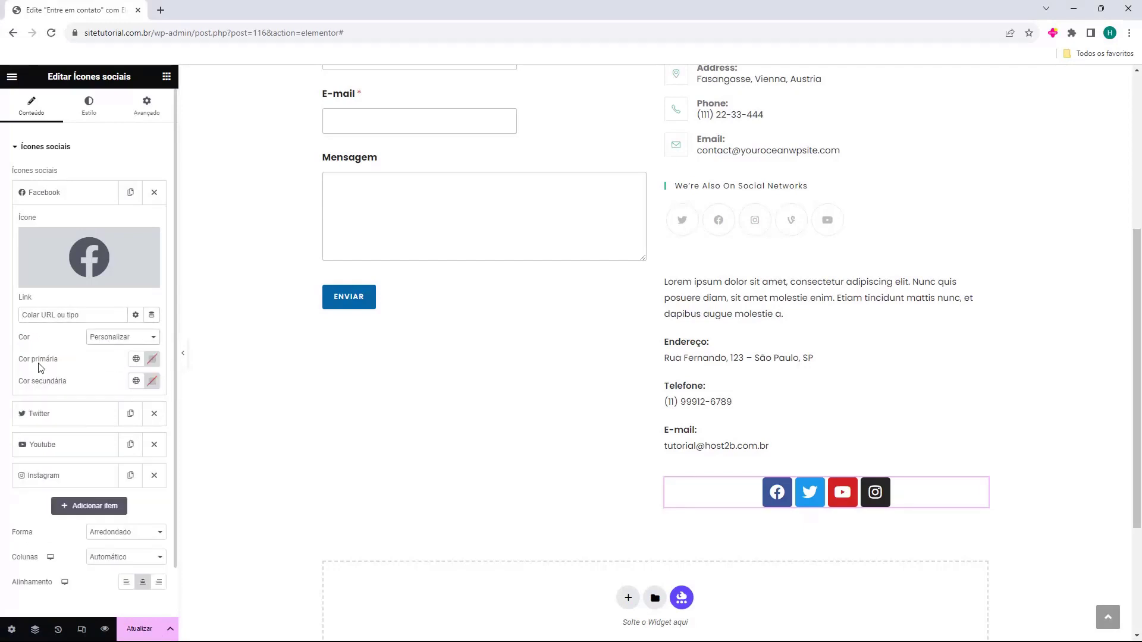
click(152, 359)
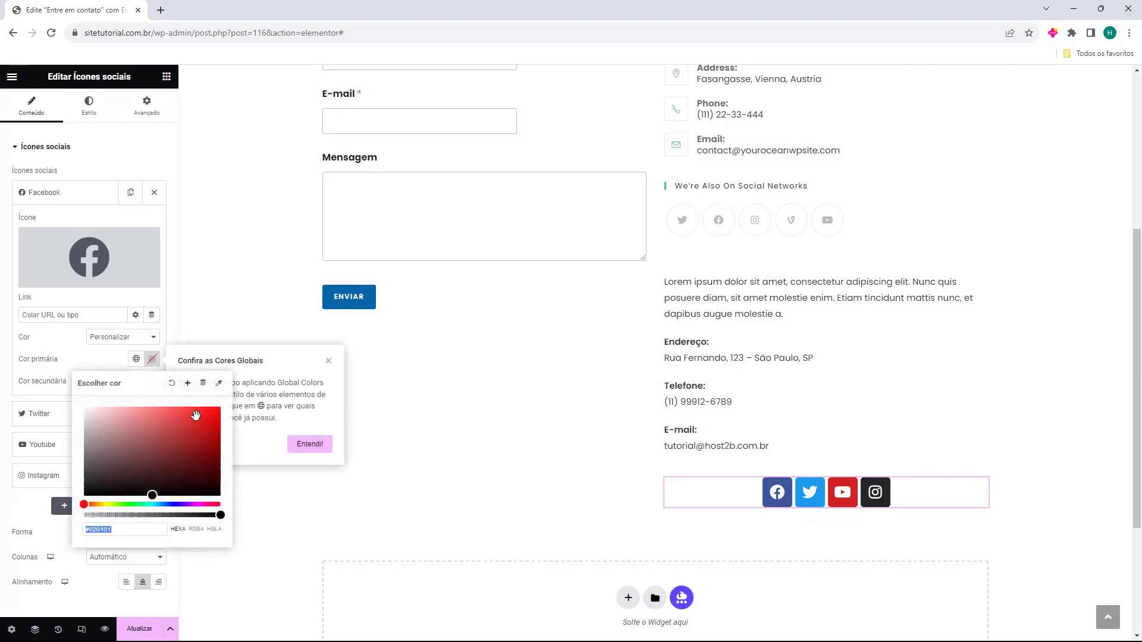
mouse_move(174, 435)
mouse_down()
mouse_move(217, 413)
mouse_move(152, 415)
mouse_move(152, 479)
mouse_move(209, 421)
mouse_move(152, 440)
mouse_up()
drag(219, 458, 220, 496)
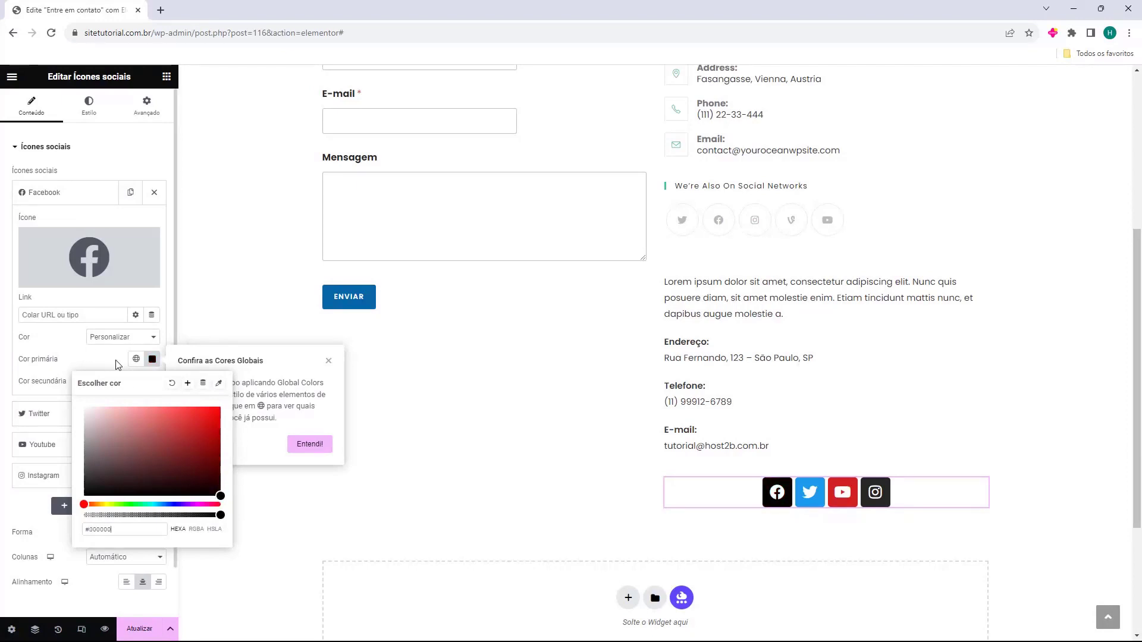
click(52, 385)
click(152, 381)
mouse_move(161, 459)
mouse_down()
mouse_move(113, 451)
mouse_move(209, 434)
mouse_move(185, 418)
mouse_move(85, 432)
mouse_up()
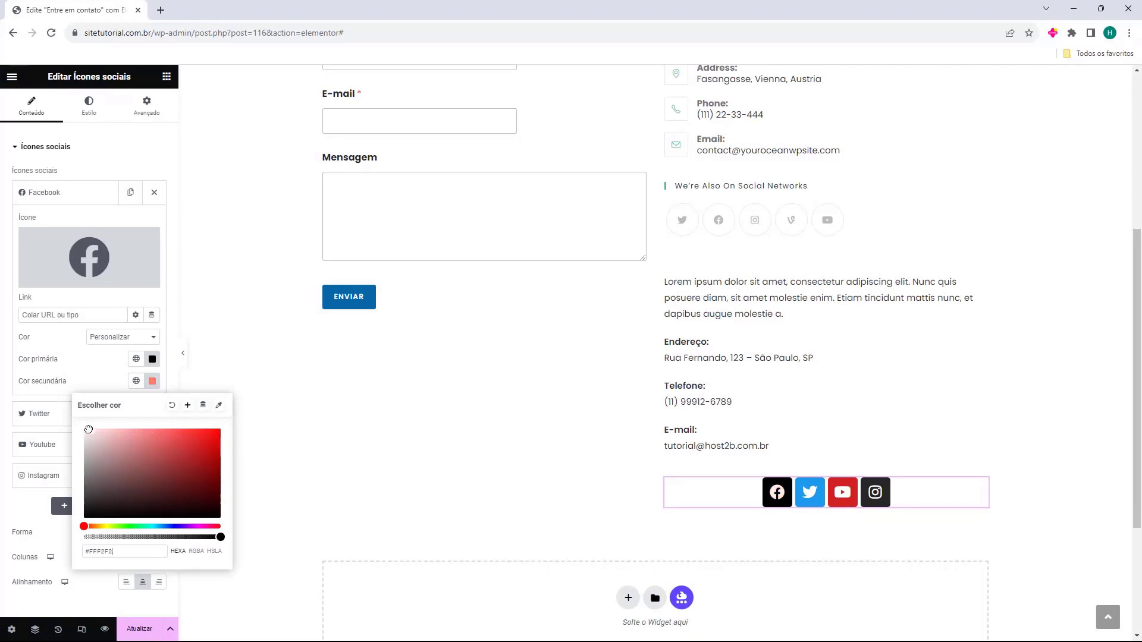
click(84, 382)
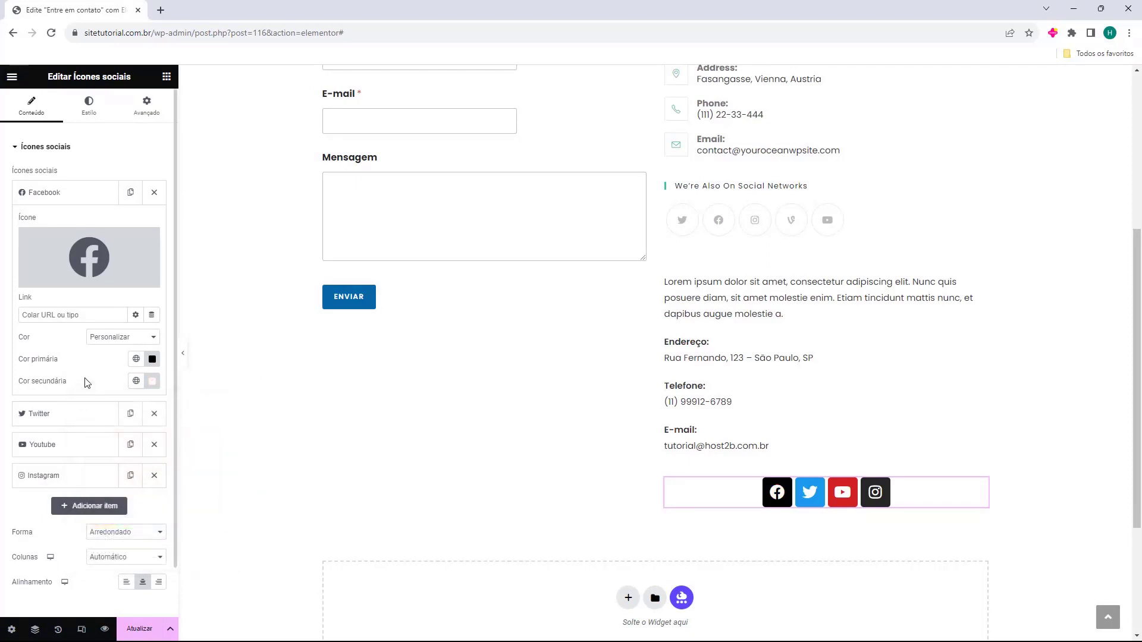
click(30, 413)
click(105, 369)
click(109, 390)
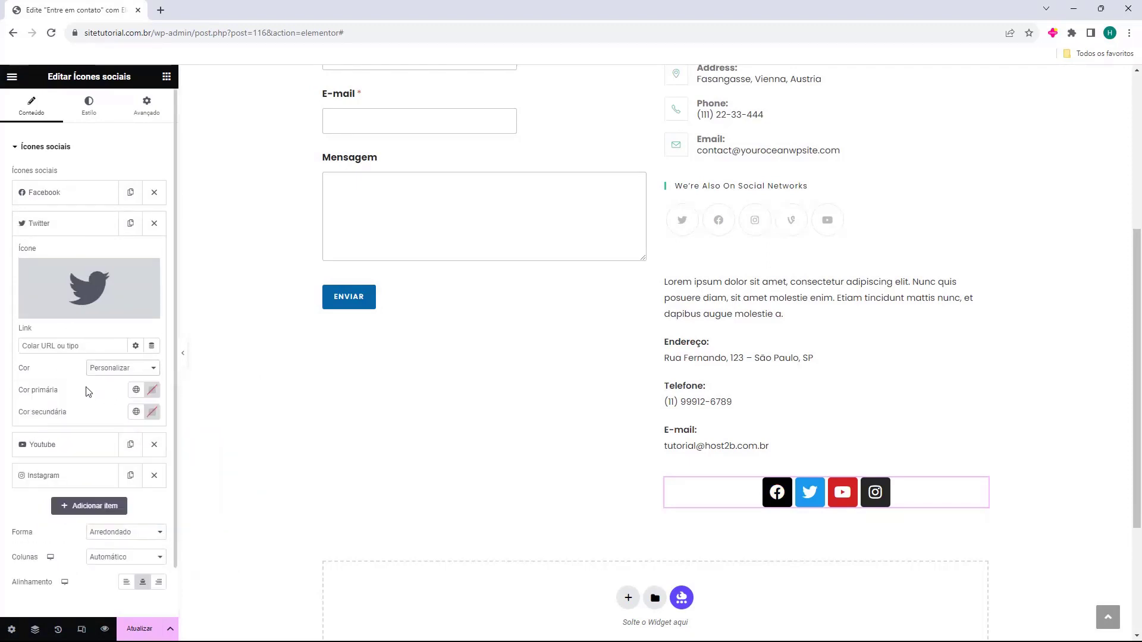
click(72, 224)
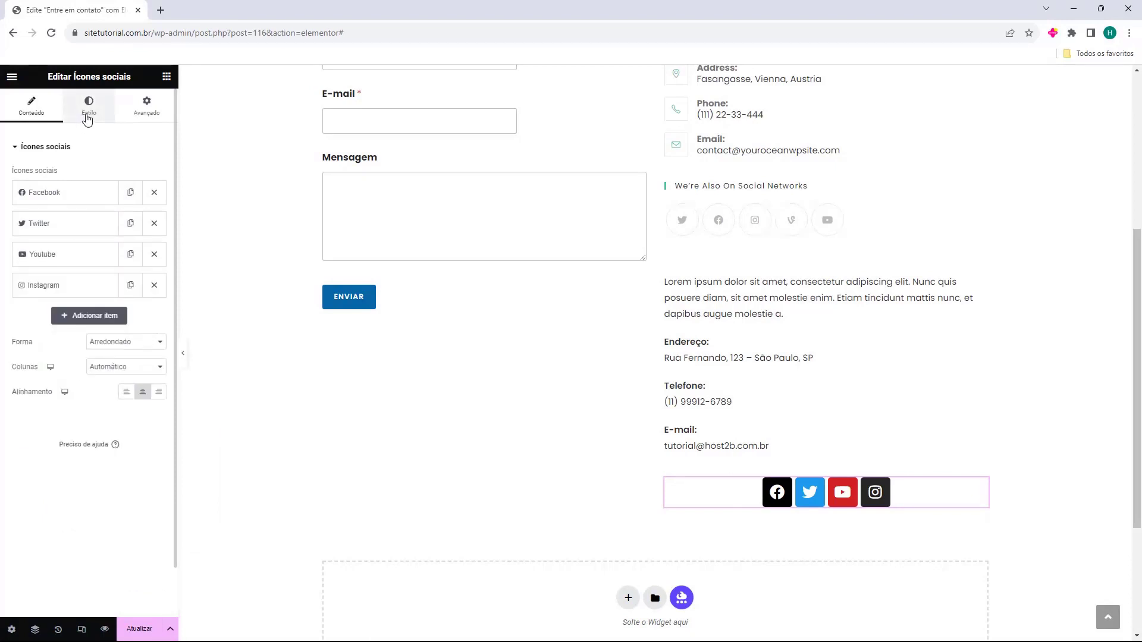
On the Estilo tab, set all icons to Personalizar colours: black primary, white secondary
click(89, 106)
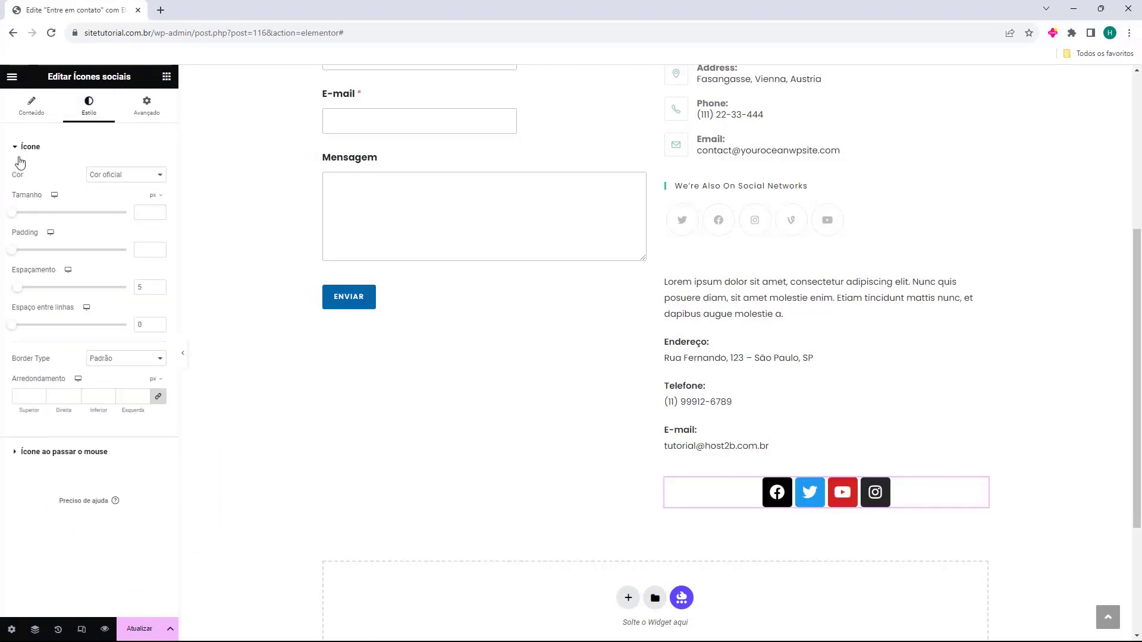
click(116, 177)
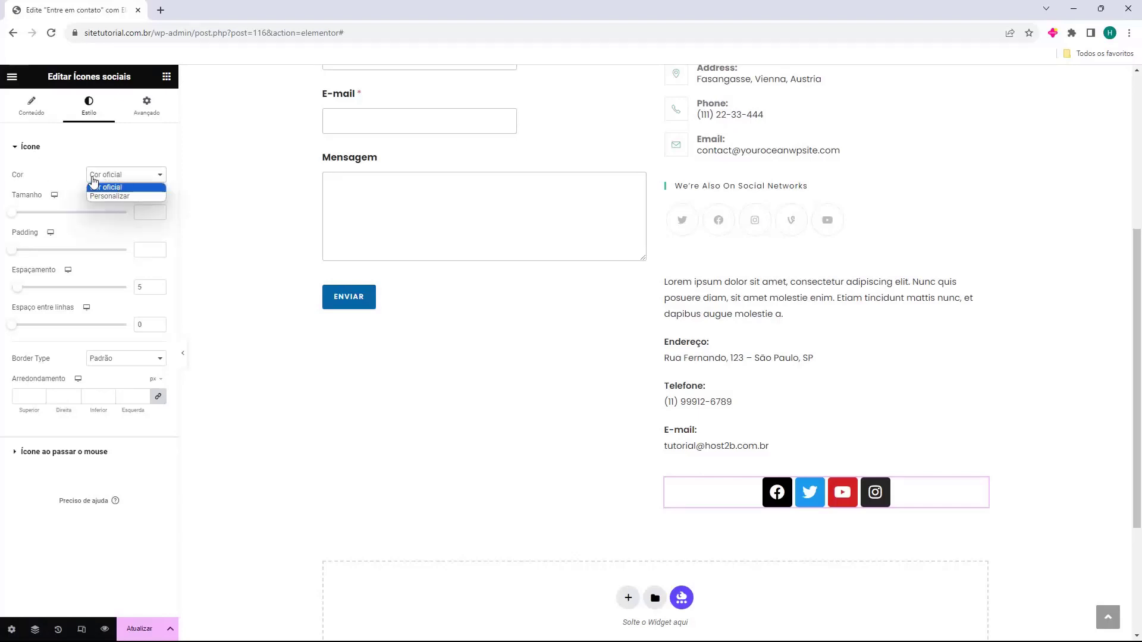
click(110, 196)
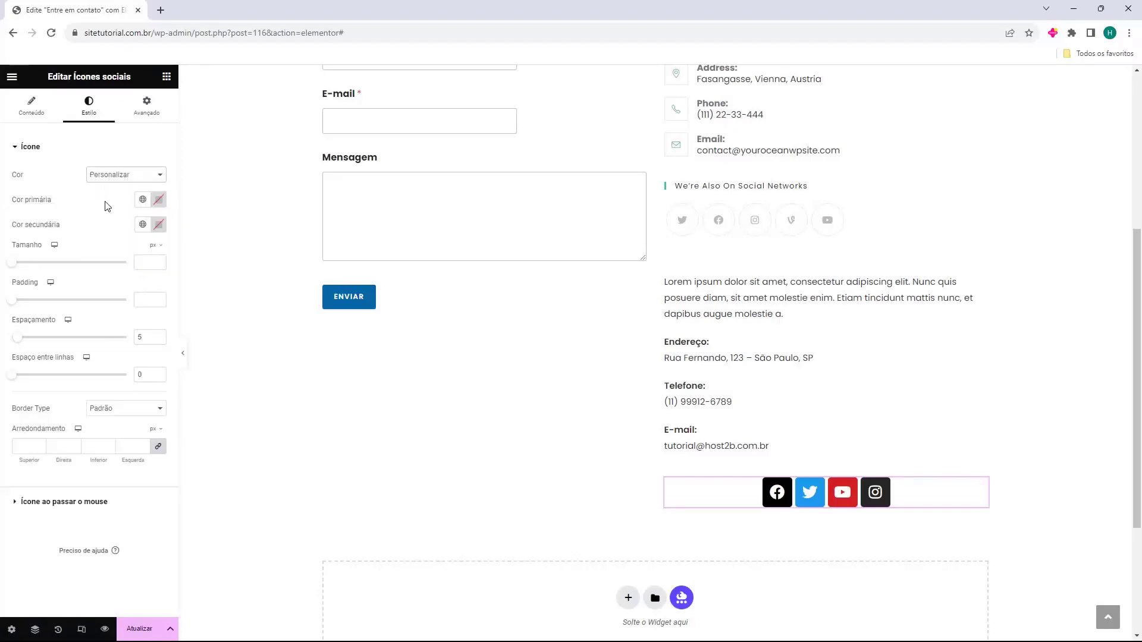
click(158, 199)
drag(149, 280, 64, 348)
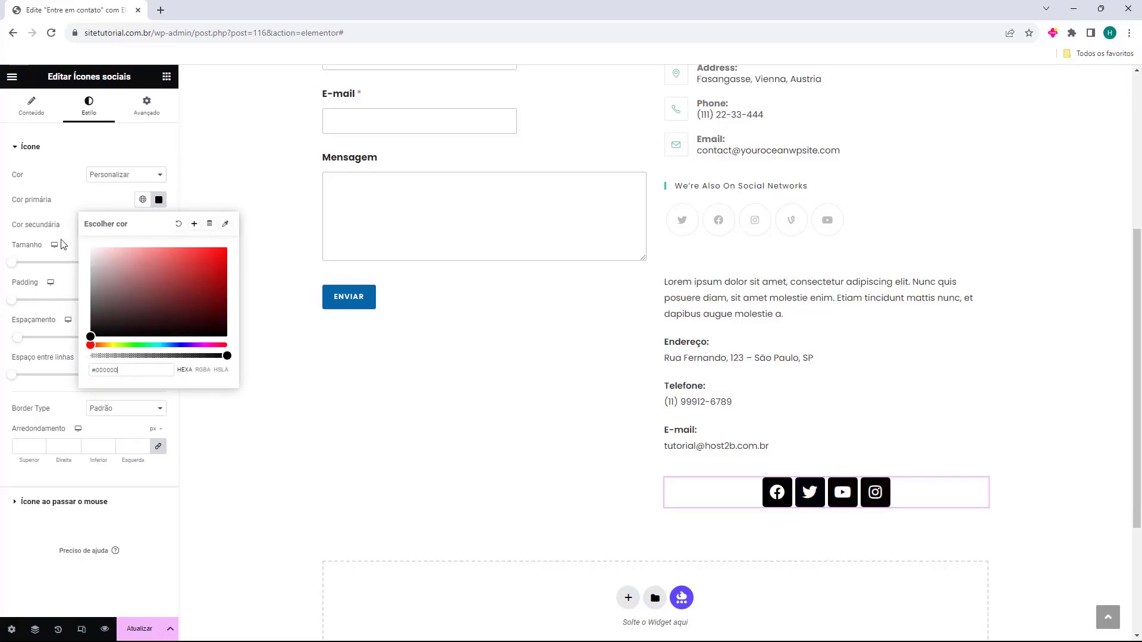
click(21, 219)
click(158, 224)
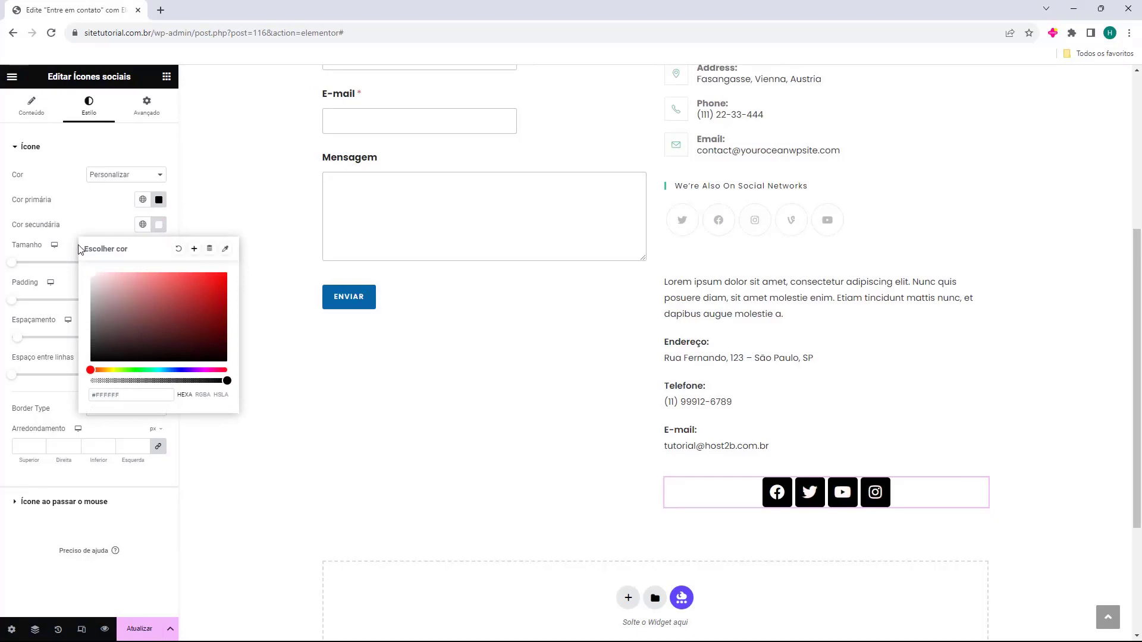
click(79, 214)
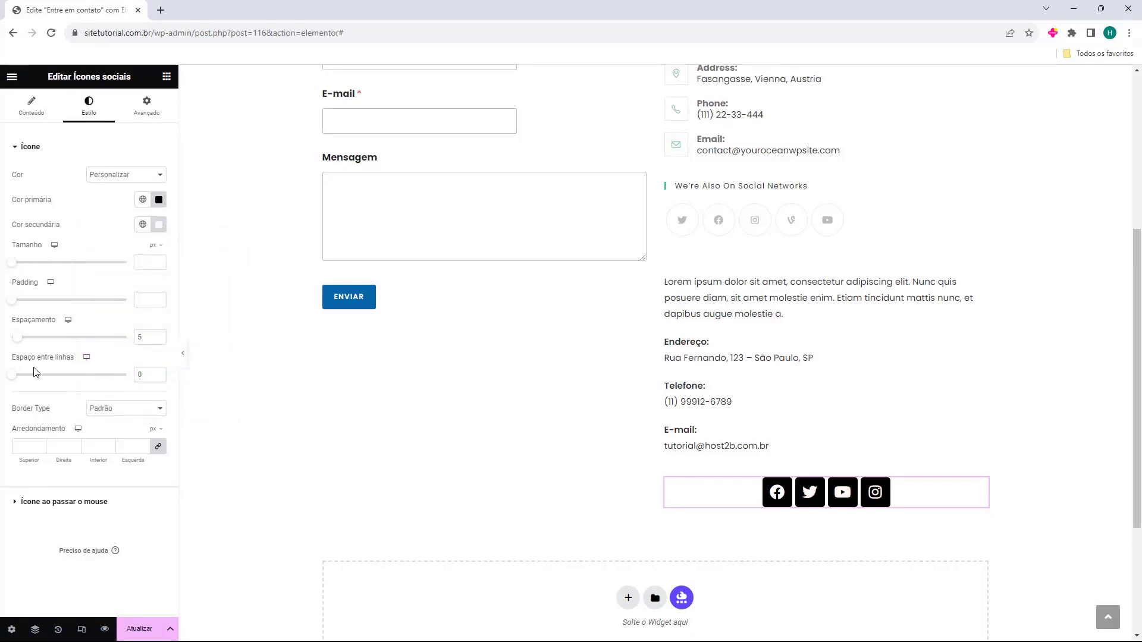
click(33, 109)
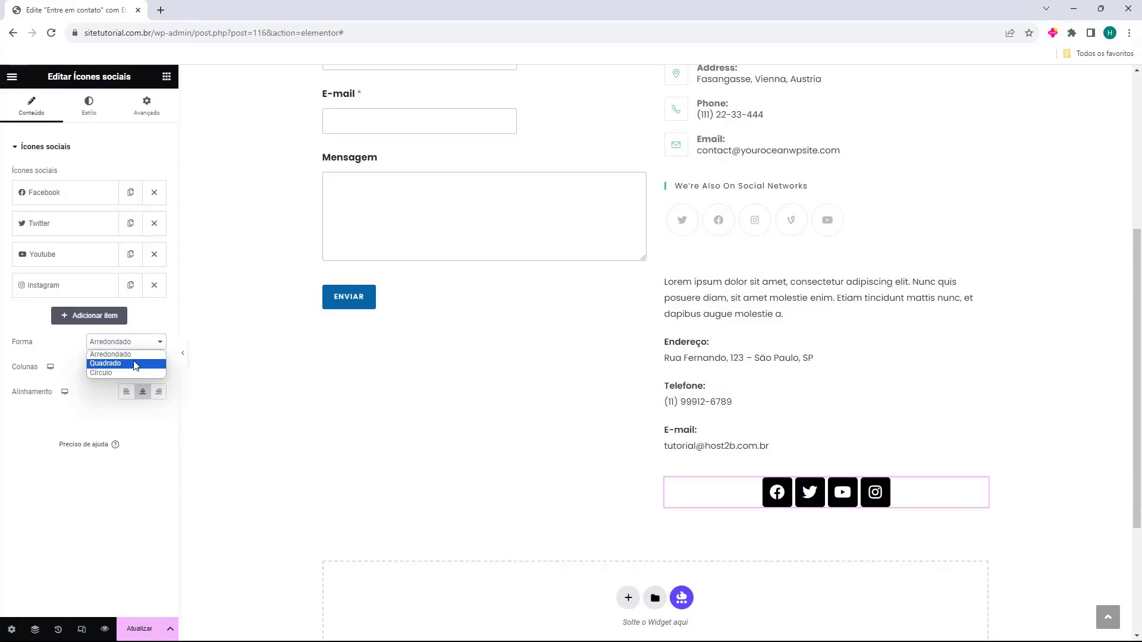
Set the icon shape to Círculo, keep Colunas on Automático, and align the icons left
click(136, 364)
click(137, 343)
click(117, 372)
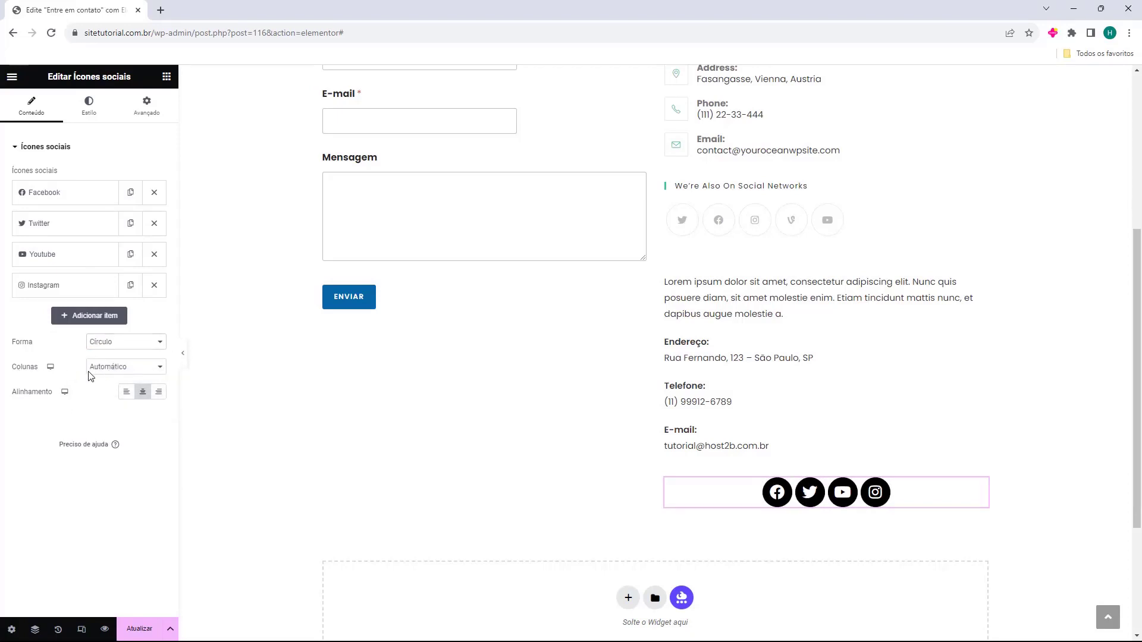
click(119, 367)
click(118, 388)
click(117, 368)
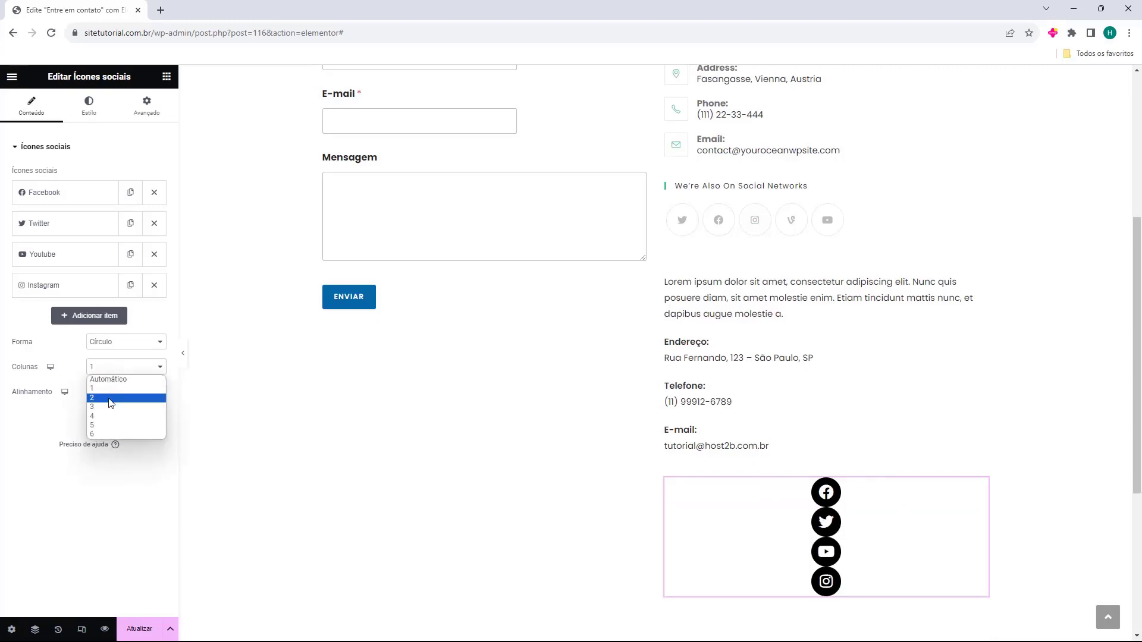
click(113, 399)
click(118, 368)
click(113, 379)
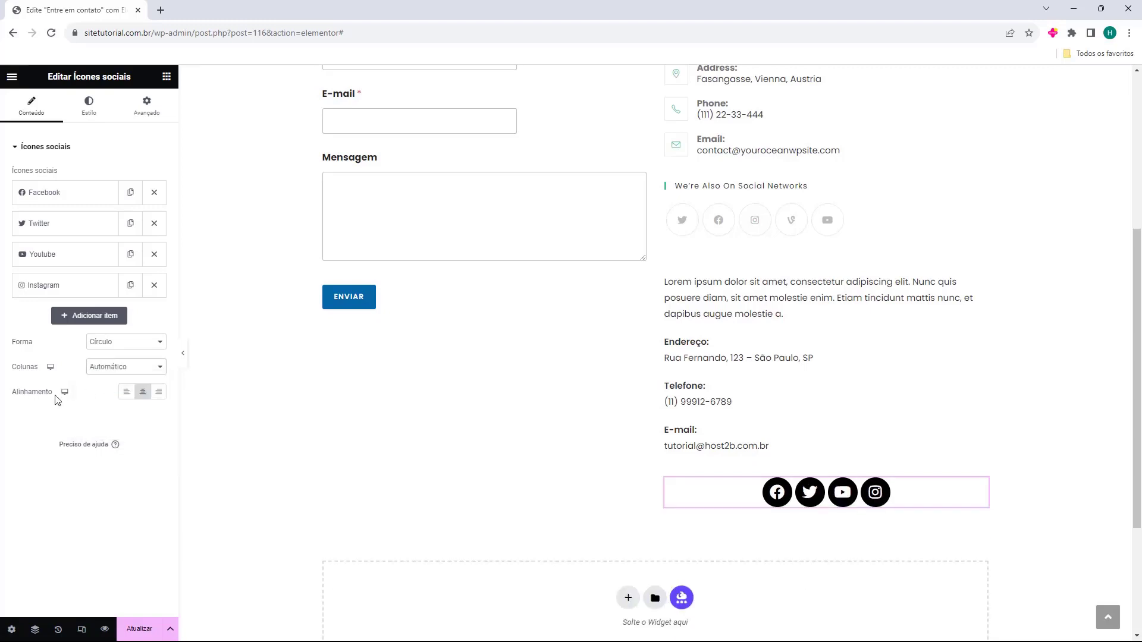
click(126, 392)
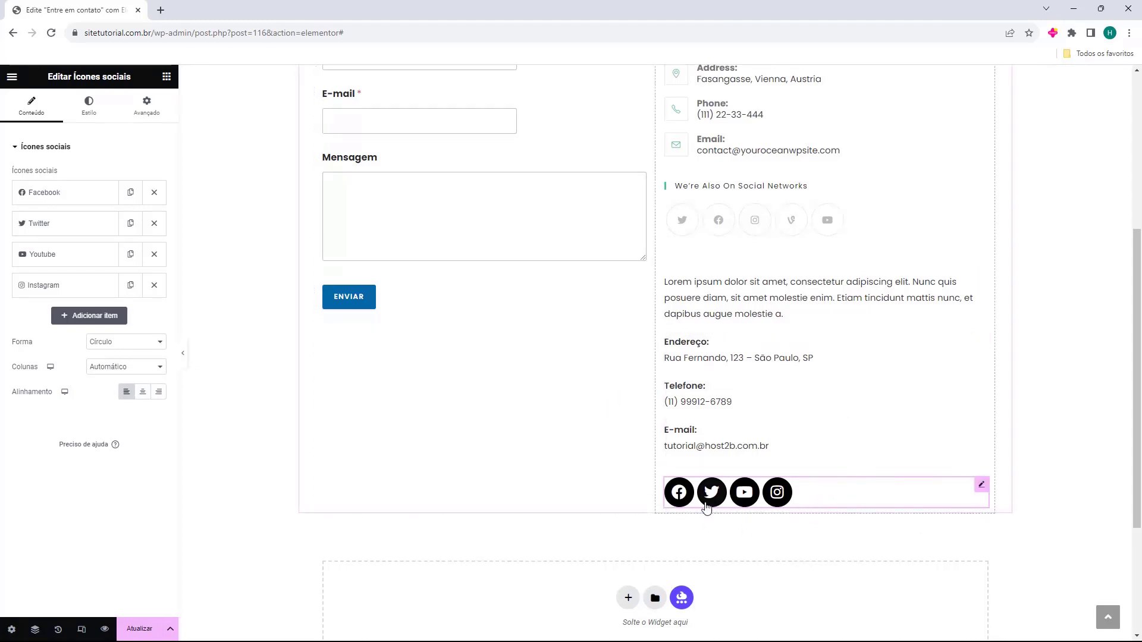
scroll(711, 493, up, 4)
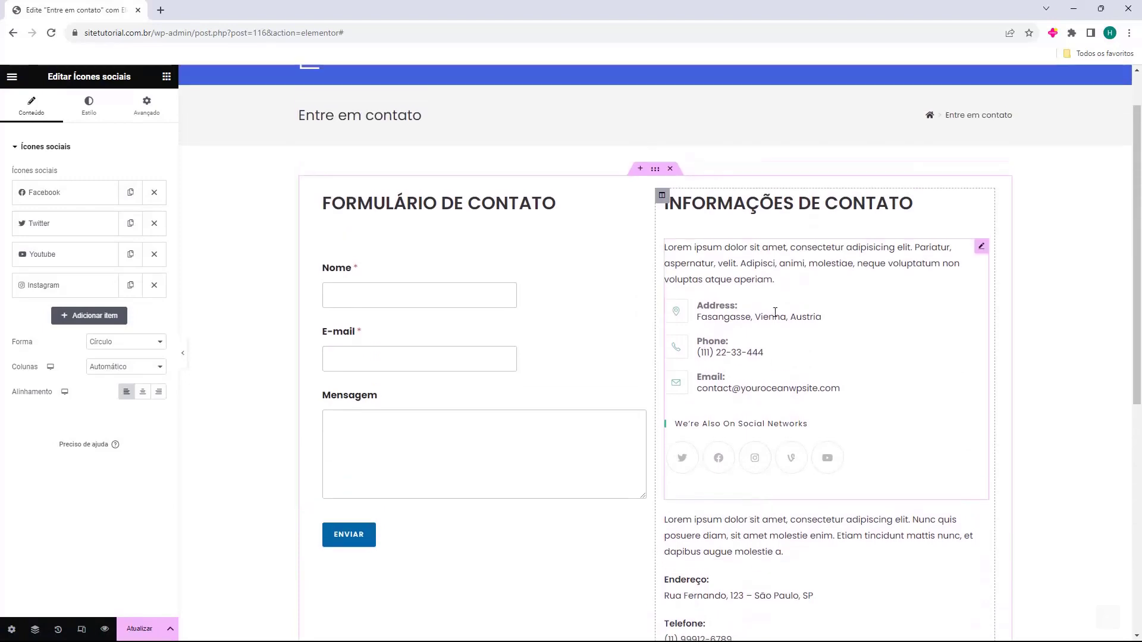
Delete the placeholder Barra lateral widget and save the page with Atualizar
click(776, 312)
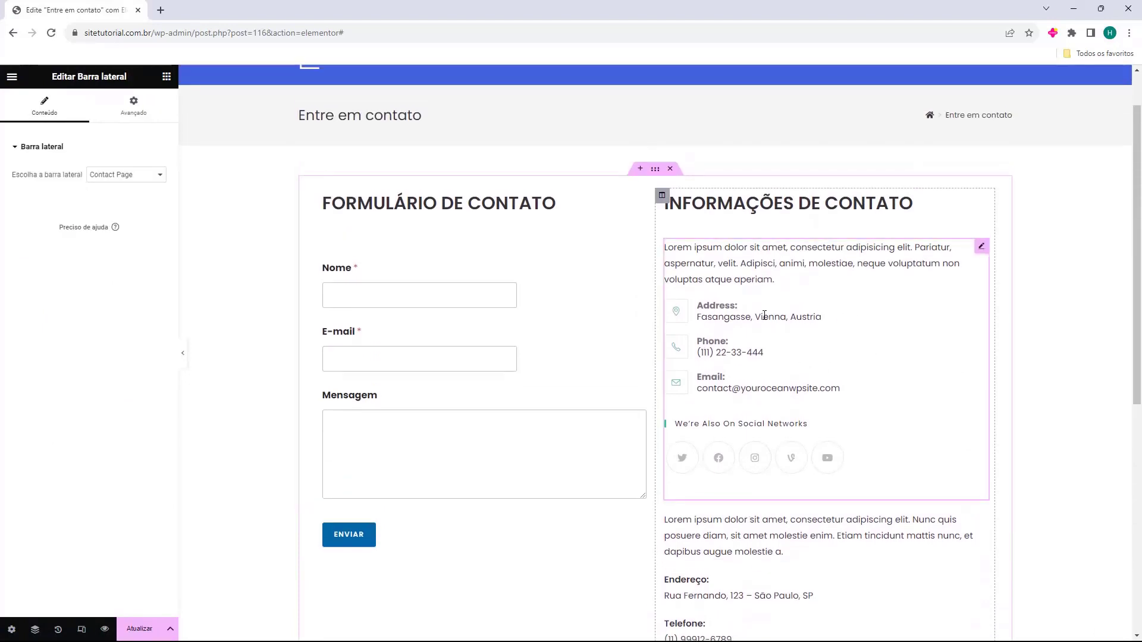
key(Delete)
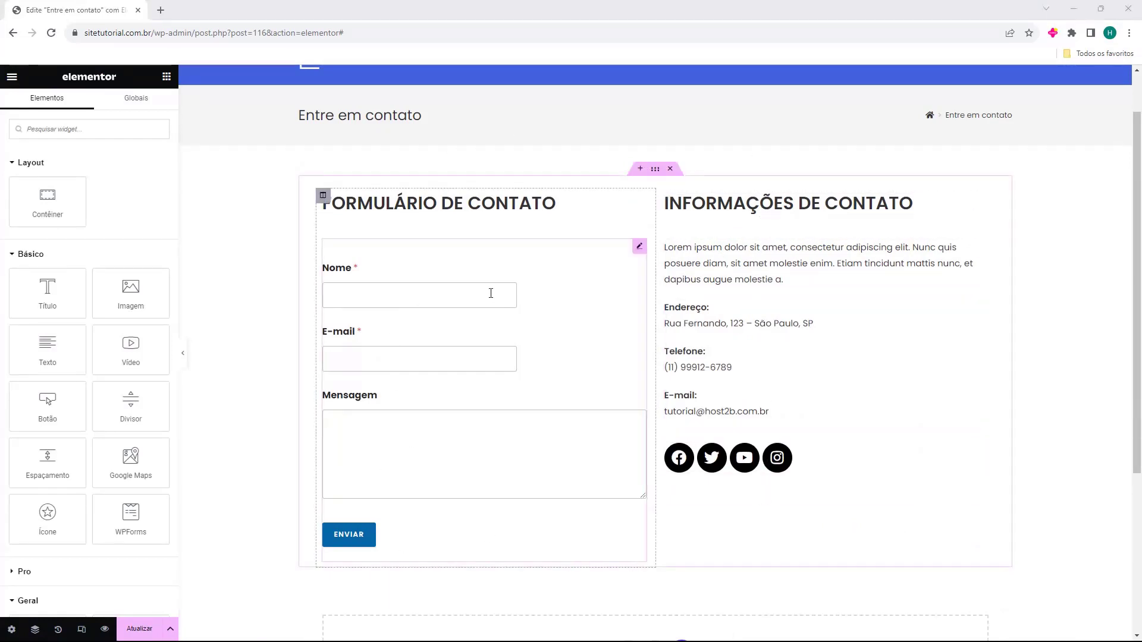
scroll(708, 488, down, 4)
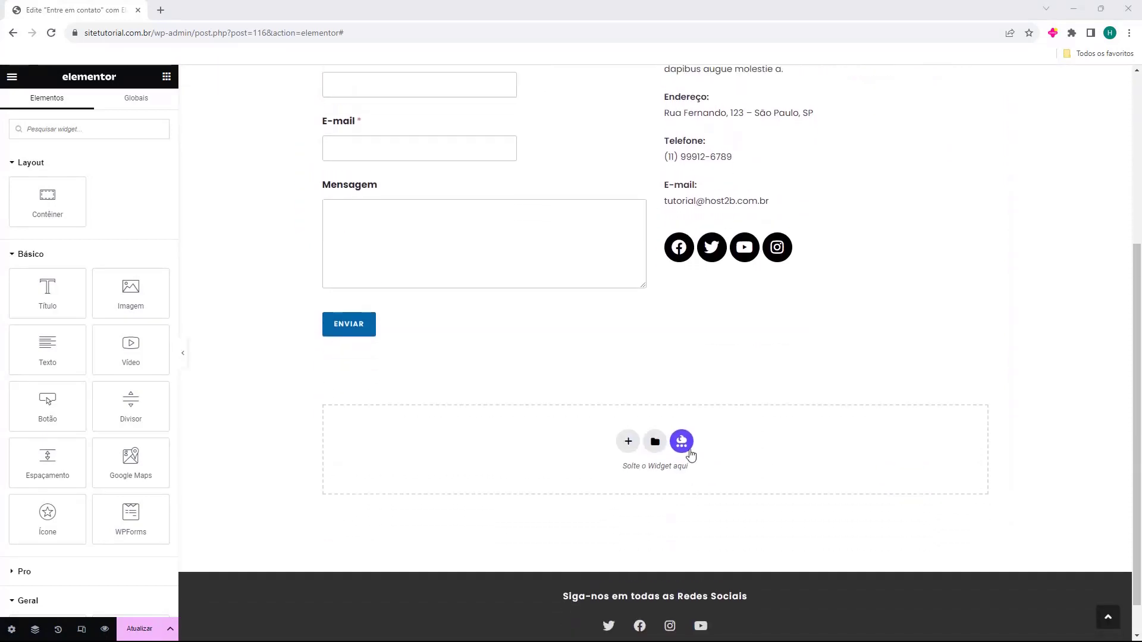
scroll(693, 461, up, 5)
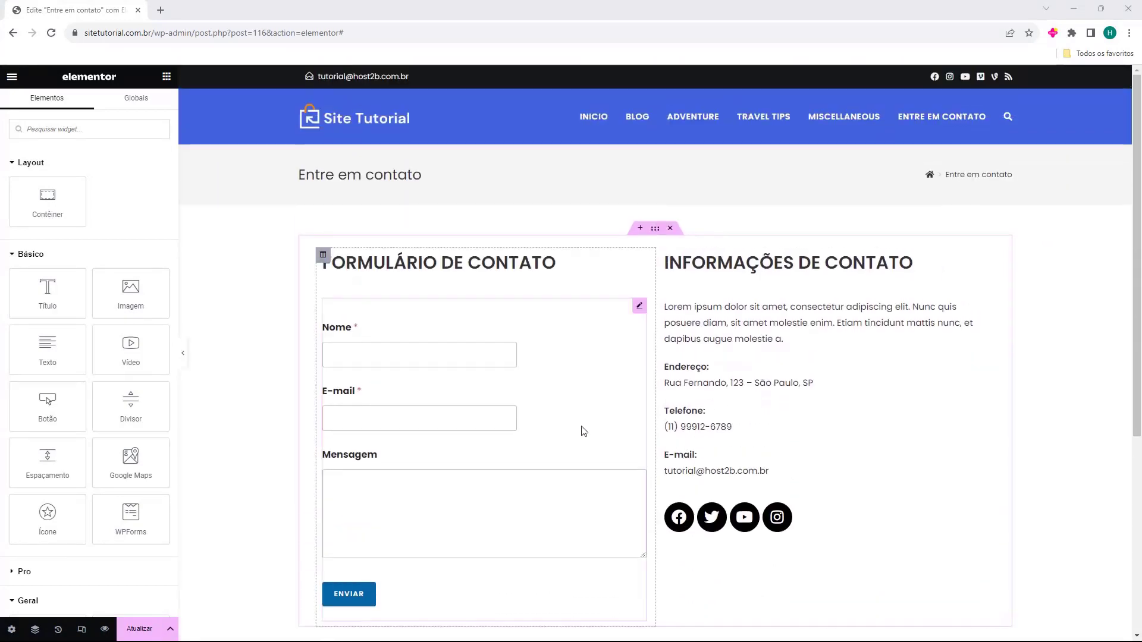
click(137, 631)
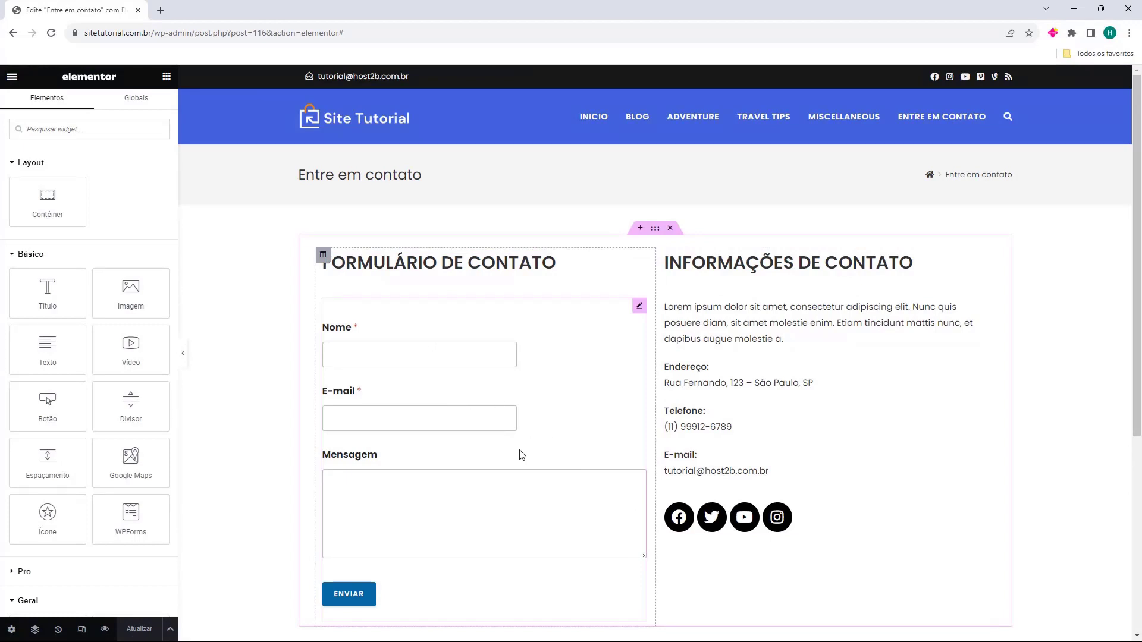
Set the 'Sair para' destination to Painel WP and exit to the WordPress dashboard
click(11, 77)
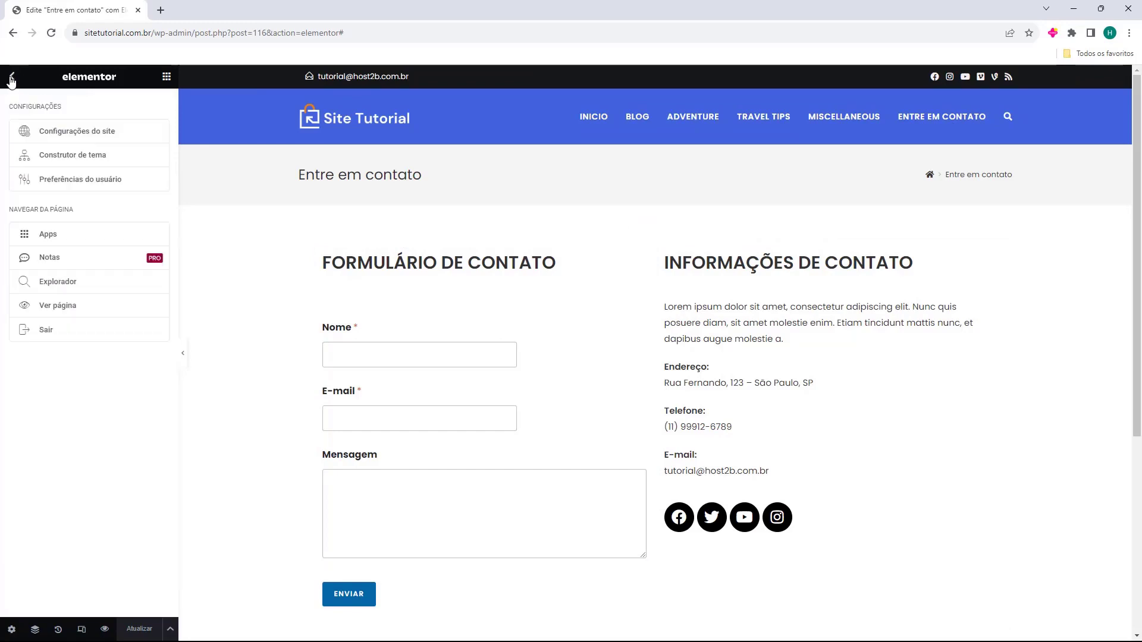
click(47, 336)
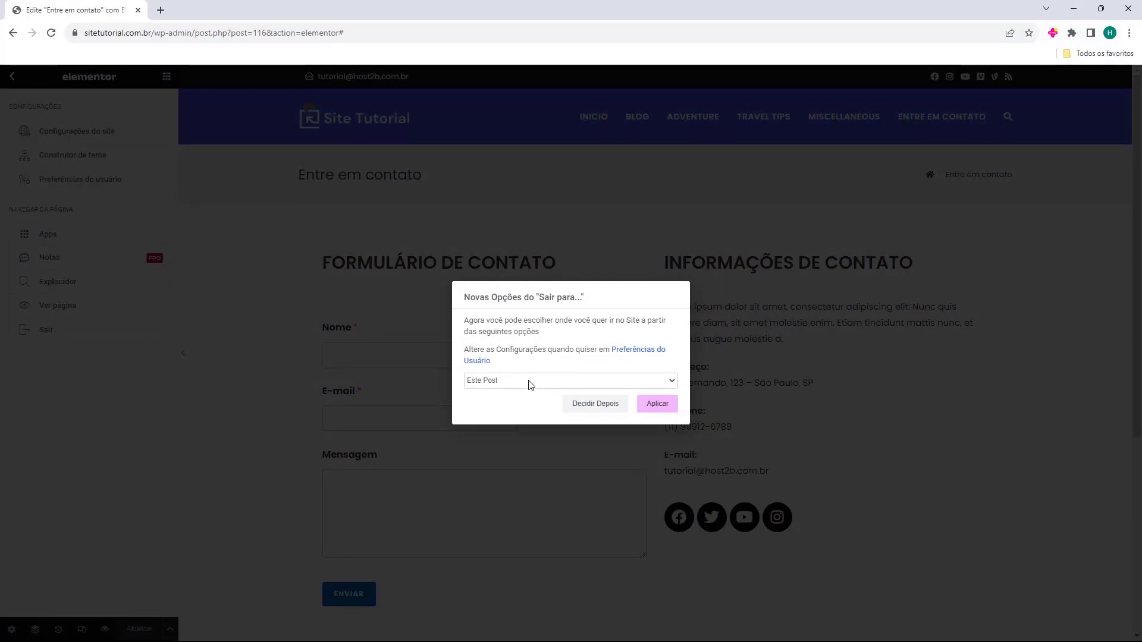
click(476, 386)
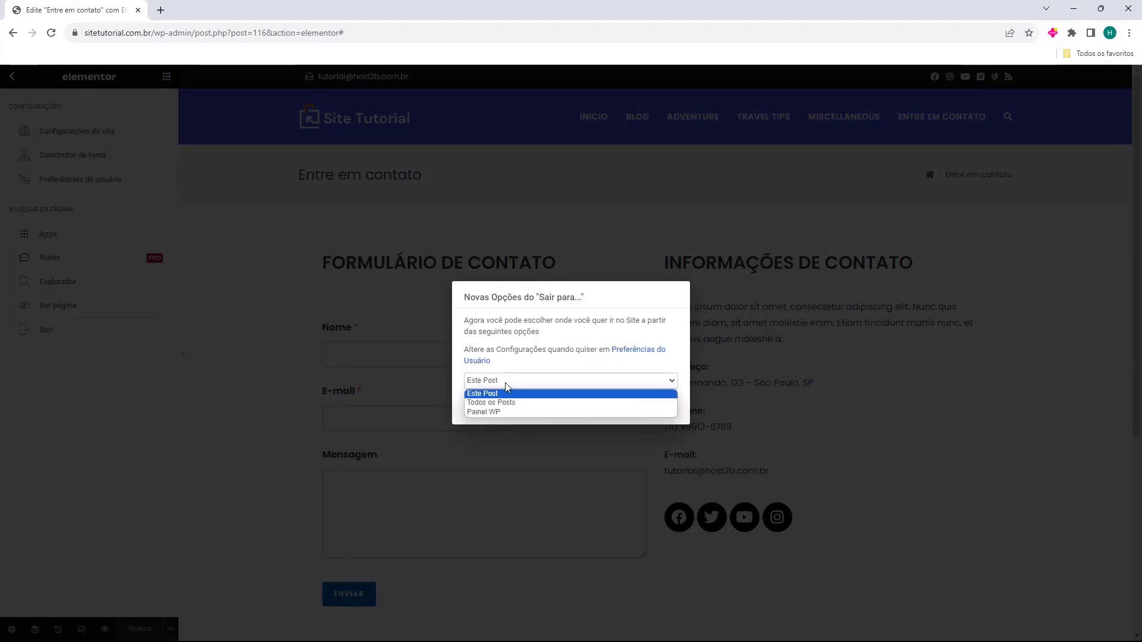
click(487, 413)
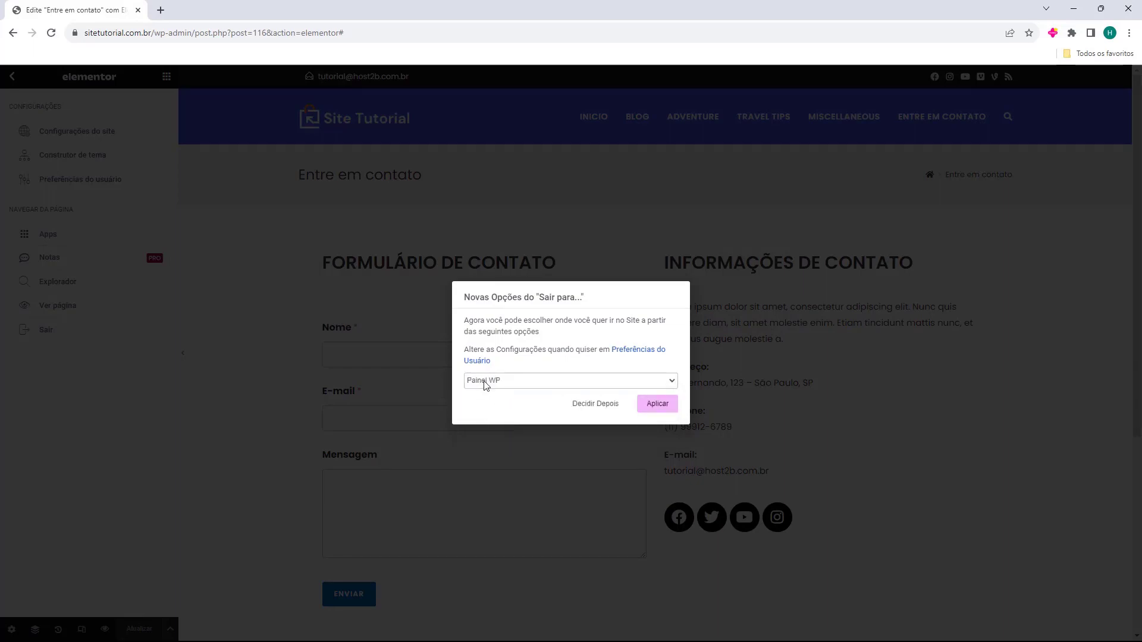
click(656, 407)
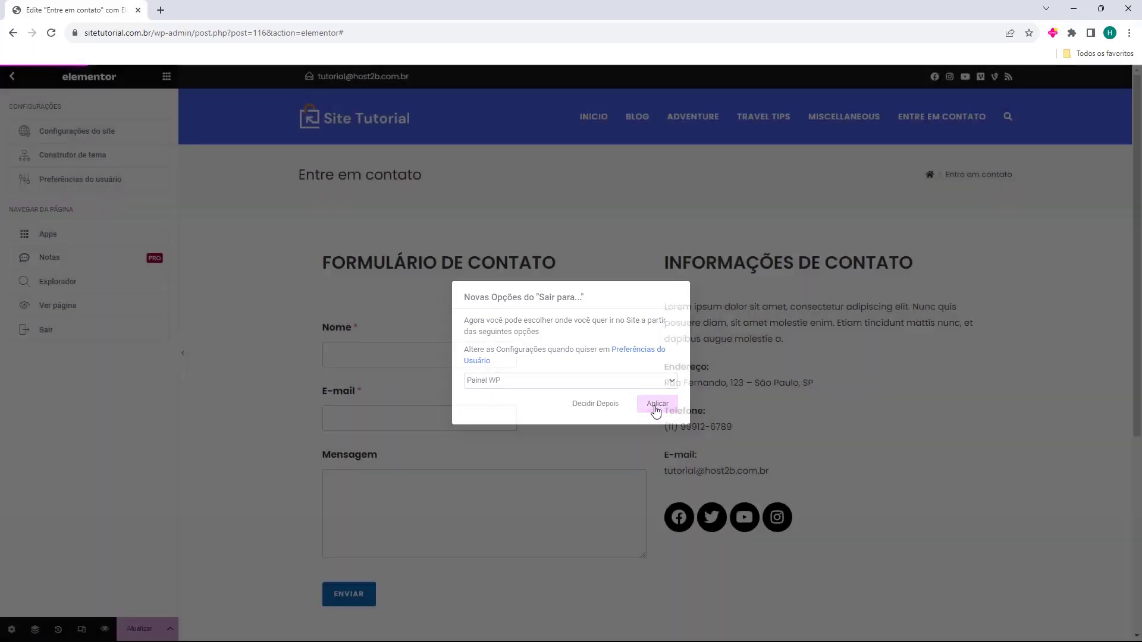
click(618, 101)
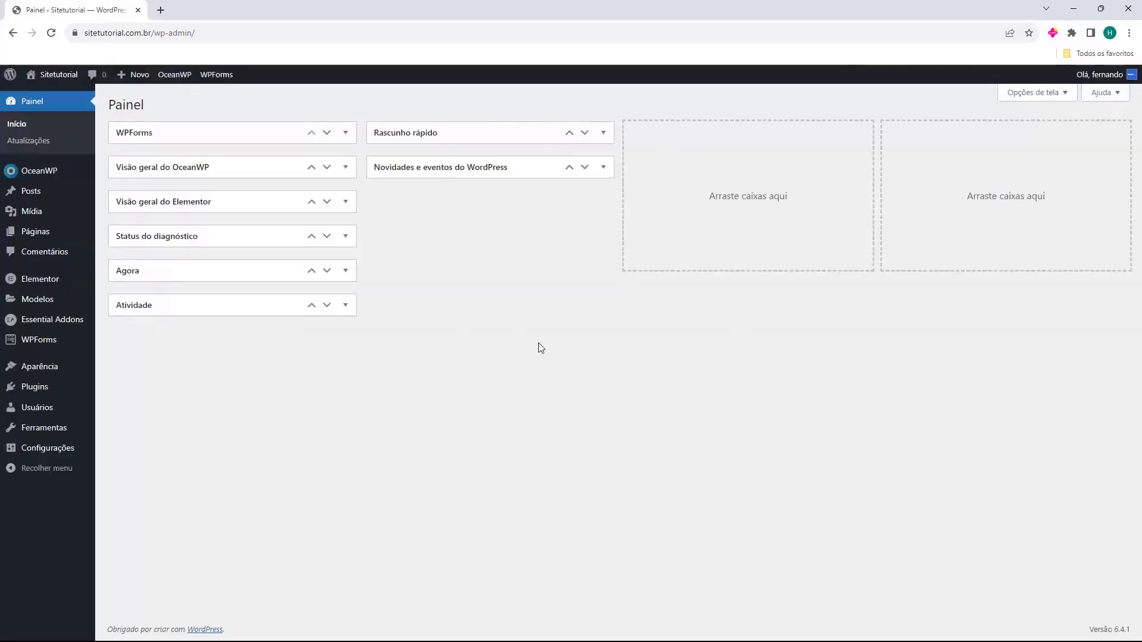
Open the live site in a new tab and view the Entre em contato and Início pages
middle_click(51, 96)
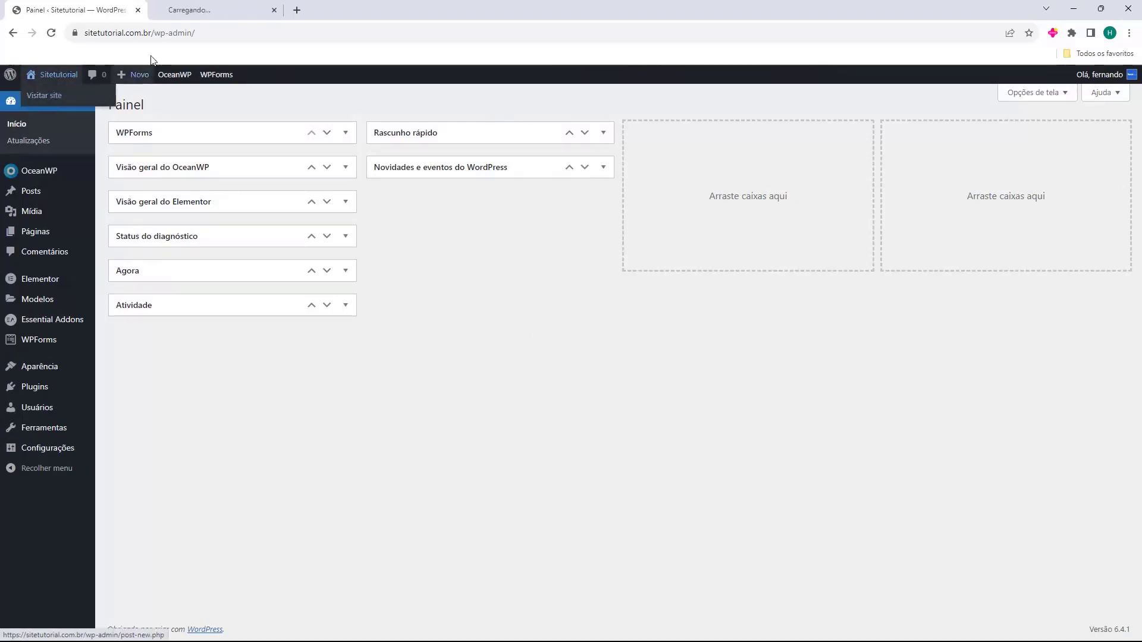
key(ctrl+Tab)
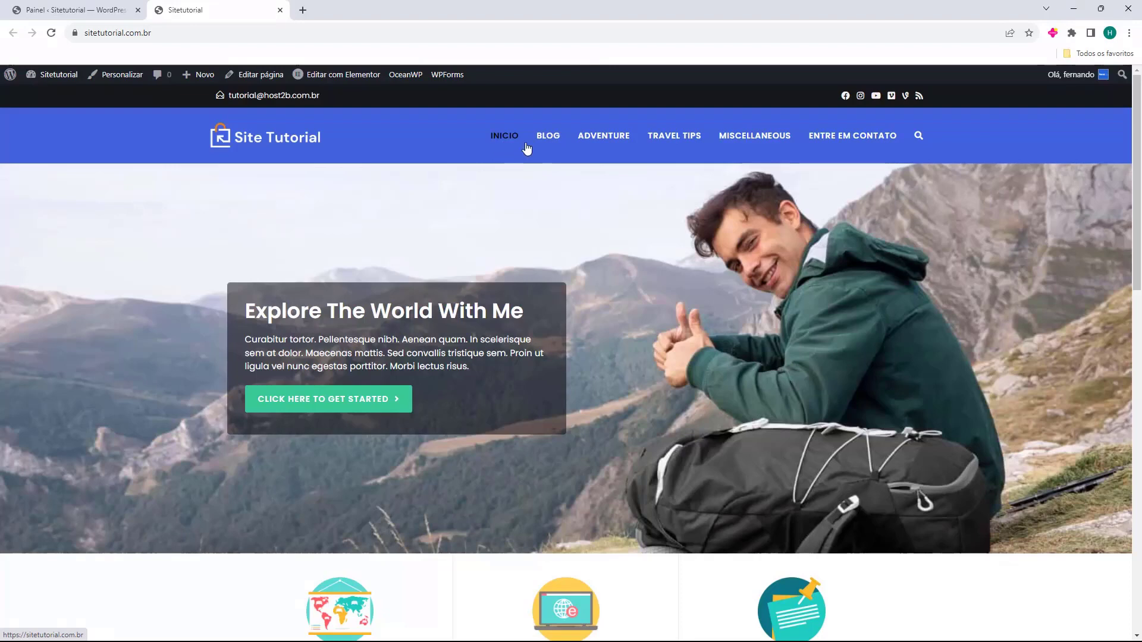
click(855, 147)
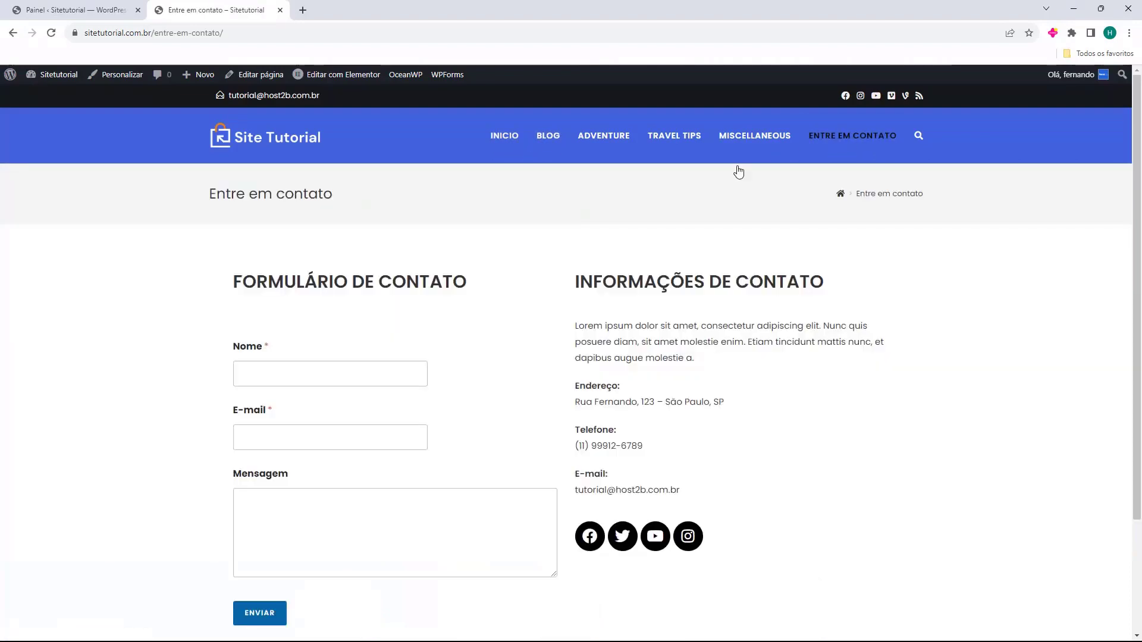
scroll(439, 268, down, 2)
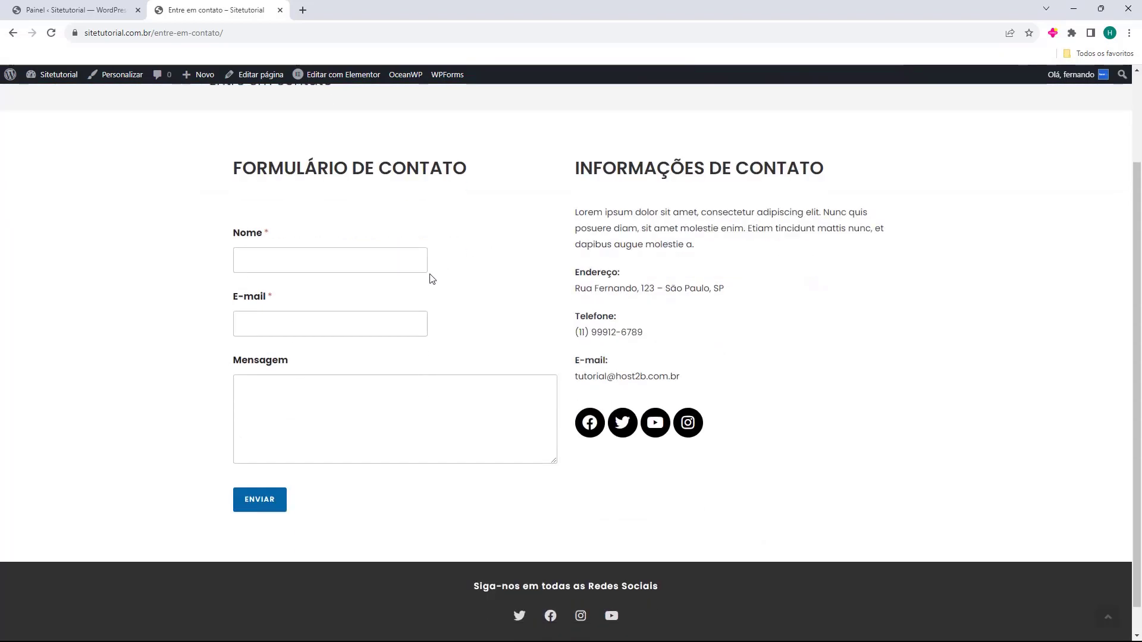
scroll(769, 344, up, 2)
click(503, 135)
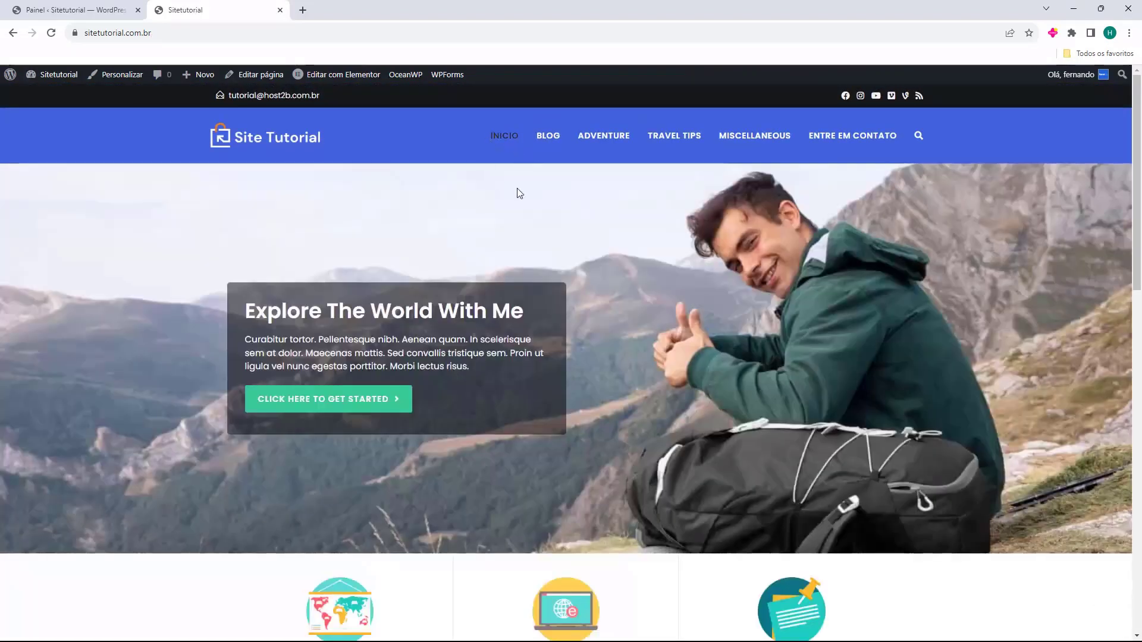
Go back to the WordPress admin and open the Início page in Elementor
click(95, 11)
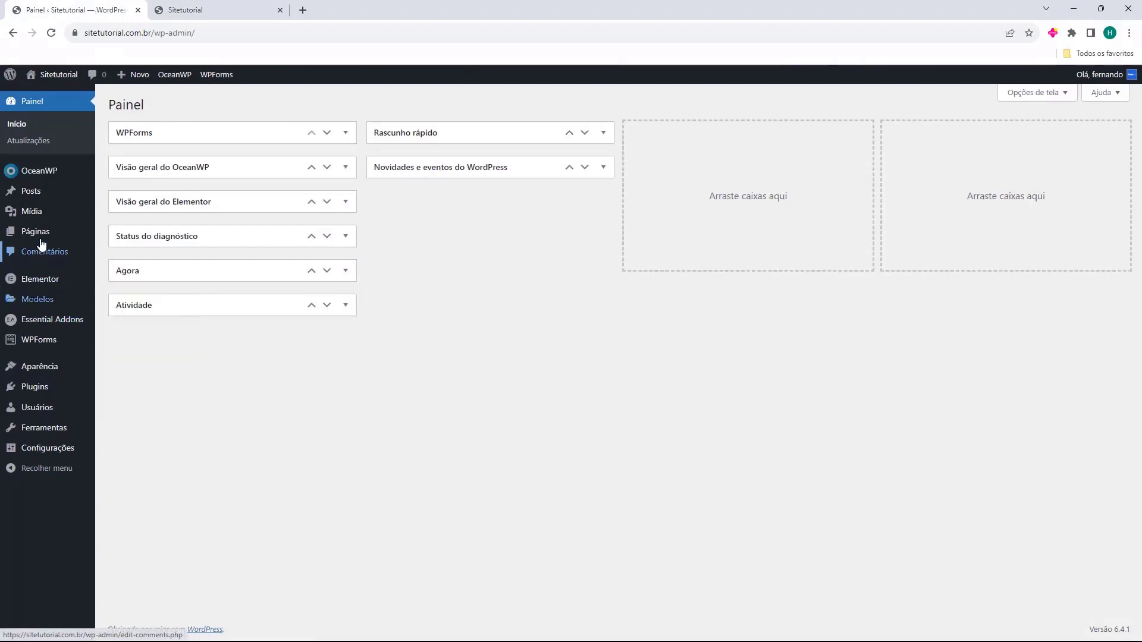
mouse_move(26, 238)
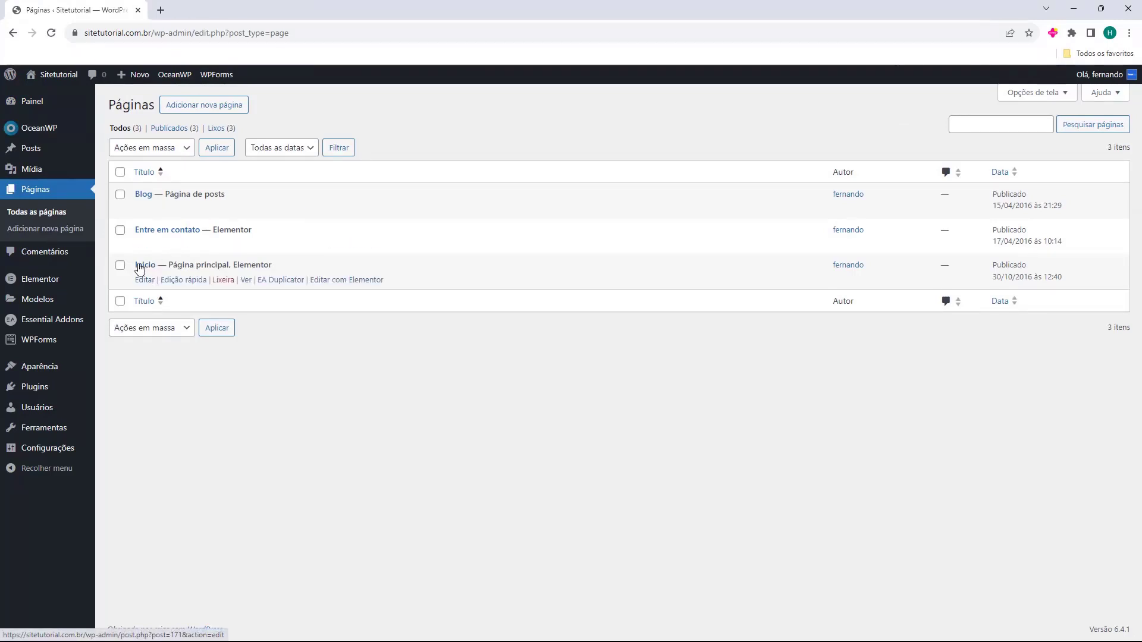
click(331, 283)
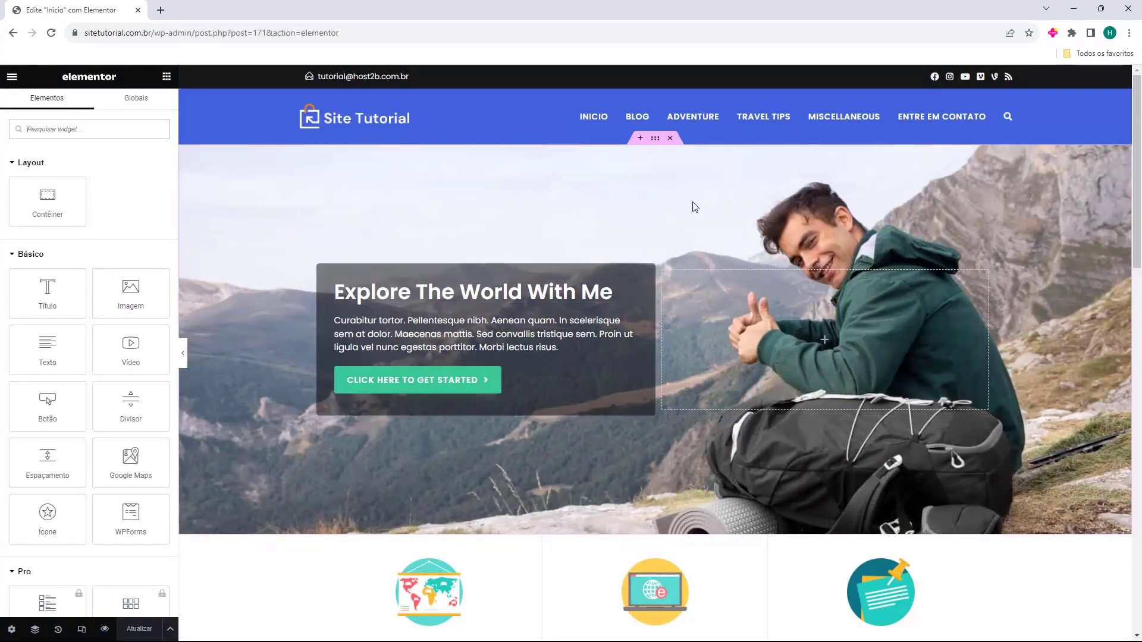
Scroll through the Início page preview from the hero down and back up to review its sections
scroll(527, 186, down, 9)
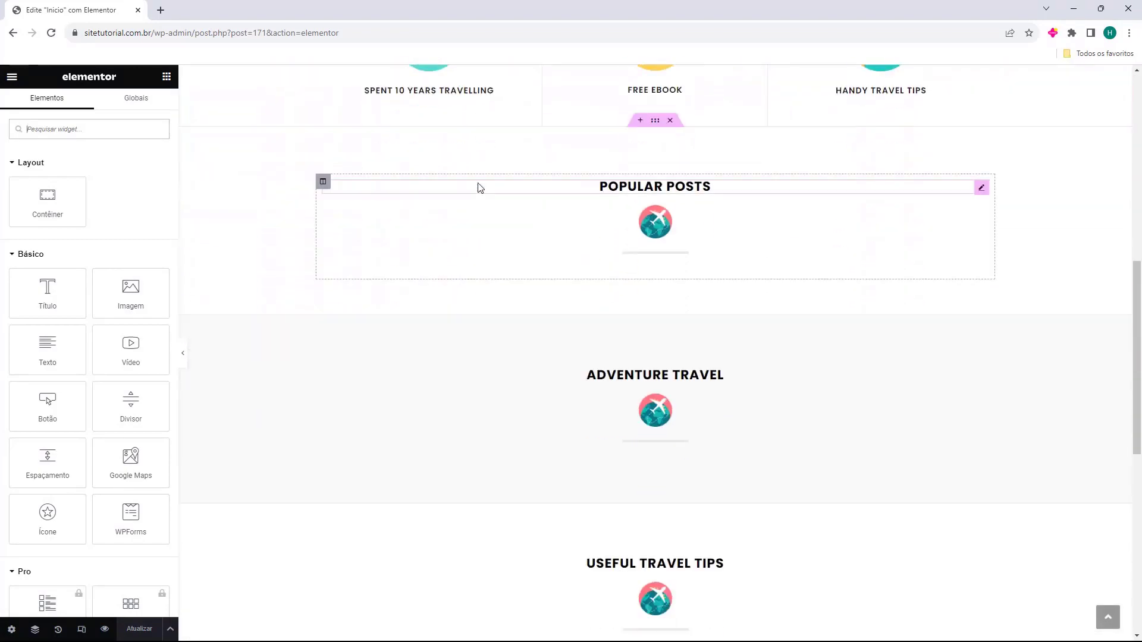
scroll(515, 232, down, 7)
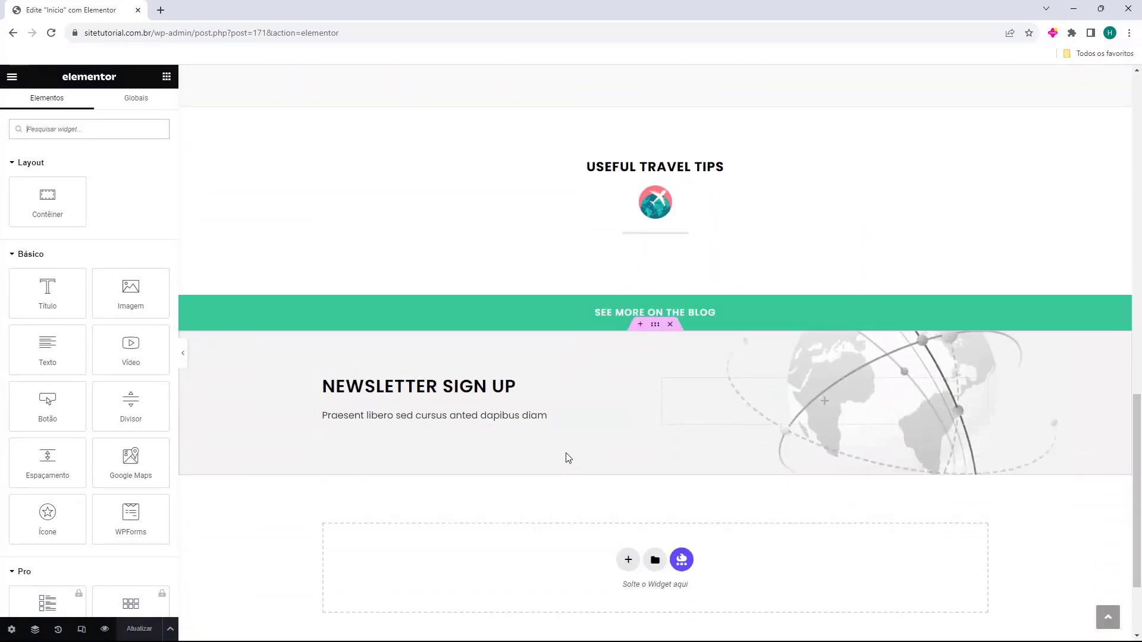
scroll(568, 462, up, 16)
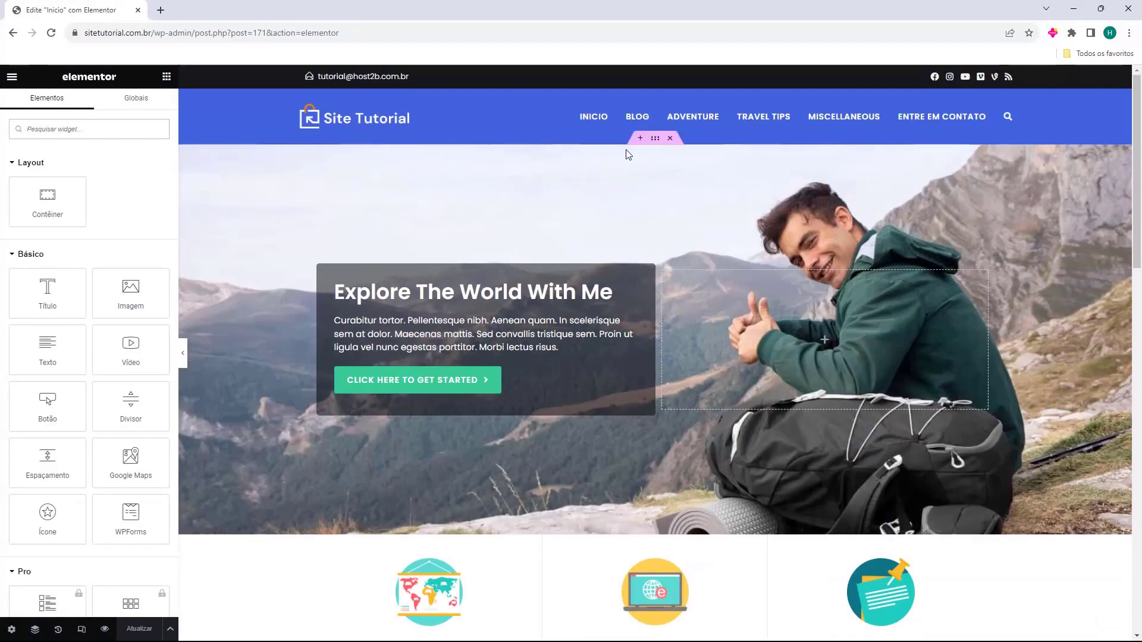
scroll(634, 156, down, 18)
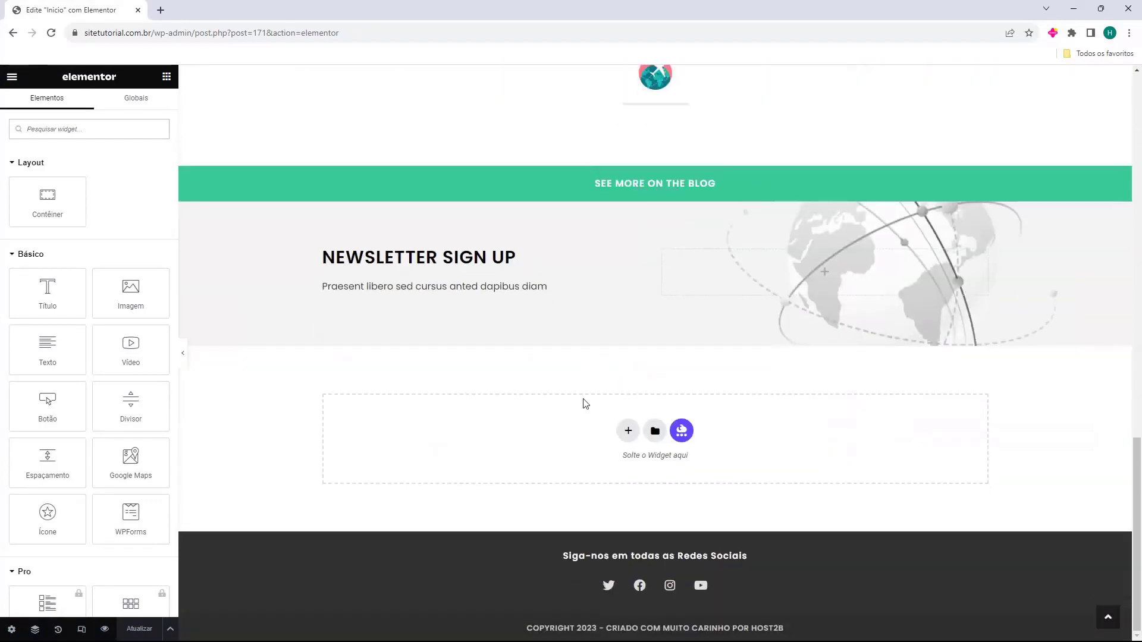
scroll(627, 546, up, 18)
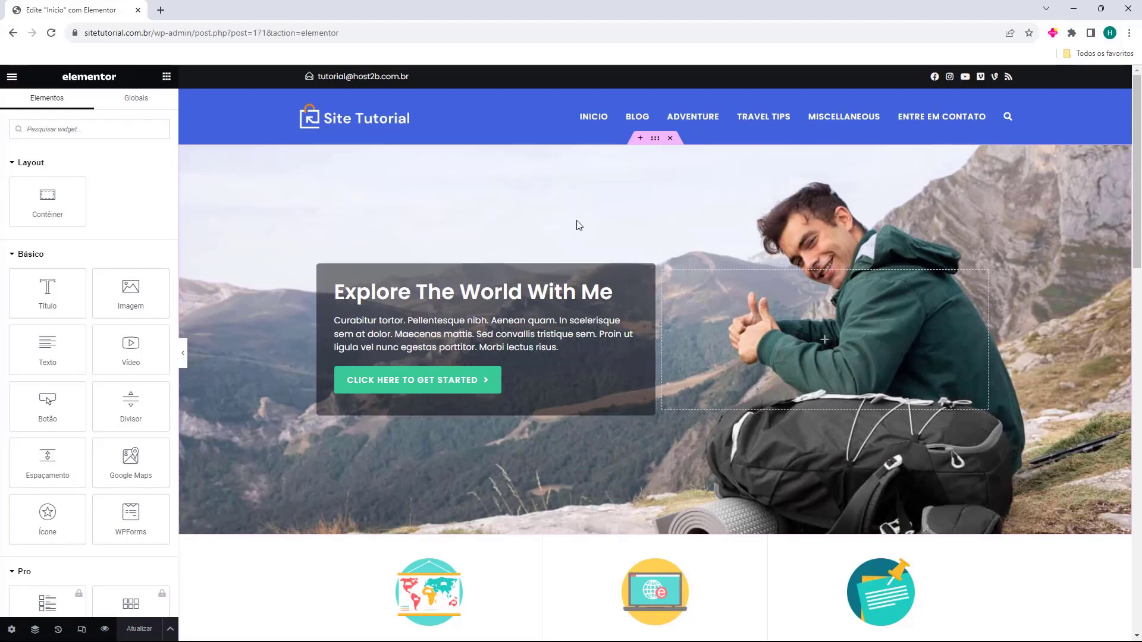
Set the hero section background to the Colosseum photo travel-blog-4.jpg
click(655, 139)
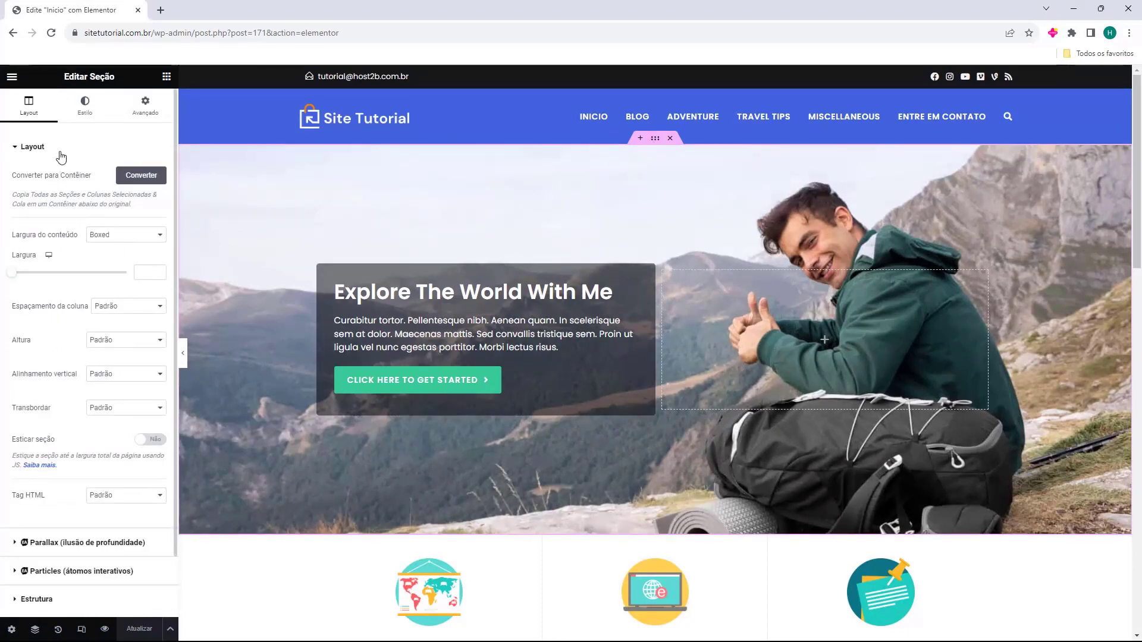
click(84, 113)
mouse_move(51, 271)
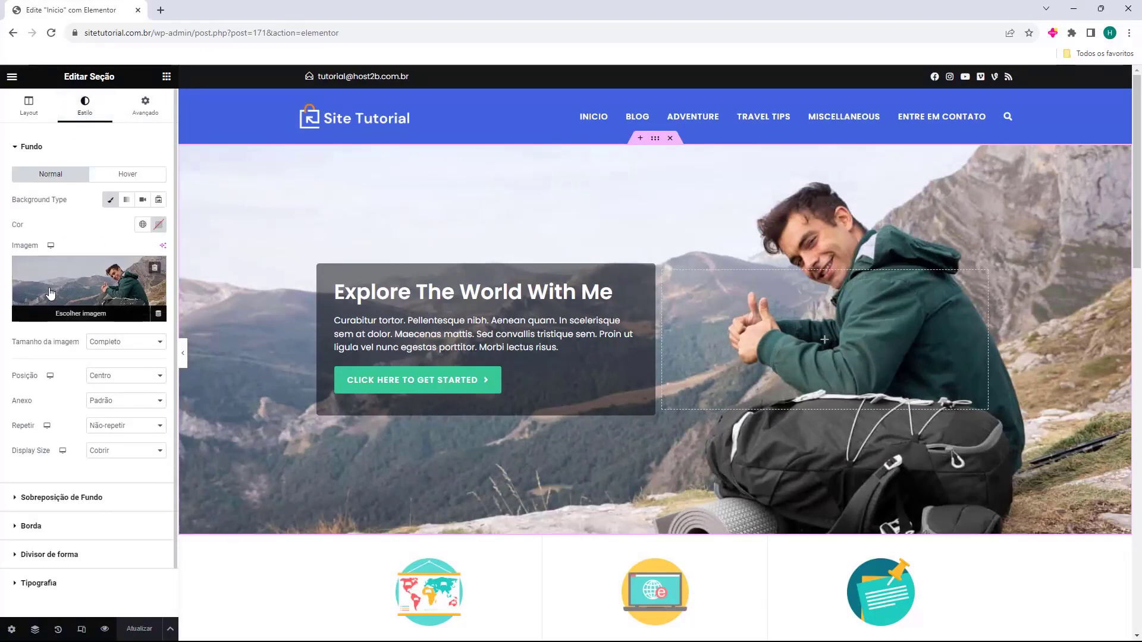
click(60, 285)
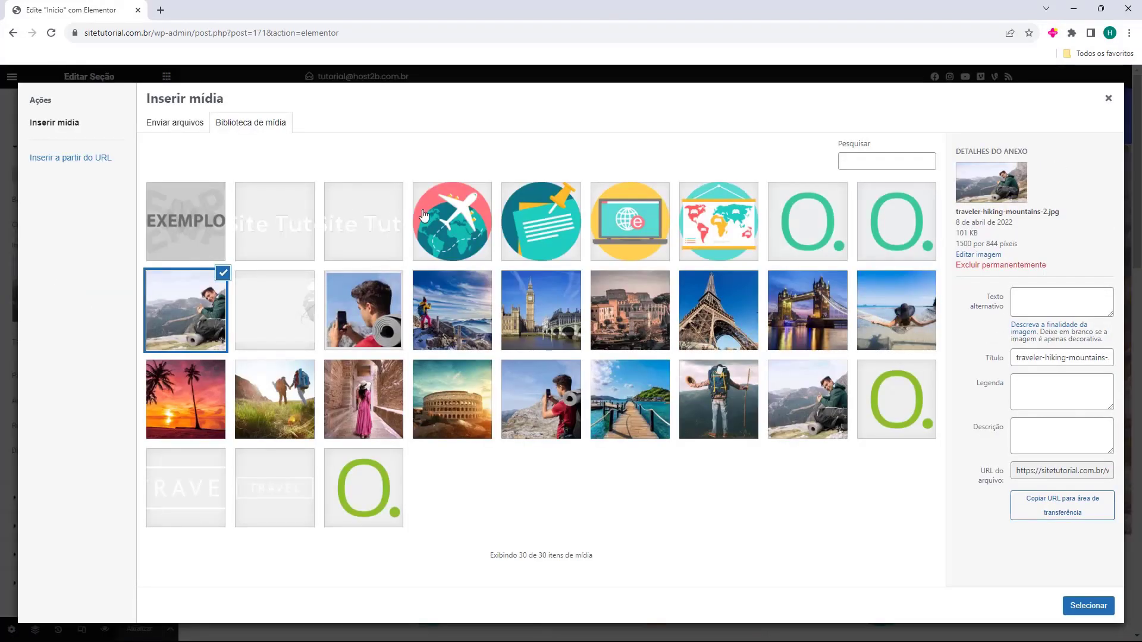
click(471, 413)
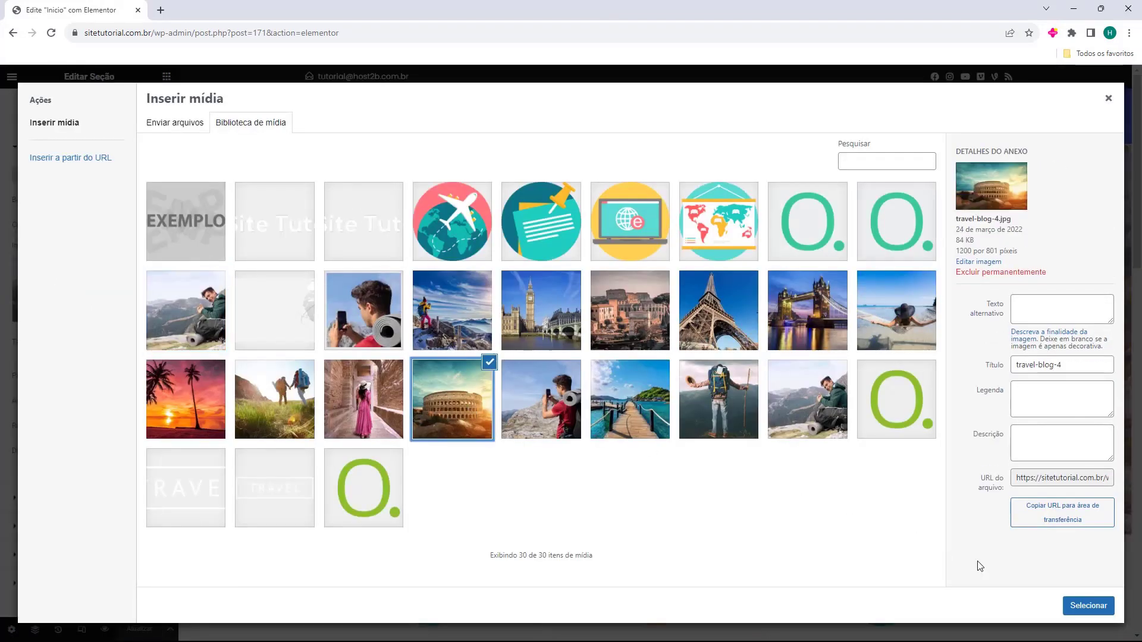
click(1098, 608)
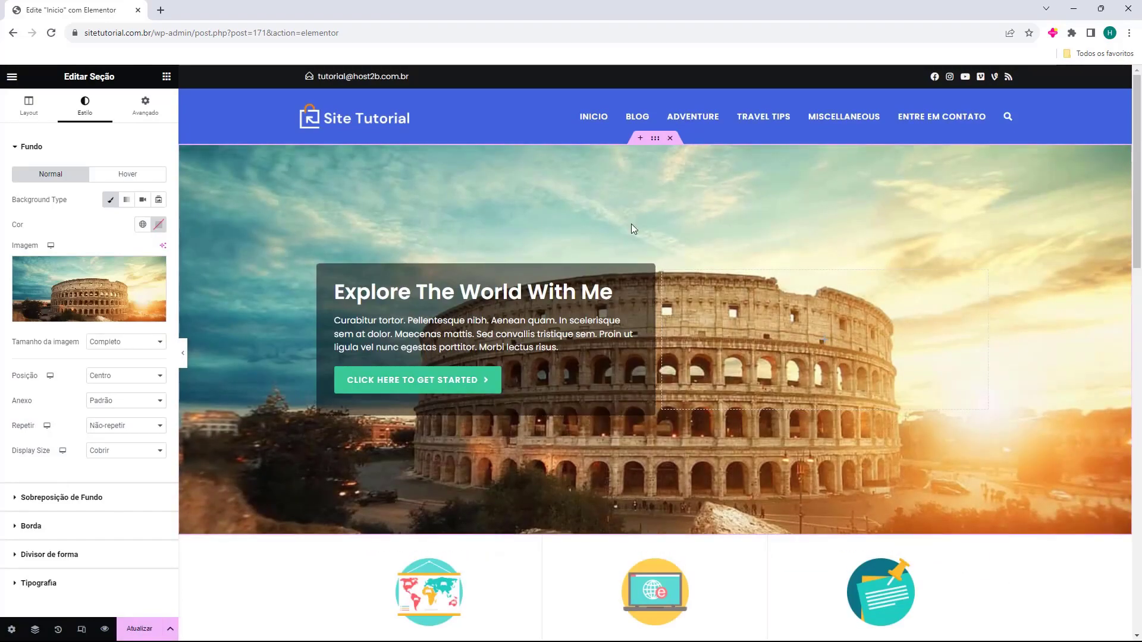
Restore the hiker photo traveler-hiking-mountains-2.jpg as the hero background
click(56, 304)
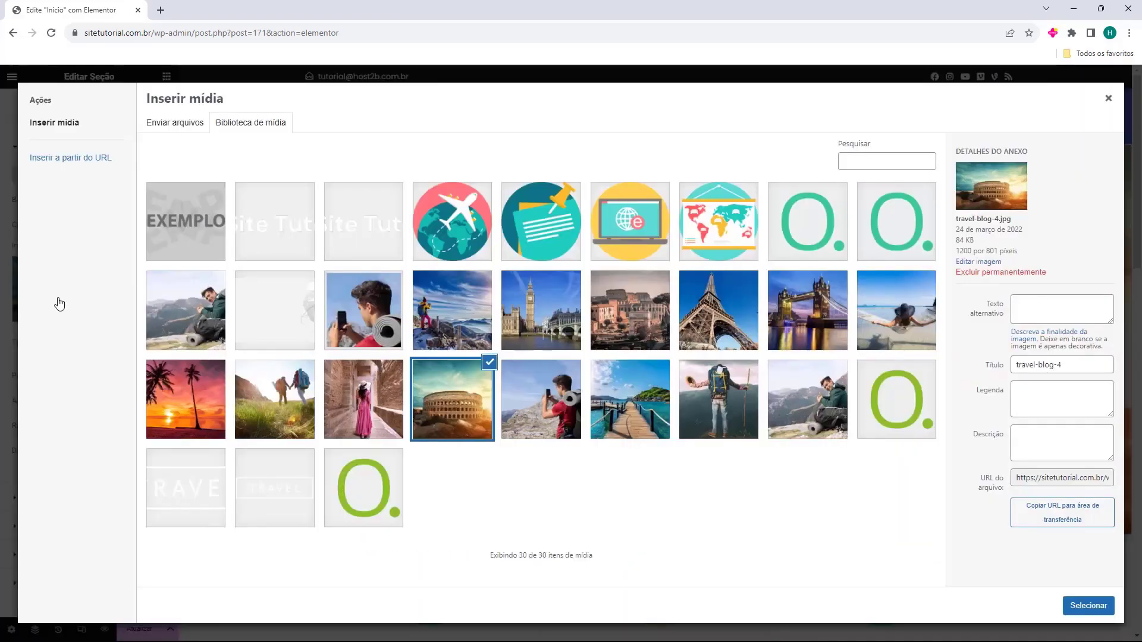
click(189, 312)
click(1089, 606)
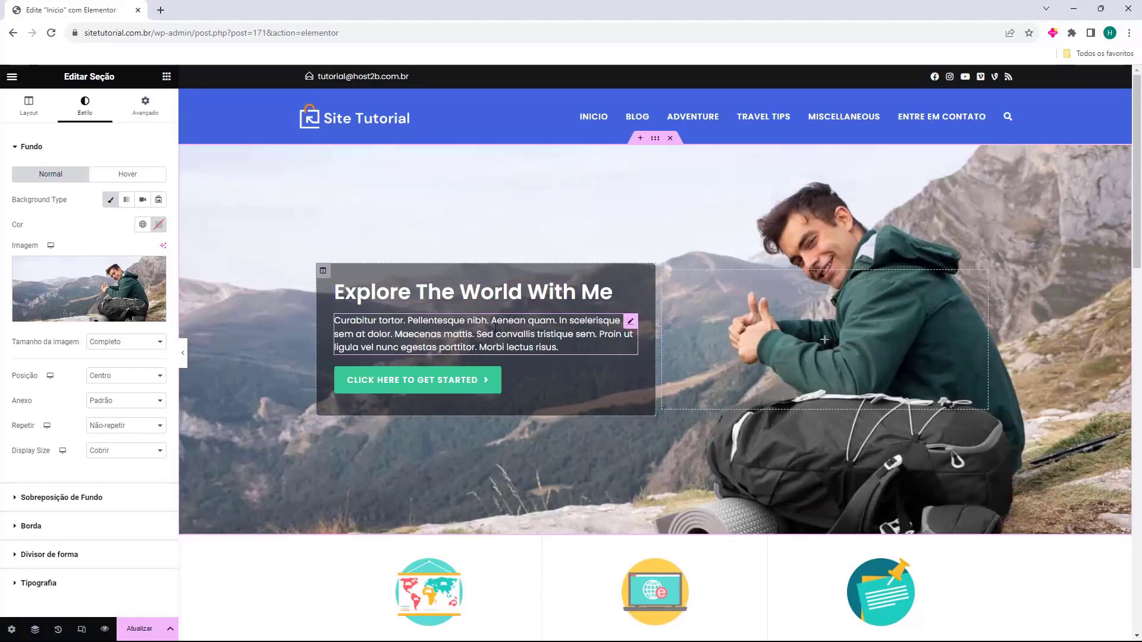
Return to the widgets panel and select the 'Explore The World With Me' heading
click(166, 76)
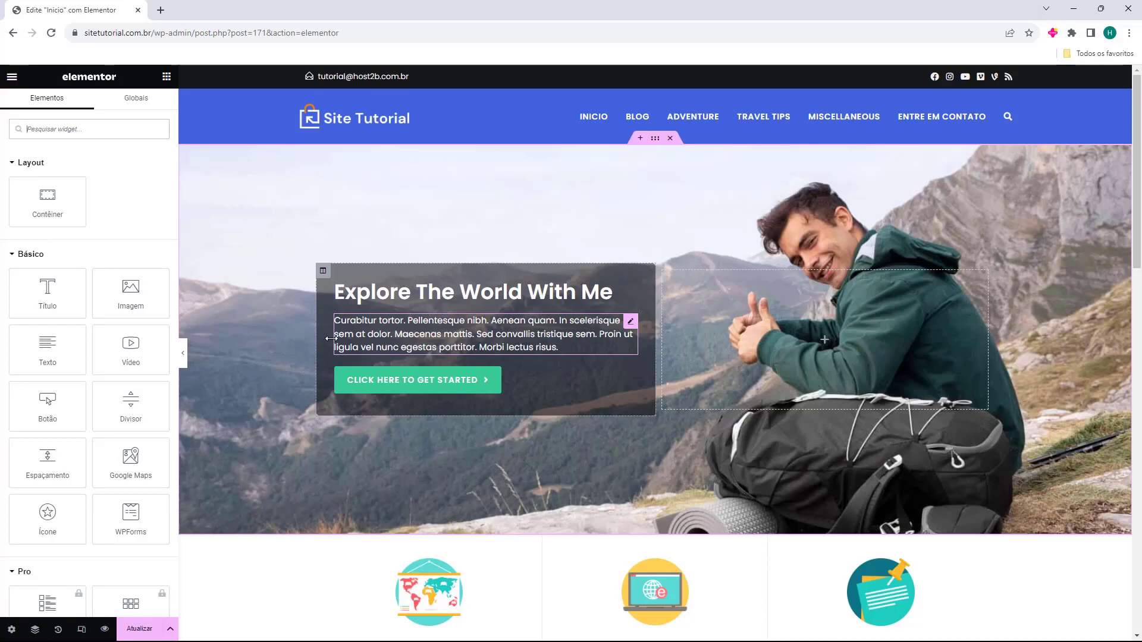
click(363, 301)
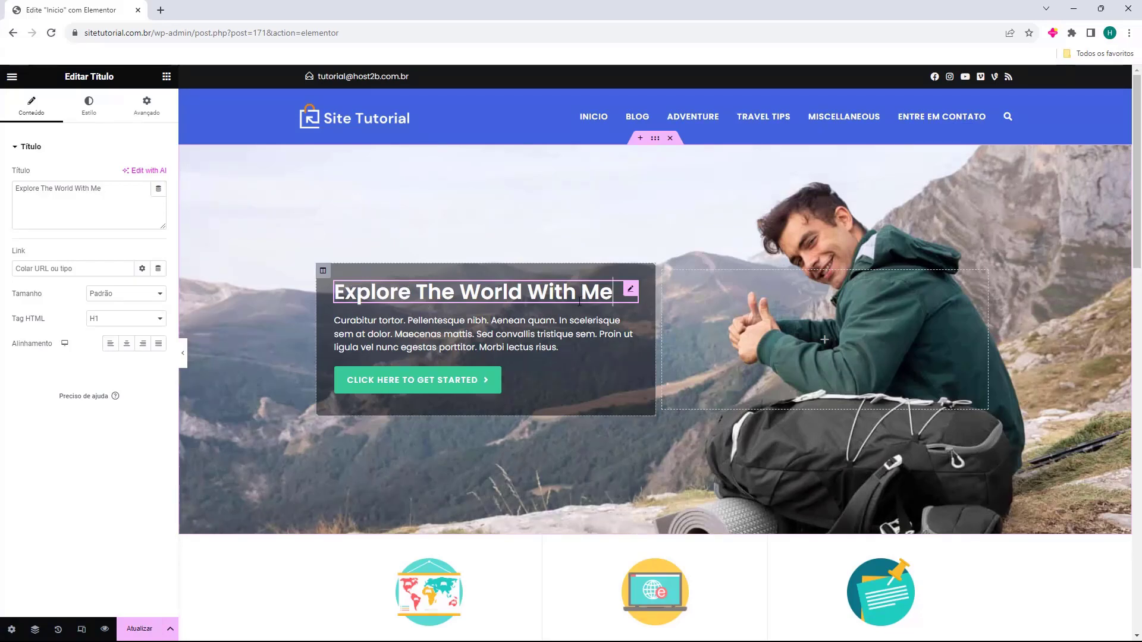
Change the hero heading to 'Crie seu site Hoje' and the button label to 'Acesse nosso blog'
drag(102, 188, 14, 188)
text(Crie seu site Hoje)
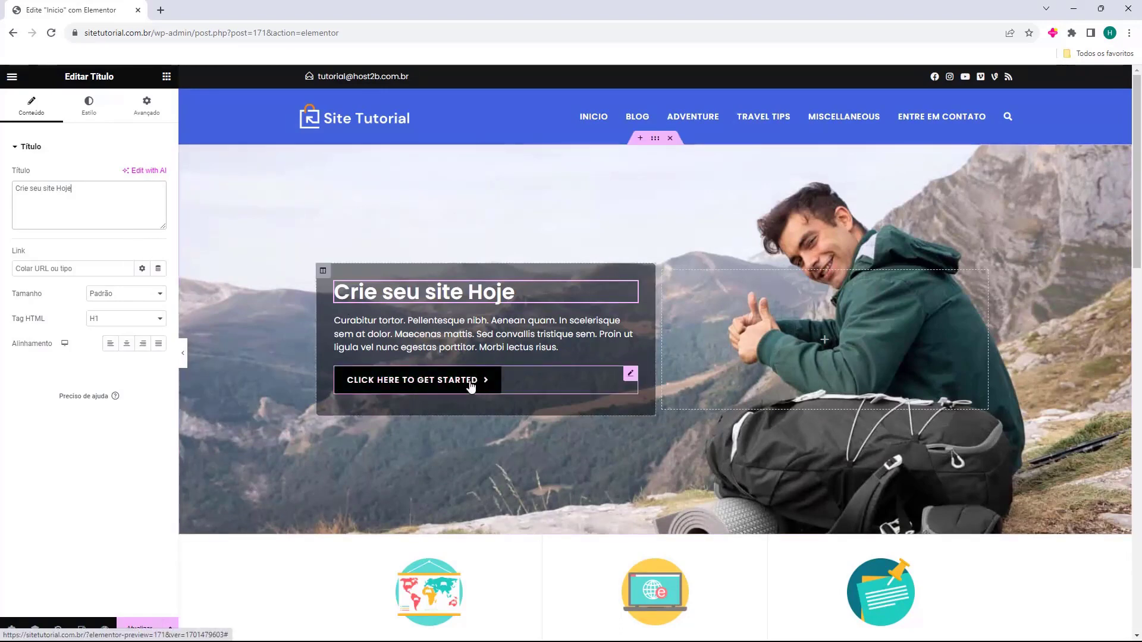
click(384, 388)
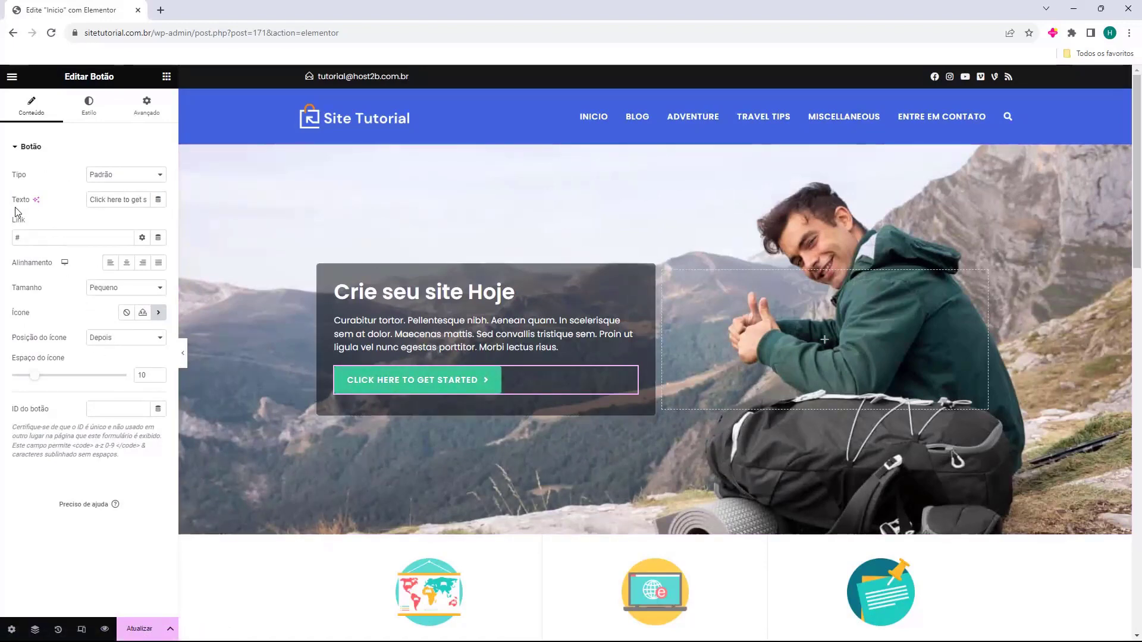
triple_click(125, 202)
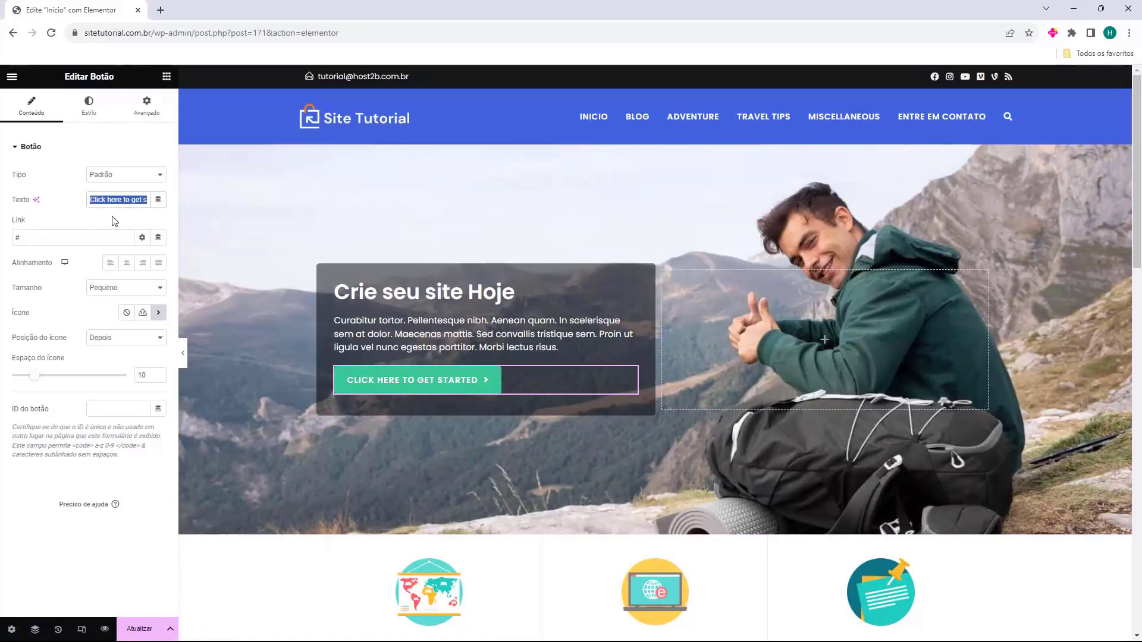
key(BackSpace)
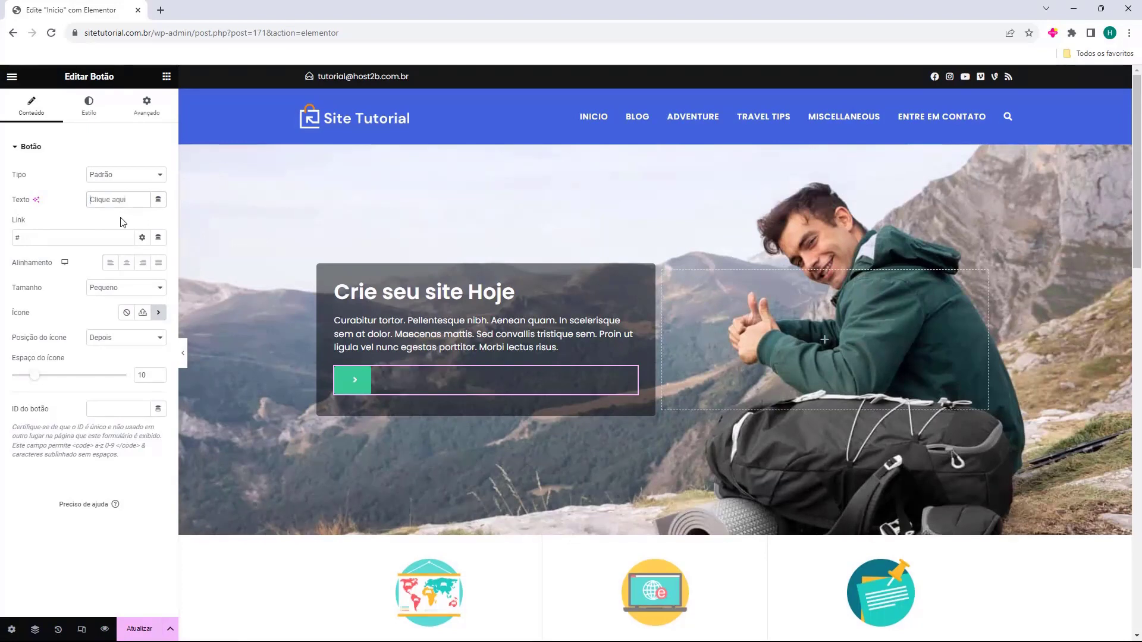
text(Acesse nosso blog)
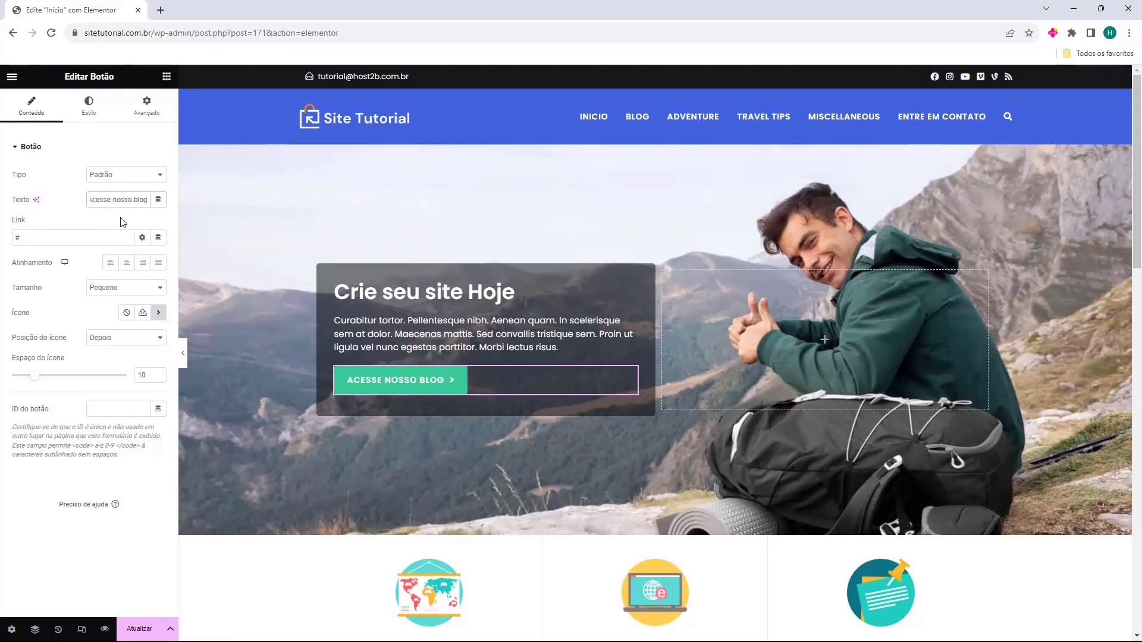
drag(19, 238, 7, 238)
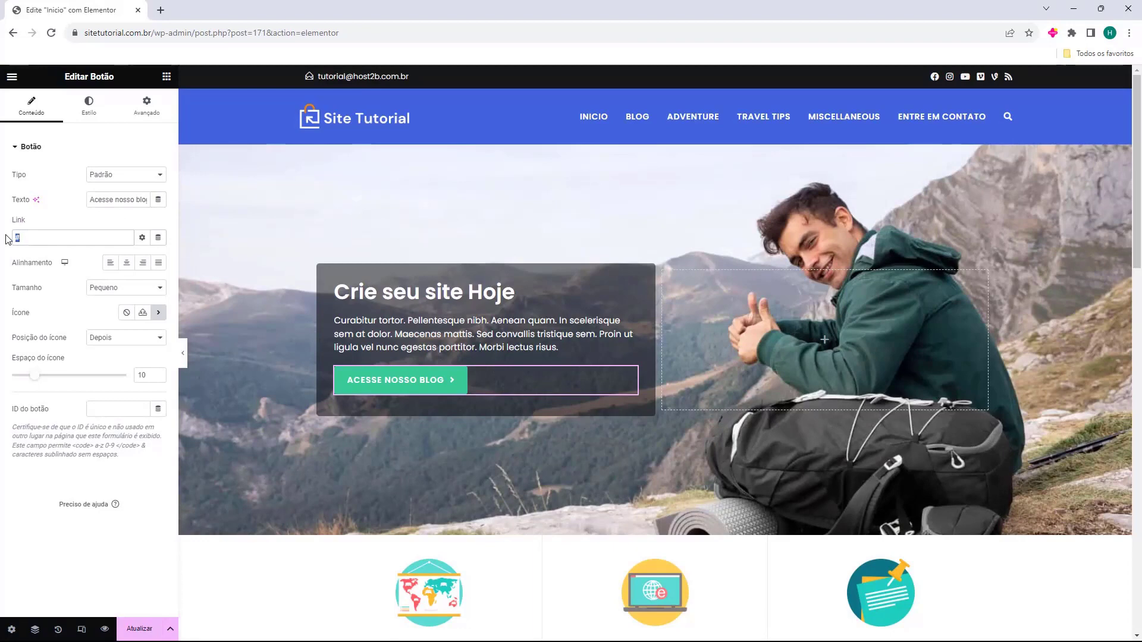
text(https://sitetutorial.com.br/blog)
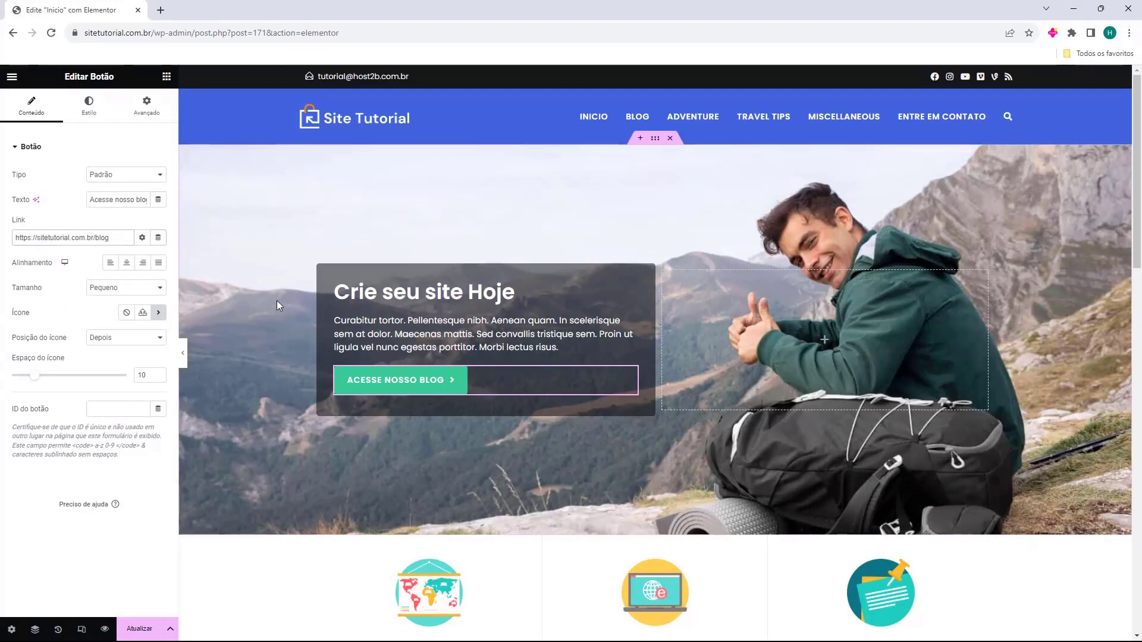
scroll(264, 220, down, 2)
scroll(263, 220, down, 5)
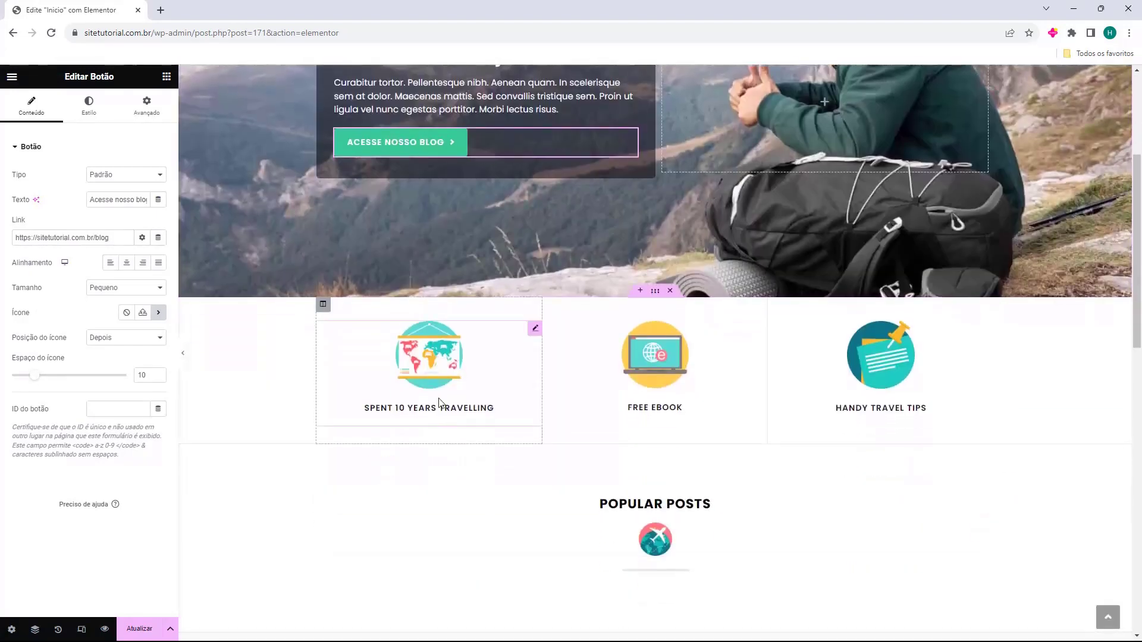
Inspect the Spent 10 Years Travelling, Free eBook and Handy Travel Tips image boxes' text
click(427, 373)
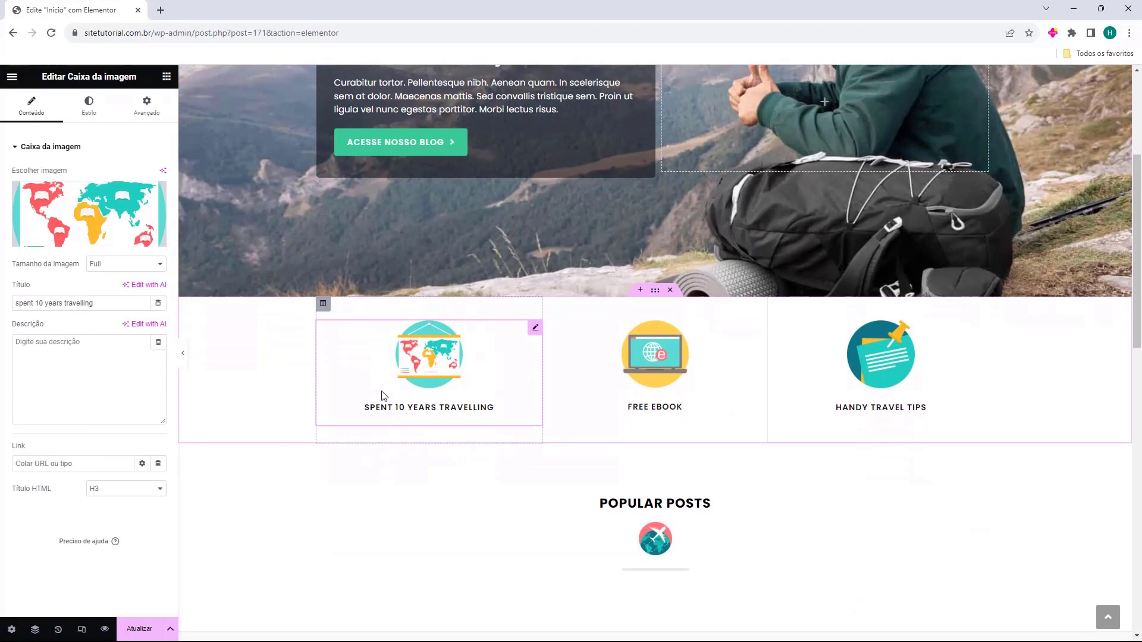
click(616, 359)
click(870, 377)
click(665, 391)
click(423, 373)
mouse_move(67, 201)
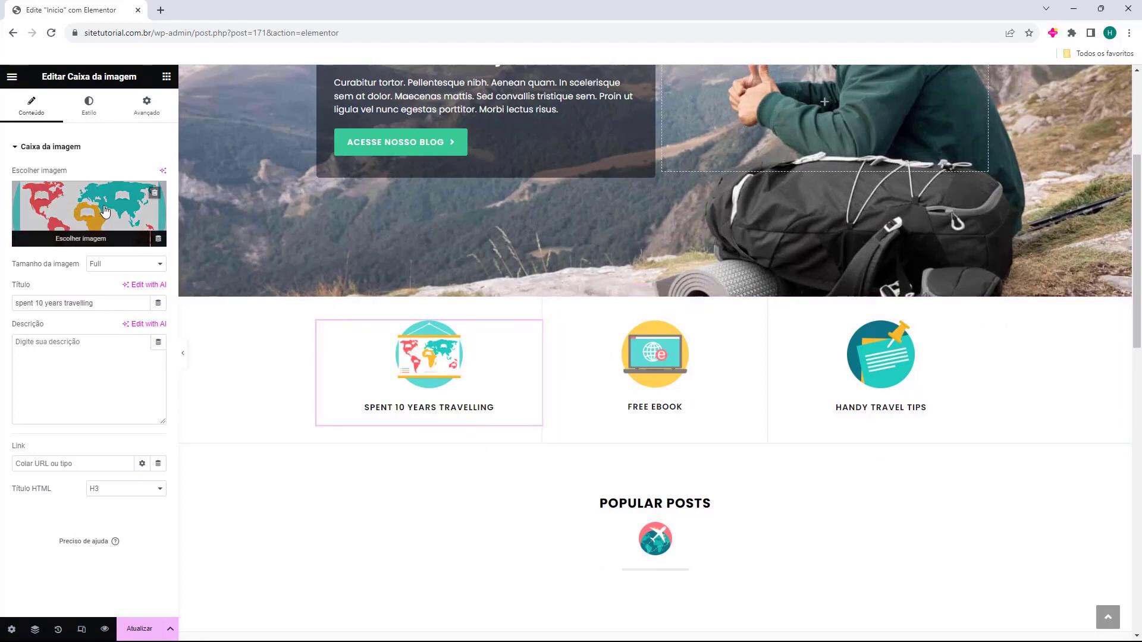
drag(20, 303, 113, 306)
click(39, 361)
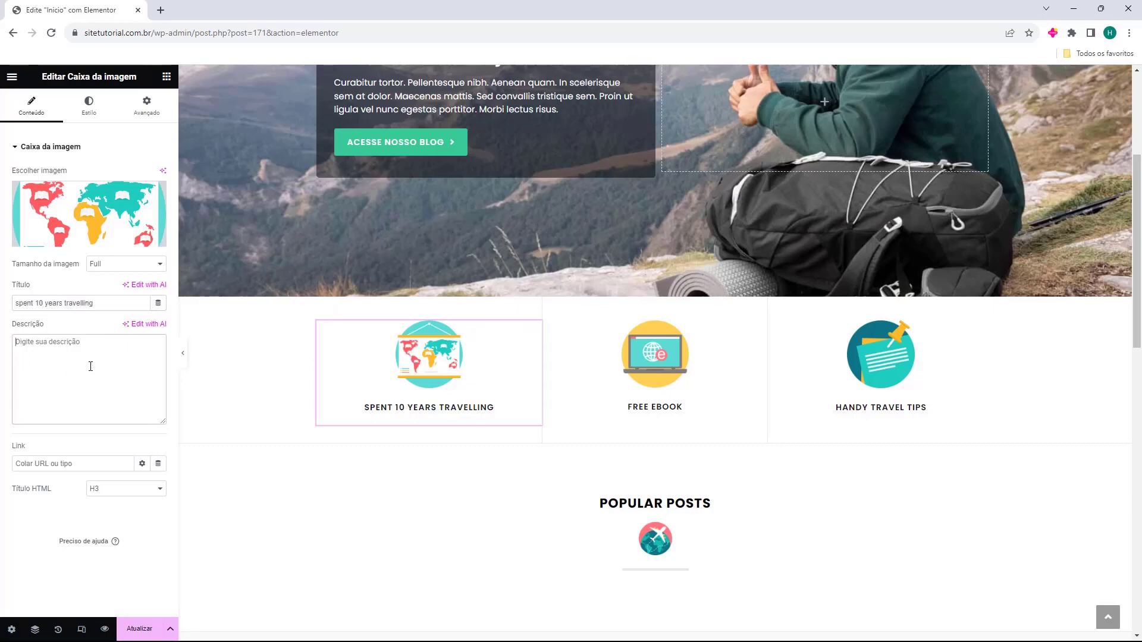
Select the plane image beneath the Popular Posts heading
click(646, 370)
click(880, 363)
scroll(209, 383, down, 1)
scroll(476, 357, down, 2)
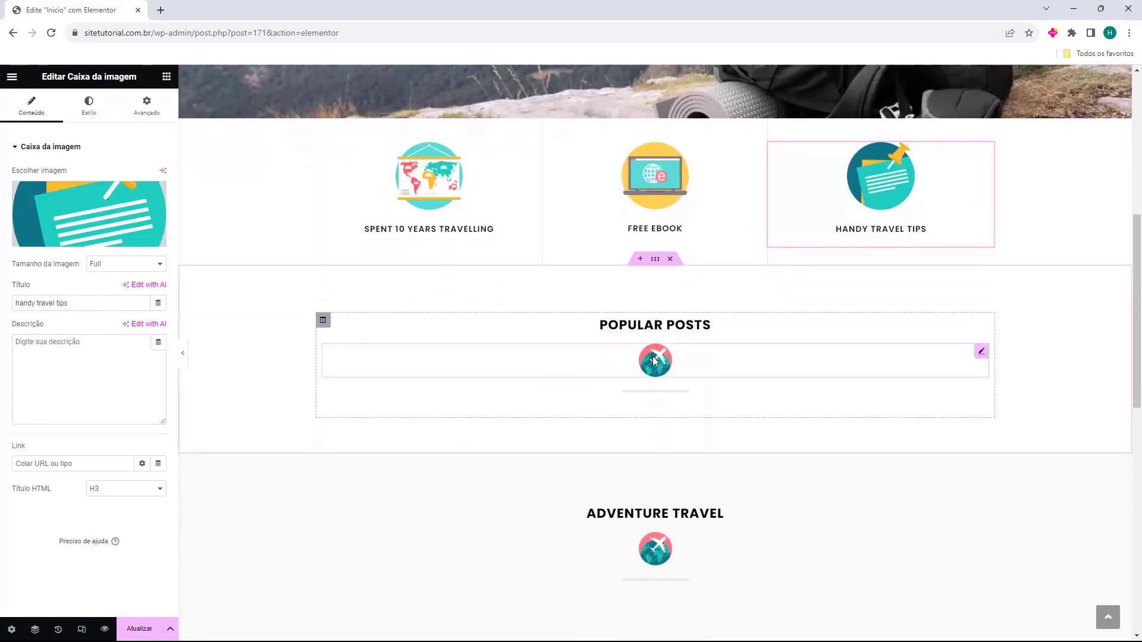
click(625, 359)
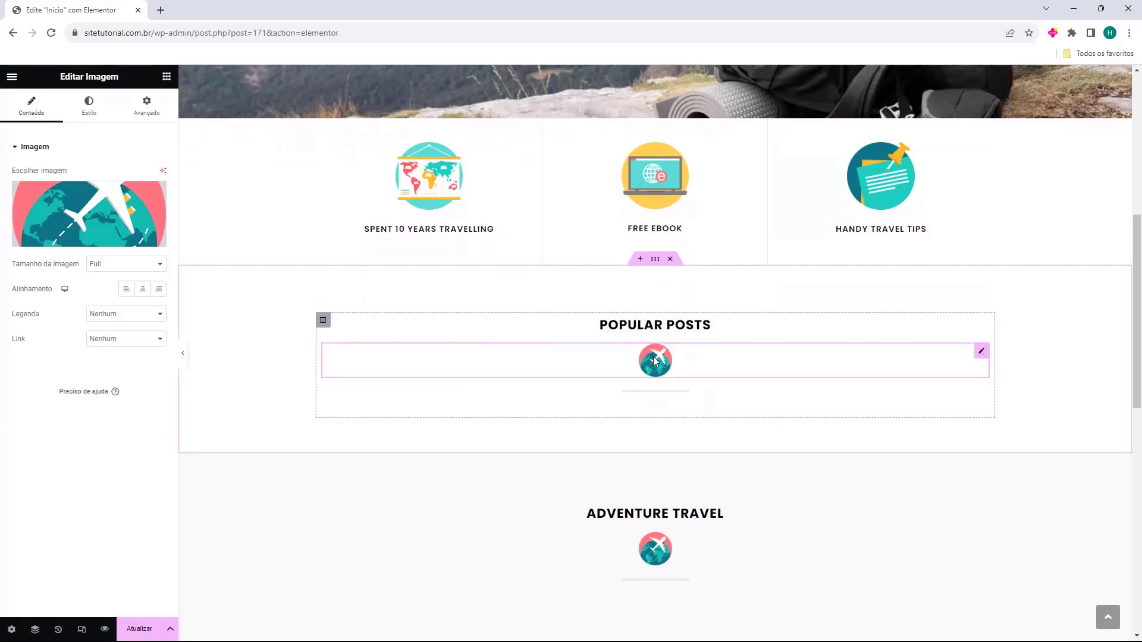
Delete the plane image and retitle the Popular Posts heading 'Postagem Populares'
key(Delete)
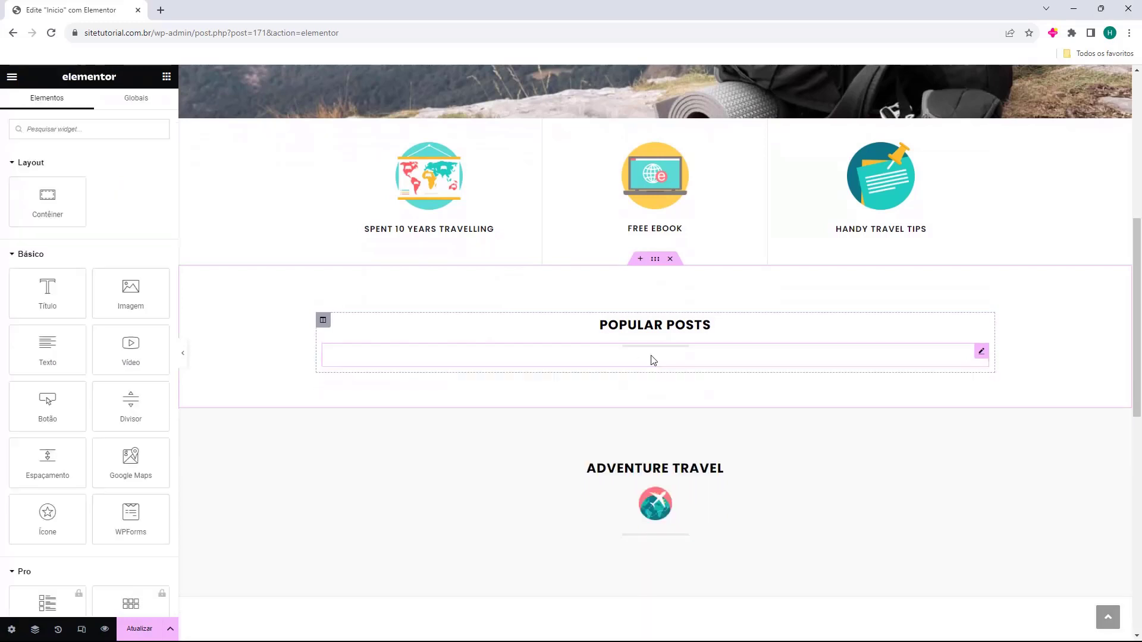
click(625, 332)
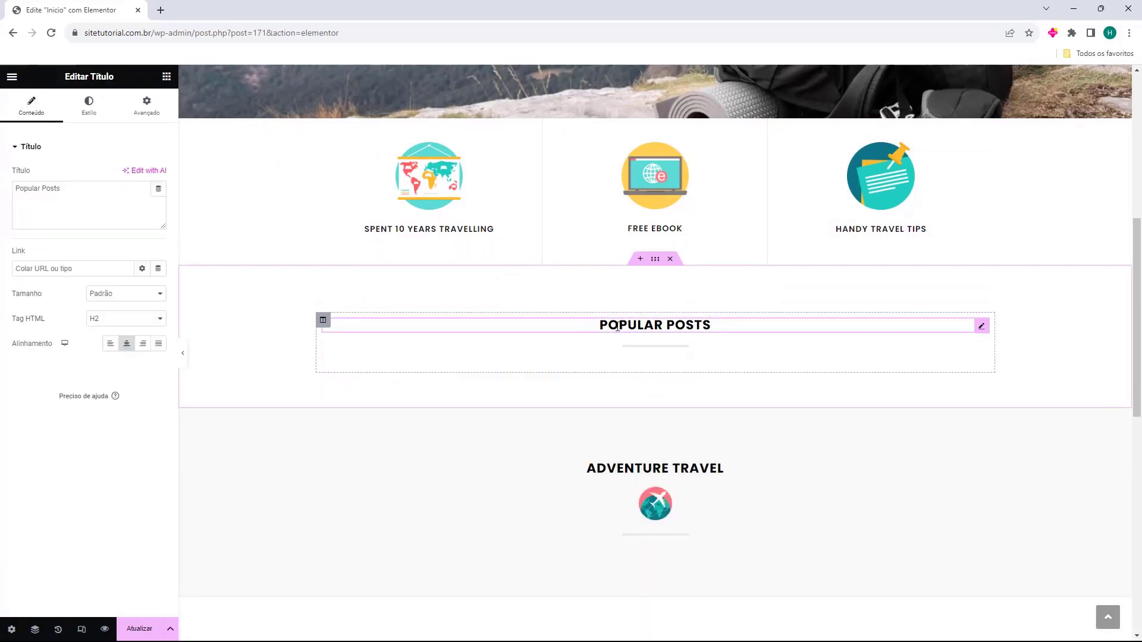
triple_click(87, 213)
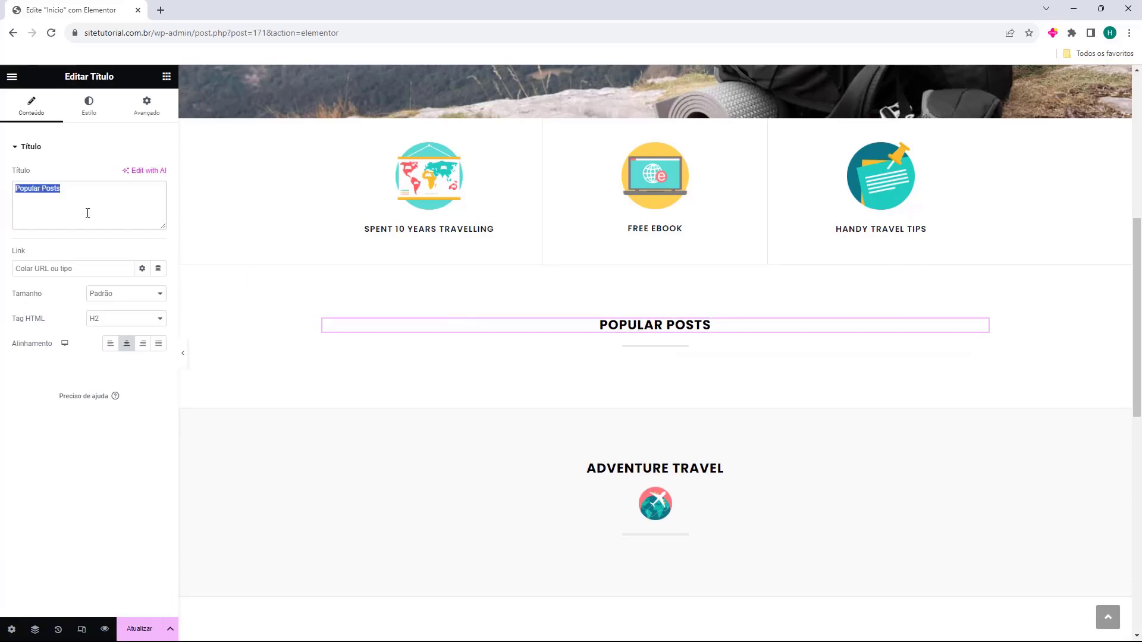
text(Postagem Populares)
click(637, 354)
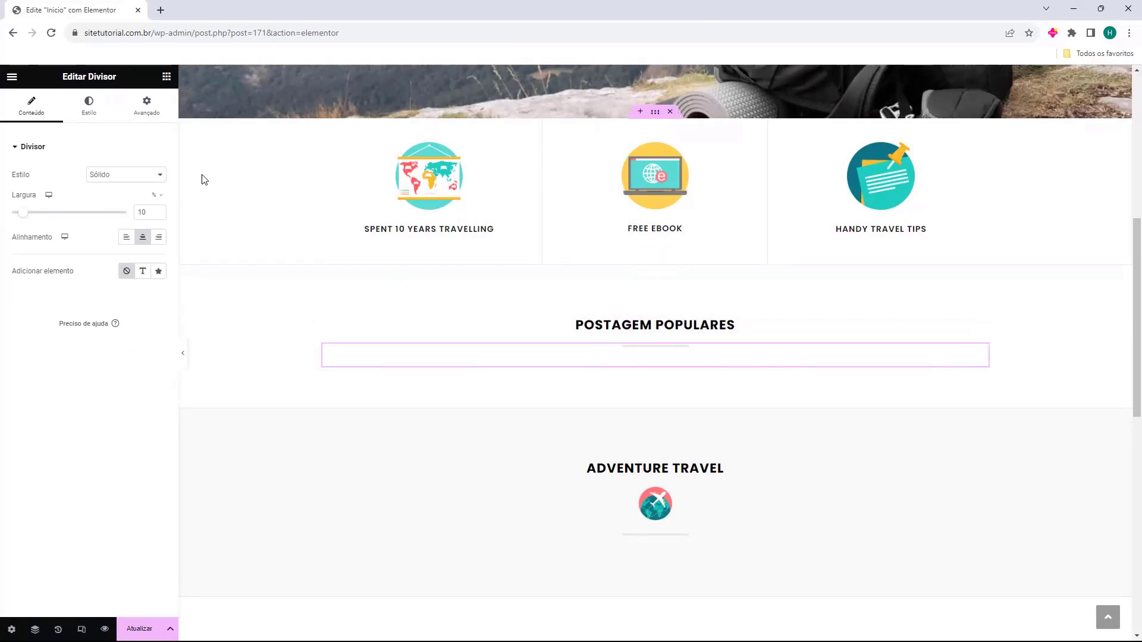
click(167, 76)
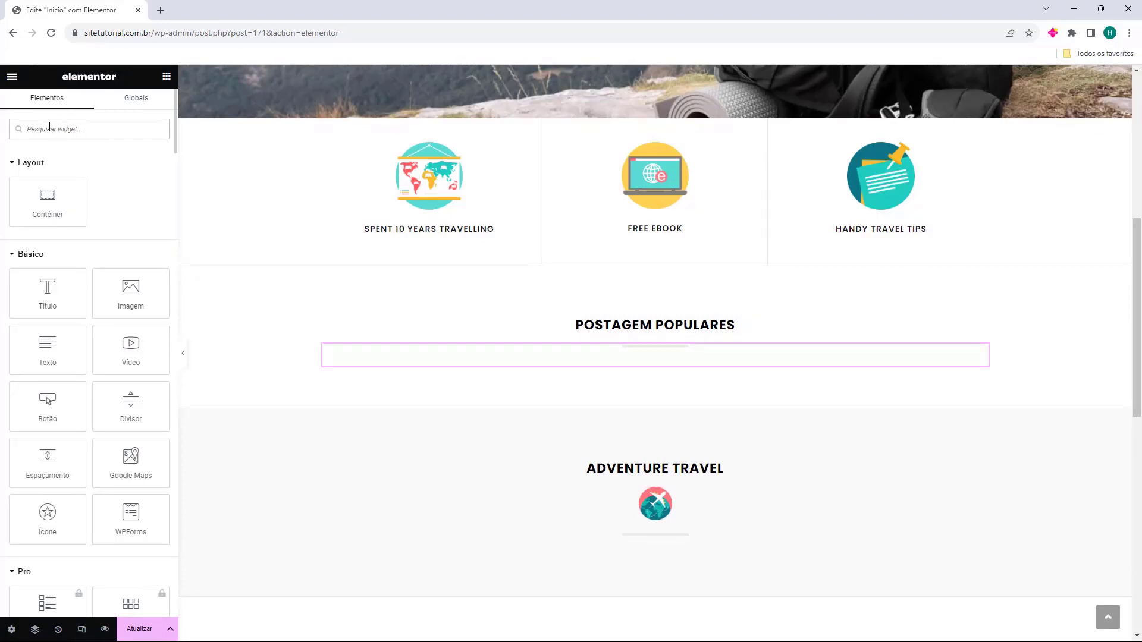
Search widgets for 'post' and place a Posts grid below the Postagem Populares heading
text(post)
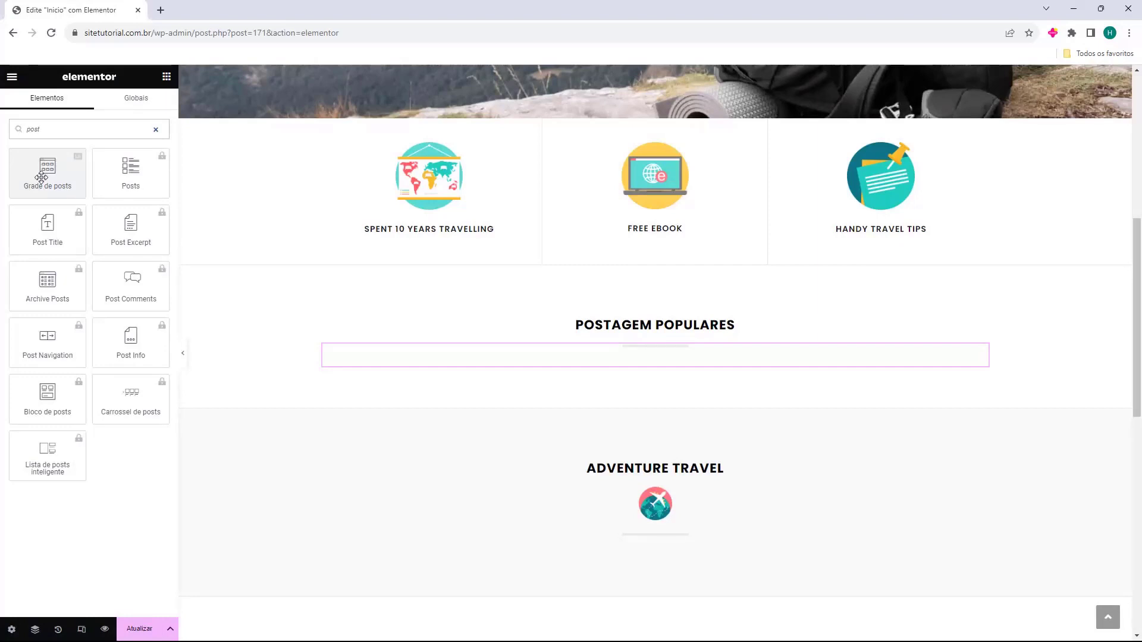
drag(41, 177, 613, 371)
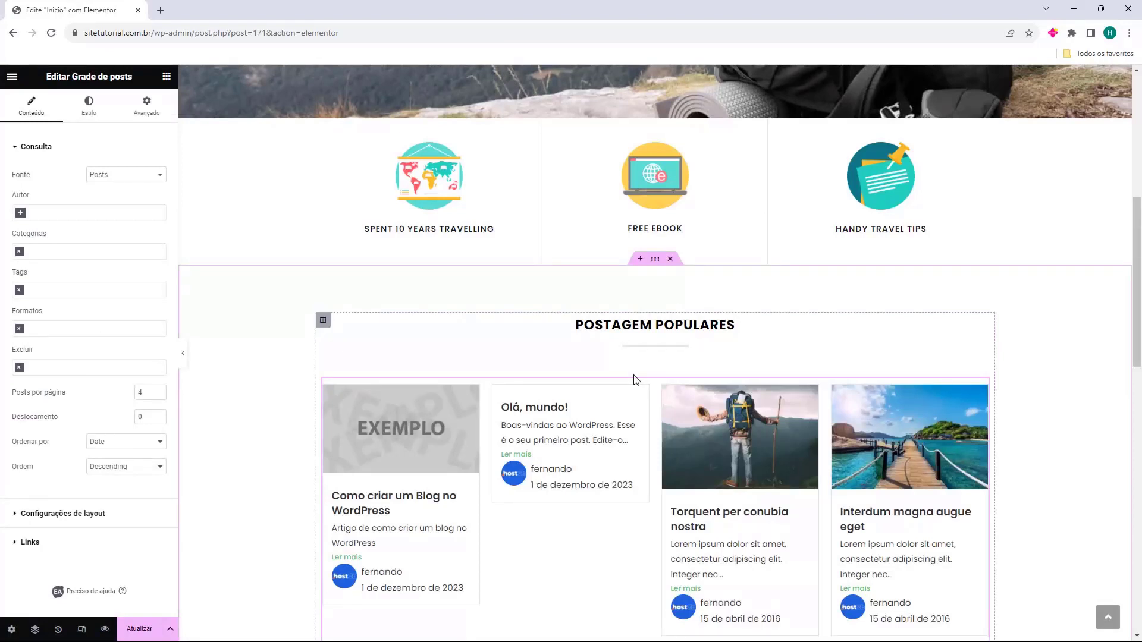
scroll(634, 379, down, 1)
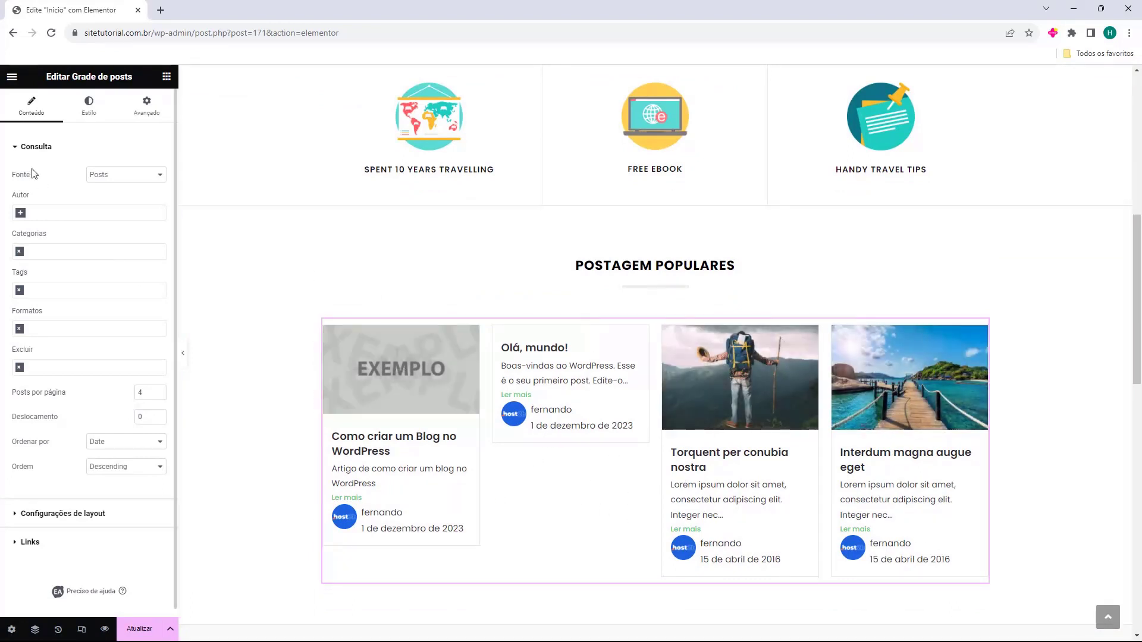
drag(14, 176, 45, 184)
Try Pages and Landing Pages as the grid's source, then return it to Posts
click(138, 176)
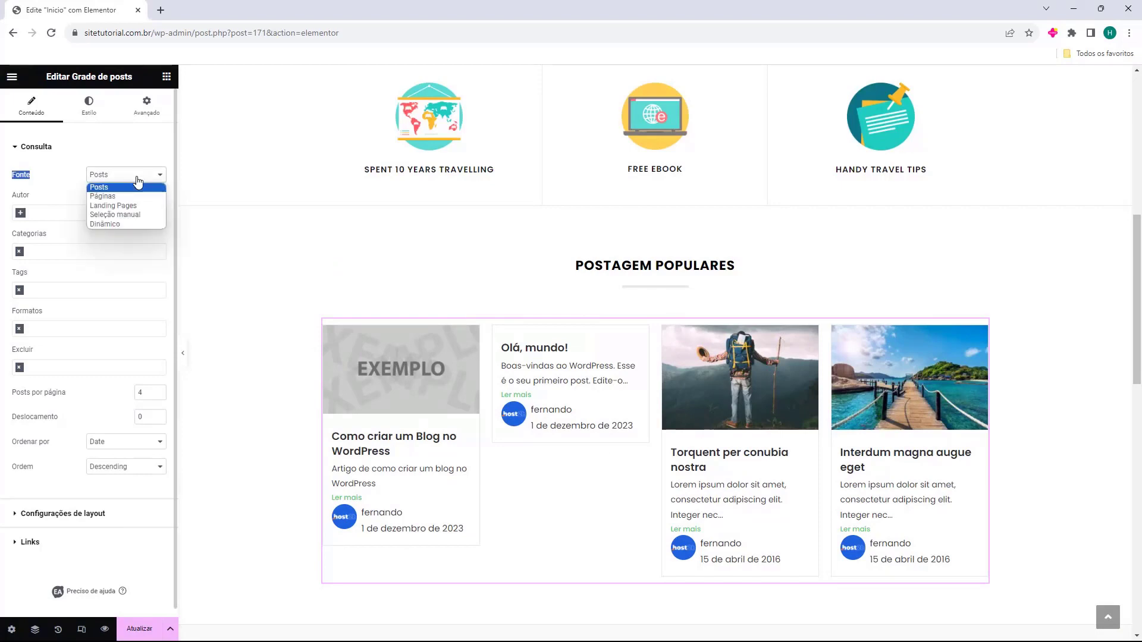
click(142, 193)
click(145, 180)
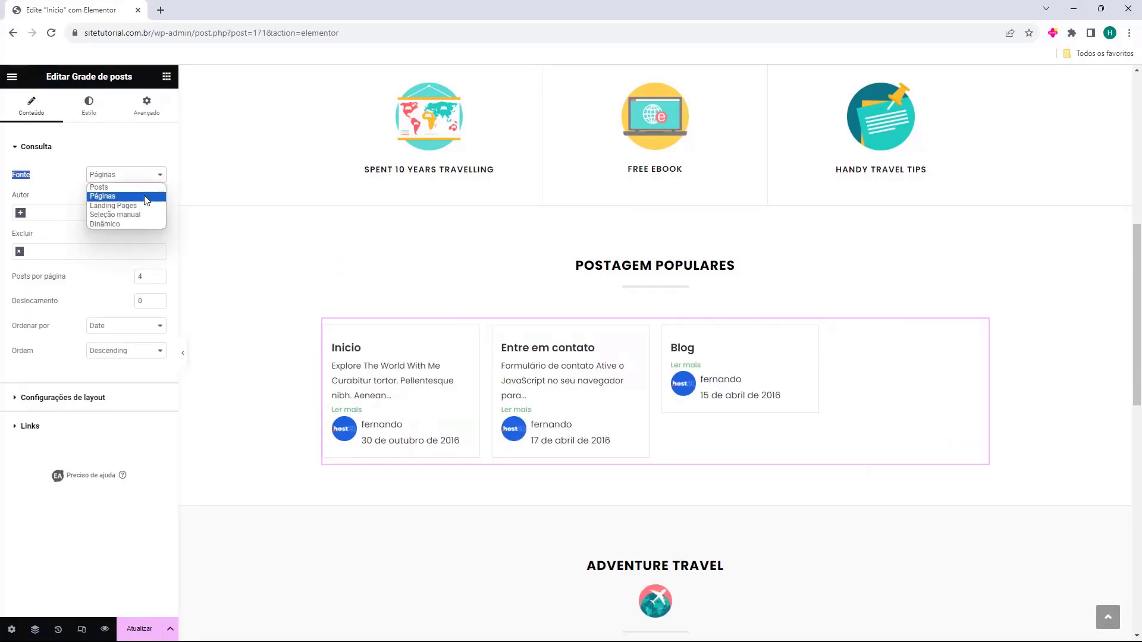
click(140, 206)
click(147, 177)
click(143, 188)
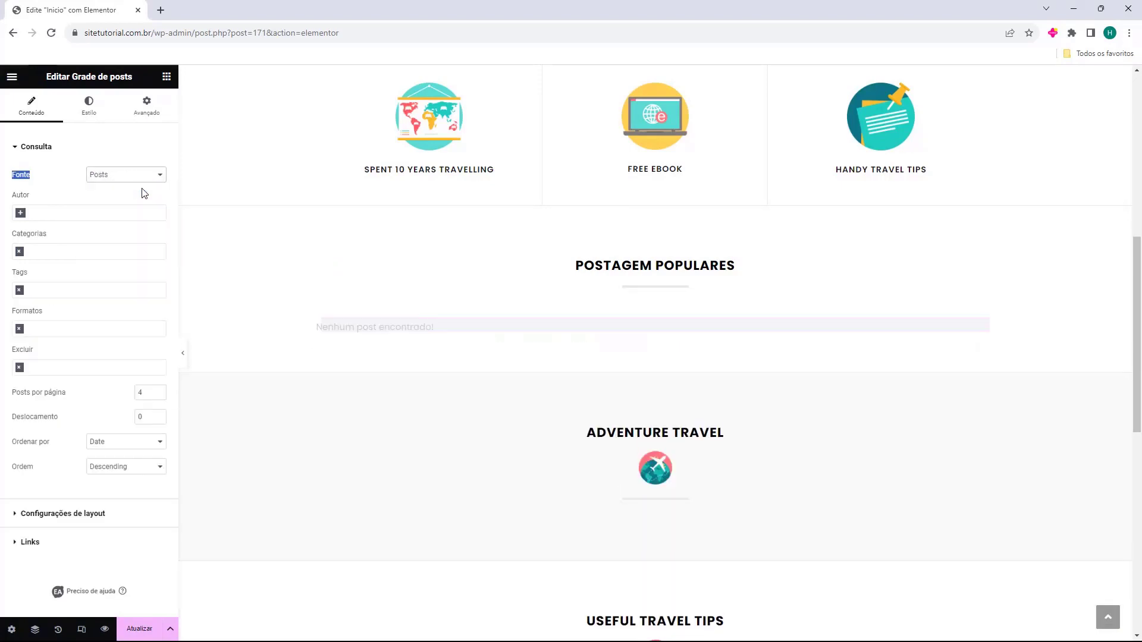
Try an author filter, then filter the grid to the WordPress category
click(32, 211)
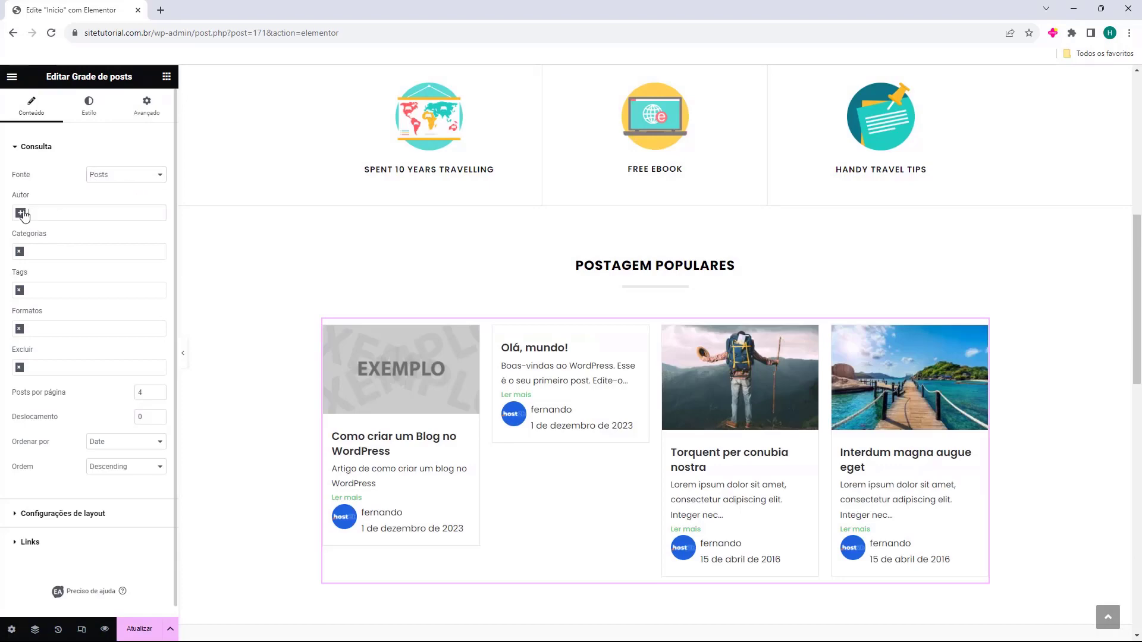
click(34, 227)
click(19, 213)
click(19, 253)
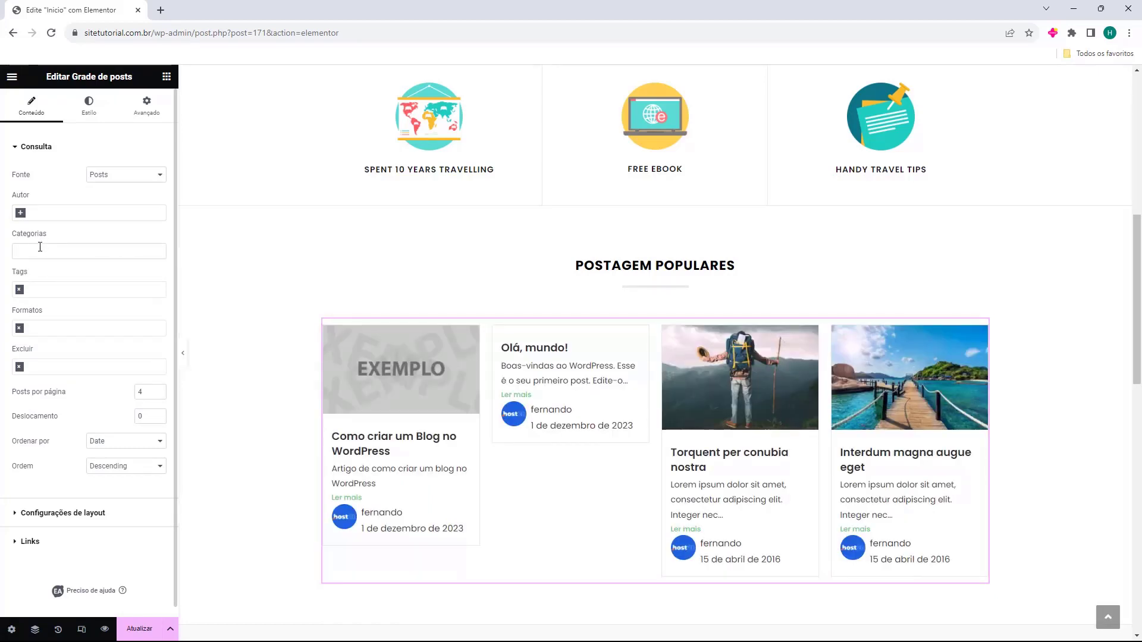
click(50, 252)
text(wor)
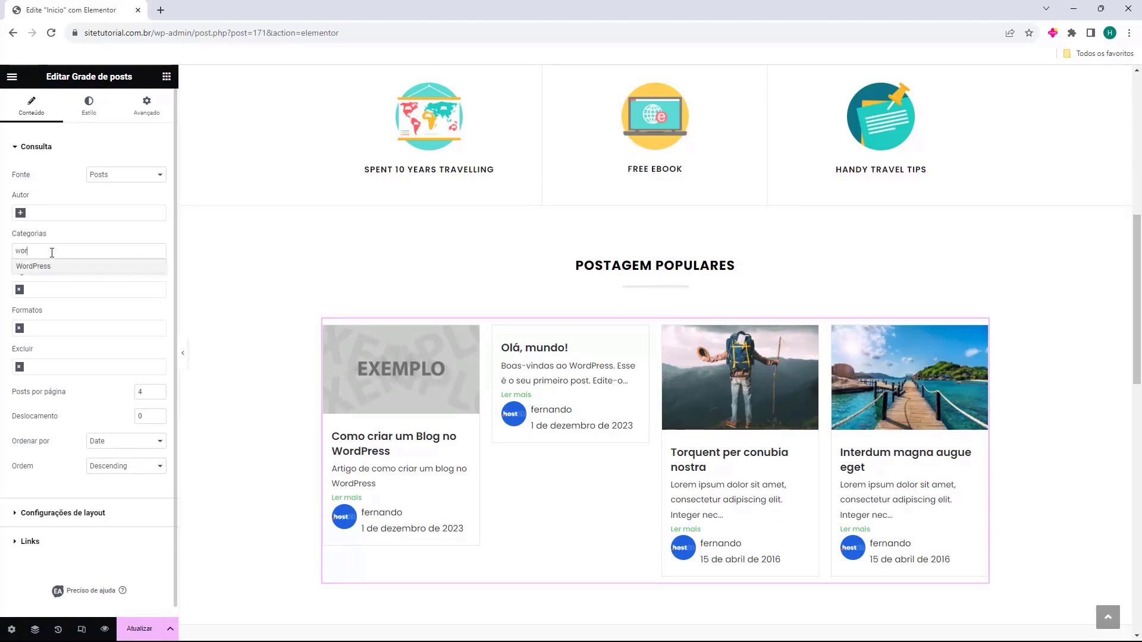
click(36, 267)
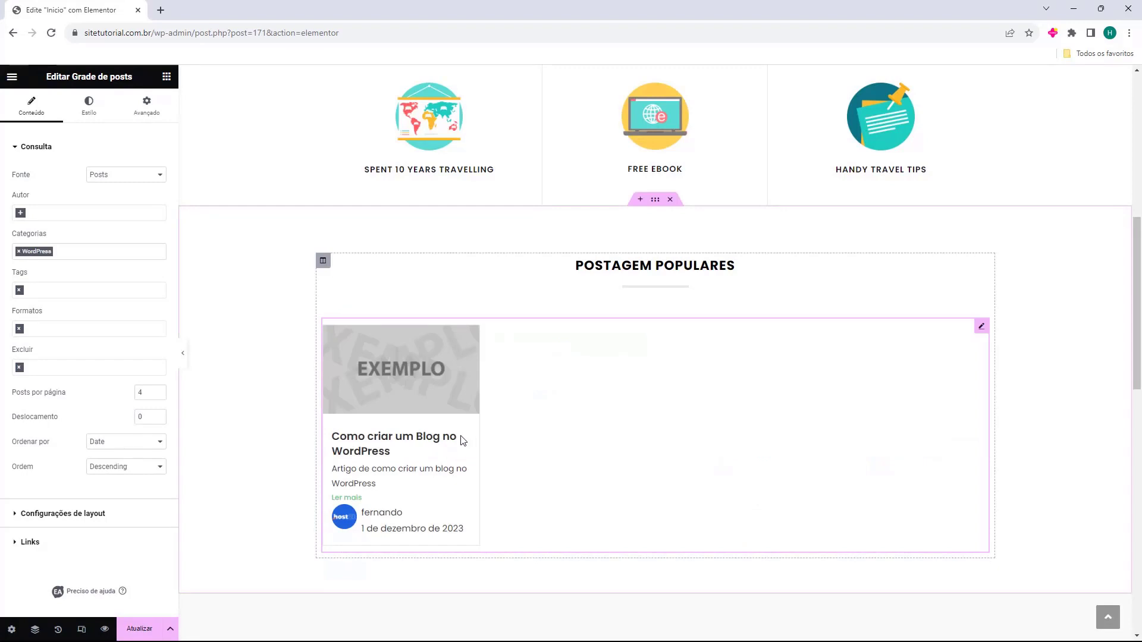
scroll(463, 441, down, 1)
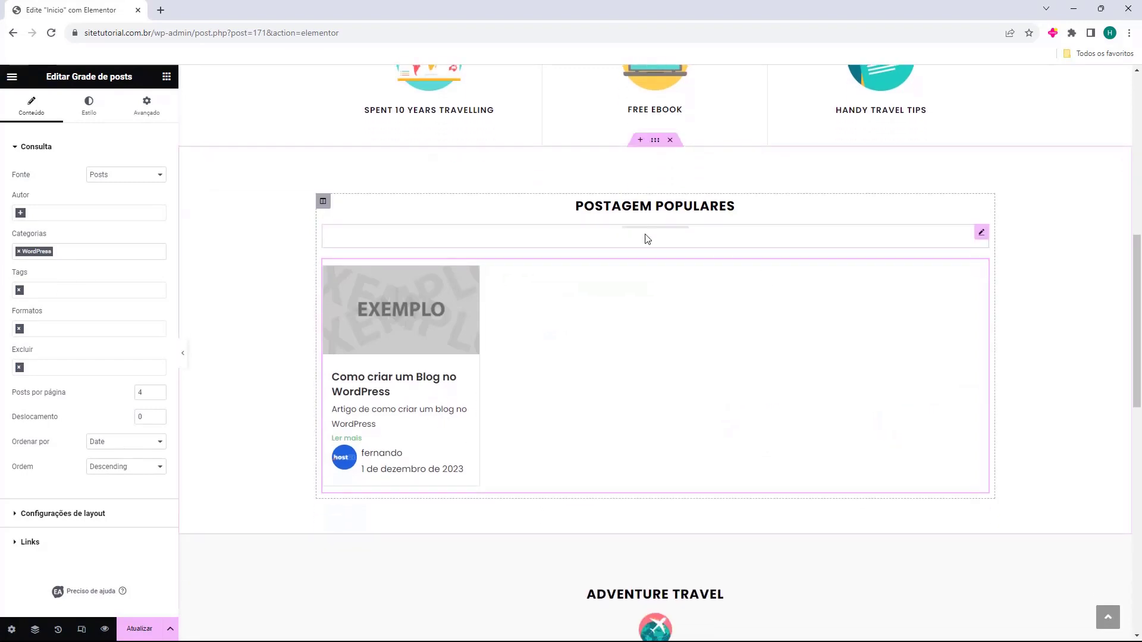
Remove the WordPress category filter and exclude the 'Olá, mundo!' post from the grid
click(18, 251)
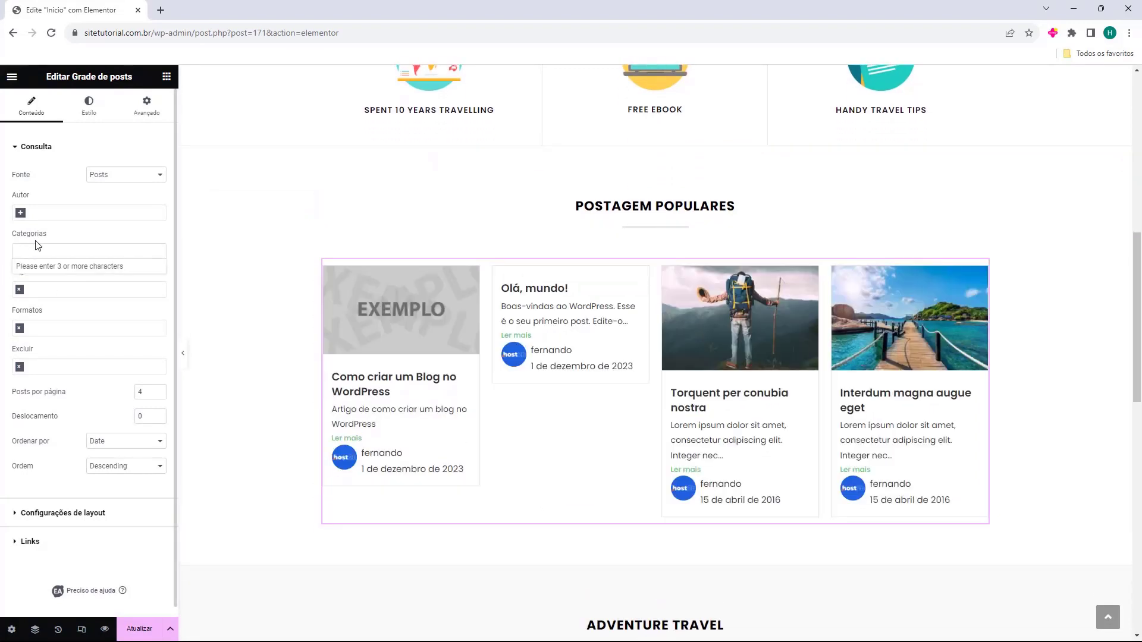
click(78, 236)
click(67, 364)
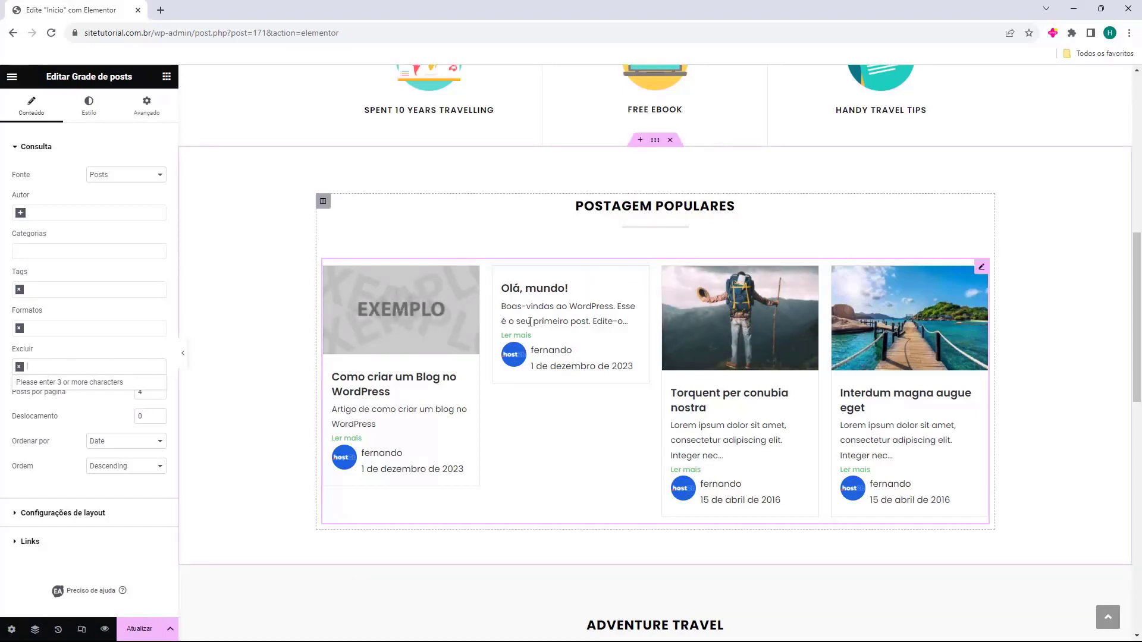
text(olá)
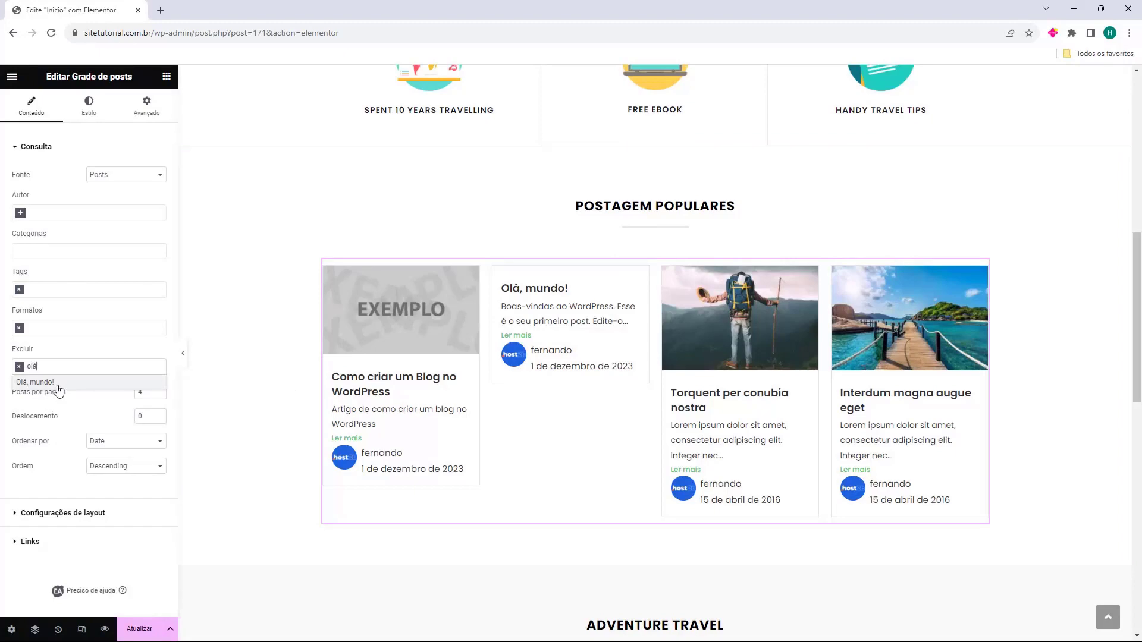
click(59, 382)
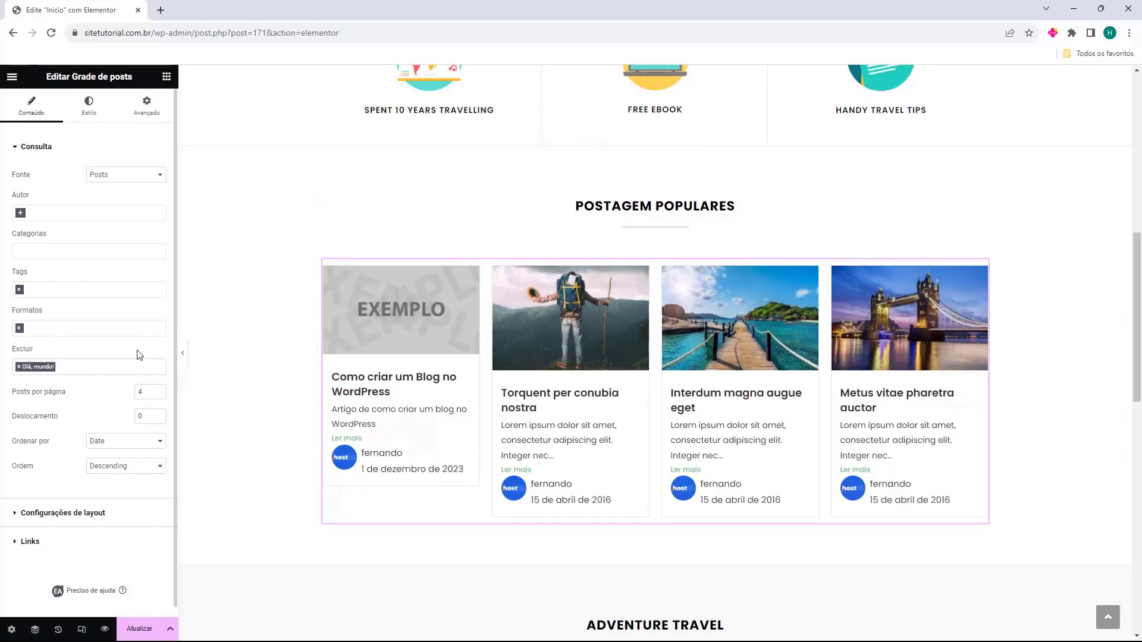
Set the grid to 5 posts per page and adjust the post offset
click(160, 390)
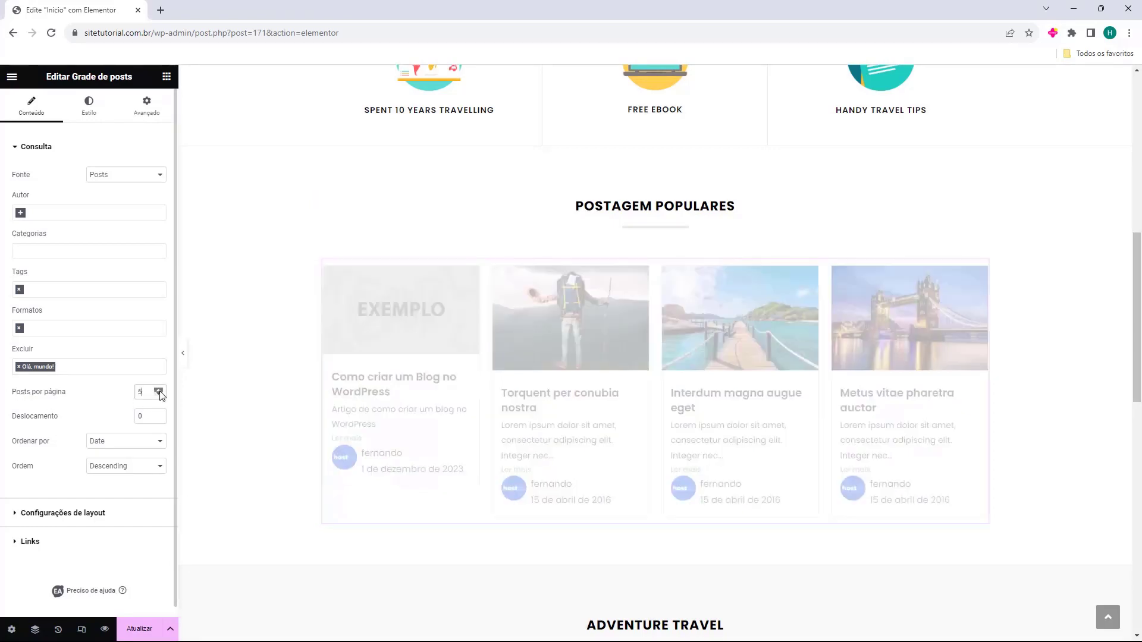
click(160, 394)
click(159, 395)
click(159, 392)
click(160, 390)
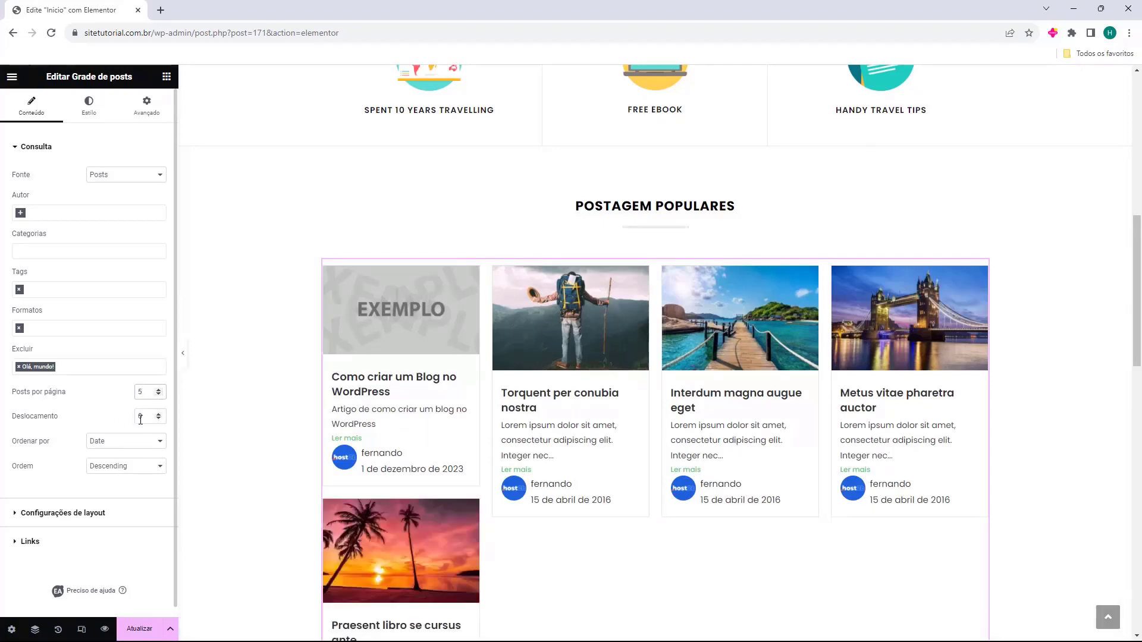
click(159, 414)
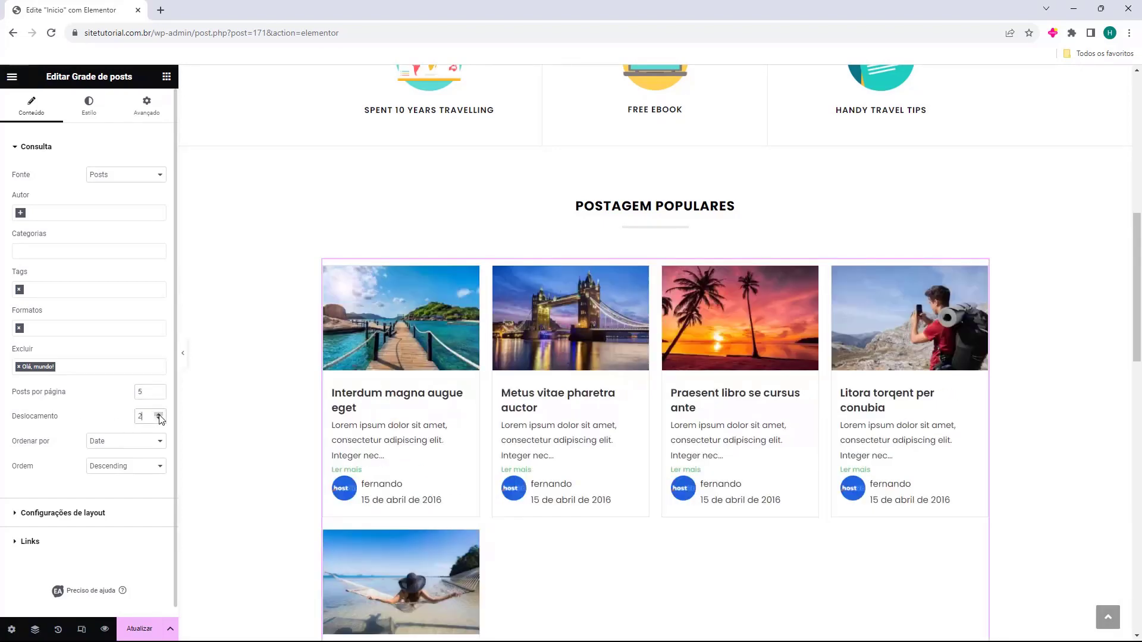
click(159, 419)
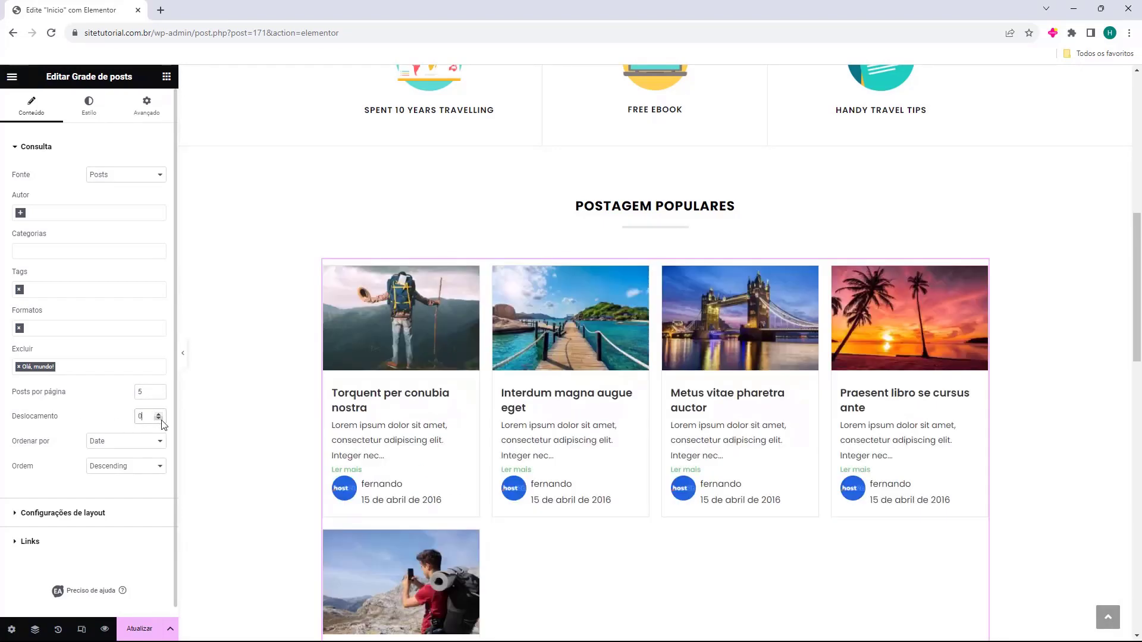
click(92, 444)
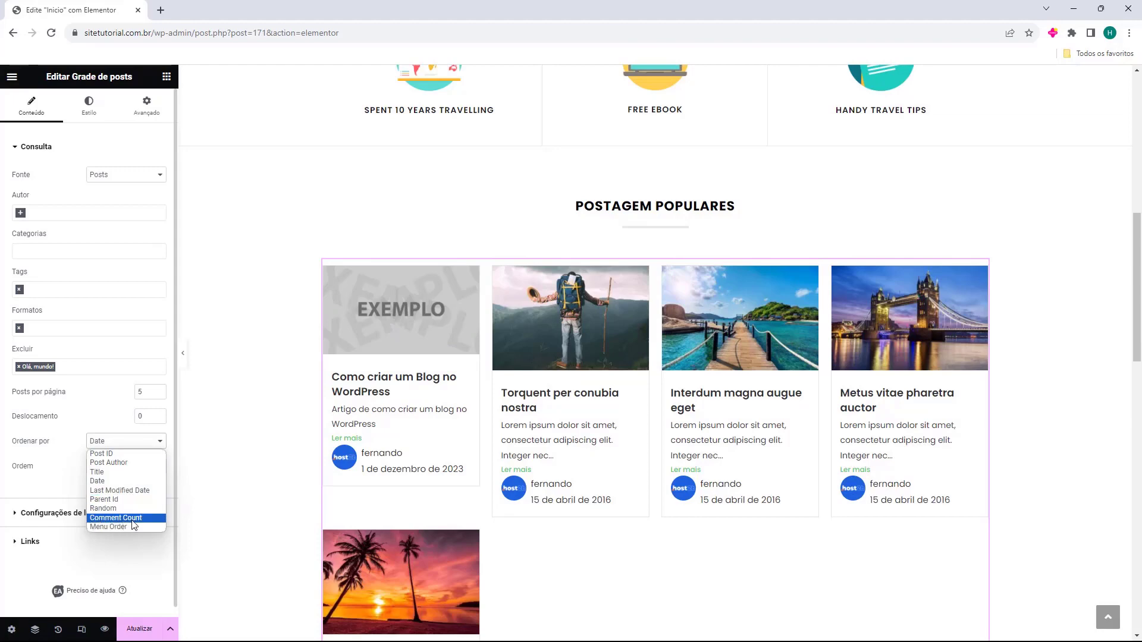
Sort the posts by comment count in descending order
click(131, 518)
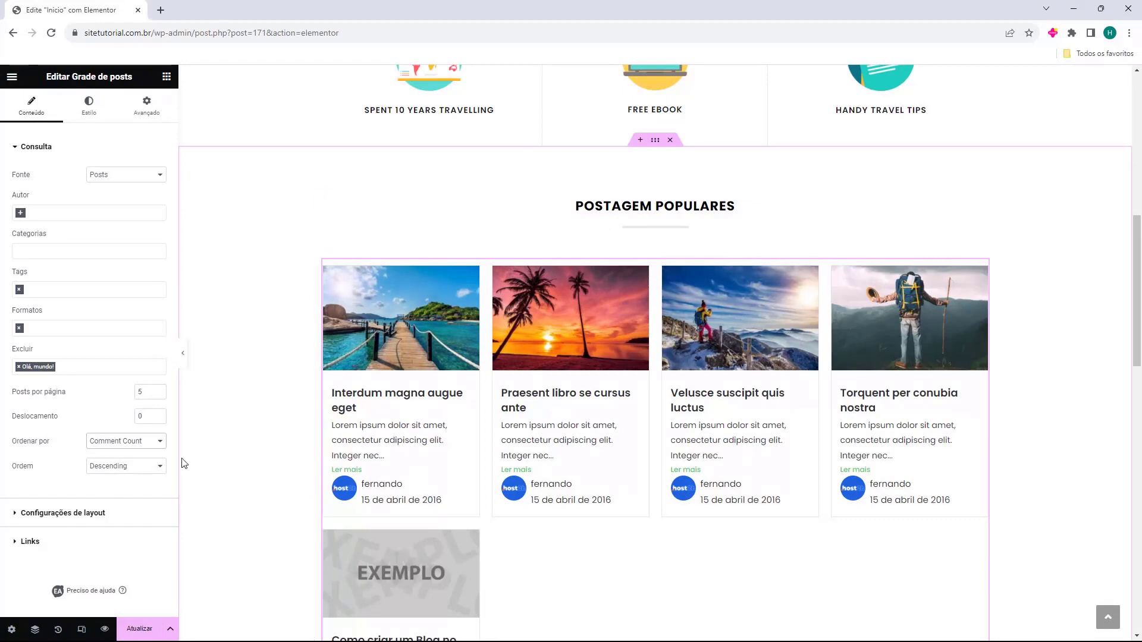
click(147, 446)
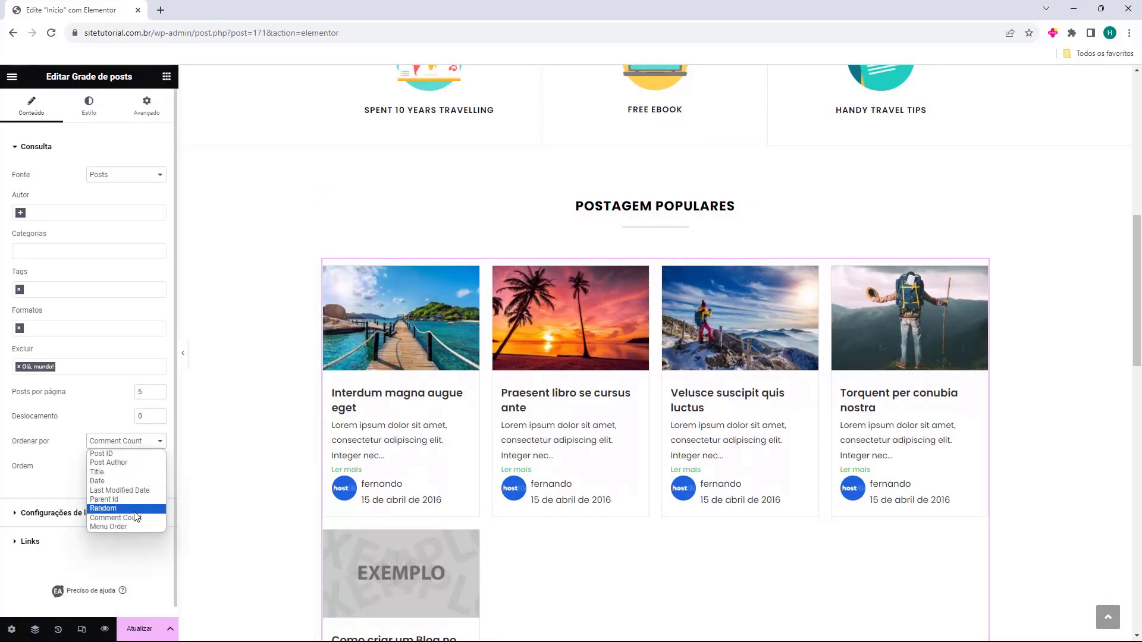
click(135, 510)
click(149, 418)
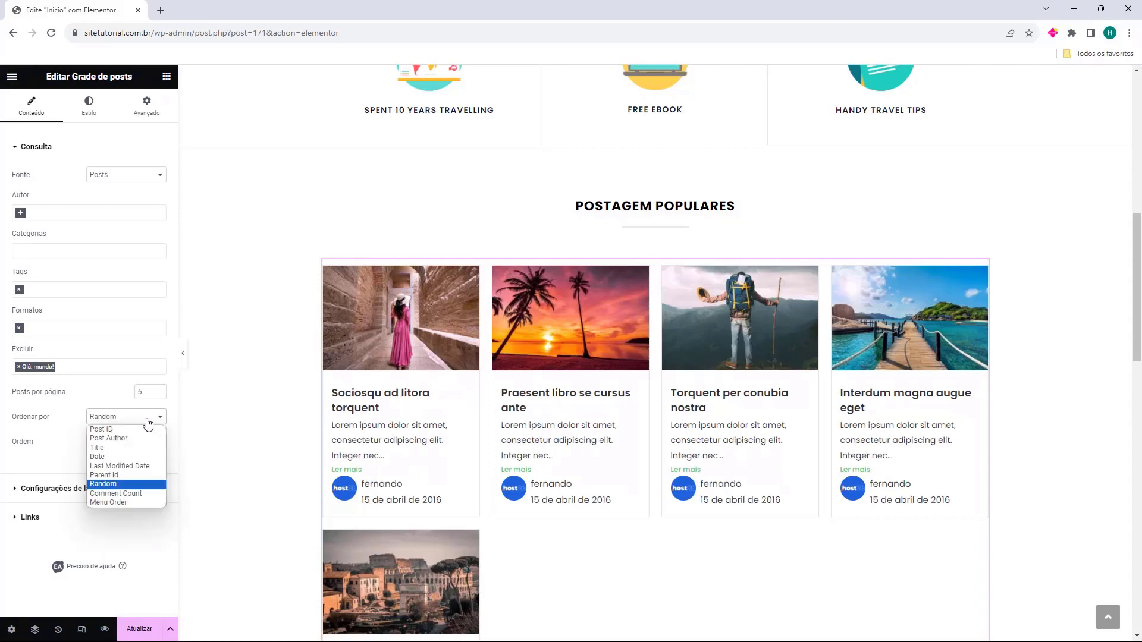
click(147, 466)
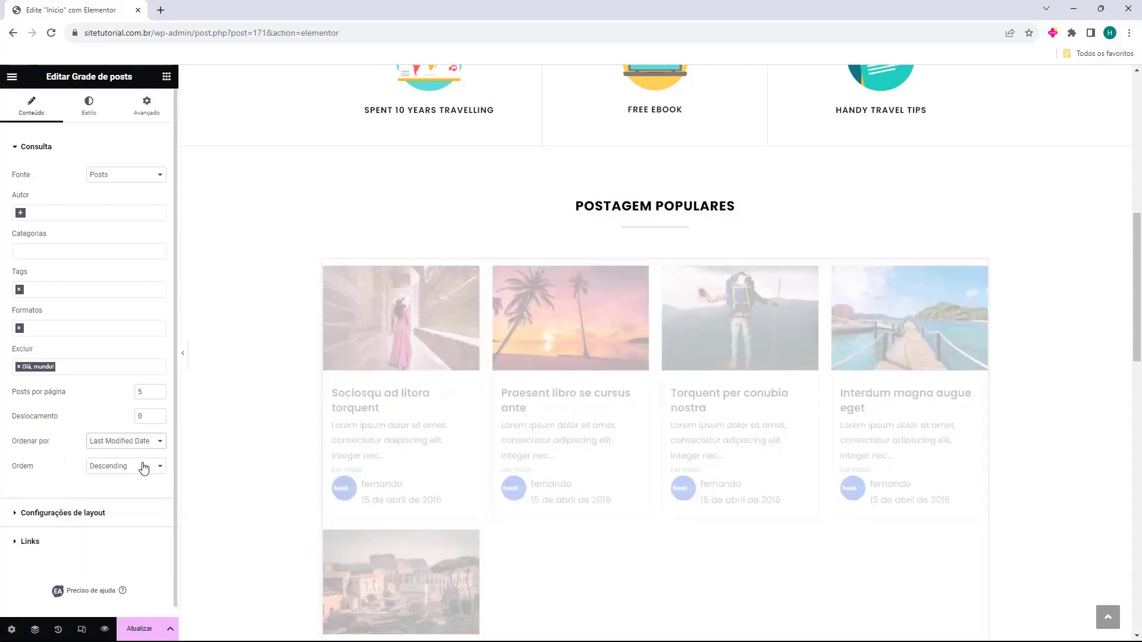
click(143, 441)
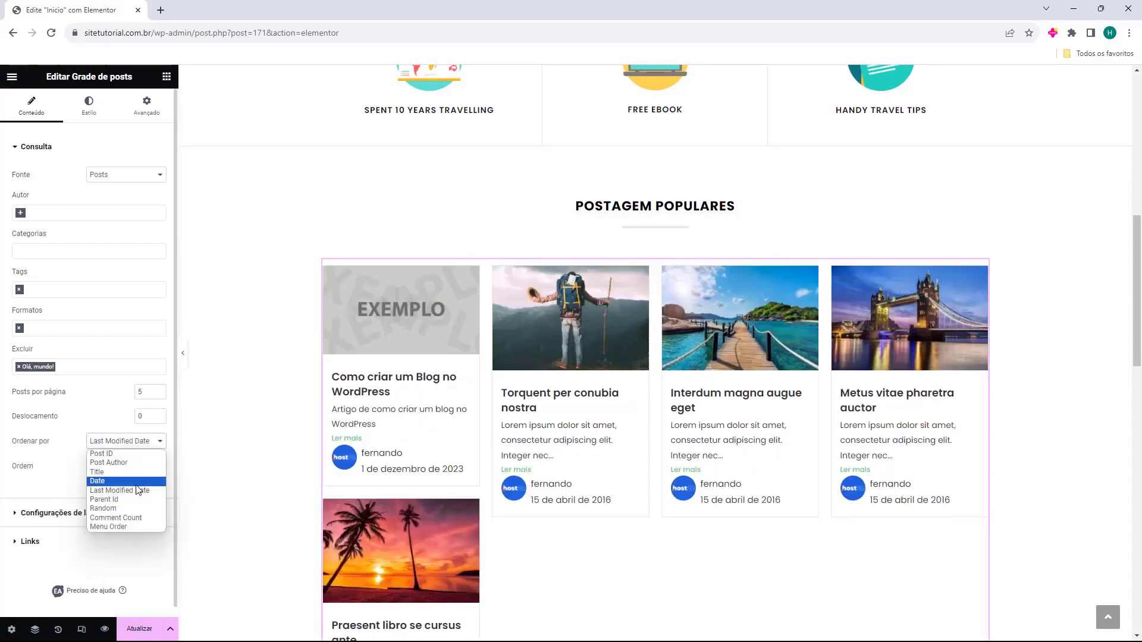
click(117, 518)
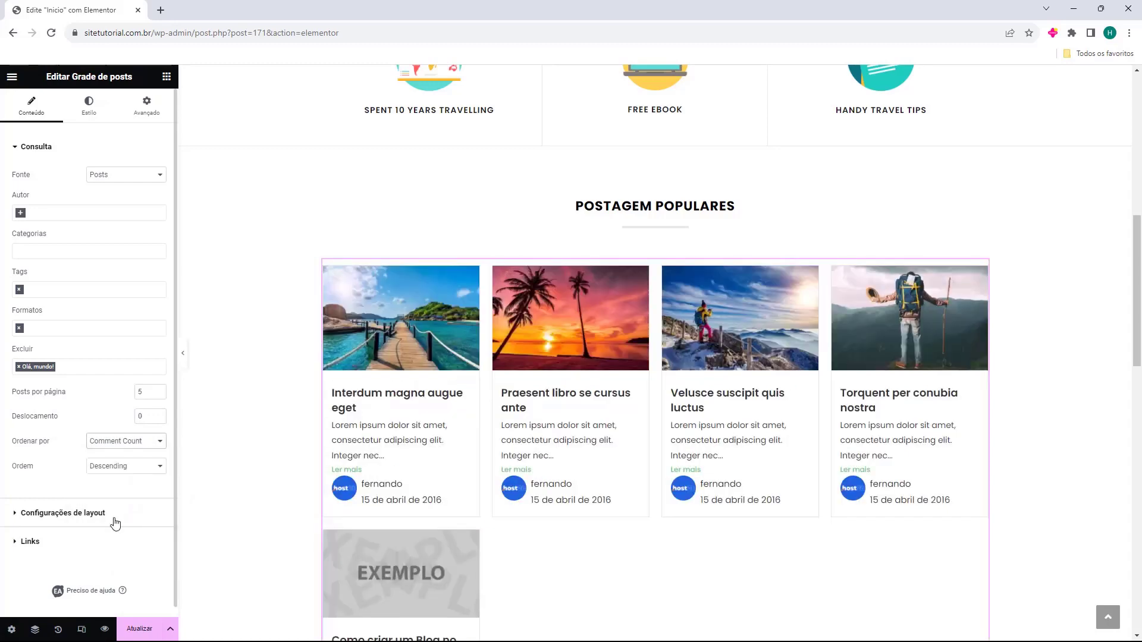
scroll(83, 450, down, 1)
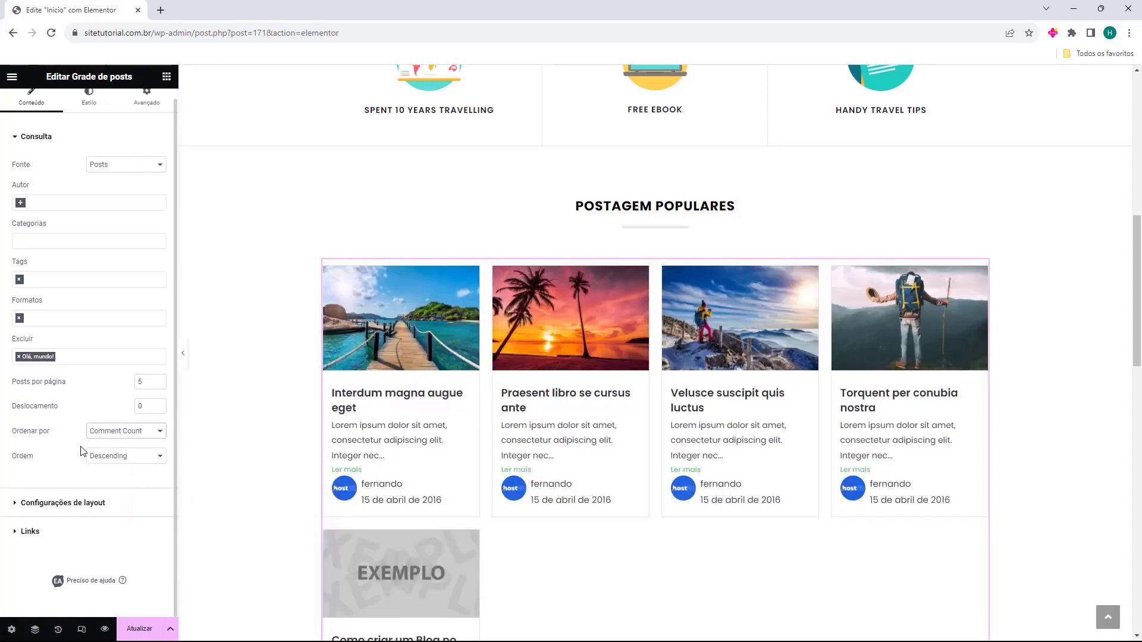
click(97, 462)
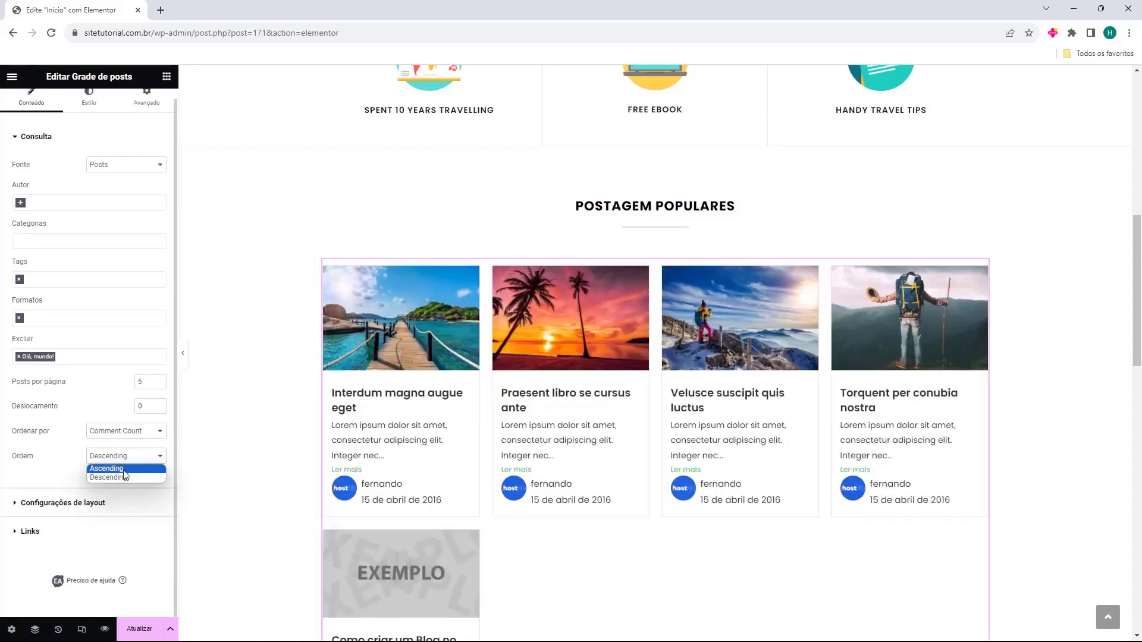
click(106, 468)
click(105, 456)
click(105, 478)
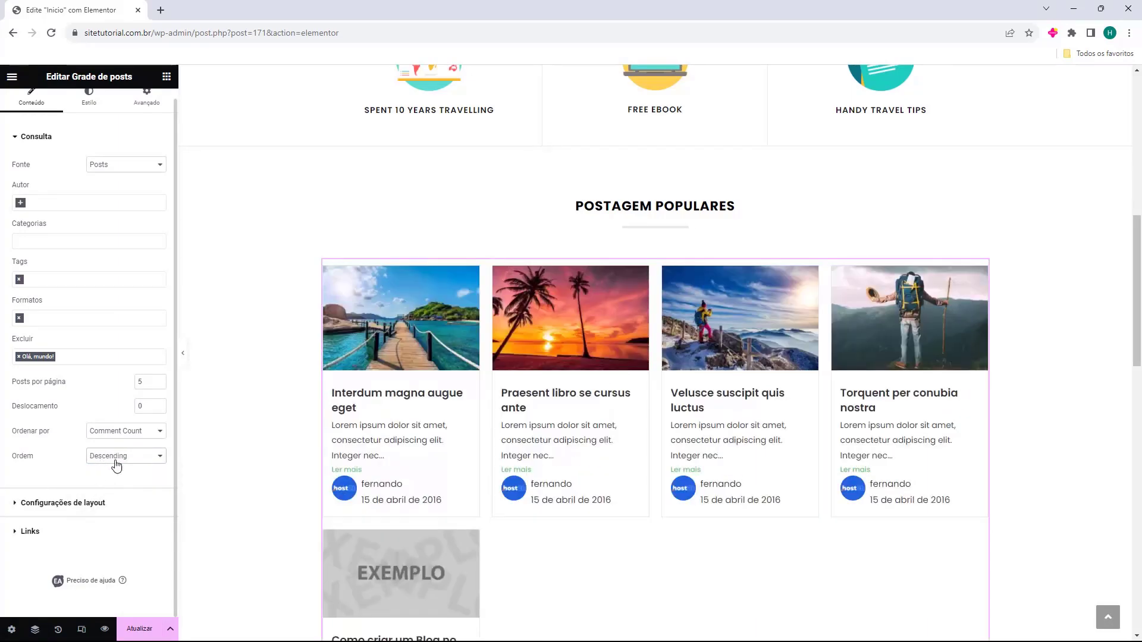
Show 4 posts per page in the grid
scroll(937, 404, down, 1)
scroll(937, 405, down, 1)
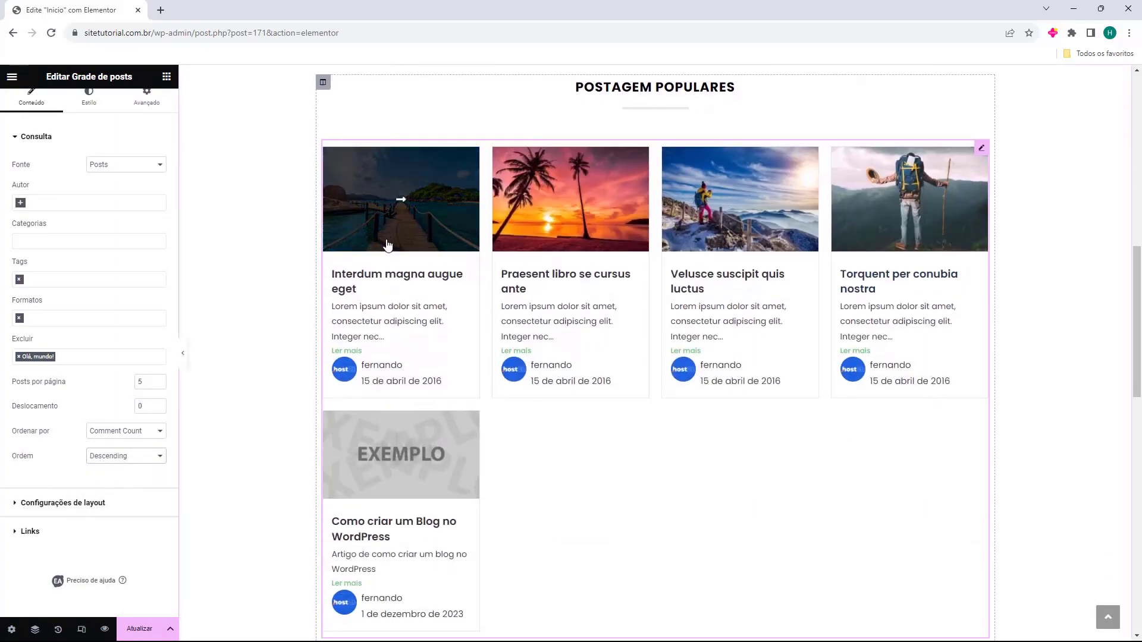
click(159, 385)
click(158, 385)
click(158, 379)
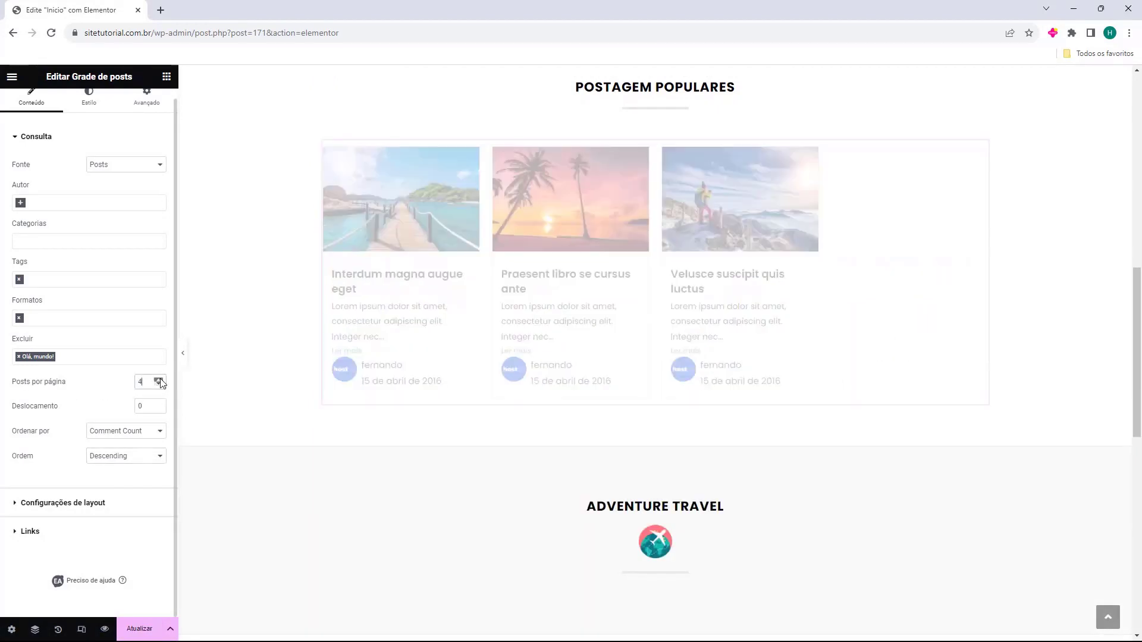
Keep the Default (Lite) template and set 3 columns without a Carregar mais button
click(30, 506)
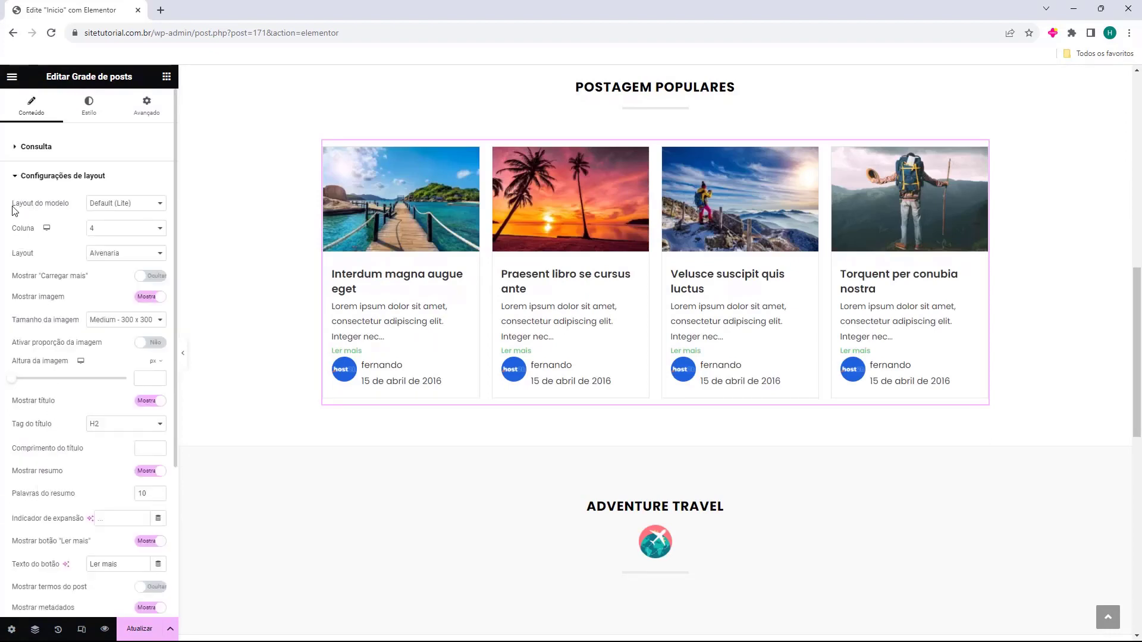
click(97, 205)
click(122, 213)
click(128, 232)
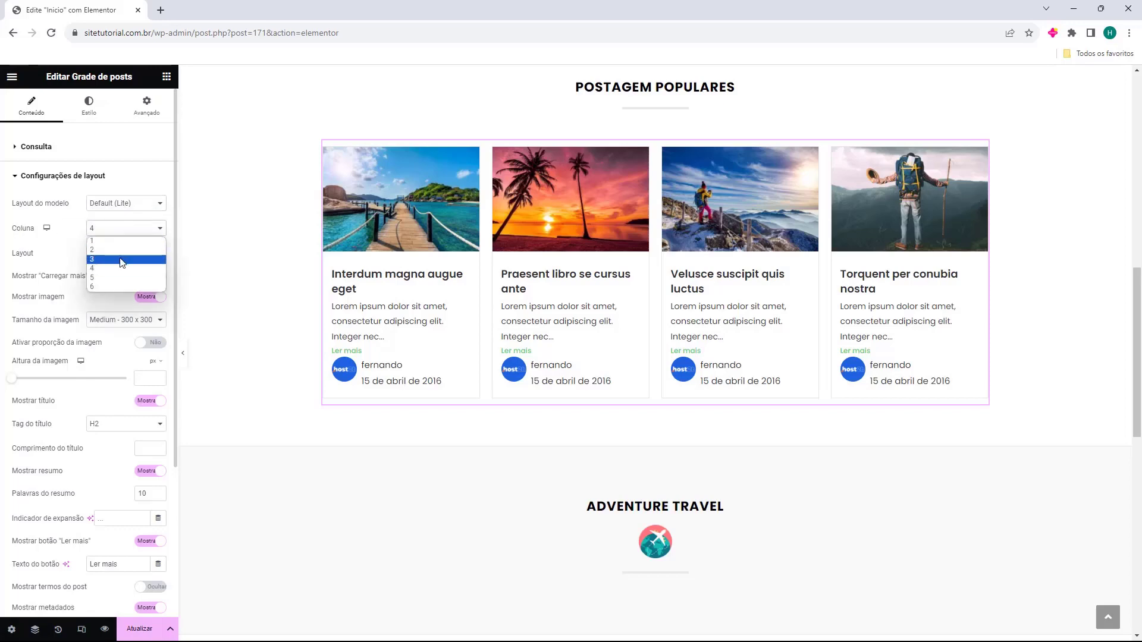
click(122, 260)
click(138, 234)
click(122, 260)
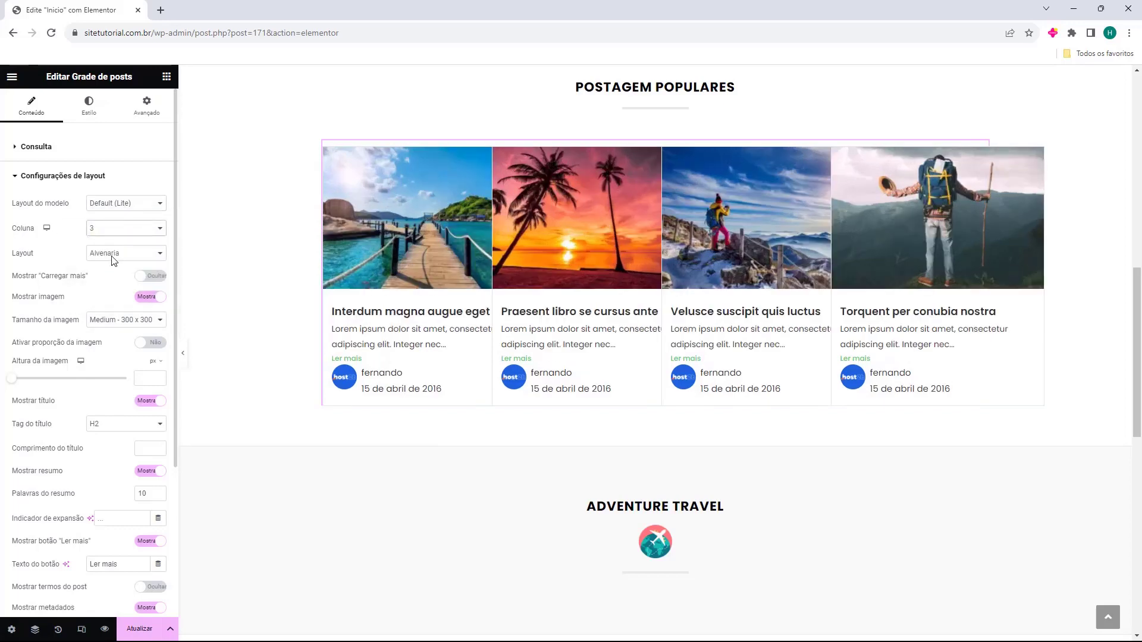
click(149, 276)
click(148, 277)
Compare 1- and 5-column layouts, settling the grid back on 3 columns
click(123, 231)
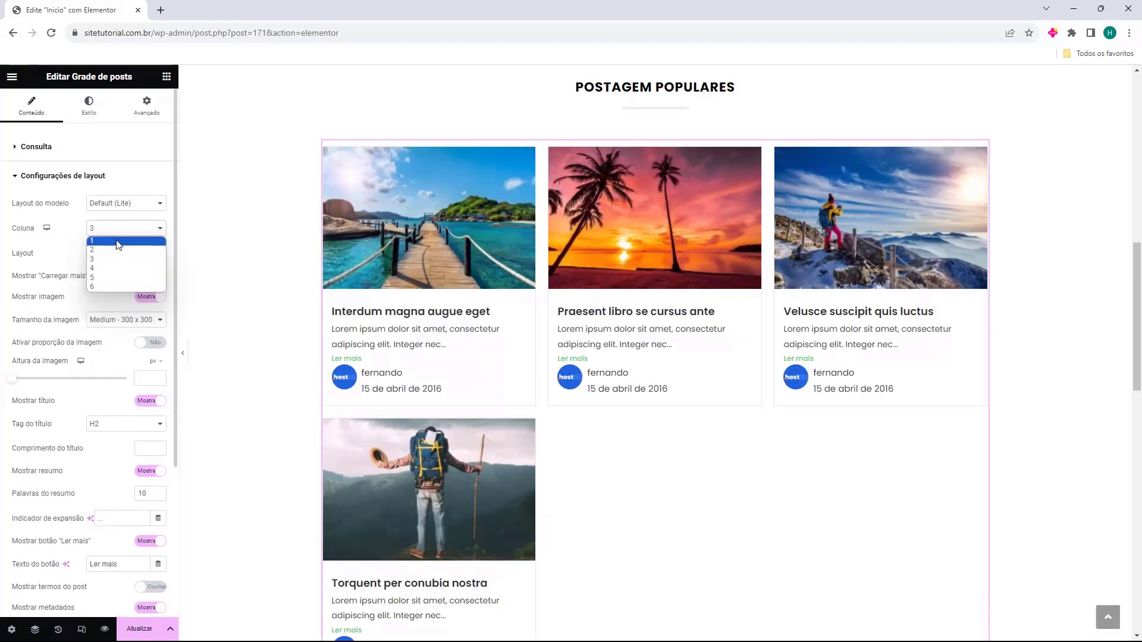
click(121, 241)
click(122, 232)
click(116, 259)
click(119, 233)
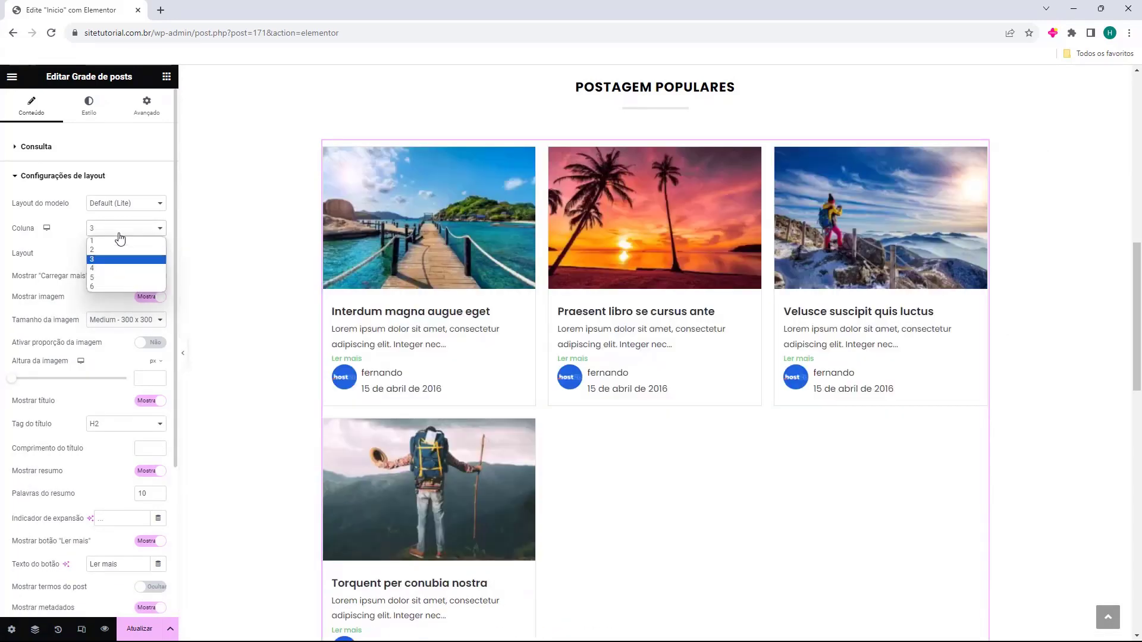
click(107, 277)
click(122, 235)
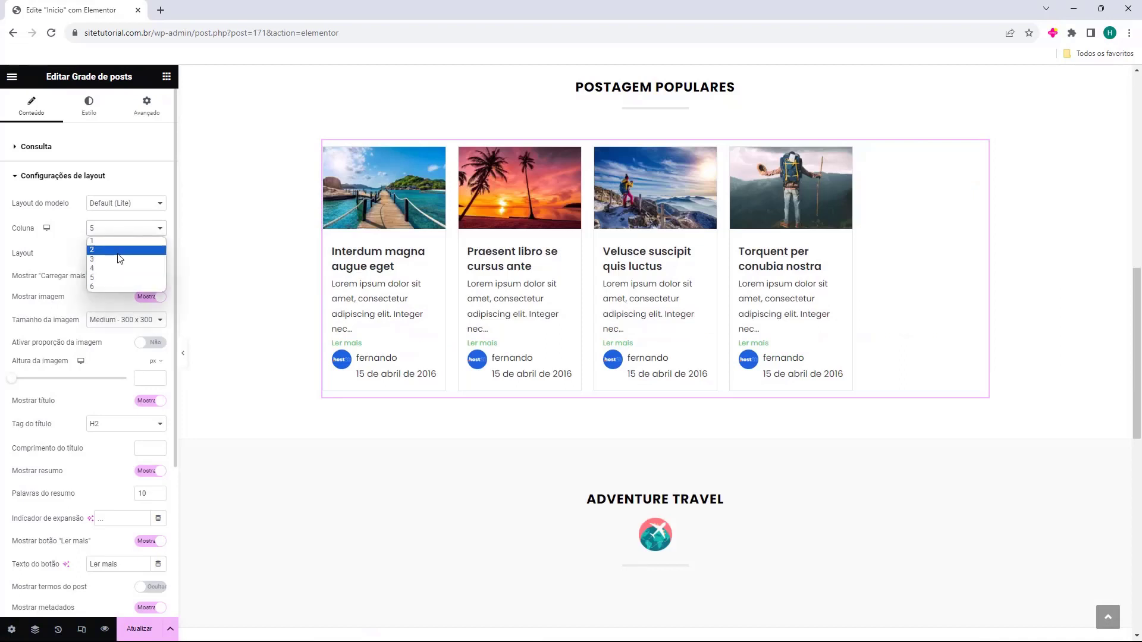
click(115, 258)
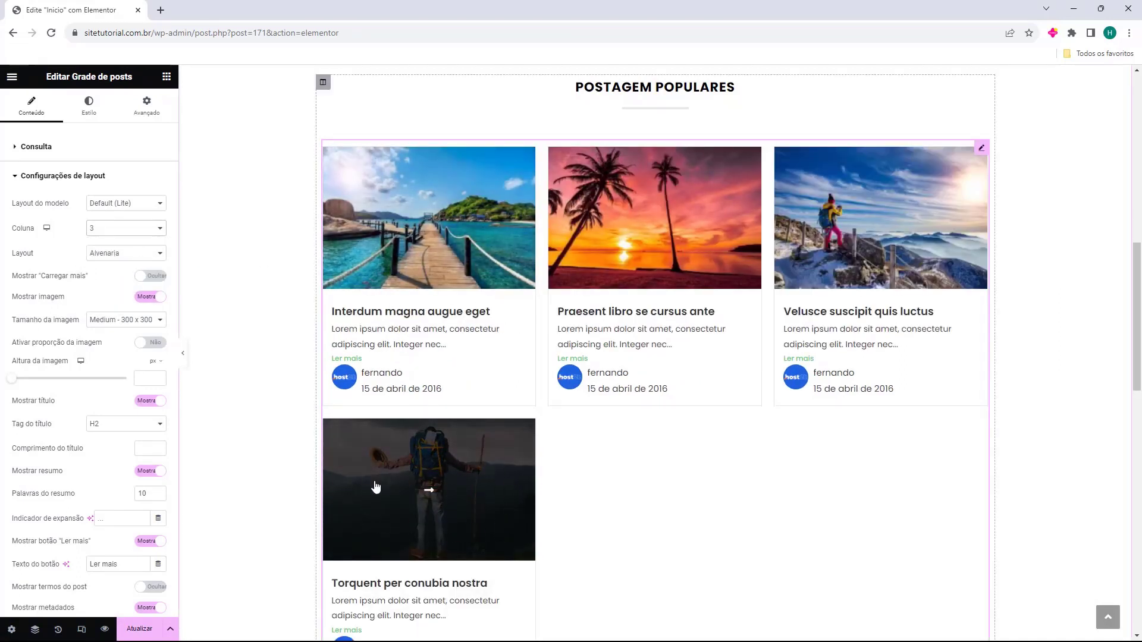
click(42, 147)
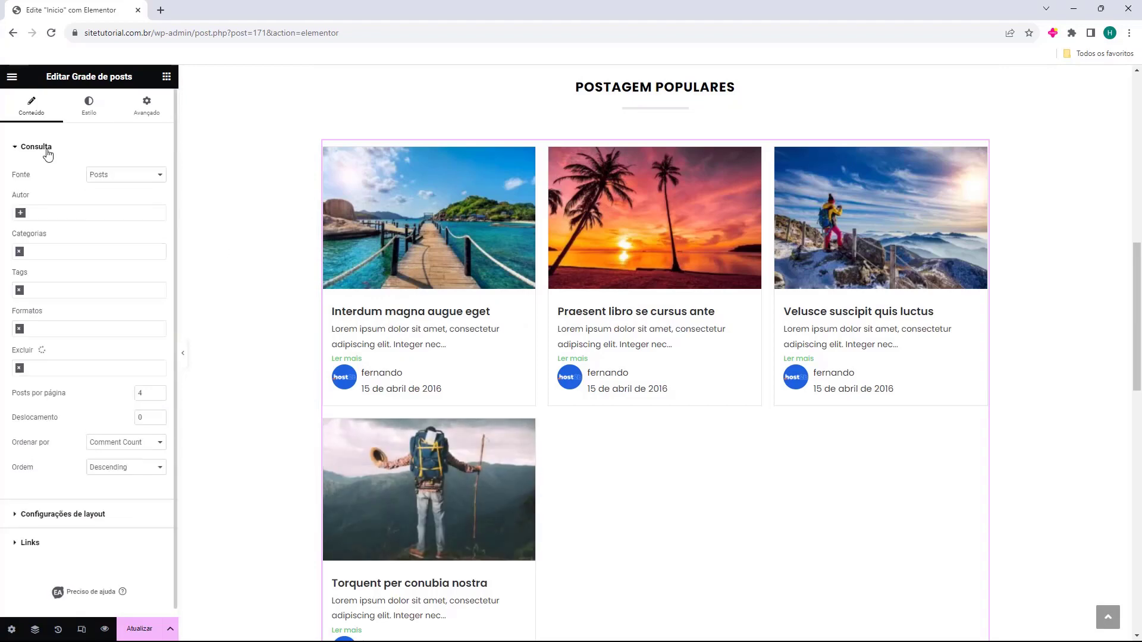
Cut the grid to 3 posts, keeping the Alvenaria layout without a Carregar mais button
click(158, 396)
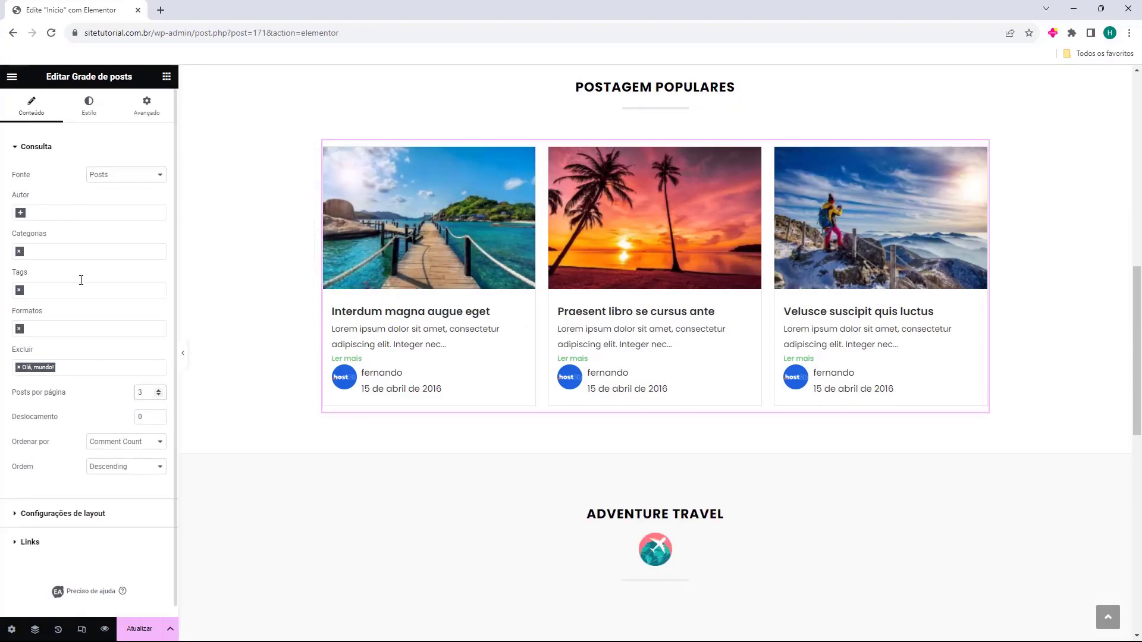
click(76, 514)
click(103, 265)
click(122, 254)
click(124, 275)
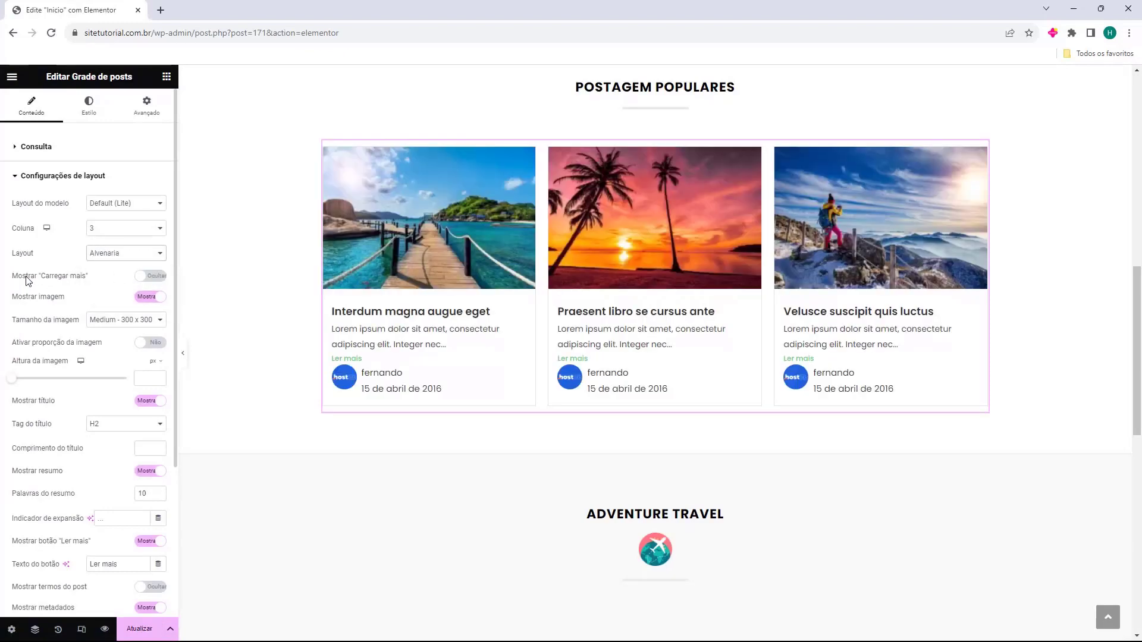
click(67, 284)
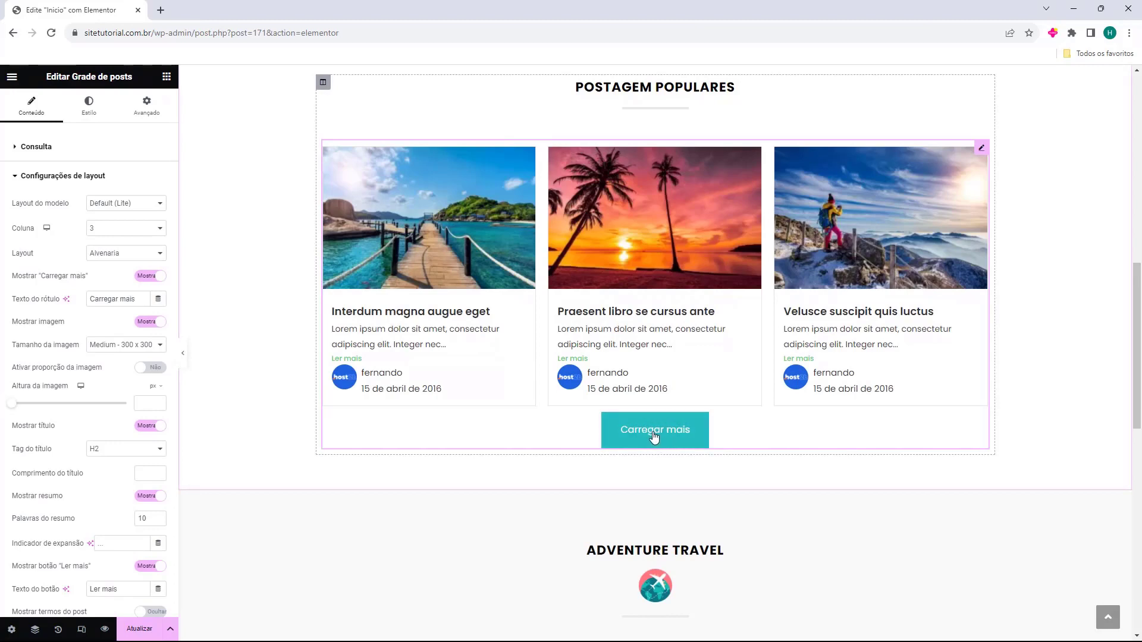
click(46, 281)
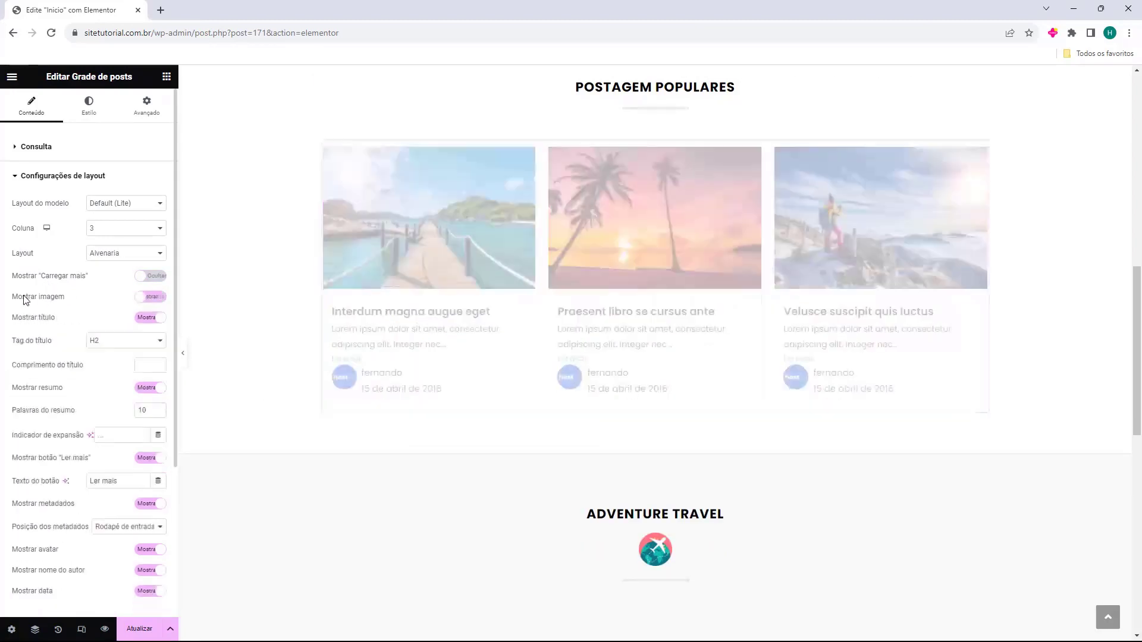
Test image aspect ratio and title visibility, keeping images and titles shown
click(26, 301)
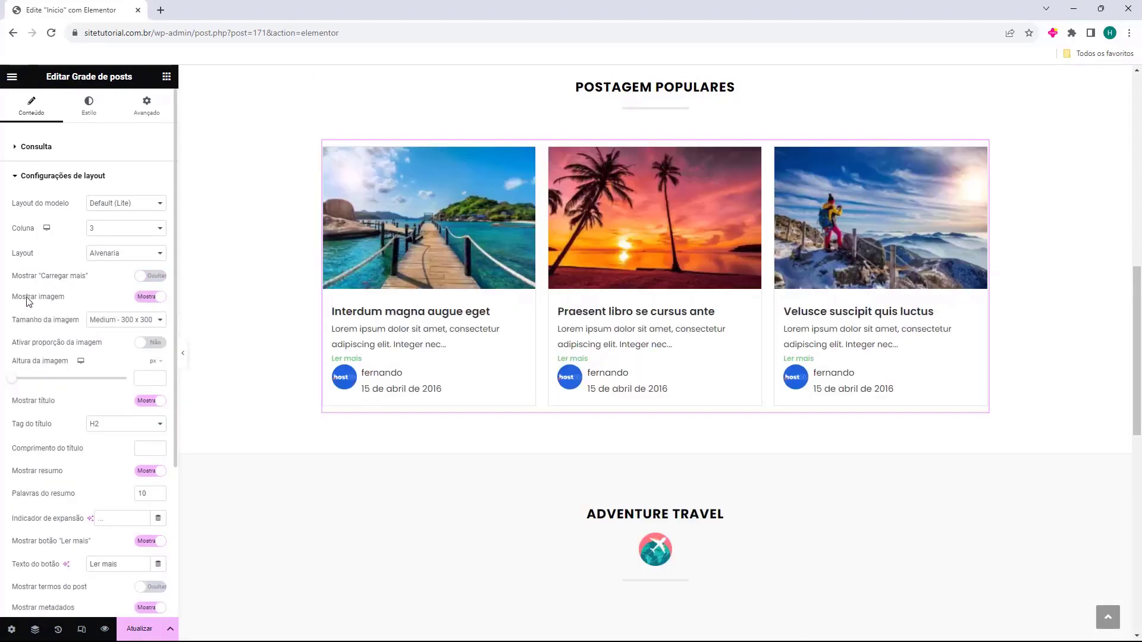
click(17, 347)
click(19, 347)
click(28, 405)
click(29, 408)
Limit post titles to 4 words and adjust the excerpt display toggle
scroll(32, 403, down, 2)
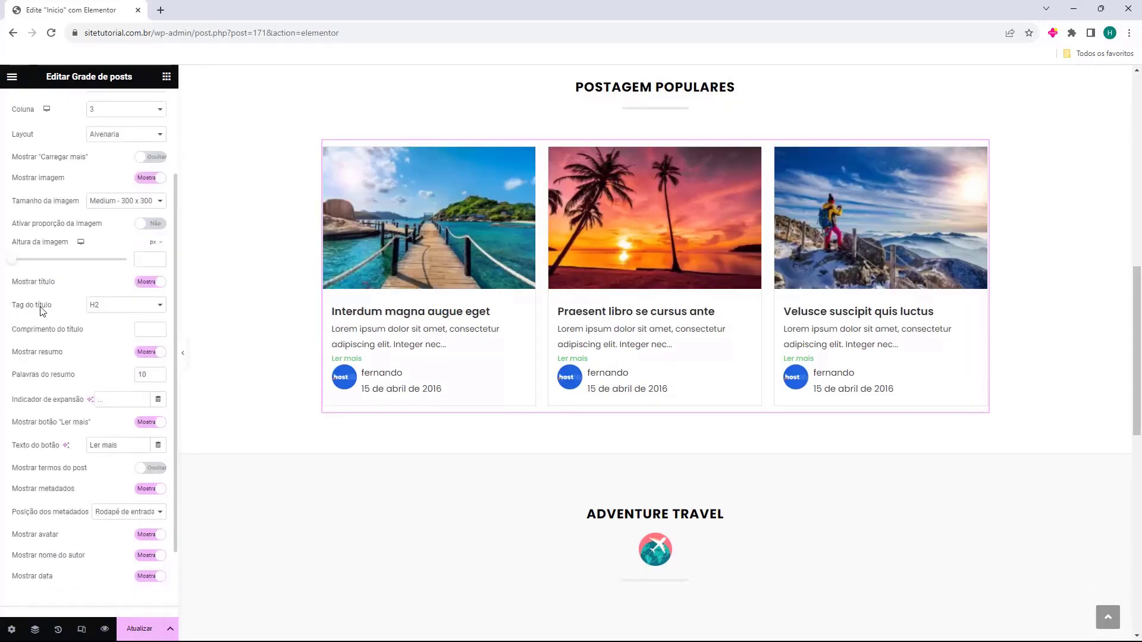
click(159, 328)
click(159, 328)
click(159, 328)
click(159, 328)
click(159, 329)
click(161, 331)
click(160, 333)
click(145, 353)
click(145, 354)
scroll(41, 374, down, 1)
Keep the Ler mais links, leave post terms hidden, and drop author and date from the cards
click(139, 367)
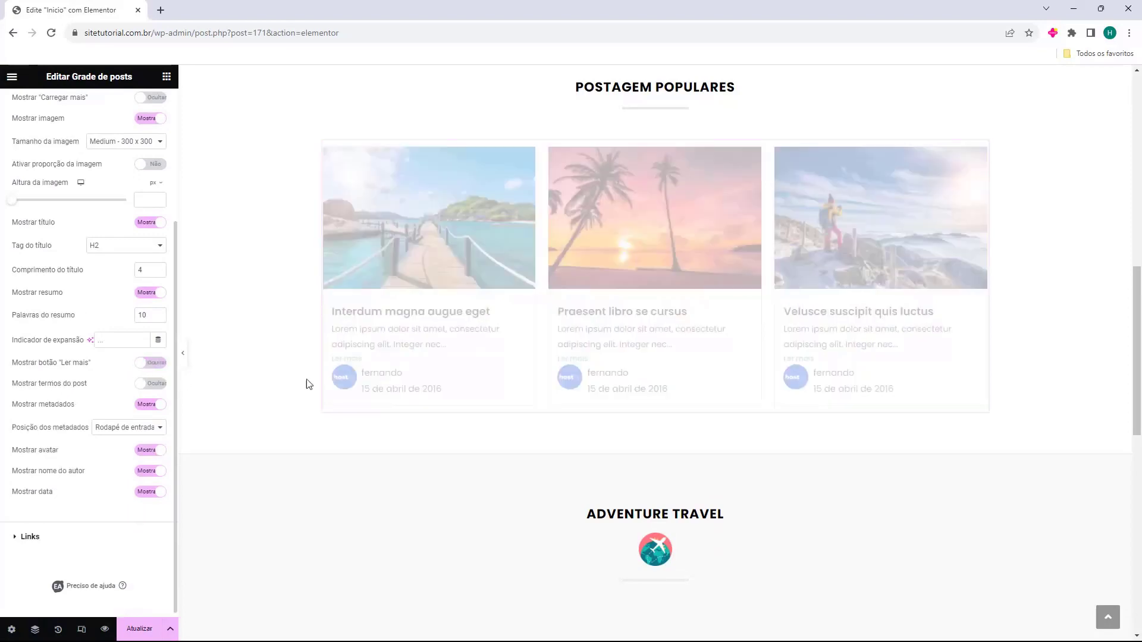
click(149, 365)
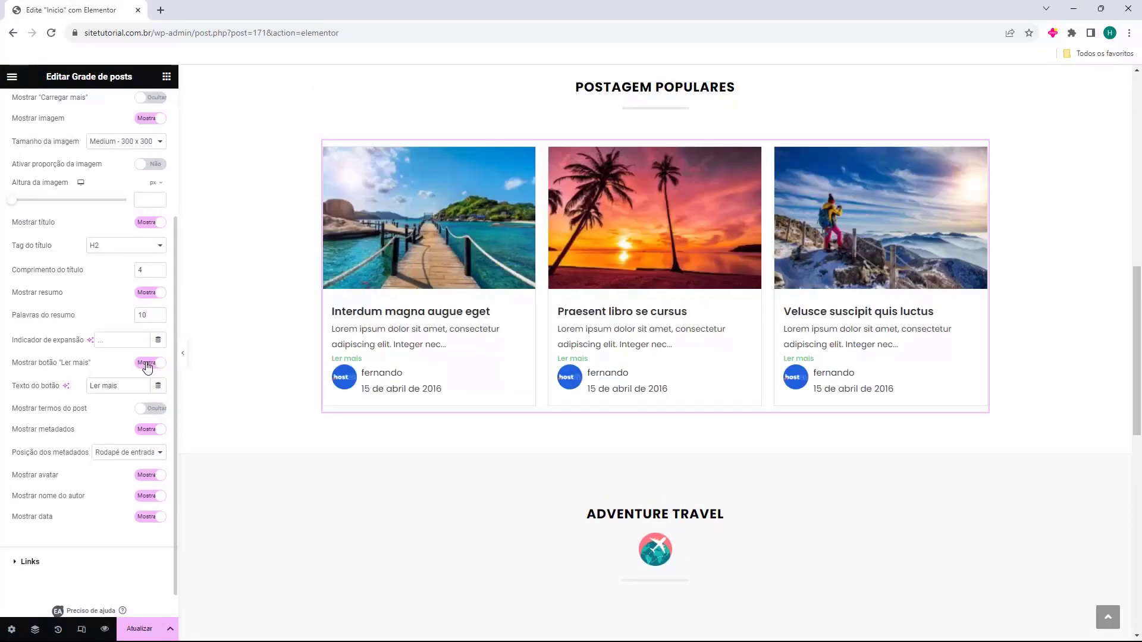
click(143, 410)
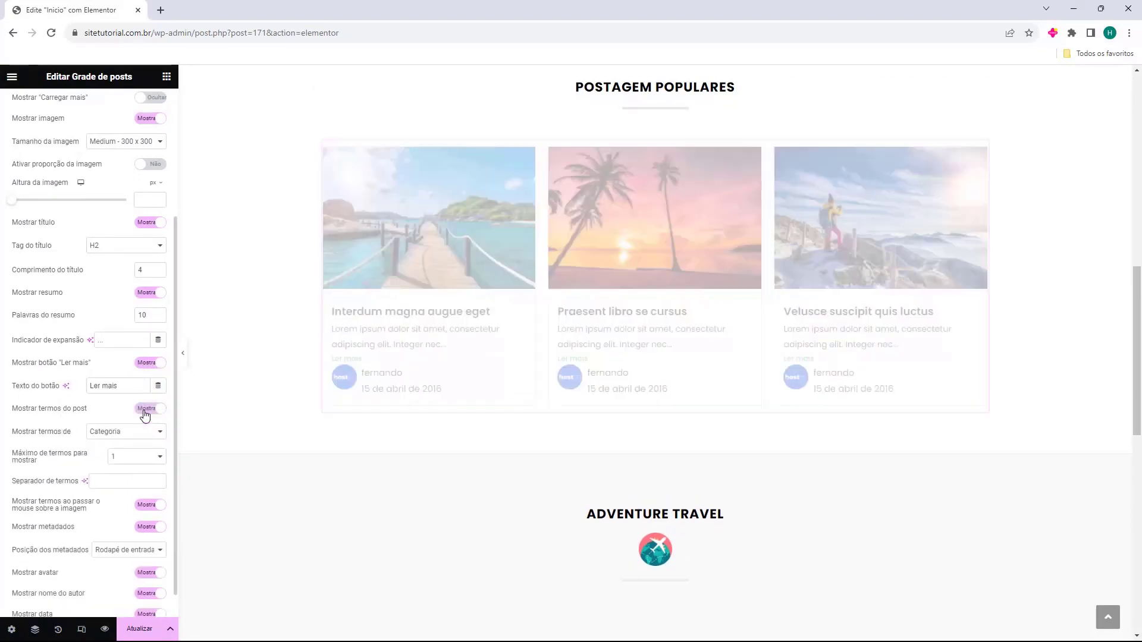
click(144, 411)
scroll(61, 392, down, 1)
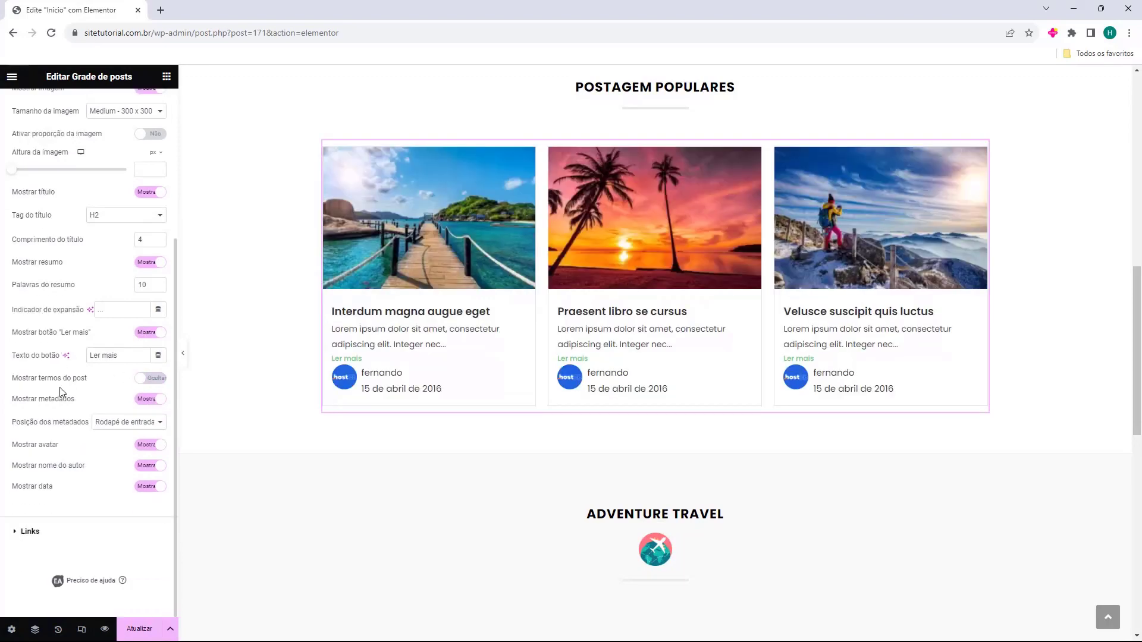
click(144, 400)
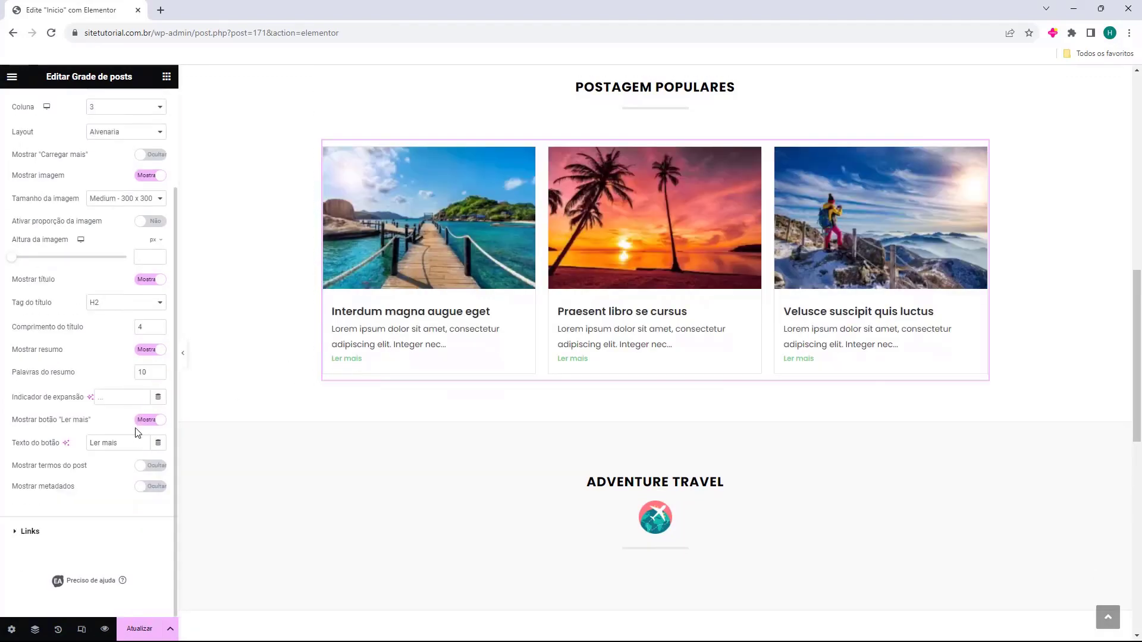
Show post metadata on the cards, trying it above and then below the excerpt
click(148, 486)
scroll(104, 345, down, 2)
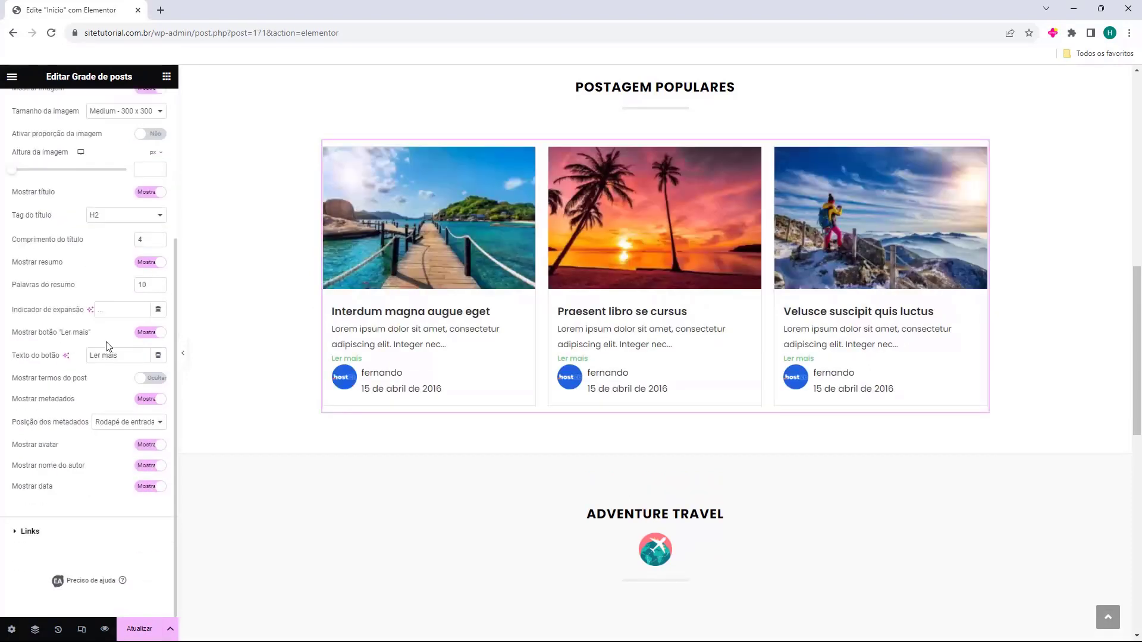
click(136, 434)
click(135, 437)
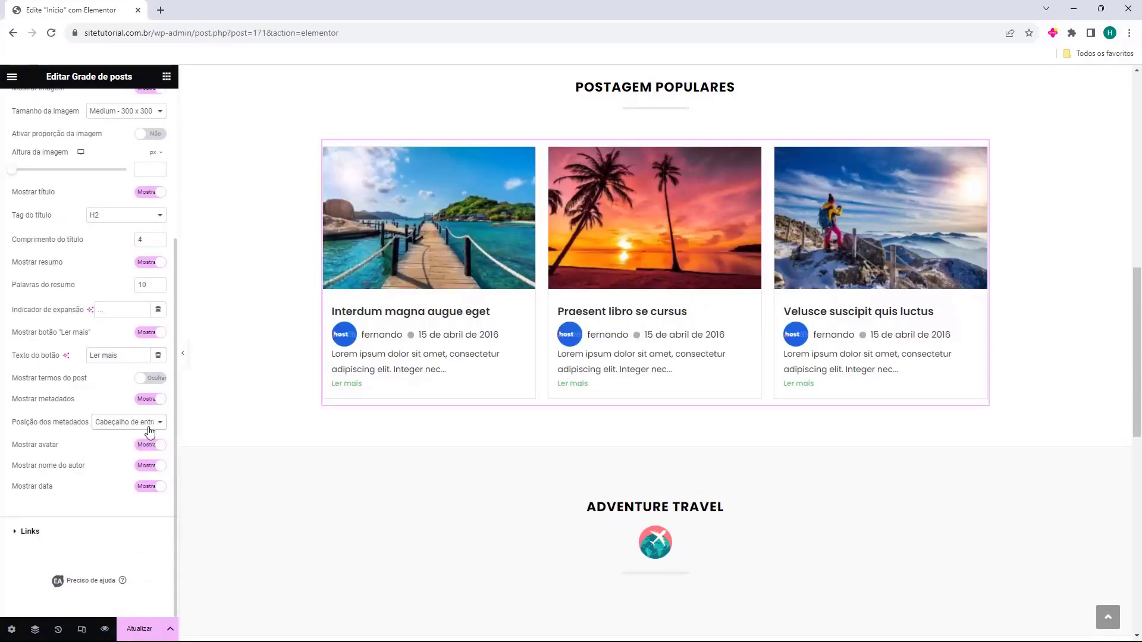
click(128, 422)
click(127, 440)
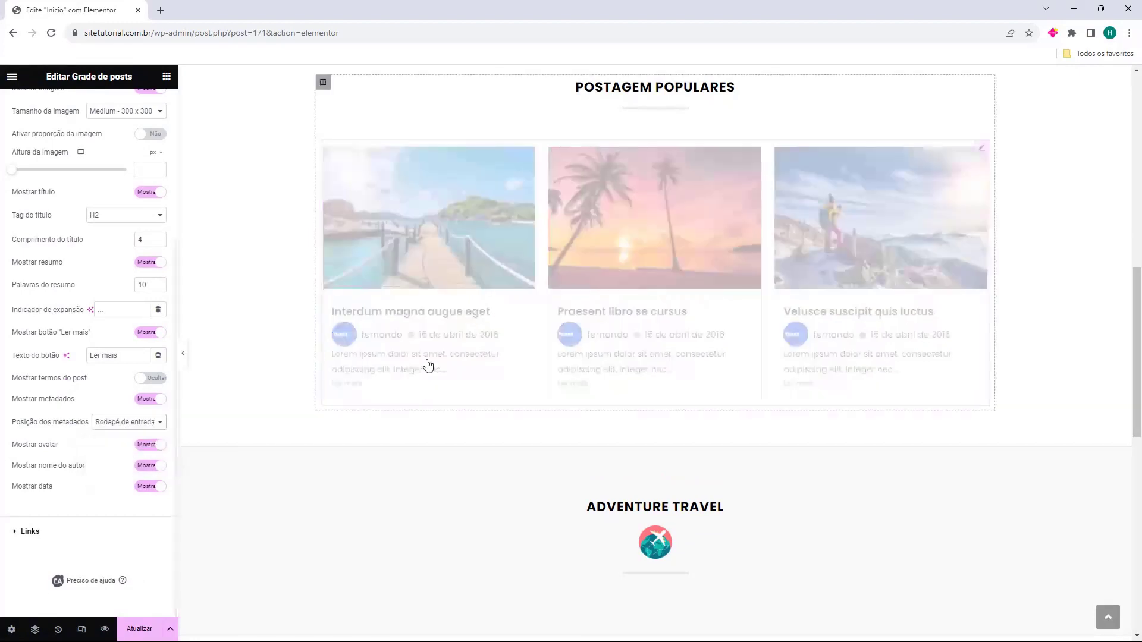
Set avatar, author name, date and metadata all to Ocultar on the cards
click(140, 447)
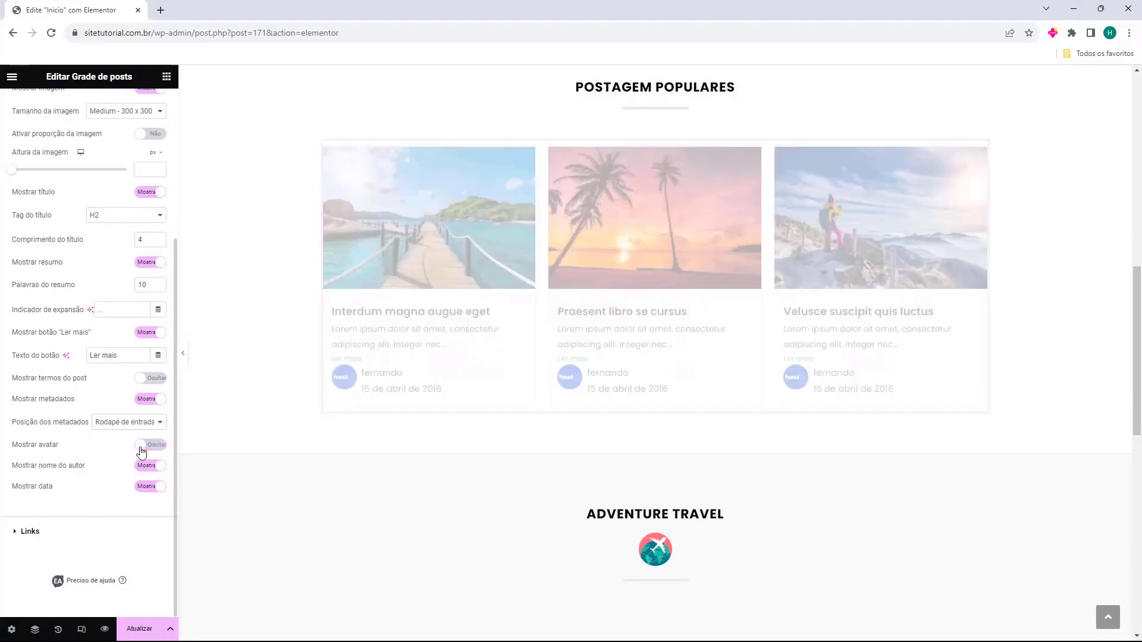
click(154, 468)
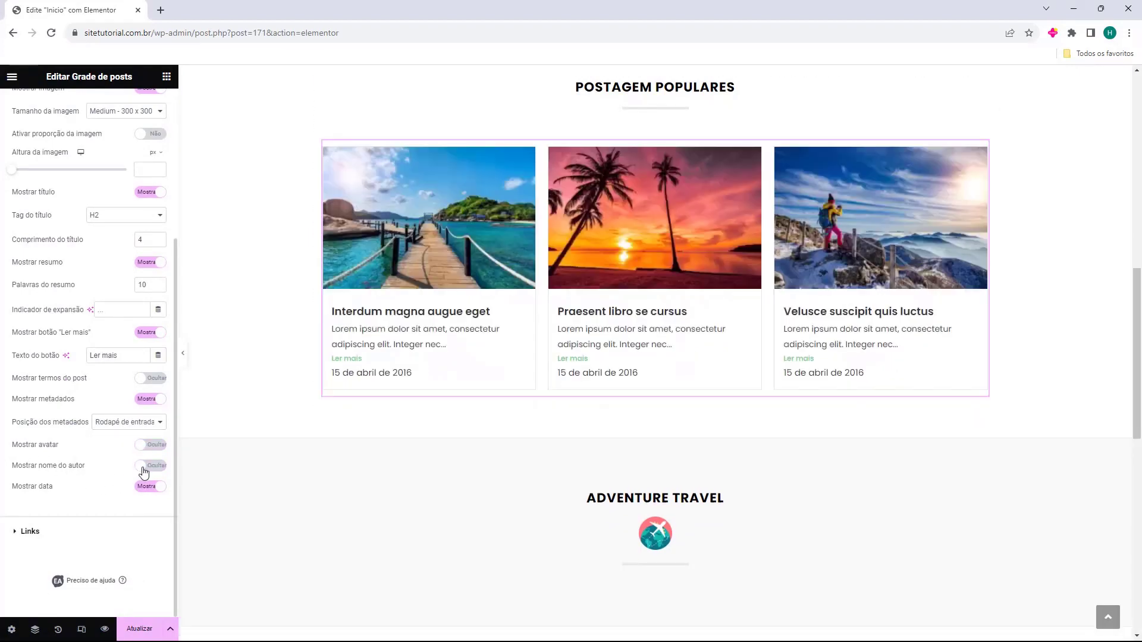
click(147, 486)
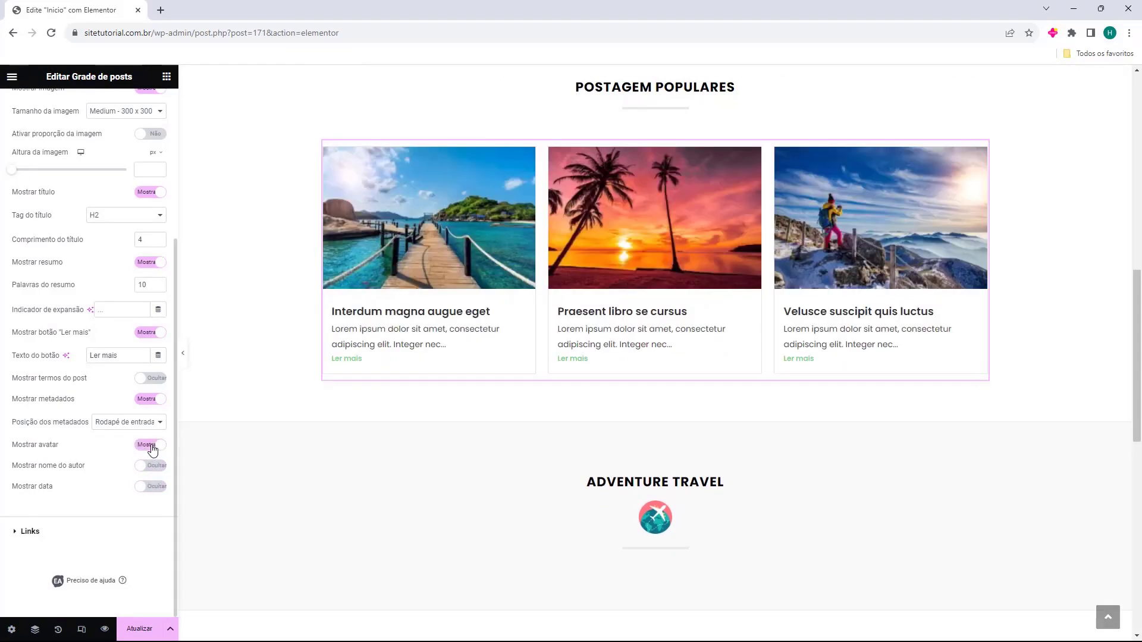
click(149, 399)
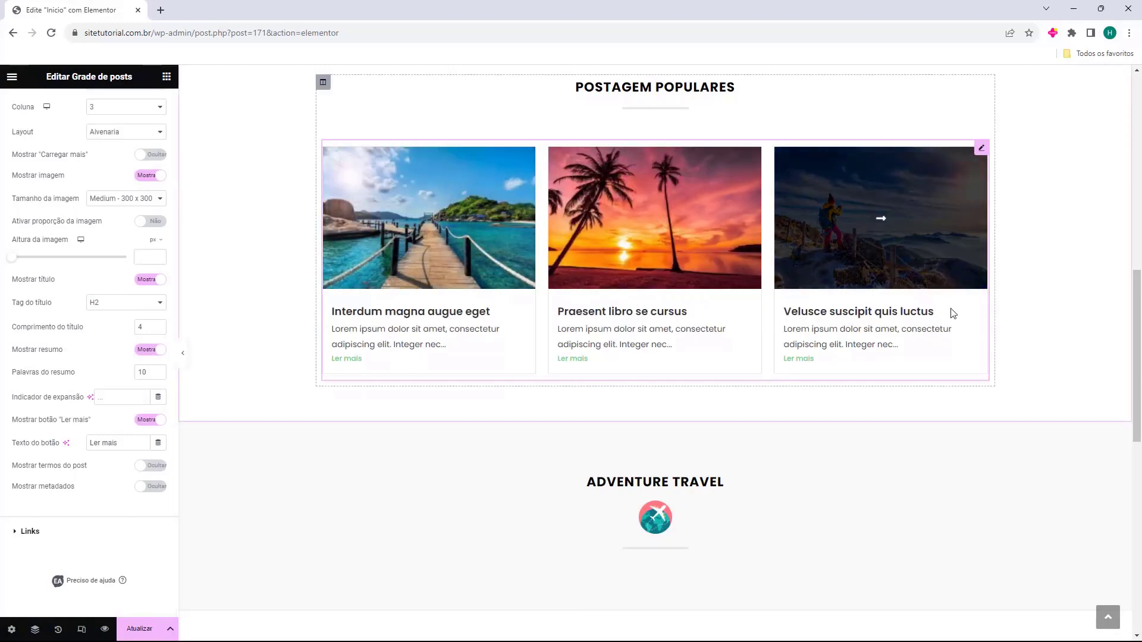
Reselect the popular posts grid and expand its Consulta section in the Conteúdo tab
scroll(285, 382, up, 3)
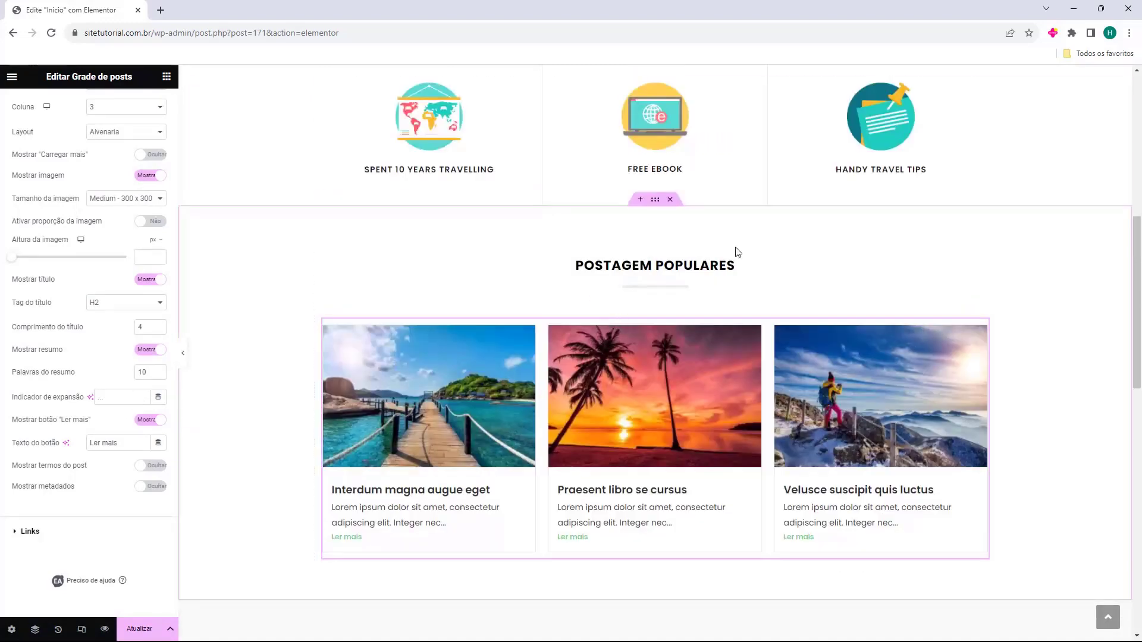
click(345, 363)
scroll(351, 357, down, 1)
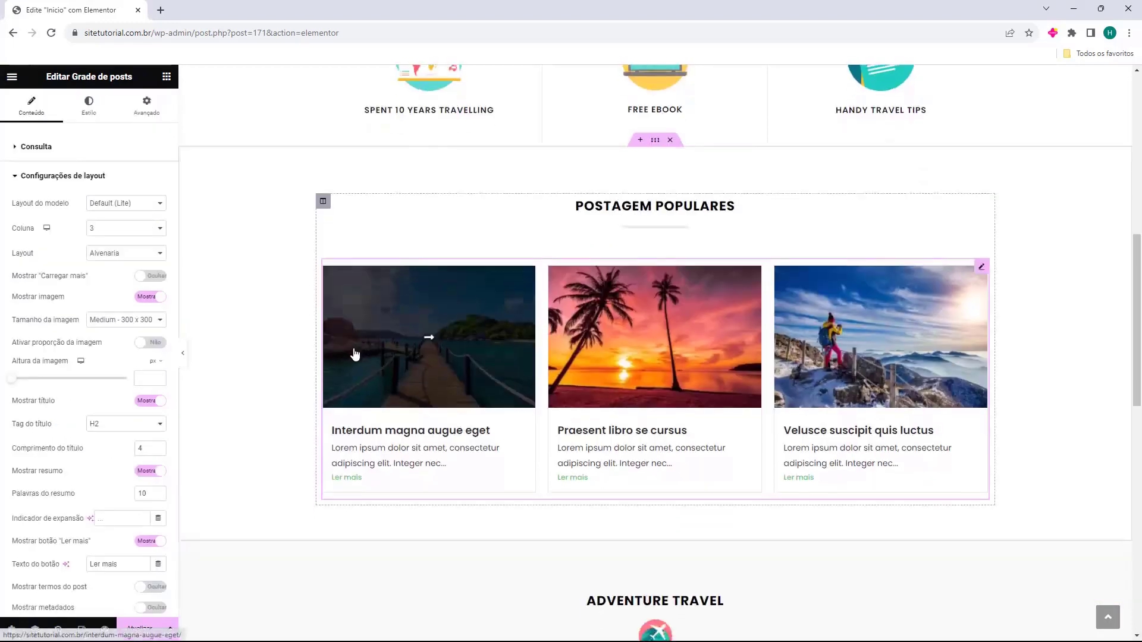
scroll(832, 333, down, 4)
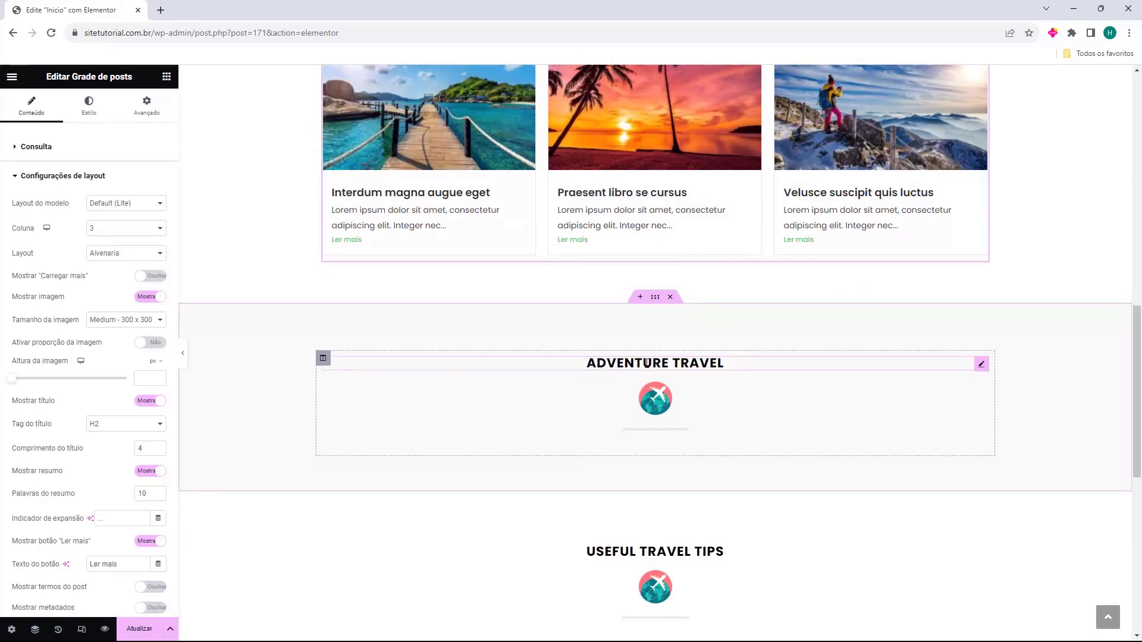
scroll(646, 363, down, 1)
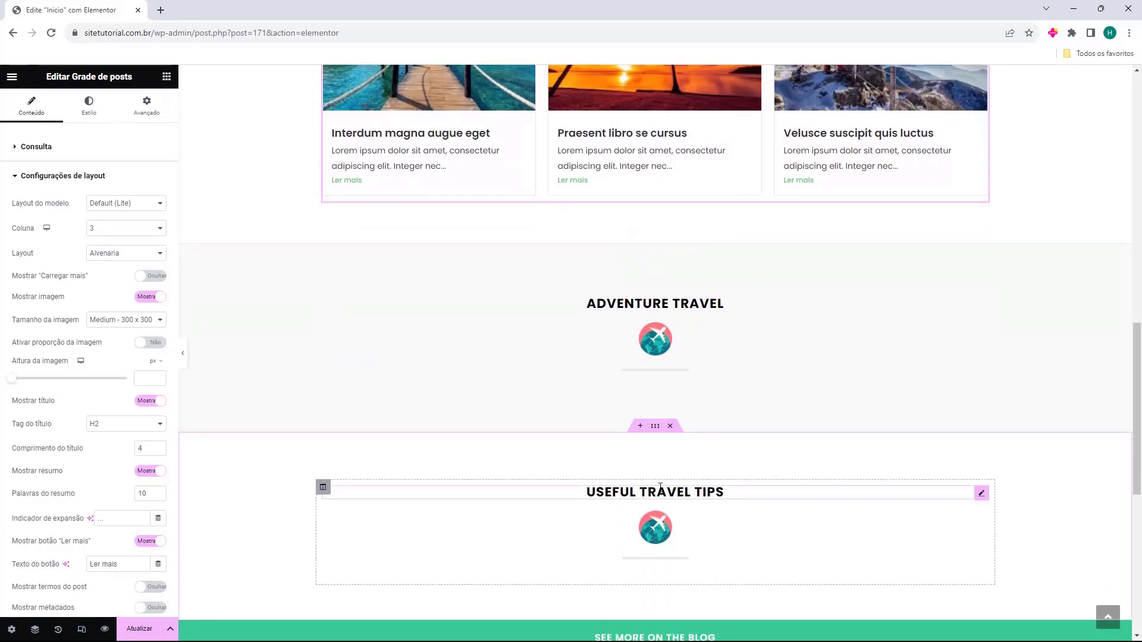
scroll(660, 487, up, 1)
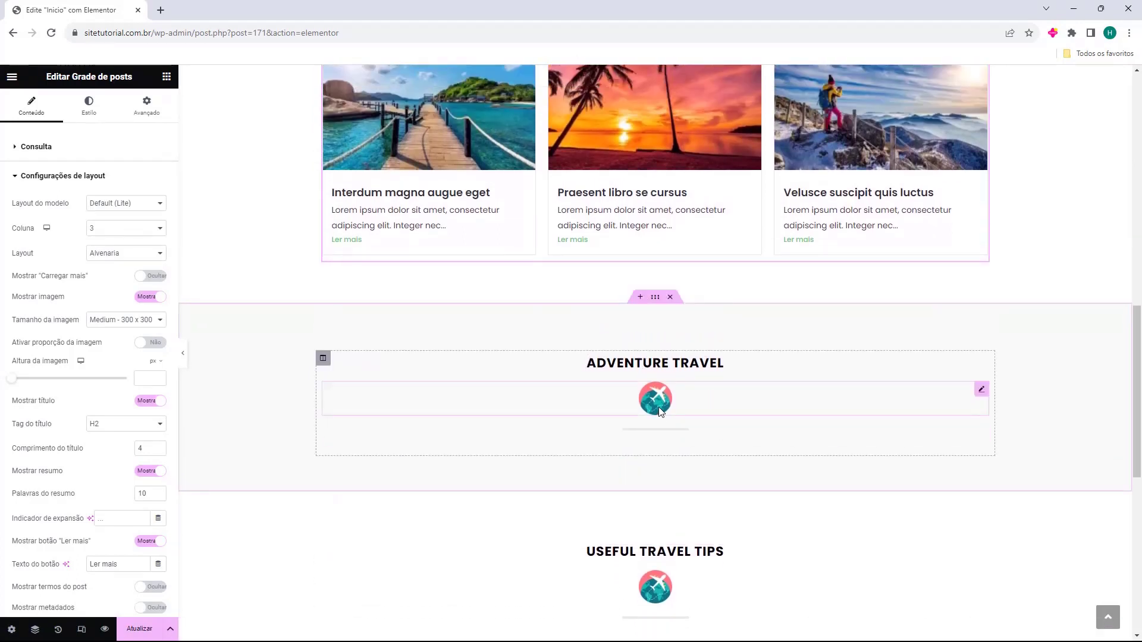
scroll(659, 411, up, 3)
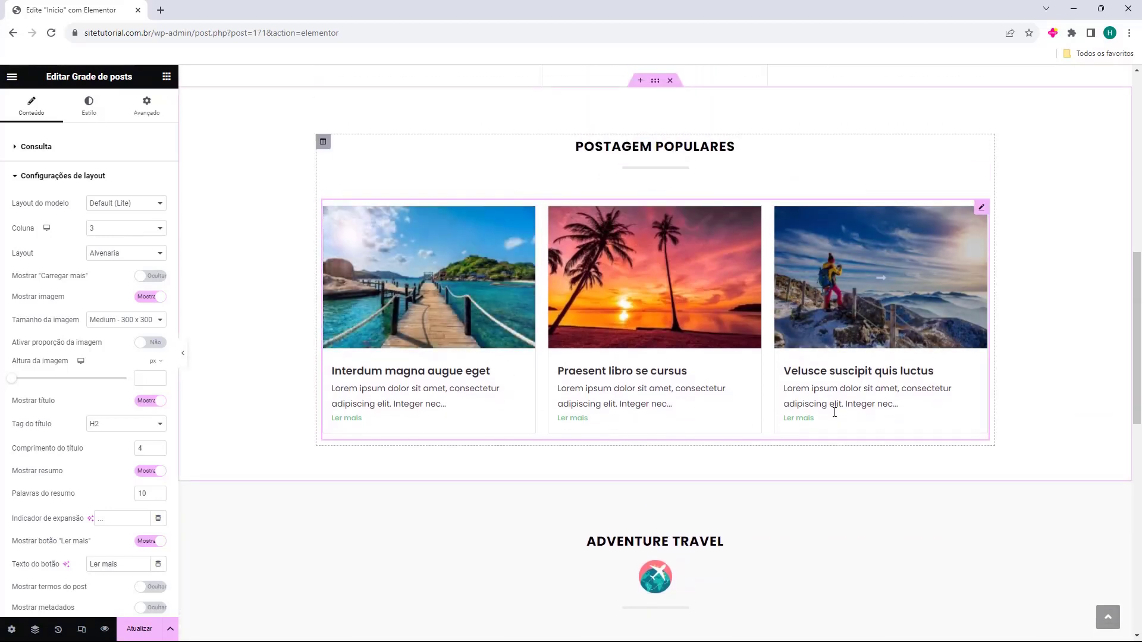
scroll(472, 262, down, 2)
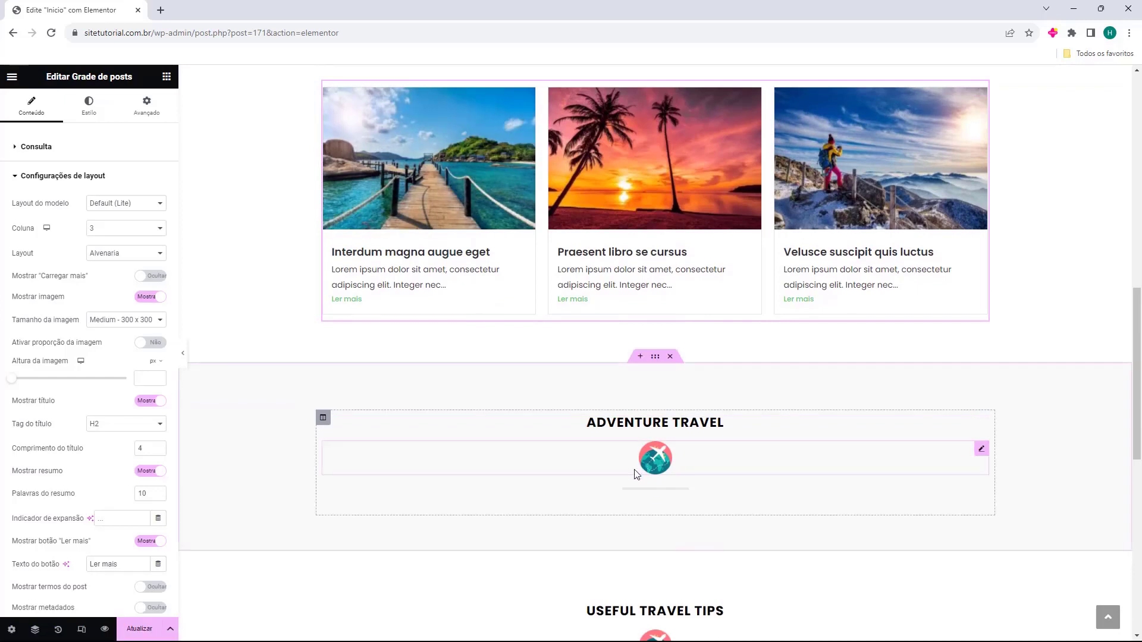
scroll(826, 315, up, 1)
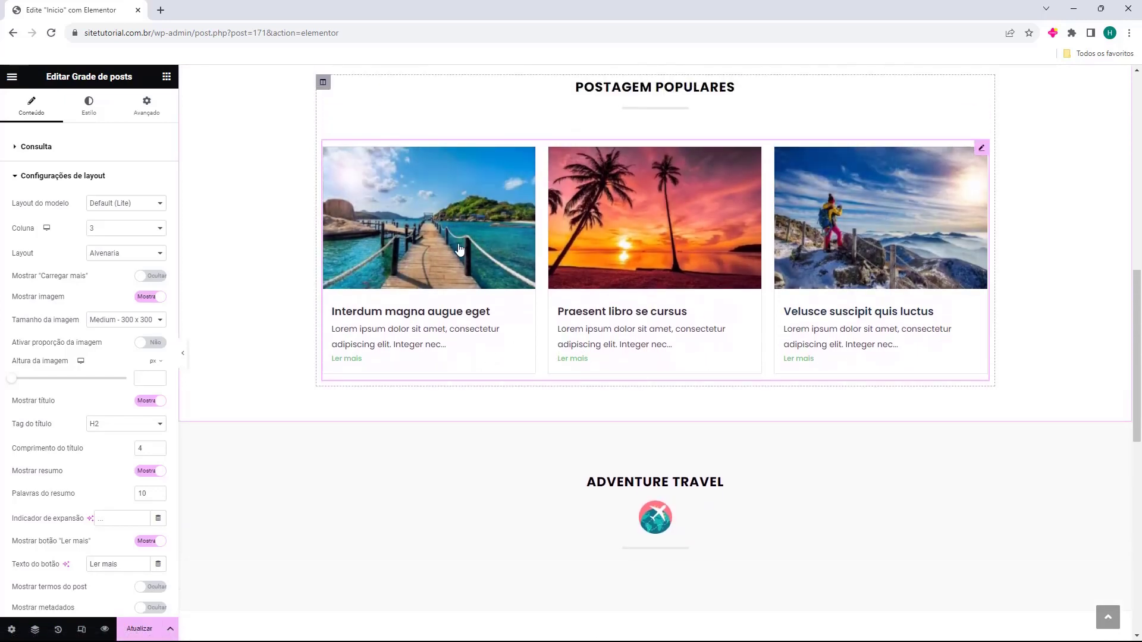
click(605, 383)
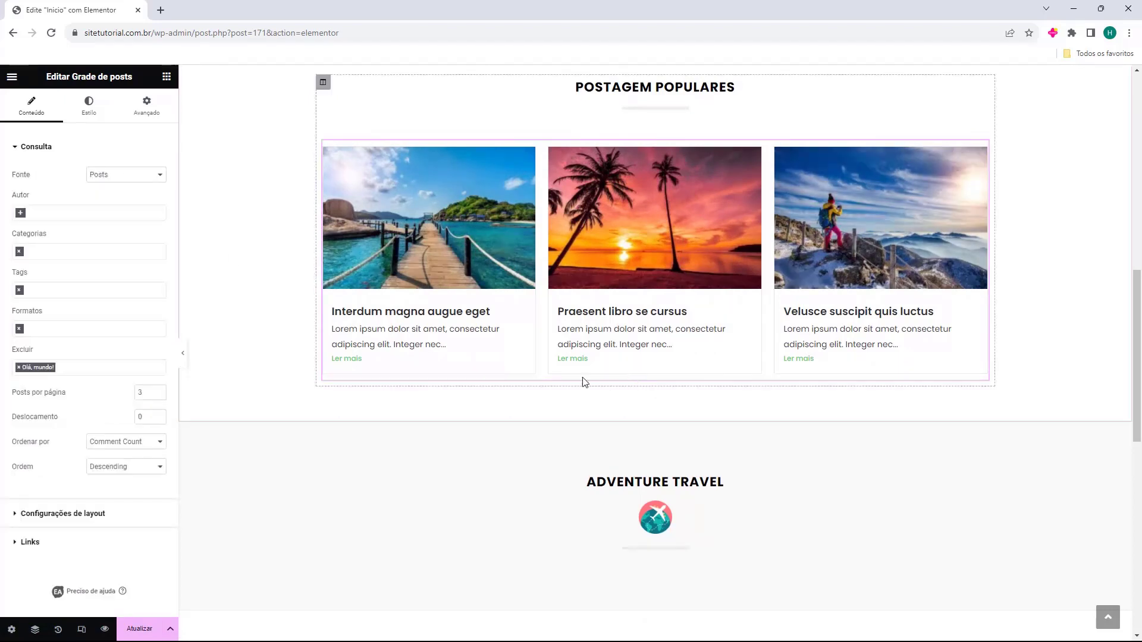
scroll(605, 385, up, 1)
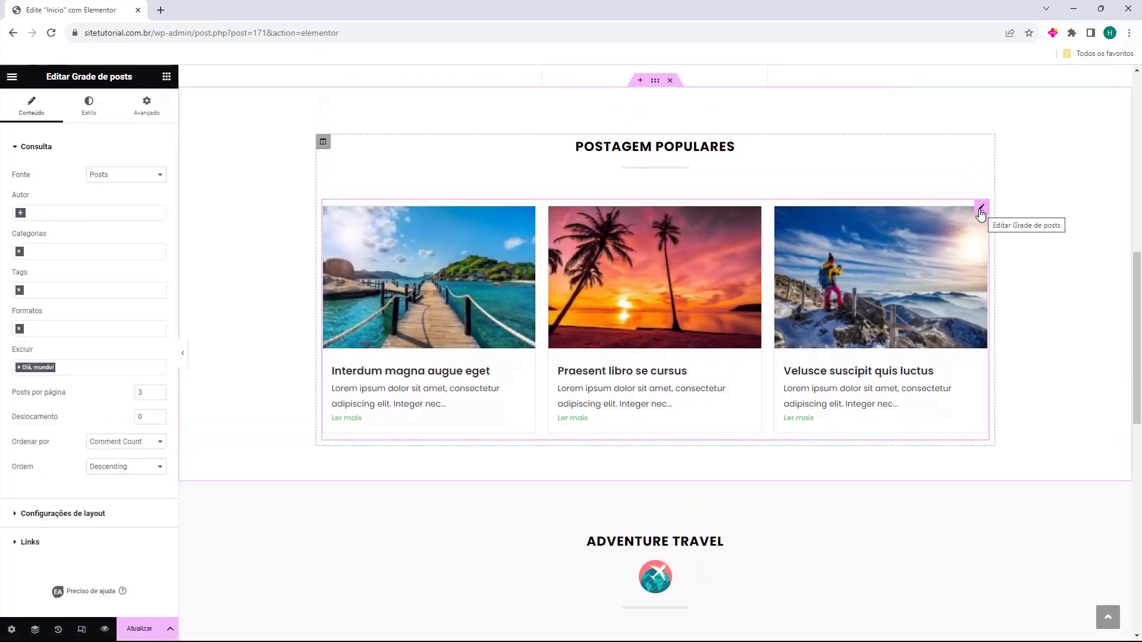
Duplicate the popular posts grid and drag the copy below the Adventure Travel heading
right_click(982, 213)
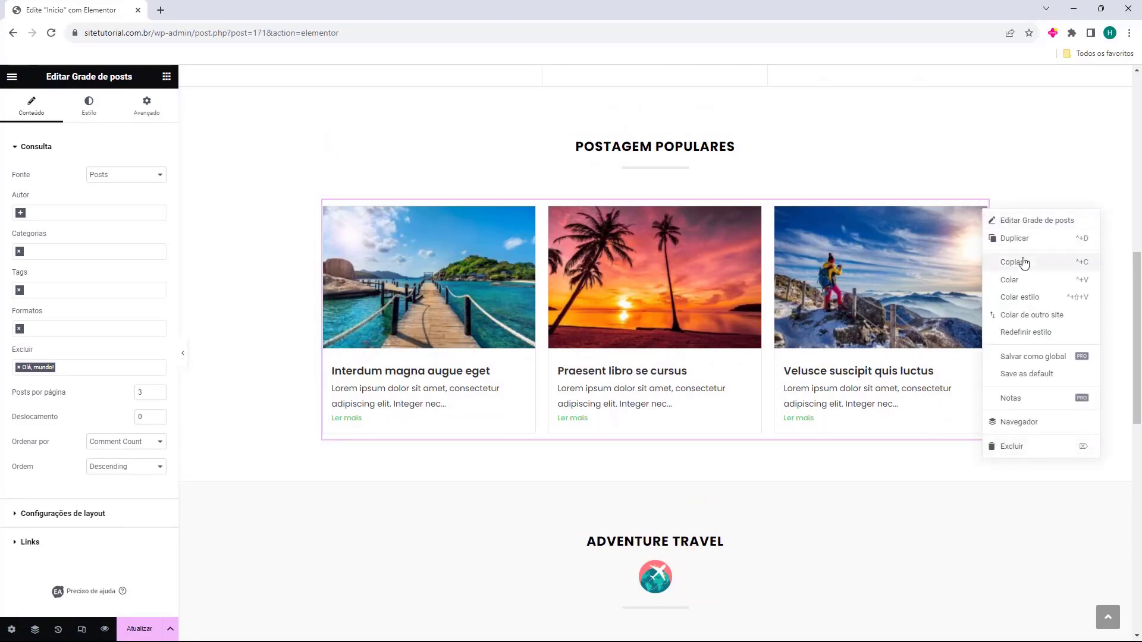
click(1004, 241)
scroll(714, 345, down, 3)
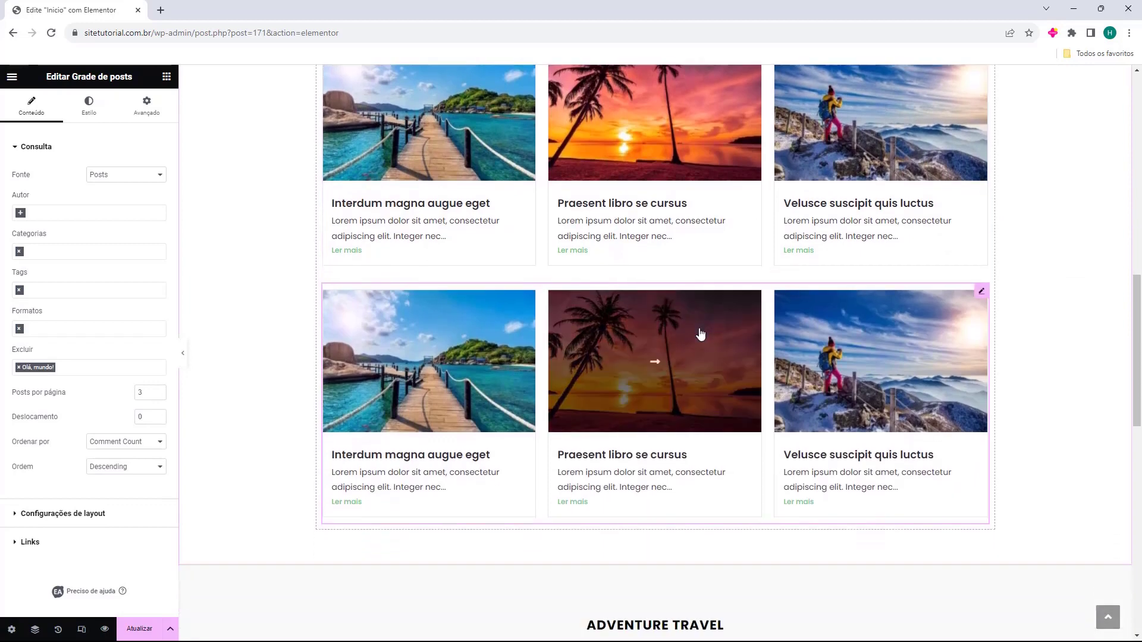
scroll(968, 305, down, 2)
drag(981, 162, 721, 344)
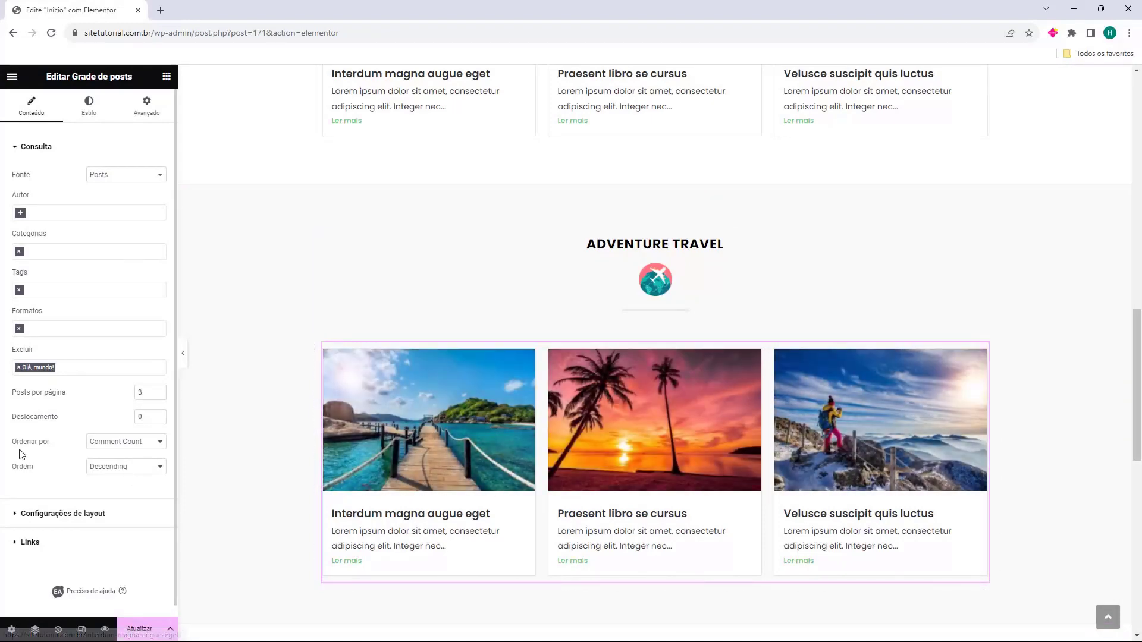
Set Ordenar por to Date and filter Categorias to Adventure, found by searching 'adv'
click(101, 448)
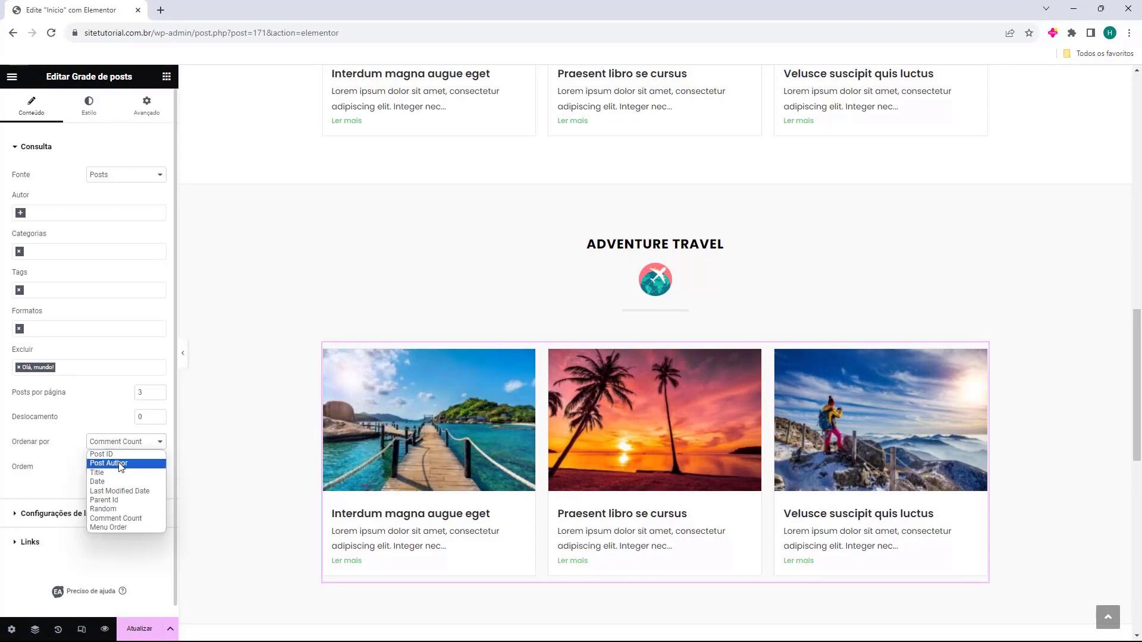
click(124, 482)
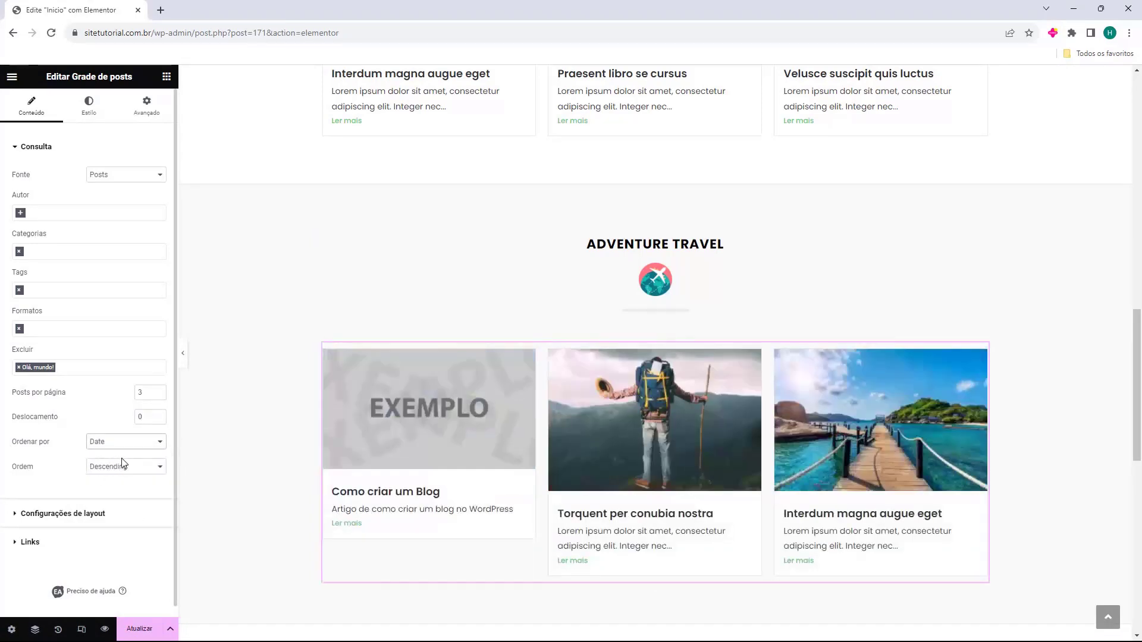
click(41, 252)
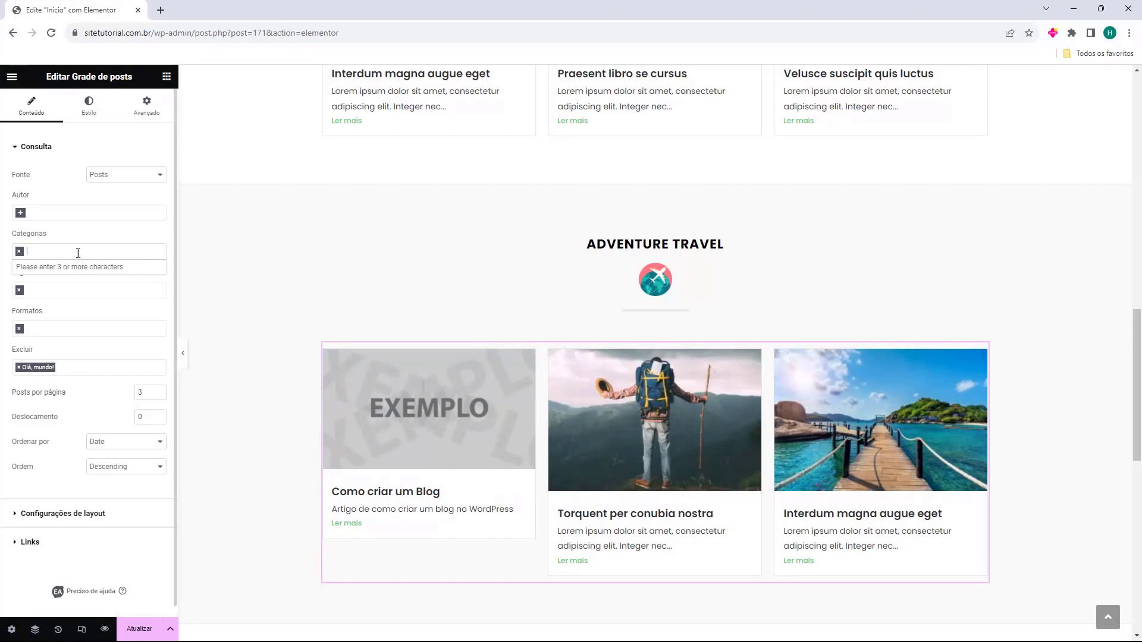
text(adv)
click(65, 268)
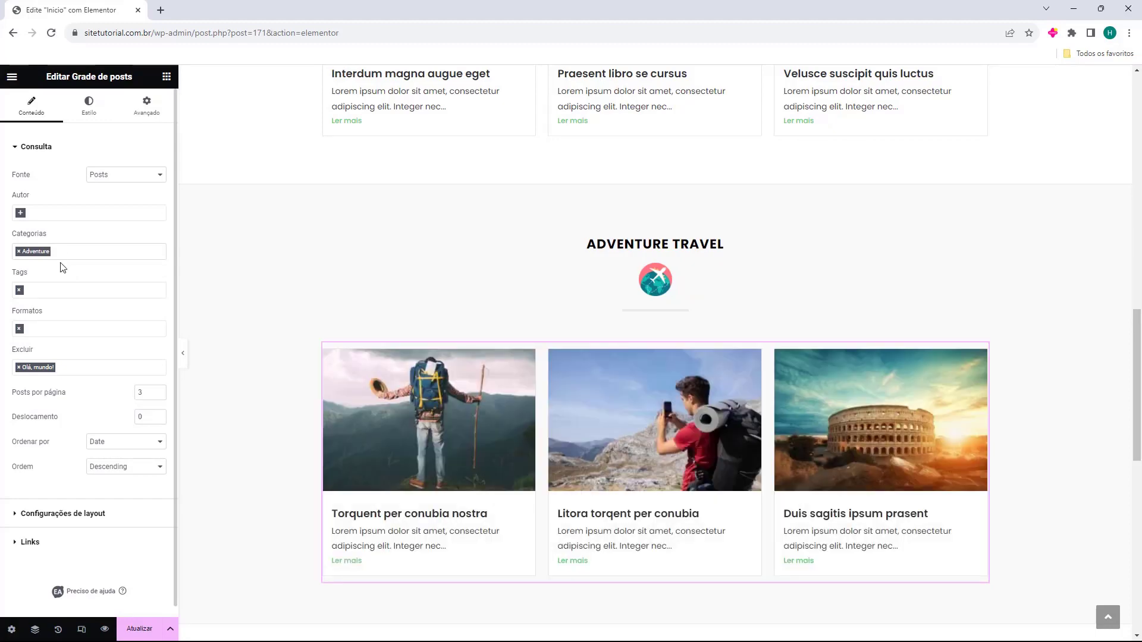
Delete the airplane icon and change the Adventure Travel heading to 'Tutoriais de WordPress'
click(683, 291)
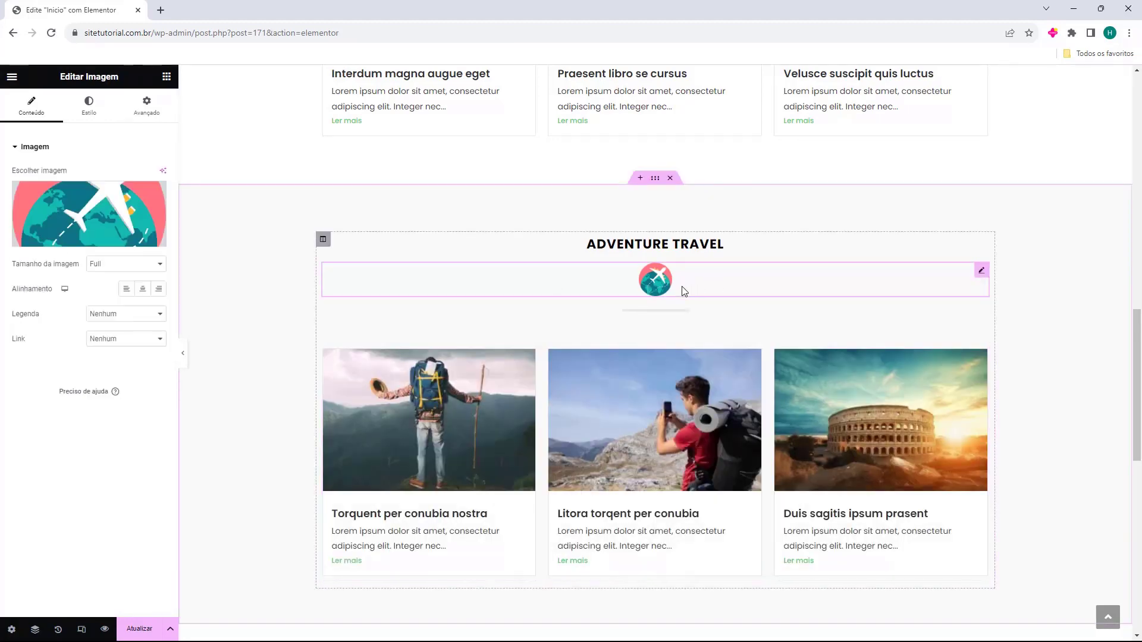
key(Delete)
click(725, 244)
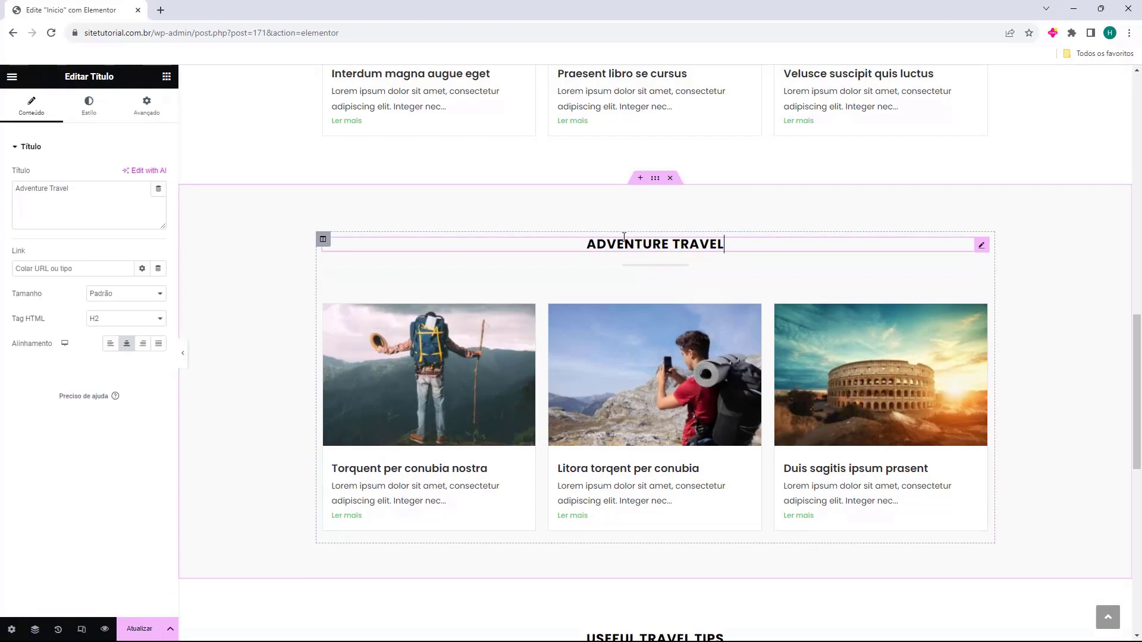
click(91, 192)
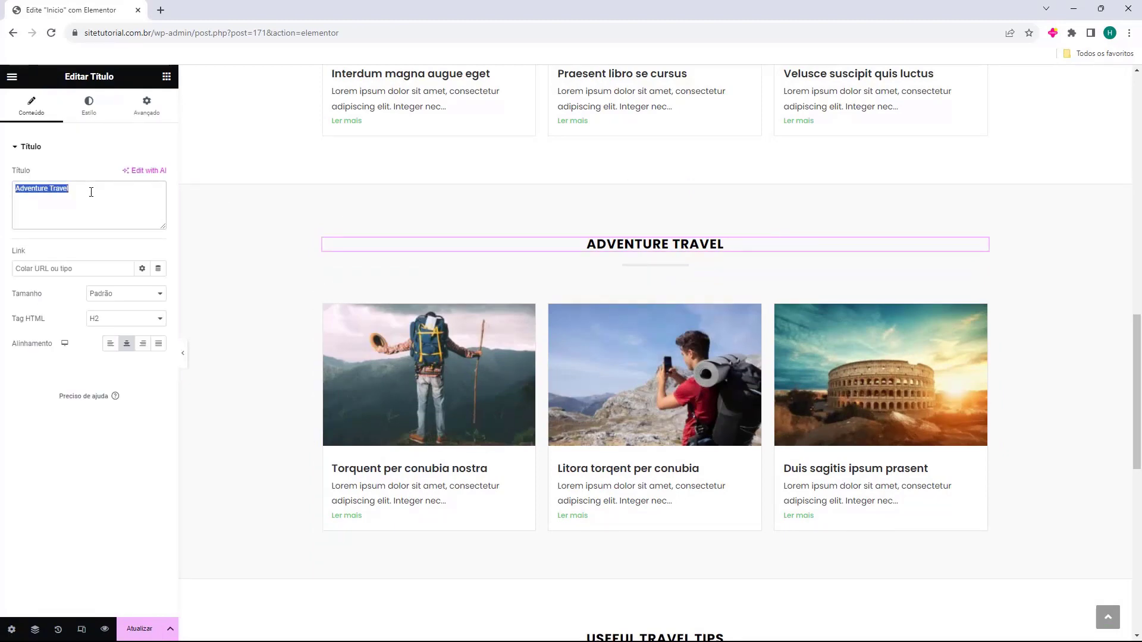
text(Tutoriais de WordPress)
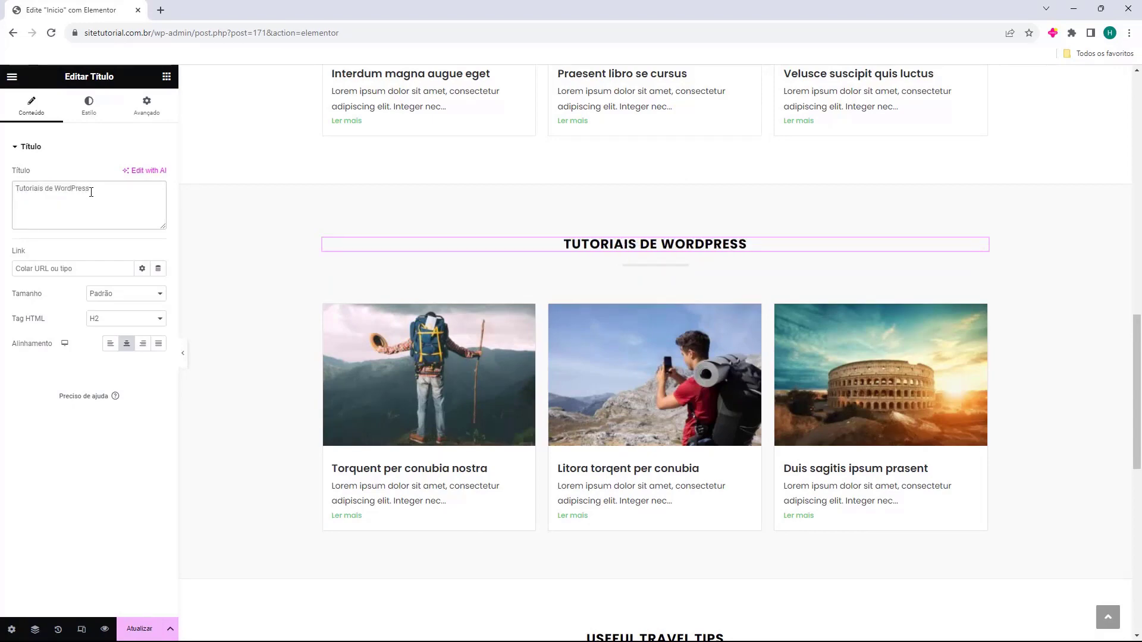
scroll(833, 238, down, 4)
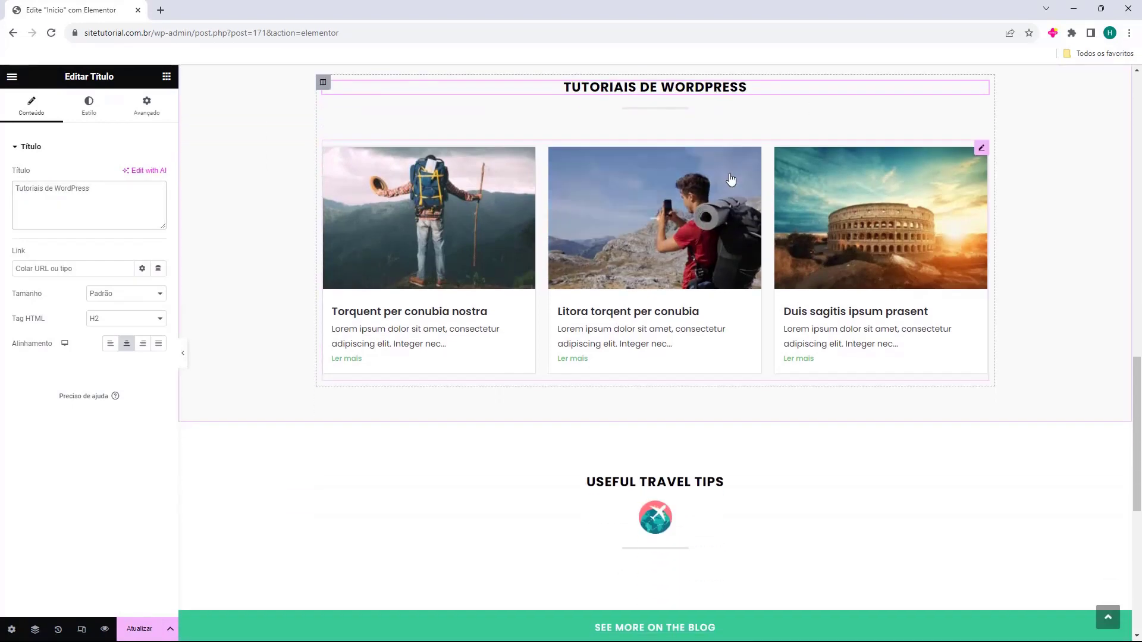
scroll(725, 180, down, 2)
click(658, 326)
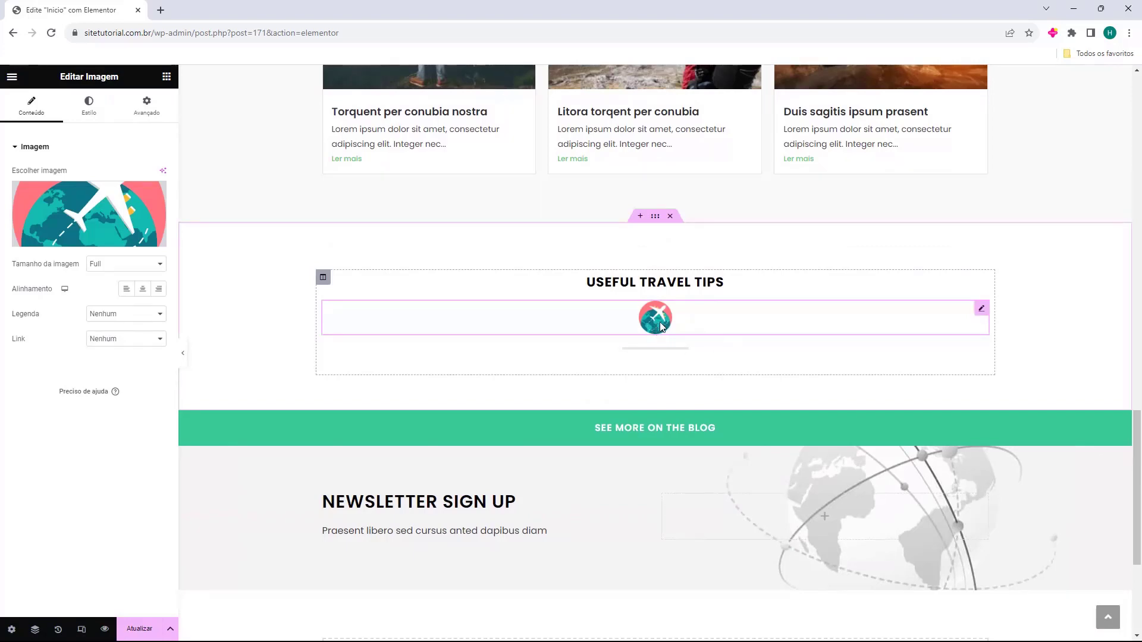
Delete the globe icon and place a copy of the Tutoriais de WordPress grid under Useful Travel Tips
key(Delete)
scroll(833, 268, up, 4)
right_click(978, 192)
click(996, 216)
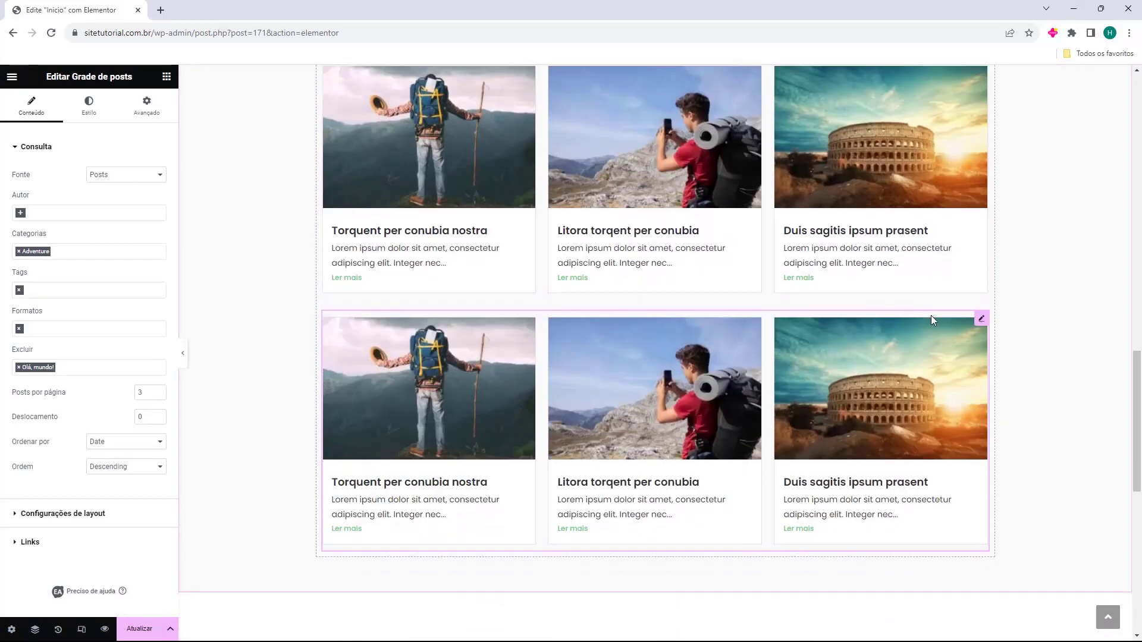
key(ctrl+z)
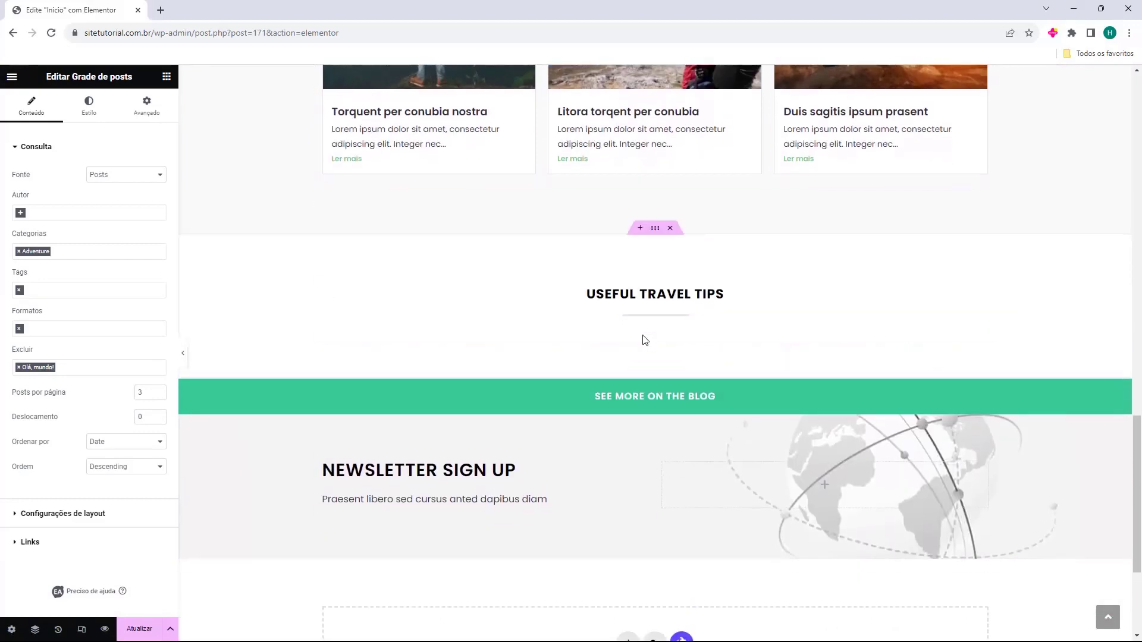
drag(650, 319, 651, 317)
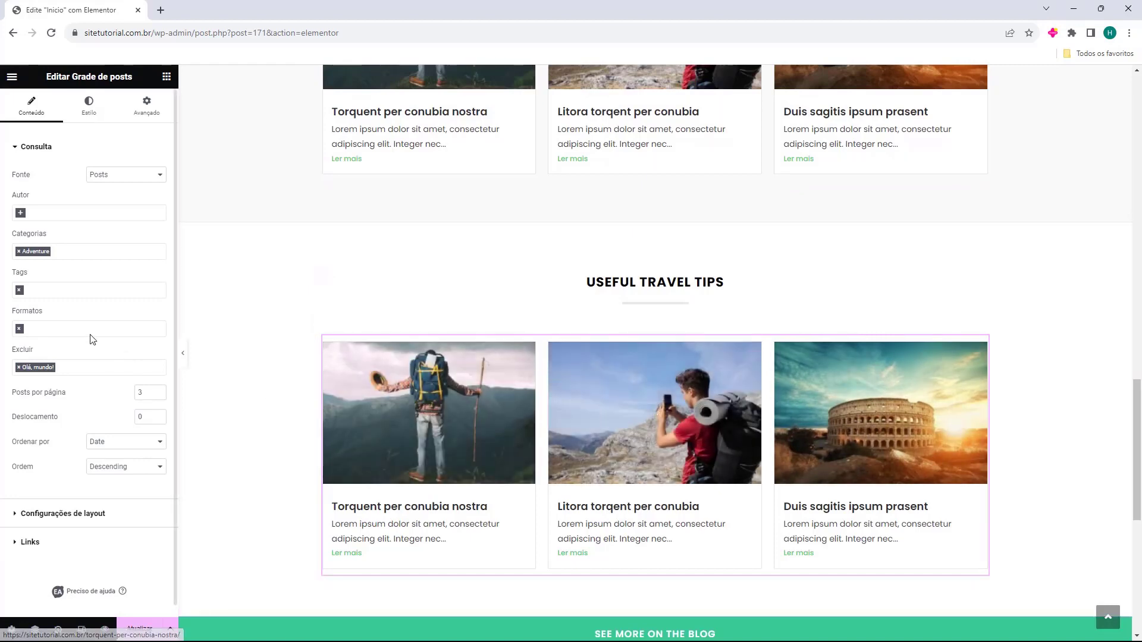
Remove the grid's Adventure category filter and switch on Mostrar 'Carregar mais' in layout settings
click(19, 251)
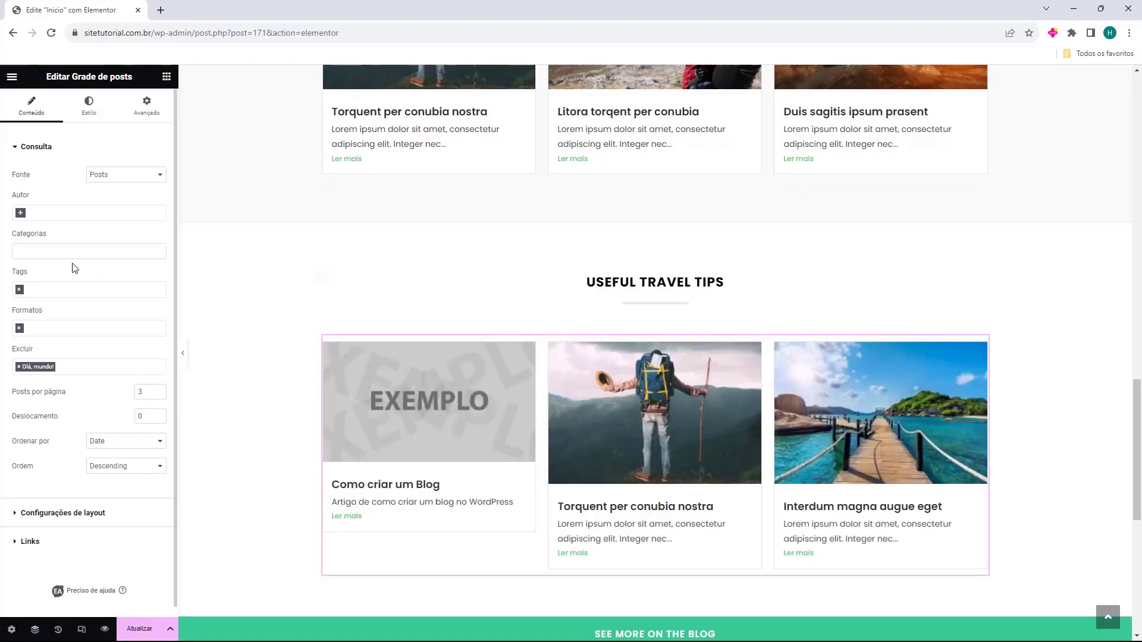
scroll(74, 268, down, 1)
click(86, 505)
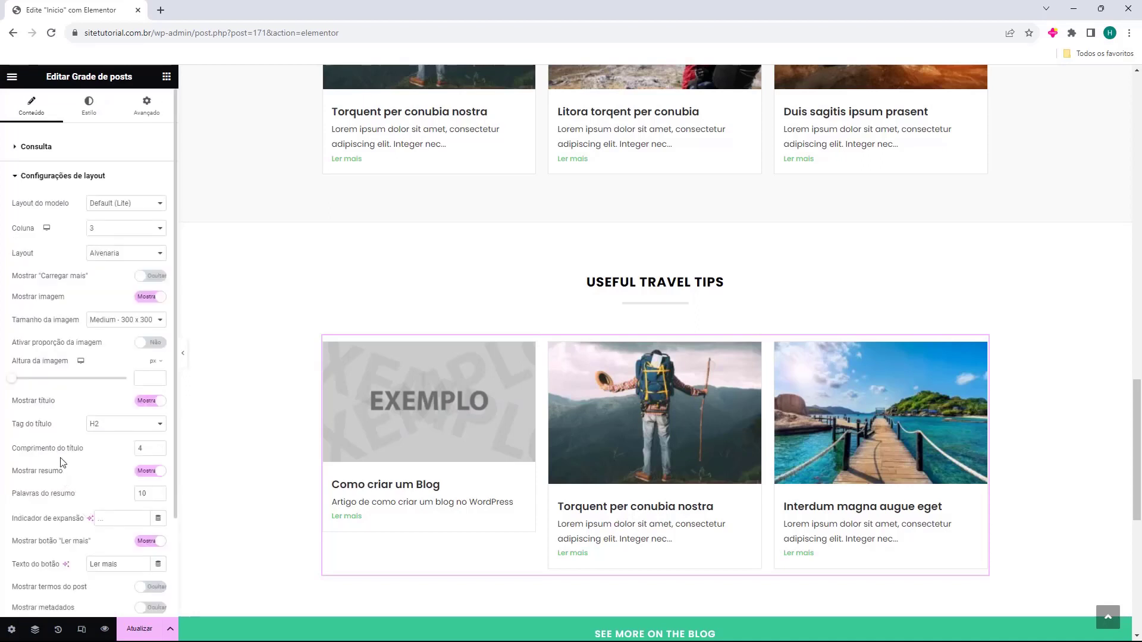
click(154, 277)
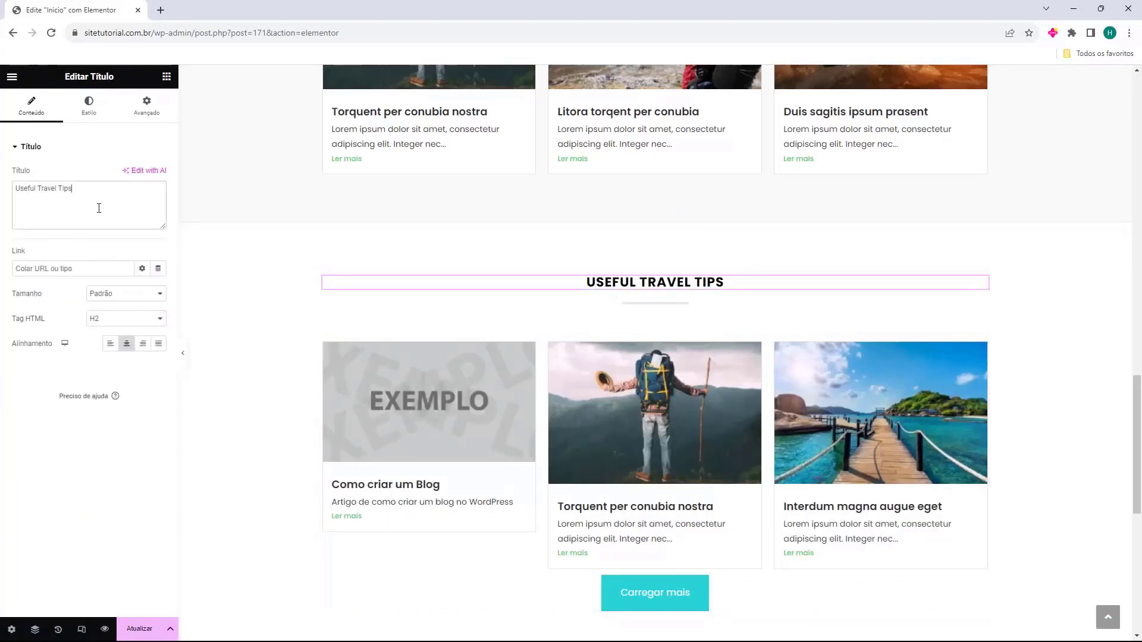
Replace the Useful Travel Tips heading text with 'Todas as Postagens'
triple_click(98, 208)
text(Todas as Postagens)
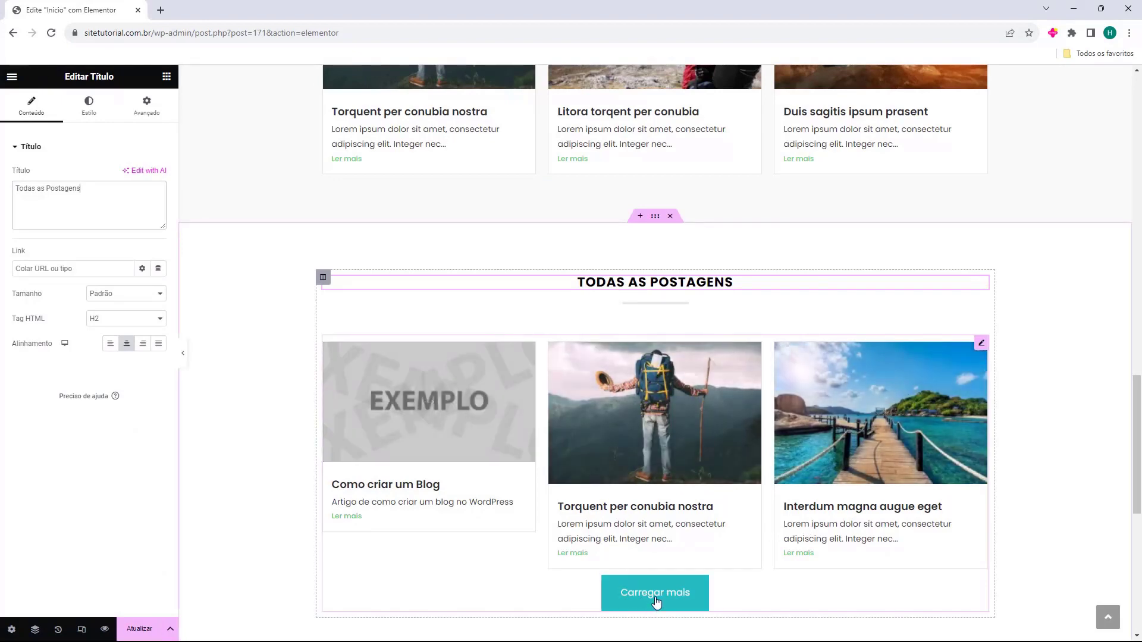
scroll(638, 589, down, 2)
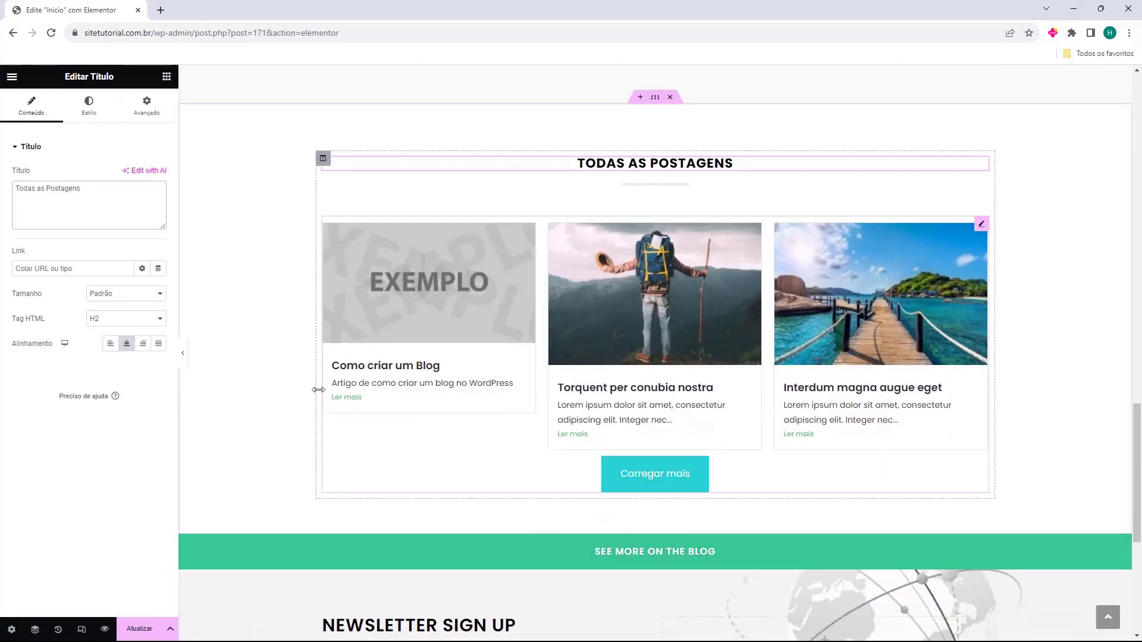
click(711, 426)
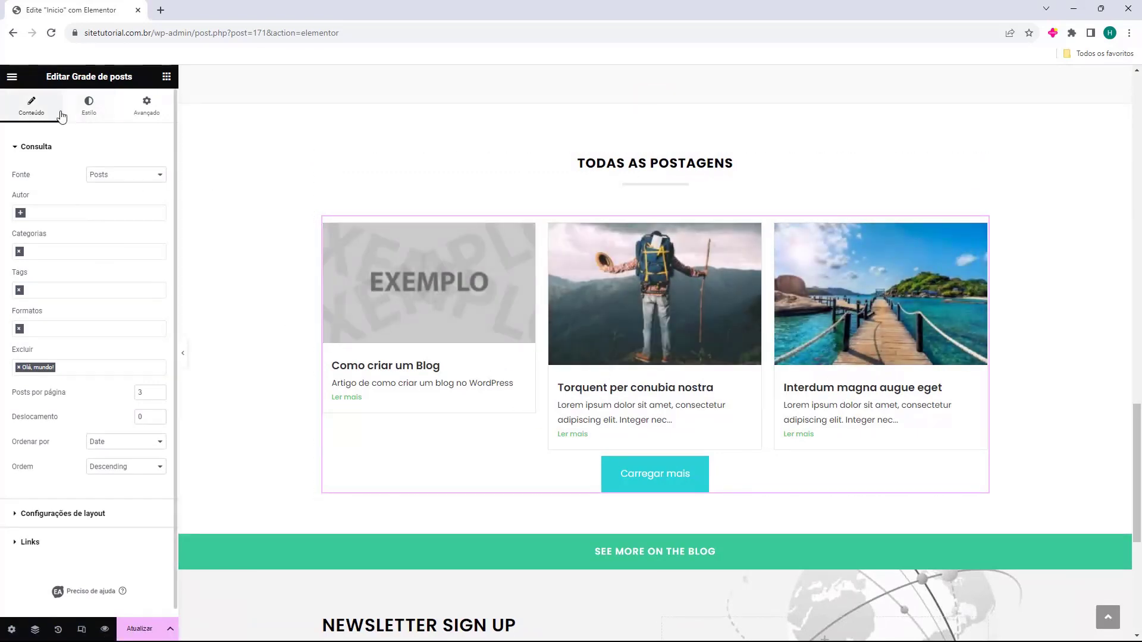
In the grid's Estilo tab, try other card styles and a dark red background, then revert both
click(90, 113)
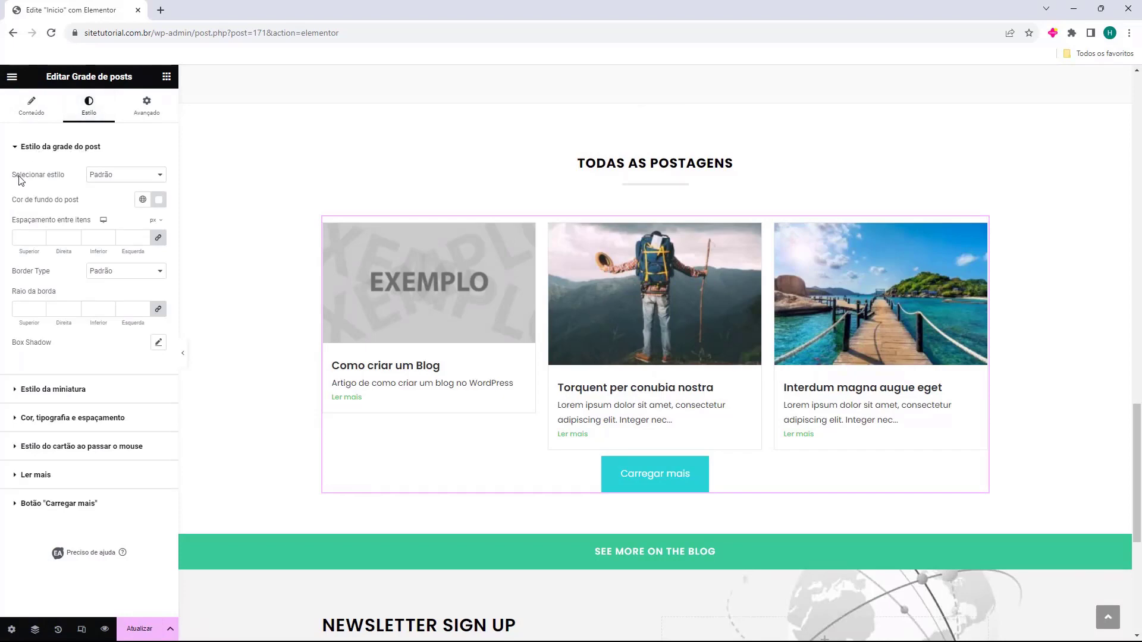
click(101, 175)
click(106, 195)
click(106, 174)
click(106, 206)
click(115, 178)
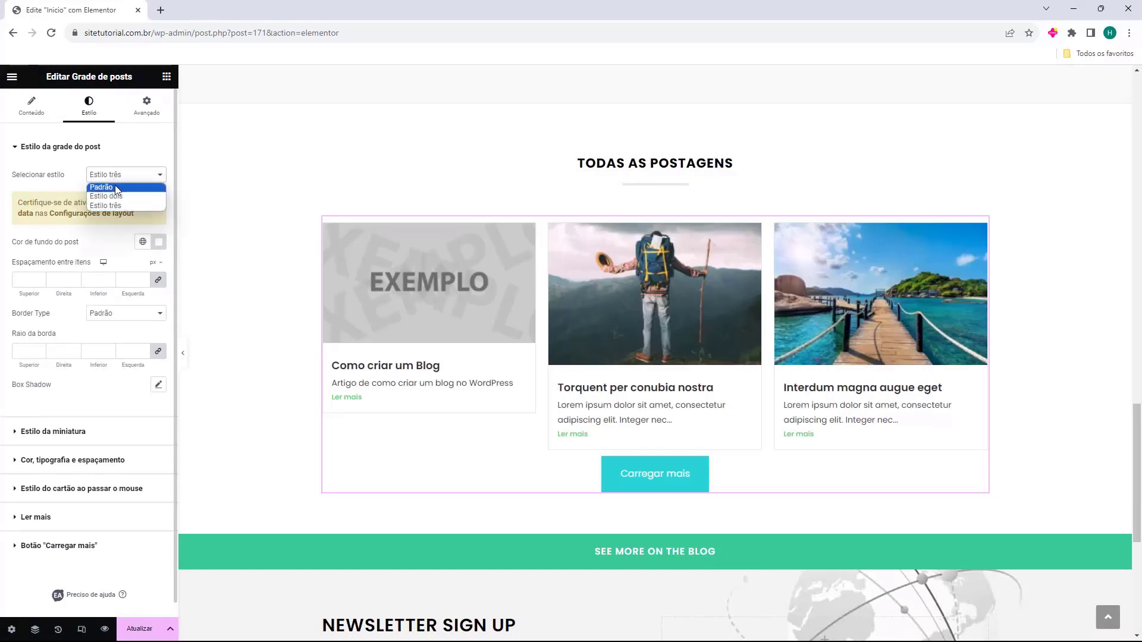
click(117, 186)
drag(25, 208, 146, 204)
click(158, 199)
click(166, 293)
drag(166, 294, 190, 292)
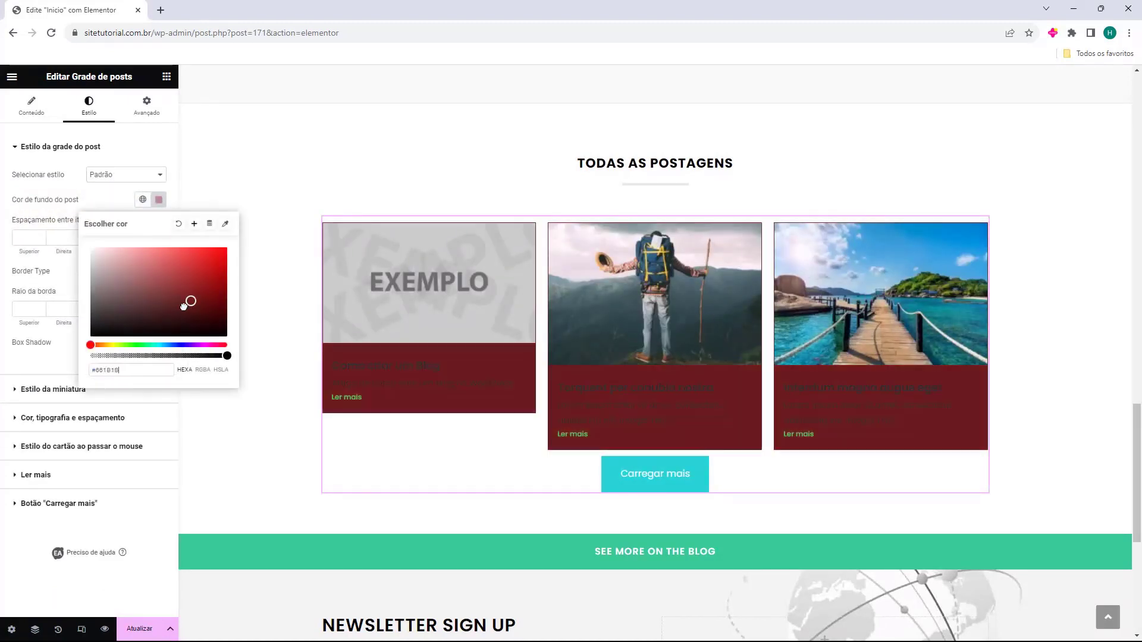
click(179, 223)
click(49, 236)
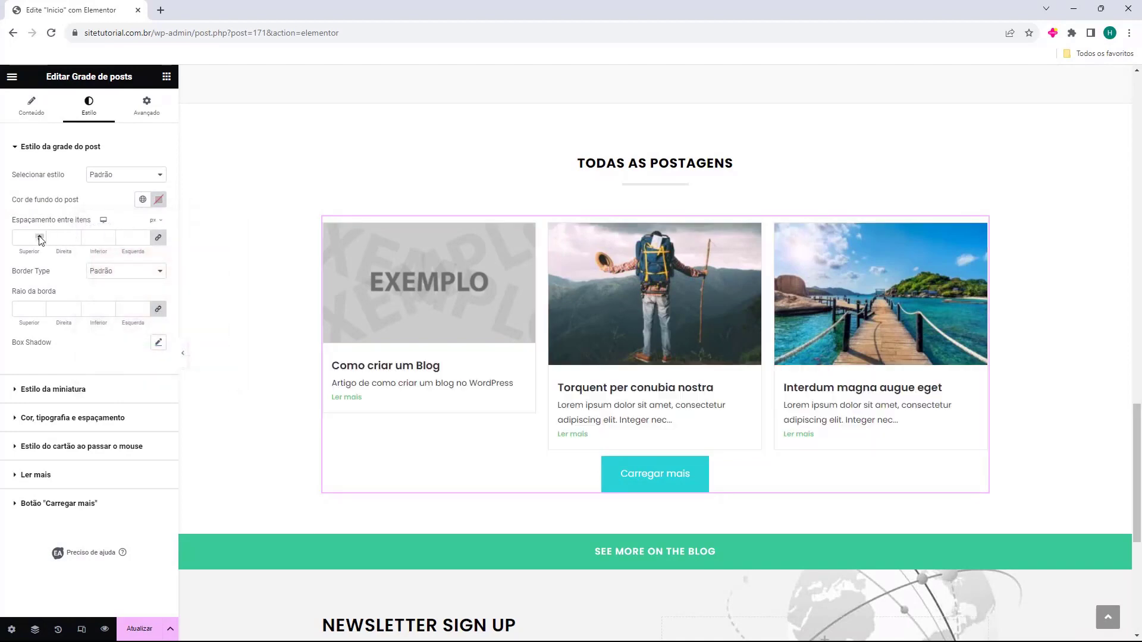
Add spacing of 5 around the grid items
click(39, 236)
click(39, 236)
click(39, 237)
click(39, 236)
click(39, 236)
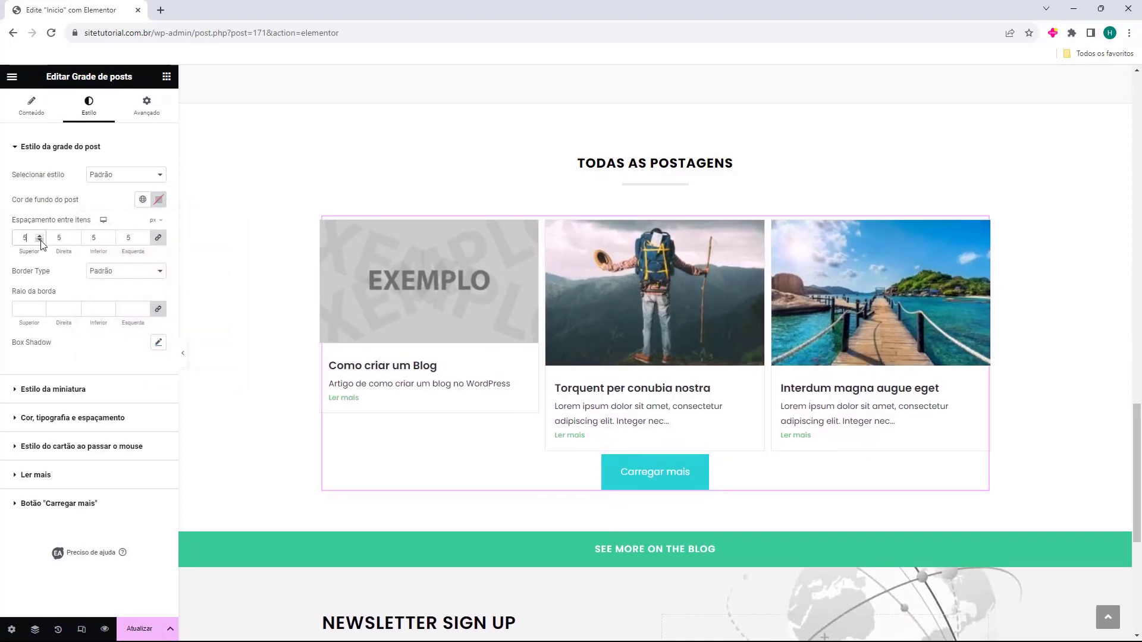
drag(13, 273, 35, 277)
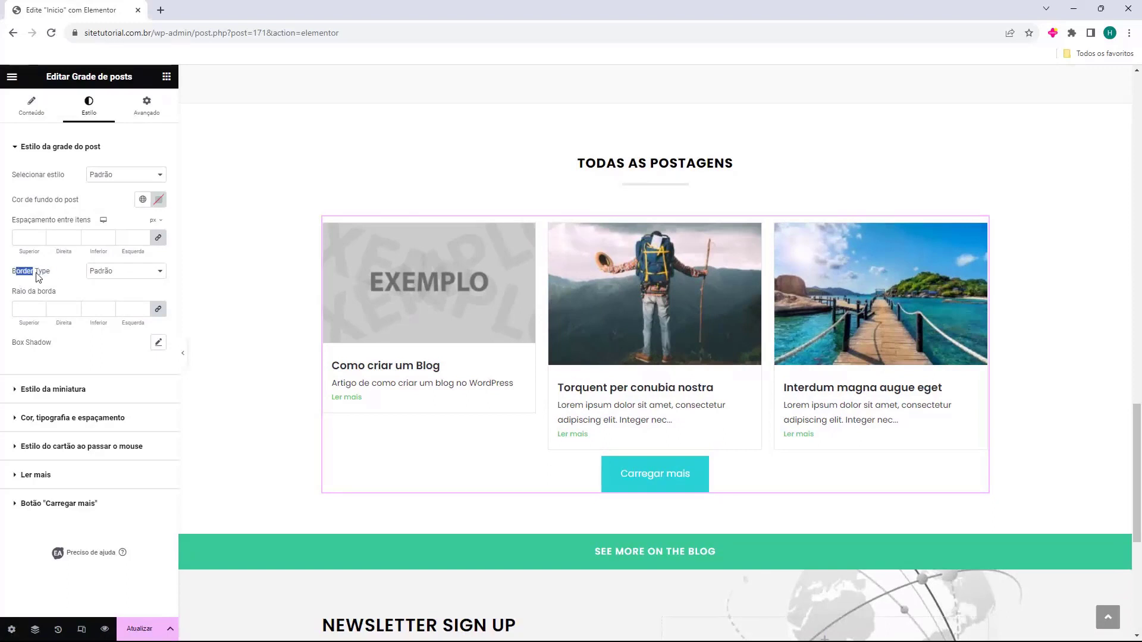
Try solid and double 9 px card borders, remove them, and set Raio da borda to 32
click(107, 274)
click(120, 306)
click(126, 275)
click(119, 314)
click(39, 306)
click(40, 306)
click(40, 306)
click(40, 306)
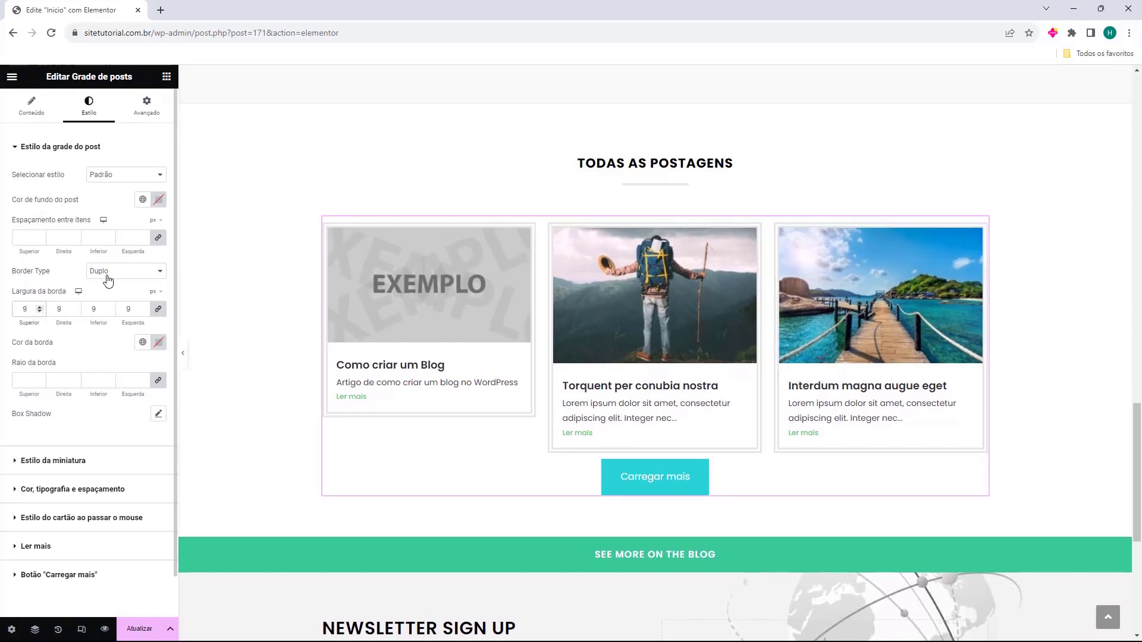
click(108, 275)
click(107, 284)
drag(41, 305, 41, 314)
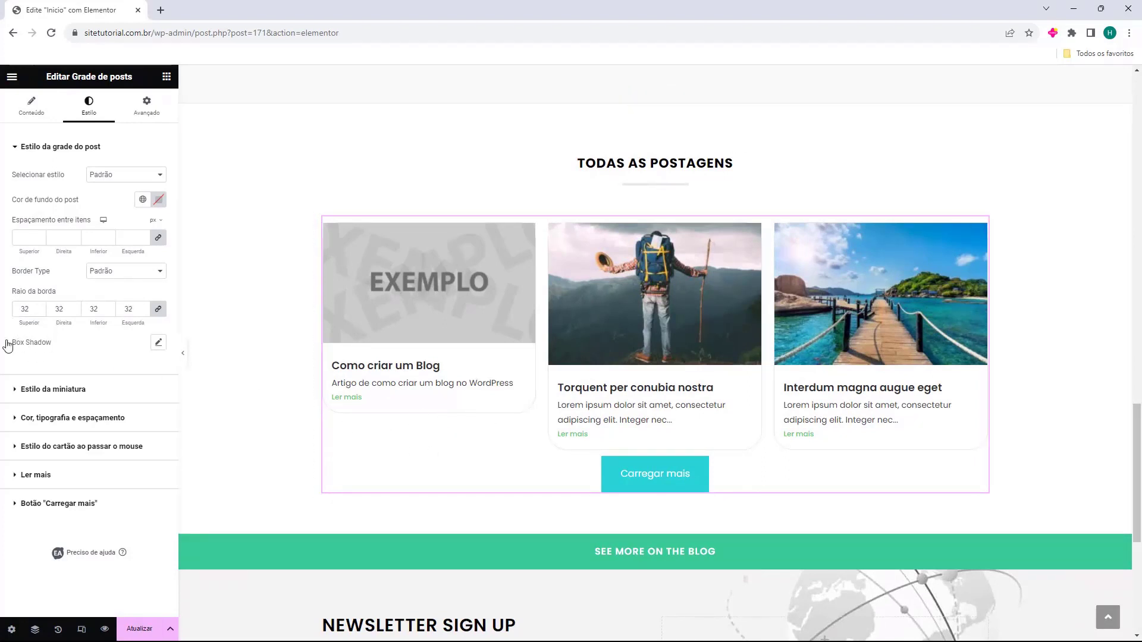
click(22, 389)
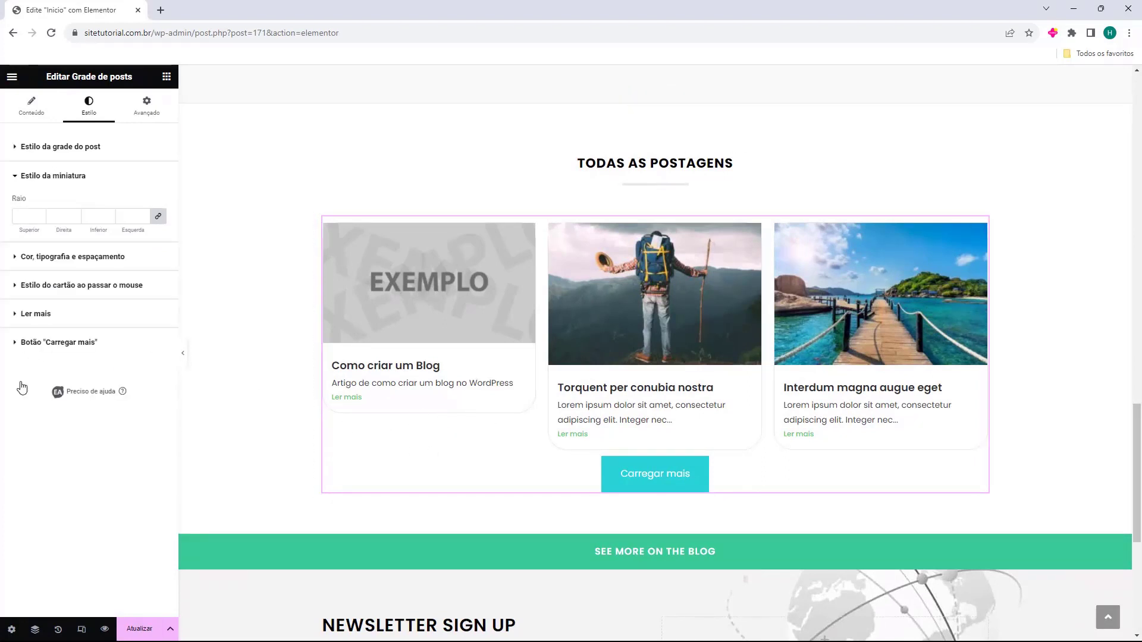
Set the Estilo da miniatura corner radius to 20
click(39, 216)
click(39, 214)
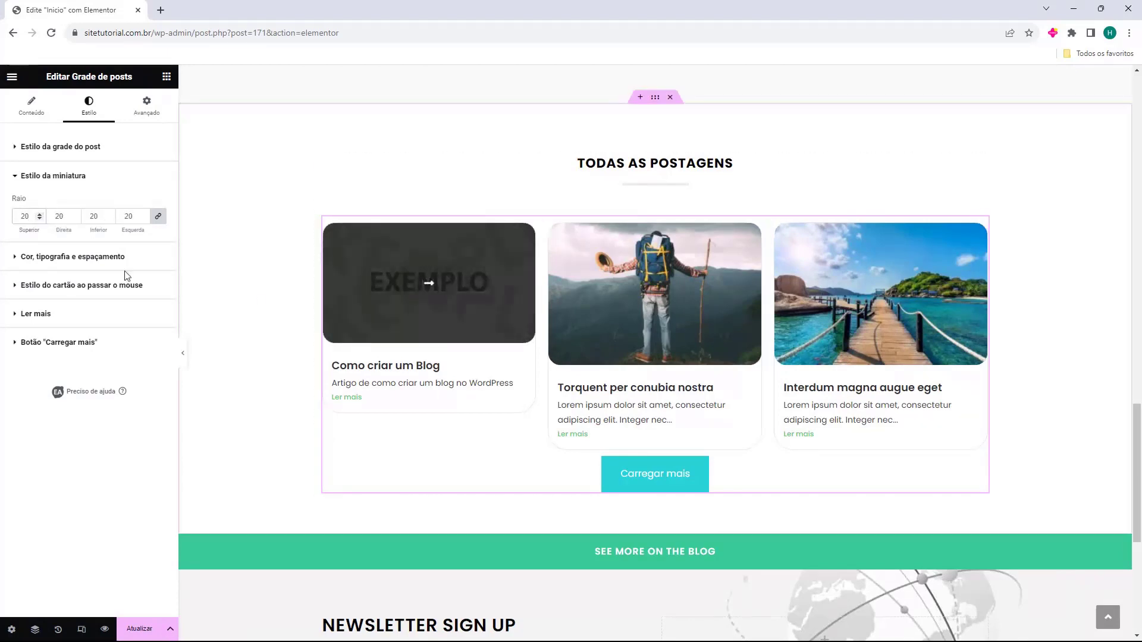
click(33, 256)
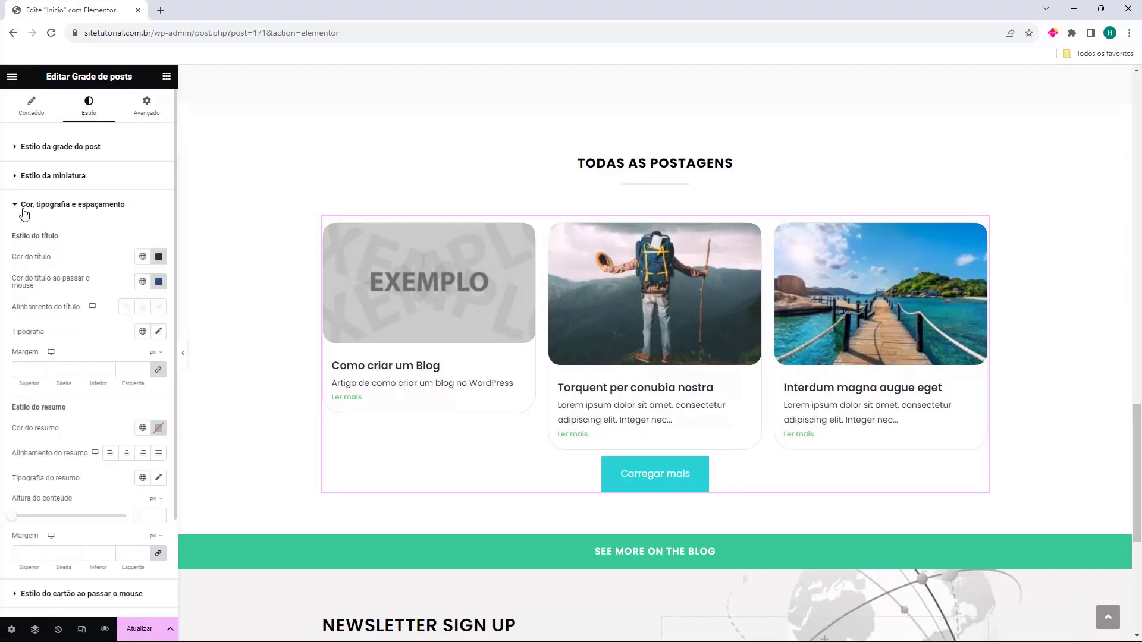
click(65, 205)
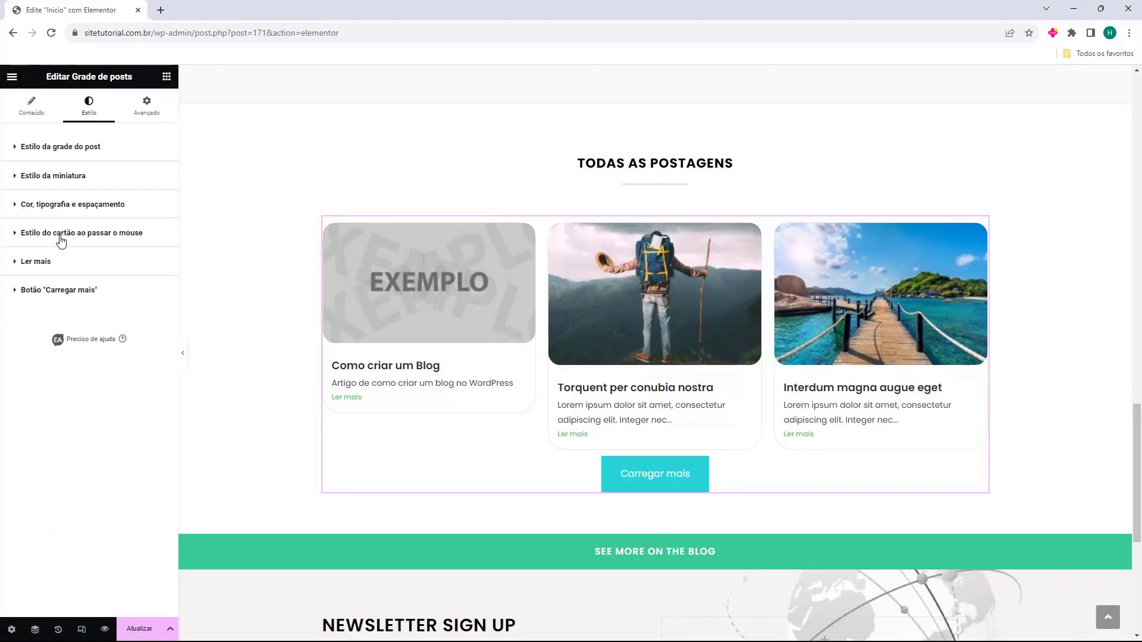
Review the card hover, Ler mais and Carregar mais style sections, then reselect the posts grid
click(49, 238)
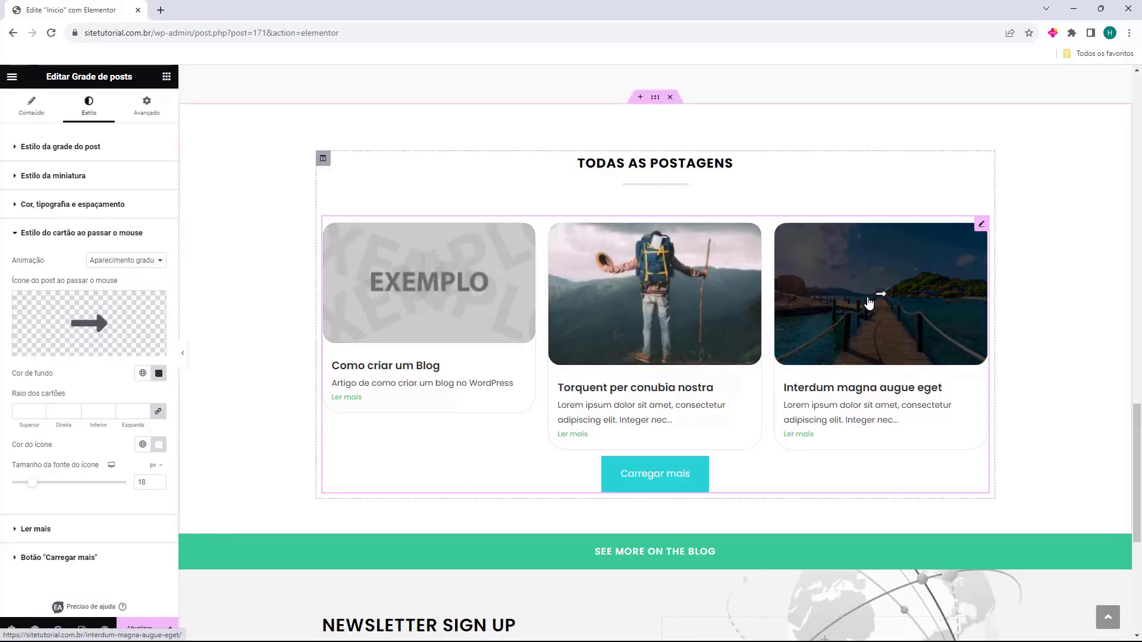
mouse_move(128, 314)
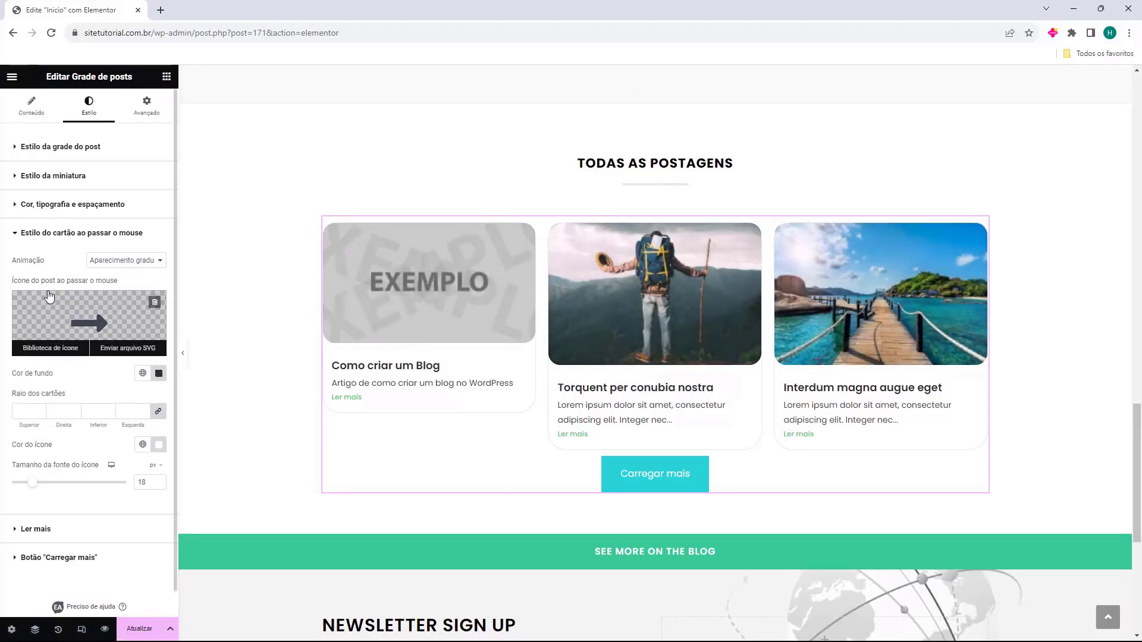
click(45, 241)
click(37, 262)
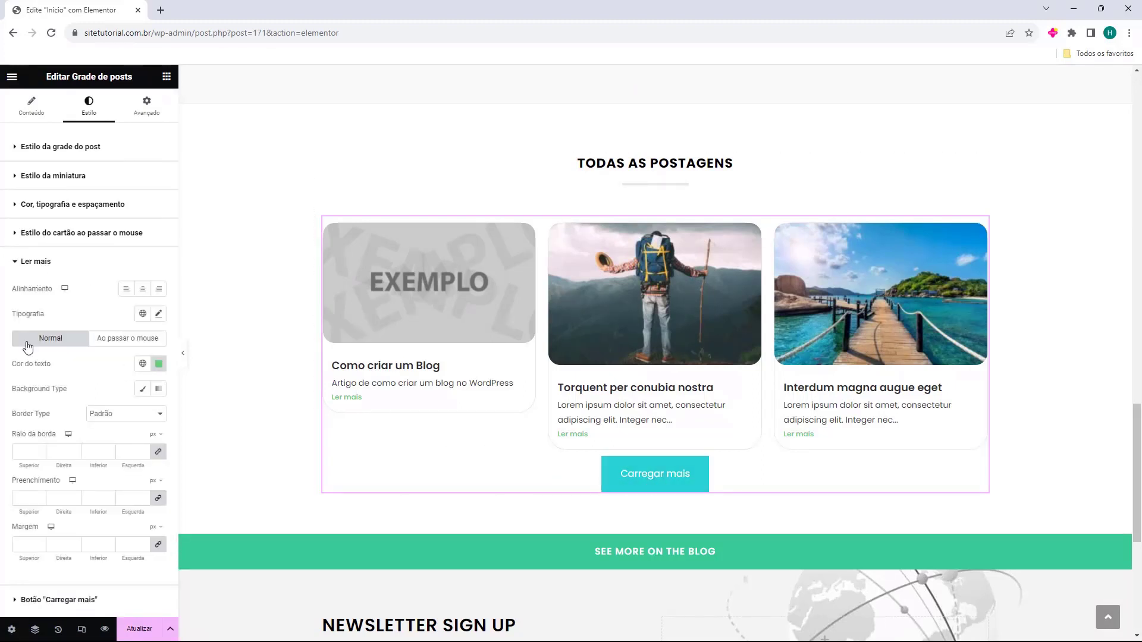
scroll(69, 346, down, 1)
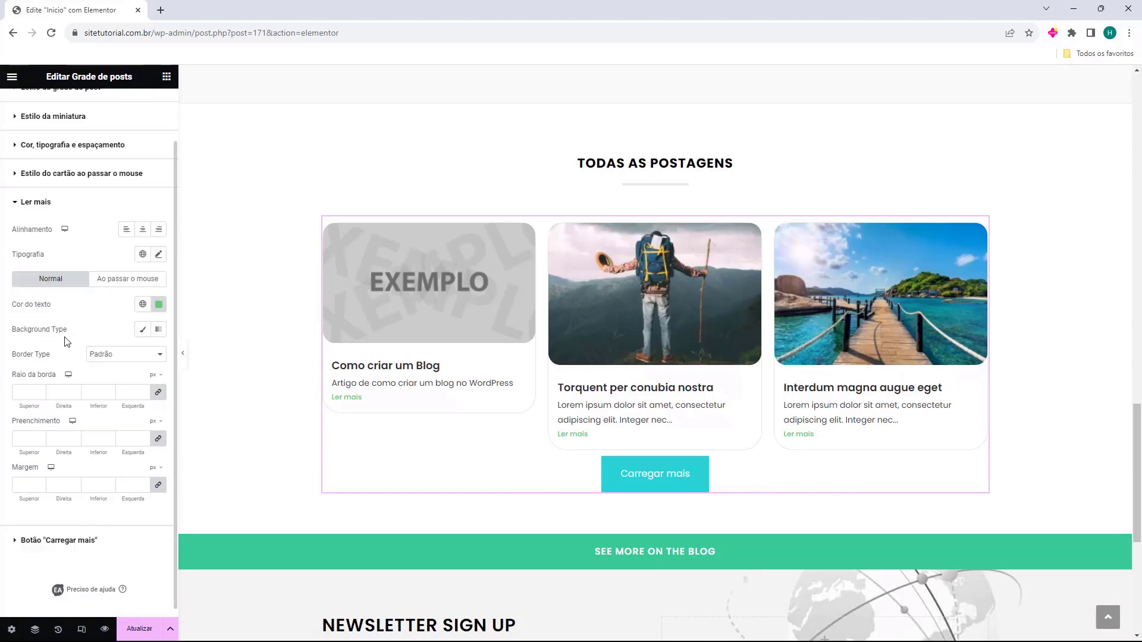
click(25, 298)
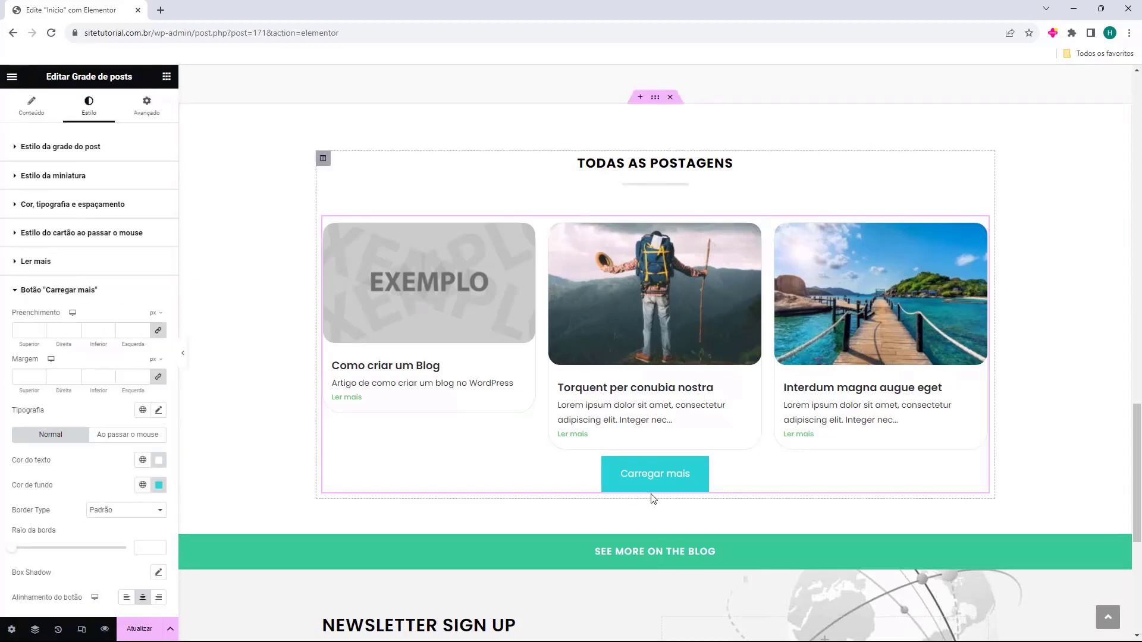
click(54, 275)
click(54, 275)
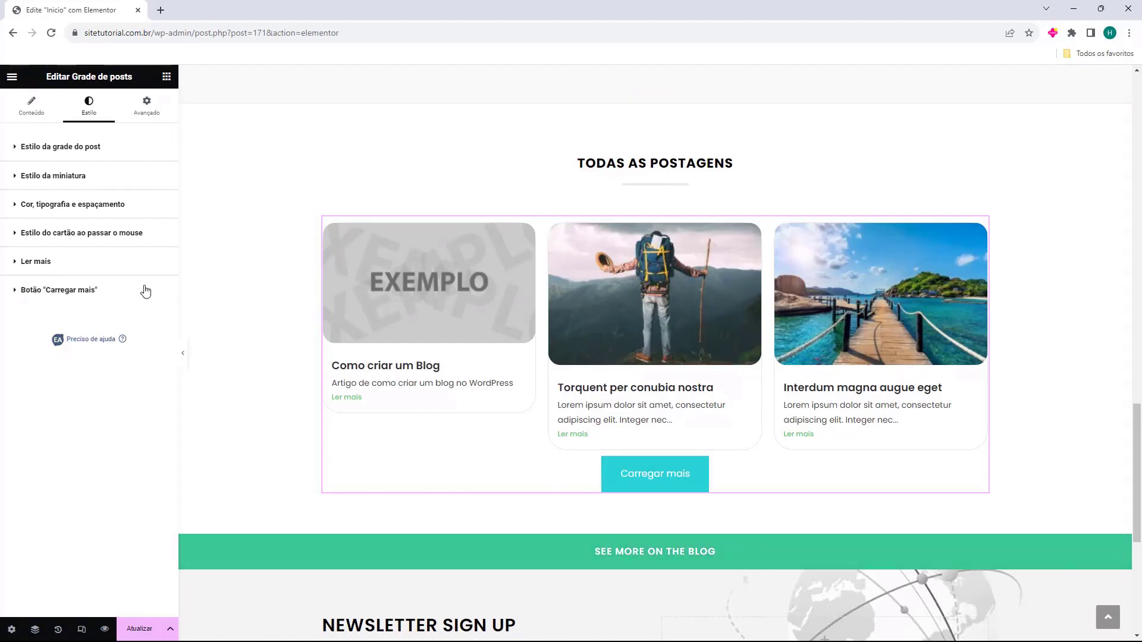
click(612, 351)
scroll(634, 387, down, 3)
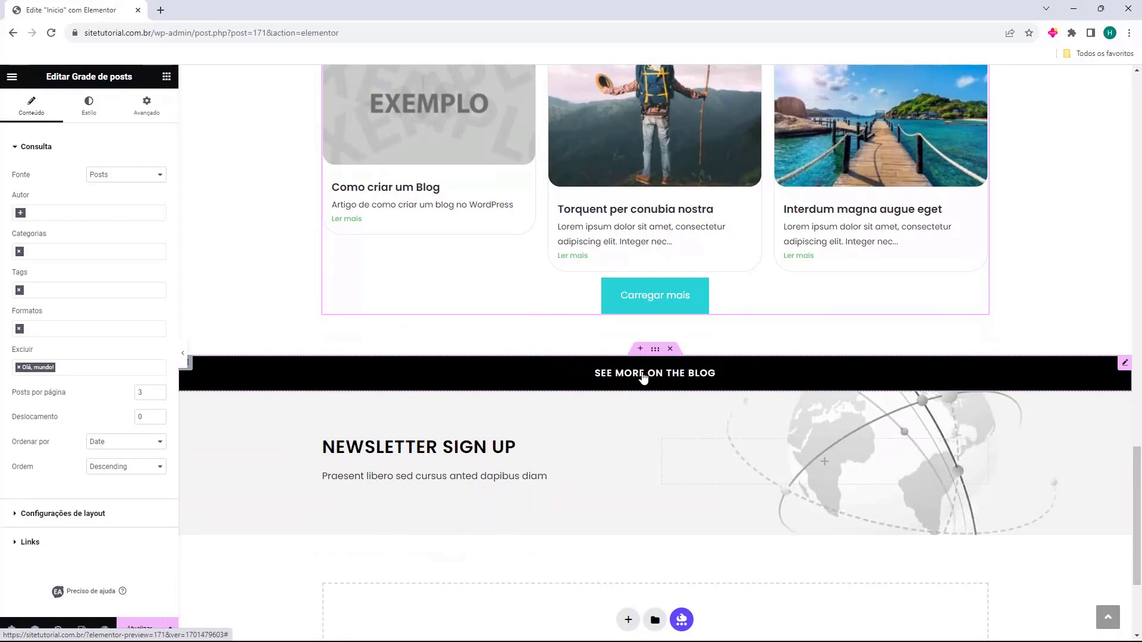
Delete the green See More On The Blog button section below the grid
click(657, 378)
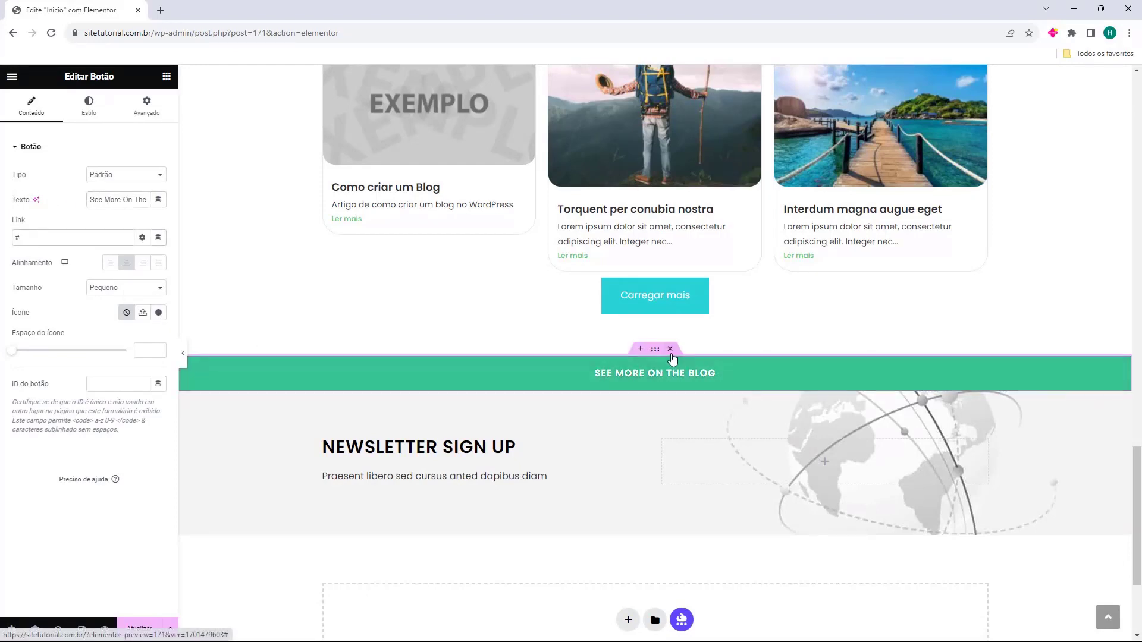
click(674, 357)
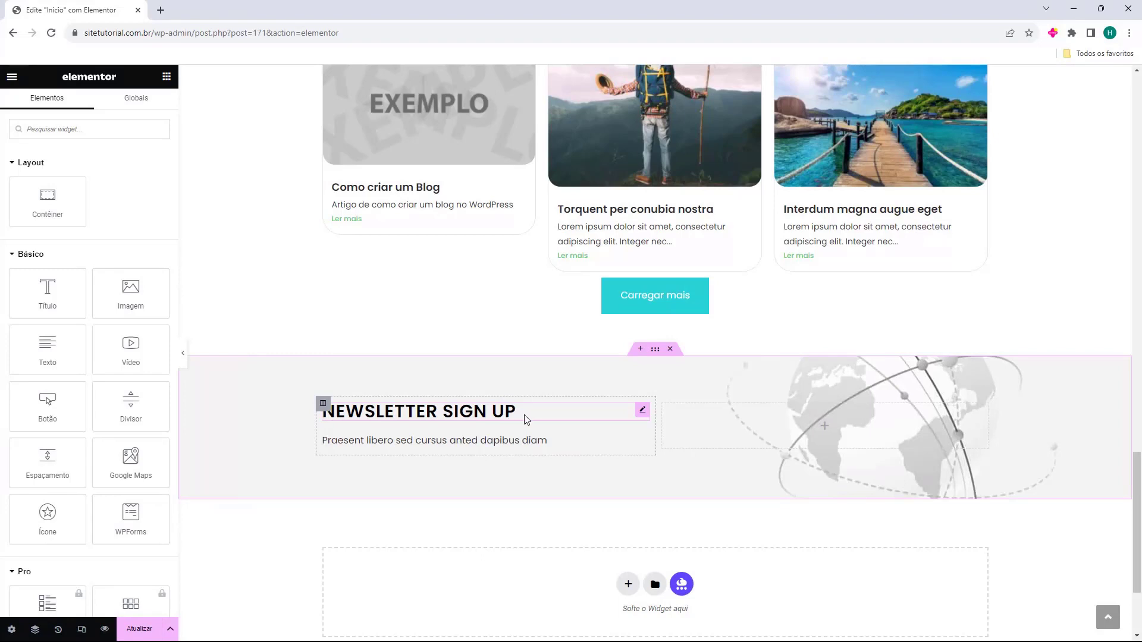
Change the newsletter heading to 'Inscreva-se na Newsletter' and select the paragraph beneath it
click(463, 417)
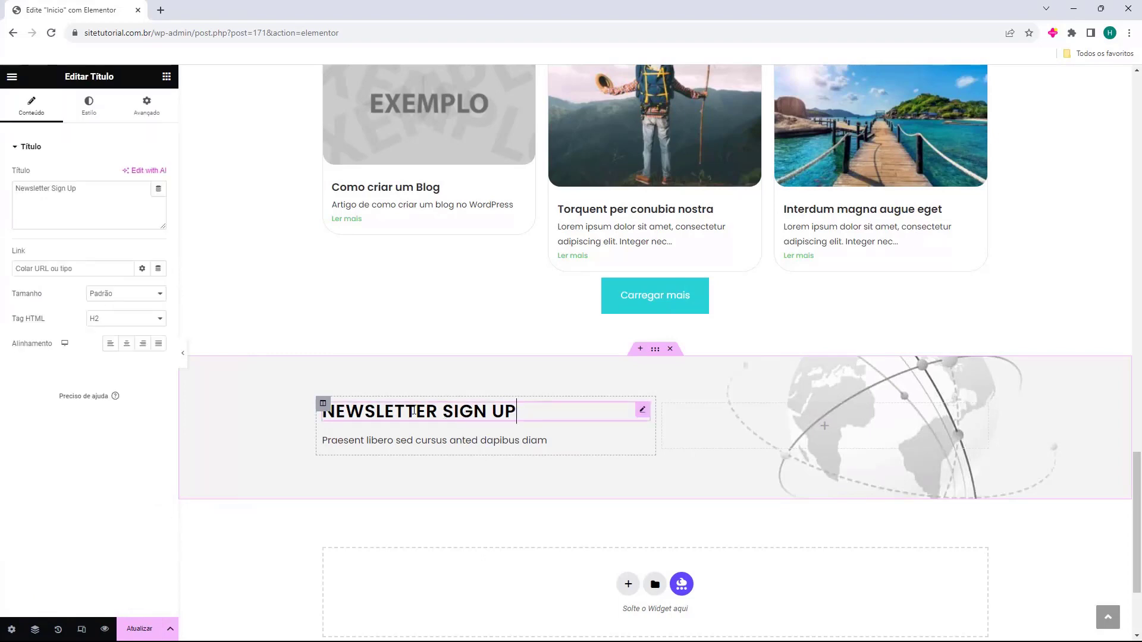
click(101, 212)
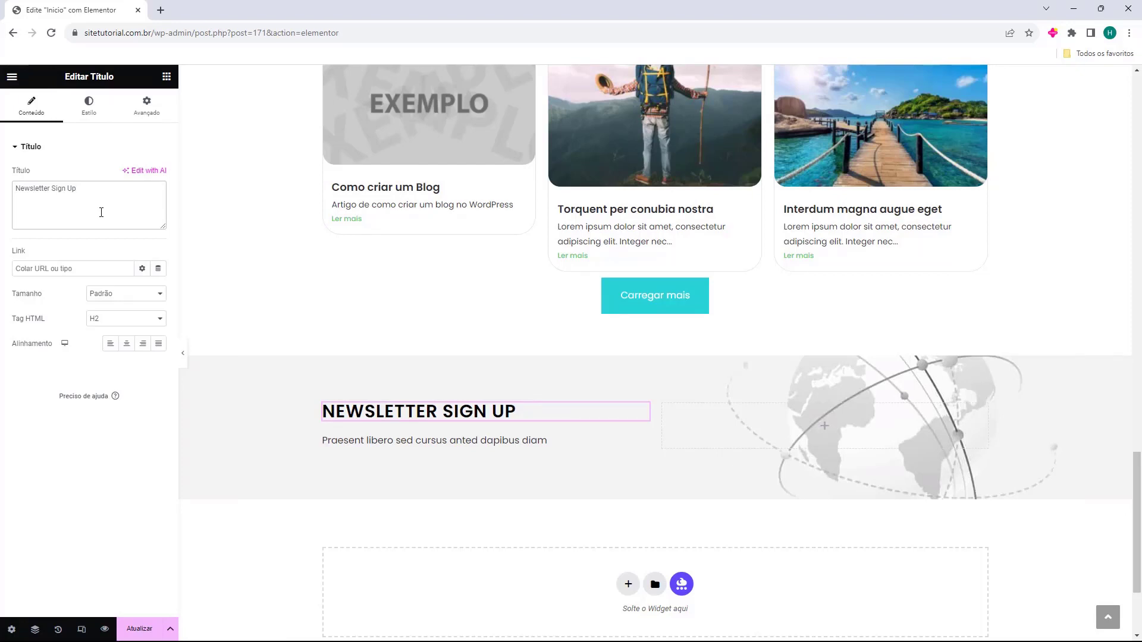
key(BackSpace)
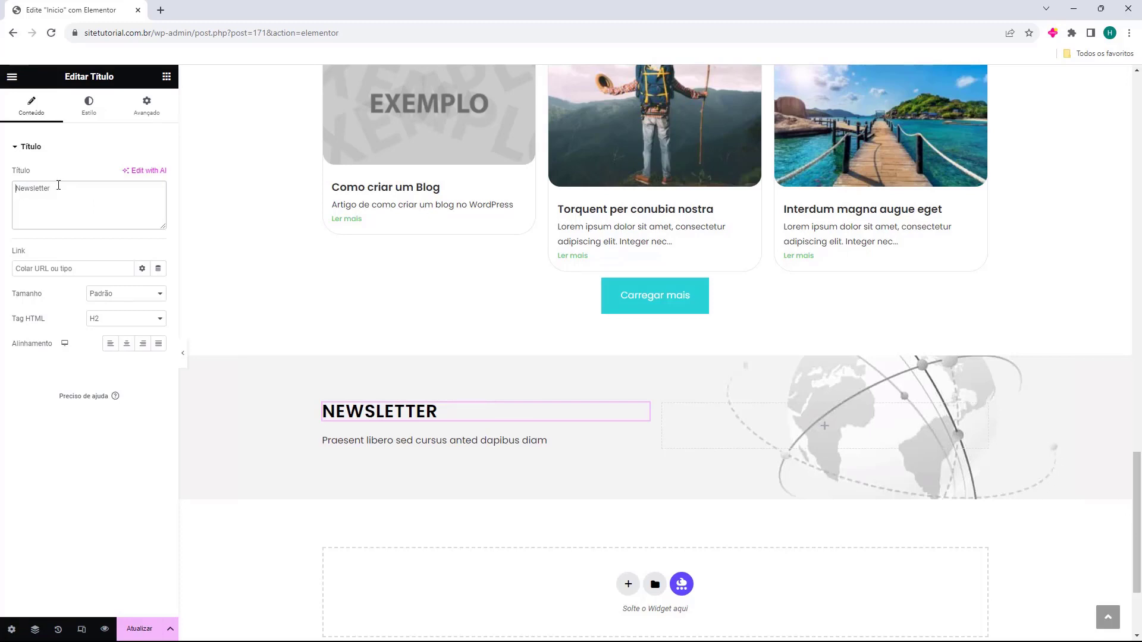
text(Inscreva-se na)
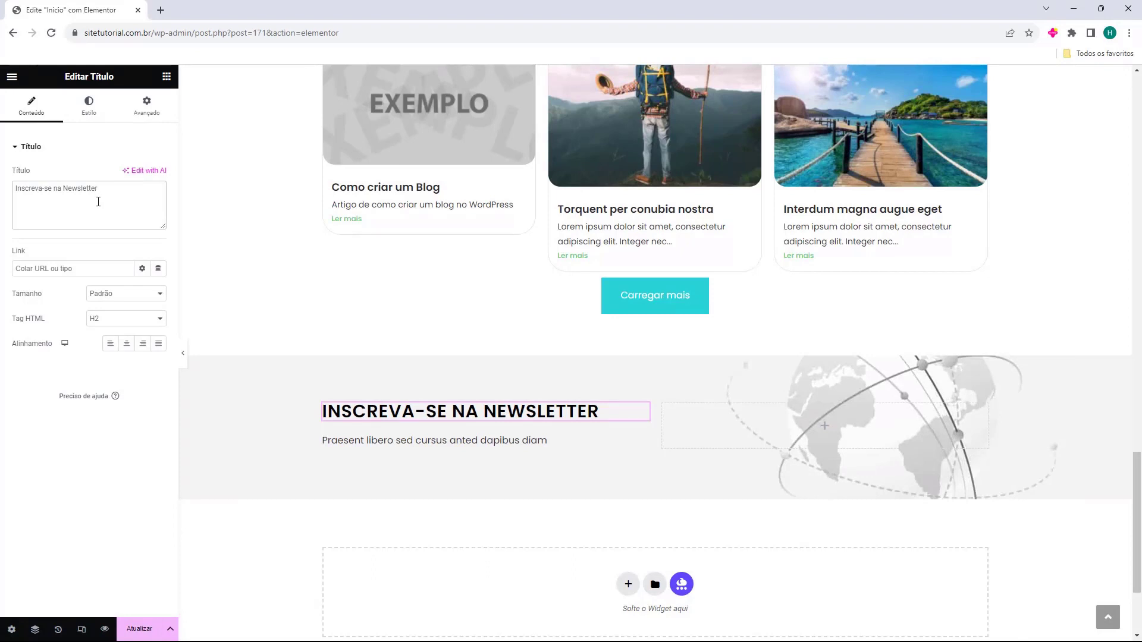
click(372, 441)
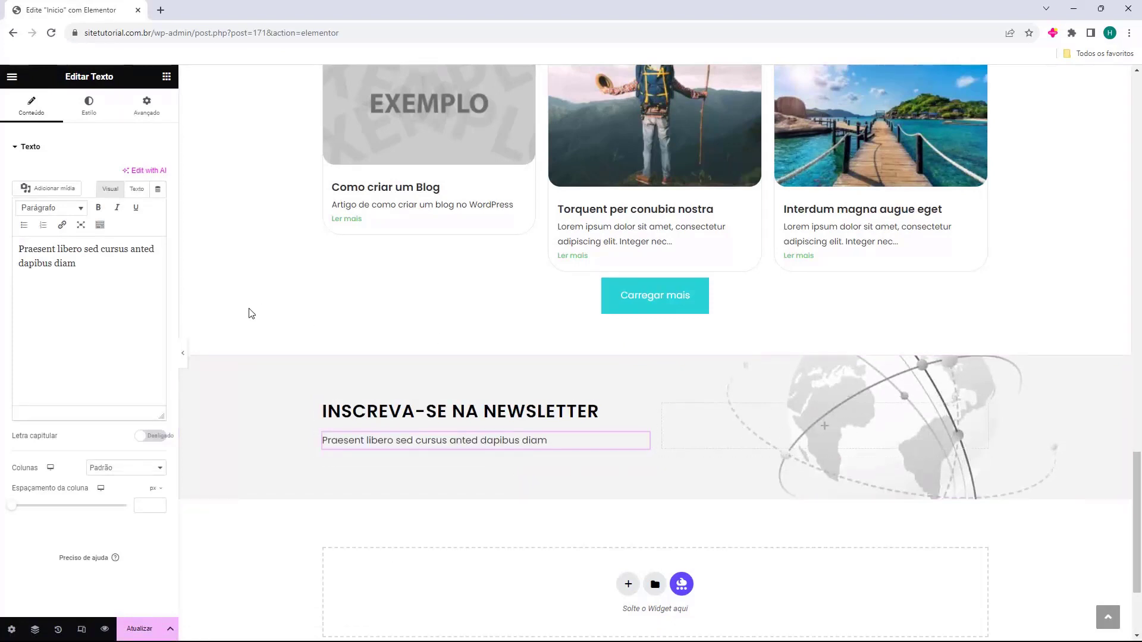
click(167, 78)
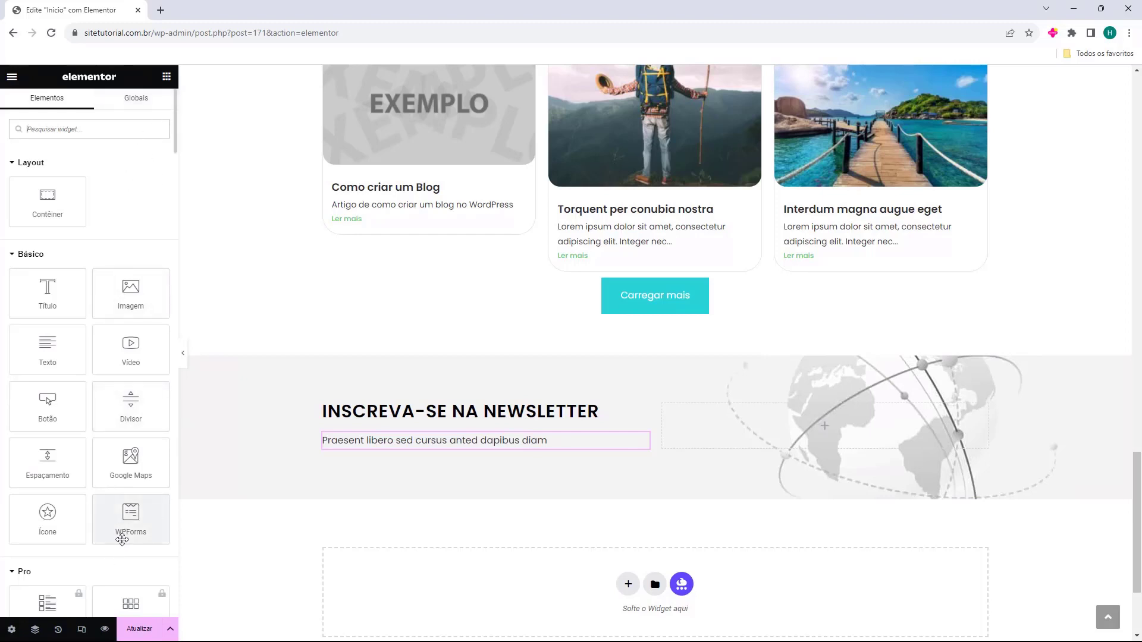
drag(125, 535, 766, 433)
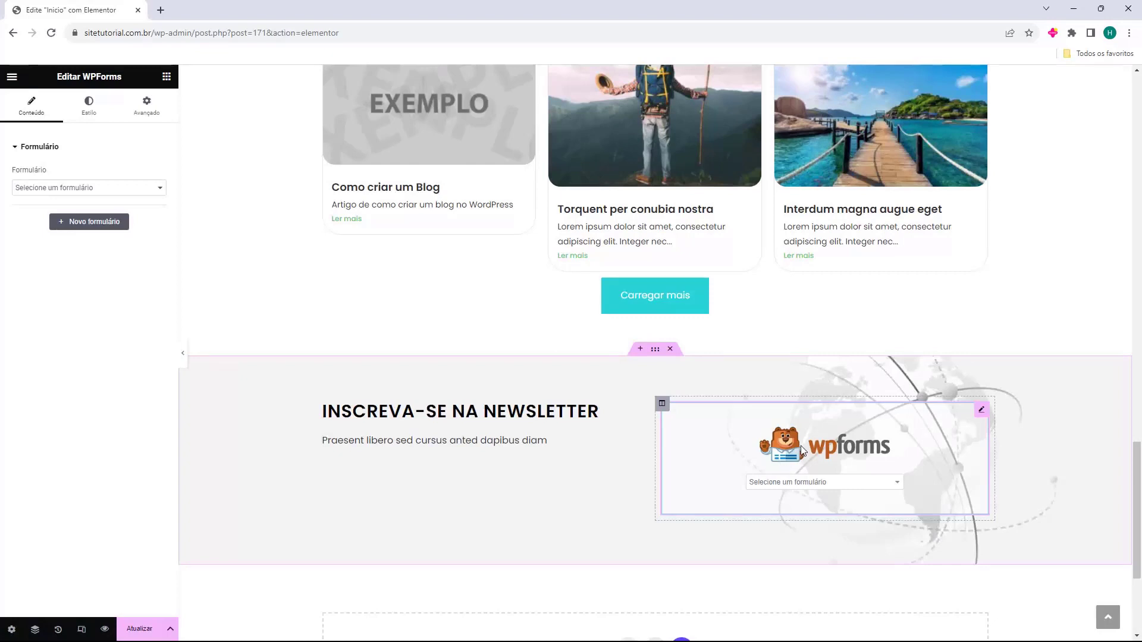
click(76, 187)
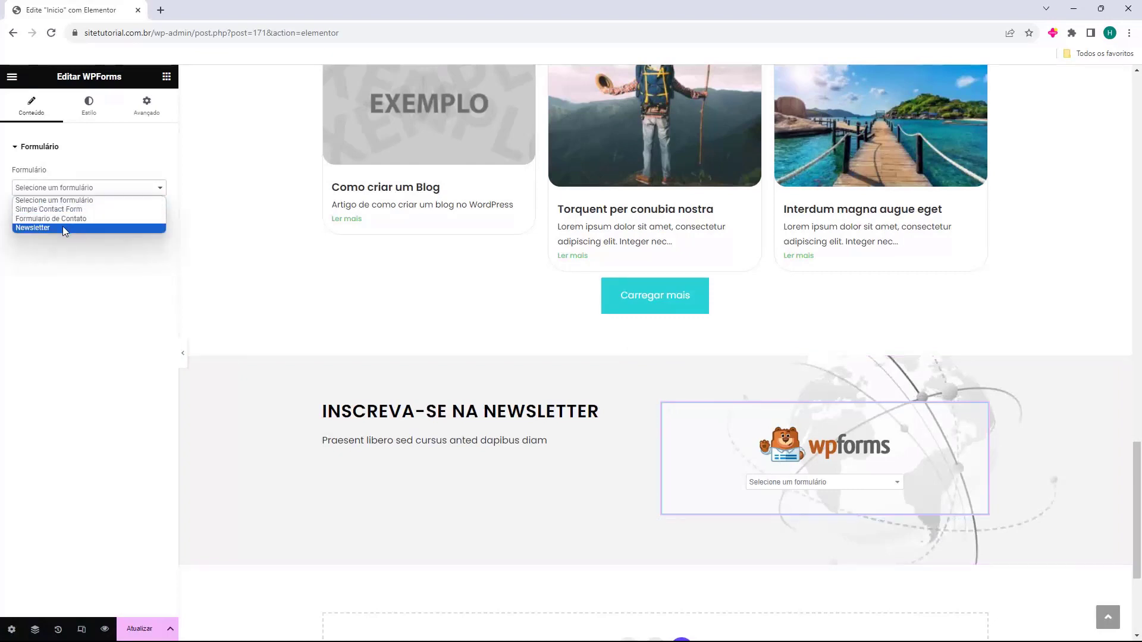
click(62, 227)
click(54, 334)
scroll(780, 450, down, 2)
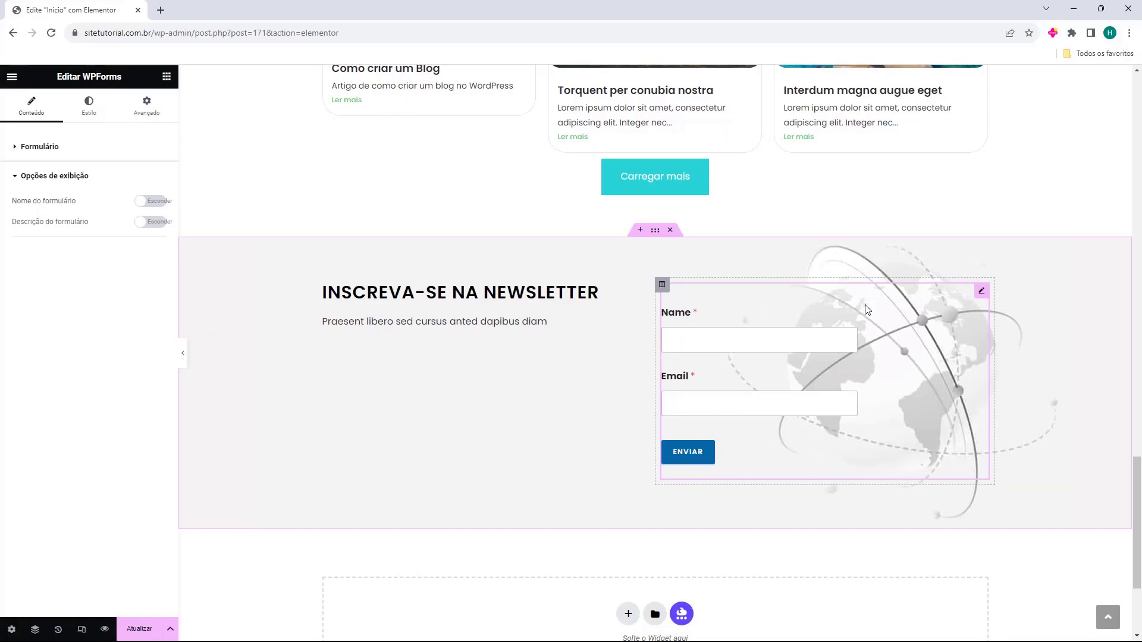
key(Delete)
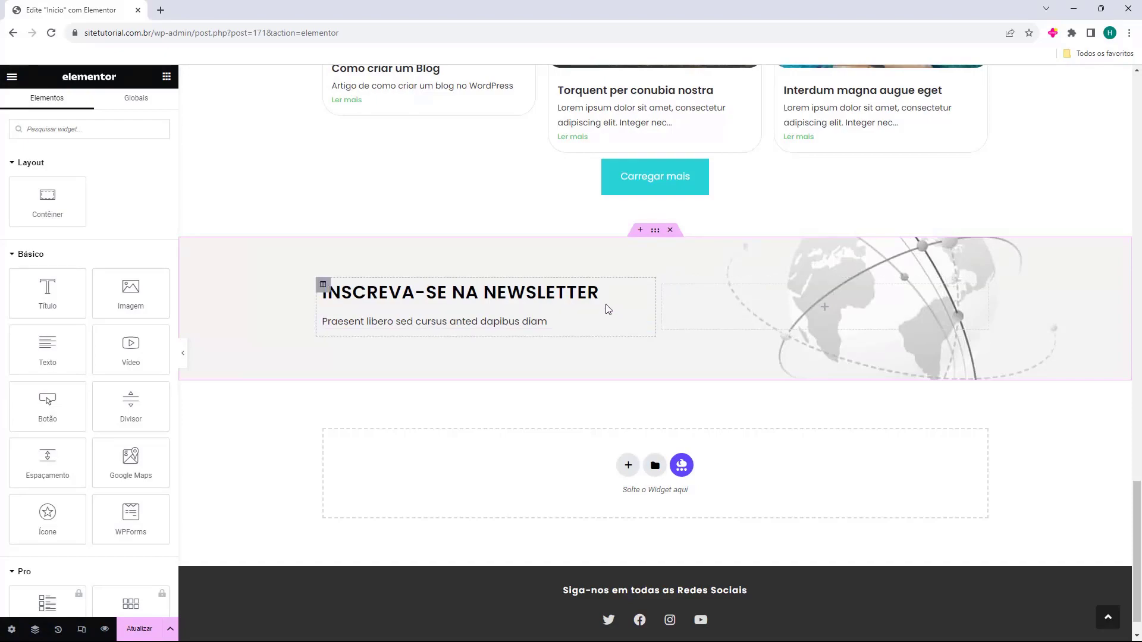
Save the Início homepage edits with Atualizar
scroll(683, 476, up, 7)
scroll(683, 473, up, 15)
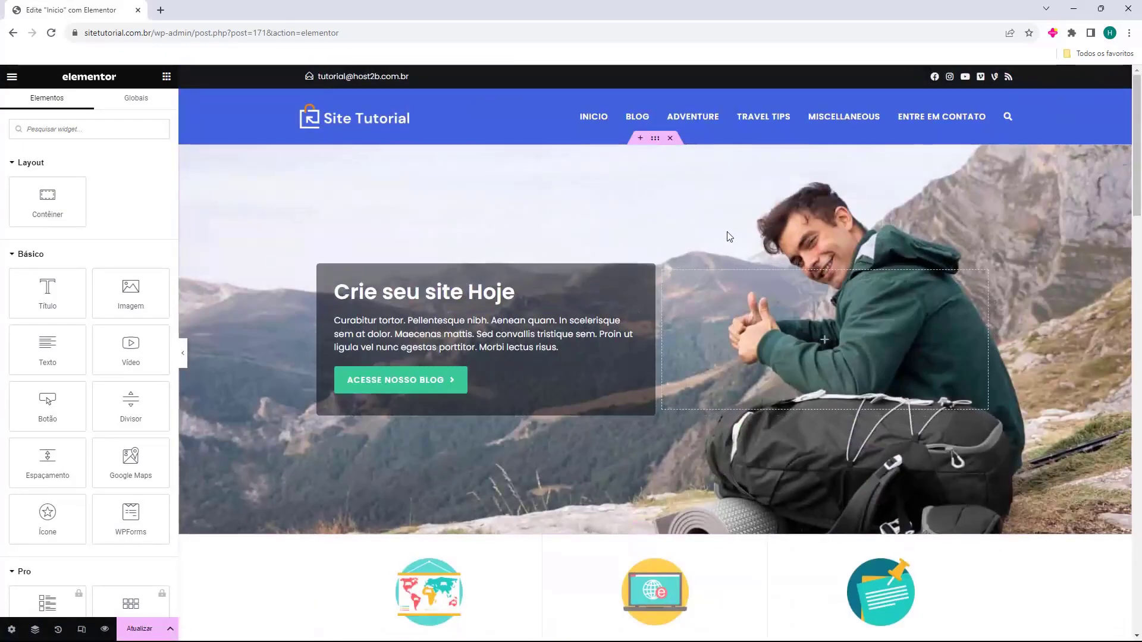
mouse_move(665, 279)
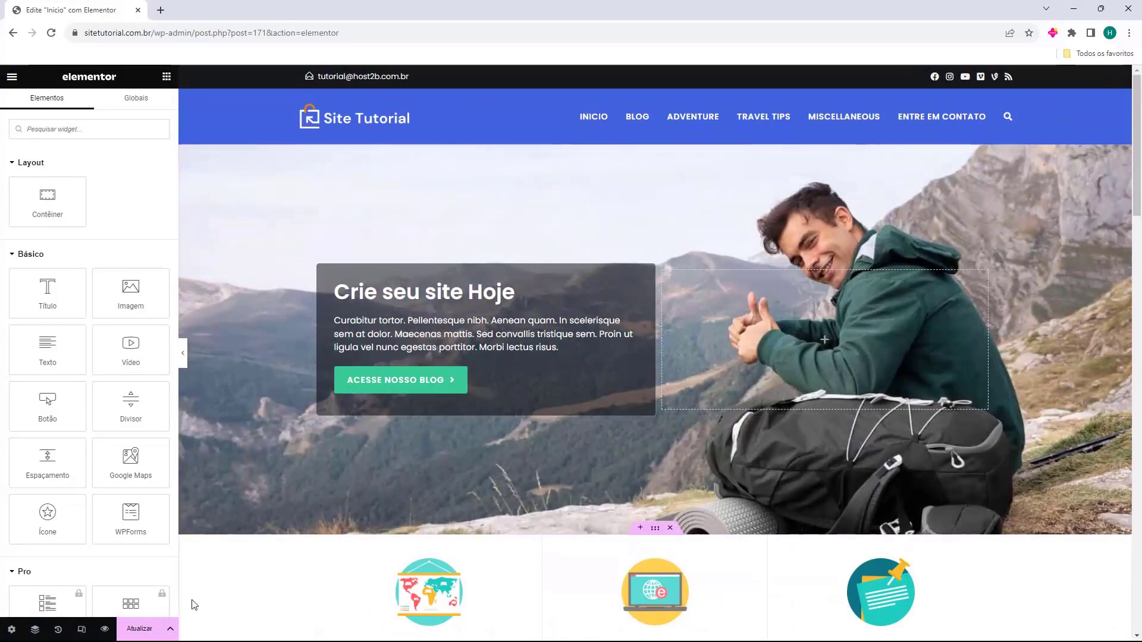
click(138, 631)
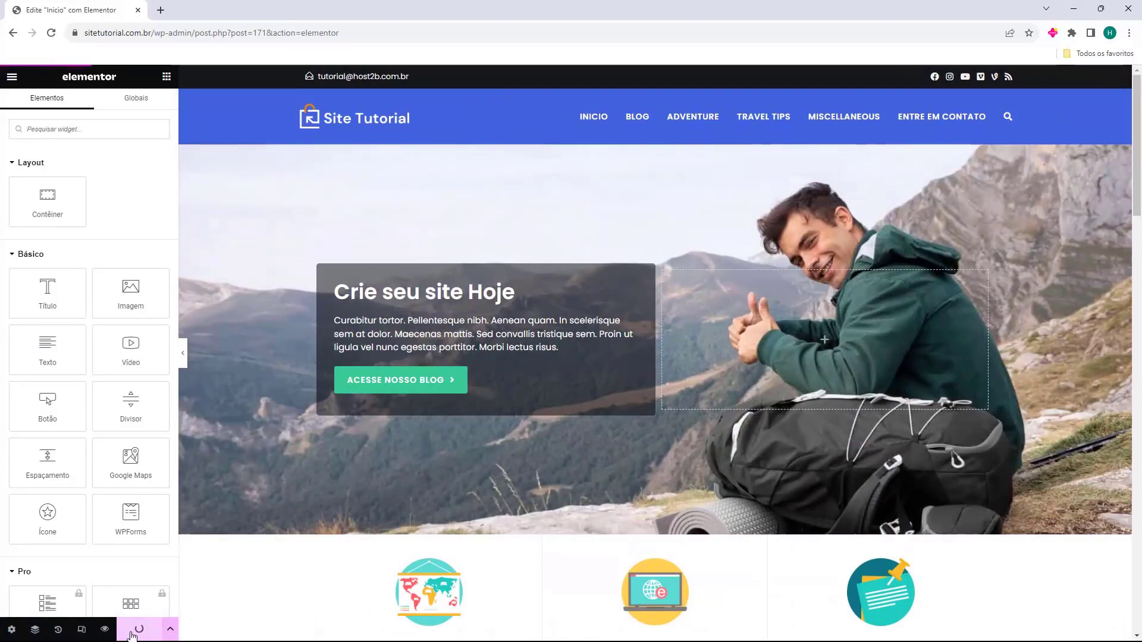
scroll(421, 468, down, 6)
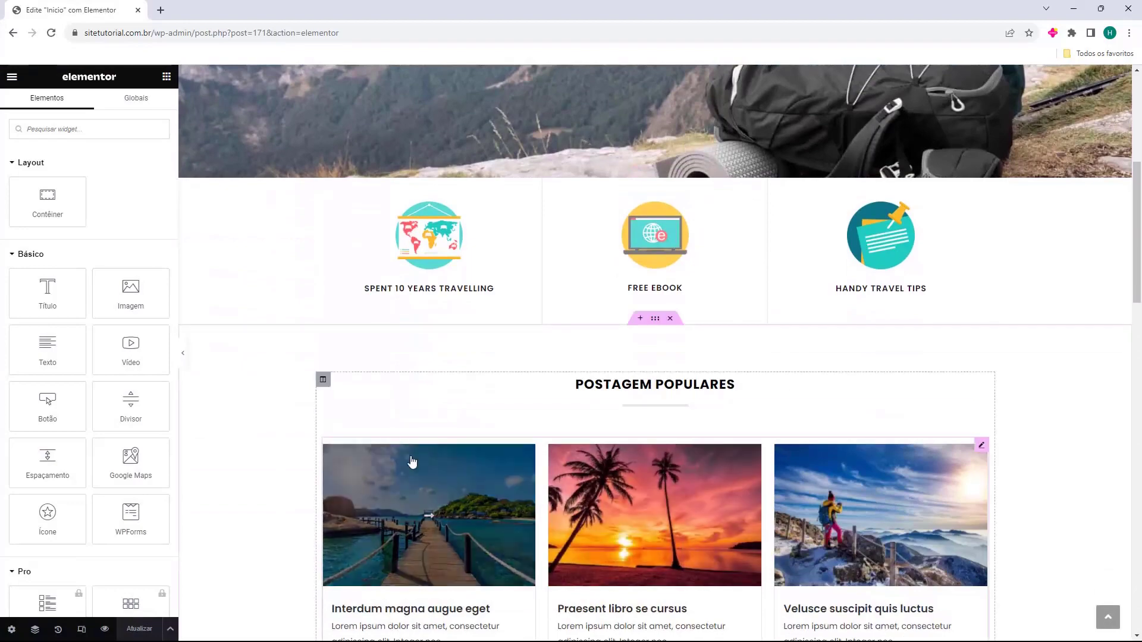
scroll(383, 331, up, 7)
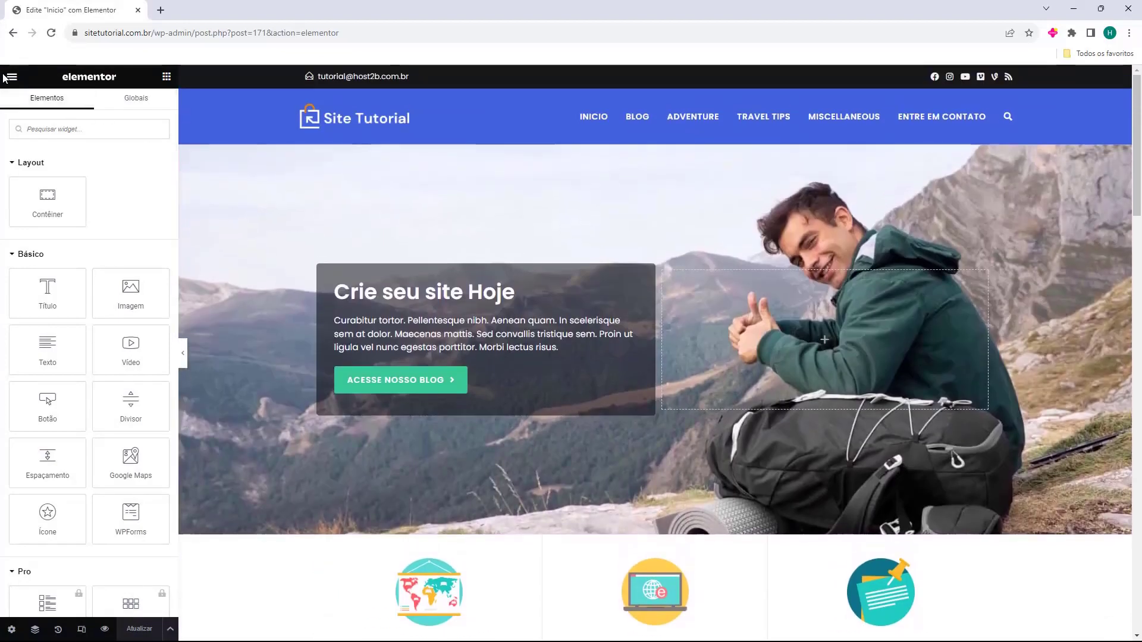
click(8, 77)
Exit the Elementor editor and view the new homepage on the live site
click(35, 328)
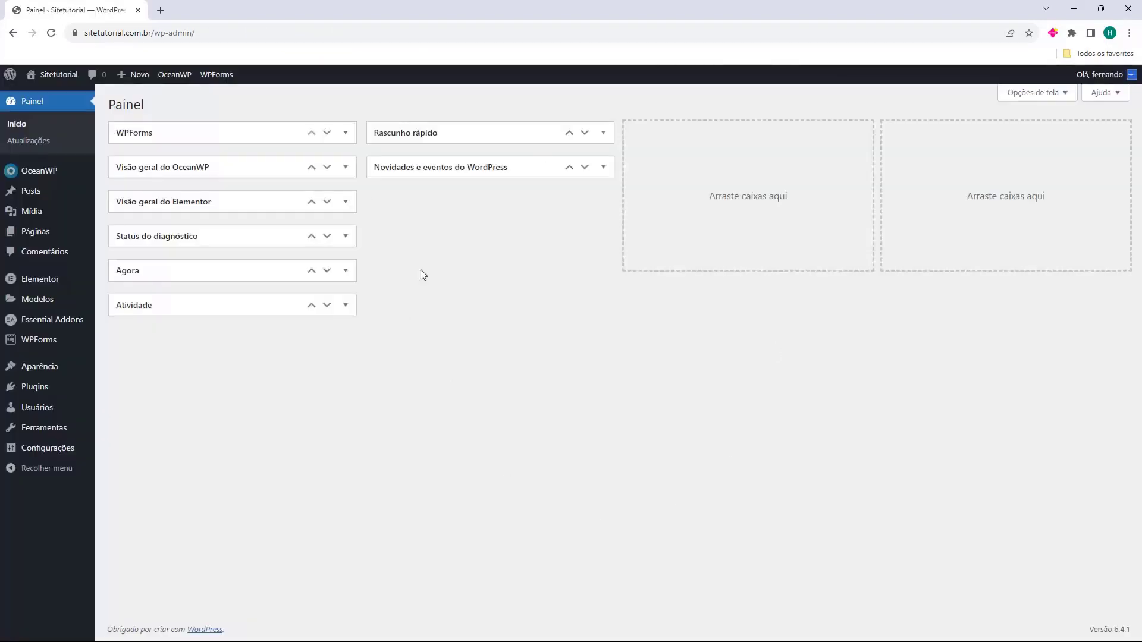
click(54, 95)
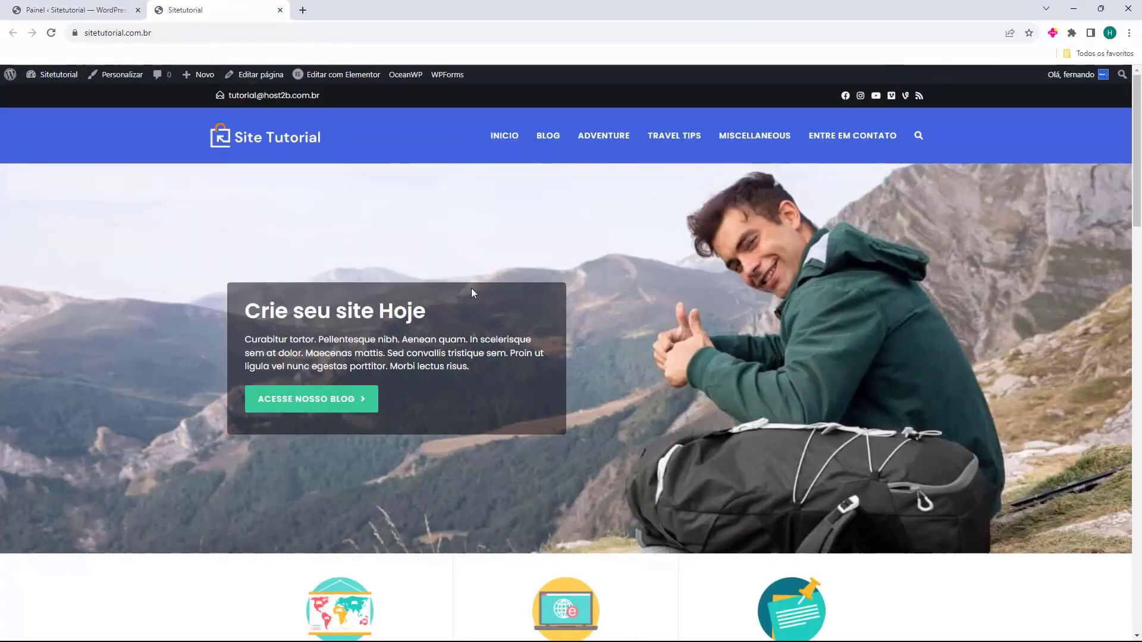
scroll(650, 302, down, 5)
scroll(650, 302, down, 15)
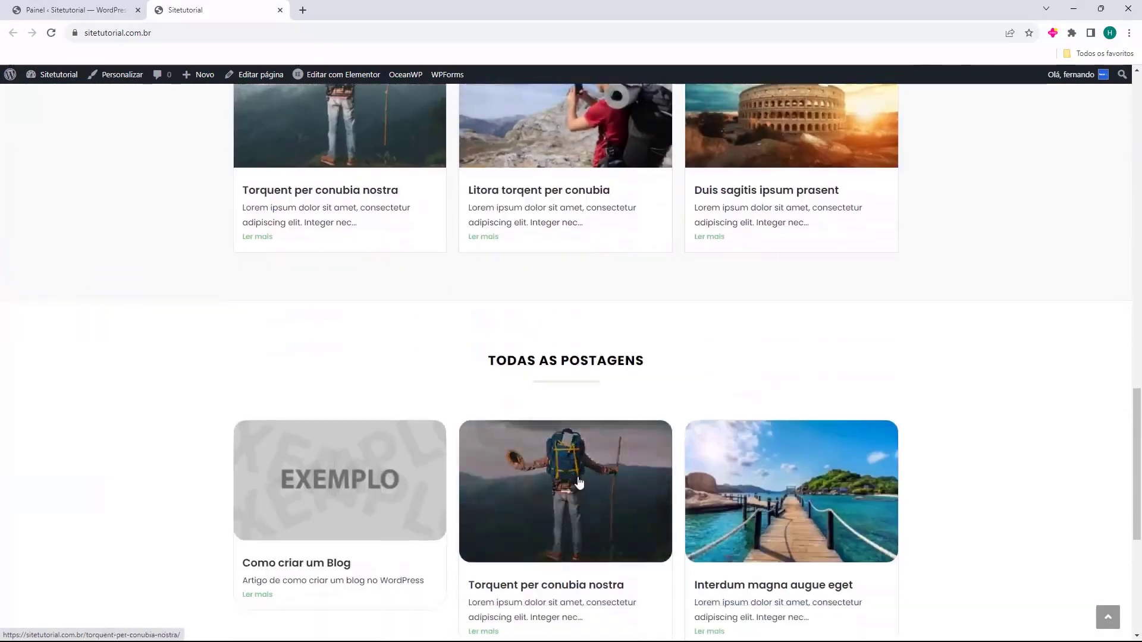
scroll(345, 404, down, 5)
scroll(650, 378, up, 15)
Check the Interdum magna augue eget post, the Blog page and the blog call-to-action link
click(361, 432)
scroll(479, 412, down, 15)
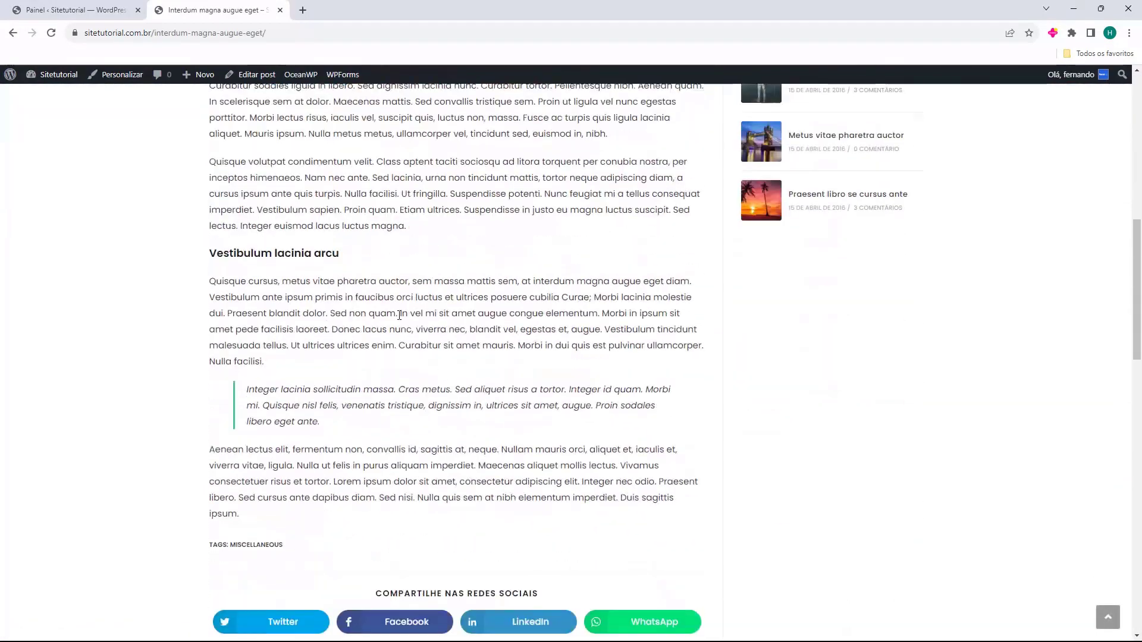
scroll(478, 413, up, 15)
click(297, 147)
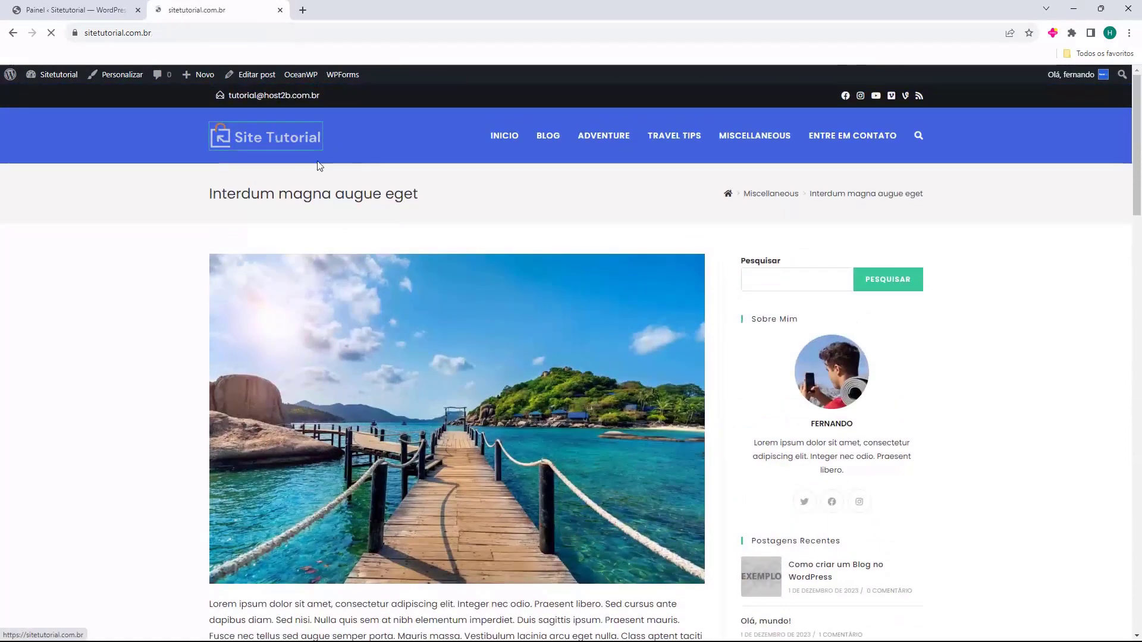
click(560, 152)
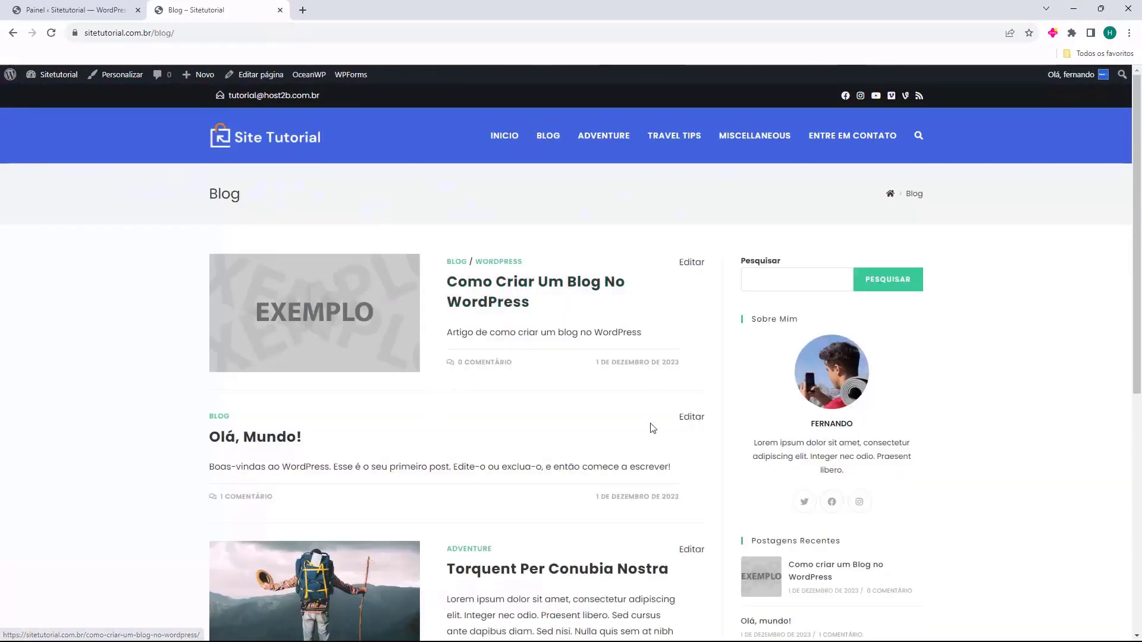
click(259, 149)
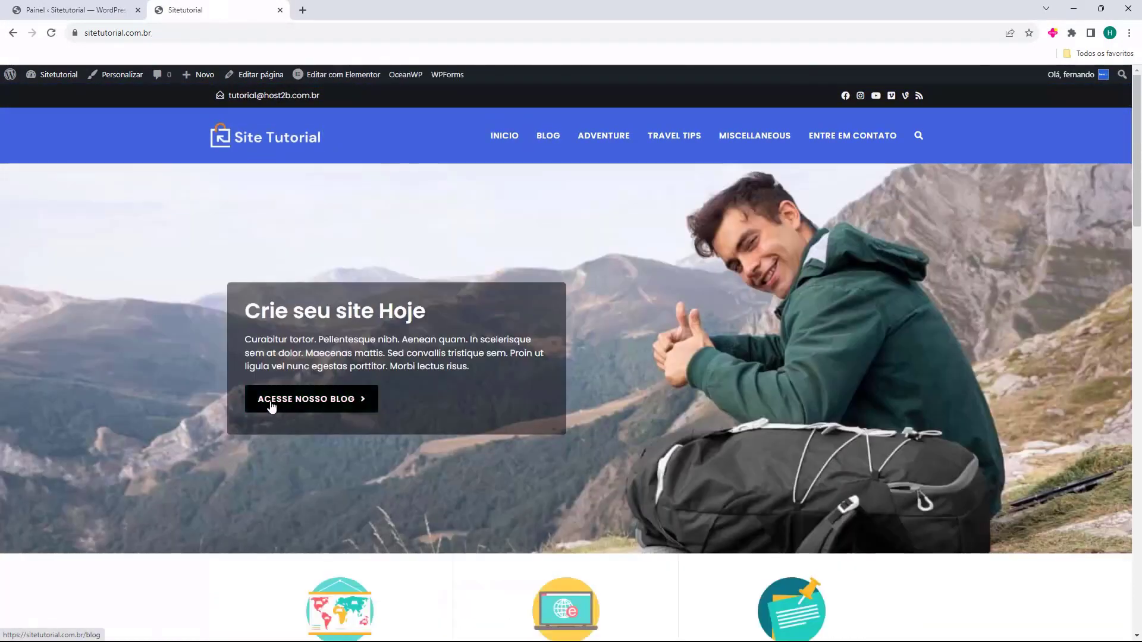
click(307, 405)
Browse to the second page of blog posts, return home, then go back to the dashboard tab
scroll(357, 298, down, 2)
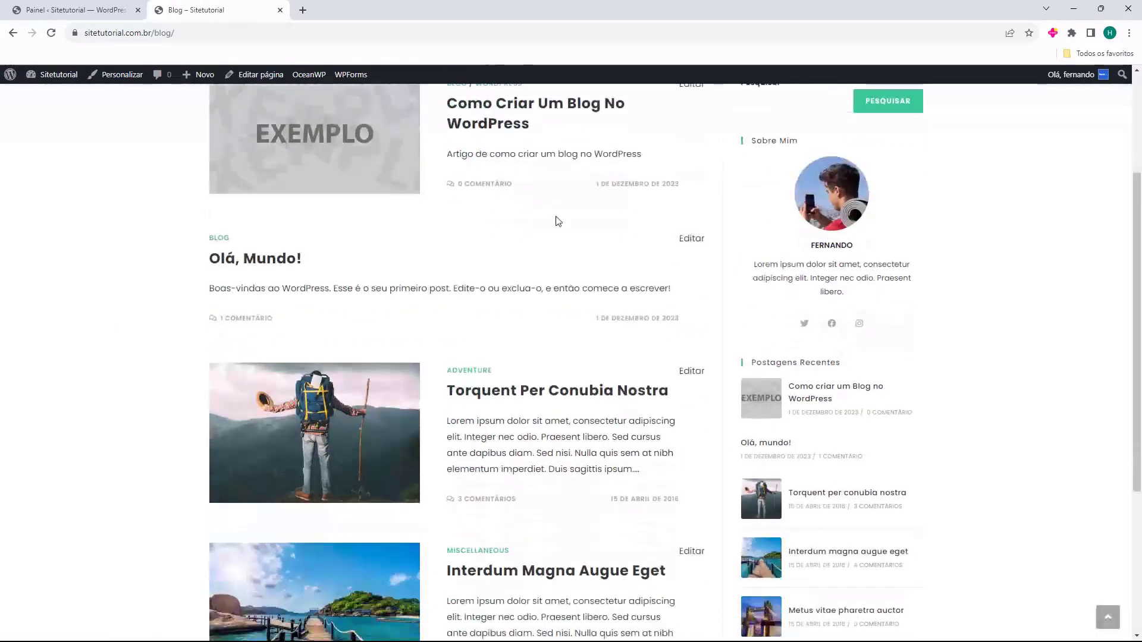
scroll(779, 314, down, 1)
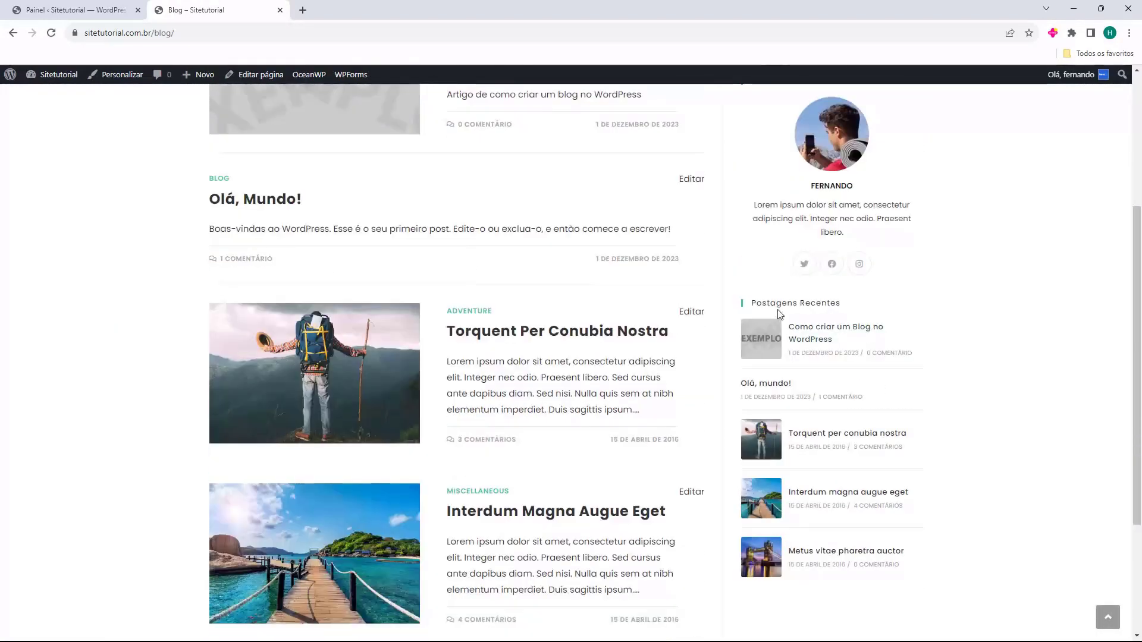
drag(756, 305, 817, 305)
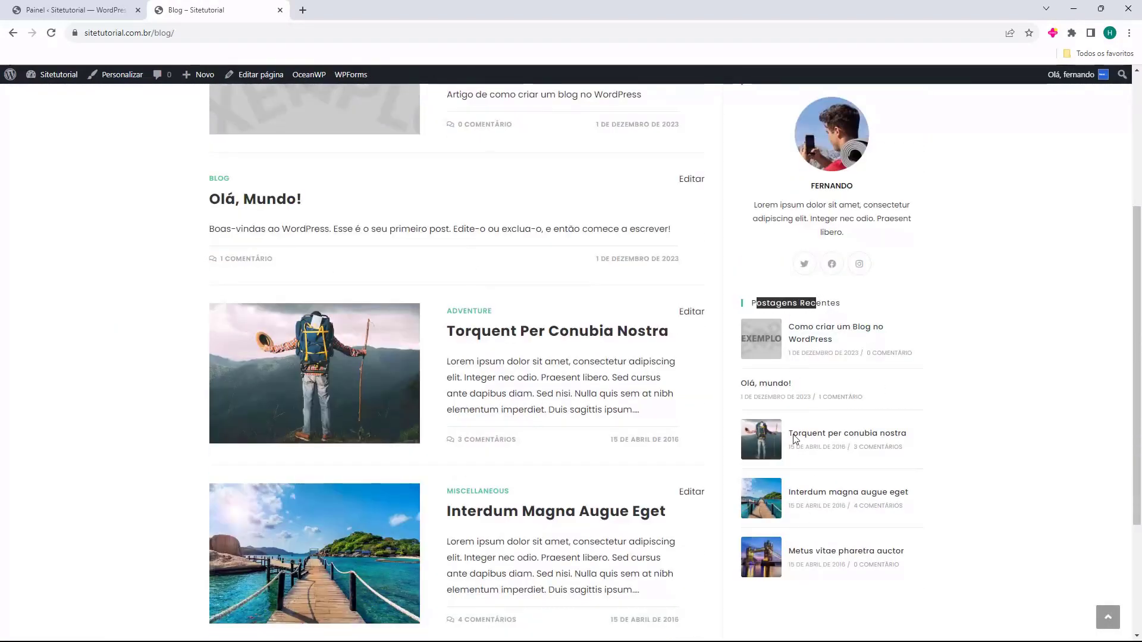
scroll(279, 369, down, 4)
click(251, 491)
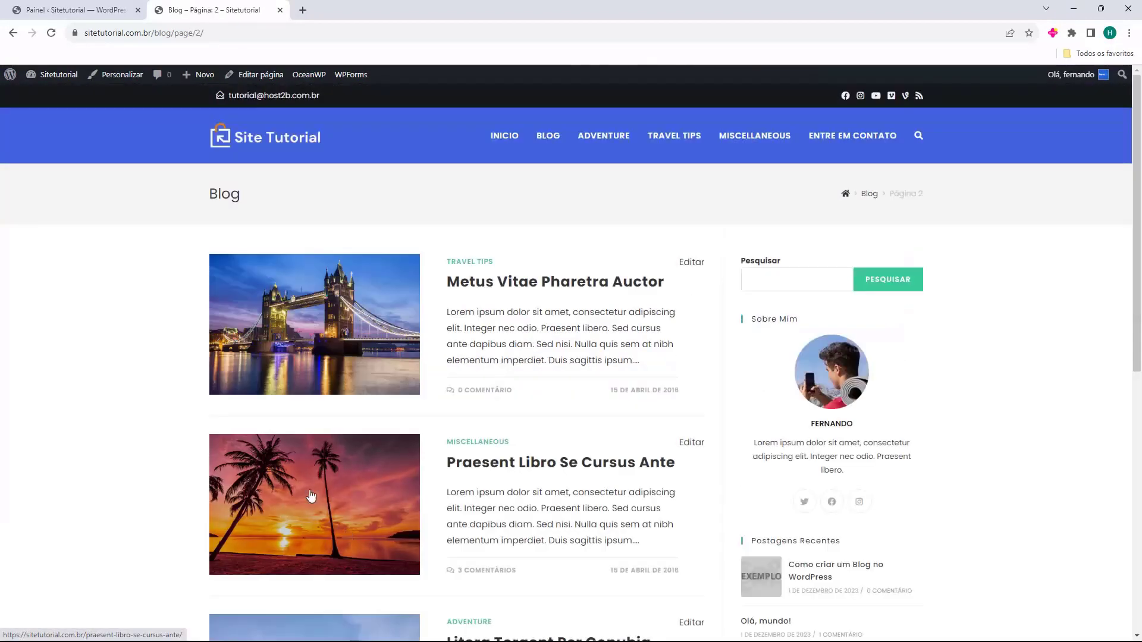
click(309, 149)
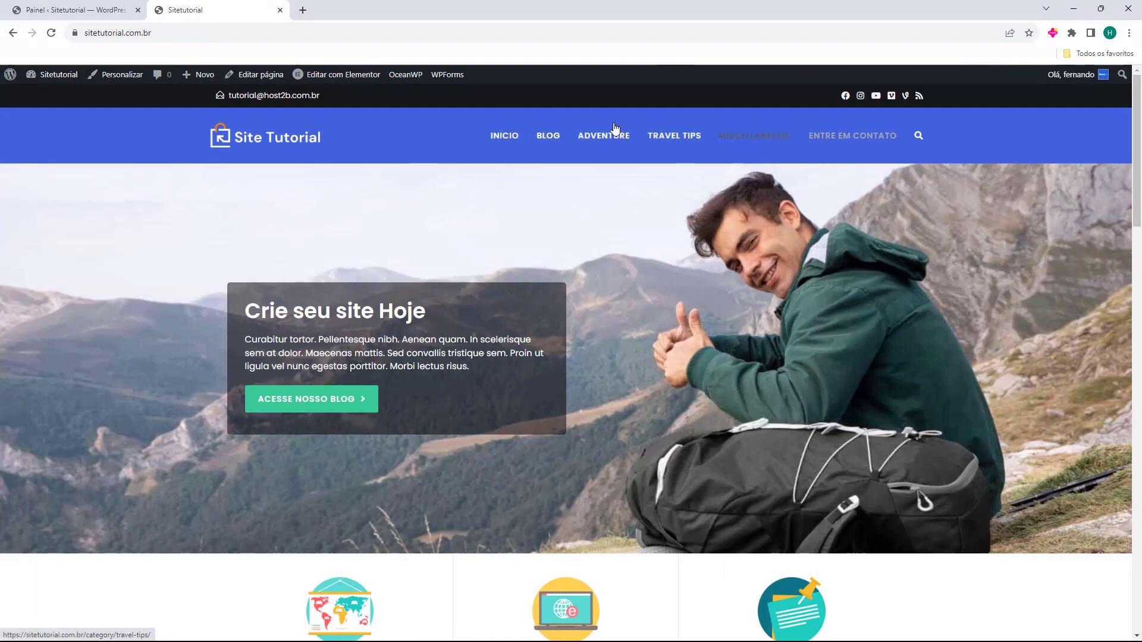
click(94, 9)
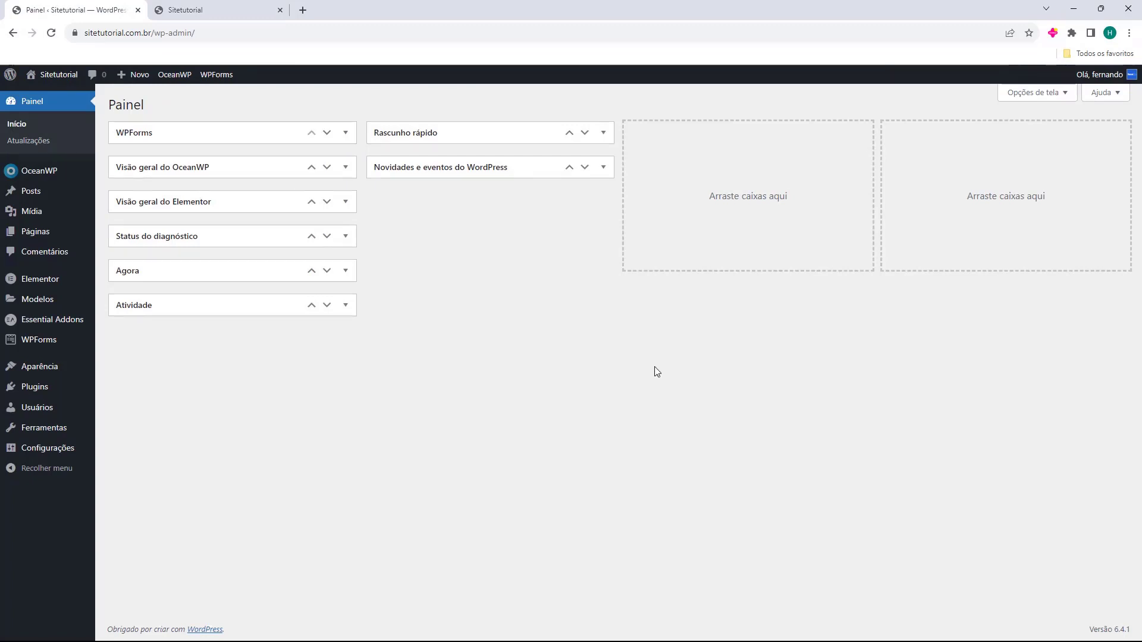
Open Aparência > Menus and review the Main Menu's six items
click(31, 377)
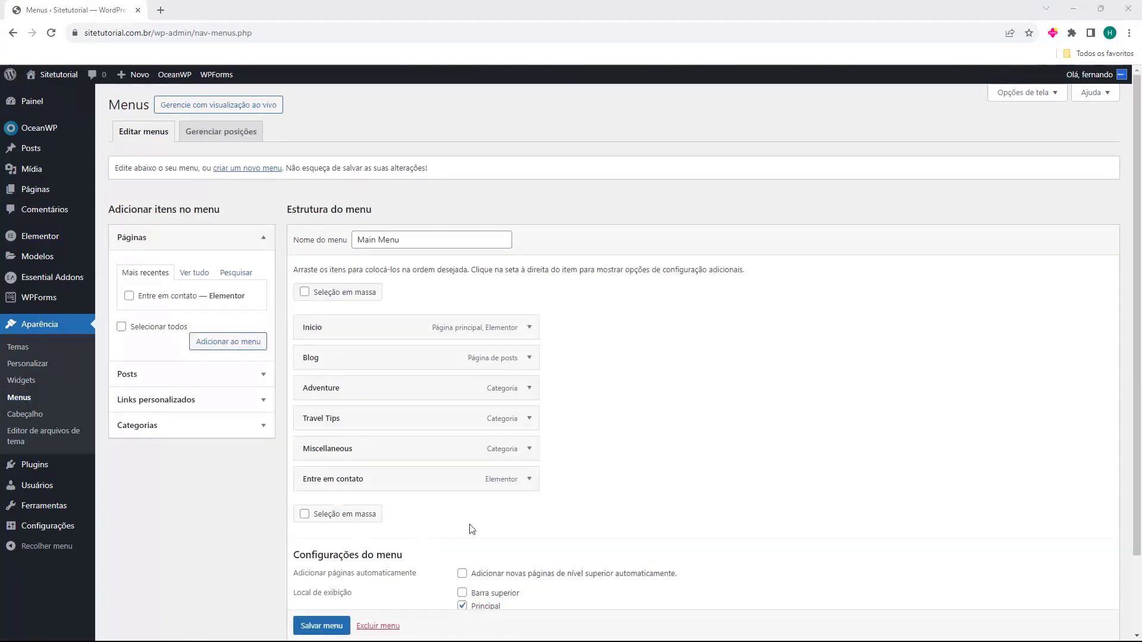
drag(296, 209, 334, 201)
click(334, 201)
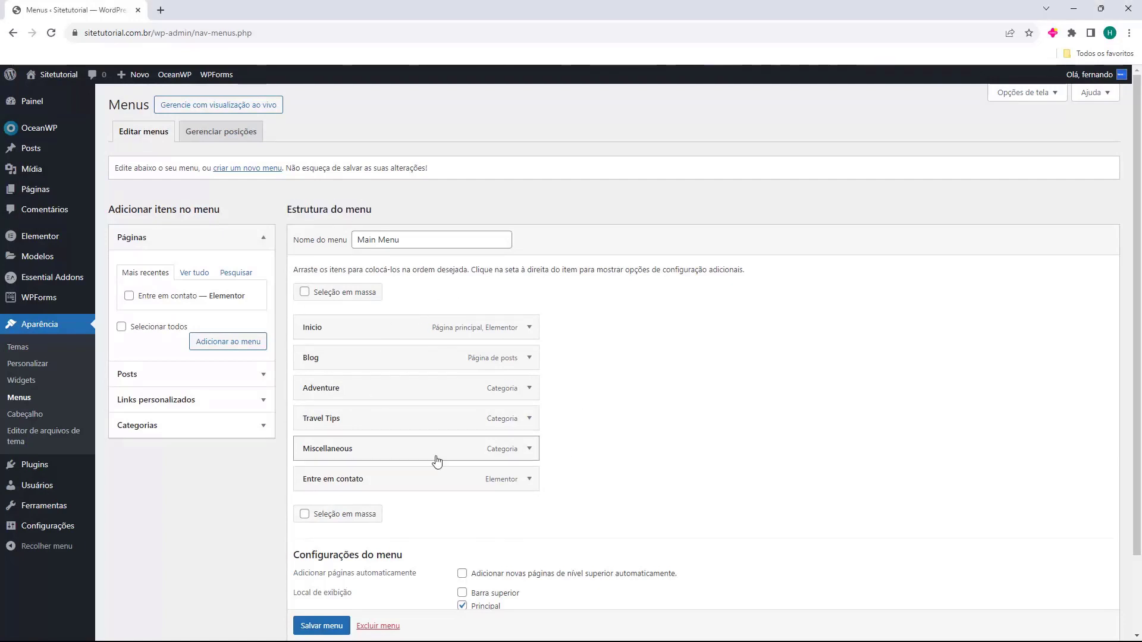
scroll(416, 335, down, 2)
scroll(416, 336, up, 1)
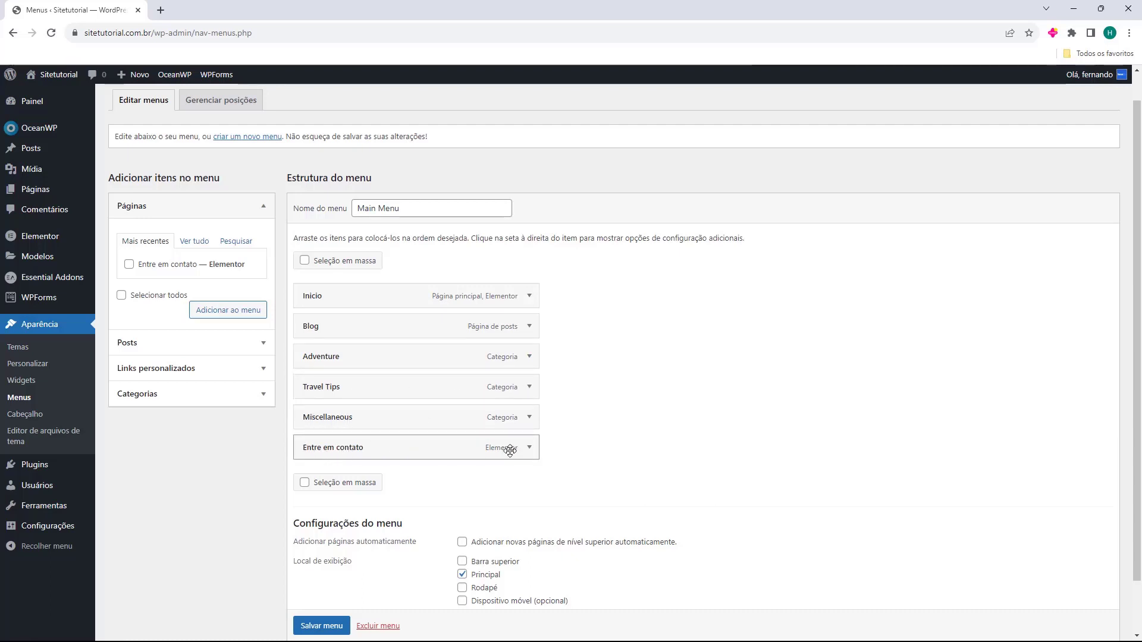
Inspect the Adventure menu item's settings and its navigation label
click(530, 357)
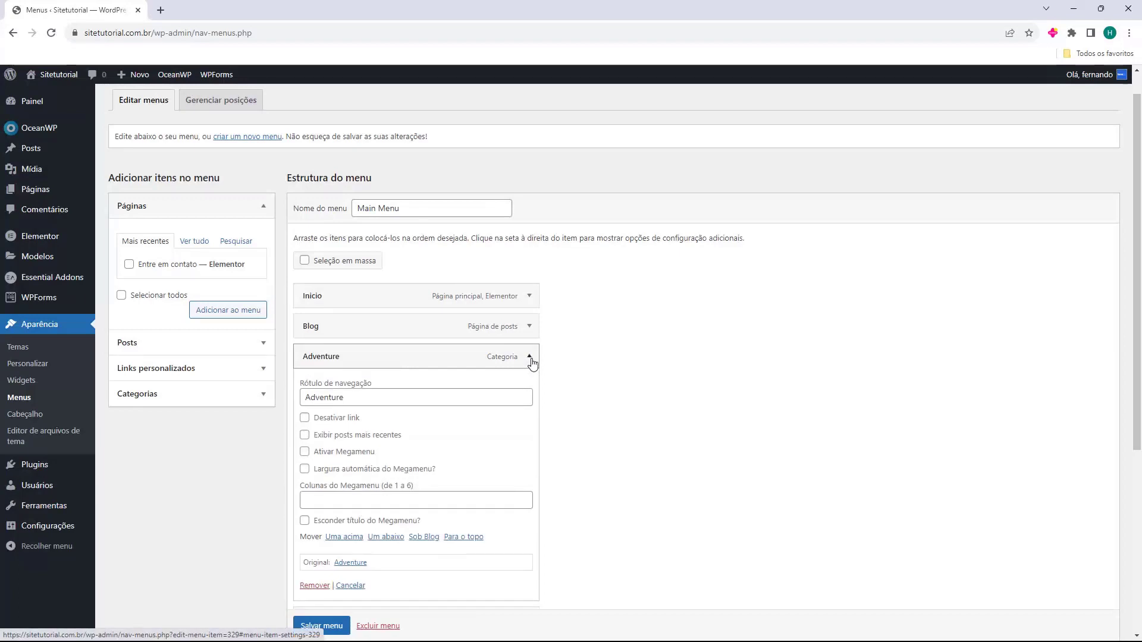
scroll(459, 339, down, 1)
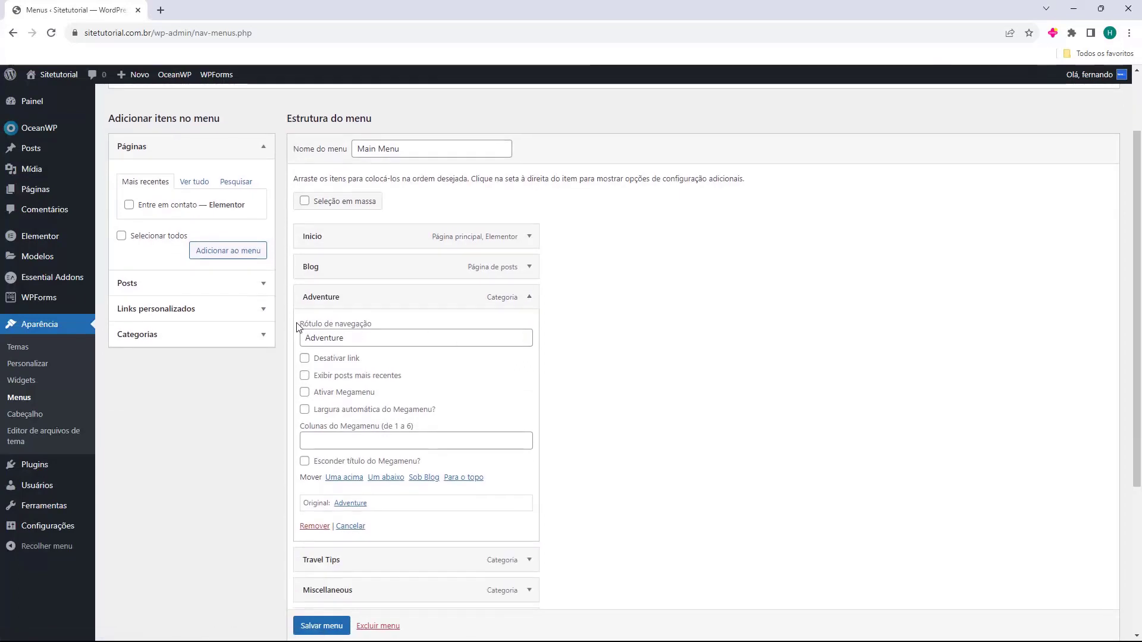
double_click(371, 334)
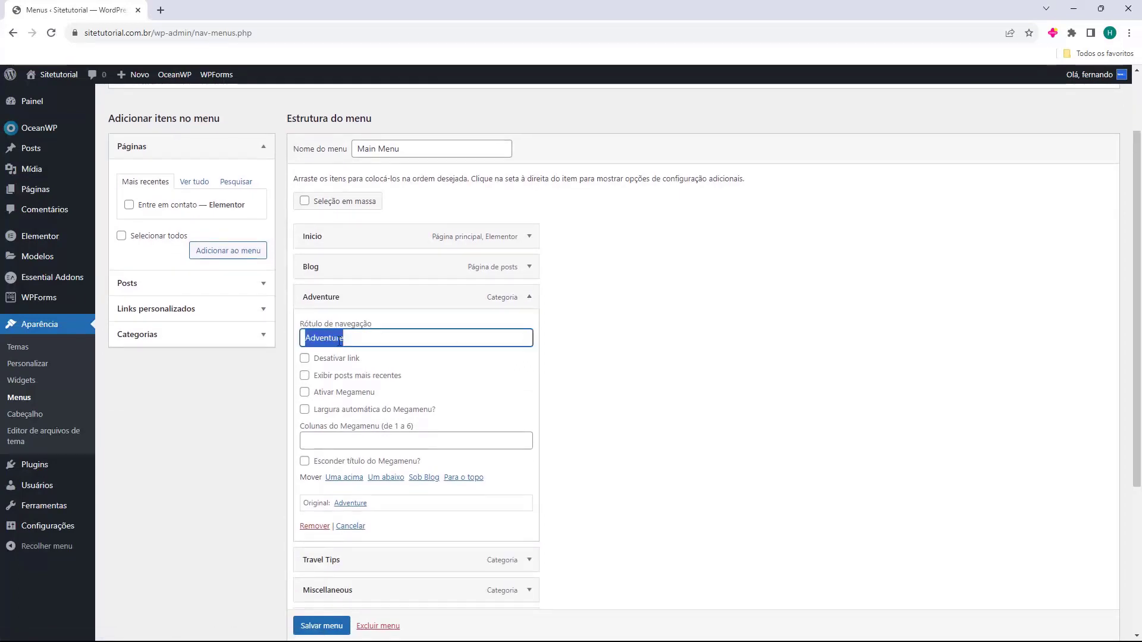
click(529, 298)
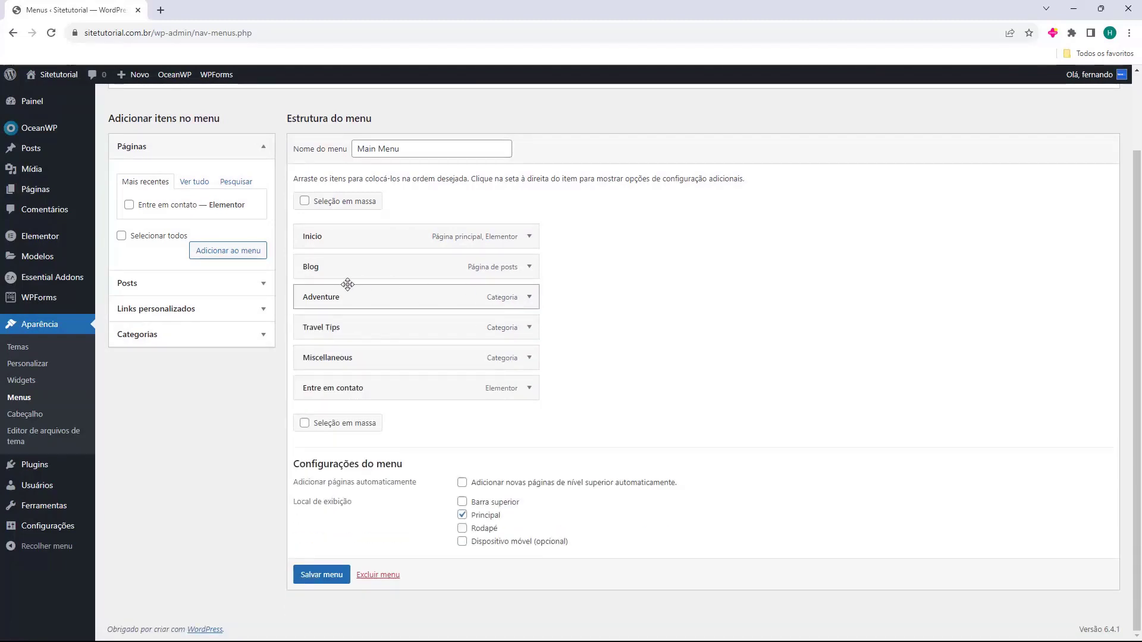
click(145, 154)
click(137, 151)
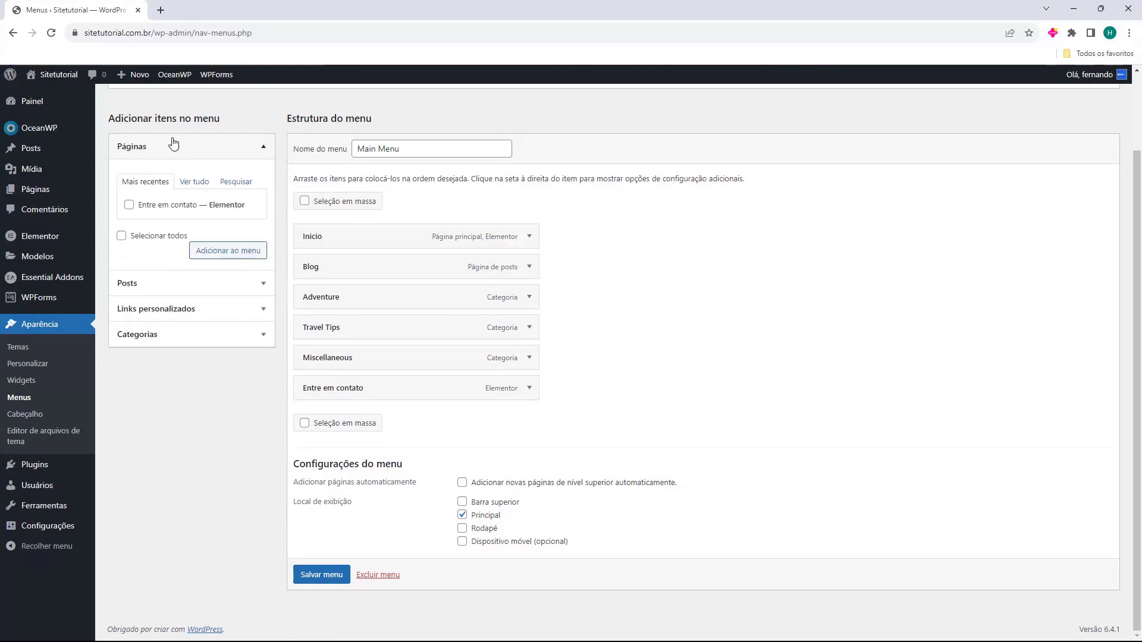
Look through the Posts and Links personalizados boxes, ending on the Categorias list
click(162, 283)
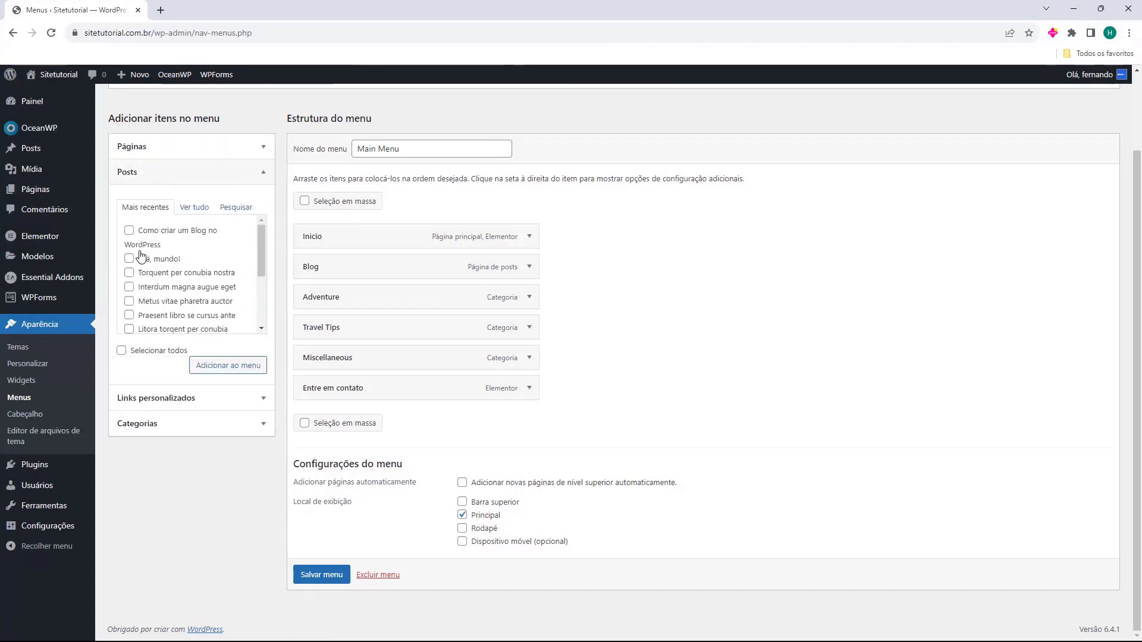
scroll(166, 238, down, 1)
scroll(168, 255, up, 2)
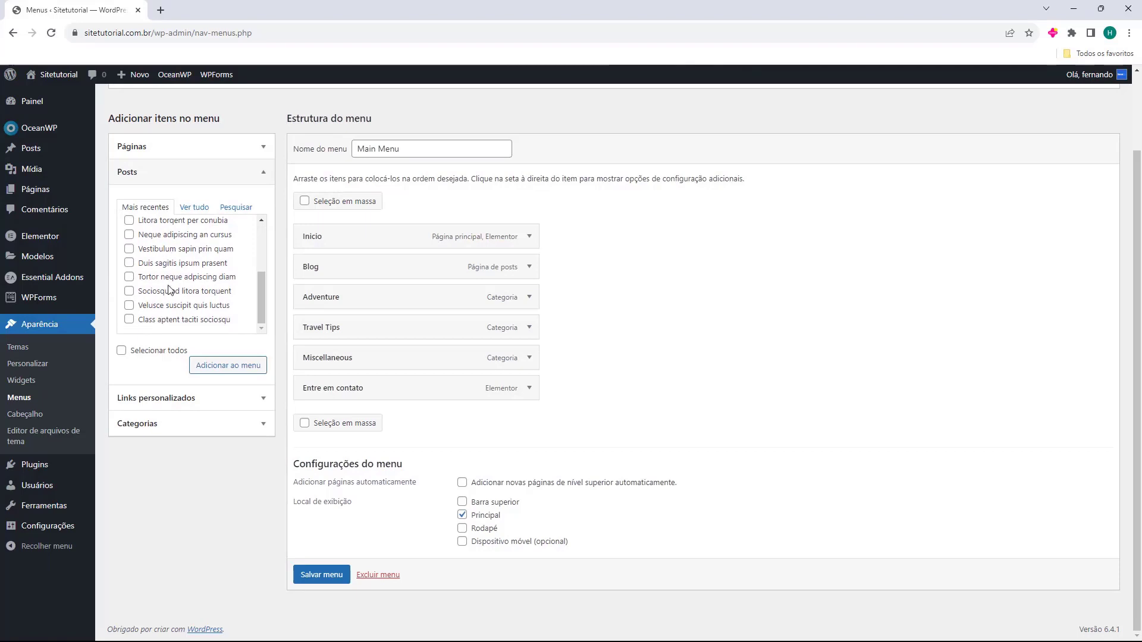
click(169, 179)
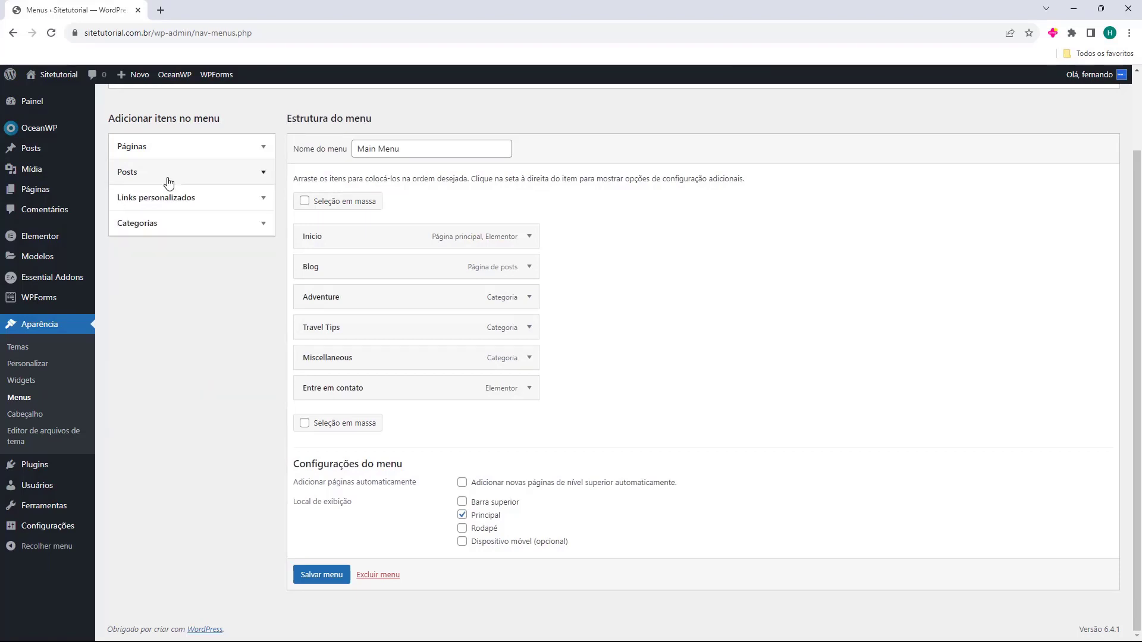
click(152, 202)
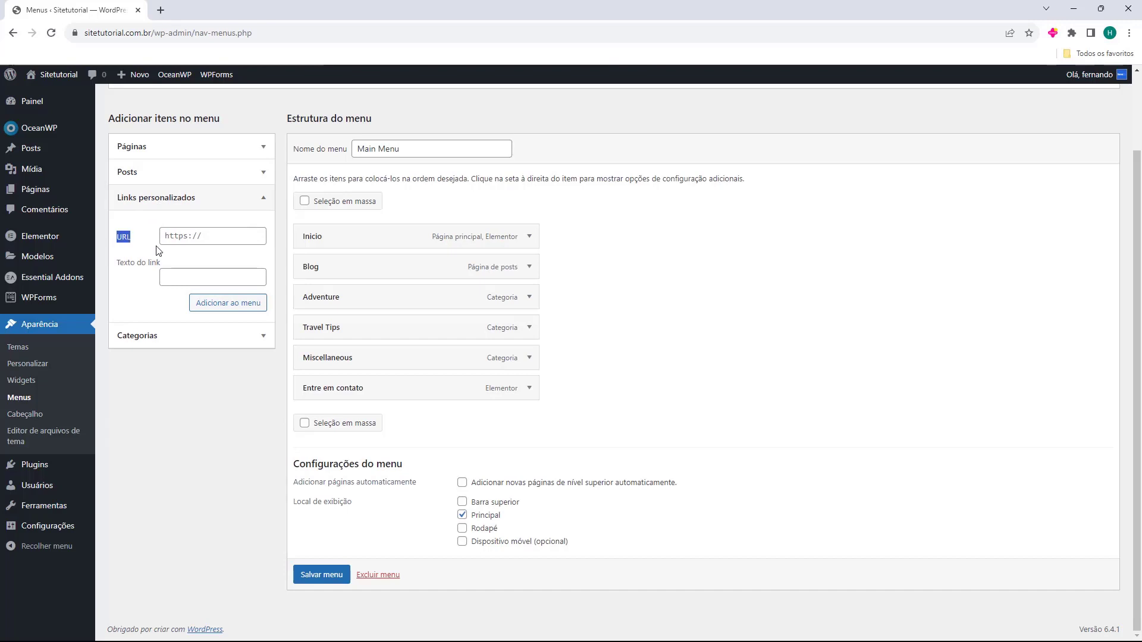
click(207, 242)
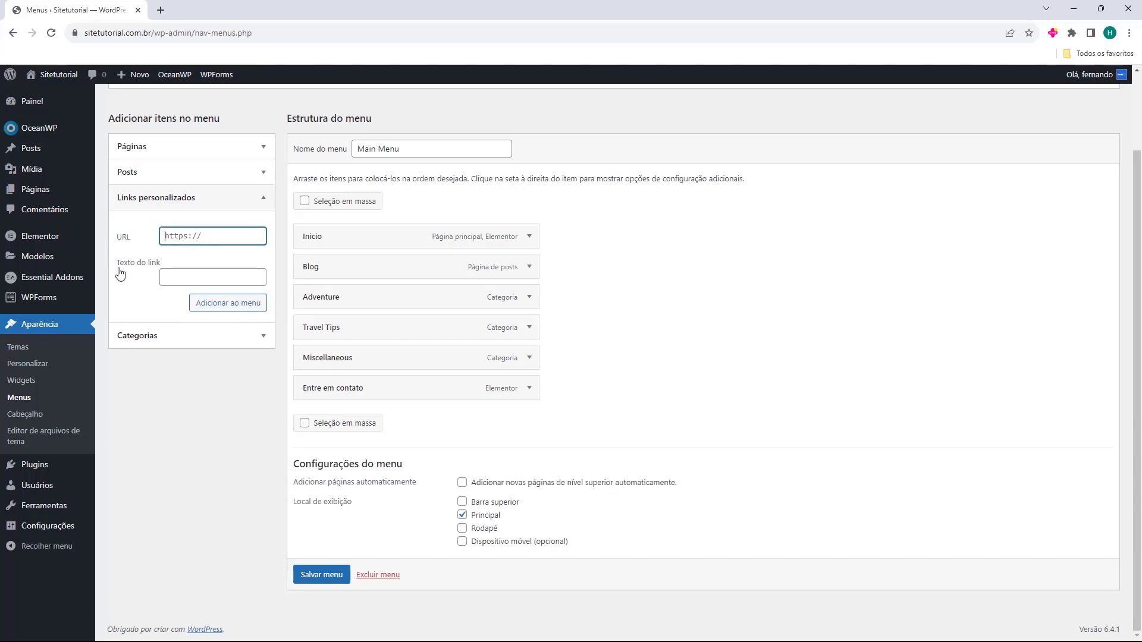
drag(119, 271, 152, 270)
click(166, 271)
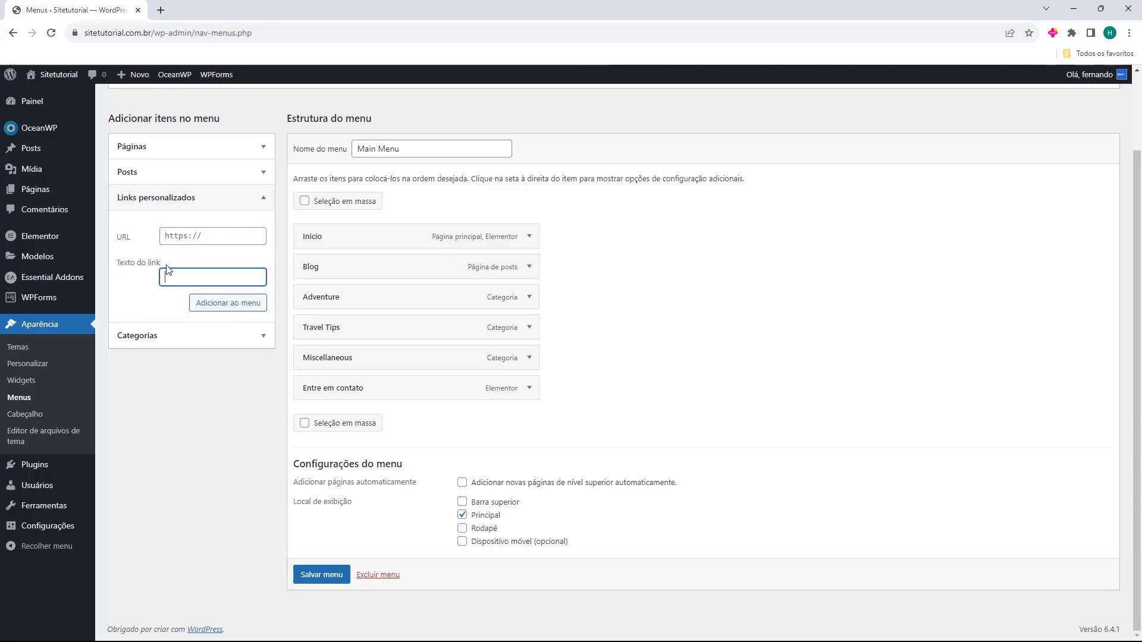
click(134, 333)
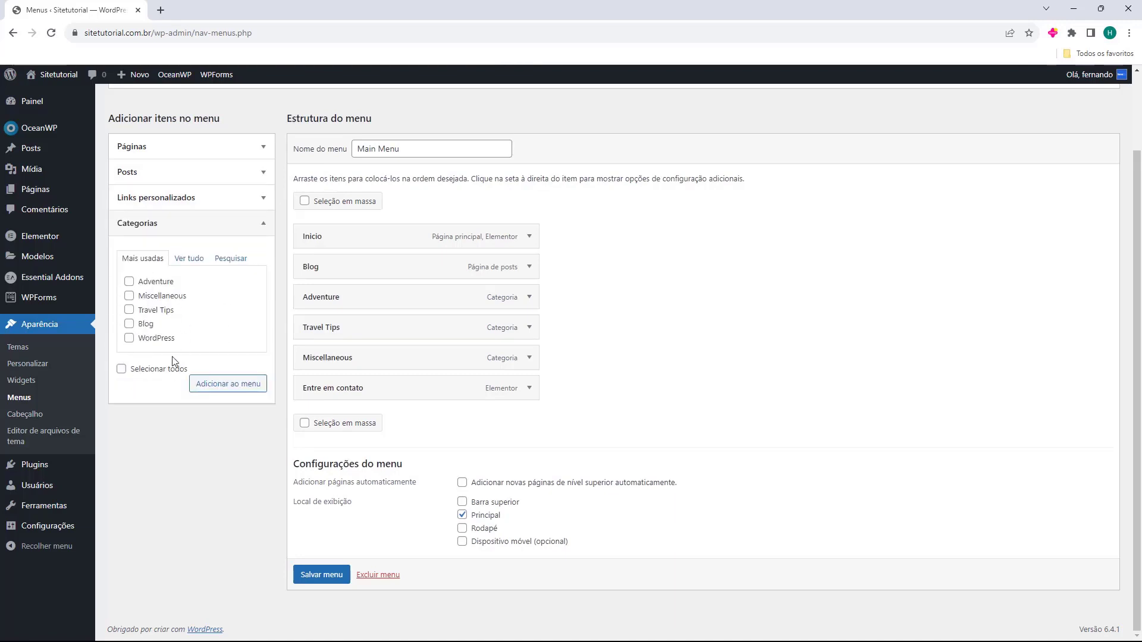
Add the WordPress category to Main Menu and move it directly below Blog
click(129, 338)
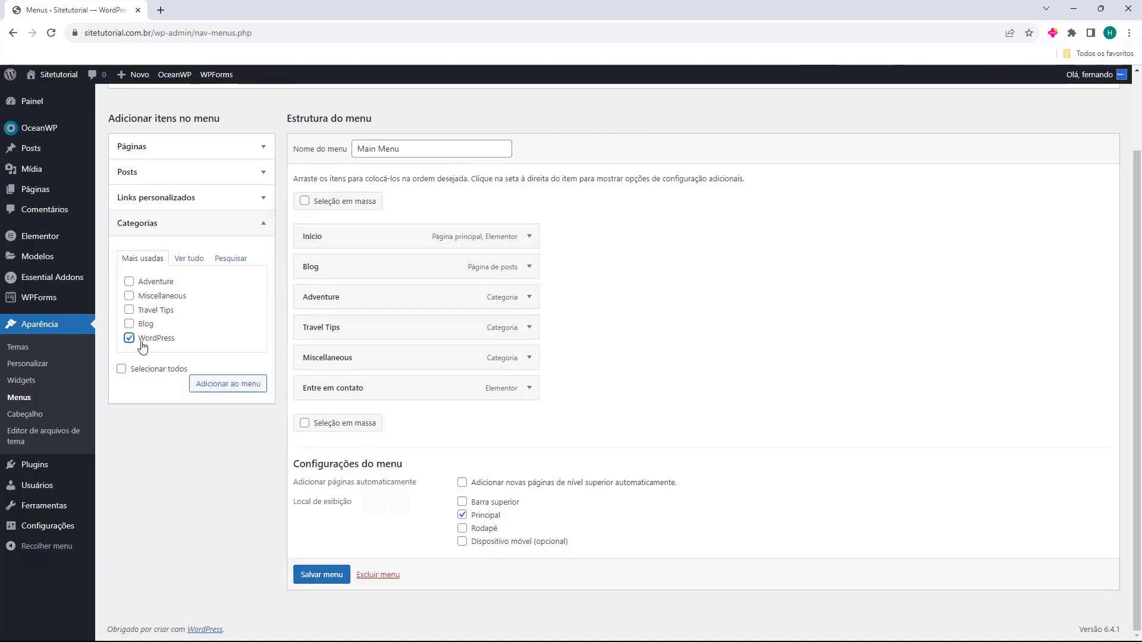
click(220, 390)
drag(360, 420, 355, 300)
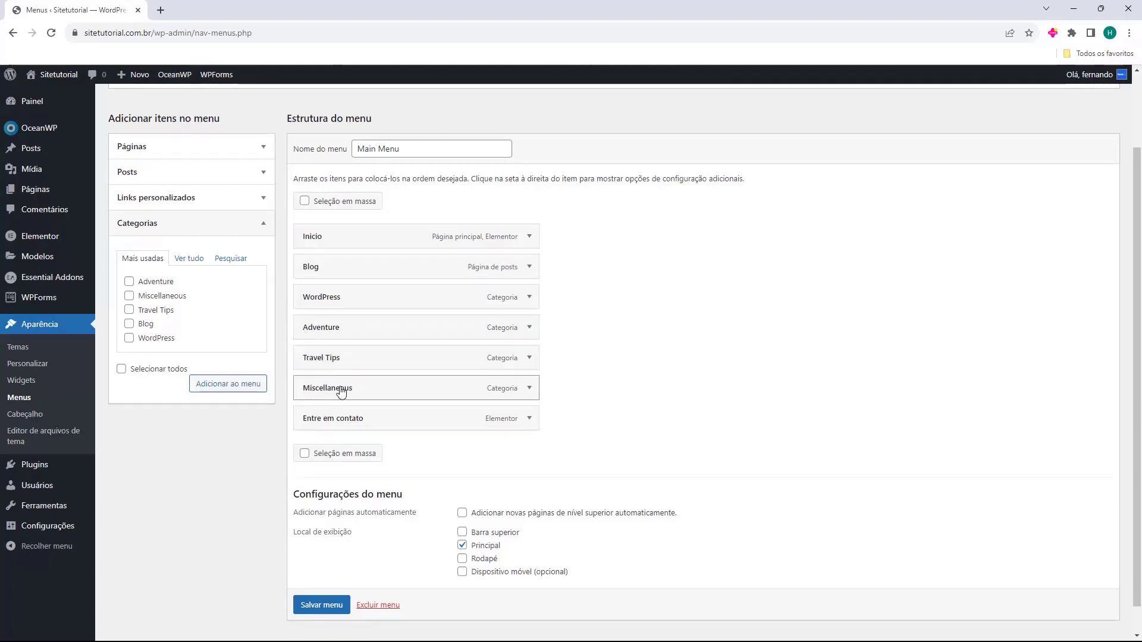
Nest Adventure and Travel Tips under Blog, and Miscellaneous under Adventure
drag(333, 333, 333, 297)
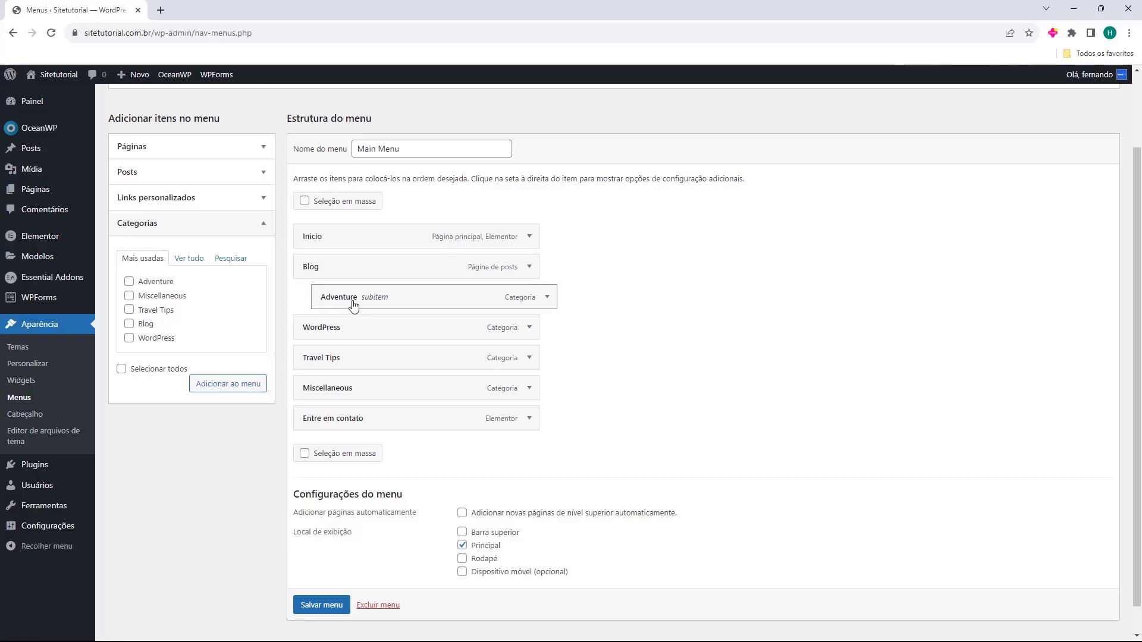
drag(342, 365, 352, 316)
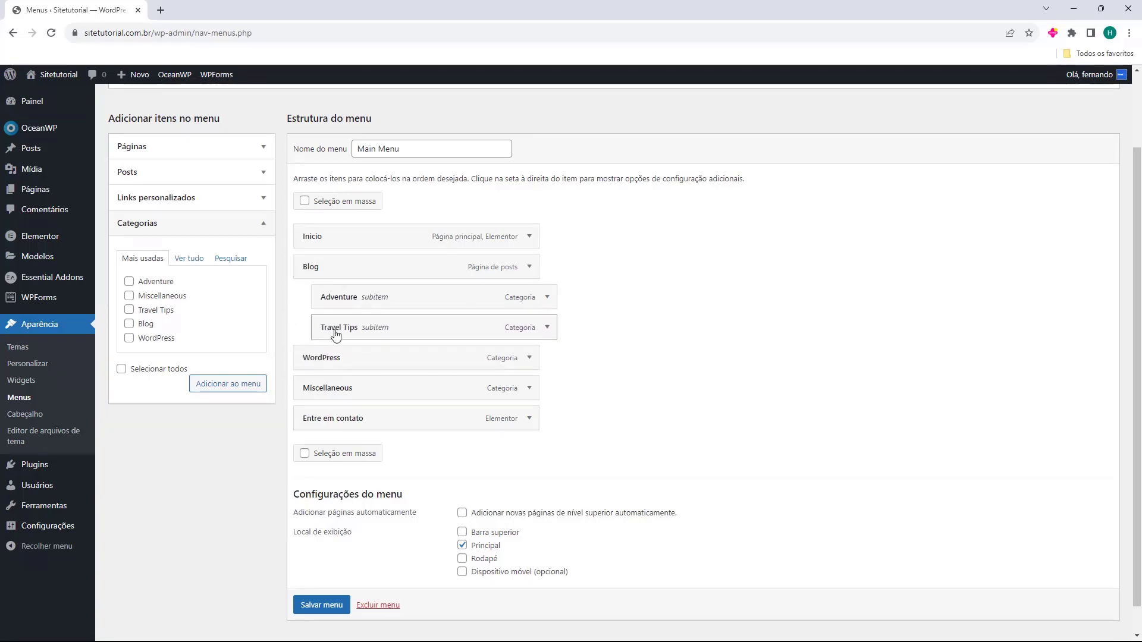
drag(331, 393, 363, 322)
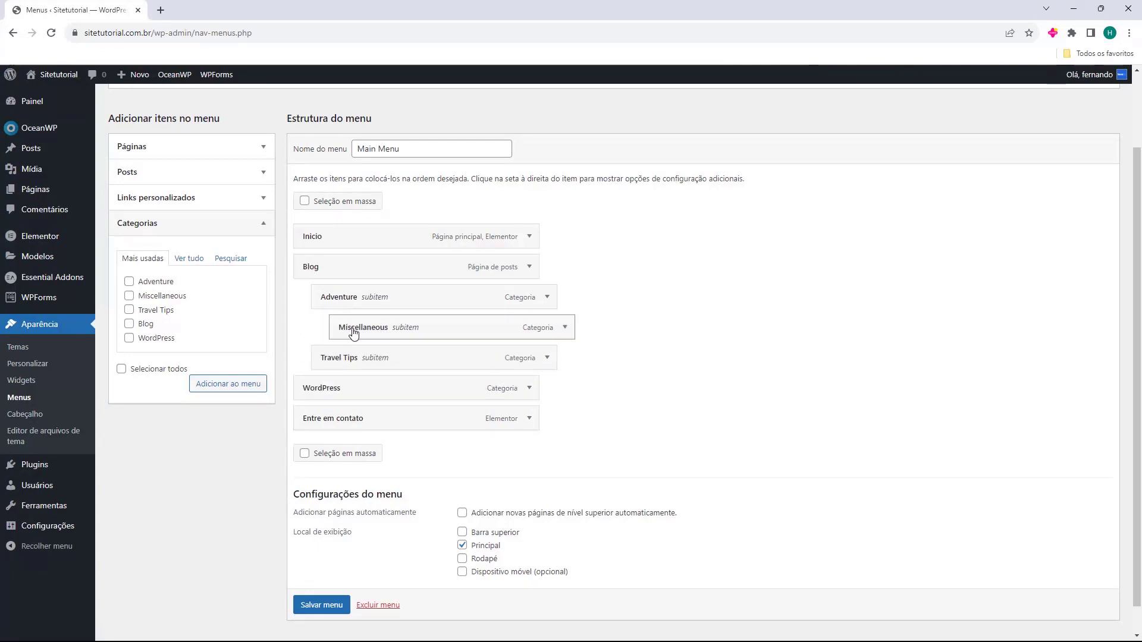
drag(395, 380, 357, 385)
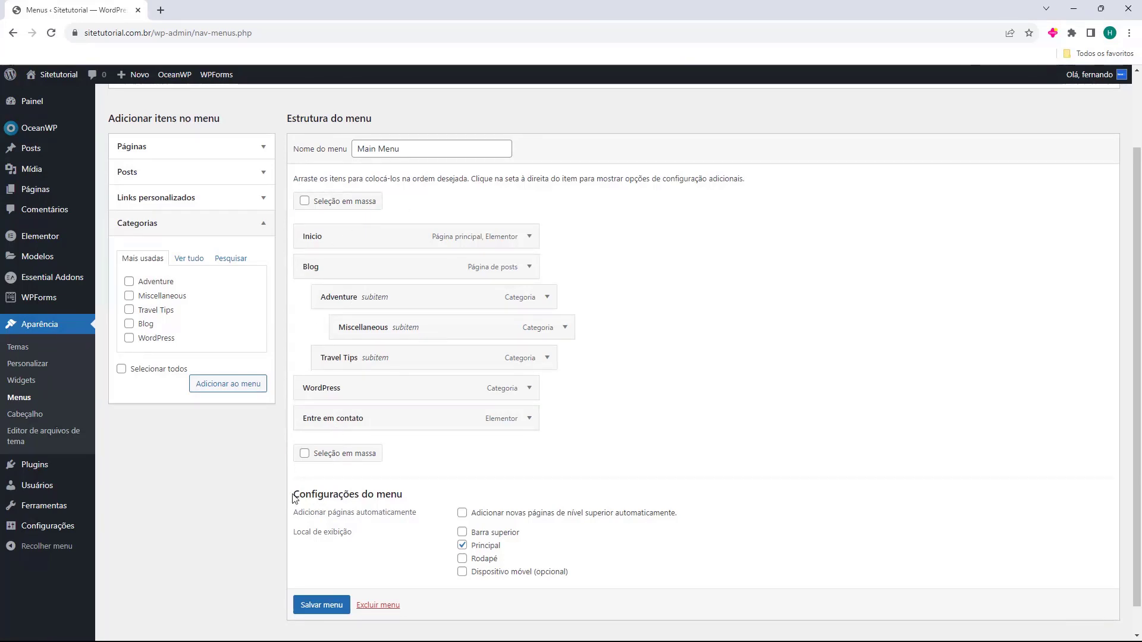
drag(294, 498, 365, 492)
click(363, 491)
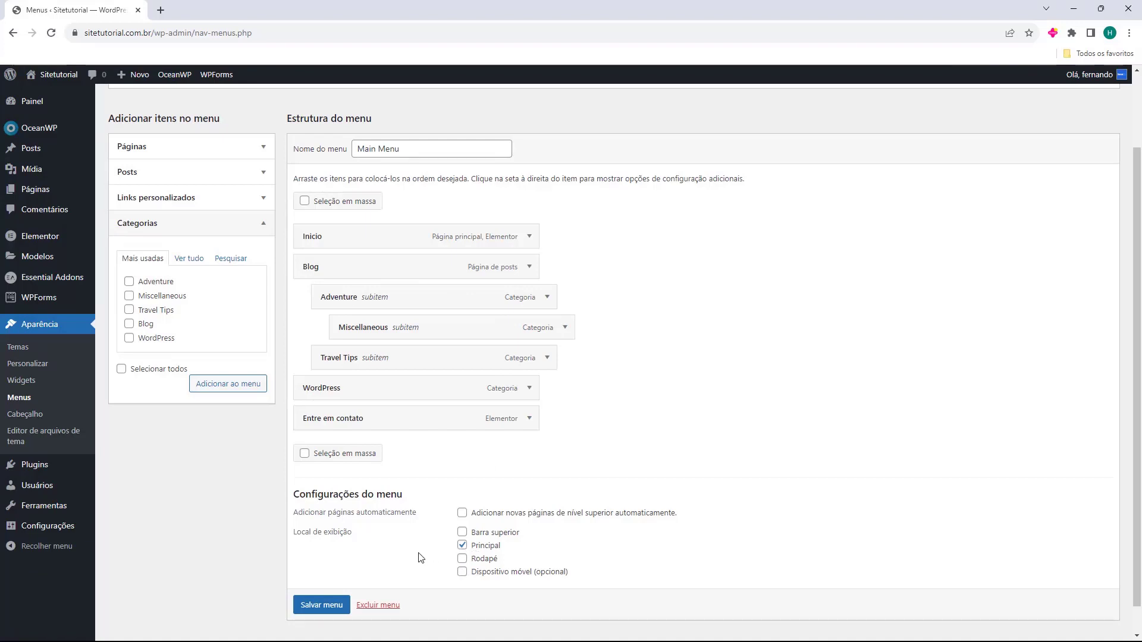
Save the Main Menu structure and open the live site in a new tab
click(312, 601)
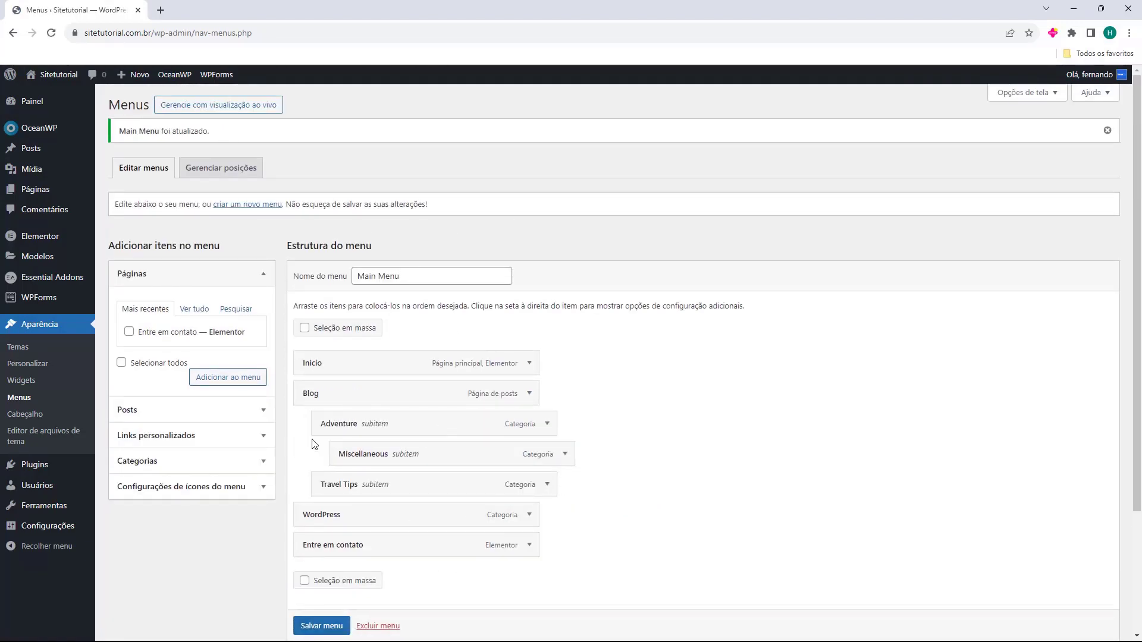
drag(293, 277, 348, 286)
click(356, 277)
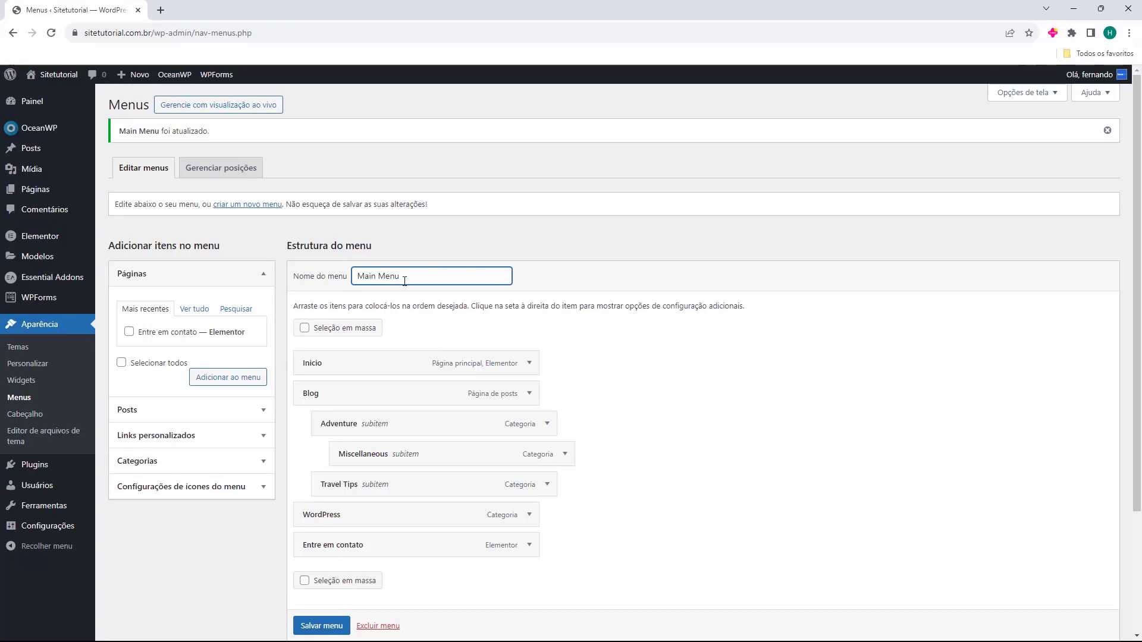
click(59, 97)
click(205, 14)
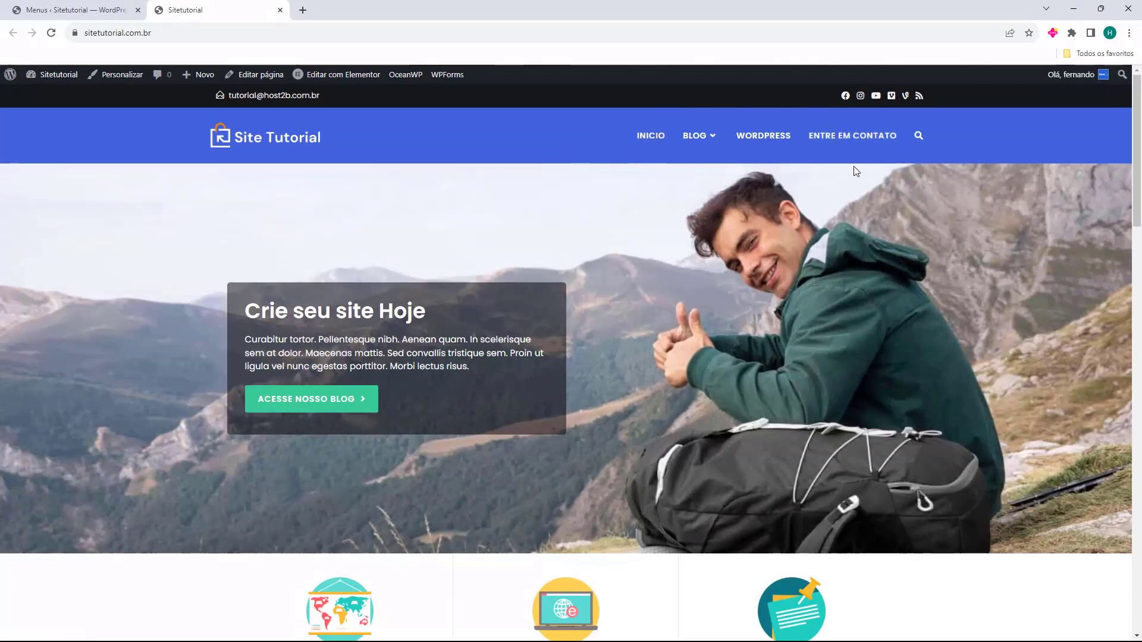
Test the Blog dropdown's Adventure link, then the Blog, WordPress and Entre em contato pages
mouse_move(697, 138)
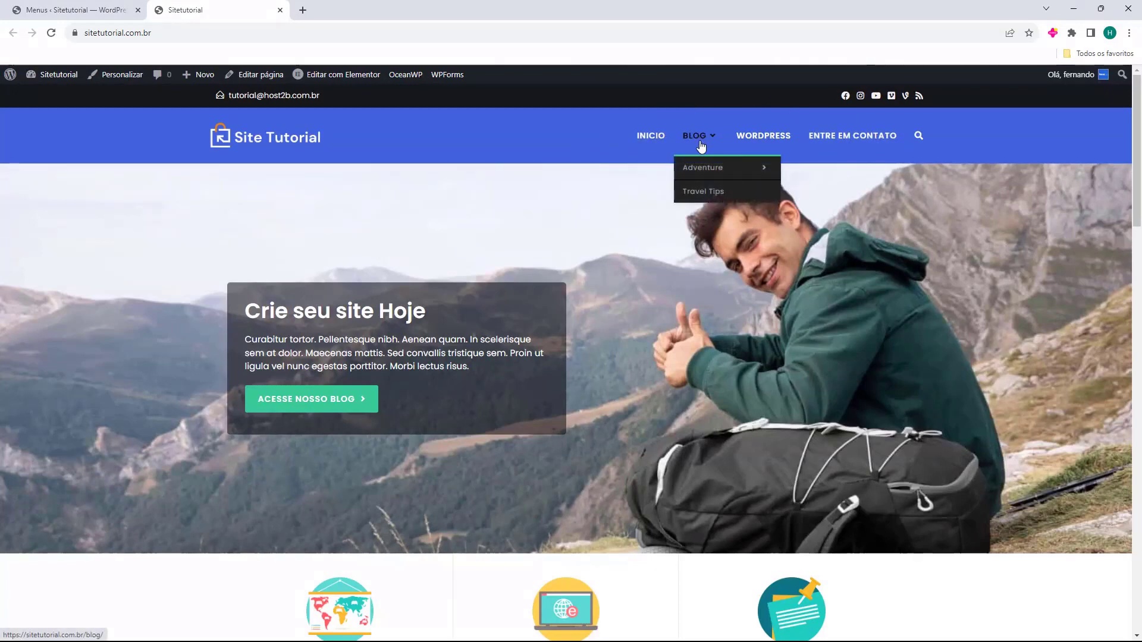
mouse_move(693, 177)
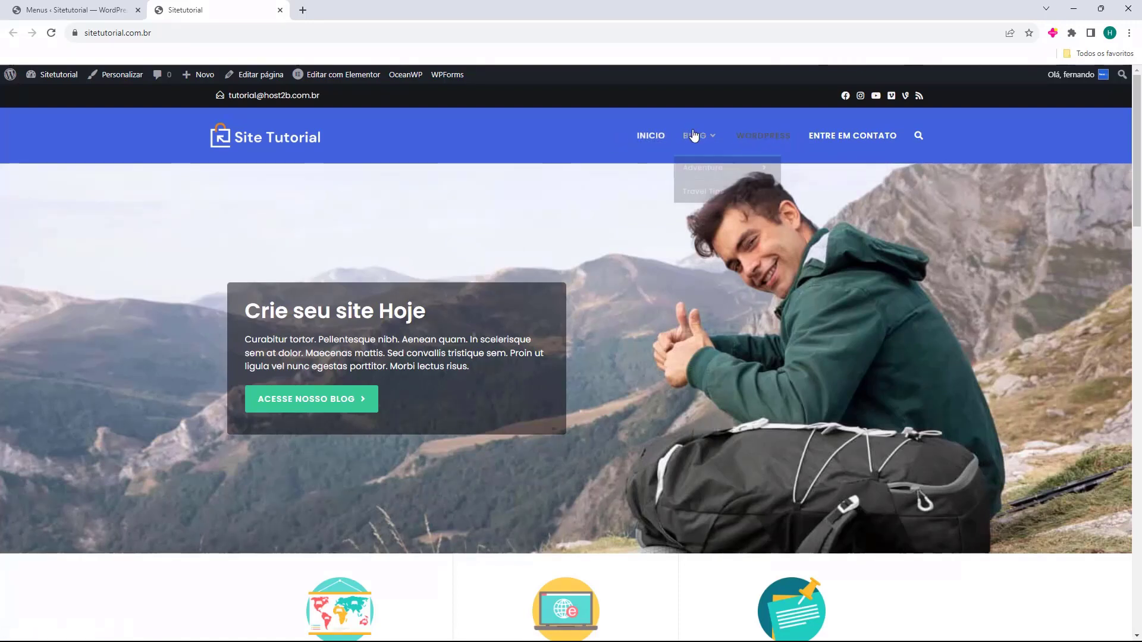
click(698, 169)
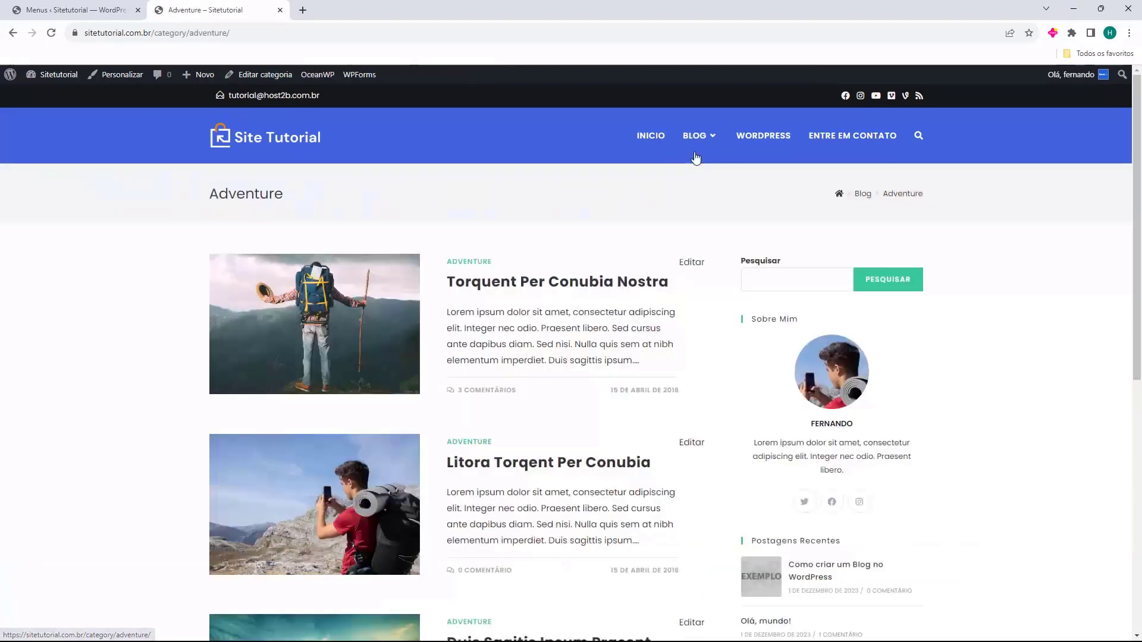
click(693, 140)
click(764, 138)
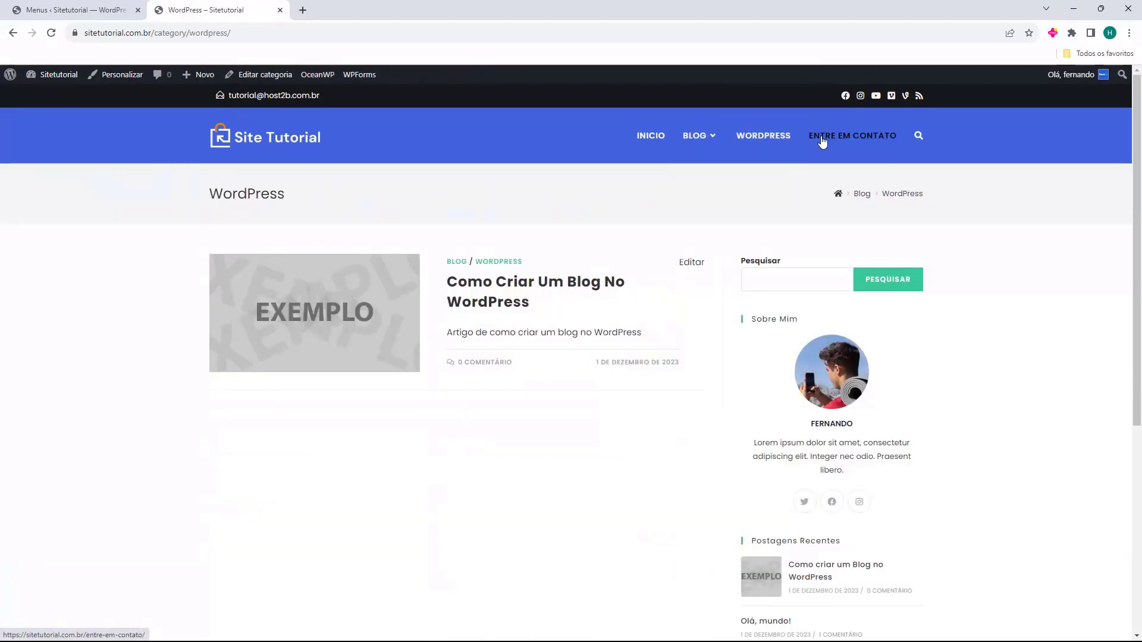
click(822, 141)
Recheck the Blog, Adventure and Travel Tips pages, ending on the home page
click(695, 137)
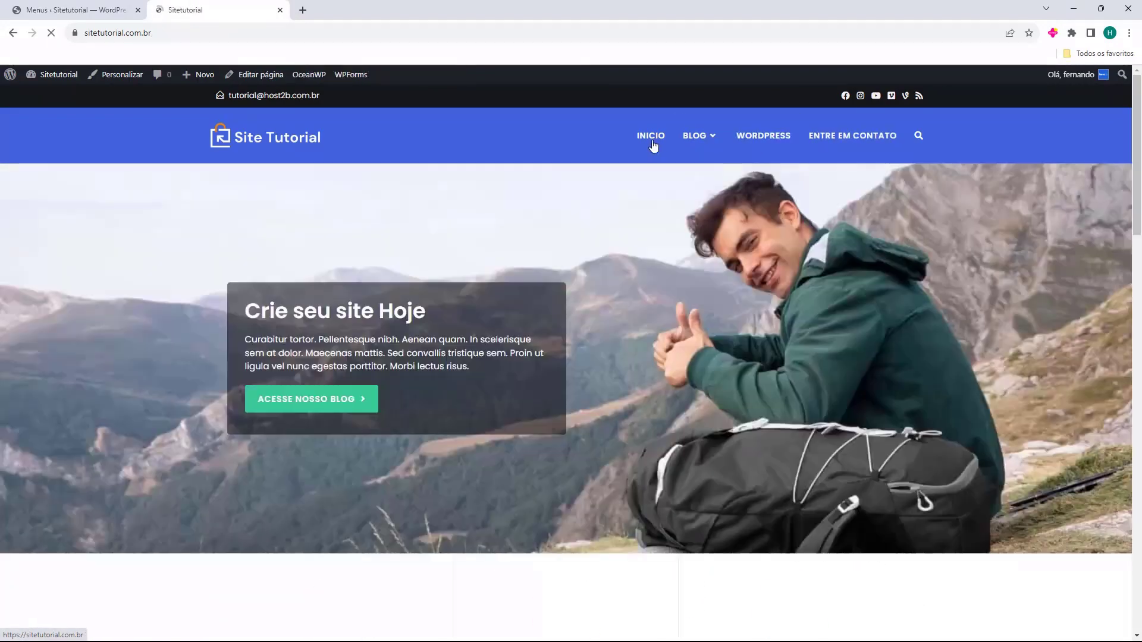
click(695, 137)
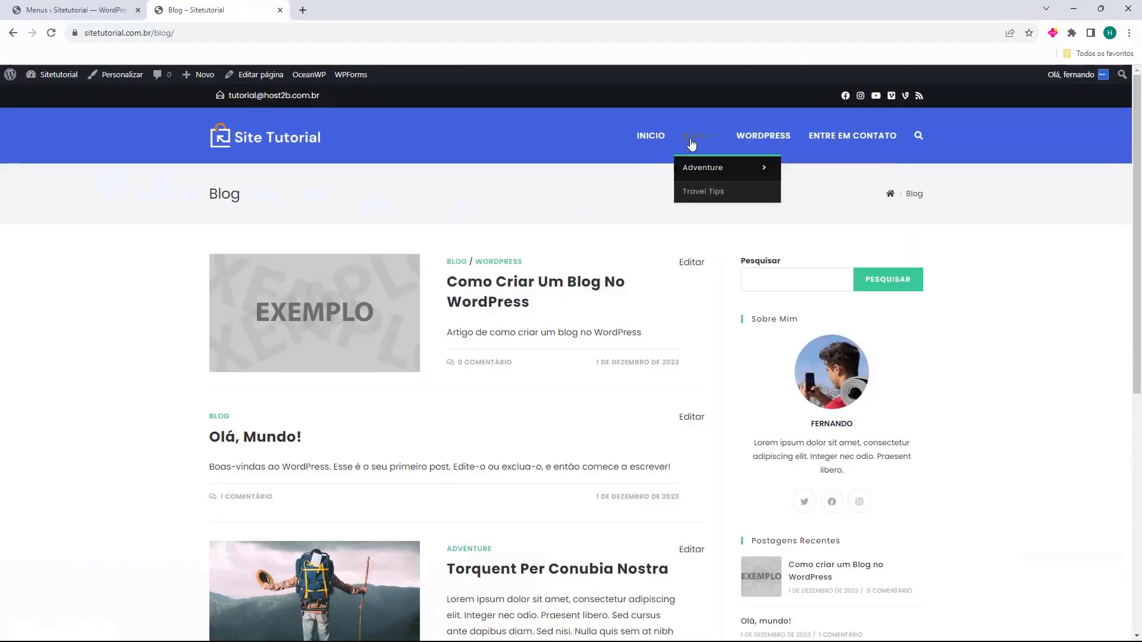
click(690, 172)
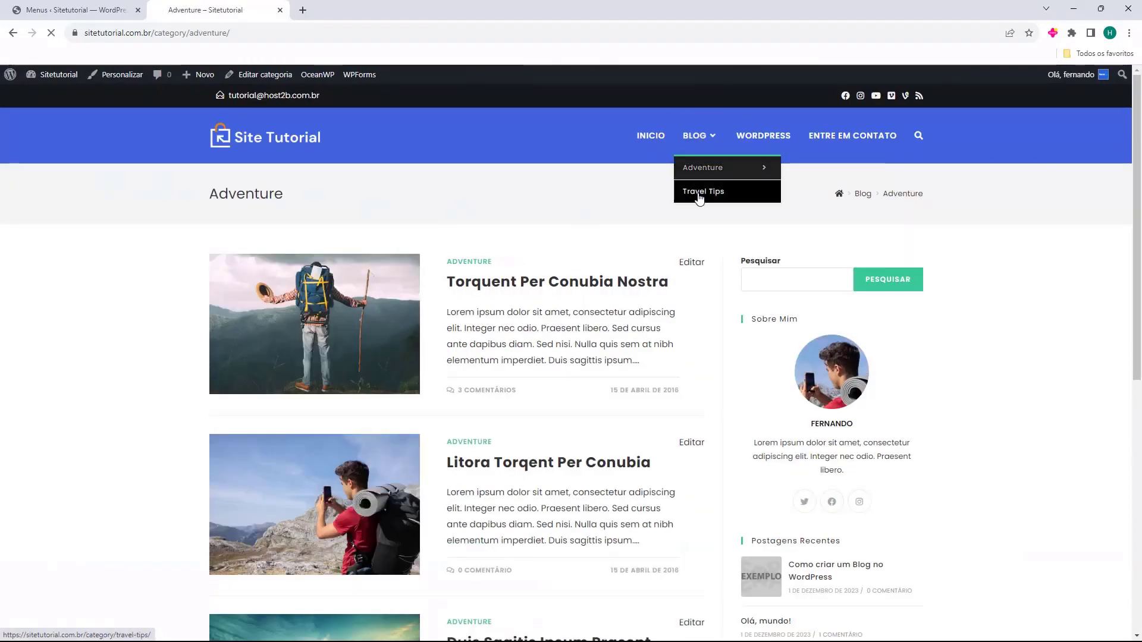
click(701, 193)
click(647, 142)
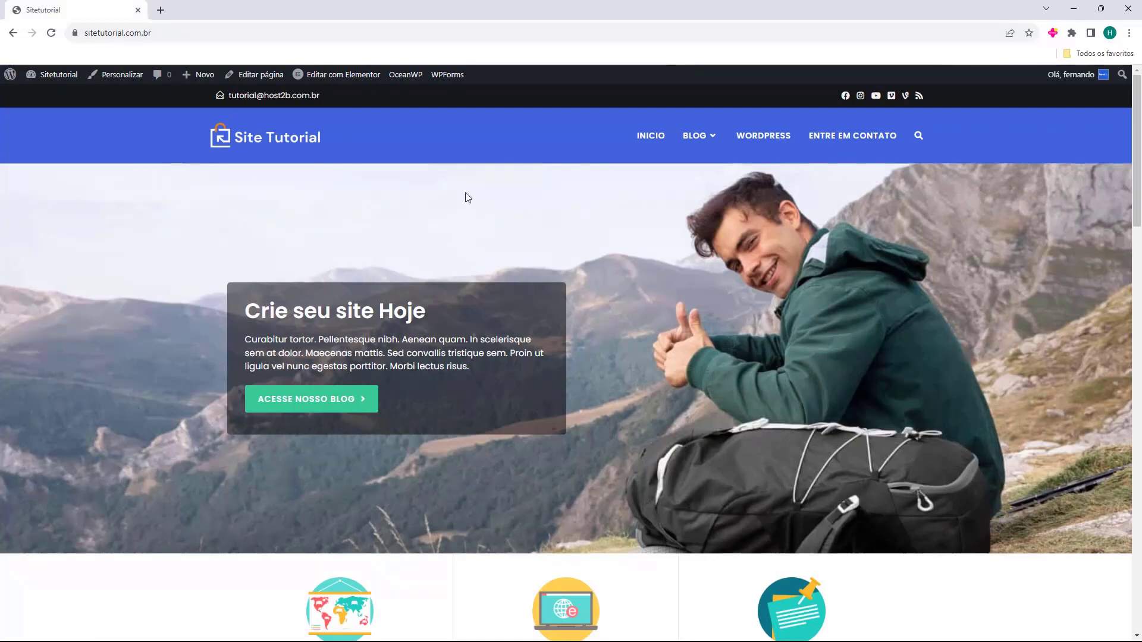
scroll(666, 196, down, 4)
scroll(674, 203, down, 15)
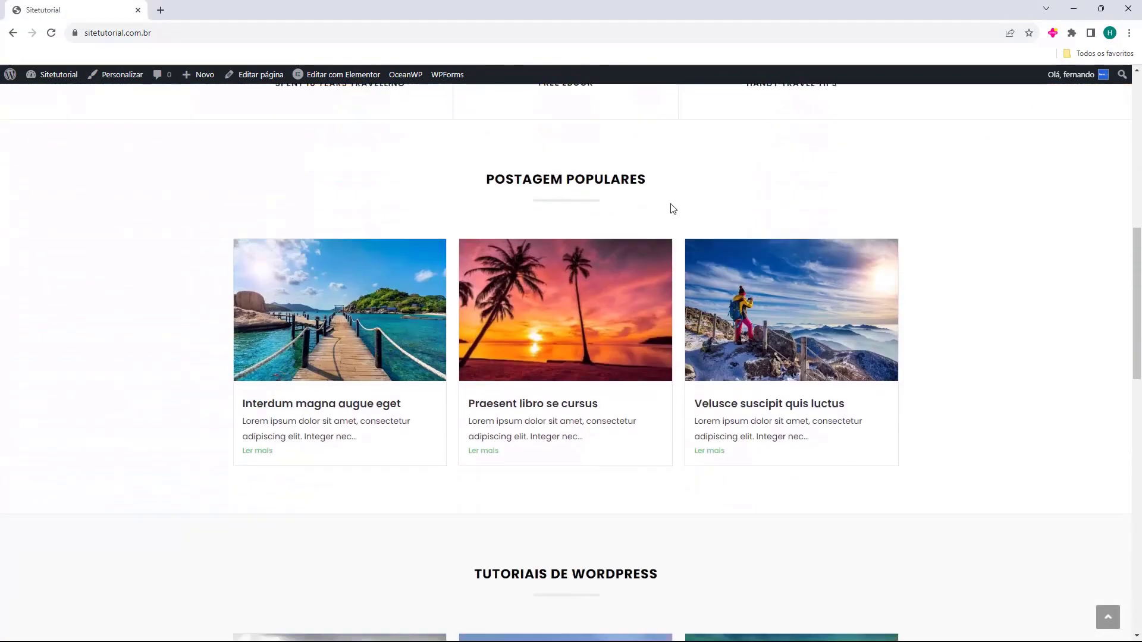
scroll(634, 221, down, 4)
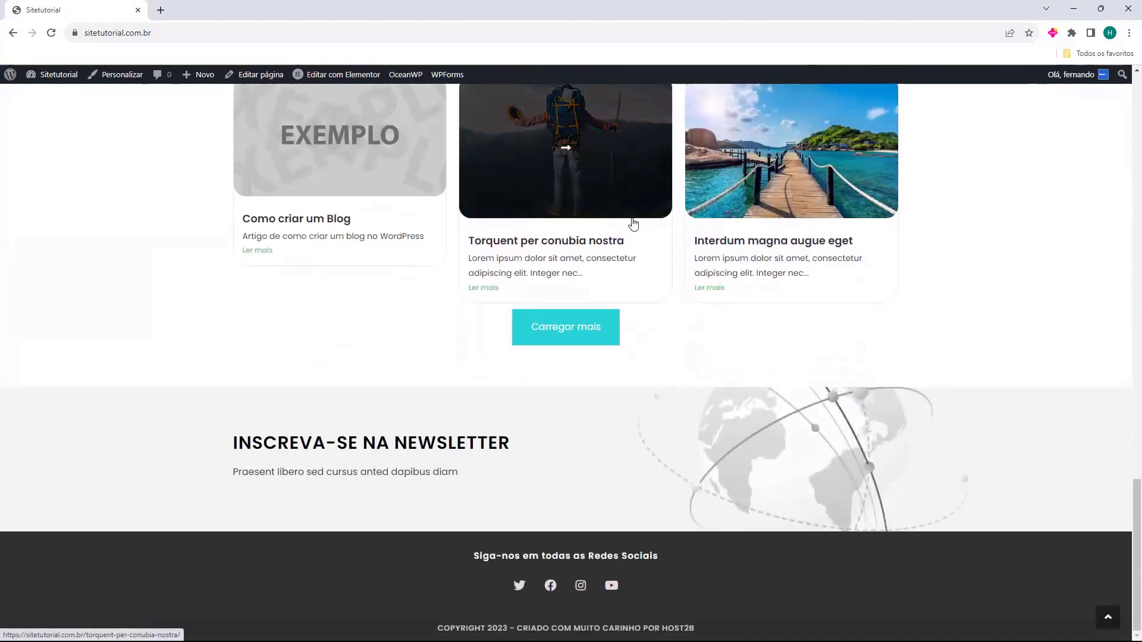
scroll(643, 286, up, 10)
scroll(644, 282, up, 14)
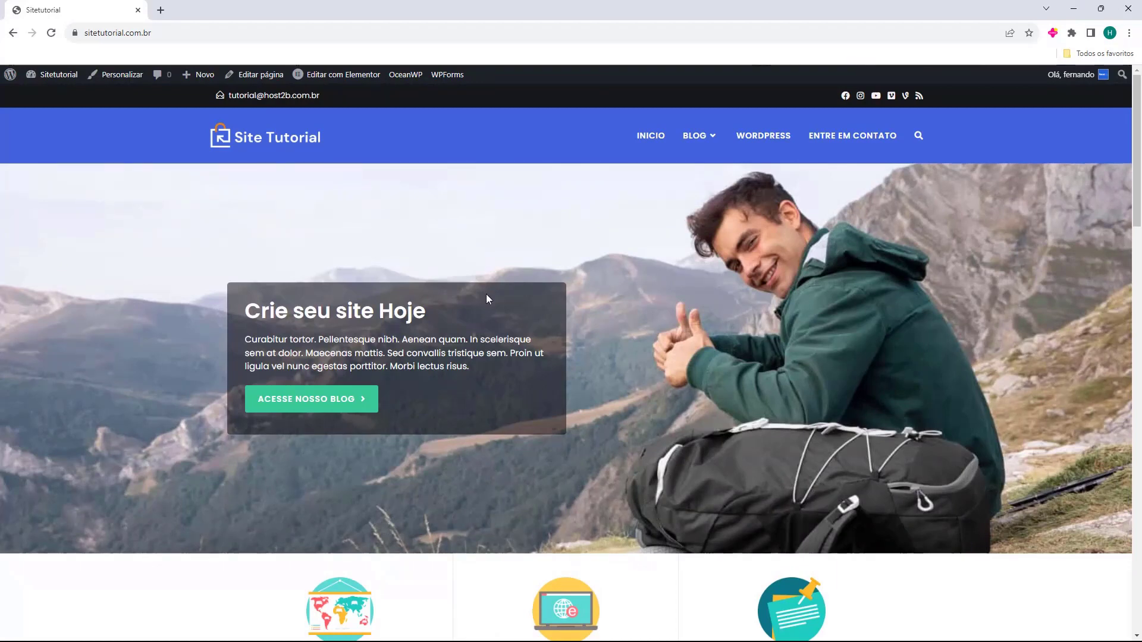
click(690, 146)
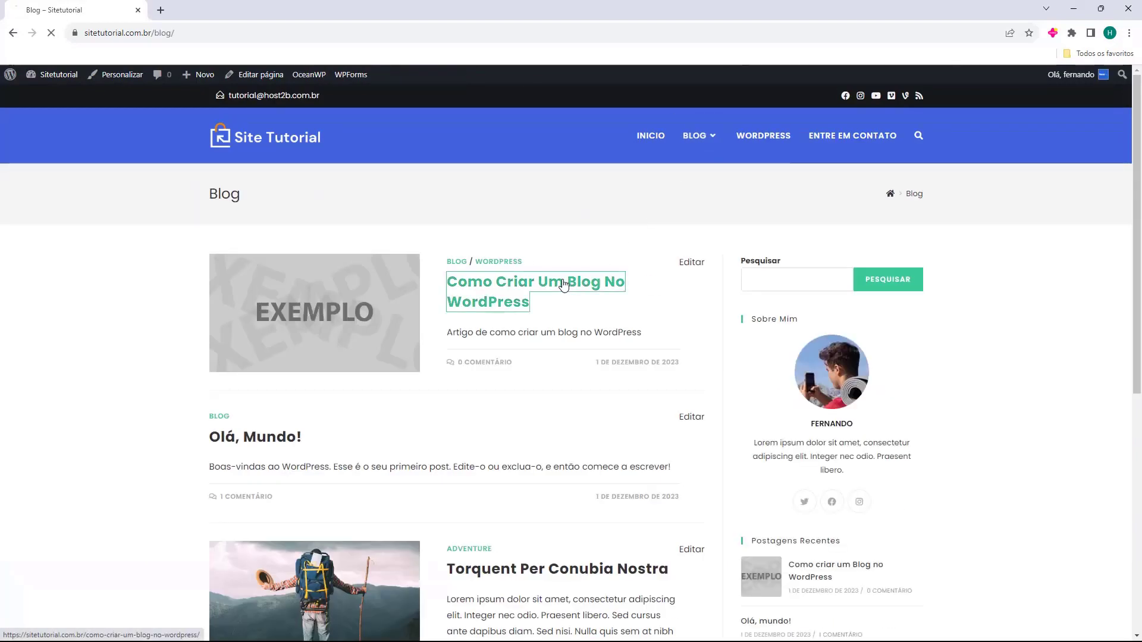
click(576, 284)
scroll(564, 280, down, 7)
scroll(563, 275, down, 4)
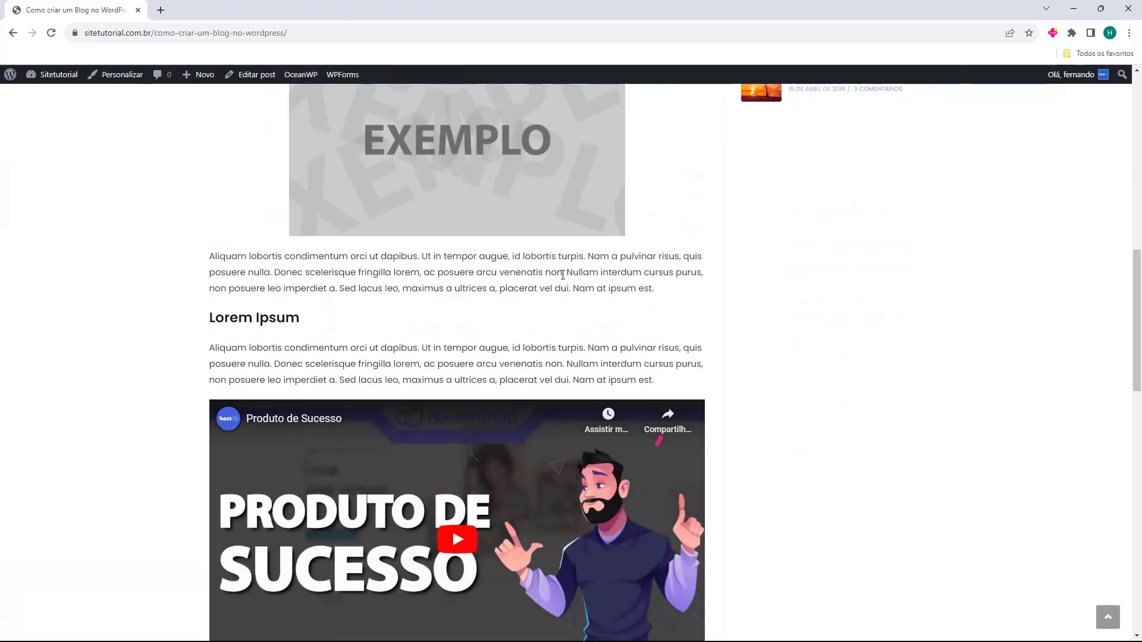
scroll(571, 286, up, 12)
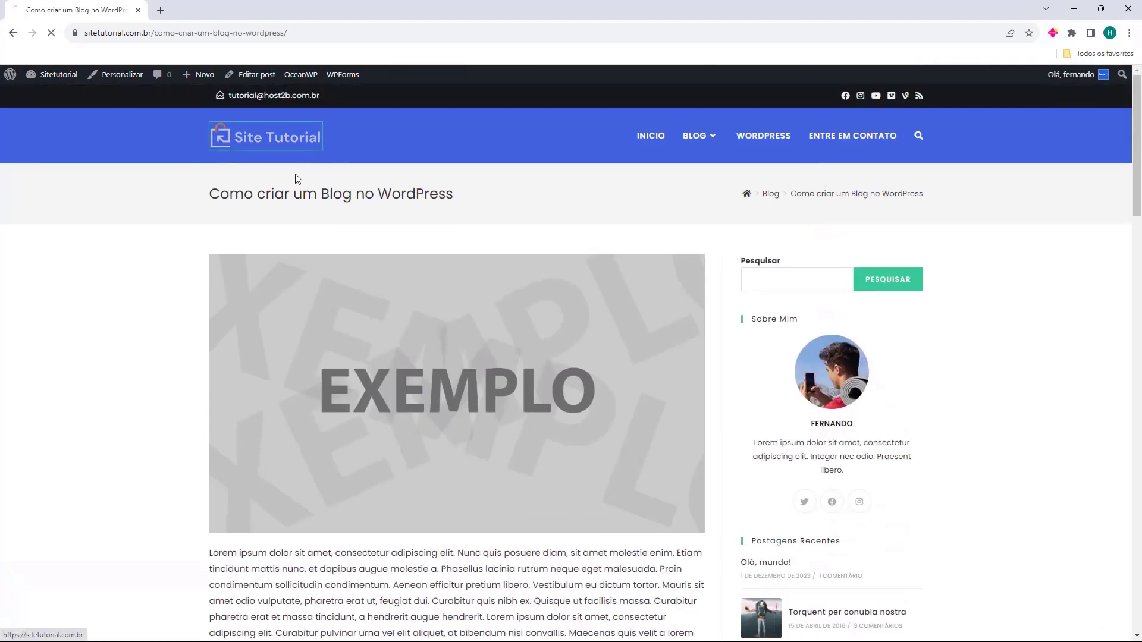
click(313, 156)
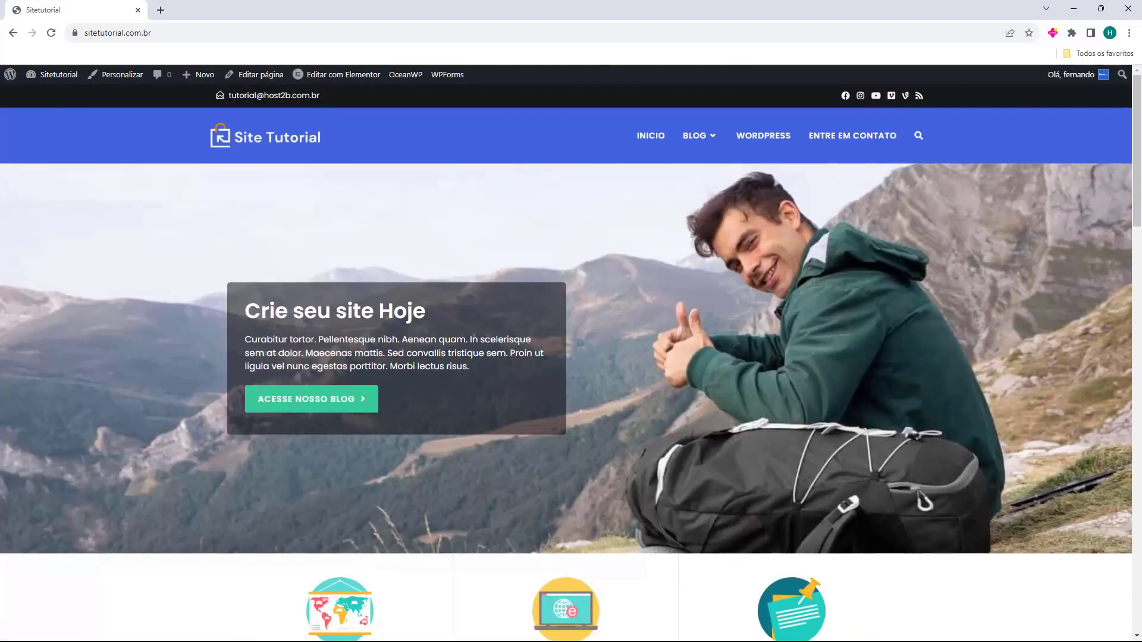